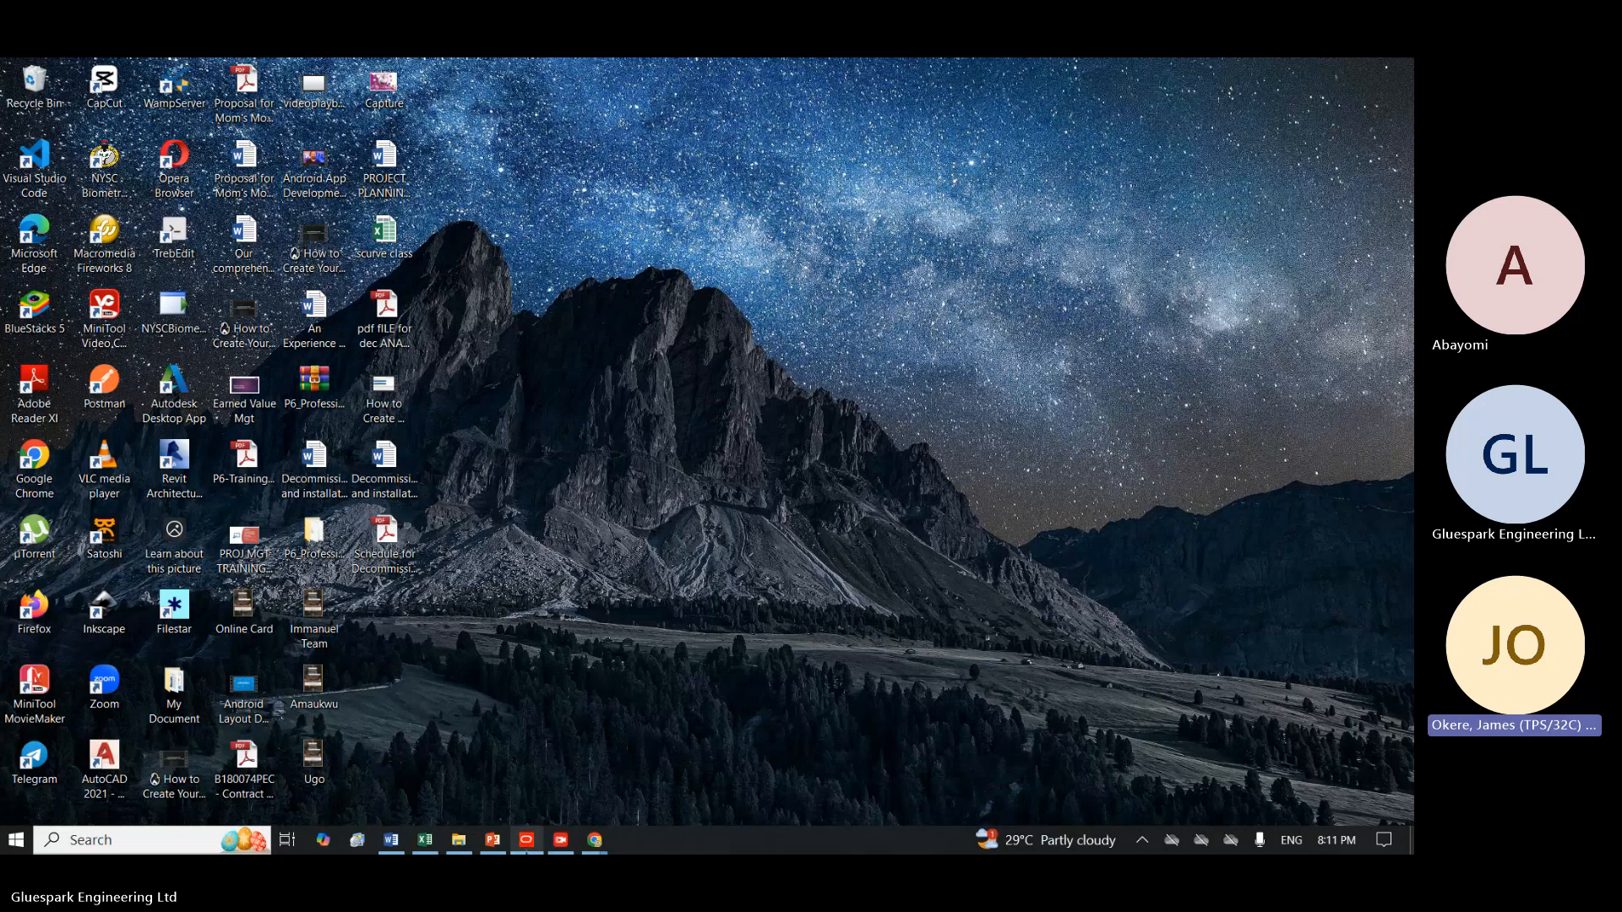
Switch to Primavera P6 and widen the activity table to review the Resources column from the first activities.
click(526, 840)
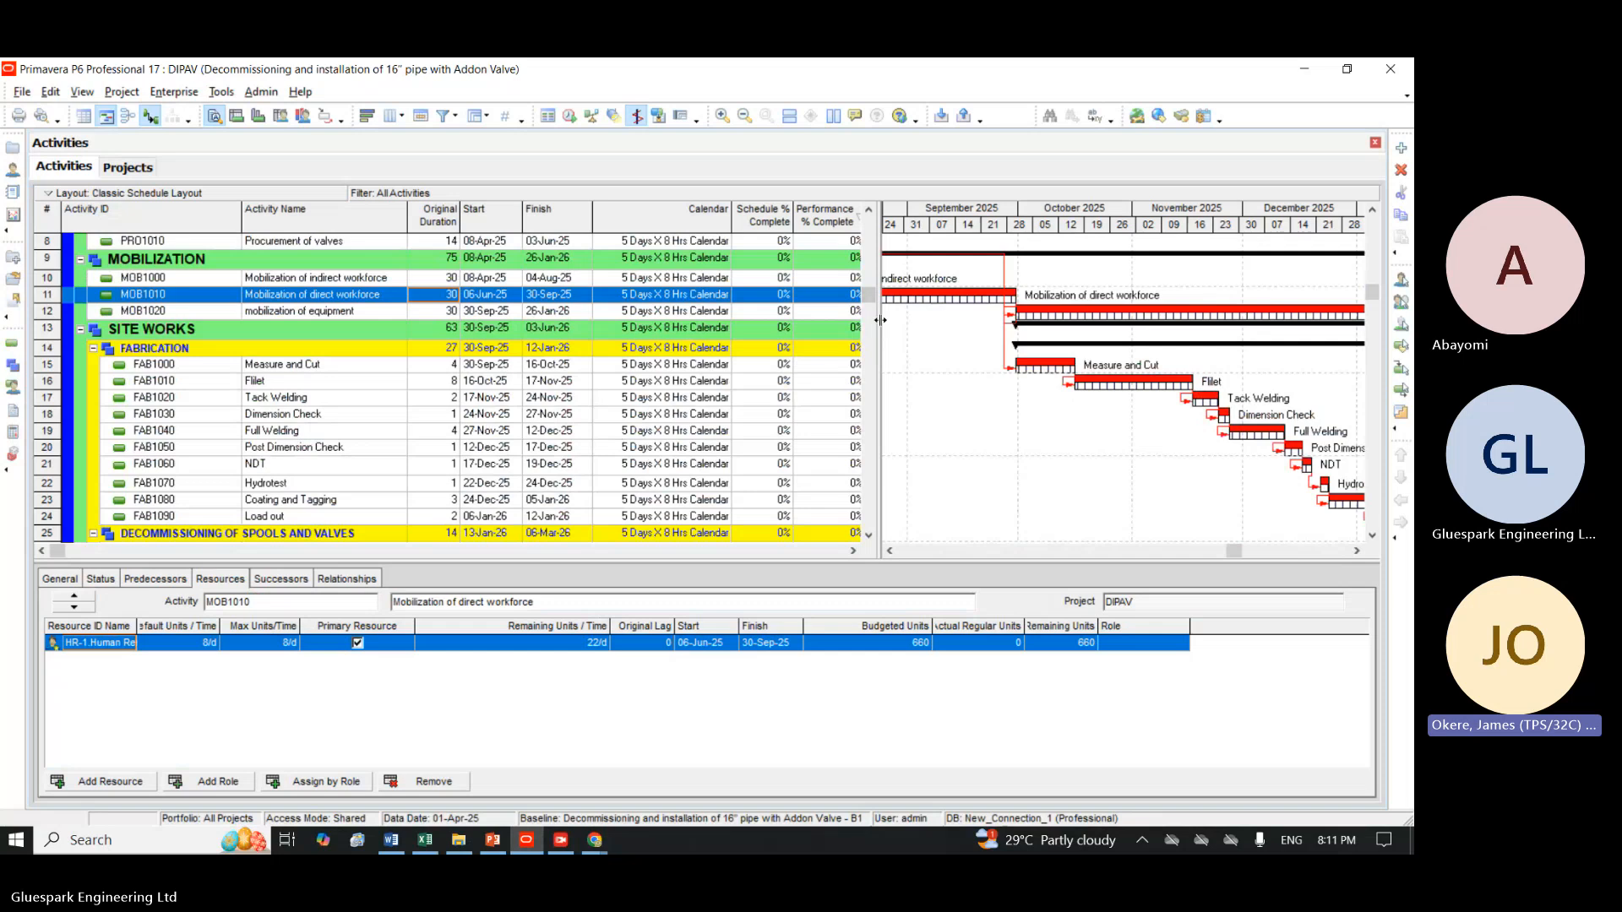
drag(880, 320, 1223, 371)
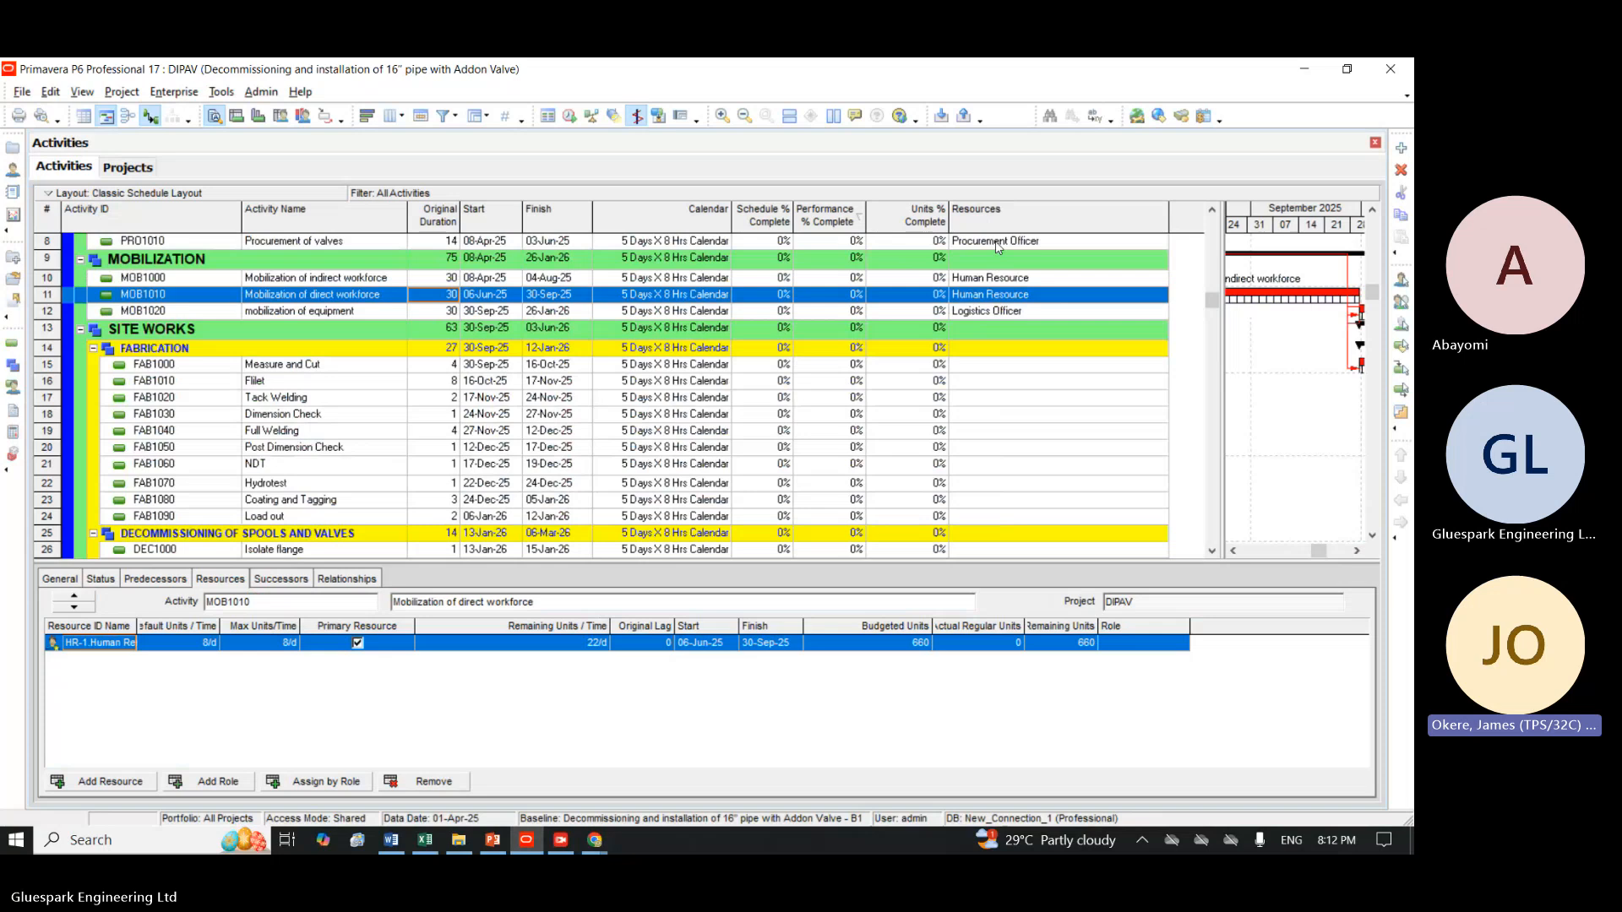
click(1214, 211)
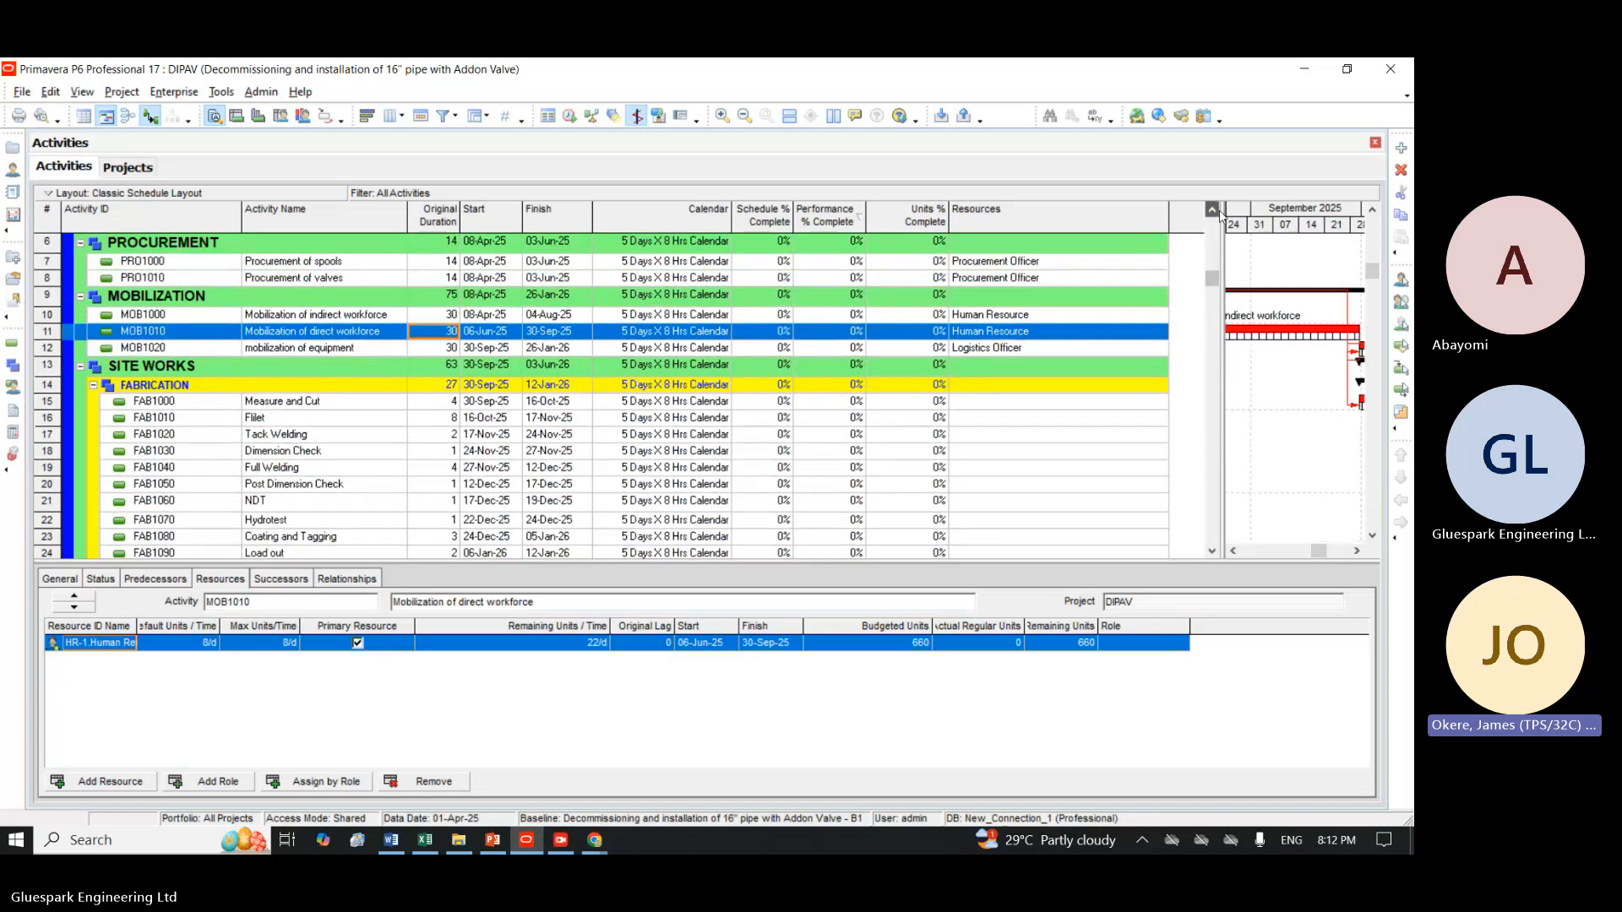
click(1214, 211)
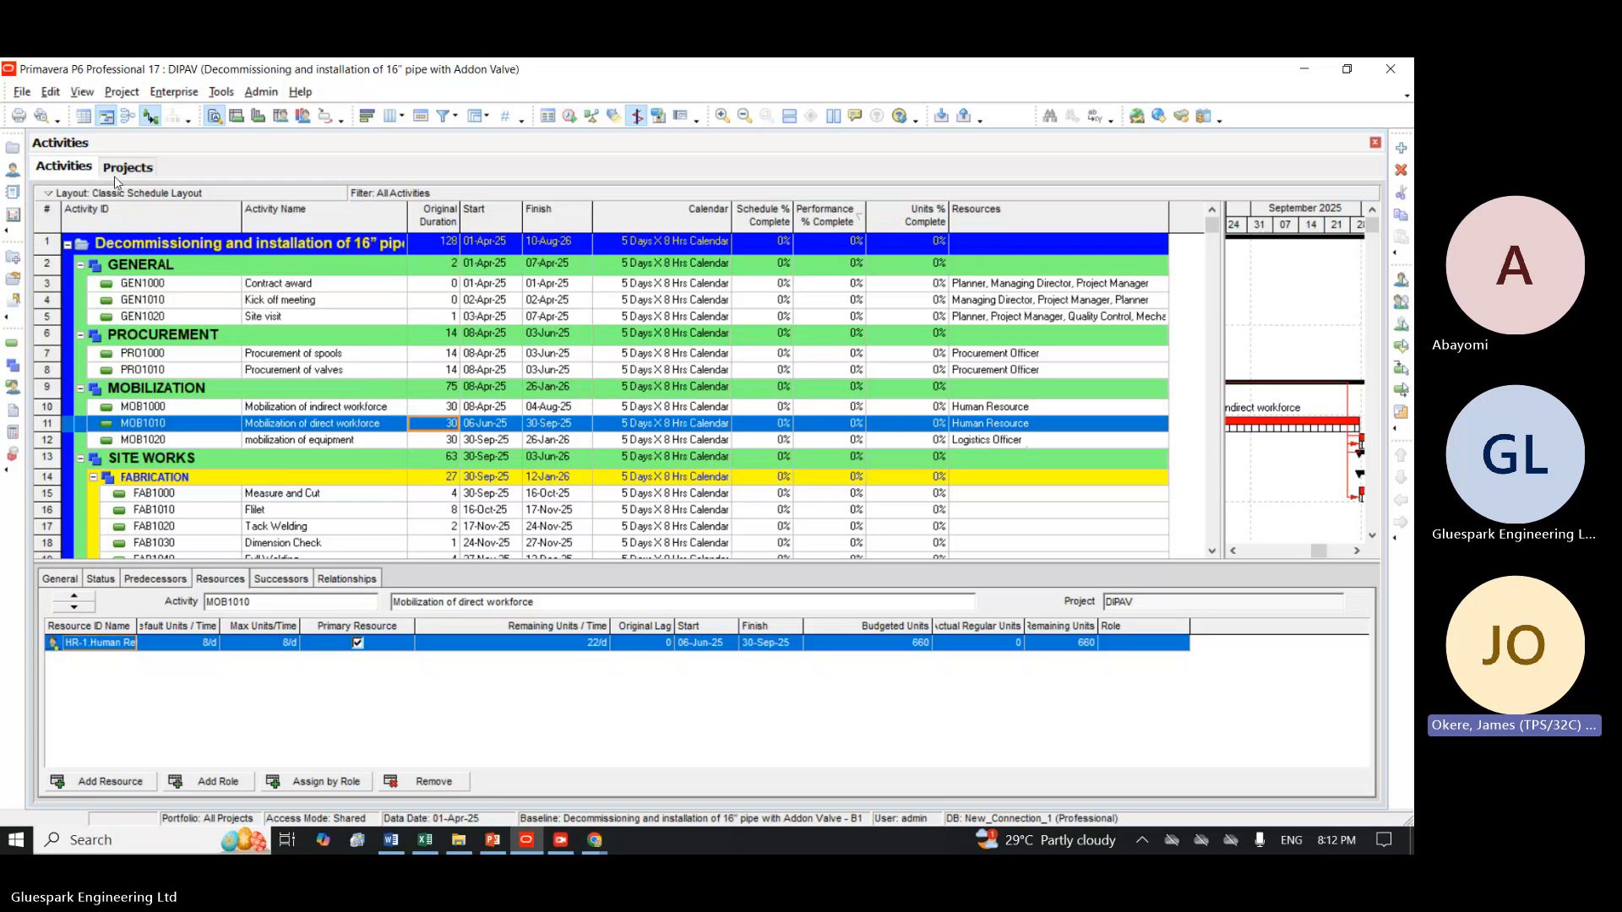
Open the project's resource list with the Logistics Officer resource selected.
click(157, 90)
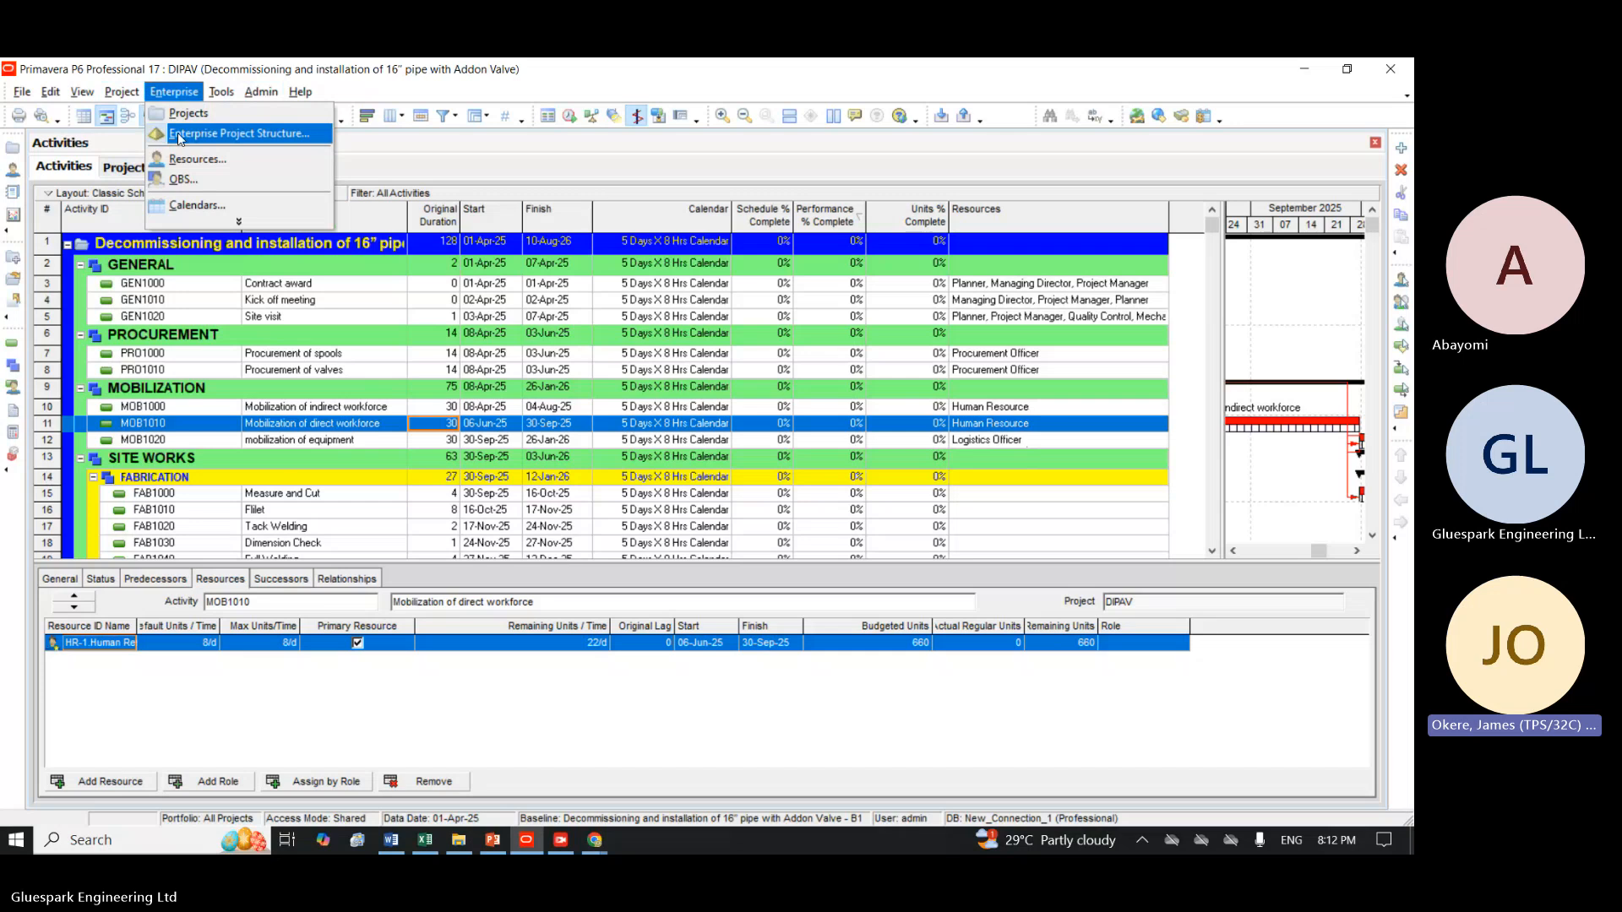
click(186, 114)
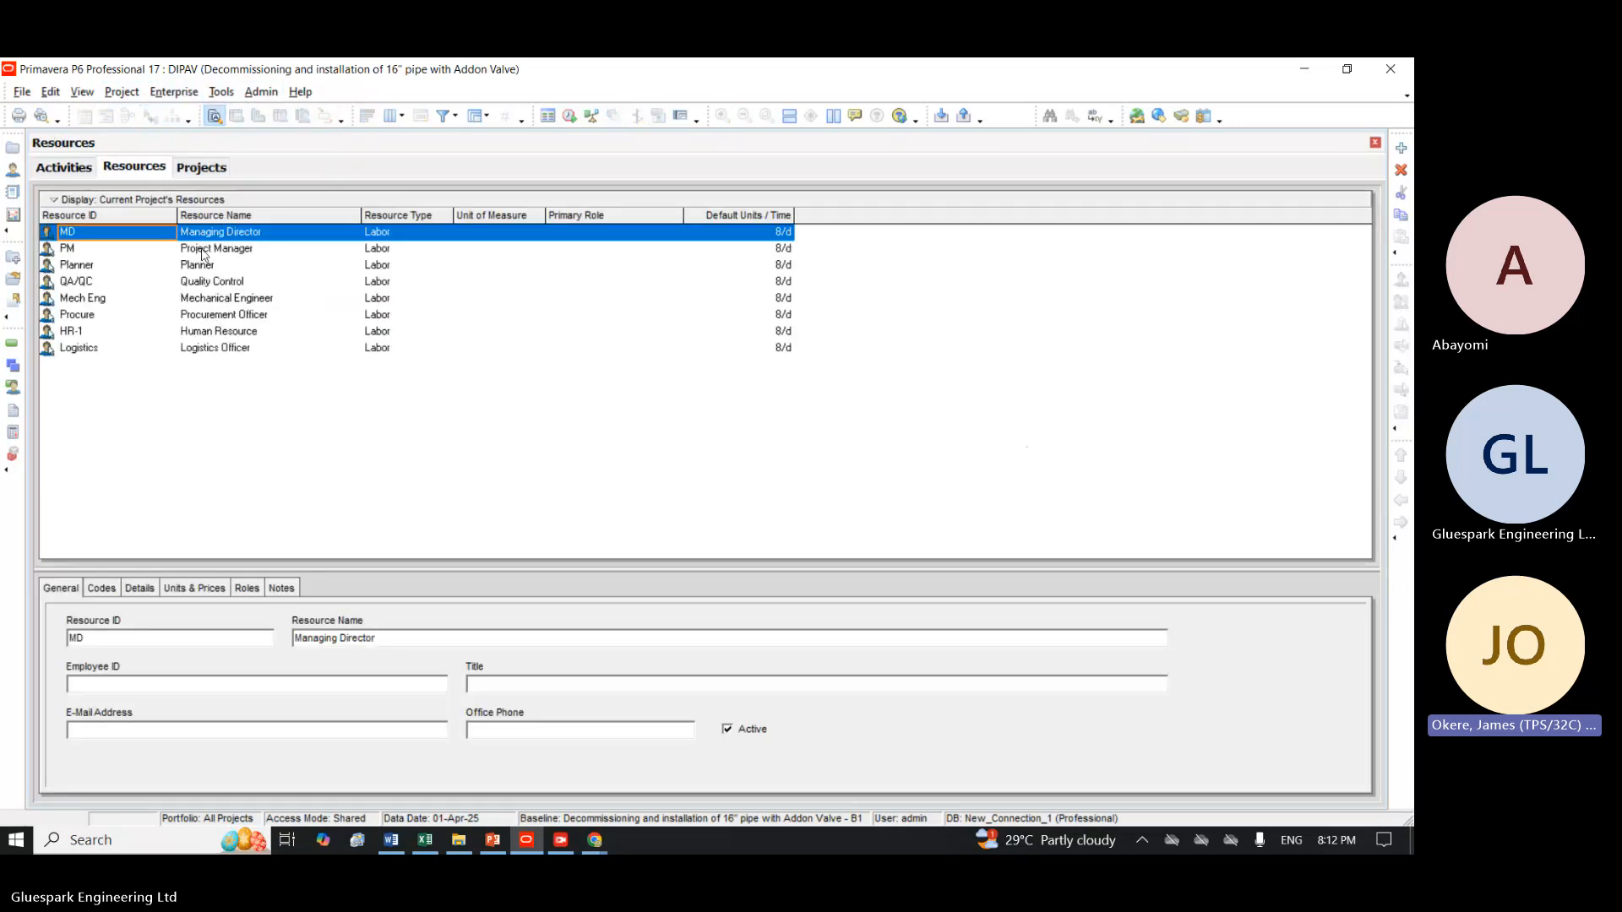
click(221, 348)
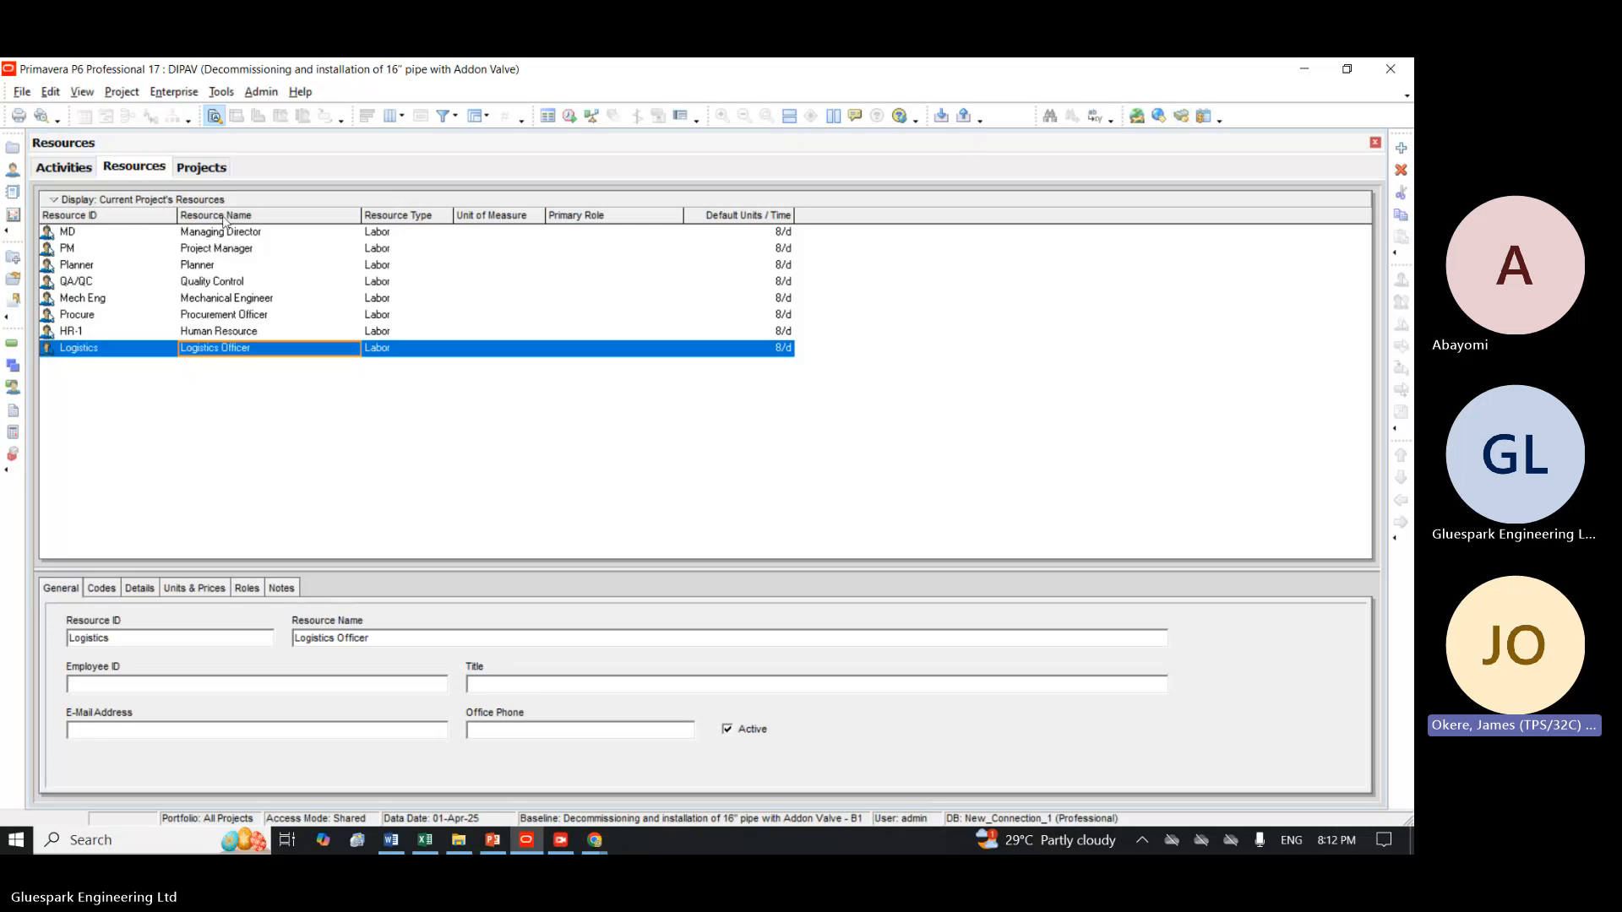
click(60, 164)
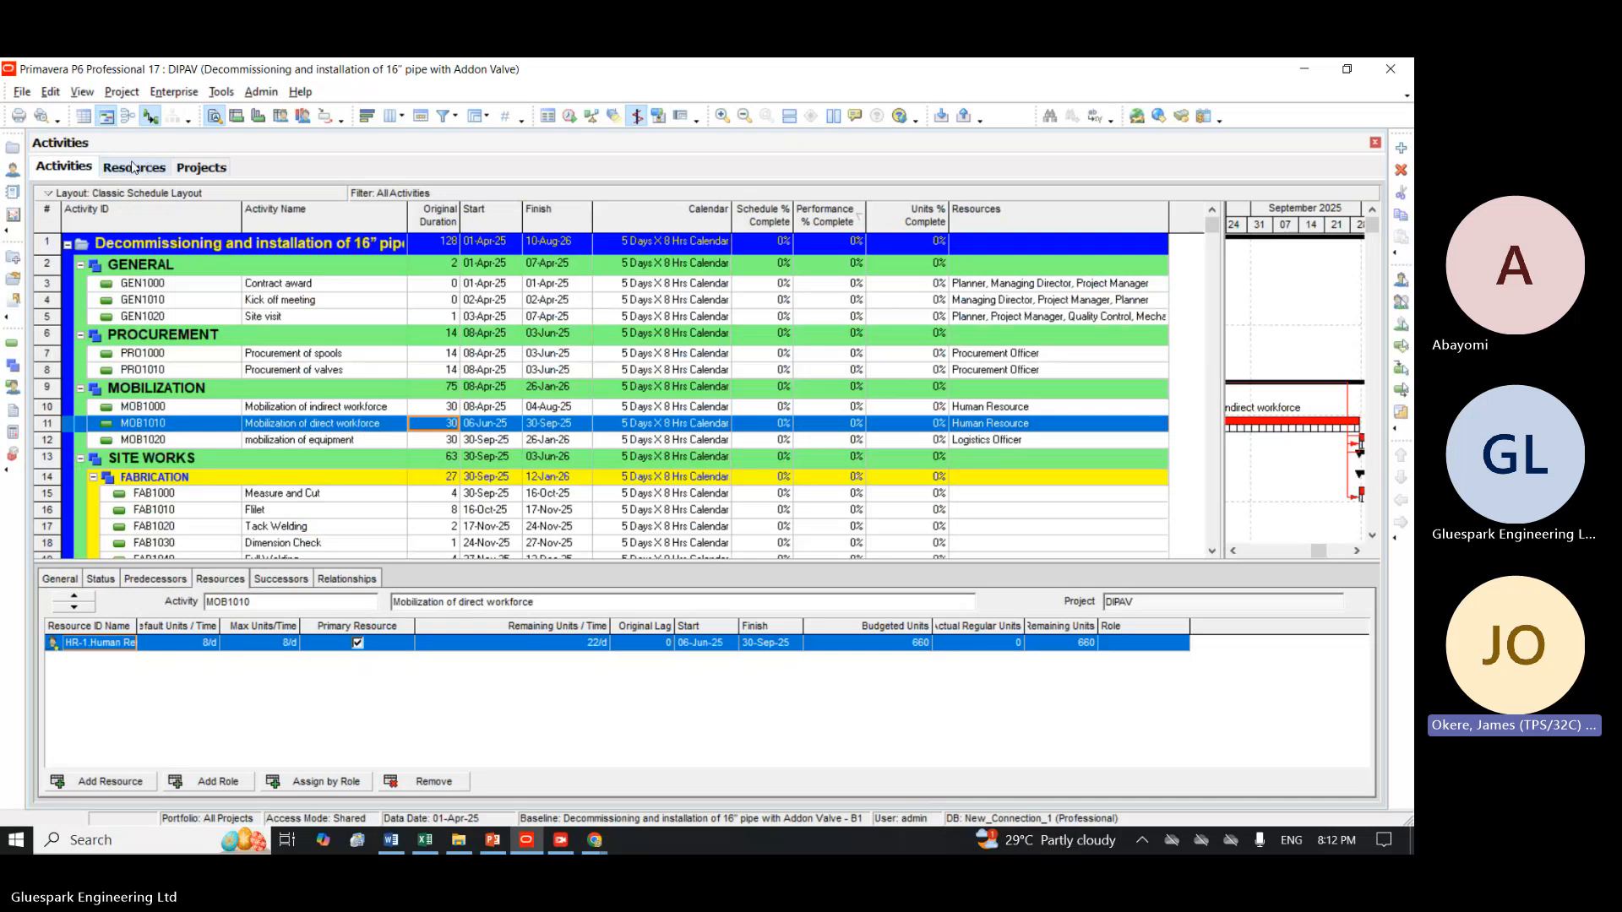
click(178, 93)
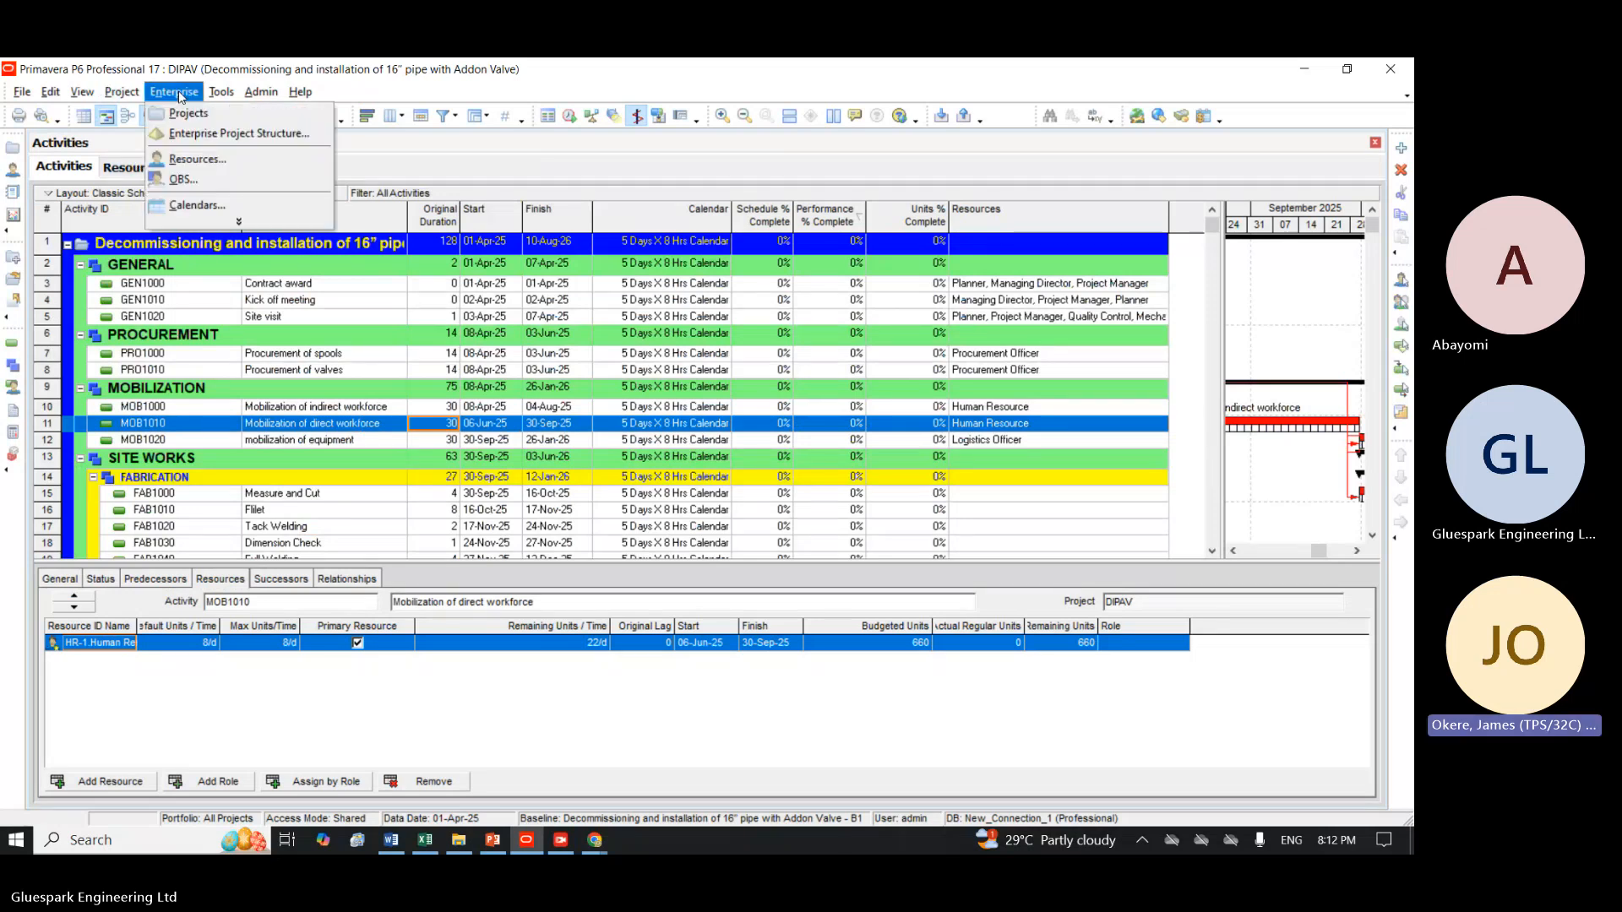
click(182, 159)
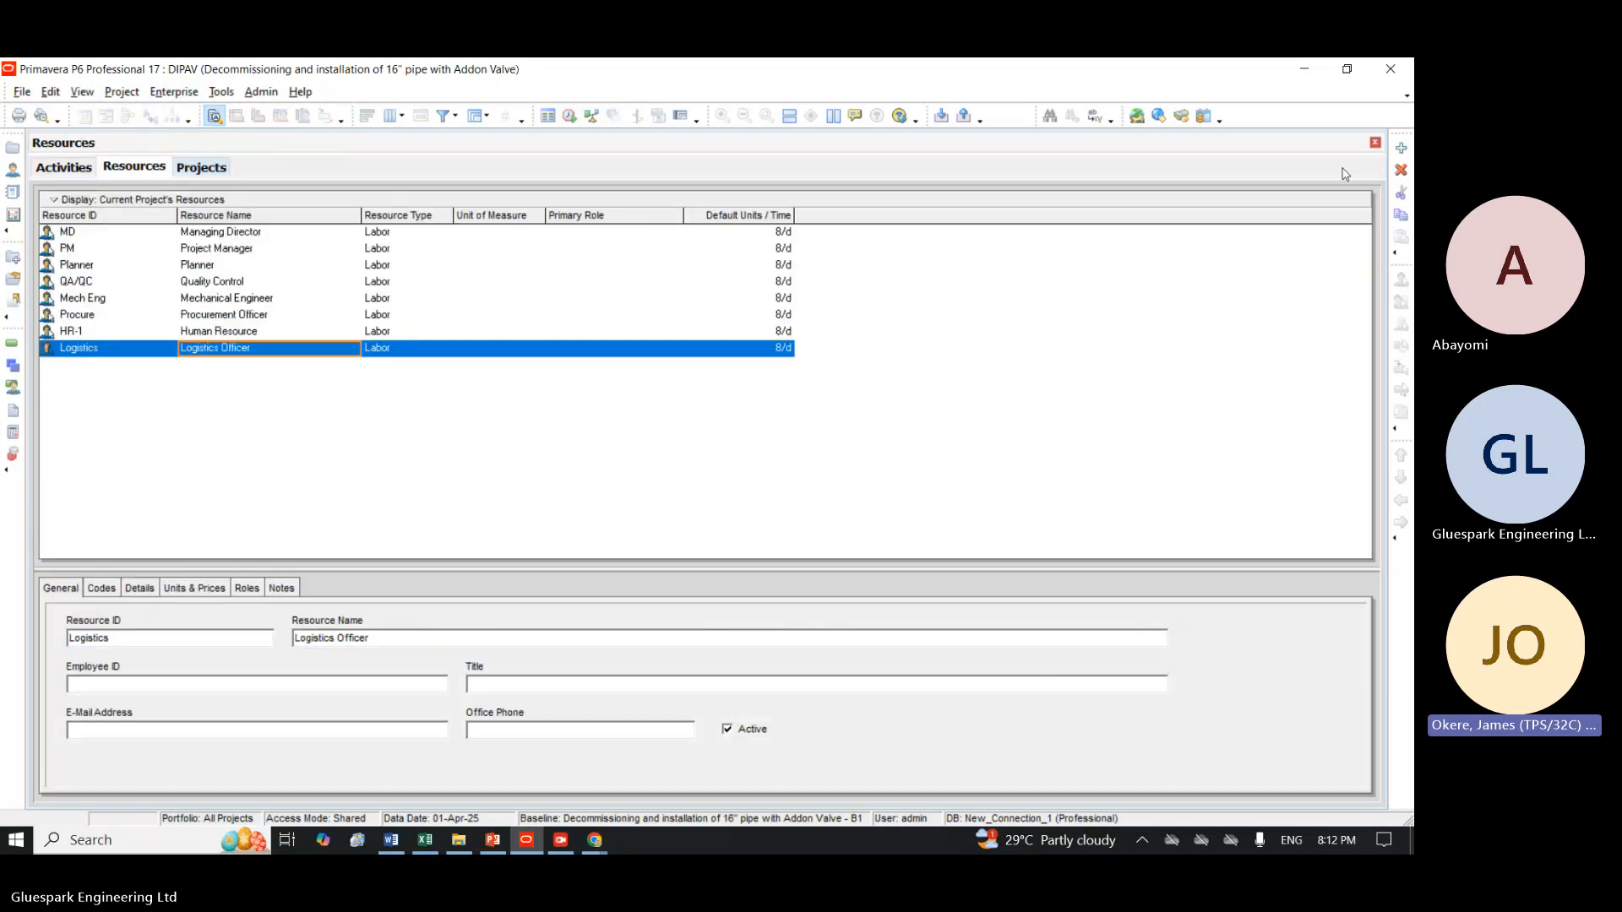
Add a new resource from the Logistics Officer entry, accepting the filter change to display all resources.
click(1401, 148)
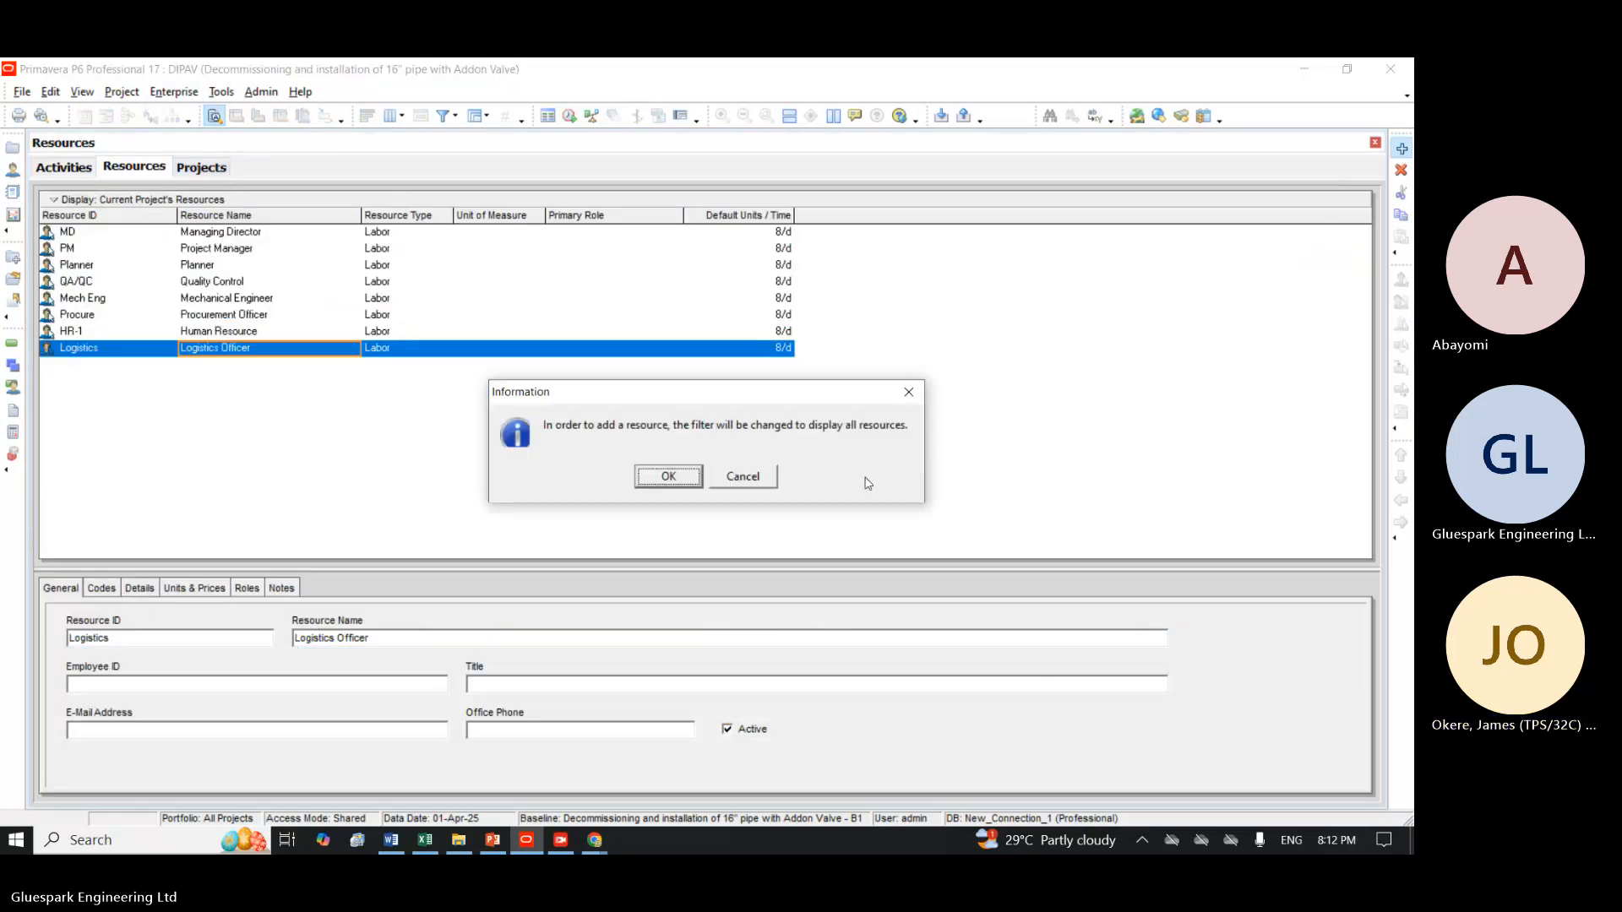
click(680, 477)
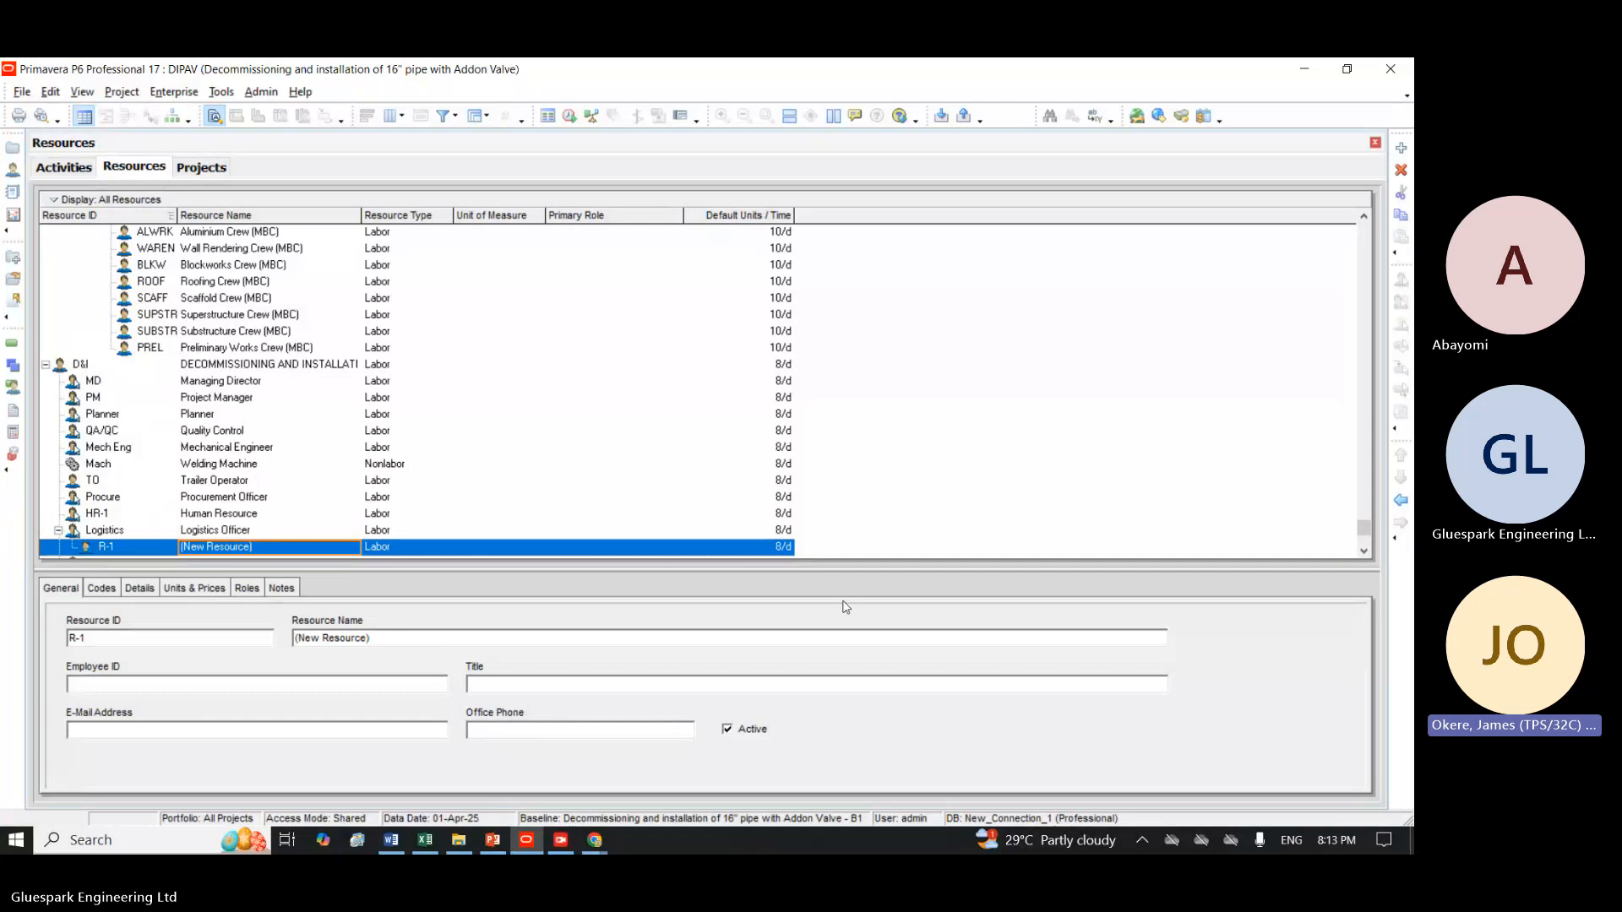
click(1362, 554)
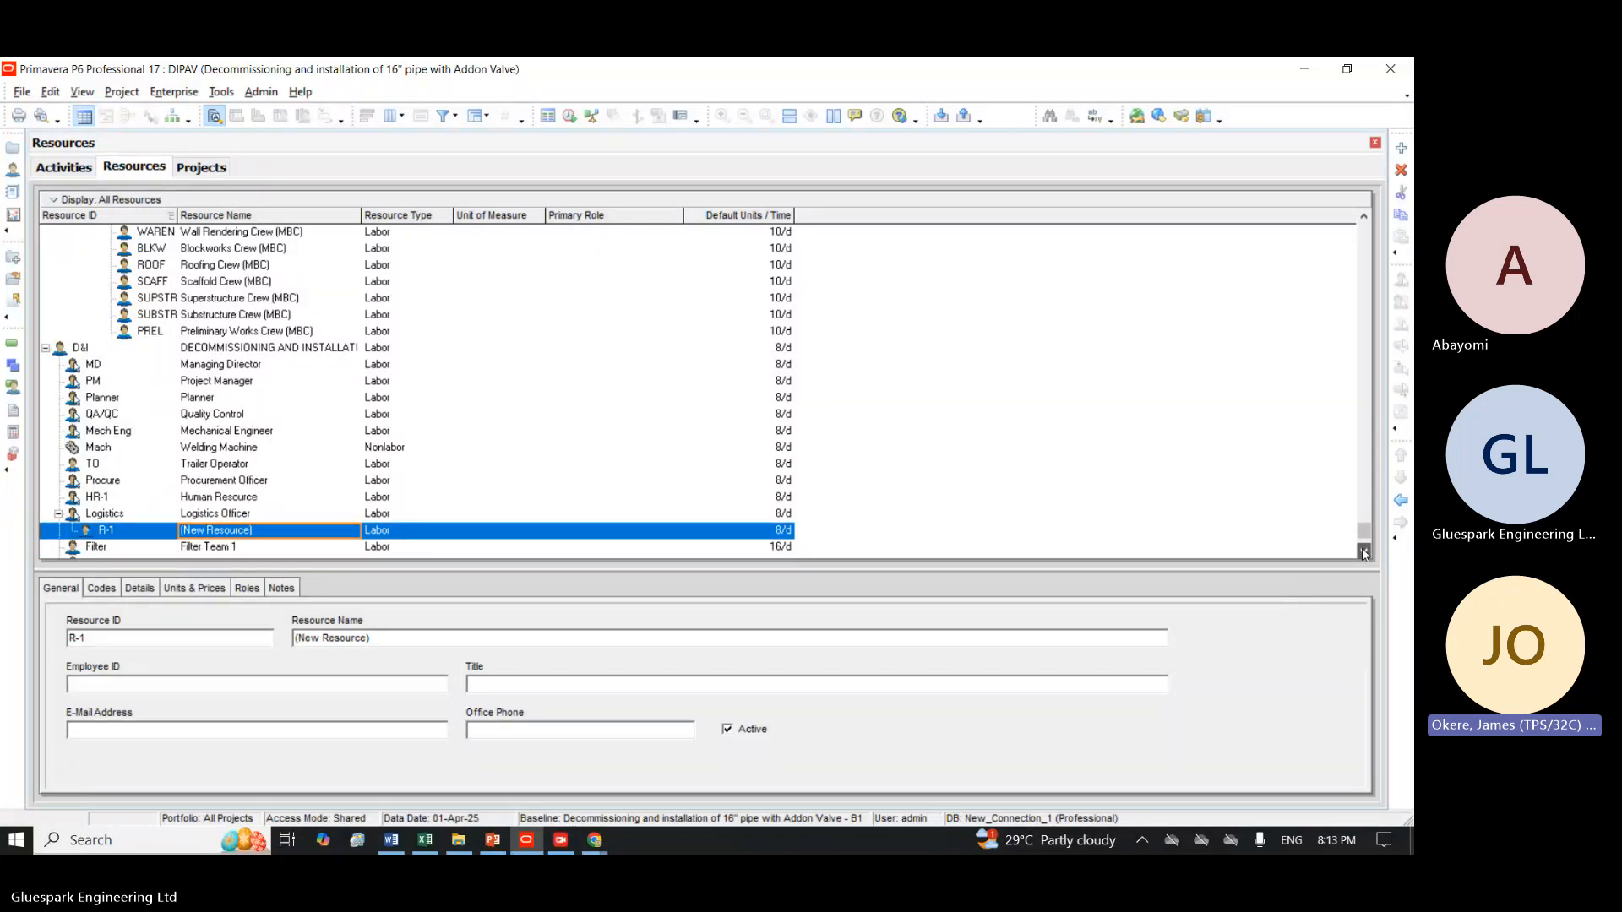
click(1362, 553)
click(1362, 553)
click(1362, 553)
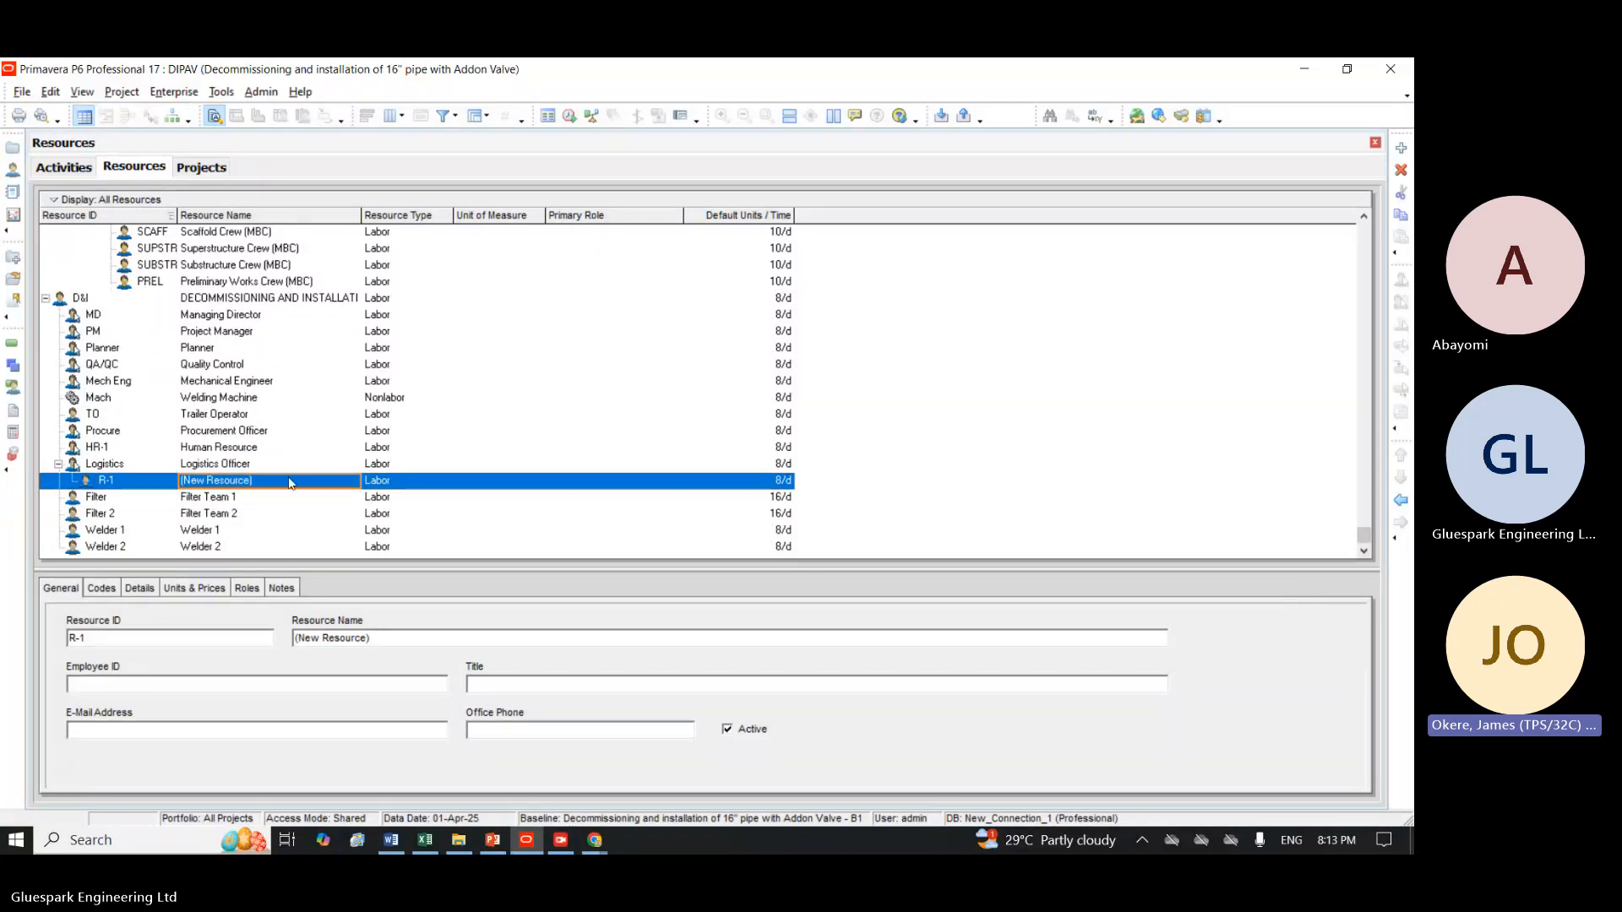
Outdent the Logistics Officer and the new resource R-1 to the top level of the resource hierarchy.
click(58, 464)
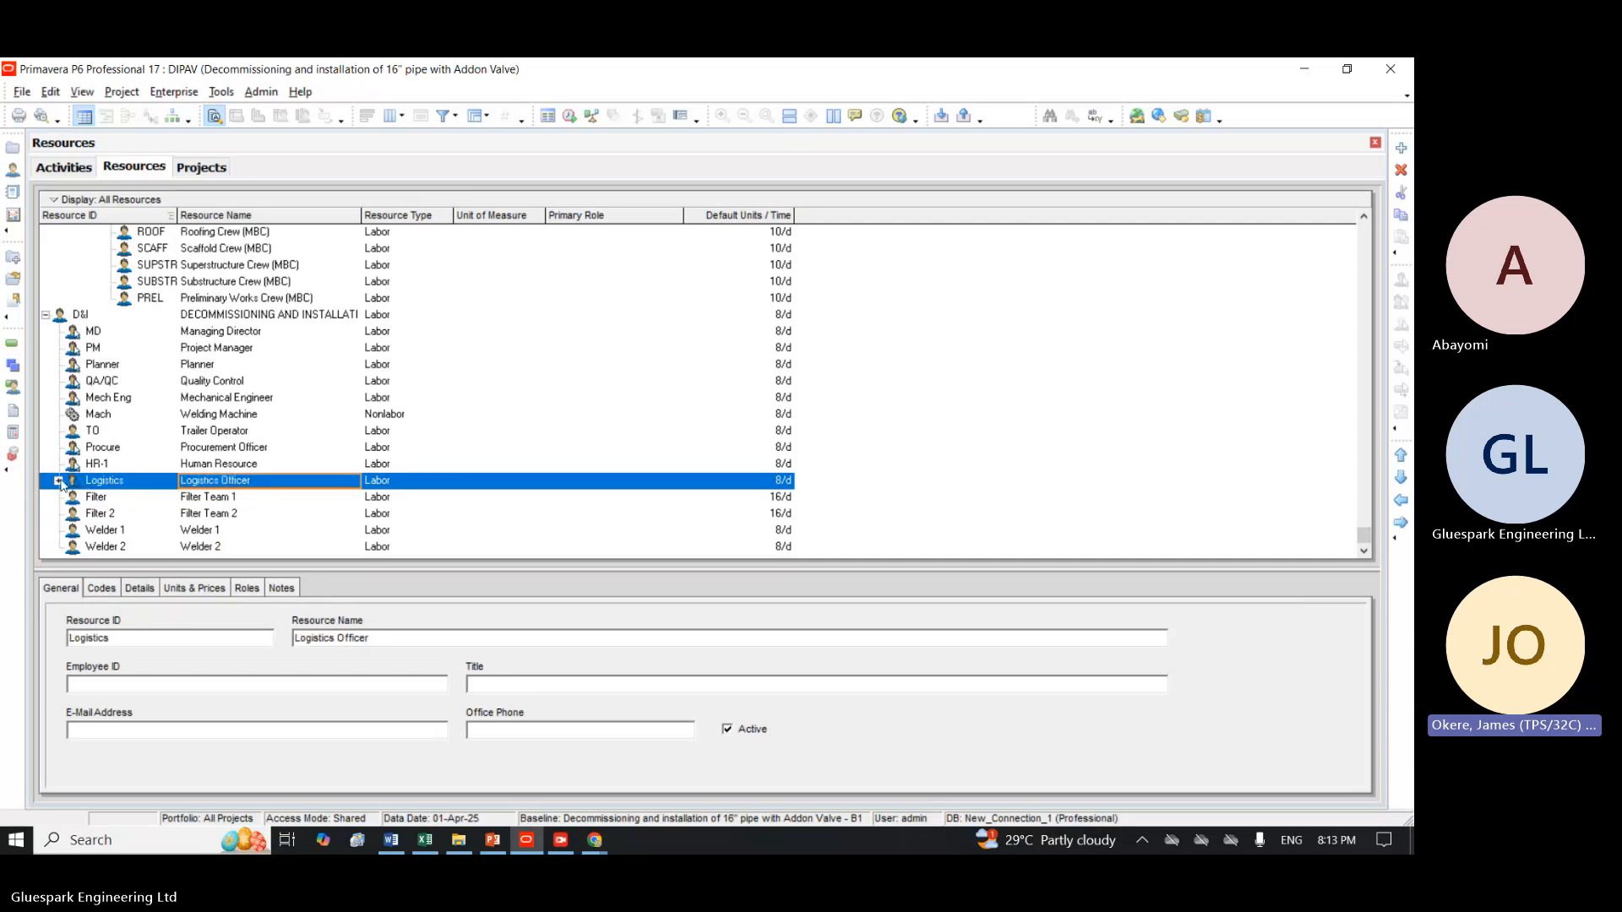
click(59, 481)
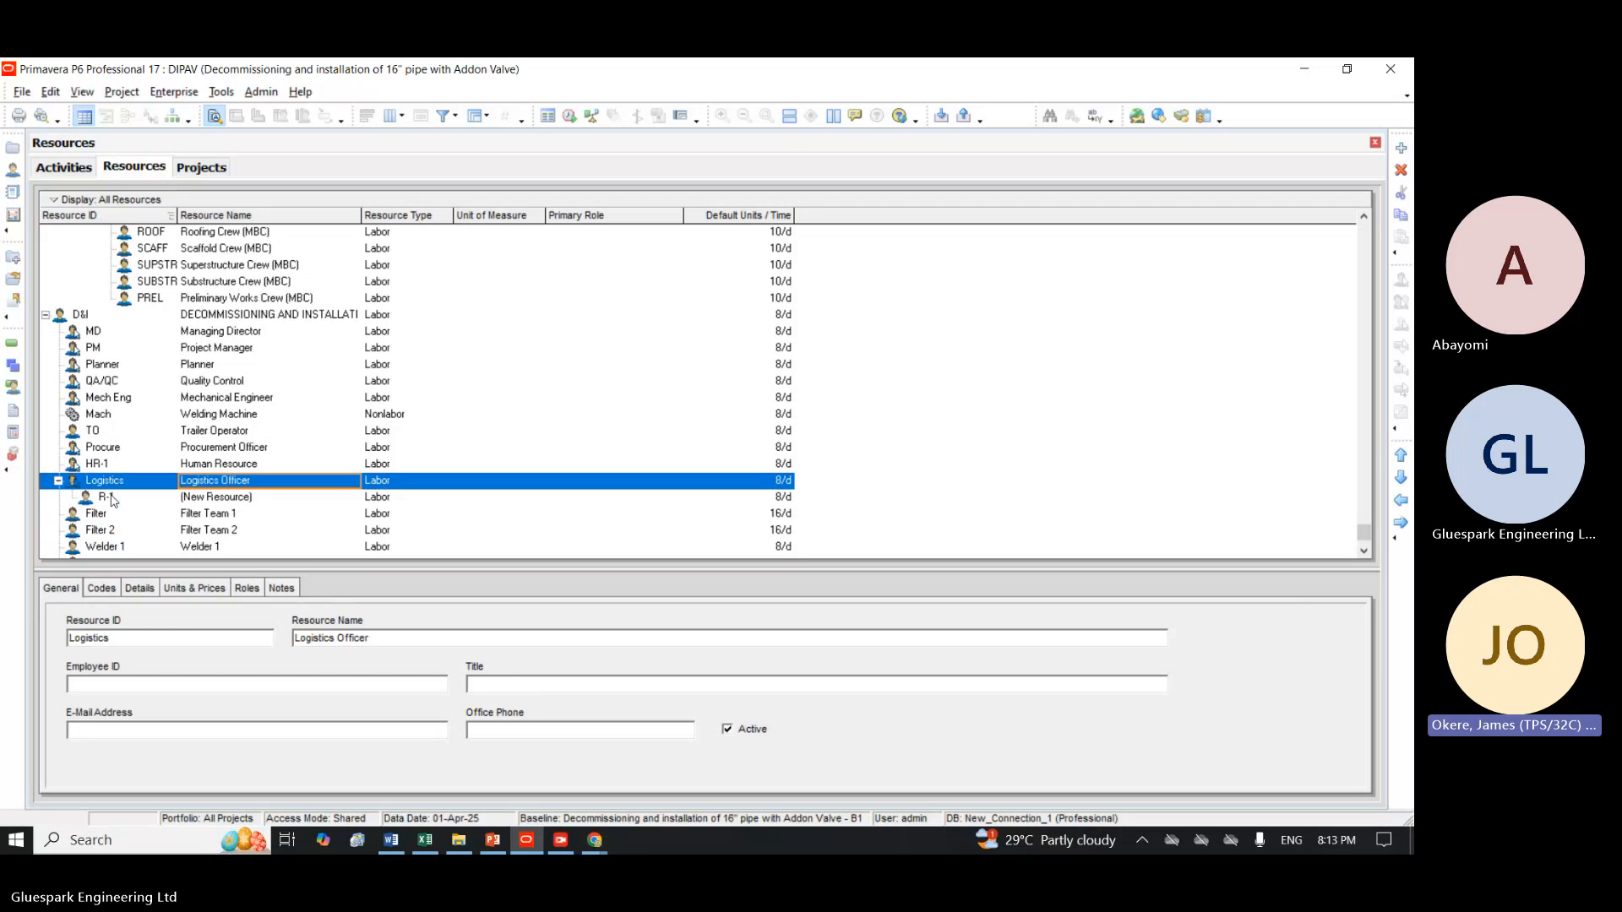
click(1403, 502)
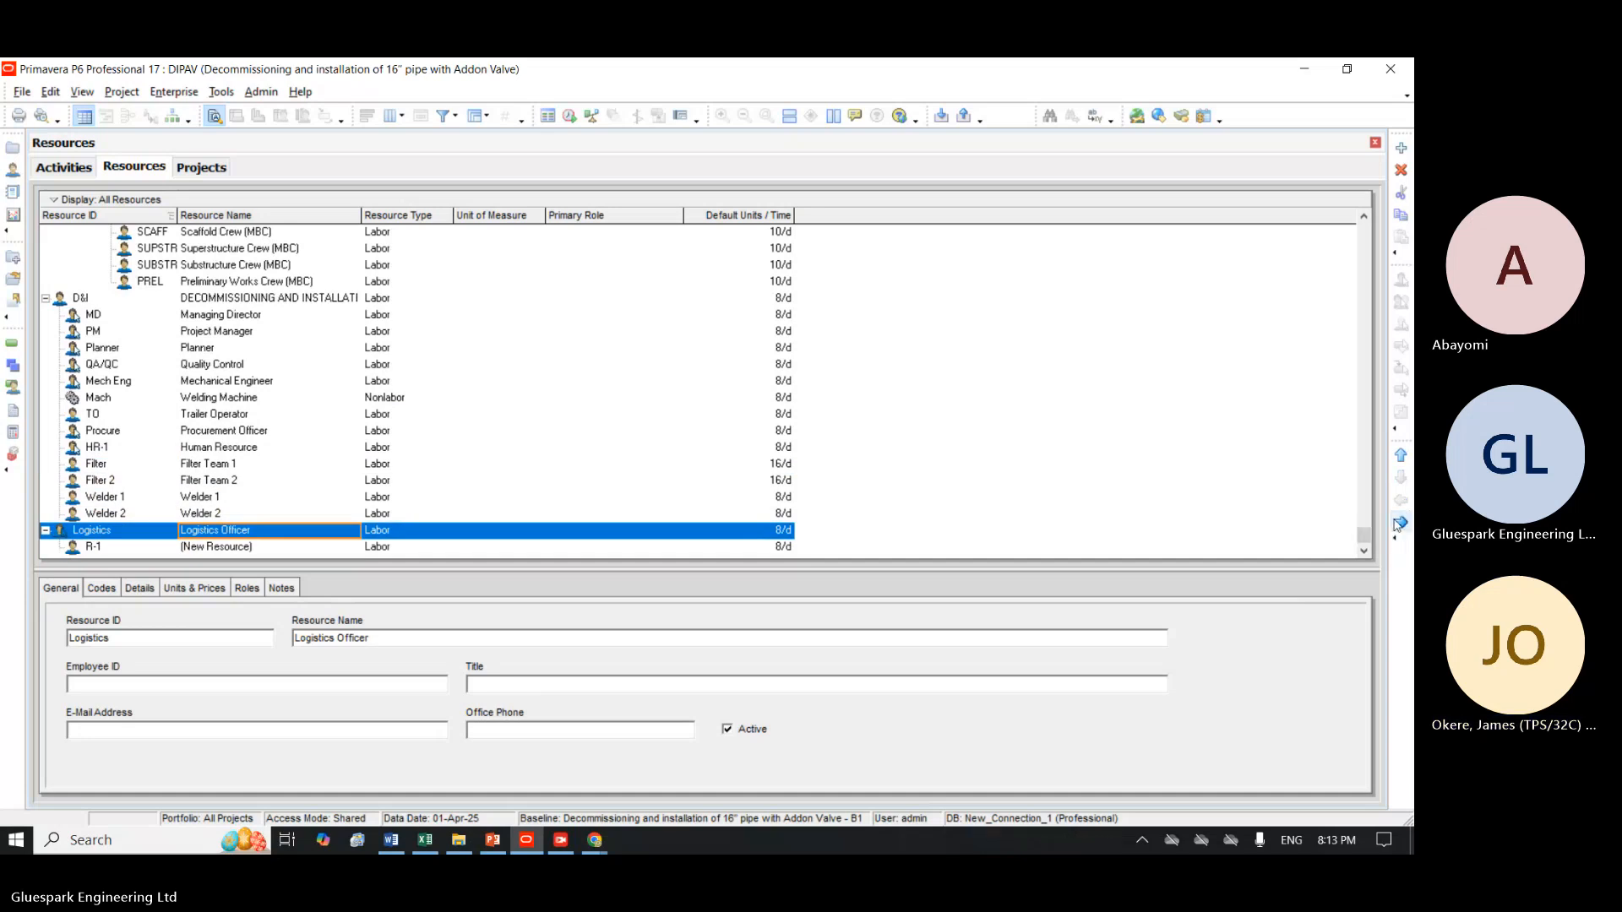
click(241, 549)
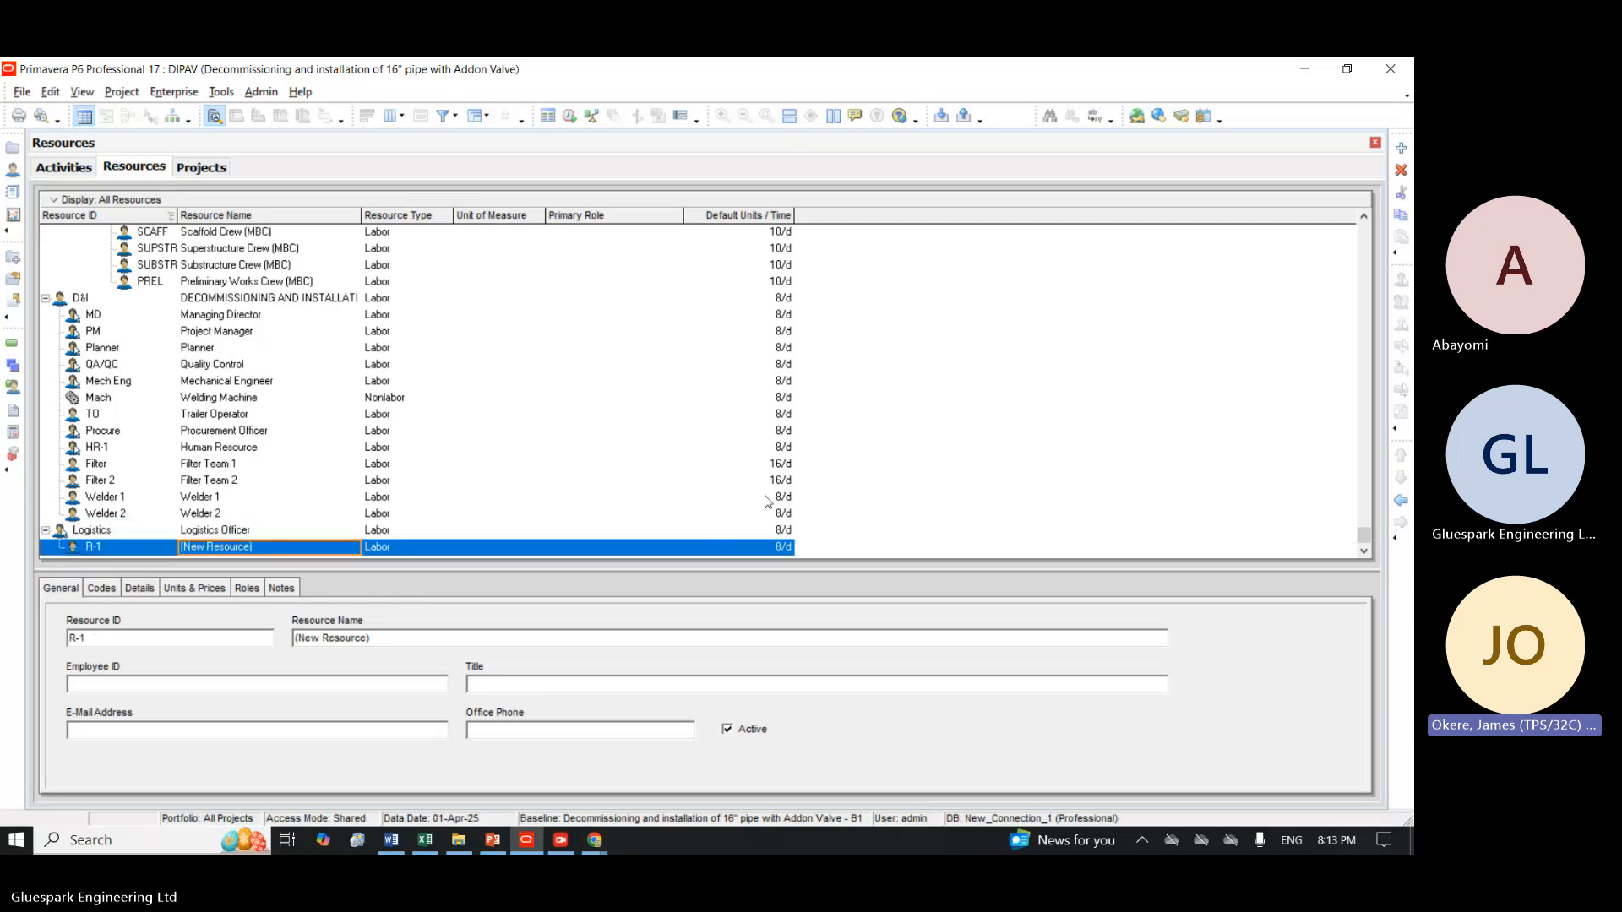
click(1401, 500)
Indent the Logistics Officer and the new resource R-1 so both sit directly under the D&I resource.
click(79, 532)
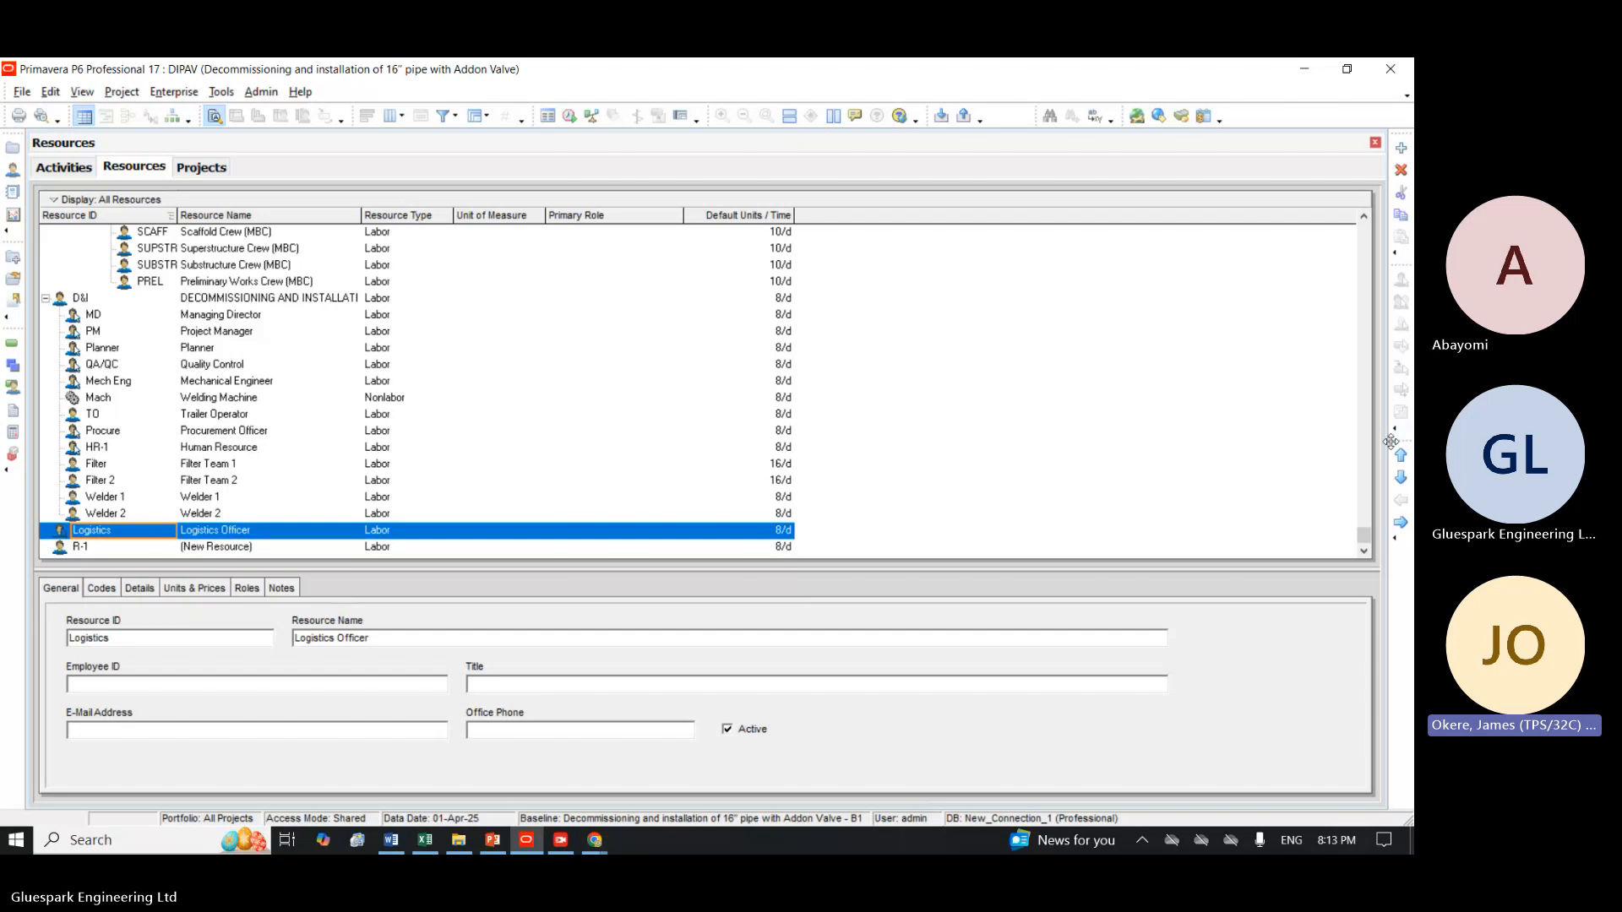
click(1399, 523)
key(Down)
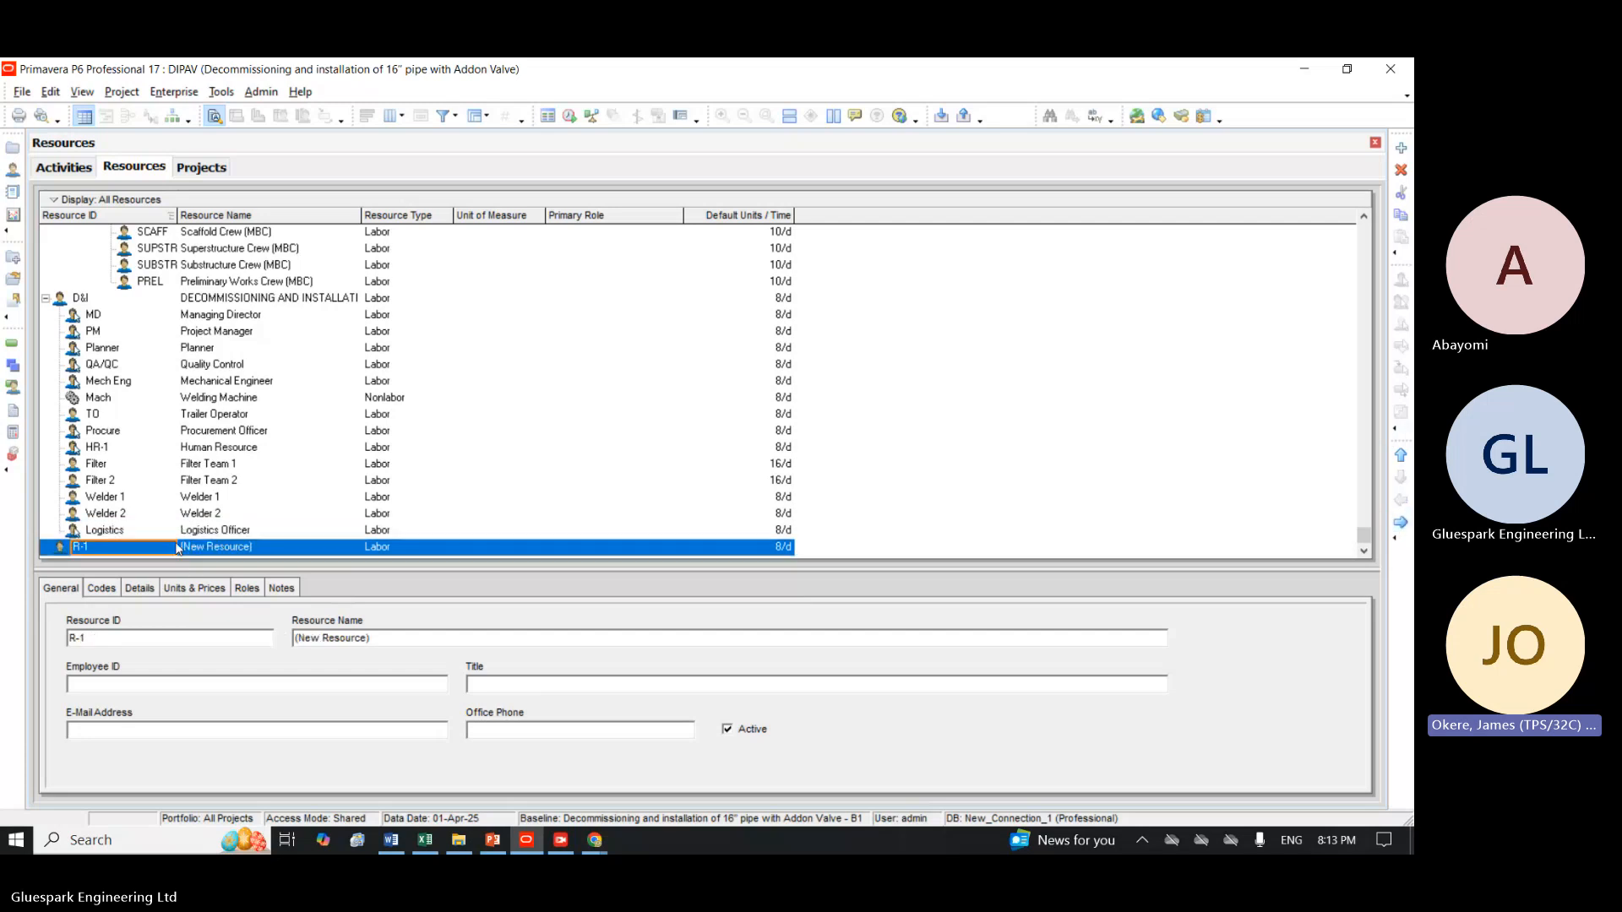
click(1399, 524)
Set the new resource's ID to Weldmach.
click(123, 547)
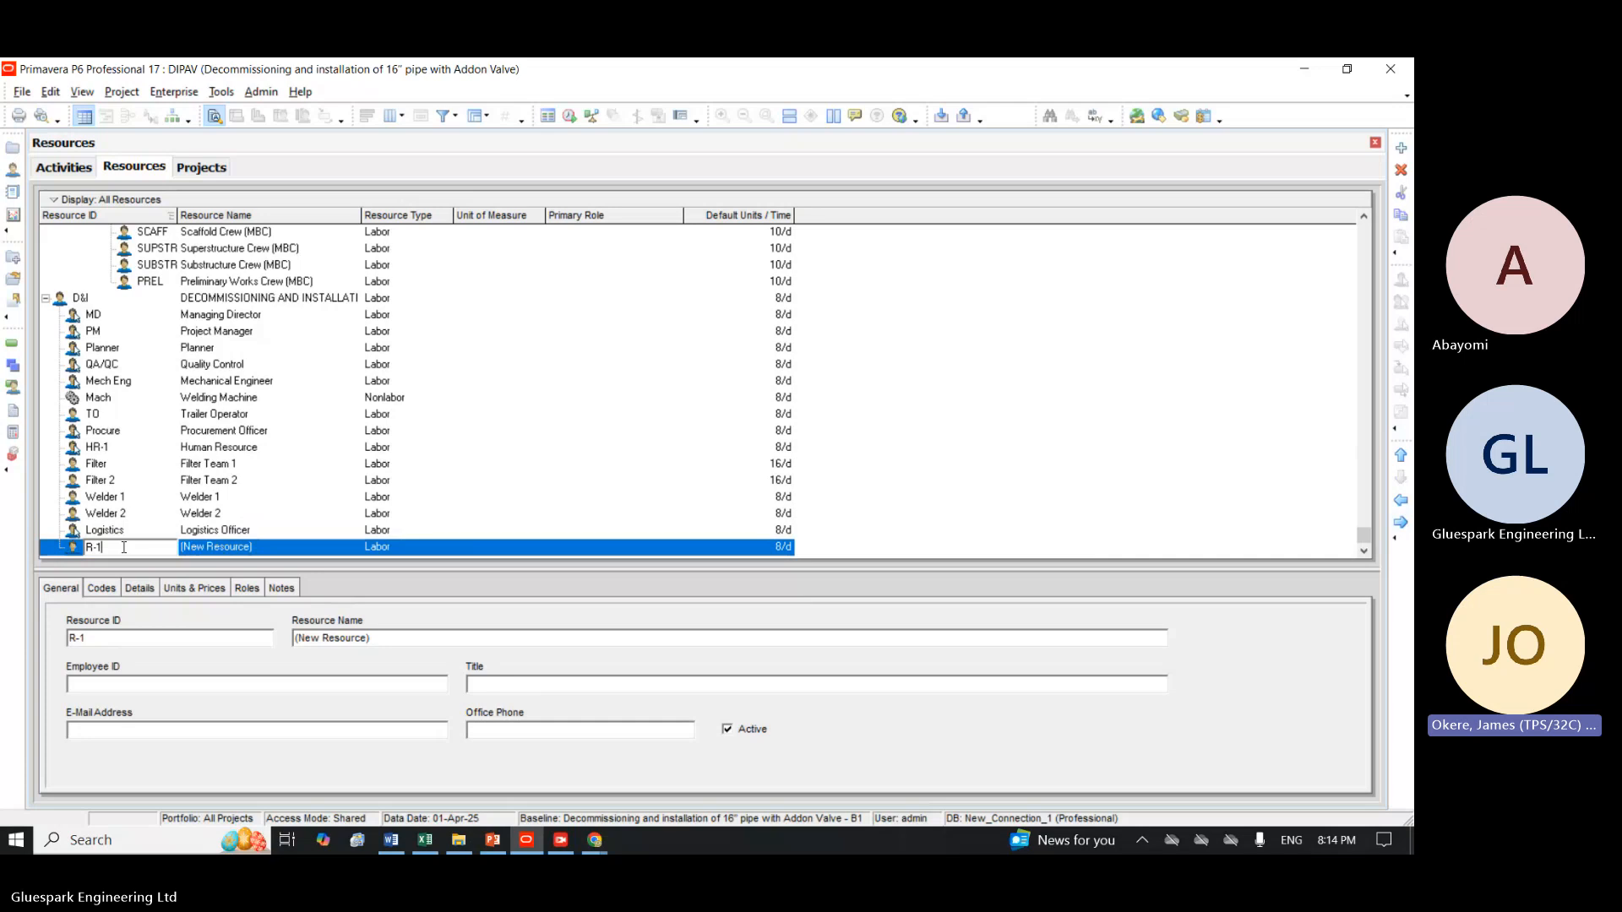
key(BackSpace)
key(BackSpace)
key(BackSpace)
text(WEL)
key(BackSpace)
key(BackSpace)
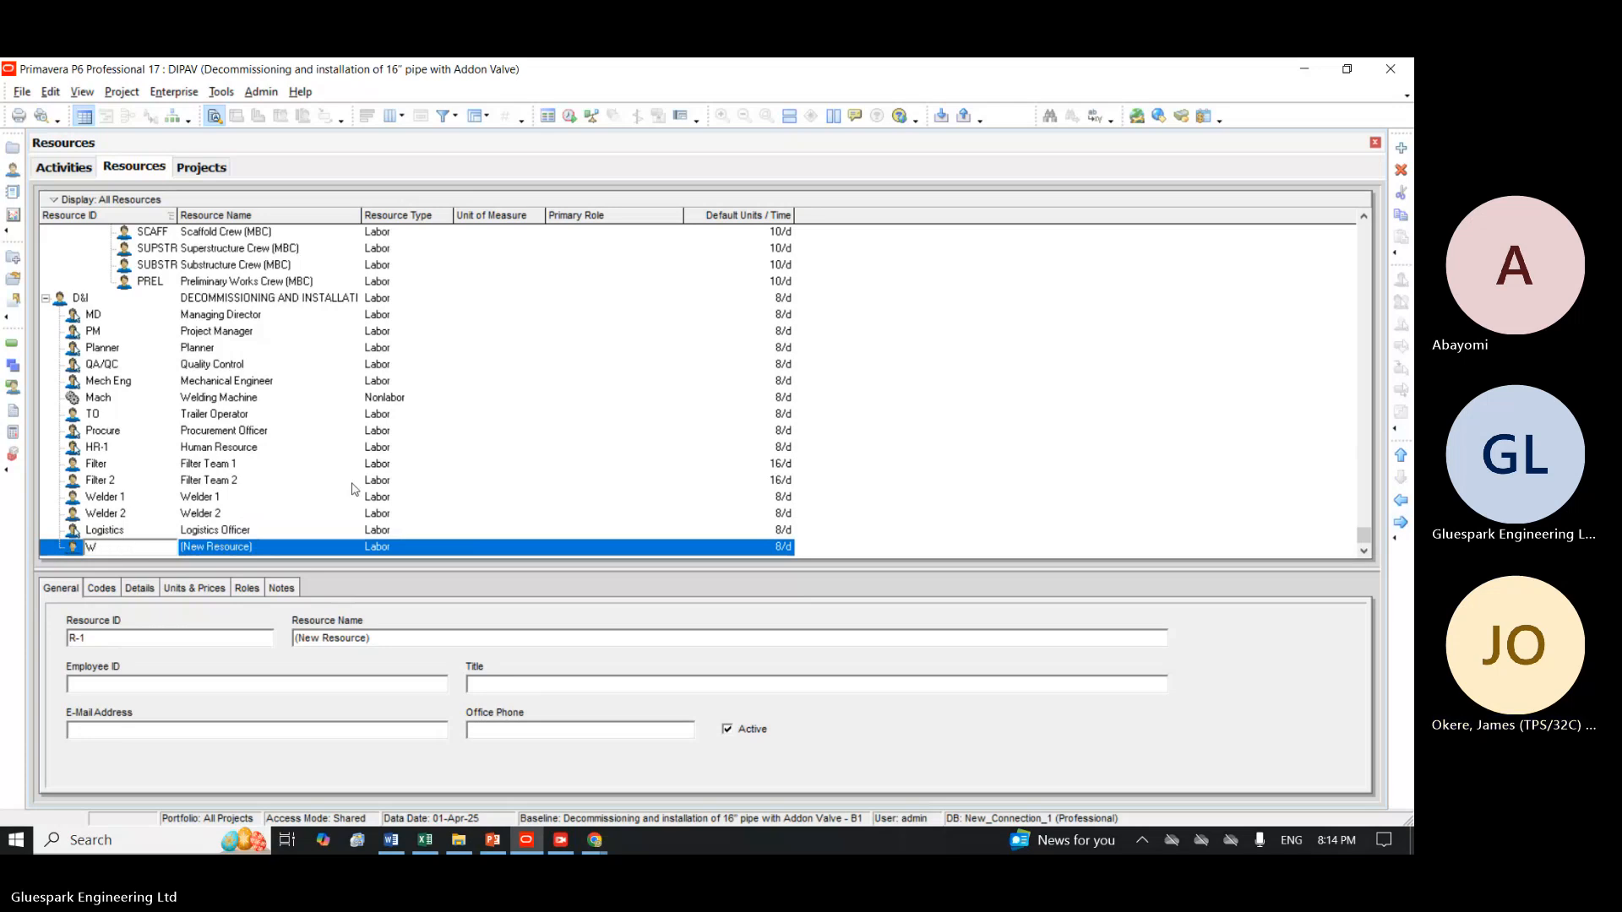
text(eld)
key(Tab)
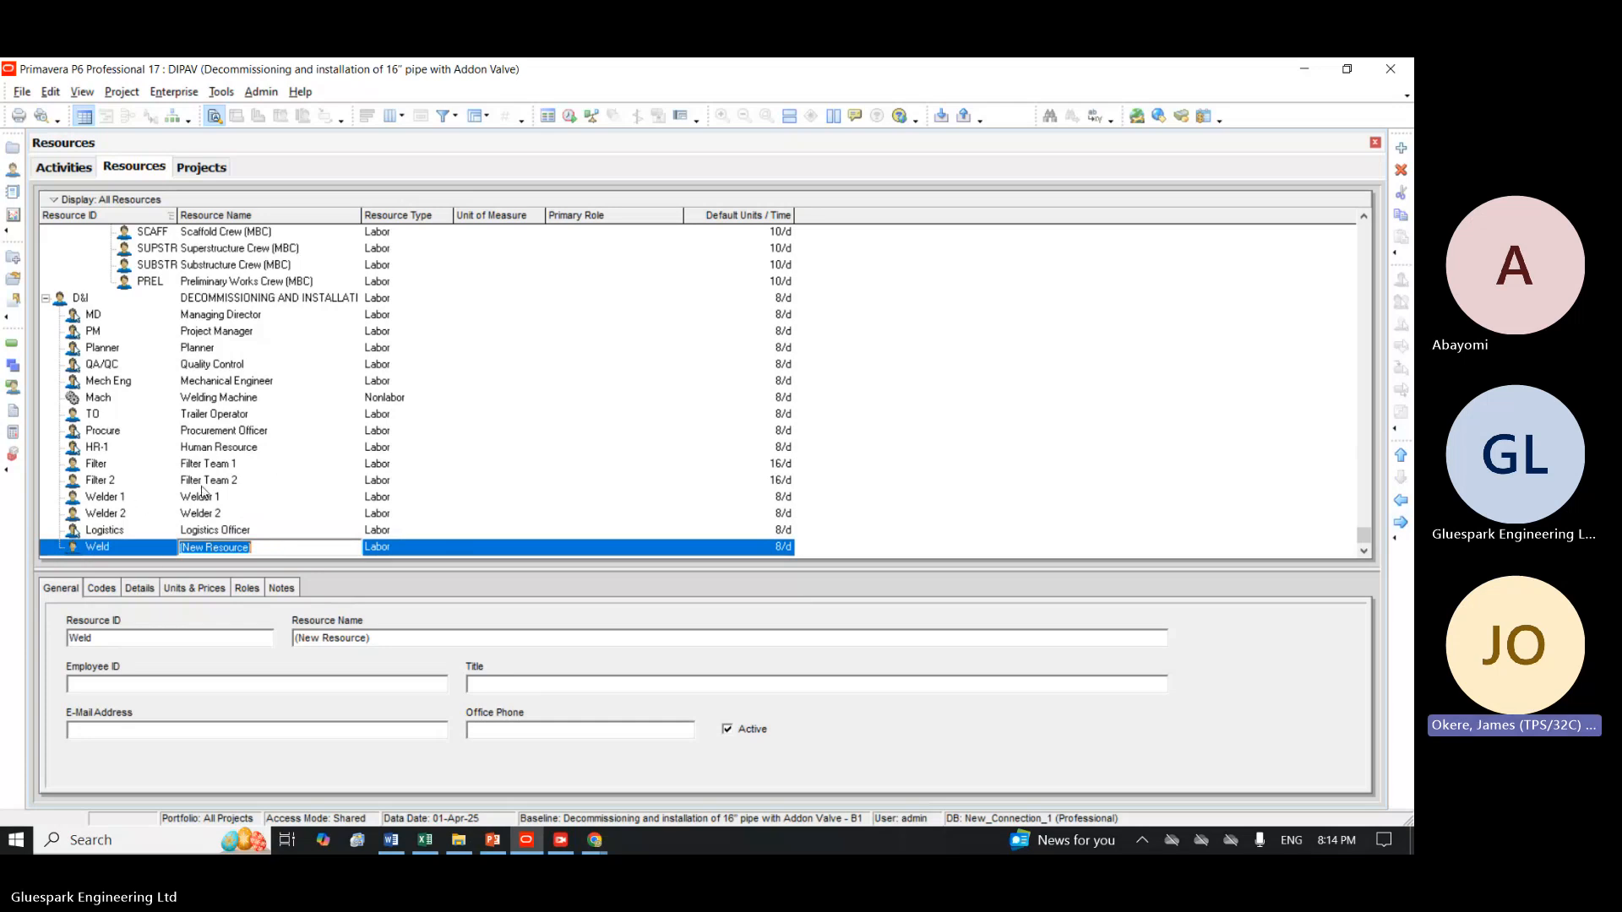
click(123, 548)
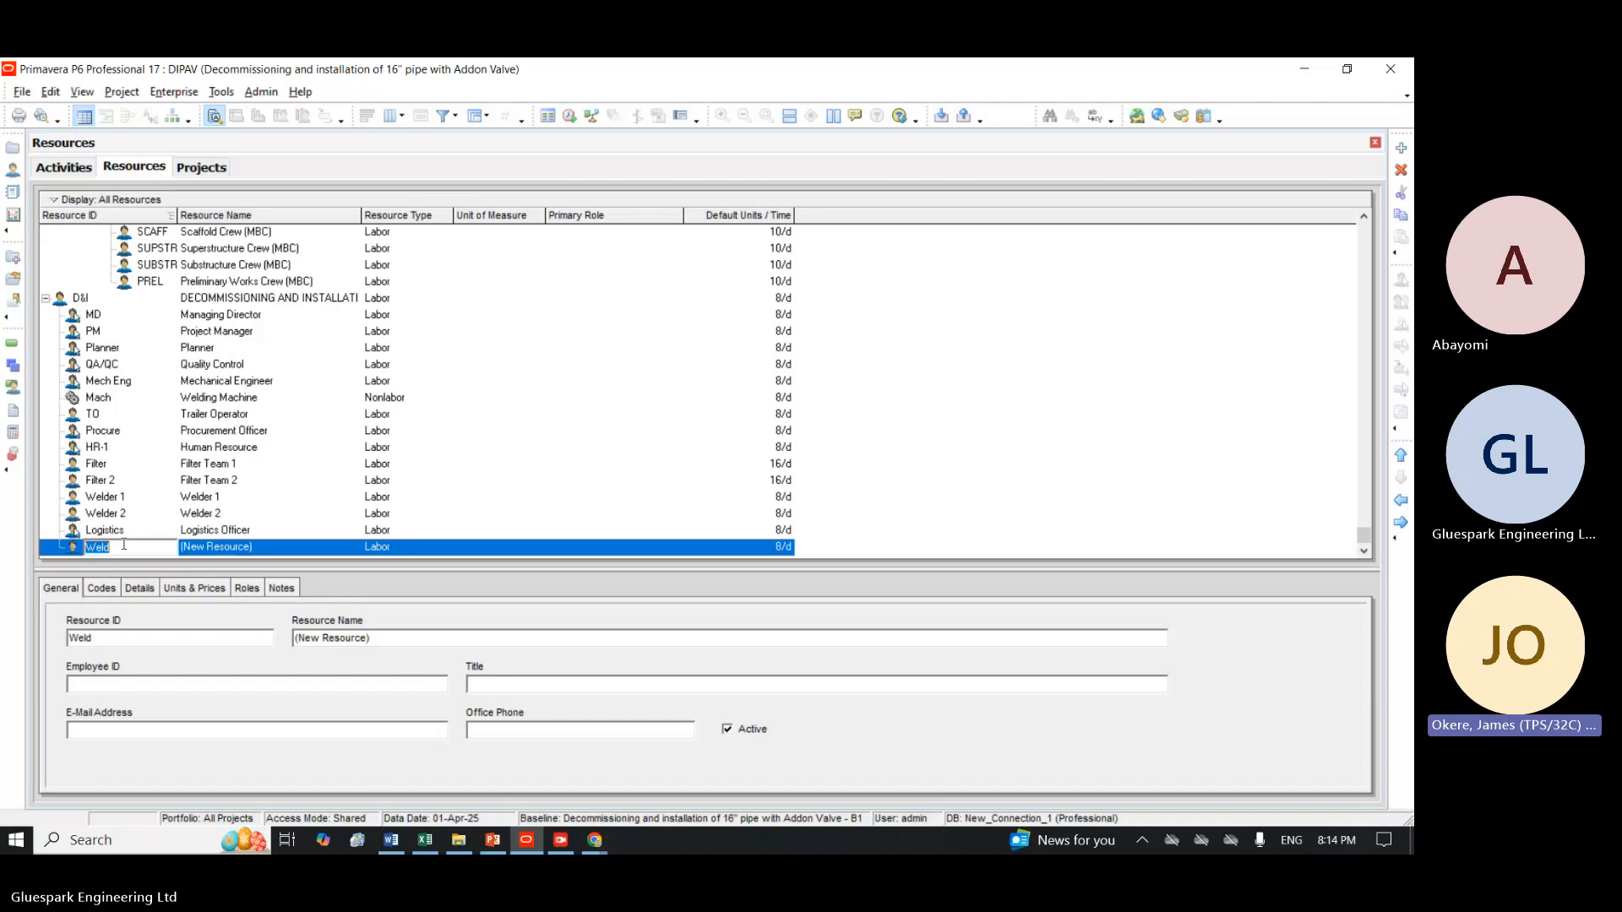
click(123, 545)
text(ma)
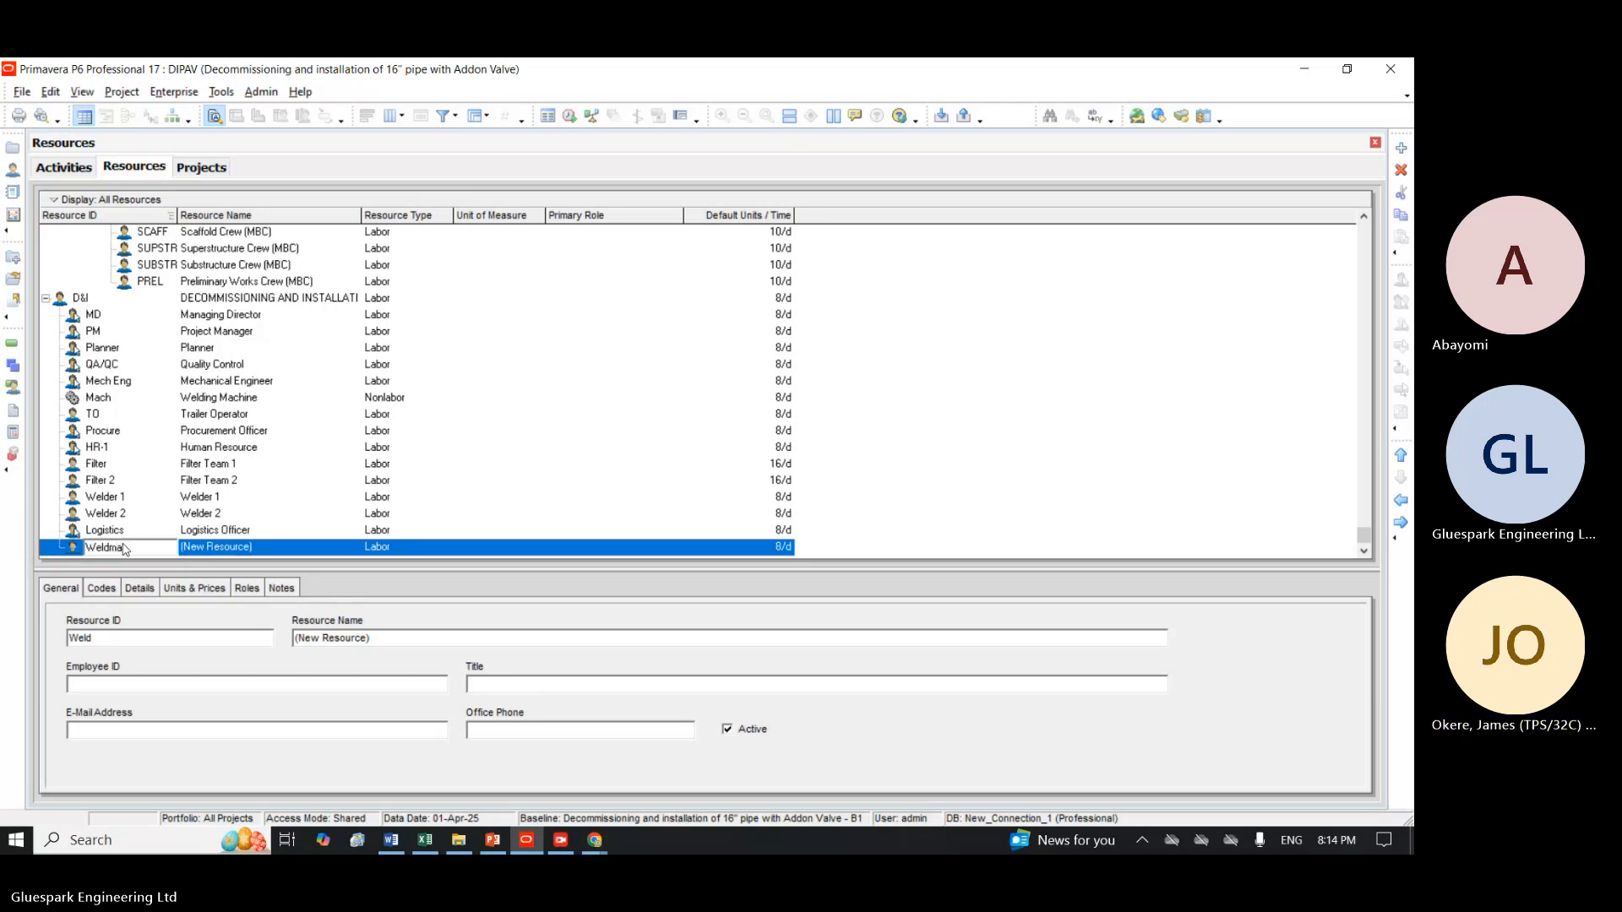
text(ch)
Name the Weldmach resource Welding Machine and set its resource type to Nonlabor.
click(264, 549)
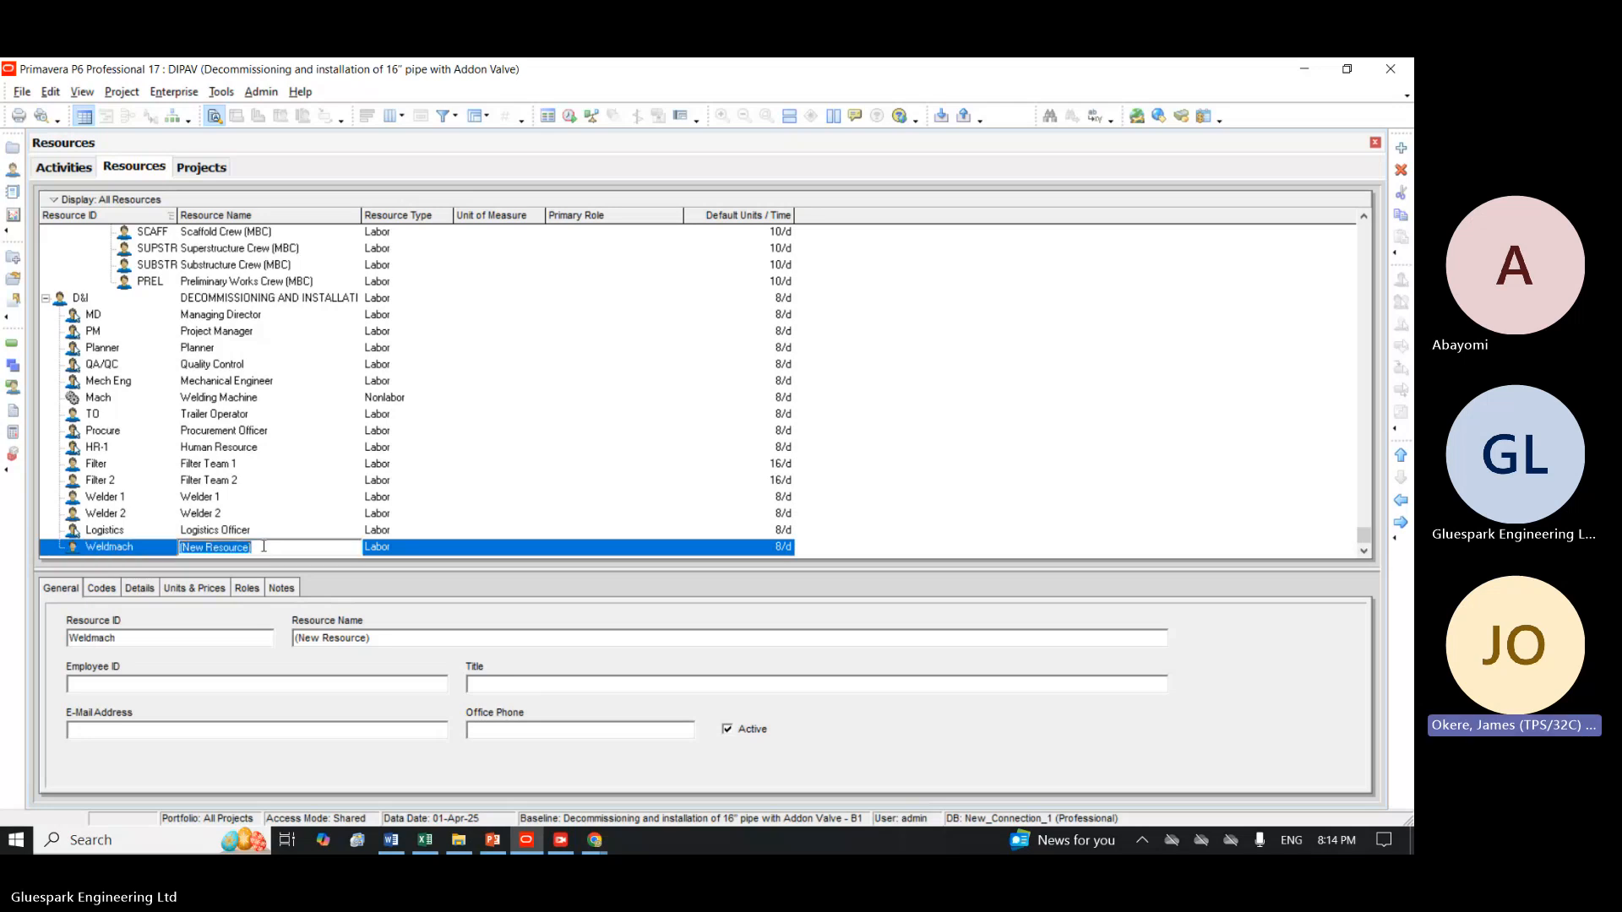
text(C)
key(BackSpace)
text(Welding)
text(Machine)
click(387, 550)
click(391, 553)
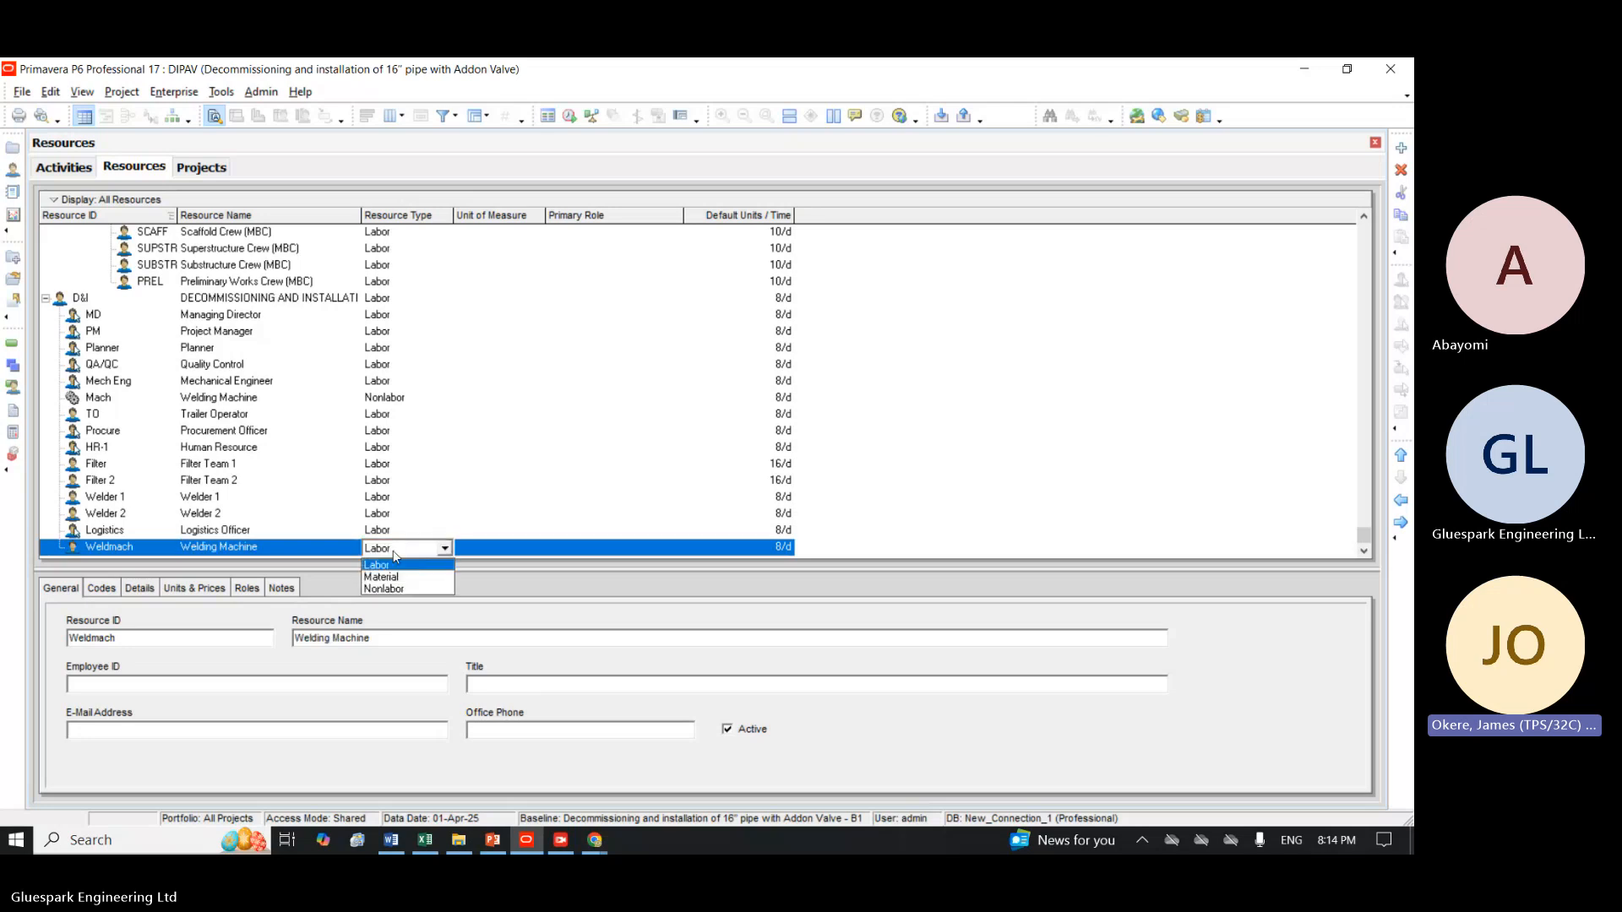
click(400, 590)
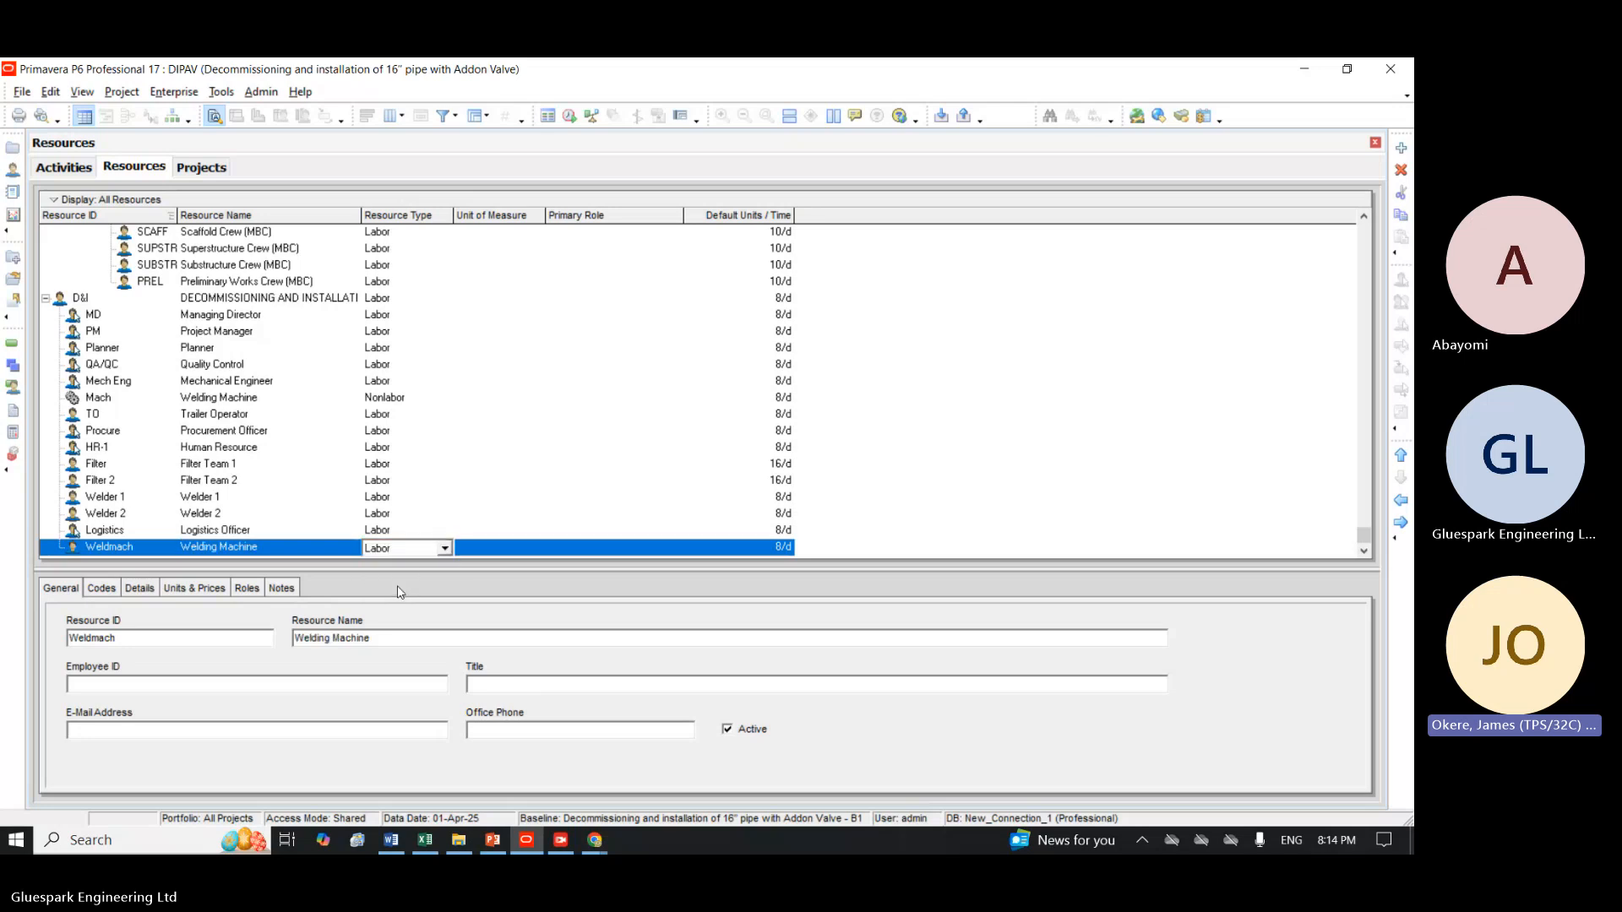
click(780, 548)
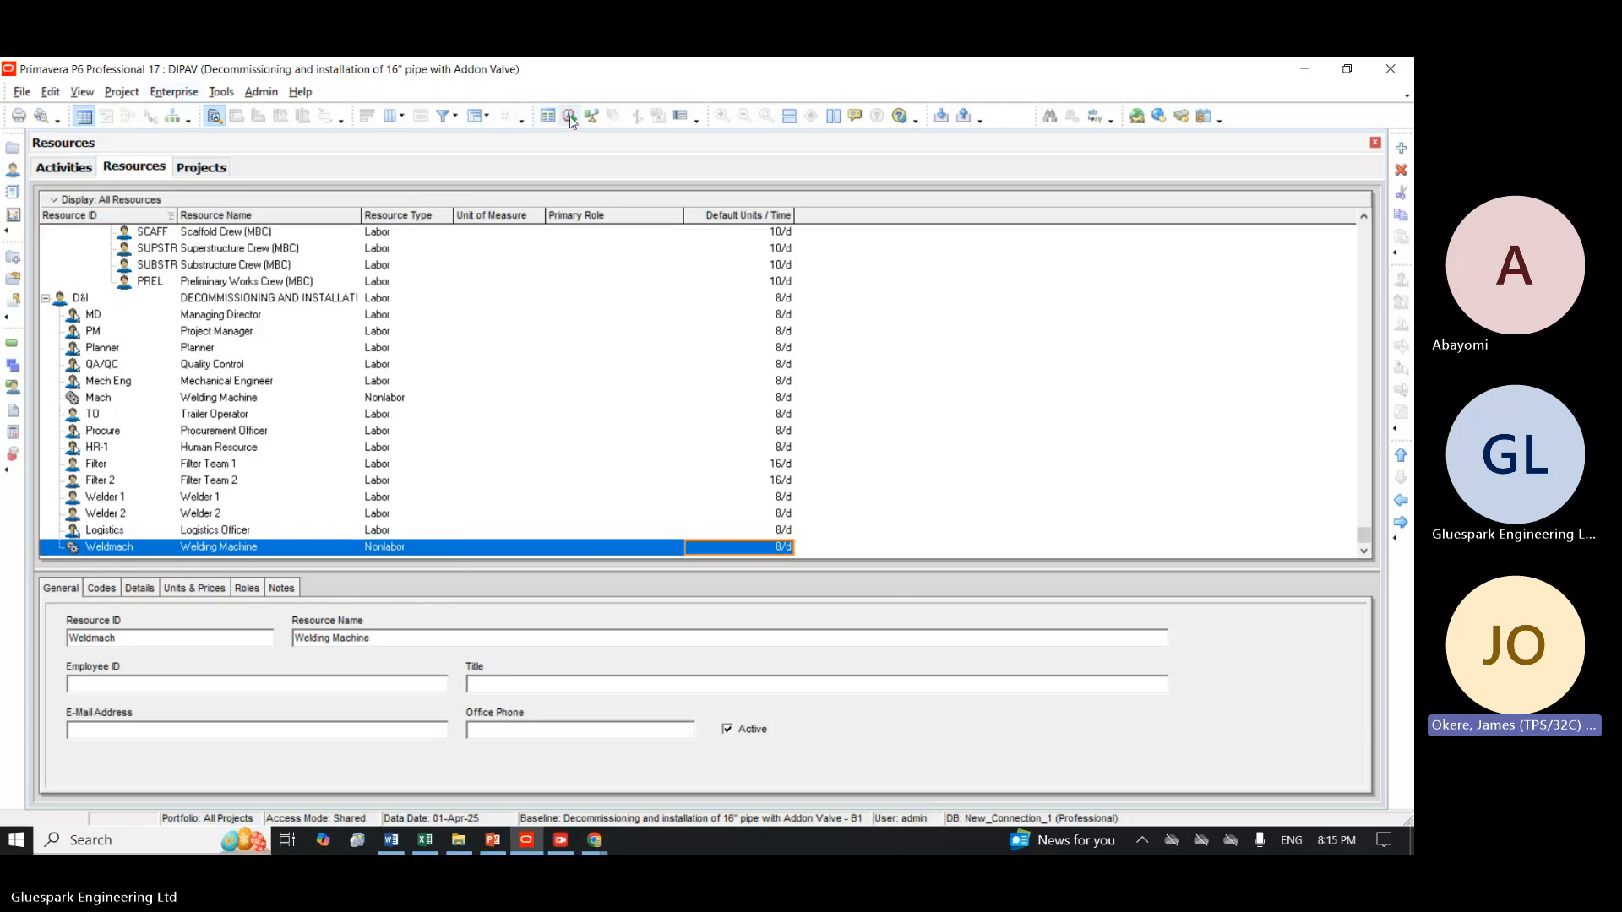
Add another resource at the same level as Weldmach under D&I and set its ID to Electon.
click(1401, 149)
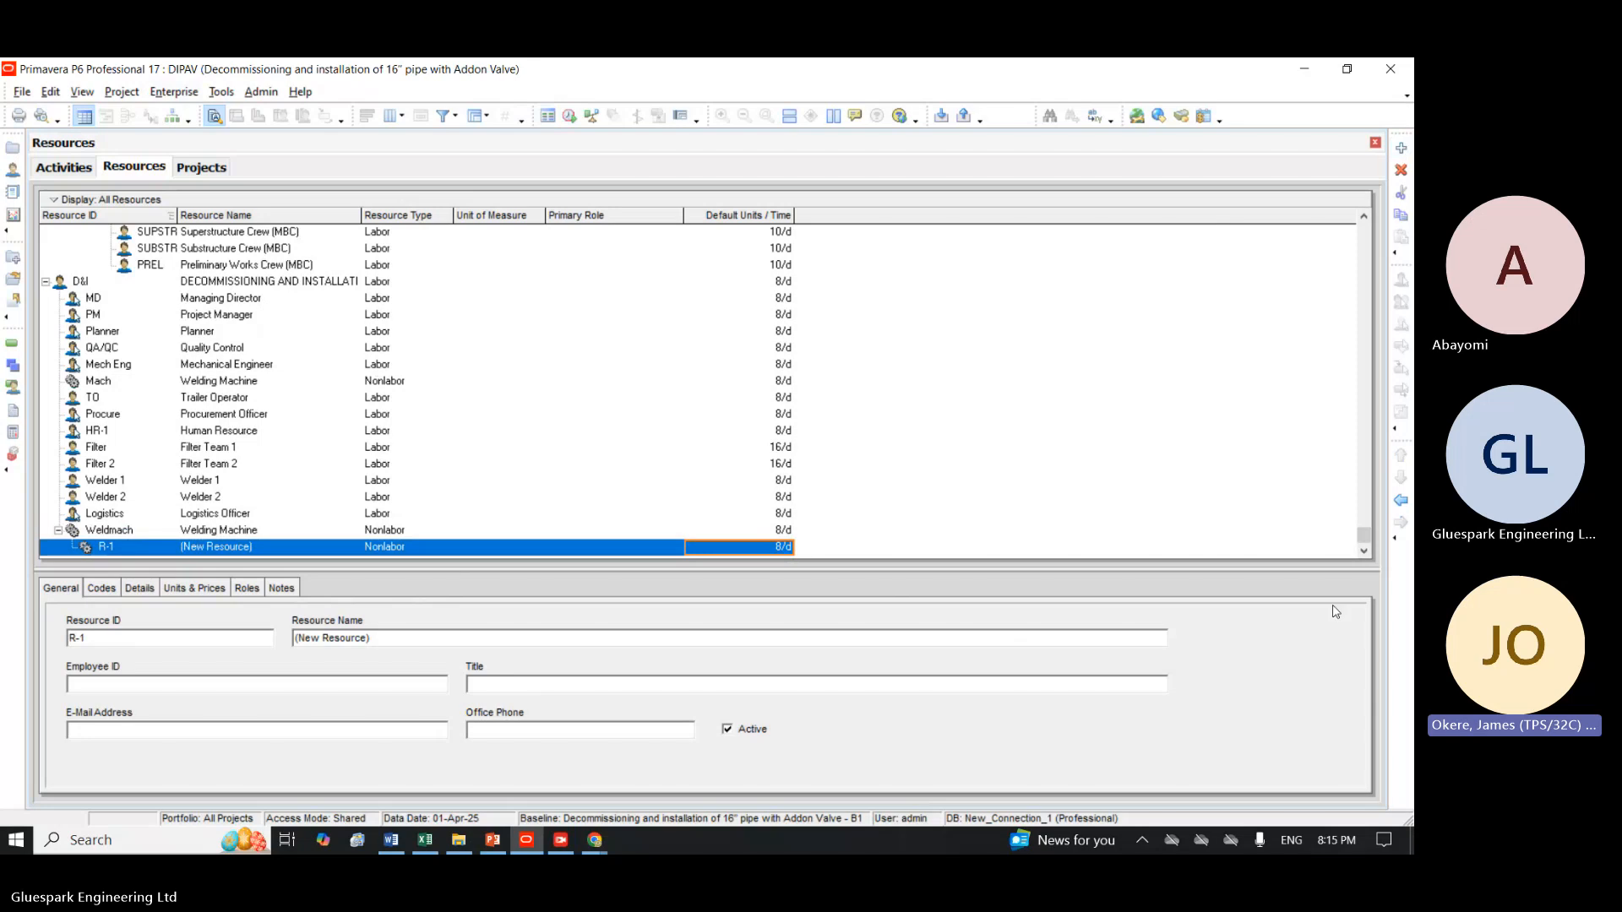
click(1401, 502)
click(124, 549)
click(124, 548)
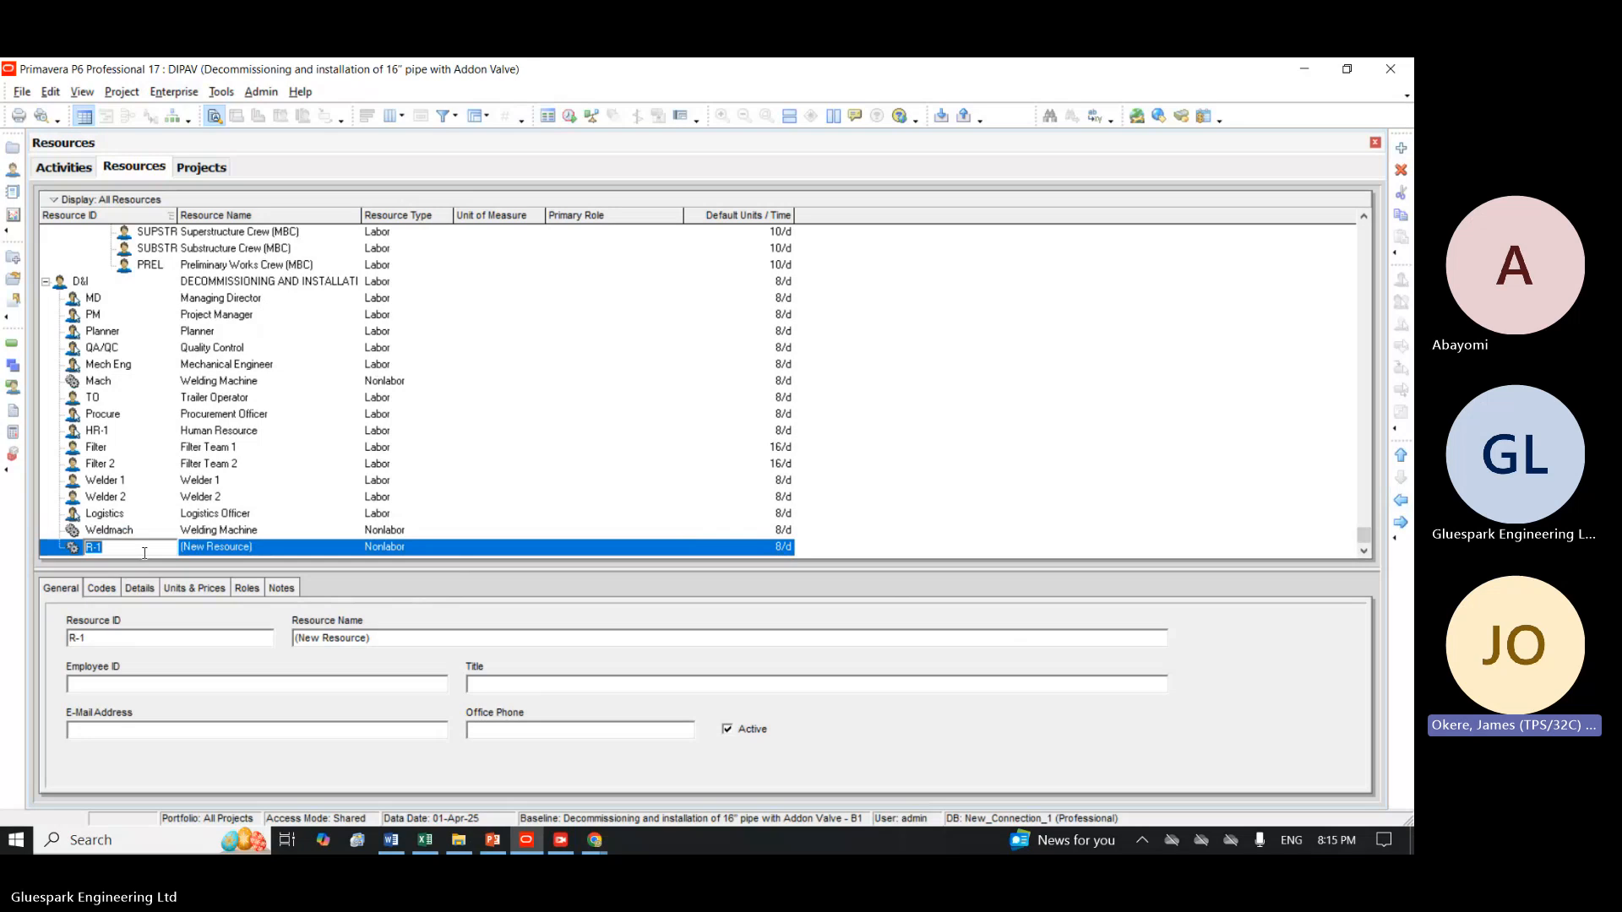
text(Electon)
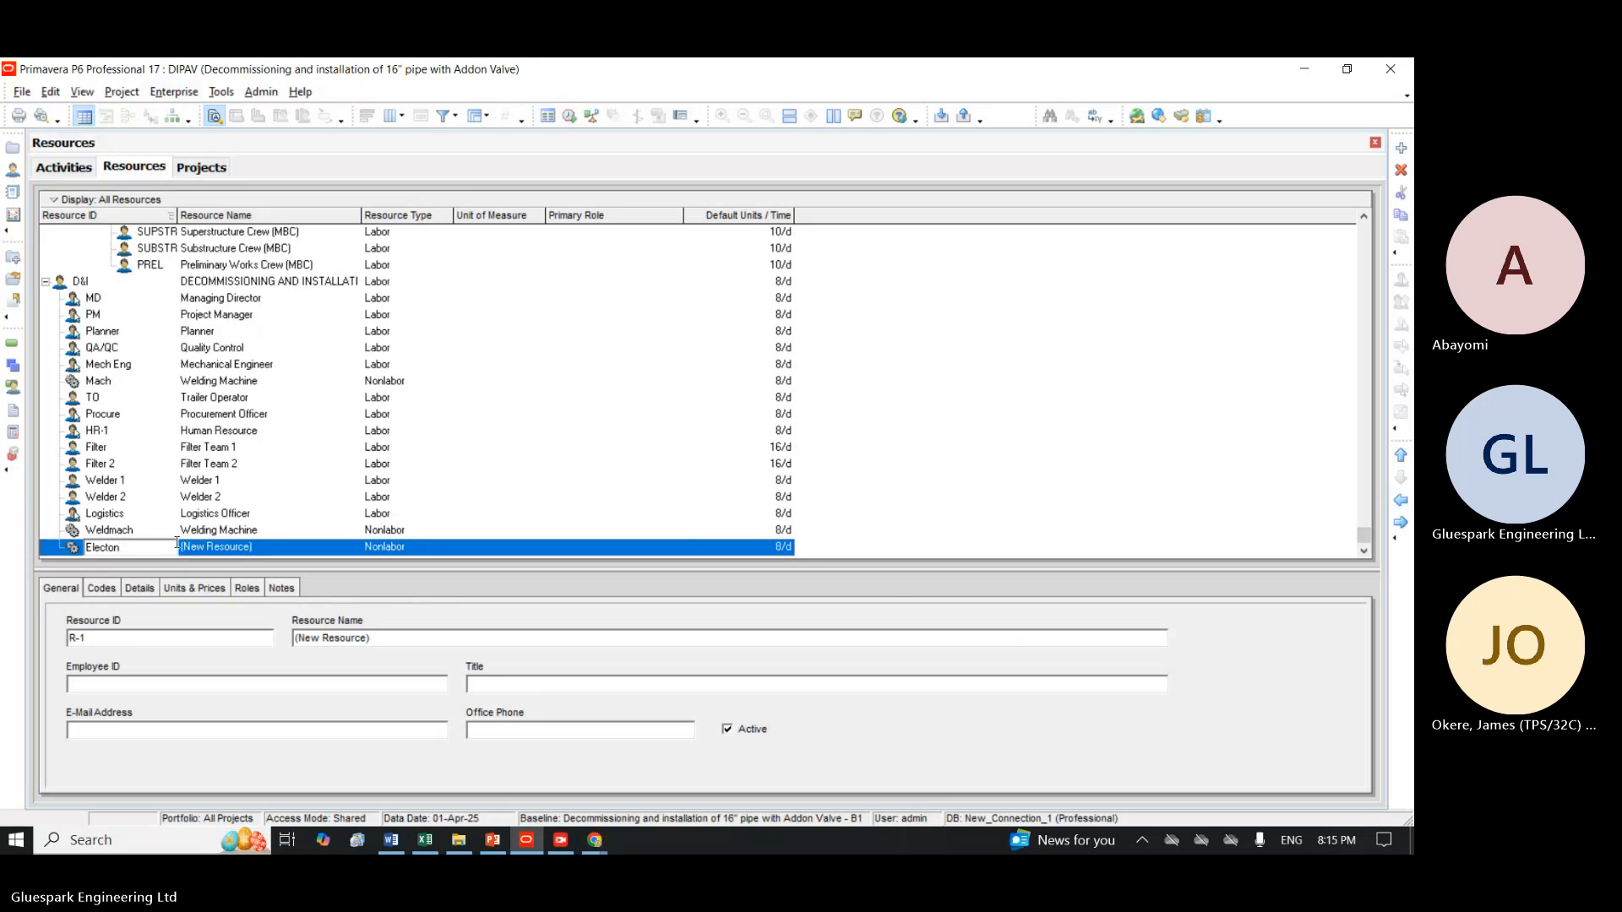
Name the Electon resource Electron and change its resource type to Material, accepting the type change.
click(262, 546)
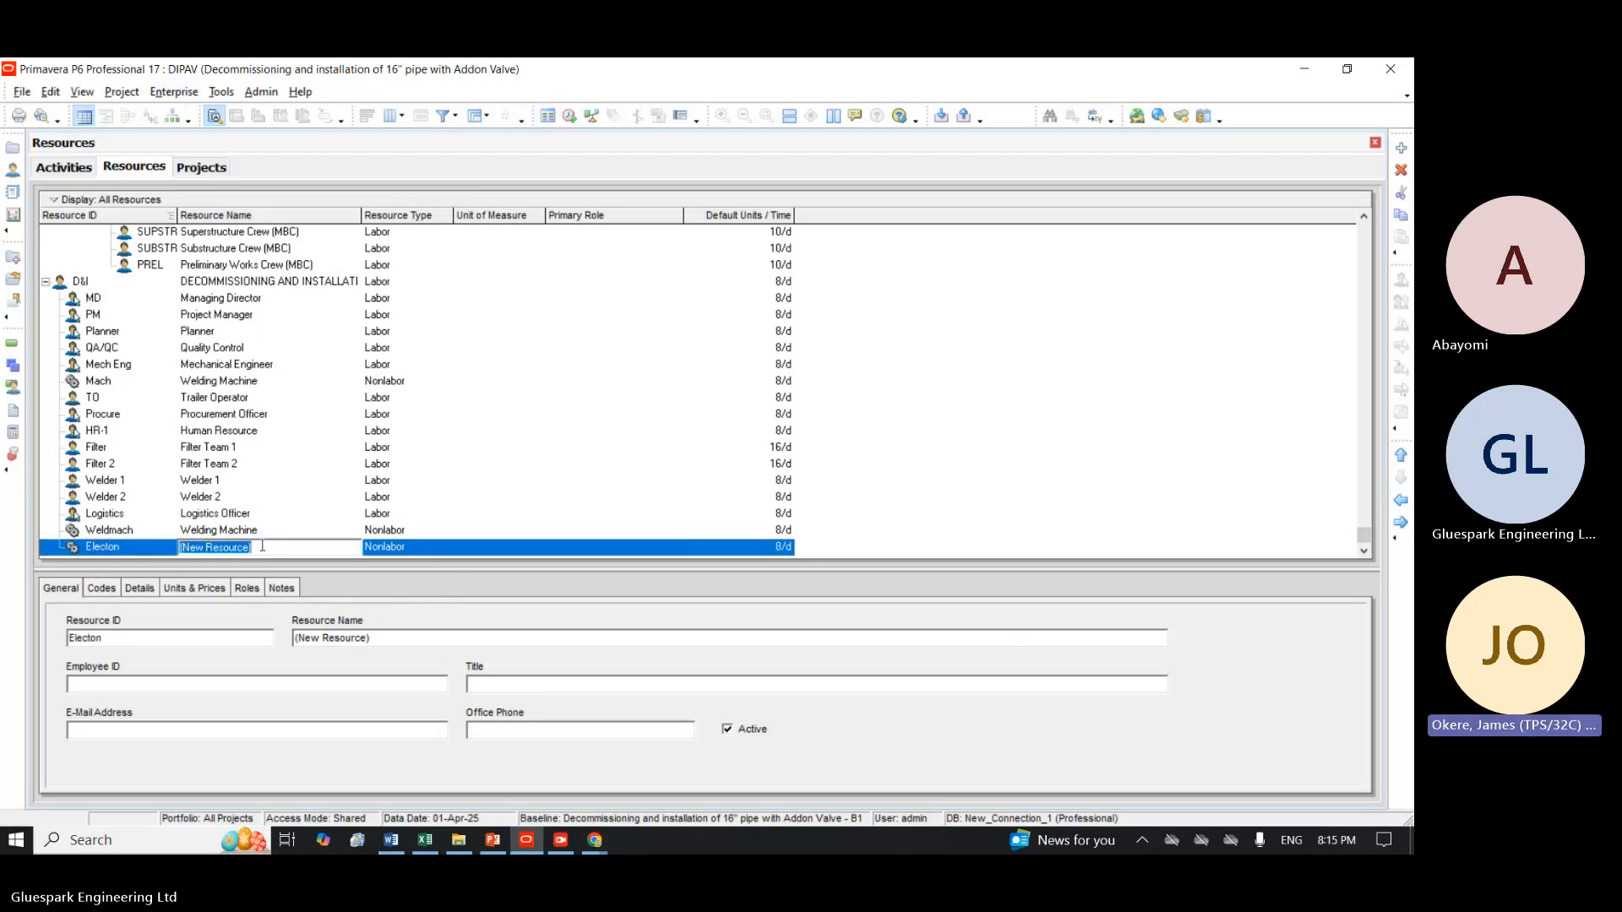
text(Ele)
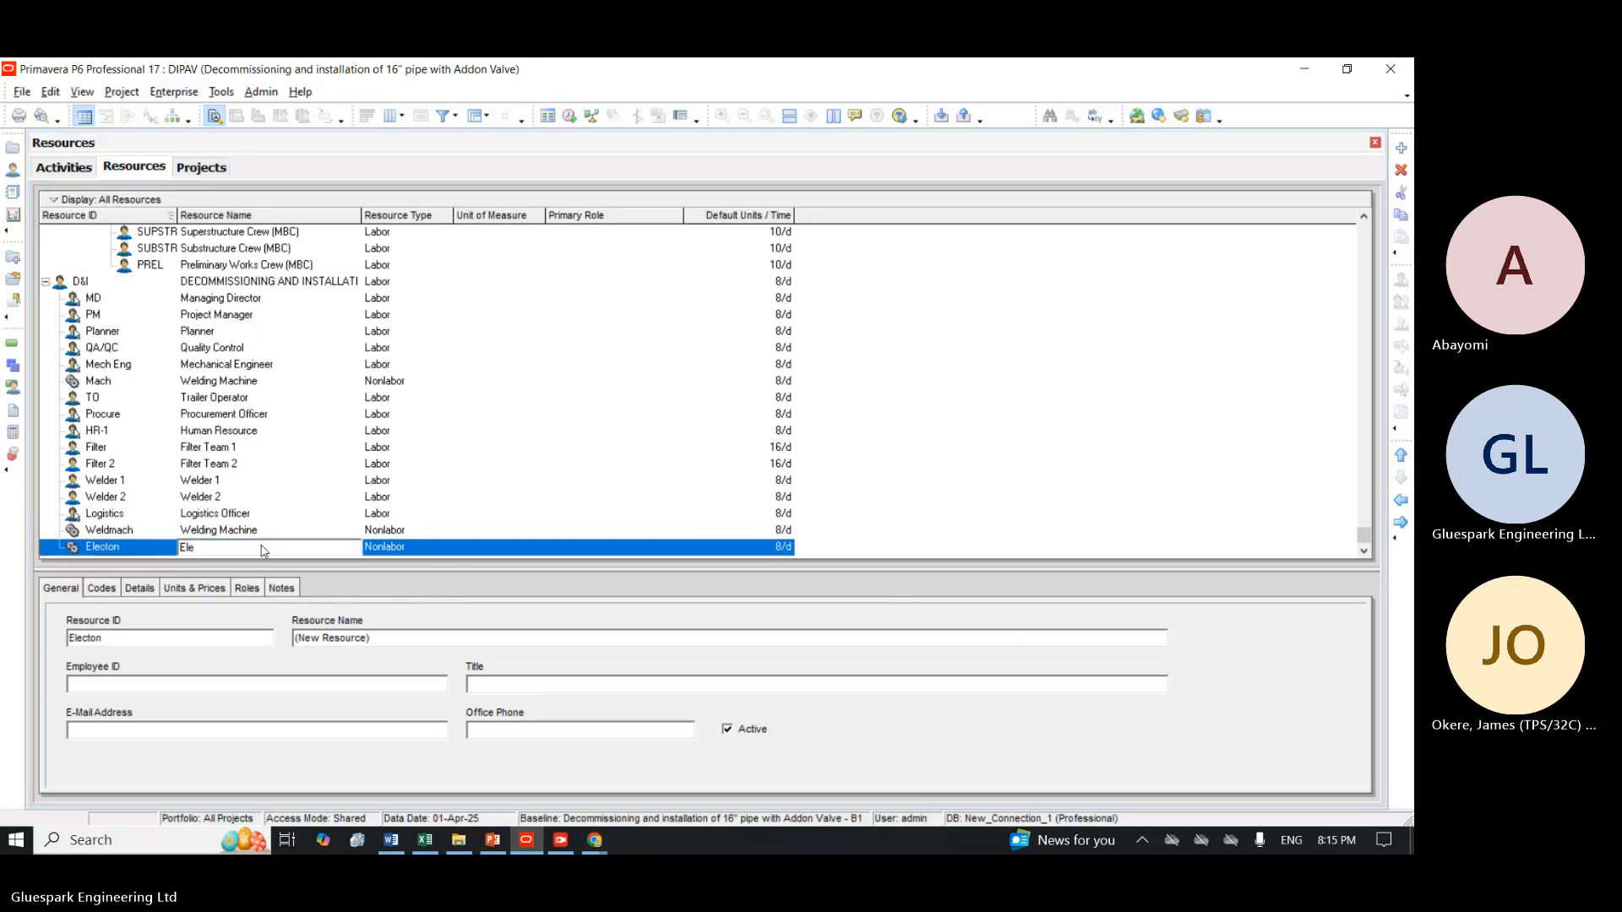
text(cton)
click(397, 546)
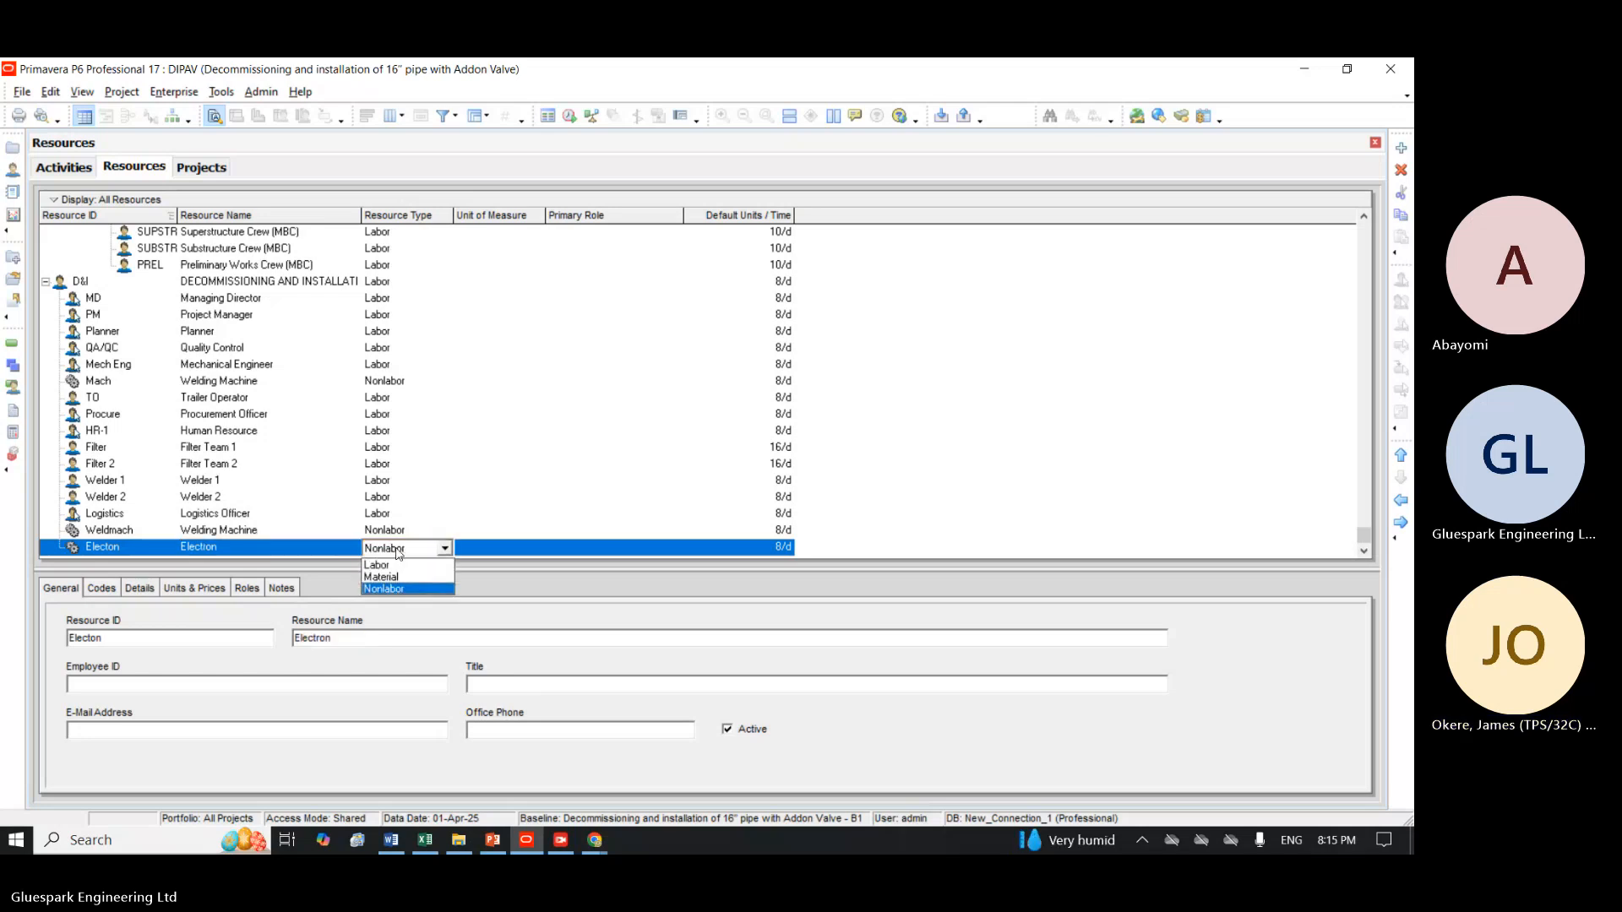
click(385, 577)
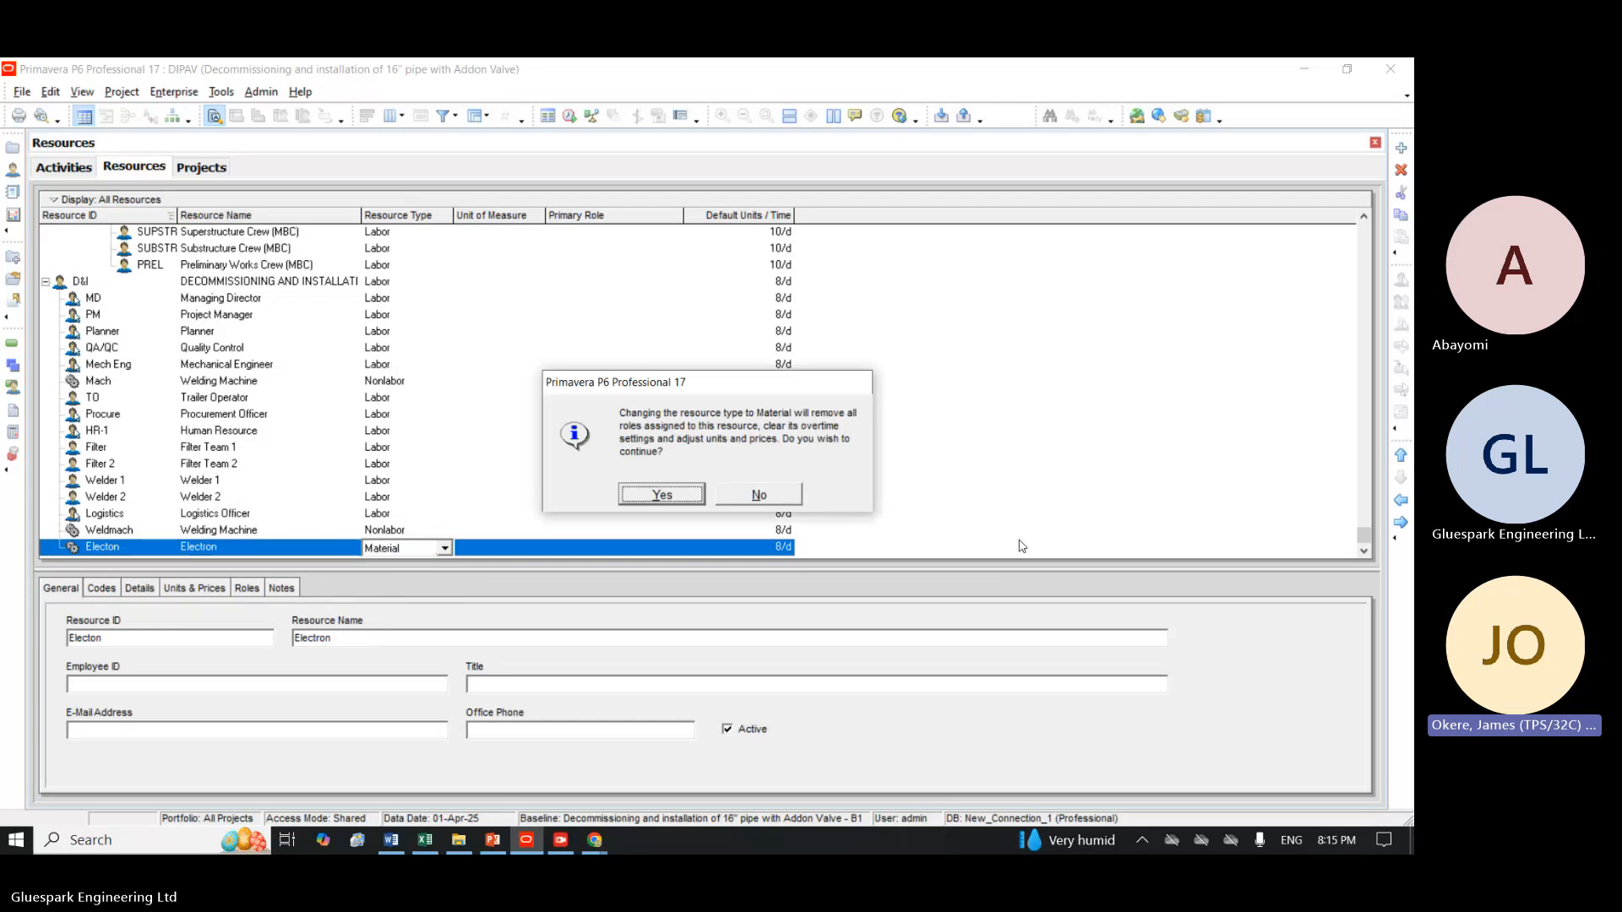
click(661, 494)
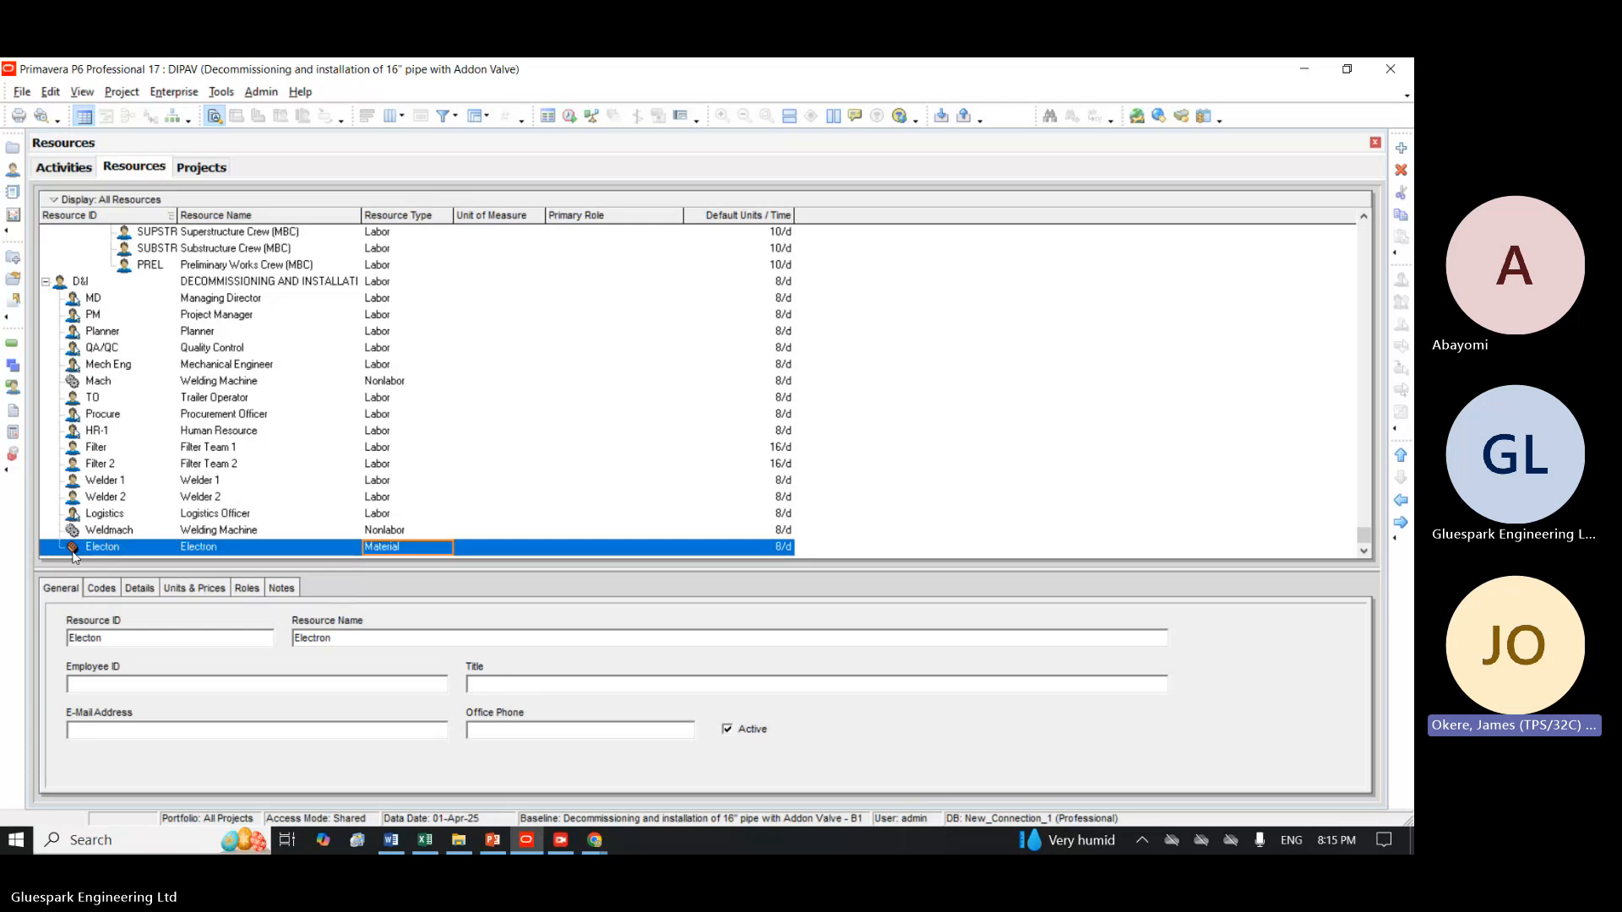
Examine the Managing Director resource's units and prices, details, general information, codes, roles and notes.
click(96, 481)
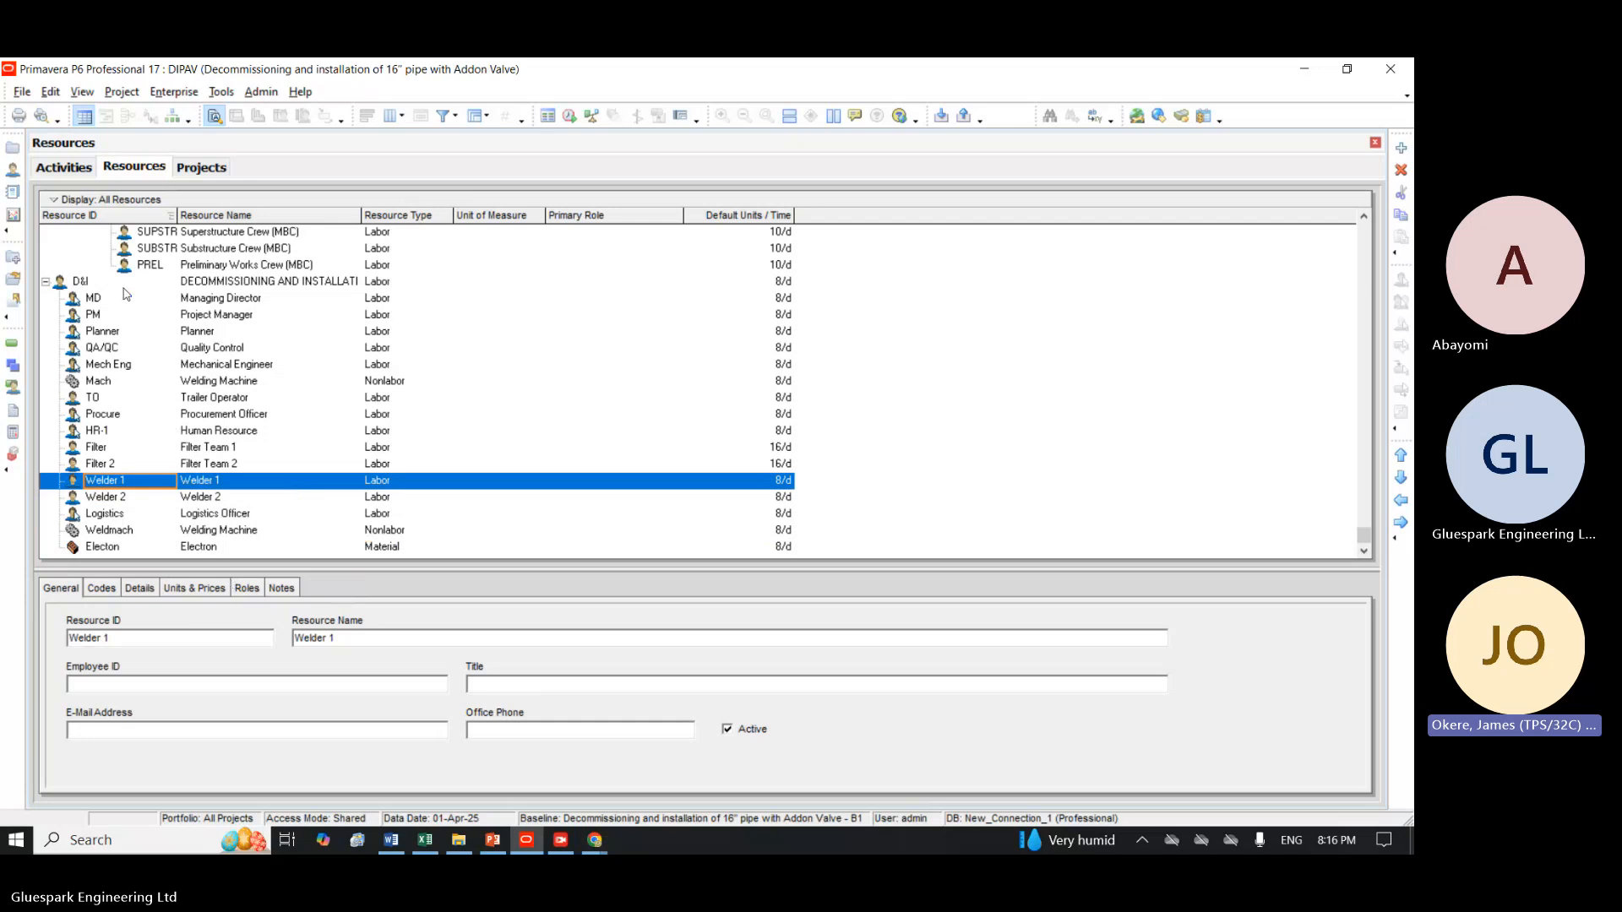
click(222, 298)
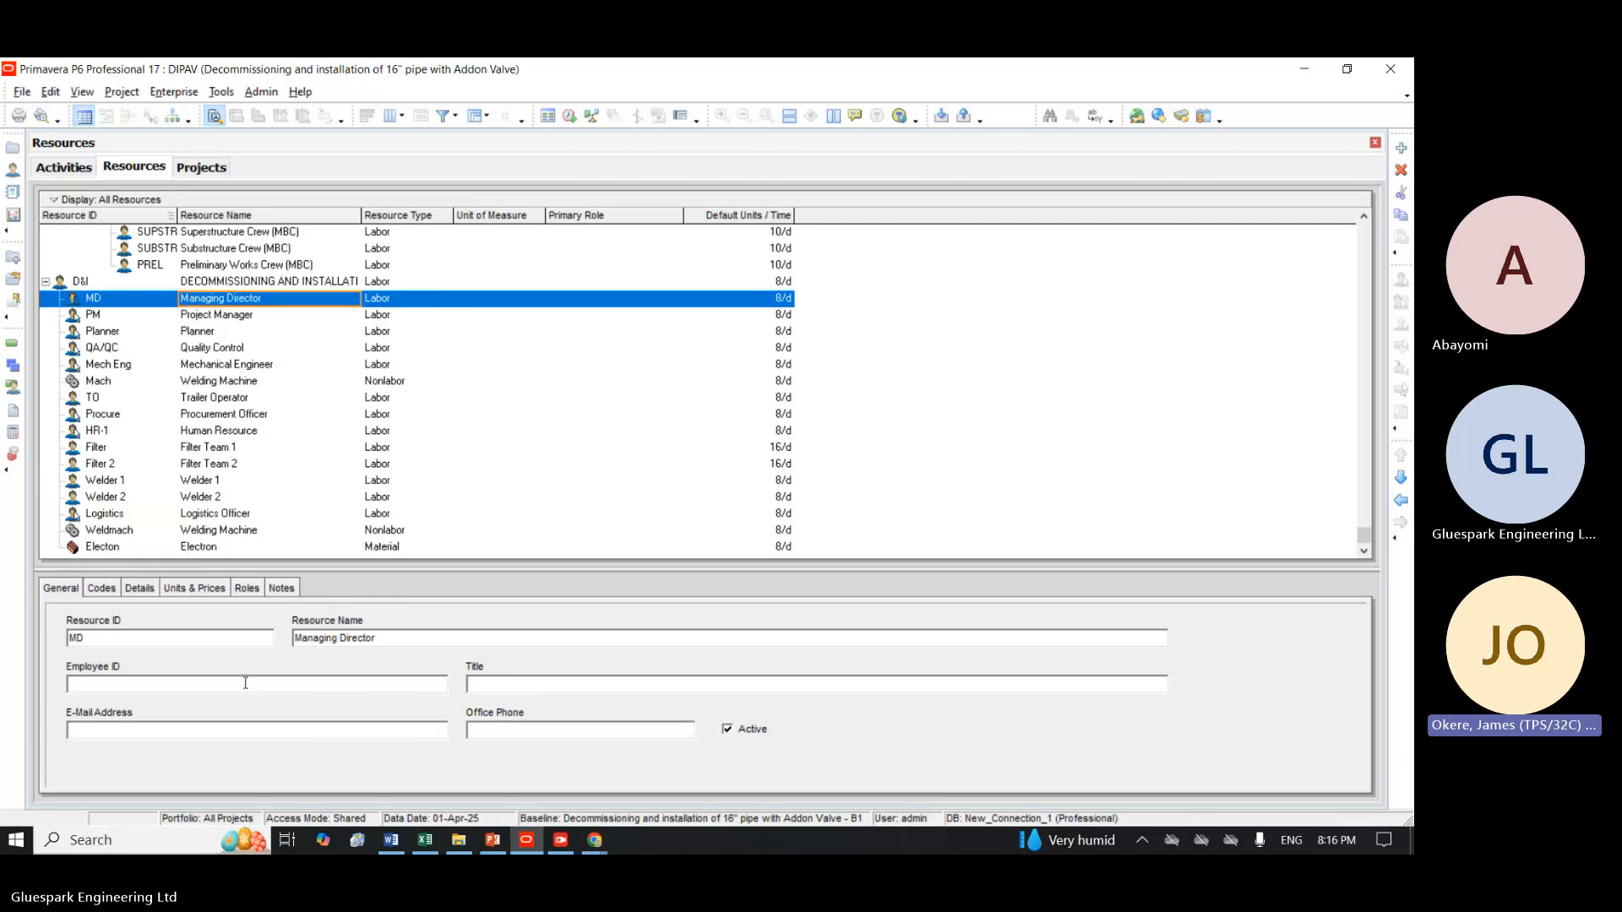
click(188, 590)
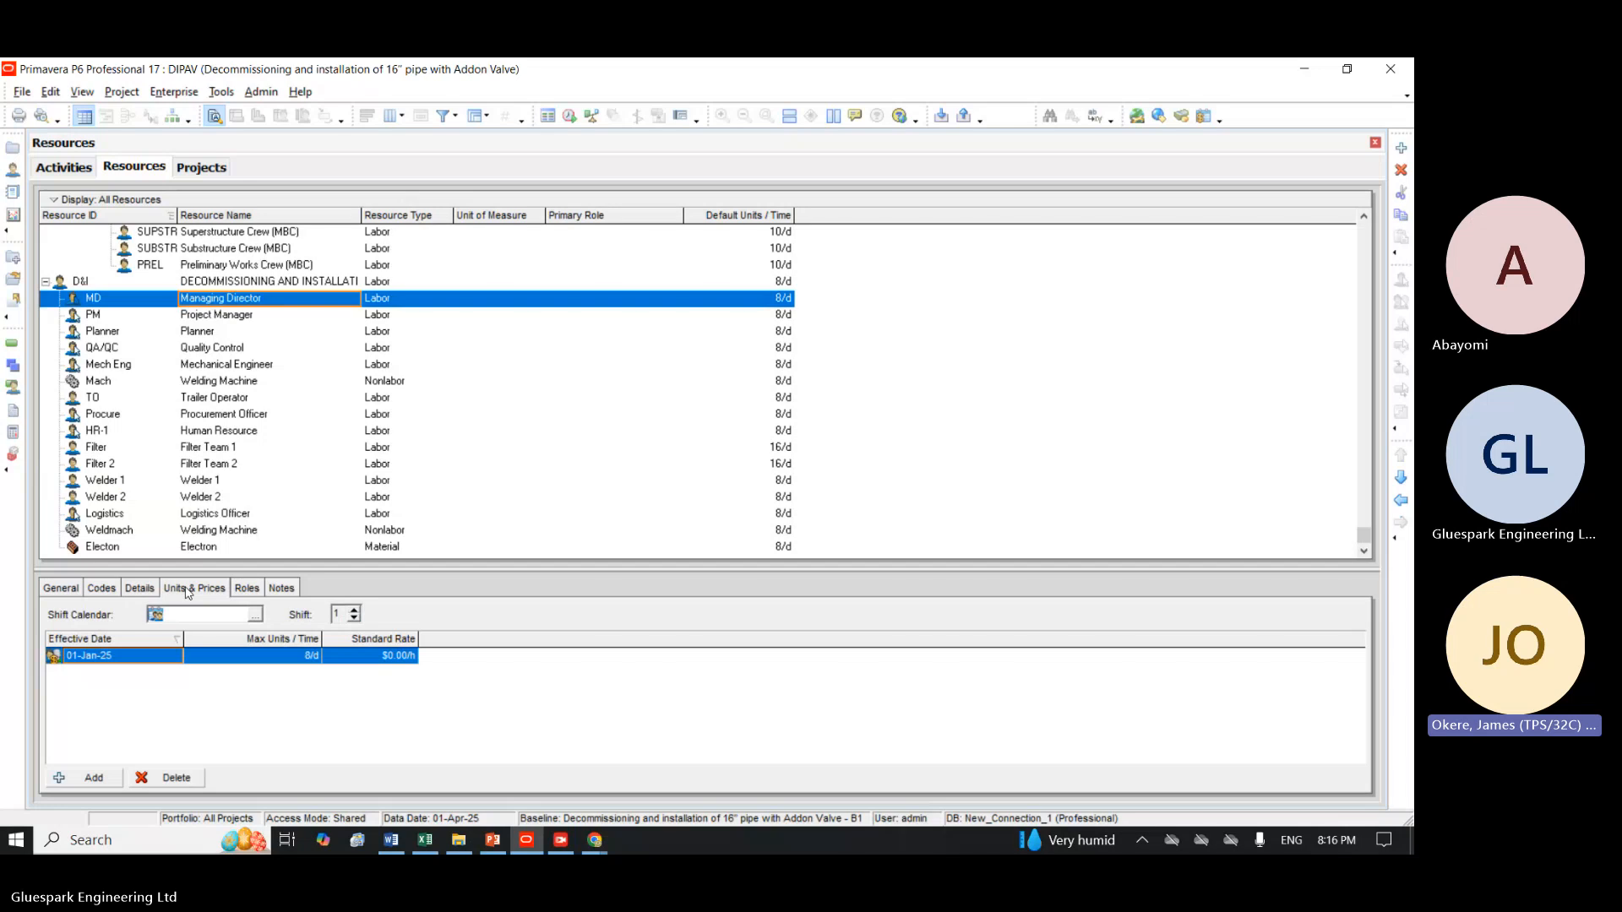
click(141, 591)
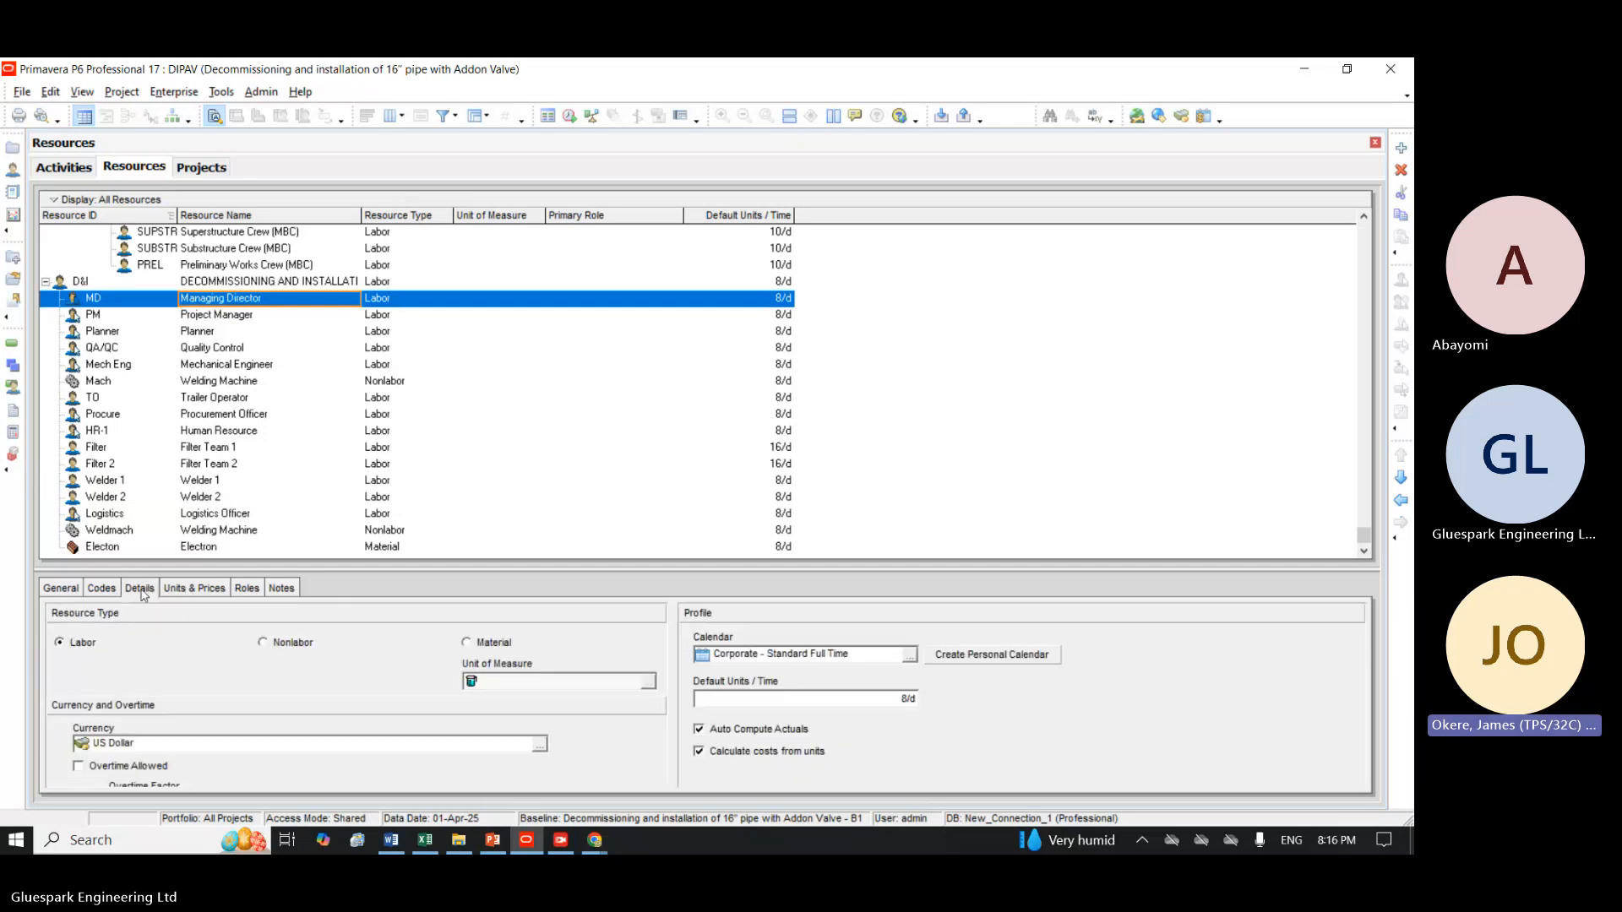
click(71, 590)
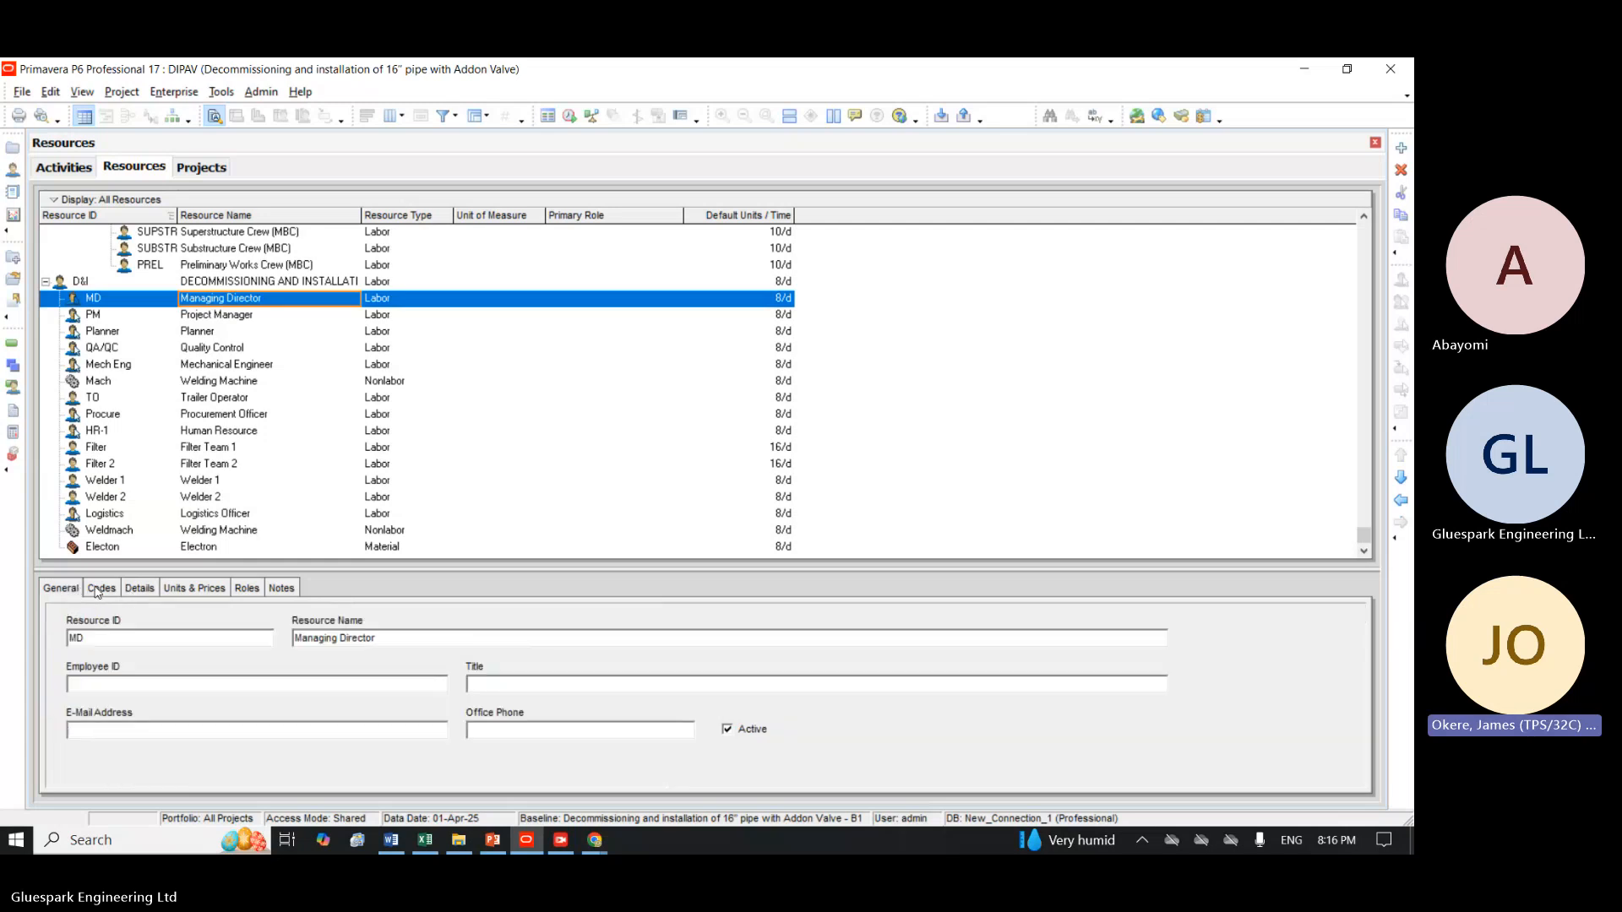
click(99, 591)
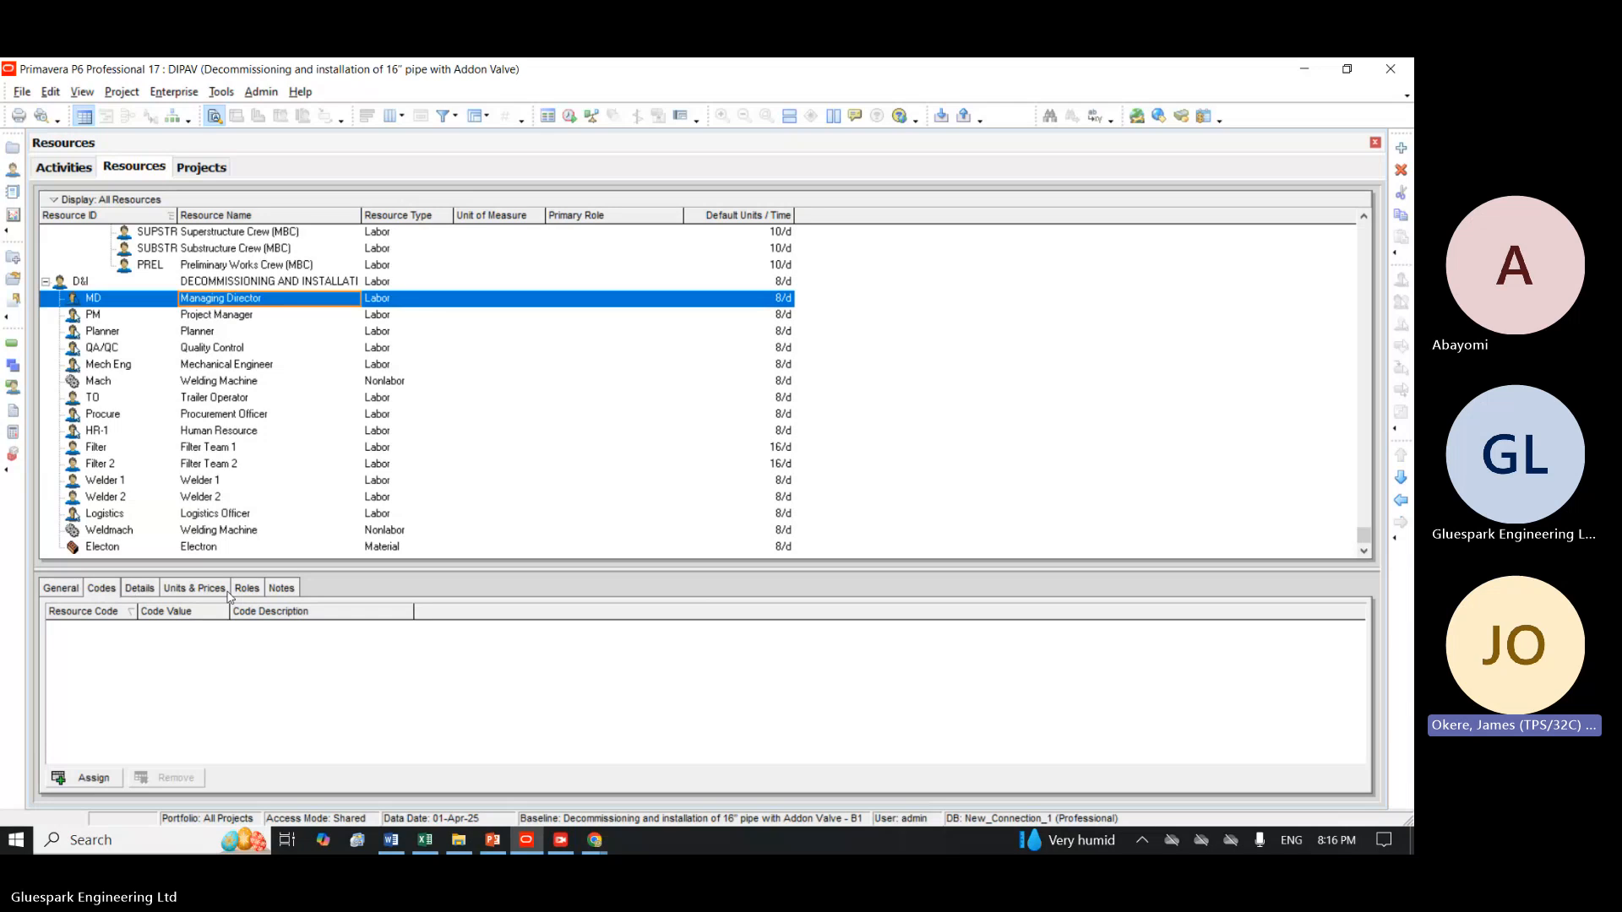
click(142, 592)
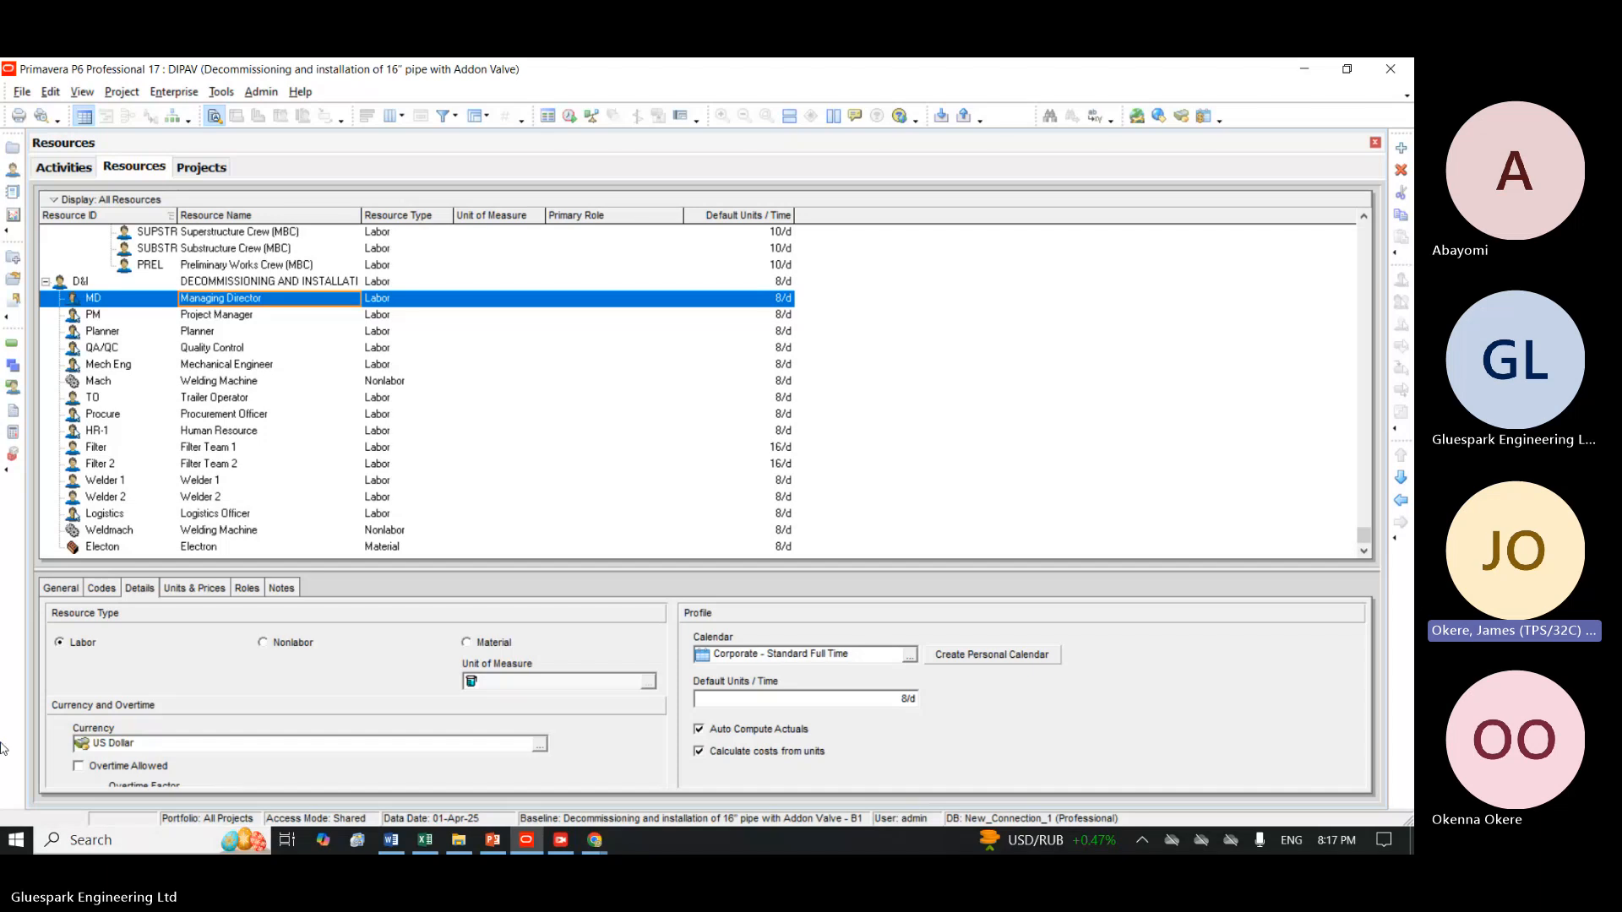
click(247, 588)
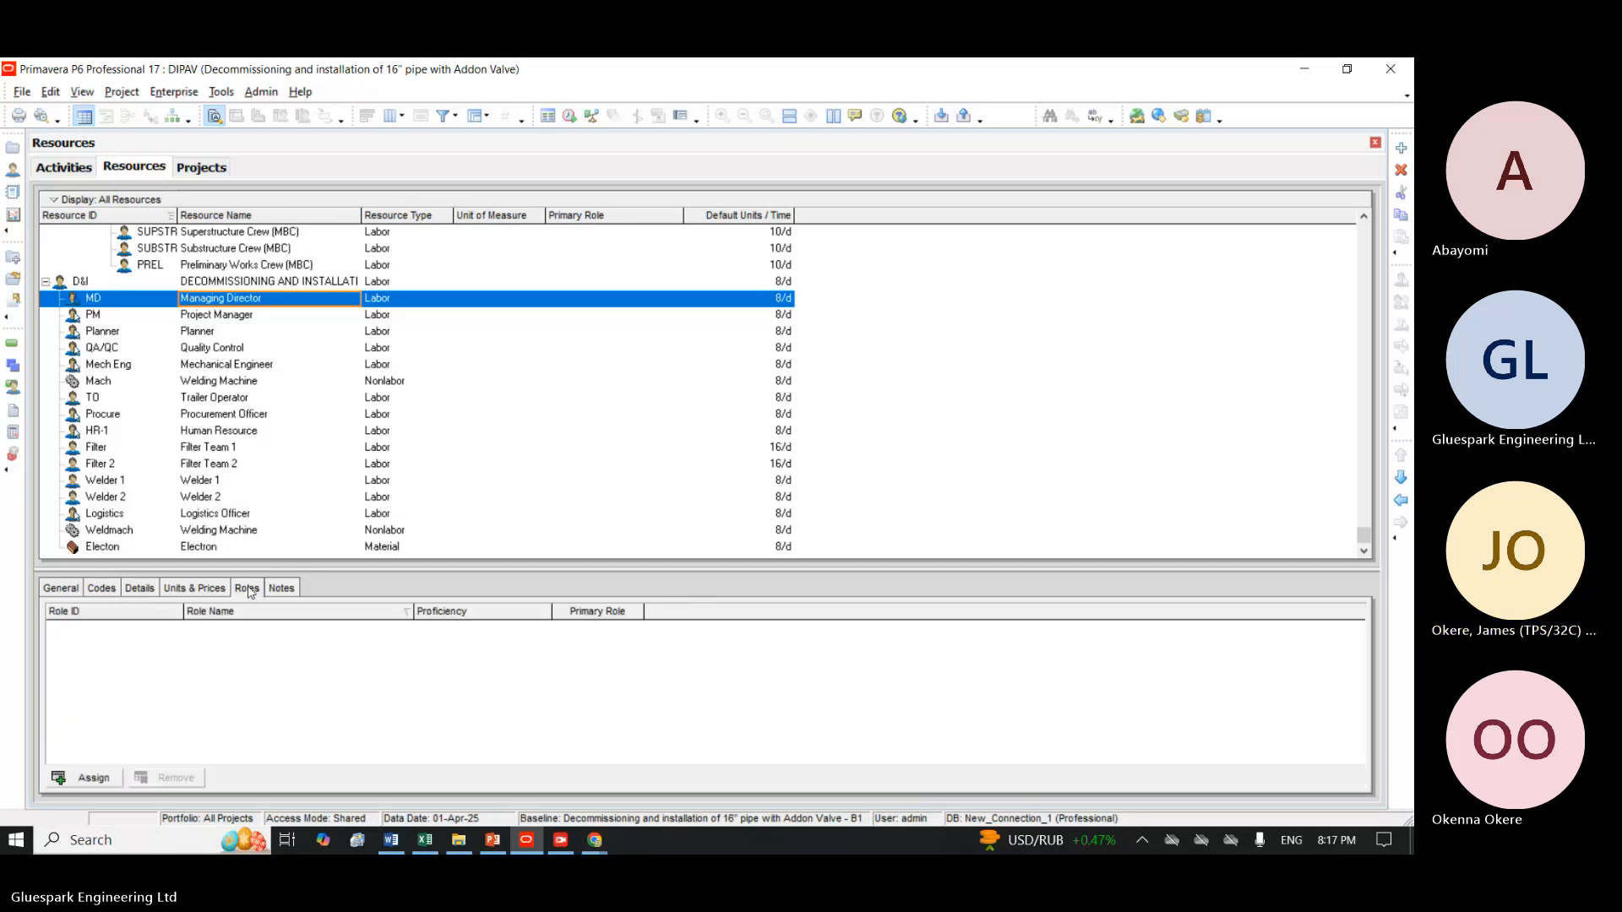
click(280, 589)
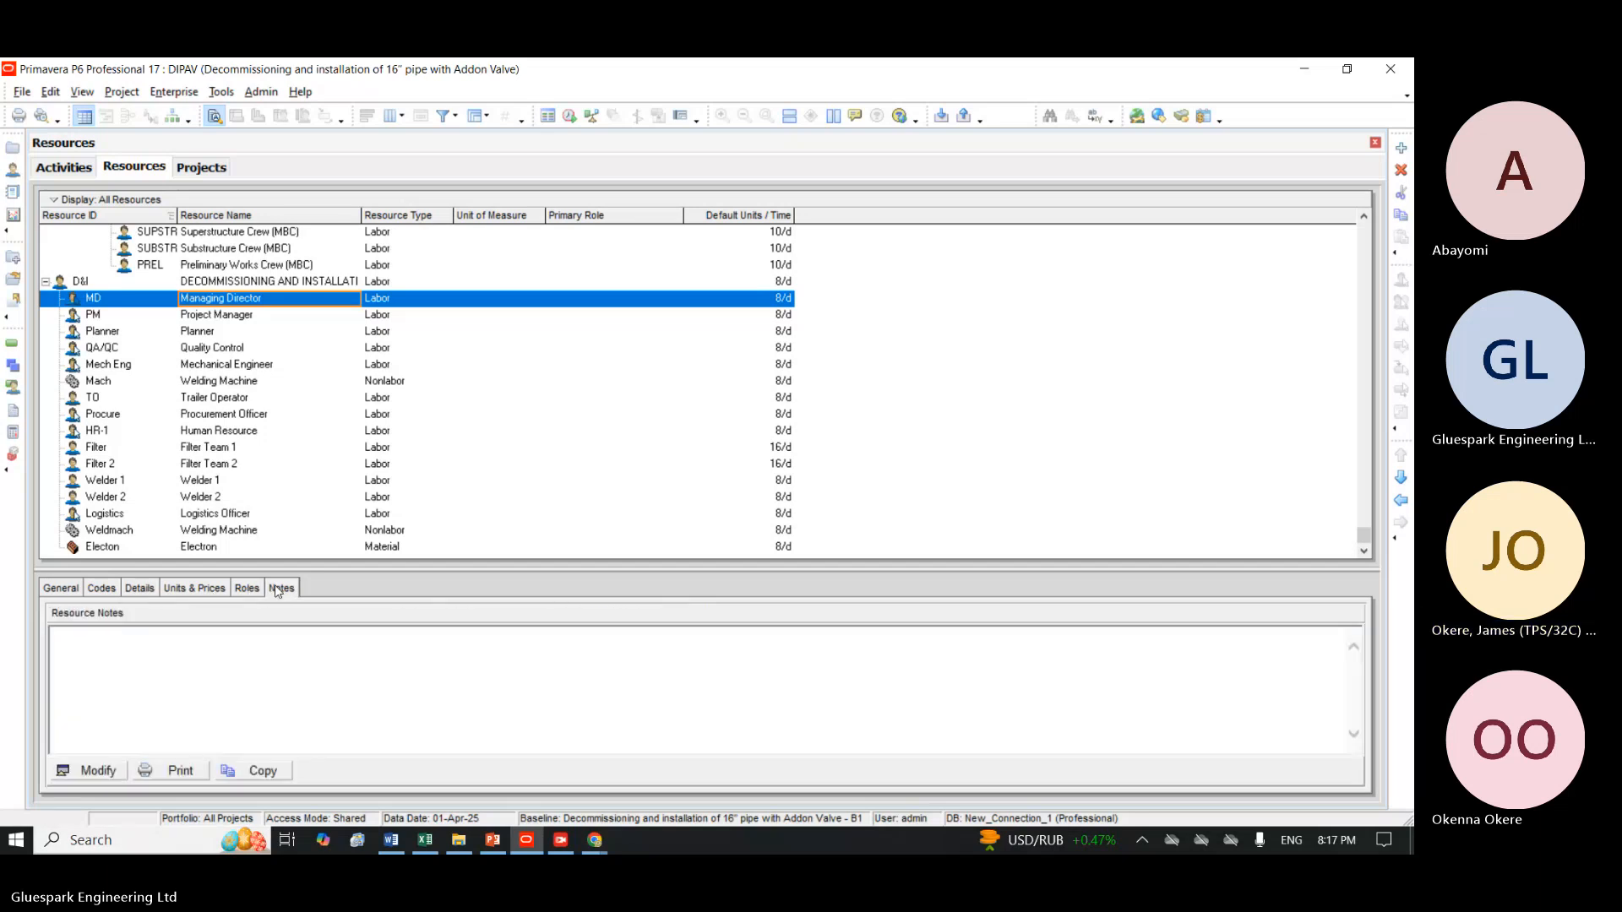
In the units and prices of the Managing Director resource, set the standard rate to $5 per hour.
click(217, 592)
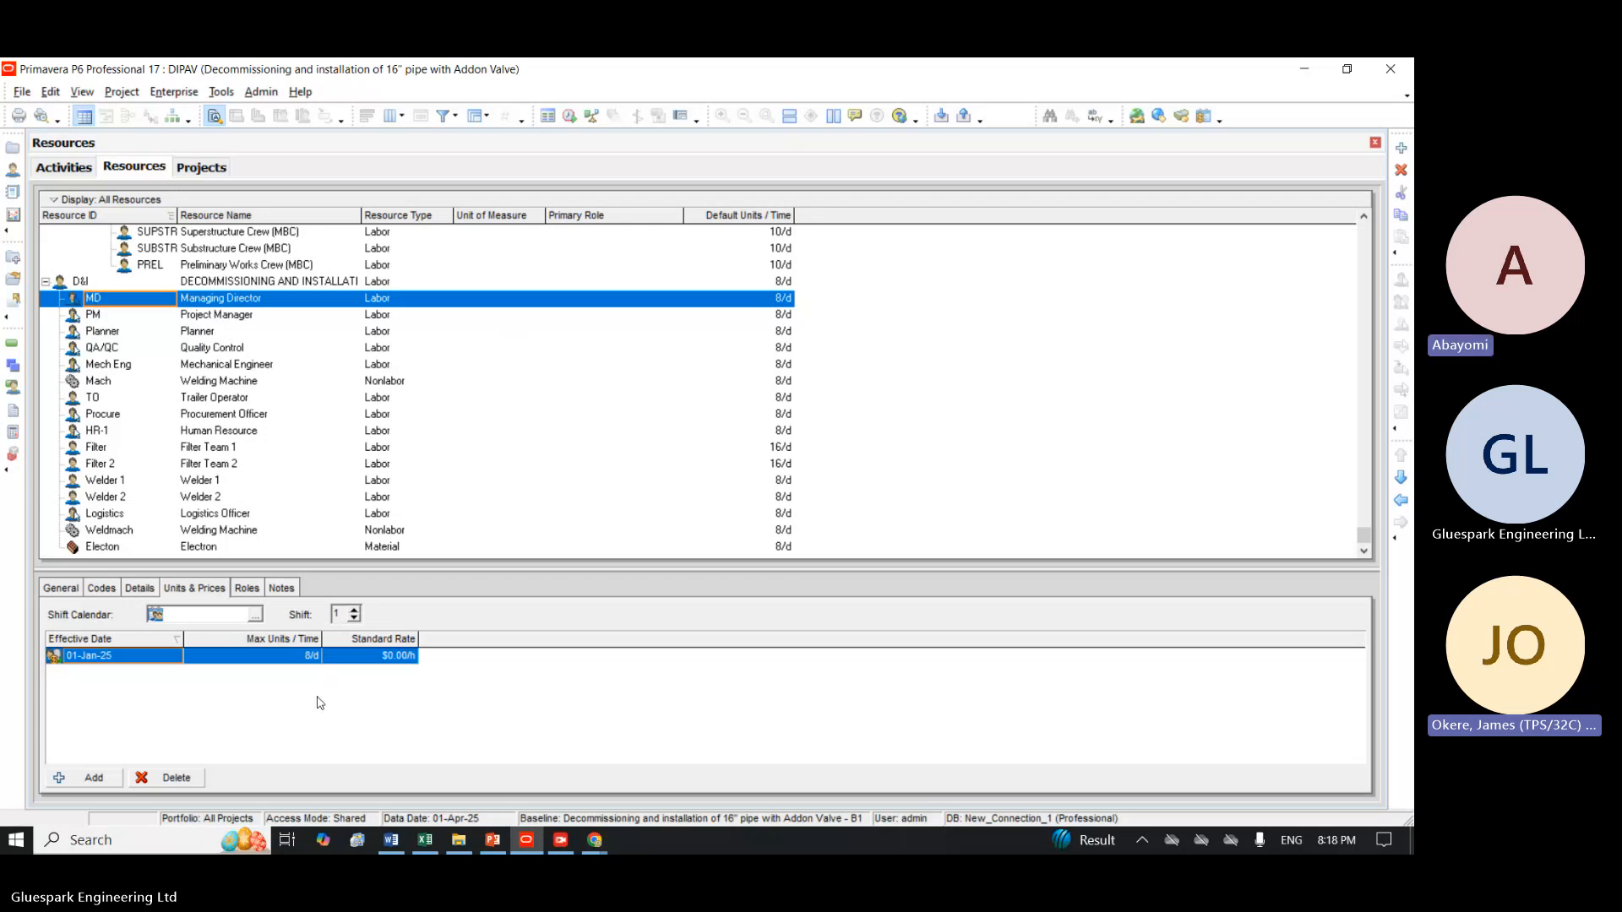
click(395, 655)
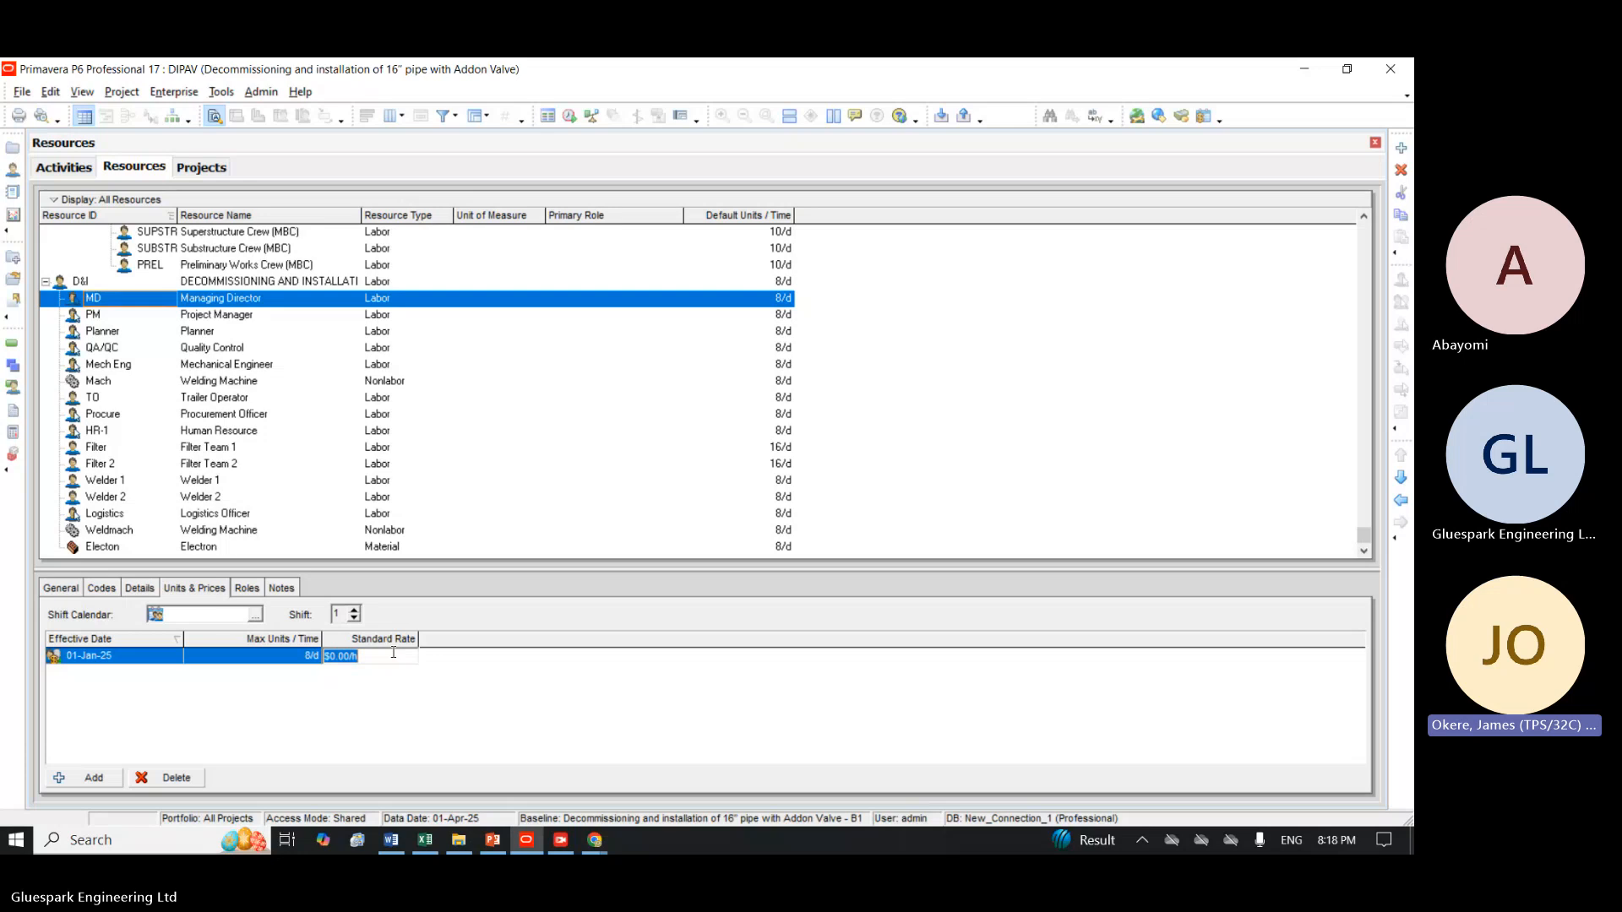
text(50)
key(Return)
Set the Project Manager resource's standard rate to $30 per hour for the 01-Jan-25 effective date.
click(243, 316)
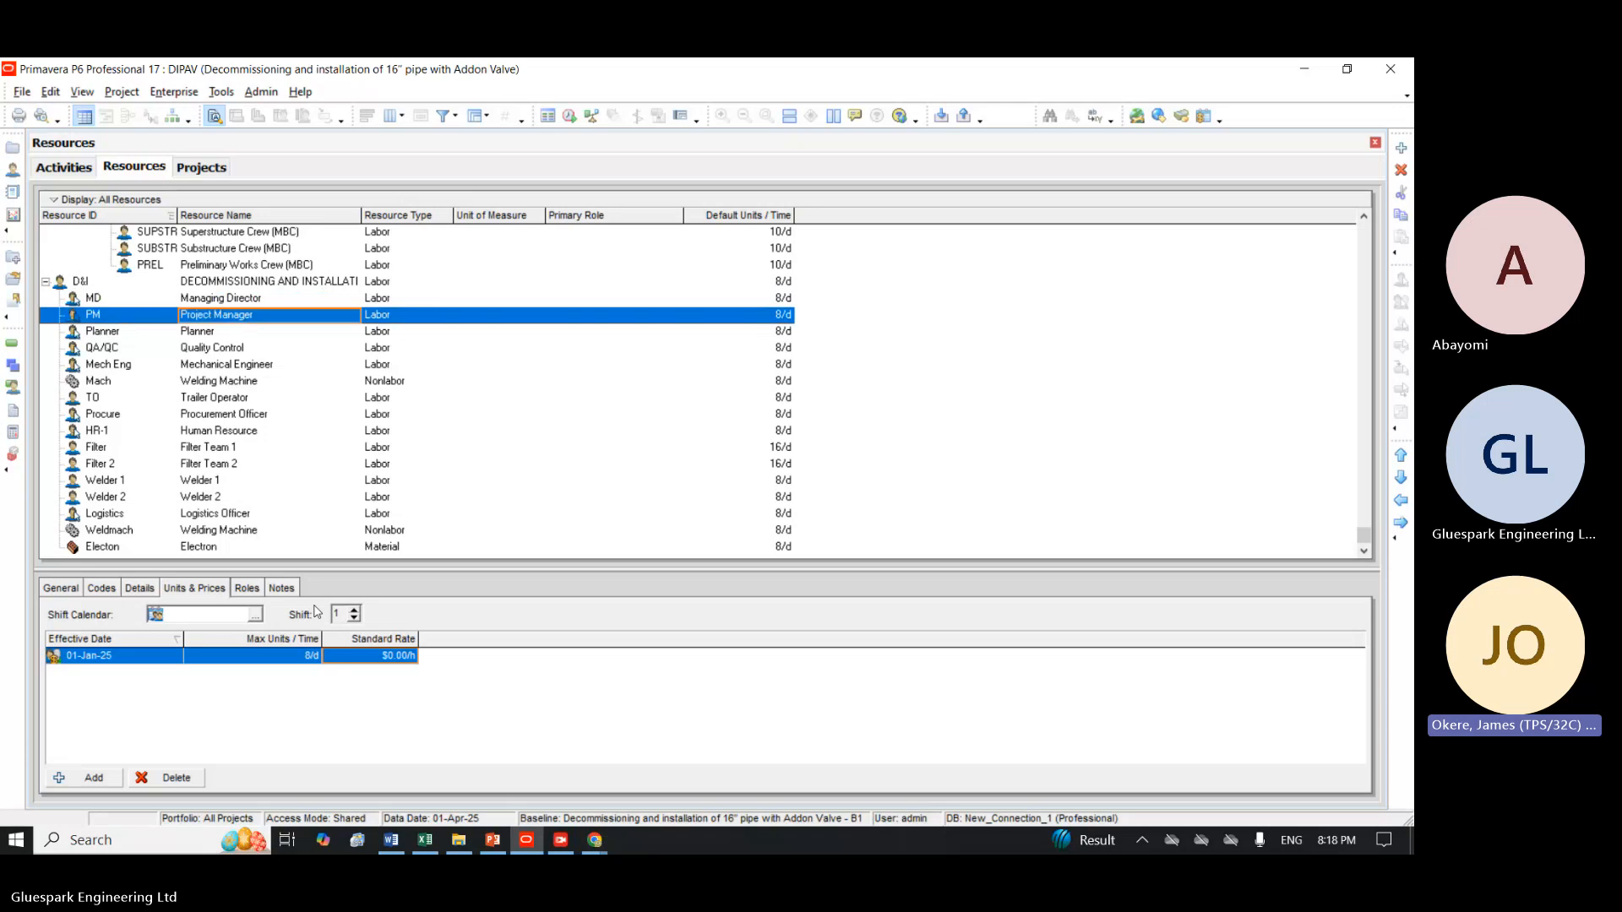
click(389, 655)
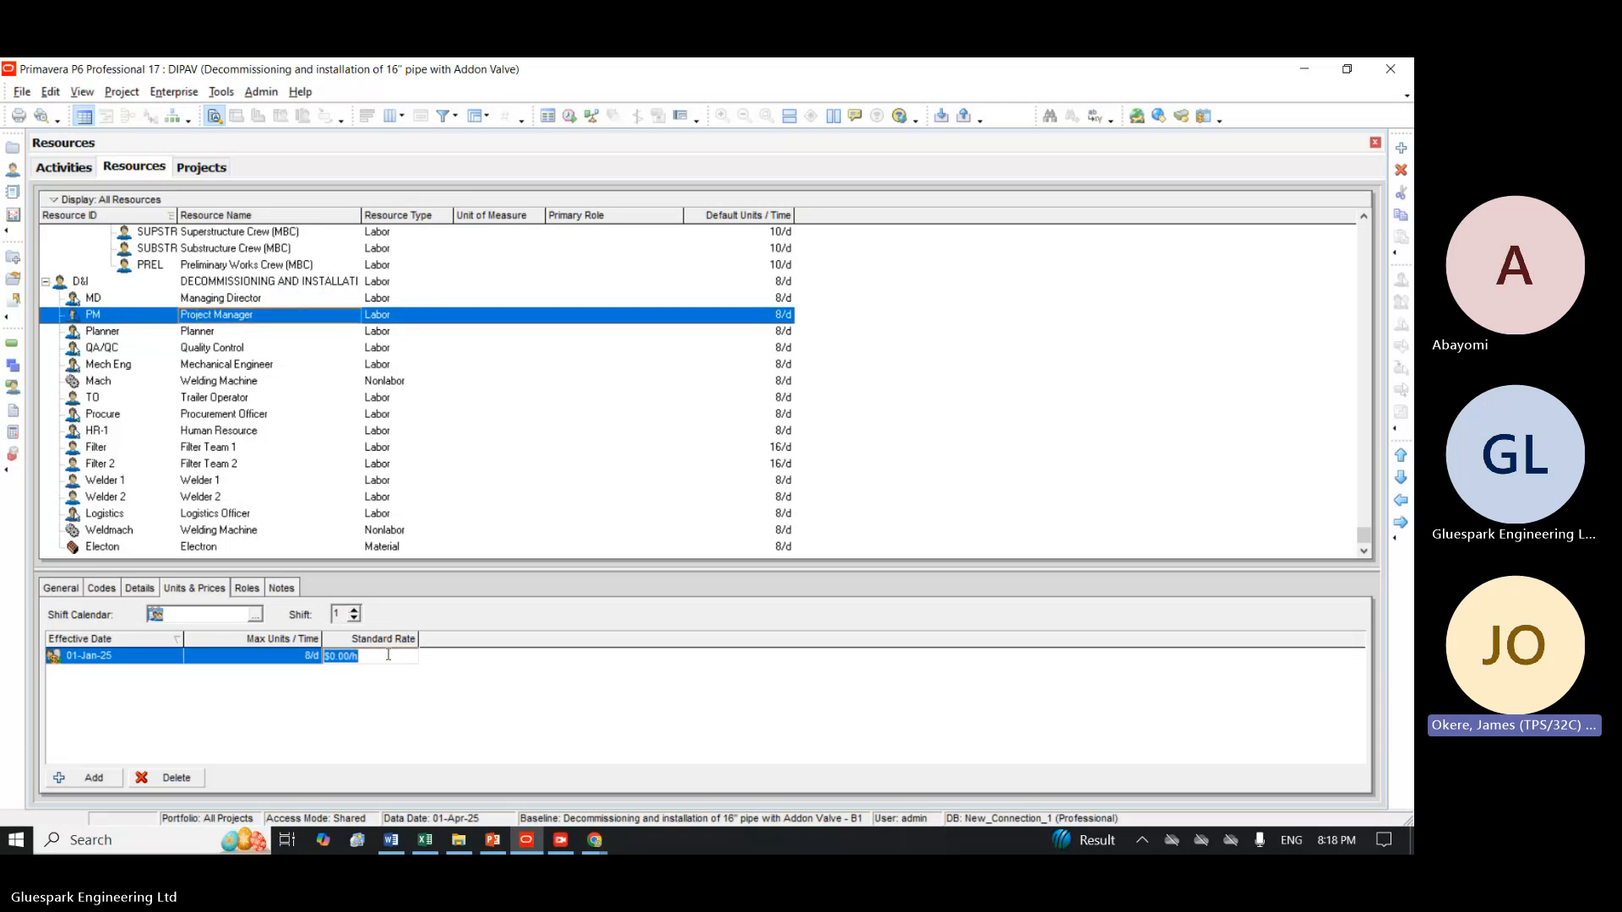
text(30)
key(Return)
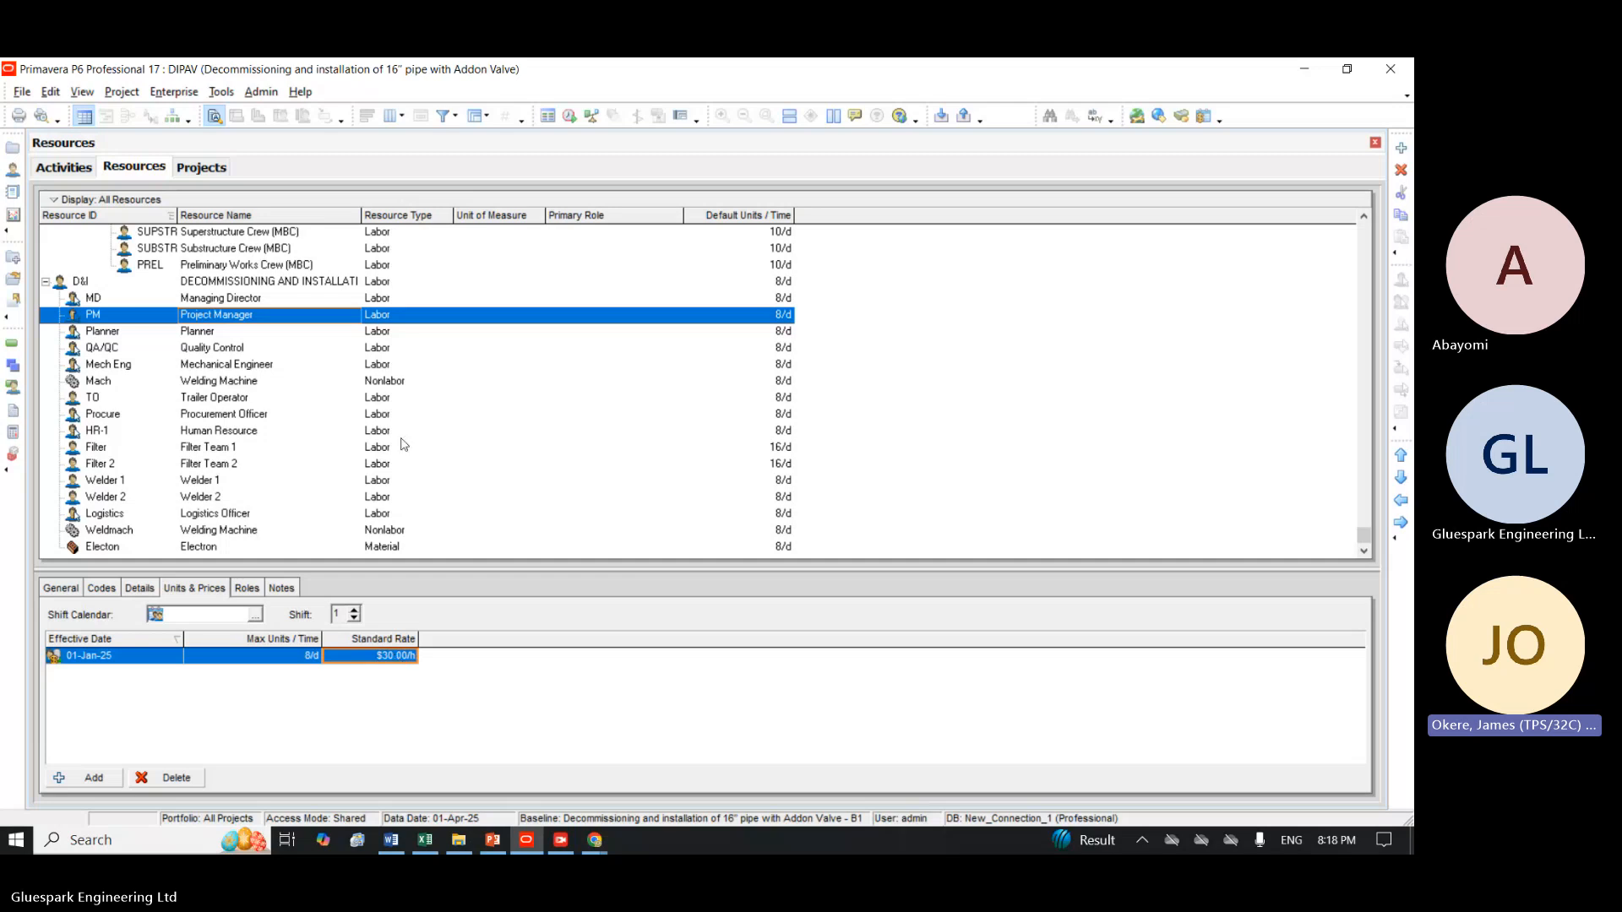
Set the Planner resource's standard rate to $20 per hour for the 01-Jan-25 effective date.
key(Down)
click(364, 657)
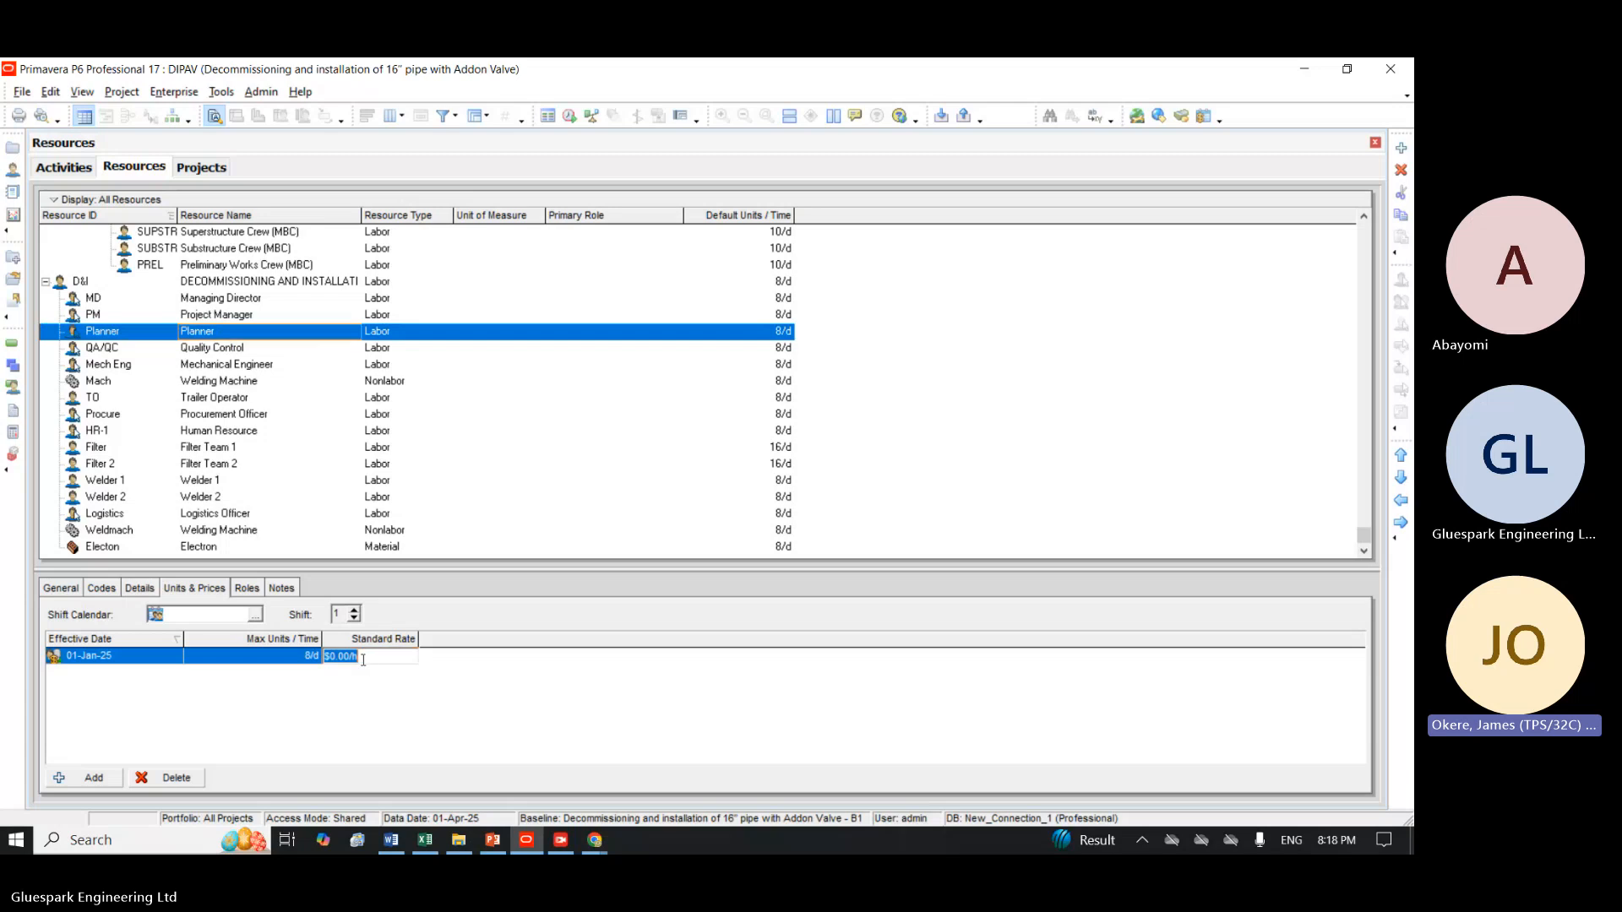
text(20)
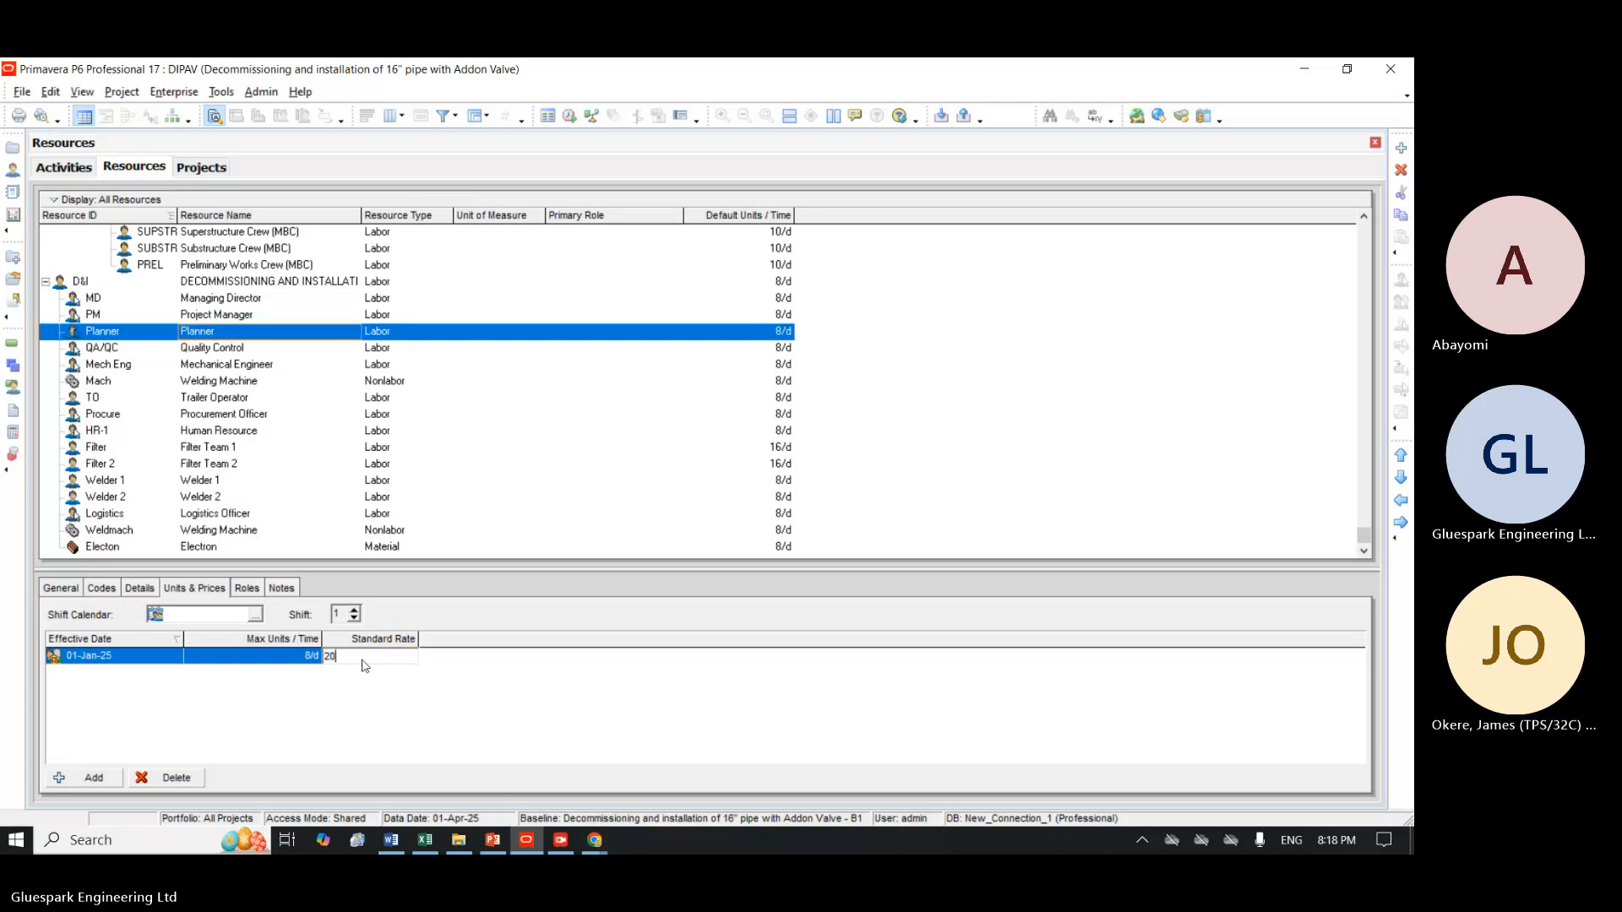
key(Return)
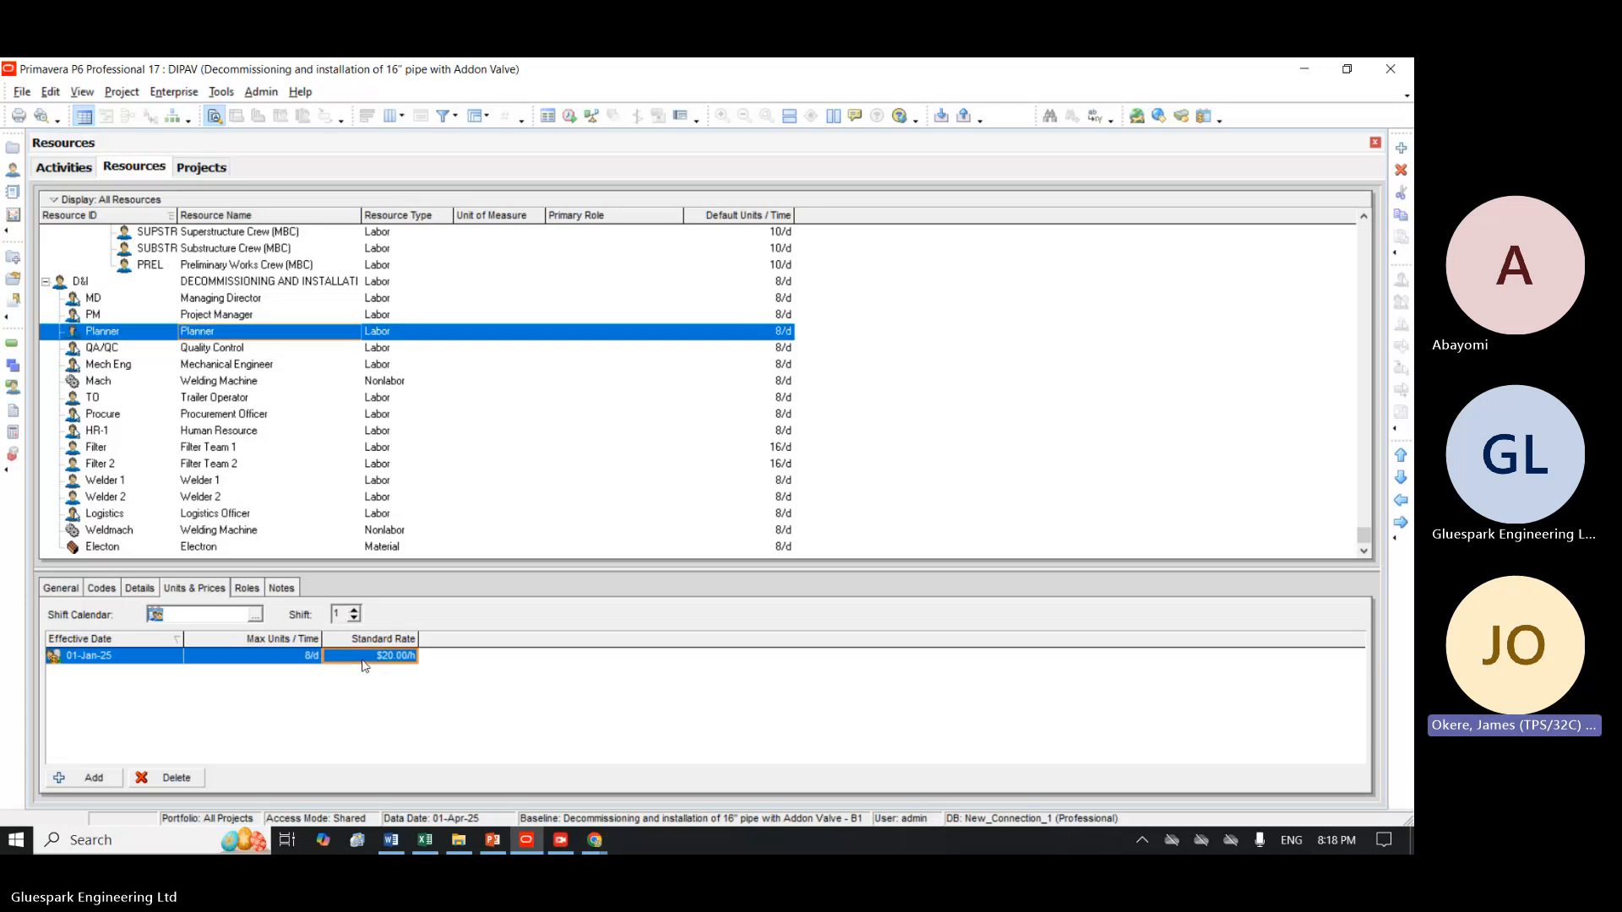
Set the standard rate of the Quality Control resource (QA/QC) to $18 per hour.
click(230, 348)
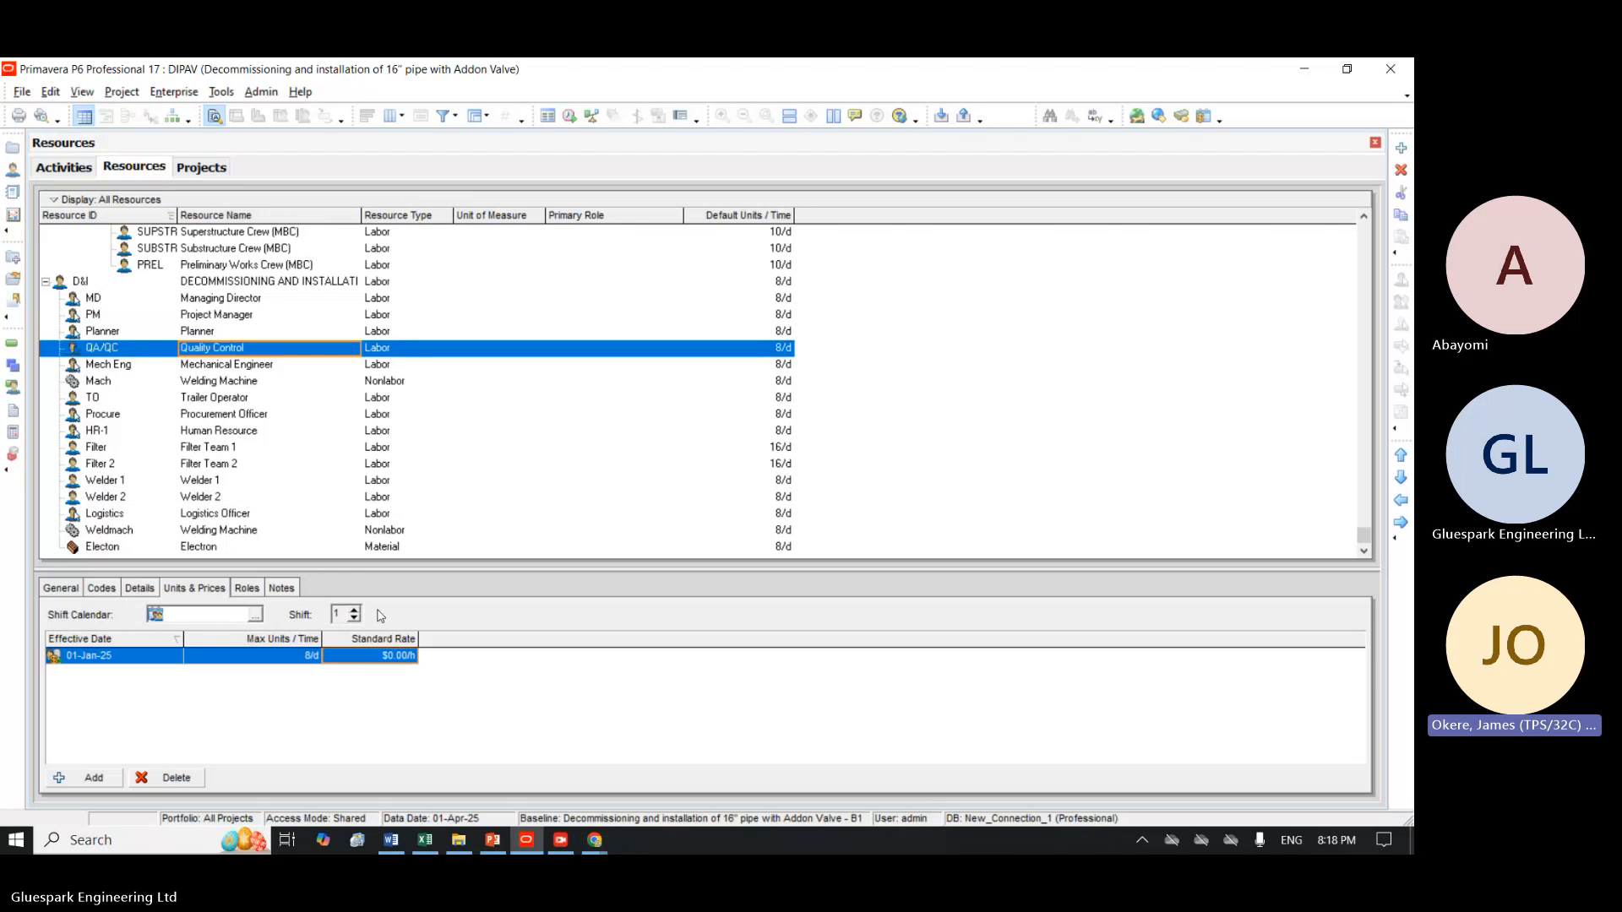
click(372, 658)
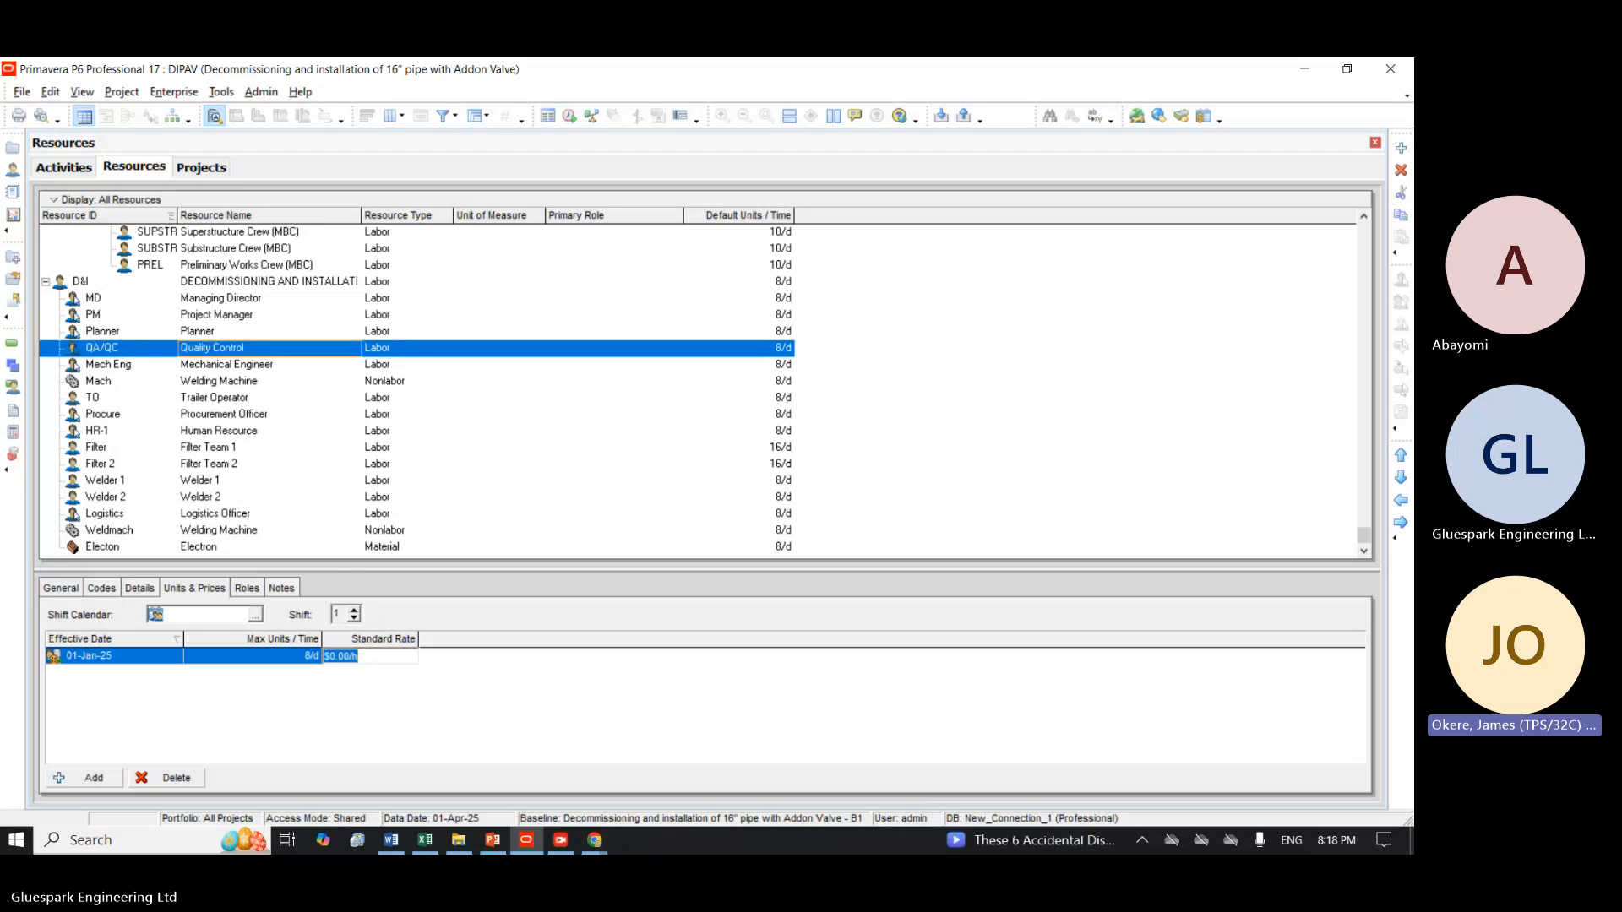
text(18)
key(Return)
Enter $15 per hour as the Mechanical Engineer resource's standard rate and correct it to $20 per hour.
click(379, 364)
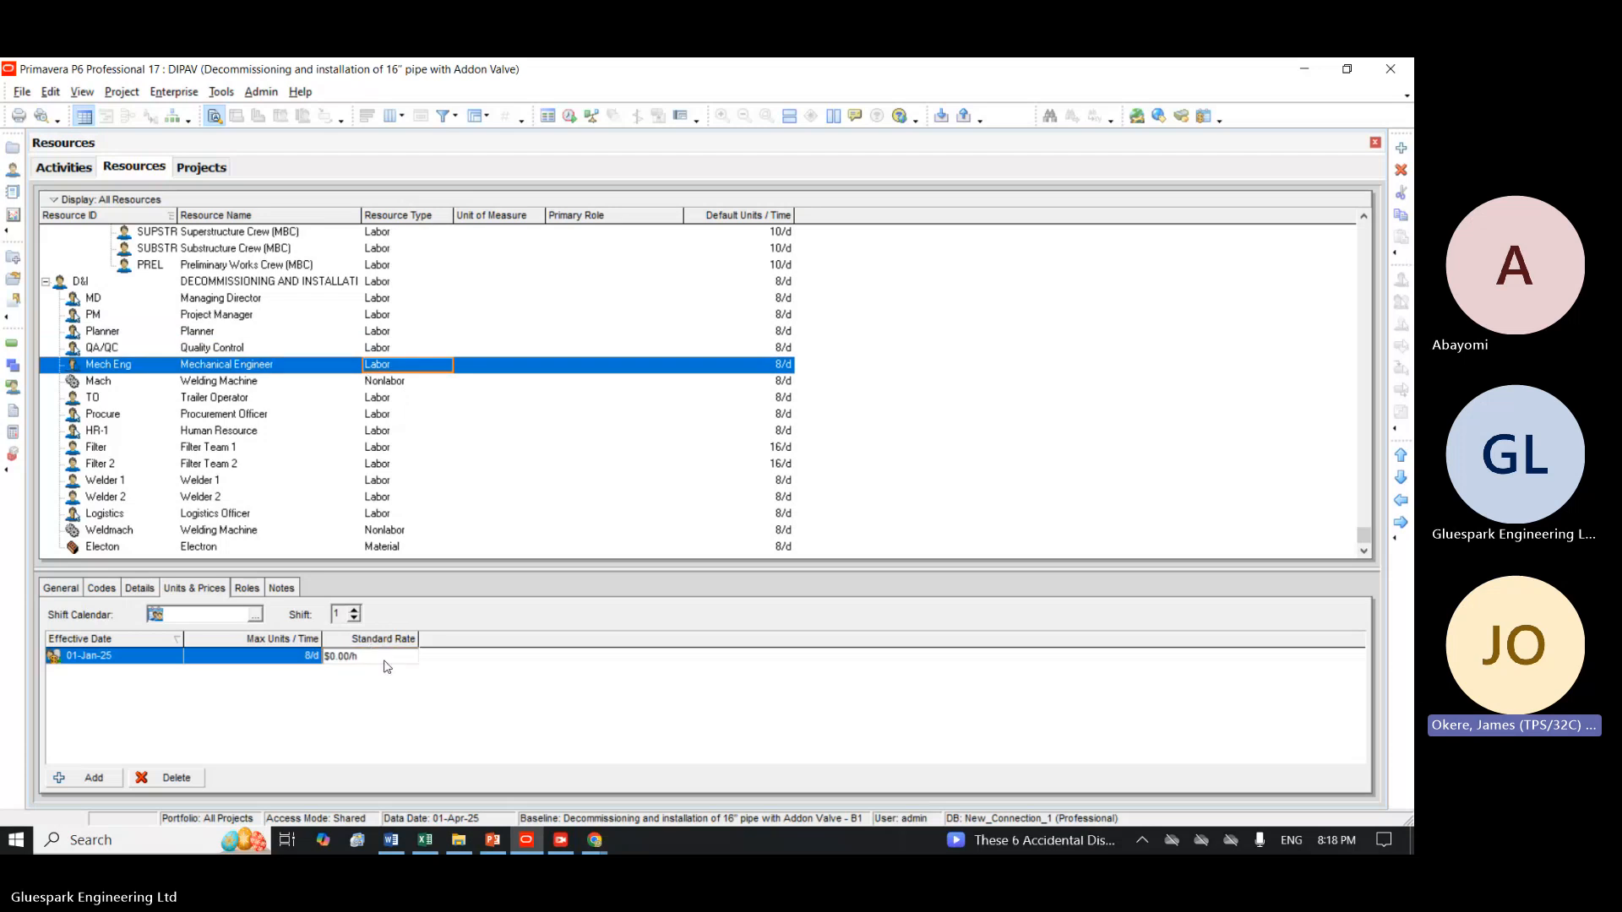
text(15)
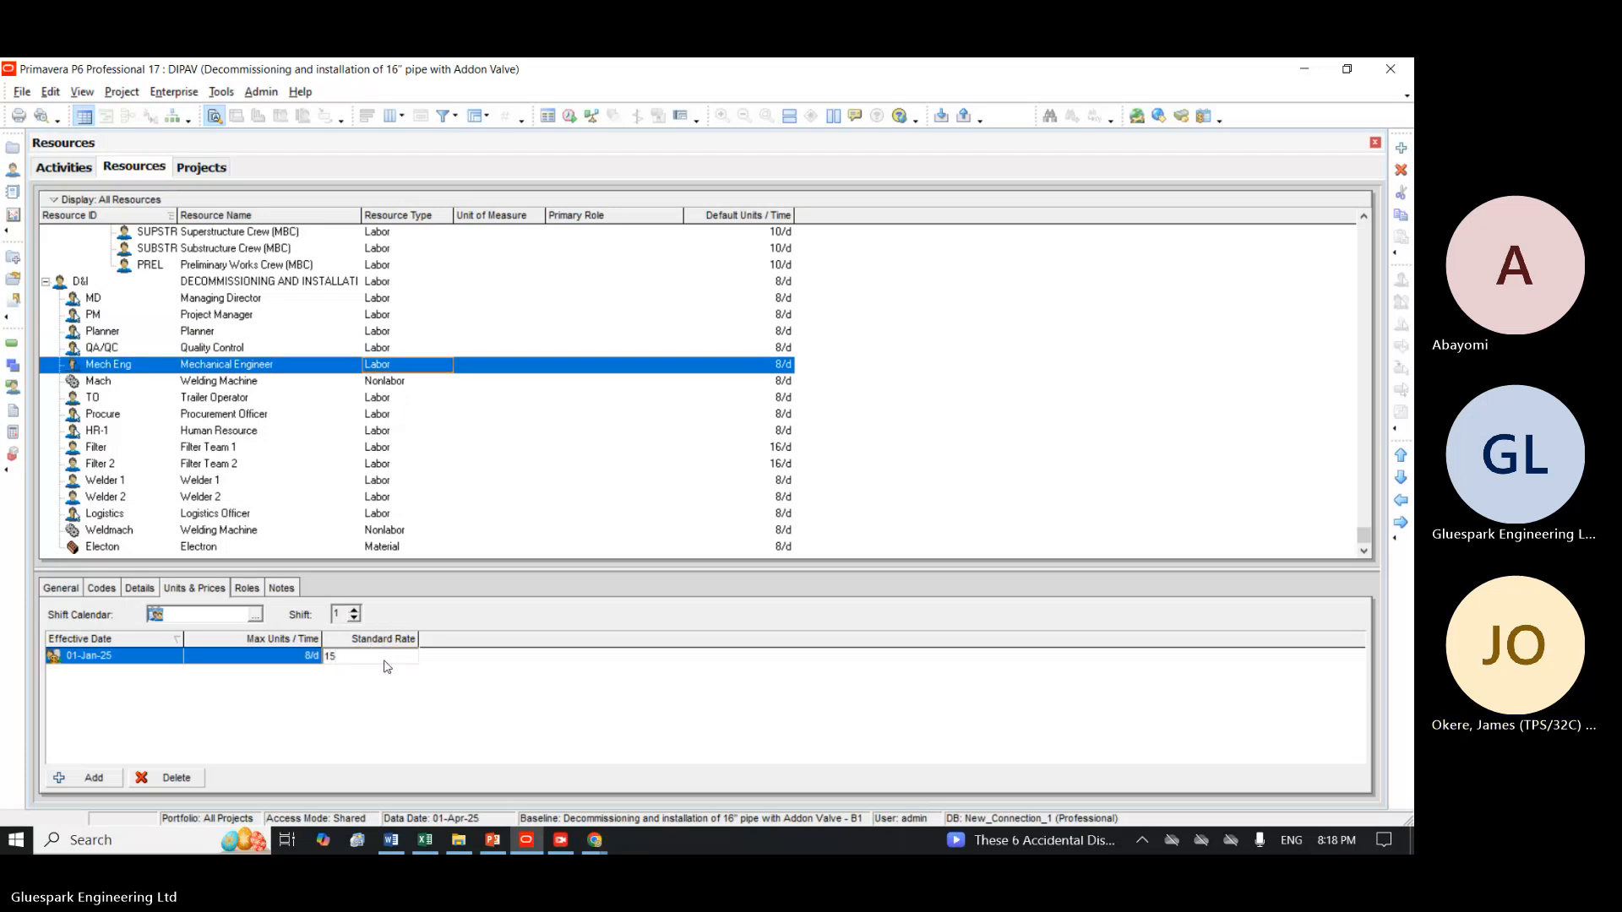
key(Return)
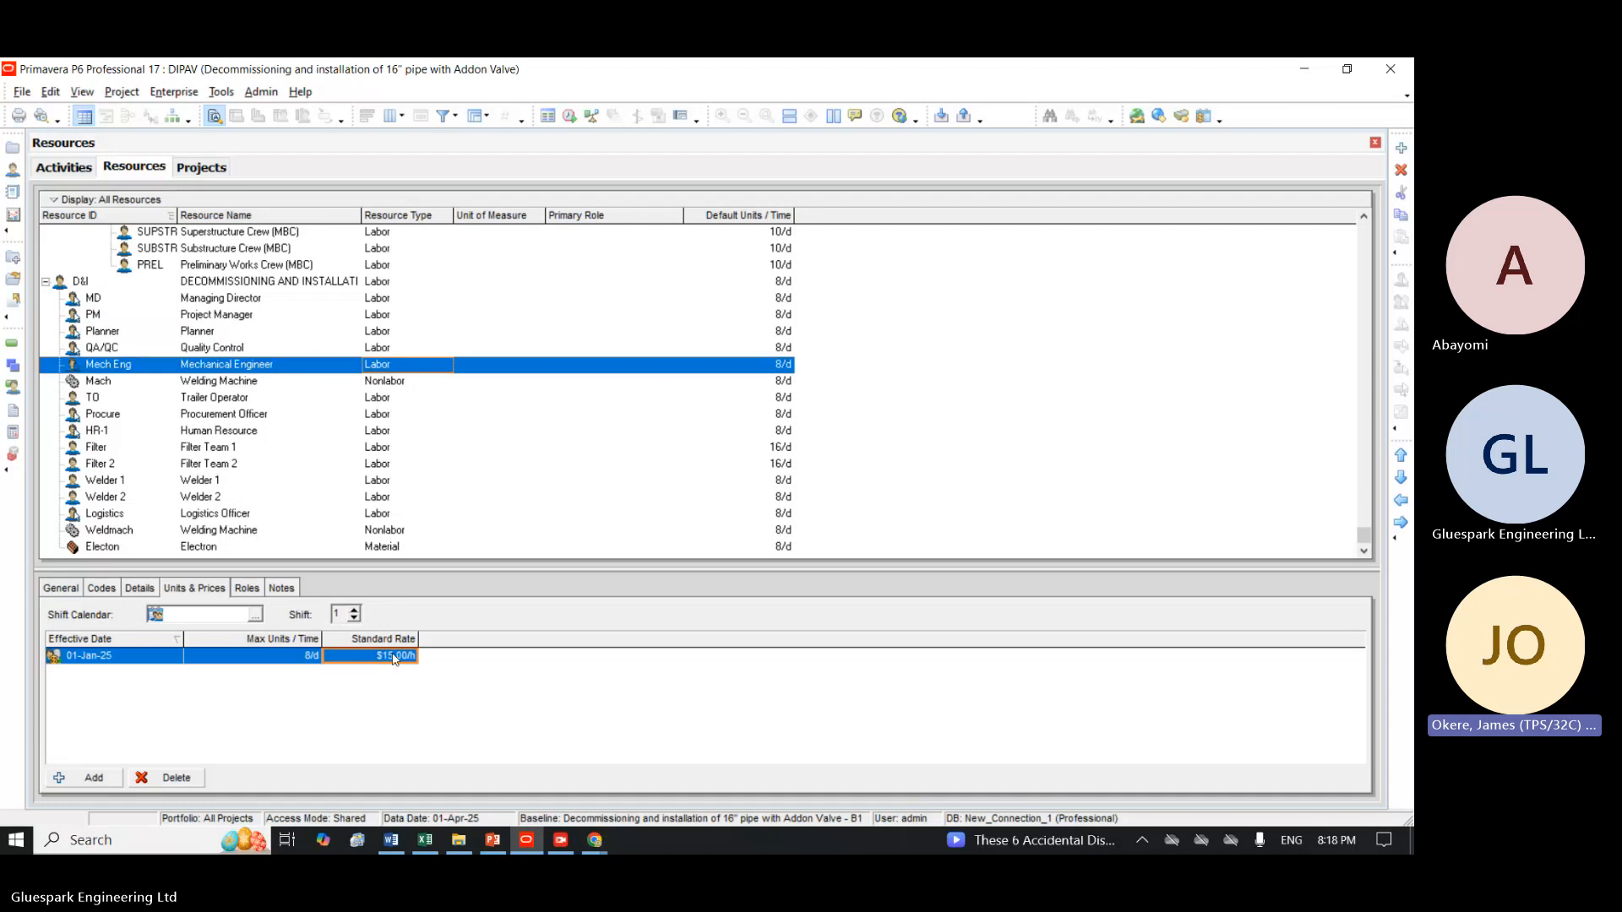
click(394, 657)
text(20)
key(Return)
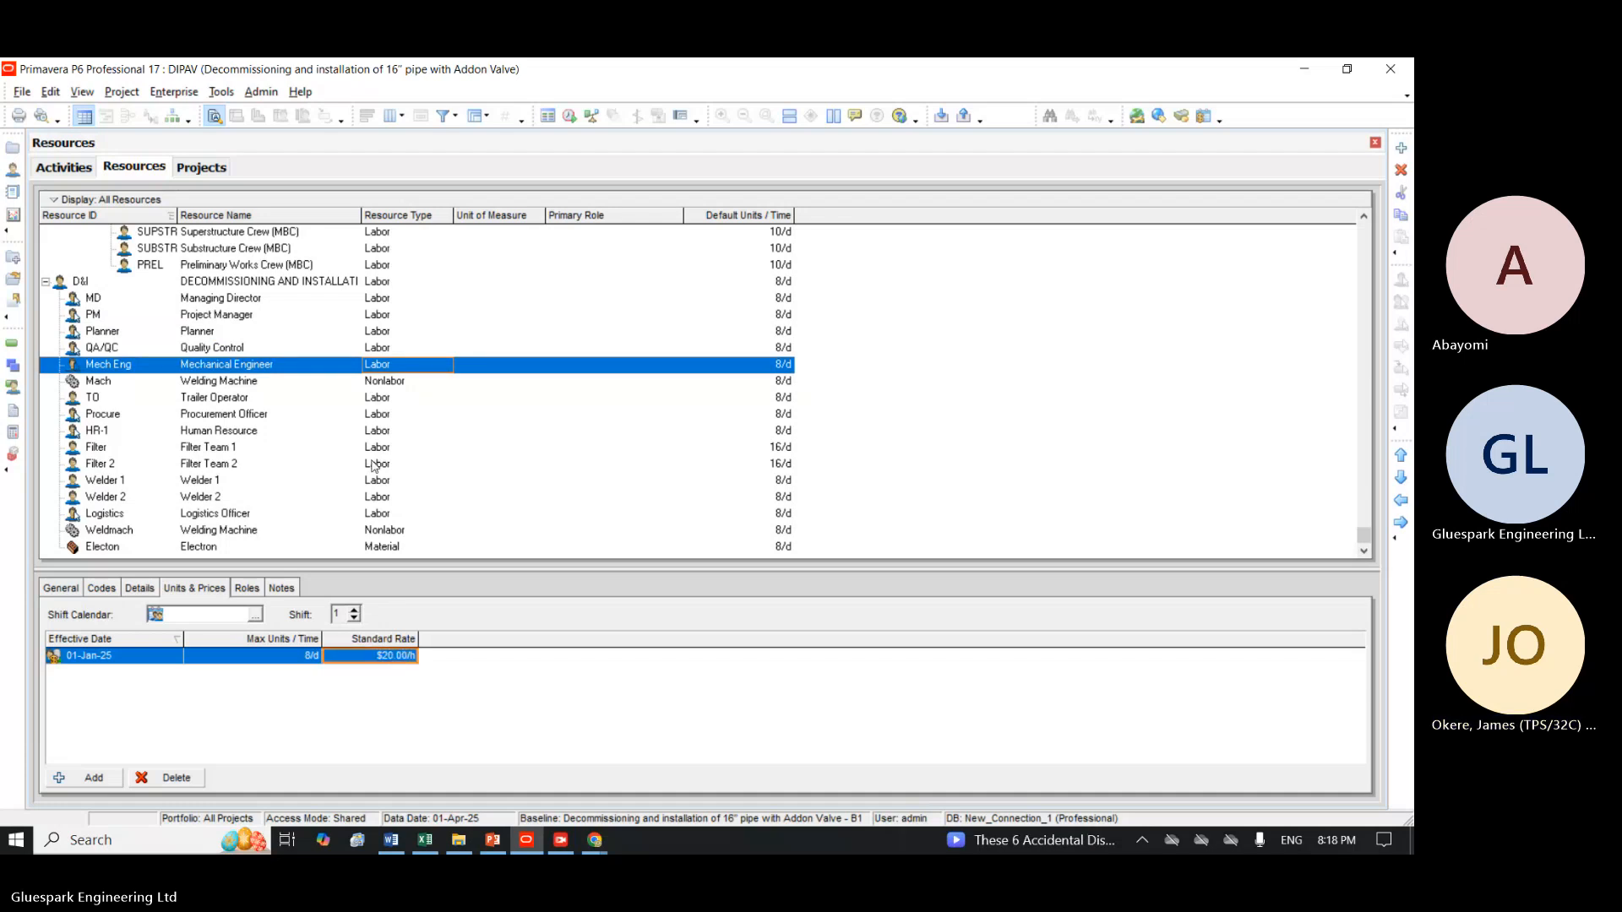
Set the standard rate of the Welding Machine resource with ID Mach to $10 per hour.
click(293, 390)
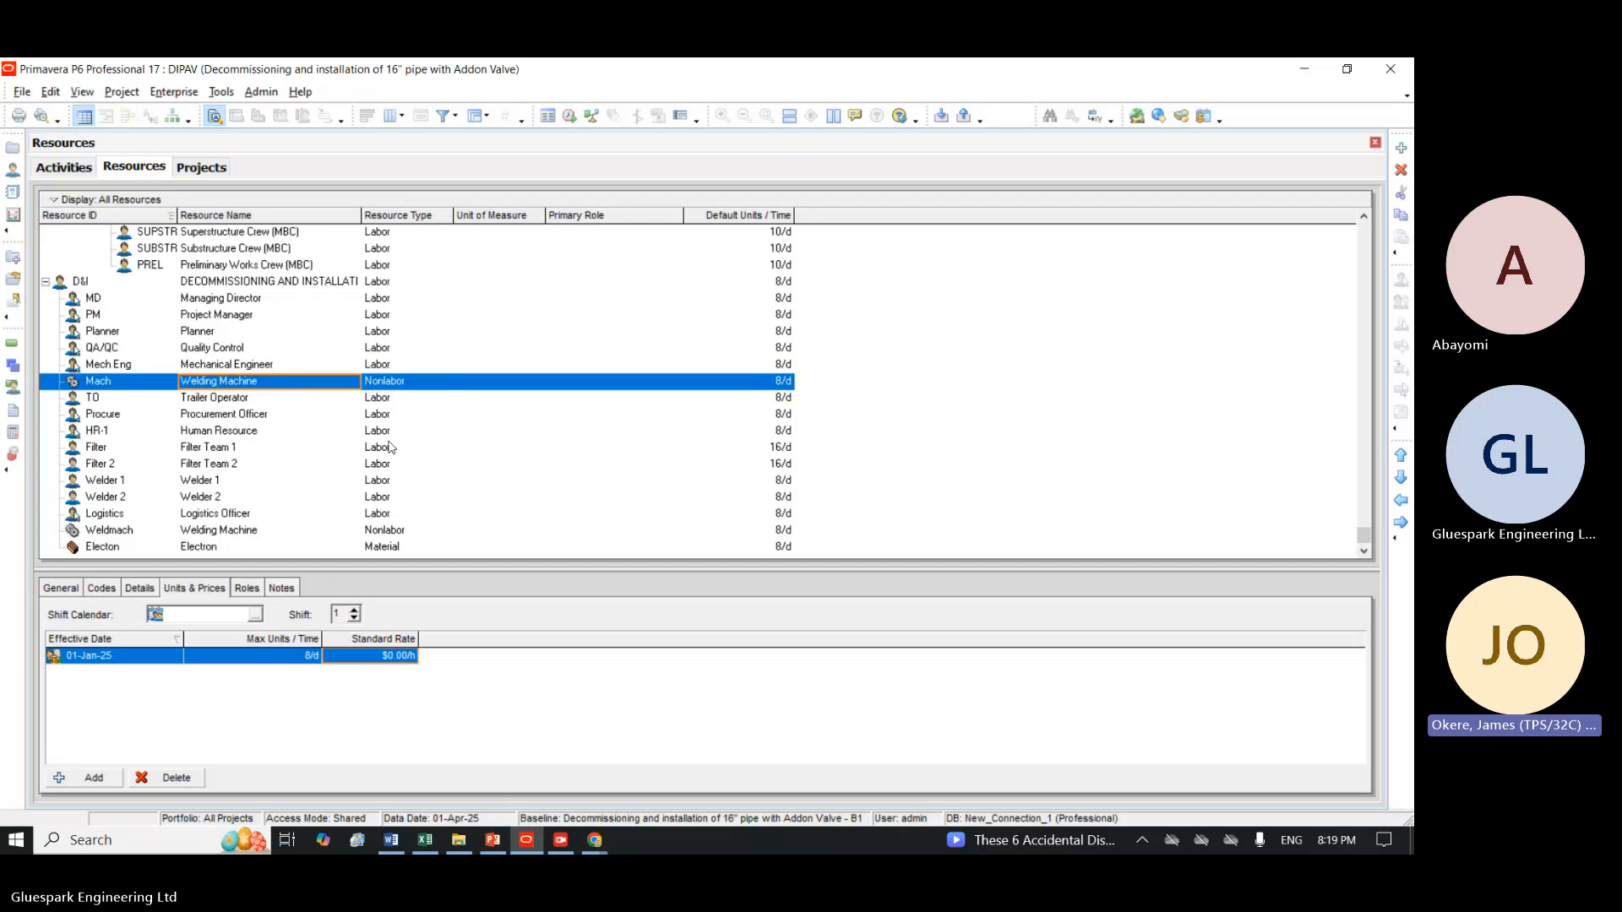
click(382, 658)
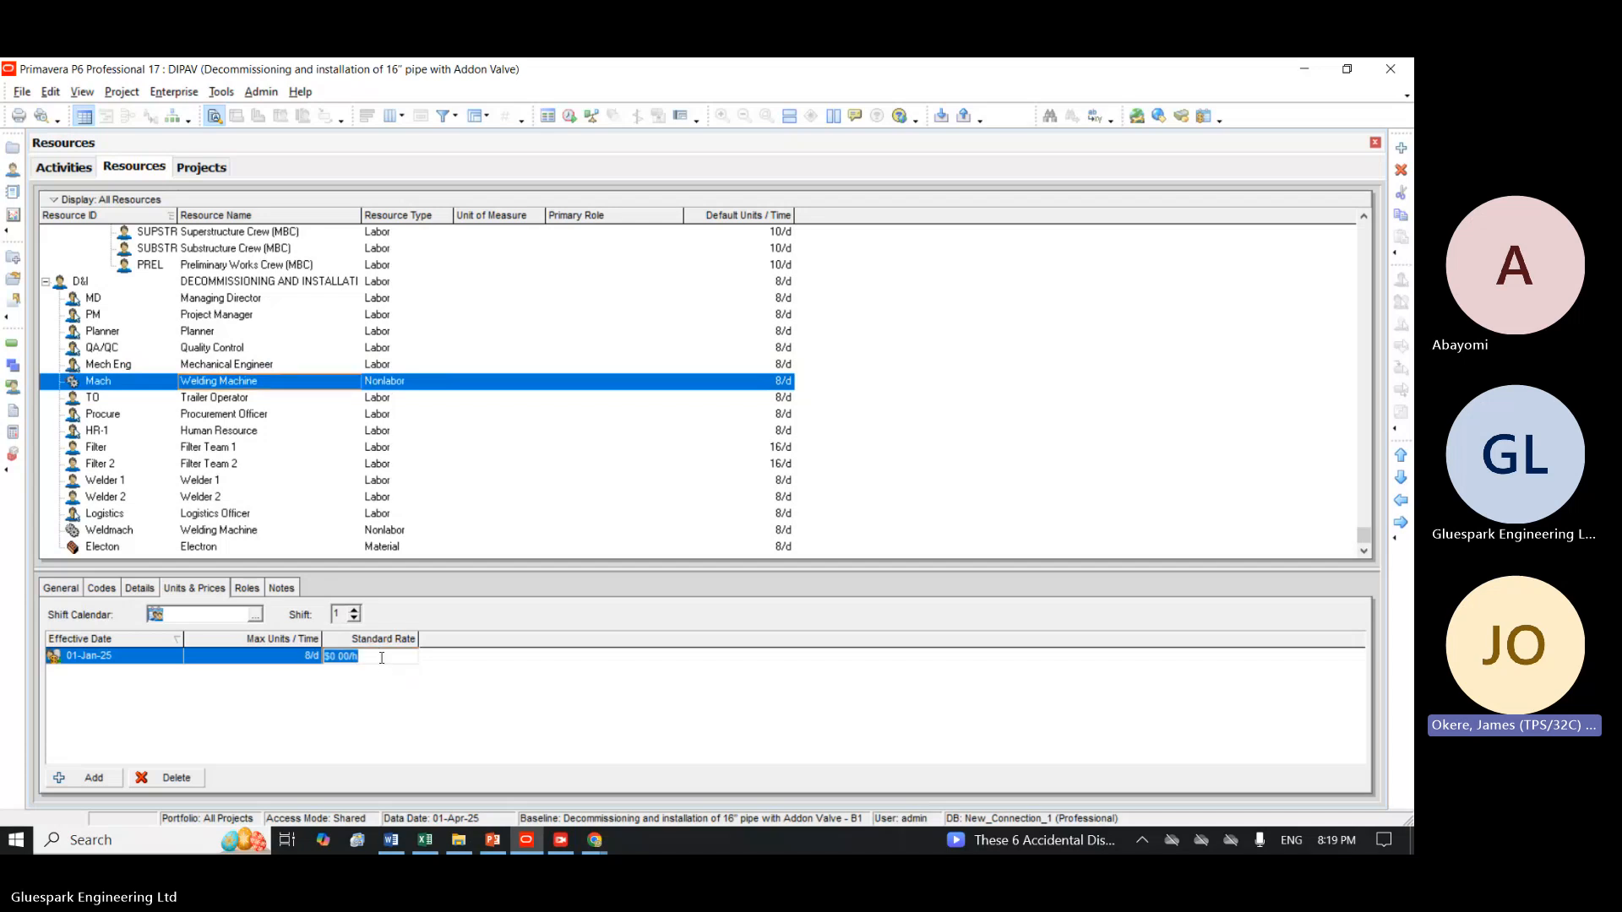
text(10)
key(Return)
Set the standard rate of the Trailer Operator resource (TO) to $15 per hour.
click(386, 404)
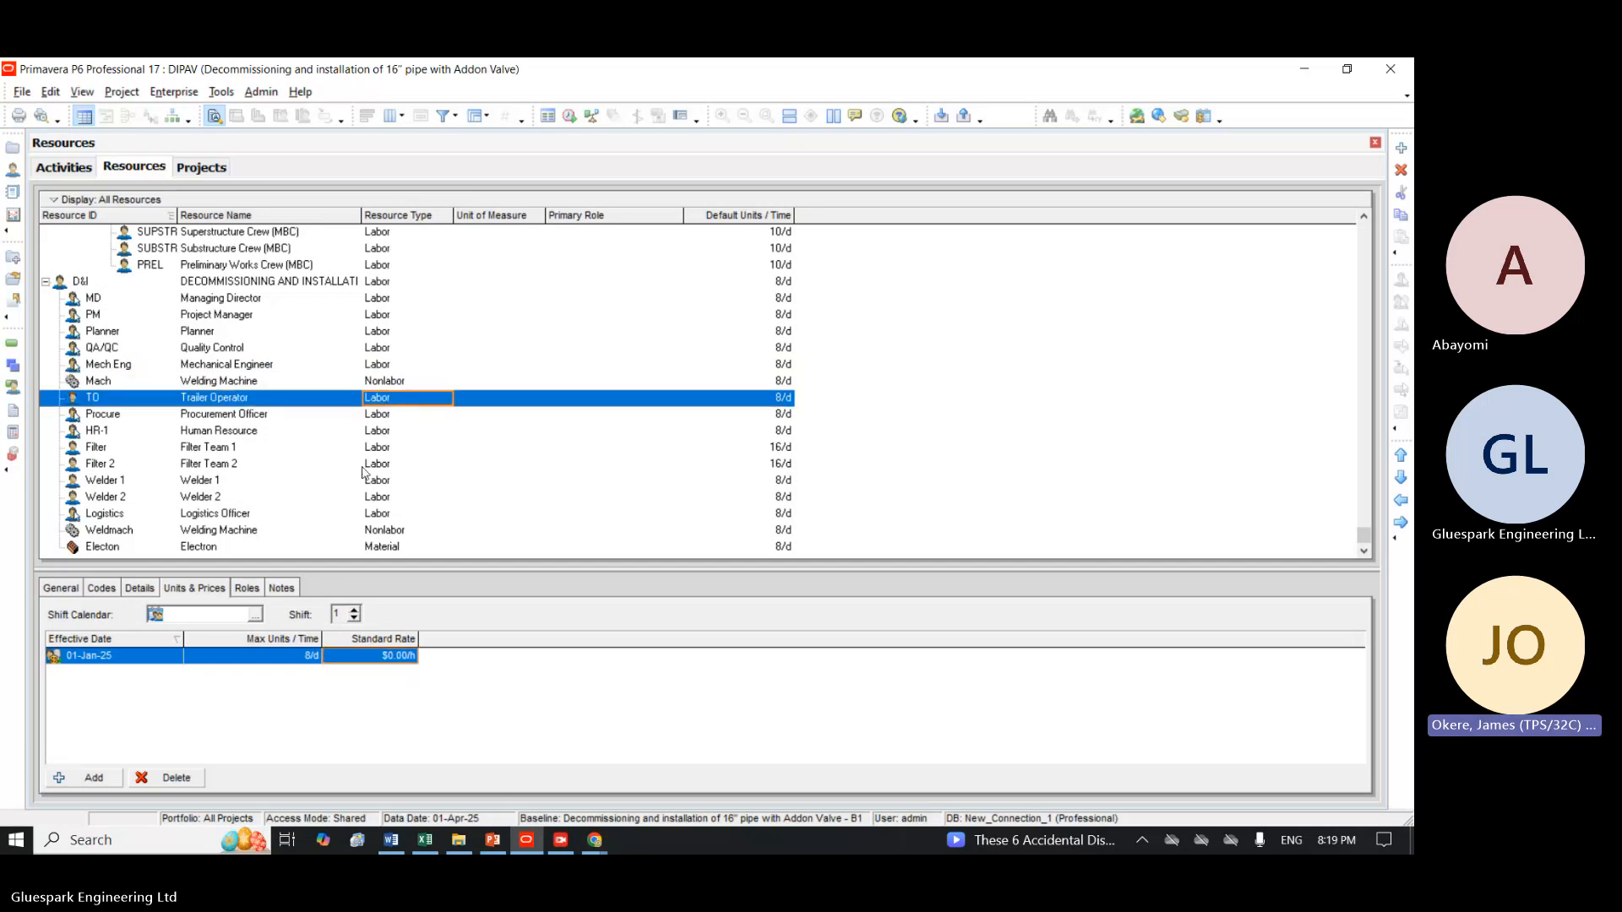
click(371, 655)
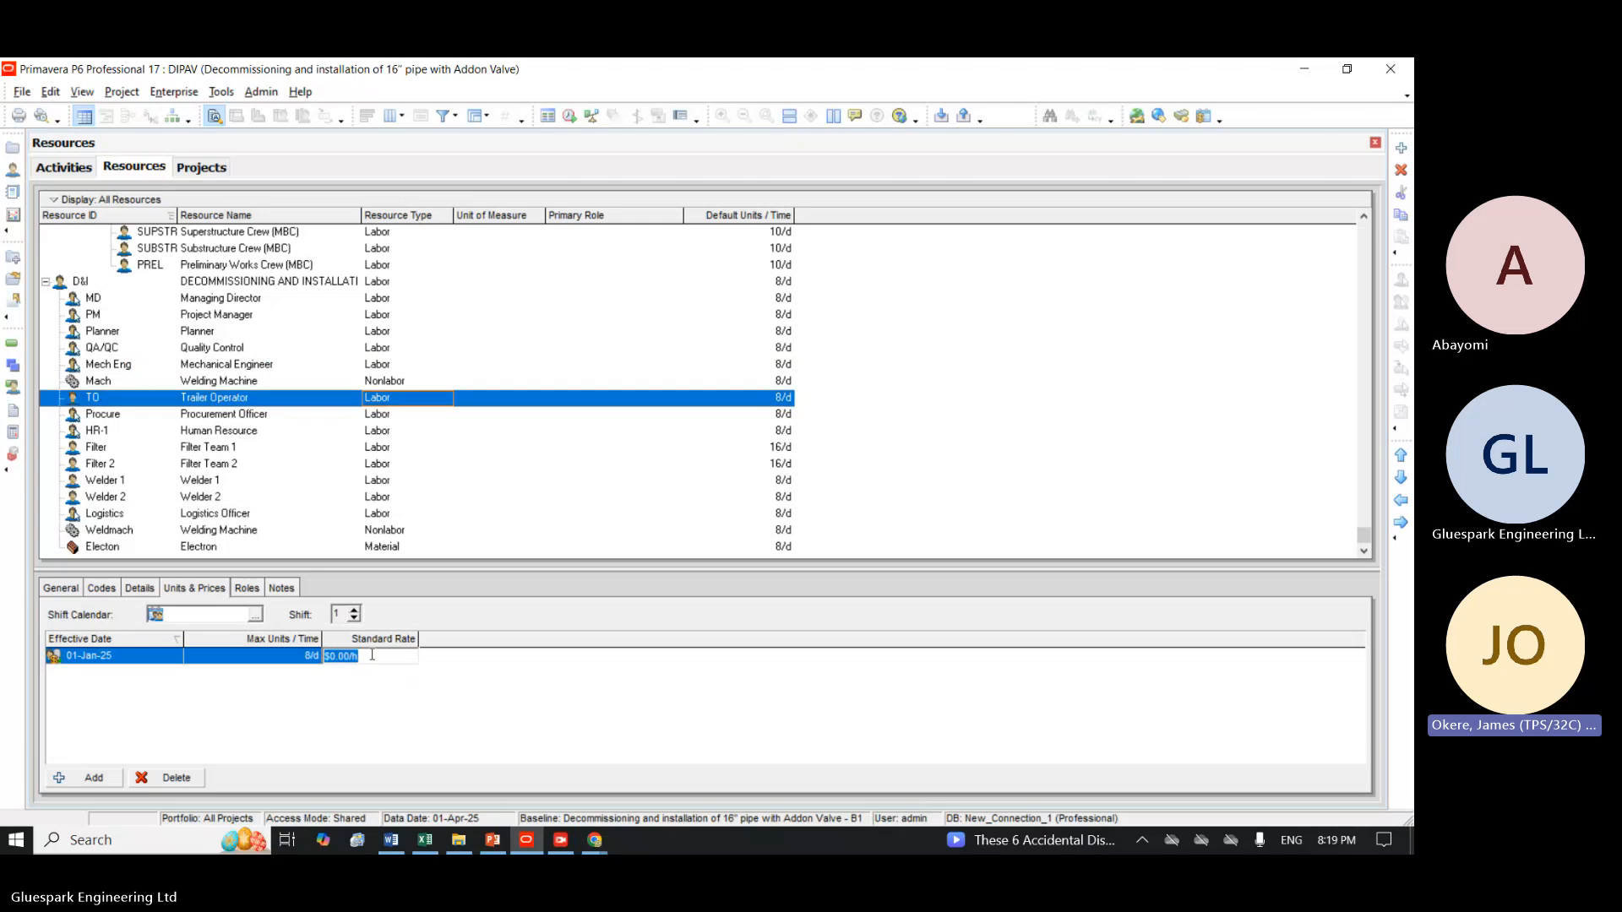
text(15)
key(Return)
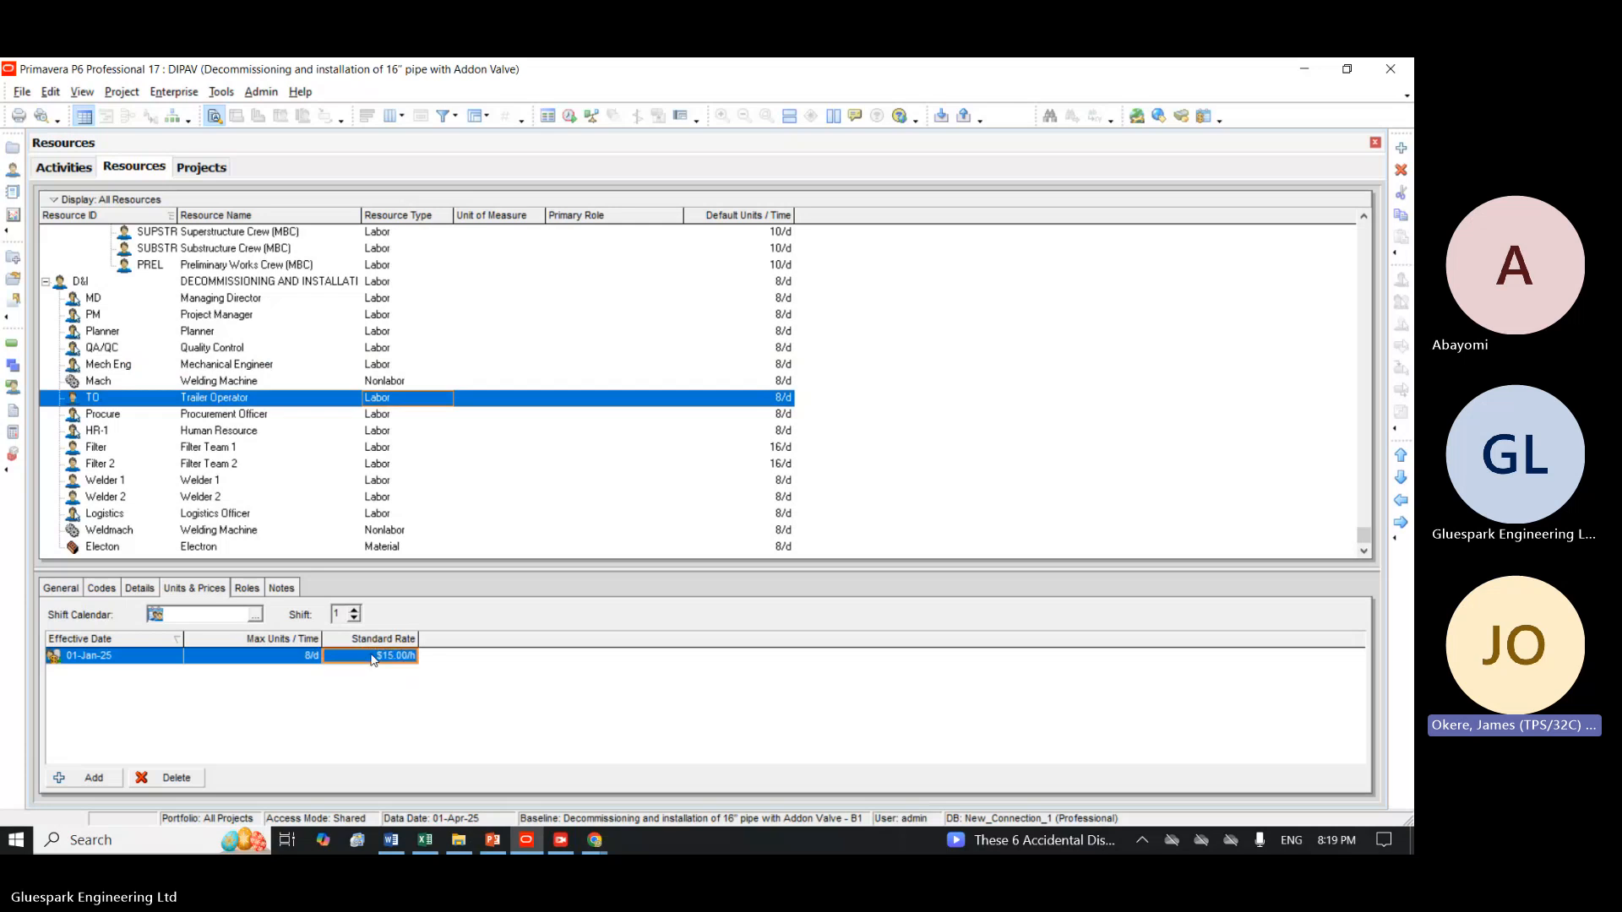
Set the standard rate of the Procurement Officer resource (Procure) to $15 per hour.
click(375, 416)
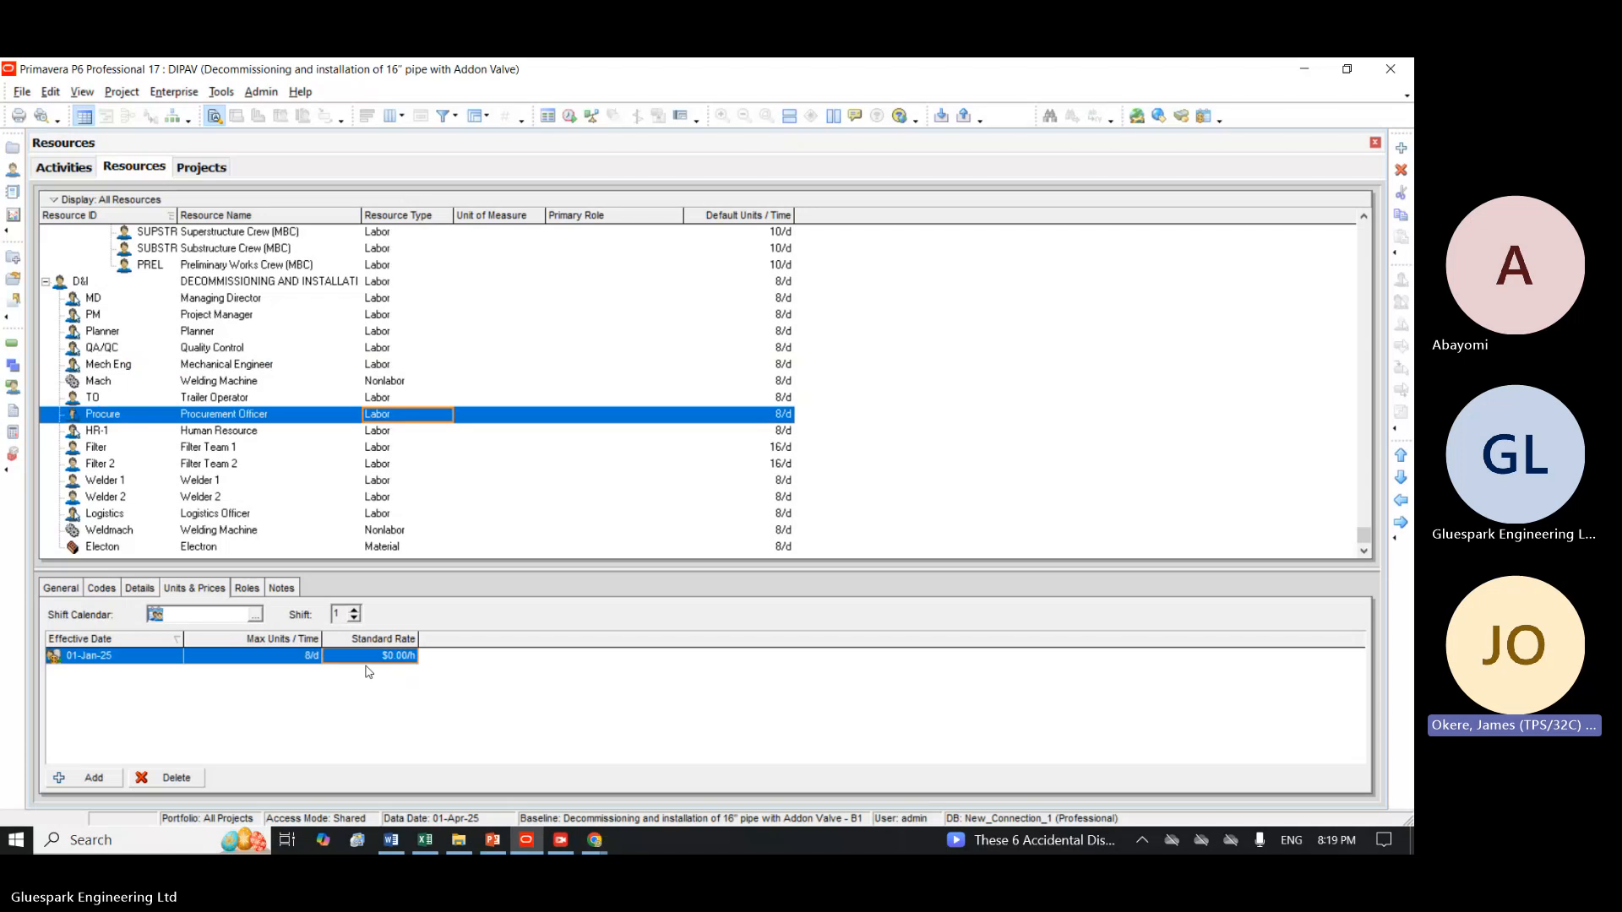
click(375, 656)
text(1)
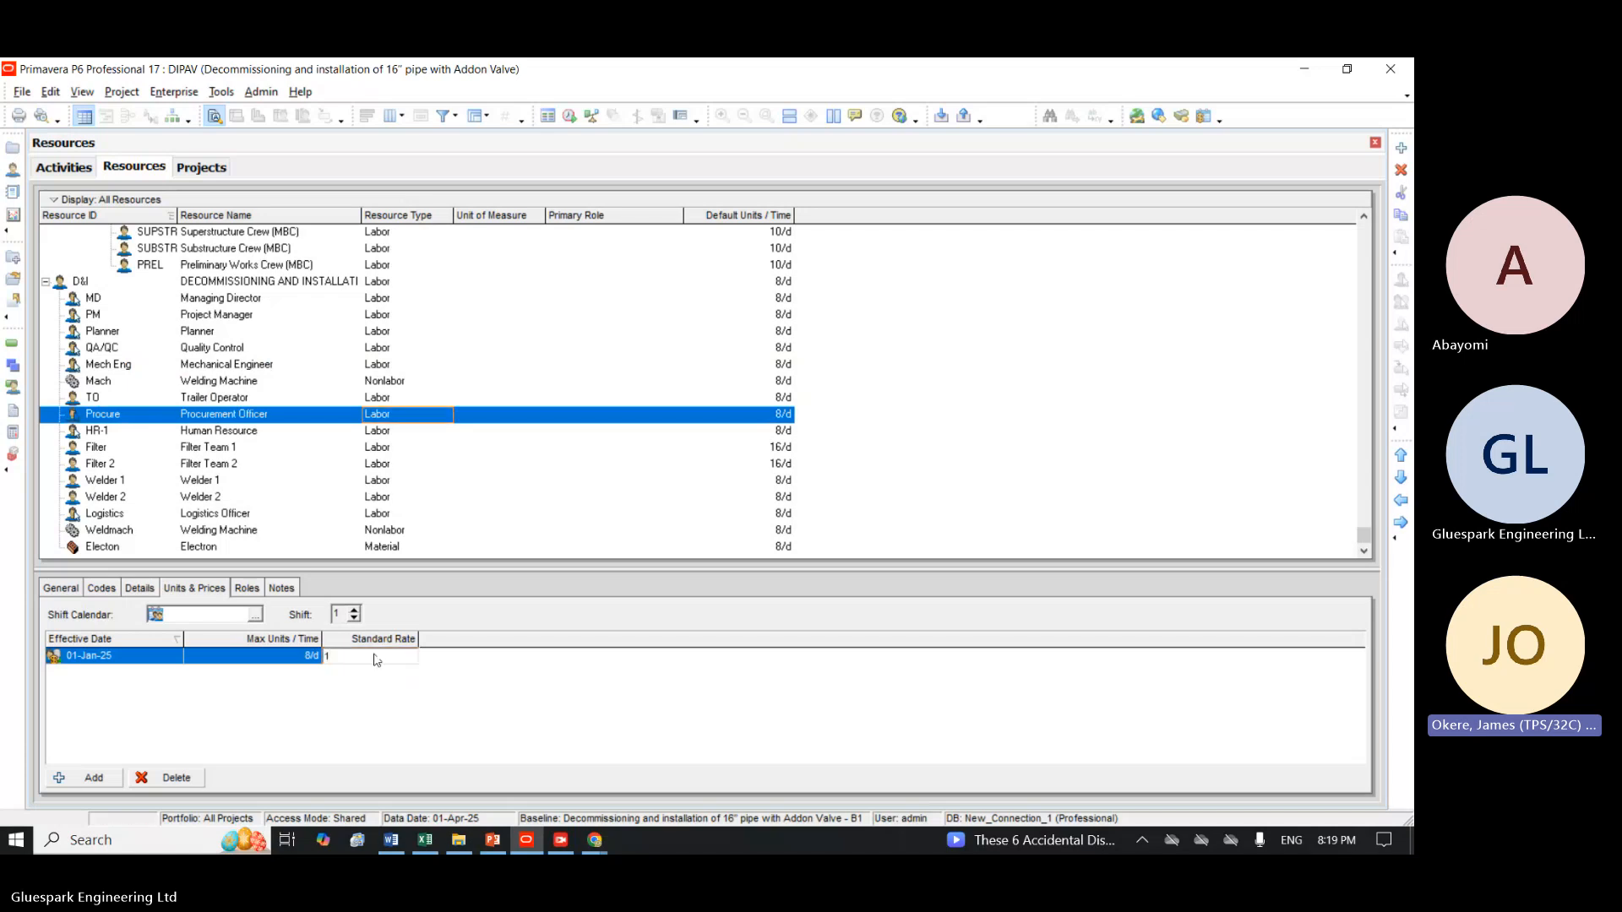
text(5)
key(Return)
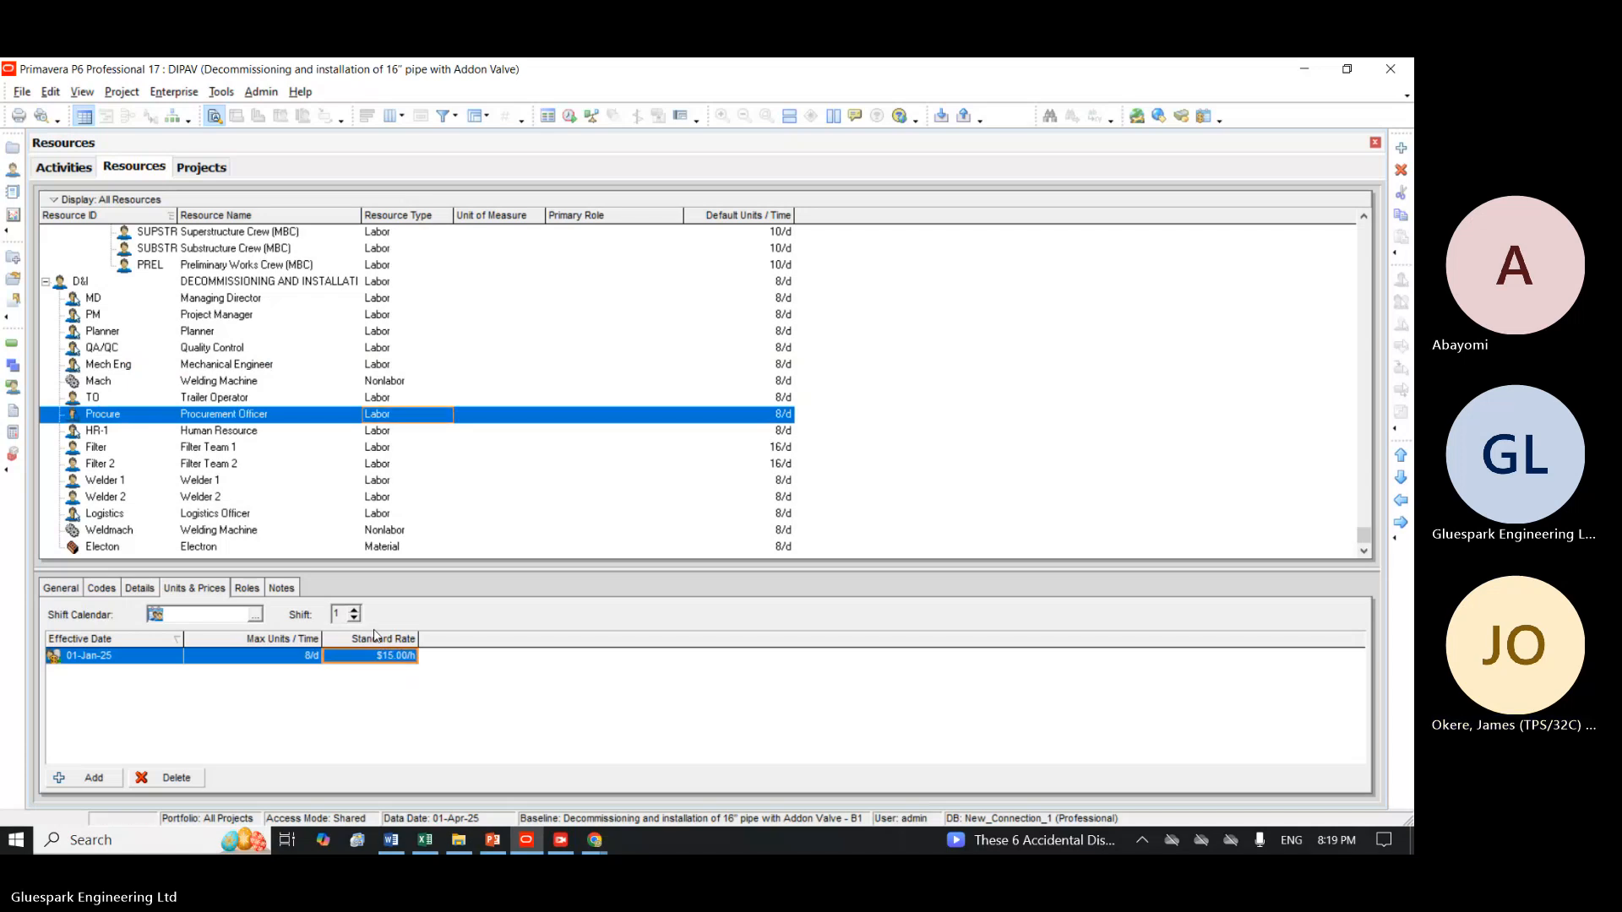
Set the standard rate of the Human Resource resource (HR-1) to $20 per hour.
click(368, 434)
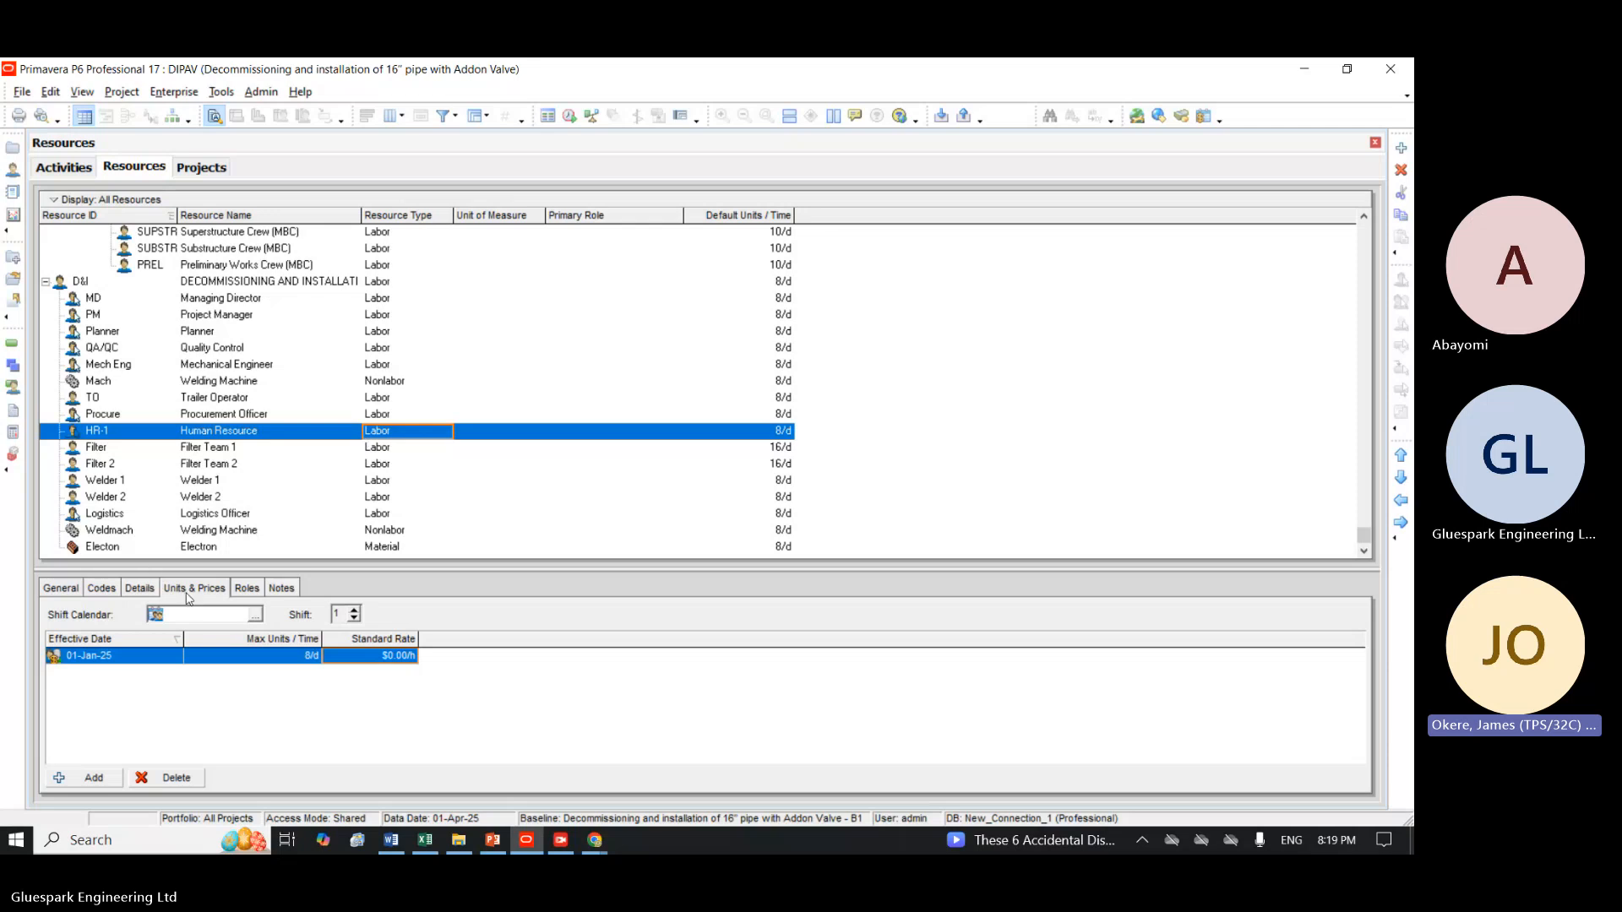
click(377, 662)
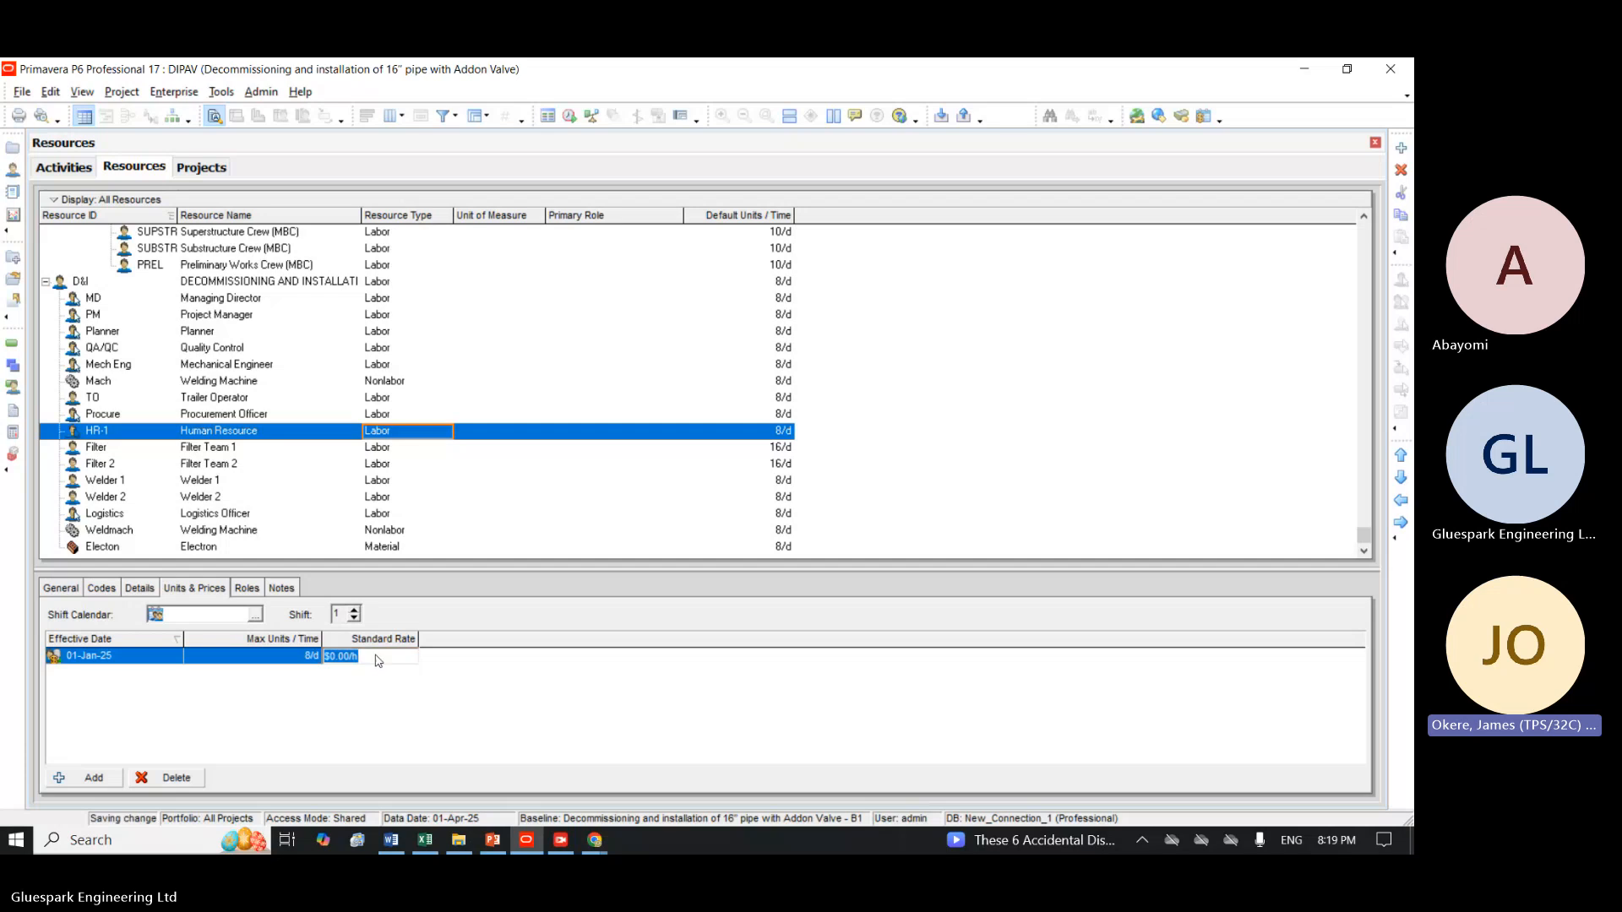
text(20)
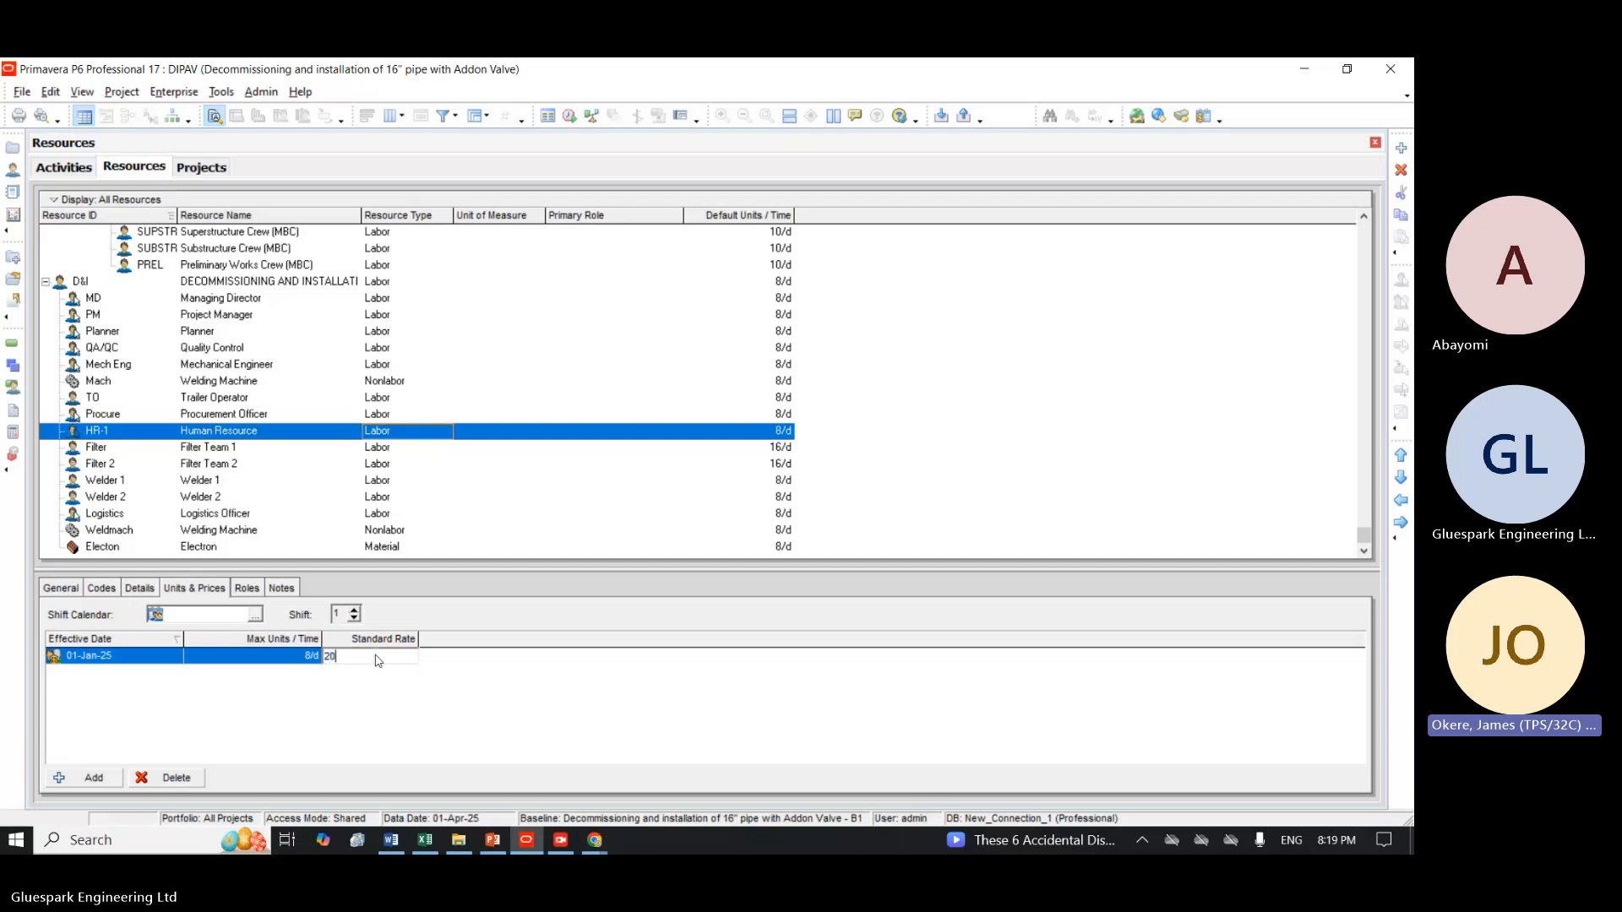
key(Return)
Set the standard rate of the Filter Team 1 resource to $16 per hour.
click(221, 449)
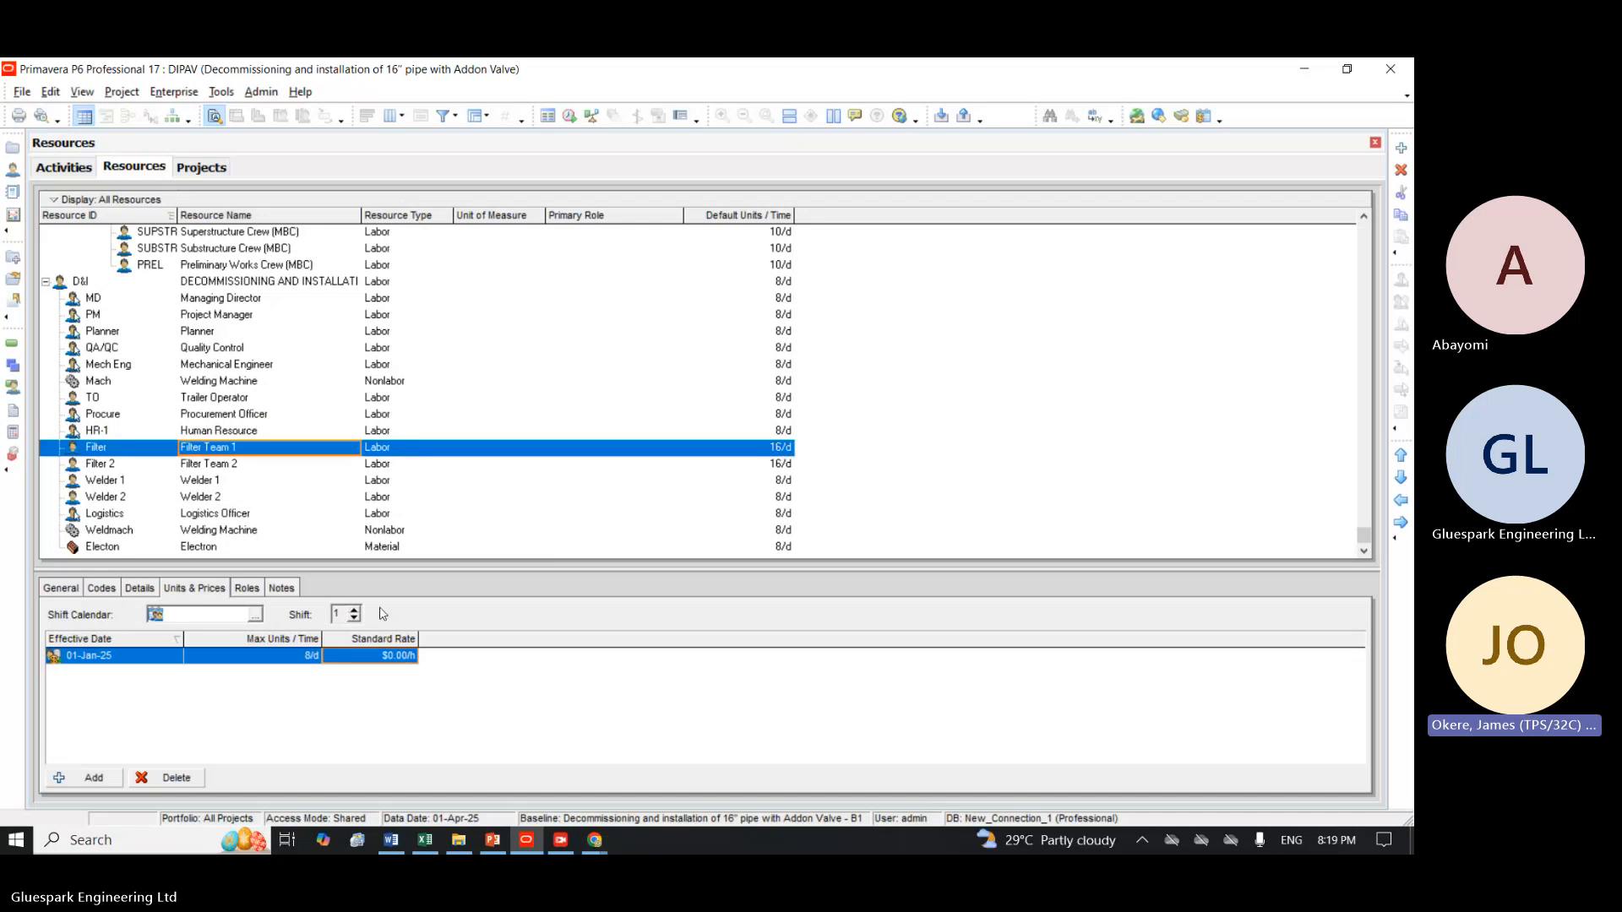
click(367, 659)
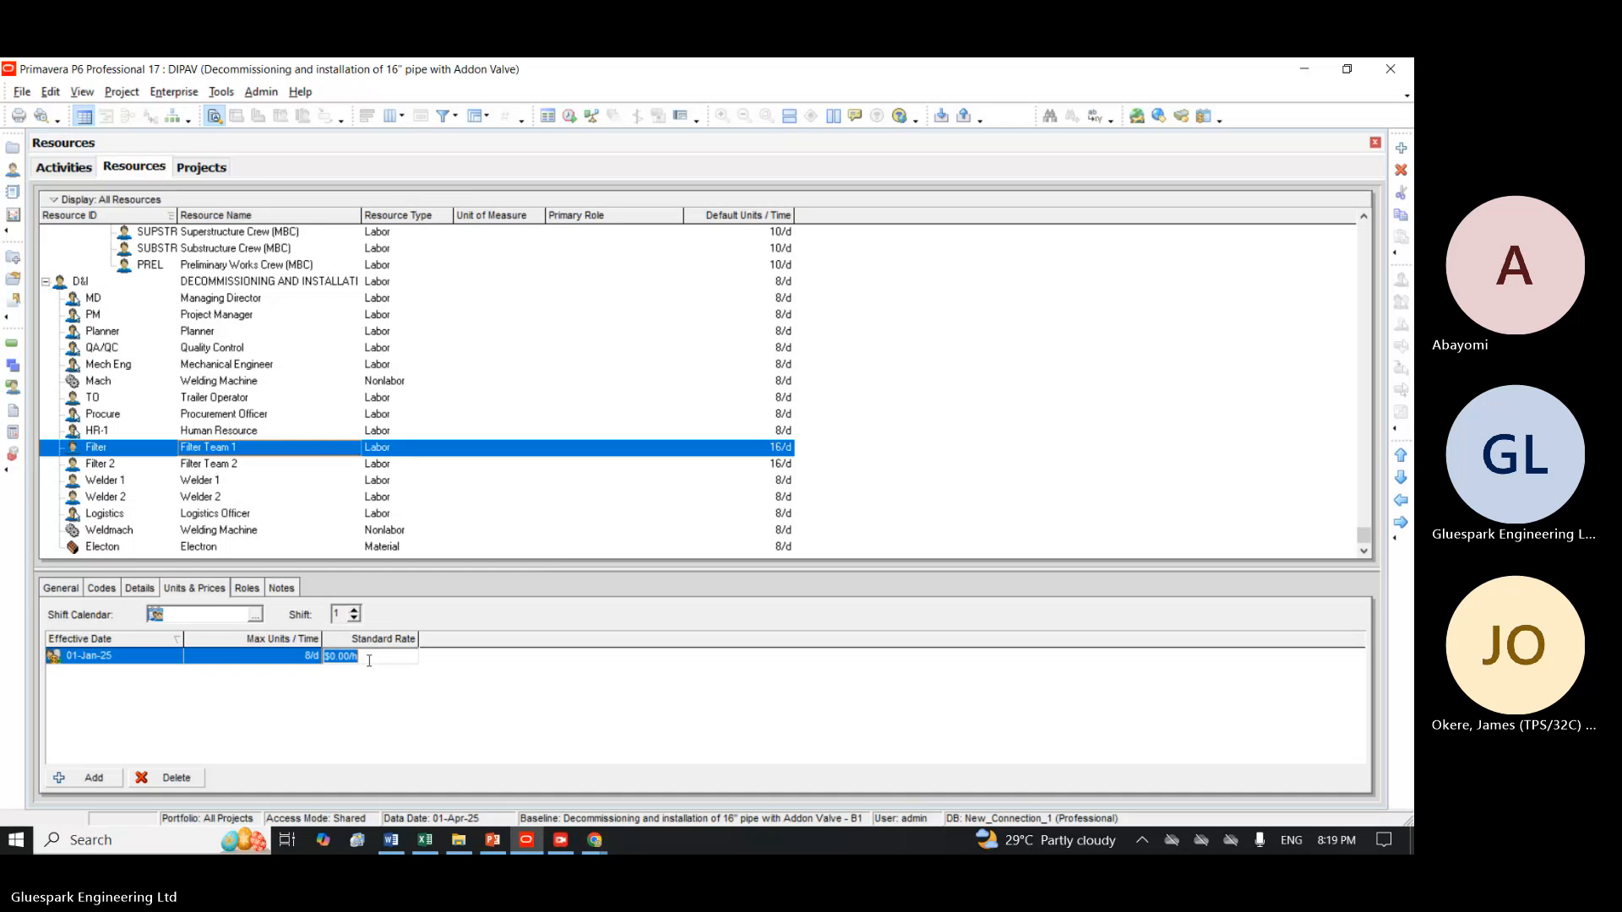
text(16)
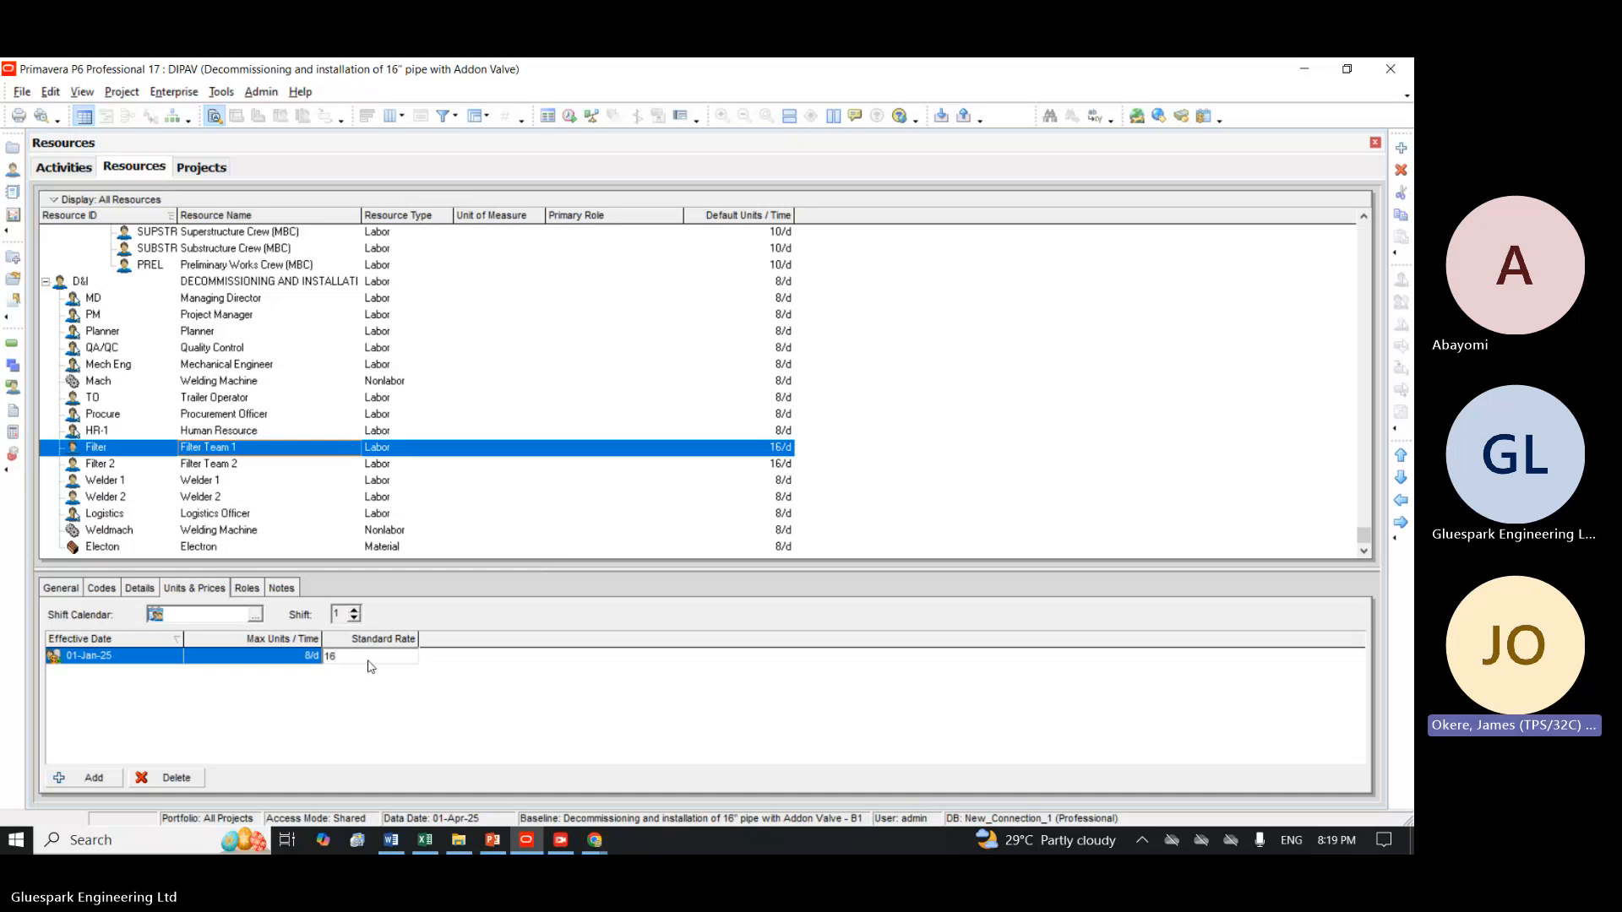
key(Return)
Set the standard rate of the Filter Team 2 resource to $16 per hour.
click(376, 463)
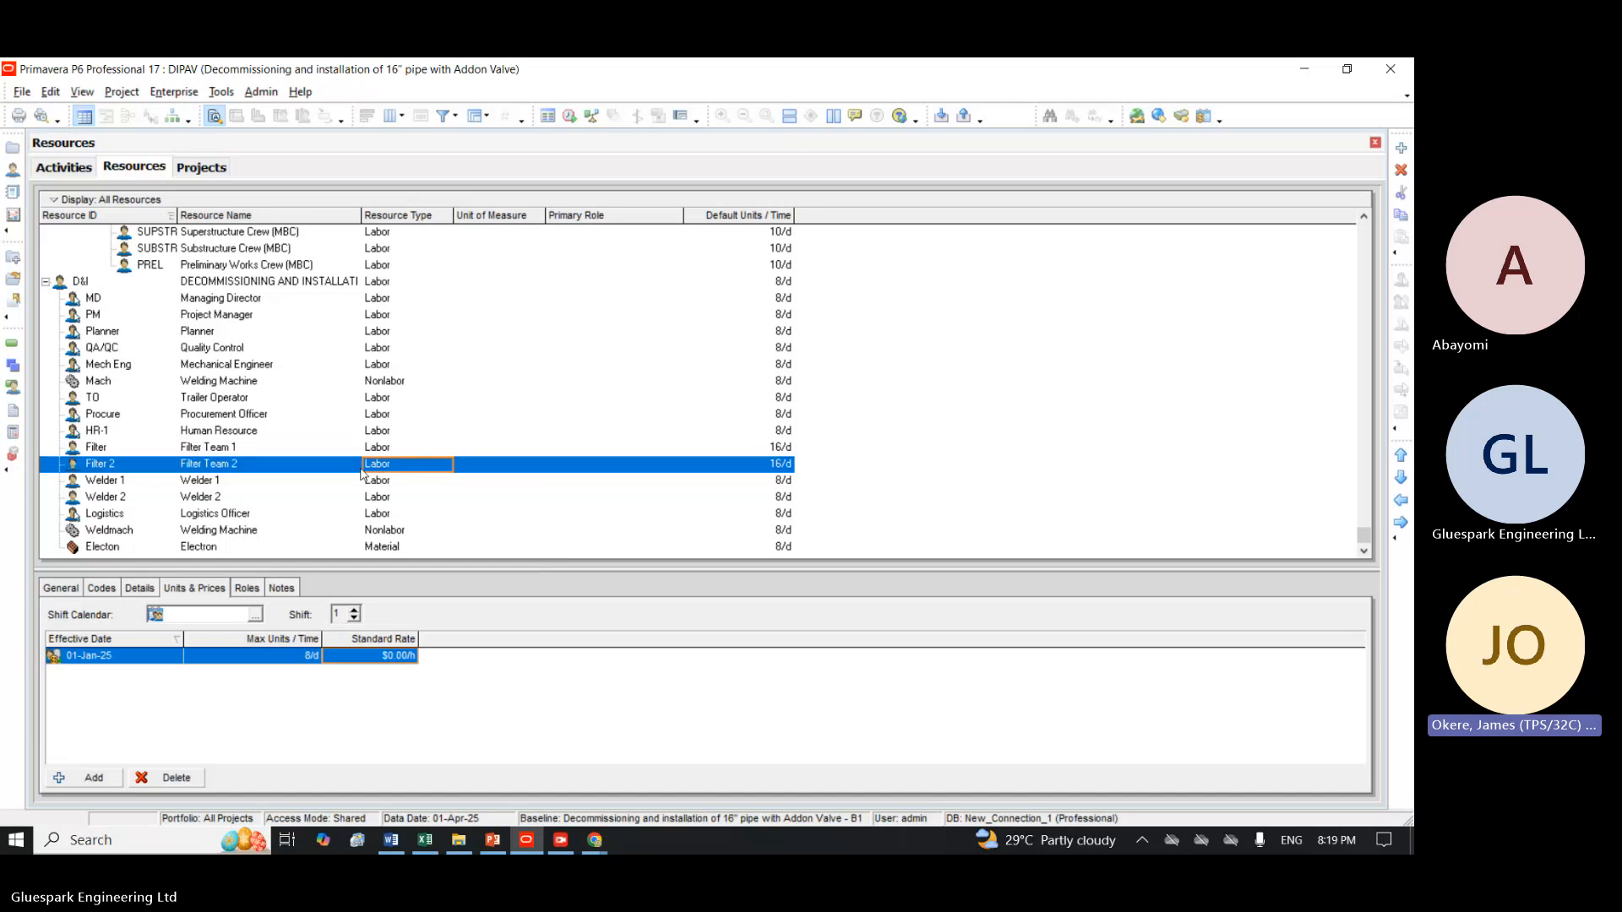
text(1)
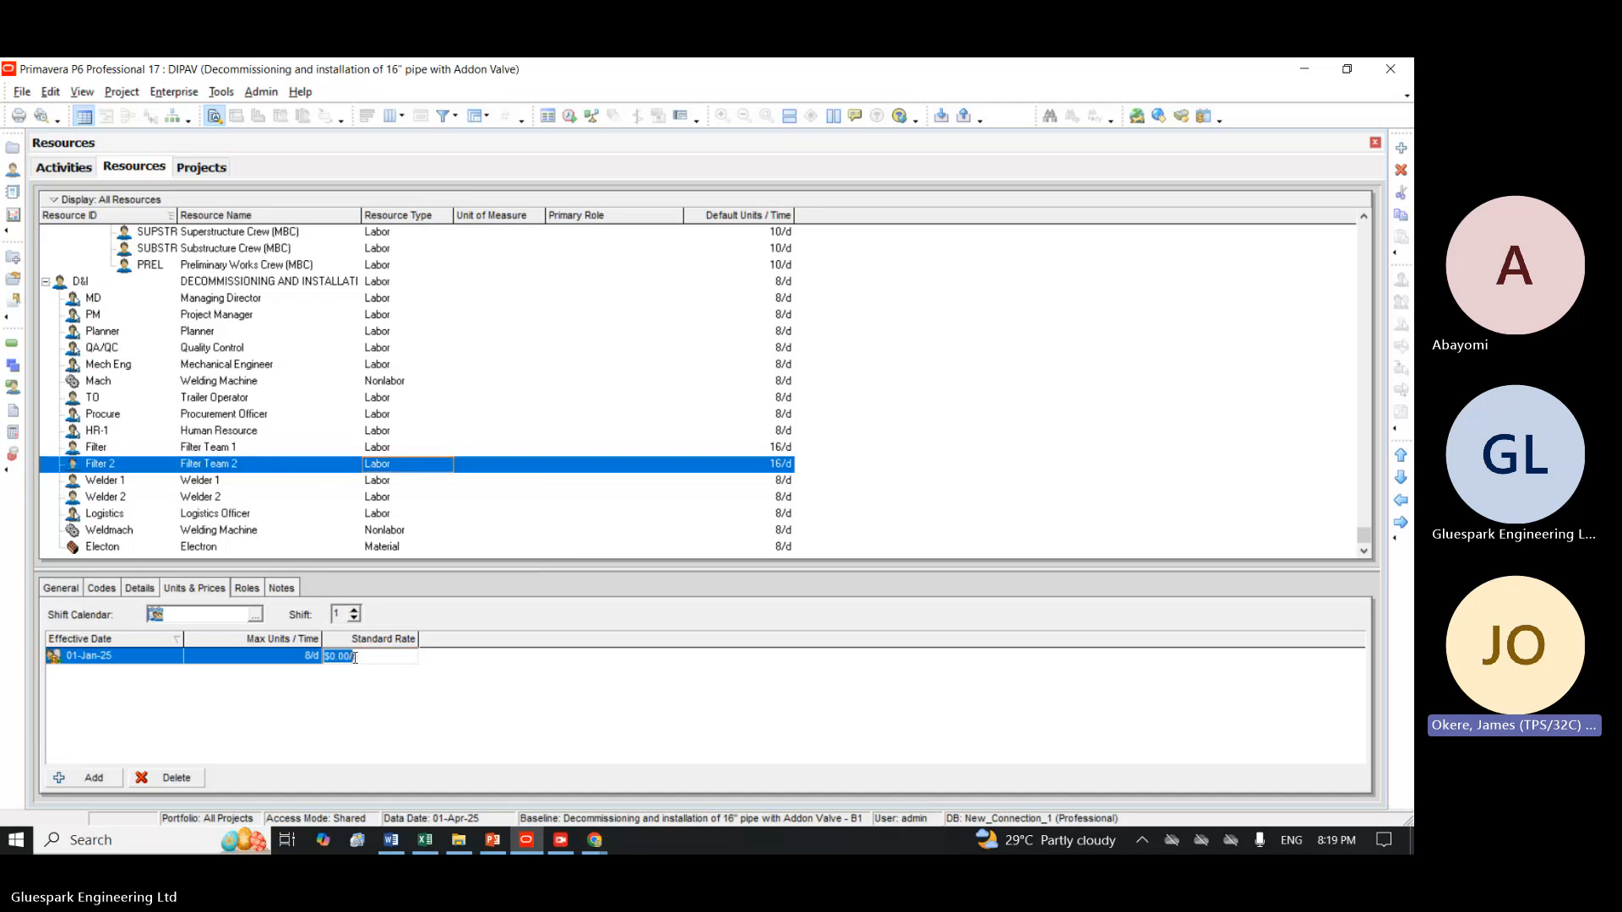
text(6h)
Set the standard rate of the Welder 1 resource to $12 per hour.
click(339, 482)
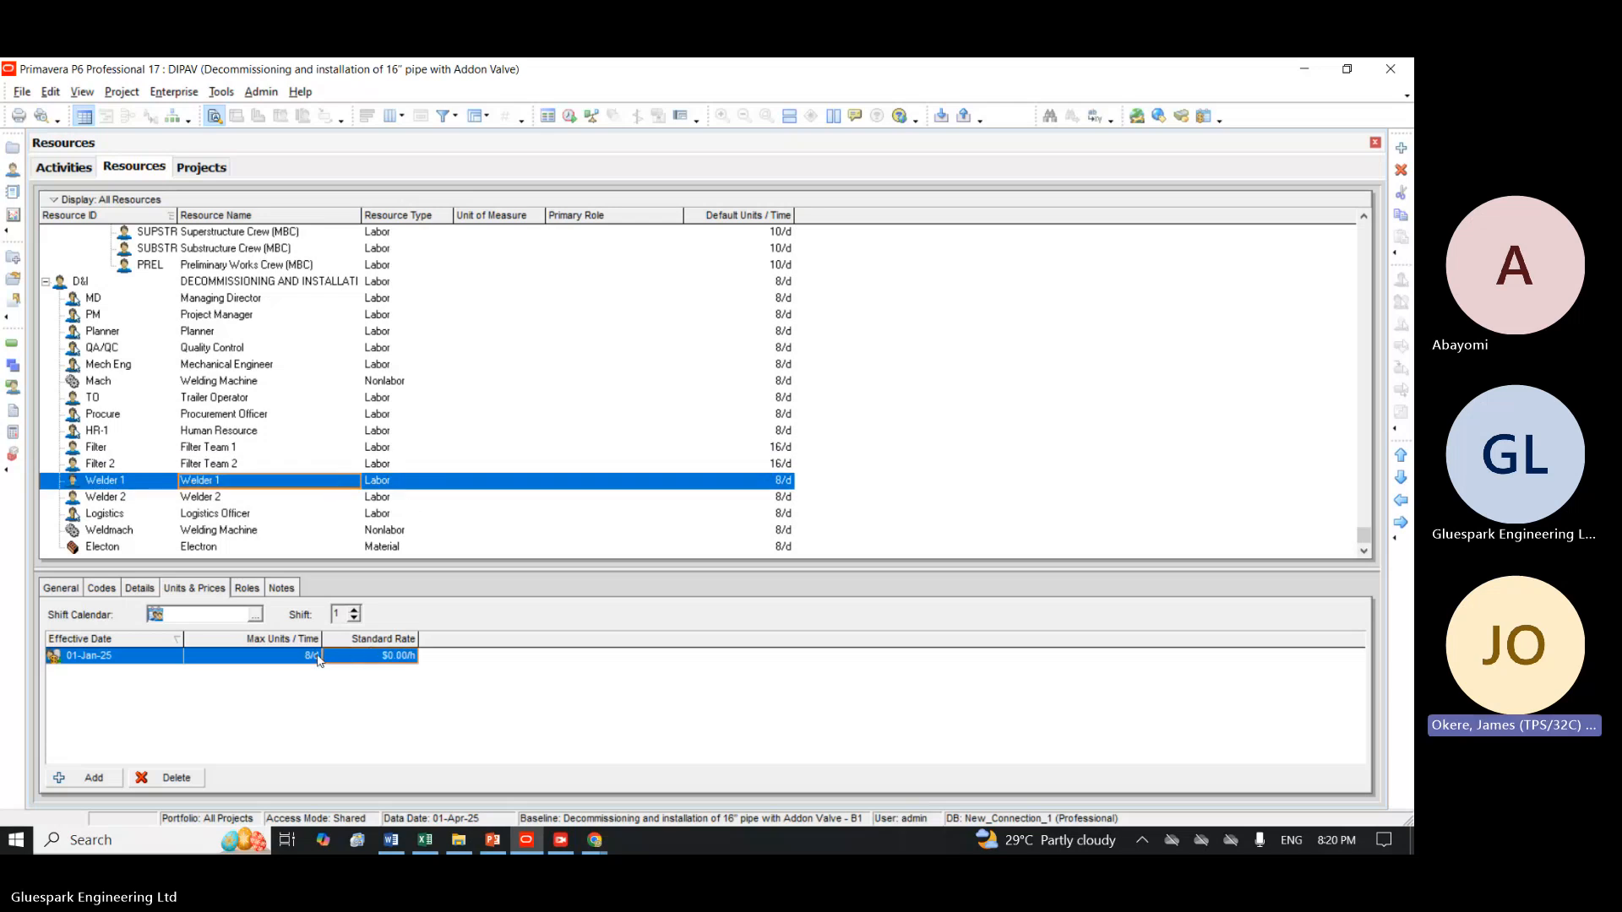
click(389, 655)
click(388, 653)
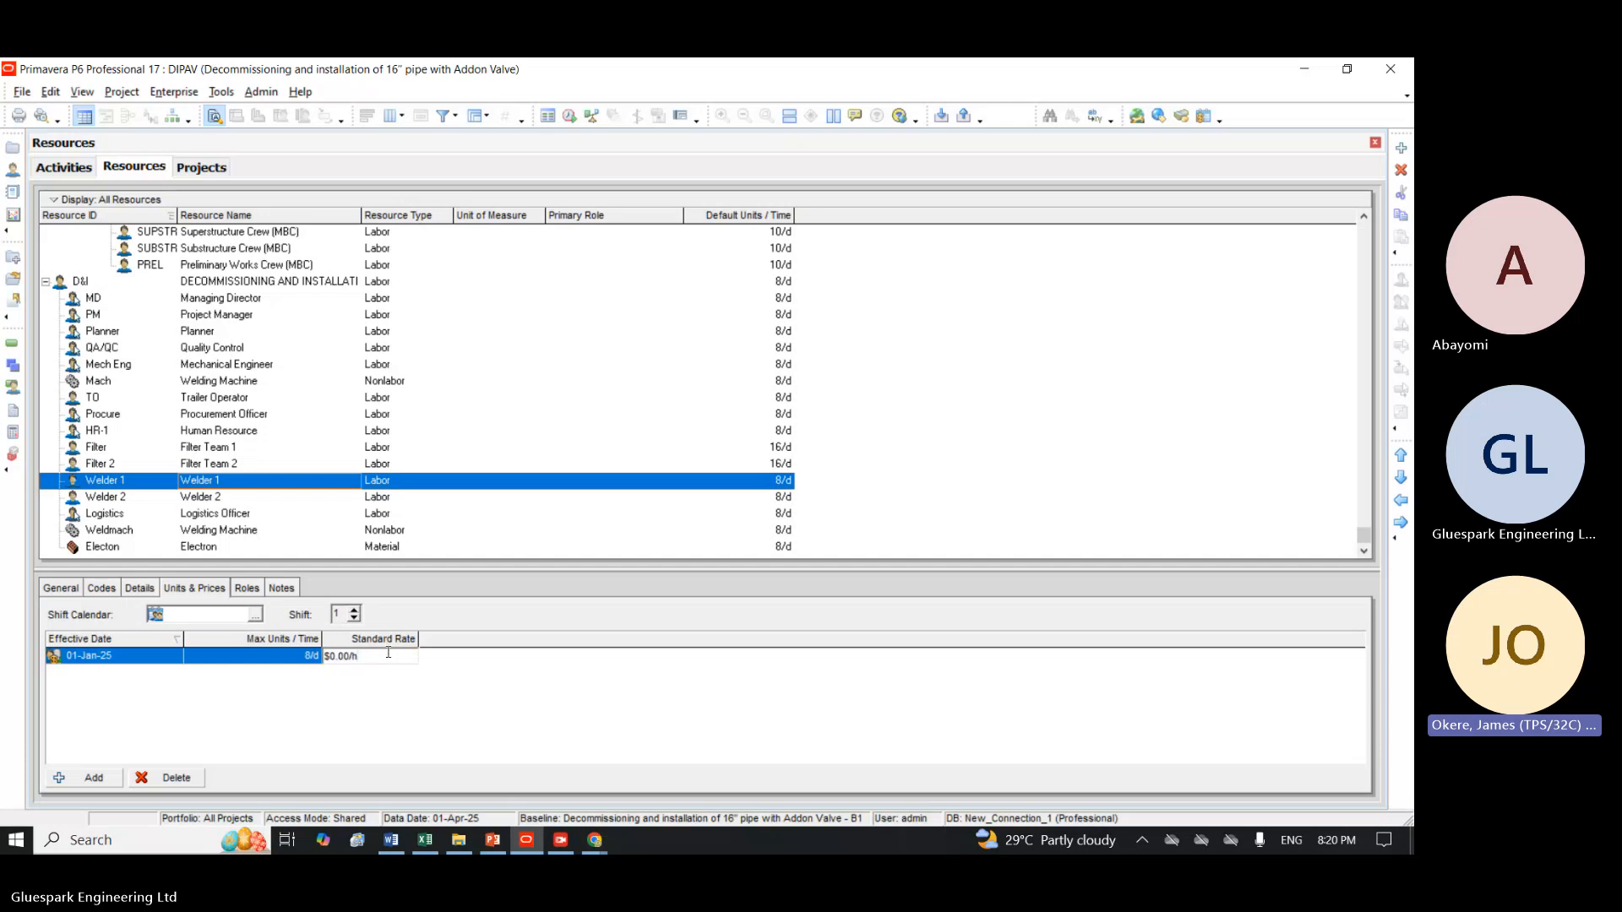
key(BackSpace)
key(BackSpace)
key(BackSpace)
key(BackSpace)
key(BackSpace)
key(BackSpace)
key(BackSpace)
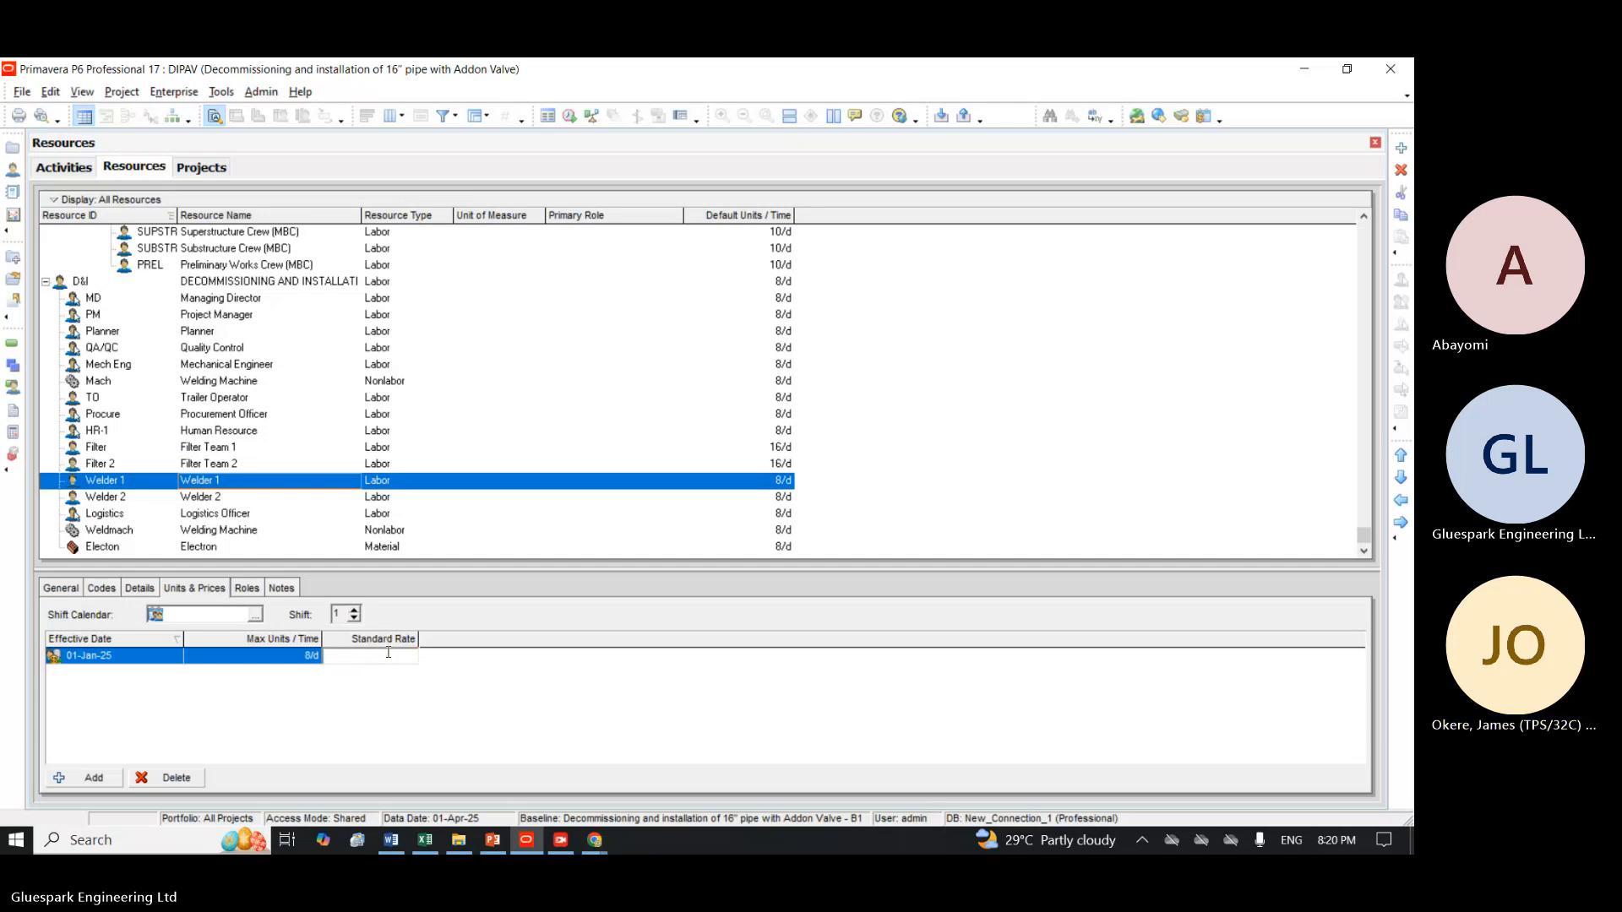
text(12)
key(Return)
Set the standard rate of the Welder 2 resource to $12 per hour.
click(373, 500)
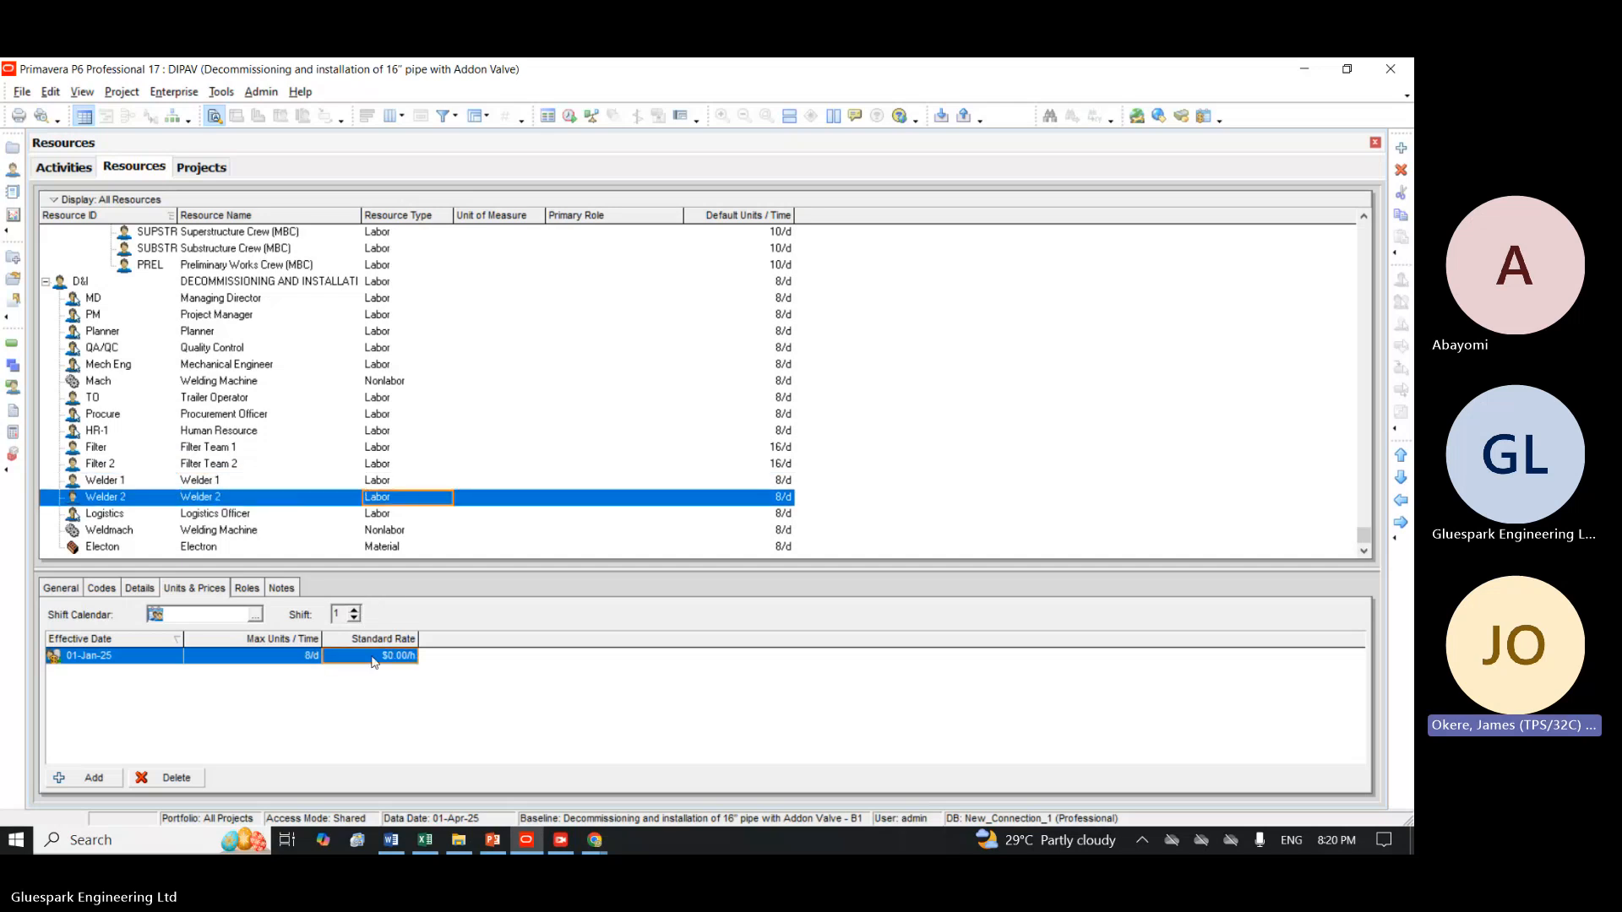
click(376, 657)
text(12)
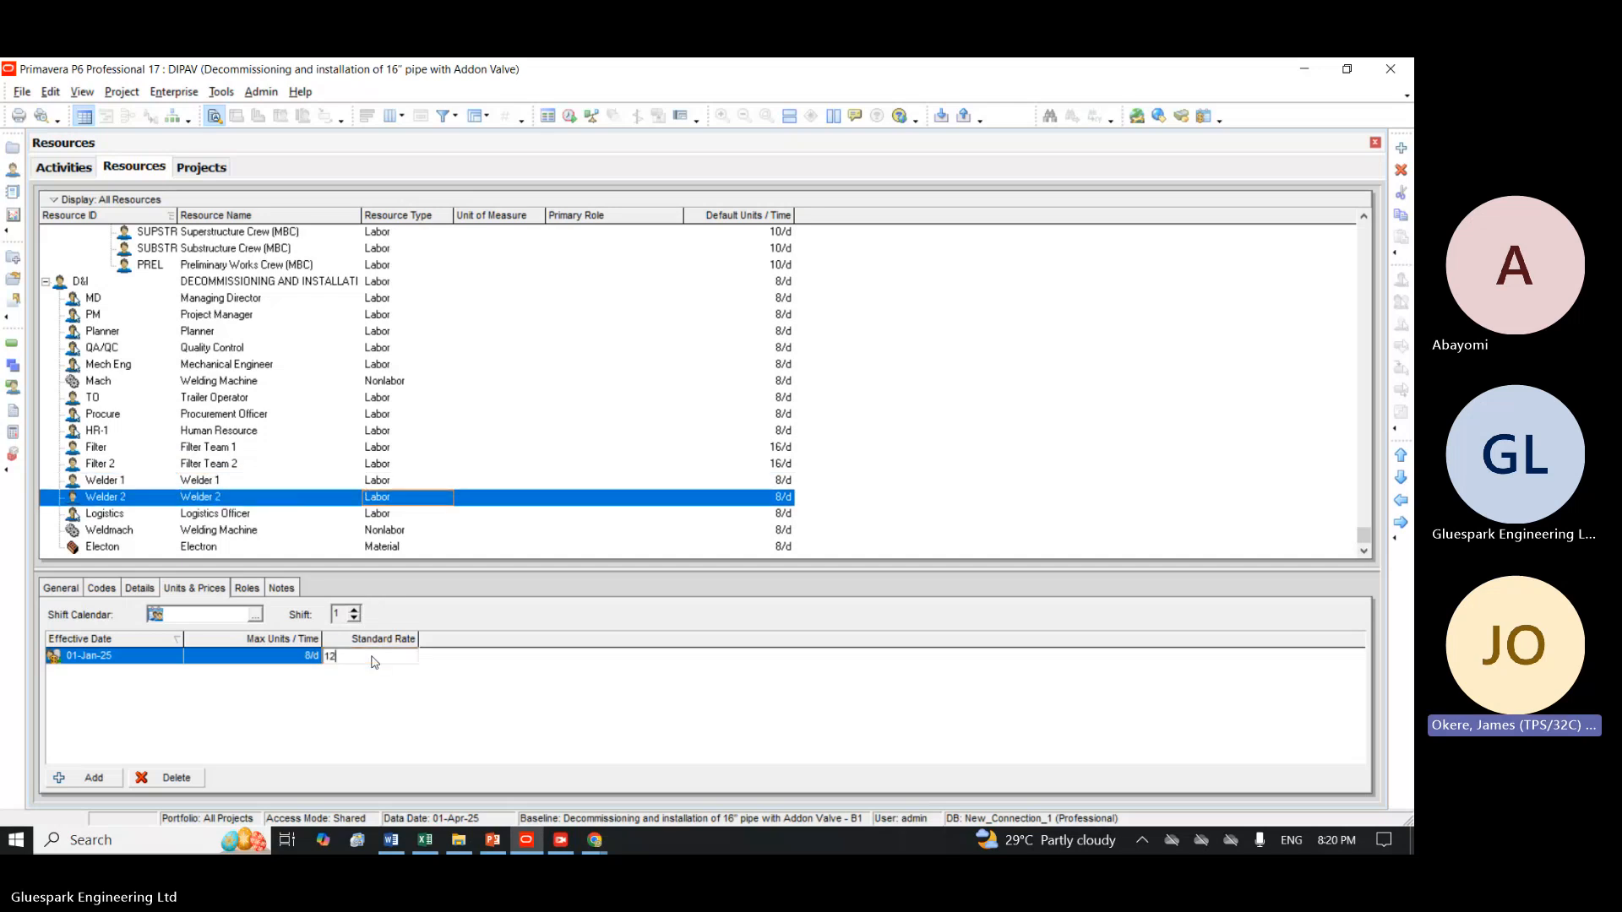
key(Return)
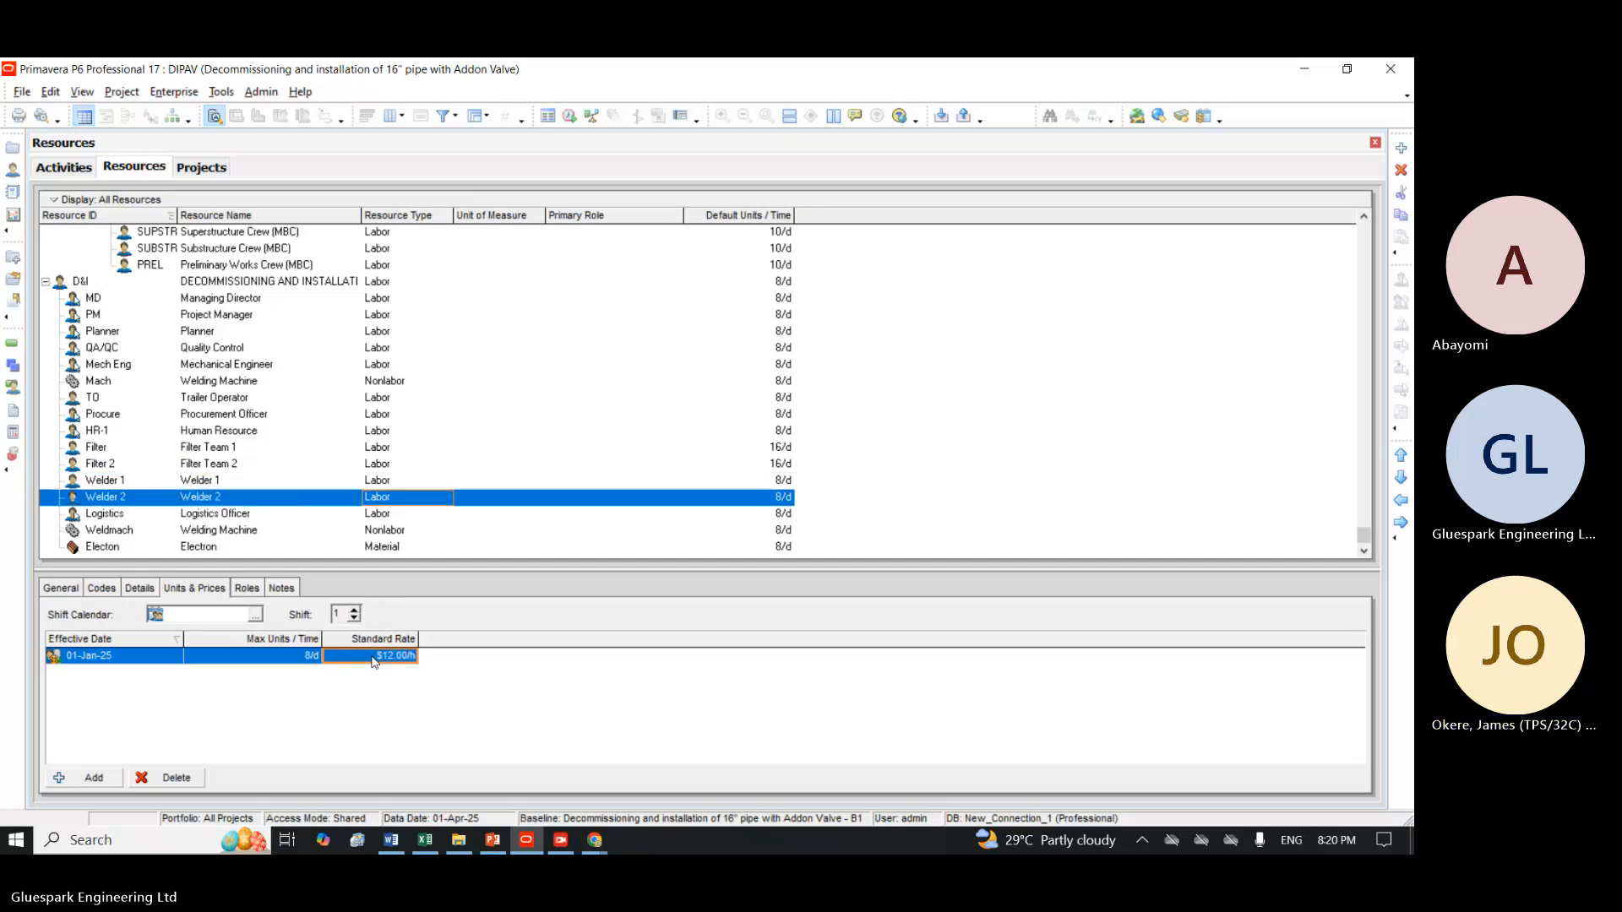
Set the standard rate of the Logistics Officer resource to $15 per hour.
click(383, 515)
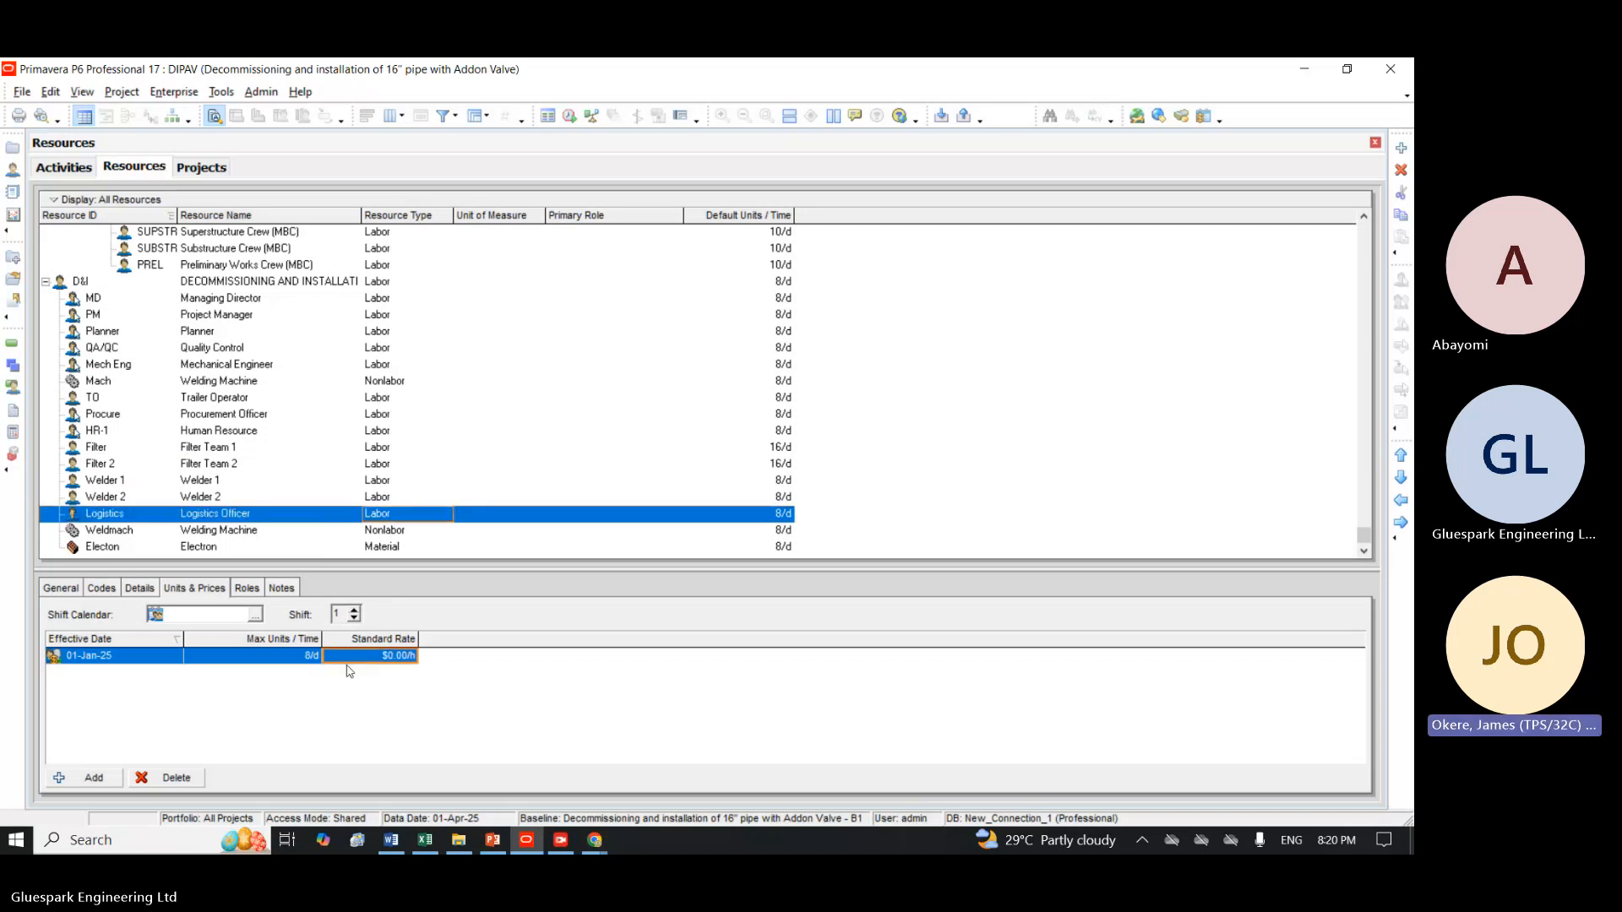
text(15)
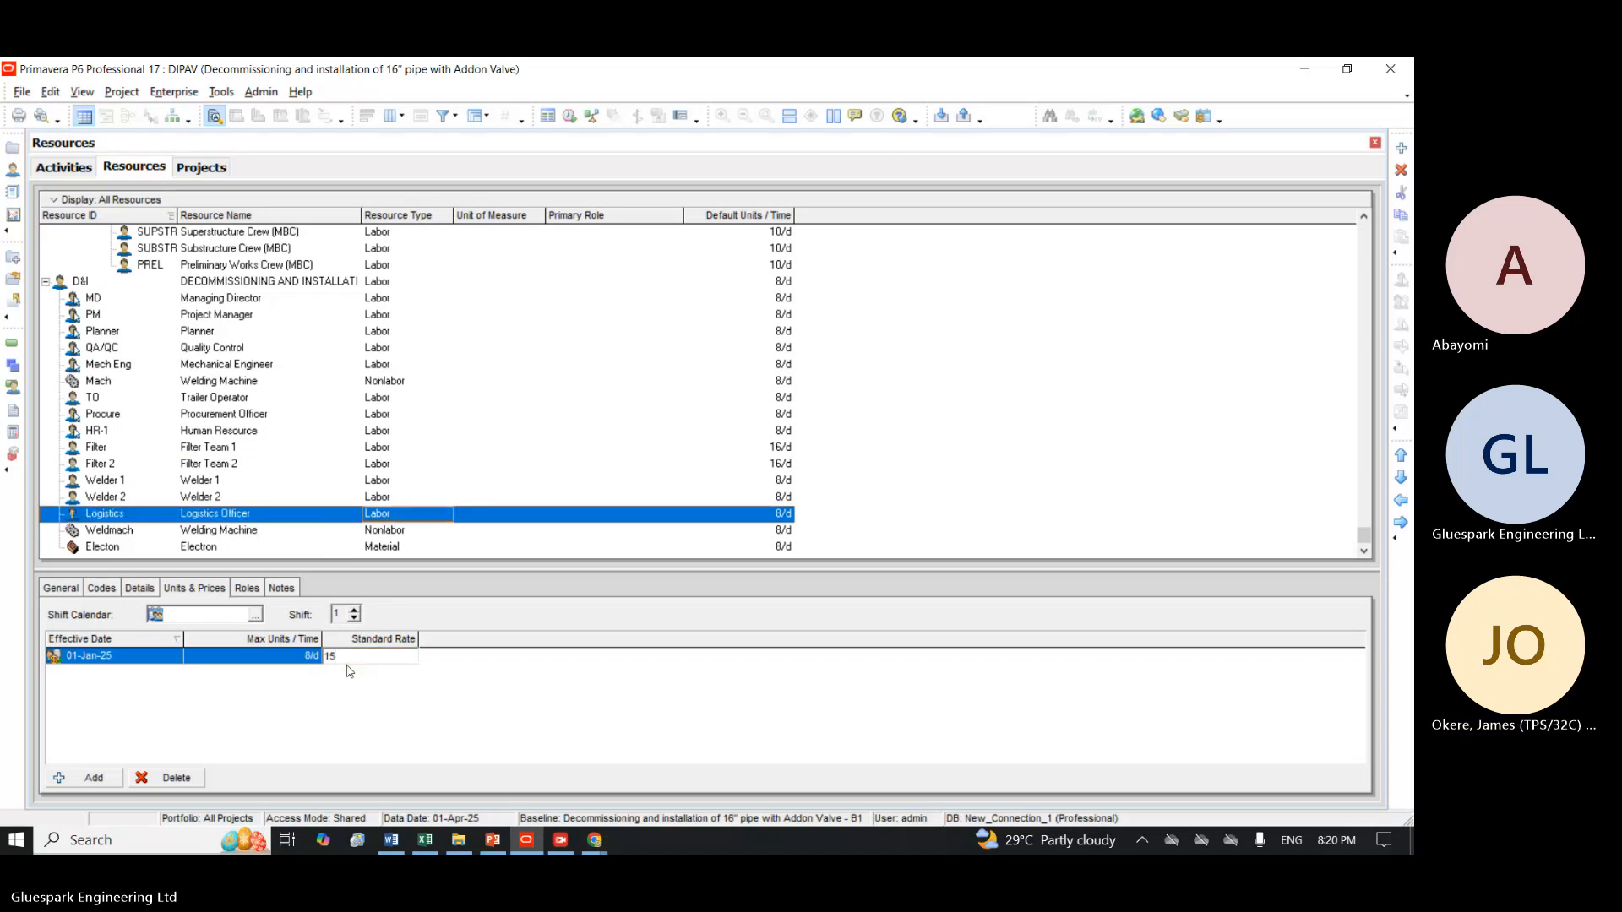
key(Return)
click(384, 532)
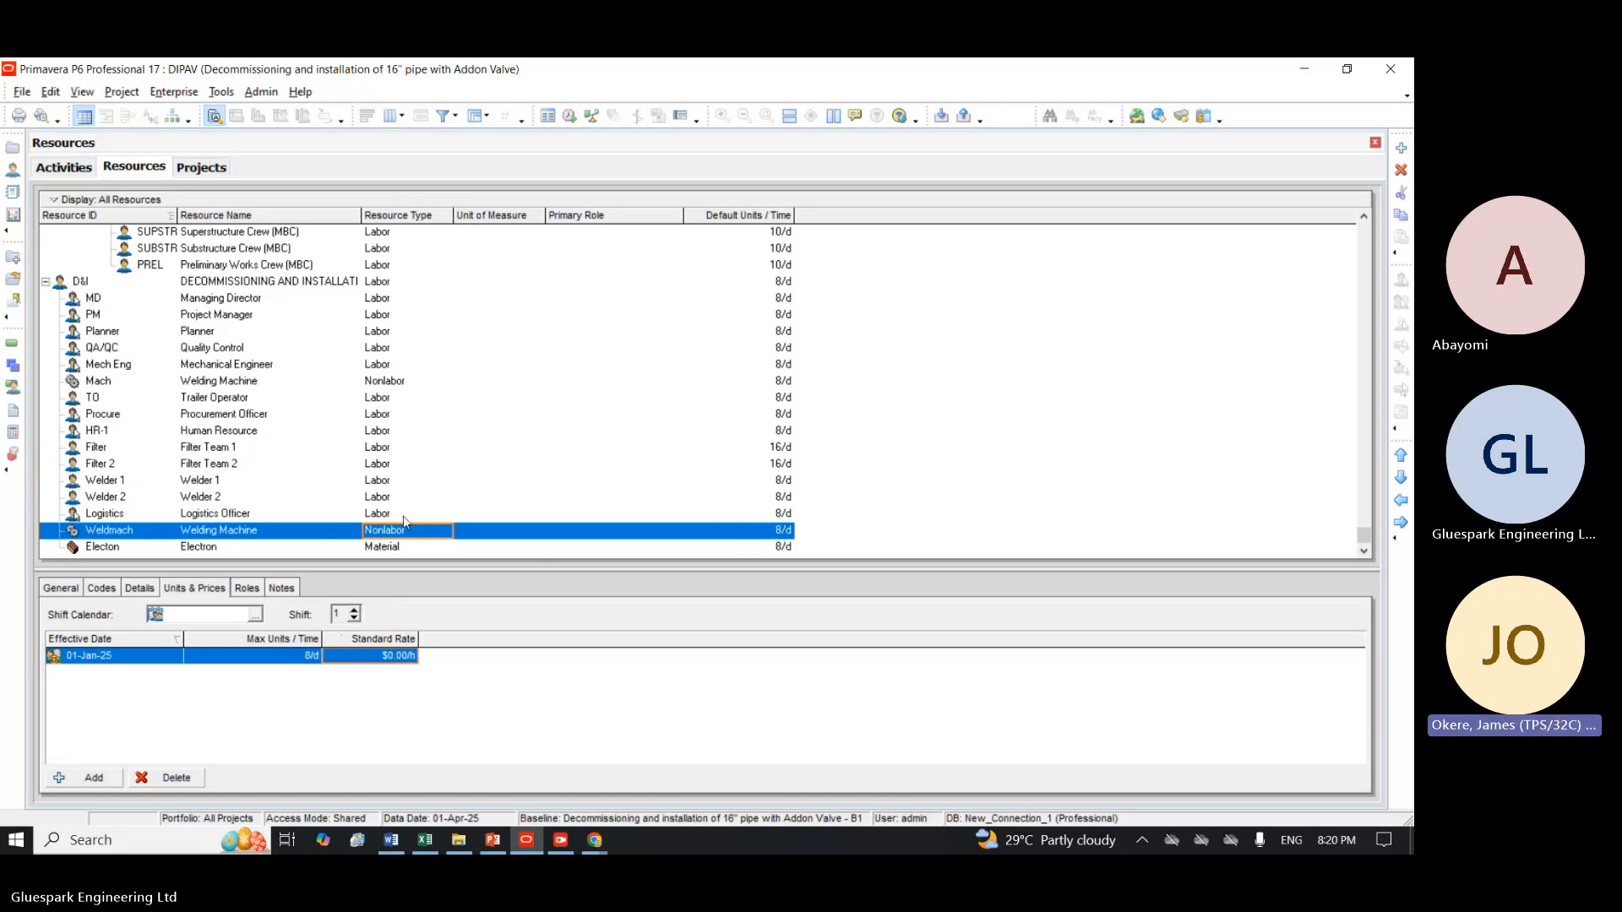
click(488, 533)
double_click(561, 532)
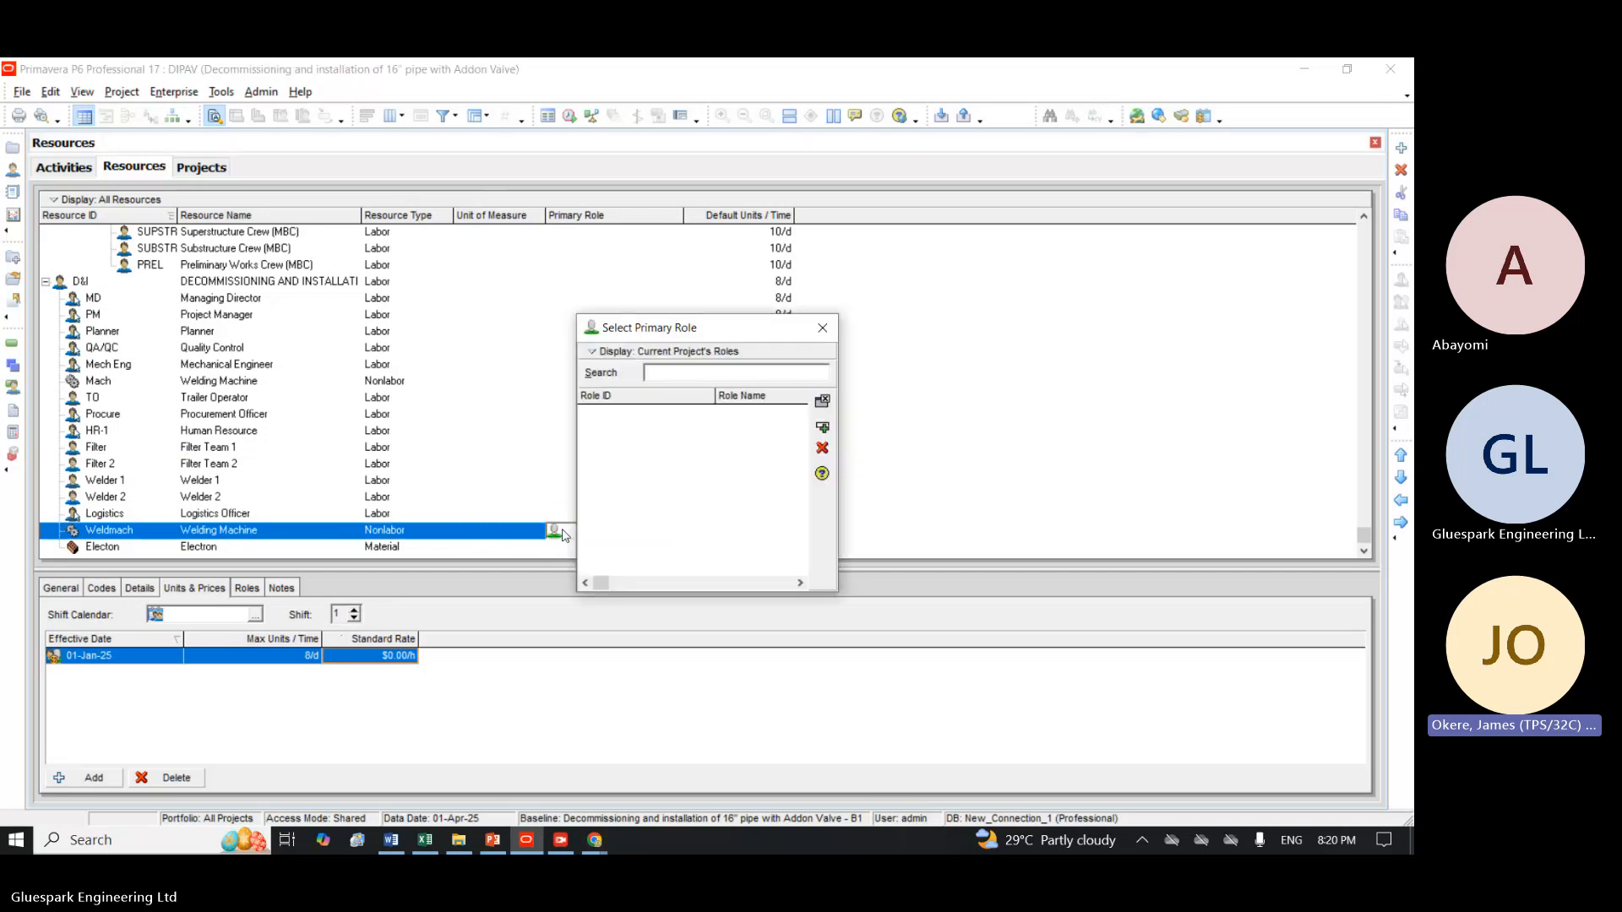
click(822, 328)
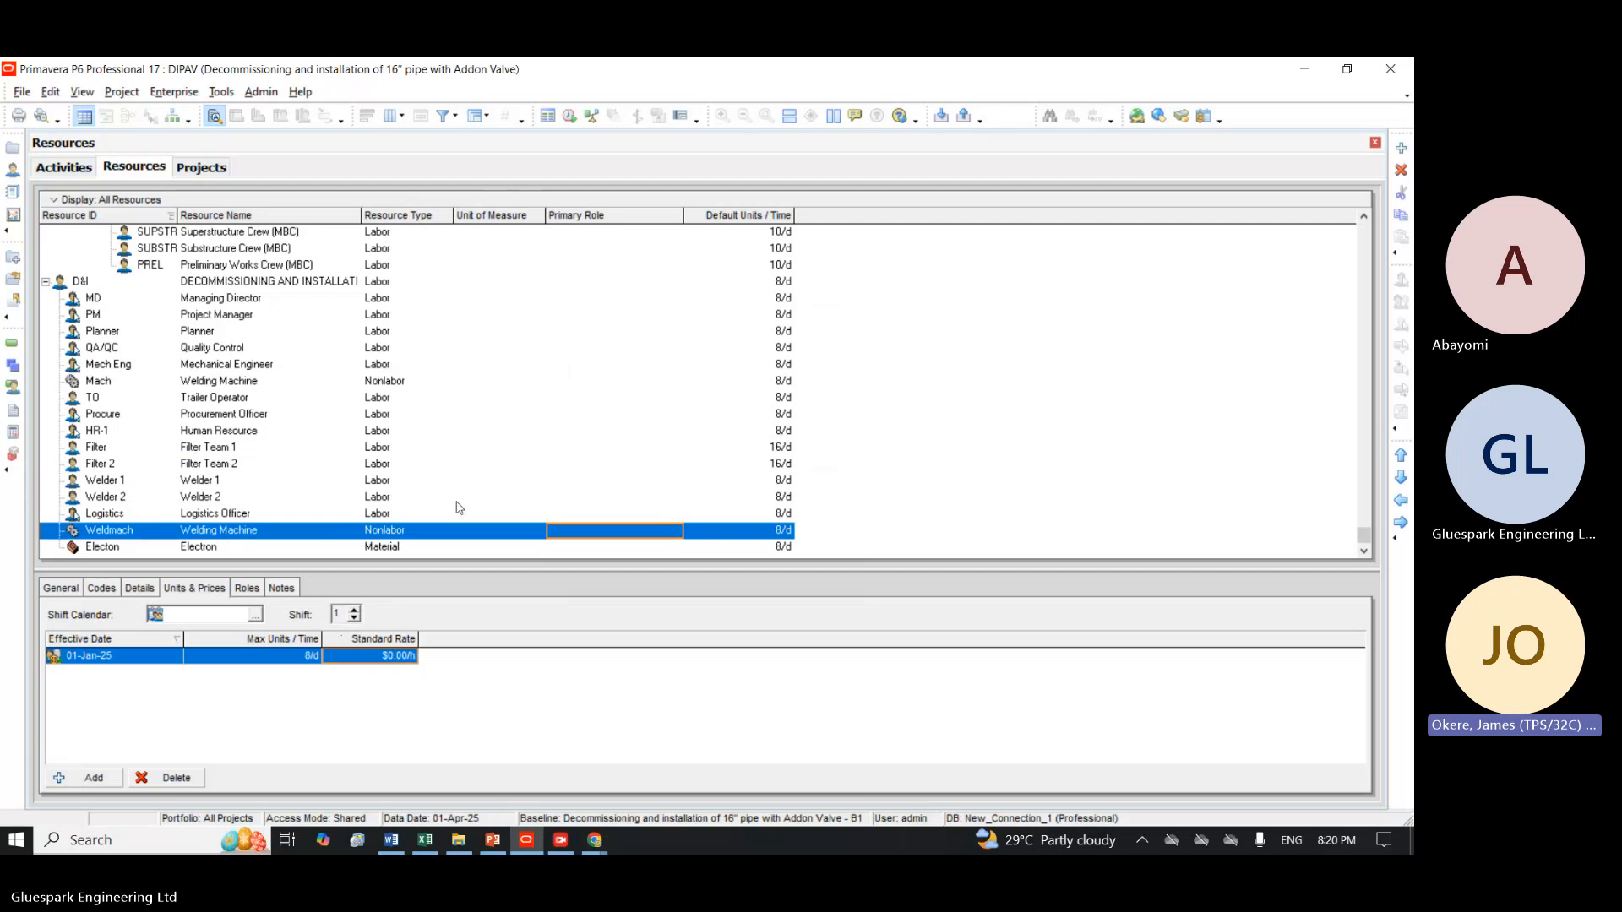
Open the unit of measure selection for the Electron material resource.
click(400, 548)
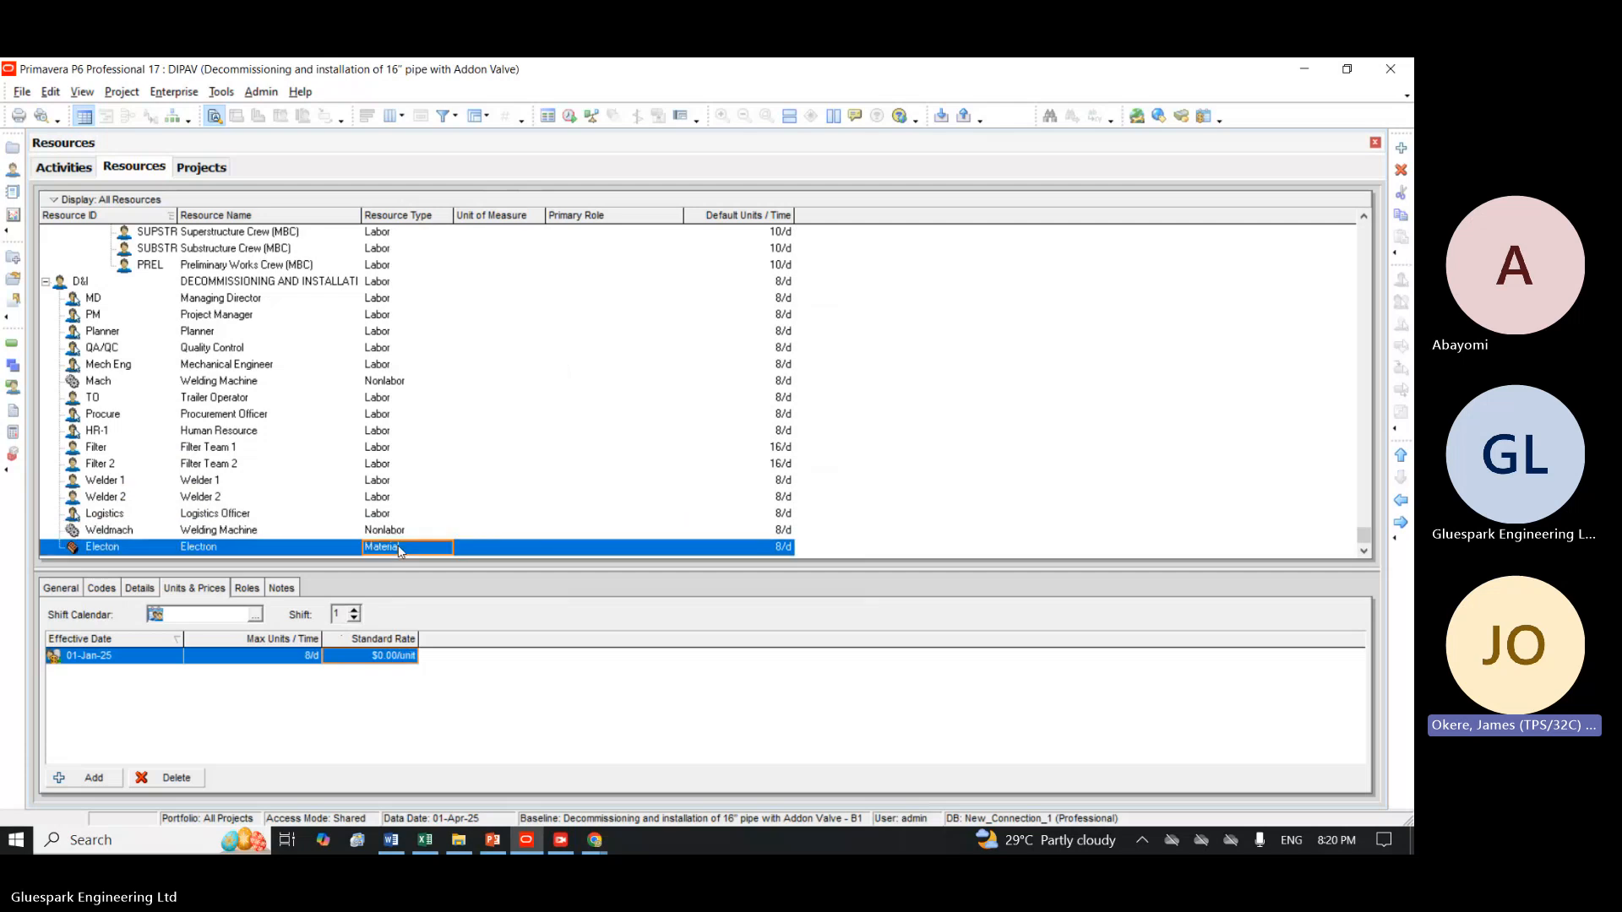
click(498, 545)
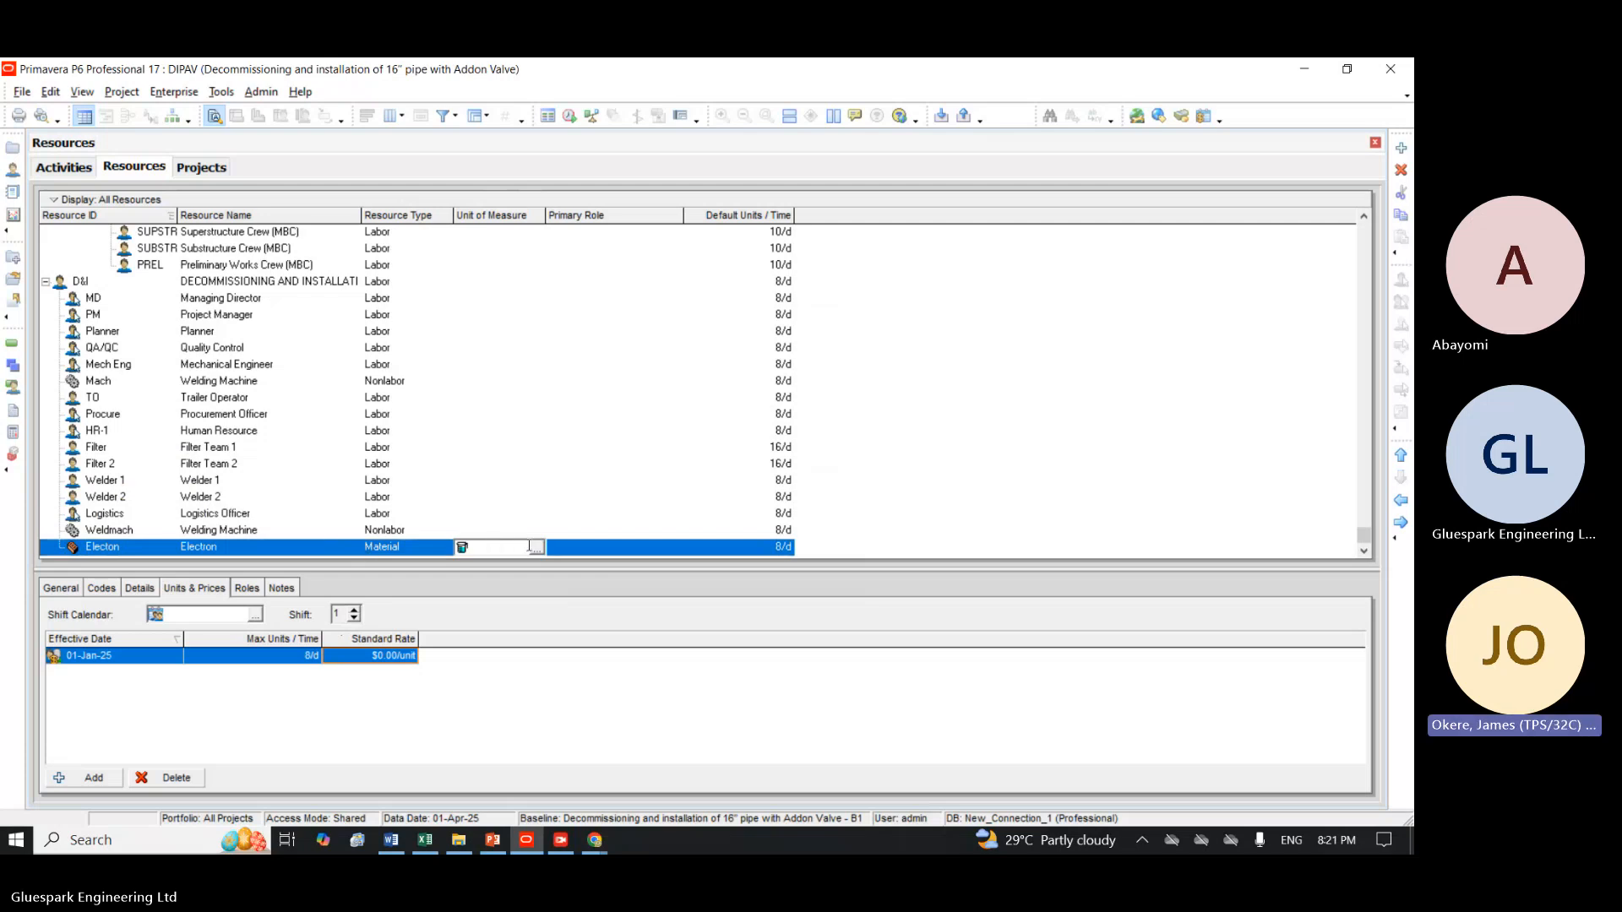
click(535, 550)
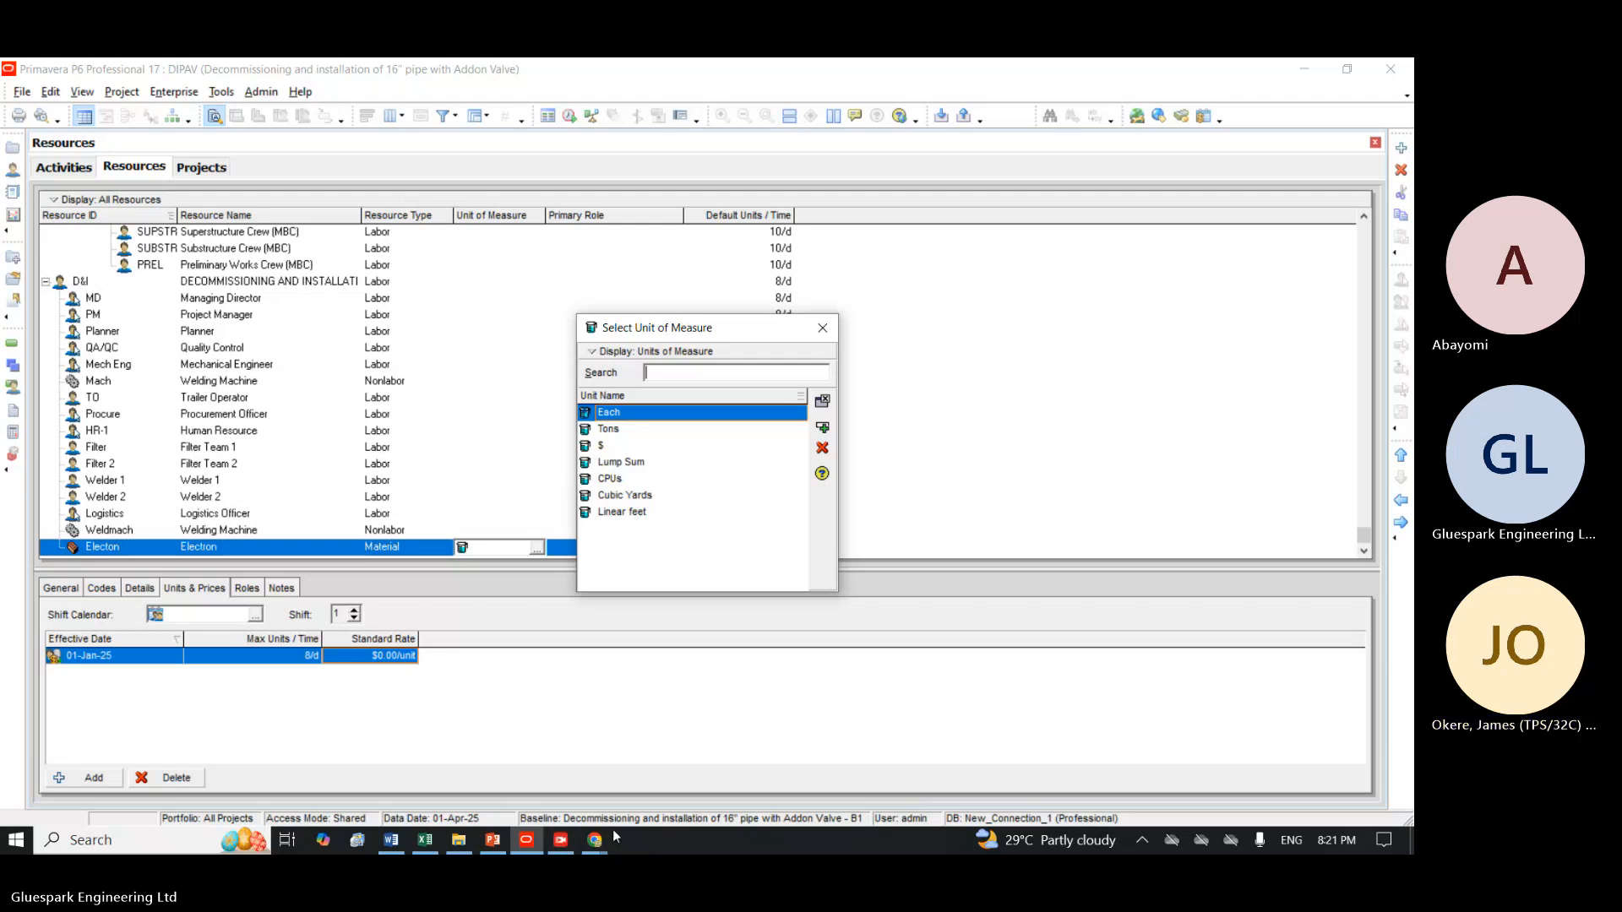
Switch to the Teams meeting in Chrome, restart the screen sharing and return to Primavera P6.
click(594, 840)
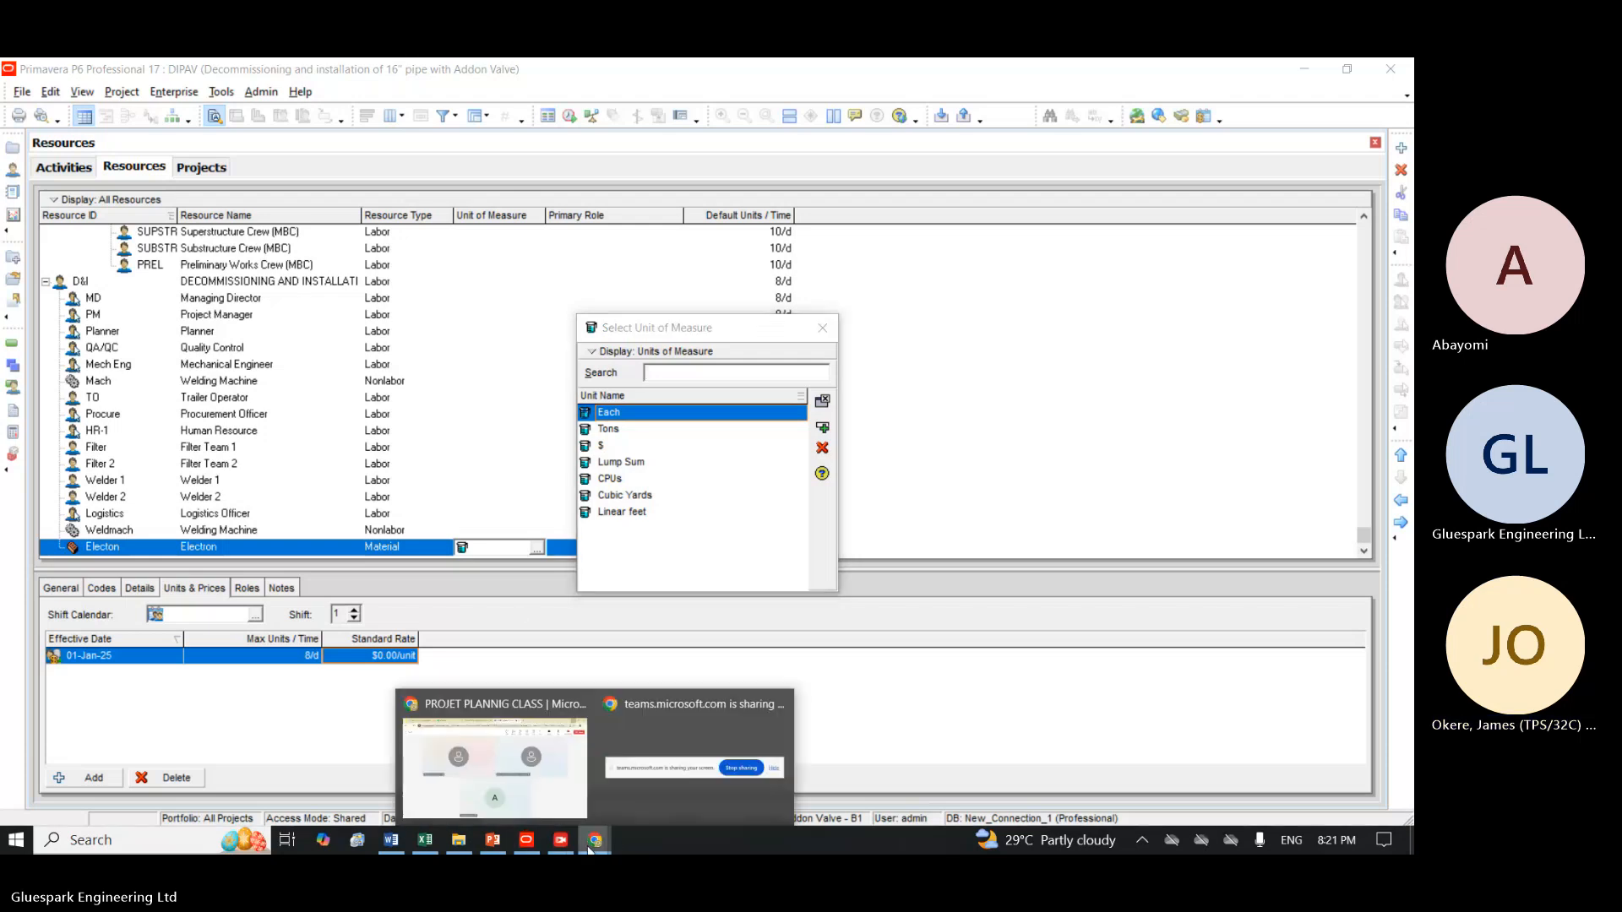
click(495, 761)
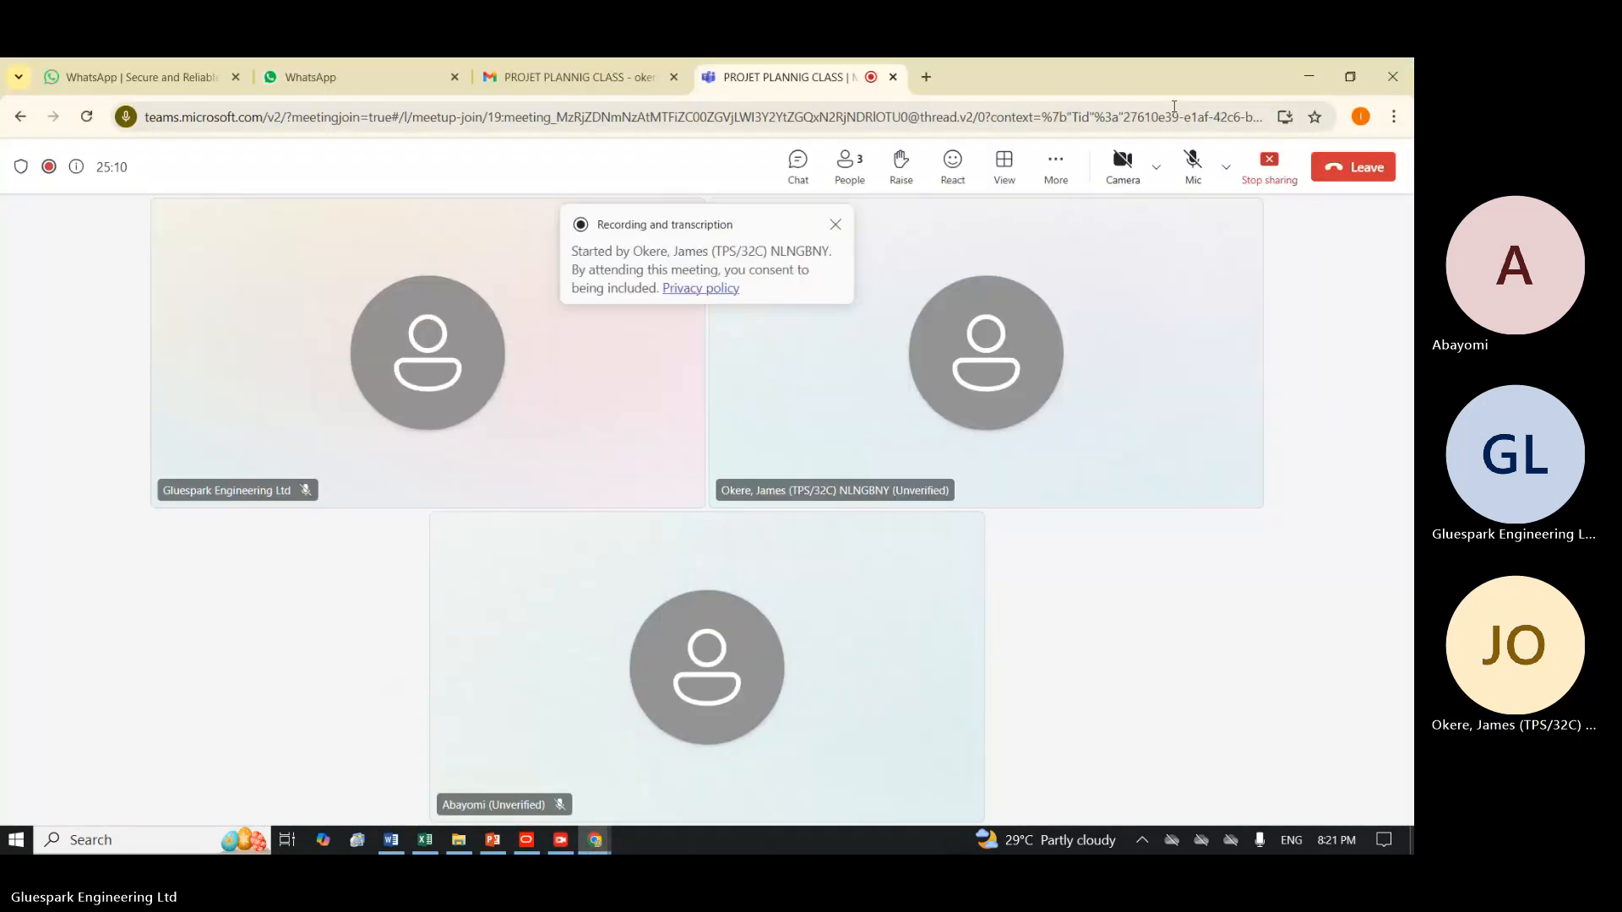
click(1265, 169)
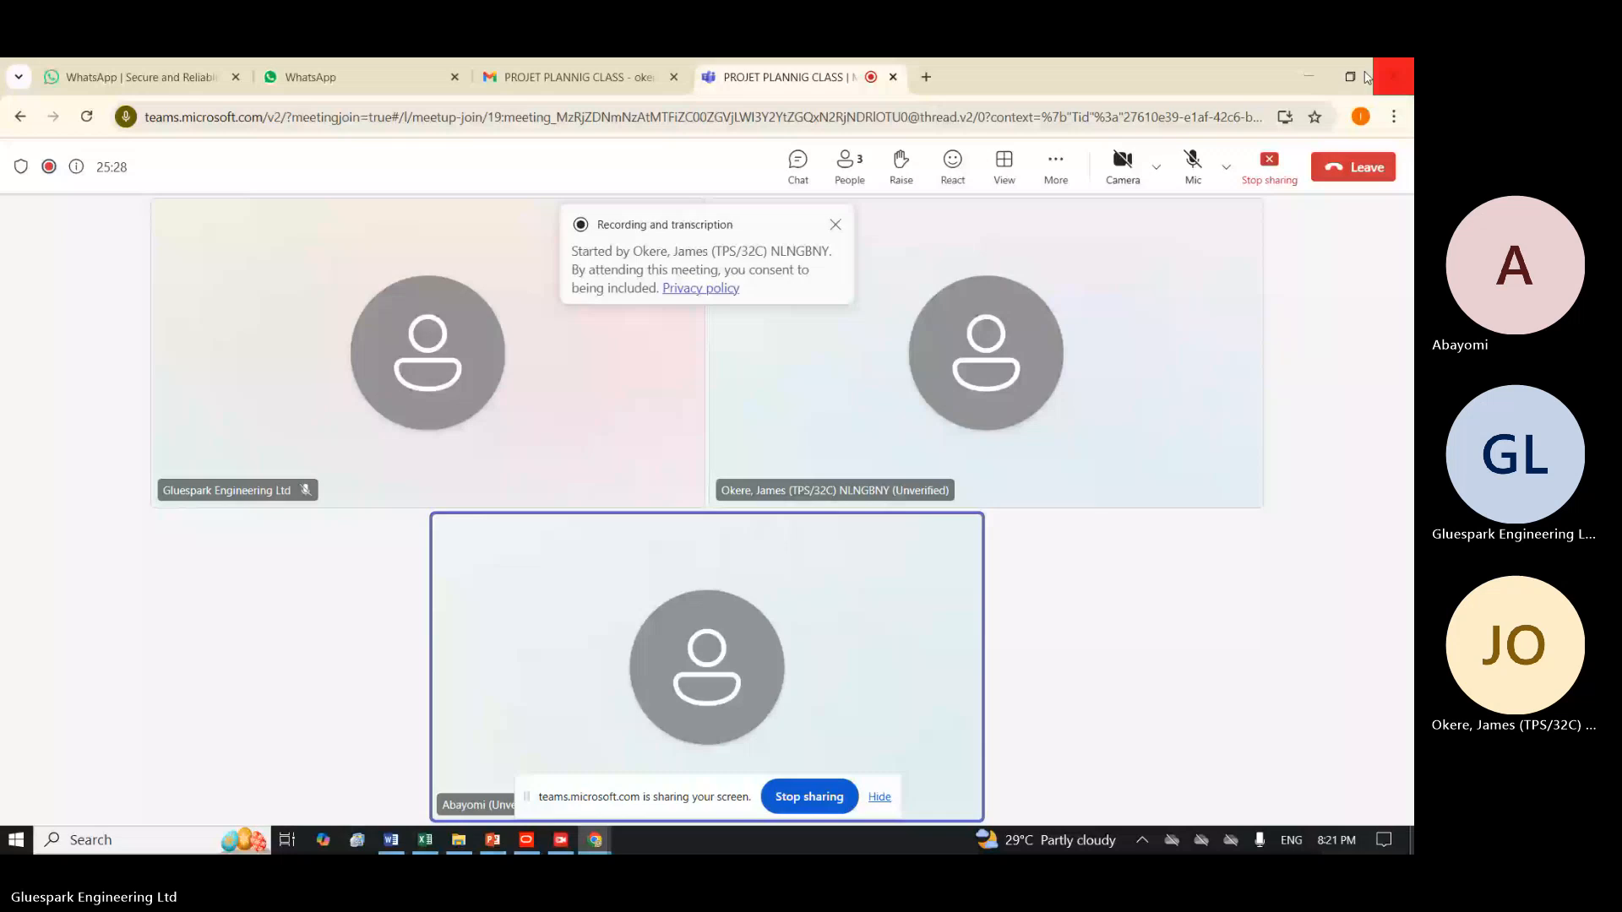
click(1308, 77)
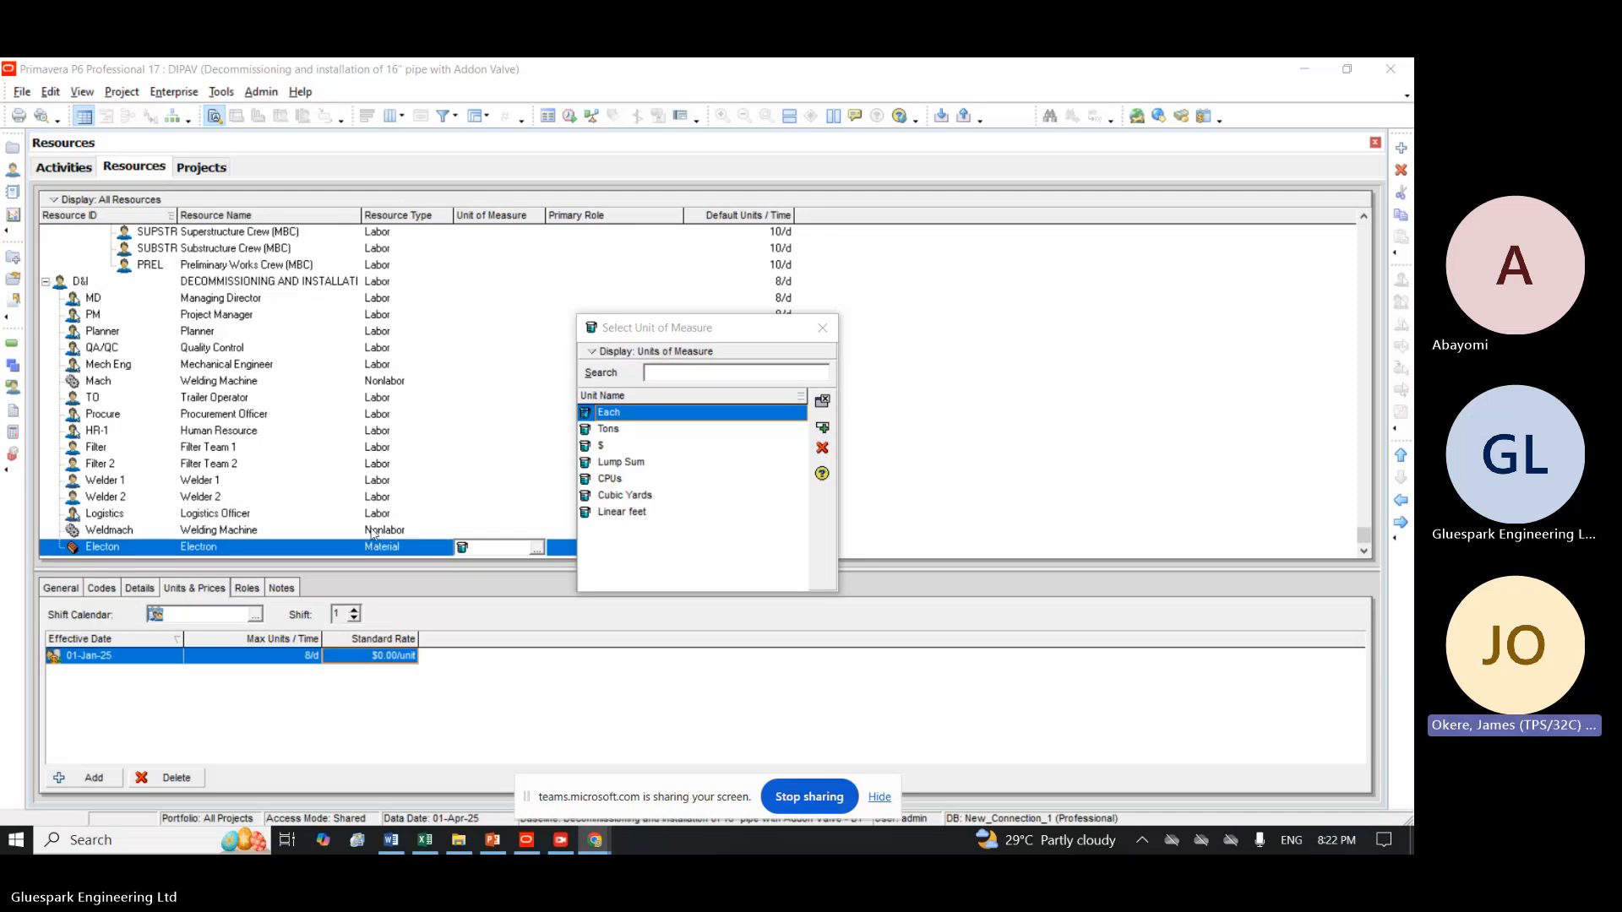
Assign Lump Sum as the unit of measure of the Electron material resource.
click(610, 470)
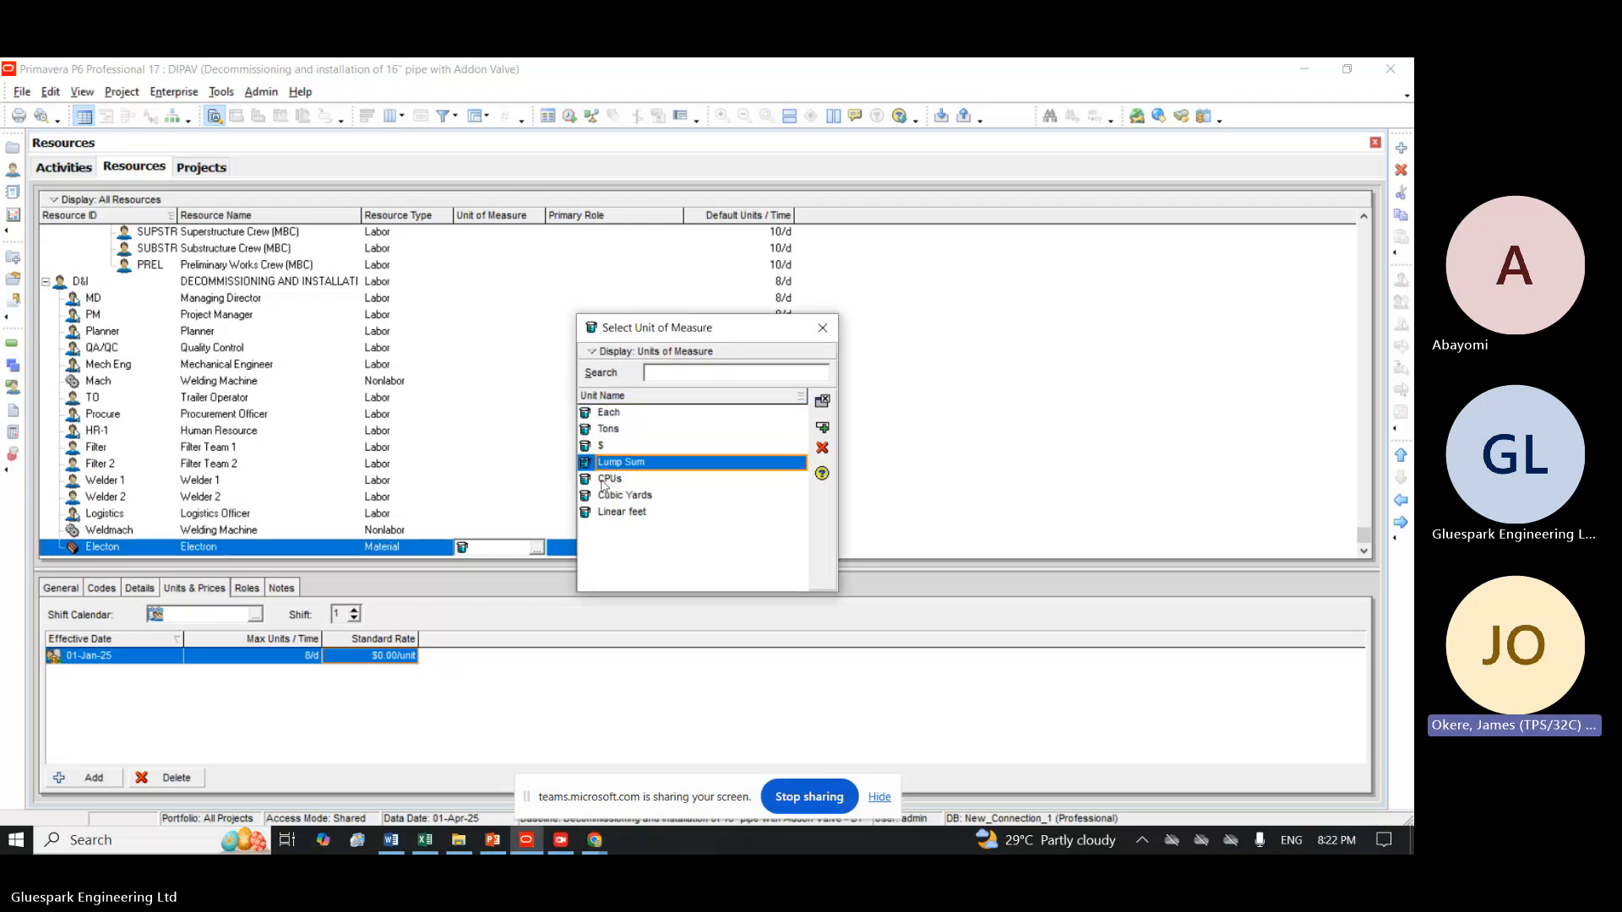
click(602, 481)
click(610, 498)
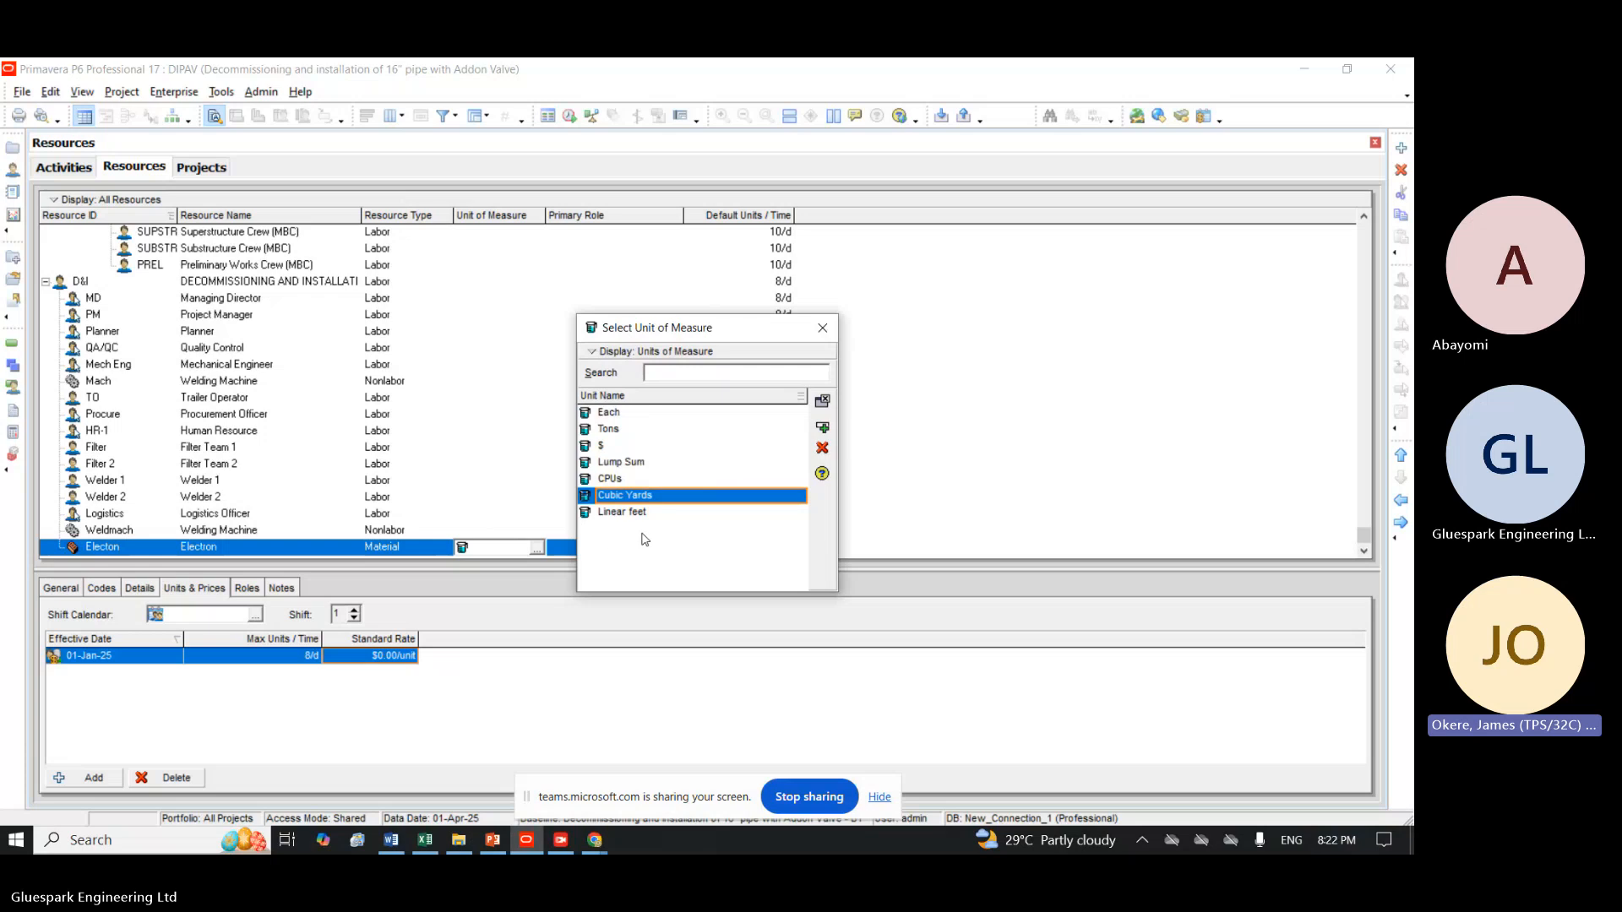
click(633, 464)
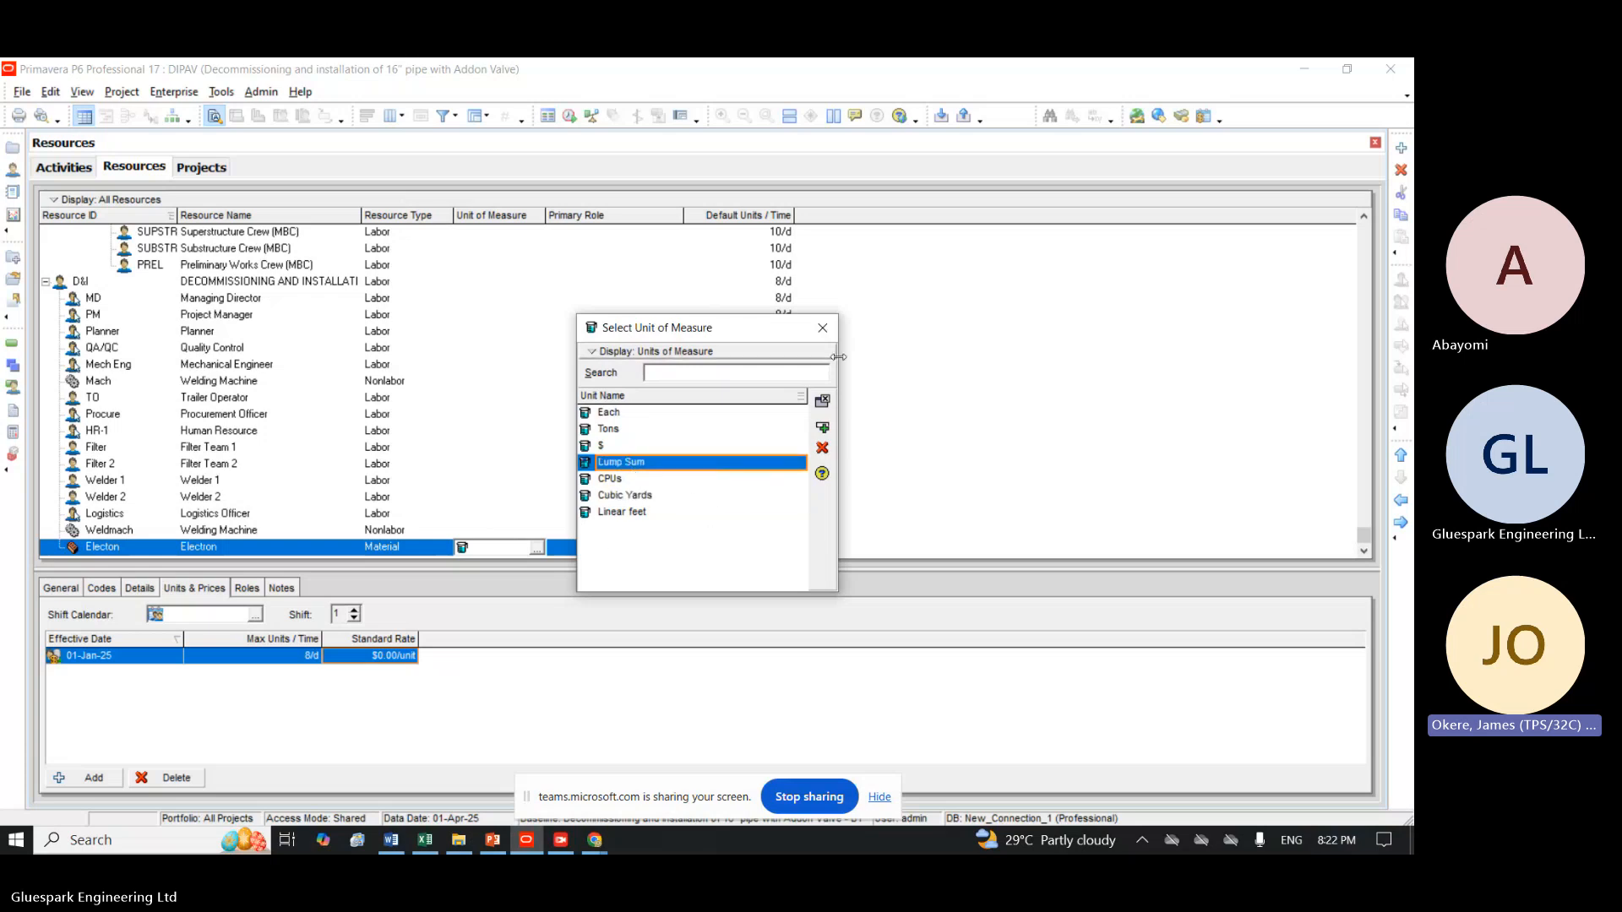
click(824, 430)
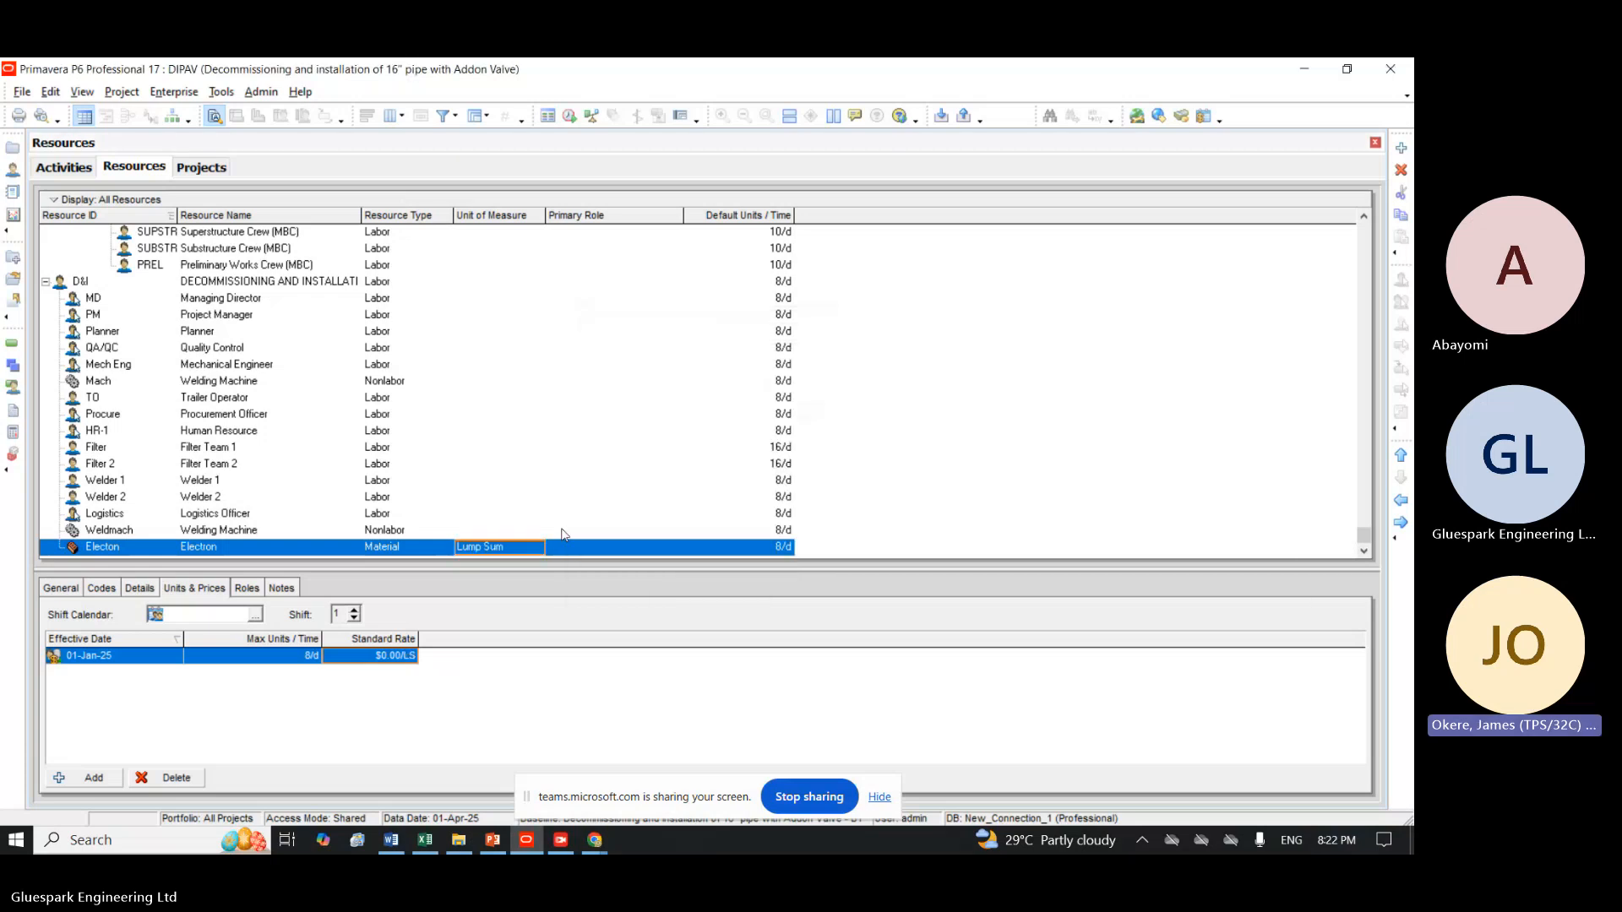
Switch the unit of measure of the Electron material to Tons, and return it to Lump Sum.
click(399, 658)
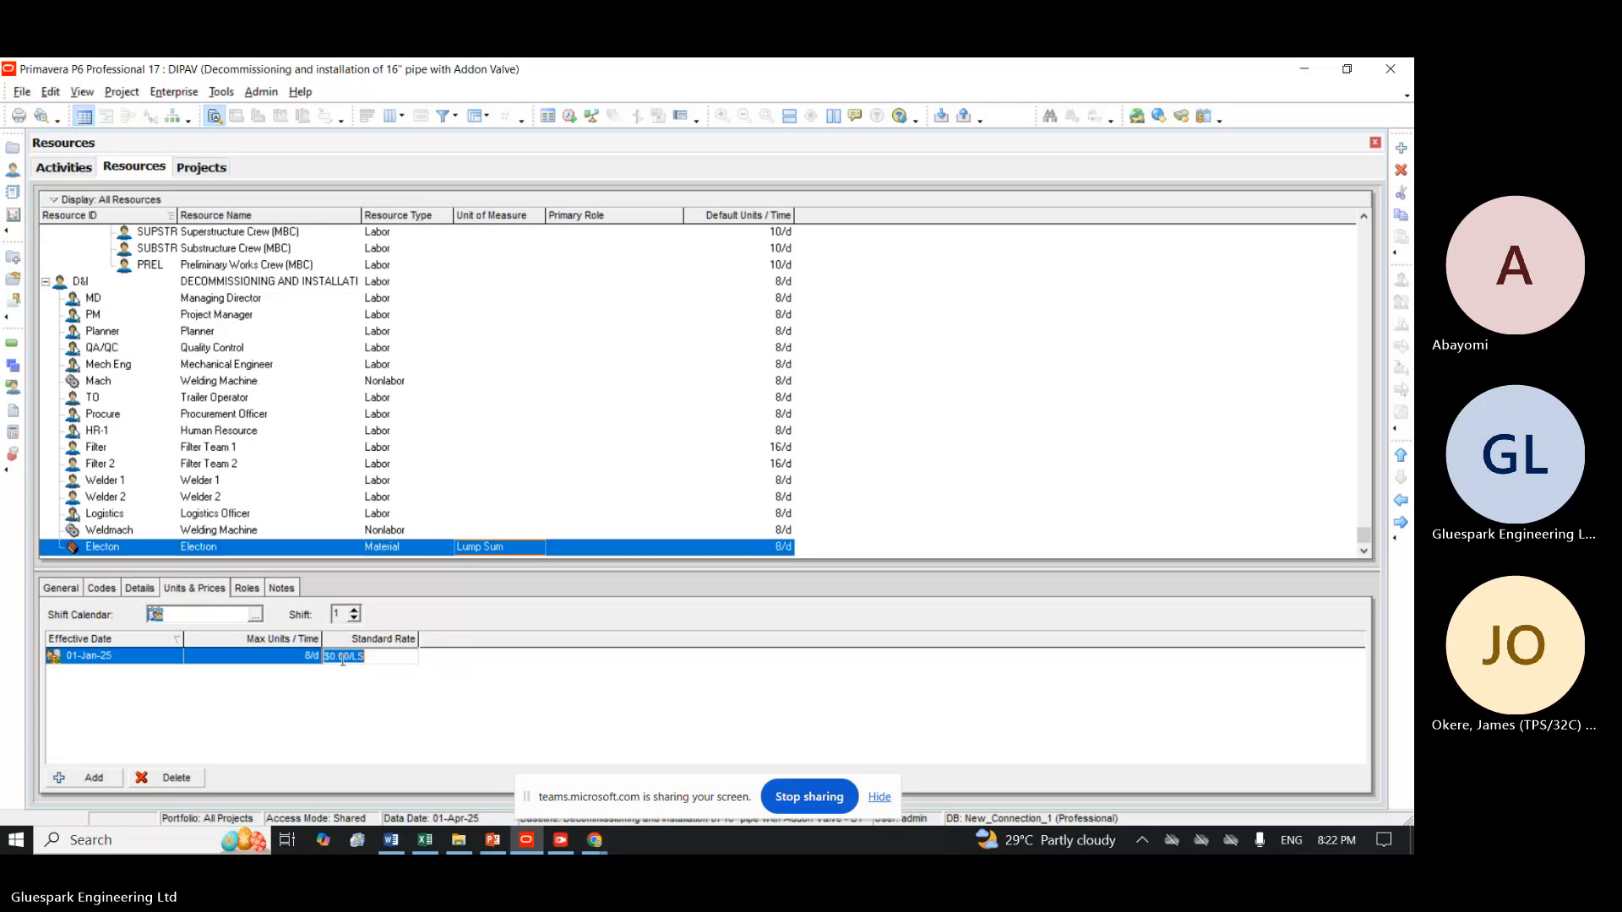
click(482, 549)
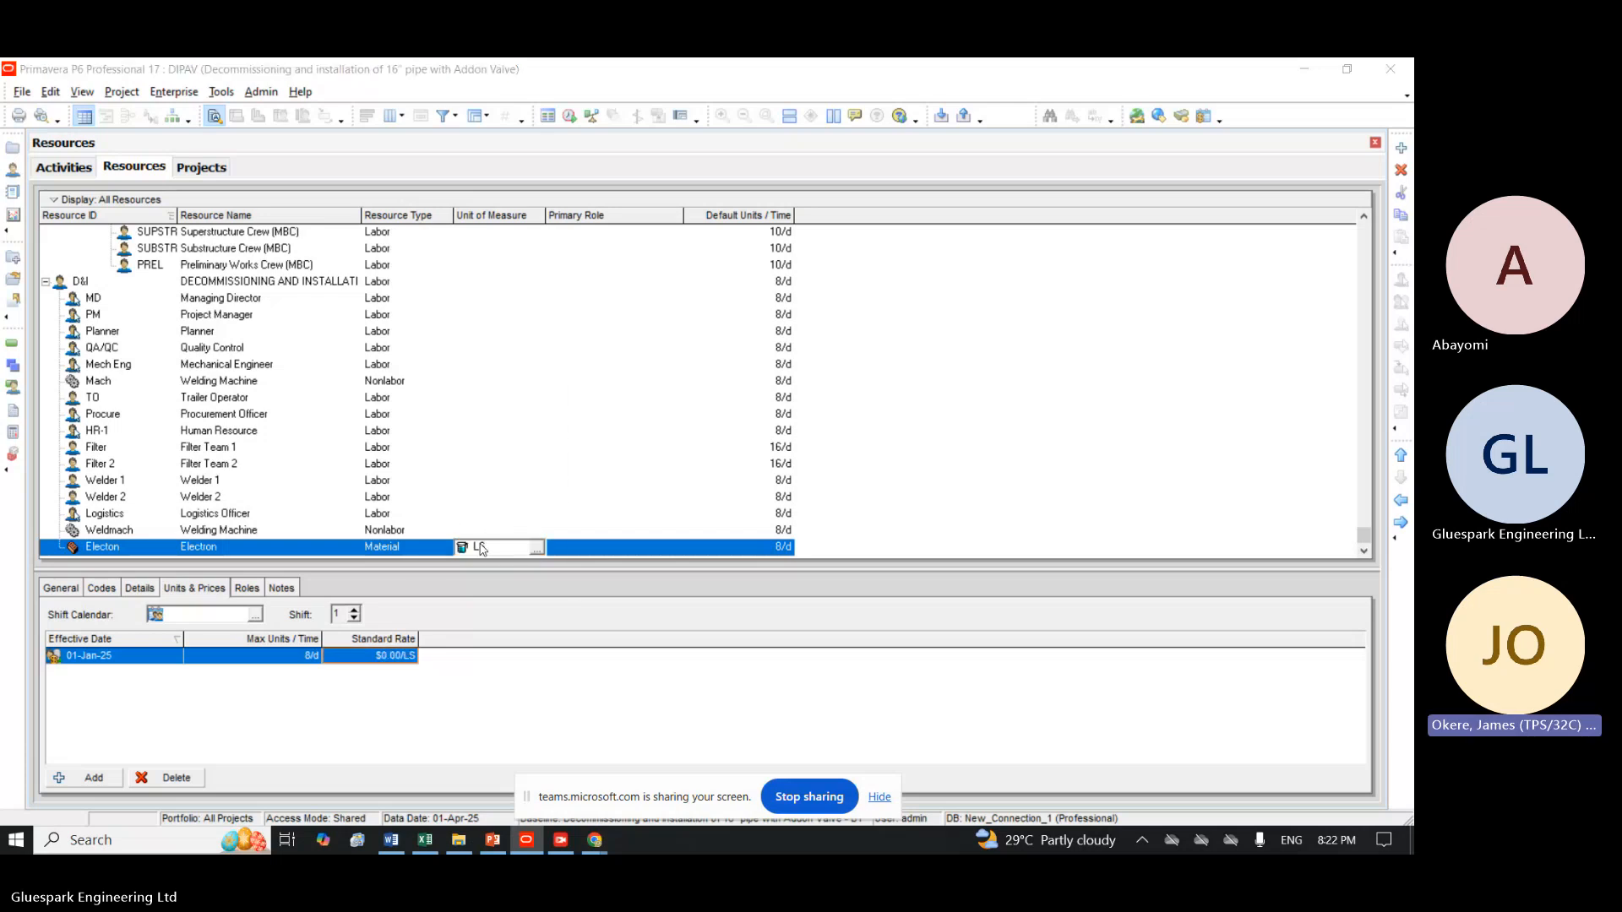
click(535, 548)
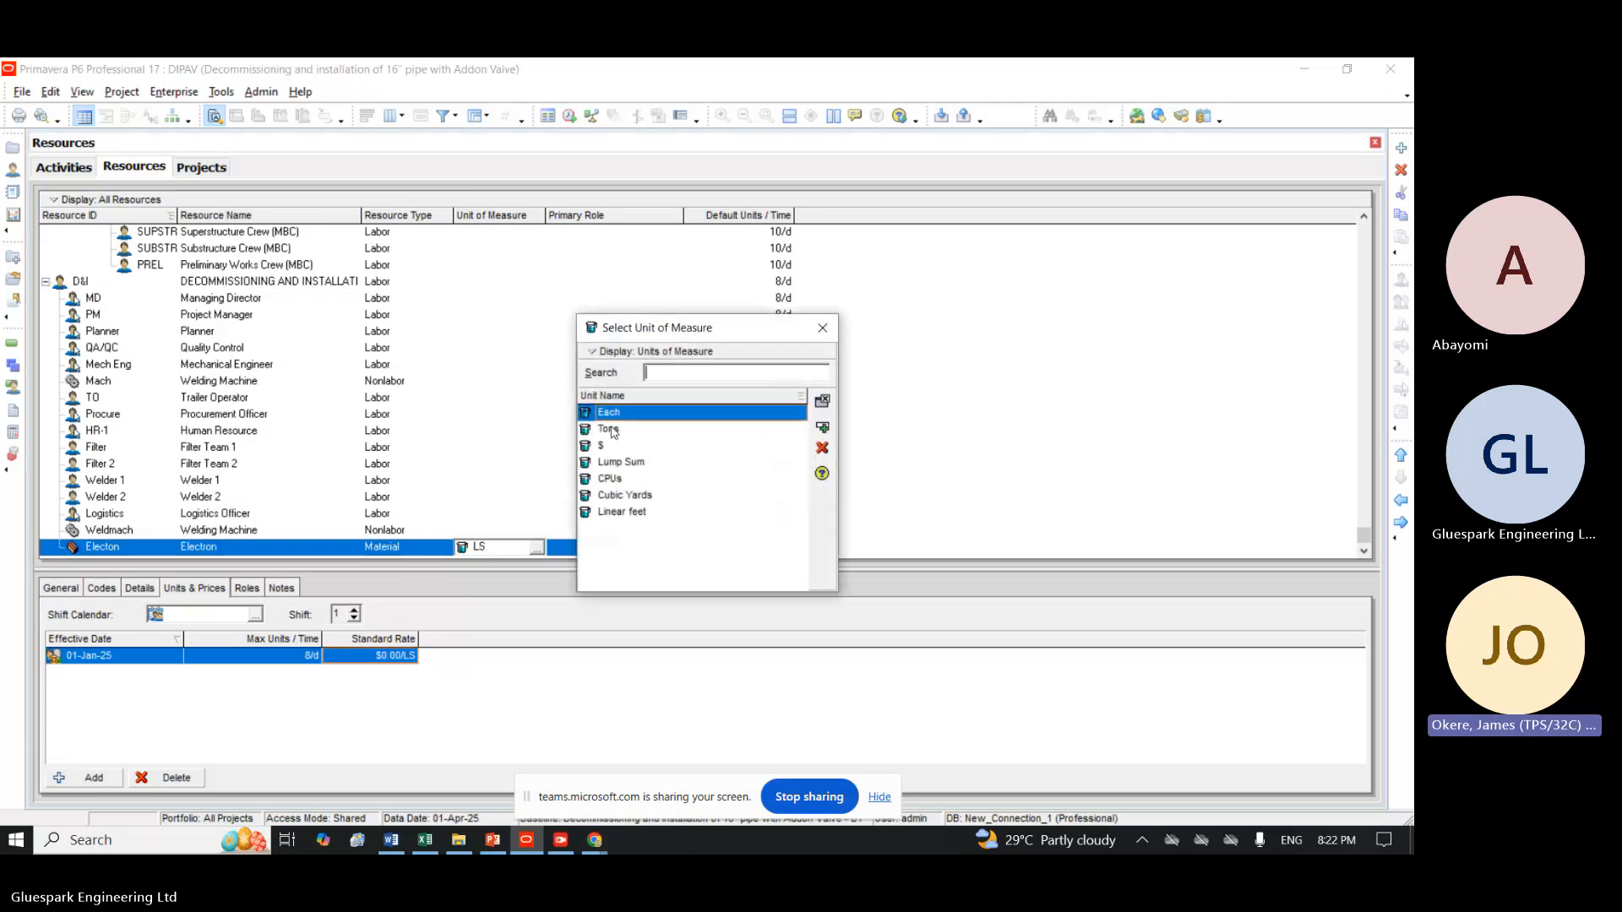
click(609, 430)
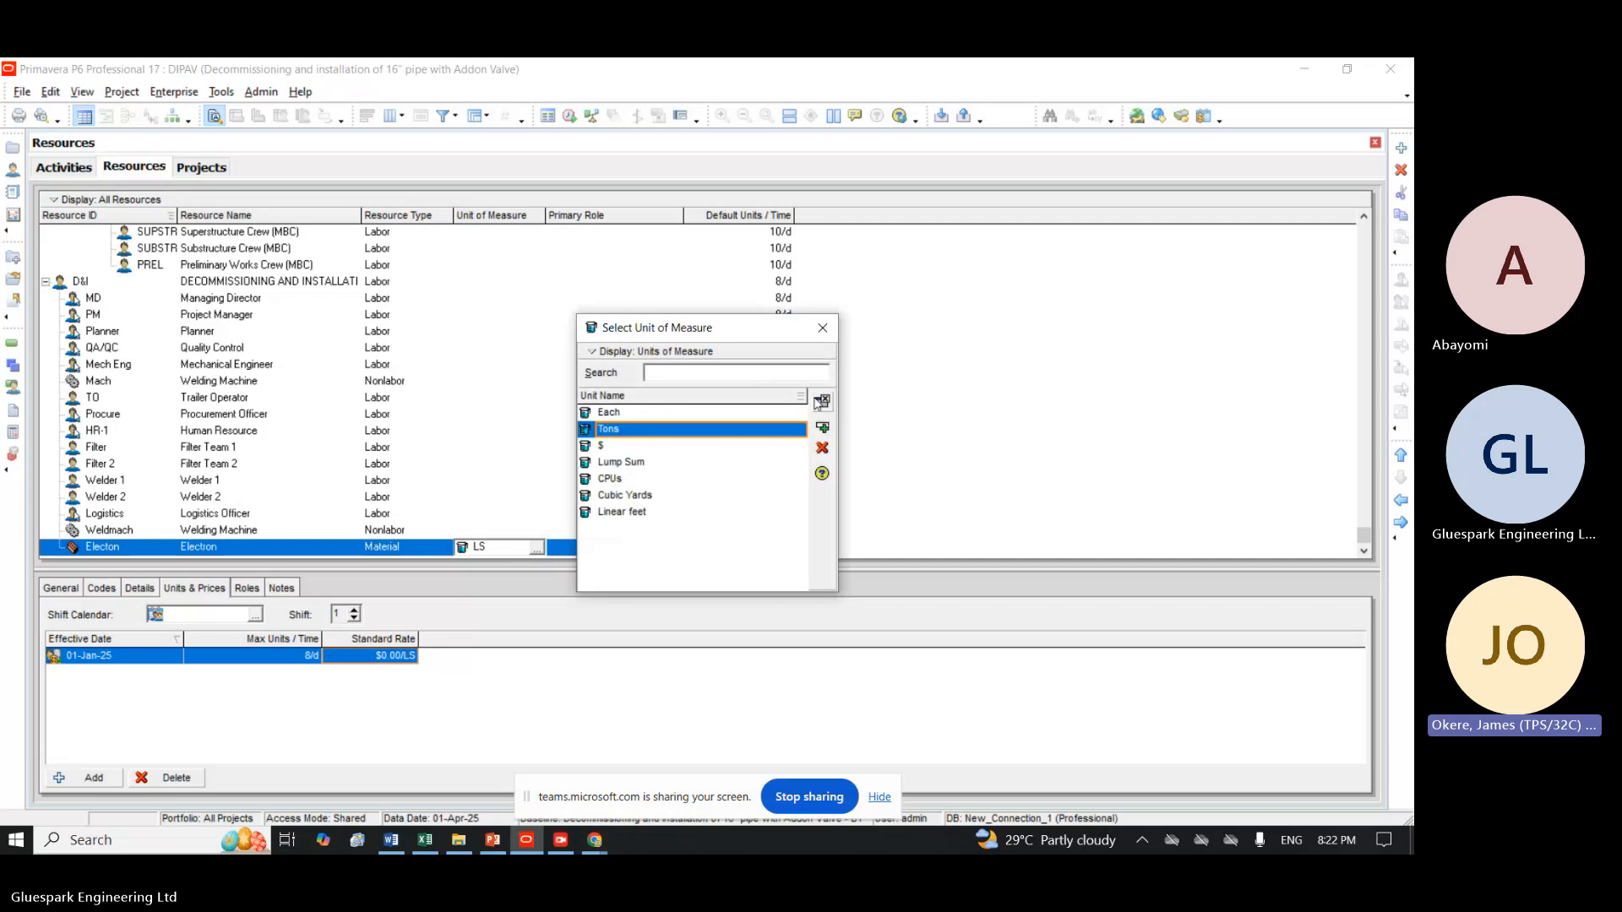
click(822, 428)
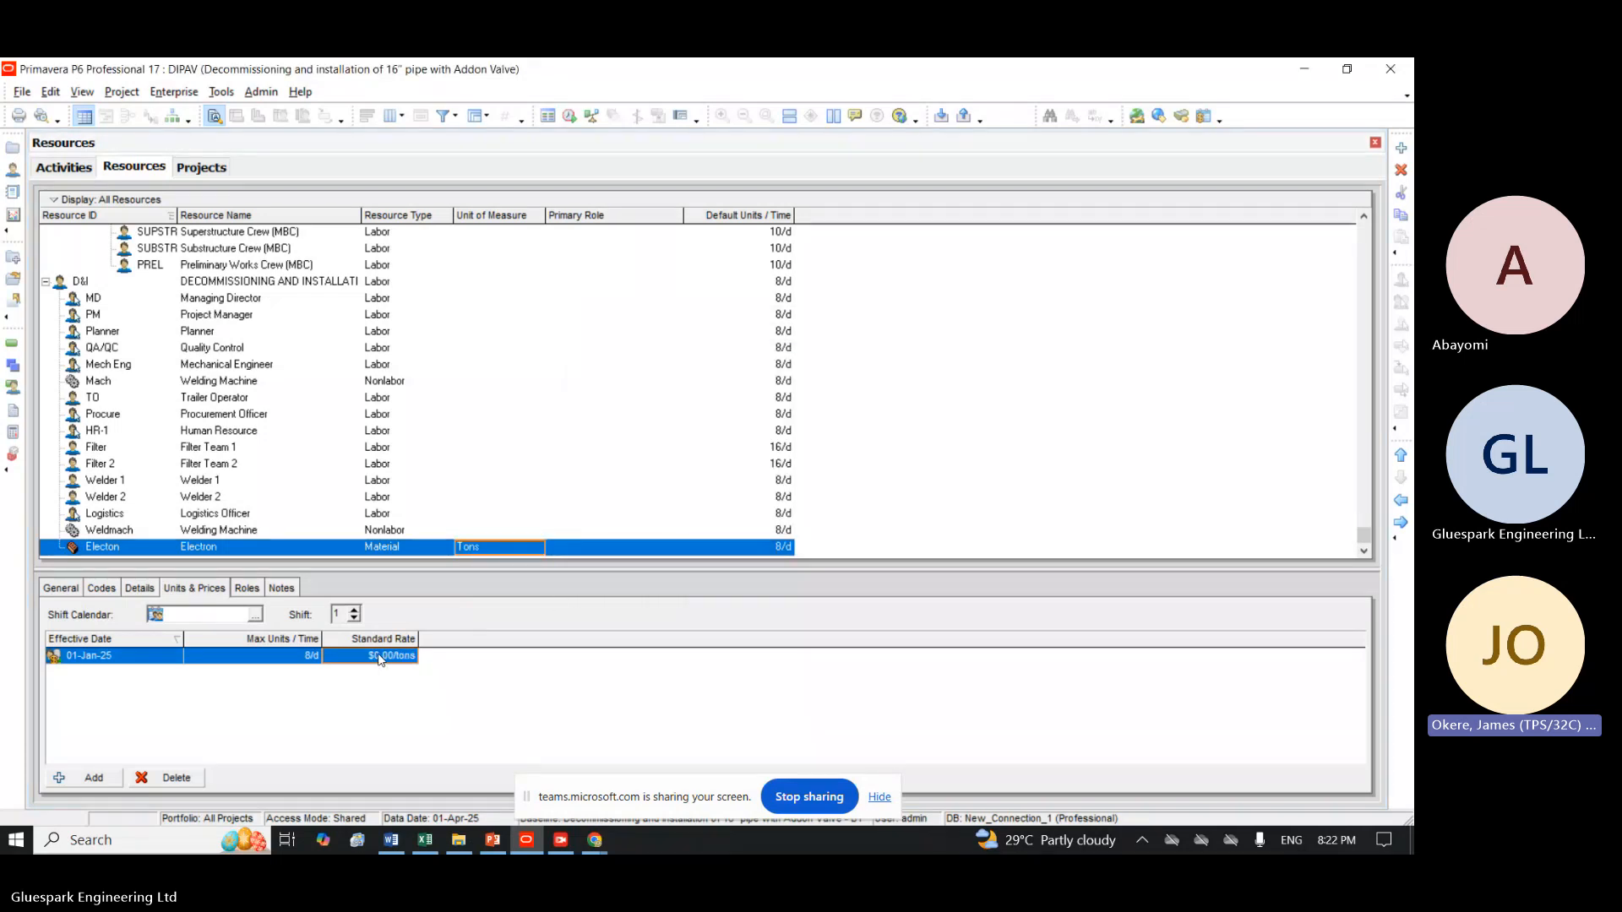
click(524, 548)
click(536, 548)
click(642, 470)
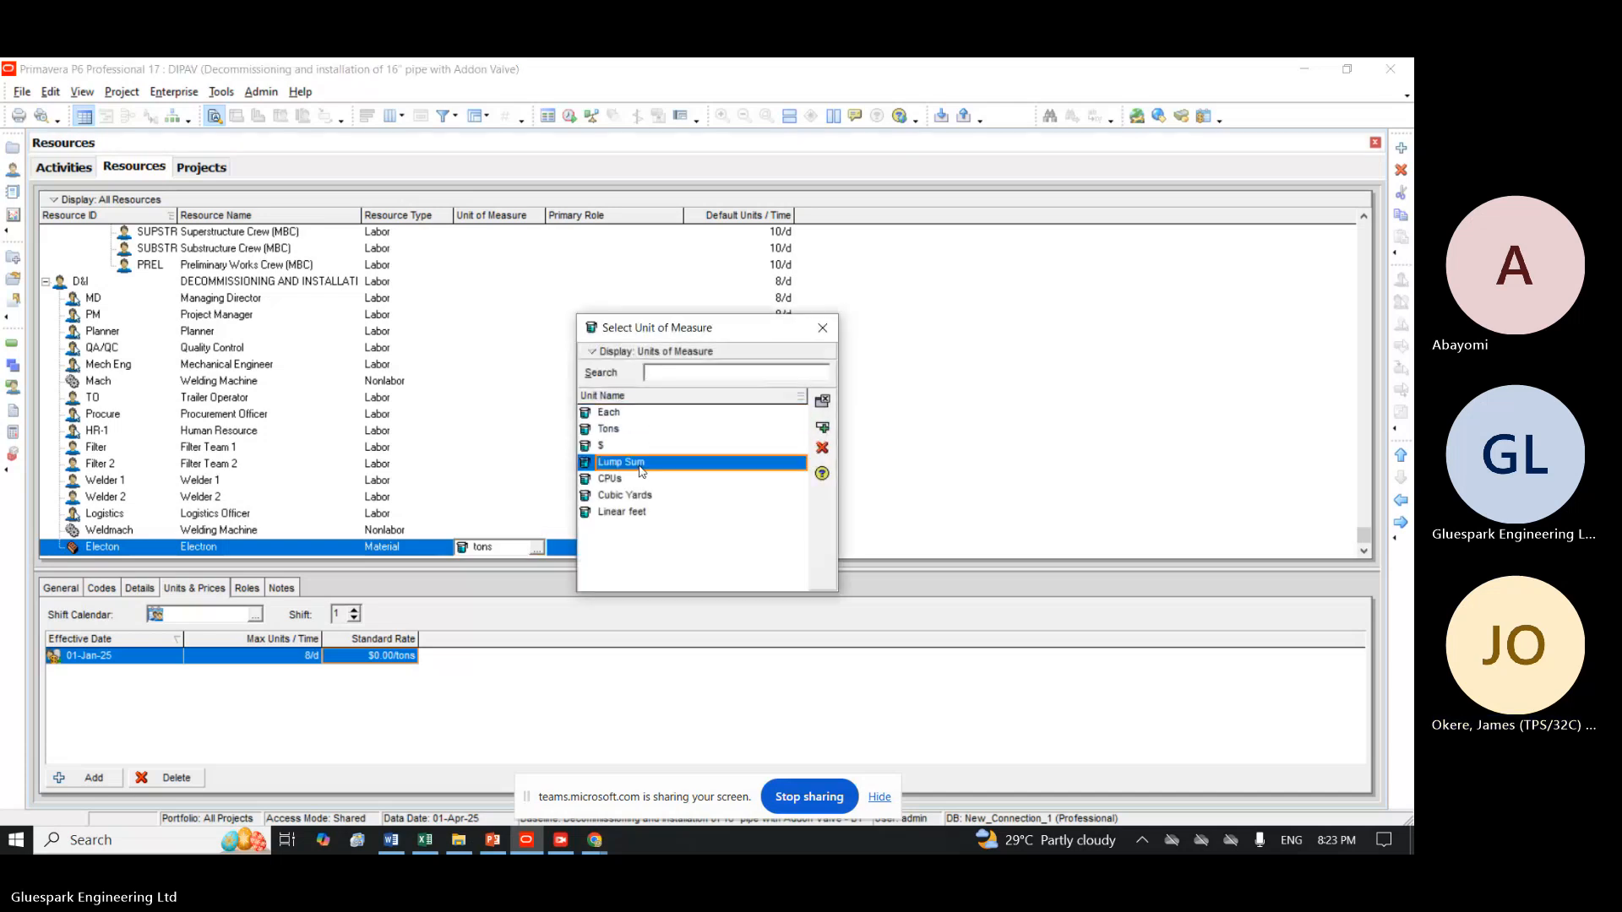
double_click(642, 470)
Set the standard rate of the Electron material to $1 per lump sum and open the resource's details.
click(379, 657)
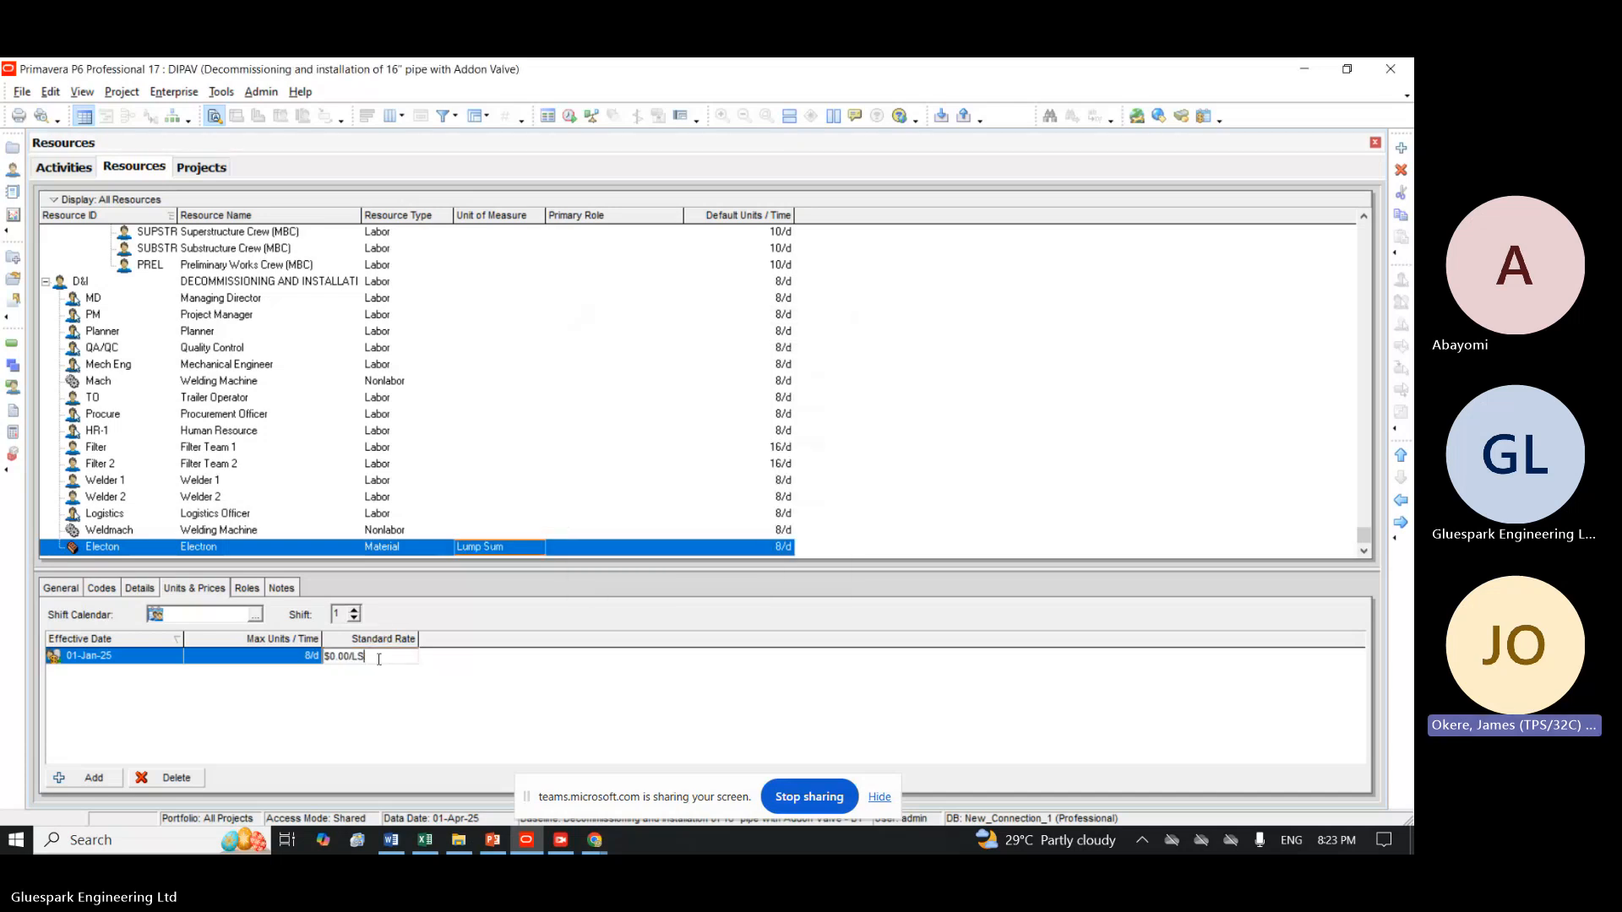
click(350, 658)
key(BackSpace)
key(BackSpace)
key(BackSpace)
key(BackSpace)
key(BackSpace)
key(Delete)
key(Delete)
key(Delete)
text(10)
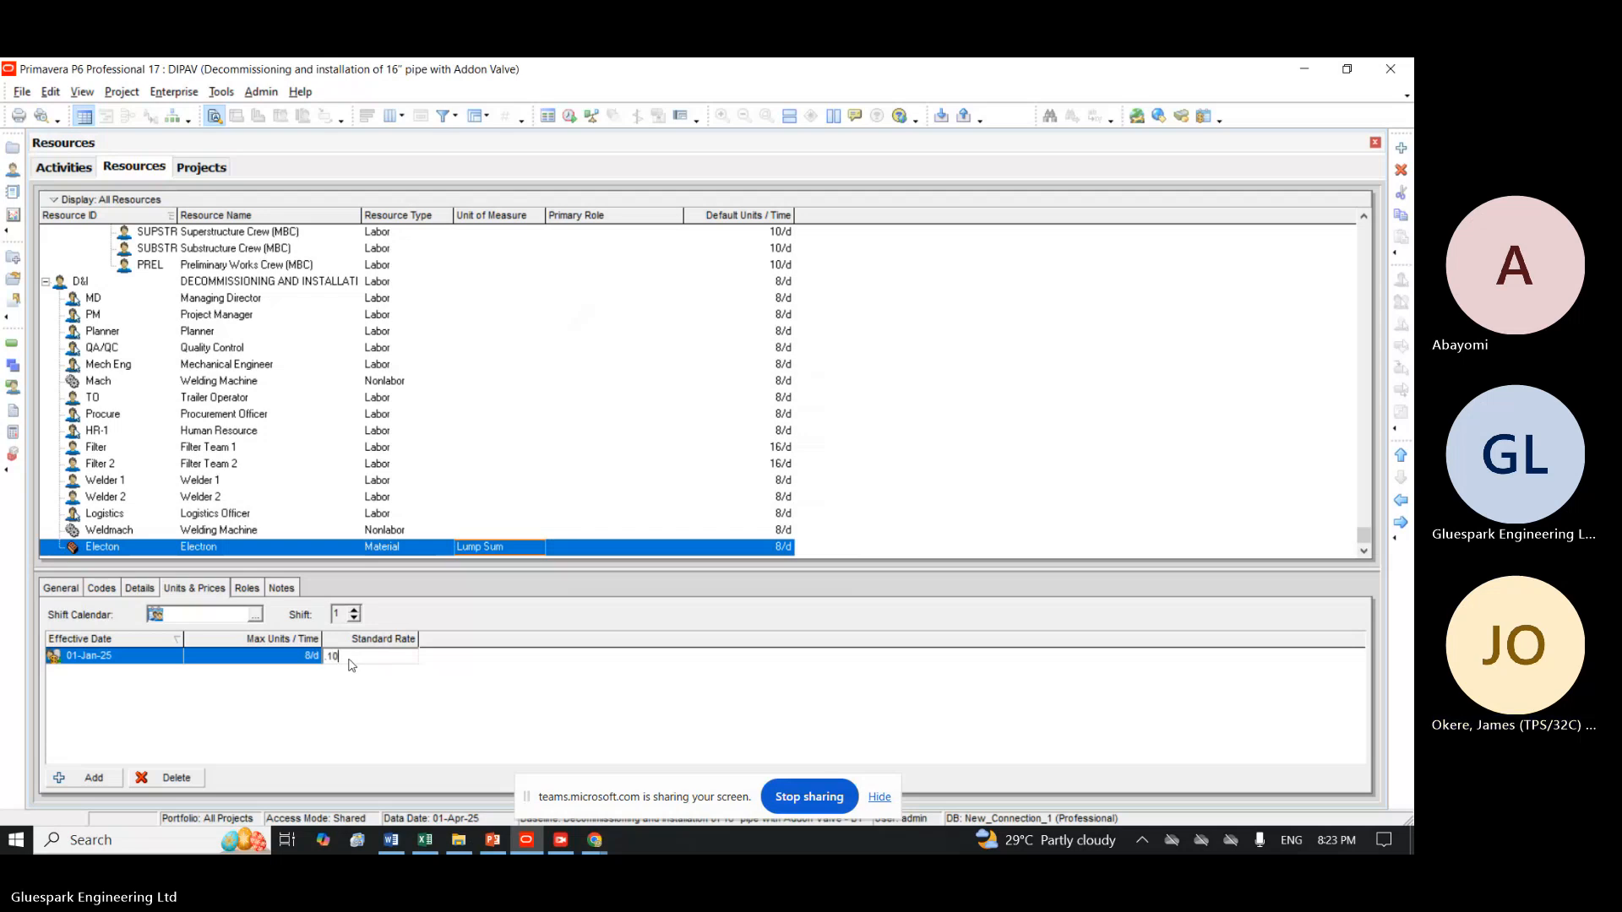
key(BackSpace)
key(BackSpace)
text(0)
key(BackSpace)
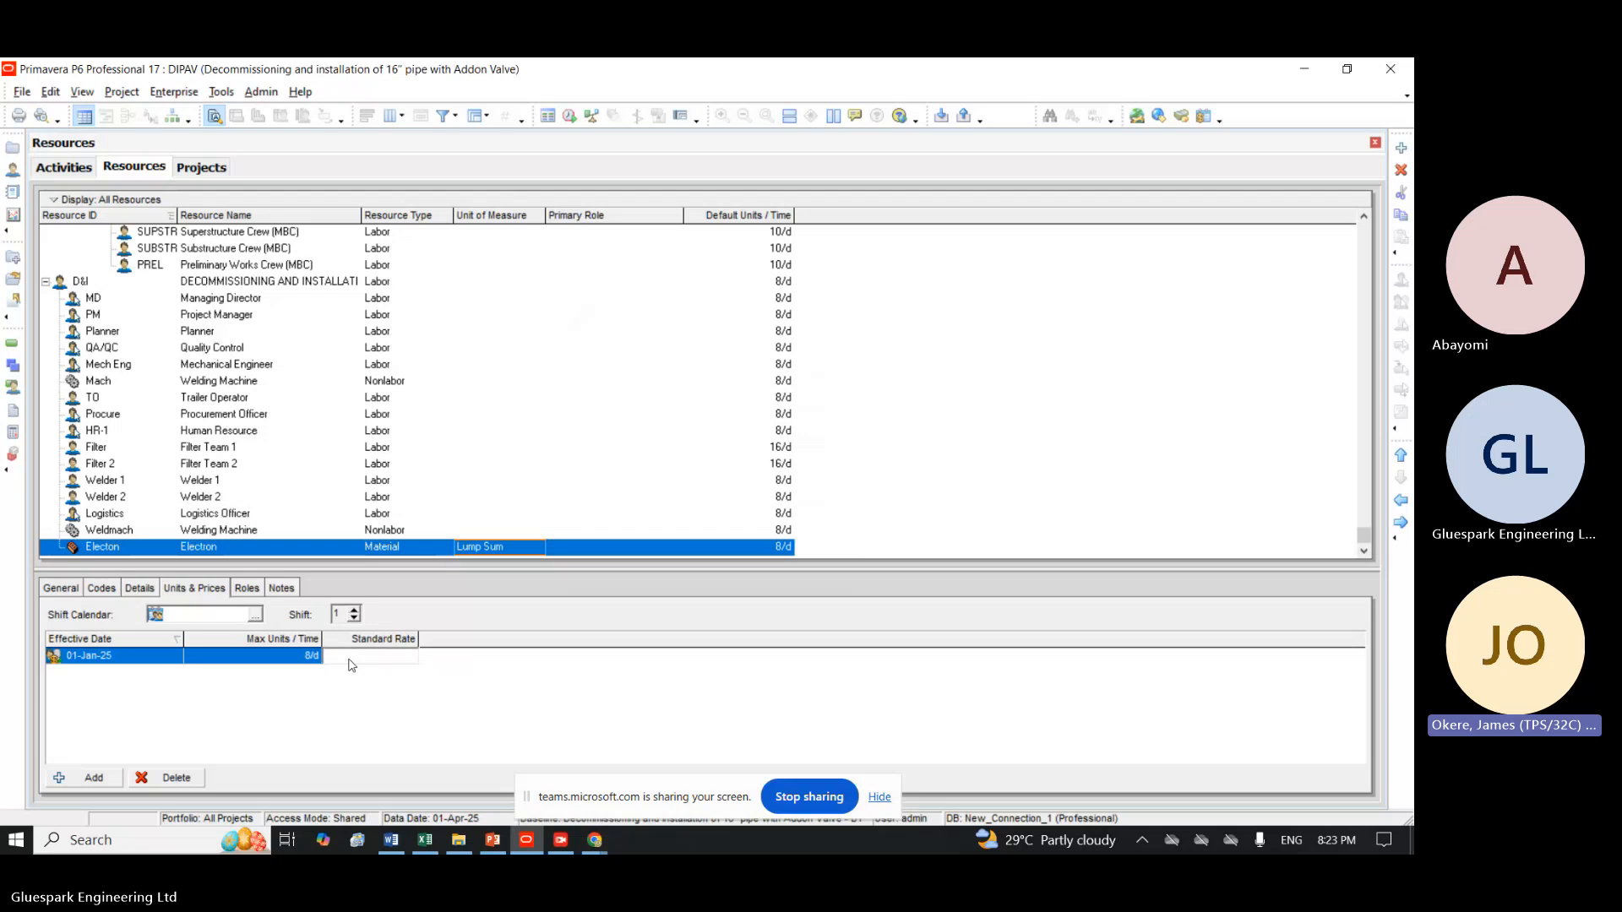
text(1)
key(Return)
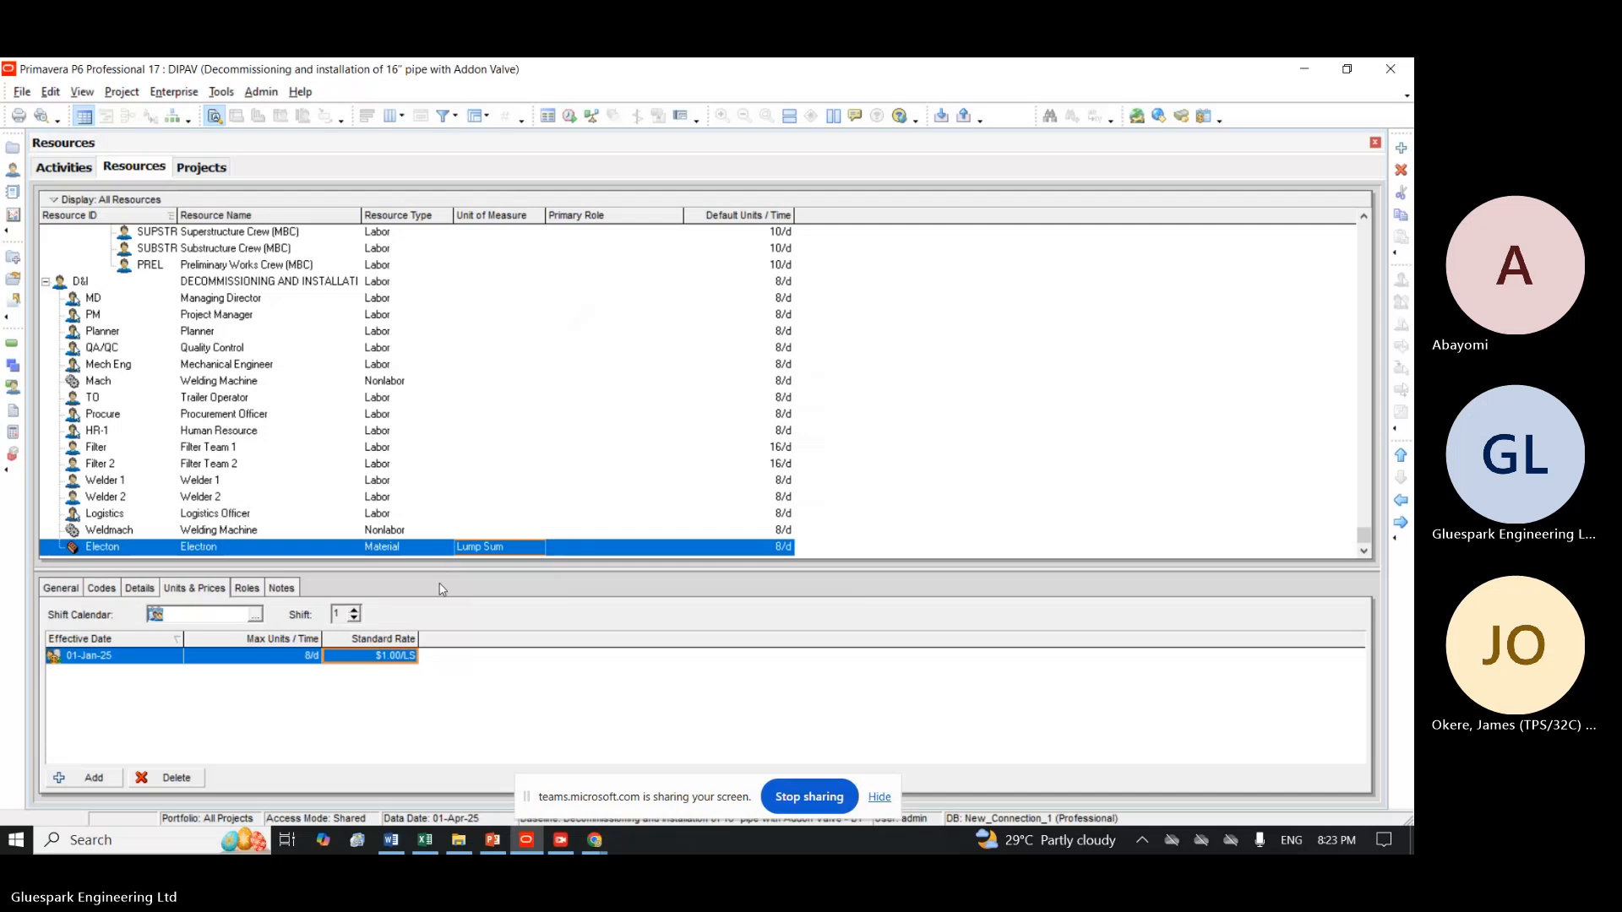
click(136, 589)
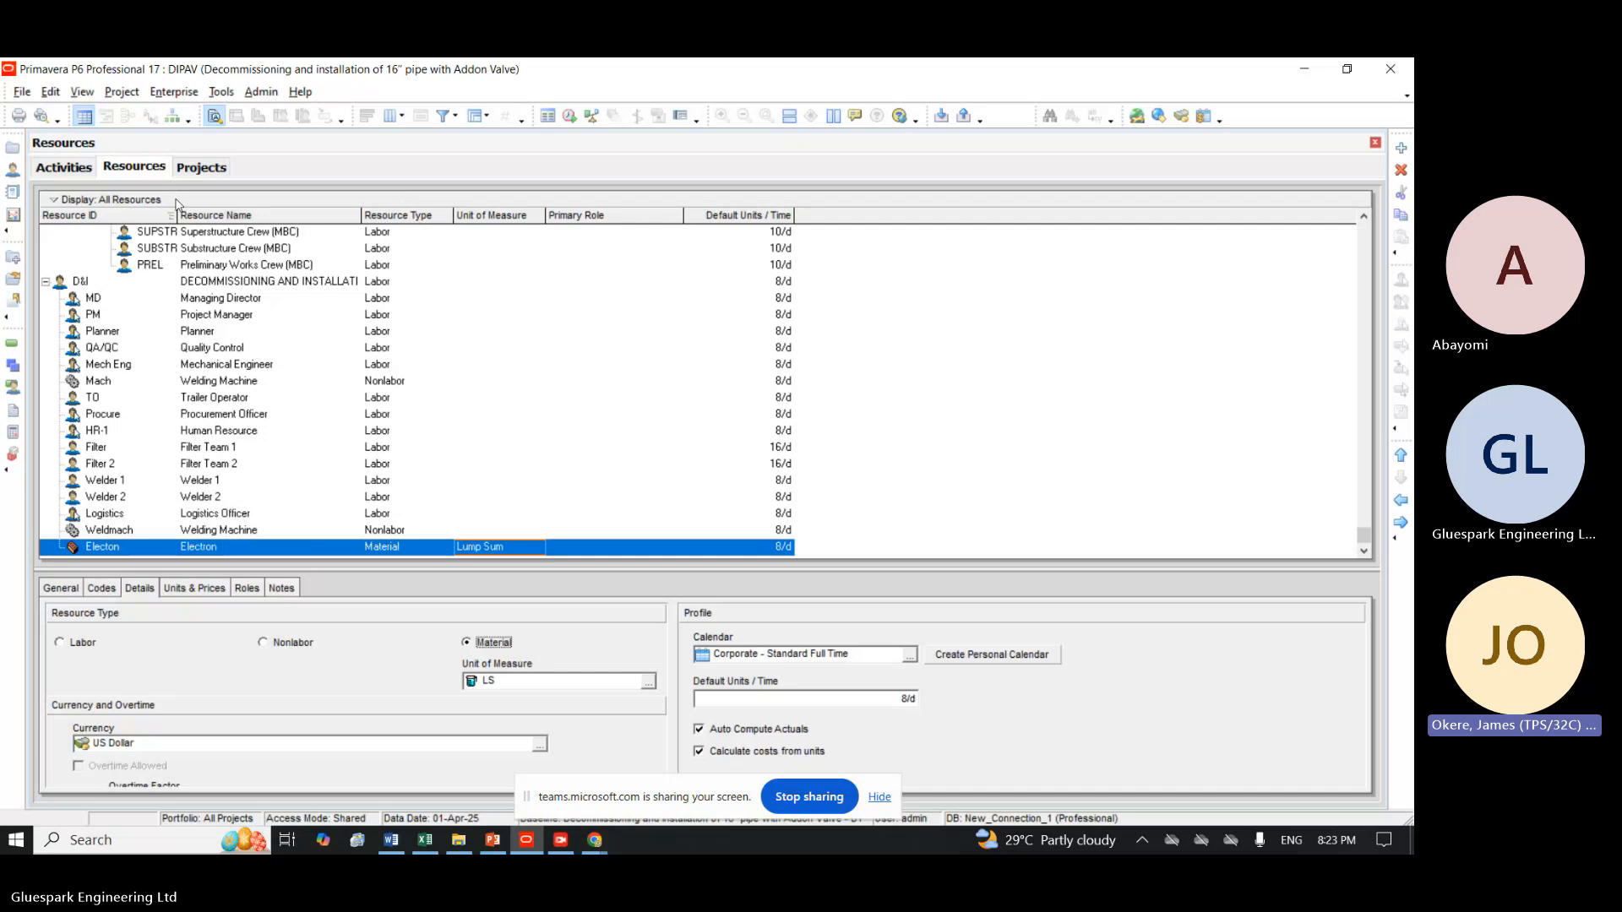
Switch to the project's activities and assign Filter Team 1 to the Measure and Cut activity (FAB1000).
click(63, 168)
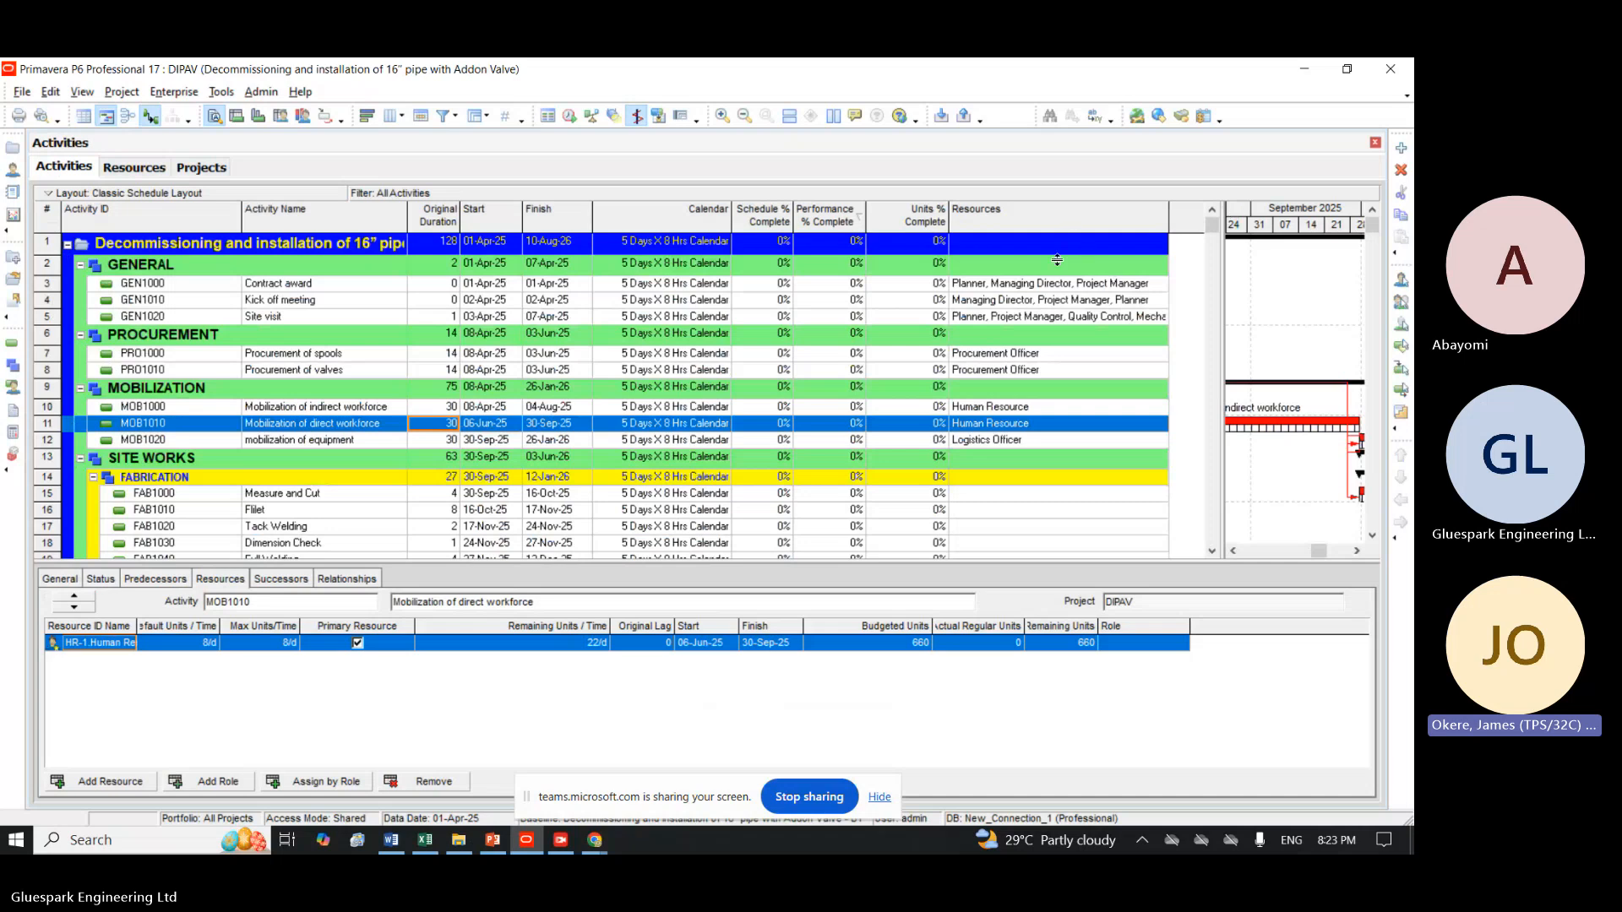
click(974, 499)
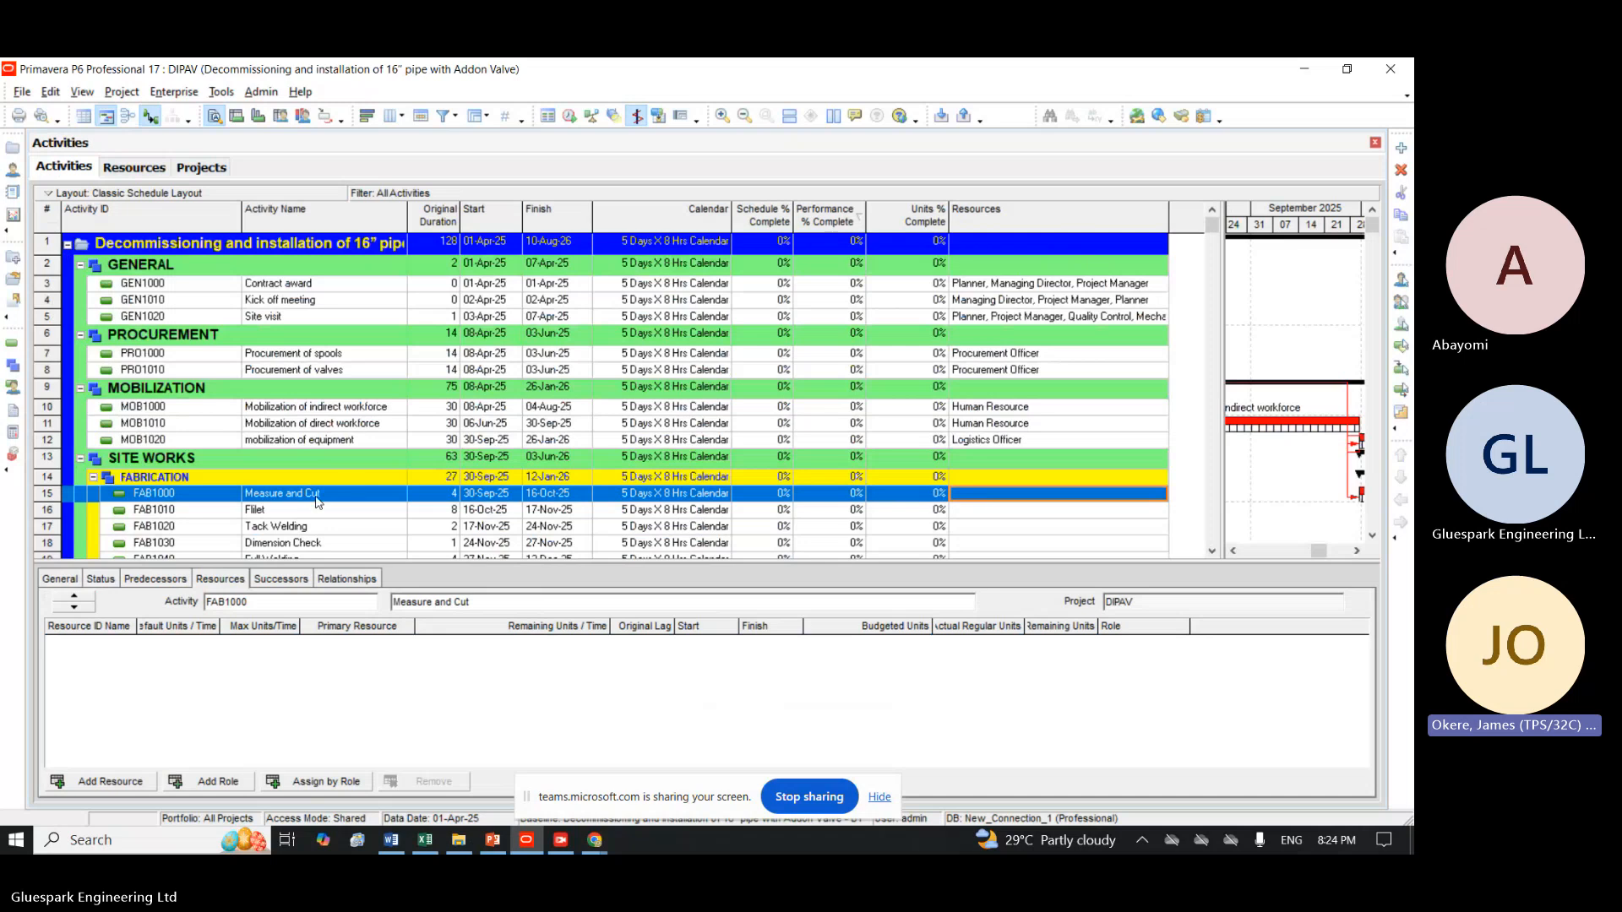
double_click(1013, 504)
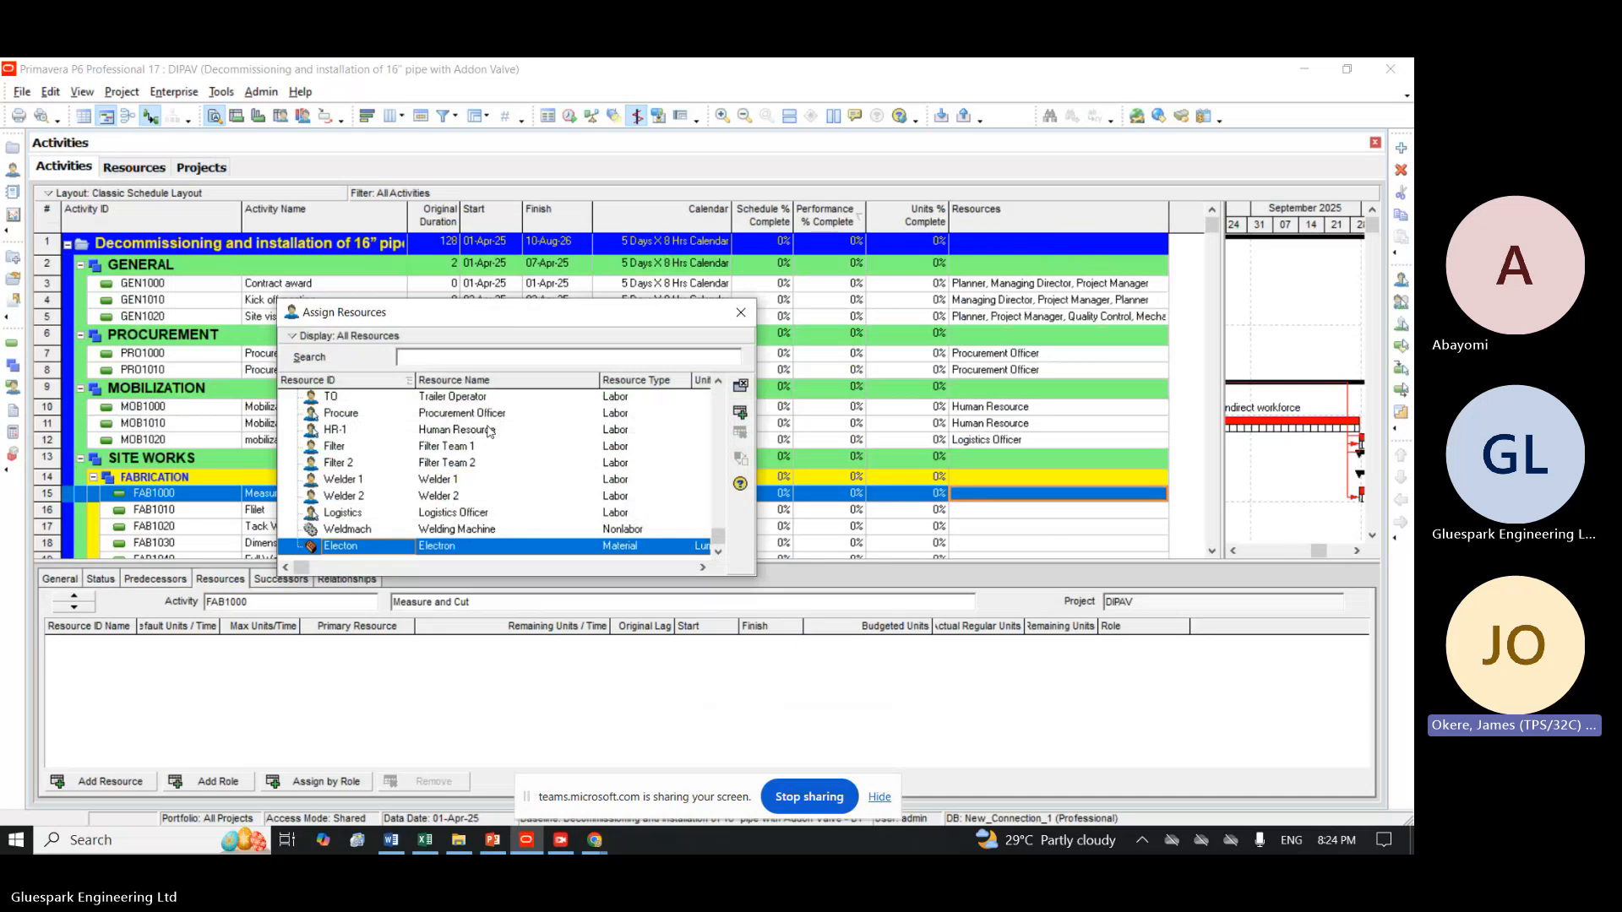
click(355, 447)
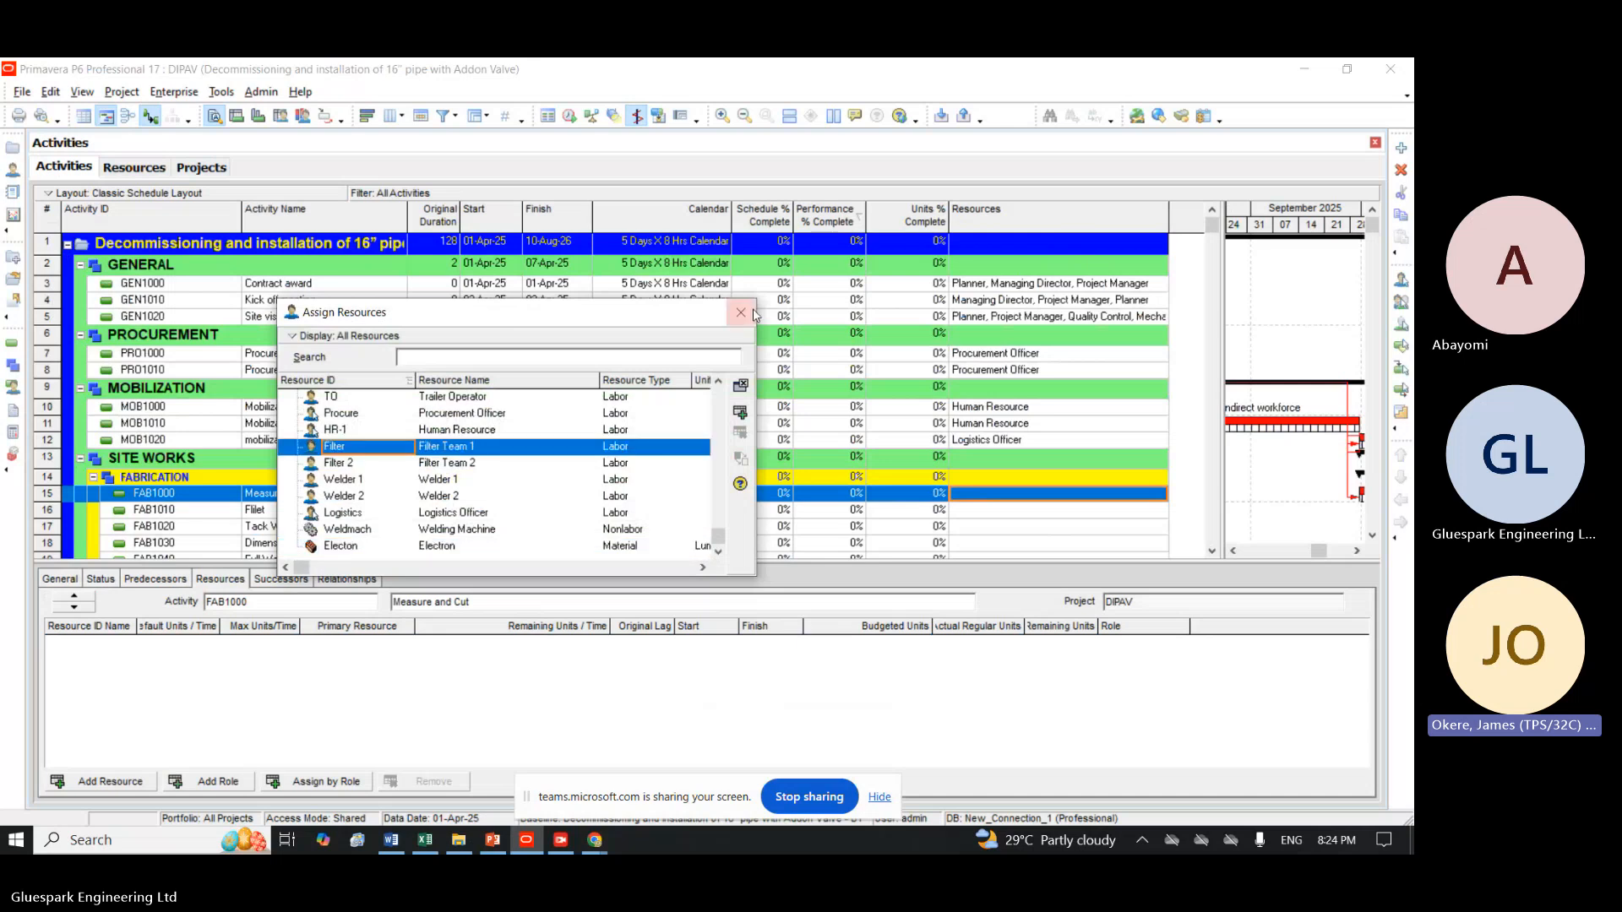
click(740, 412)
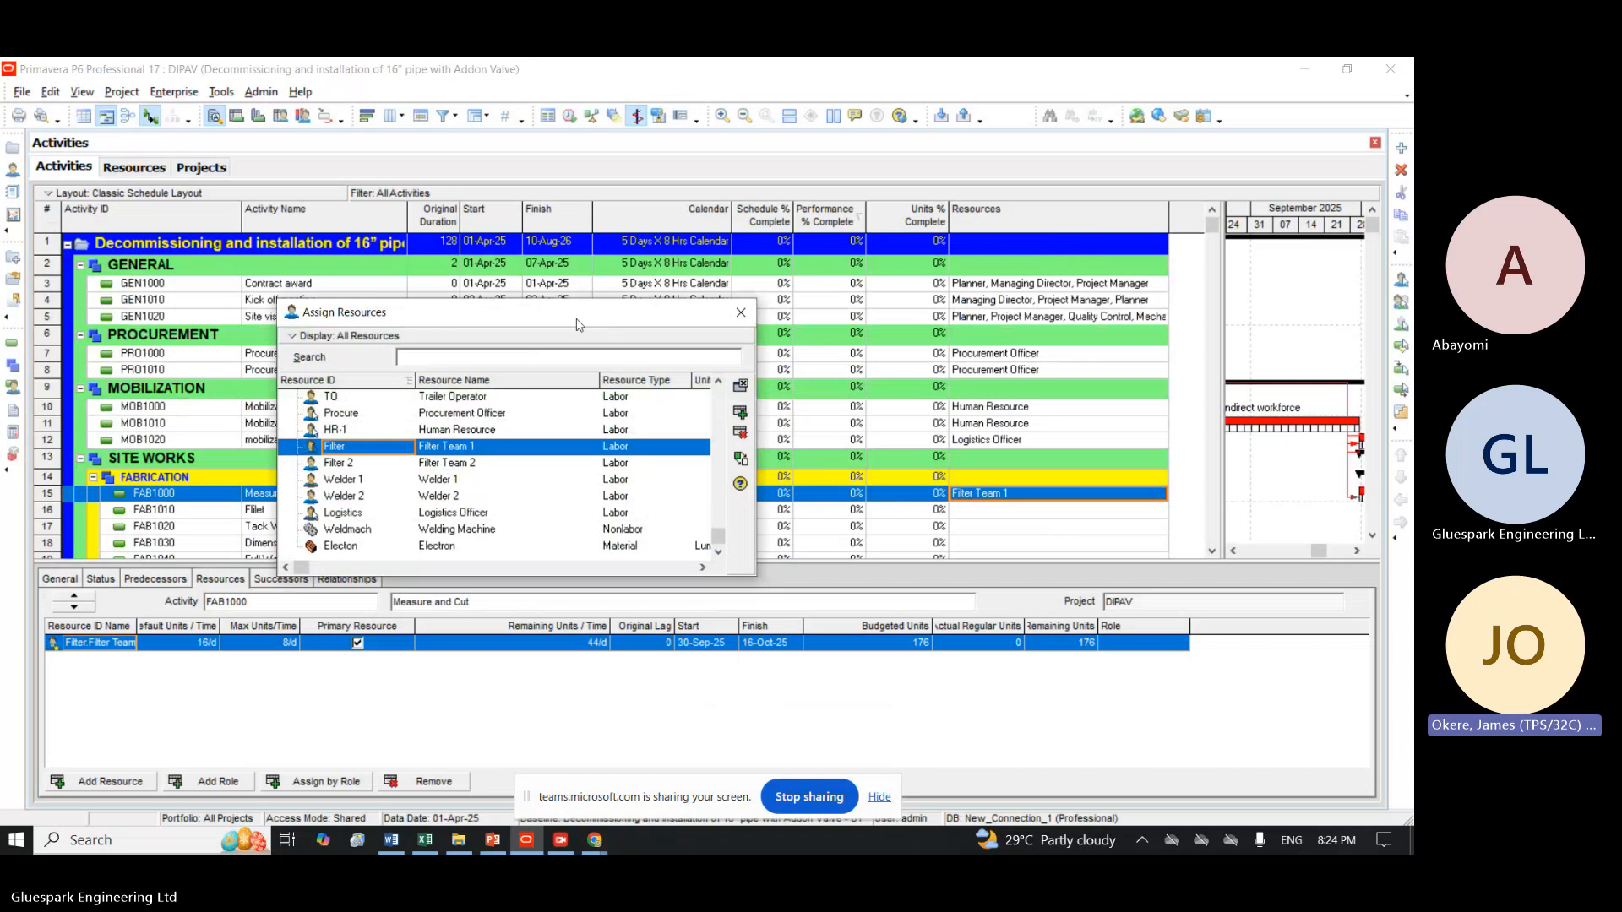
Assign Filter Team 1 to activity FAB1010, directly below Measure and Cut, moving the resource window clear of the fabrication activities.
drag(577, 324, 606, 139)
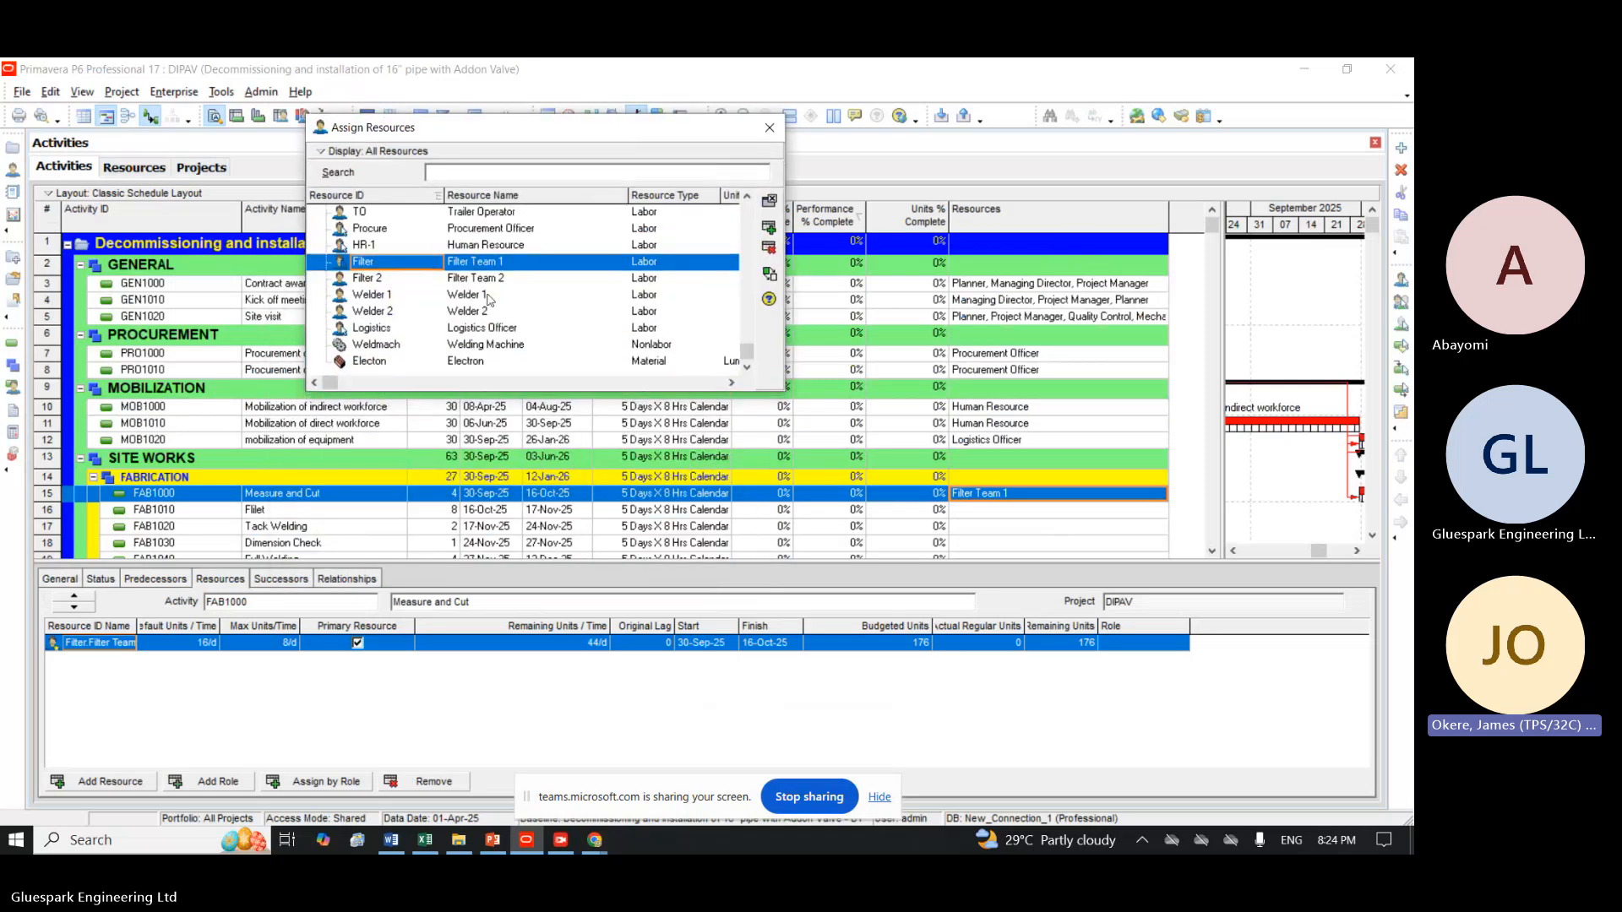
click(268, 517)
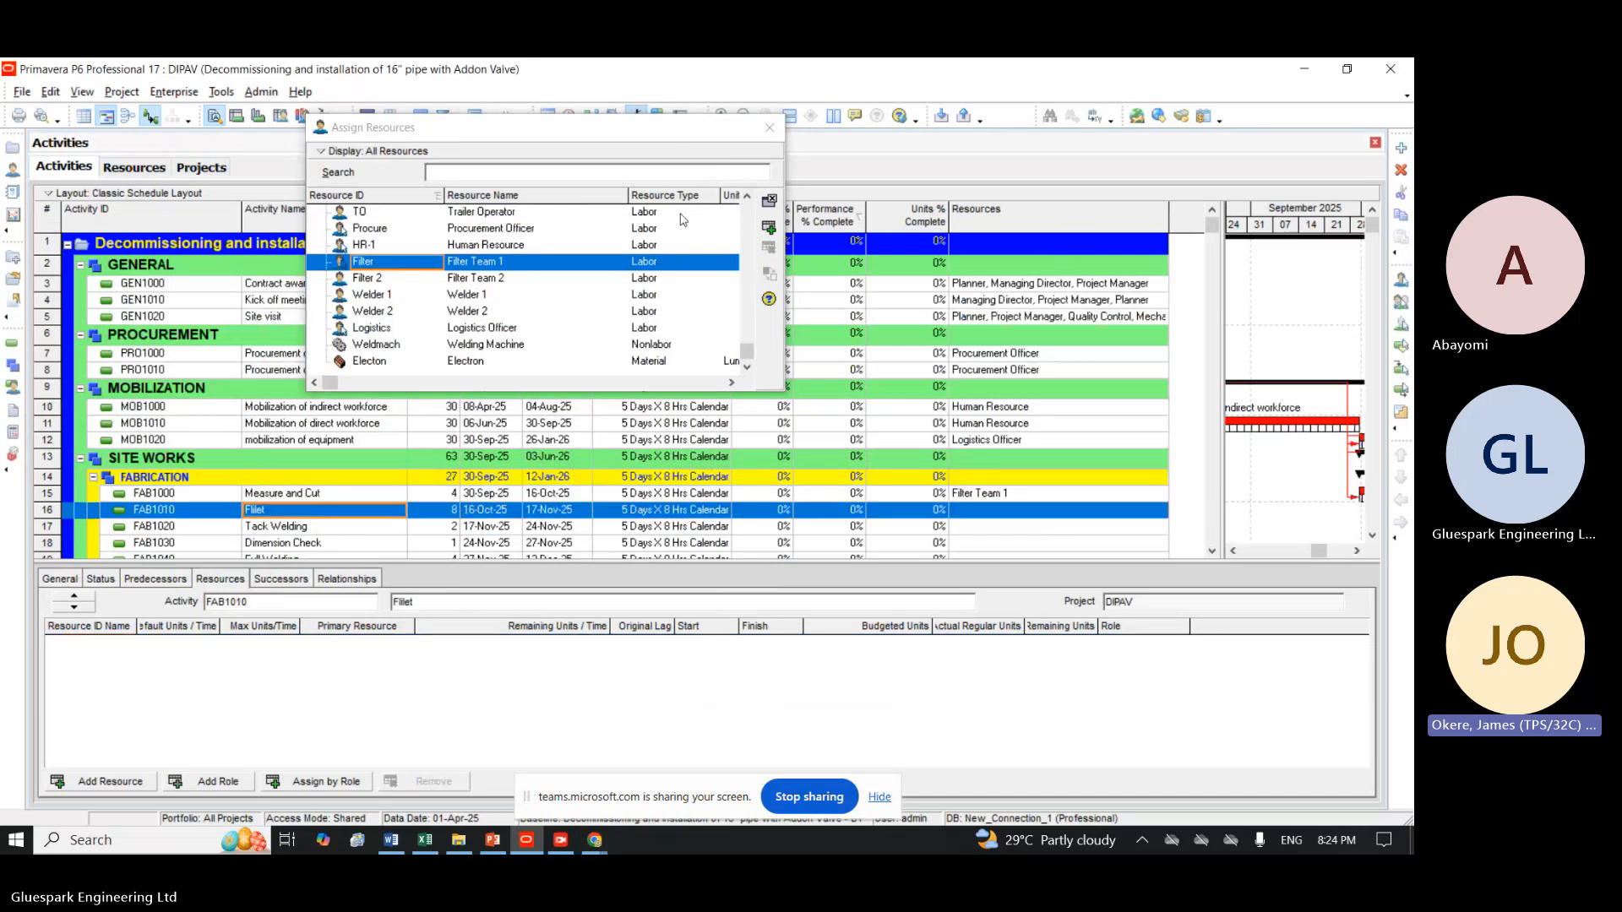
click(768, 226)
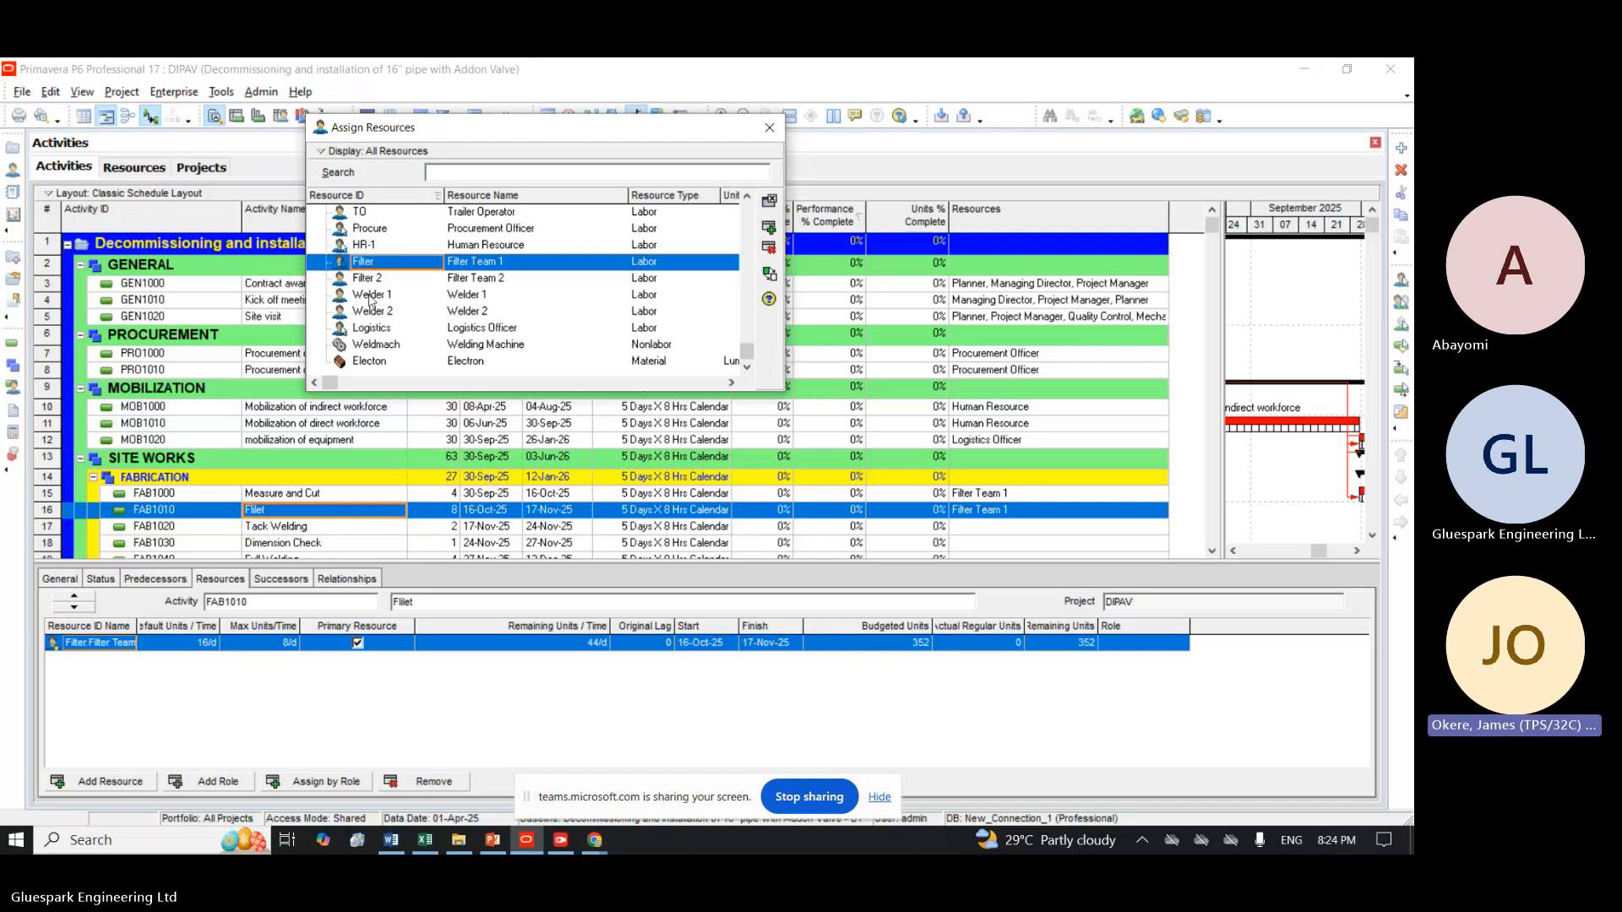
Assign the Welder 1 resource to the Tack Welding activity (FAB1020).
click(282, 526)
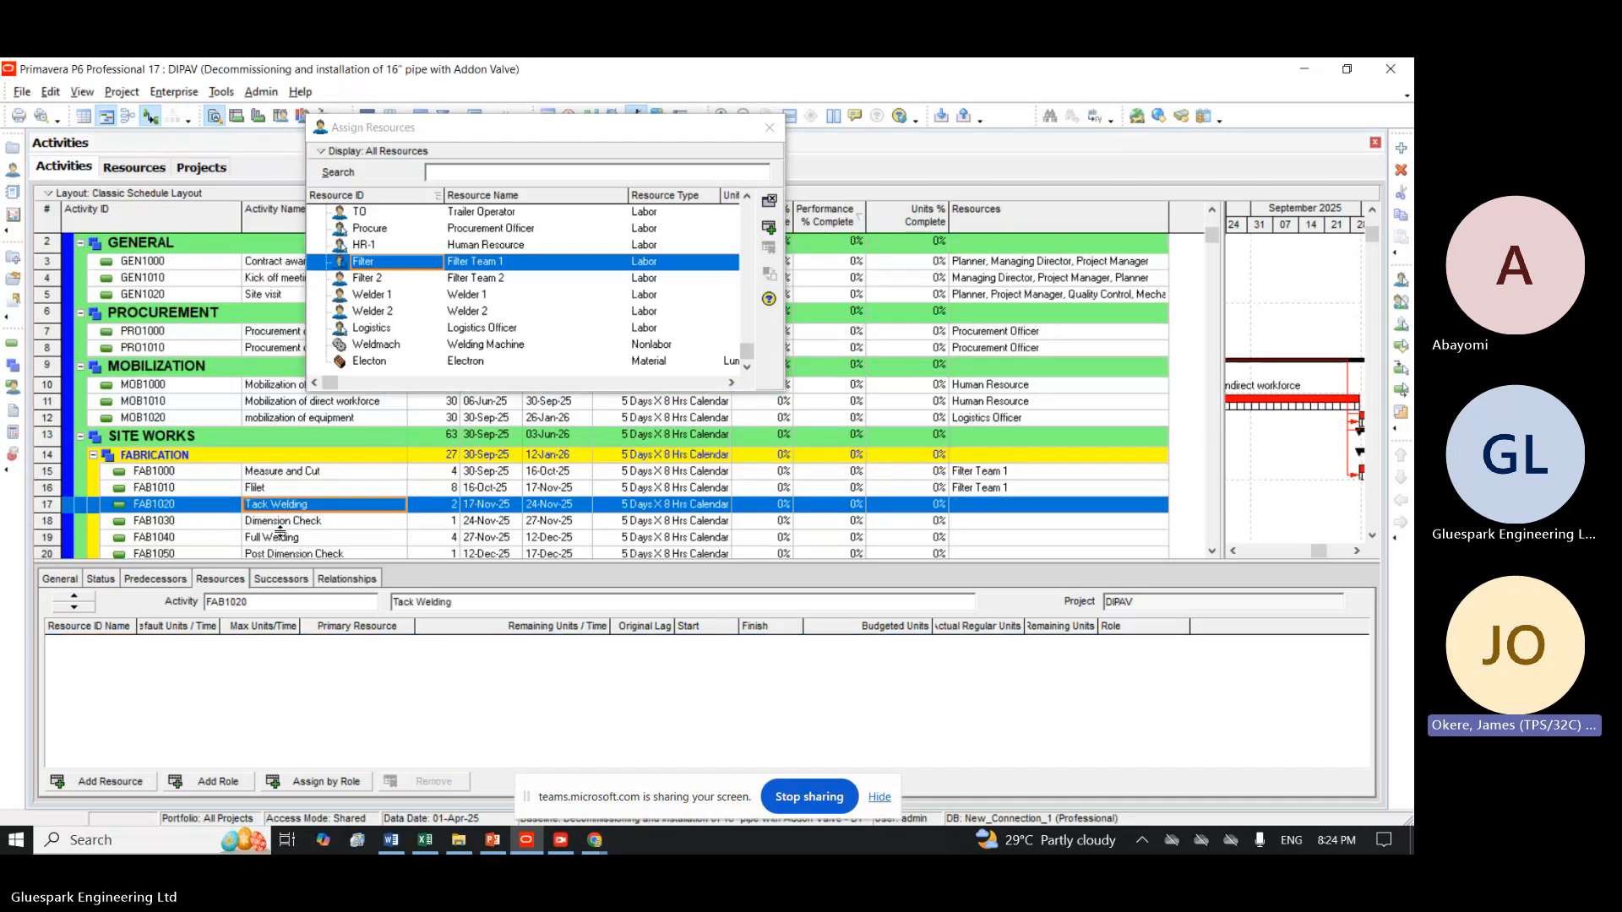
click(387, 296)
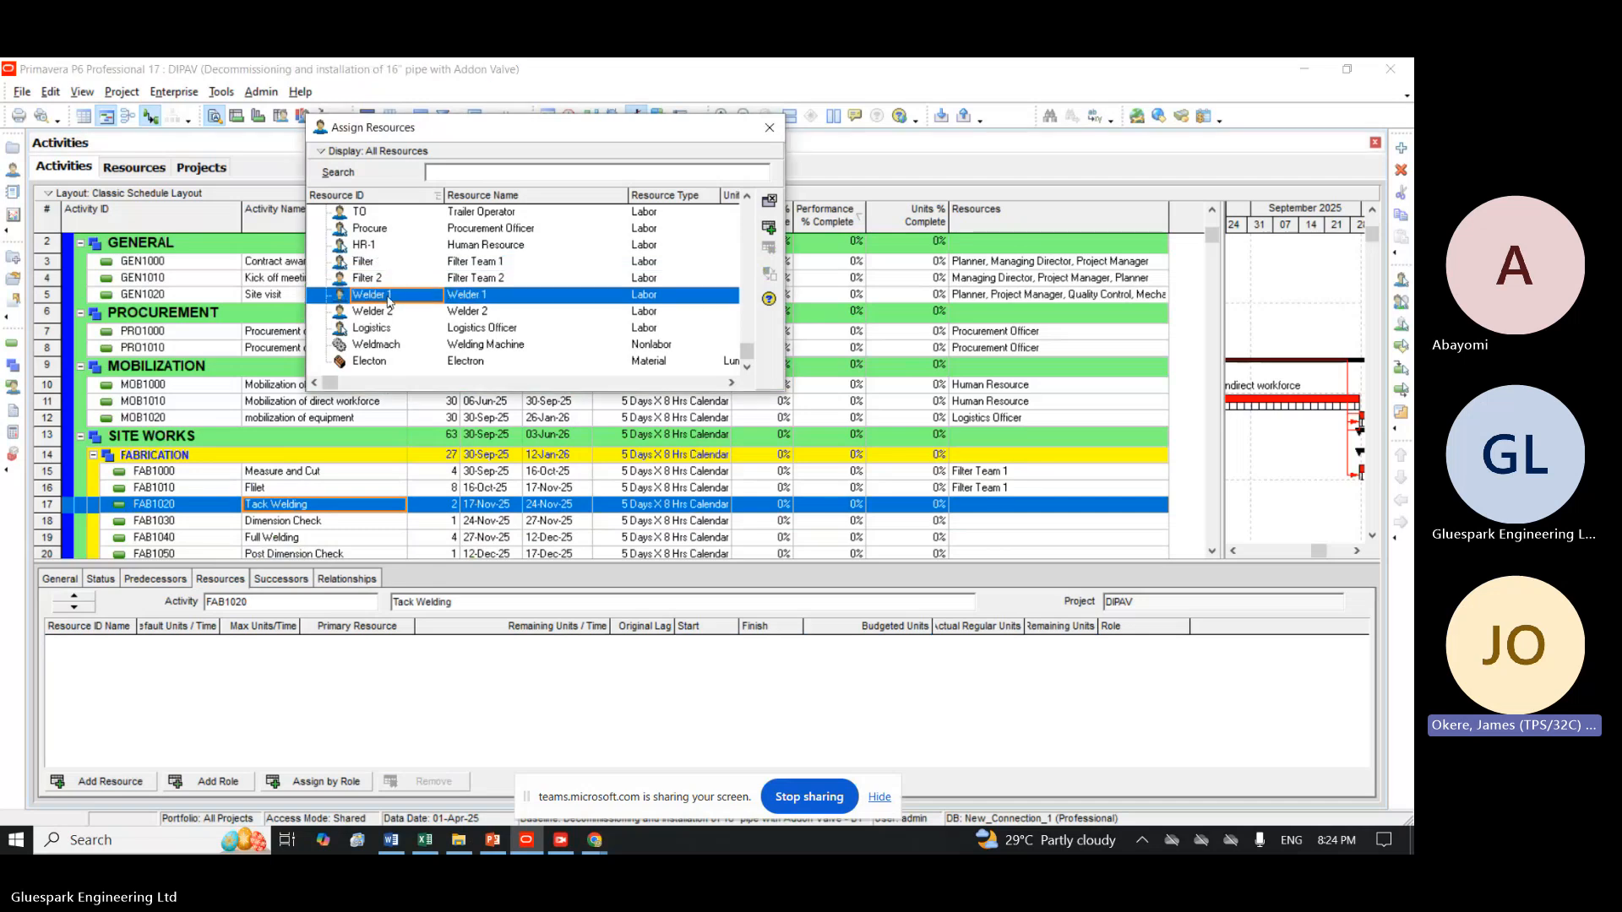
click(767, 229)
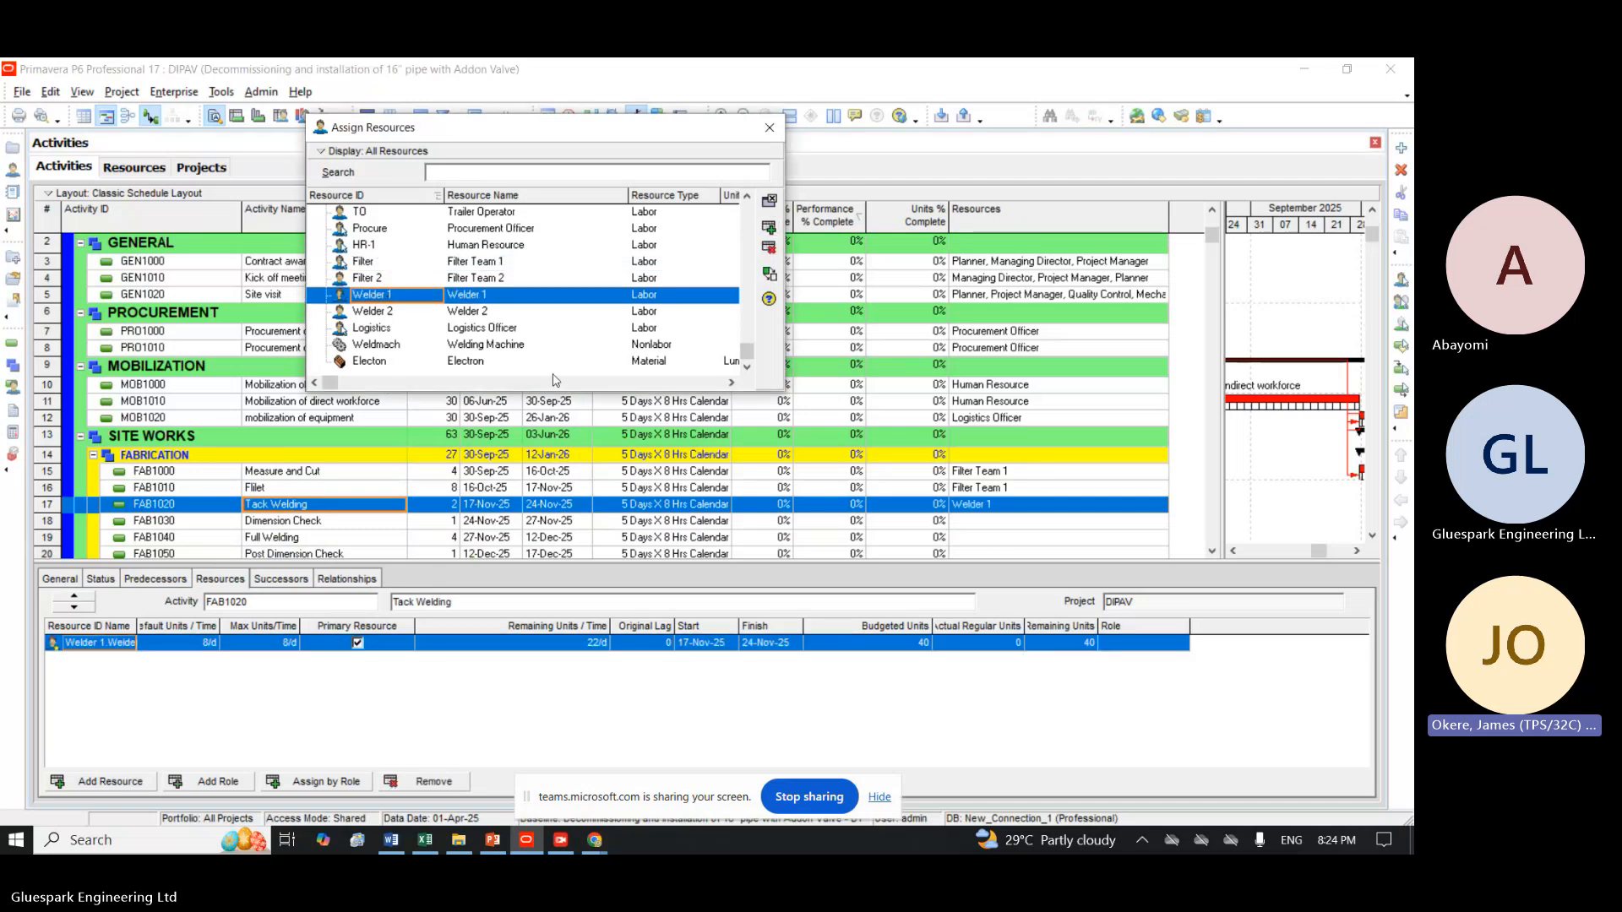
Assign the Quality Control resource to the Dimension Check activity (FAB1030).
click(306, 529)
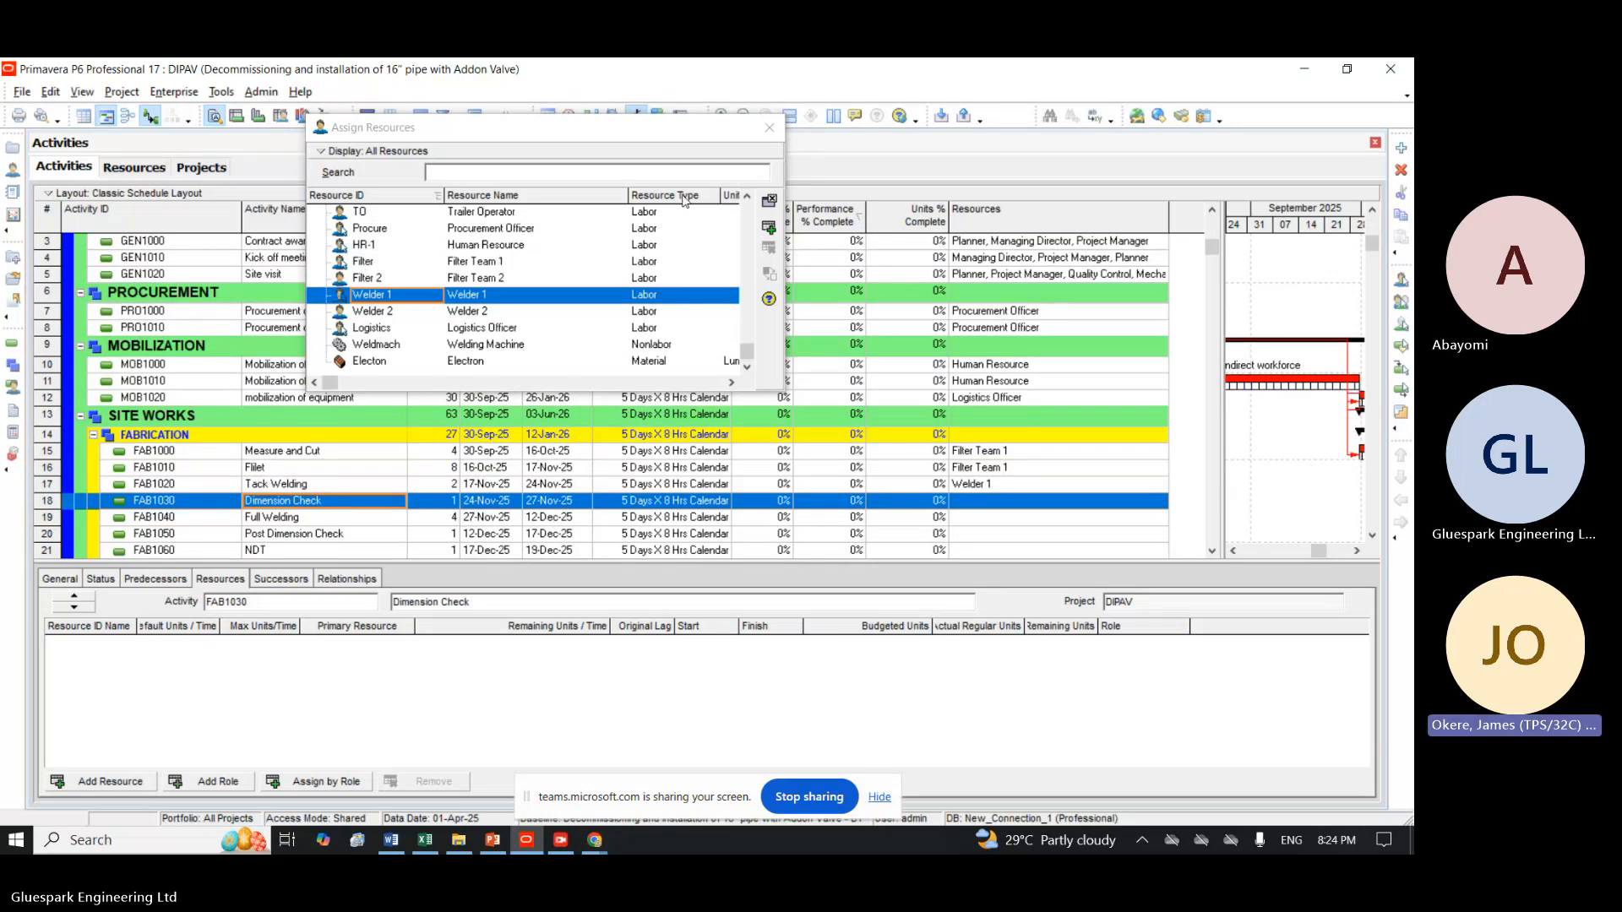
click(747, 197)
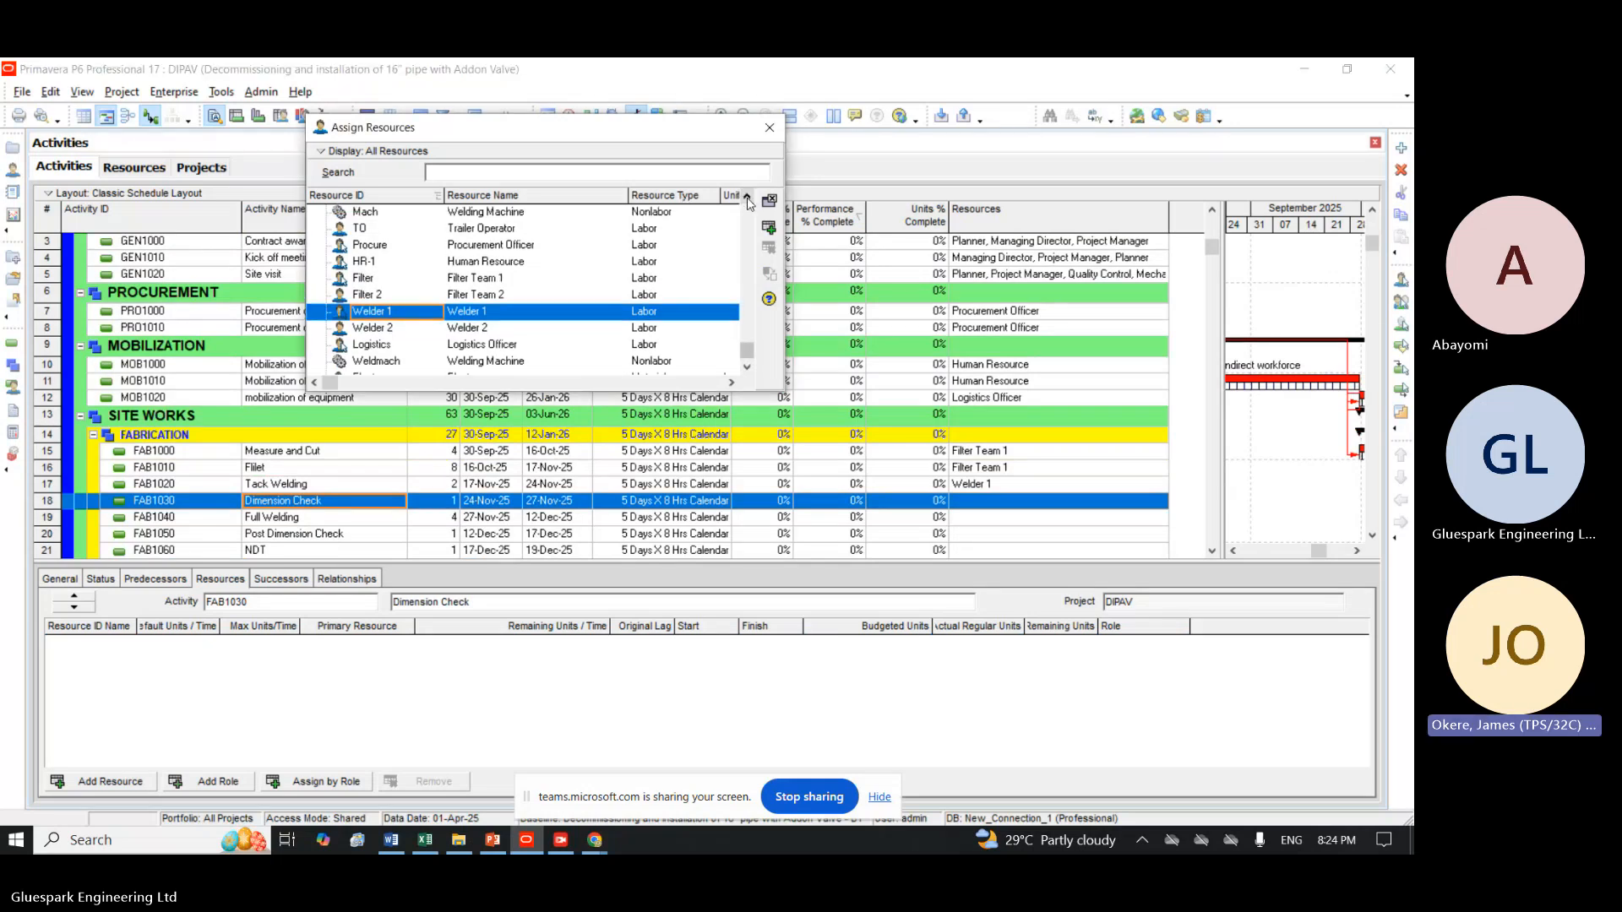
double_click(746, 199)
click(747, 197)
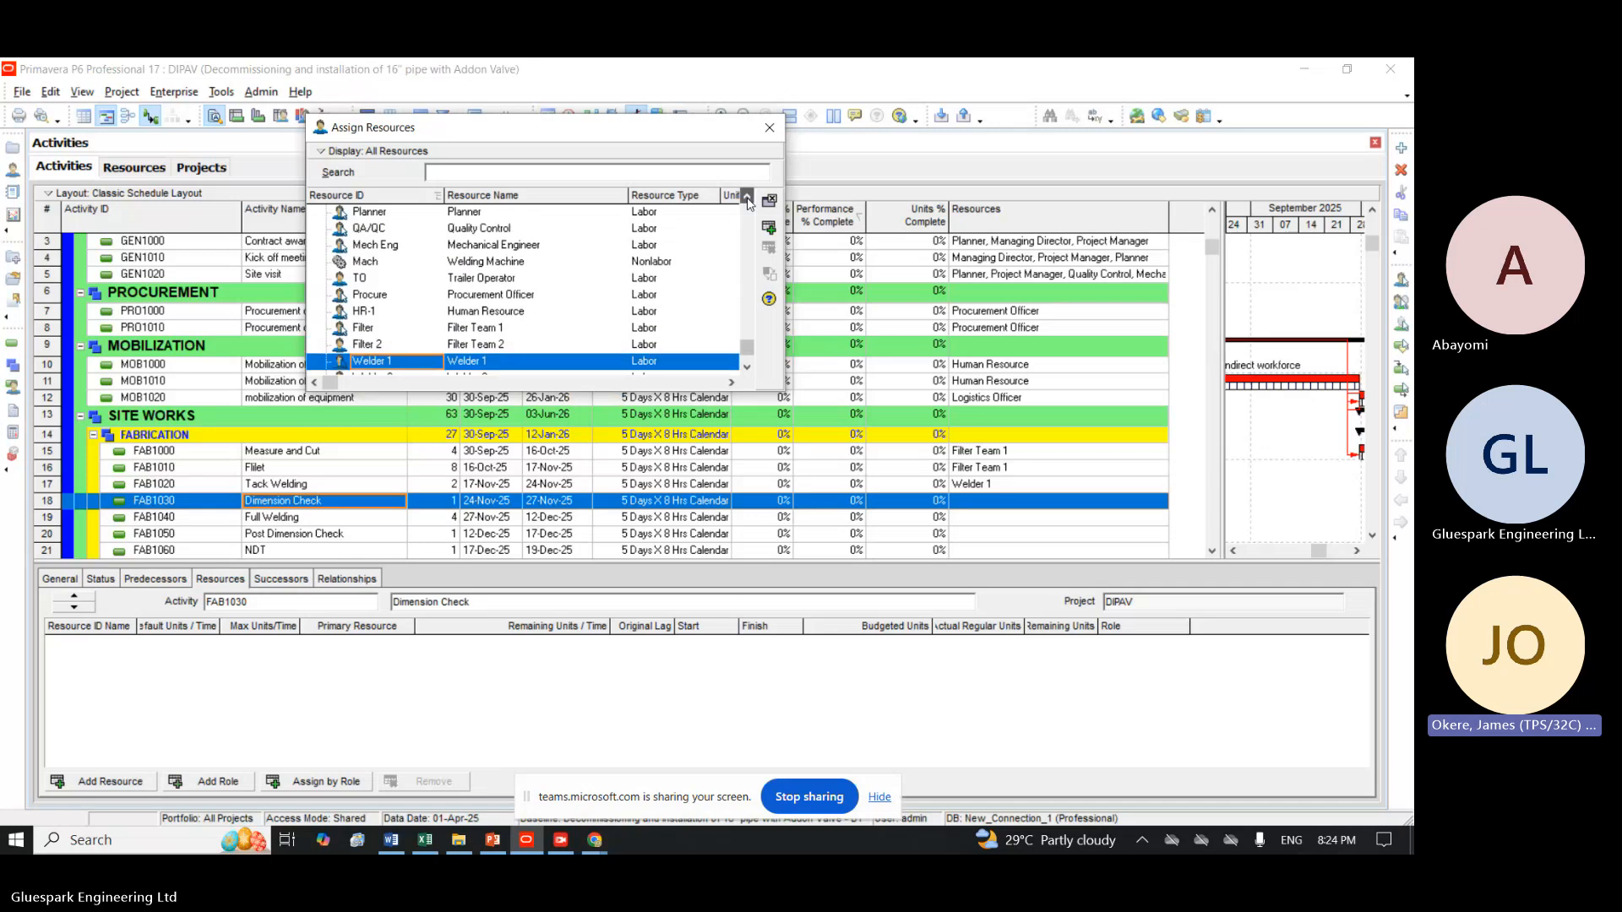
click(471, 227)
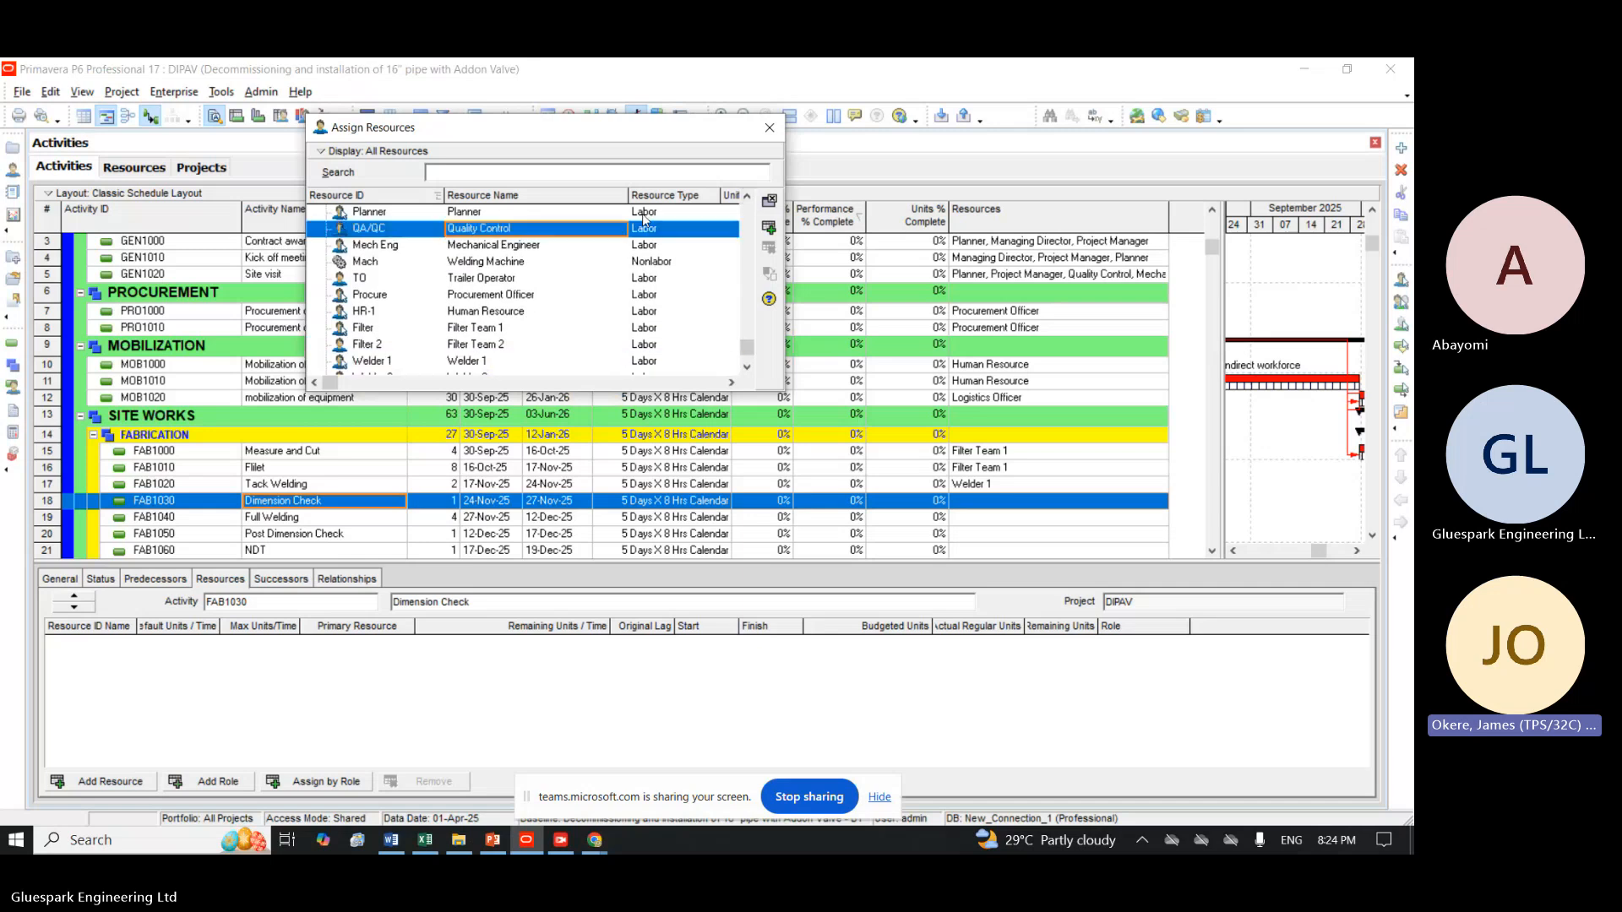
click(771, 230)
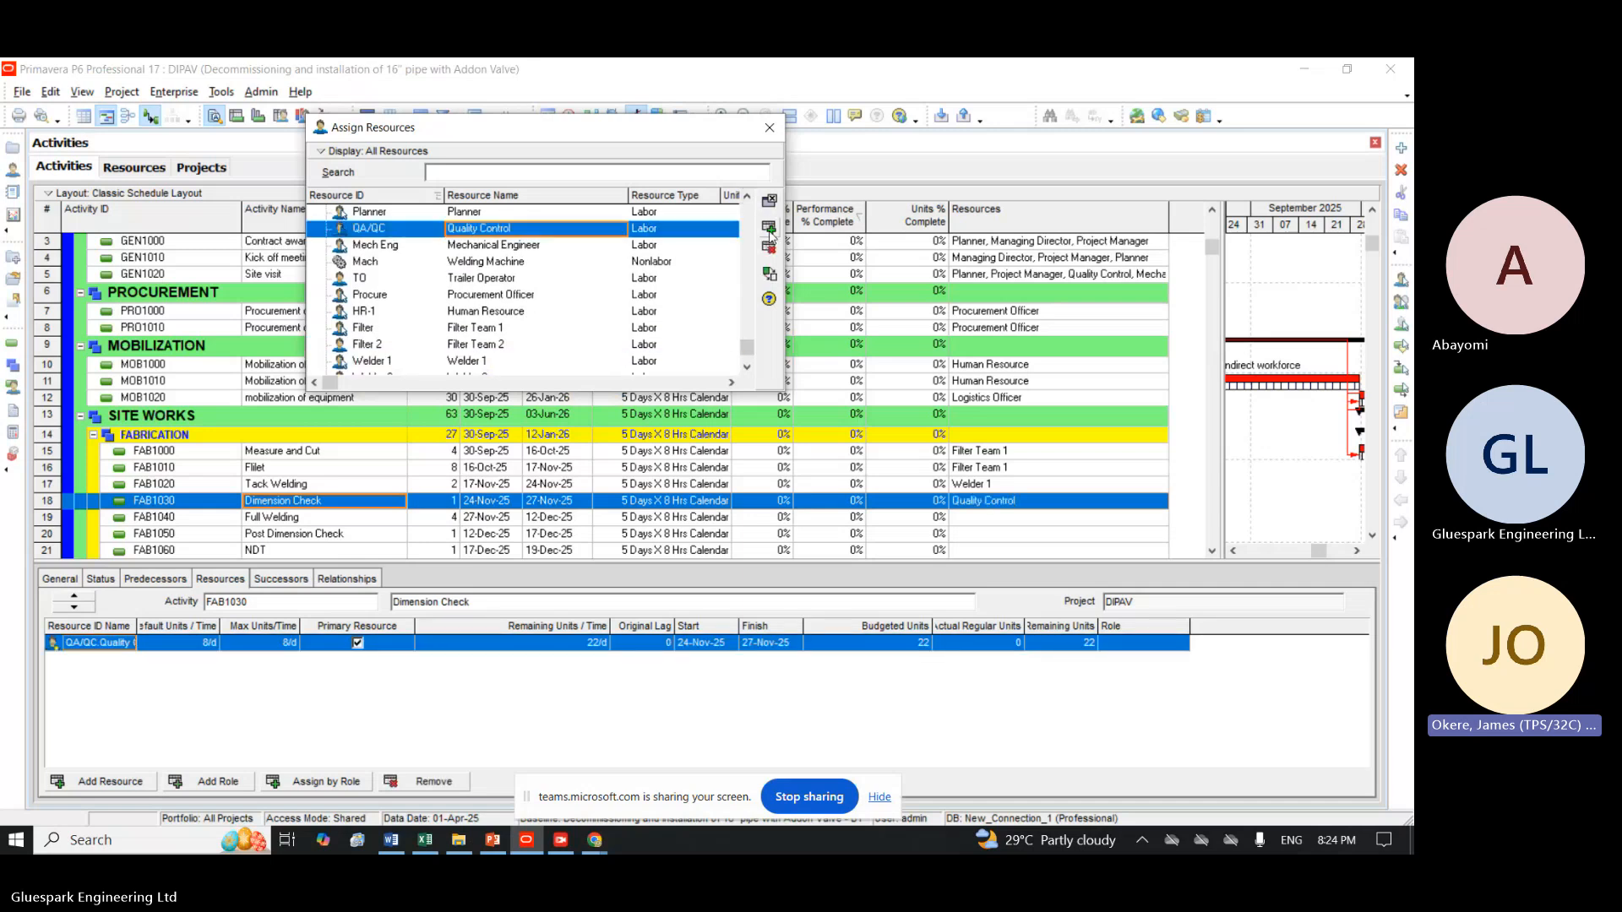
Assign the Welder 1 resource to the Full Welding activity (FAB1040).
click(275, 519)
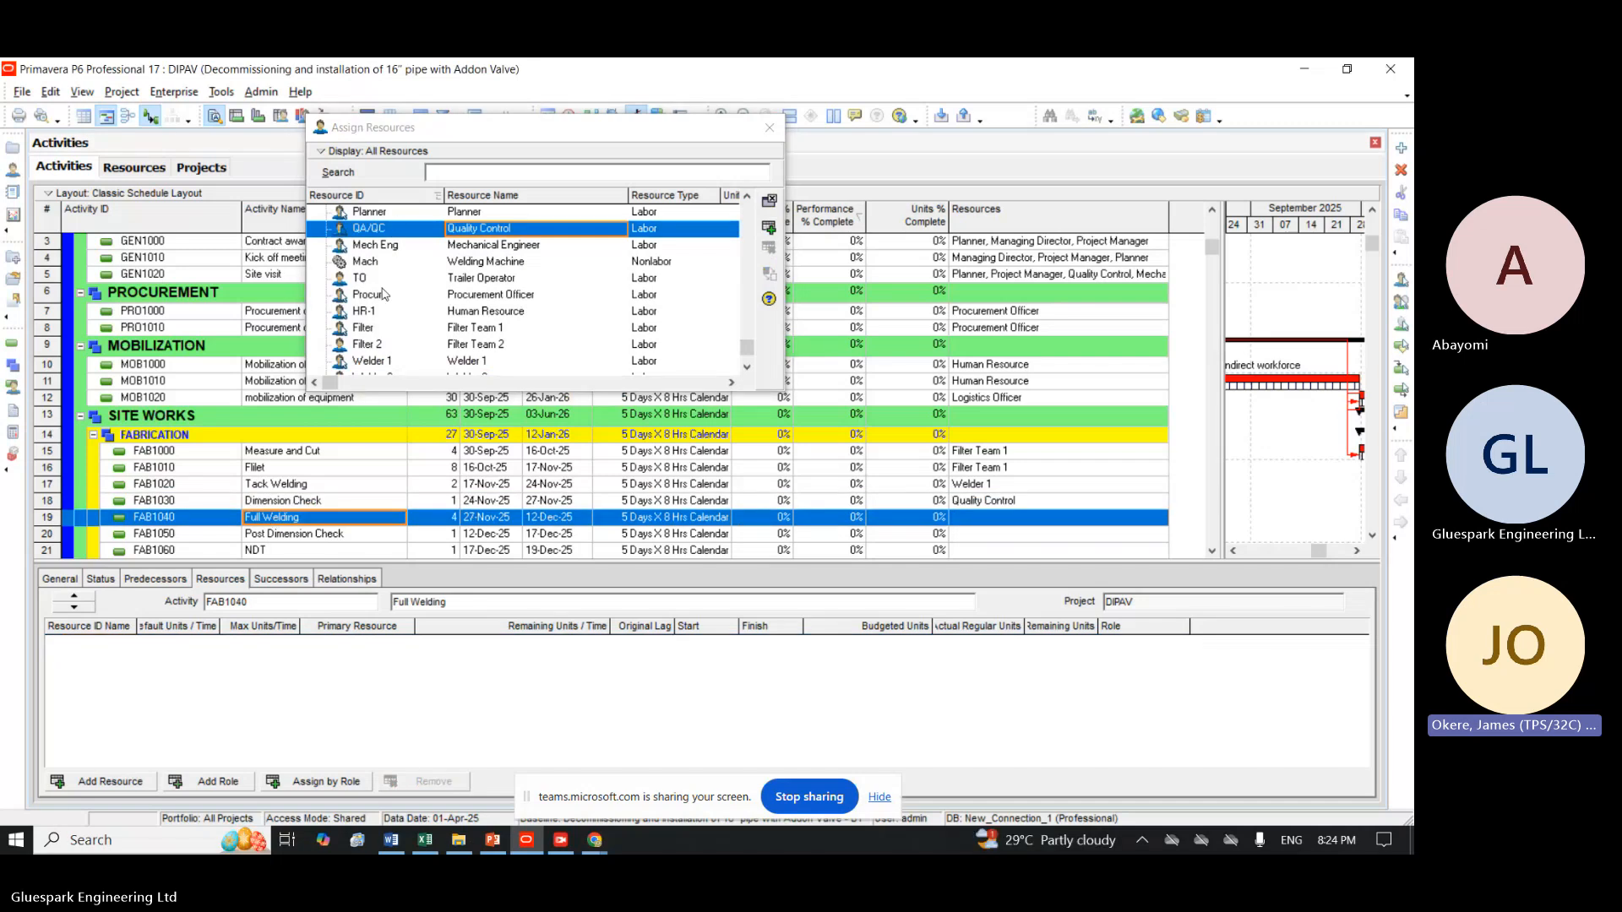
click(389, 363)
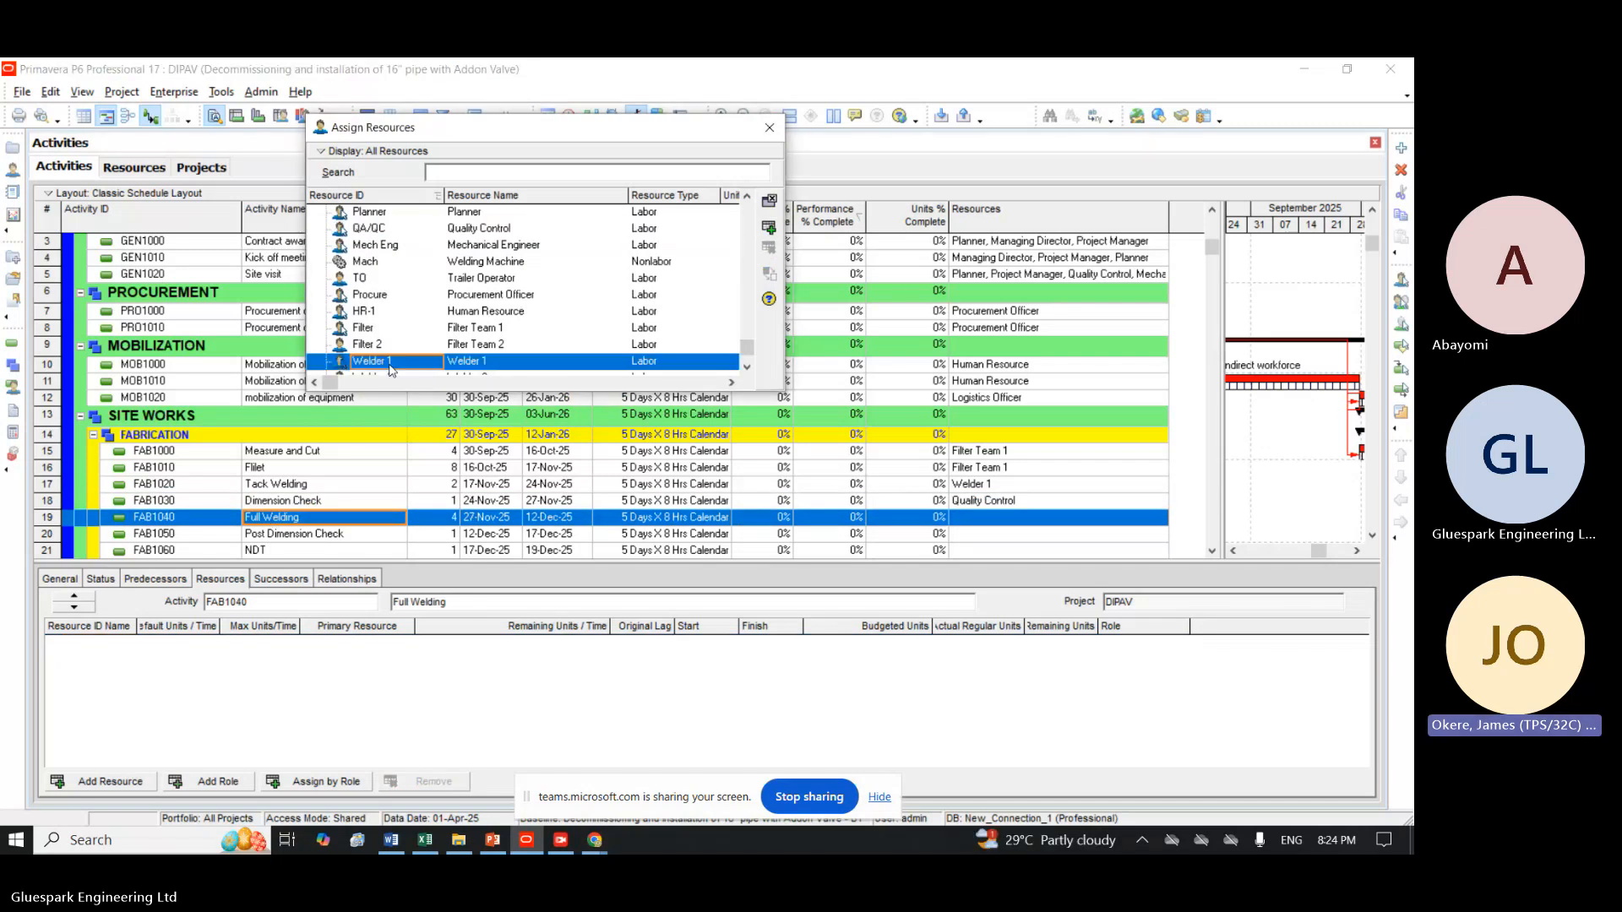
click(768, 228)
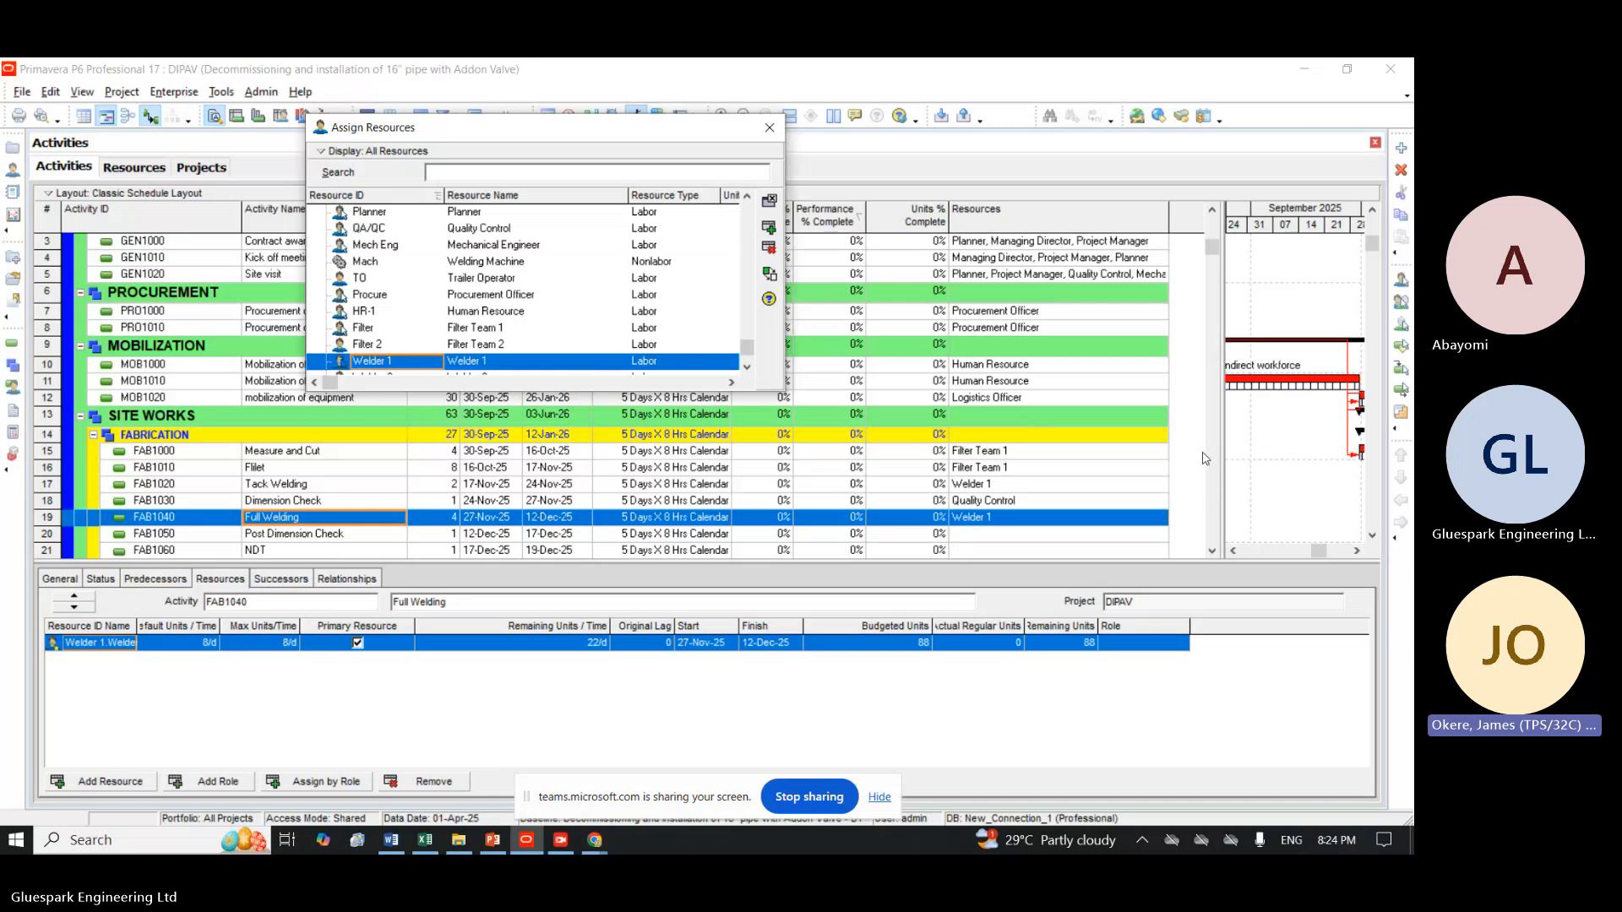
Assign the Quality Control resource to the Post Dimension Check activity (FAB1050).
click(1211, 550)
click(1211, 550)
click(1211, 551)
click(1212, 550)
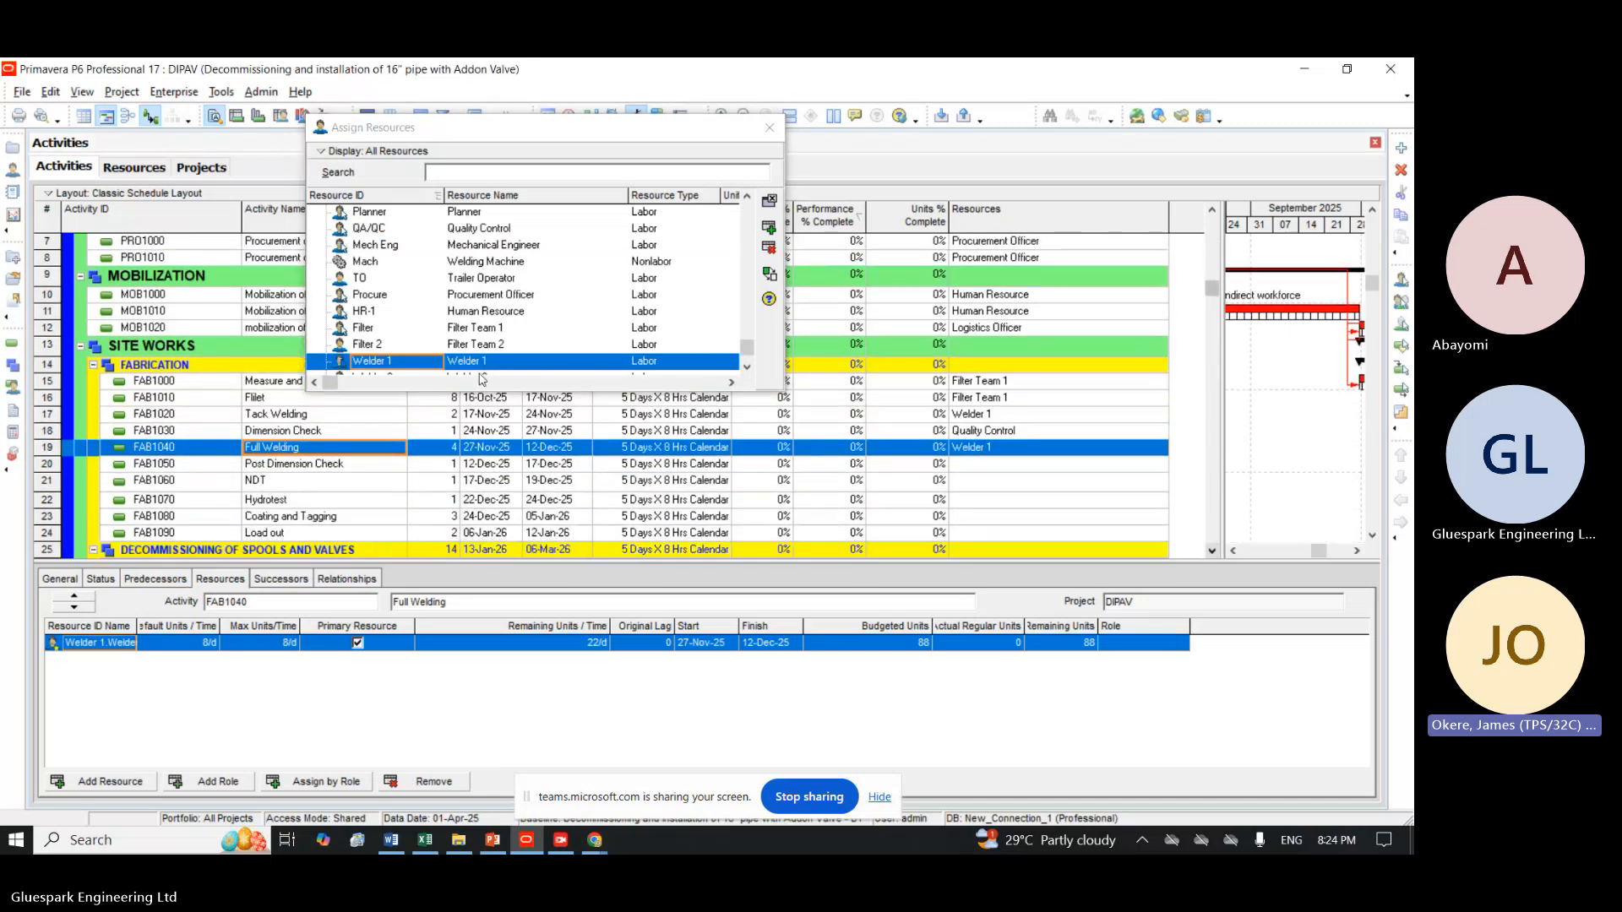
click(299, 464)
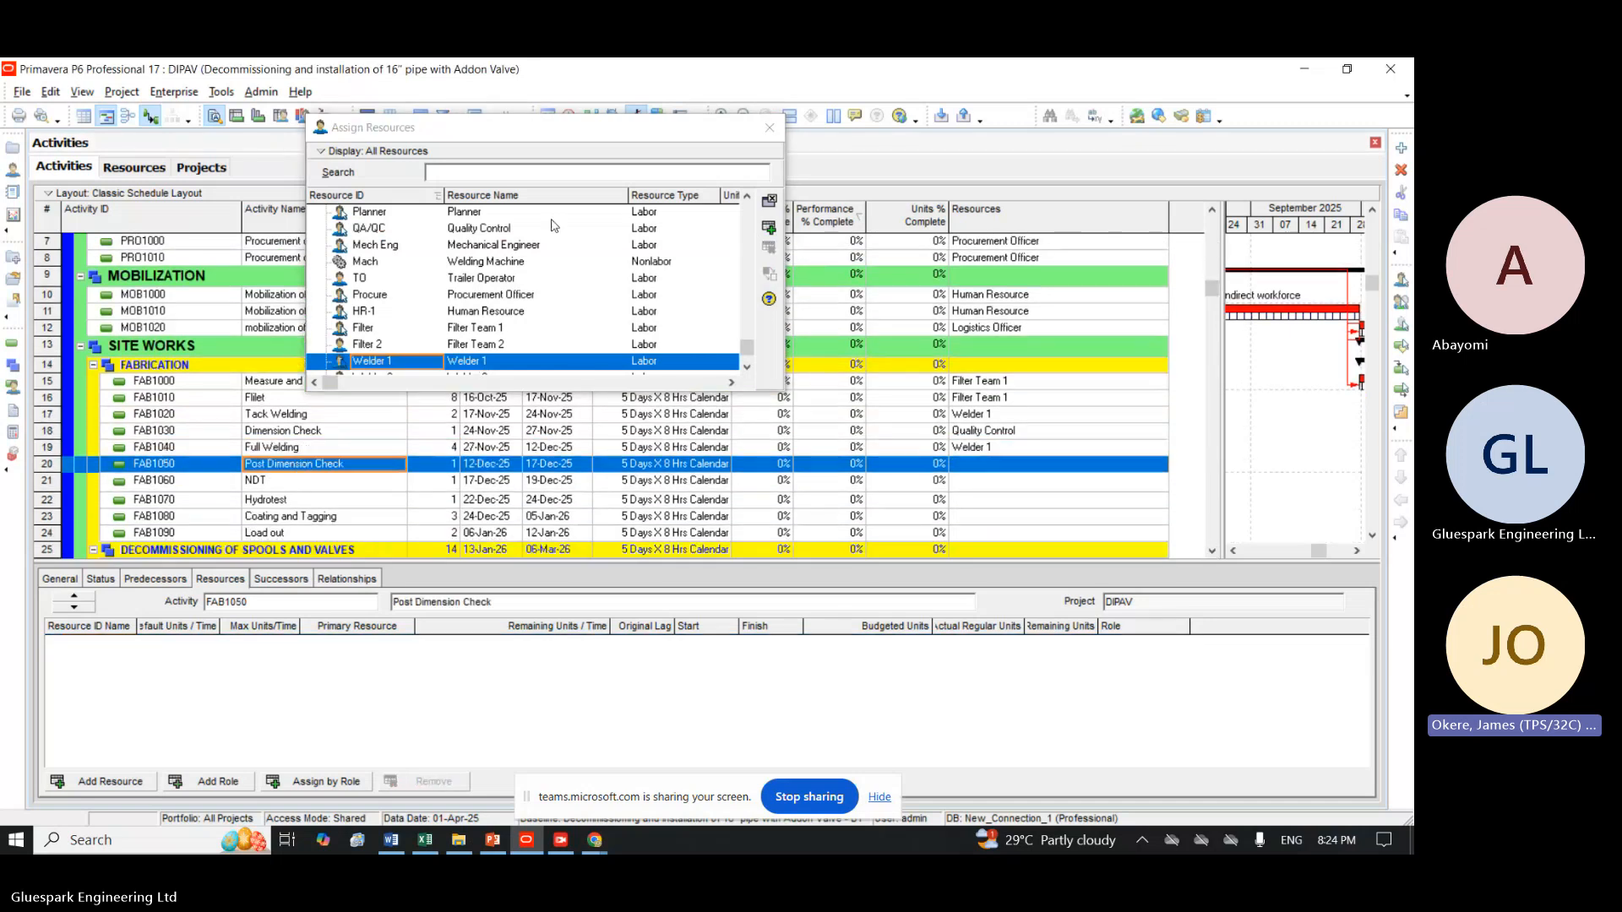
click(466, 228)
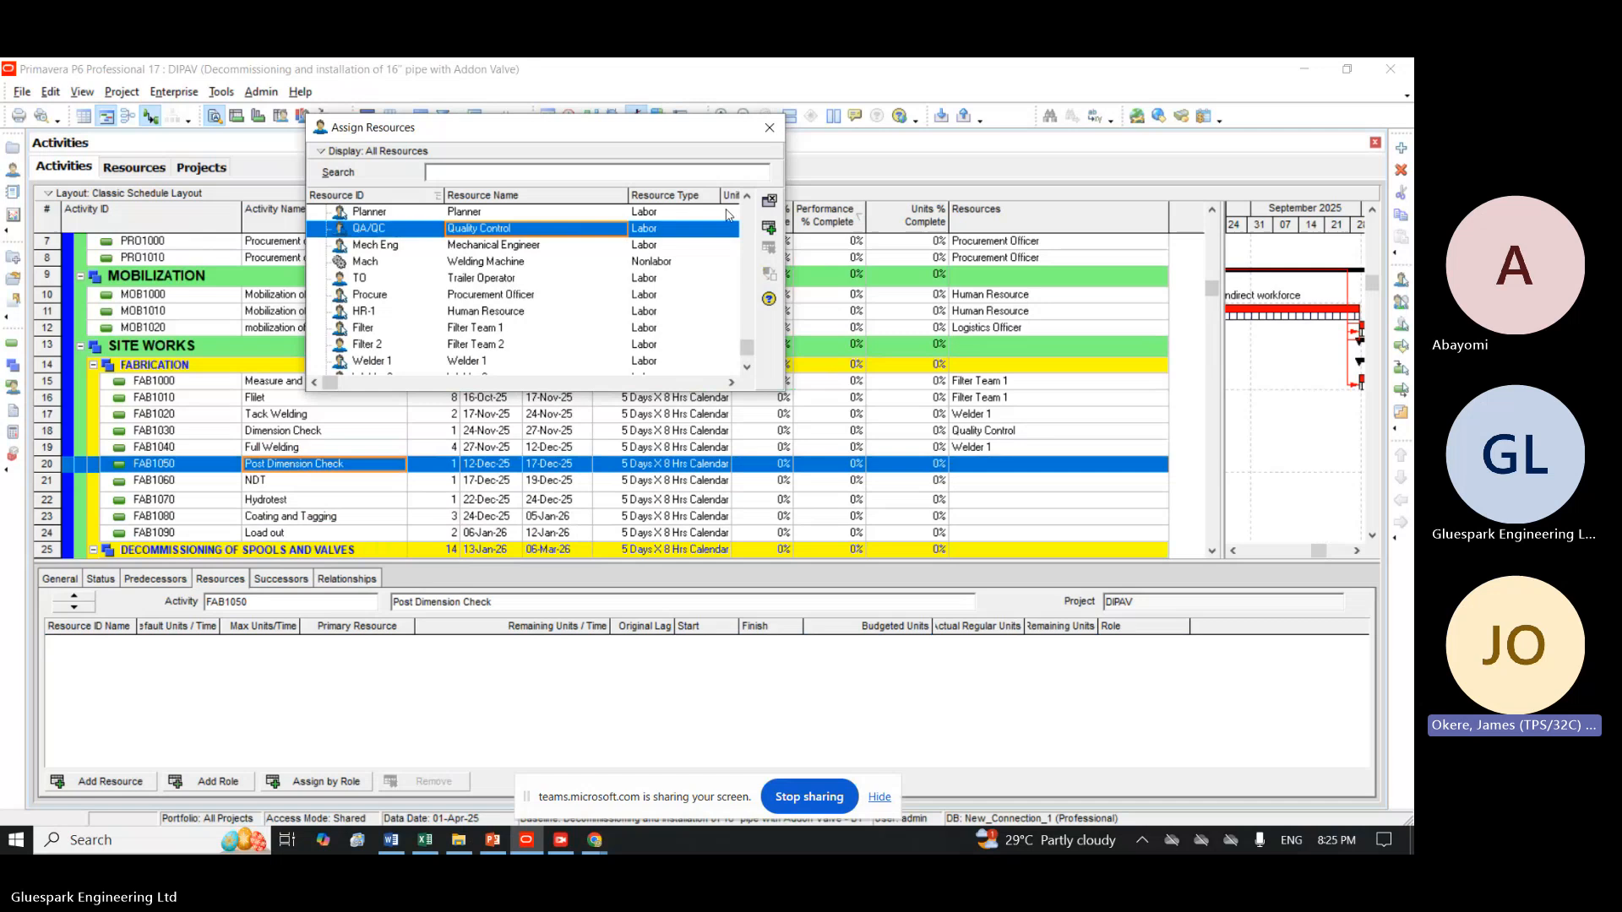
click(769, 228)
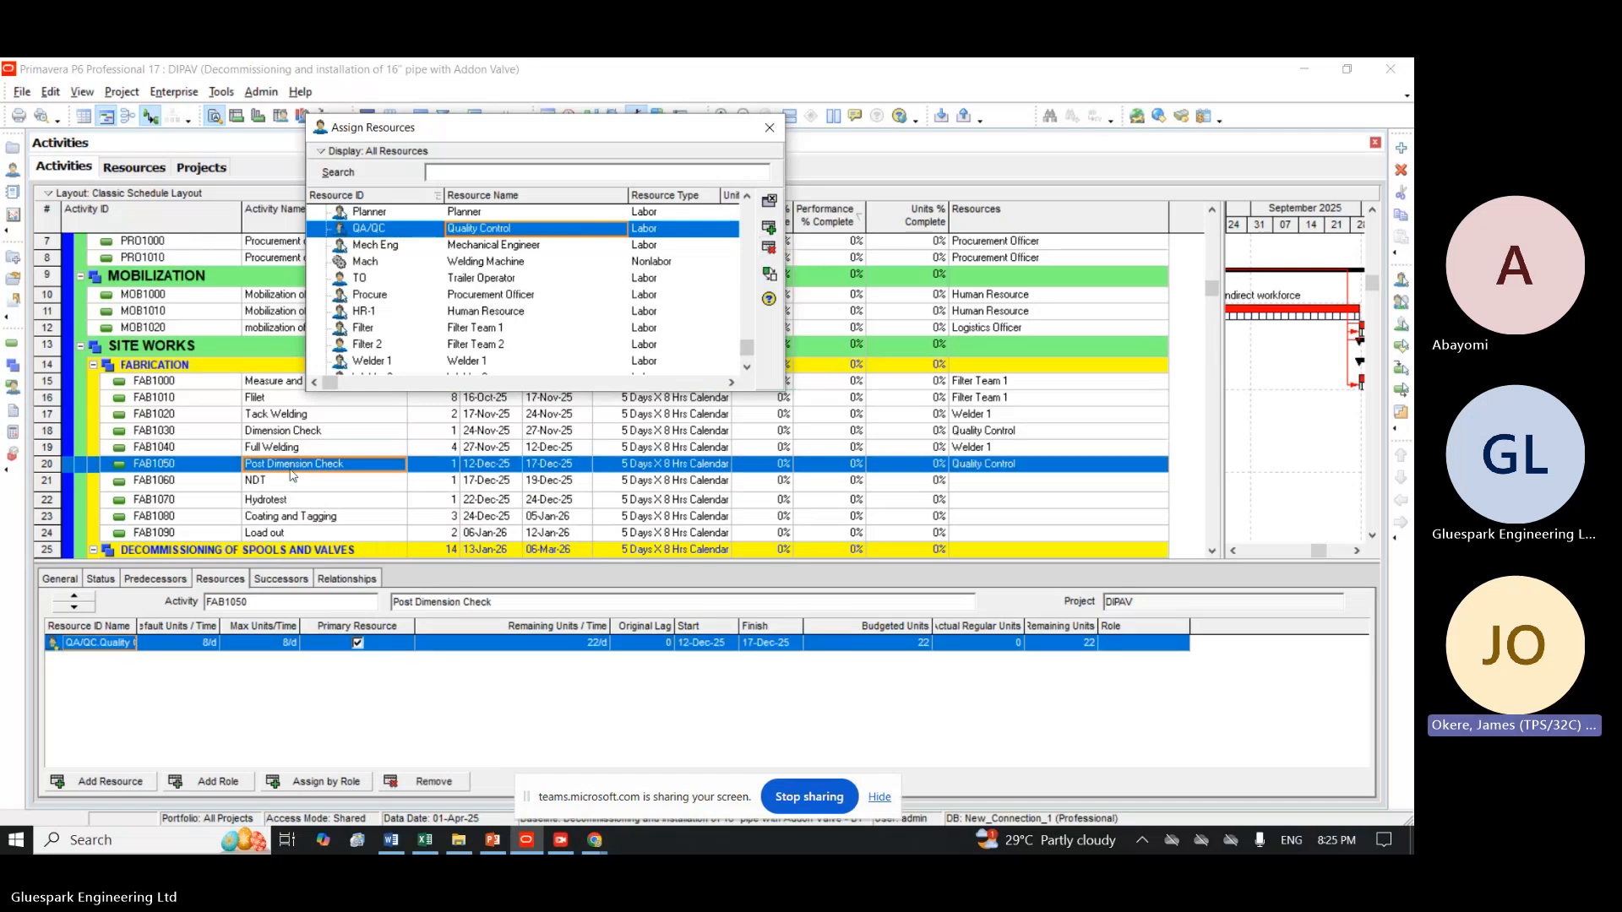
Review the activities from NDT (FAB1060) down to Handover (DEM1040) for missing resource assignments.
click(281, 489)
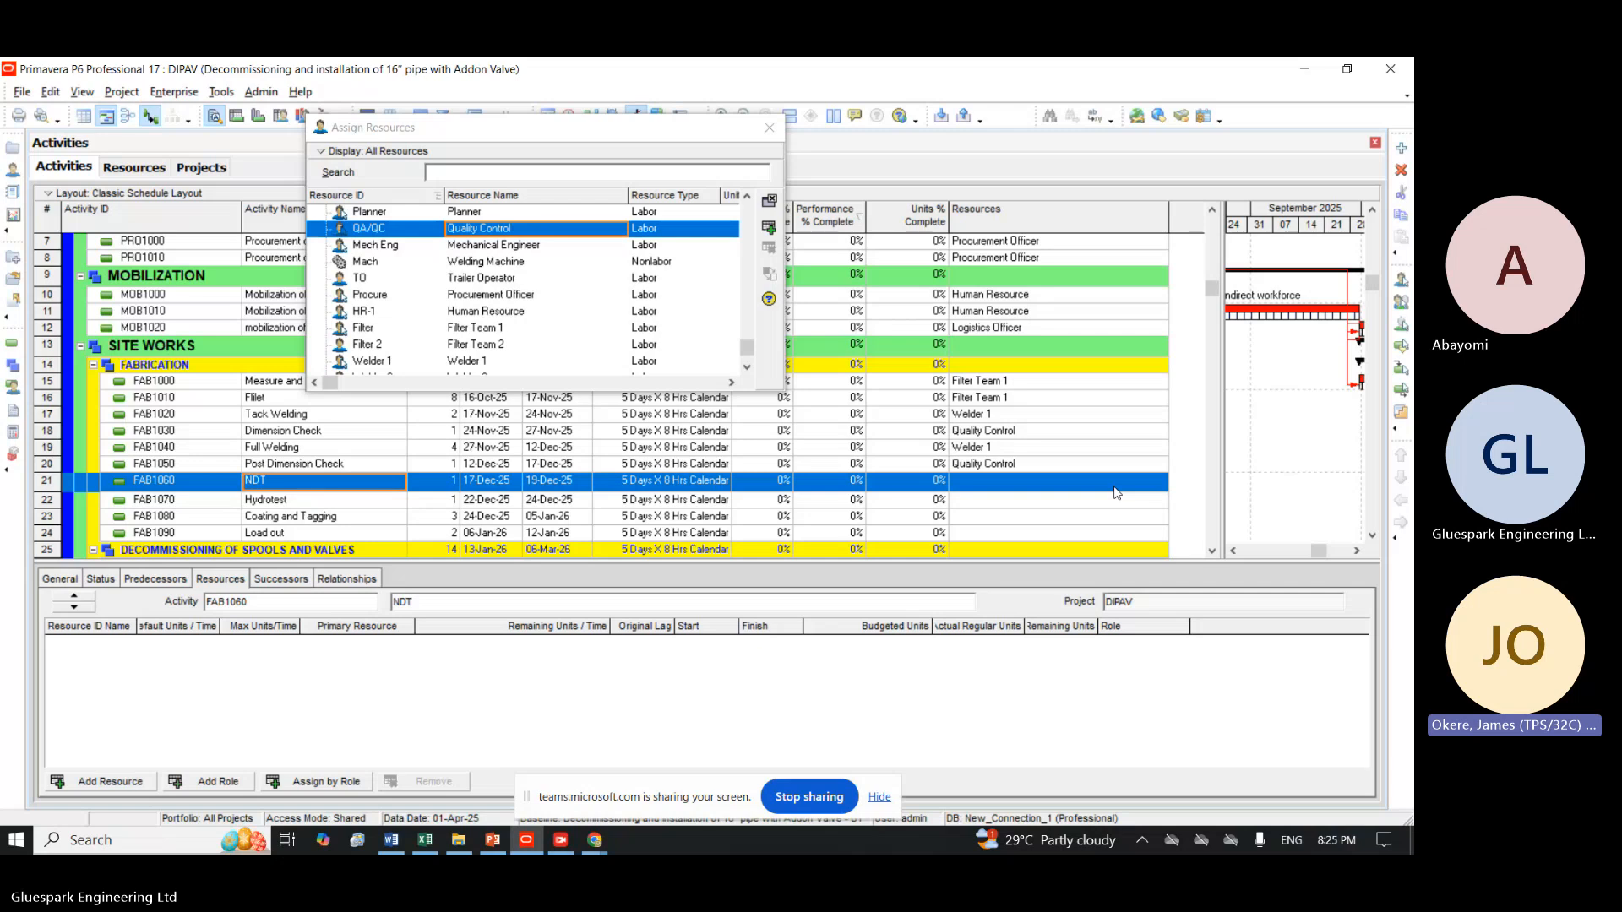
click(1214, 550)
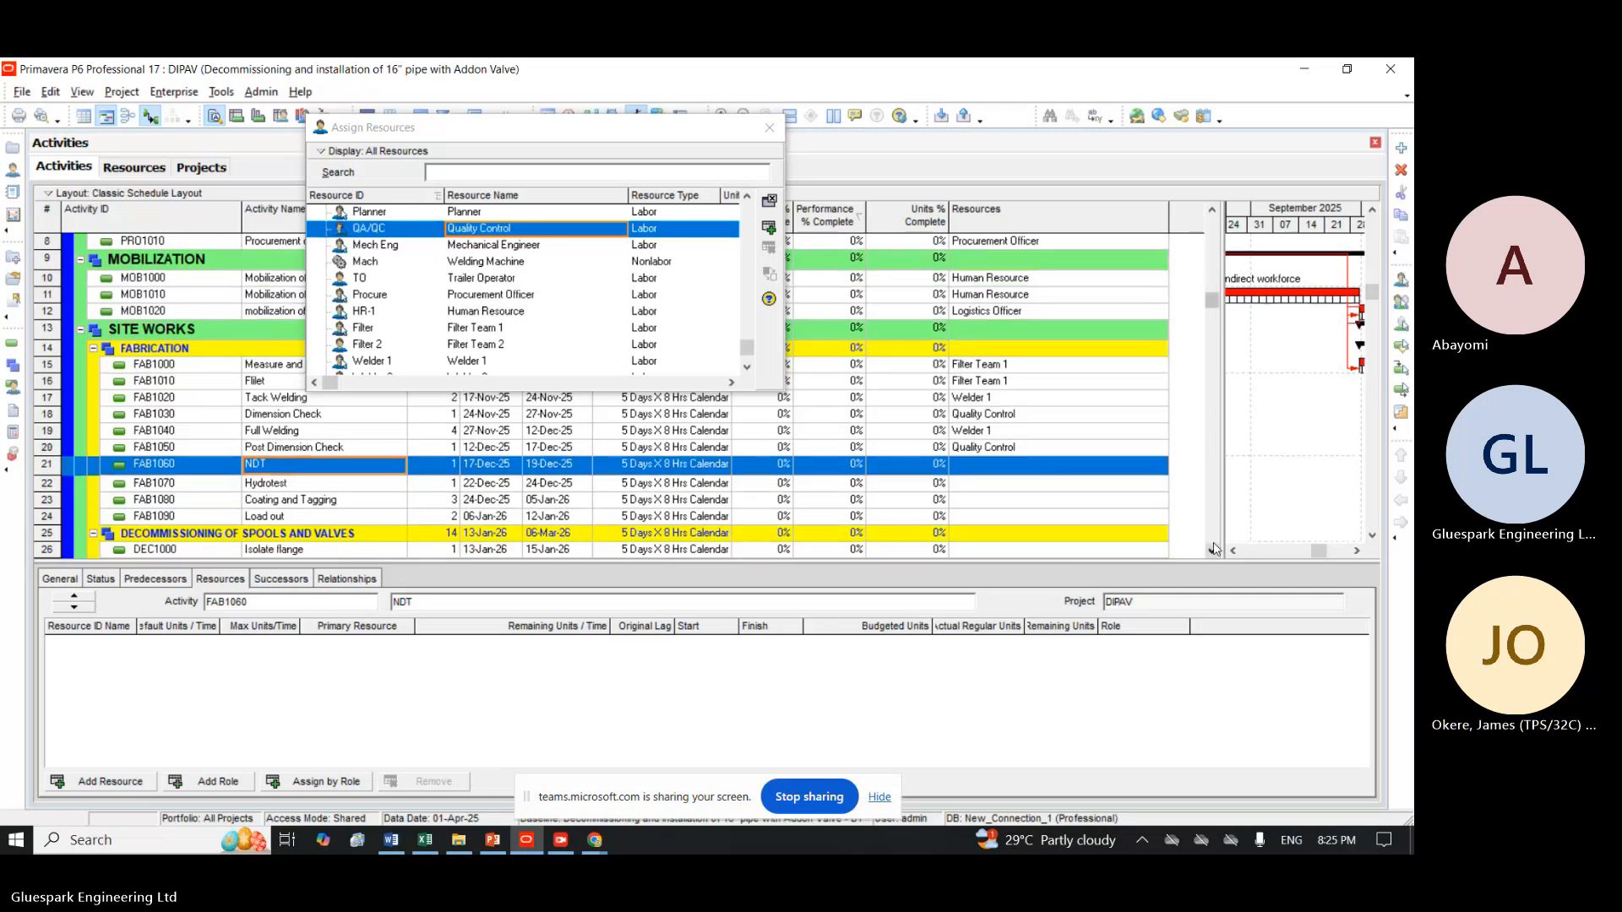
click(1214, 550)
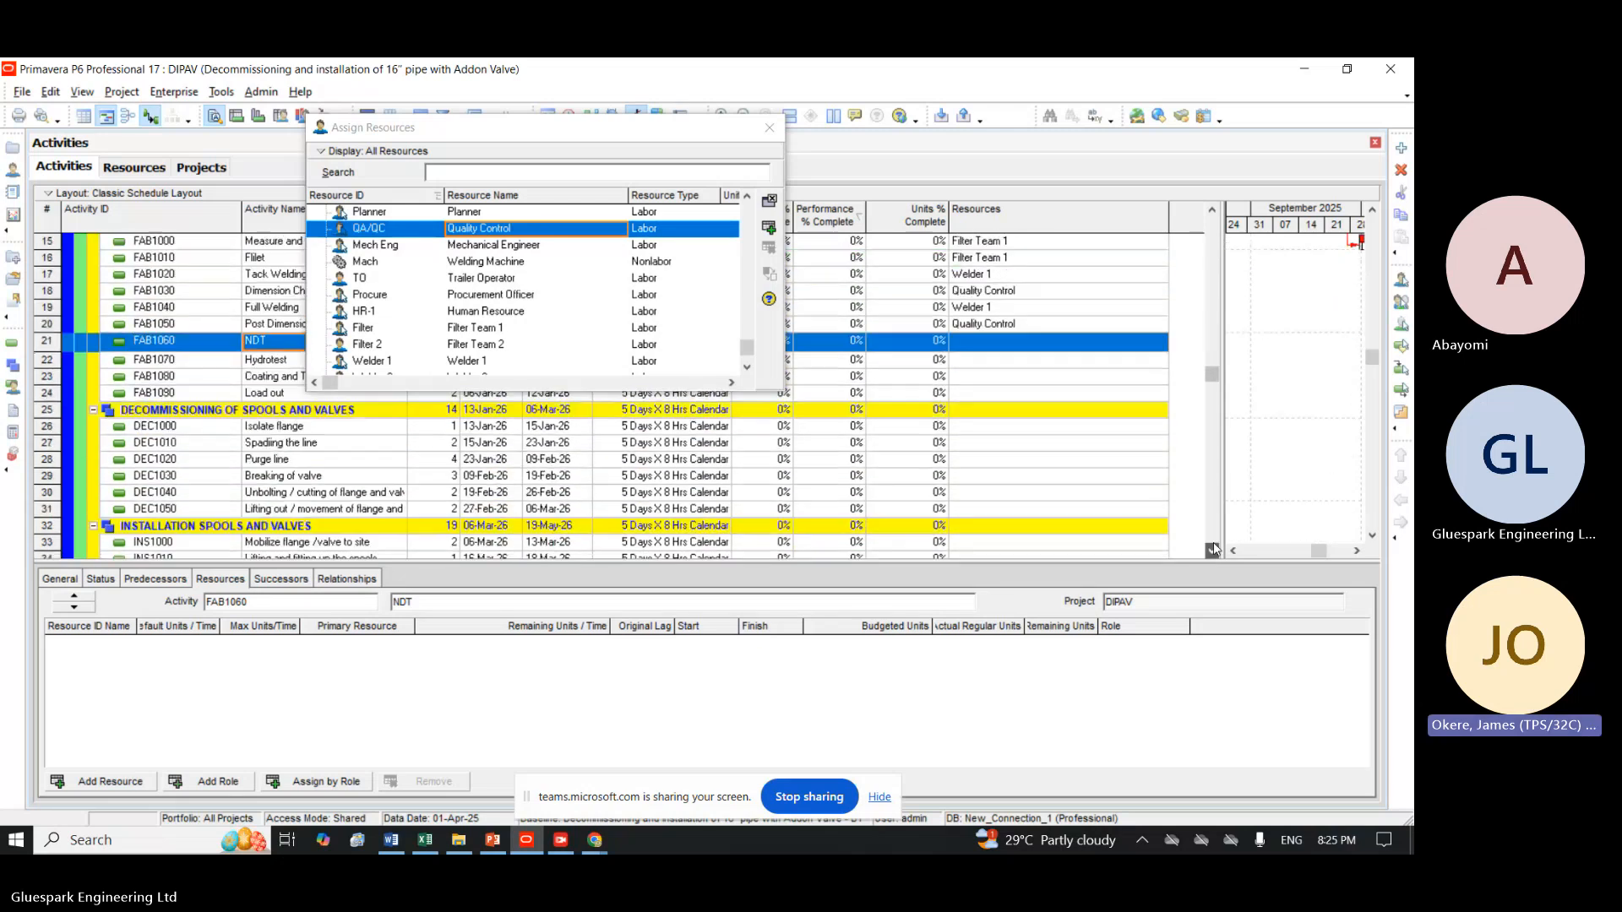
click(1214, 550)
click(1214, 550)
click(1213, 550)
click(1214, 550)
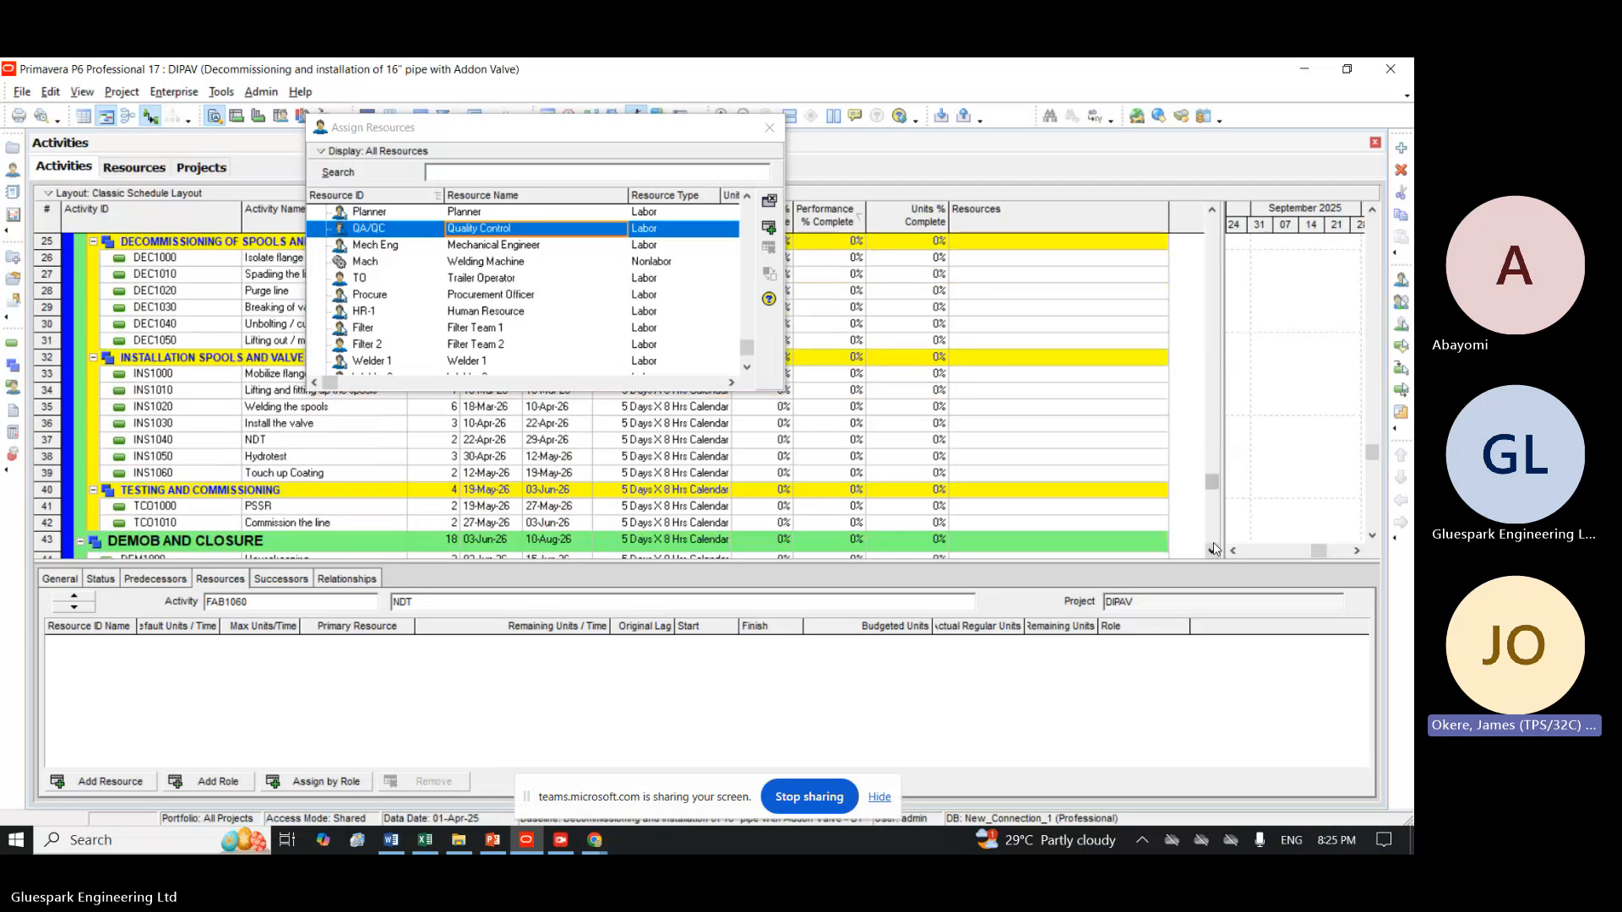
click(999, 445)
click(1213, 549)
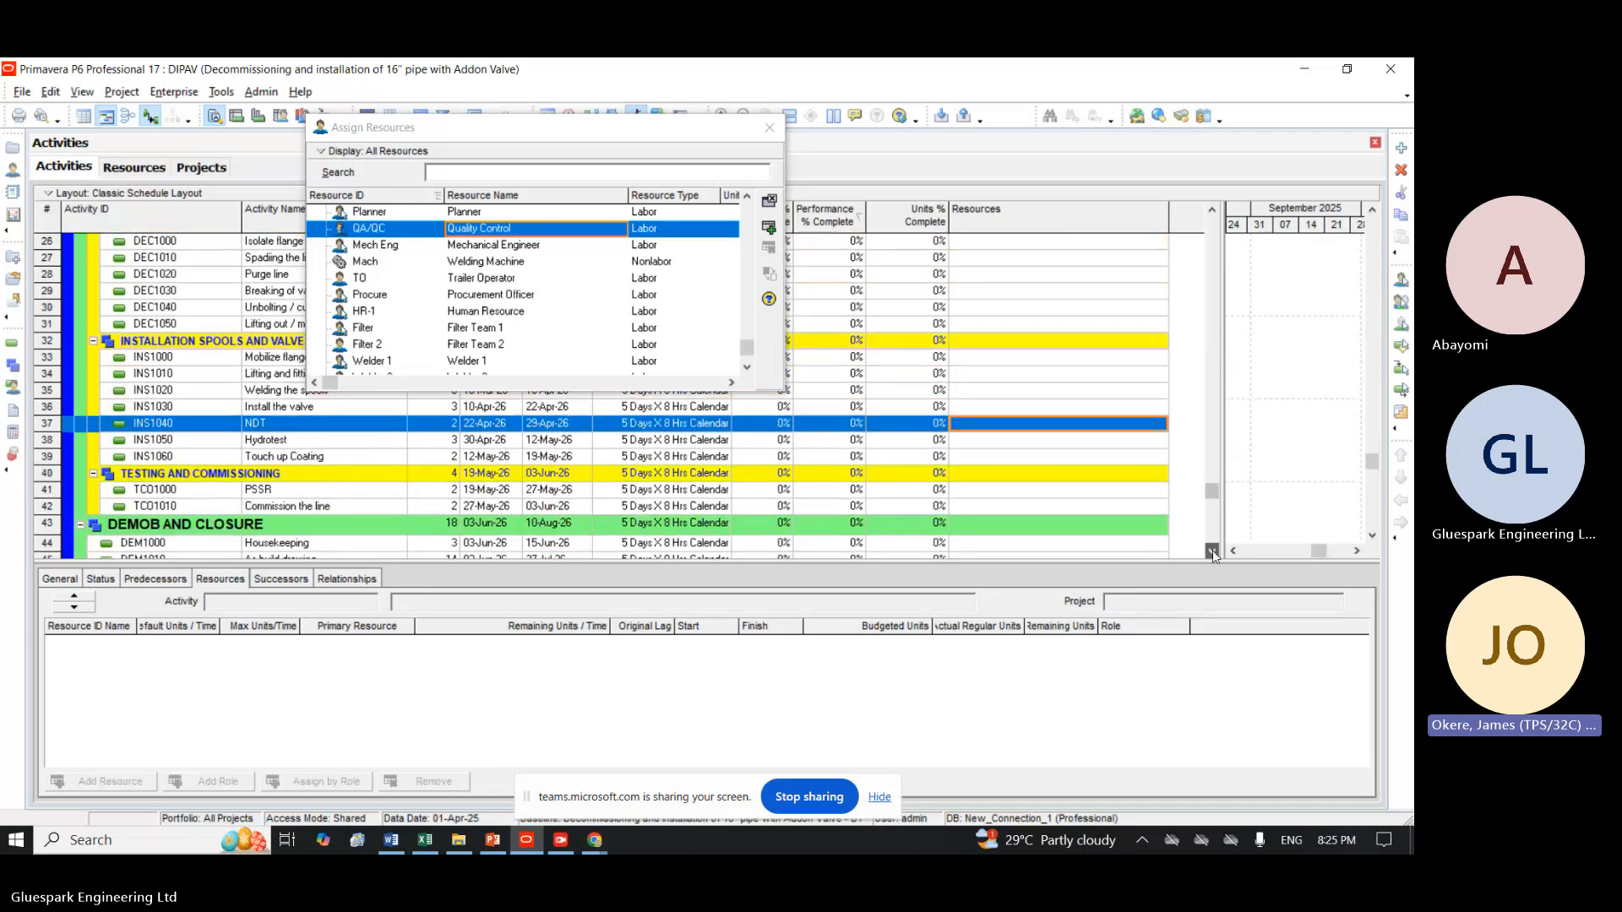
click(1213, 550)
click(1213, 549)
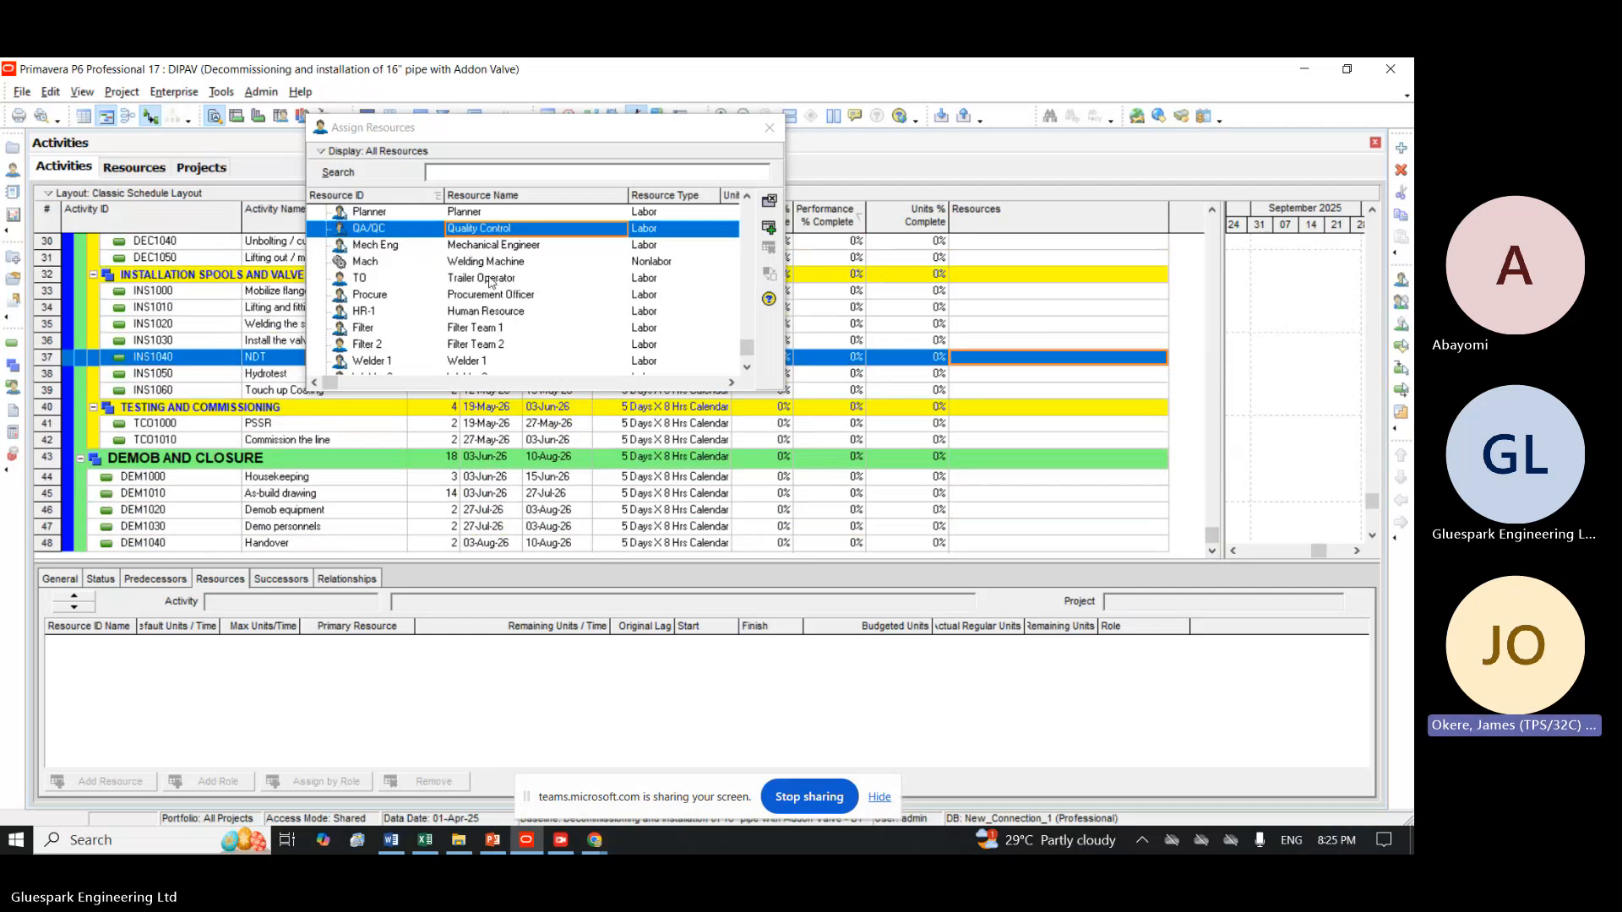
Look through the D&I resources for ones suited to the NDT and hydrotest activities.
click(746, 366)
click(747, 367)
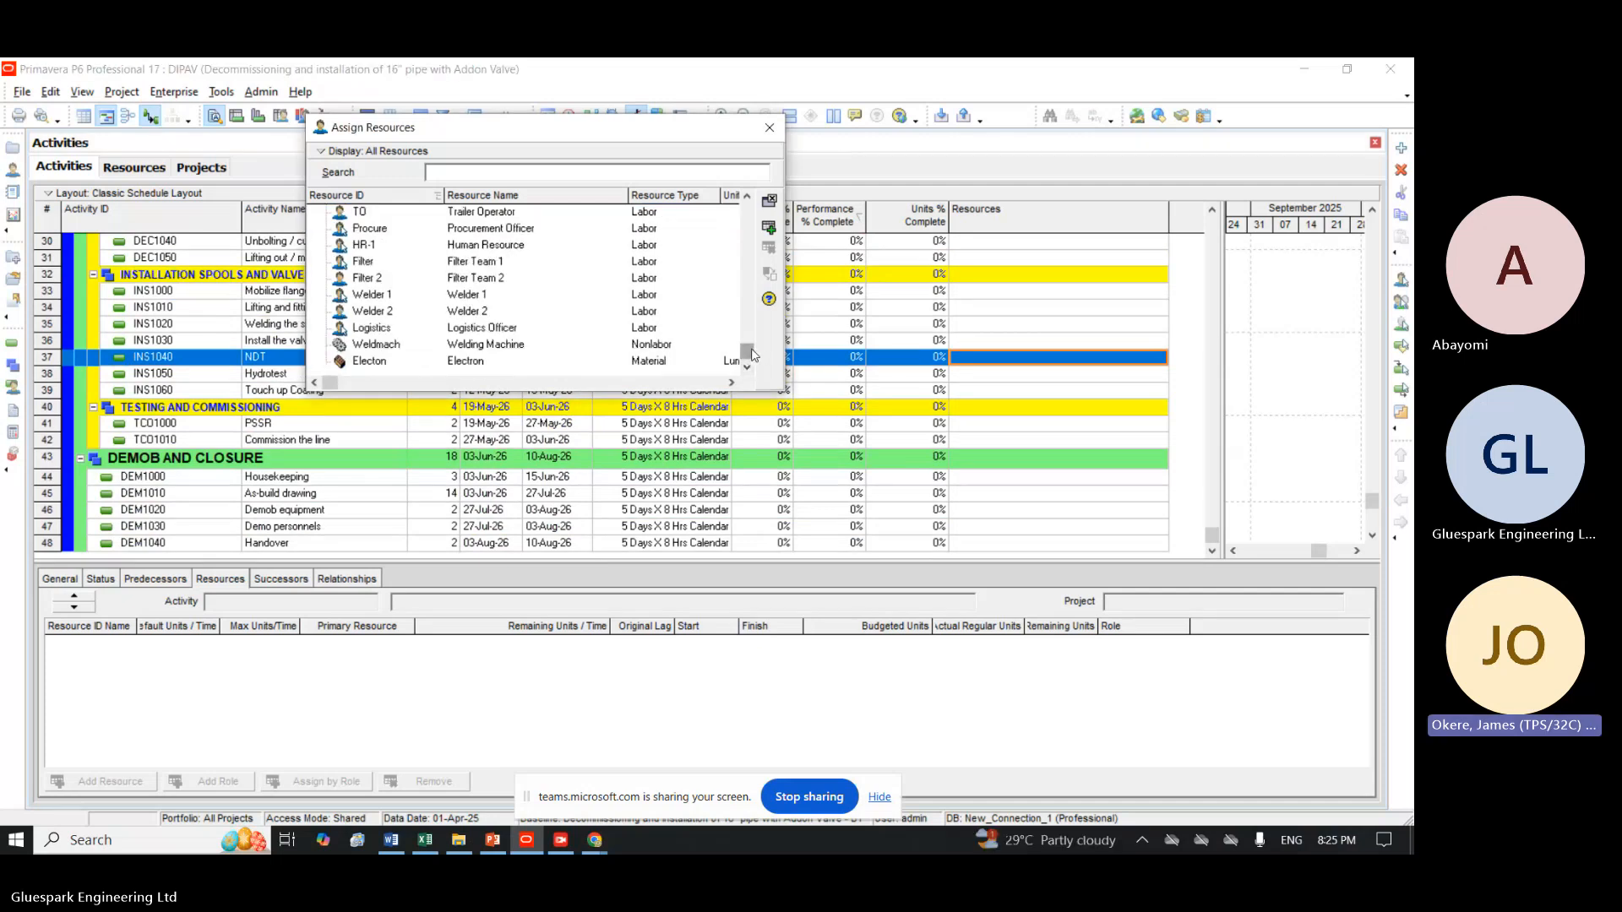
mouse_move(748, 351)
mouse_down()
mouse_move(733, 306)
mouse_move(723, 350)
mouse_up()
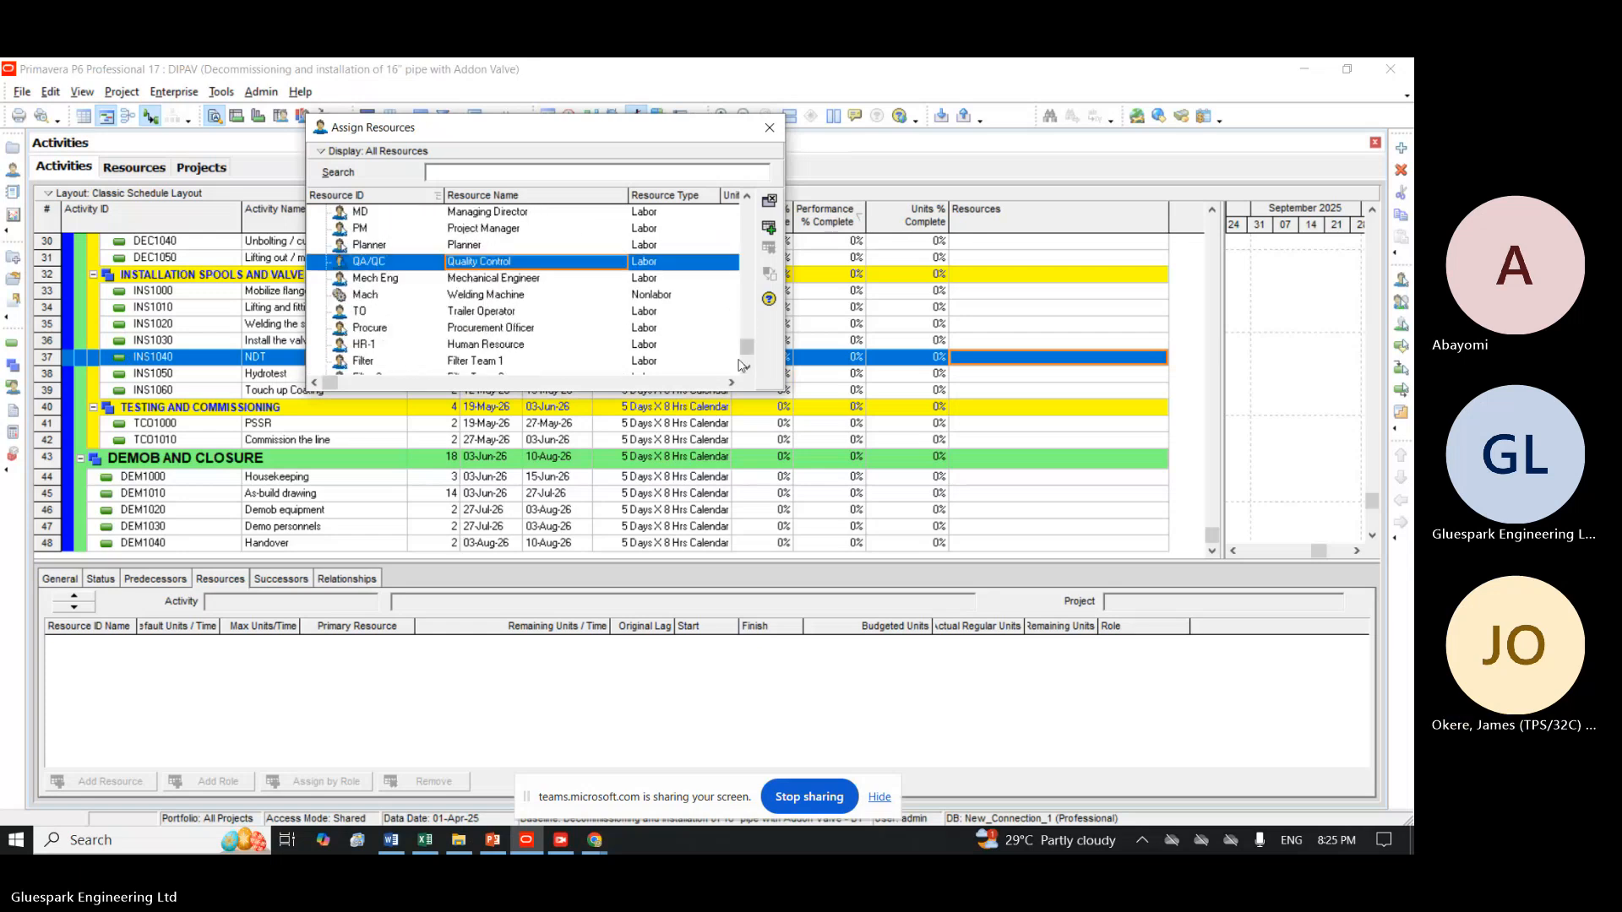
click(747, 368)
click(746, 368)
click(747, 368)
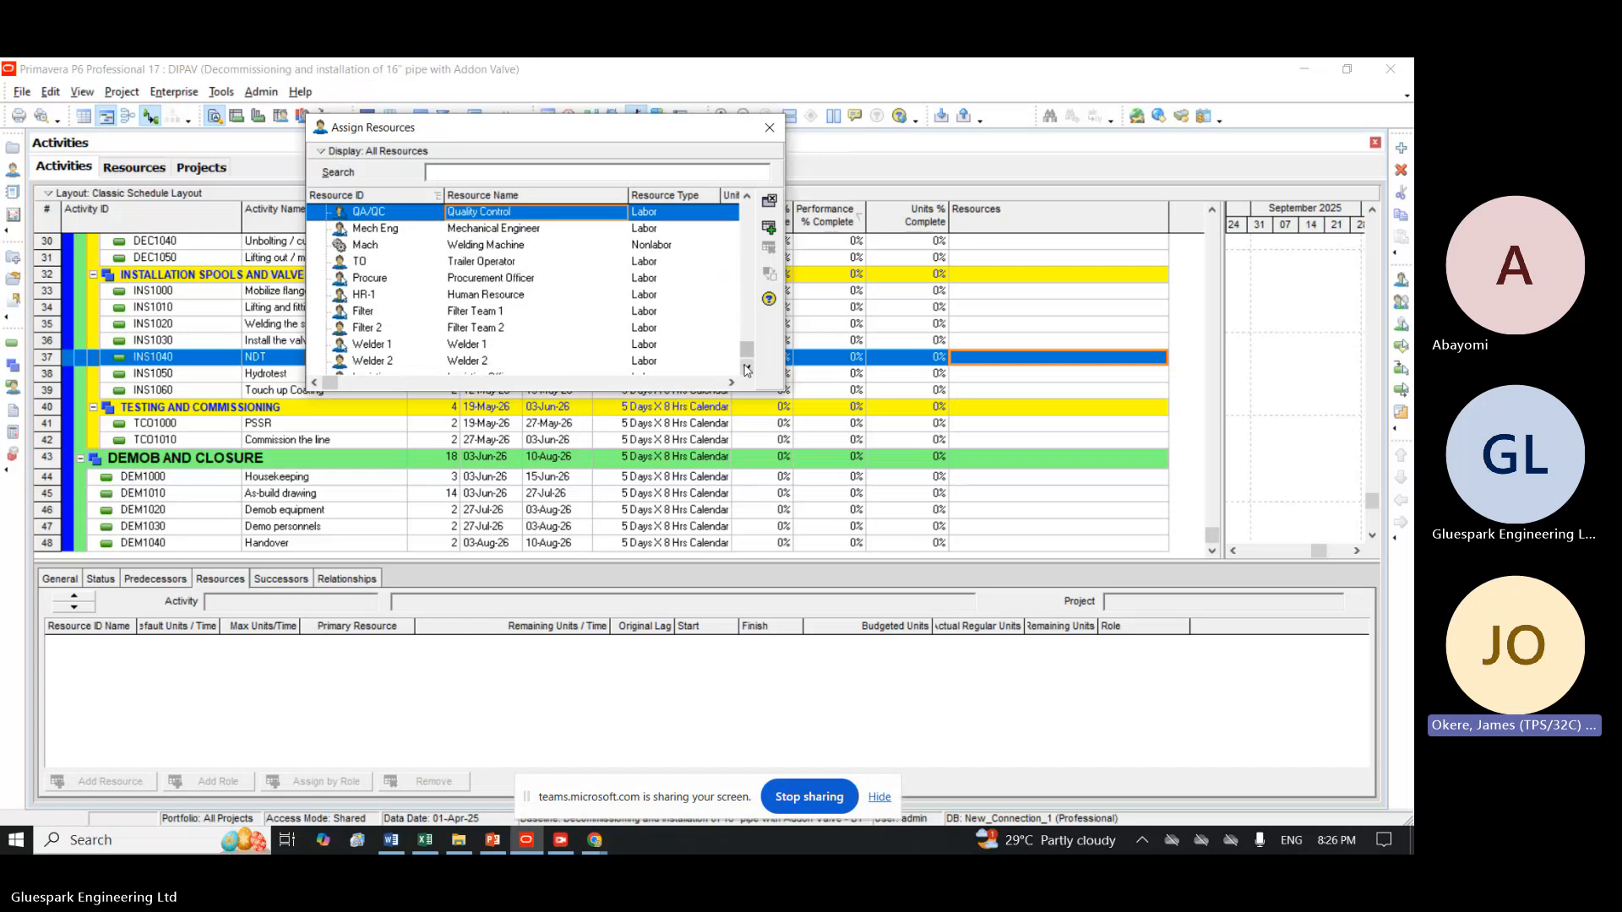
click(747, 368)
click(747, 368)
click(747, 369)
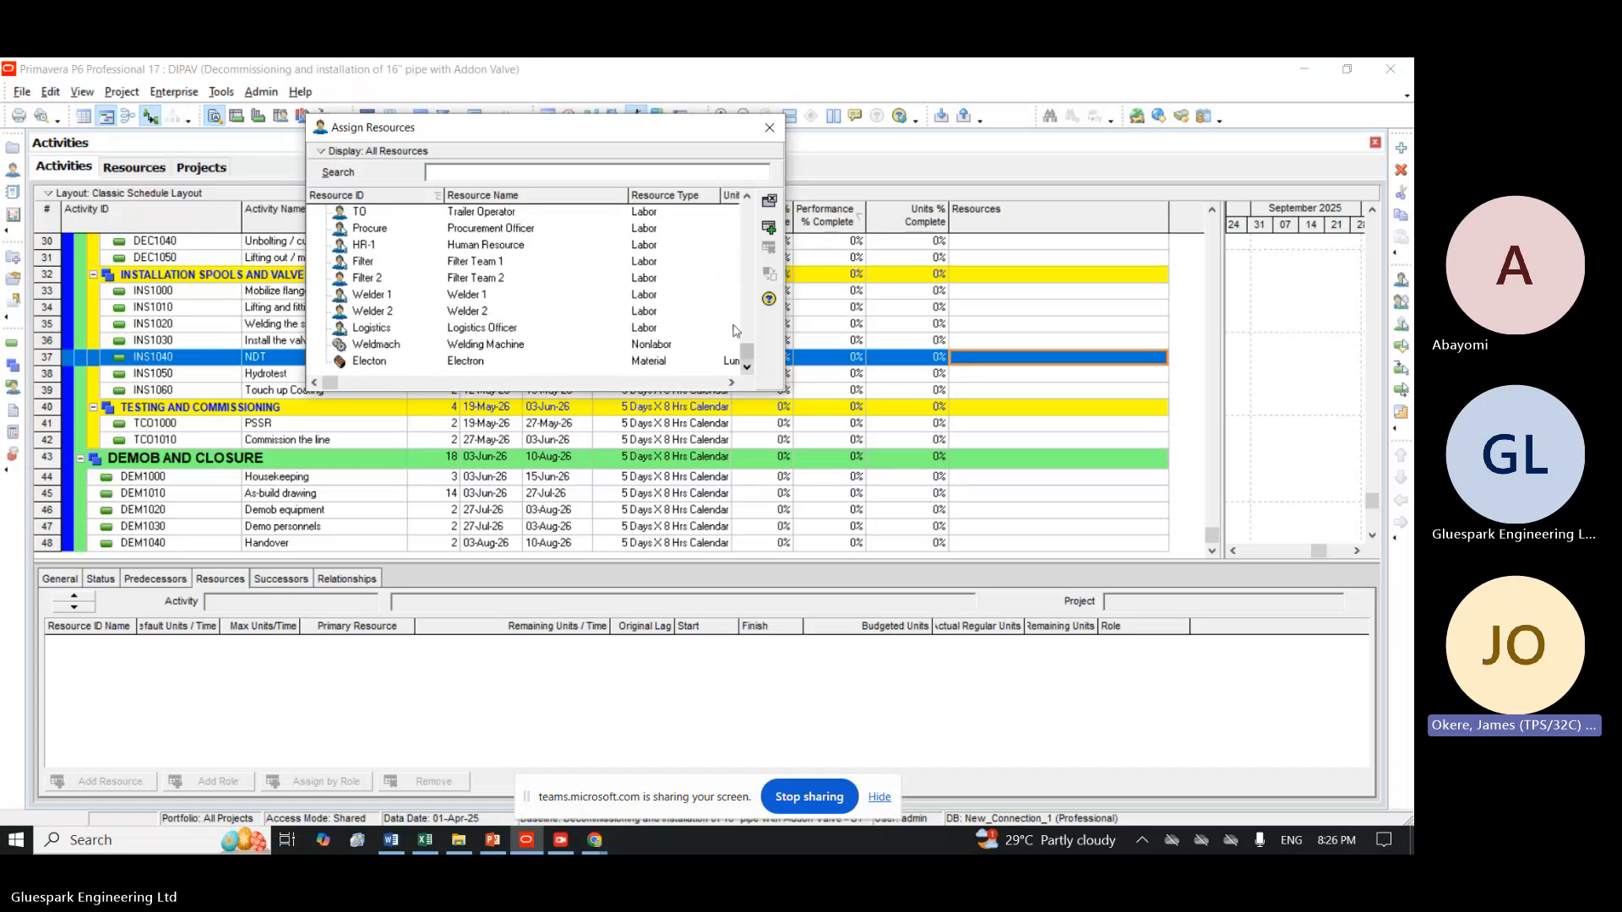
click(747, 196)
click(747, 196)
click(747, 196)
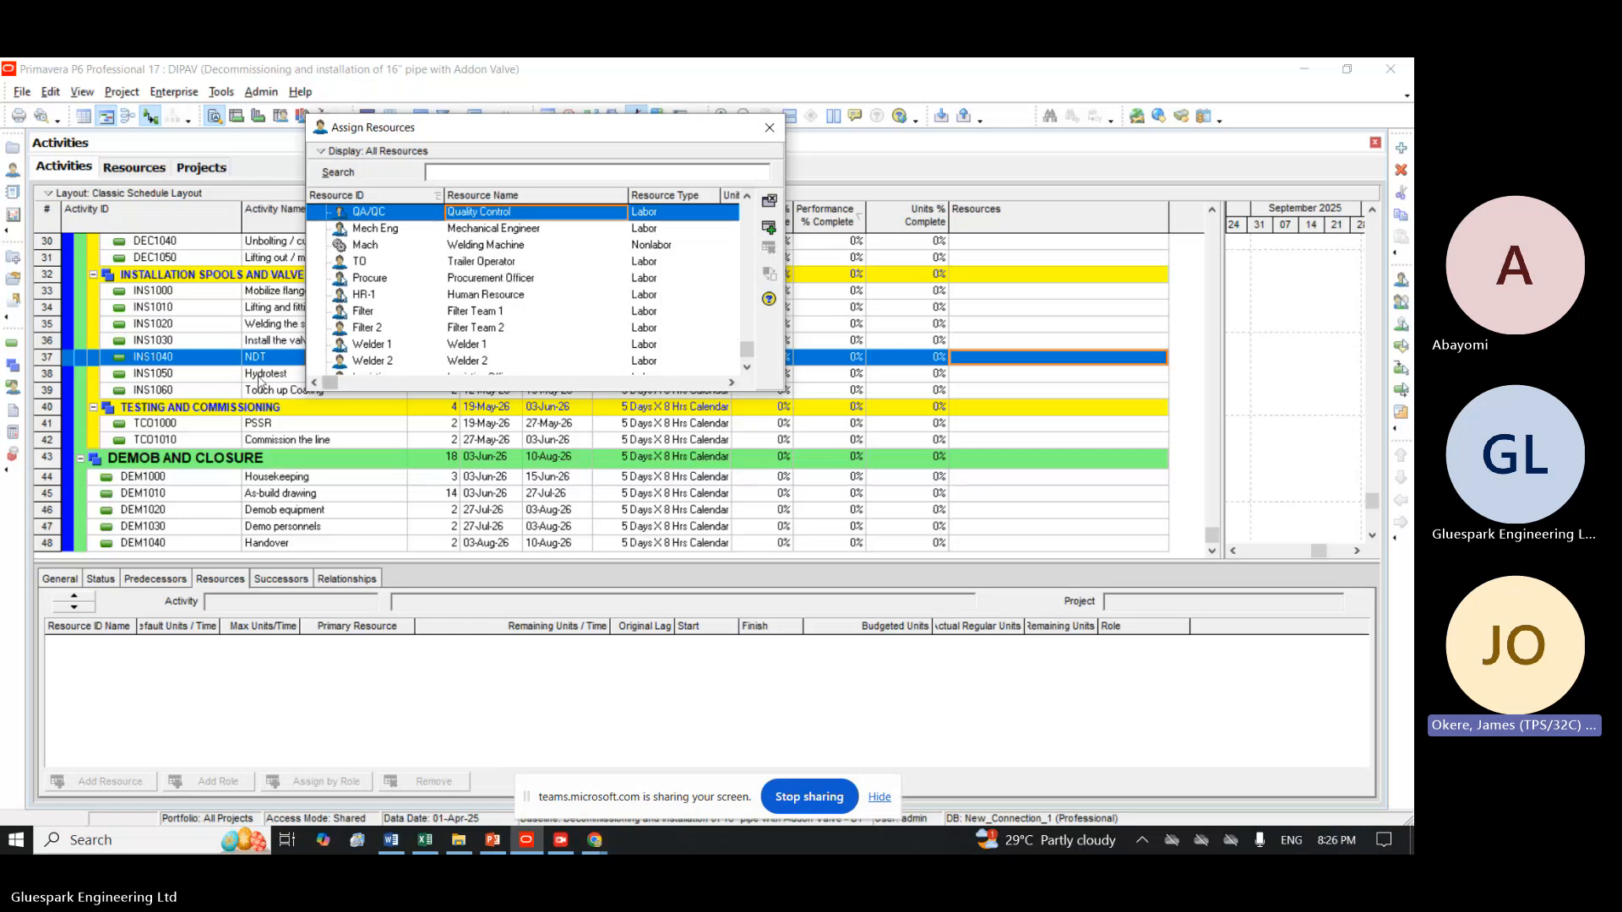
click(256, 319)
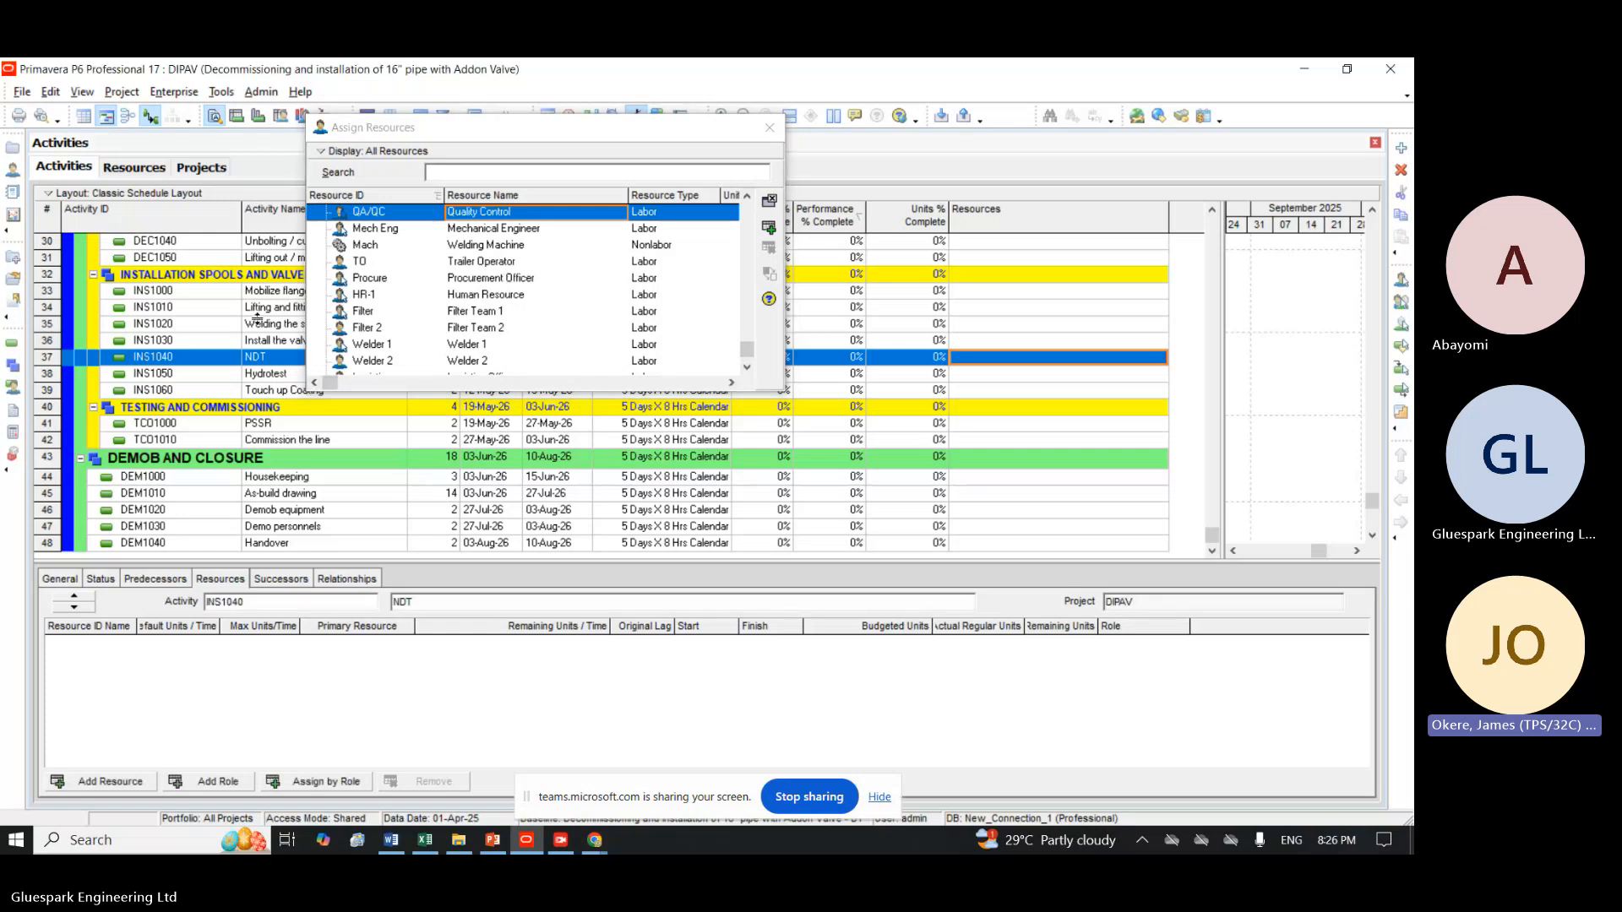
Add a resource directly under D&I, after Quality Control, with the ID NDT and the name NDT Technixian.
click(769, 128)
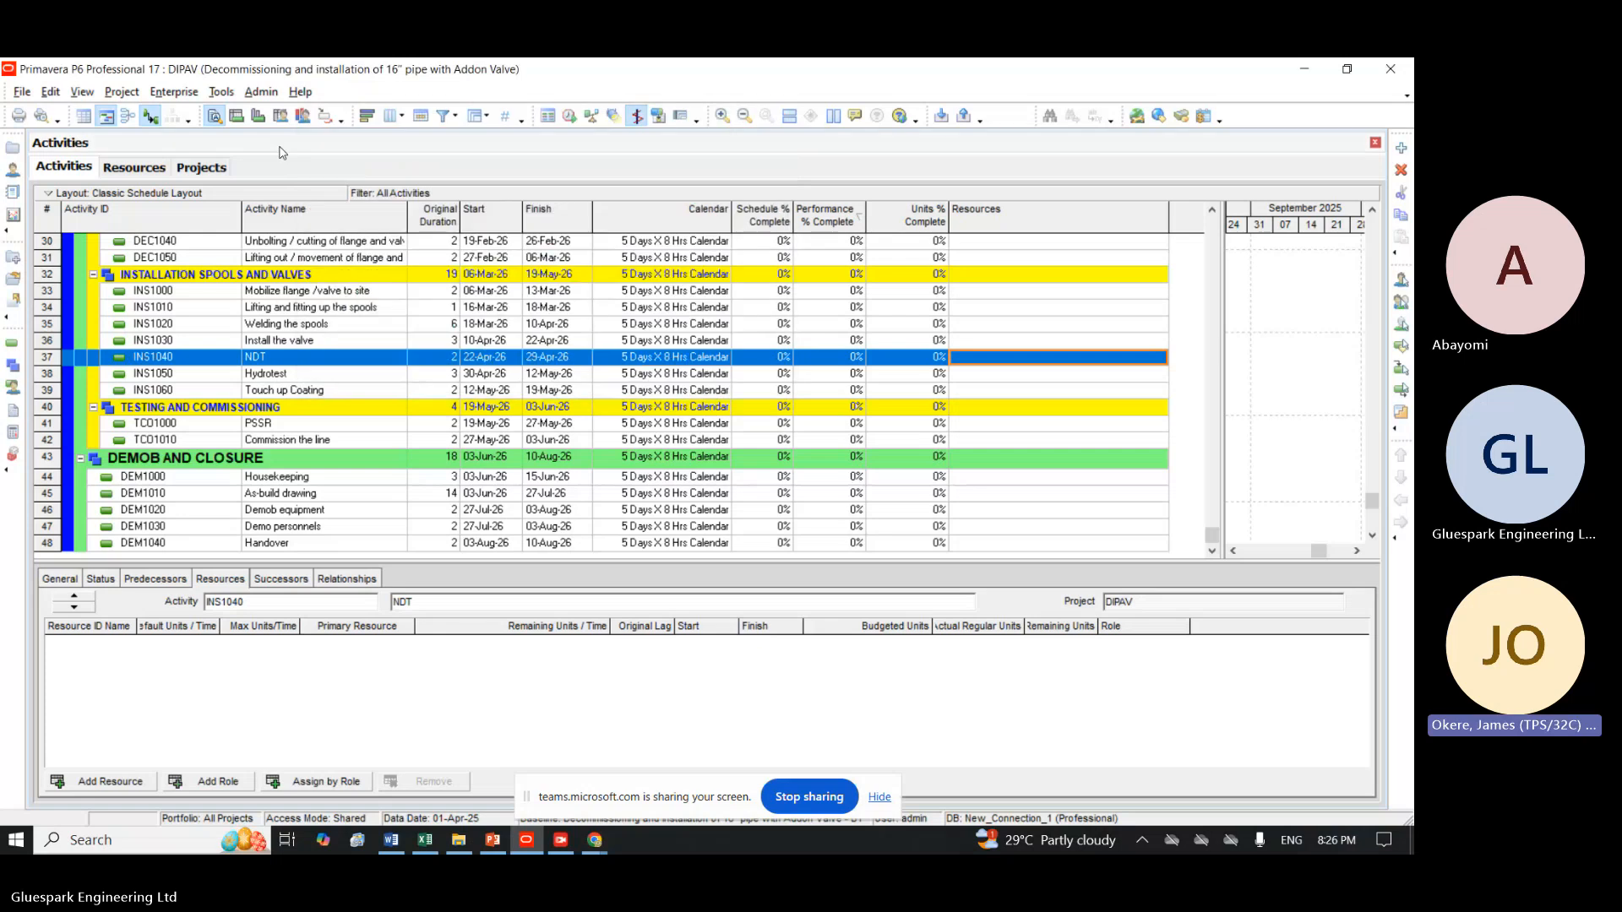
click(114, 171)
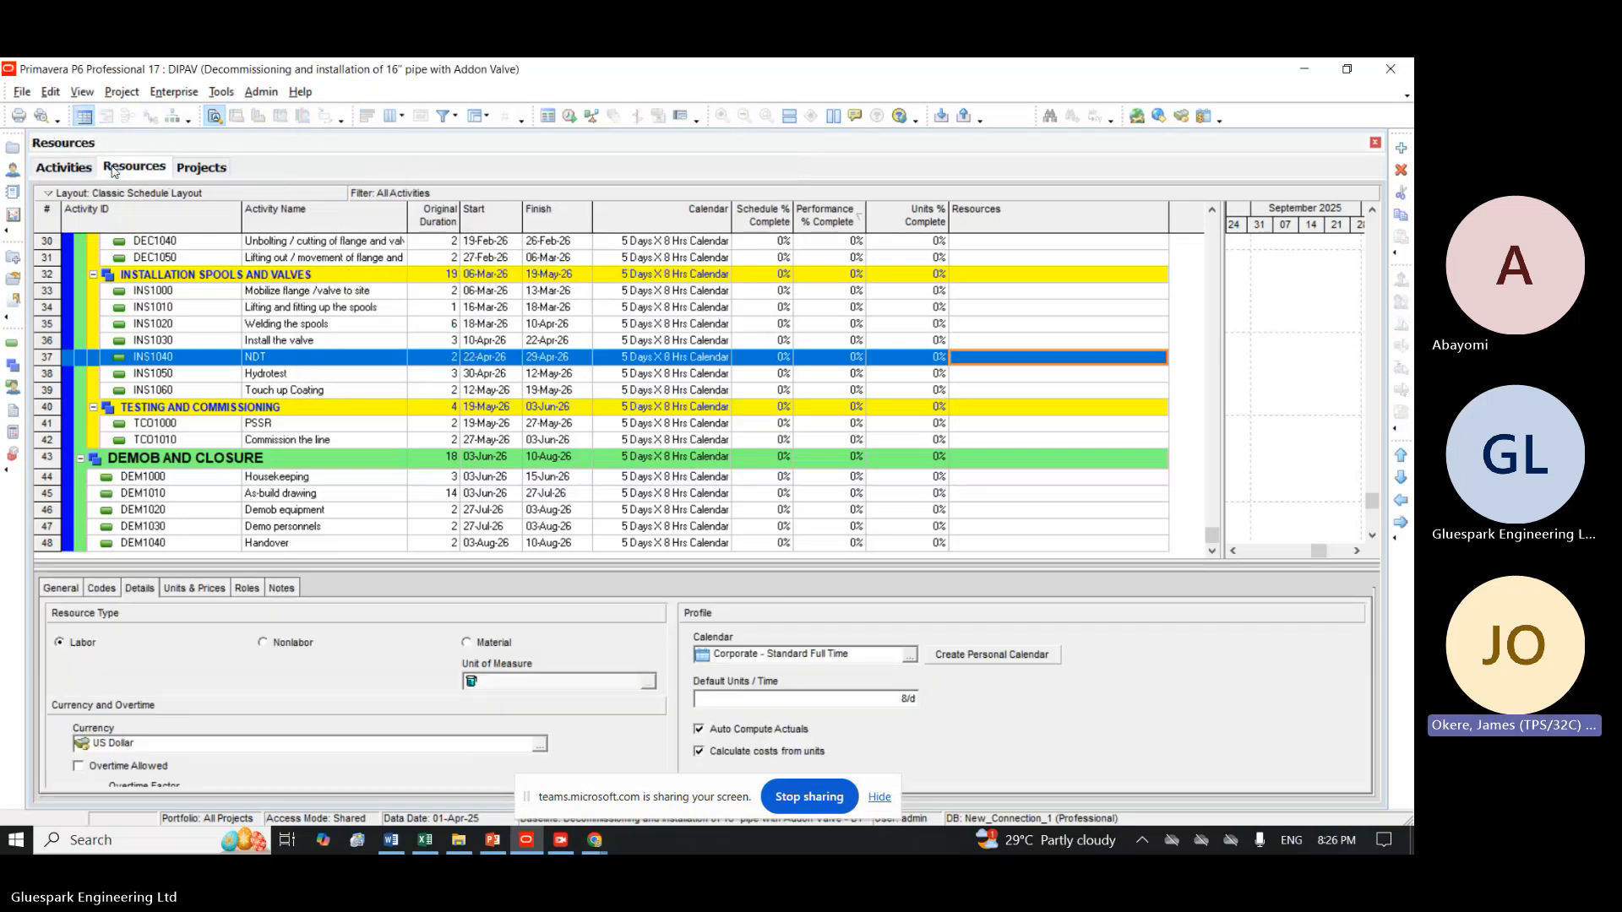
click(1401, 147)
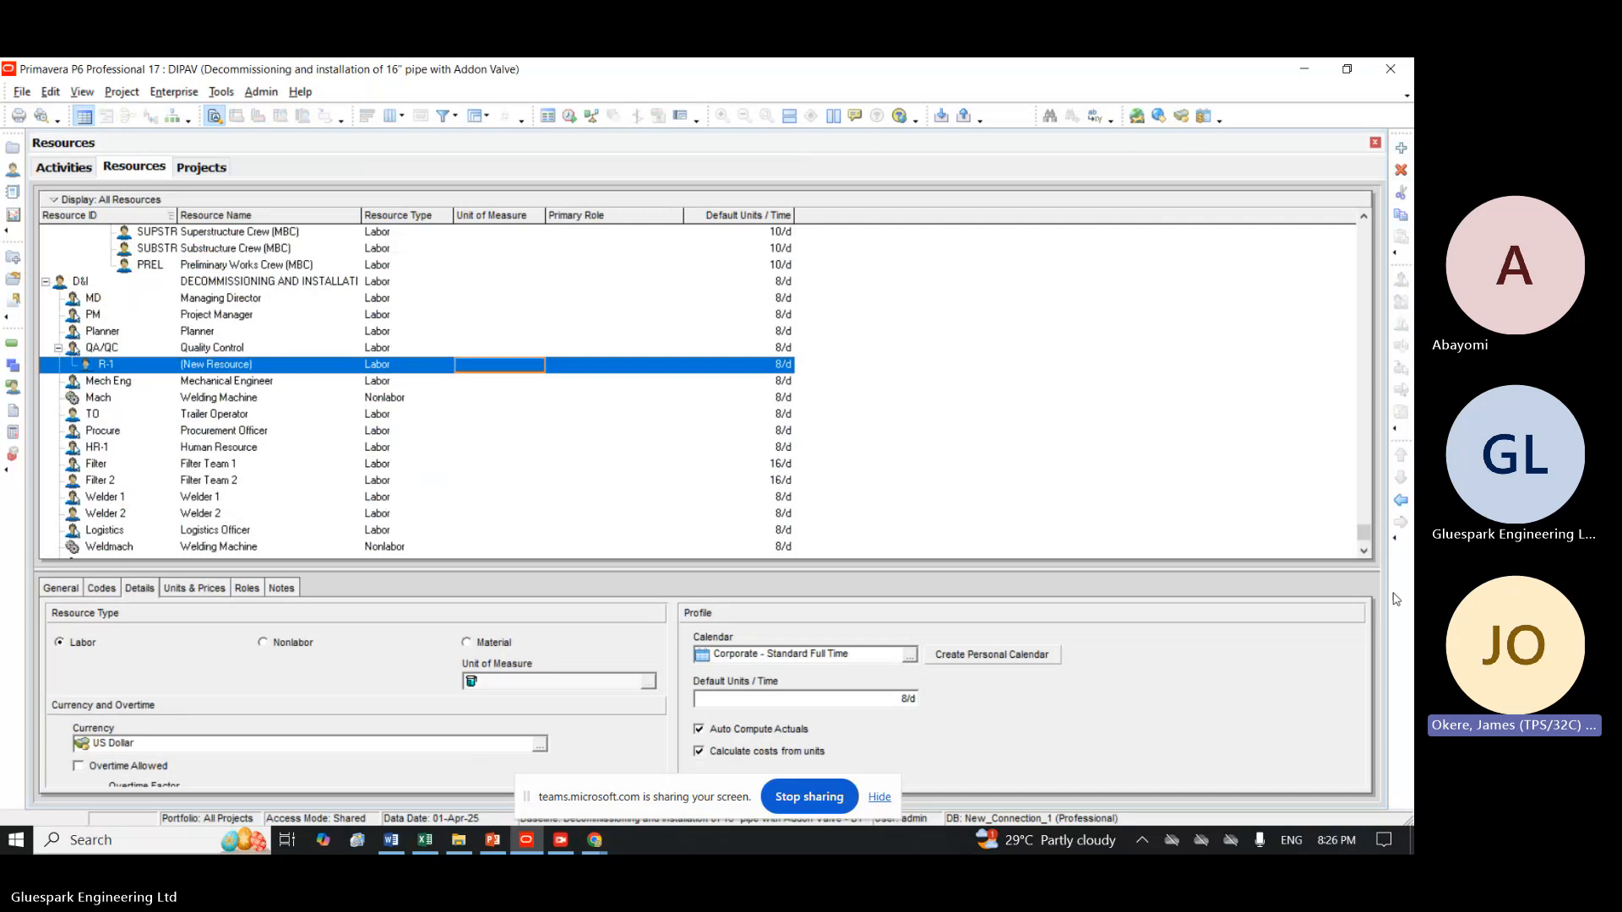
click(1400, 502)
click(112, 366)
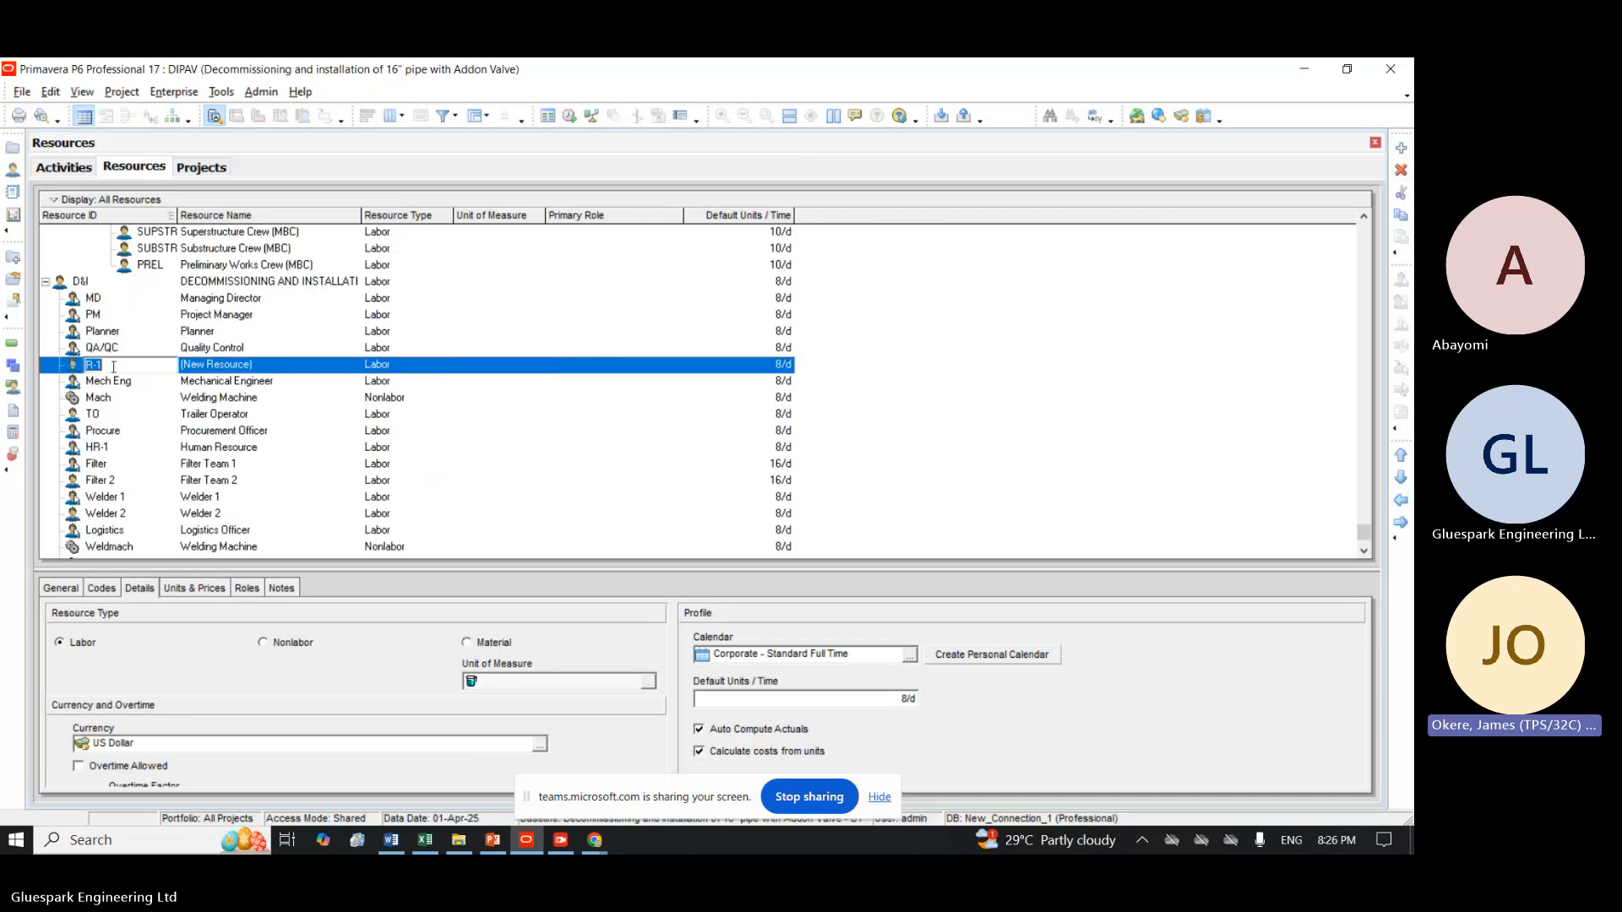
text(NDT)
click(264, 369)
text(N)
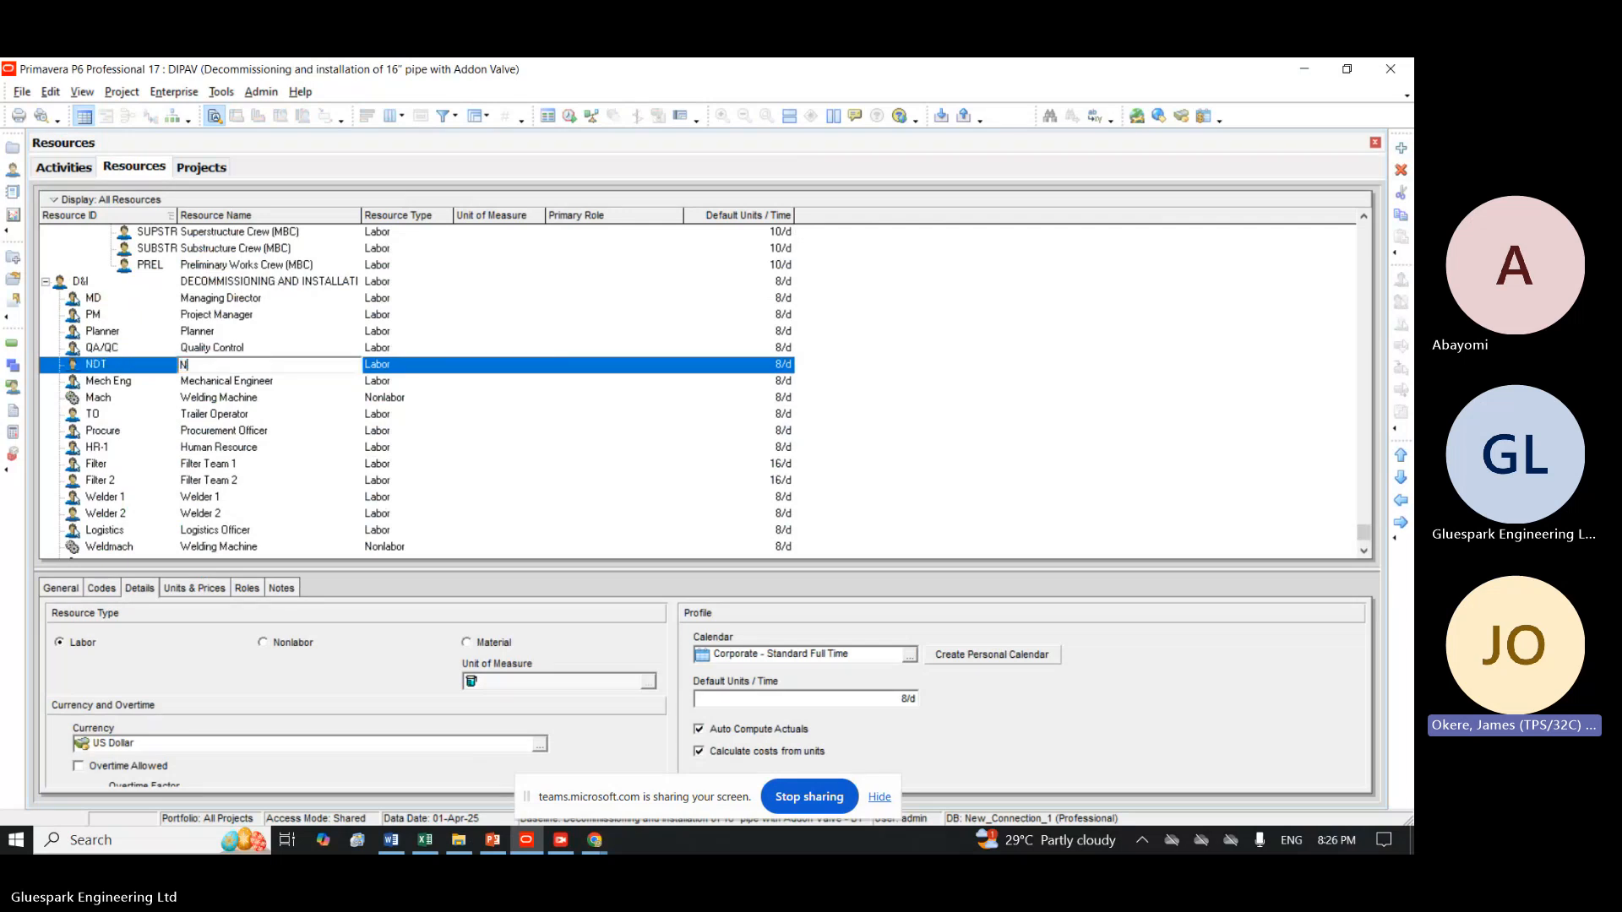
text(DT Tech)
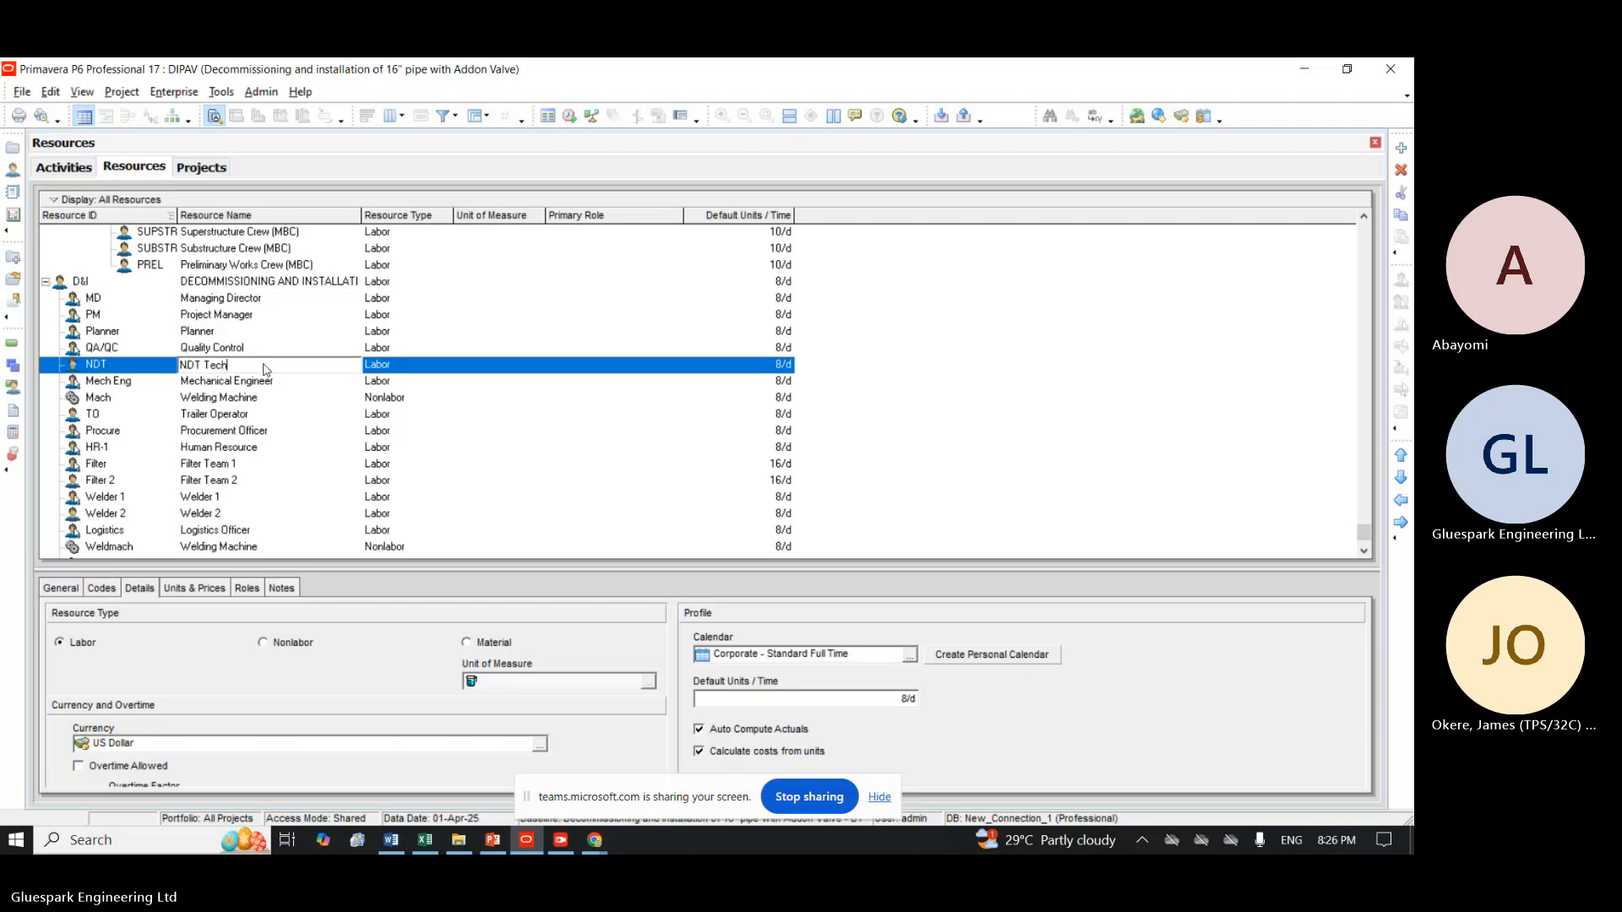
text(nician)
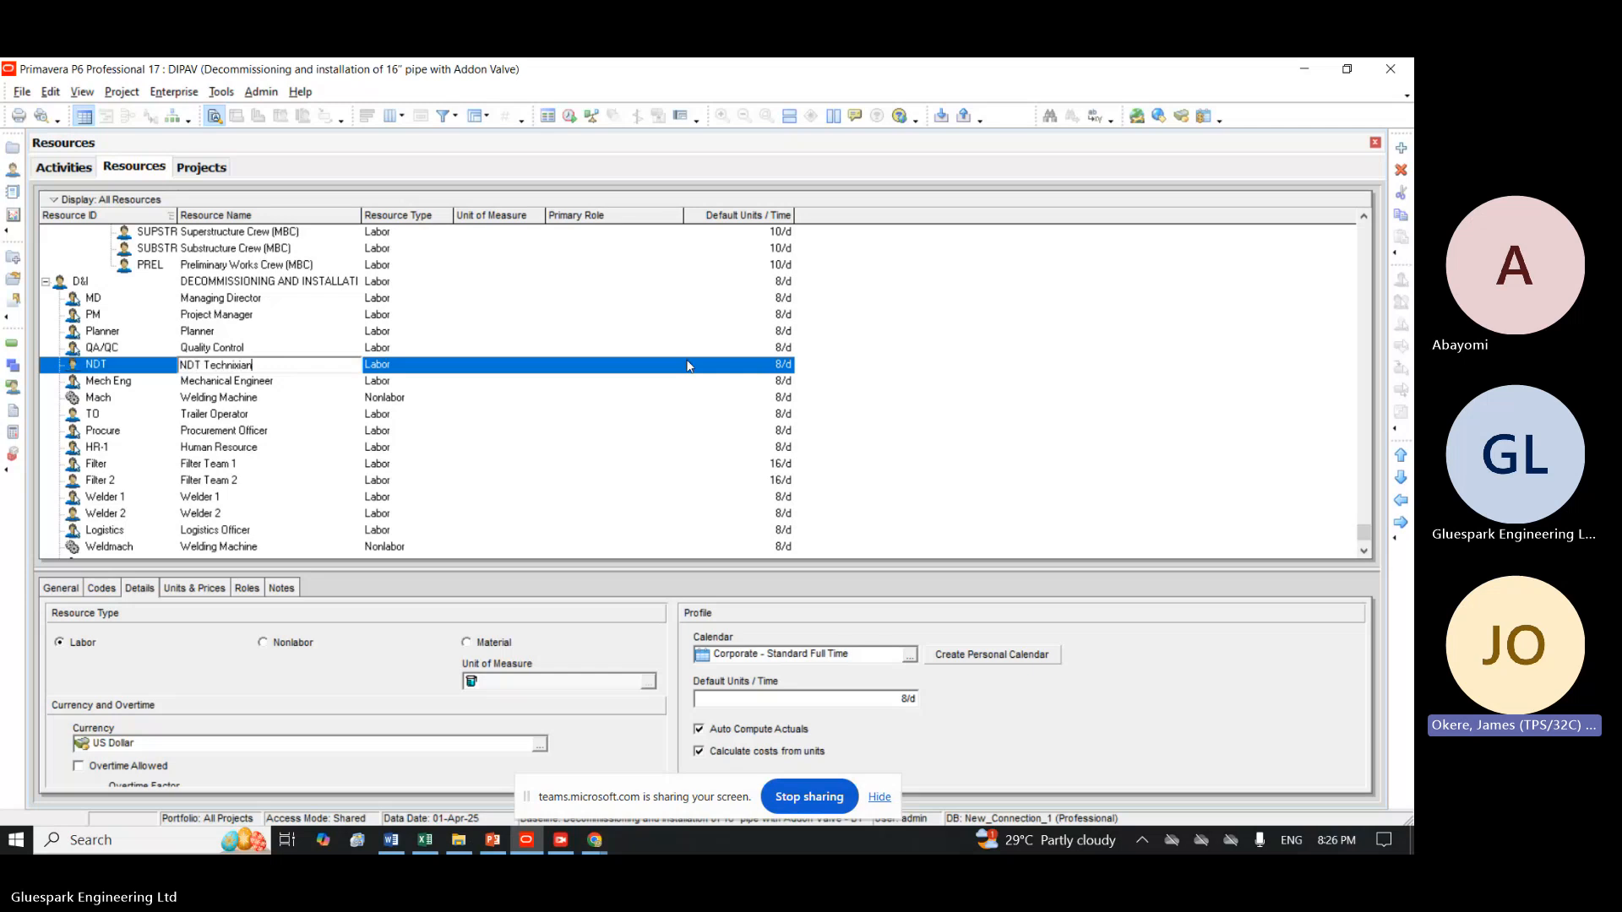
Add another resource directly under D&I, after the NDT resource, with the ID Hydro-1.
click(1401, 148)
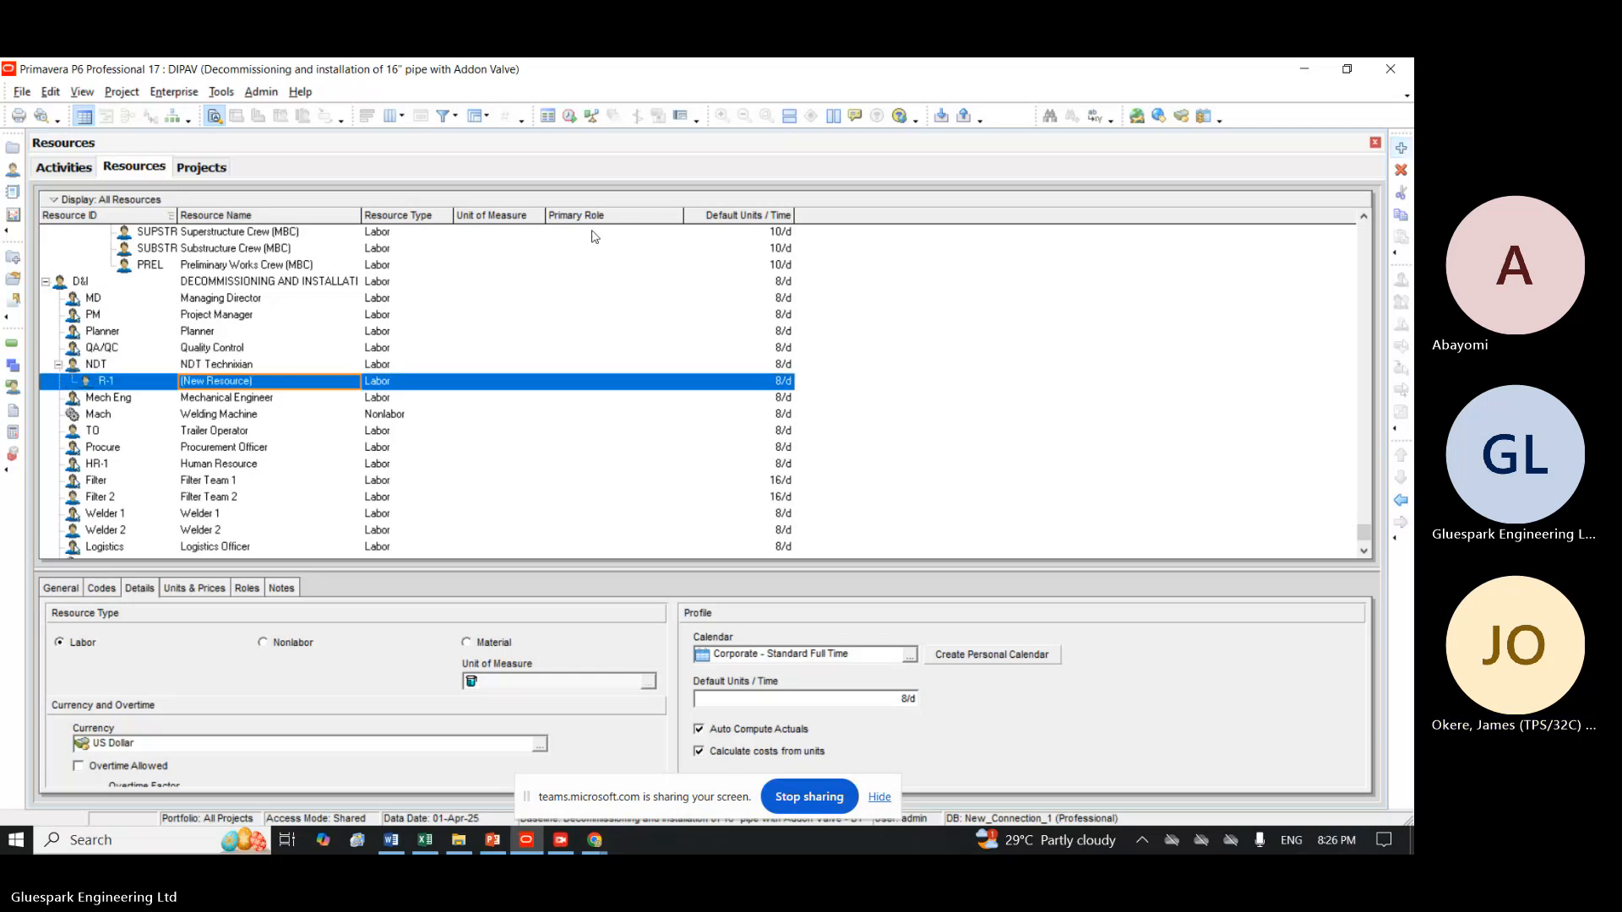
click(1400, 502)
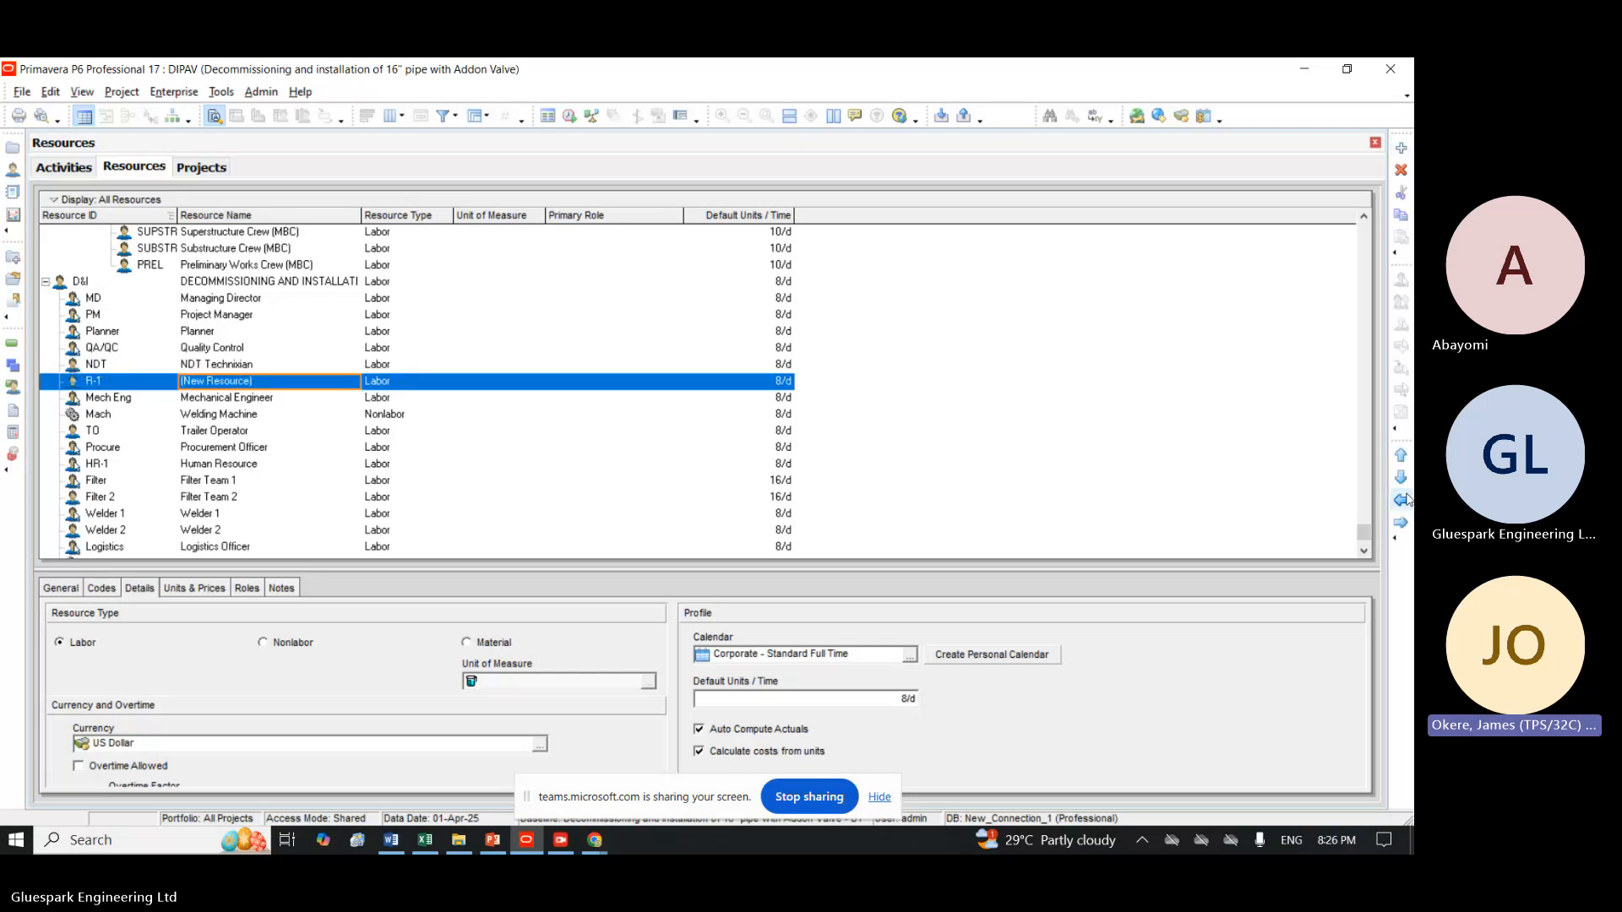
click(145, 383)
text(Hydr)
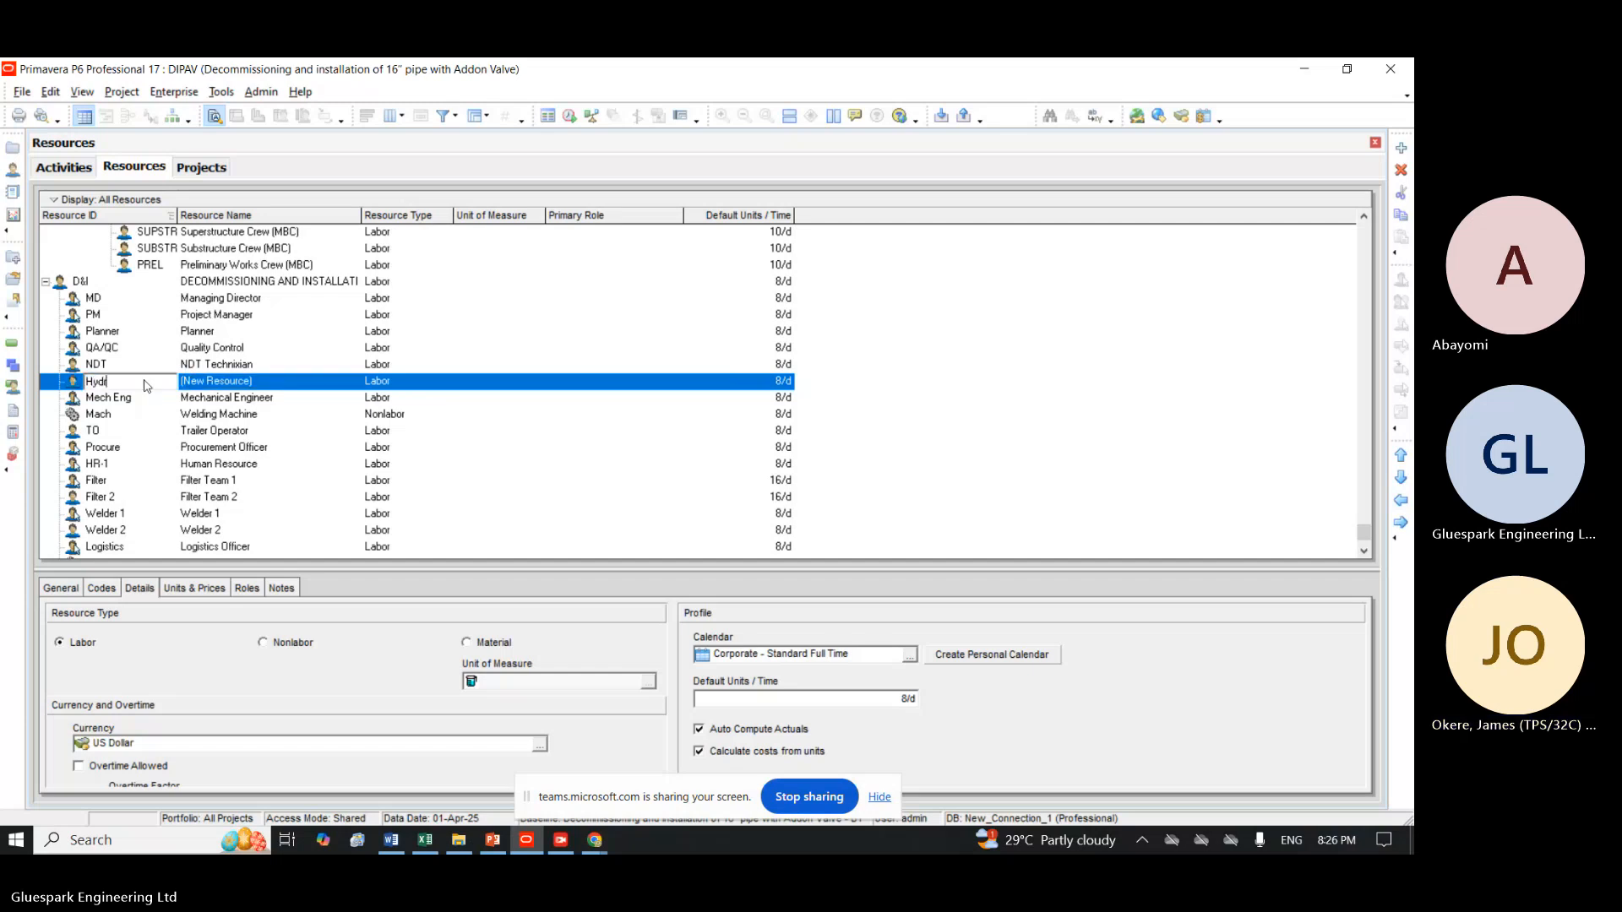
text(o)
click(260, 388)
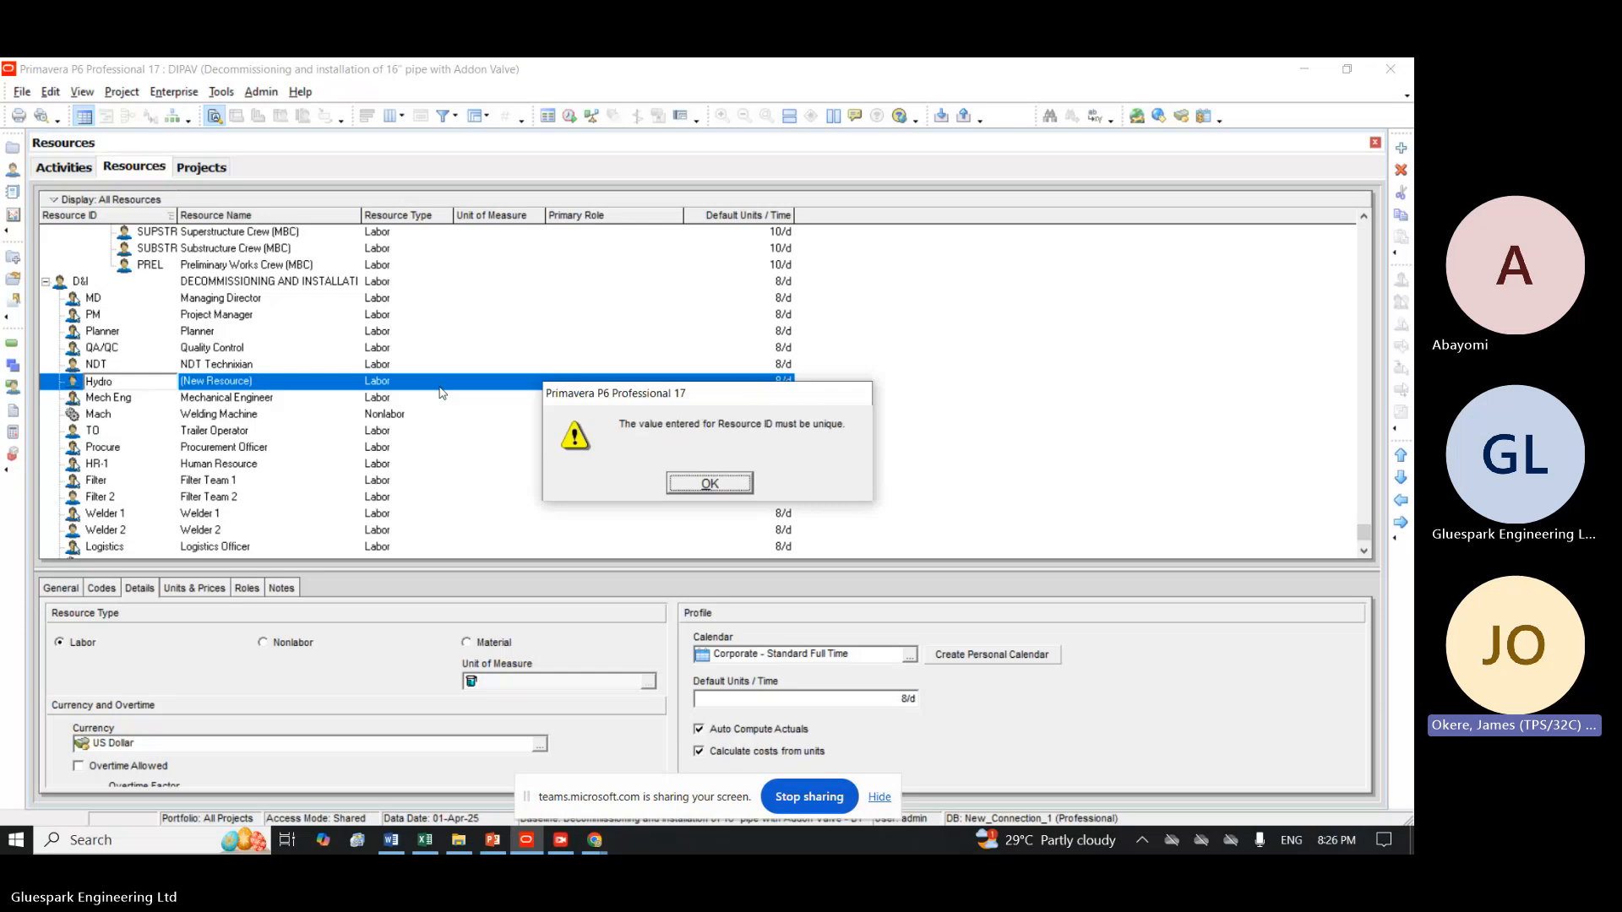
click(710, 485)
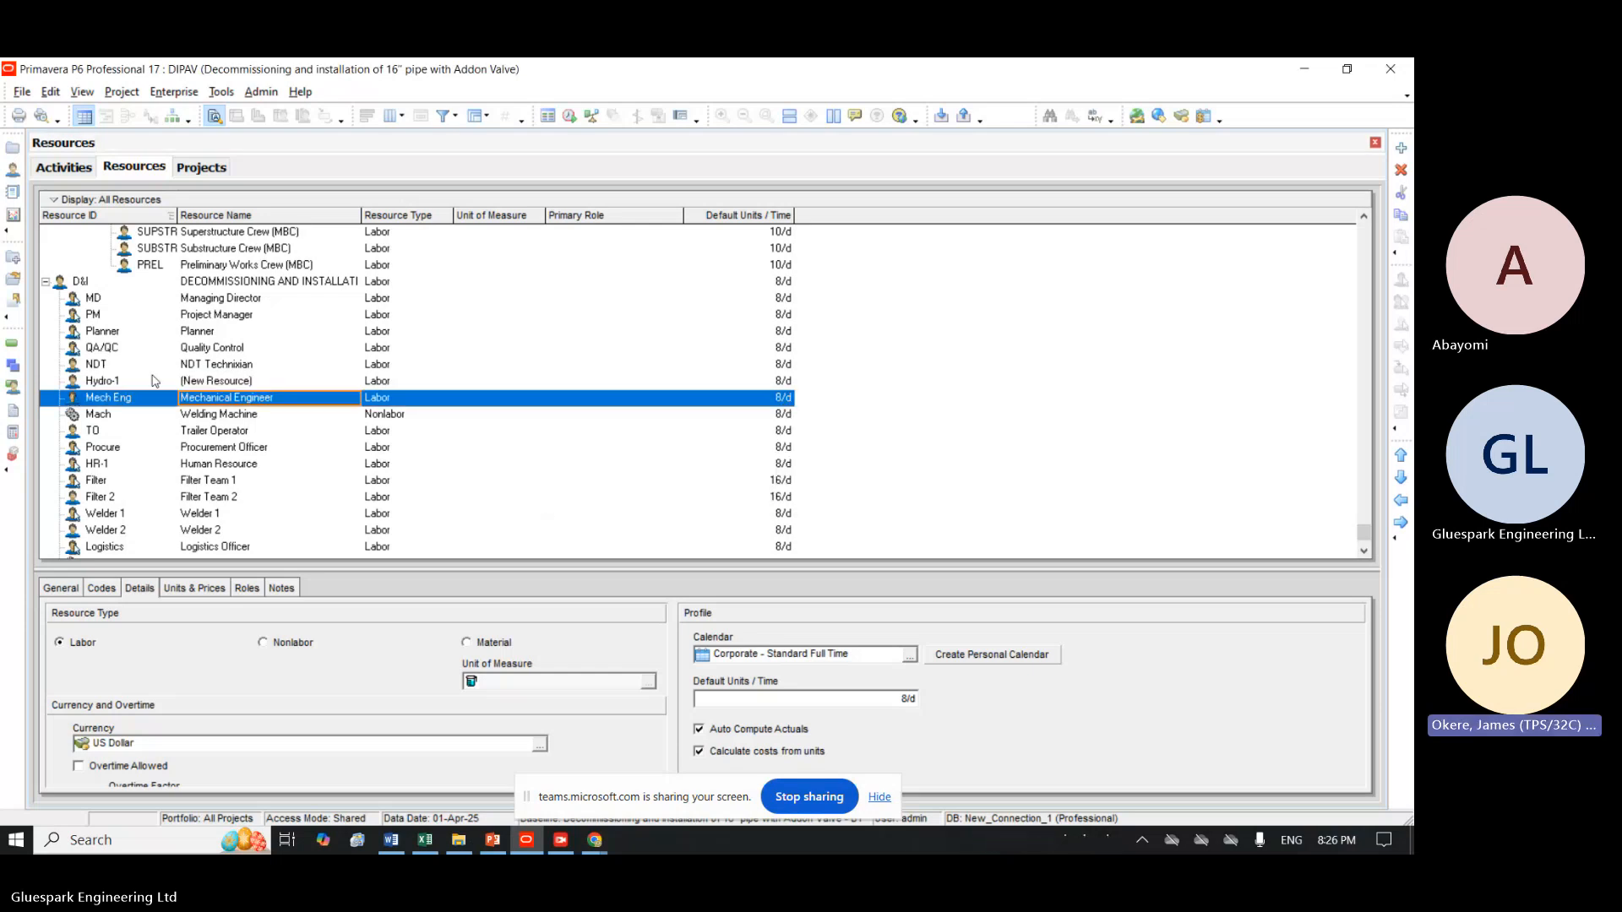
Name the Hydro-1 resource Hydro Test Technician.
click(228, 380)
click(229, 379)
click(271, 380)
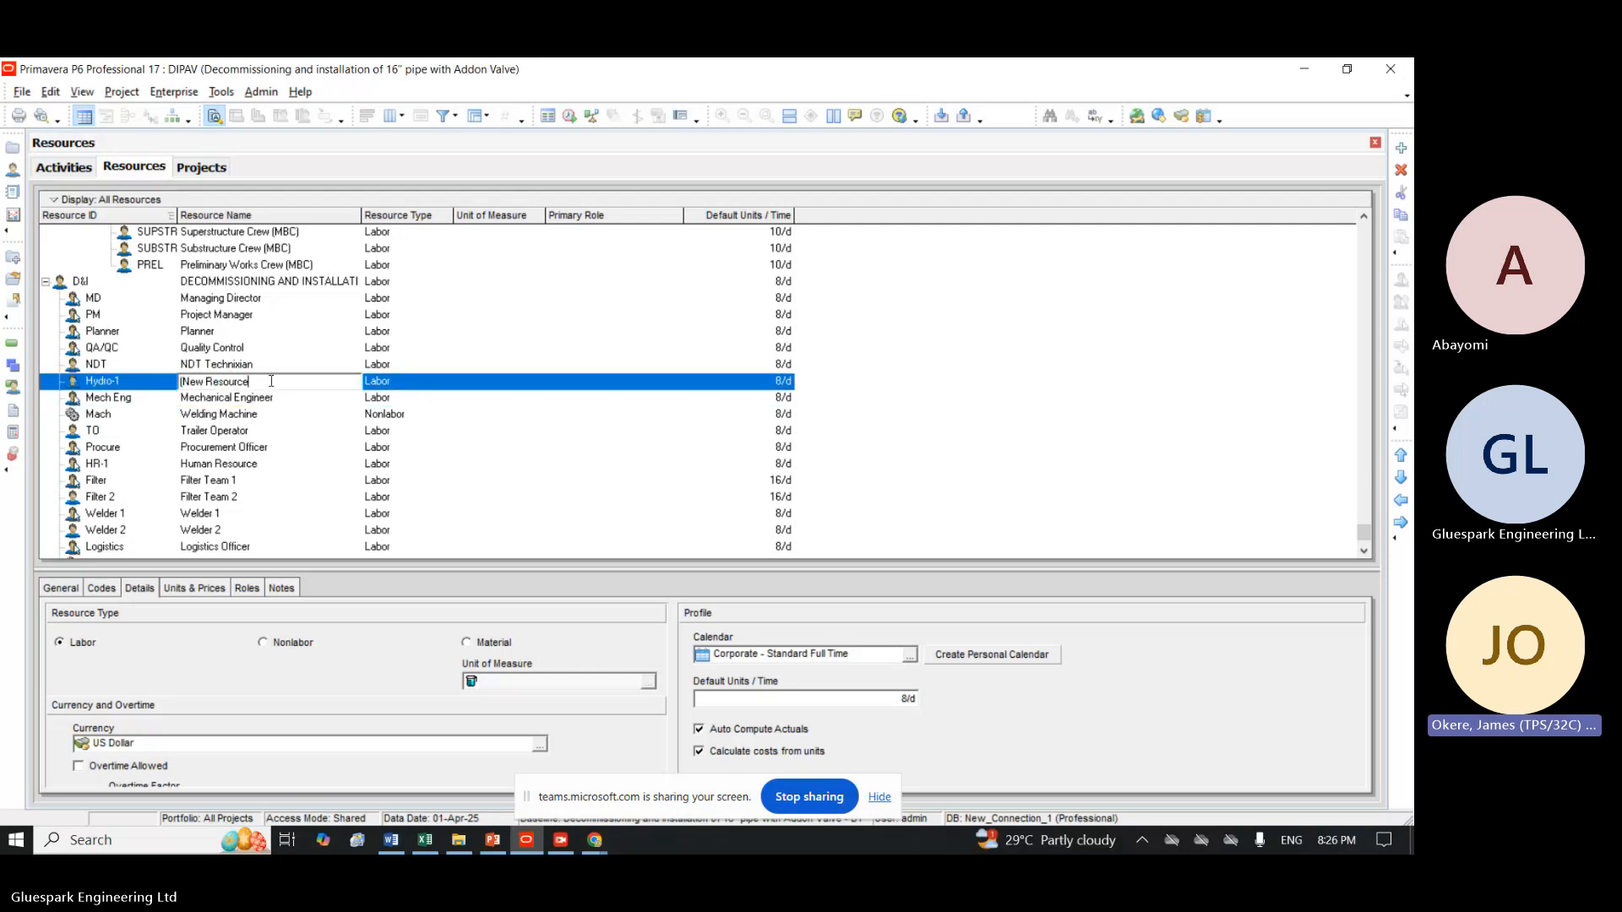
key(BackSpace)
key(BackSpace)
key(BackSpace)
key(BackSpace)
key(BackSpace)
key(BackSpace)
key(BackSpace)
key(BackSpace)
key(BackSpace)
key(BackSpace)
key(BackSpace)
key(BackSpace)
key(BackSpace)
key(BackSpace)
text(Hydro te)
key(BackSpace)
key(BackSpace)
text(Tes)
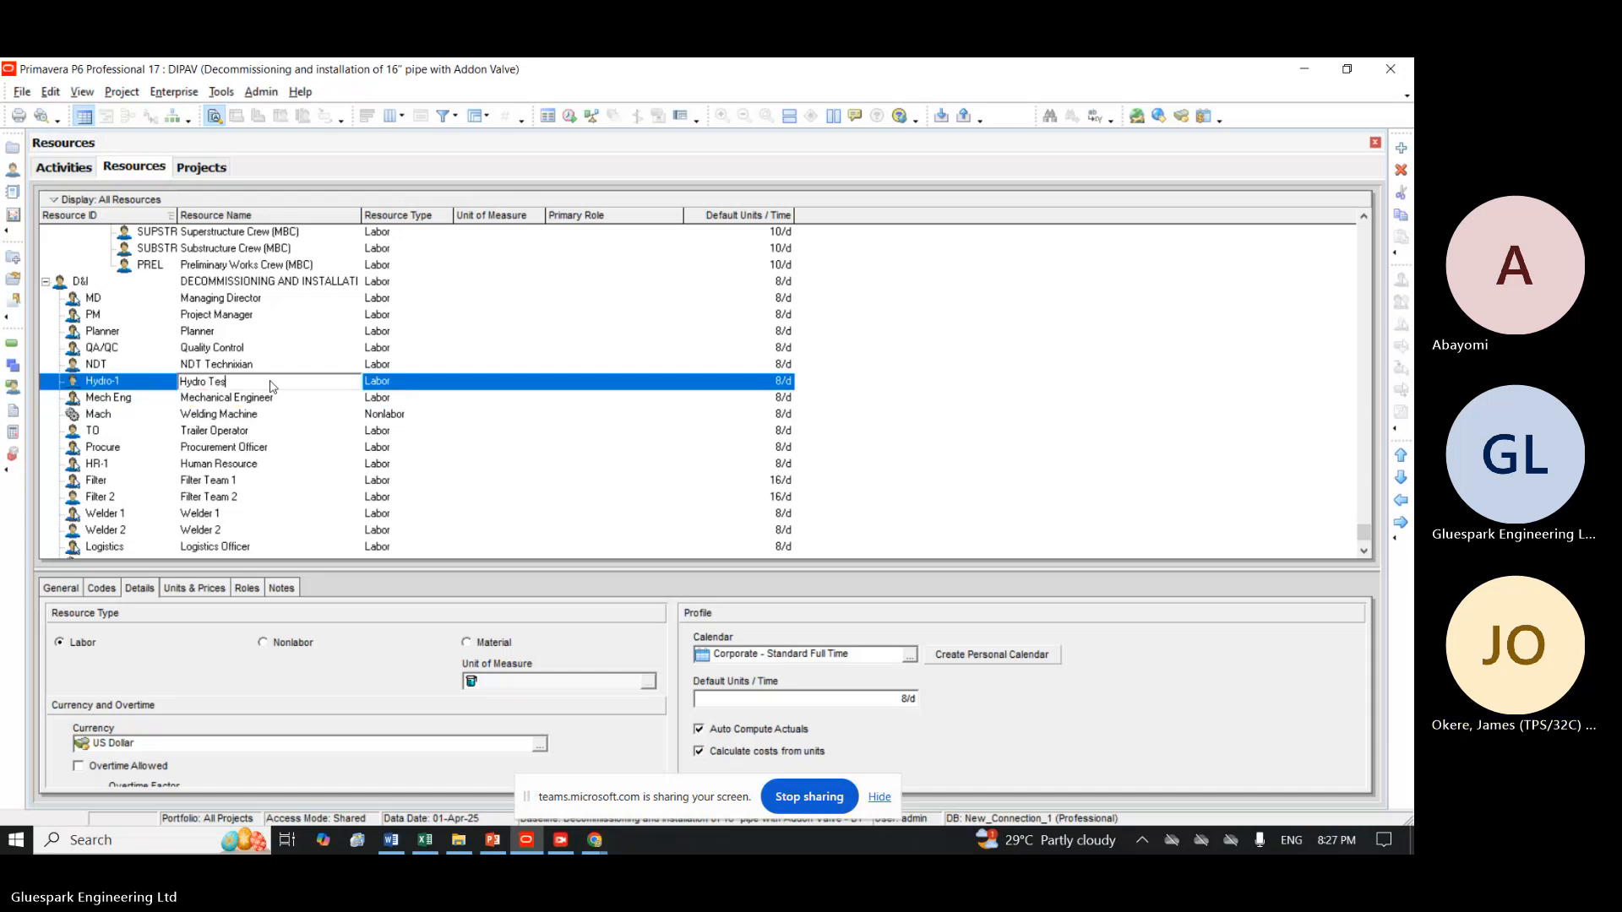
text(t Technician)
key(Return)
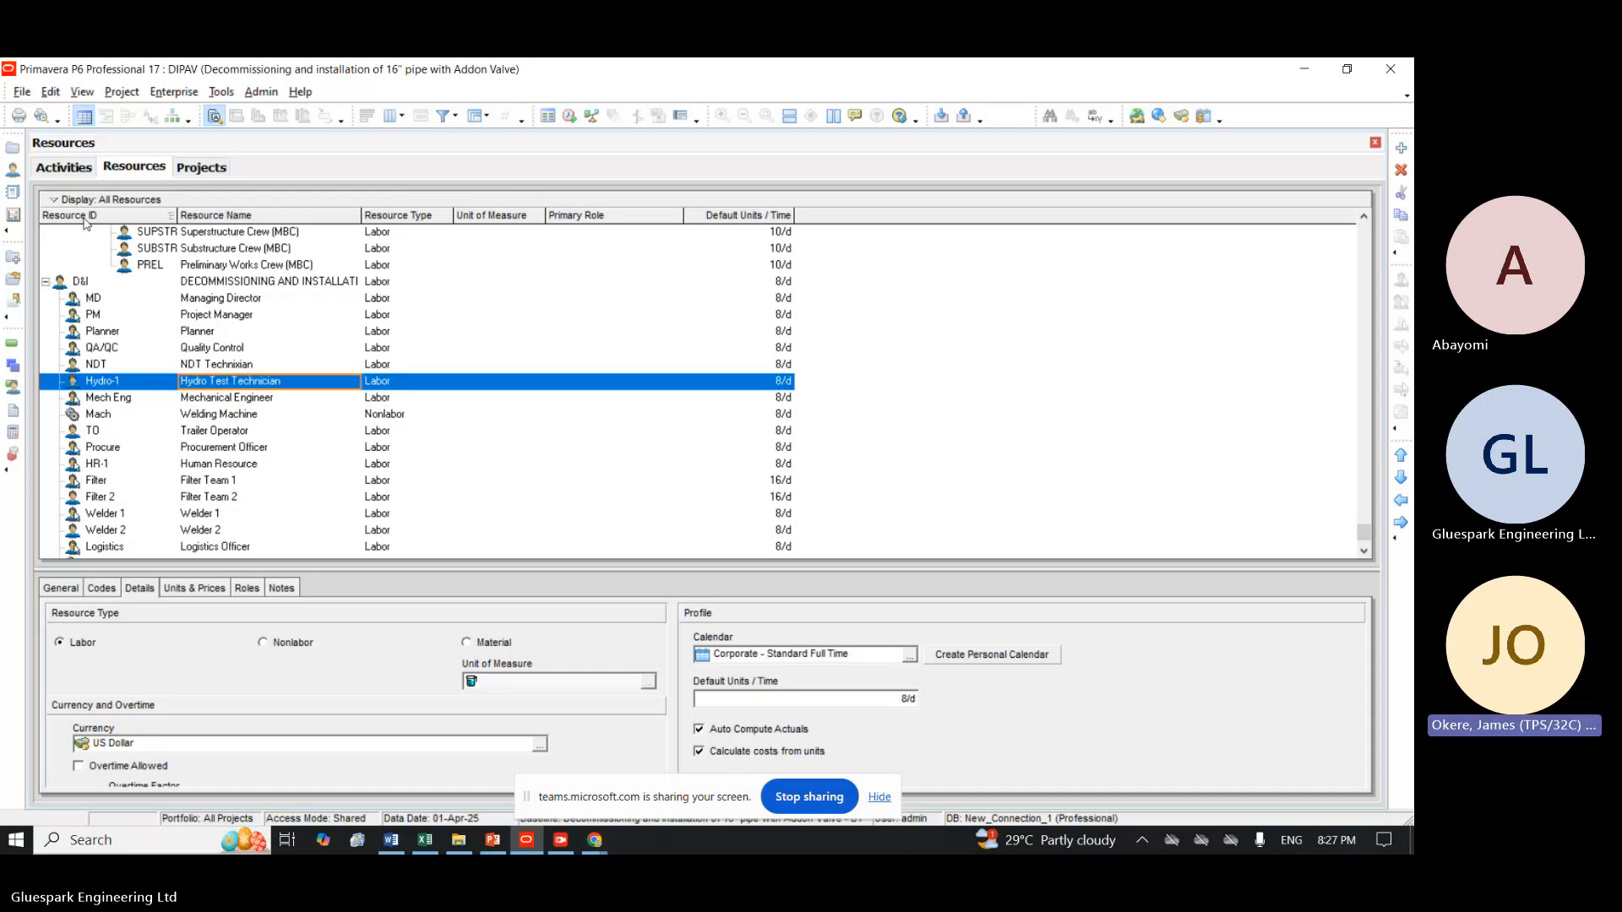
Assign the NDT Technixian resource to the NDT activities FAB1060 and INS1040.
click(63, 167)
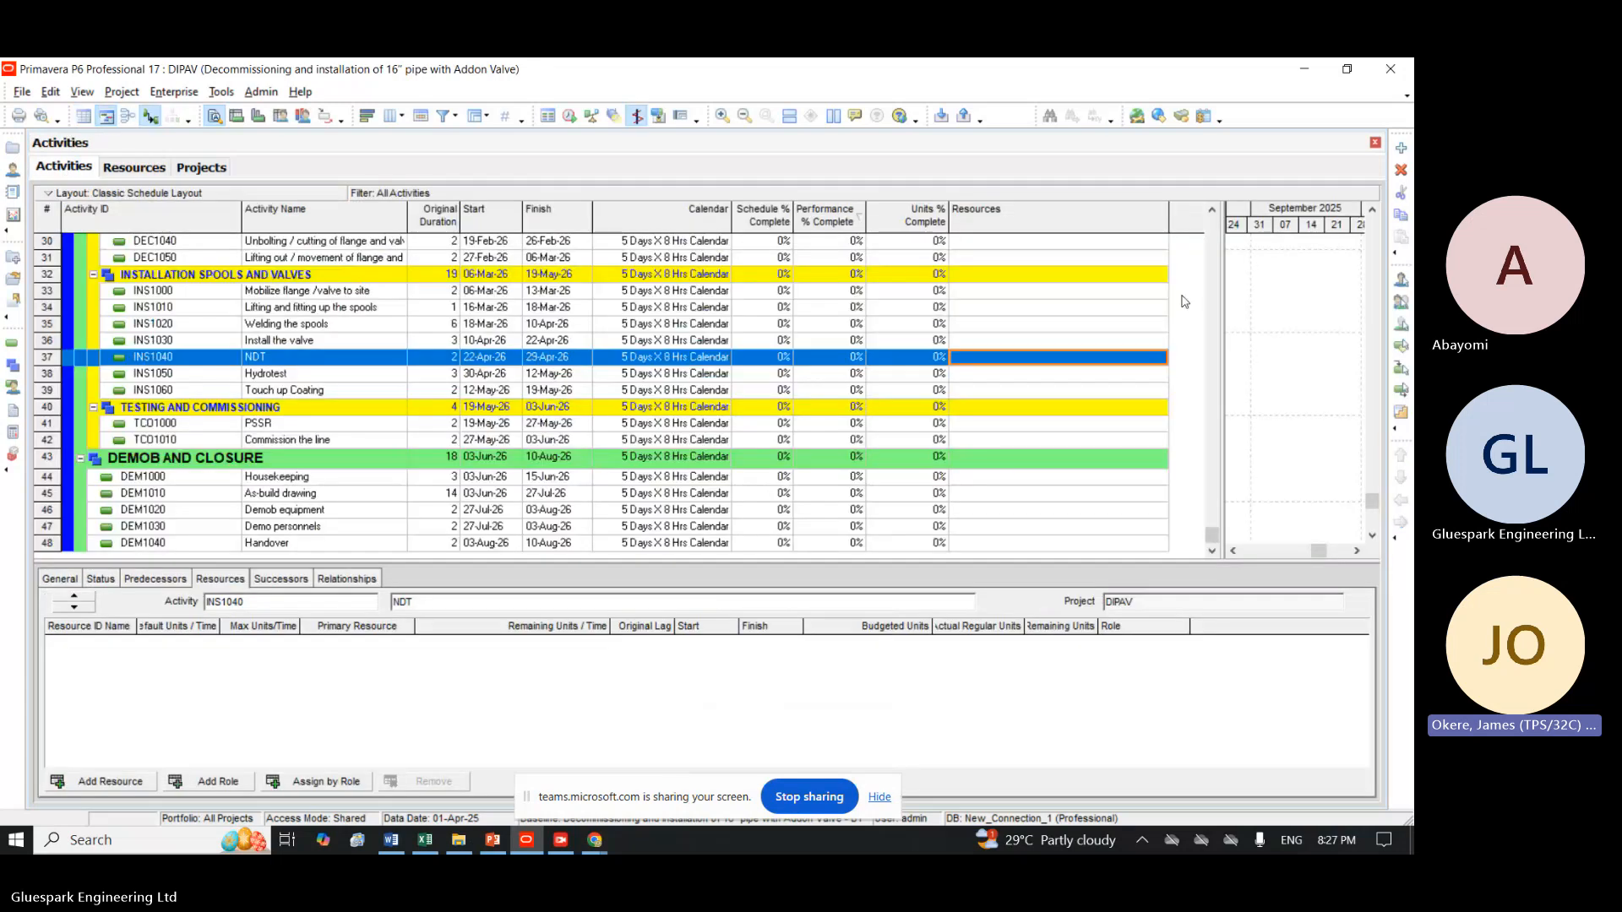
double_click(1046, 362)
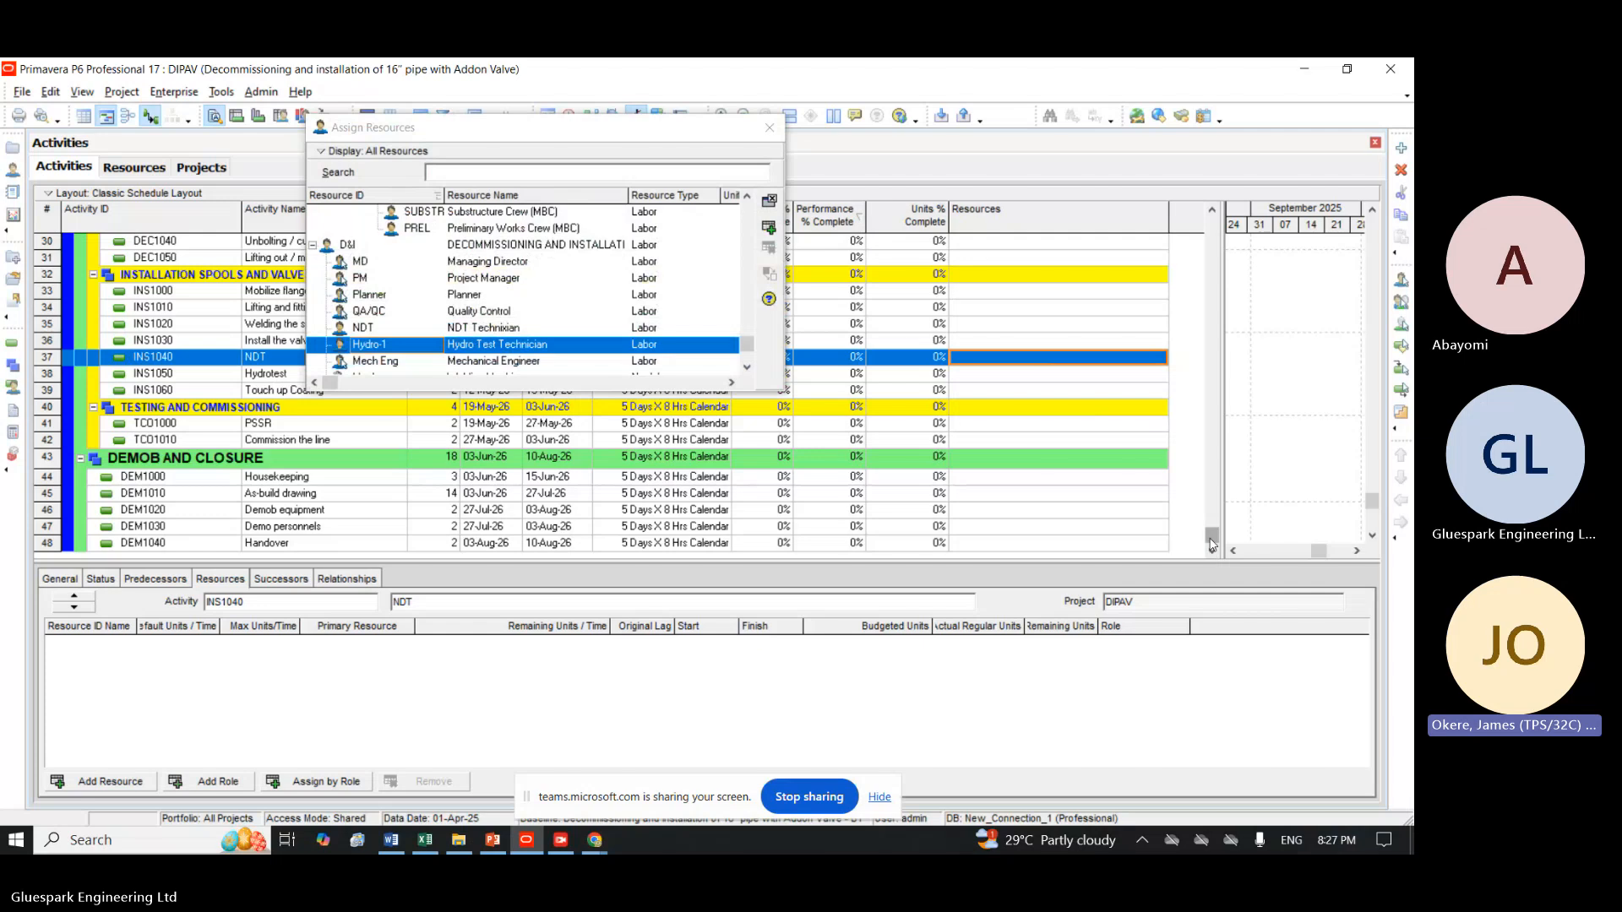
click(1216, 305)
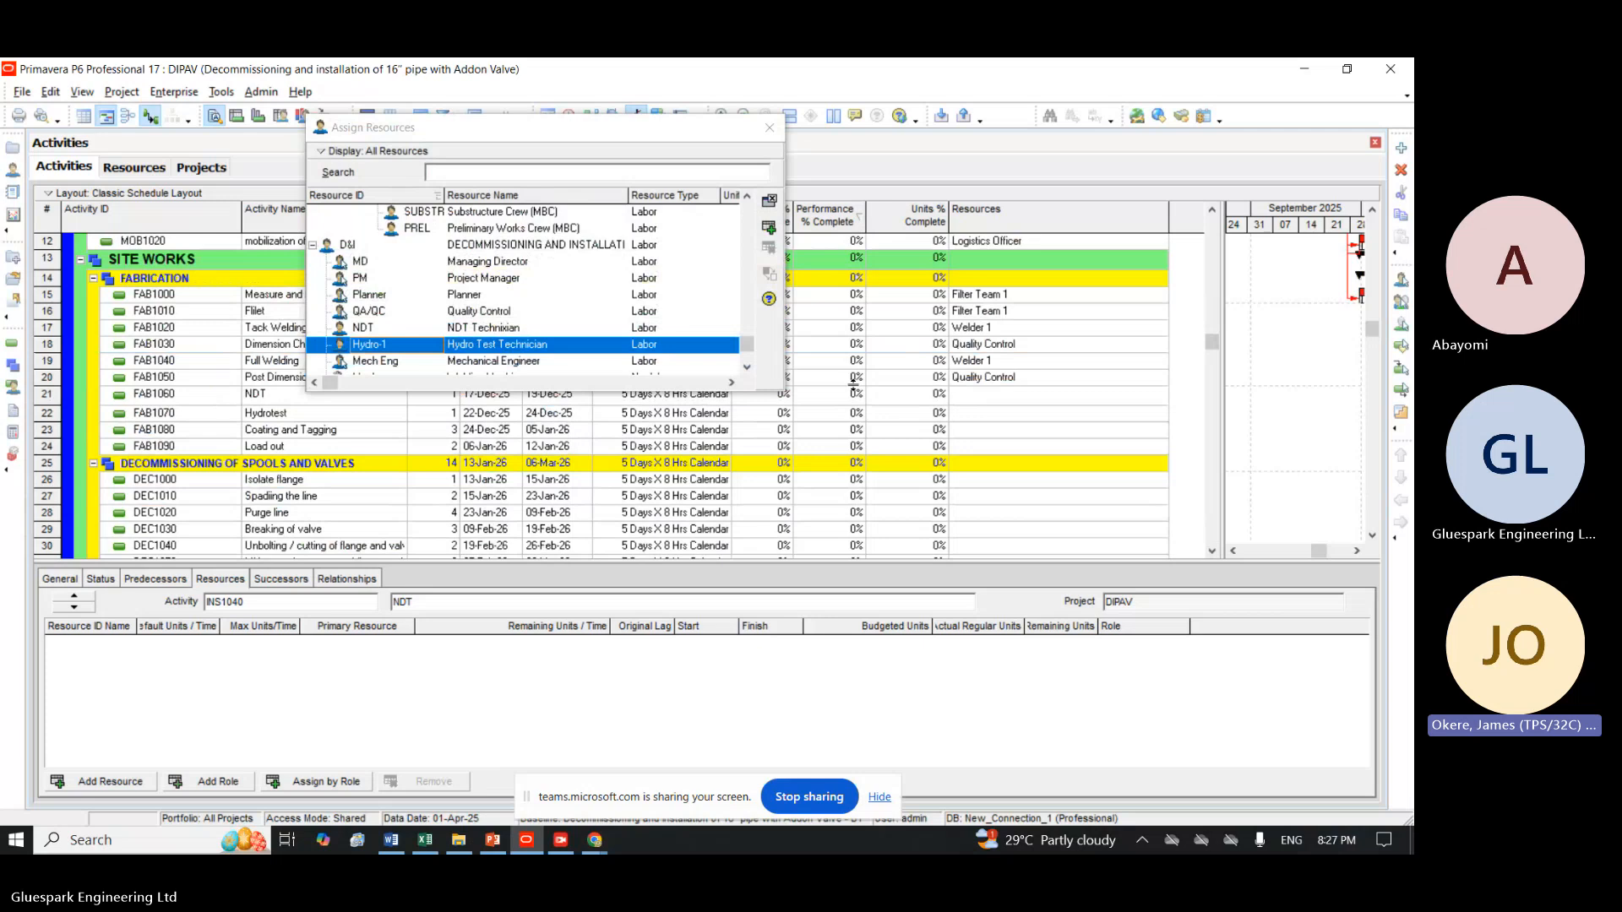
click(989, 401)
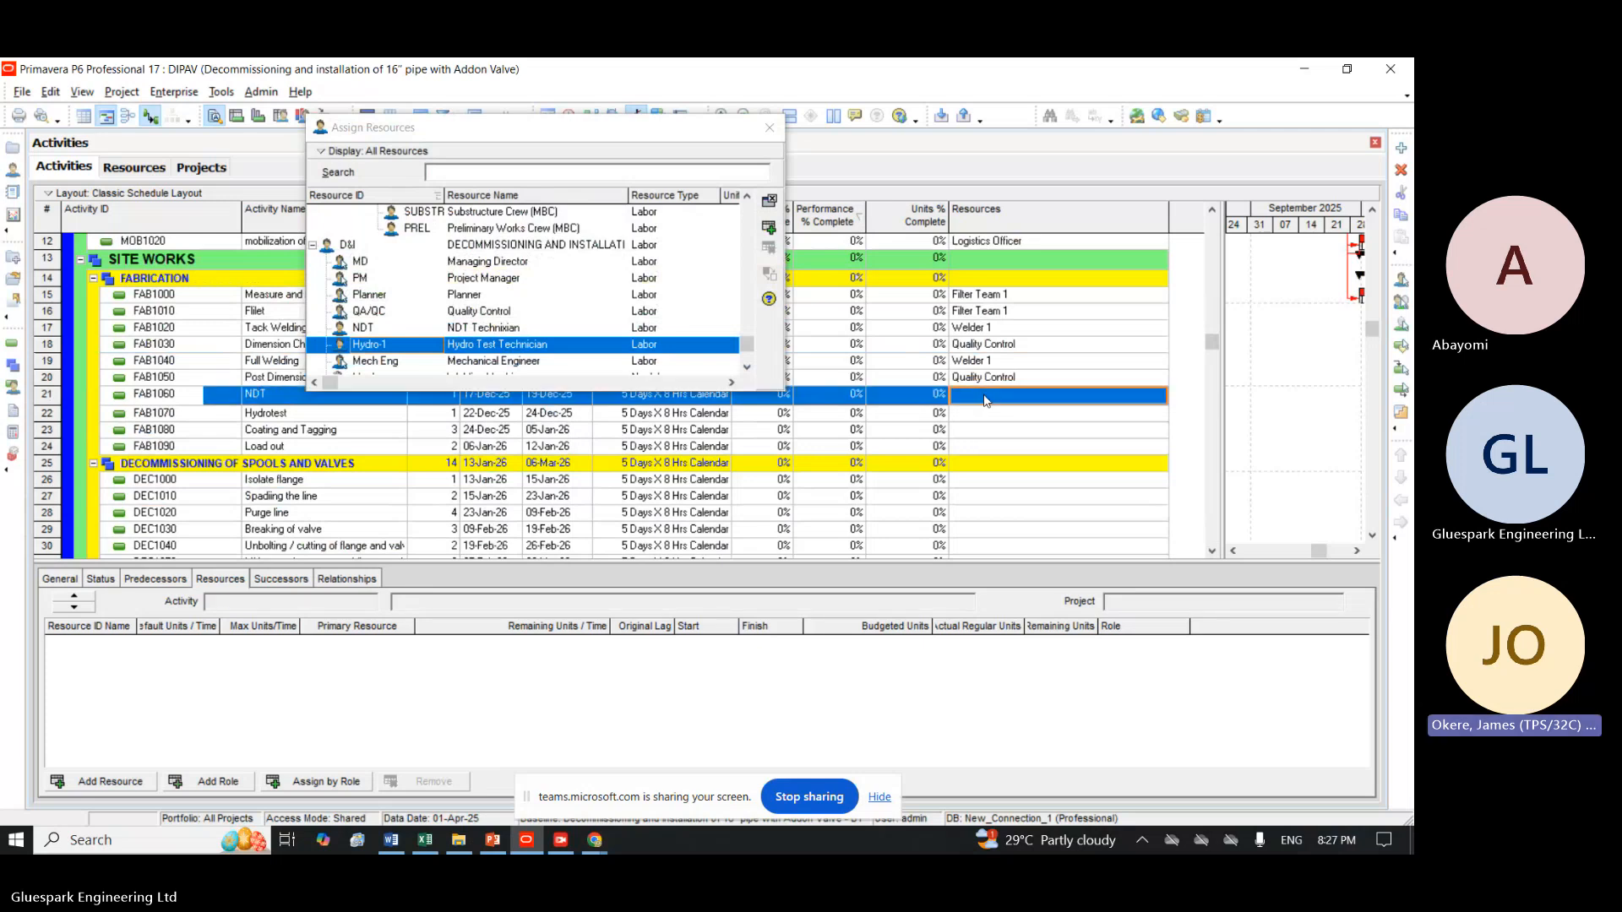
click(498, 329)
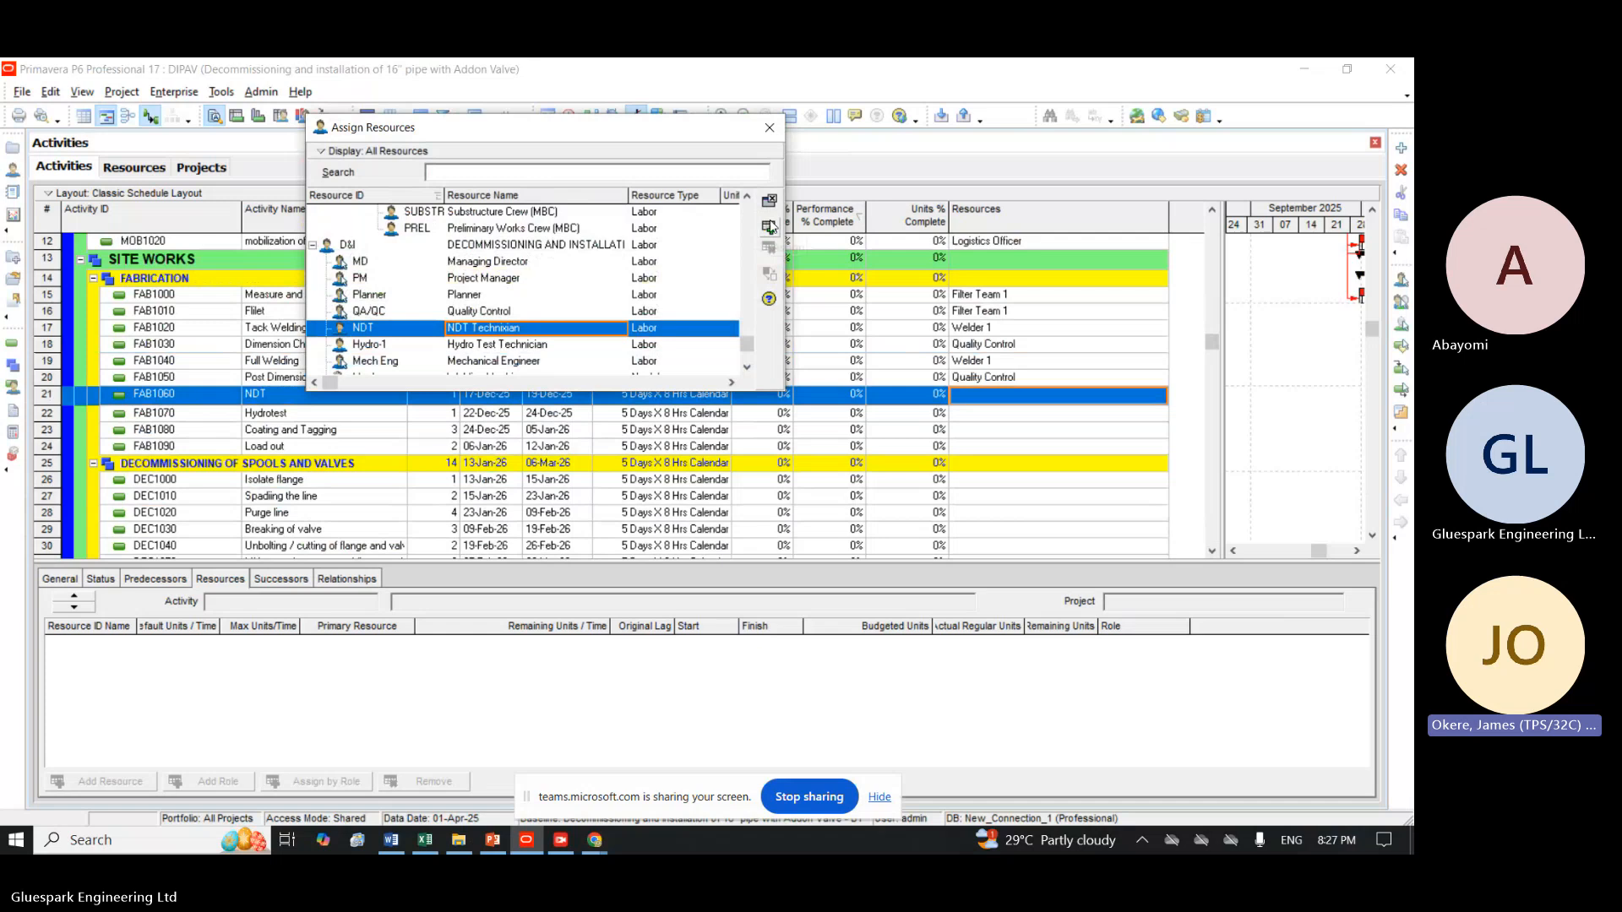
click(769, 226)
scroll(1208, 474, down, 6)
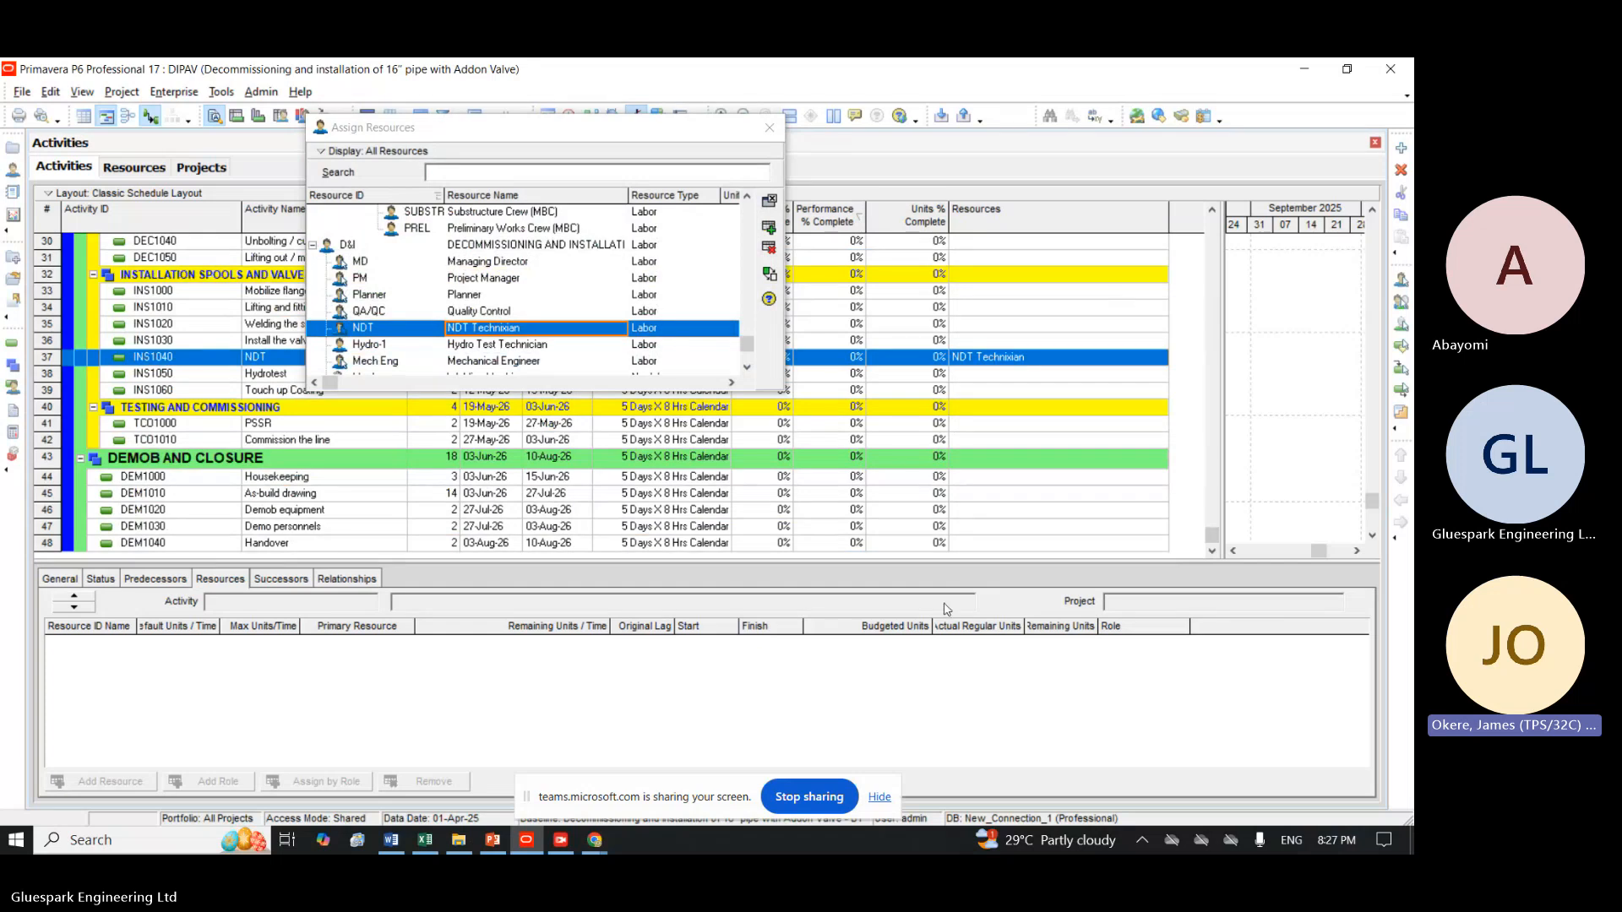
Enlarge the activity table by shrinking the activity details area, and return to the fabrication activities.
drag(923, 558, 929, 659)
click(930, 693)
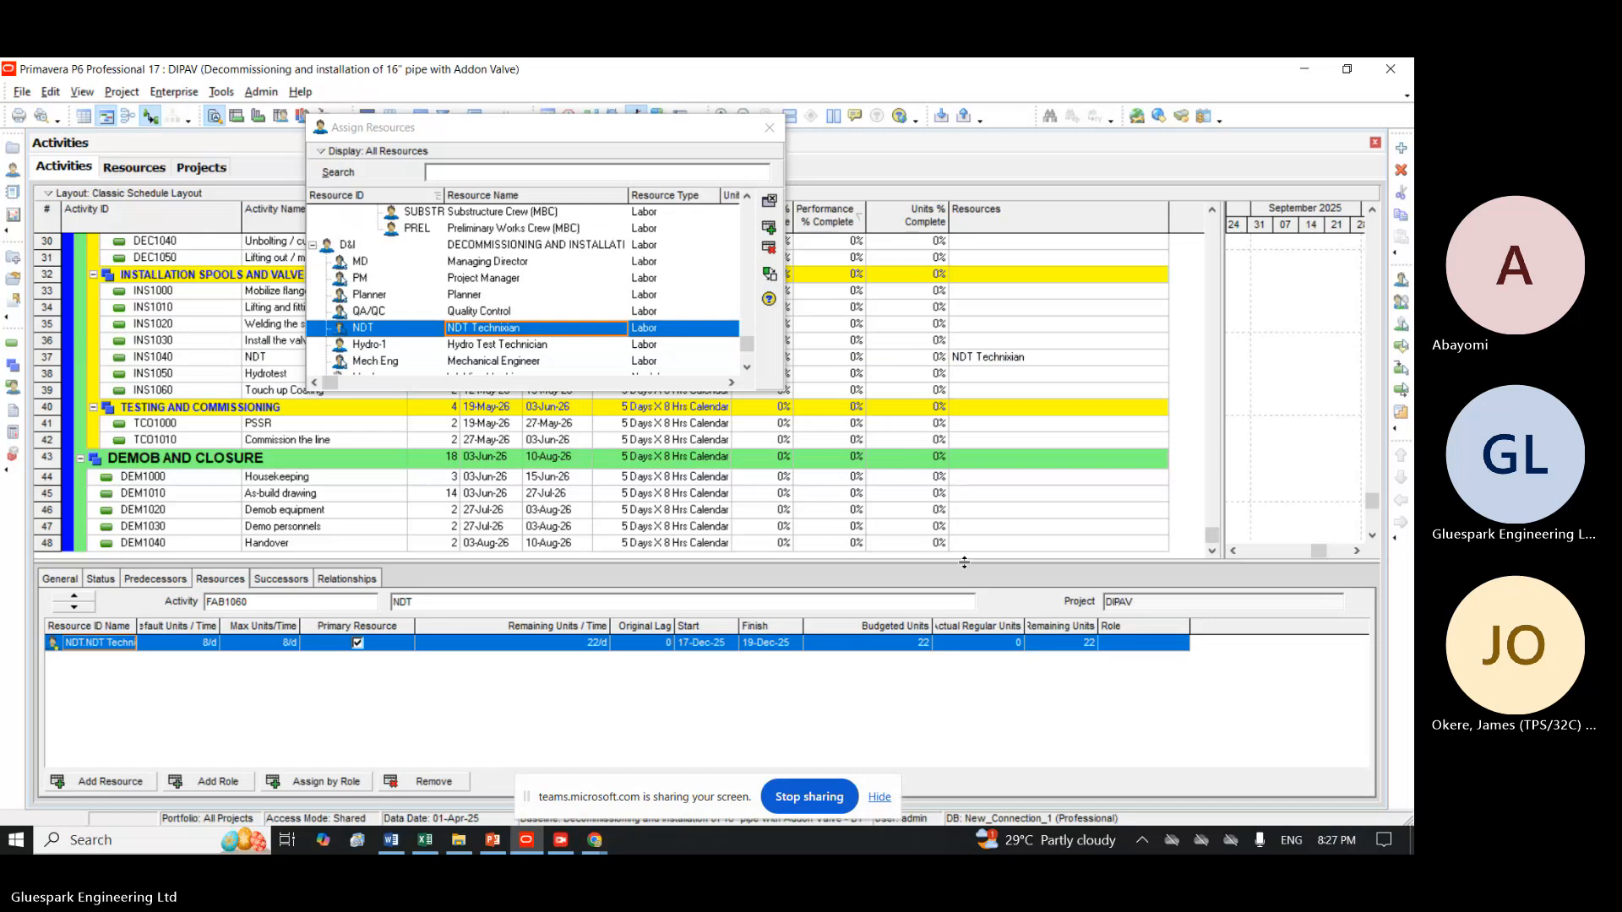
drag(960, 591, 961, 672)
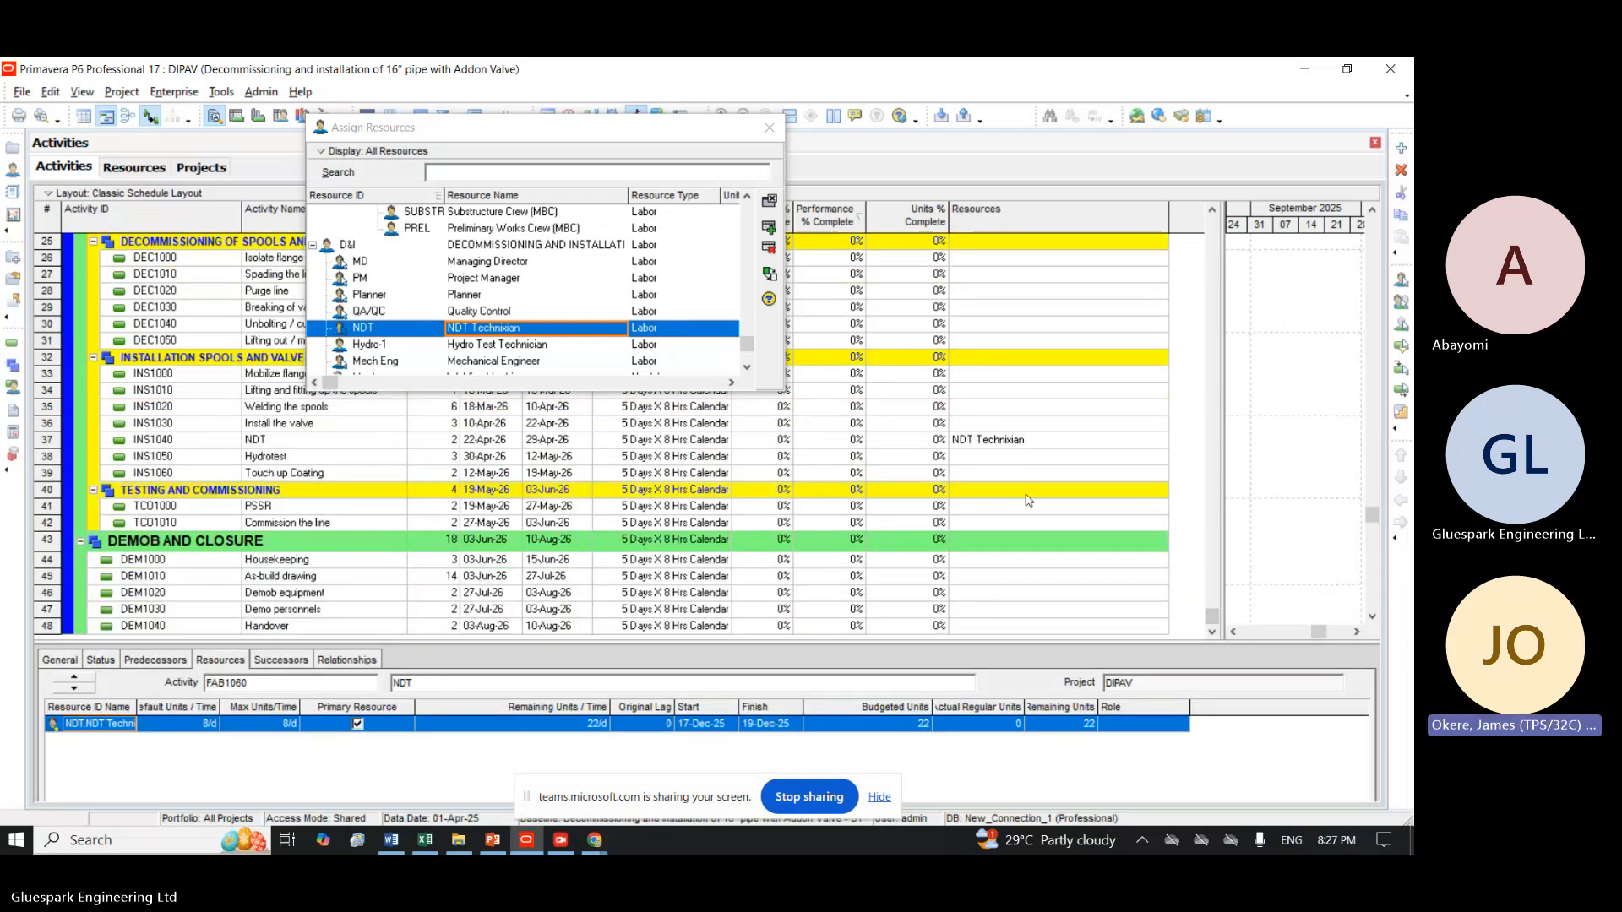
click(1208, 237)
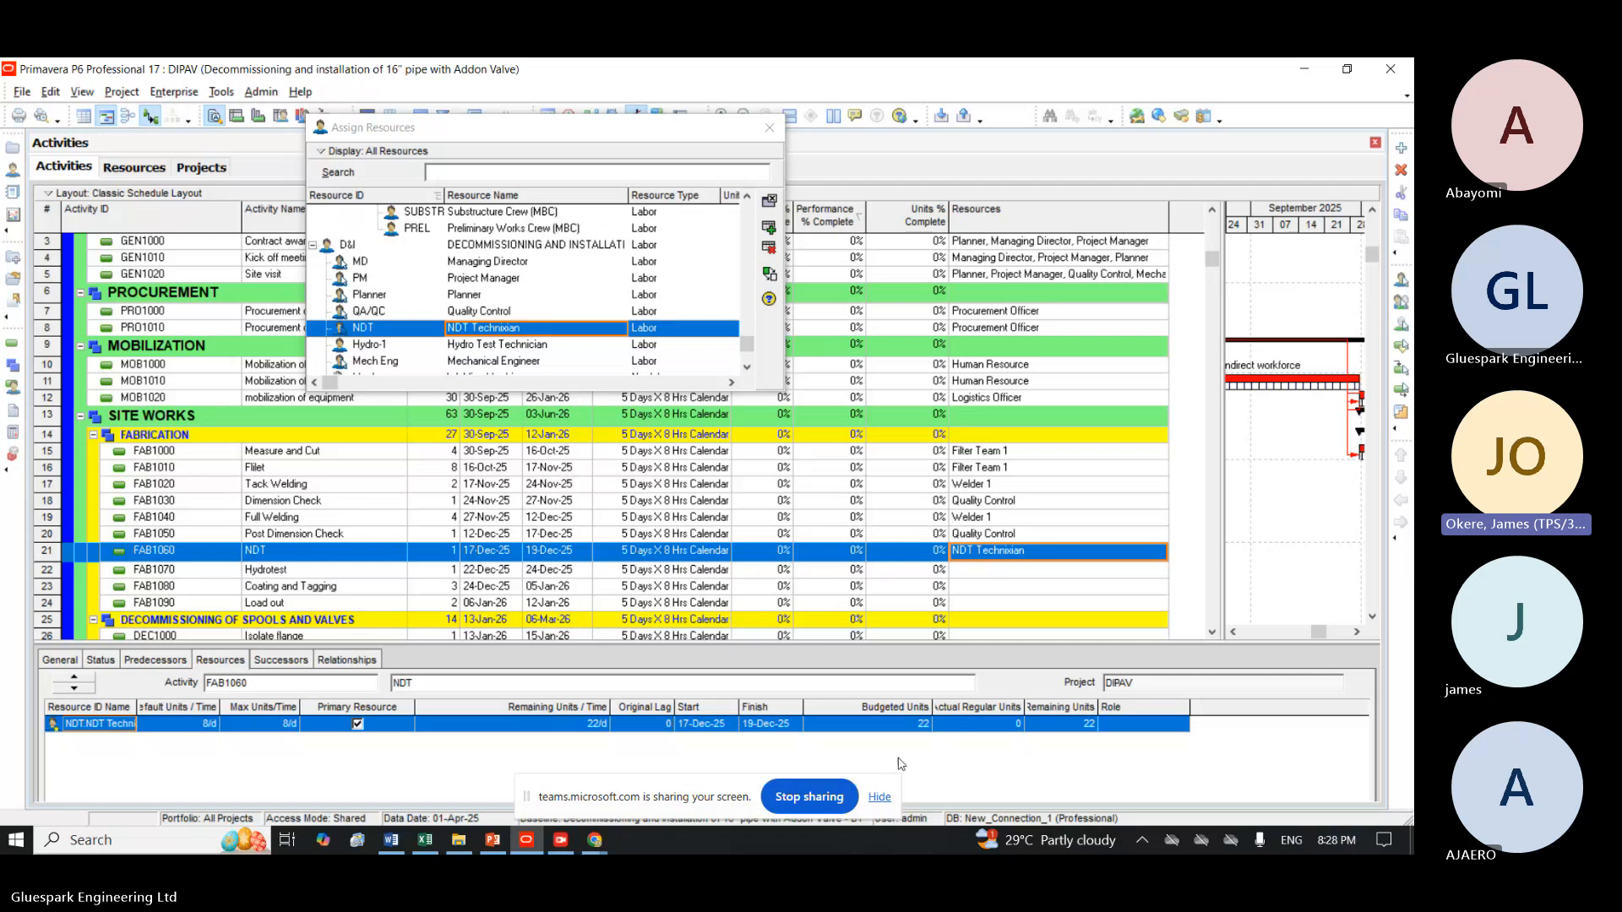
Assign the Hydro Test Technician resource to the Hydrotest activities FAB1070 and INS1050.
click(336, 573)
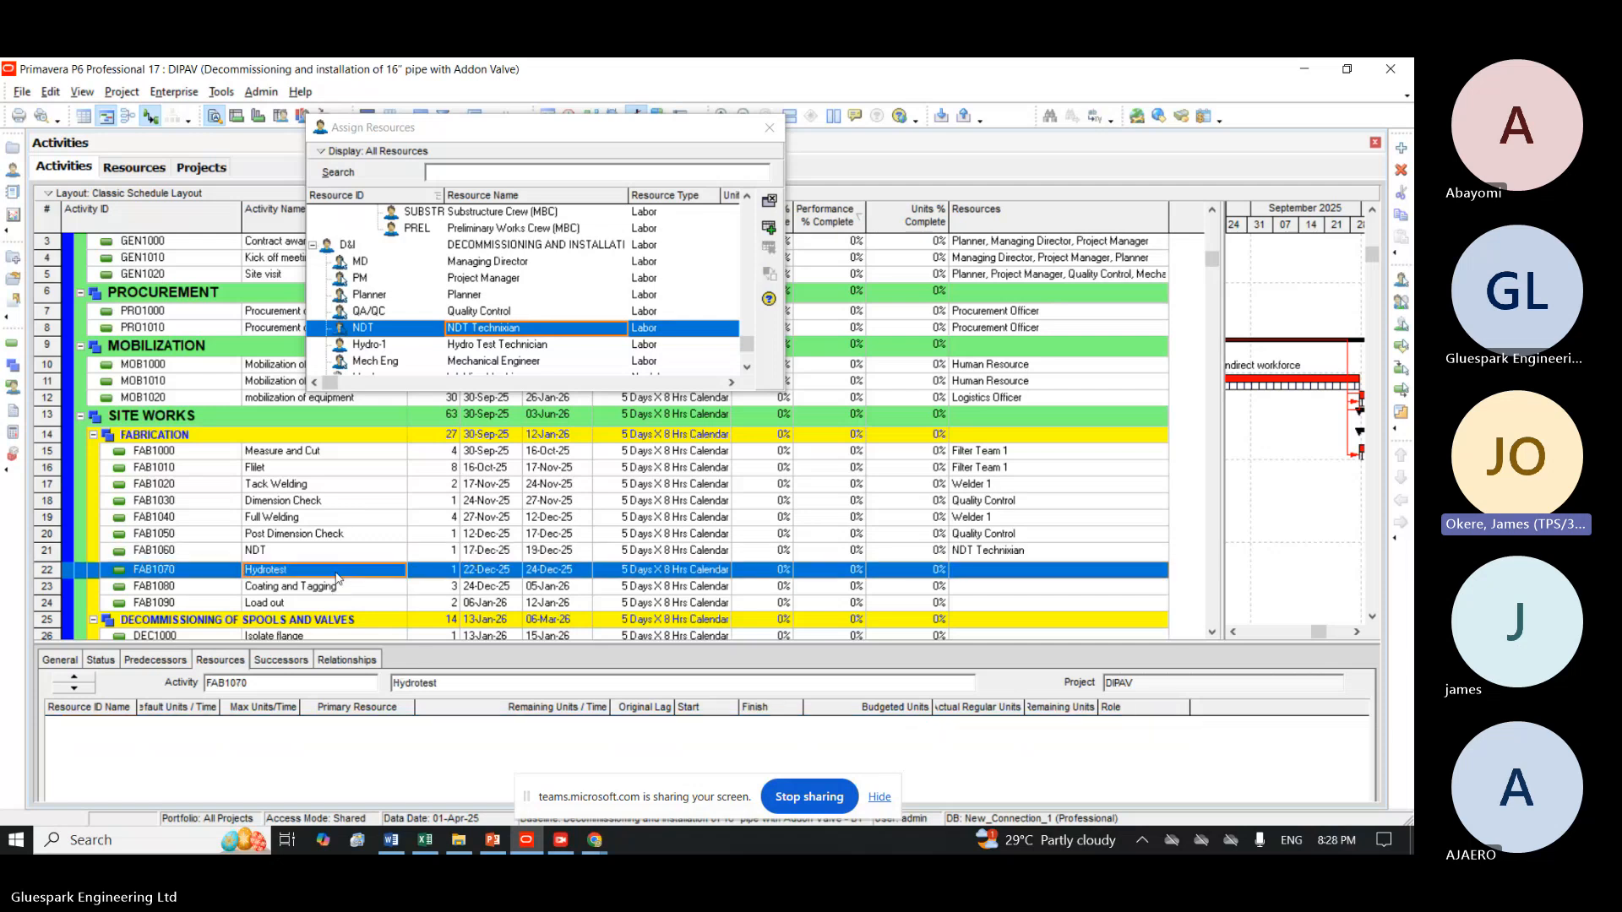
click(1212, 632)
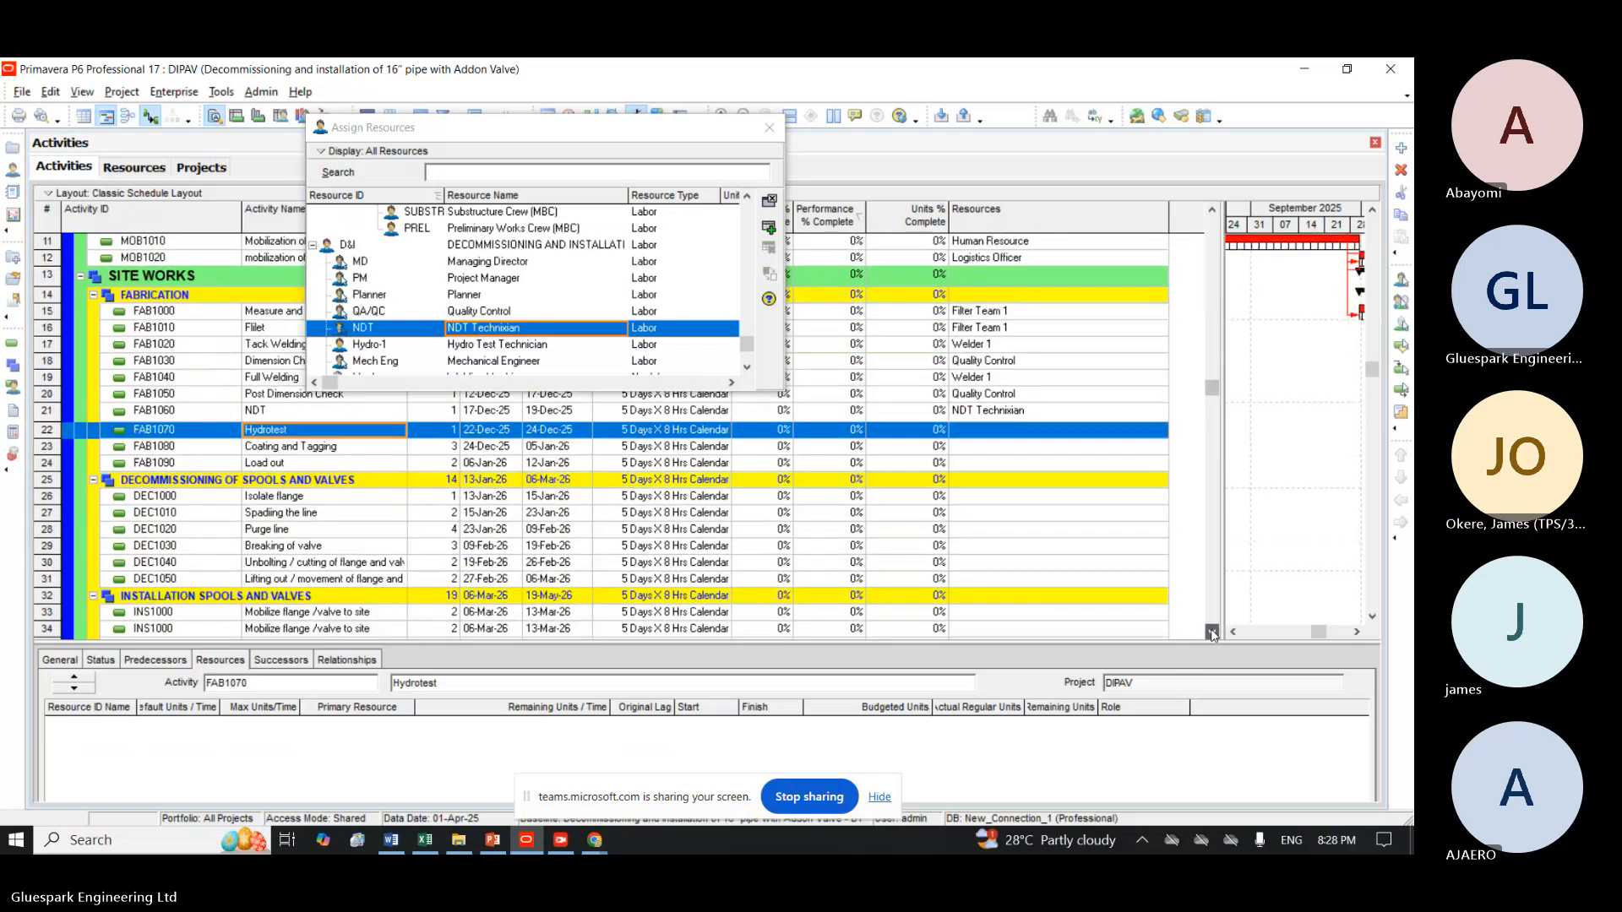
click(1212, 634)
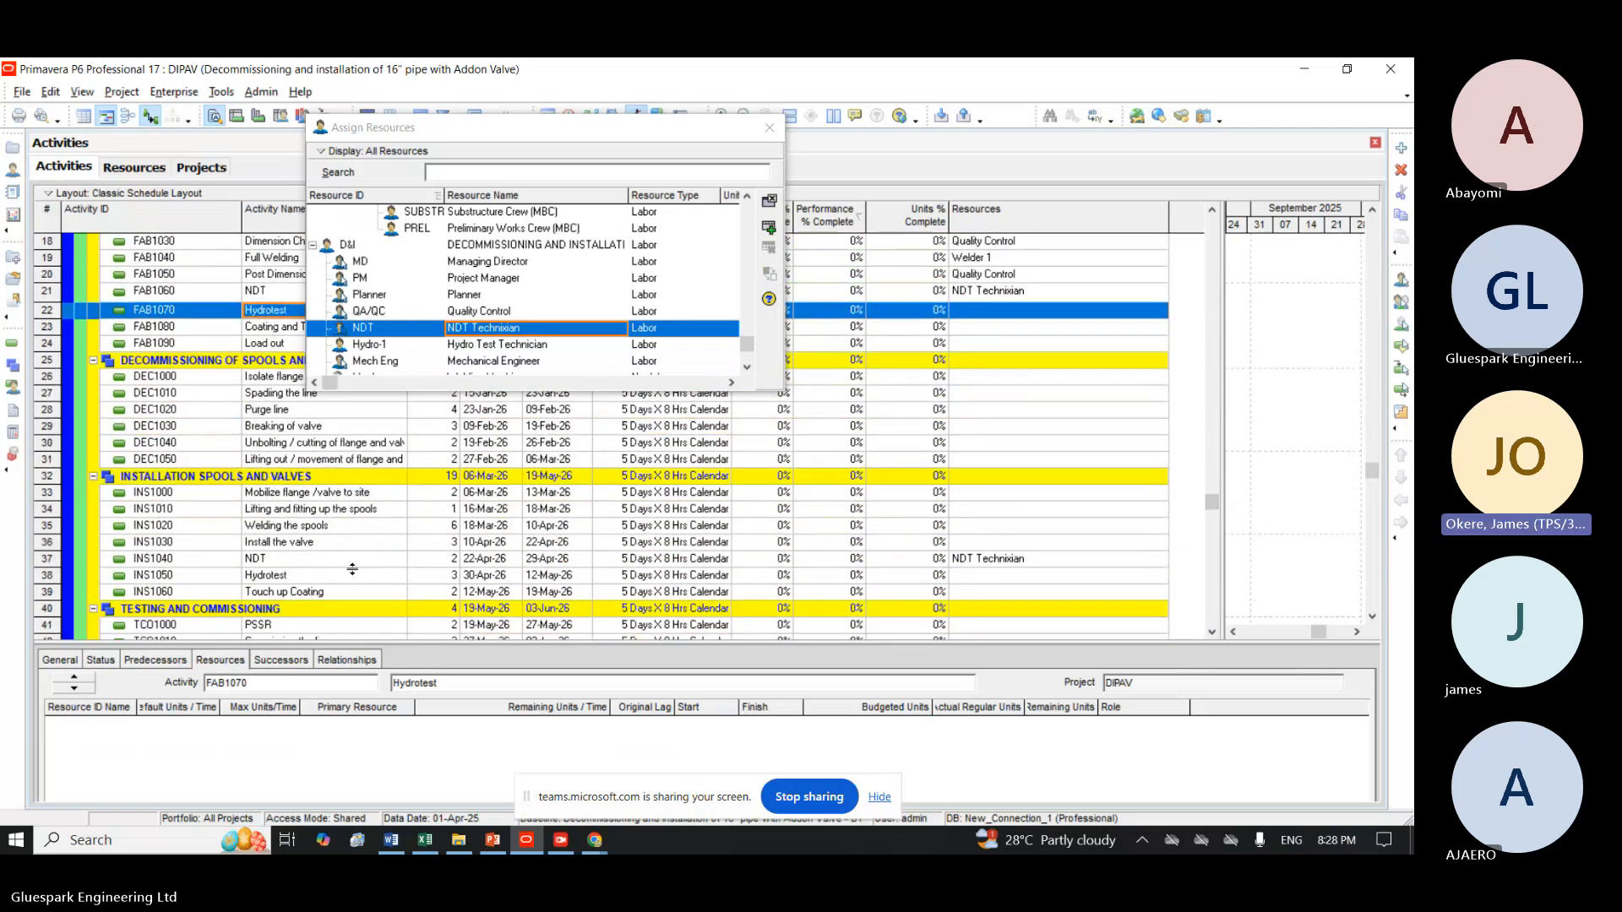
ctrl+click(328, 581)
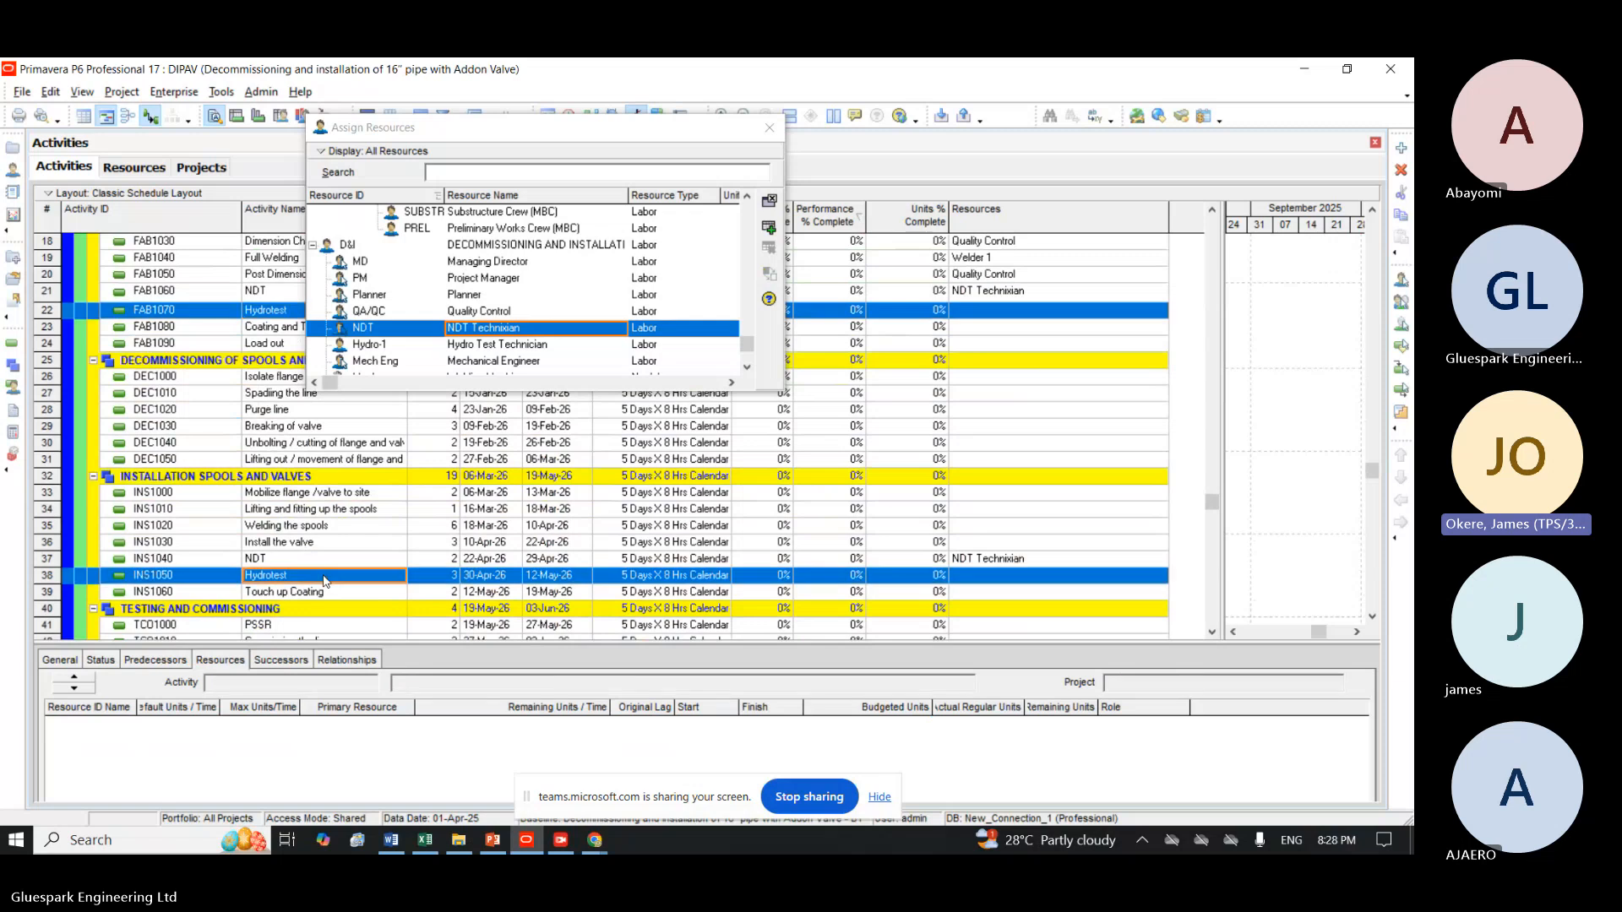
click(502, 344)
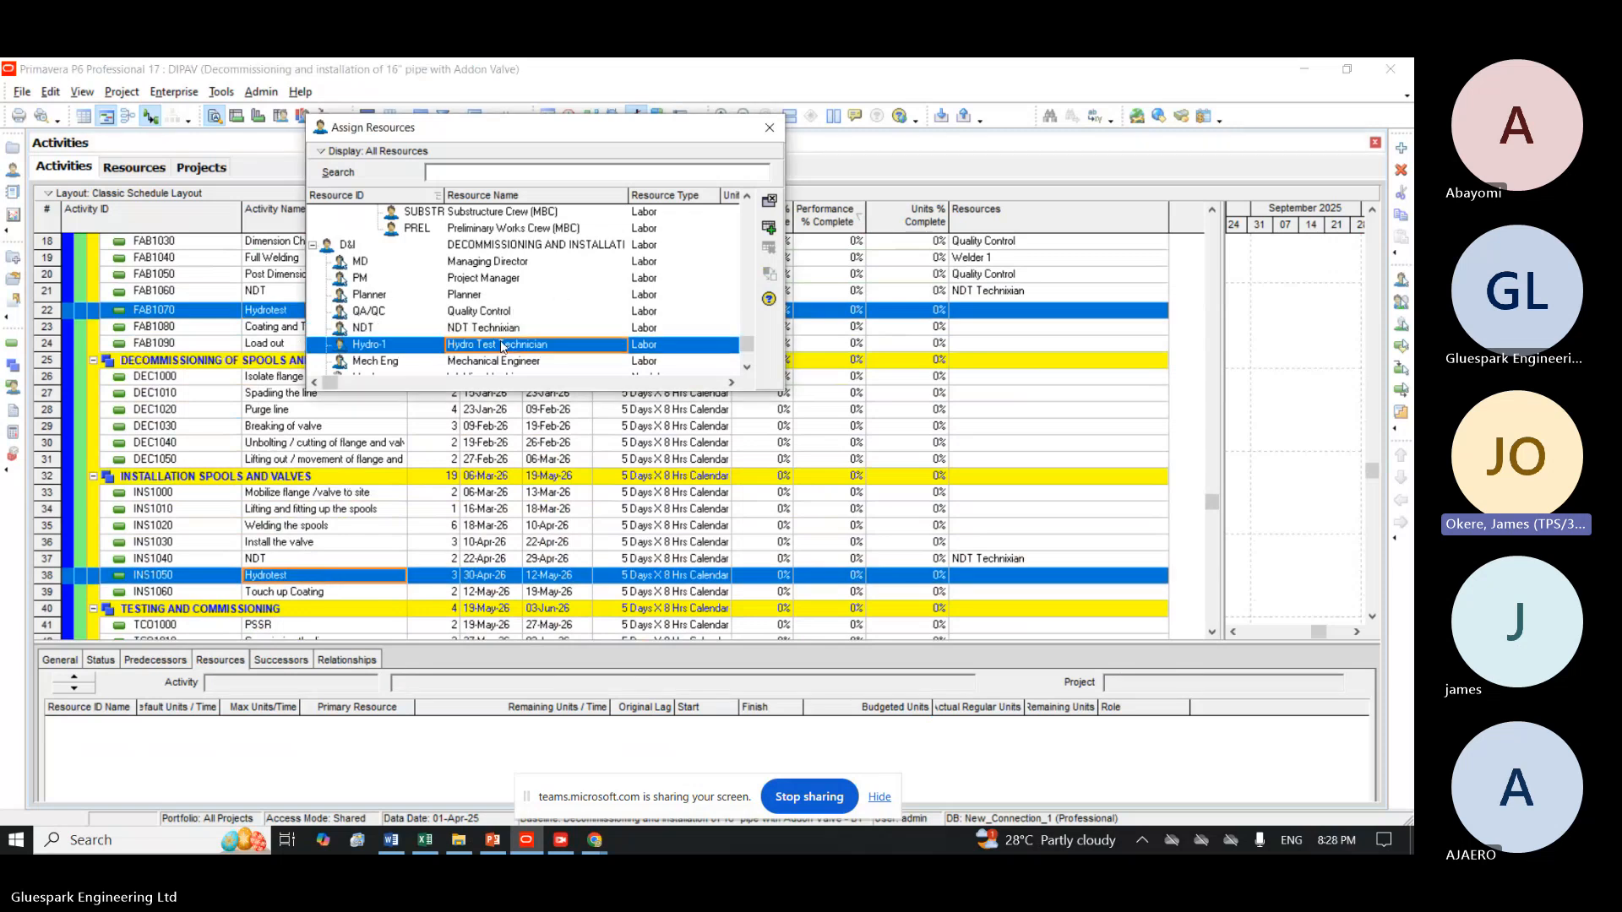
click(770, 230)
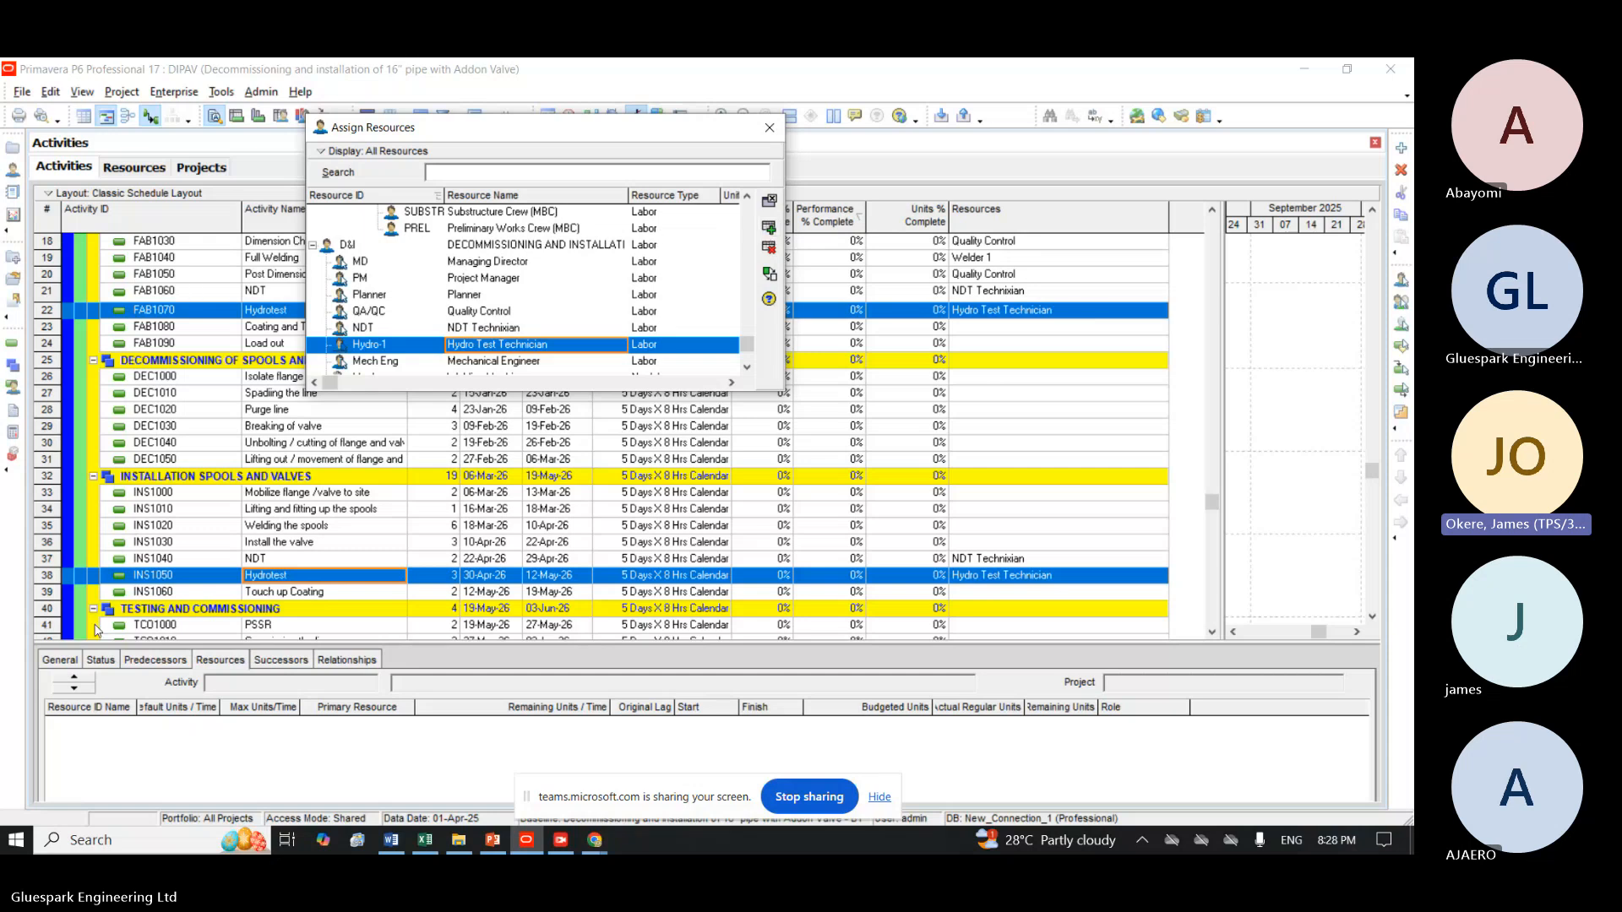
Add the Budgeted Cost column to the resource assignments shown in the details of activity INS1050.
click(168, 578)
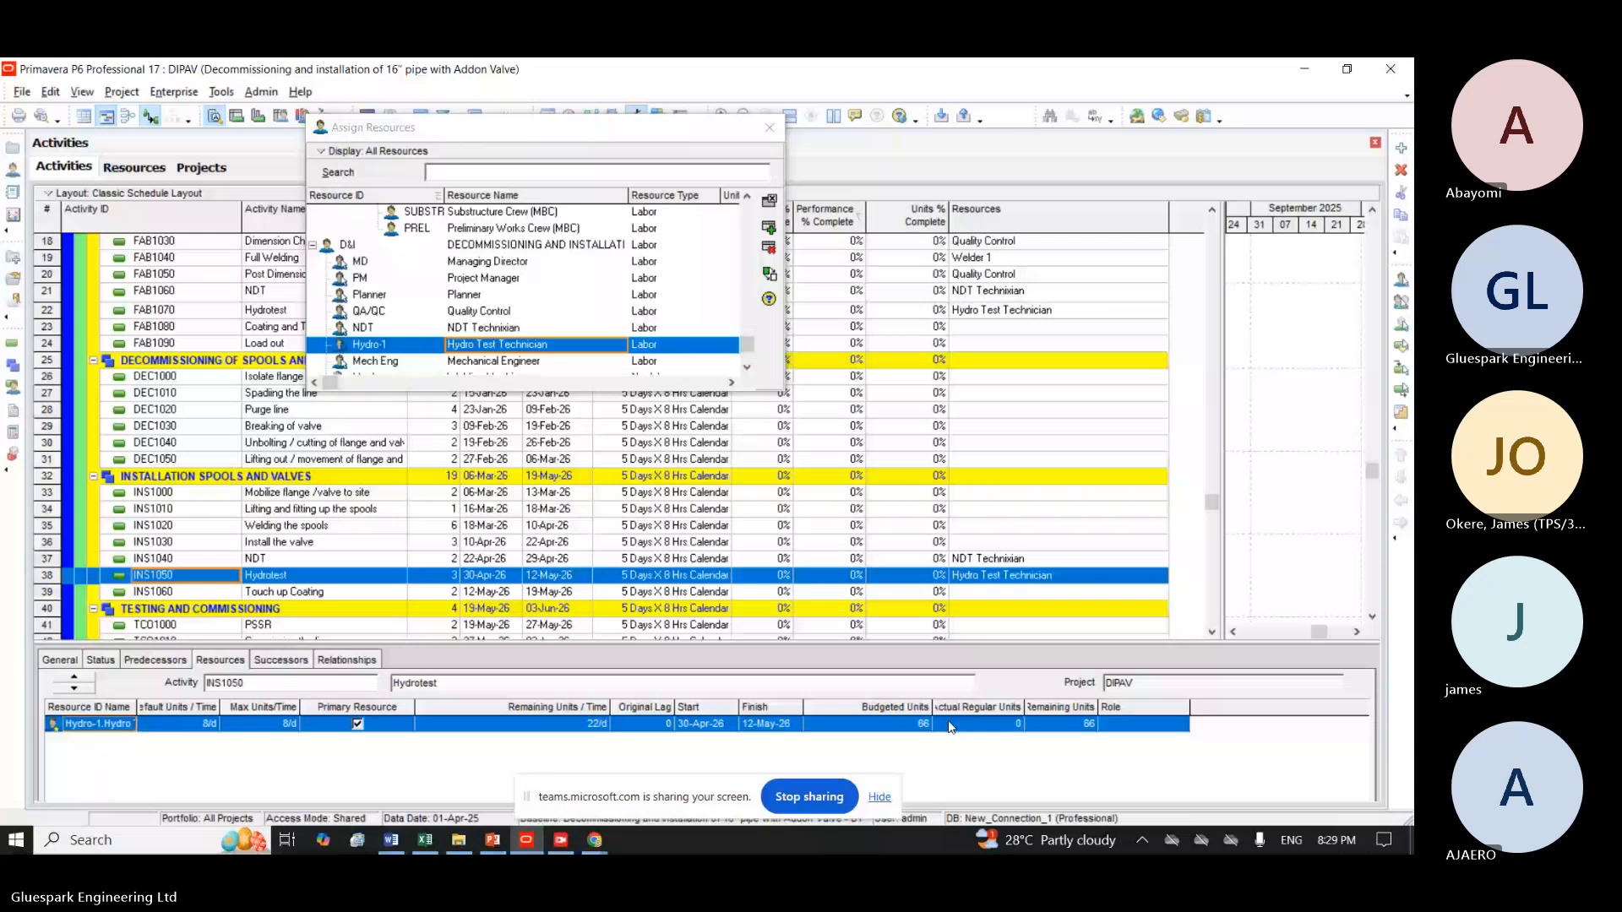
click(99, 660)
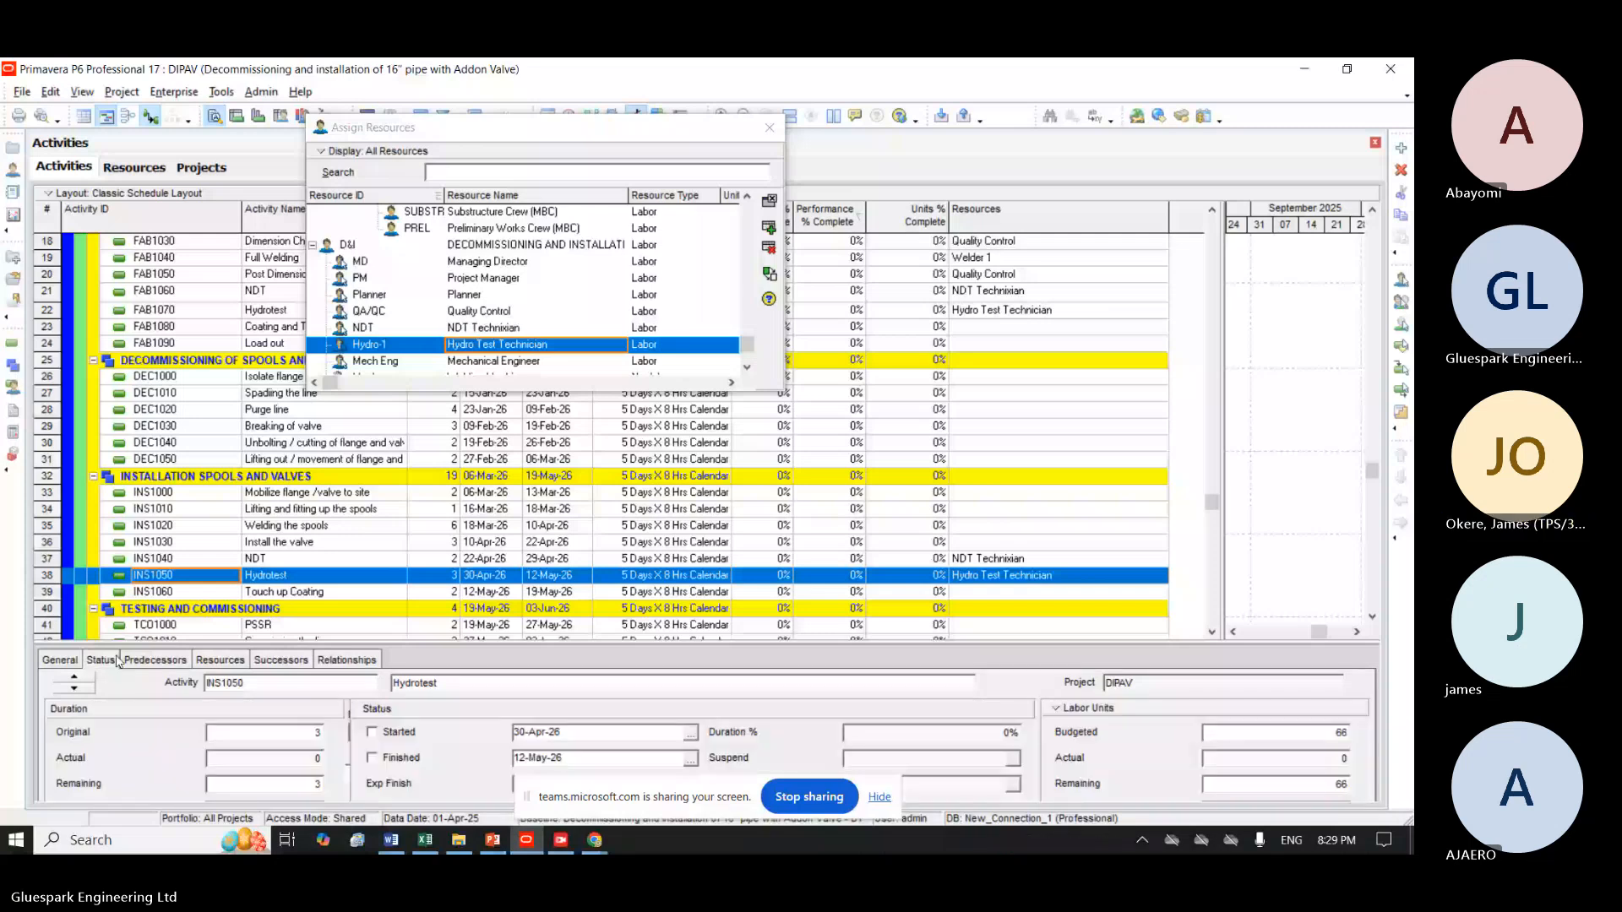
click(155, 660)
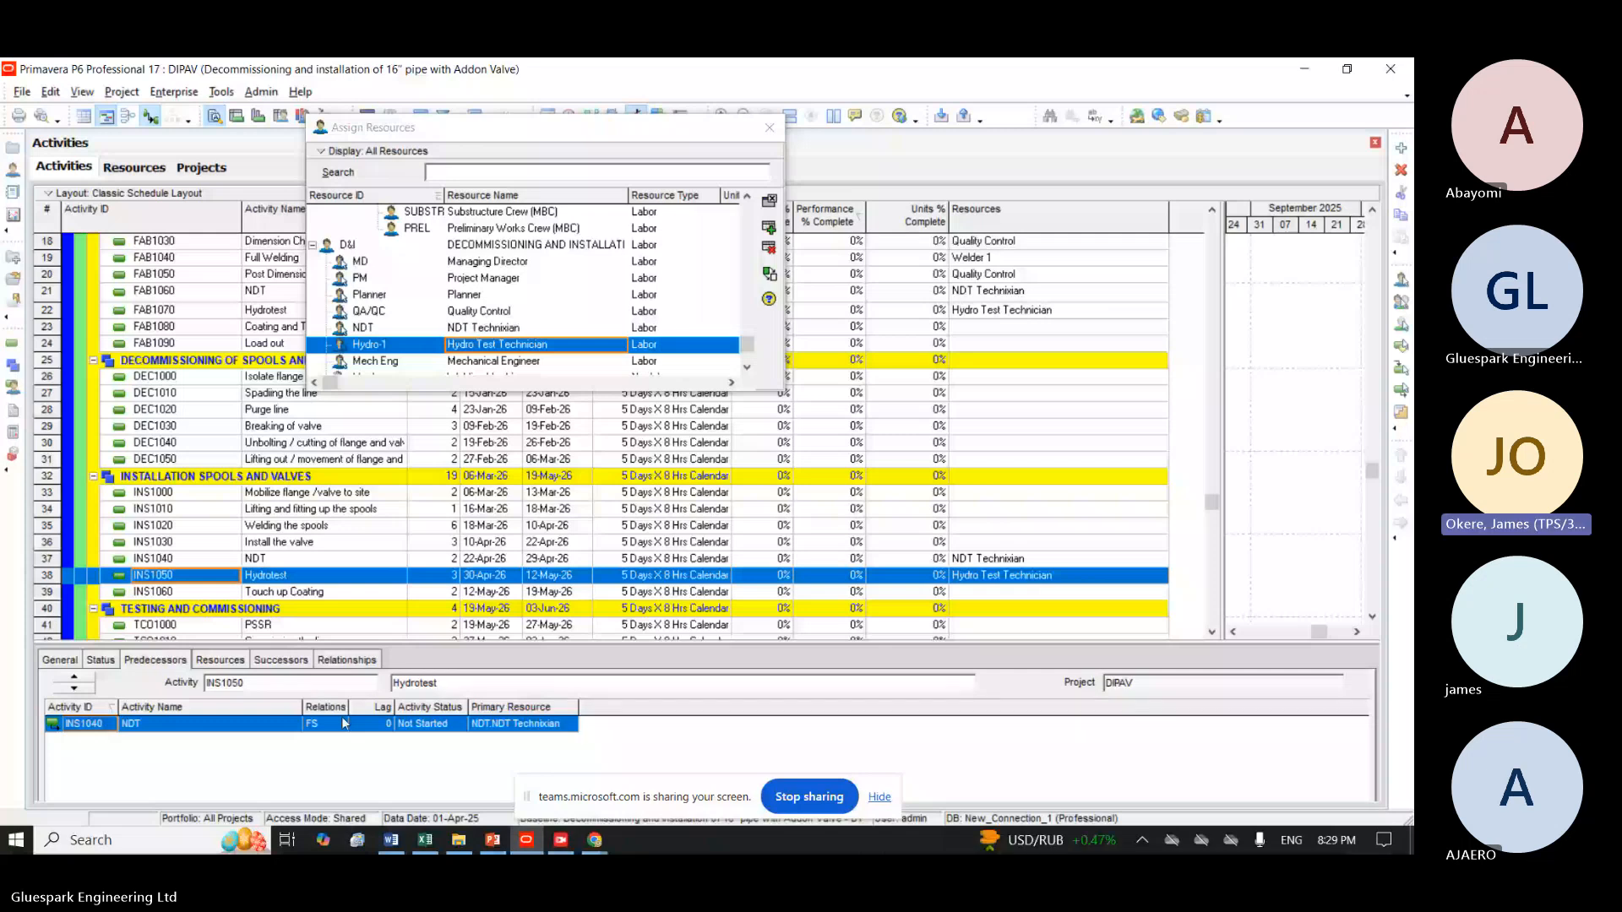
click(220, 660)
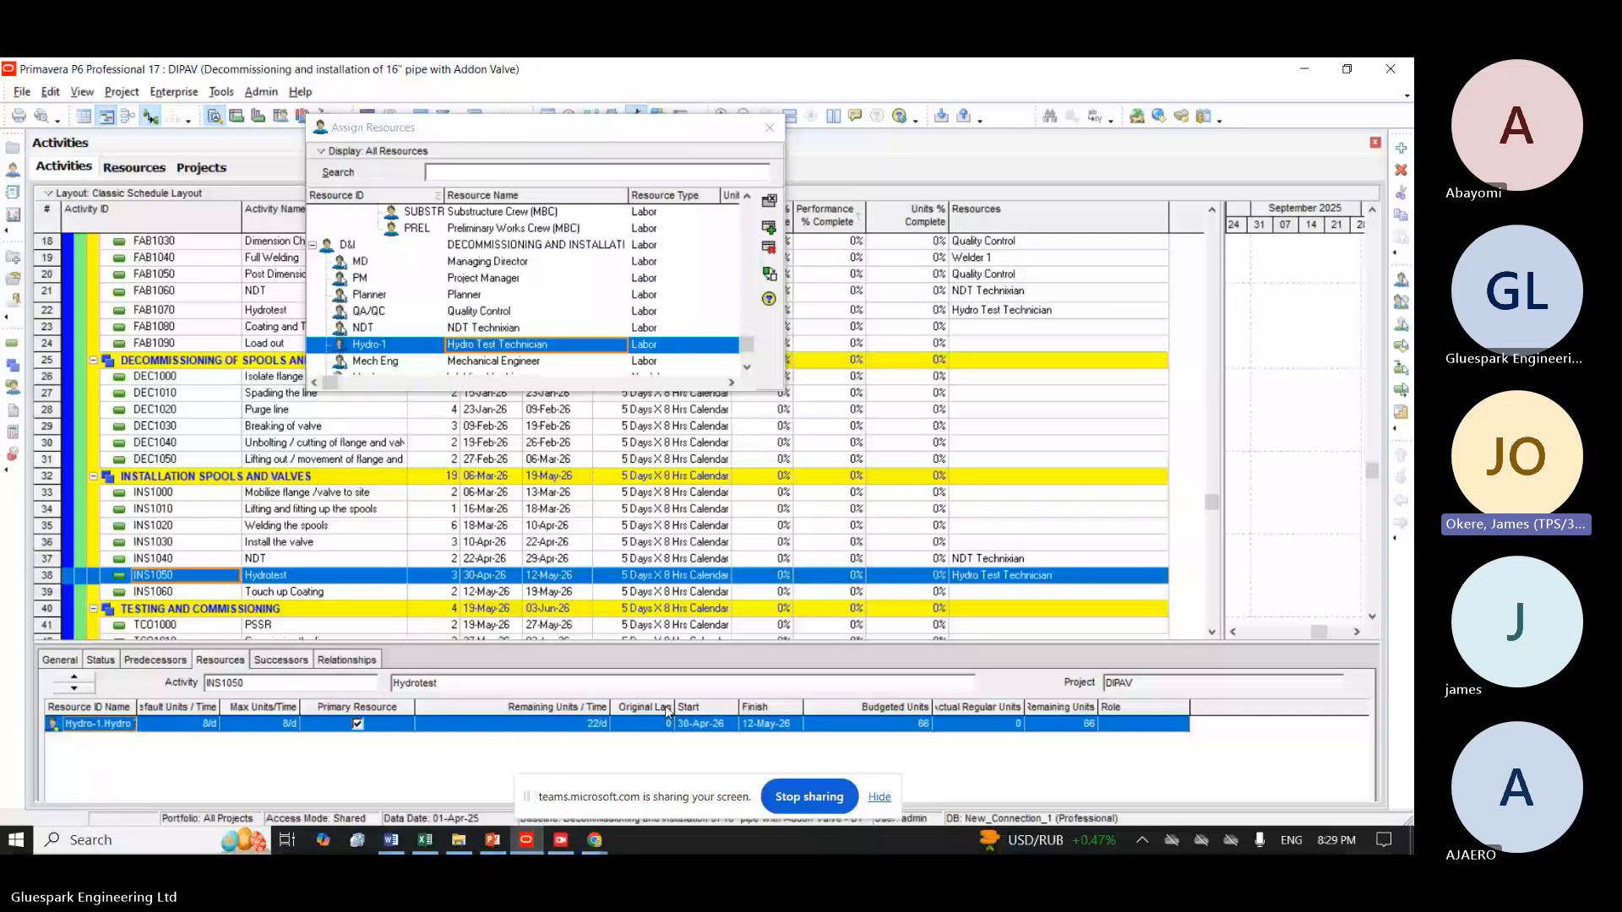
right_click(1219, 709)
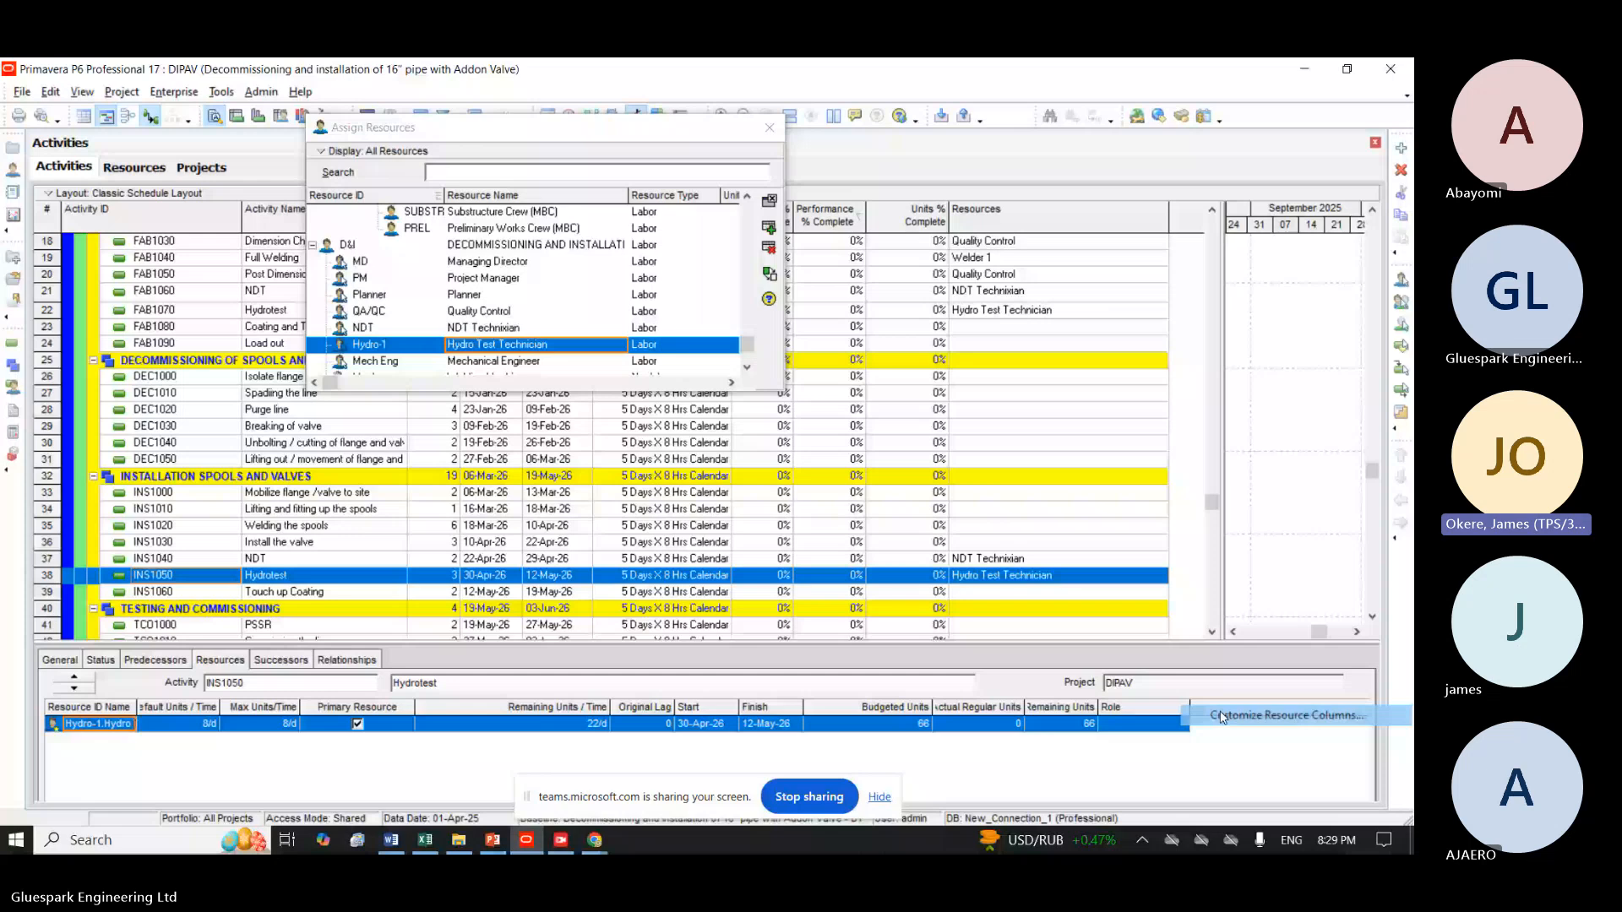
click(1221, 715)
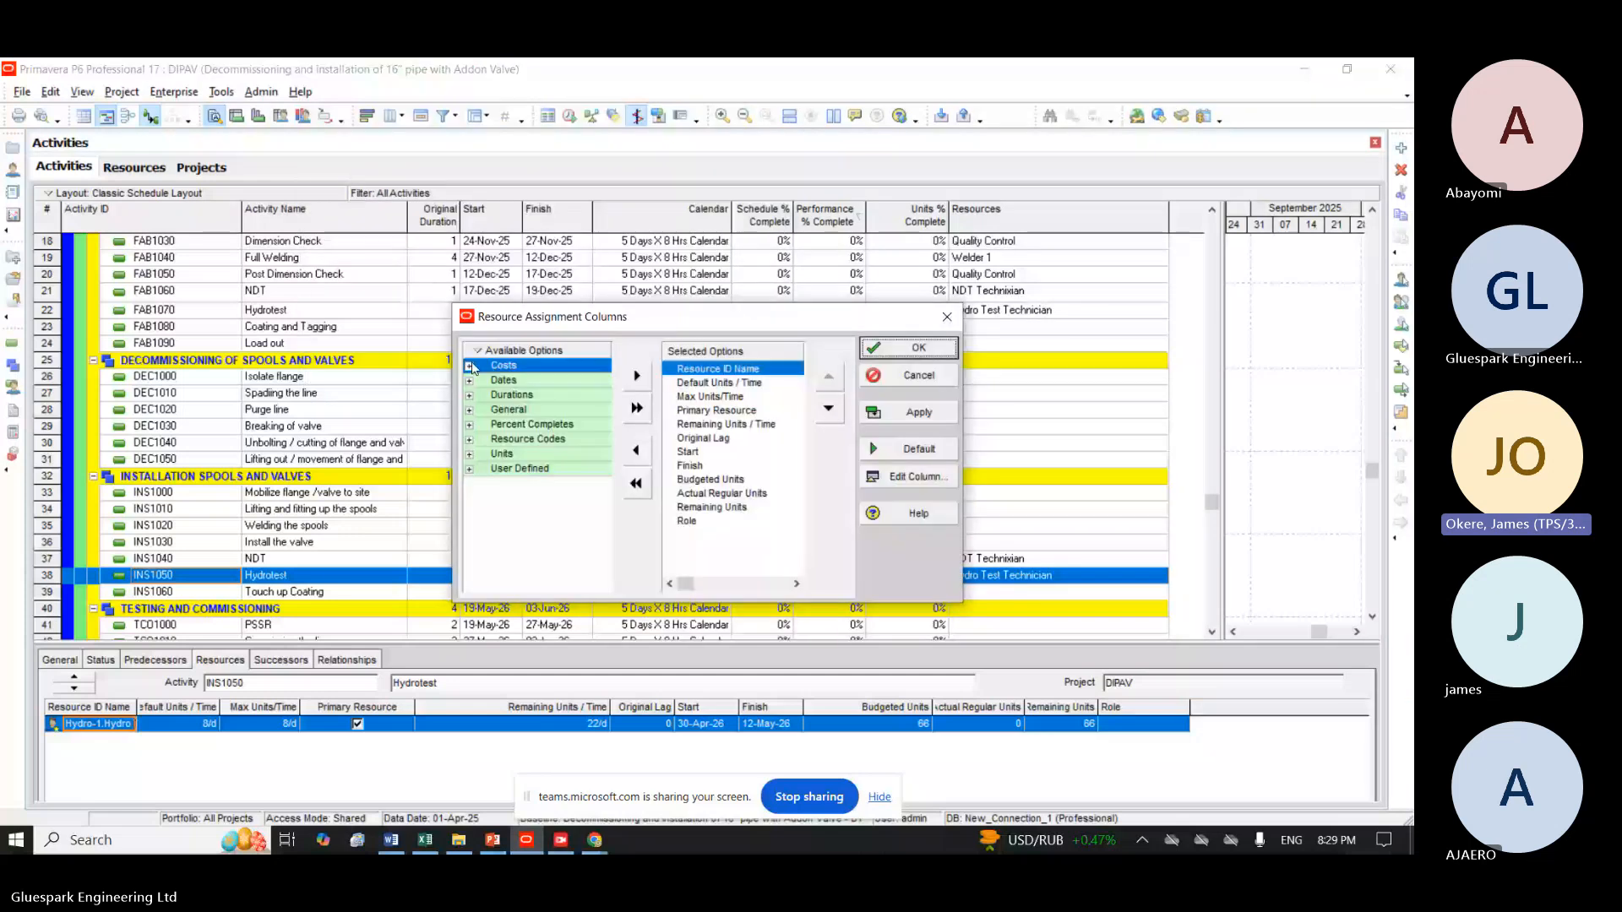
click(470, 366)
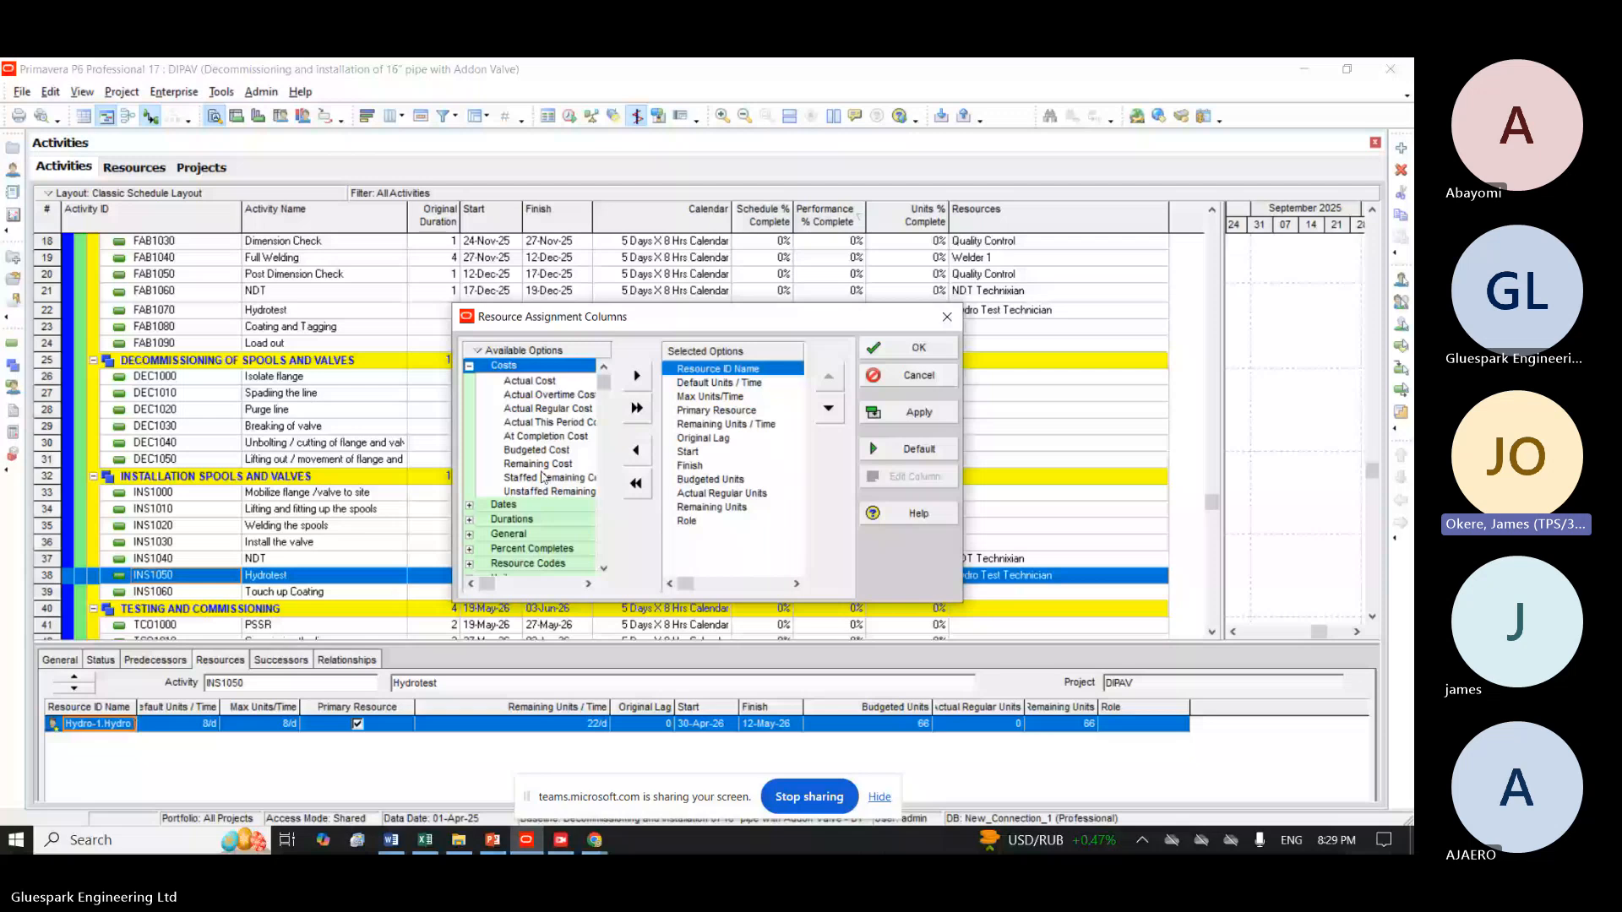
click(532, 452)
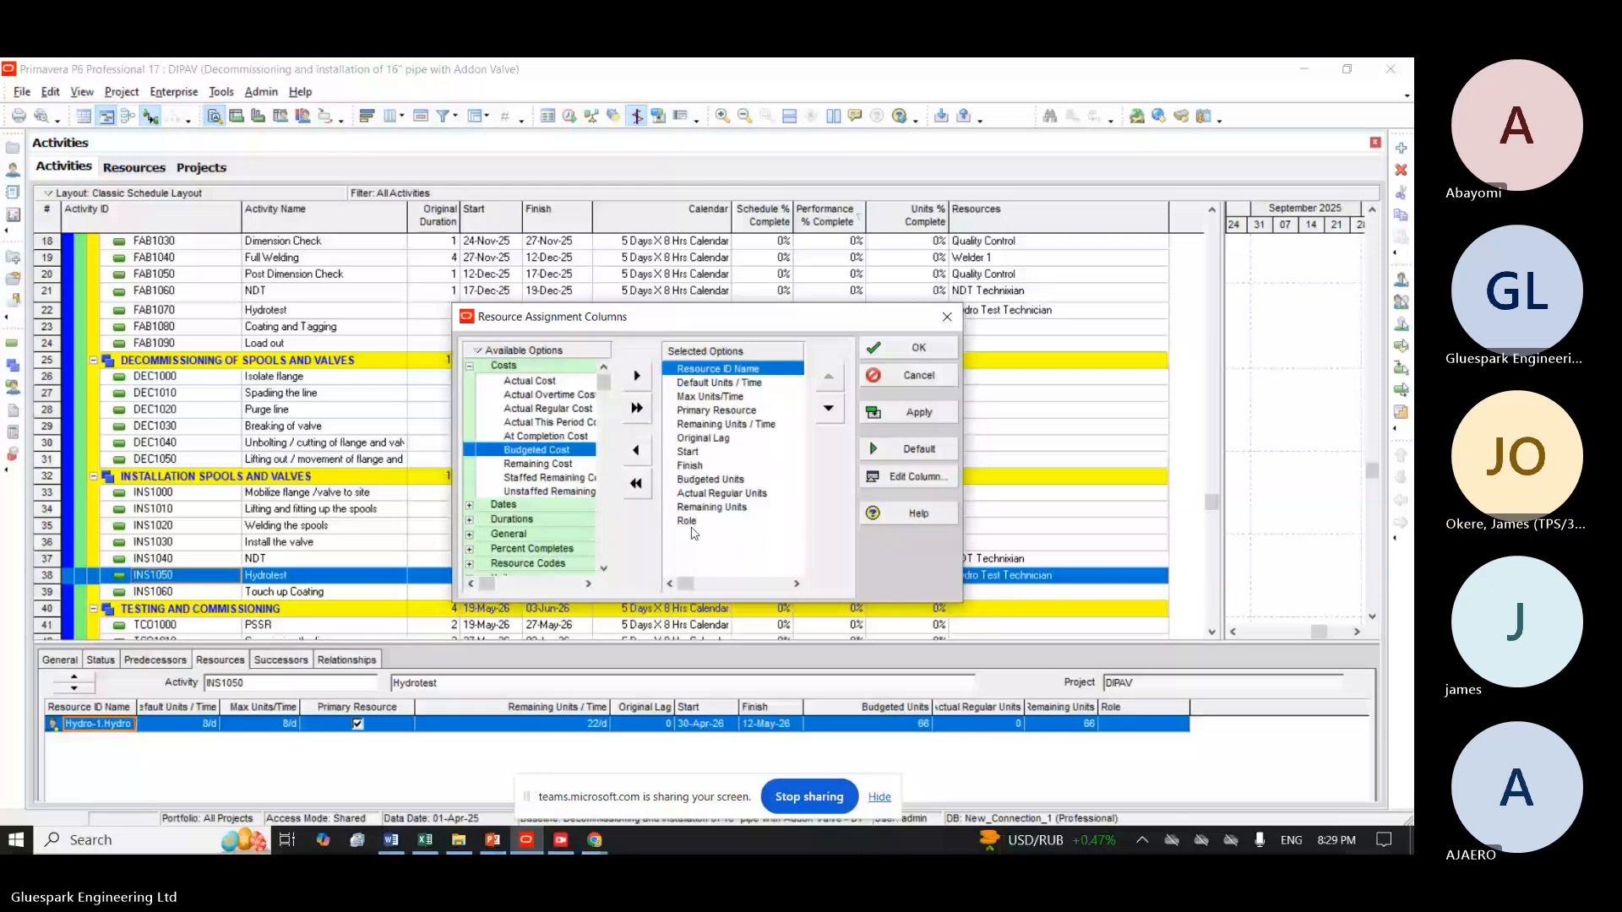
click(636, 375)
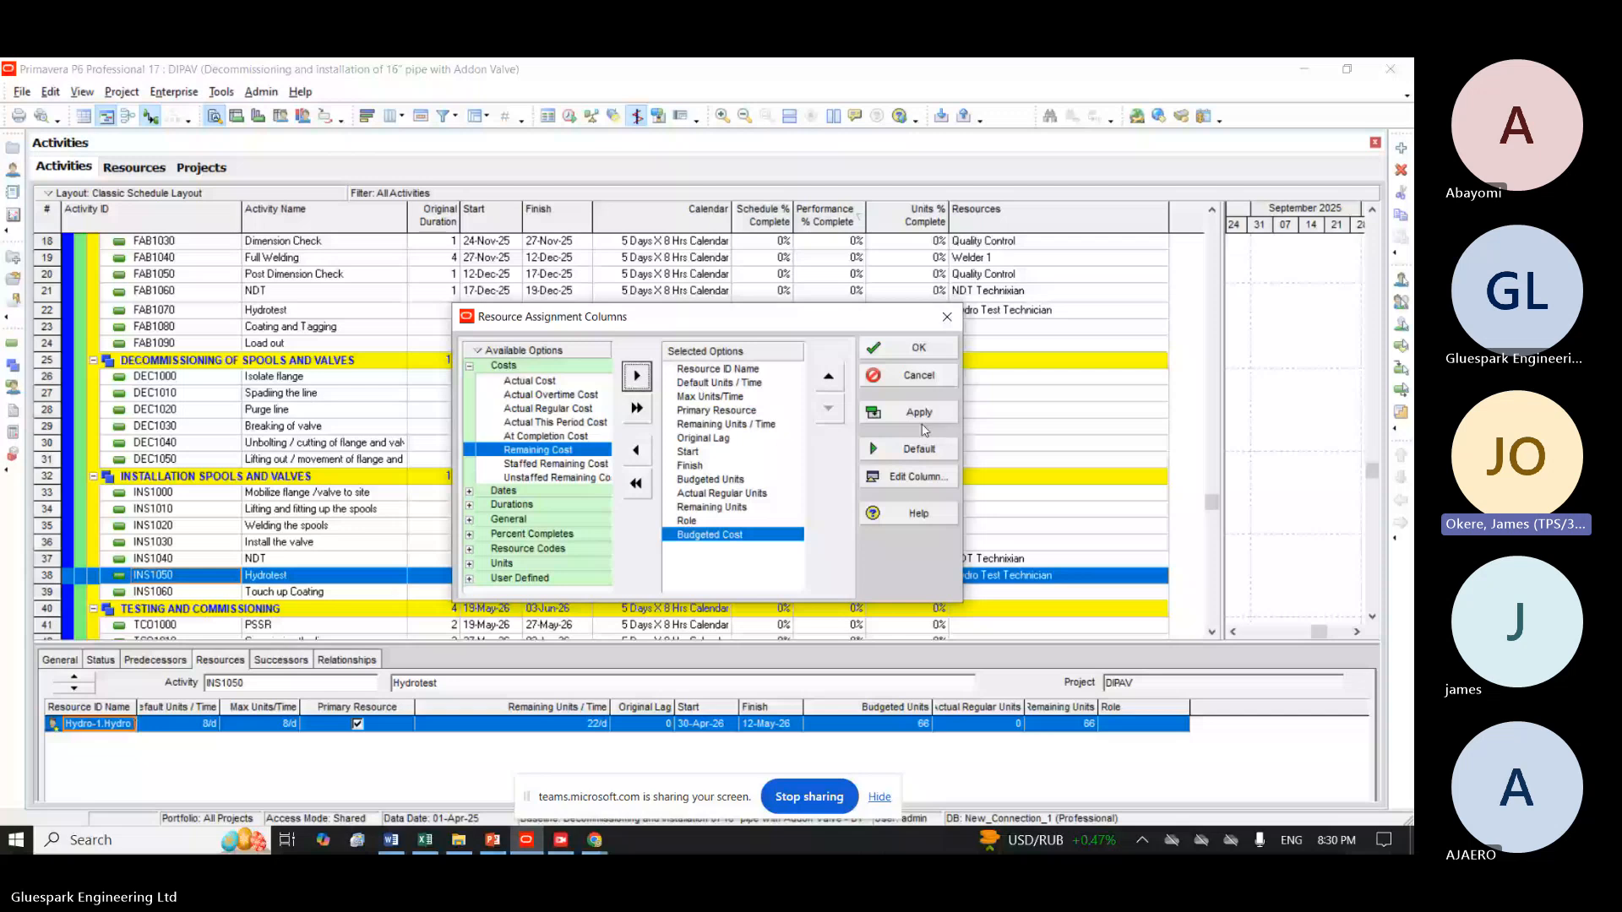
click(919, 348)
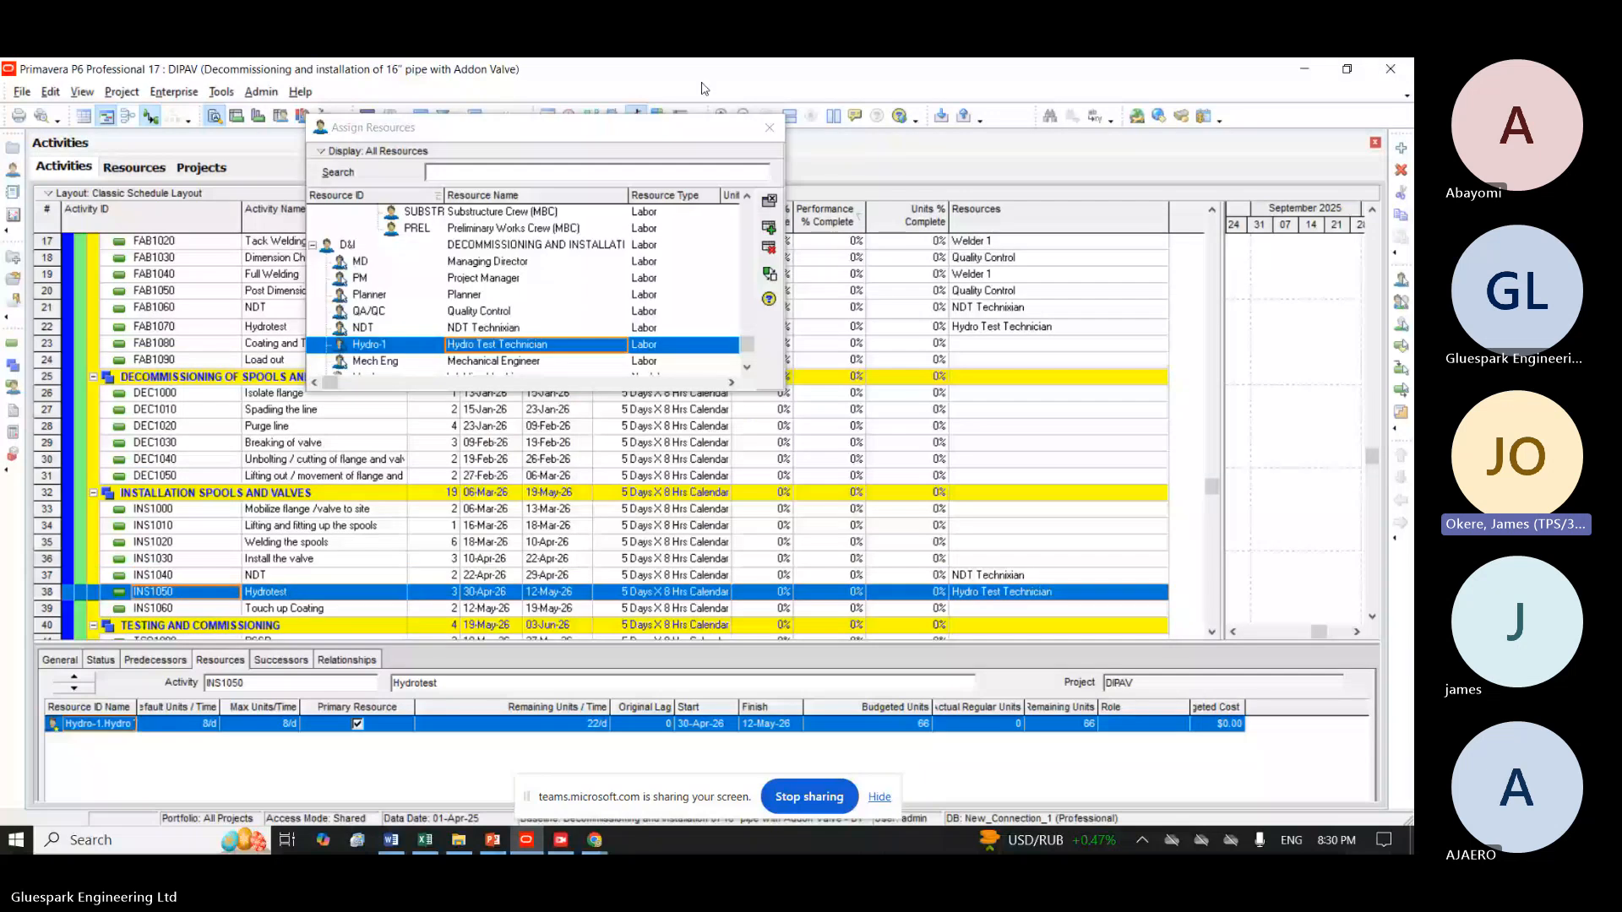
Close the resource assignment dialog and set the Hydro Test Technician's standard rate to $15.00/h in the resource list.
click(769, 128)
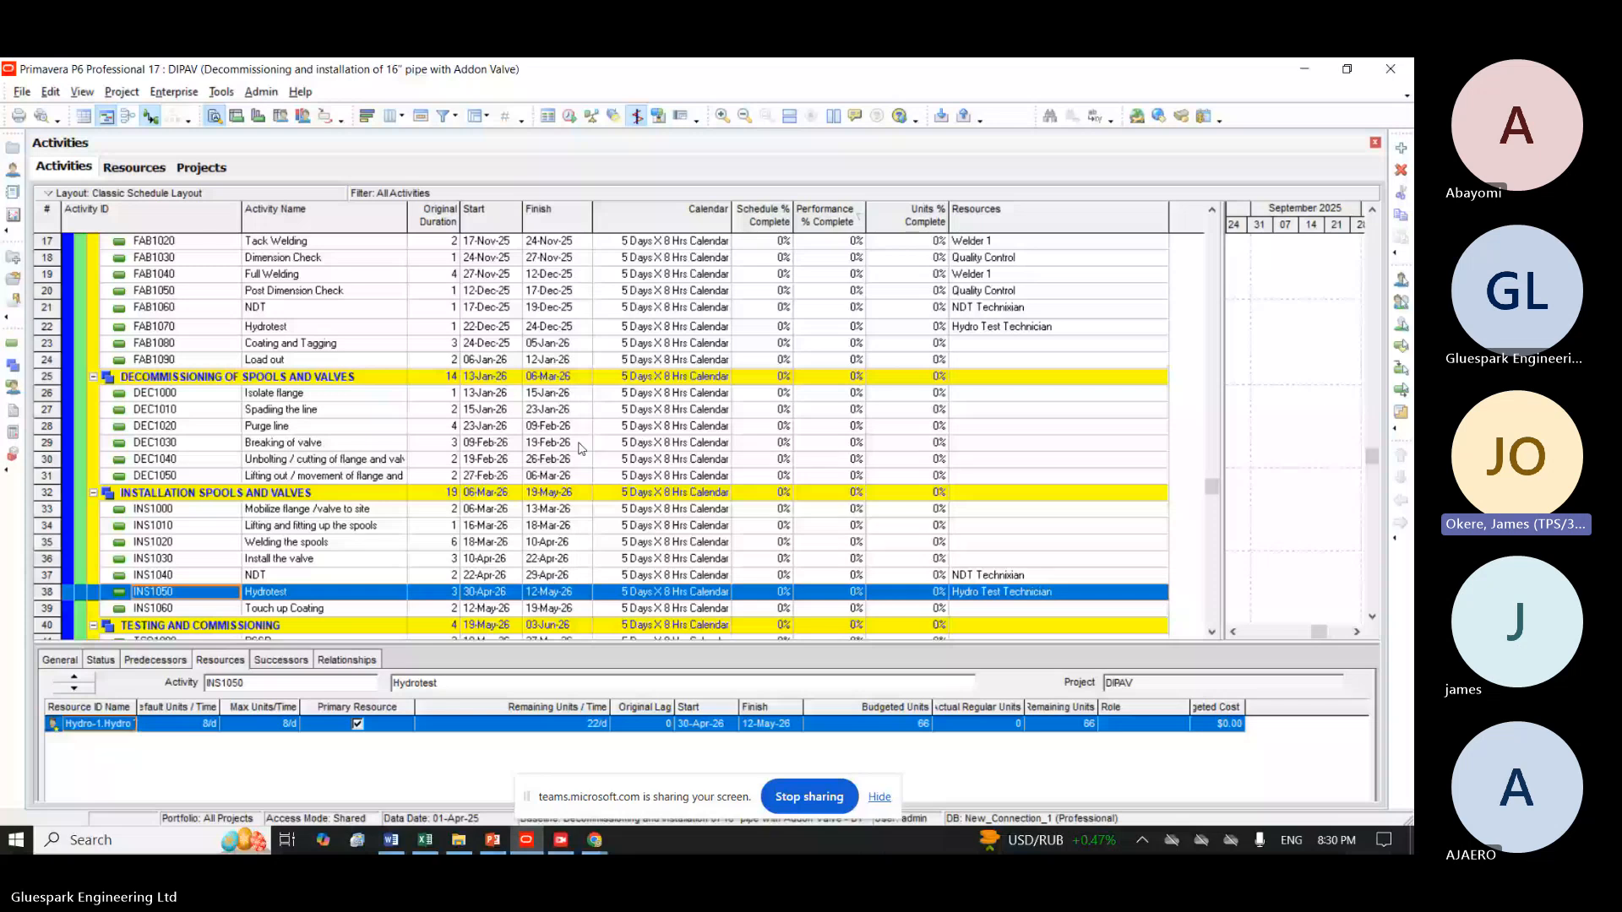
click(134, 167)
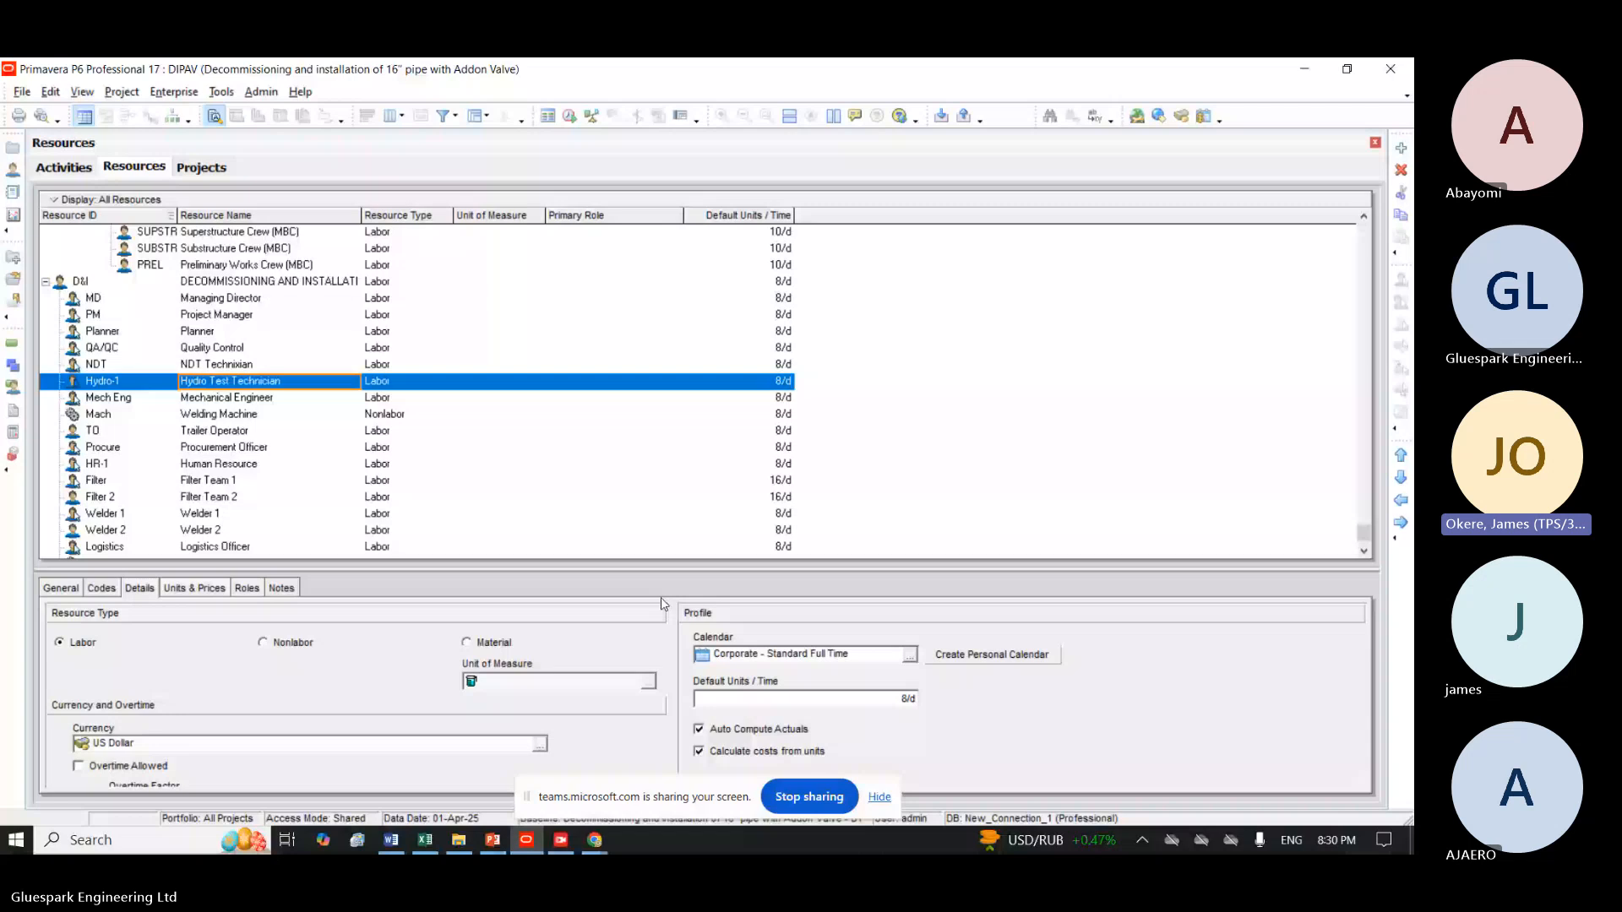
click(194, 588)
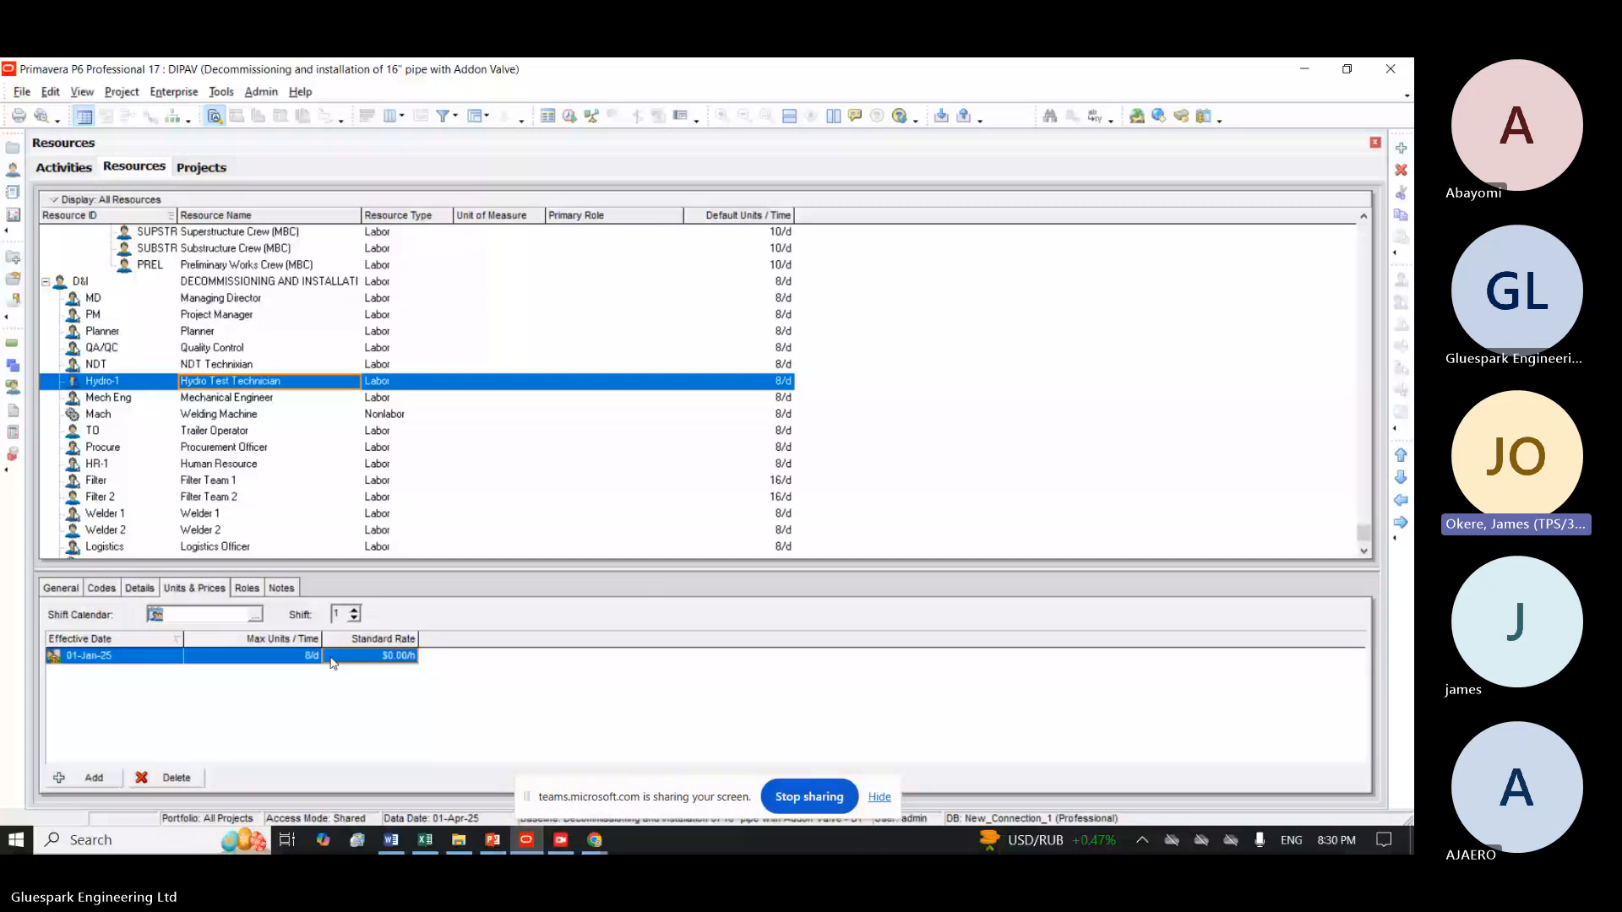
click(332, 663)
text(15)
key(Return)
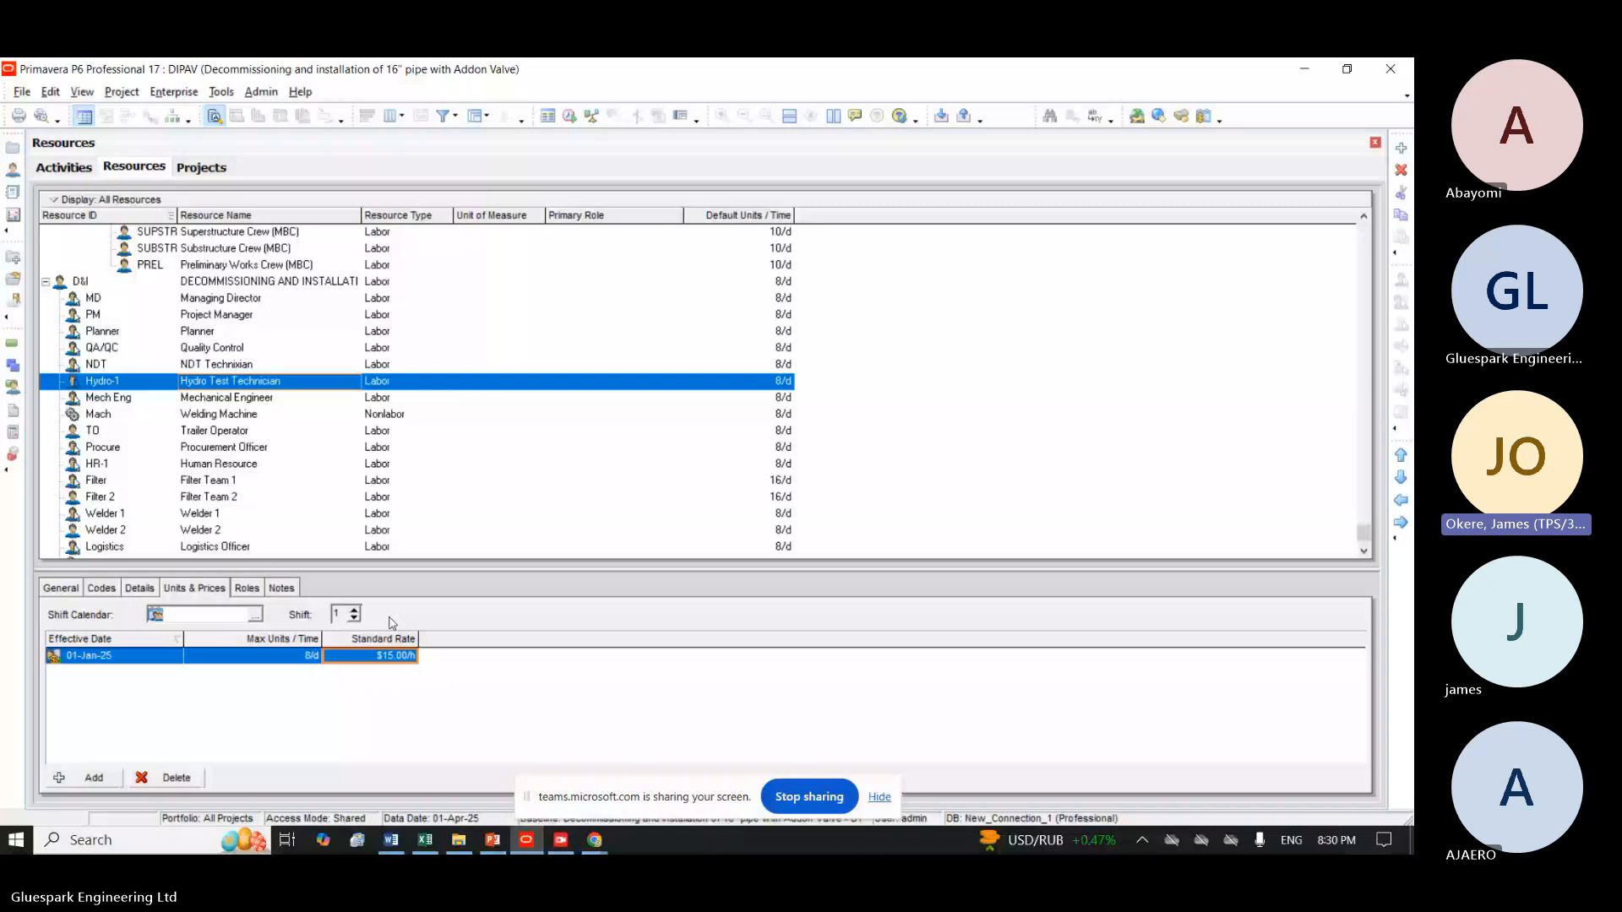
Enter a standard hourly rate for the NDT Technixian resource.
click(217, 364)
click(387, 655)
text(1)
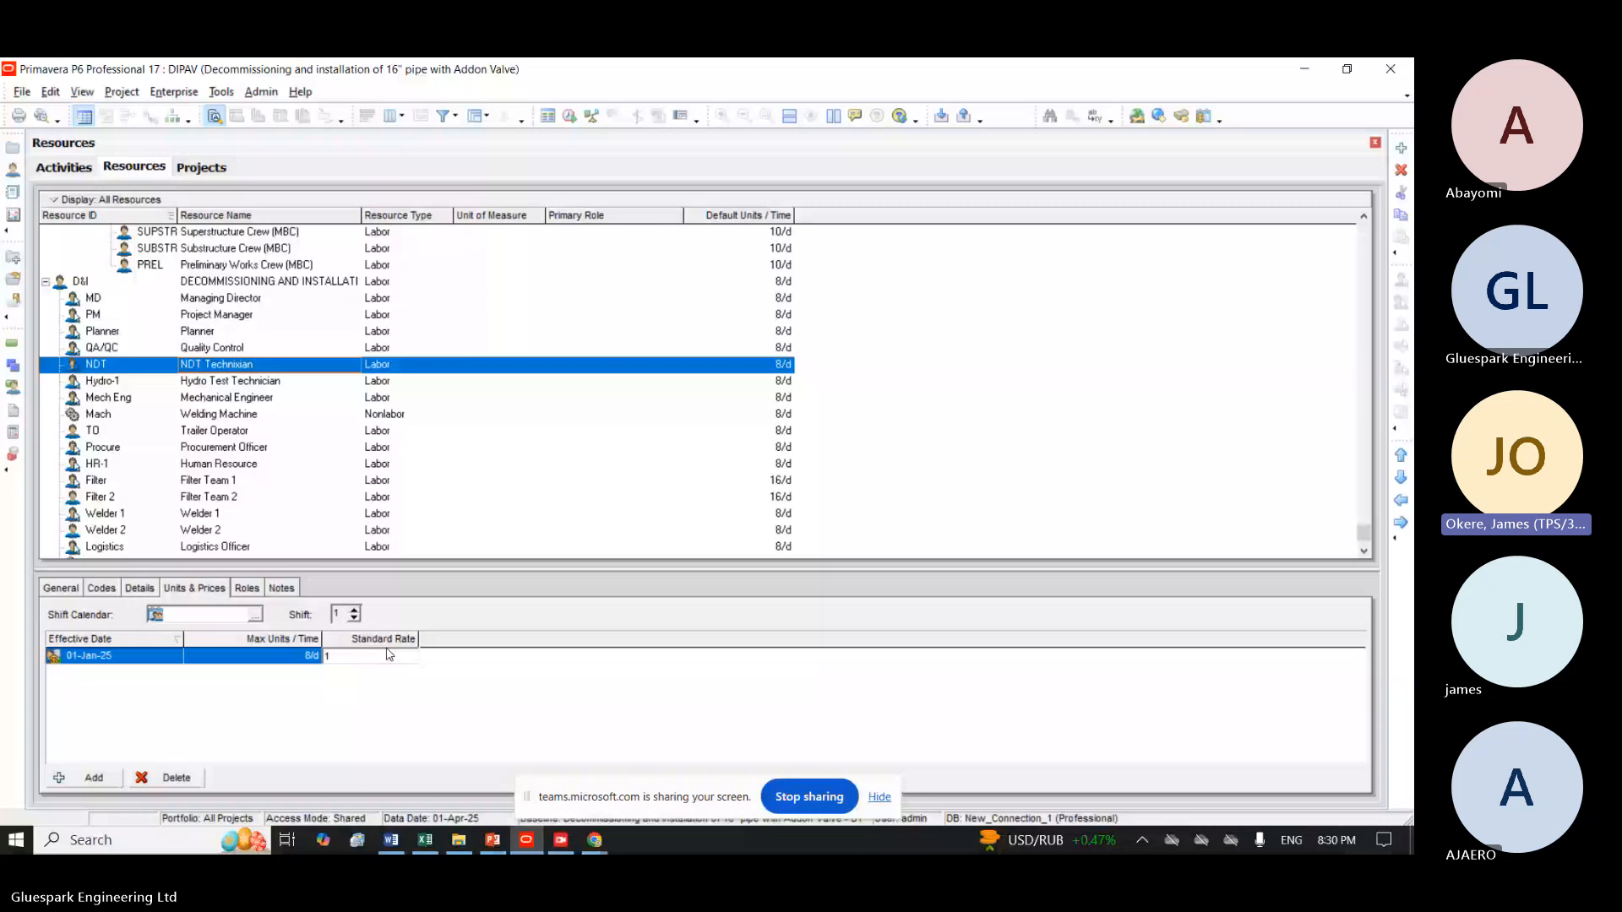
Remove the Hydro Test Technician from activity INS1050, resetting its labor units to zero, and assign the same resource again.
click(63, 167)
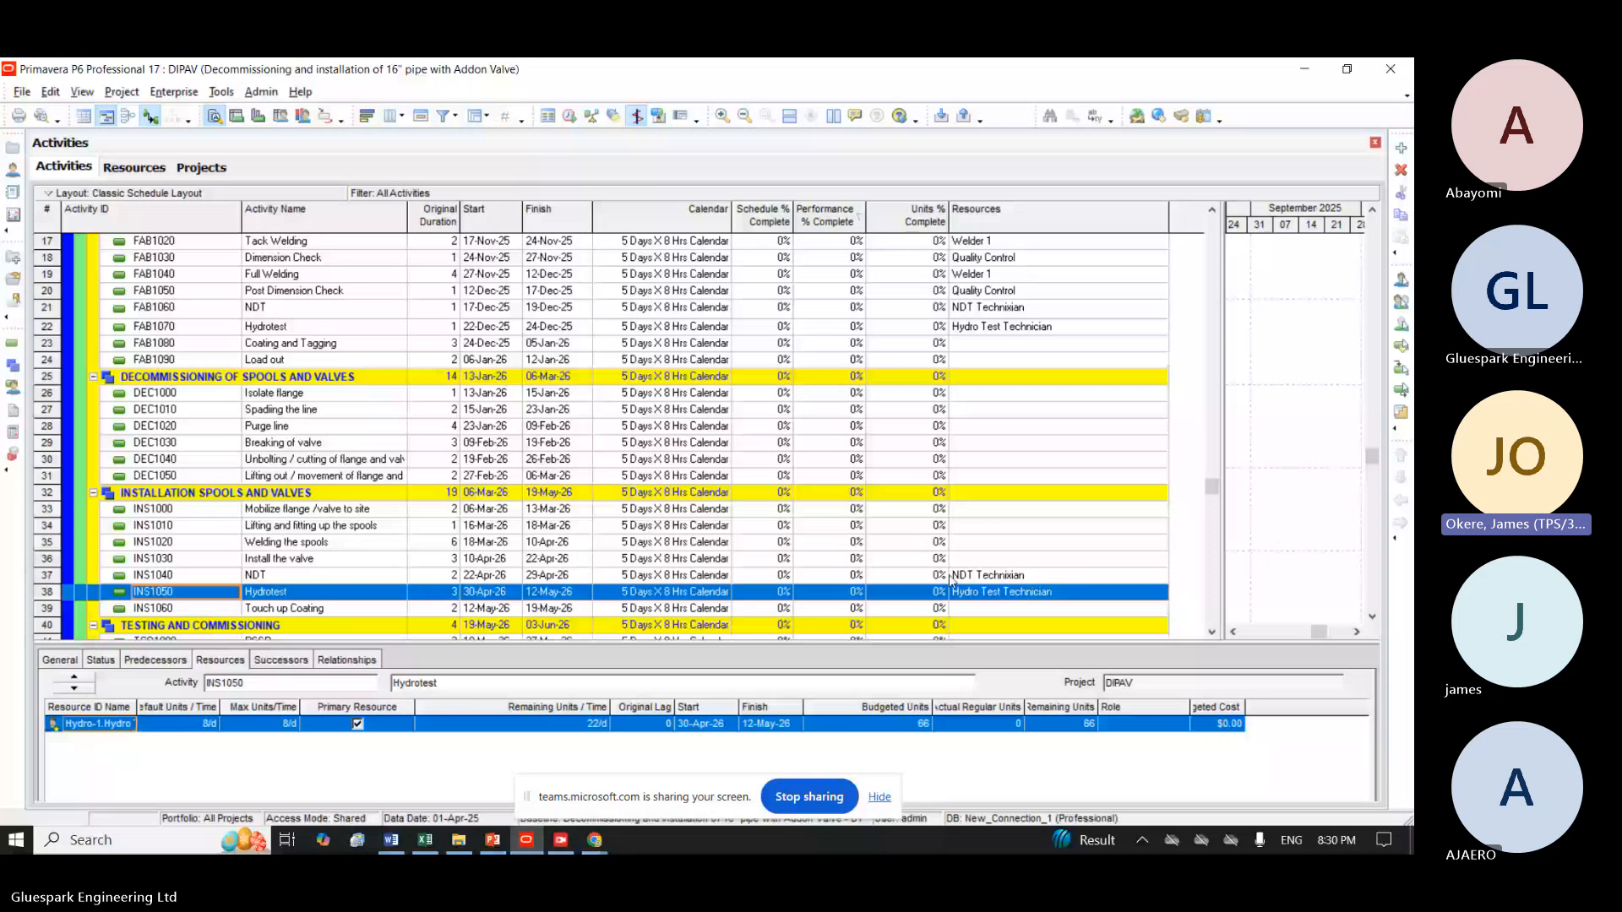
click(1014, 594)
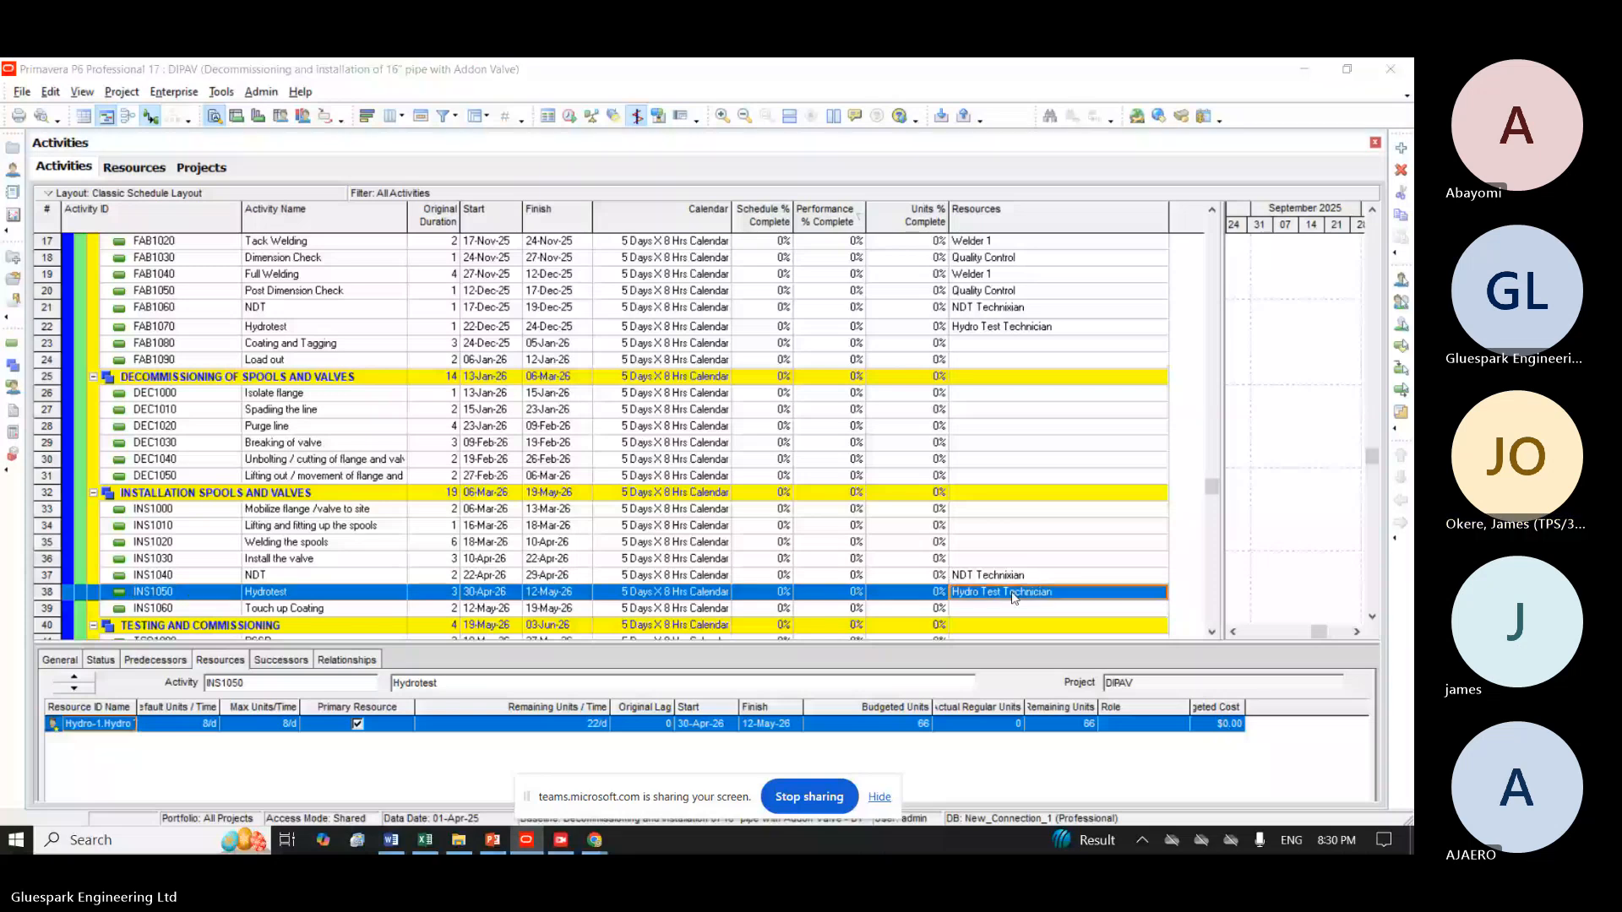
click(1013, 593)
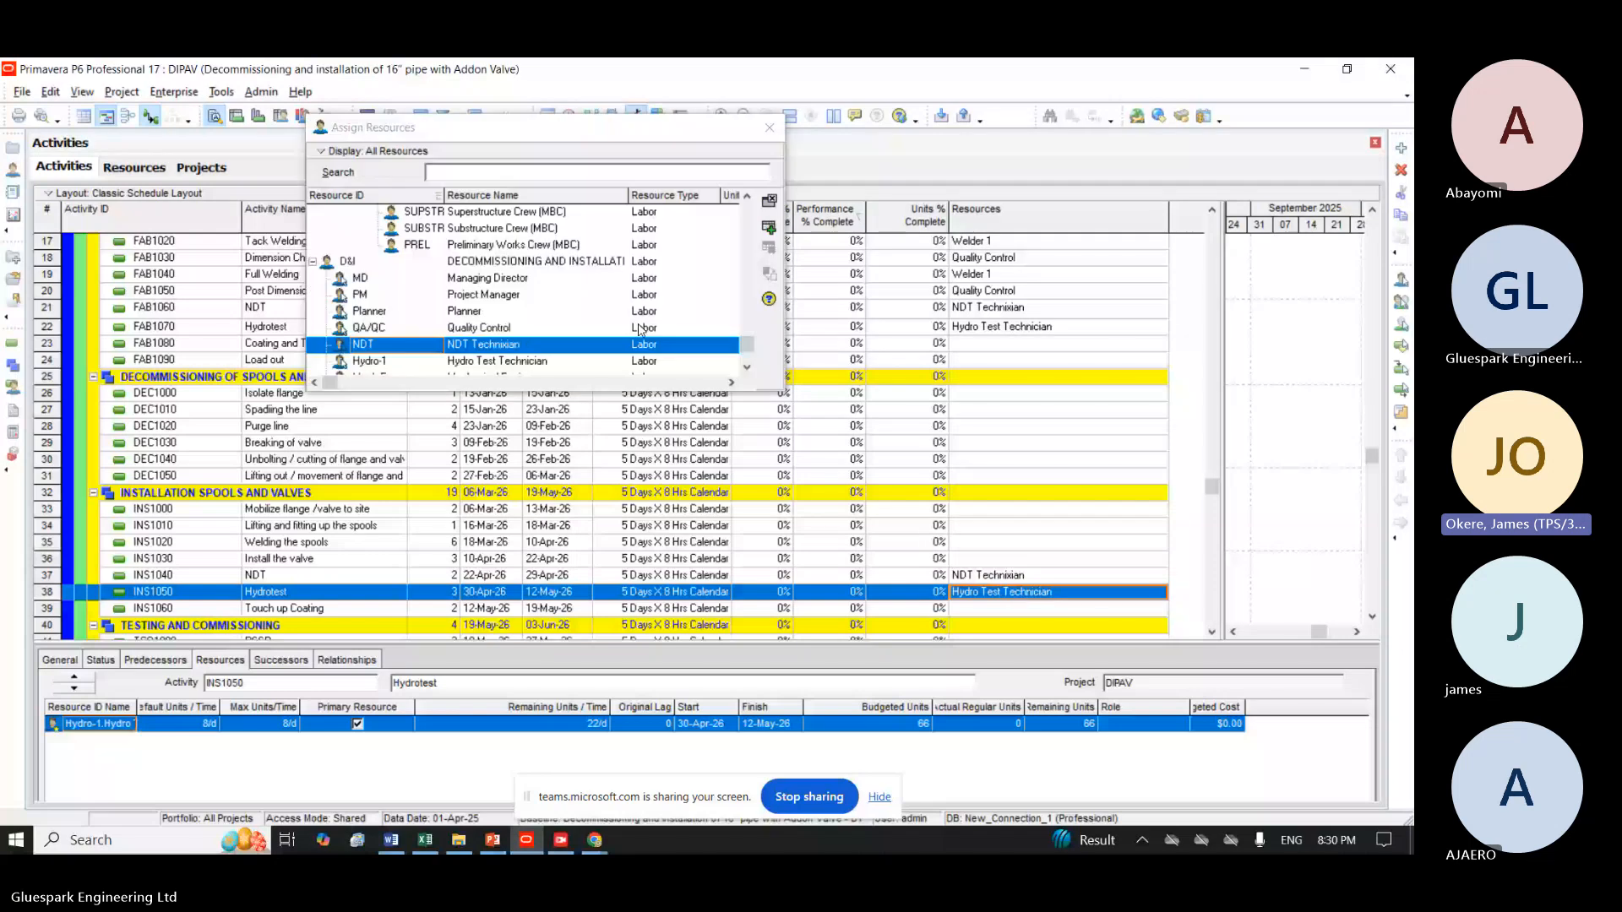
click(515, 362)
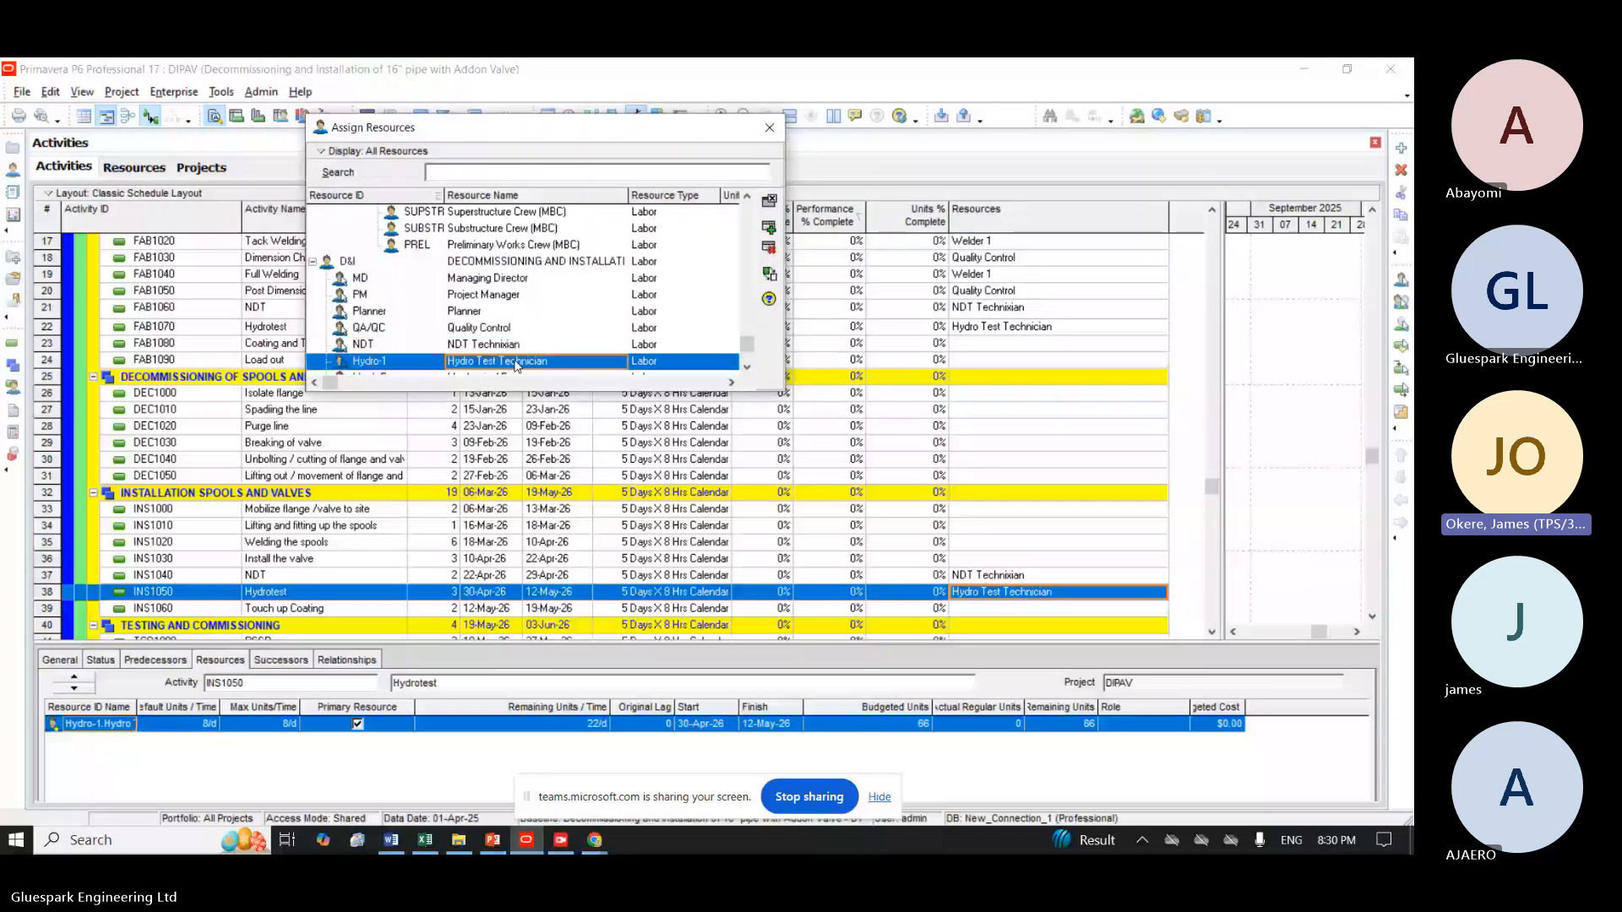
click(768, 248)
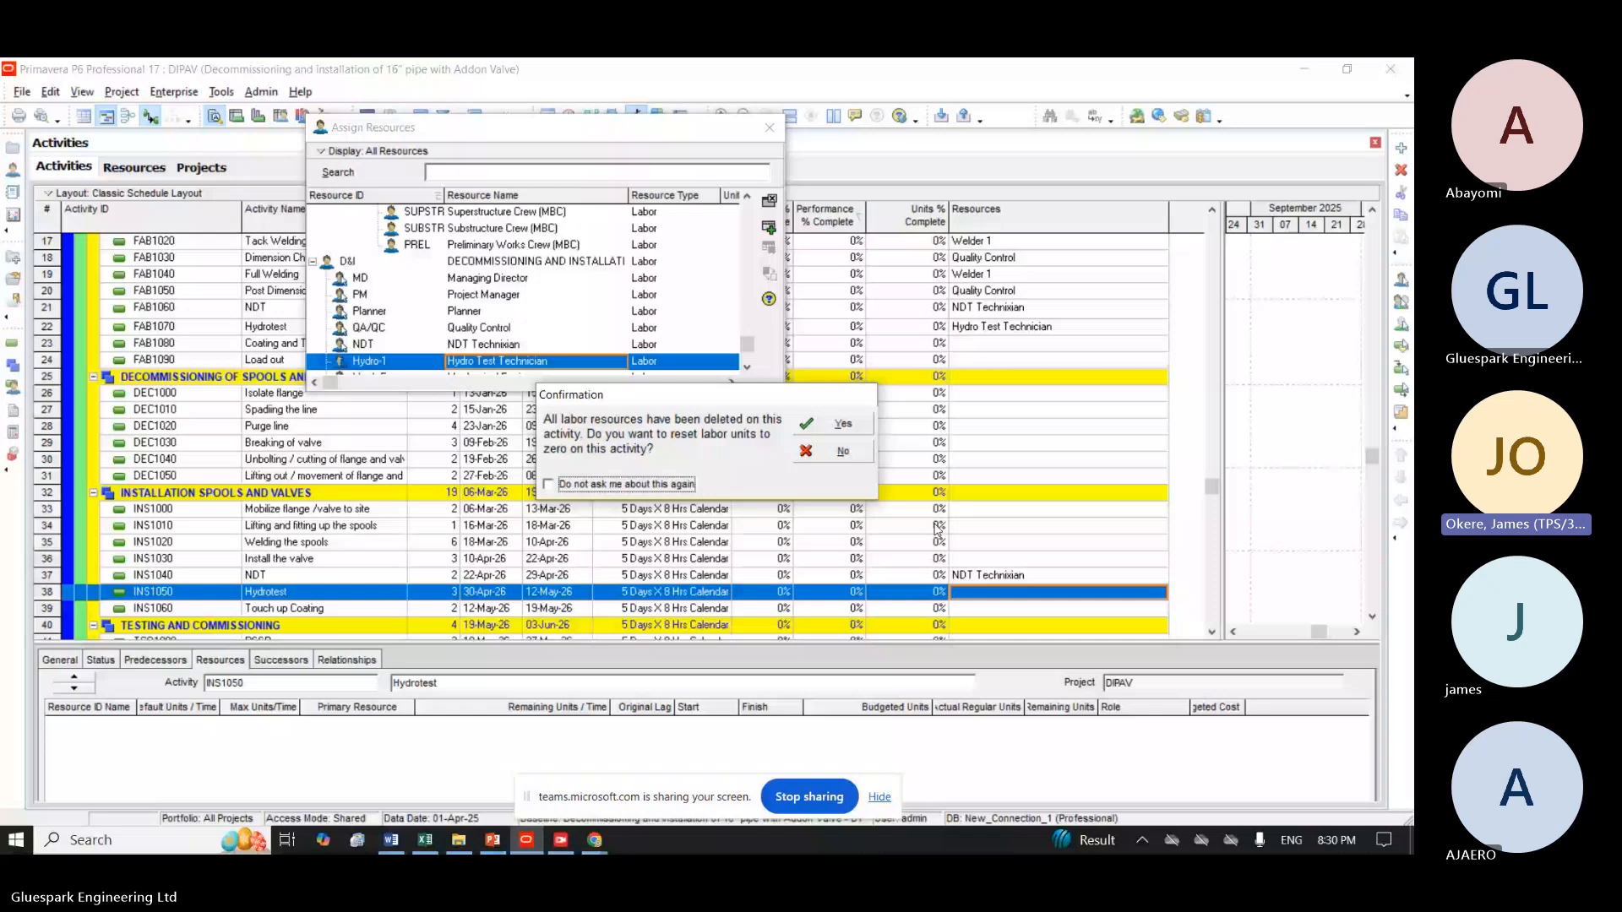
click(843, 423)
click(769, 228)
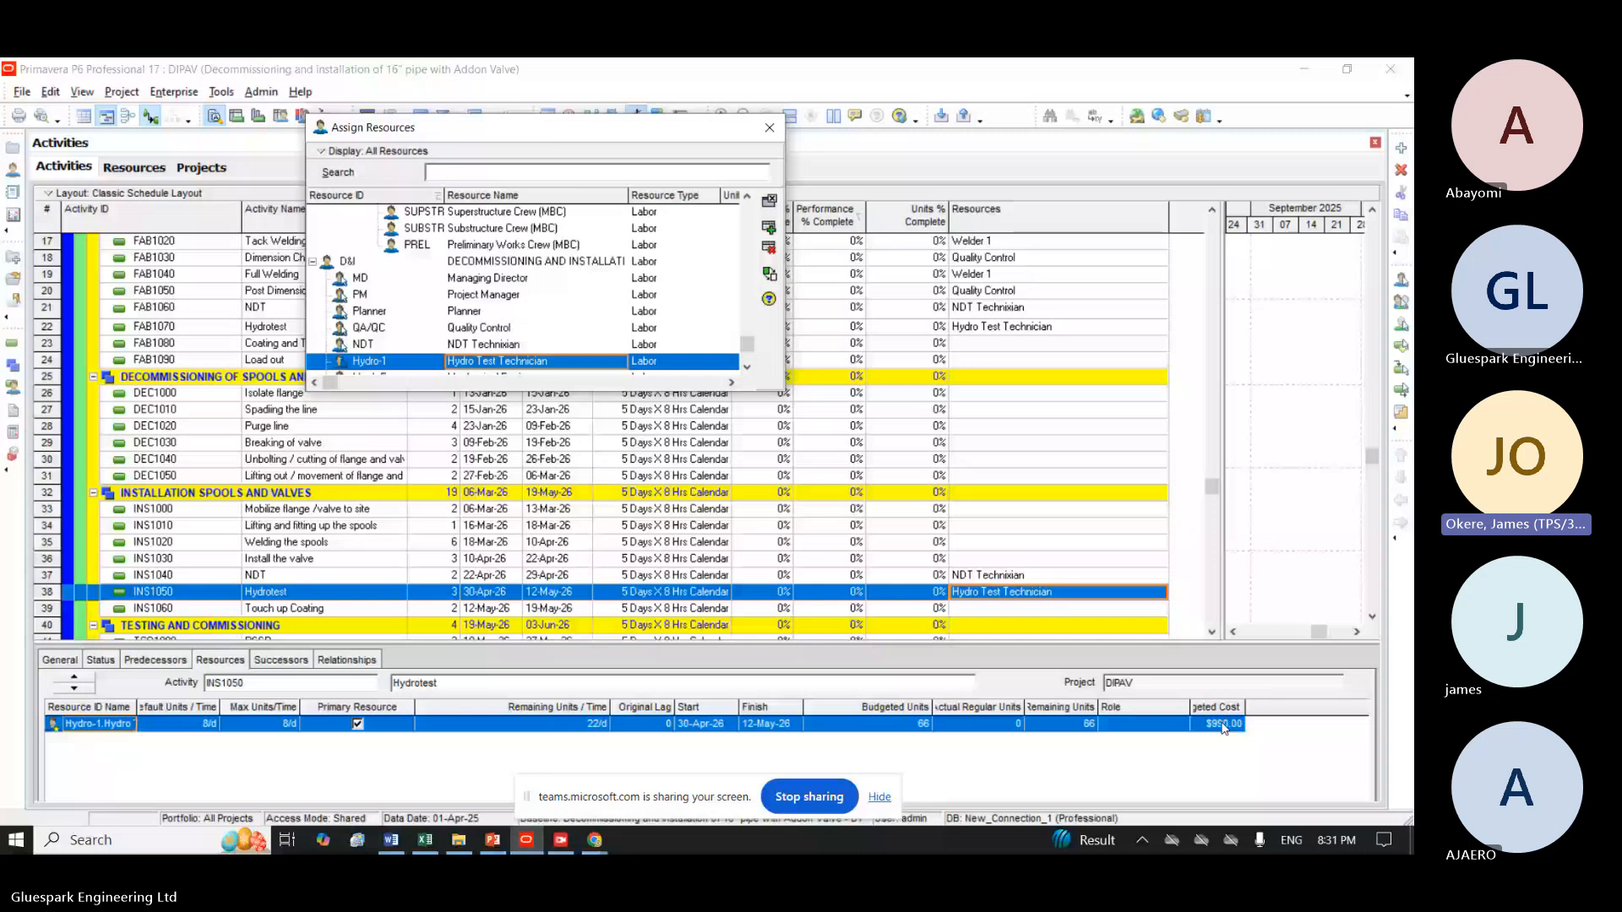
Remove the NDT Technixian assignment from activity INS1040 and reset the activity's labor units to zero.
click(992, 580)
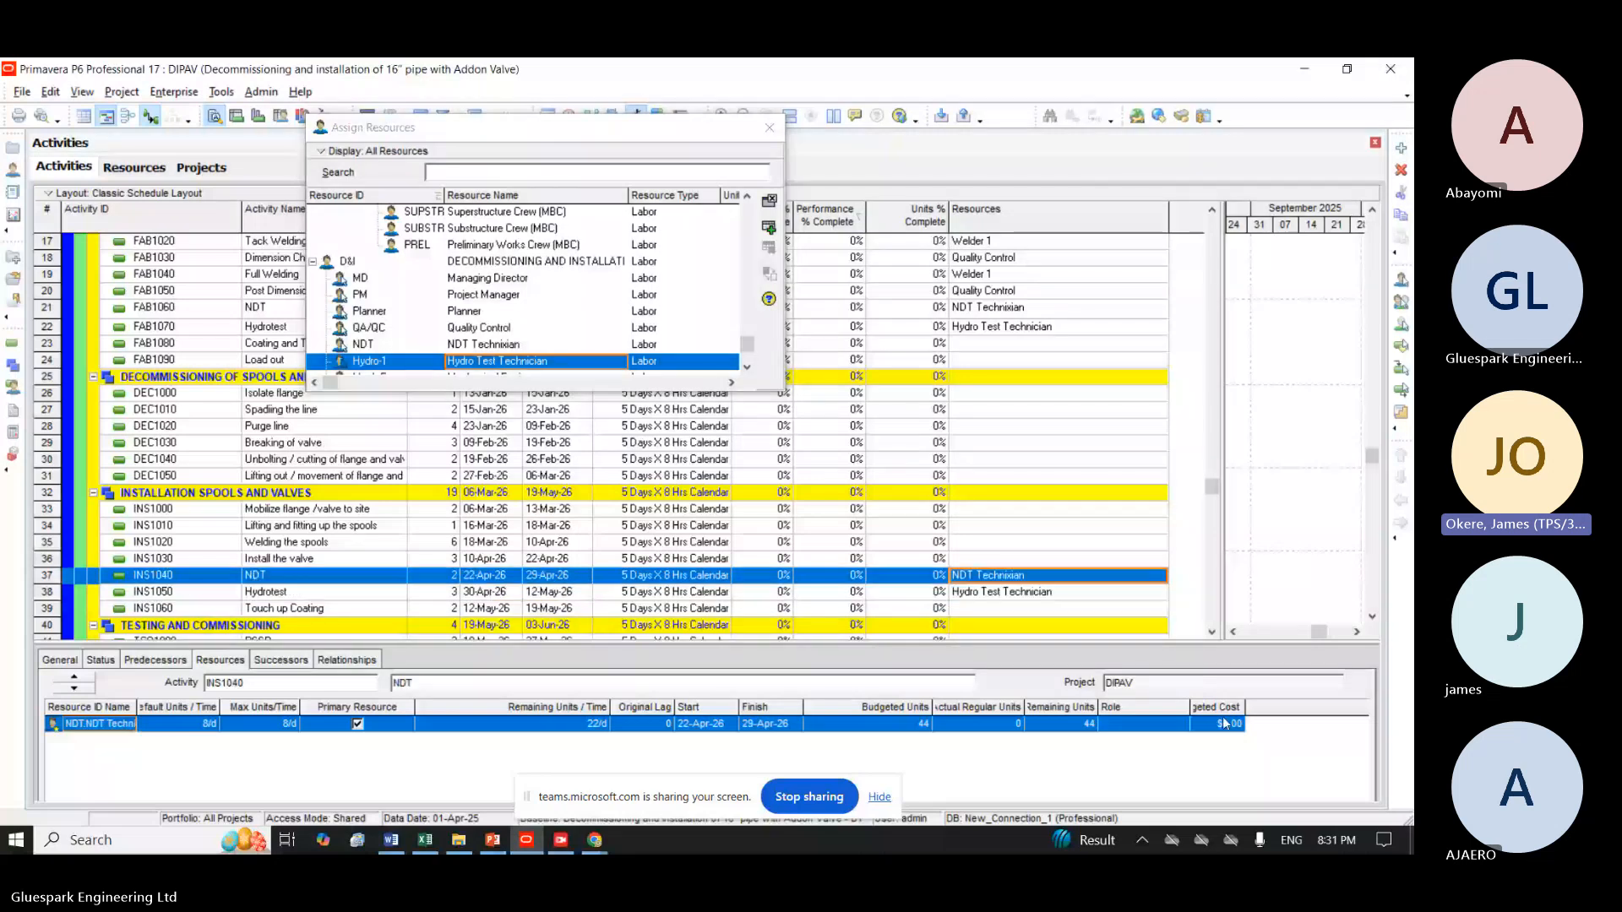
click(576, 344)
click(769, 248)
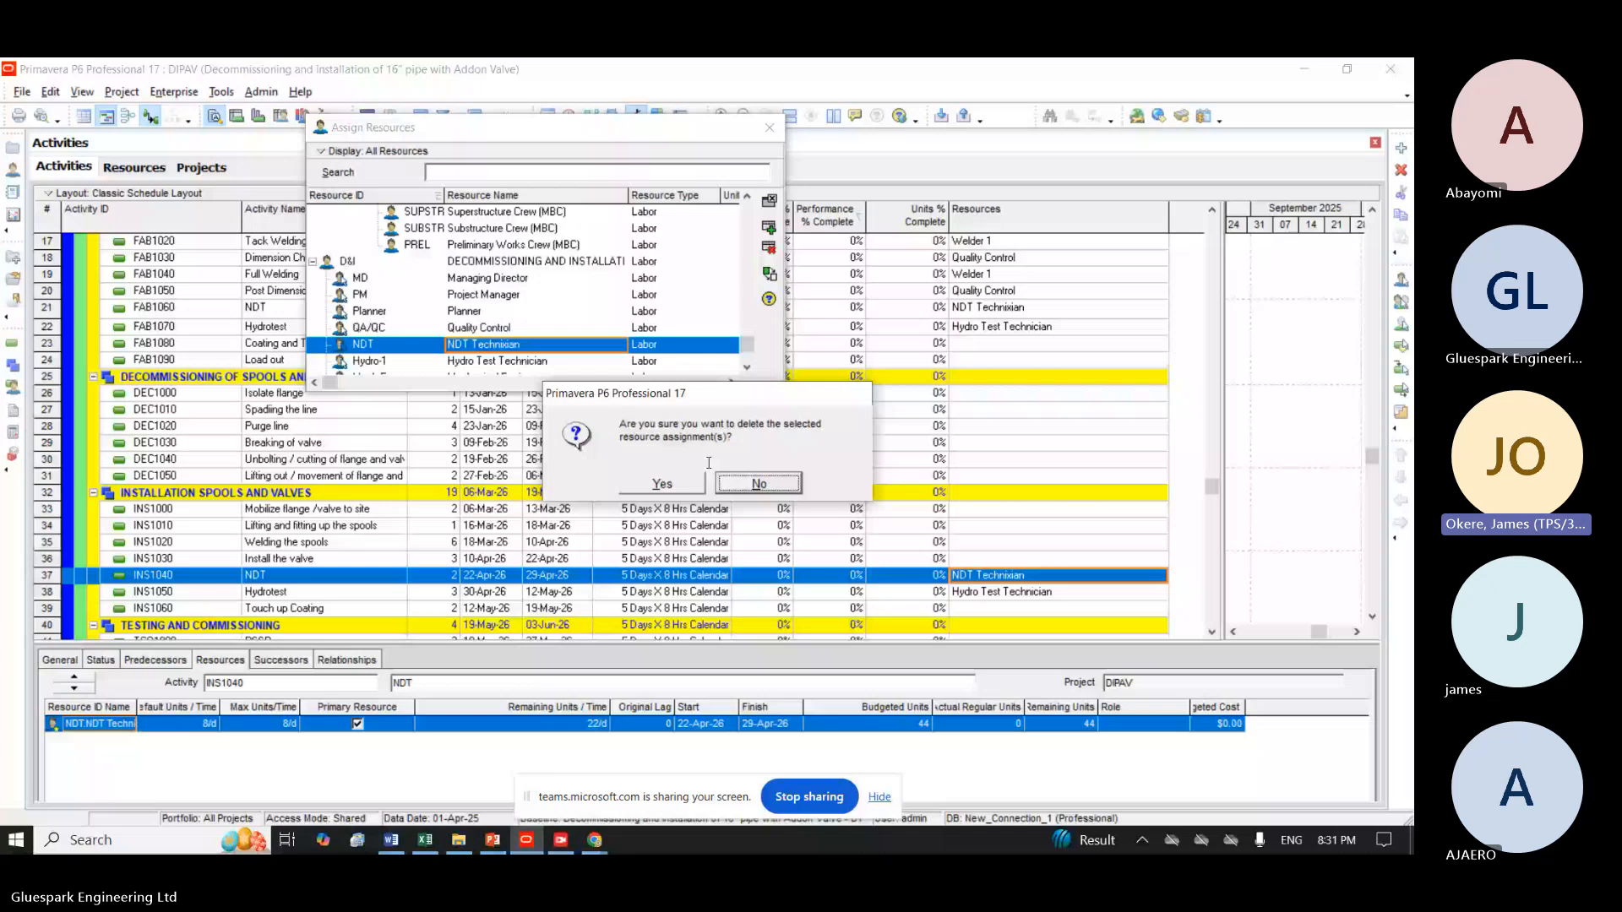
click(661, 483)
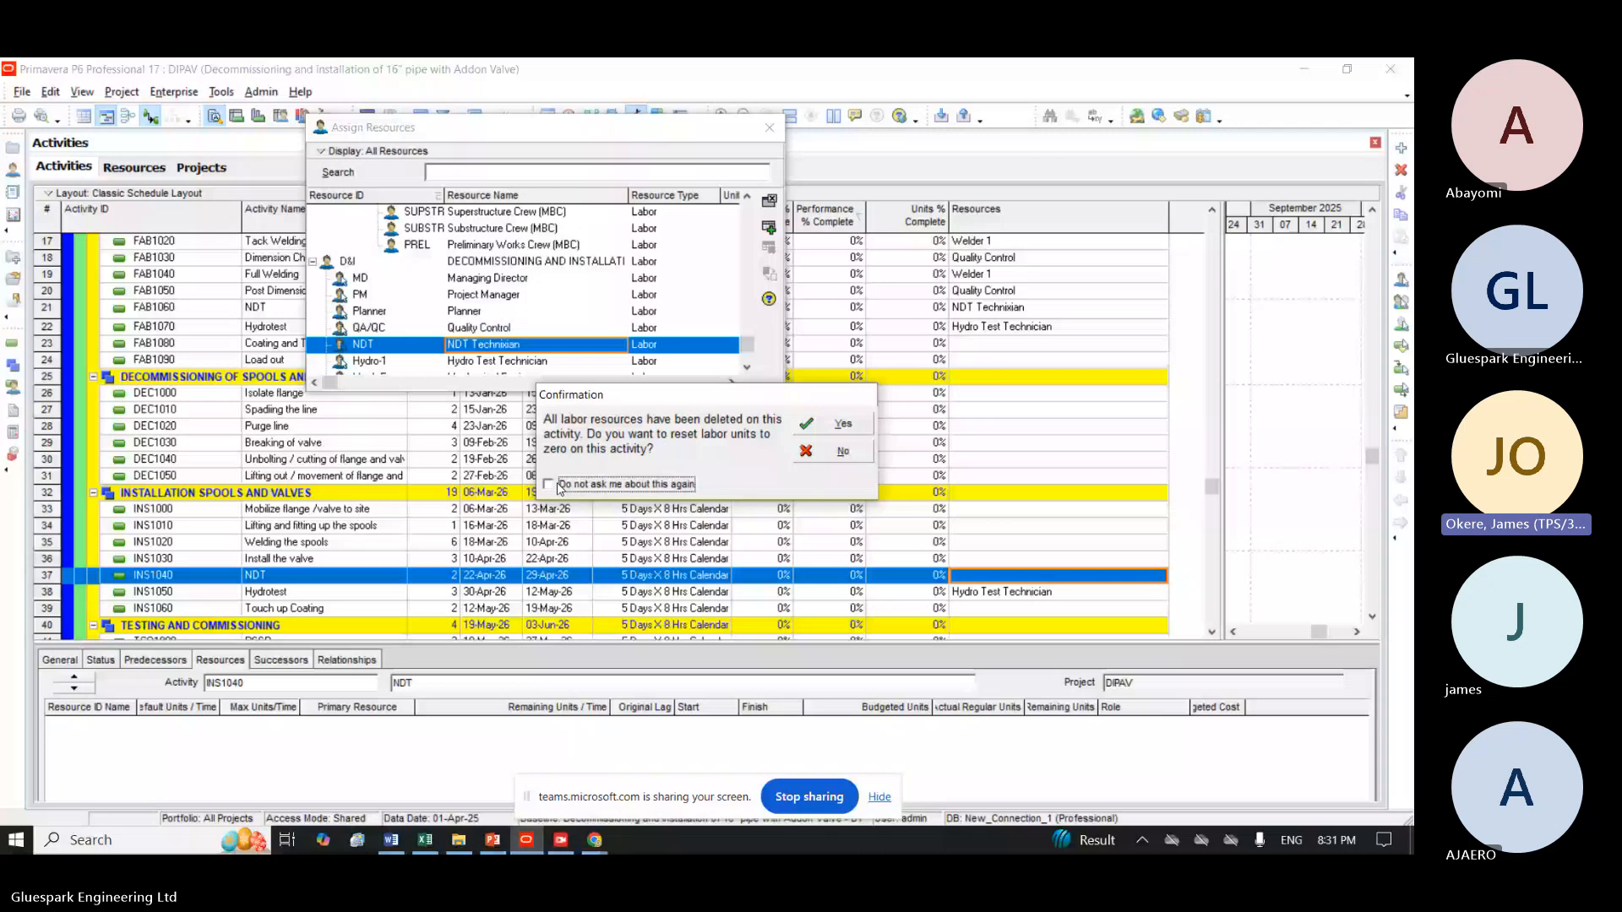
click(824, 418)
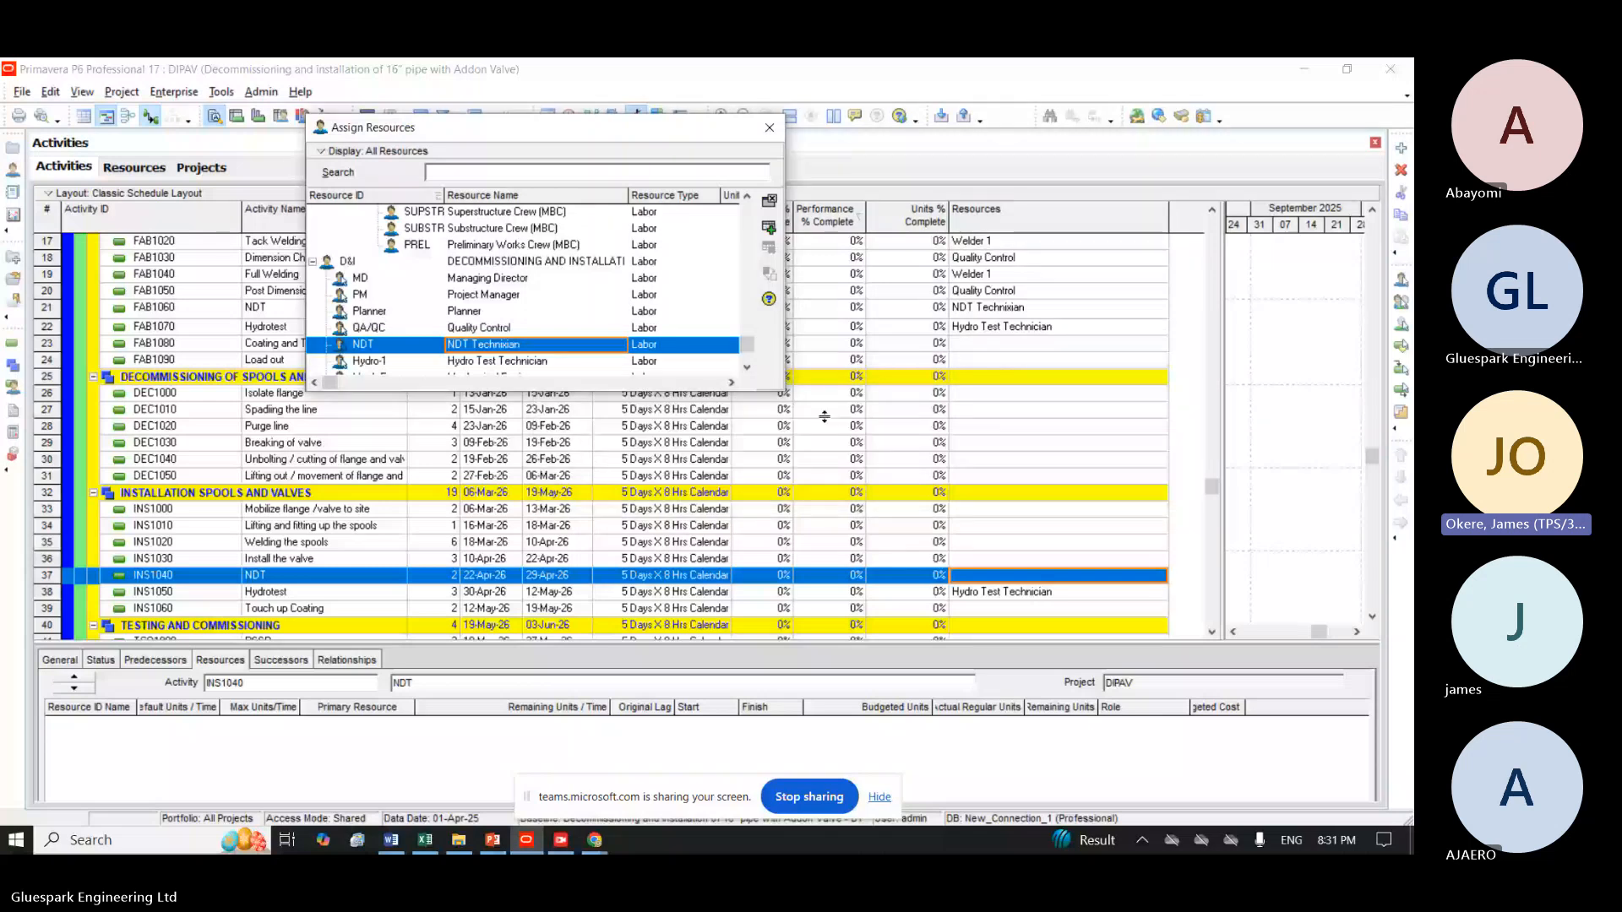
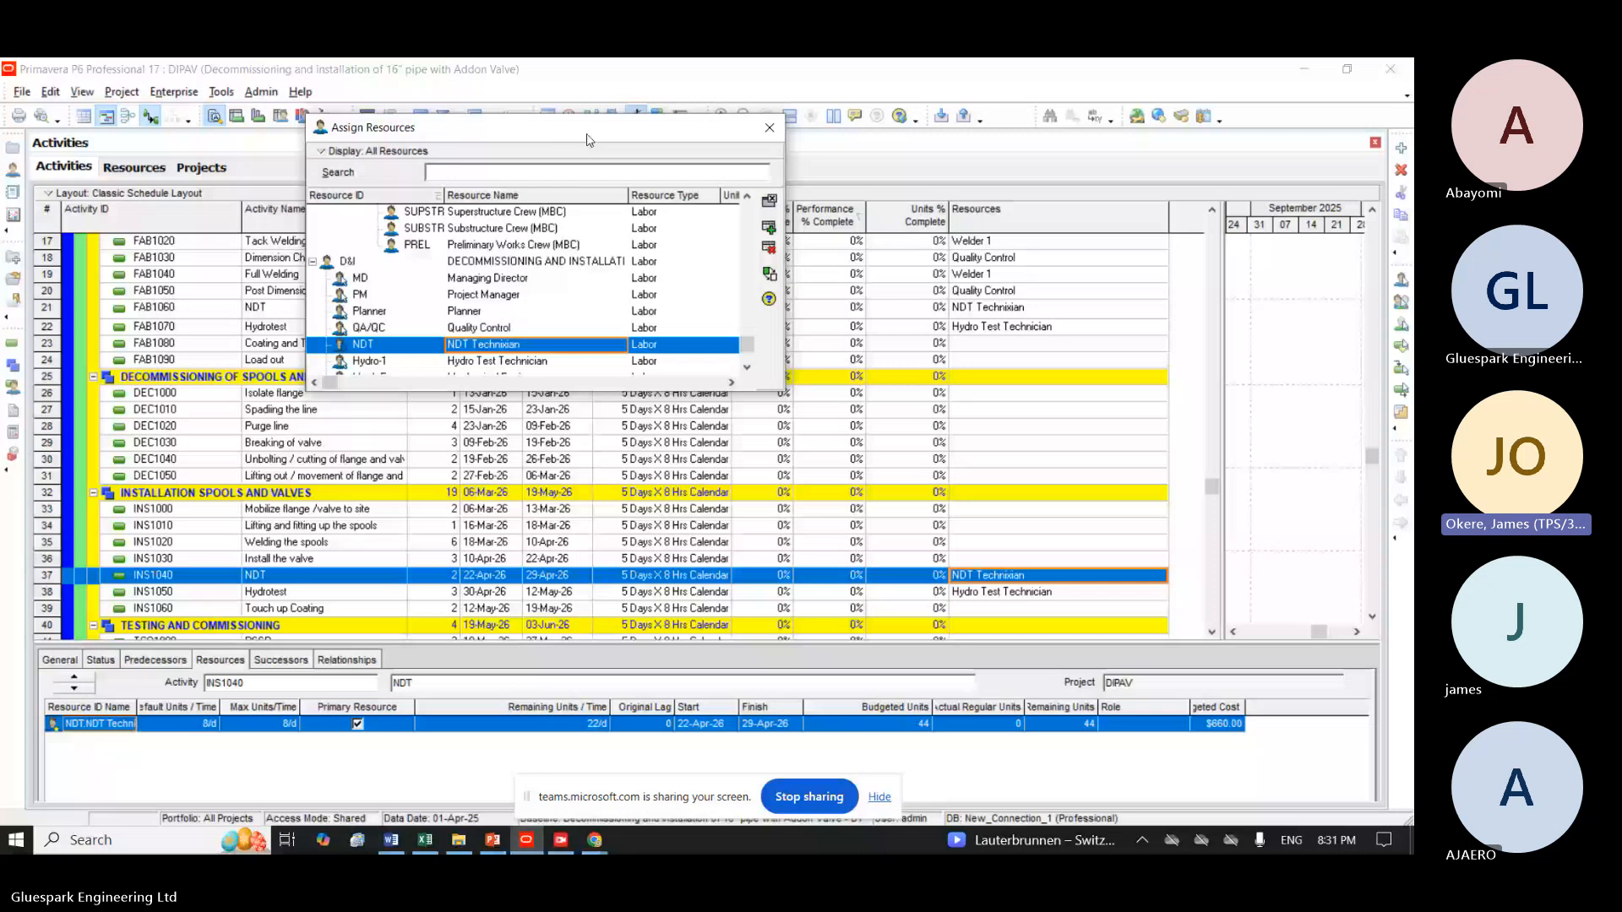
Look through the assignable resources for one suited to the FAB1080 Coating and Tagging and INS1060 Touch up Coating activities.
drag(590, 140, 588, 406)
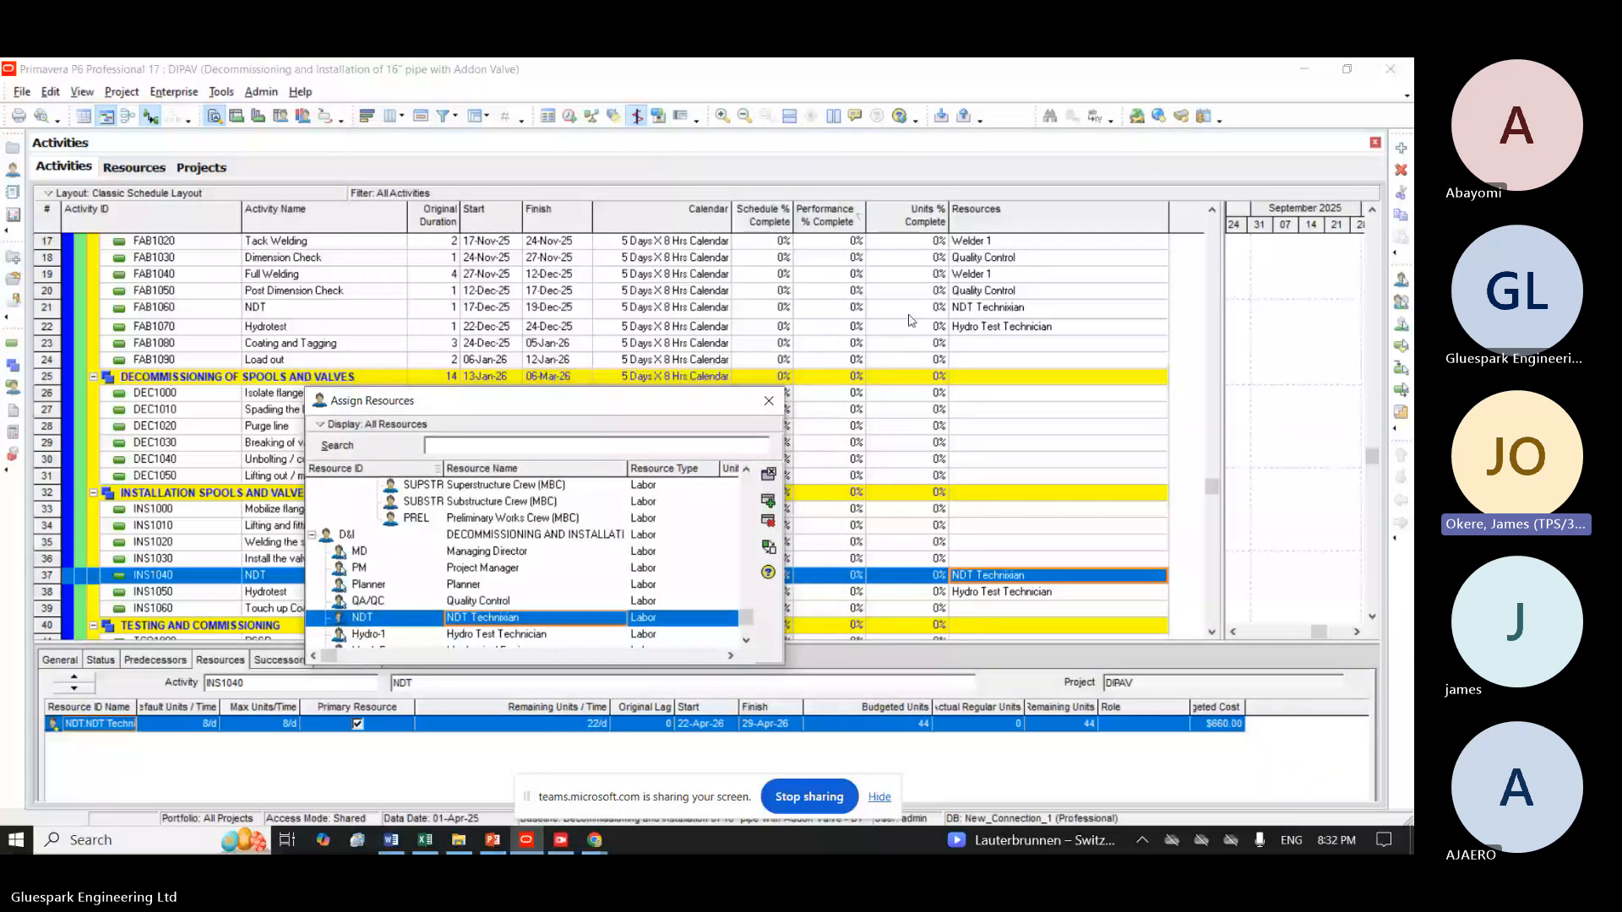
click(911, 343)
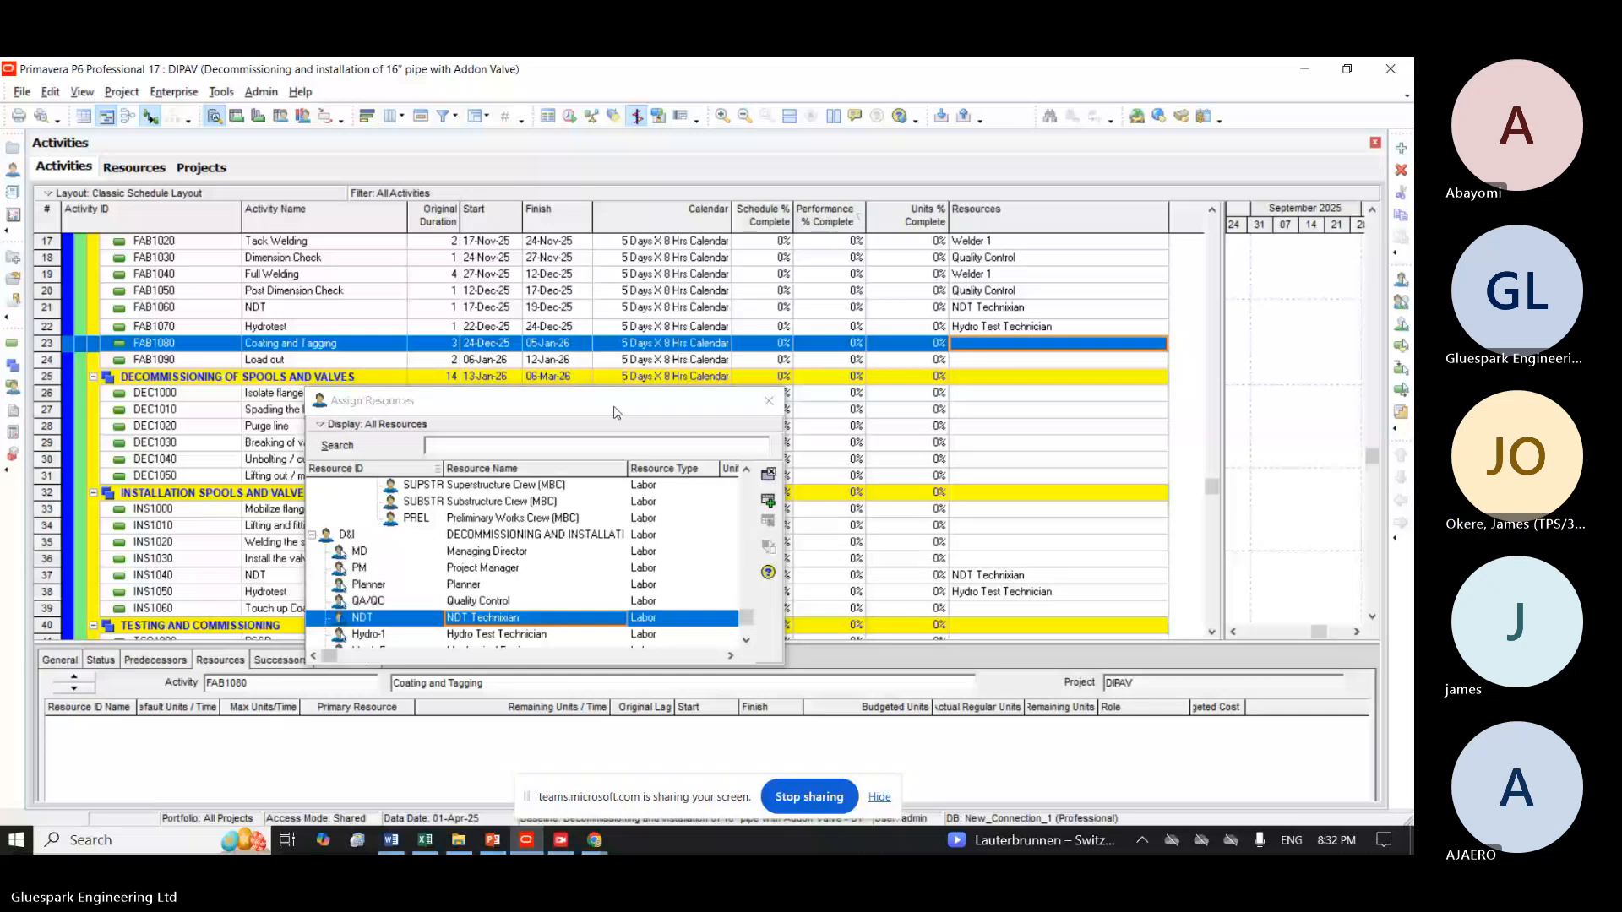
drag(614, 412, 636, 176)
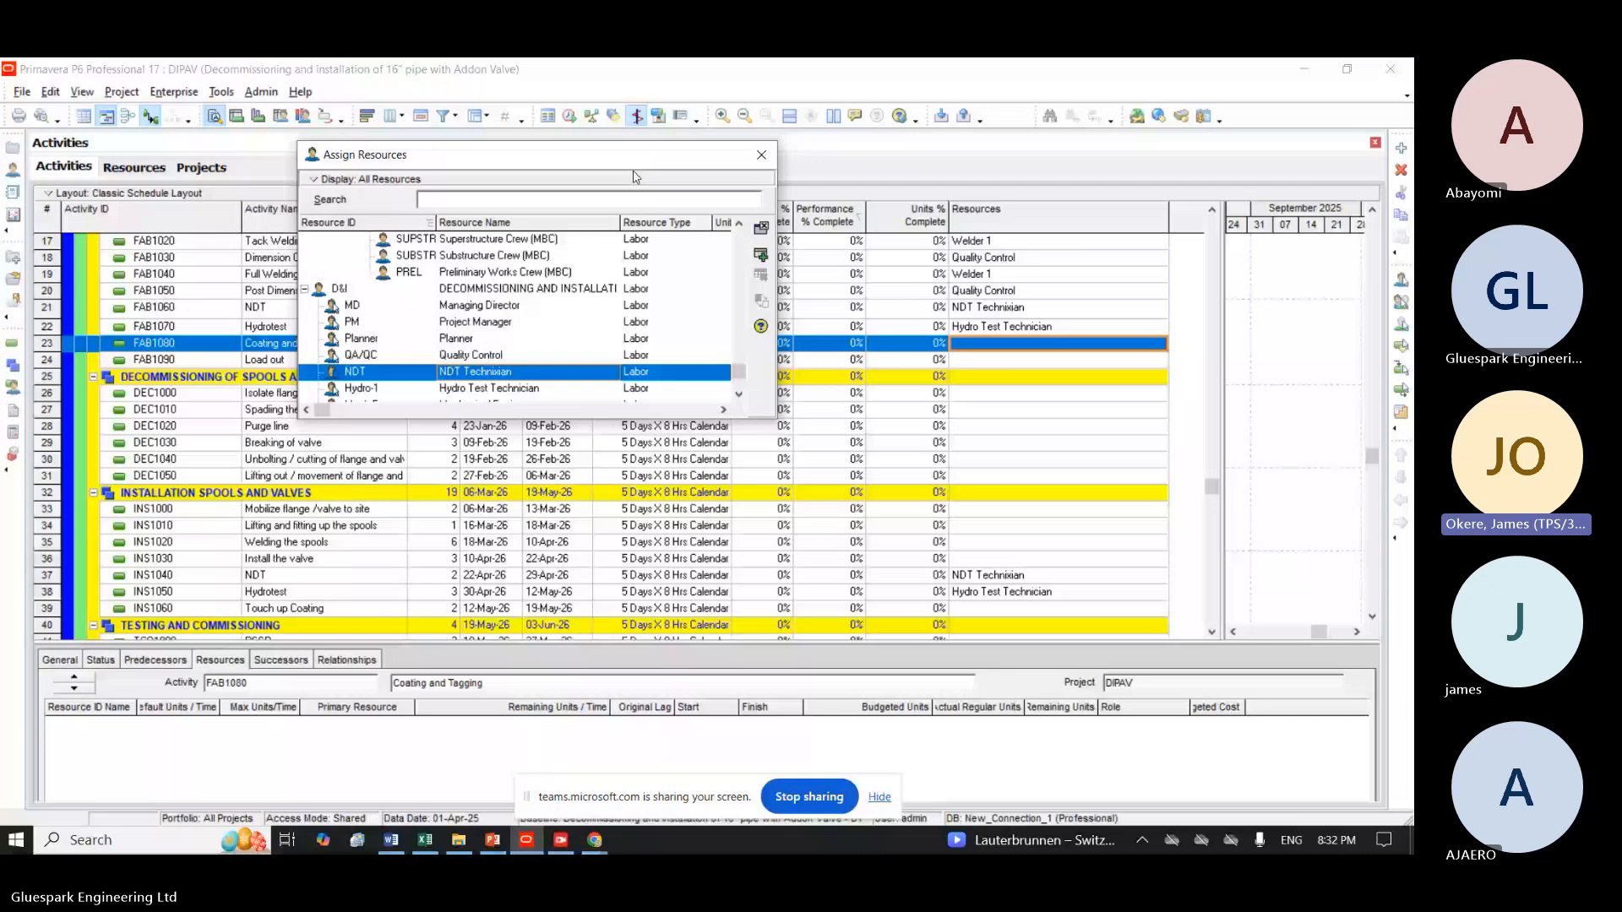
click(971, 602)
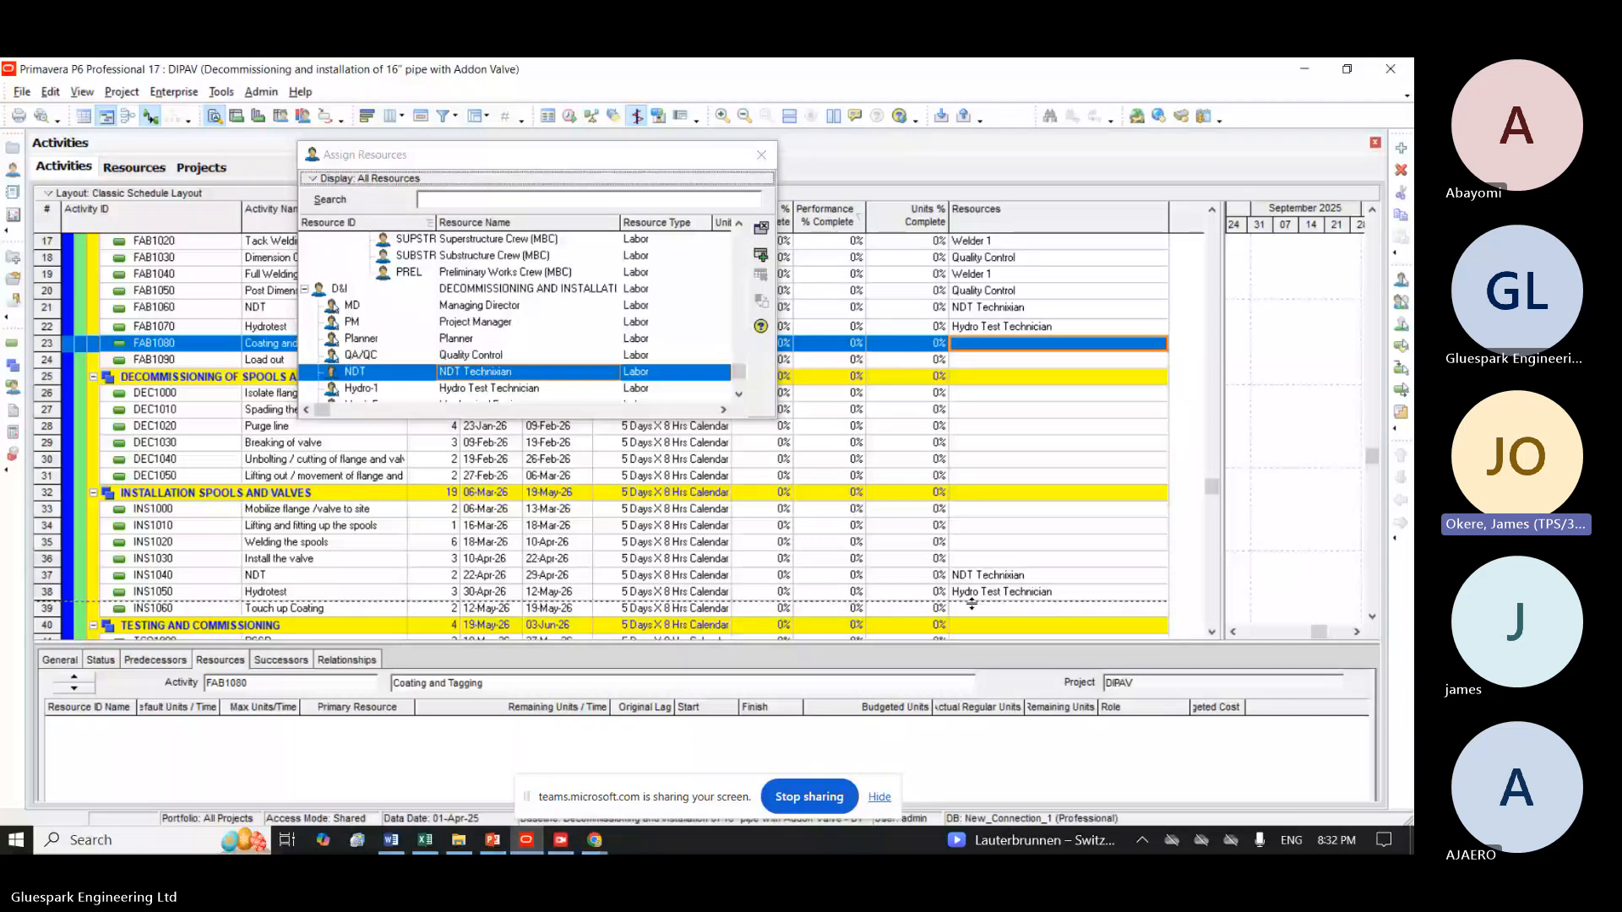
ctrl+click(971, 604)
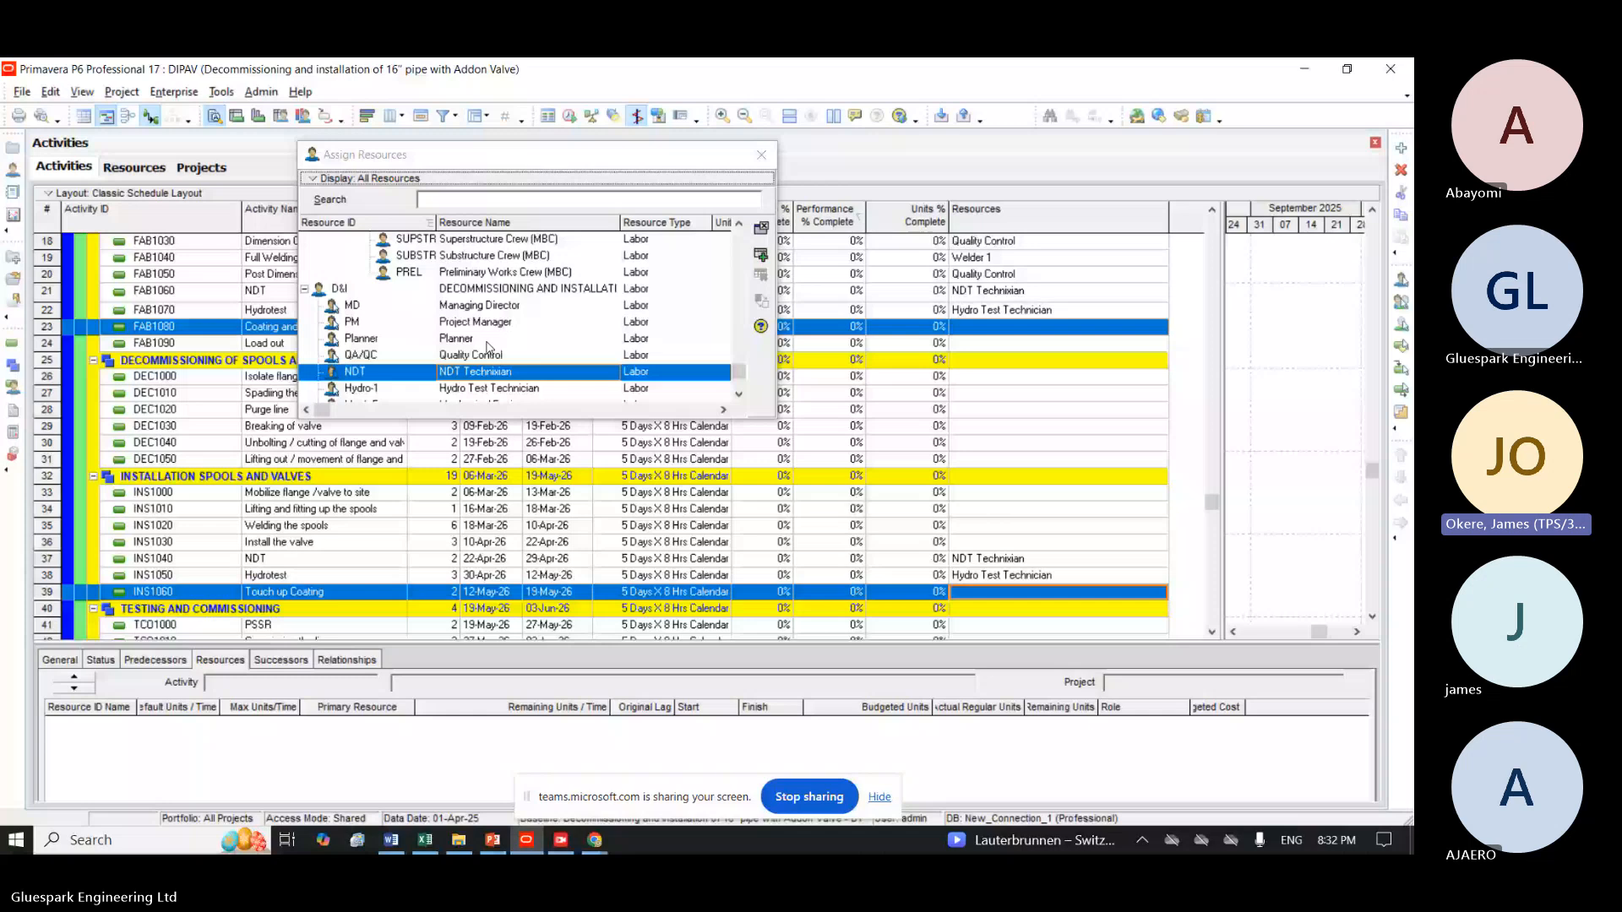
scroll(640, 307, down, 5)
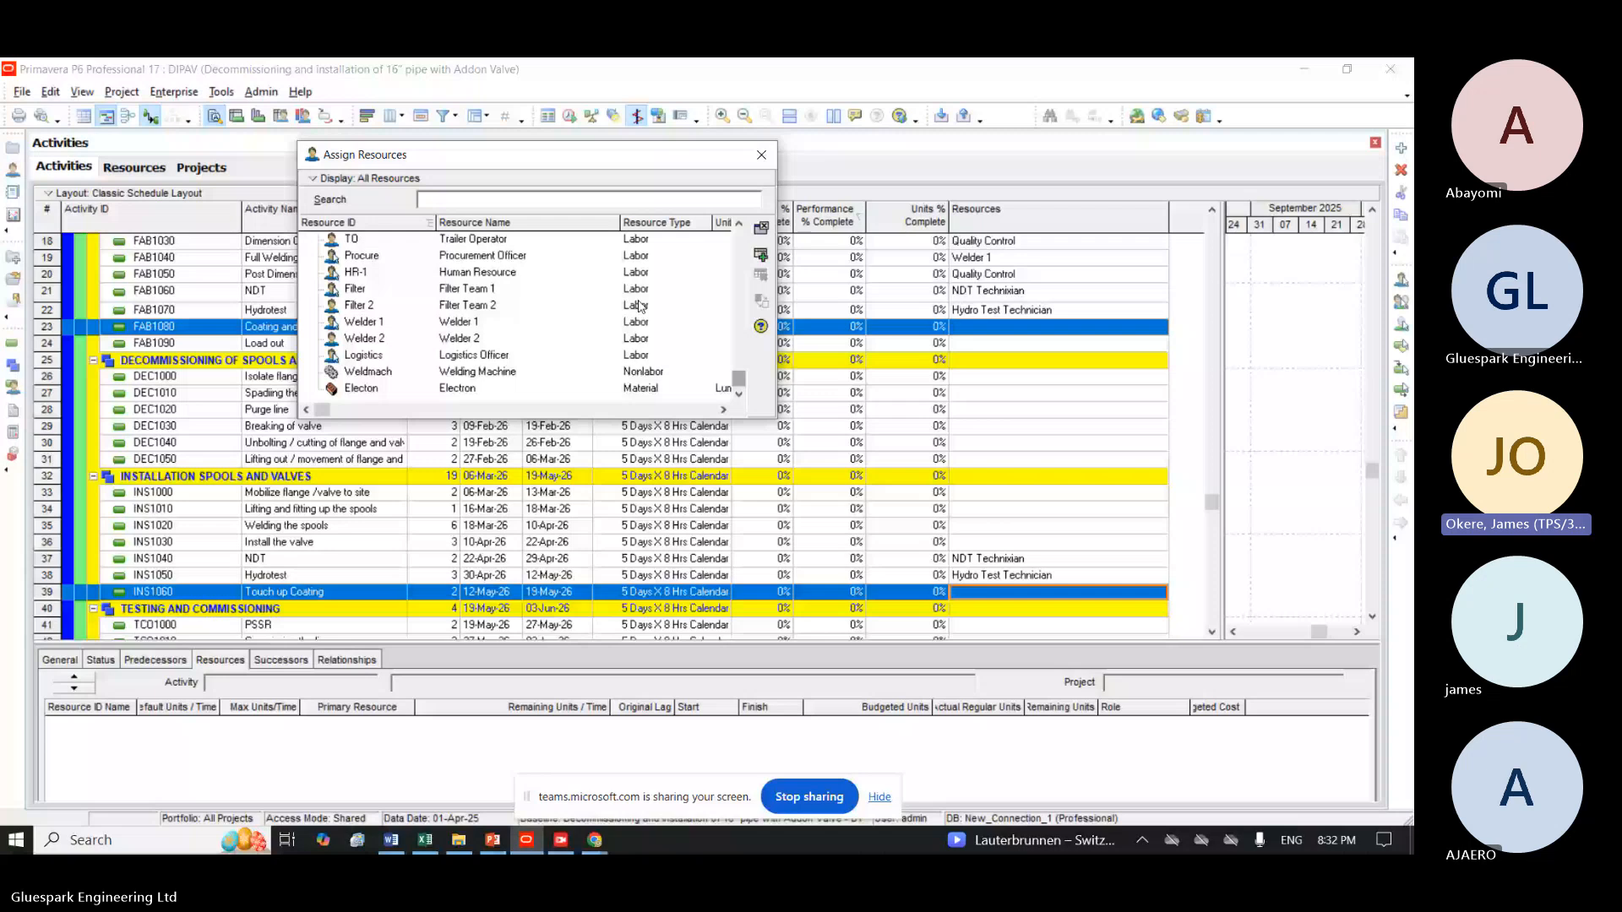
click(739, 225)
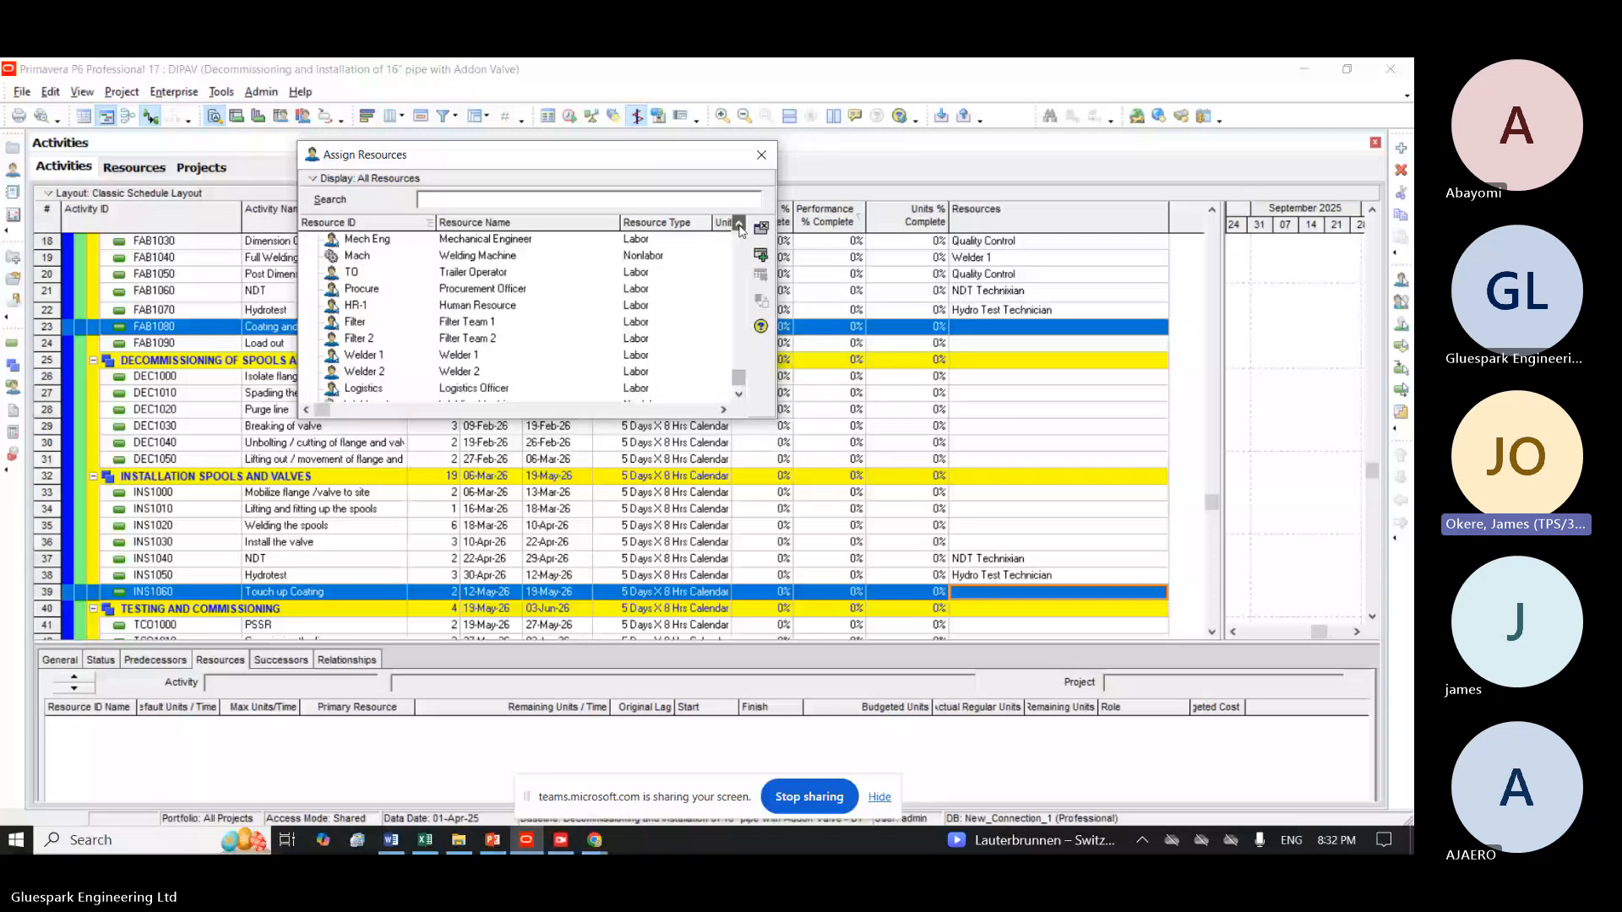
click(739, 393)
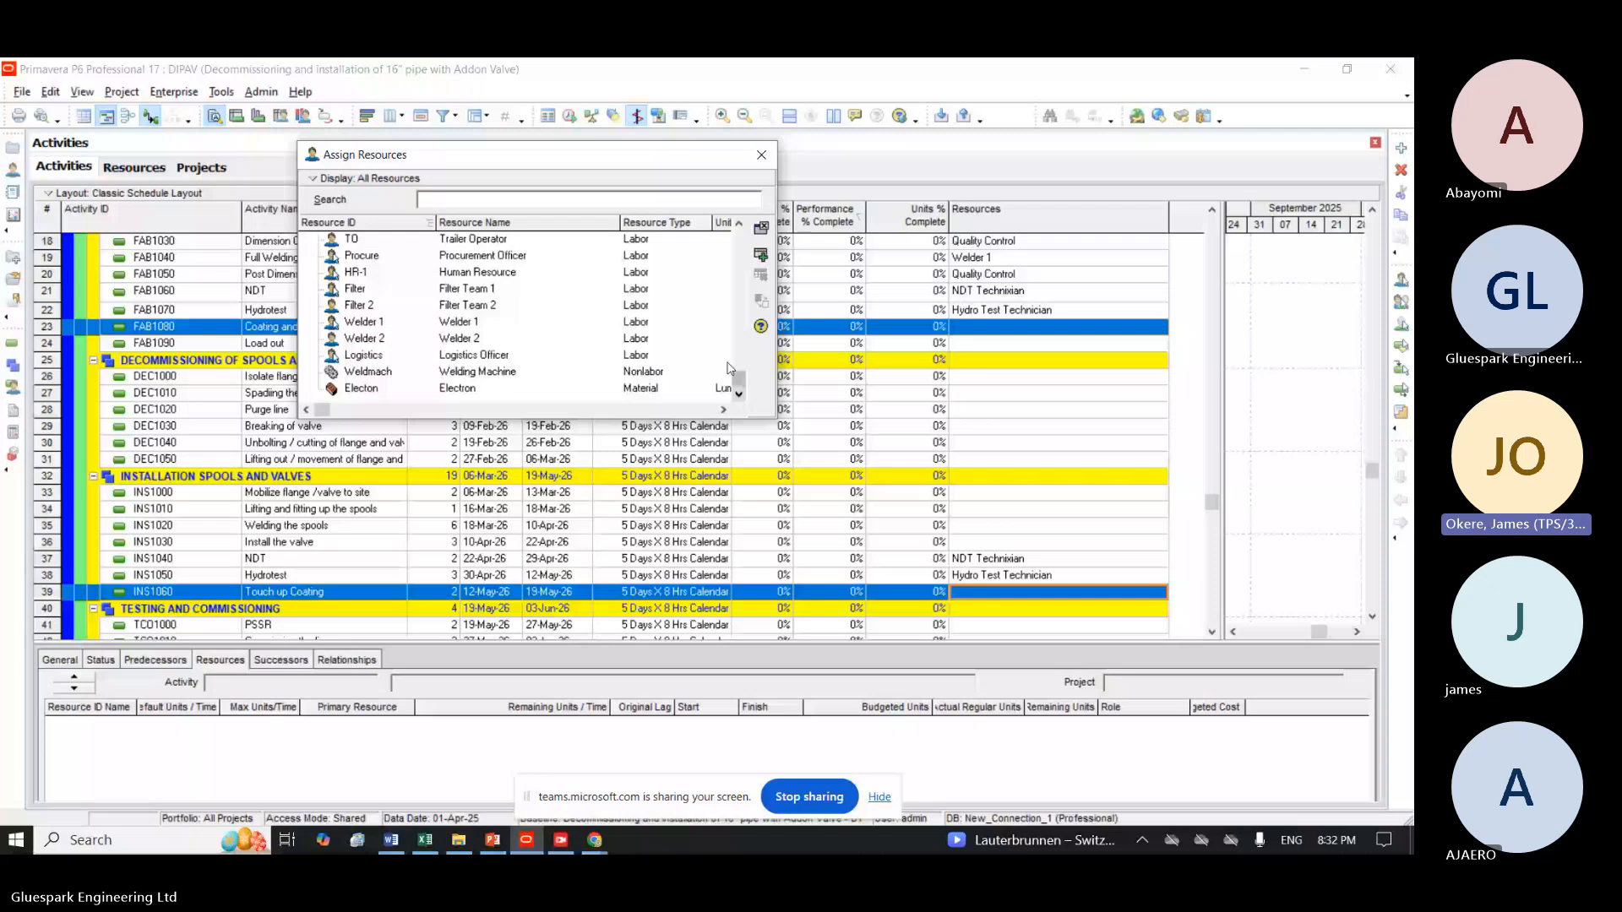
scroll(517, 281, up, 3)
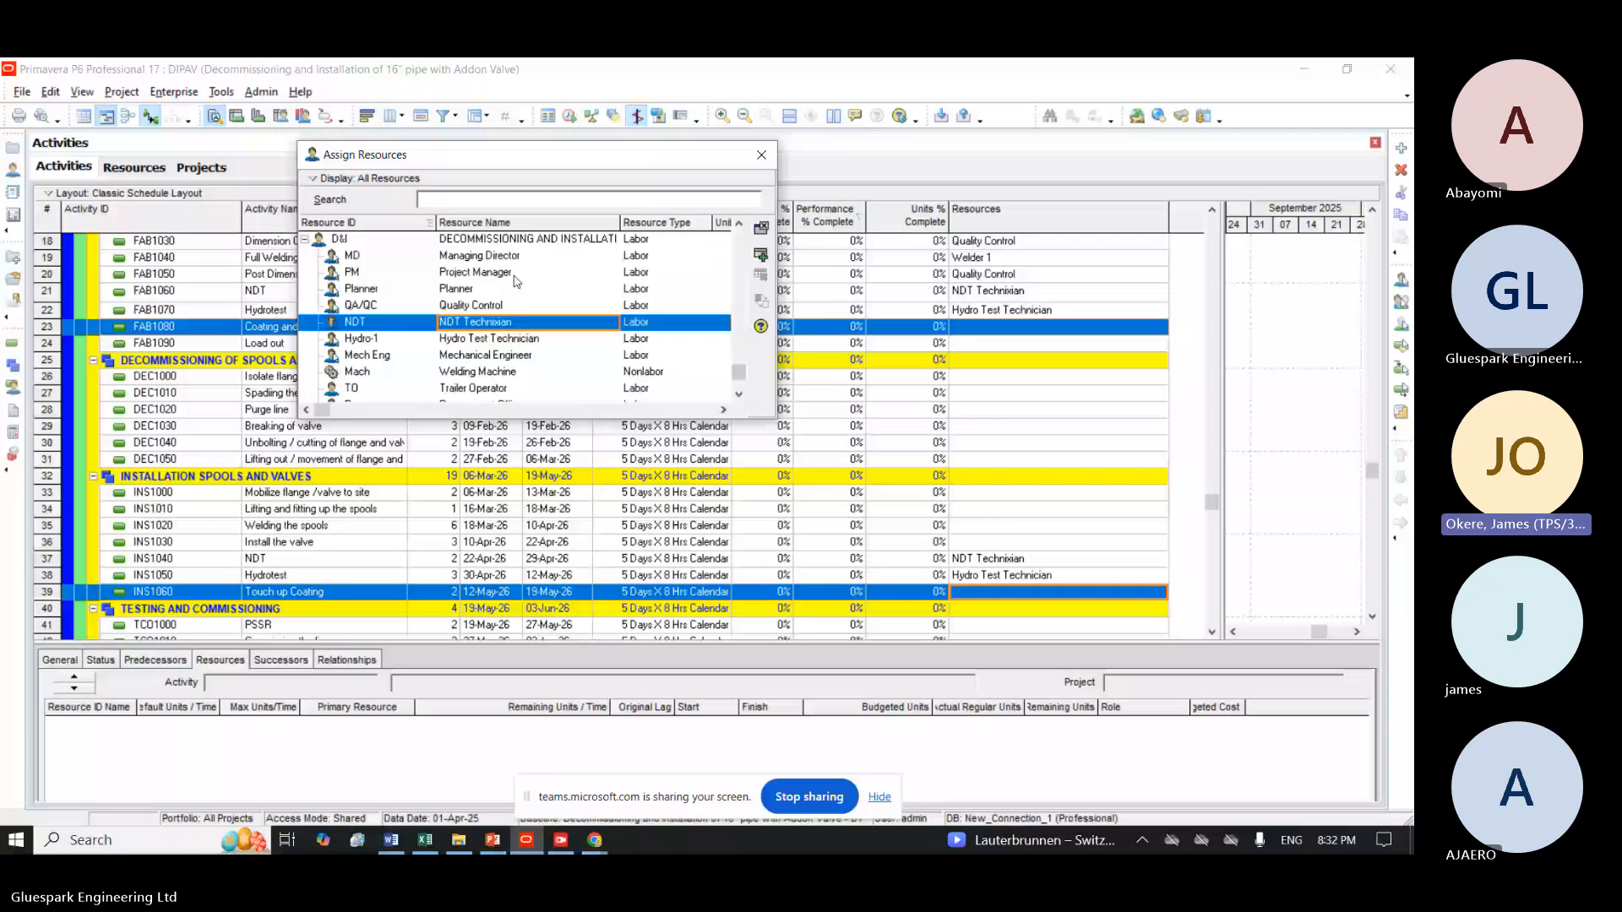
click(488, 201)
text(pla)
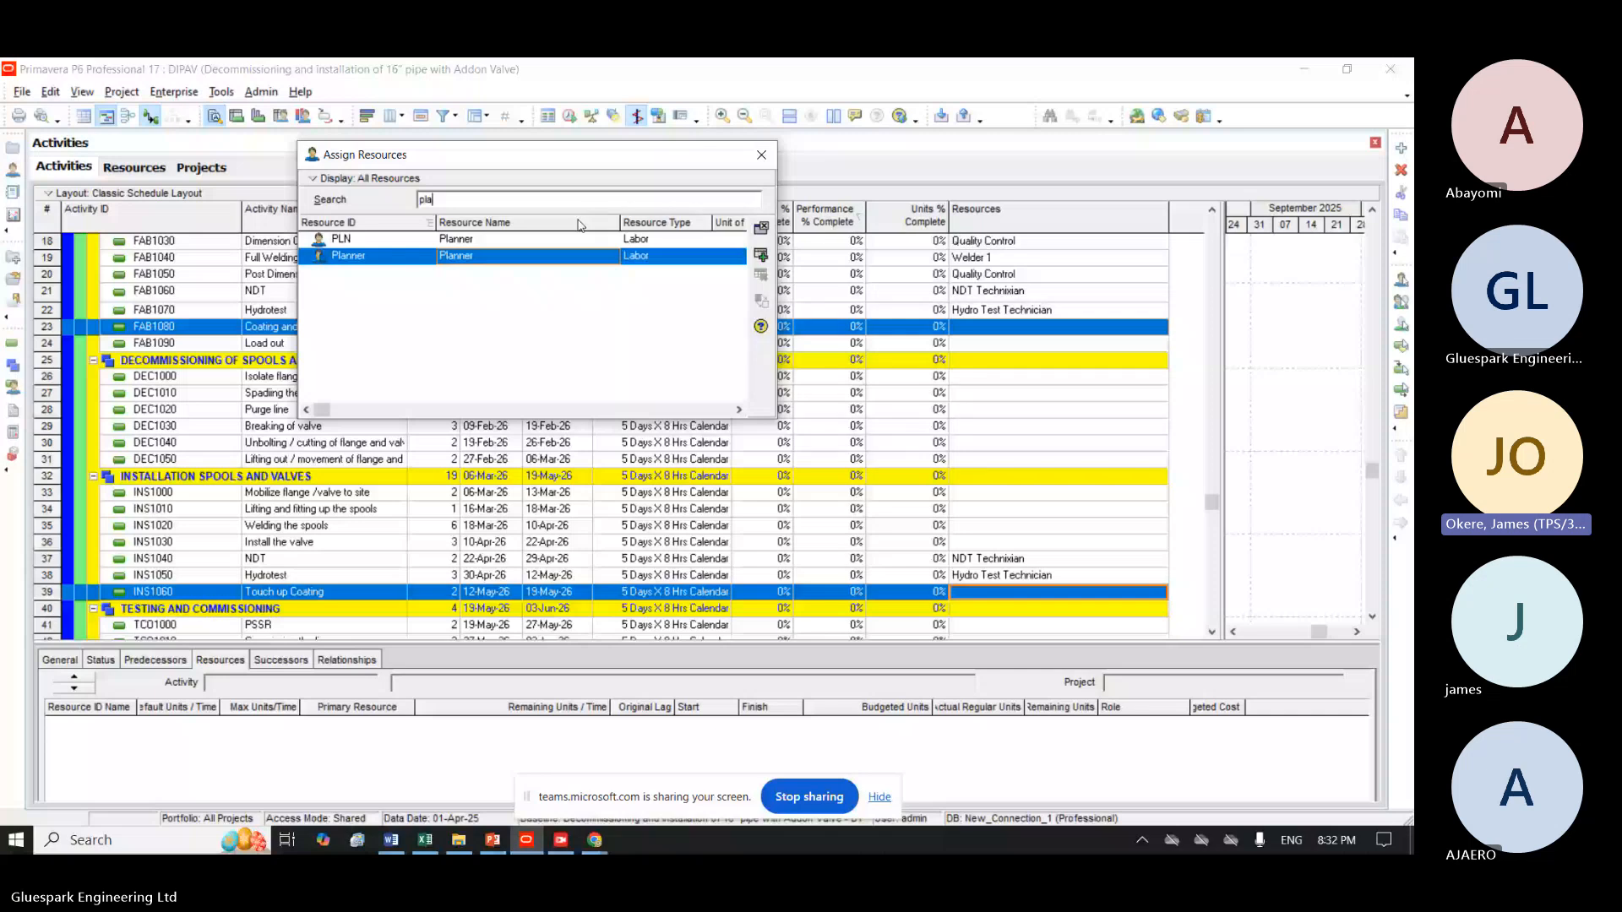
click(761, 156)
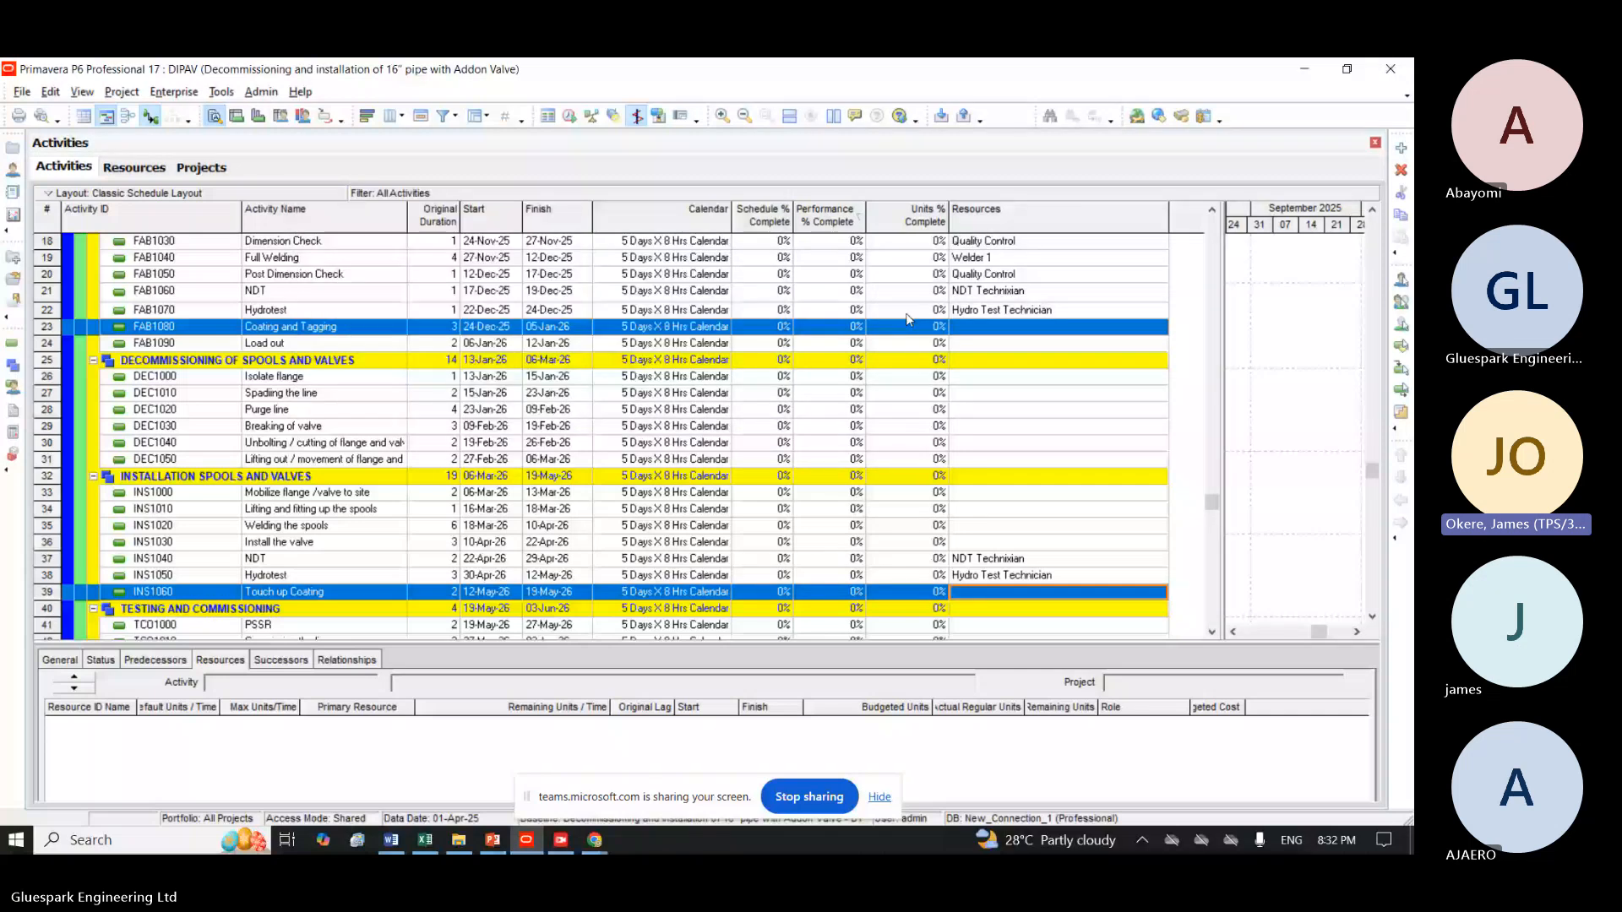
Assign the Trailer Operator resource to the Load out activity FAB1090 and close the resource assignment dialog.
click(971, 344)
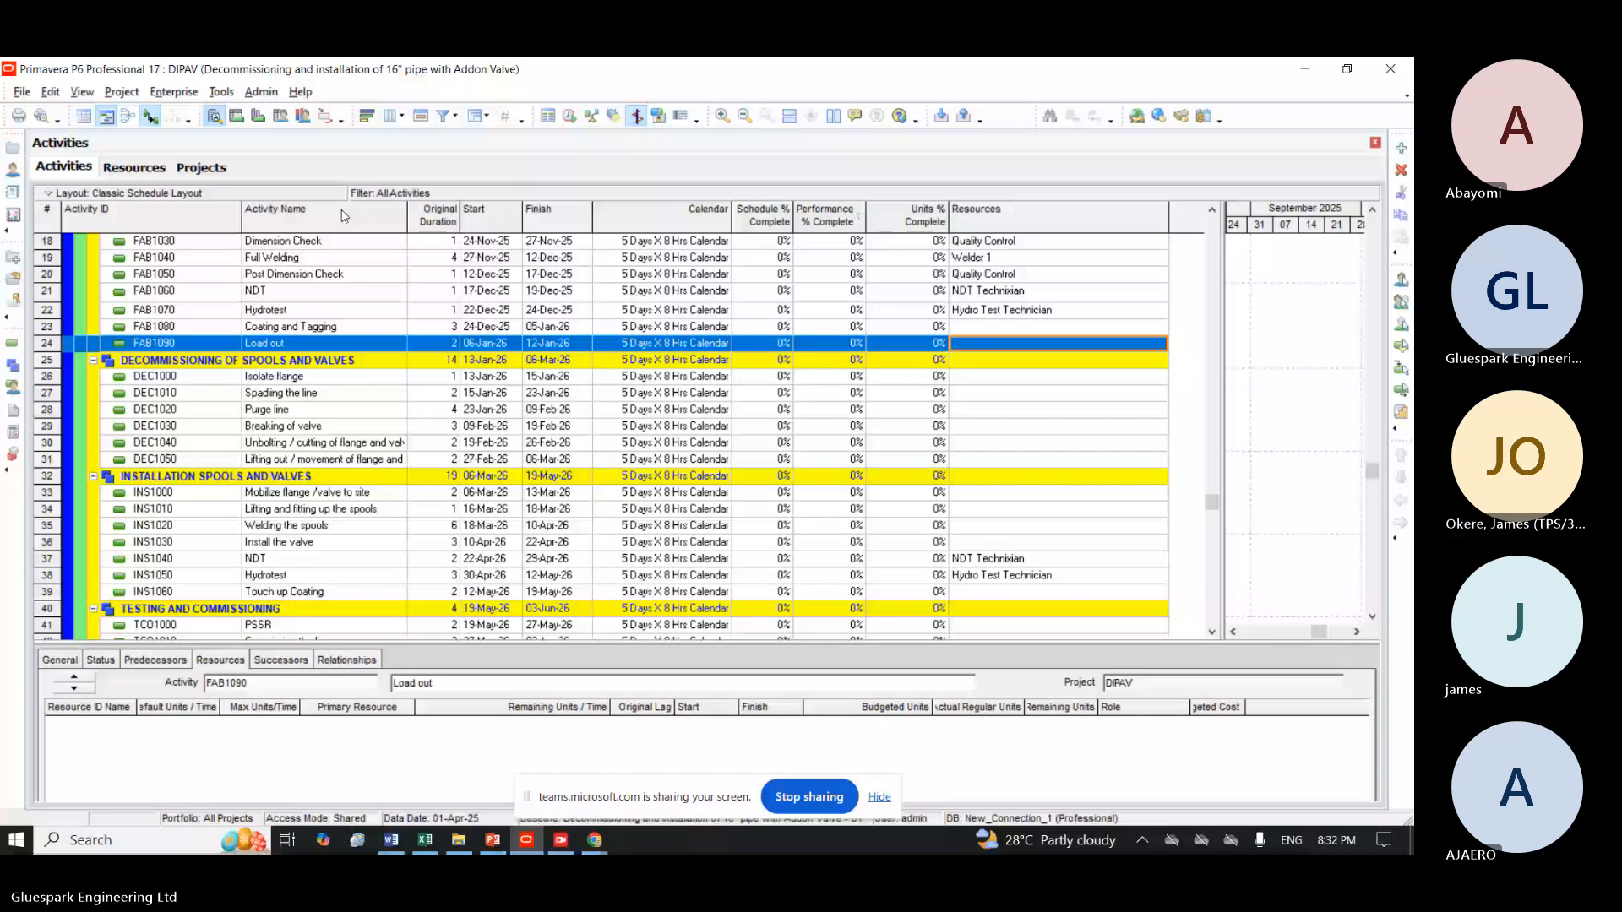
click(739, 397)
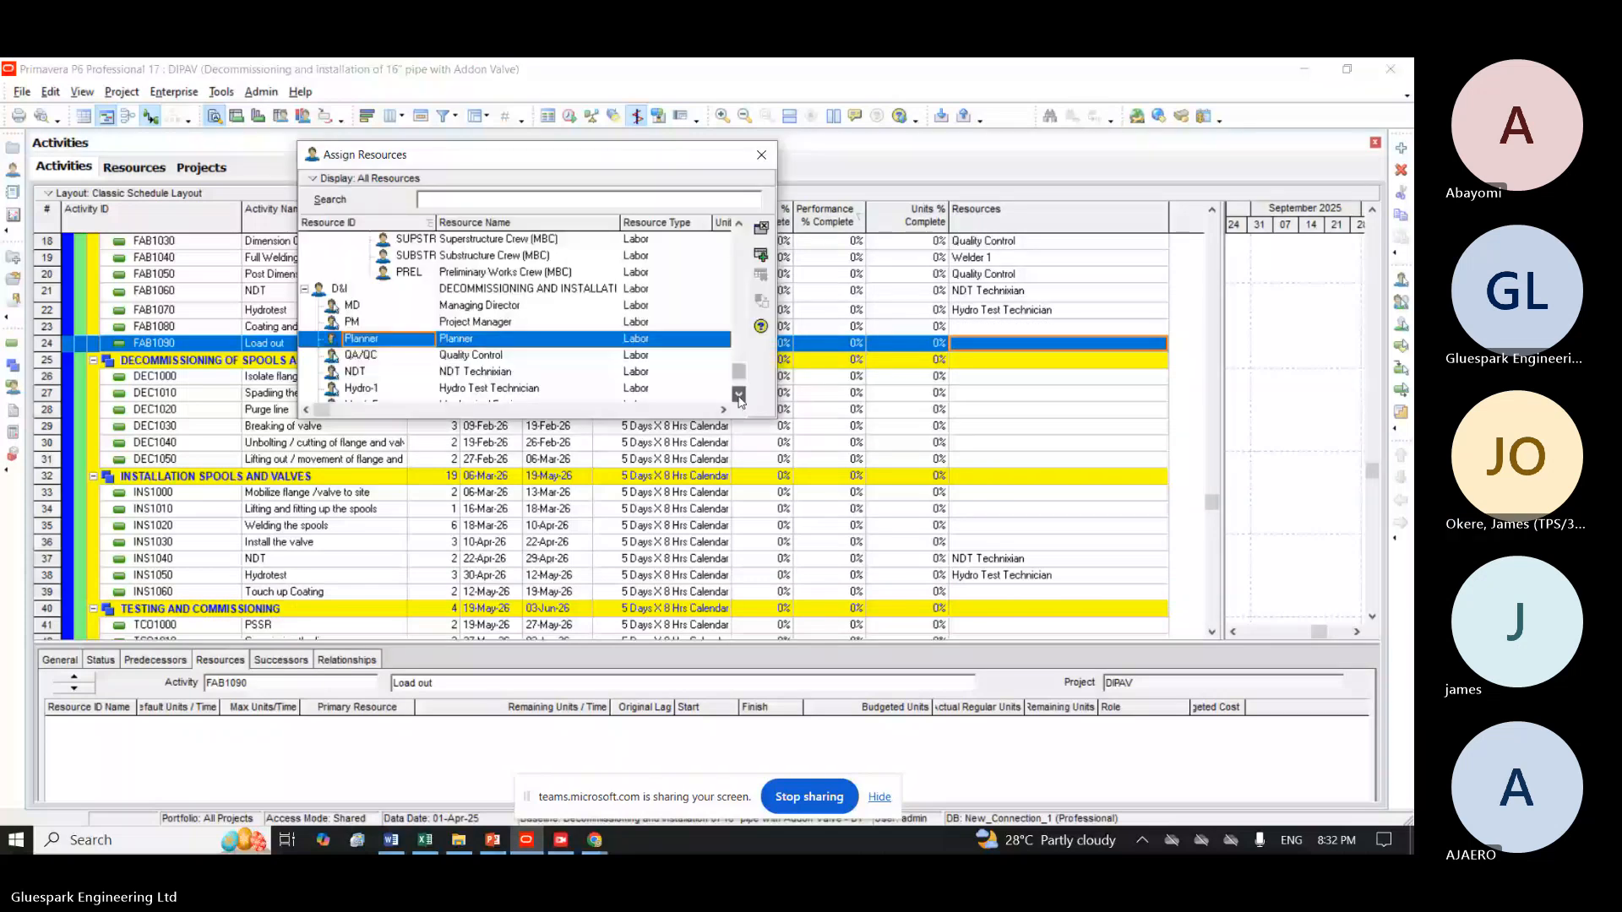
click(739, 395)
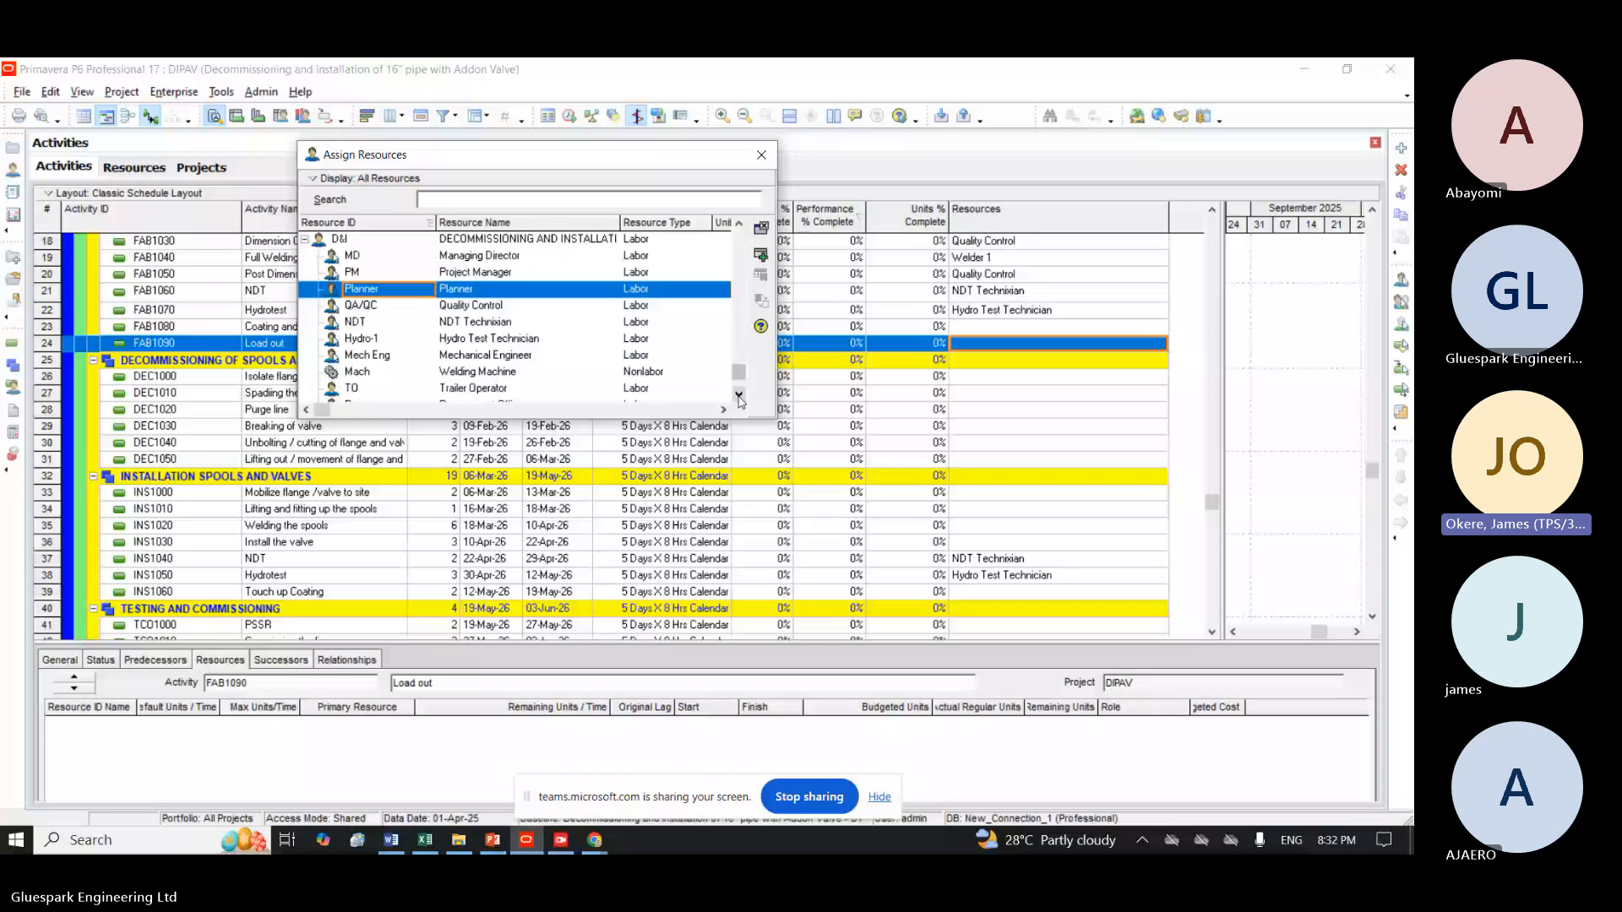
scroll(562, 360, down, 1)
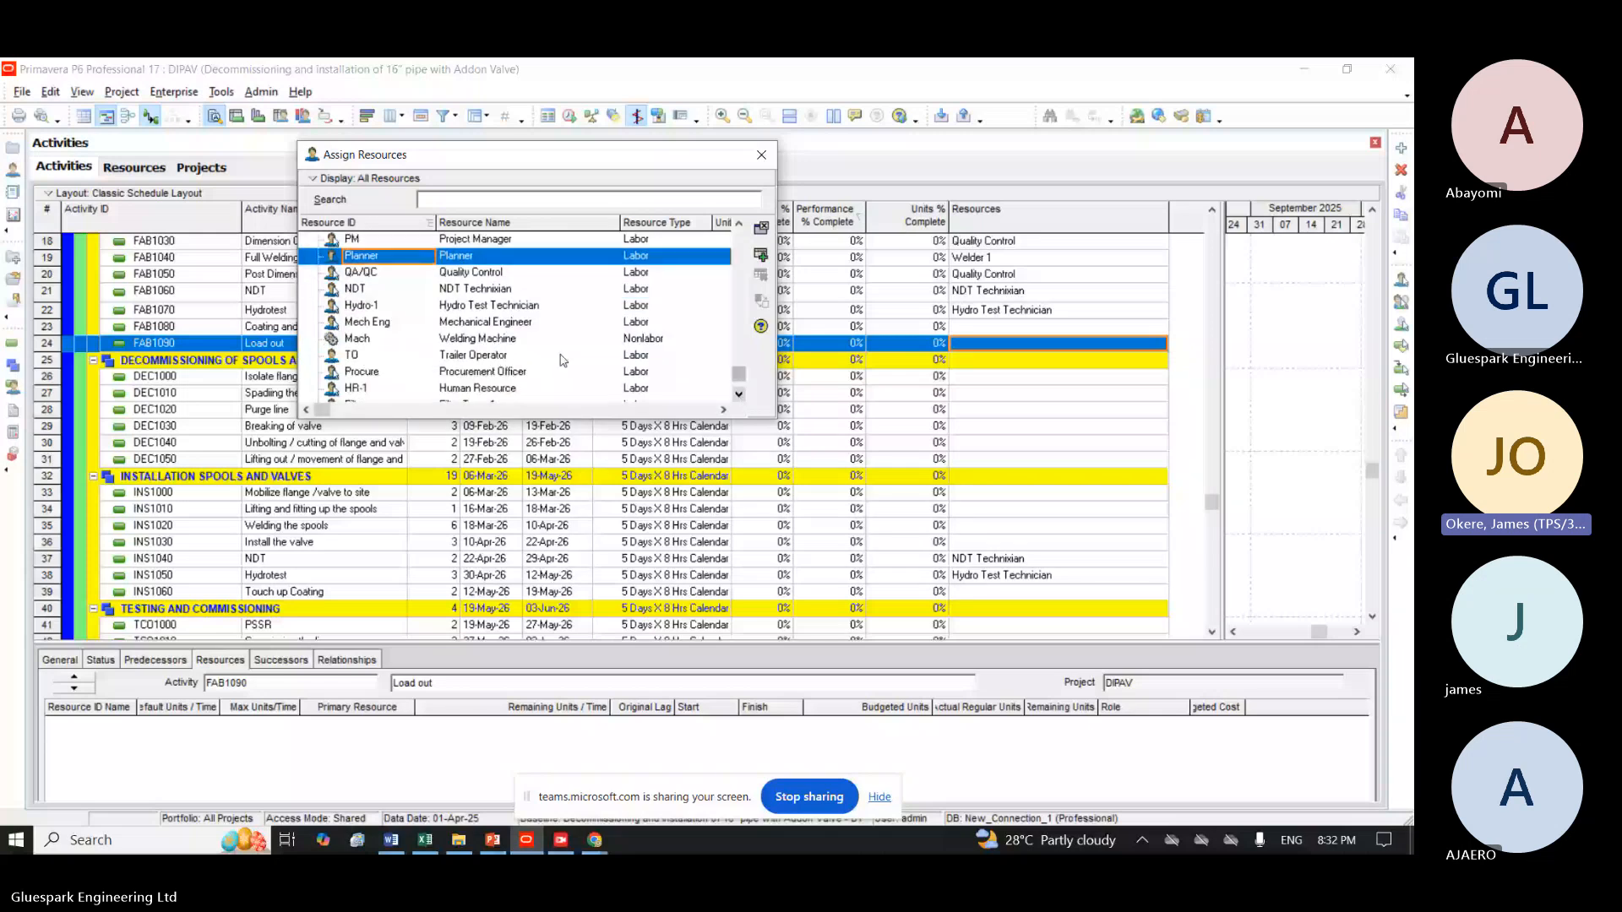
click(563, 356)
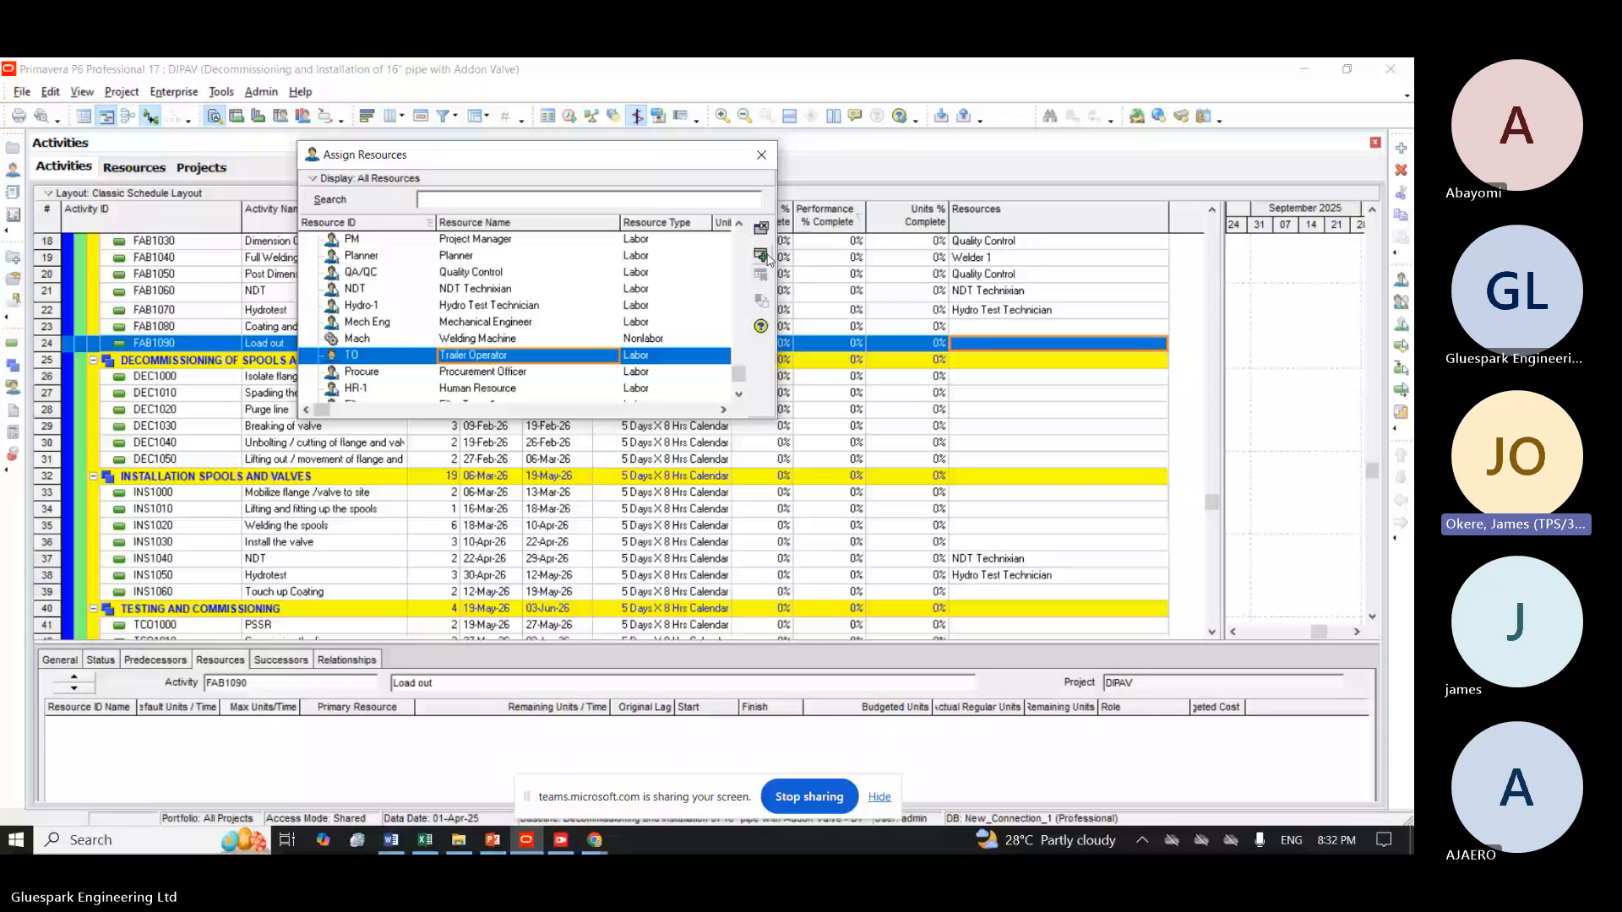
click(762, 256)
click(739, 395)
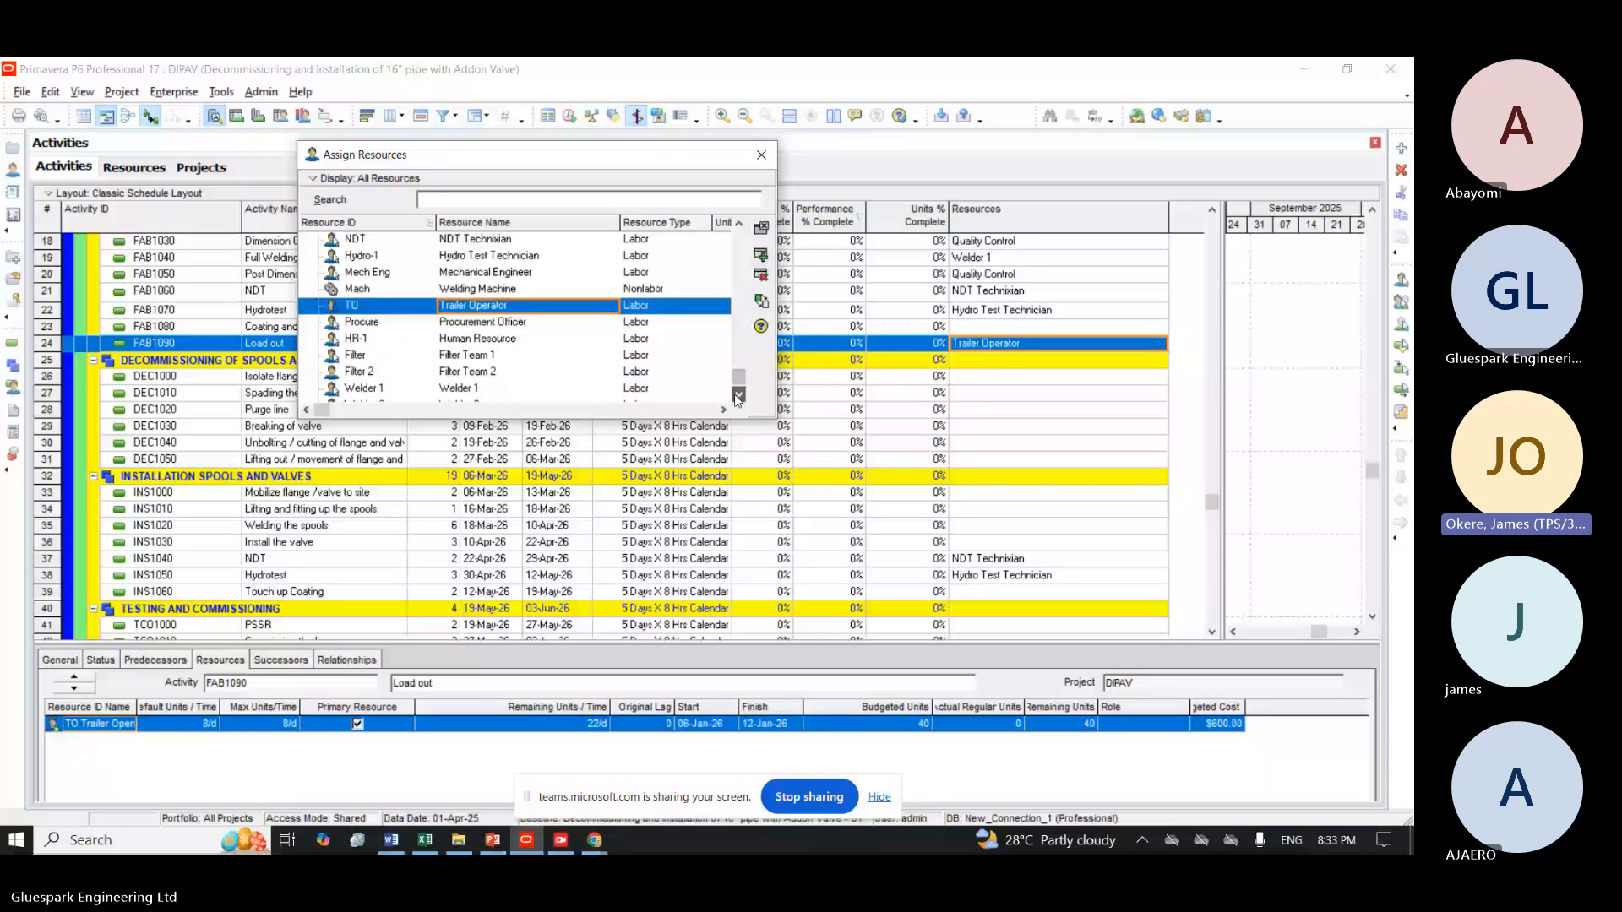
click(739, 395)
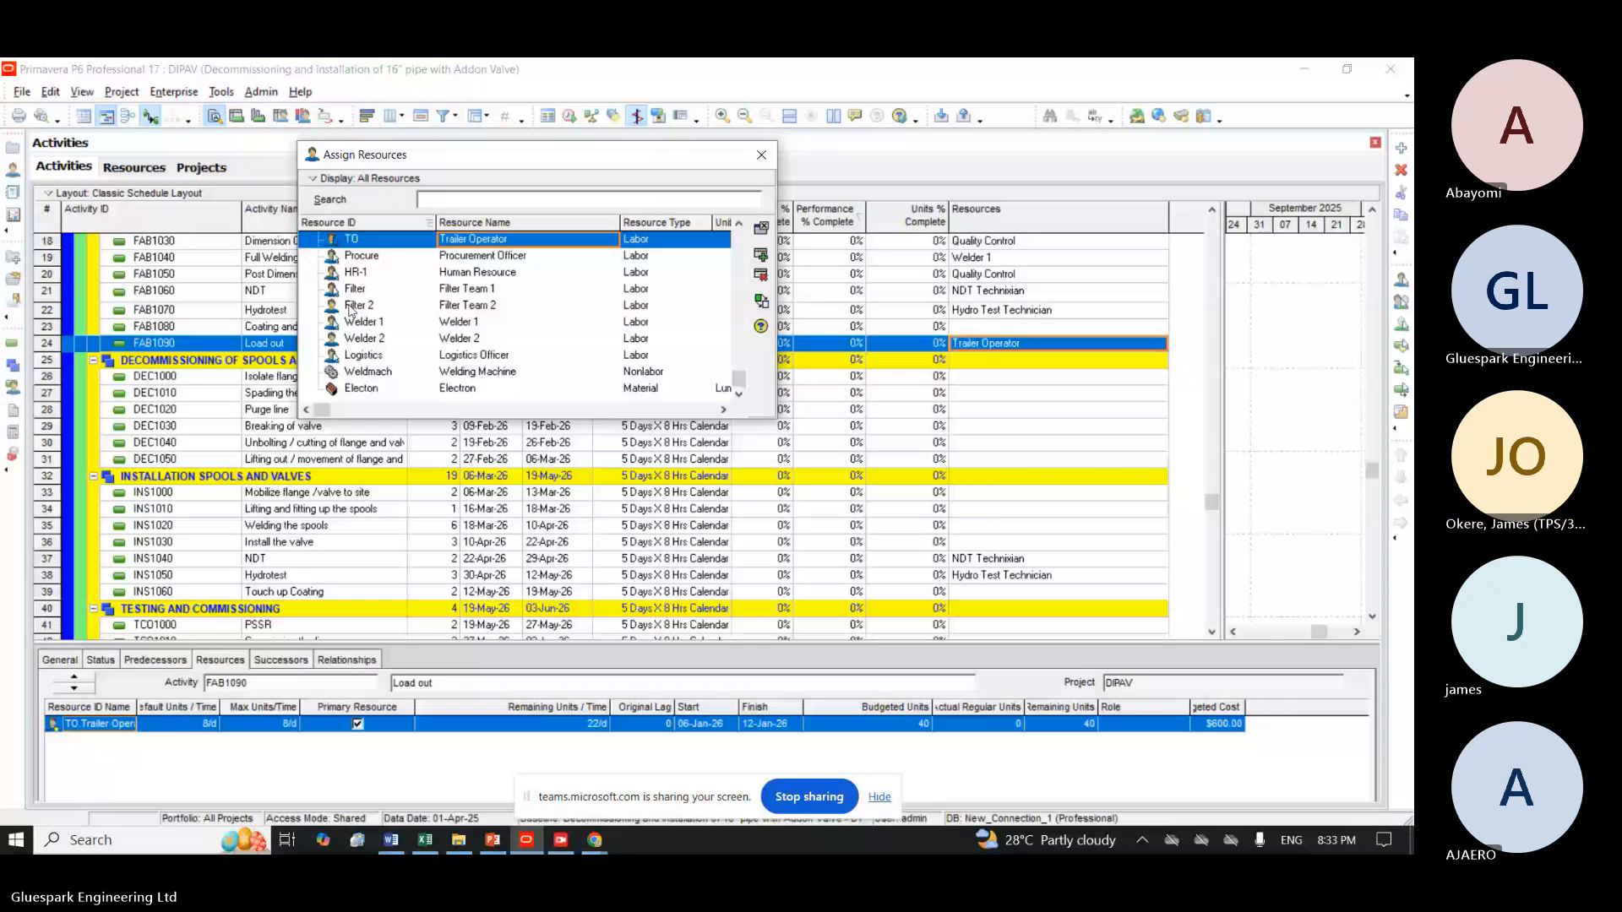
drag(473, 155, 529, 149)
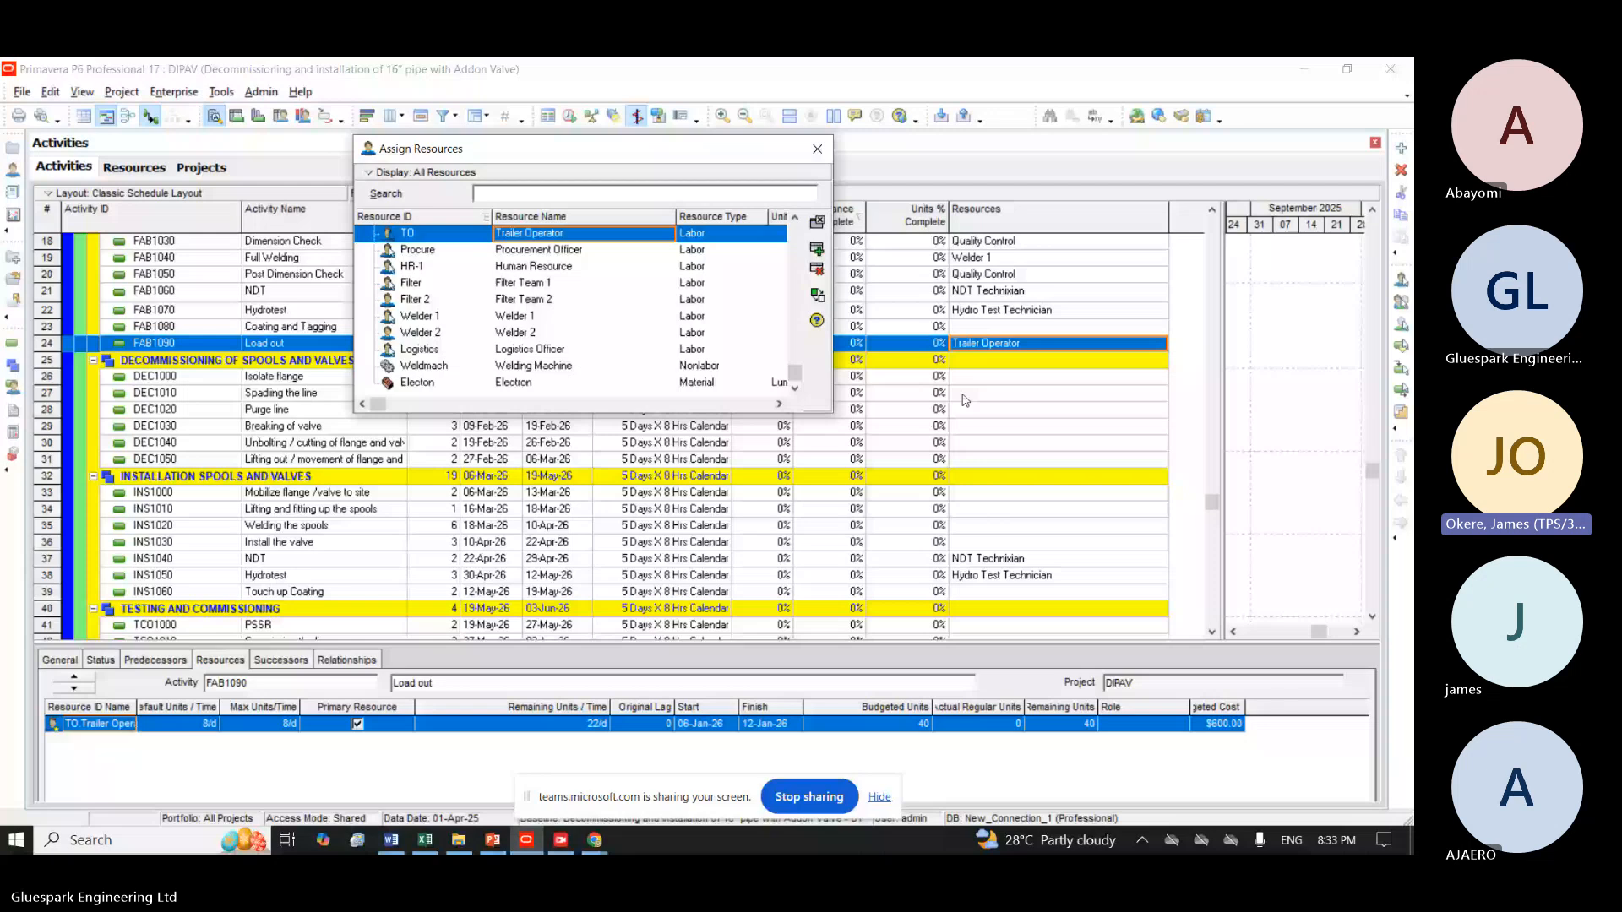
click(966, 377)
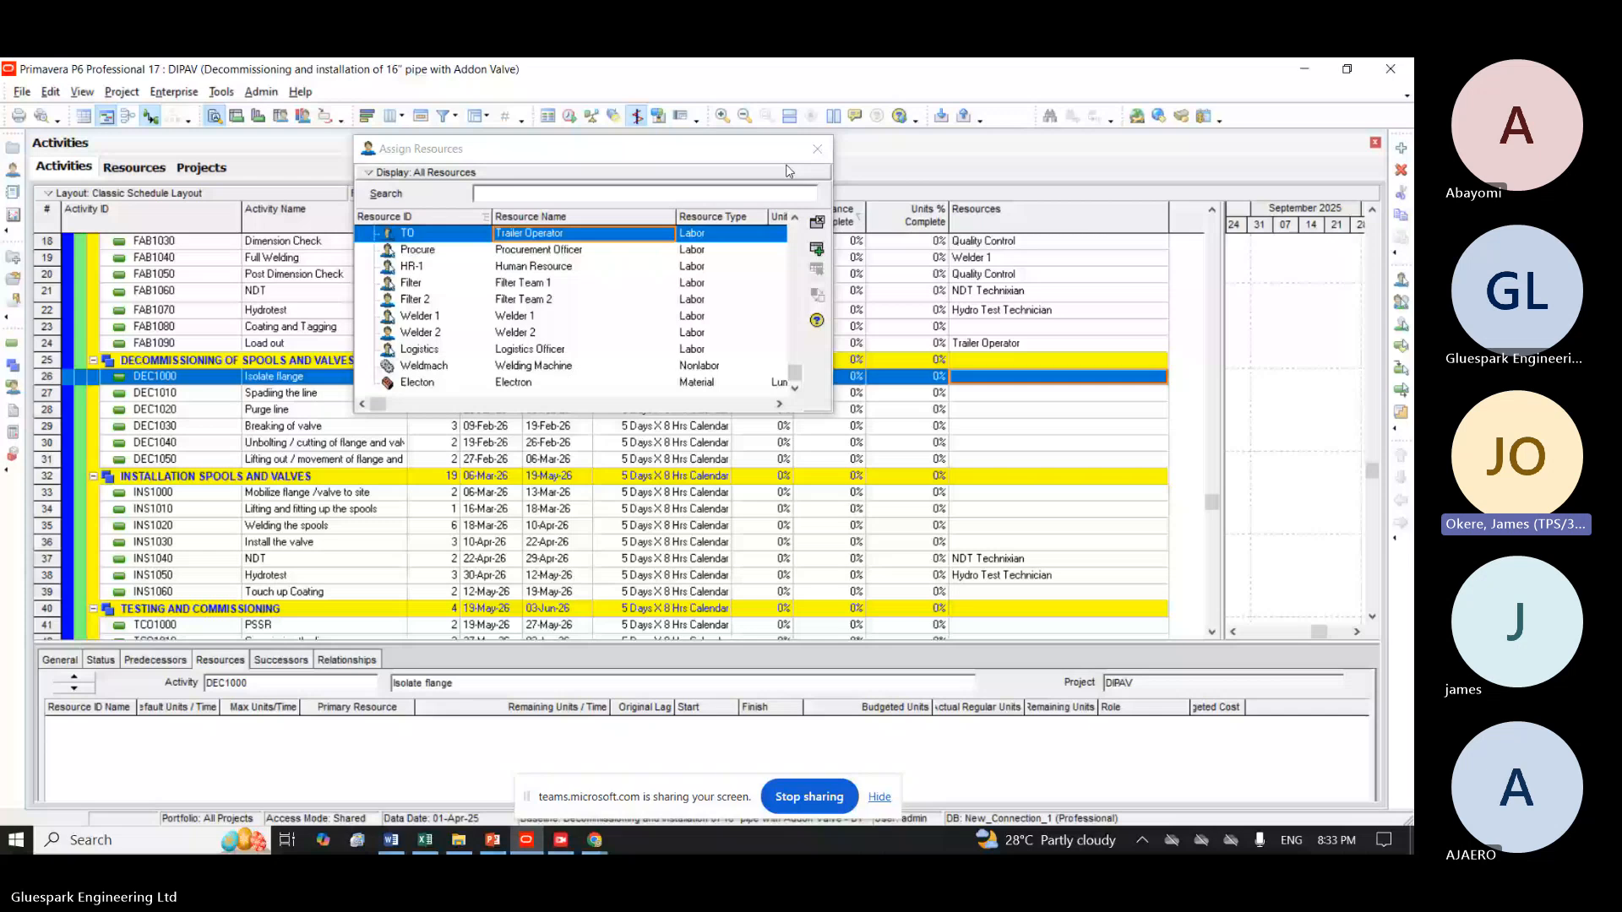
click(816, 149)
Add a new labor resource with the ID Painting to the resource list, on the same level as Trailer Operator.
click(135, 168)
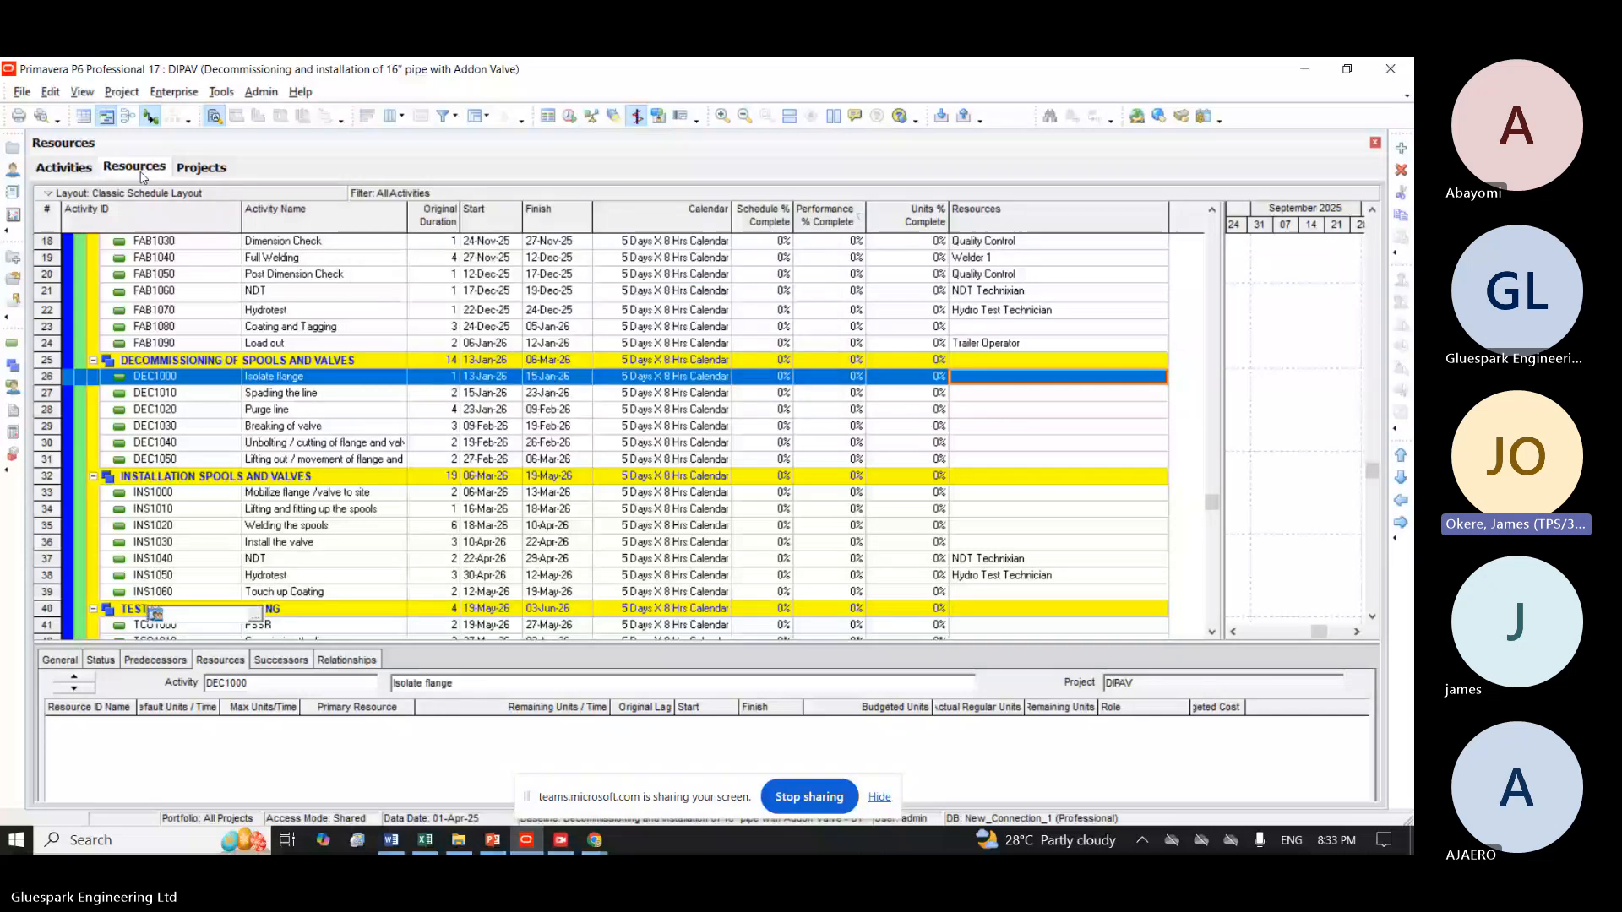
click(1401, 149)
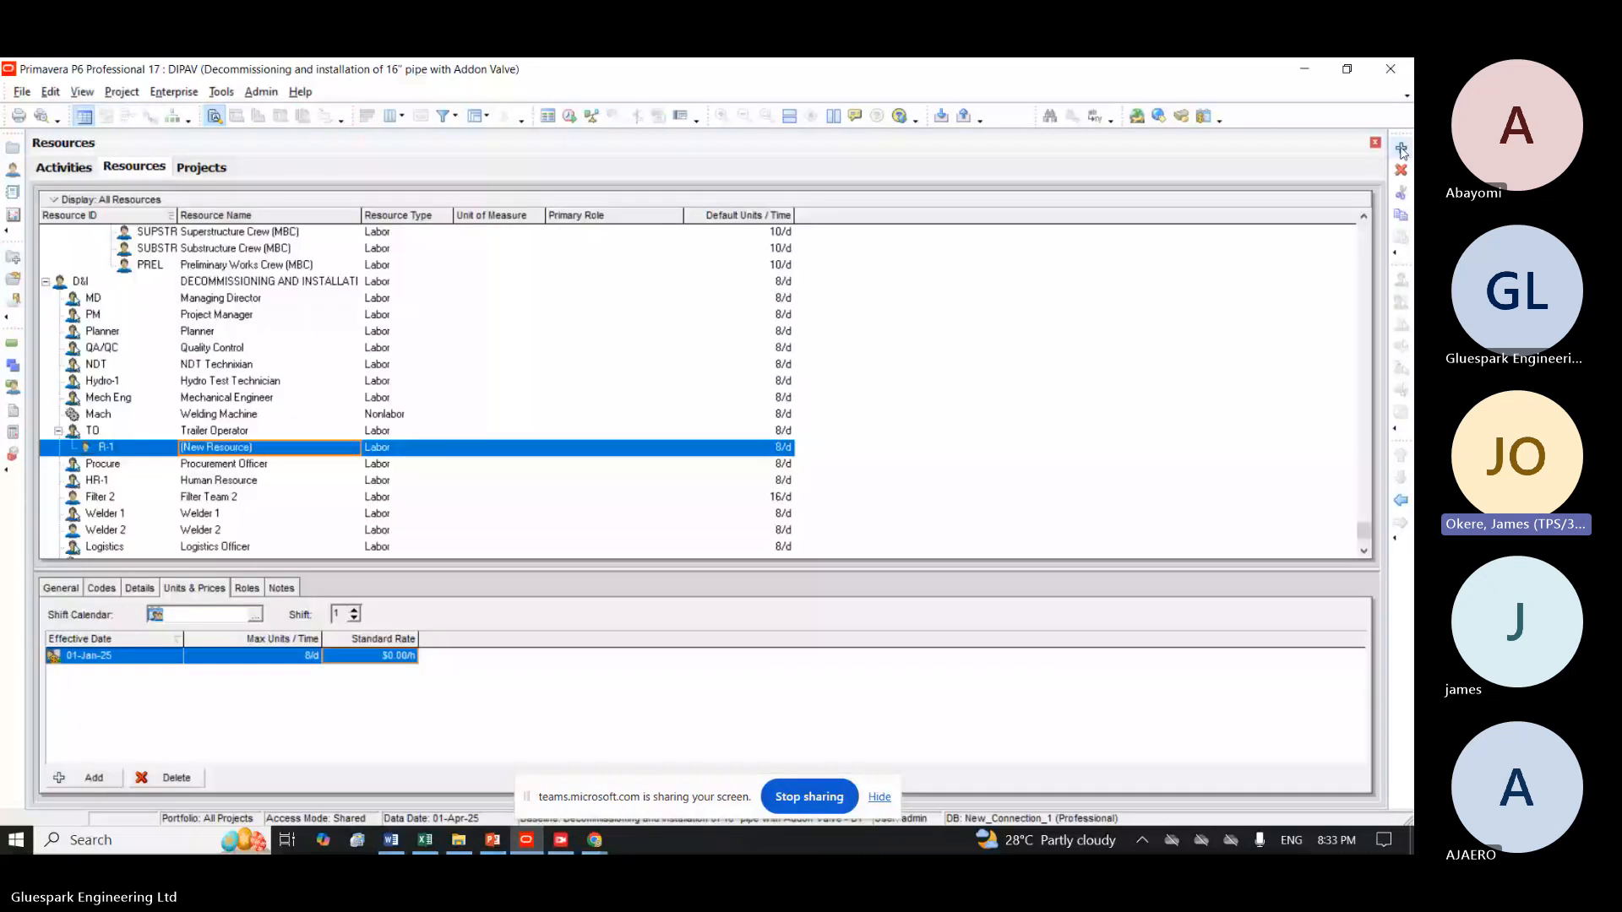
click(1400, 501)
click(148, 450)
text(P)
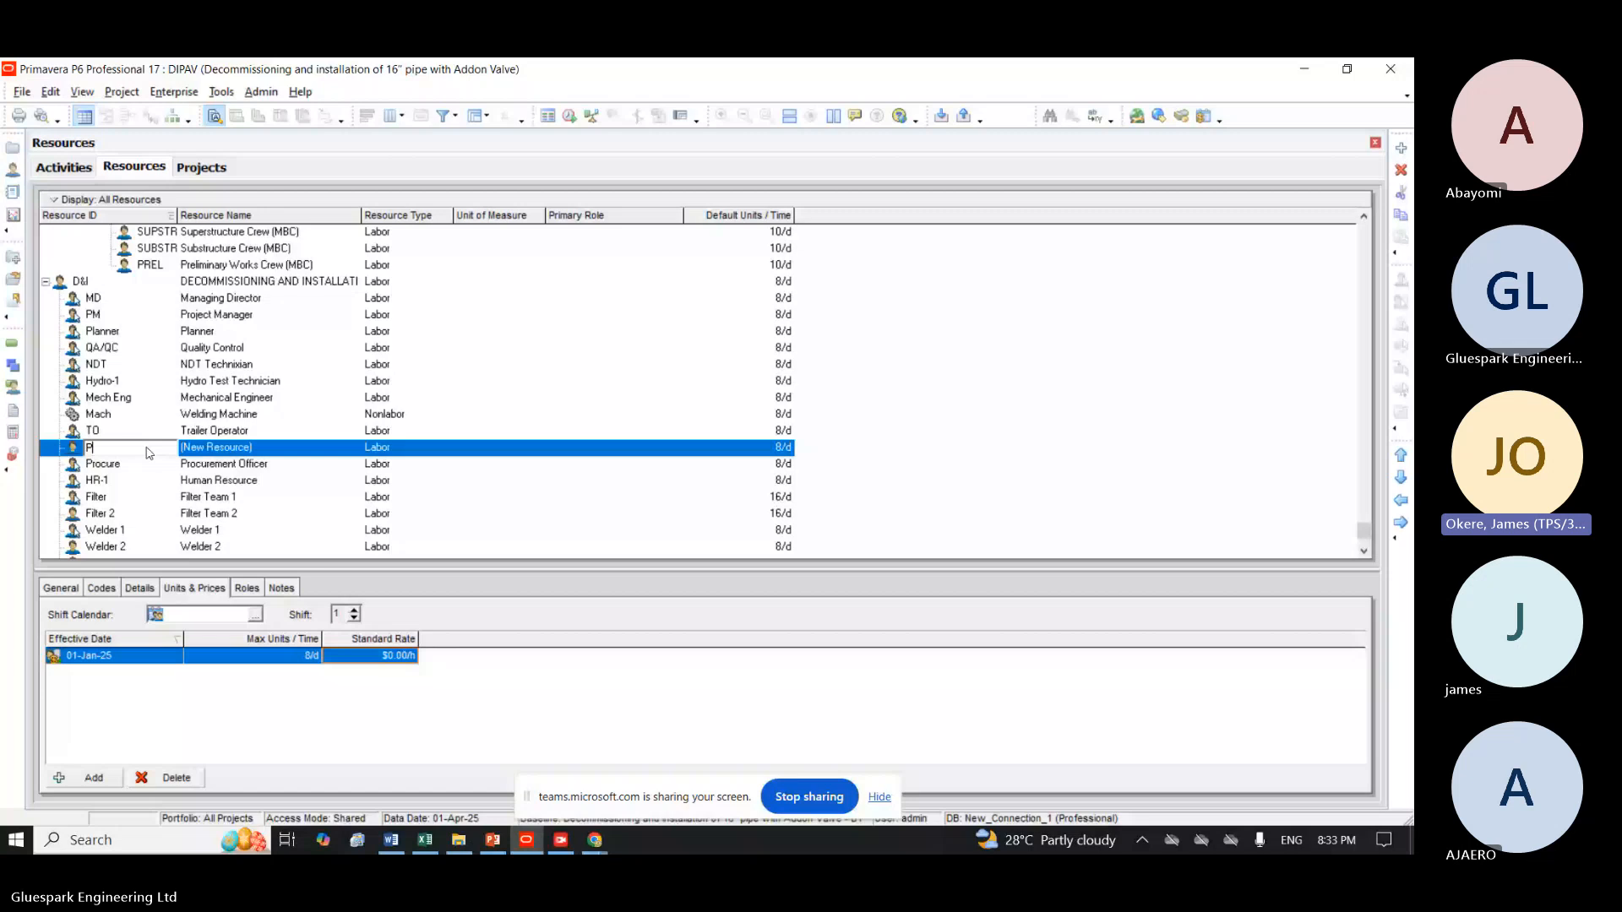
text(ainting)
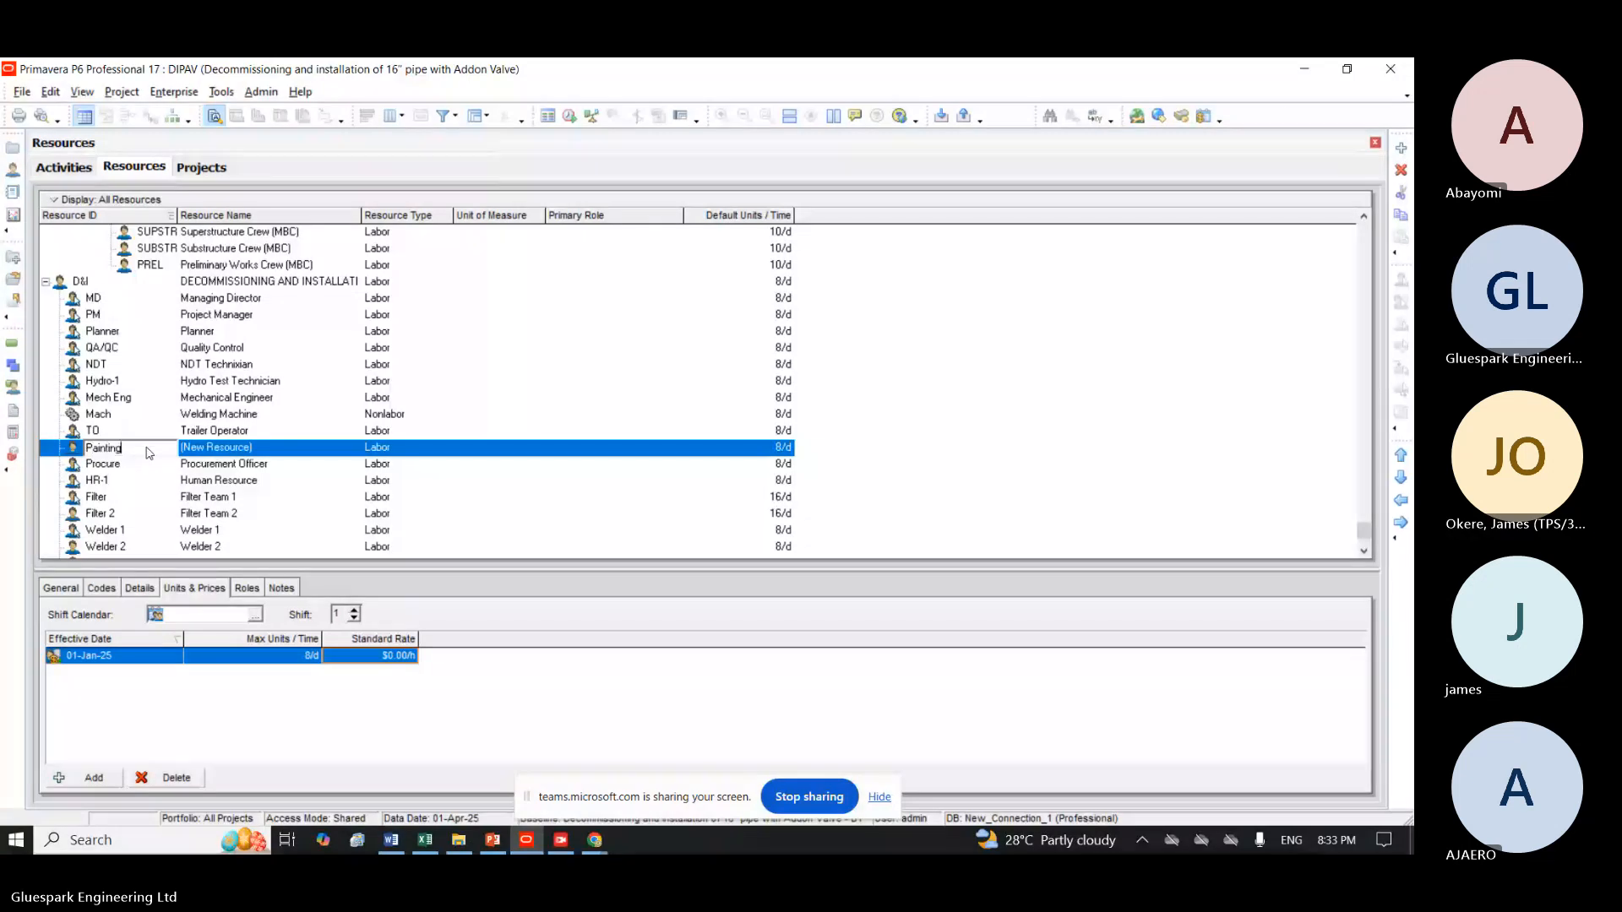
key(Return)
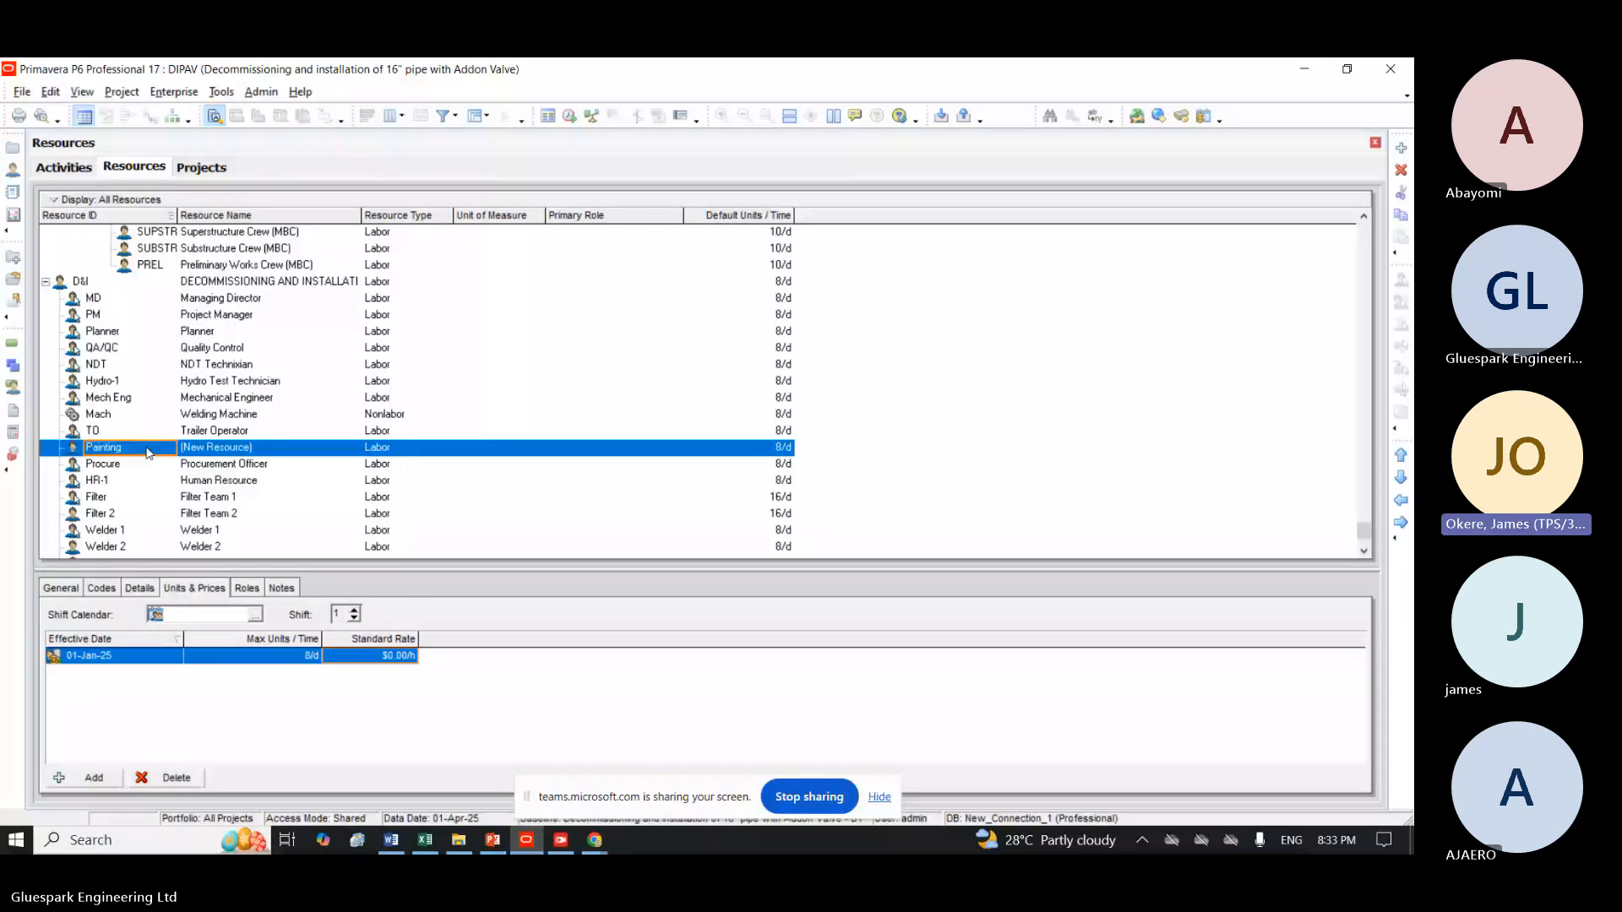
Name the new resource Painter and change its resource ID to Painter as well.
key(Tab)
text(P)
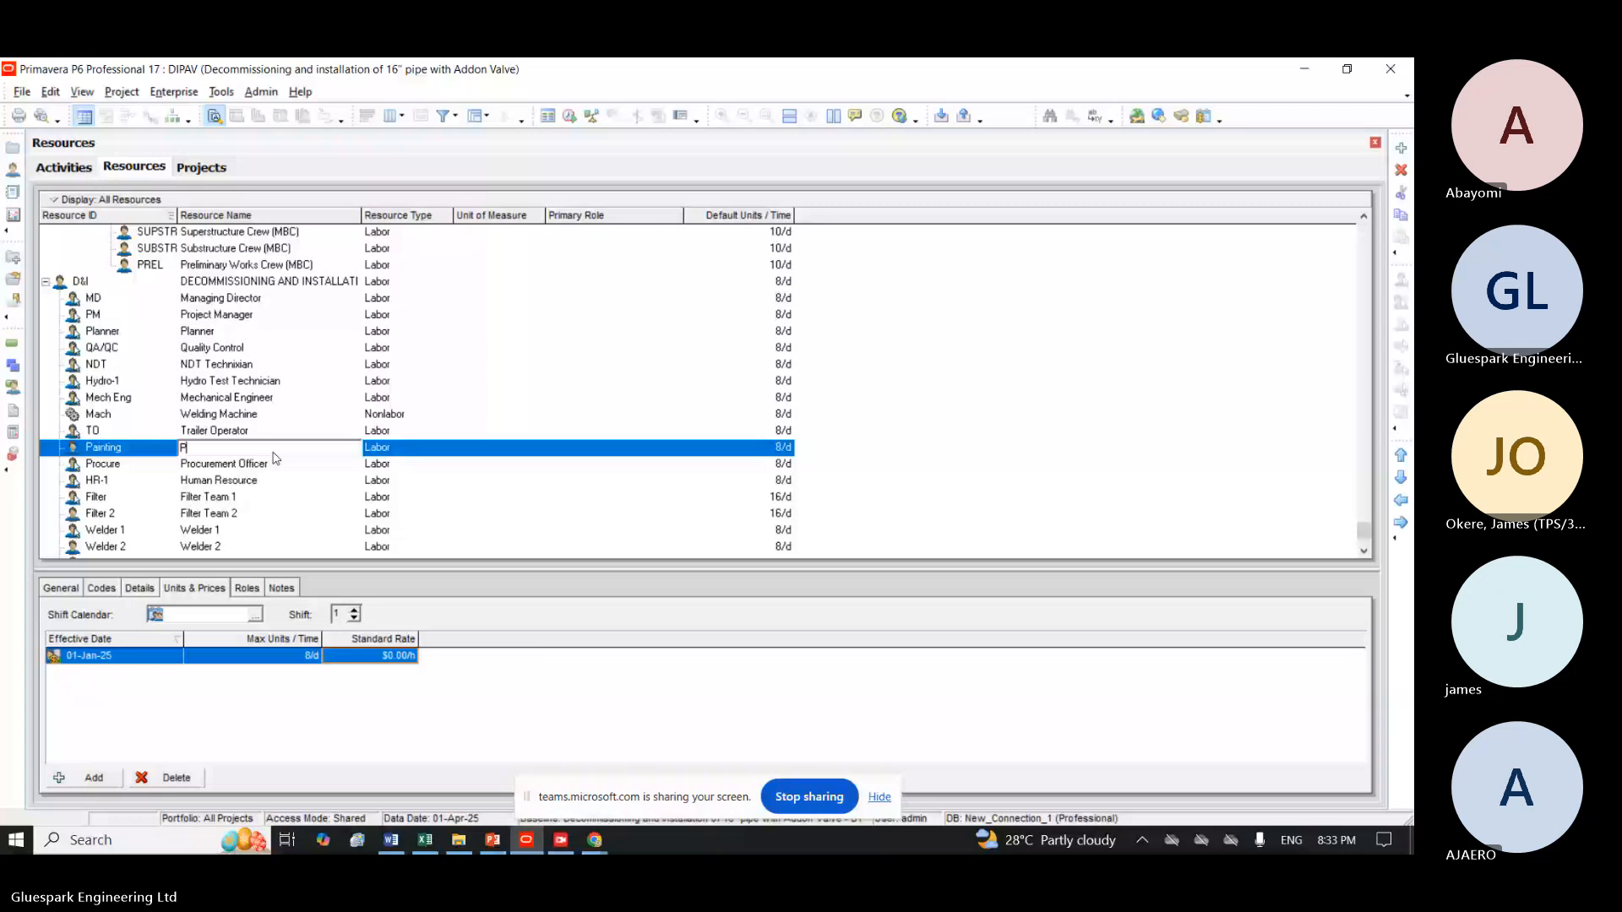
text(ain)
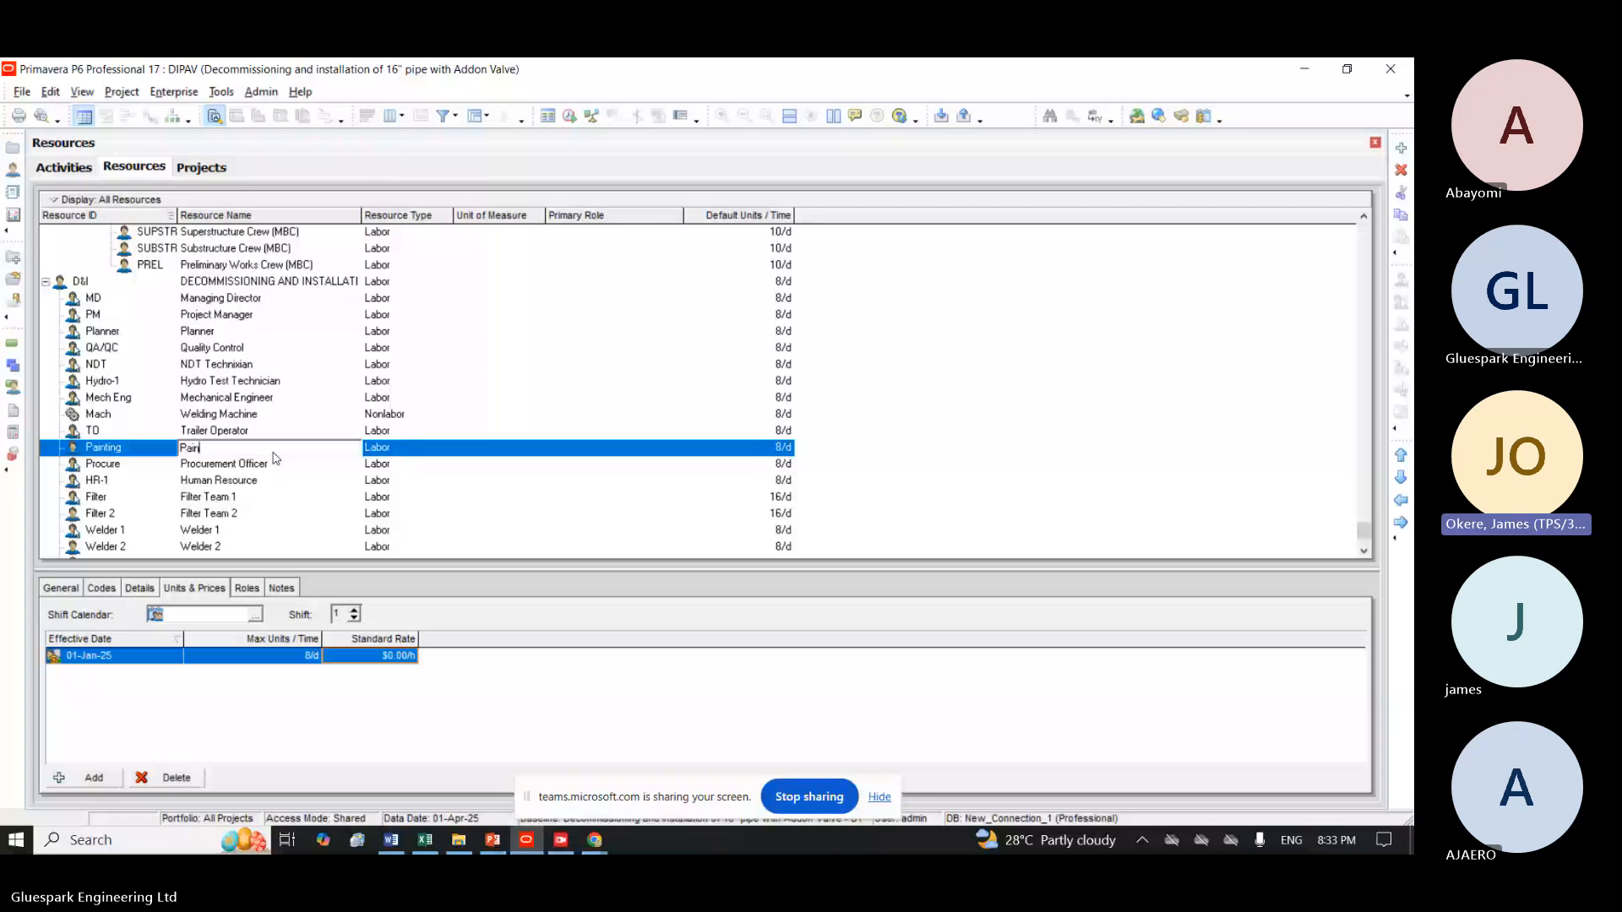
text(ter)
click(133, 447)
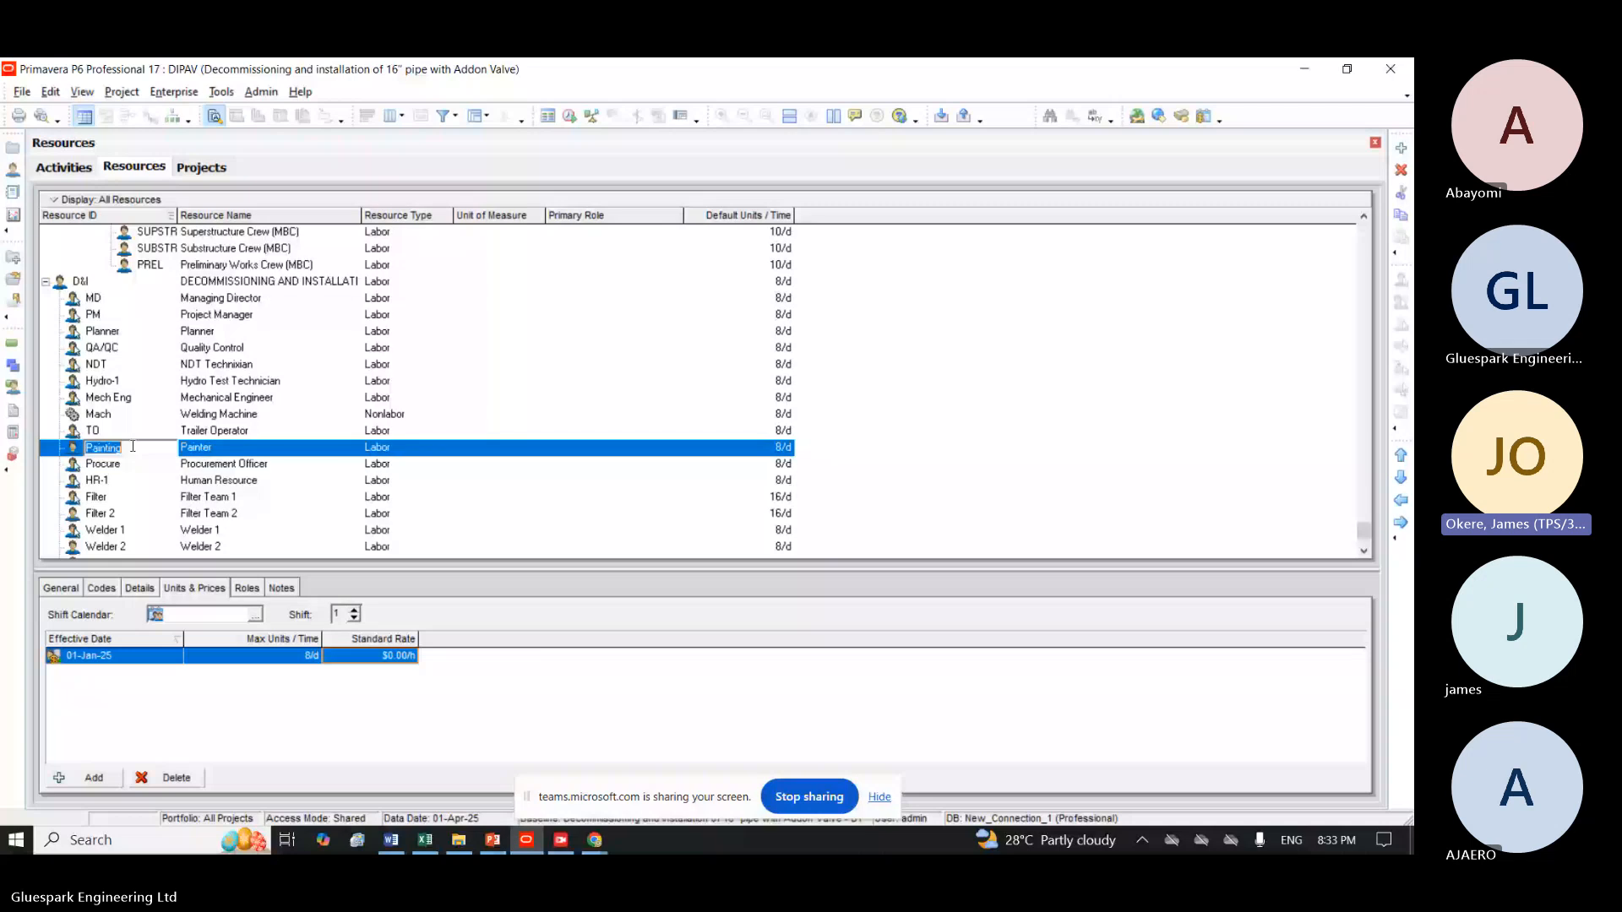
text(Paintir)
key(Return)
Set the Painter resource's default units per time to 16/d and its standard rate to $20 per hour.
click(775, 461)
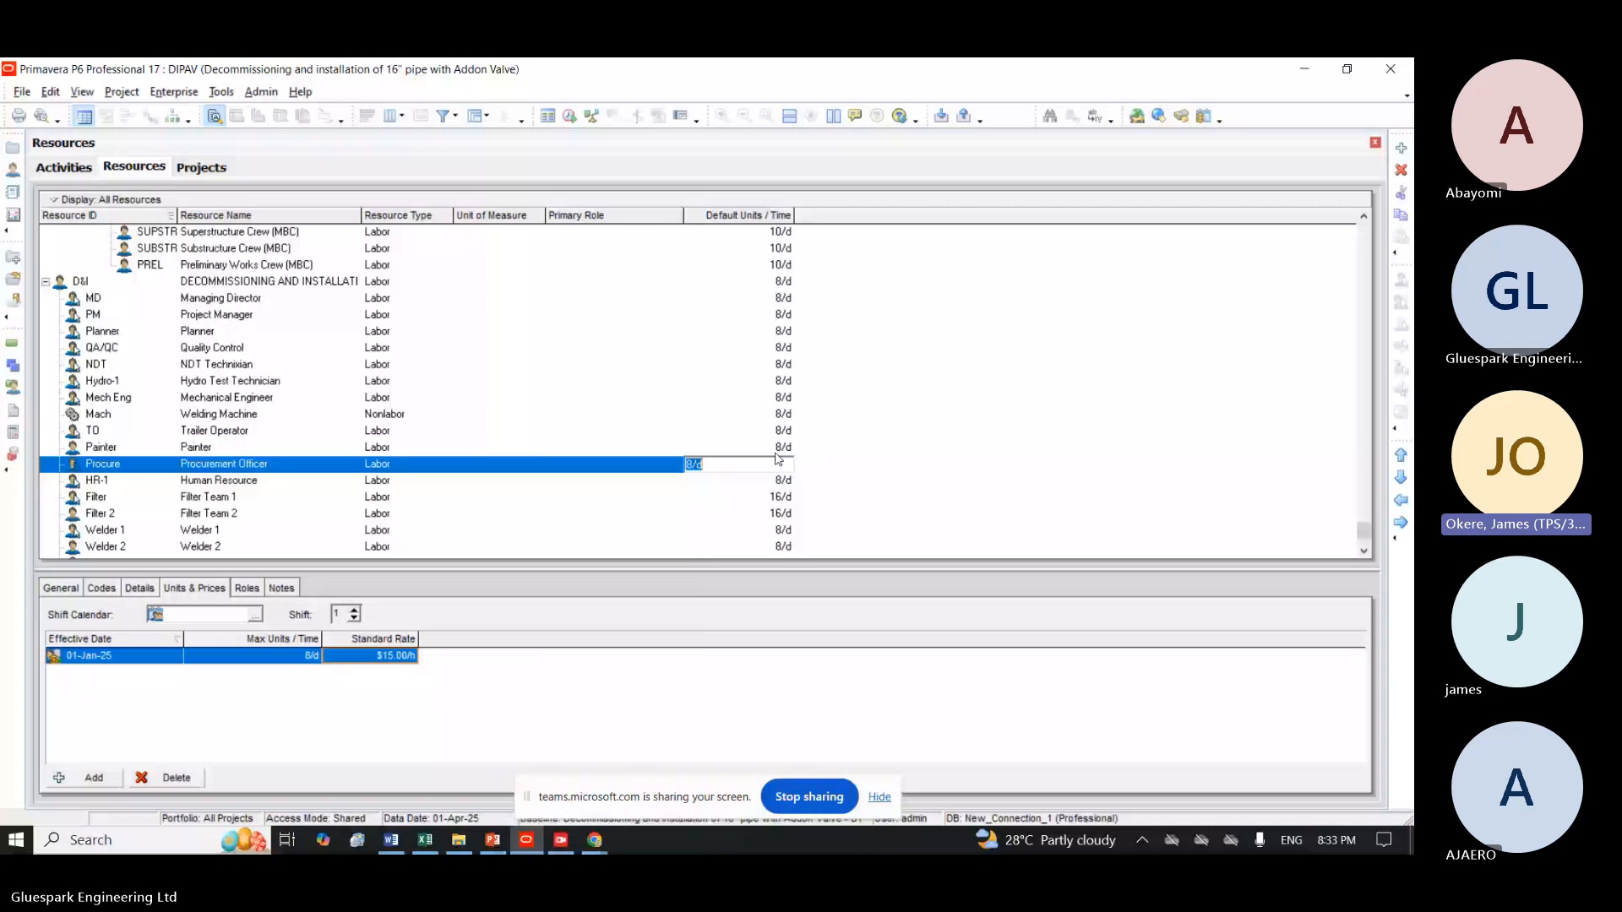
click(783, 451)
text(1)
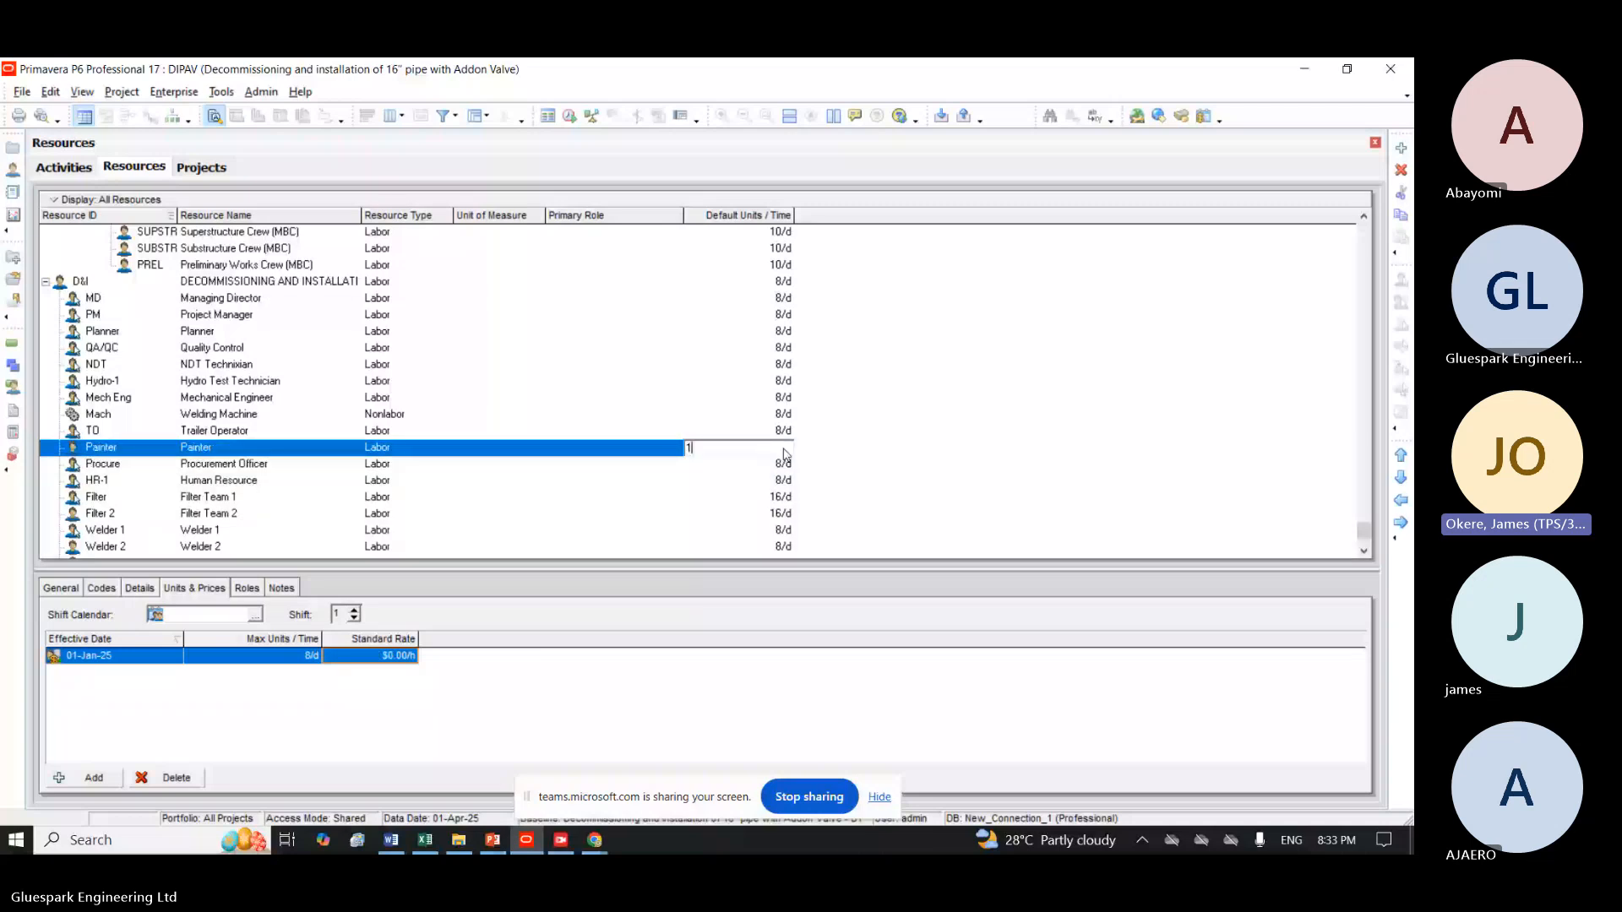
text(6)
key(Return)
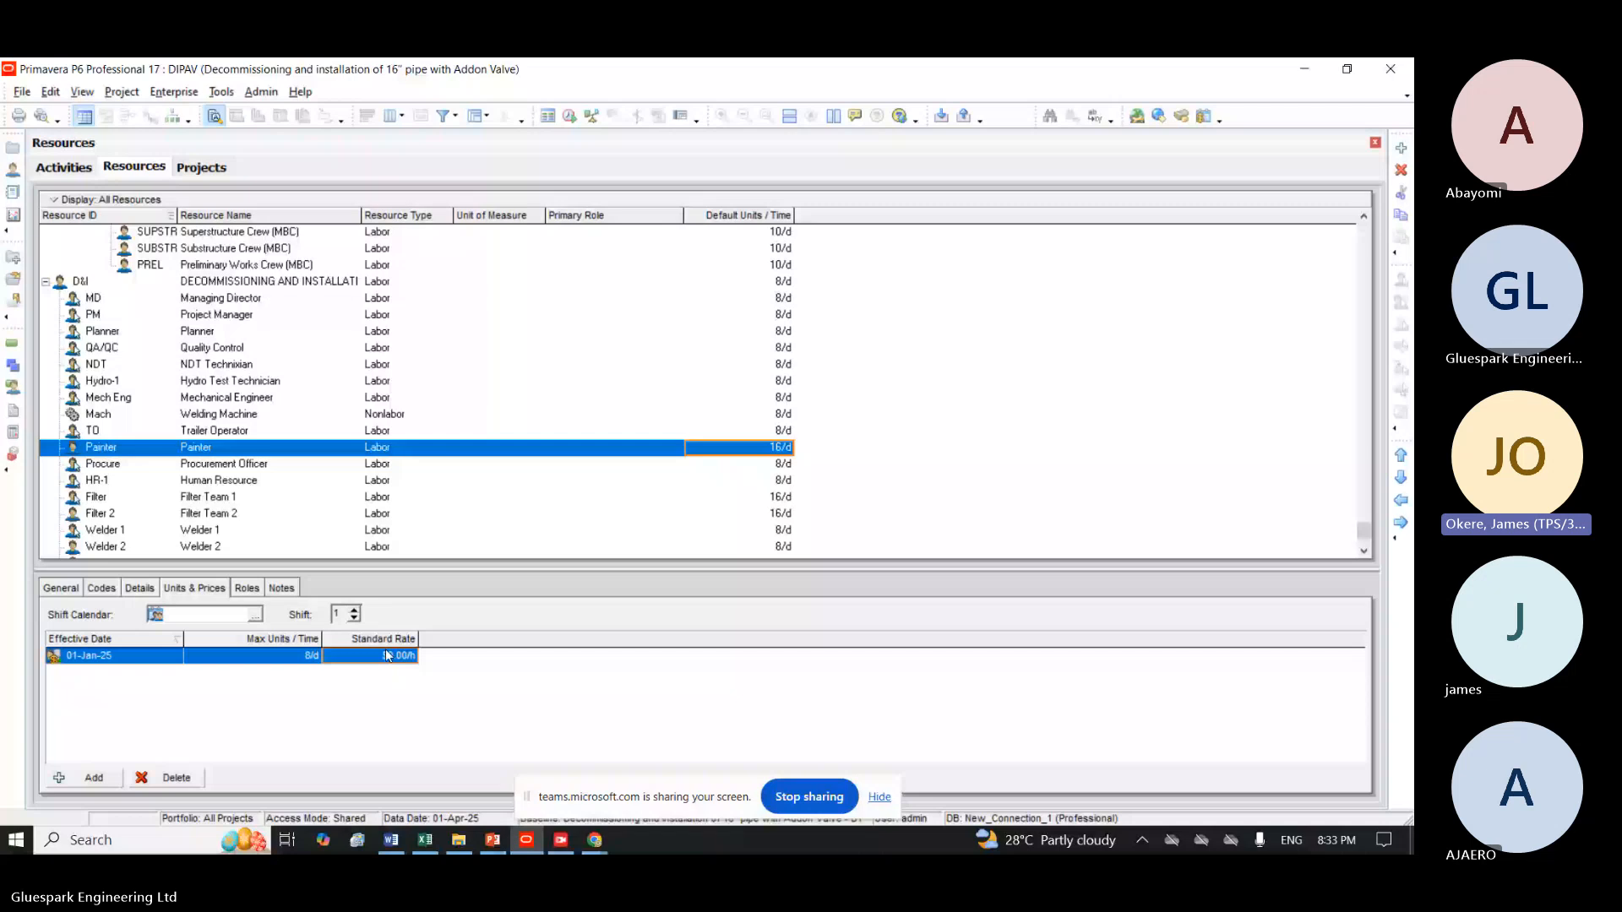
click(386, 655)
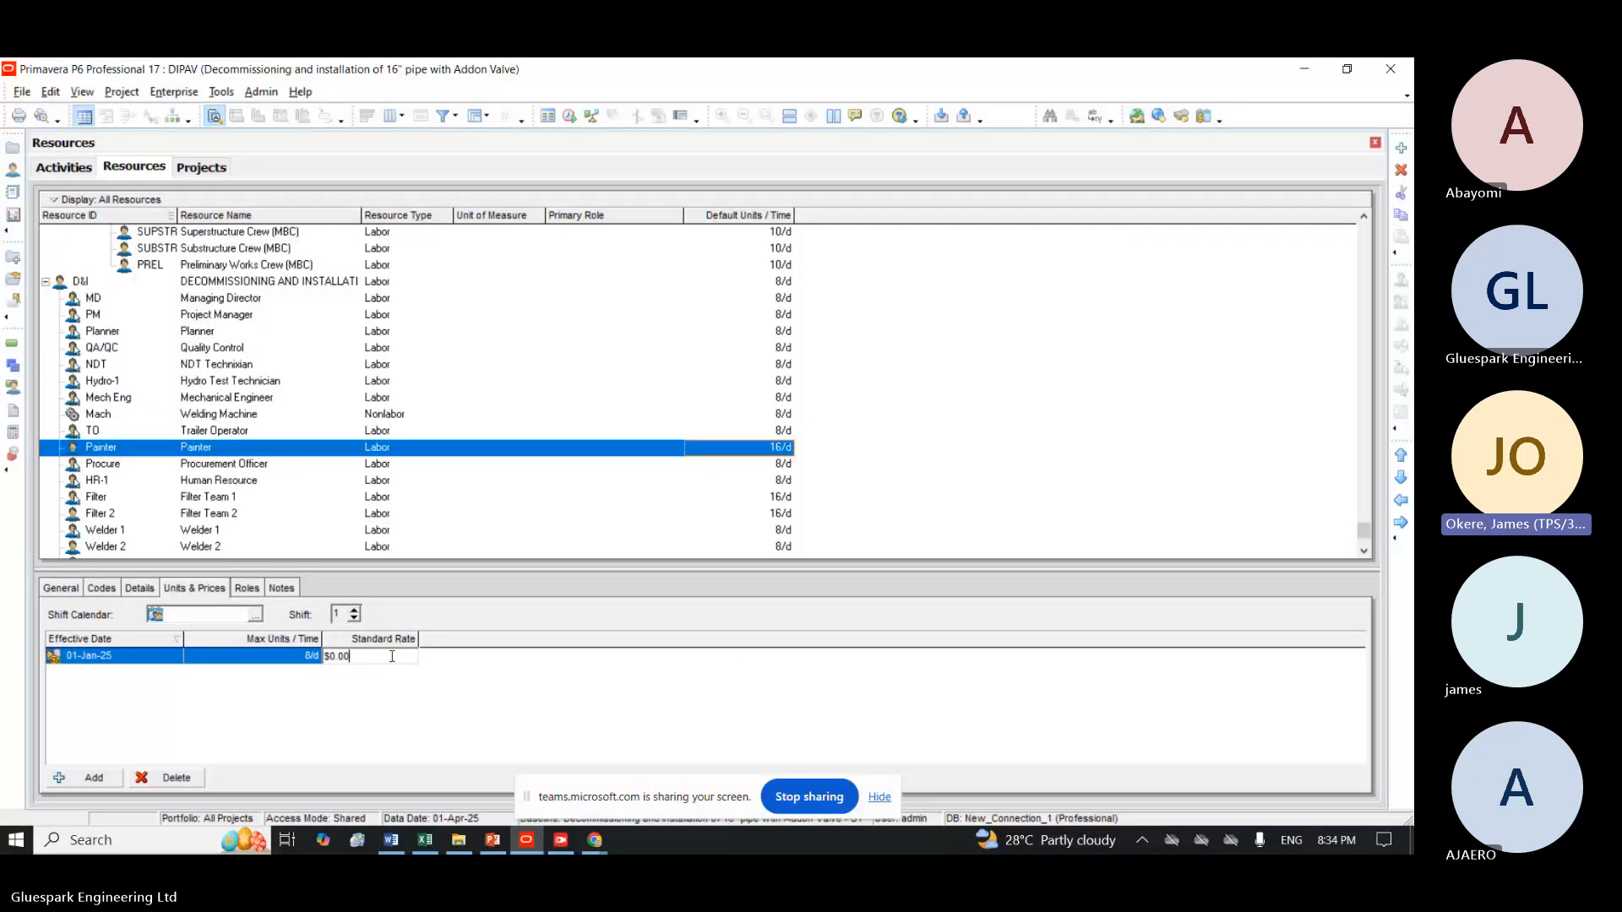
text(20)
key(Return)
Add another new resource below Painter and give it the ID Trailer.
click(1402, 149)
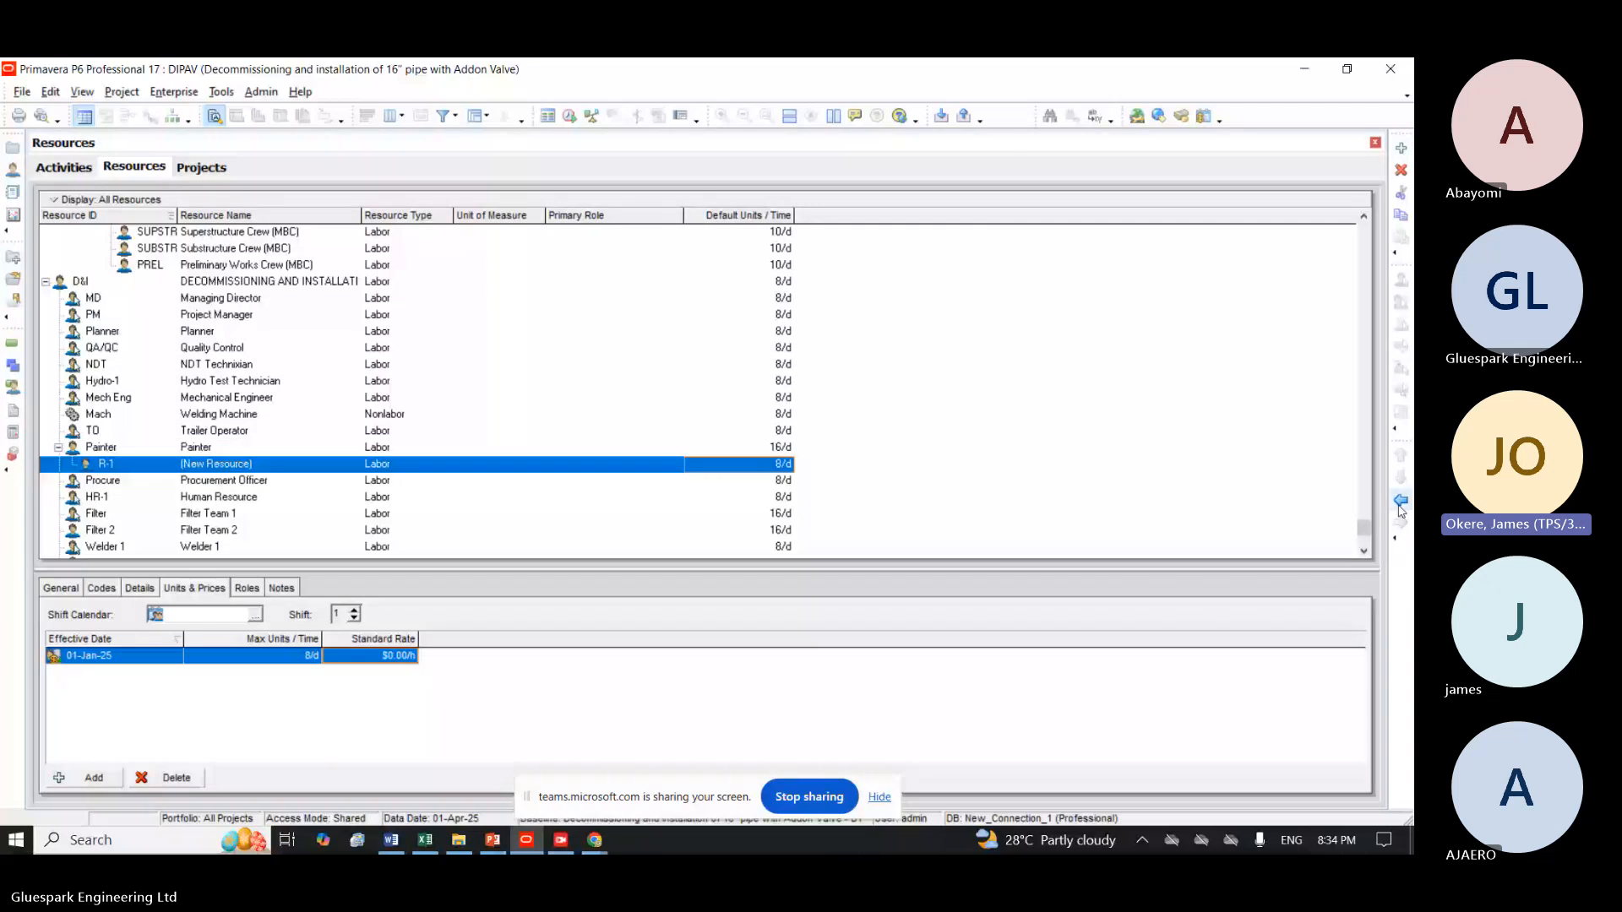
click(136, 463)
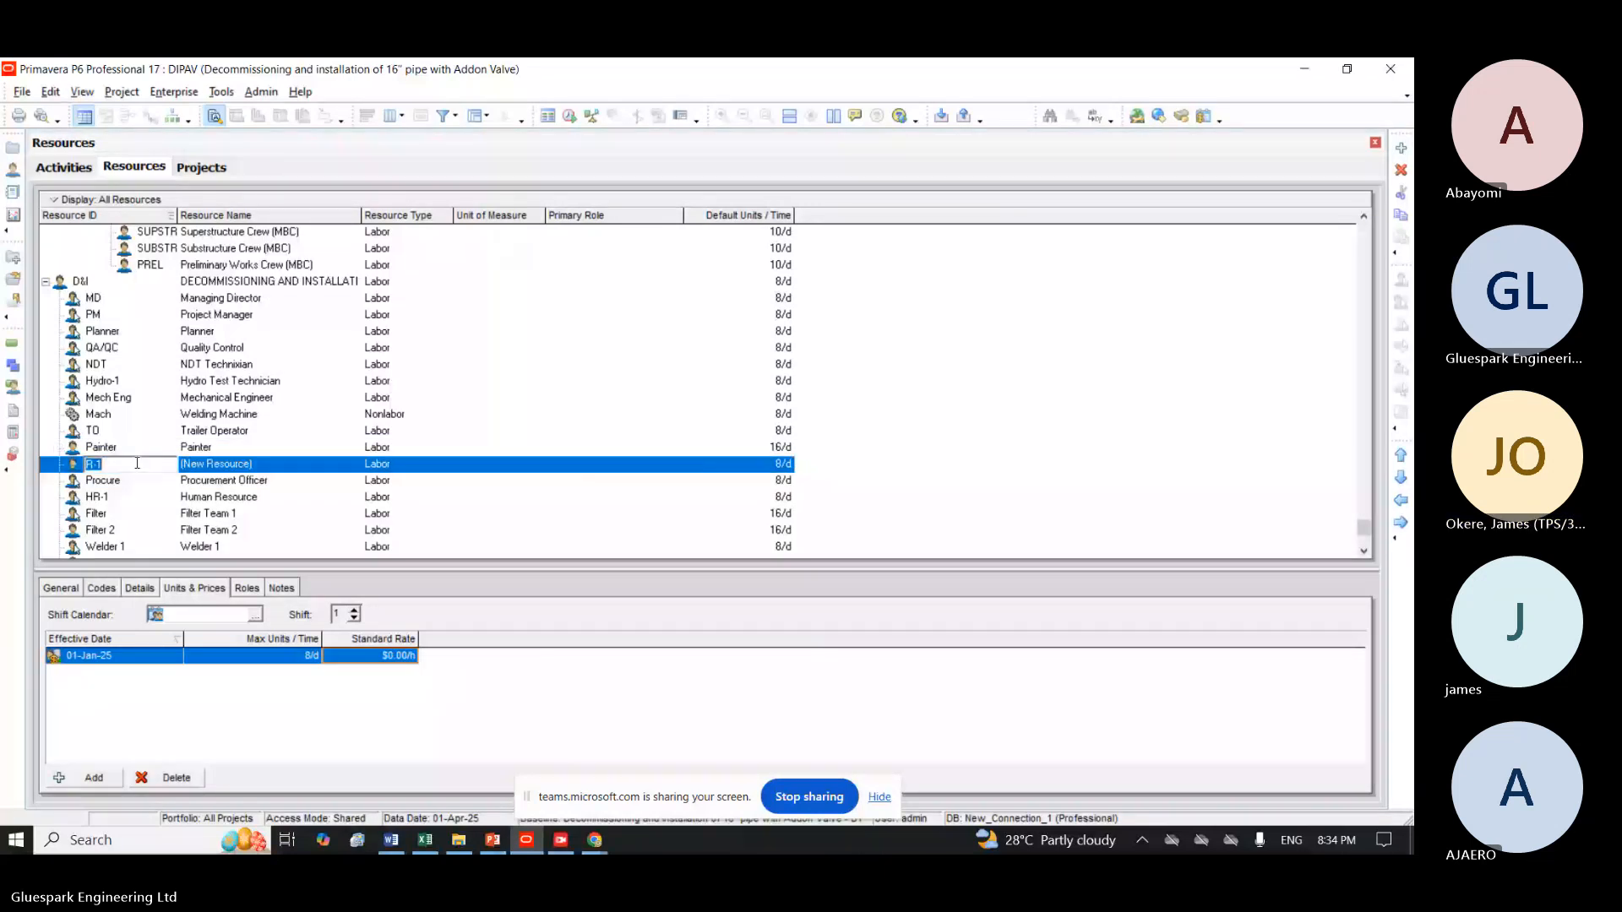
text(Trailer)
key(Return)
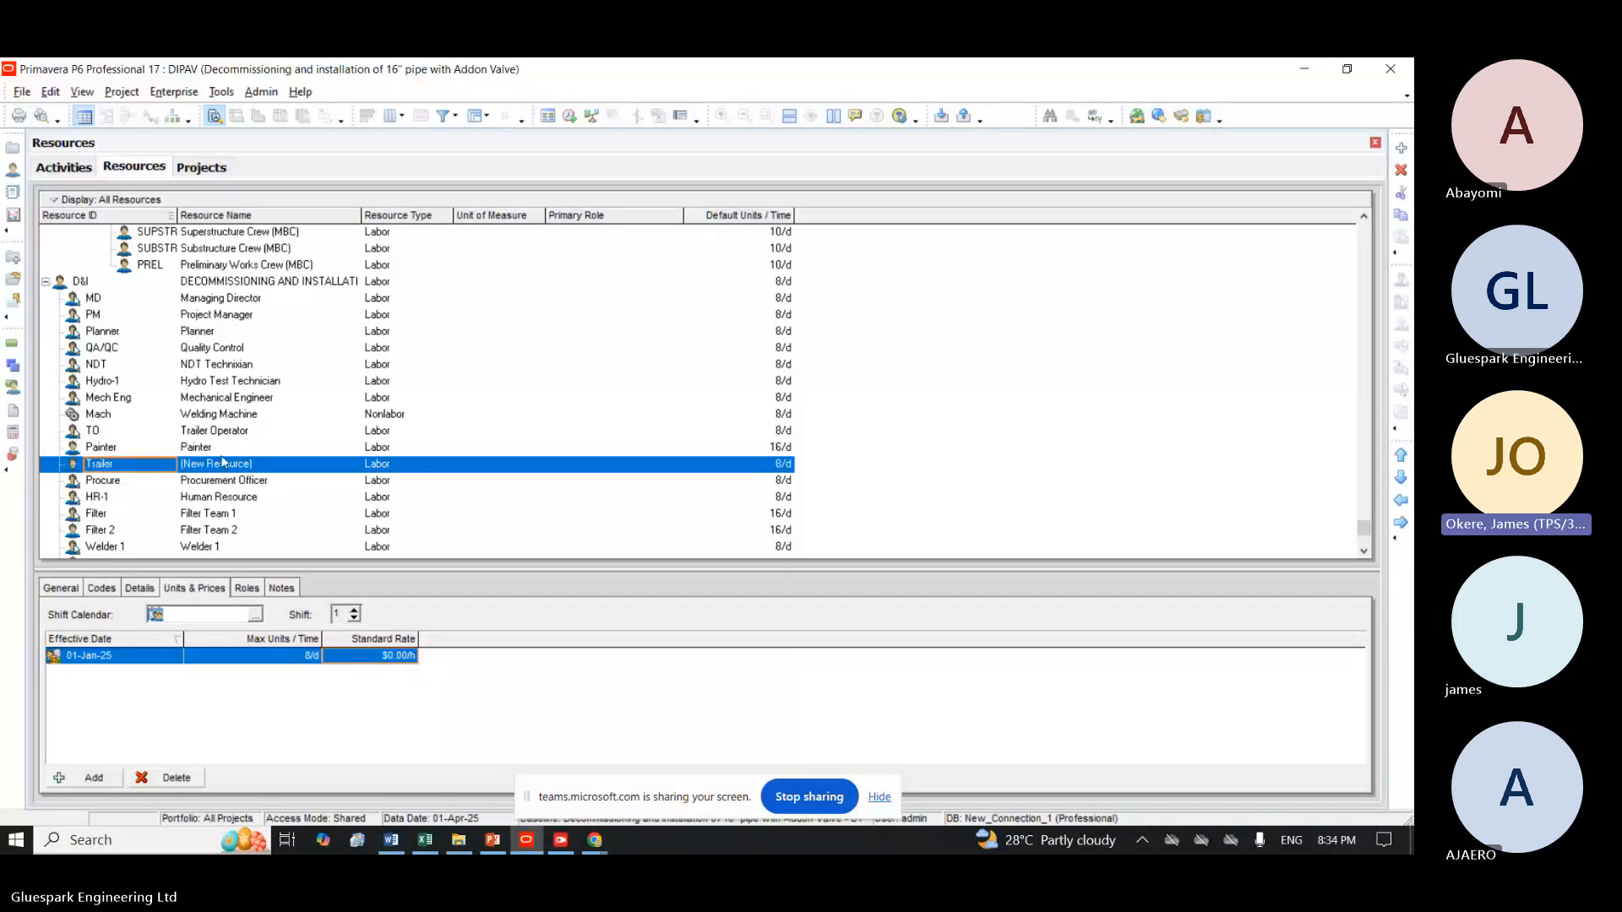
Name the new resource with ID Trailer as Trailer and set its standard rate to $20 per hour.
click(223, 462)
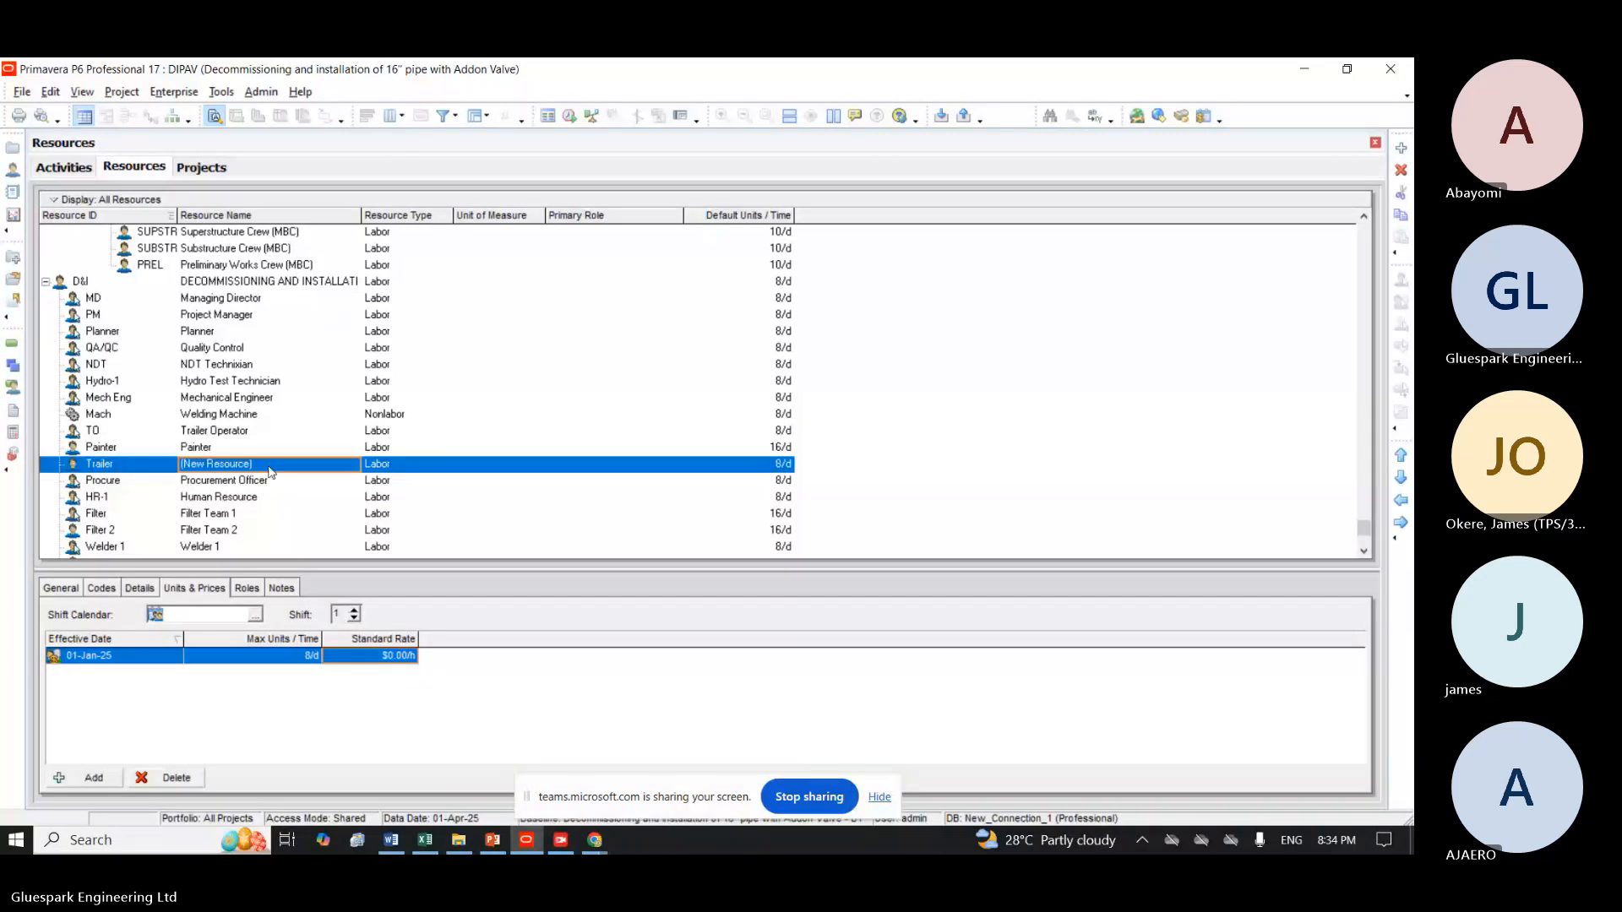
text(Traile)
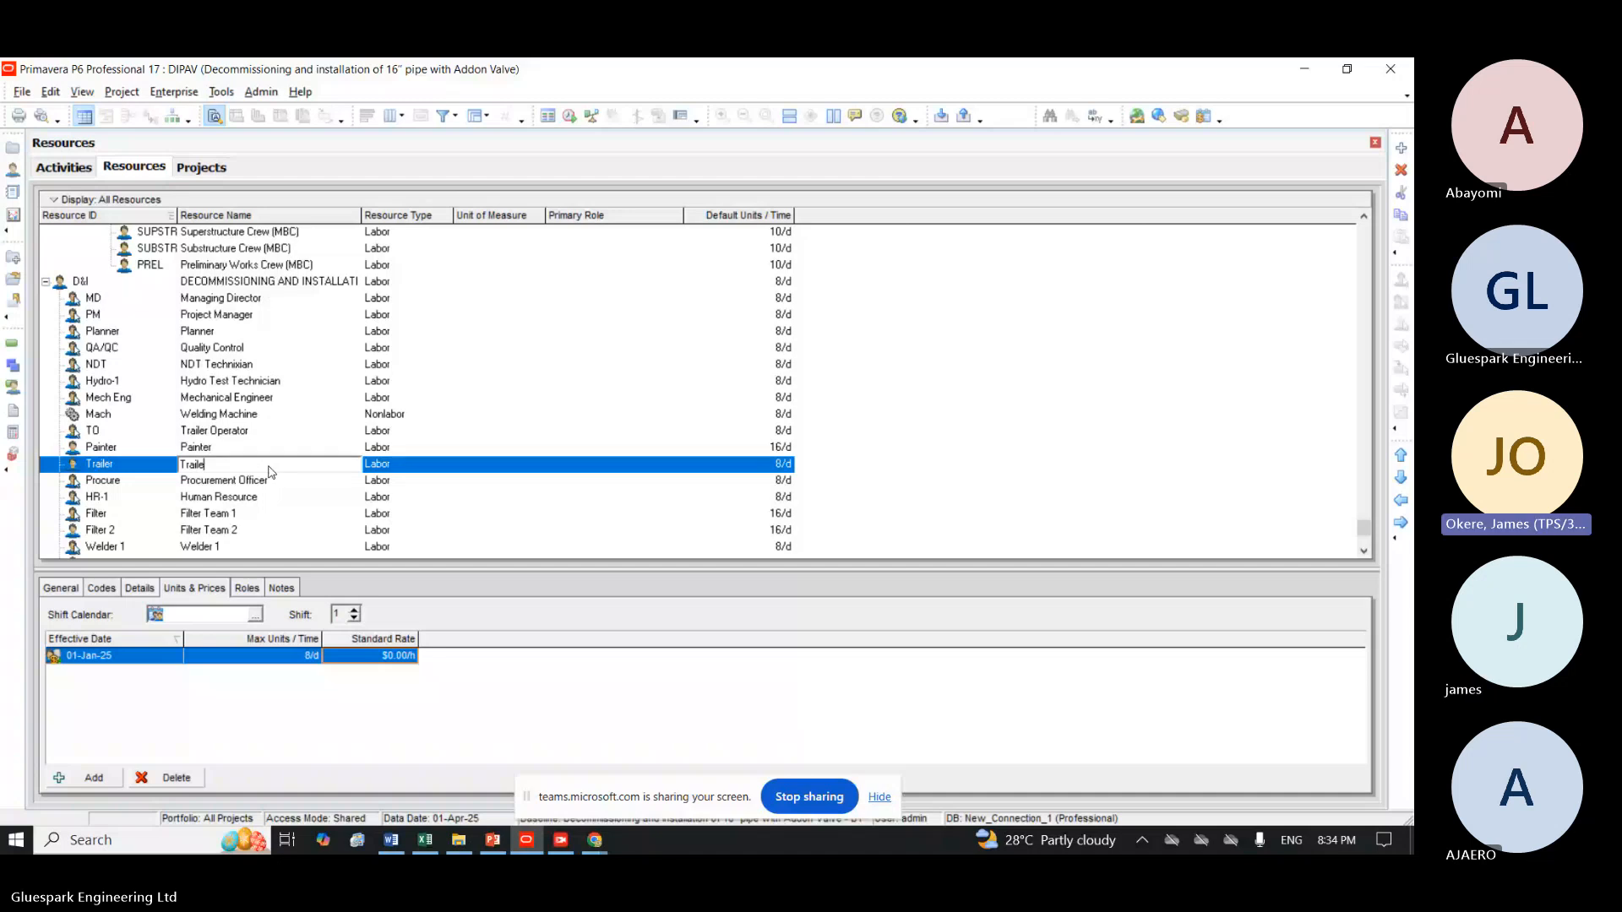
text(r)
key(Return)
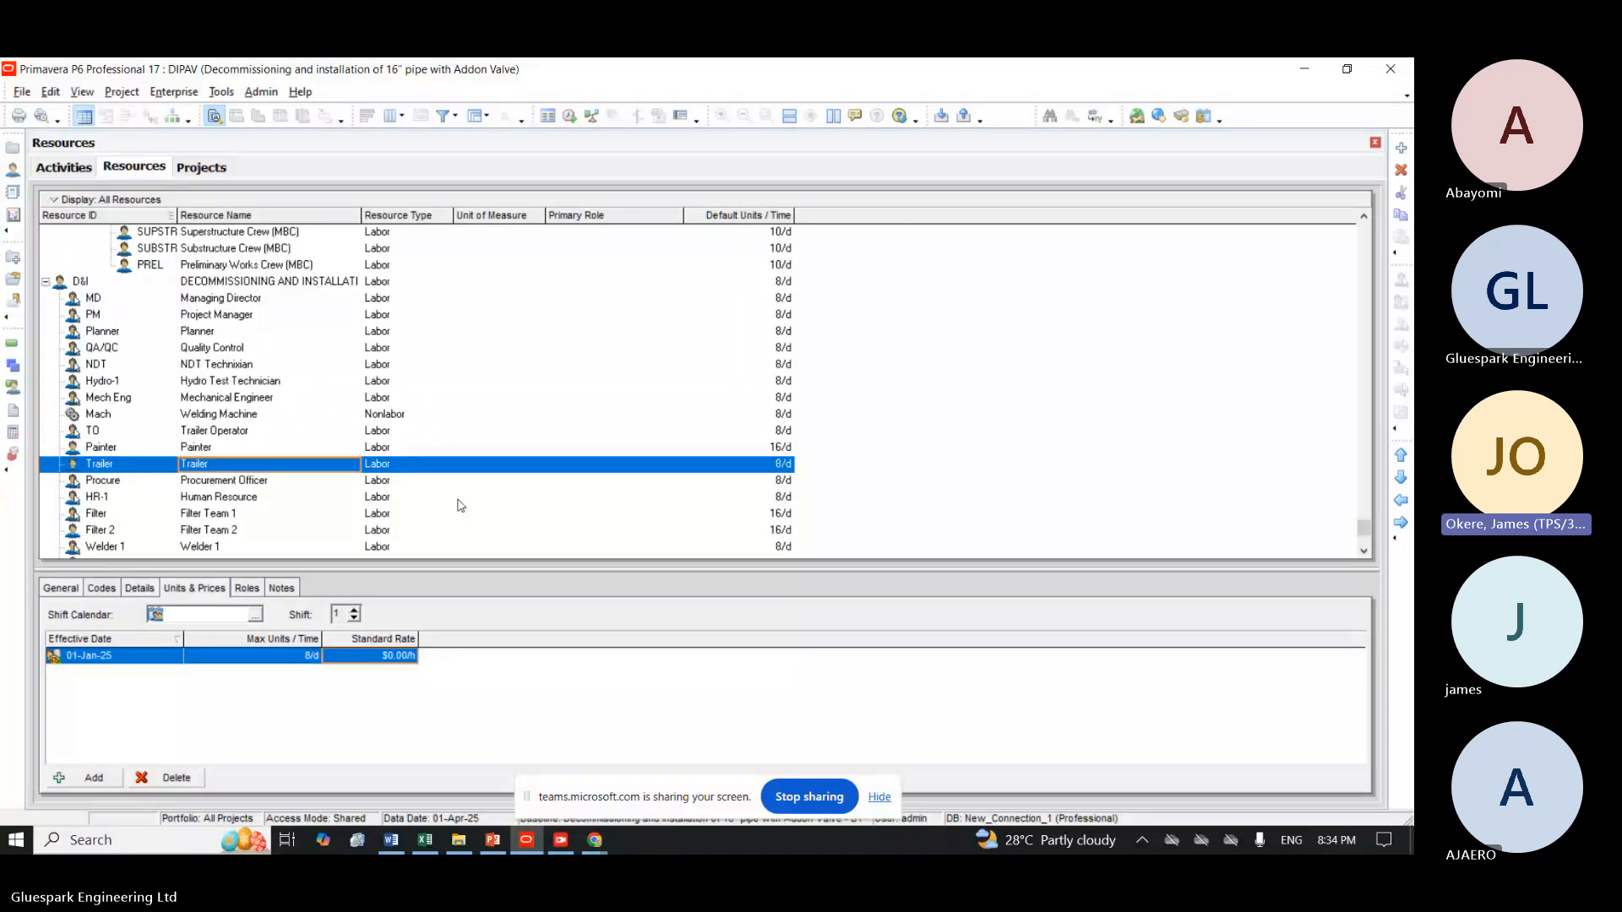
click(396, 654)
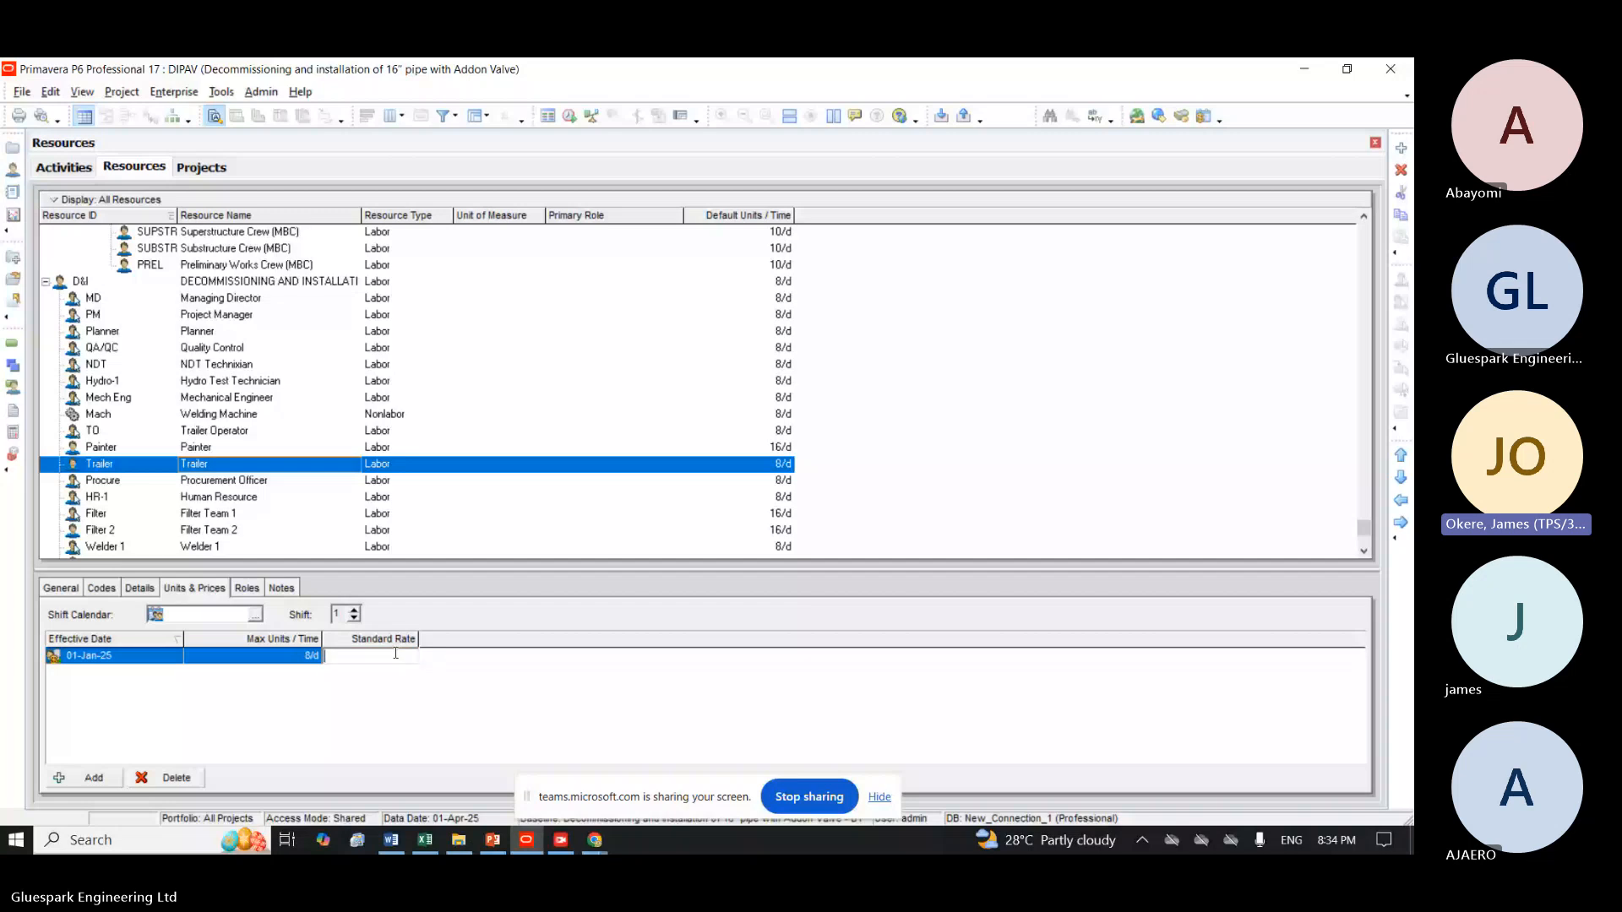
text(20)
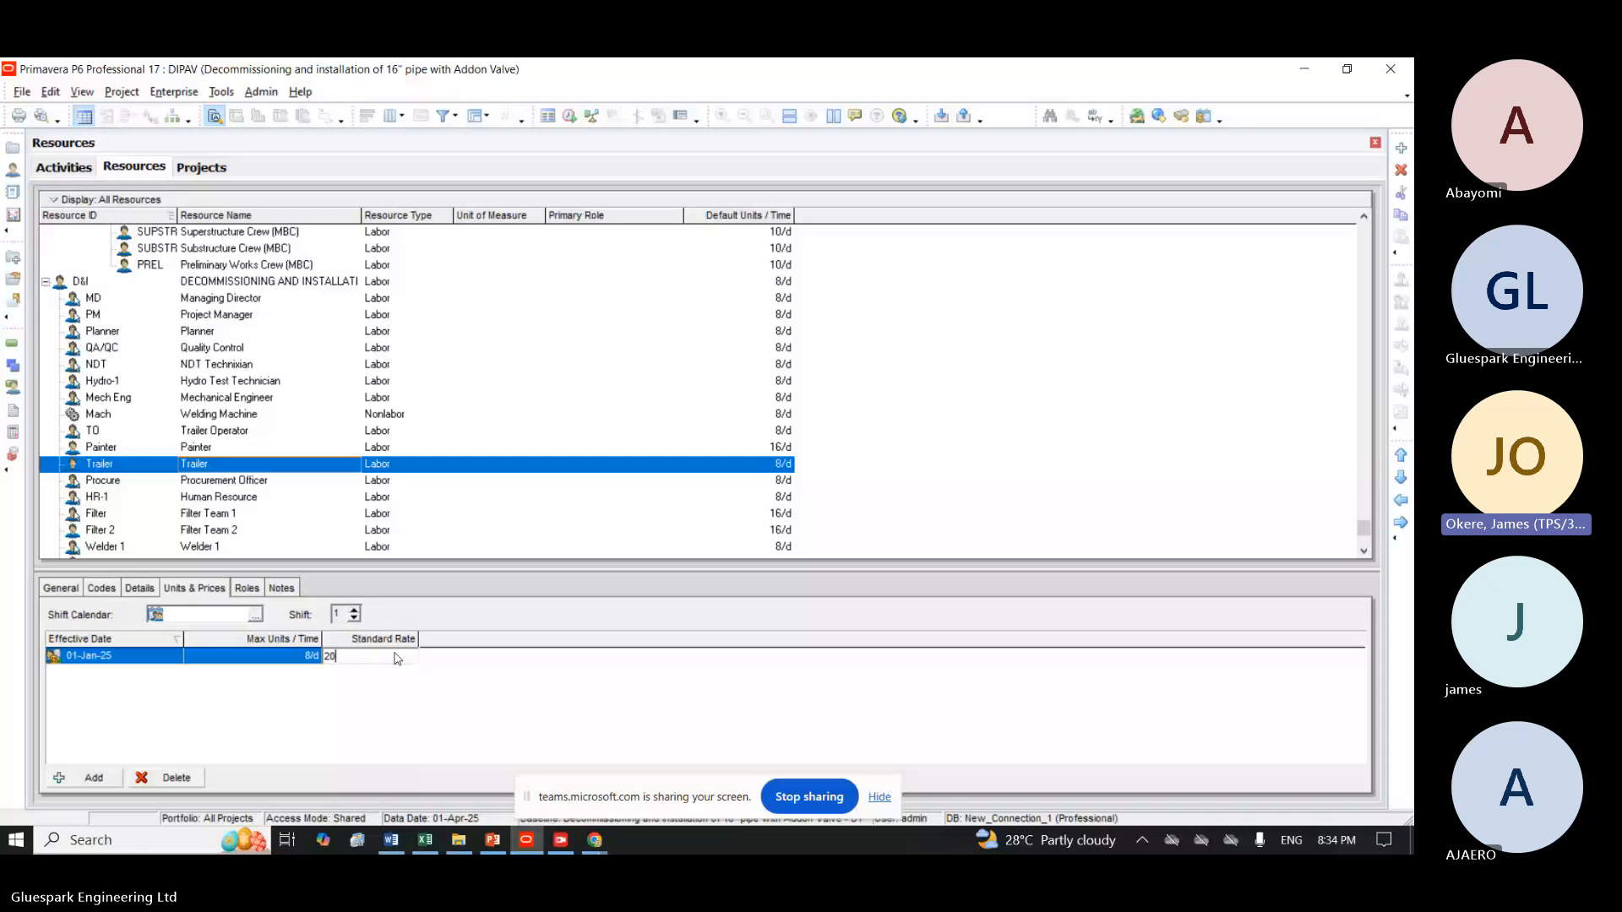
key(Return)
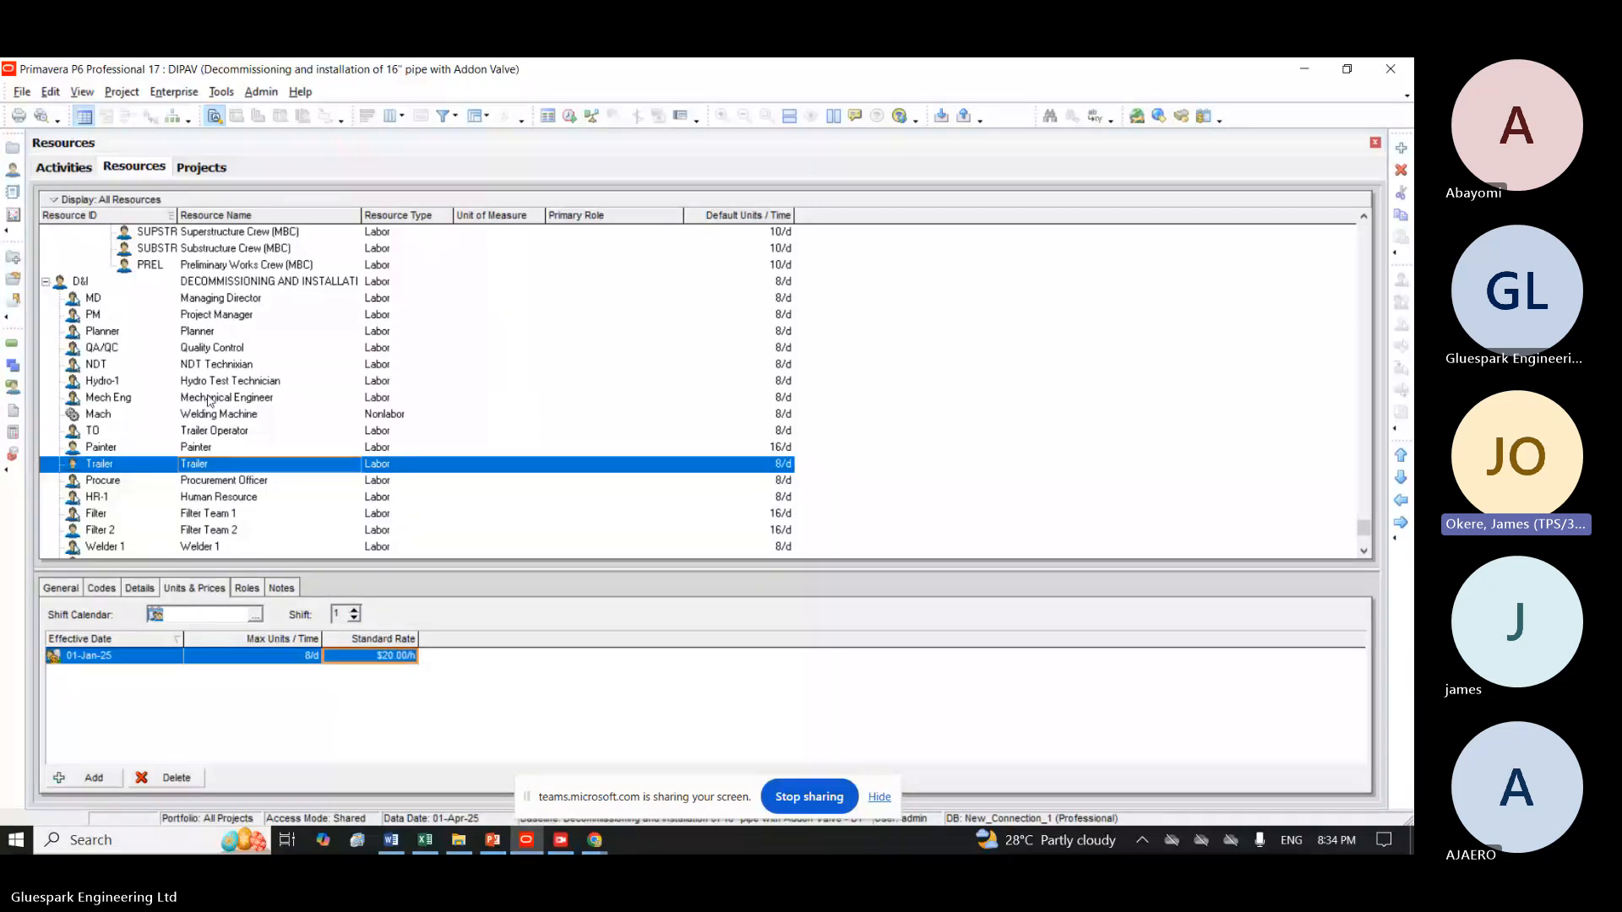
click(52, 166)
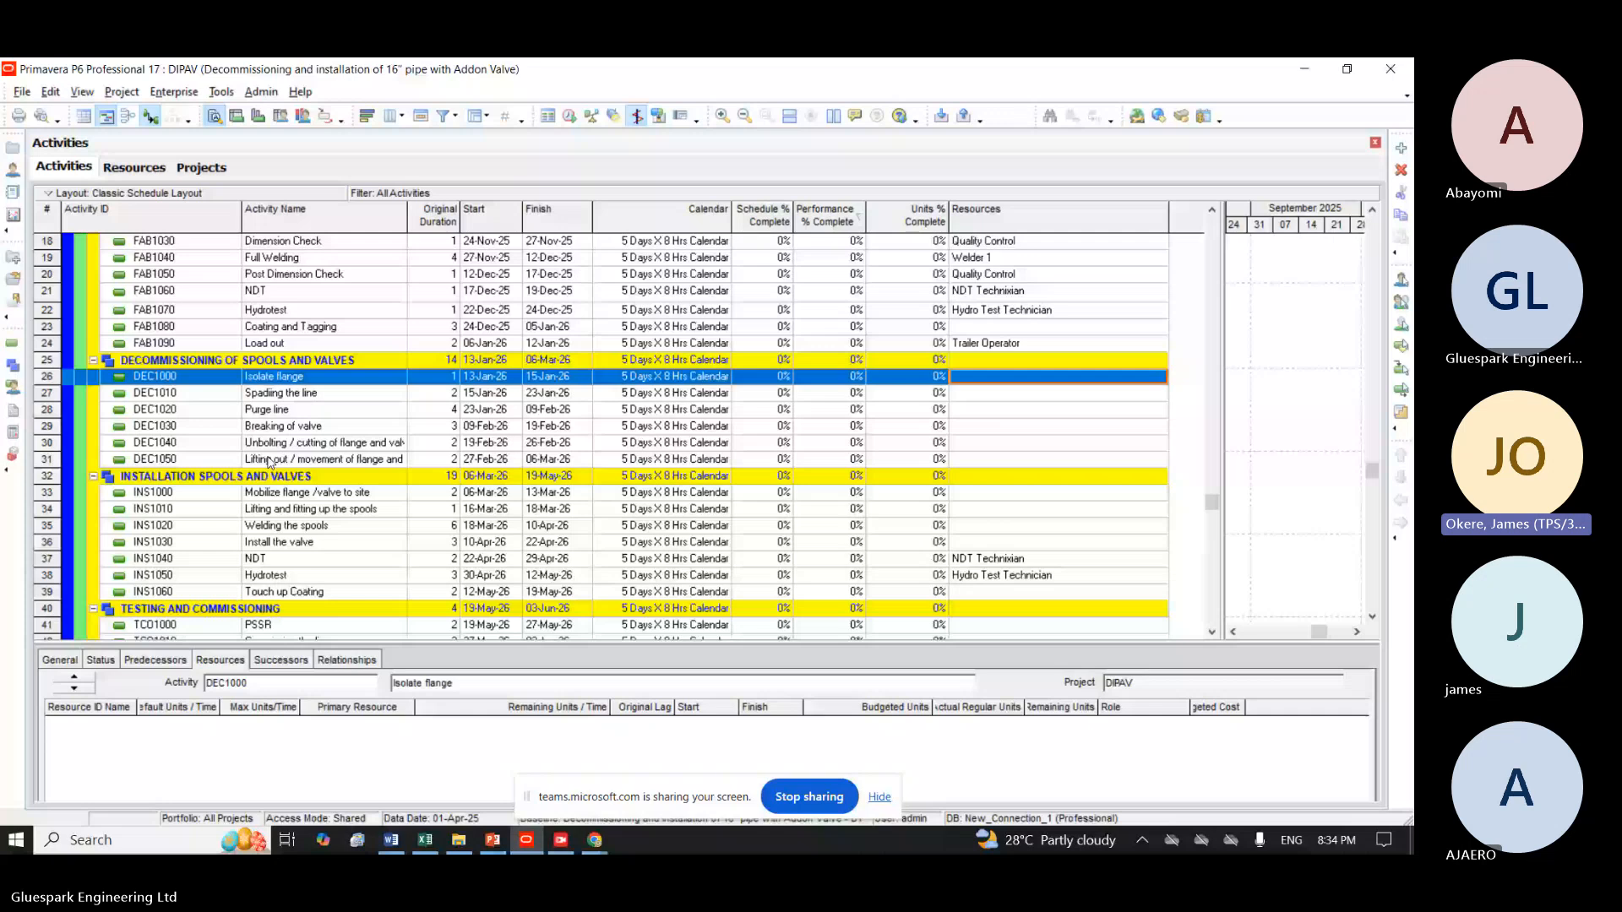
click(135, 168)
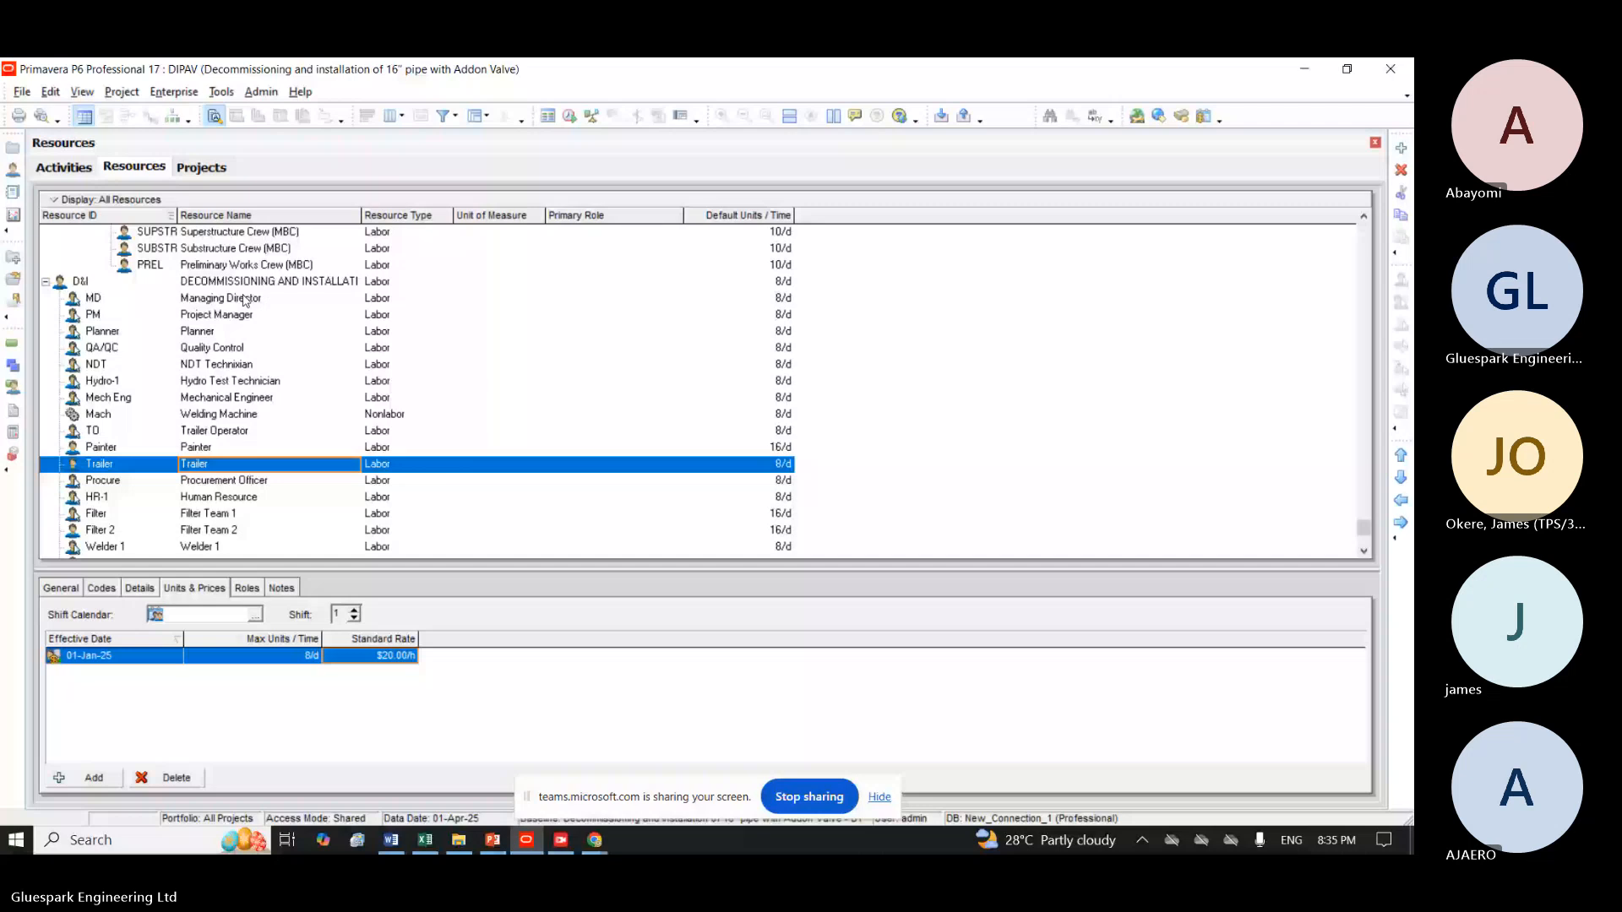
click(245, 479)
text(m)
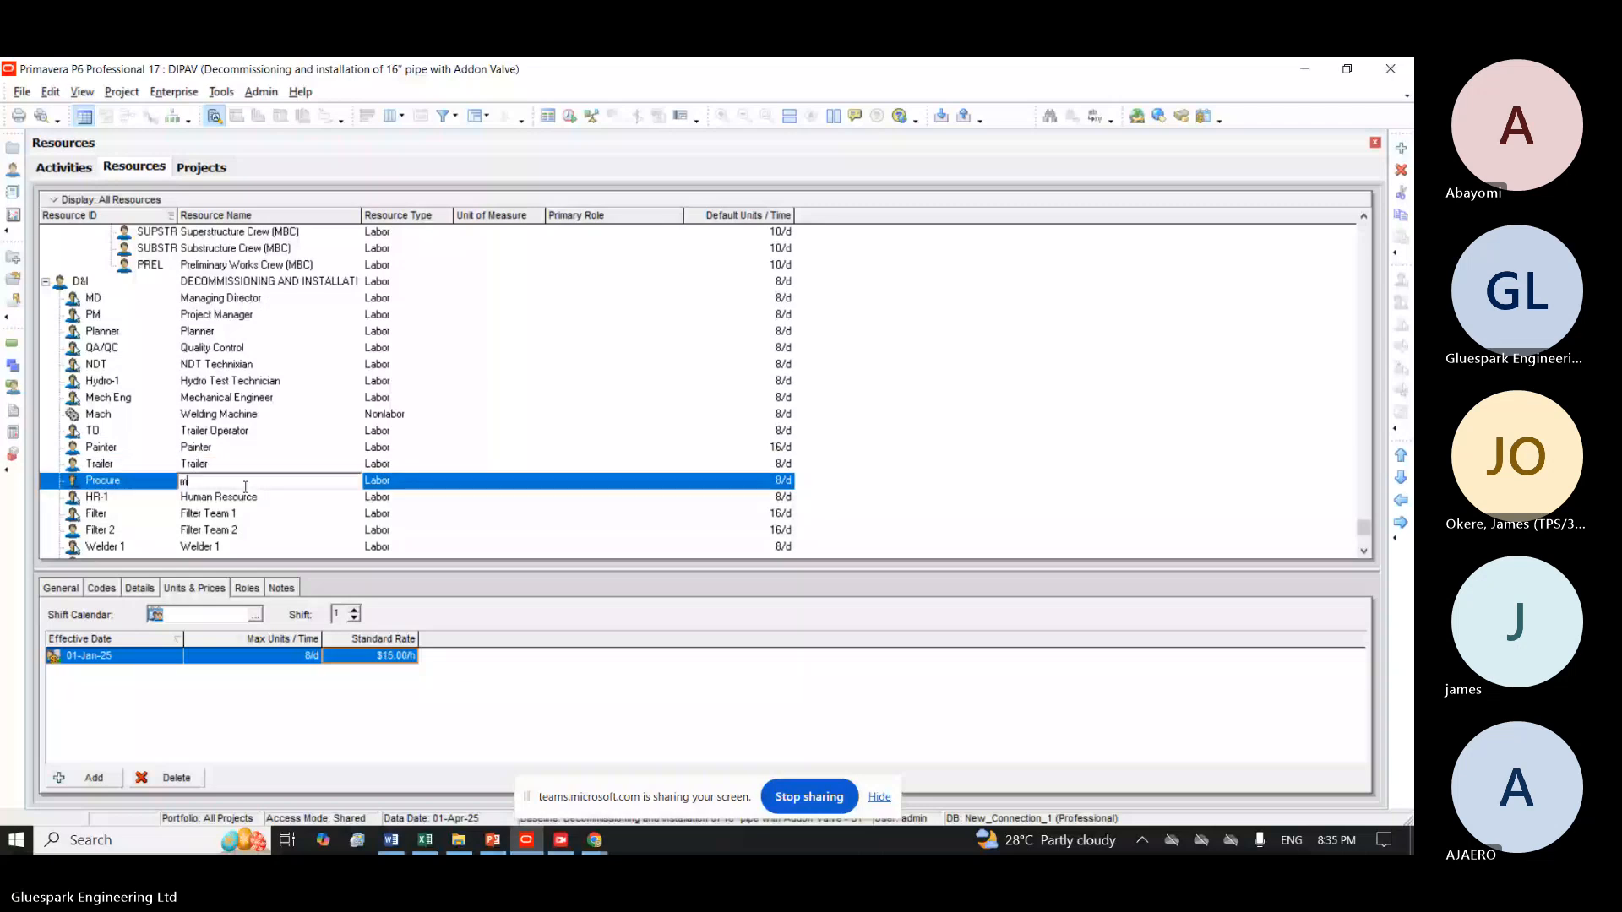
key(Escape)
click(402, 481)
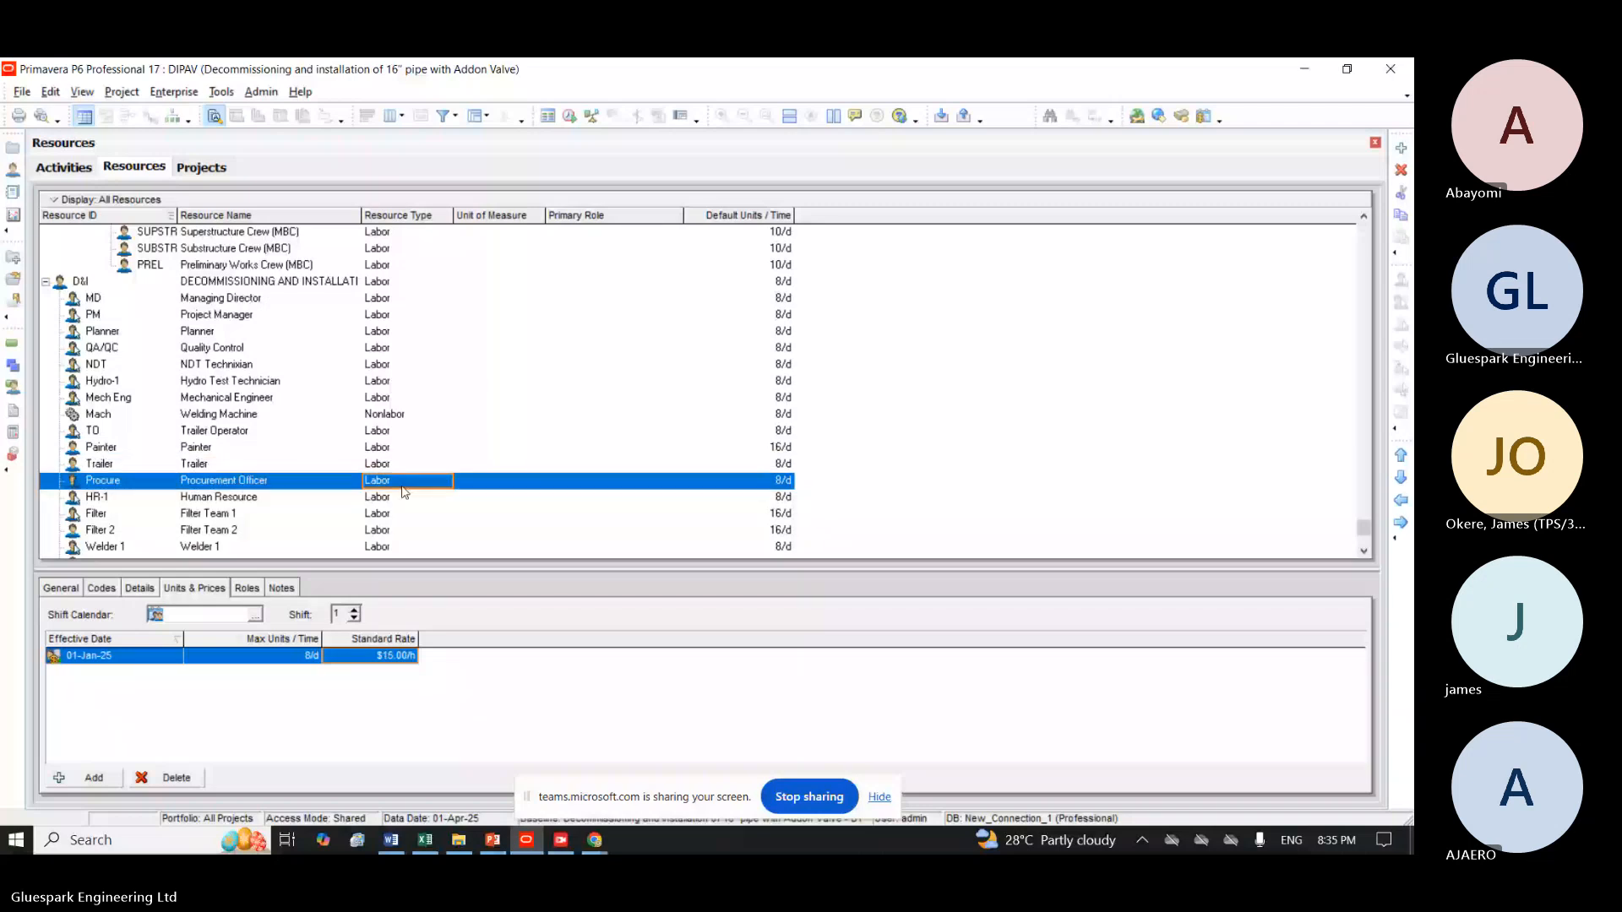
click(403, 485)
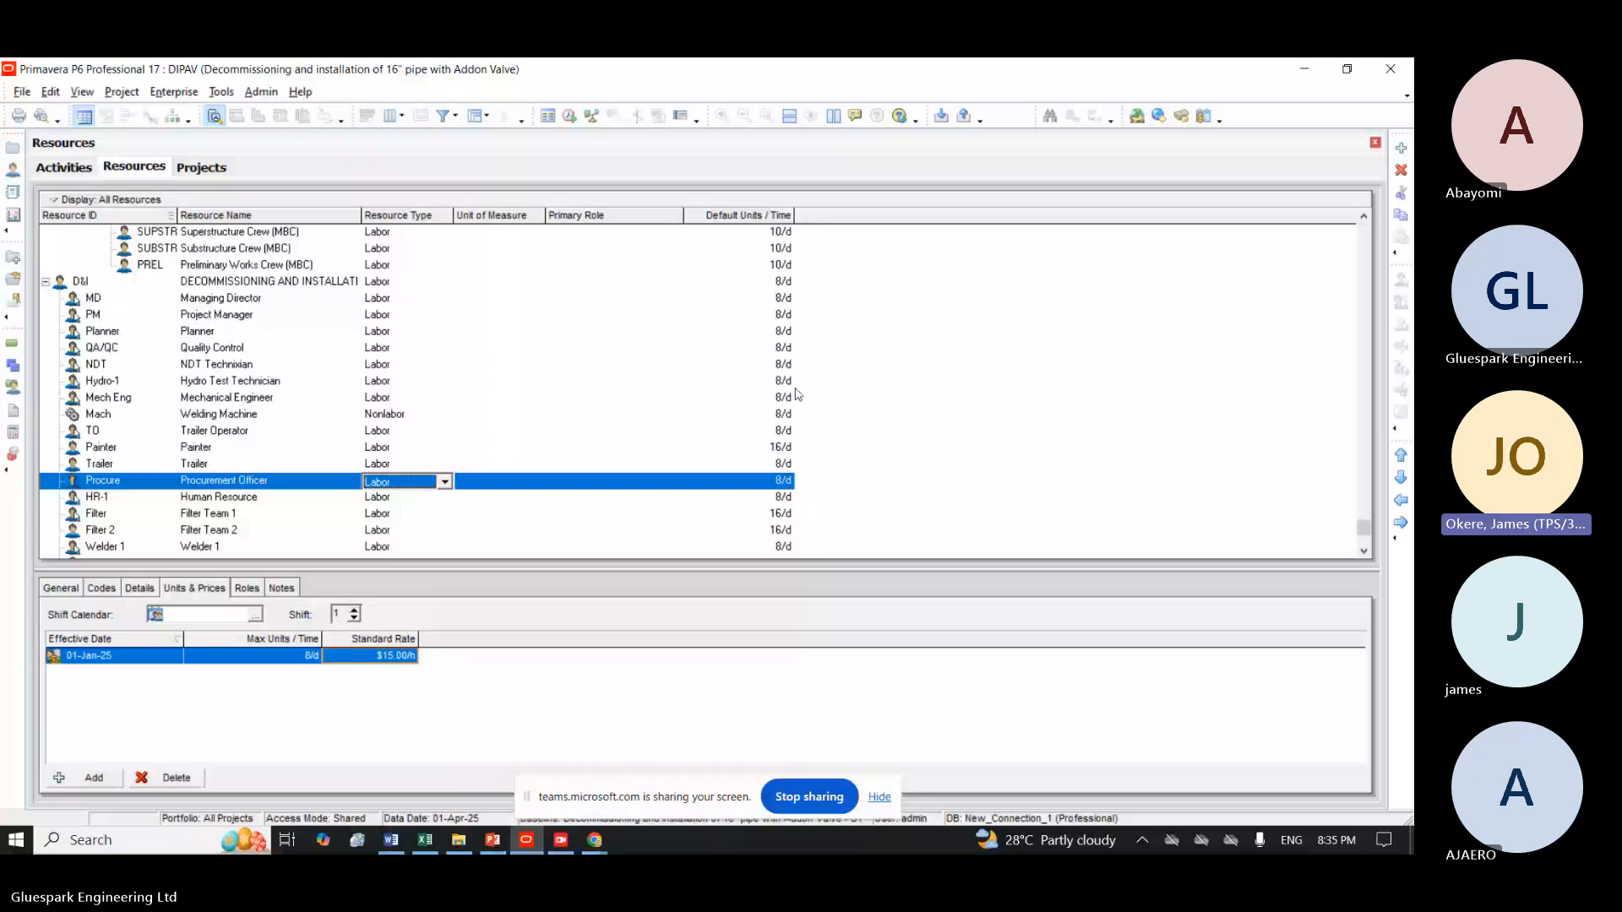
Add a new labor resource with the ID Mech Tech below Mechanical Engineer, on the same level.
scroll(232, 336, down, 2)
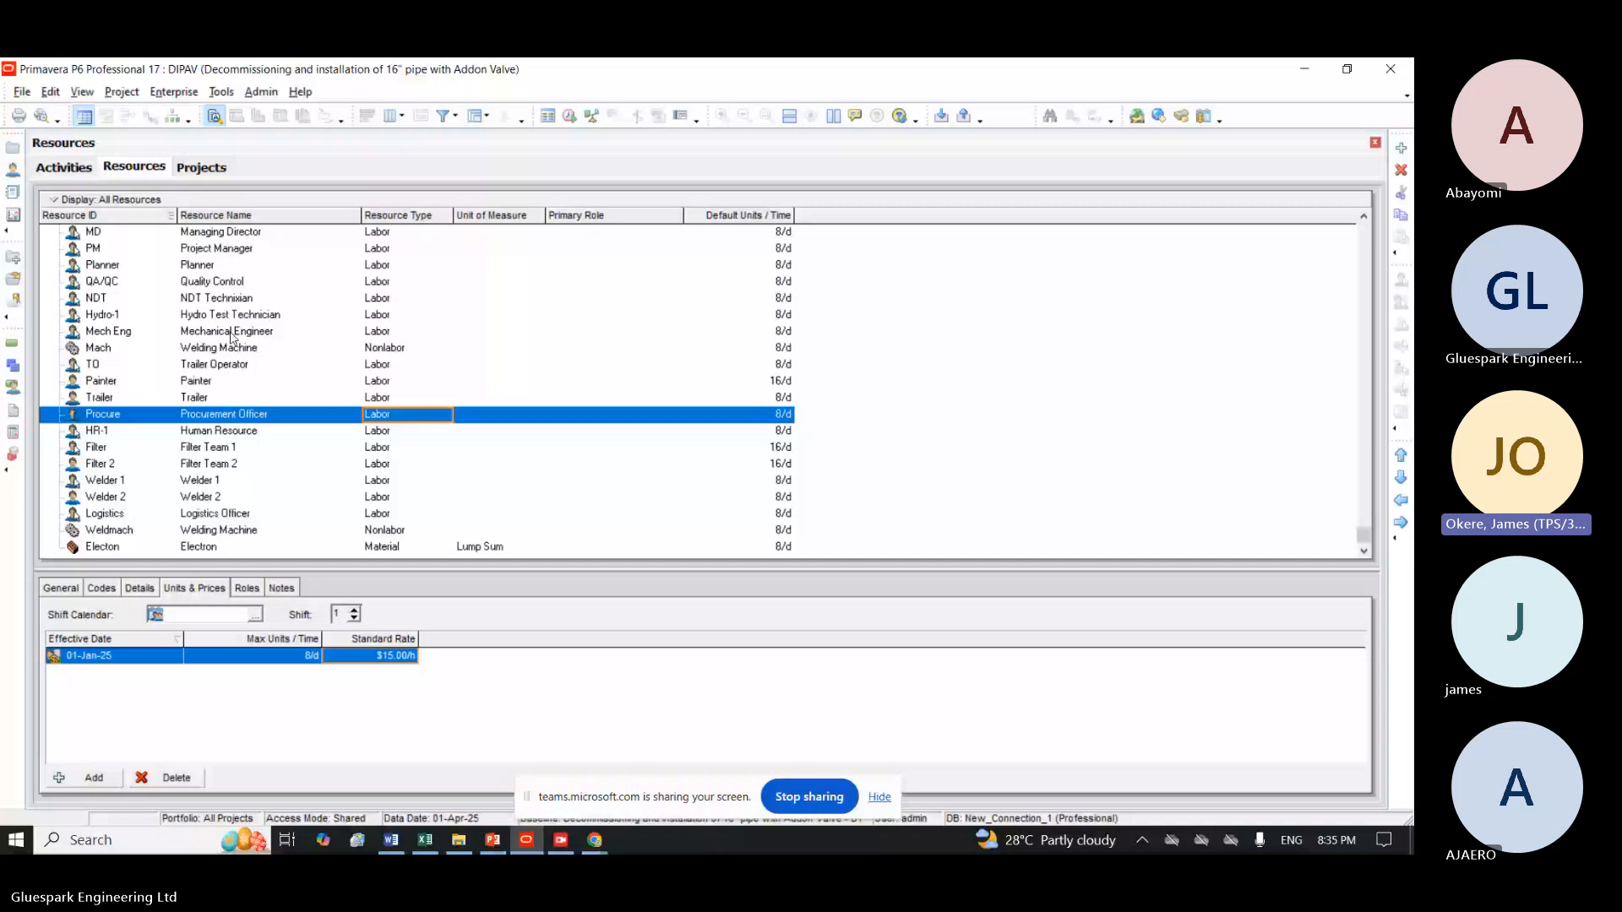
click(232, 334)
click(1401, 148)
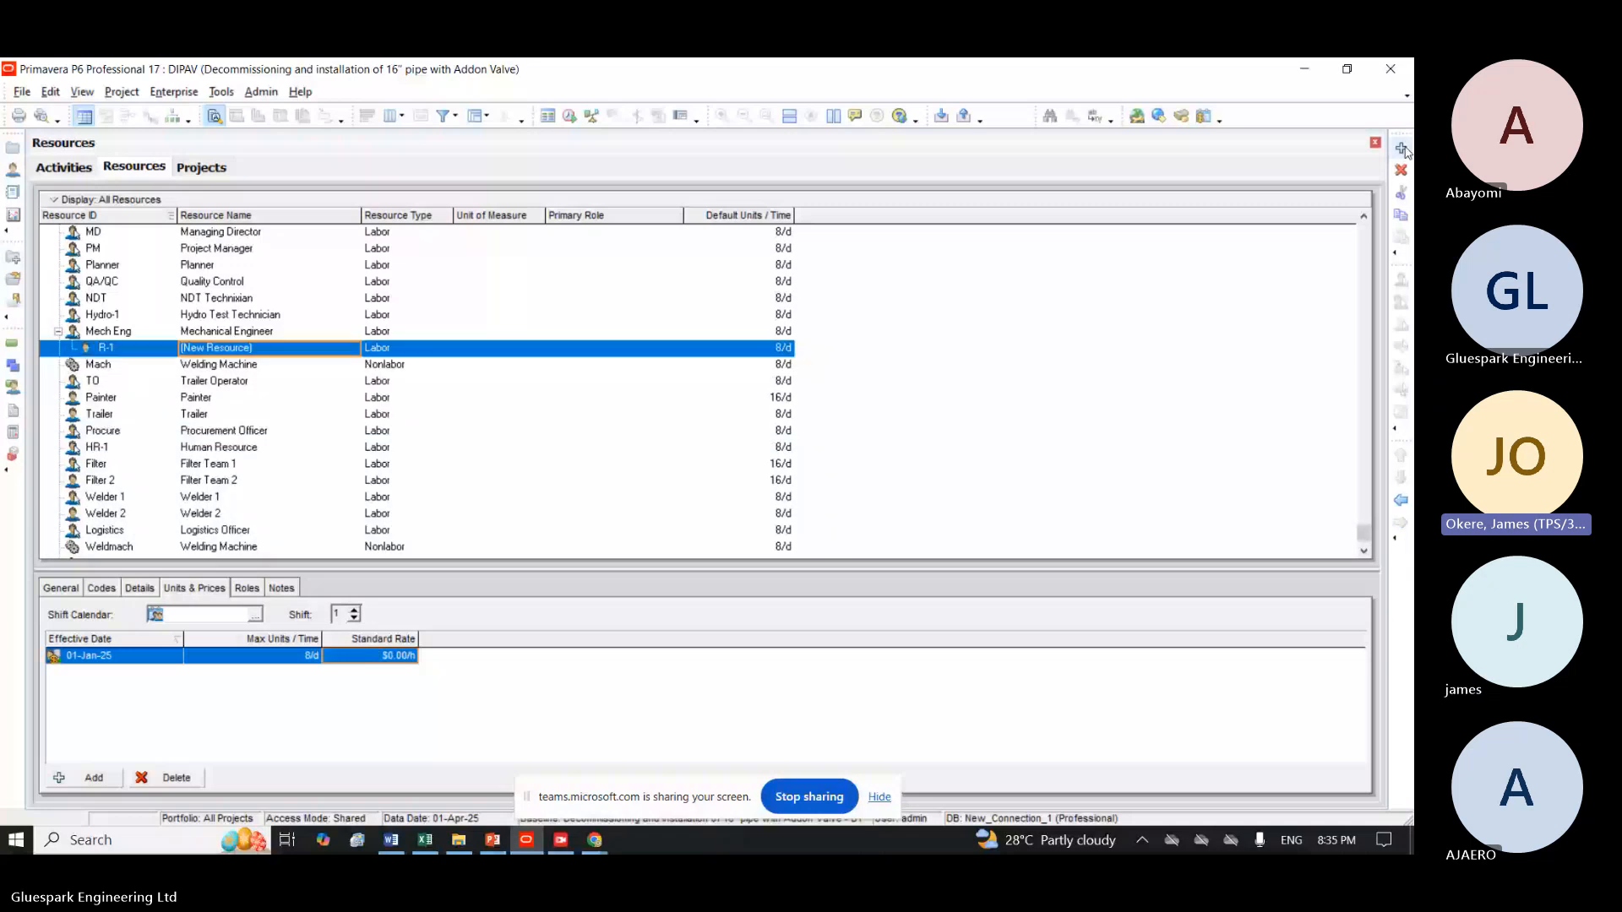
click(1400, 500)
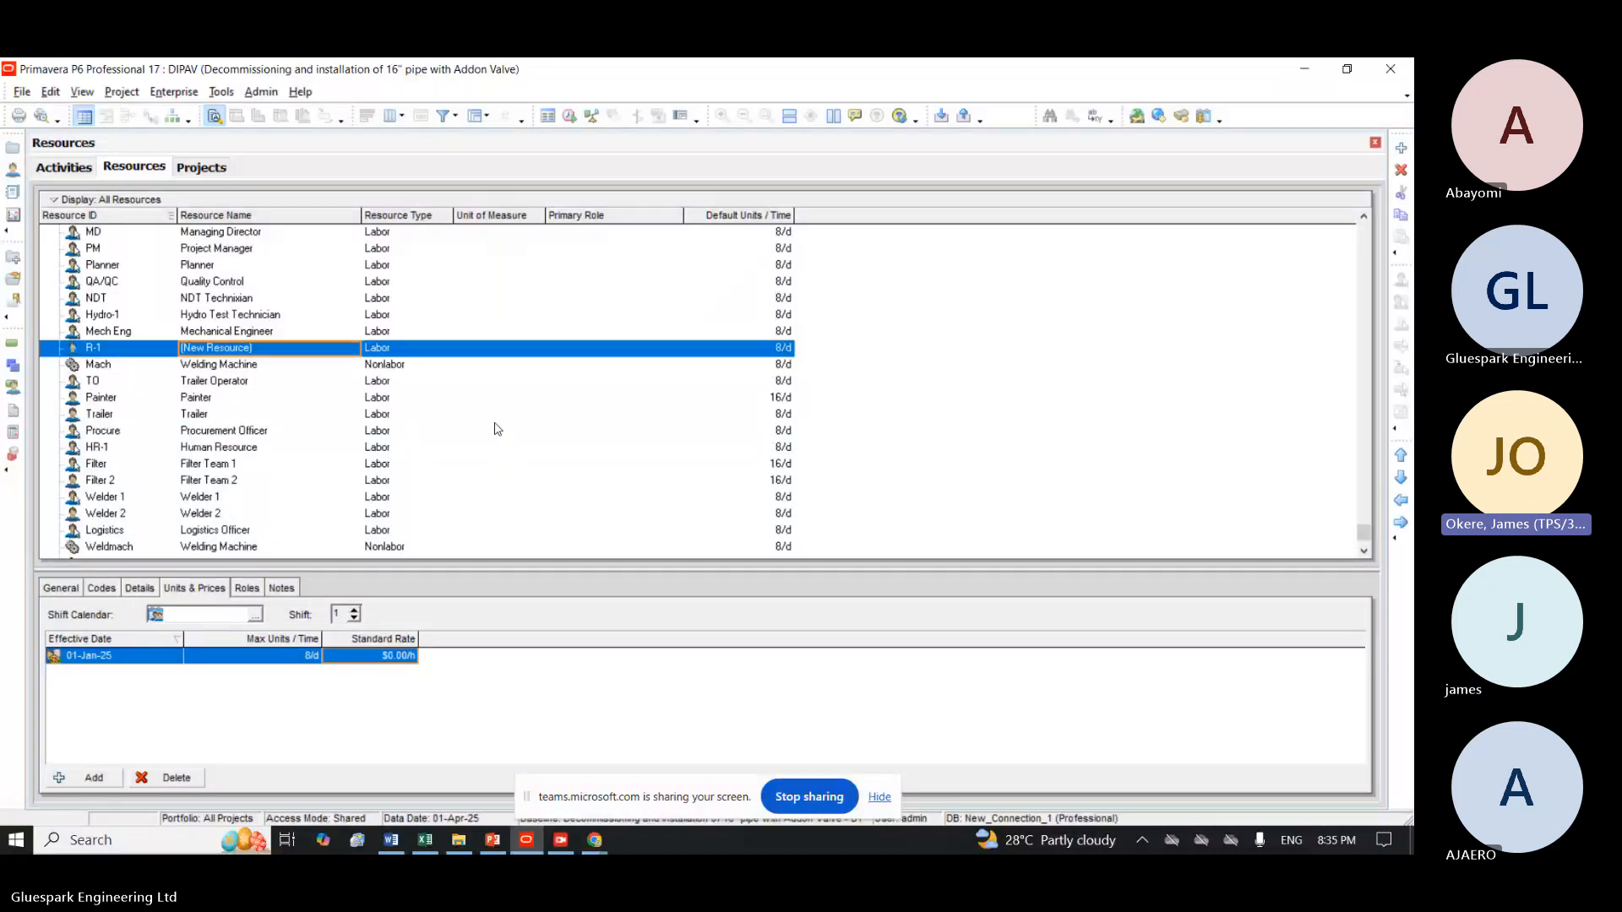
click(119, 348)
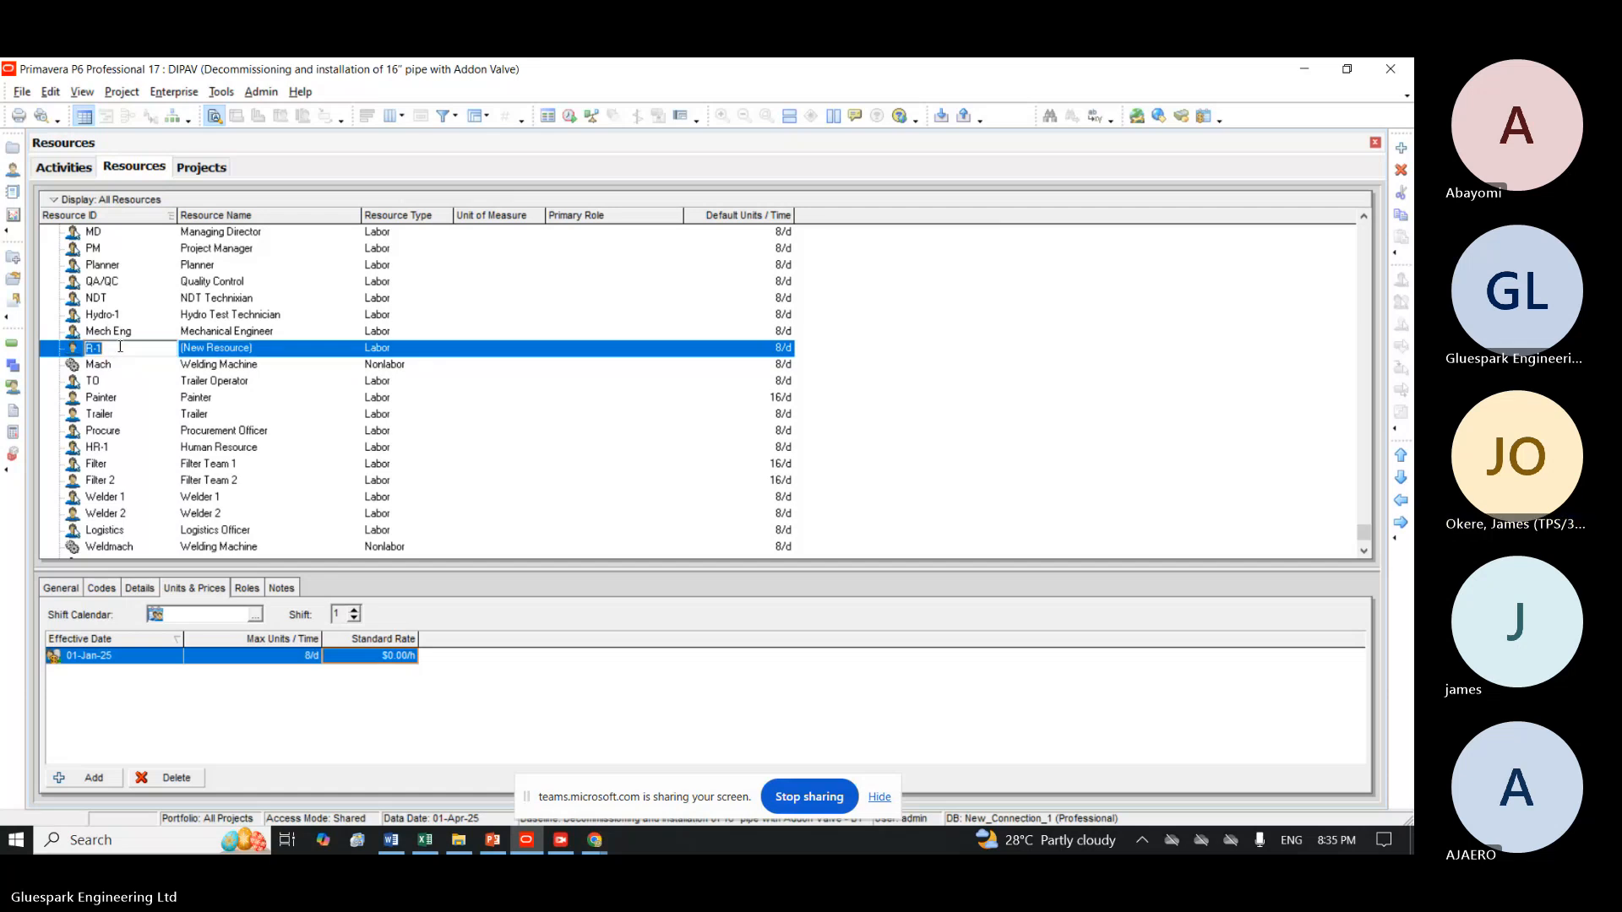
text(Me)
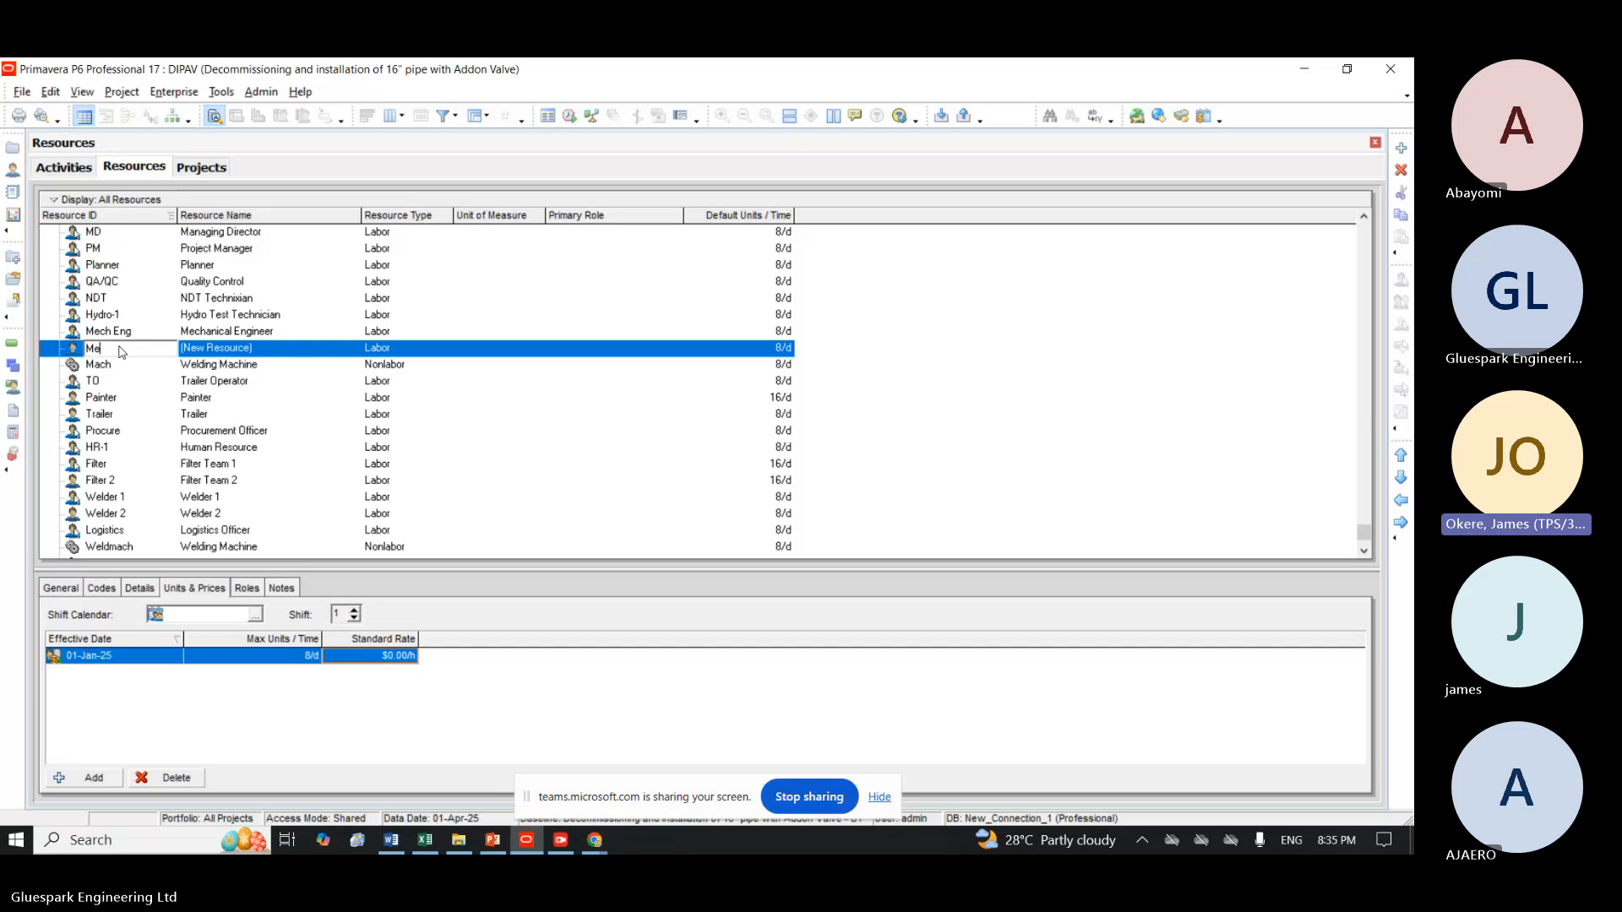
text(ch Tech)
Name the Mech Tech resource Mechanical Technicians.
click(281, 347)
text(M)
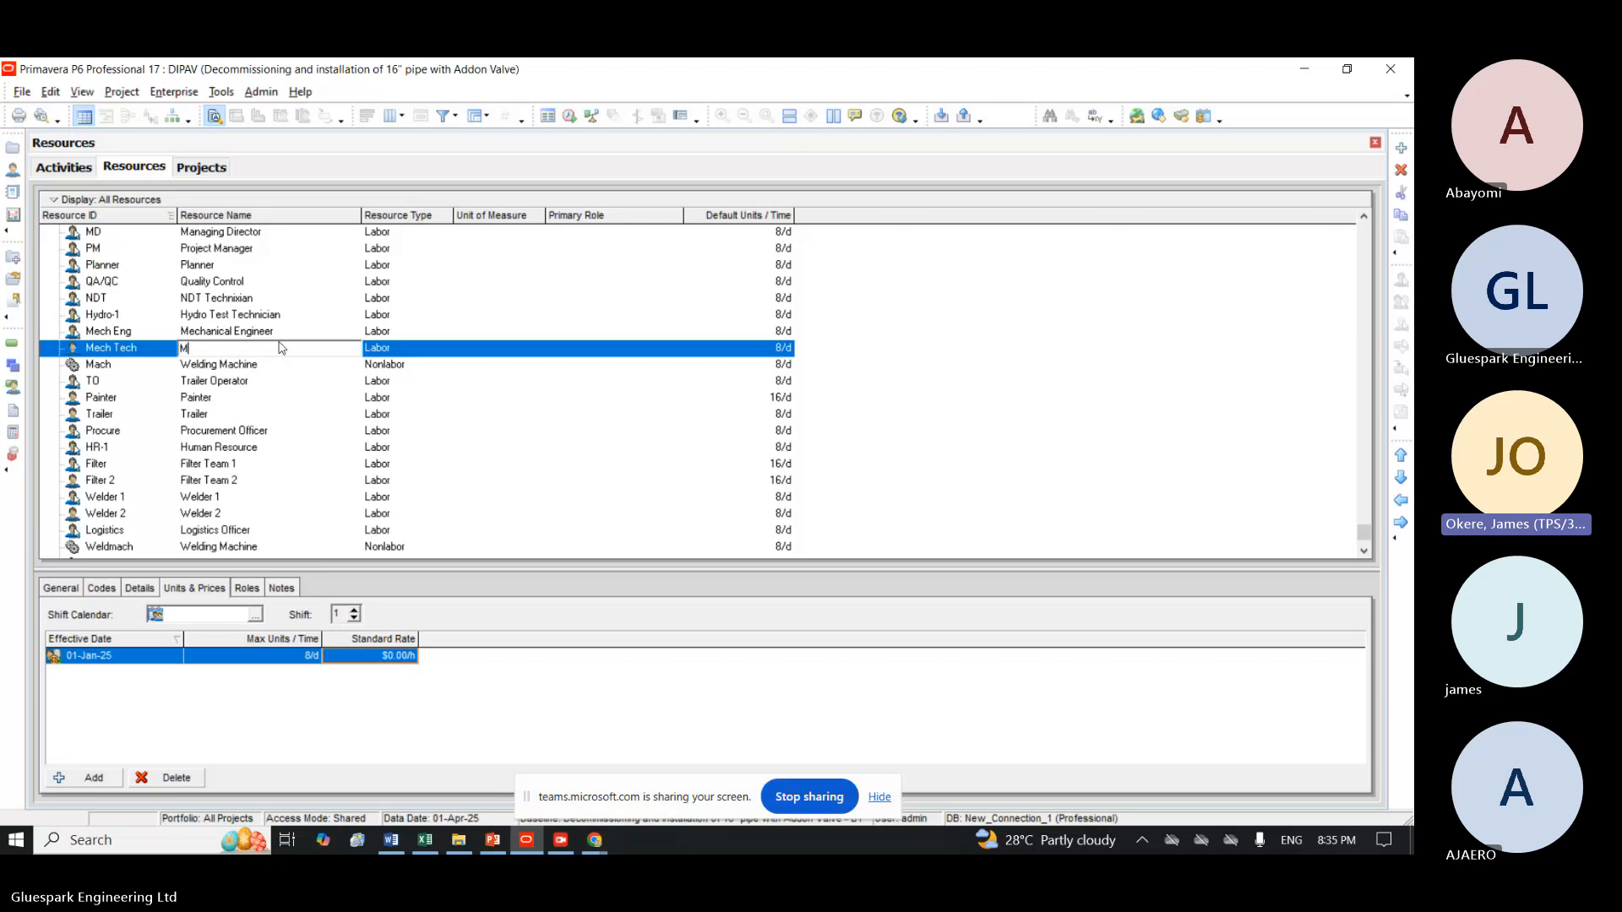
text(echanical )
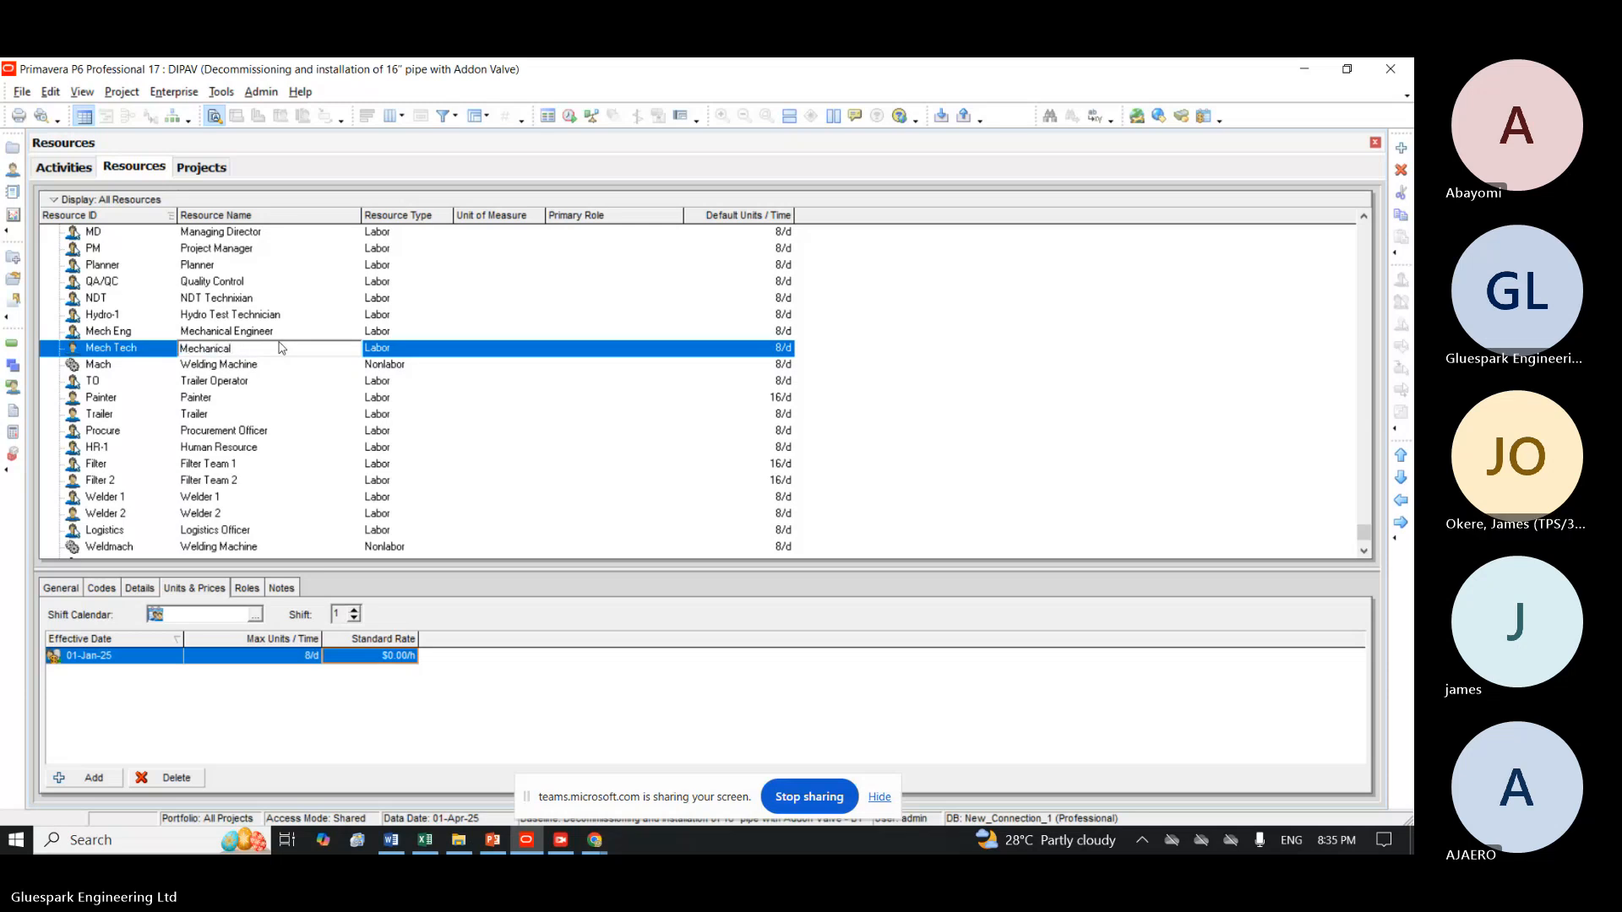
text(Techn)
text(ical)
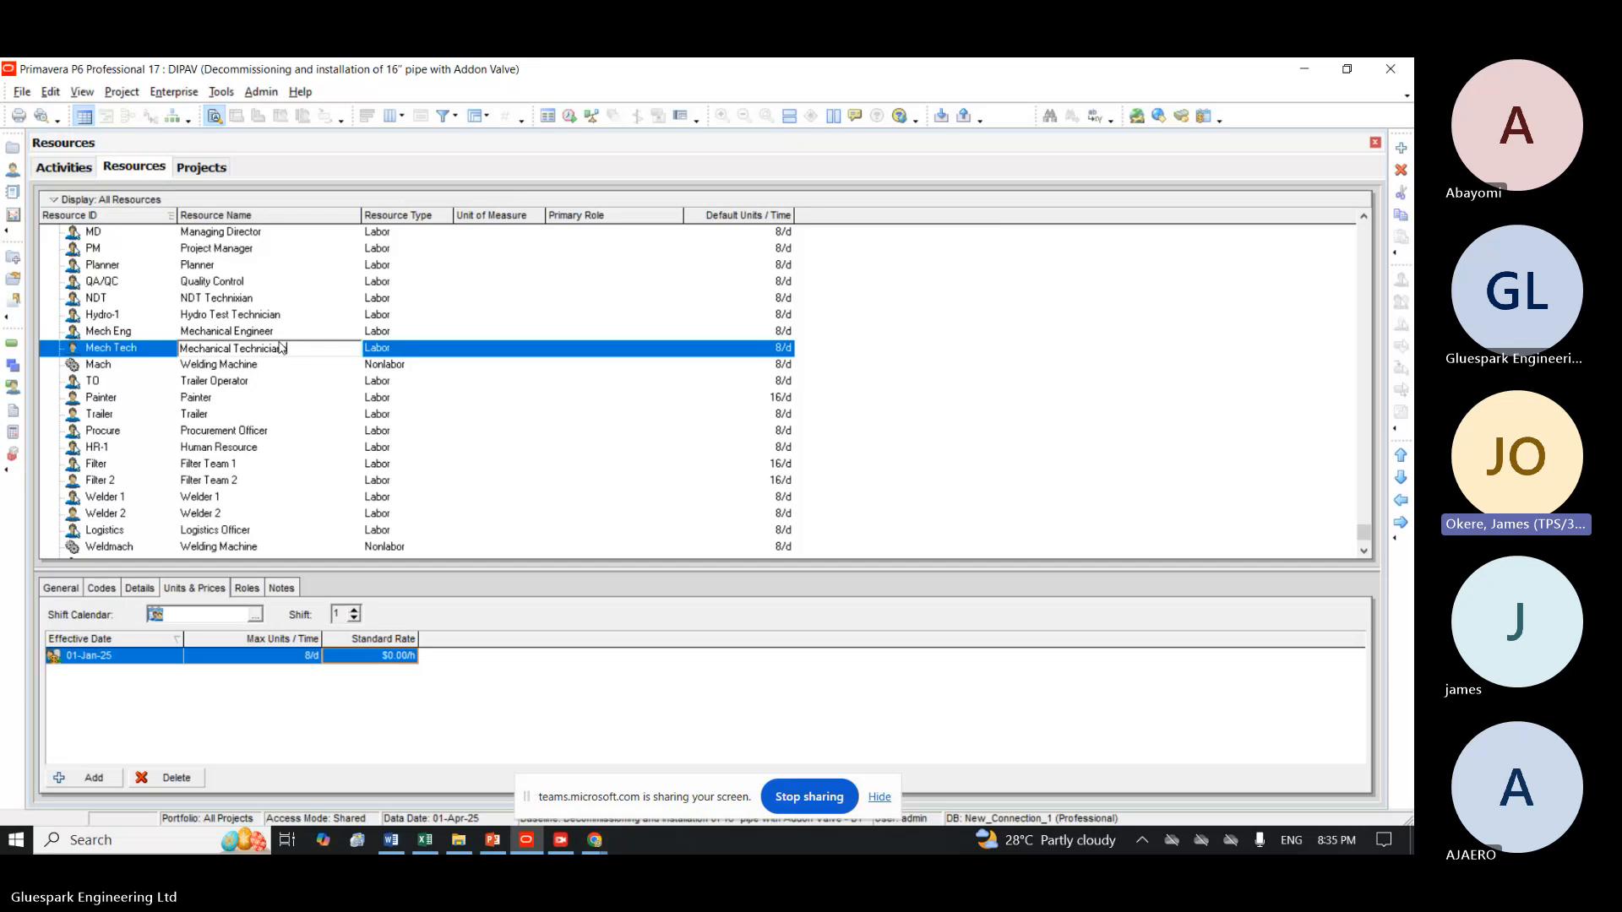
text(ns)
Set the Mechanical Technicians resource's default units per time to 24/d and its standard rate to $30 per hour.
click(694, 348)
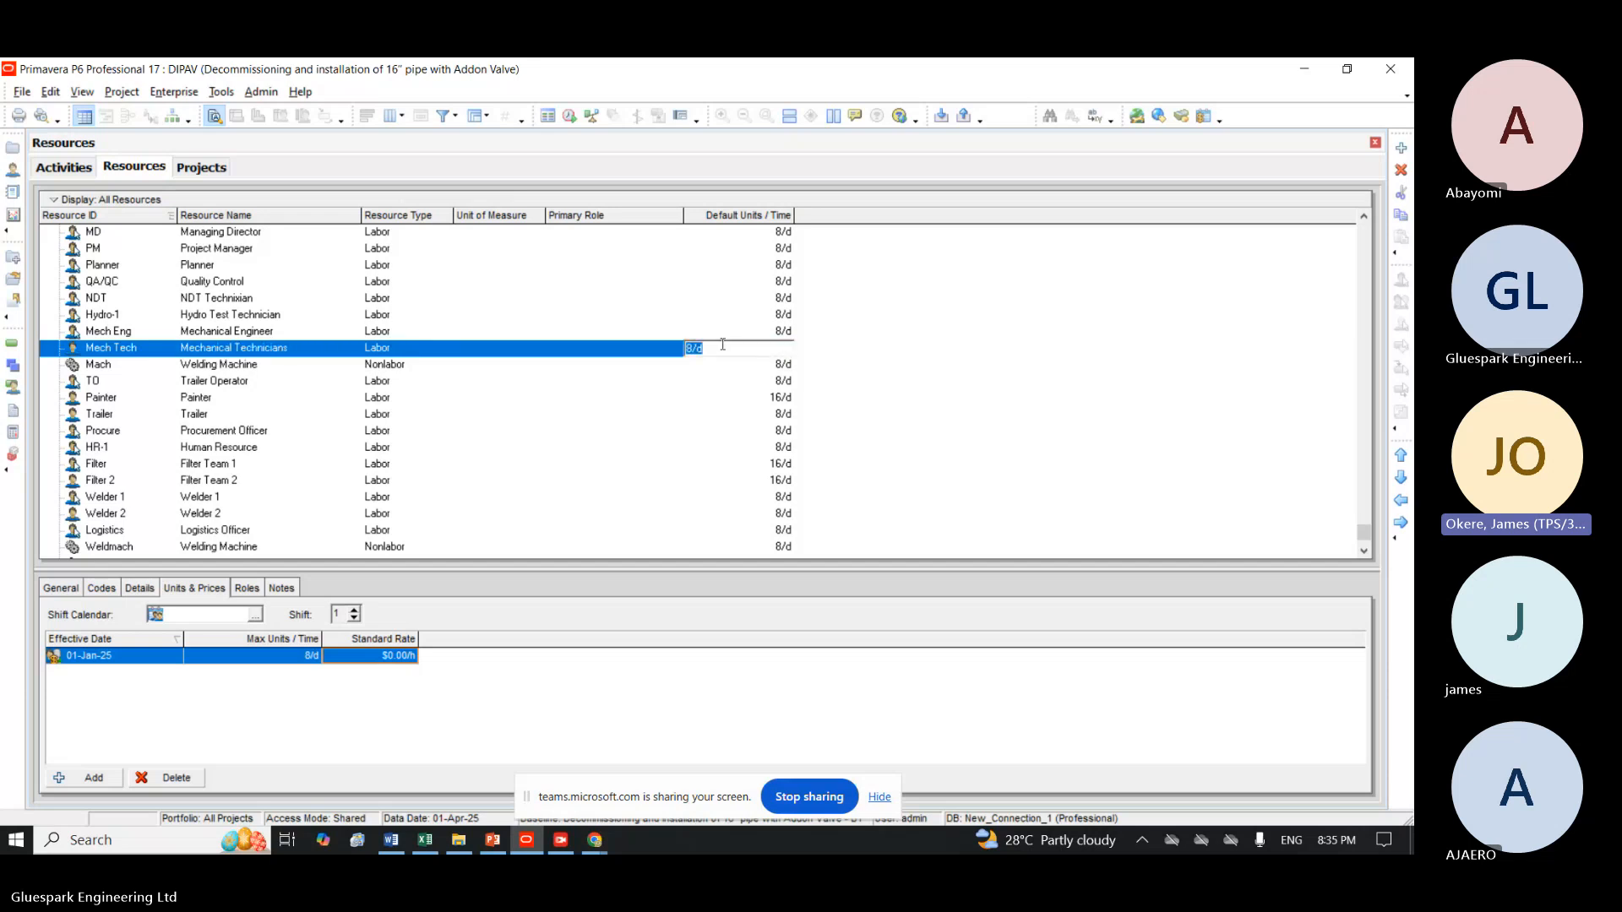
text(24)
key(Return)
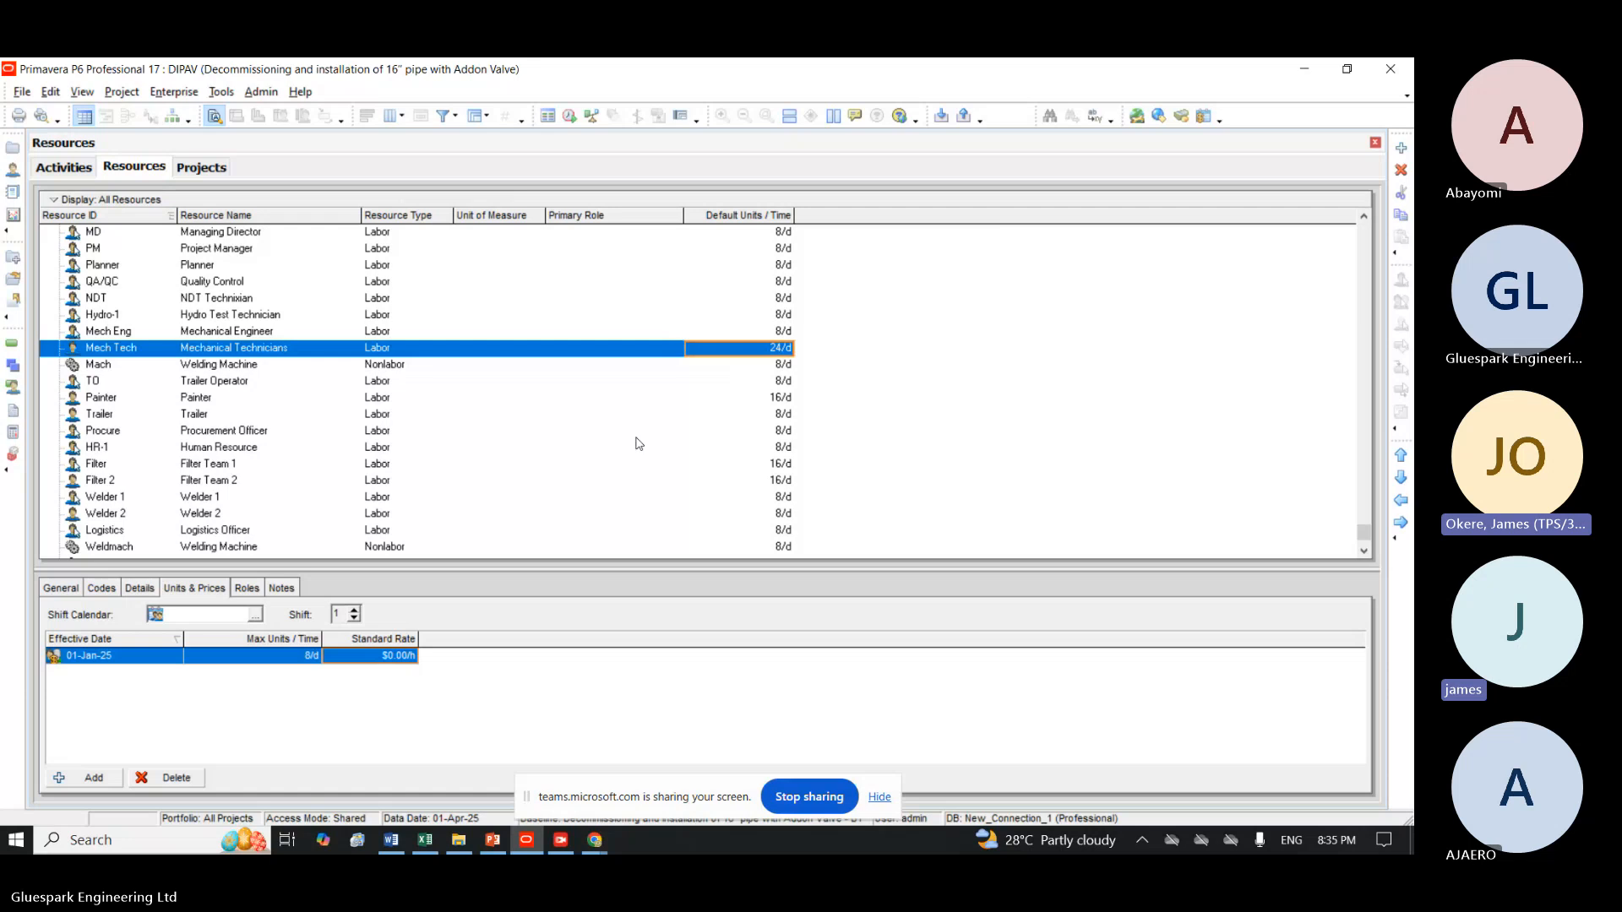
click(393, 655)
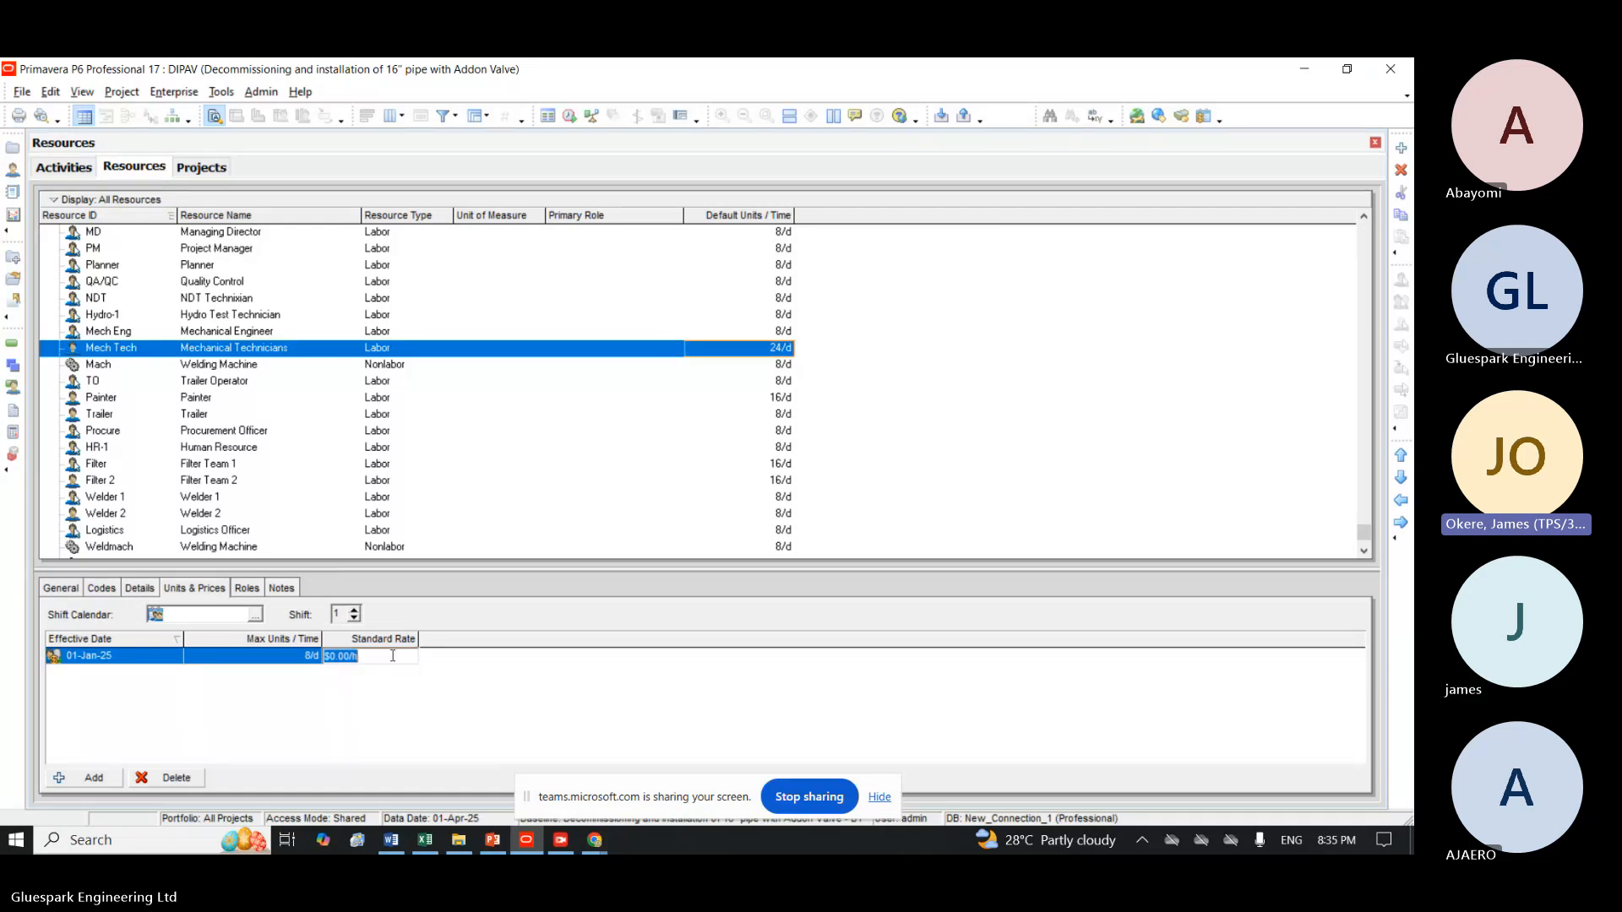
text(10)
key(BackSpace)
key(BackSpace)
text(30)
key(Return)
click(877, 801)
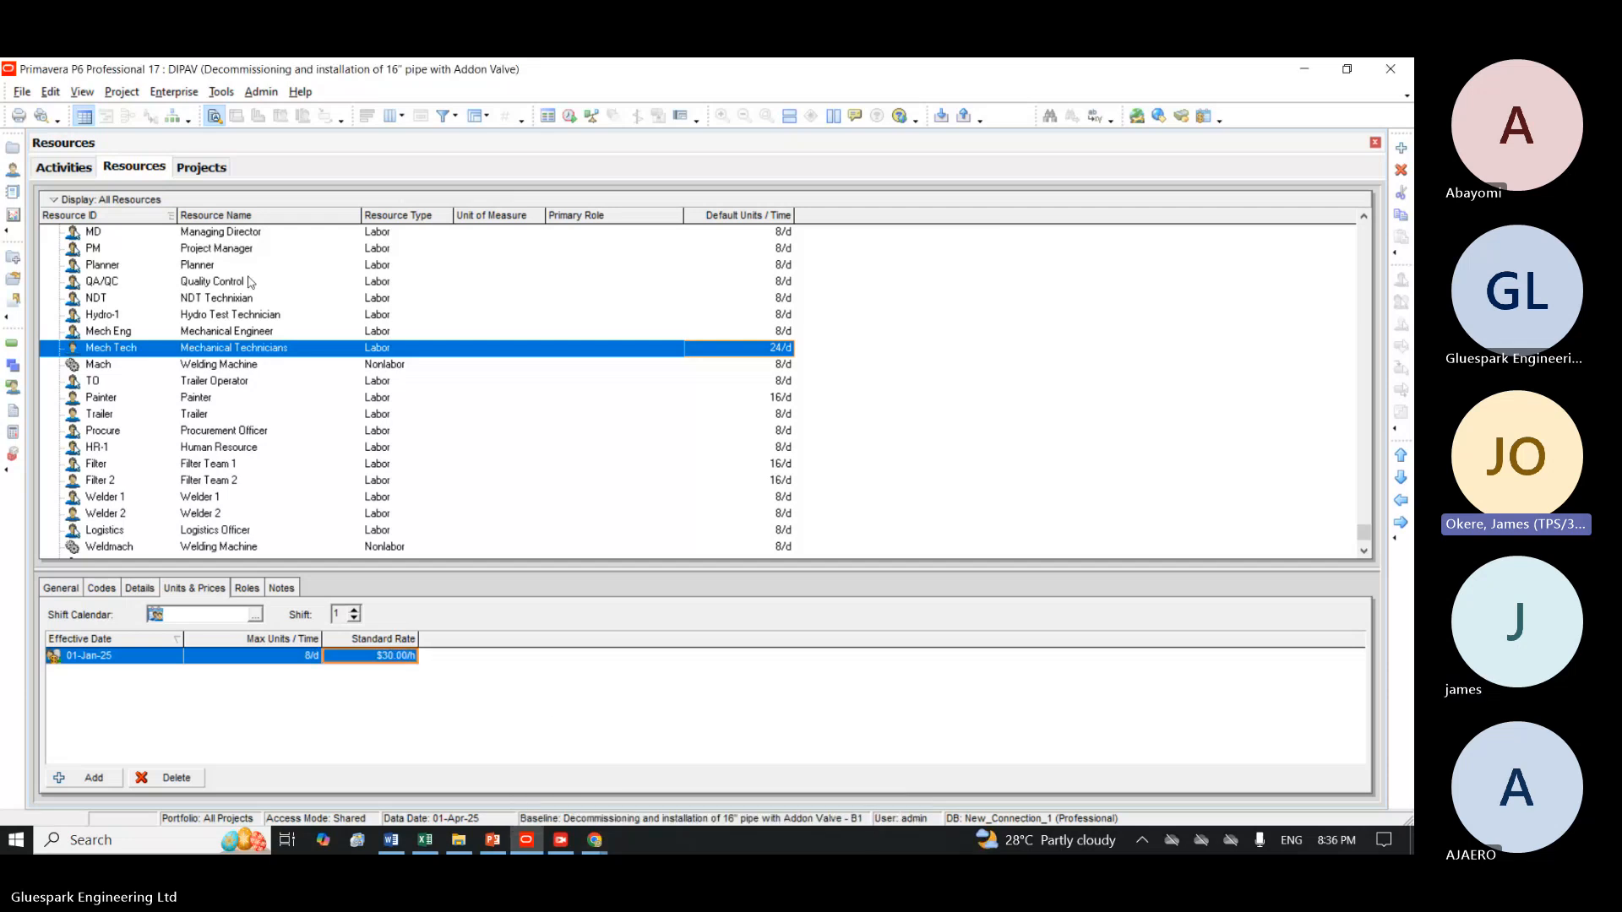
Assign the Painter resource with ID Paint to the Coating and Tagging activity FAB1080.
click(52, 169)
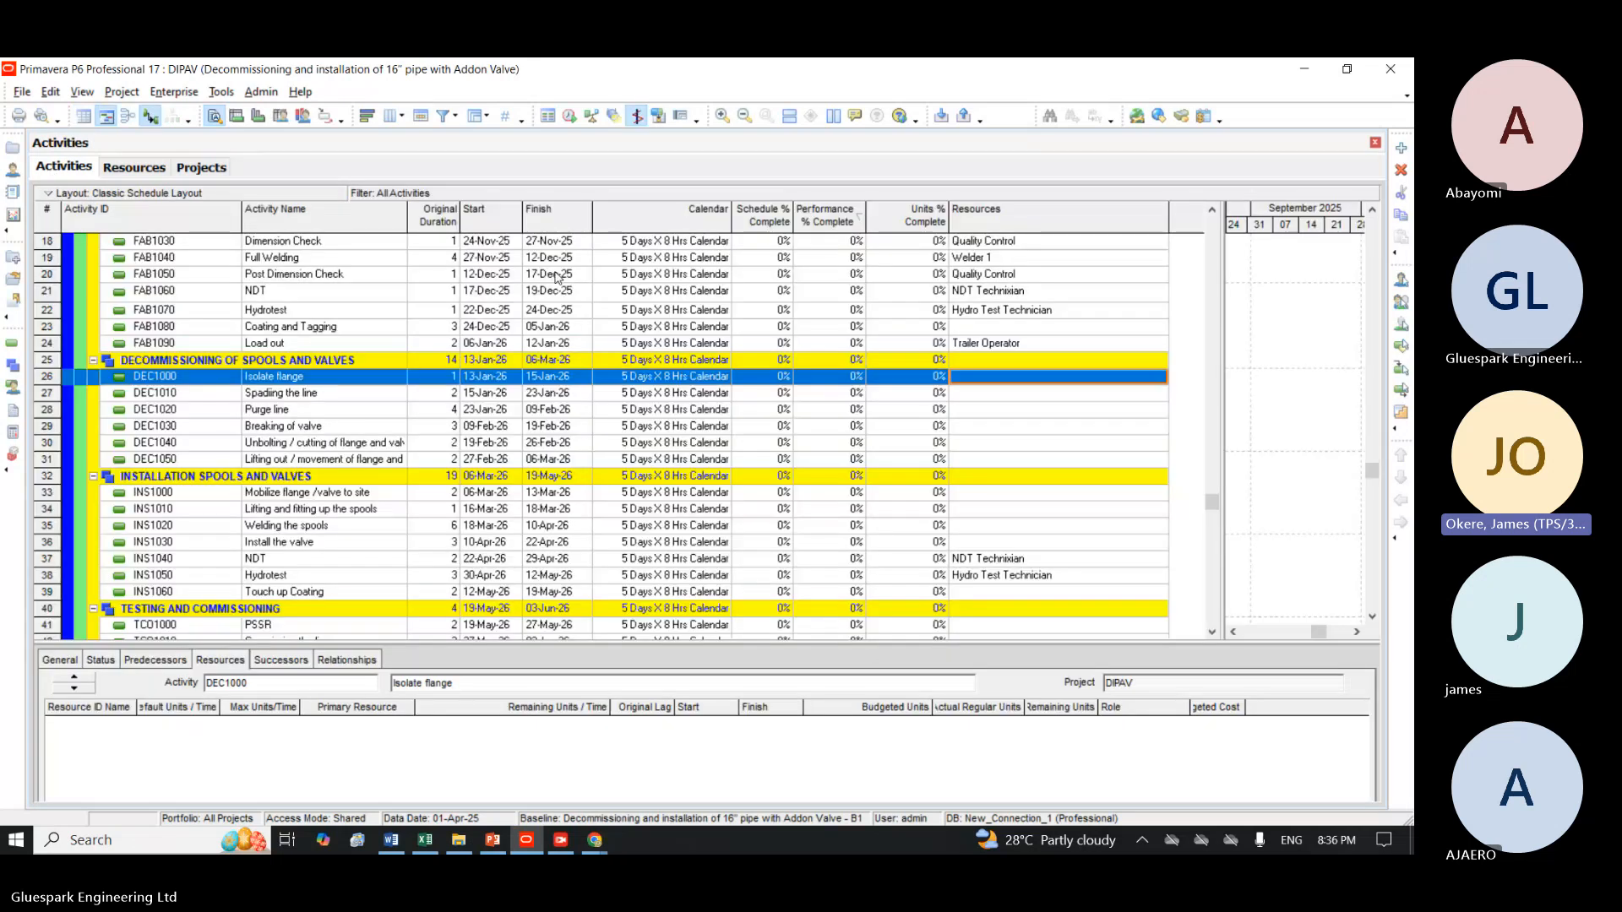
double_click(971, 328)
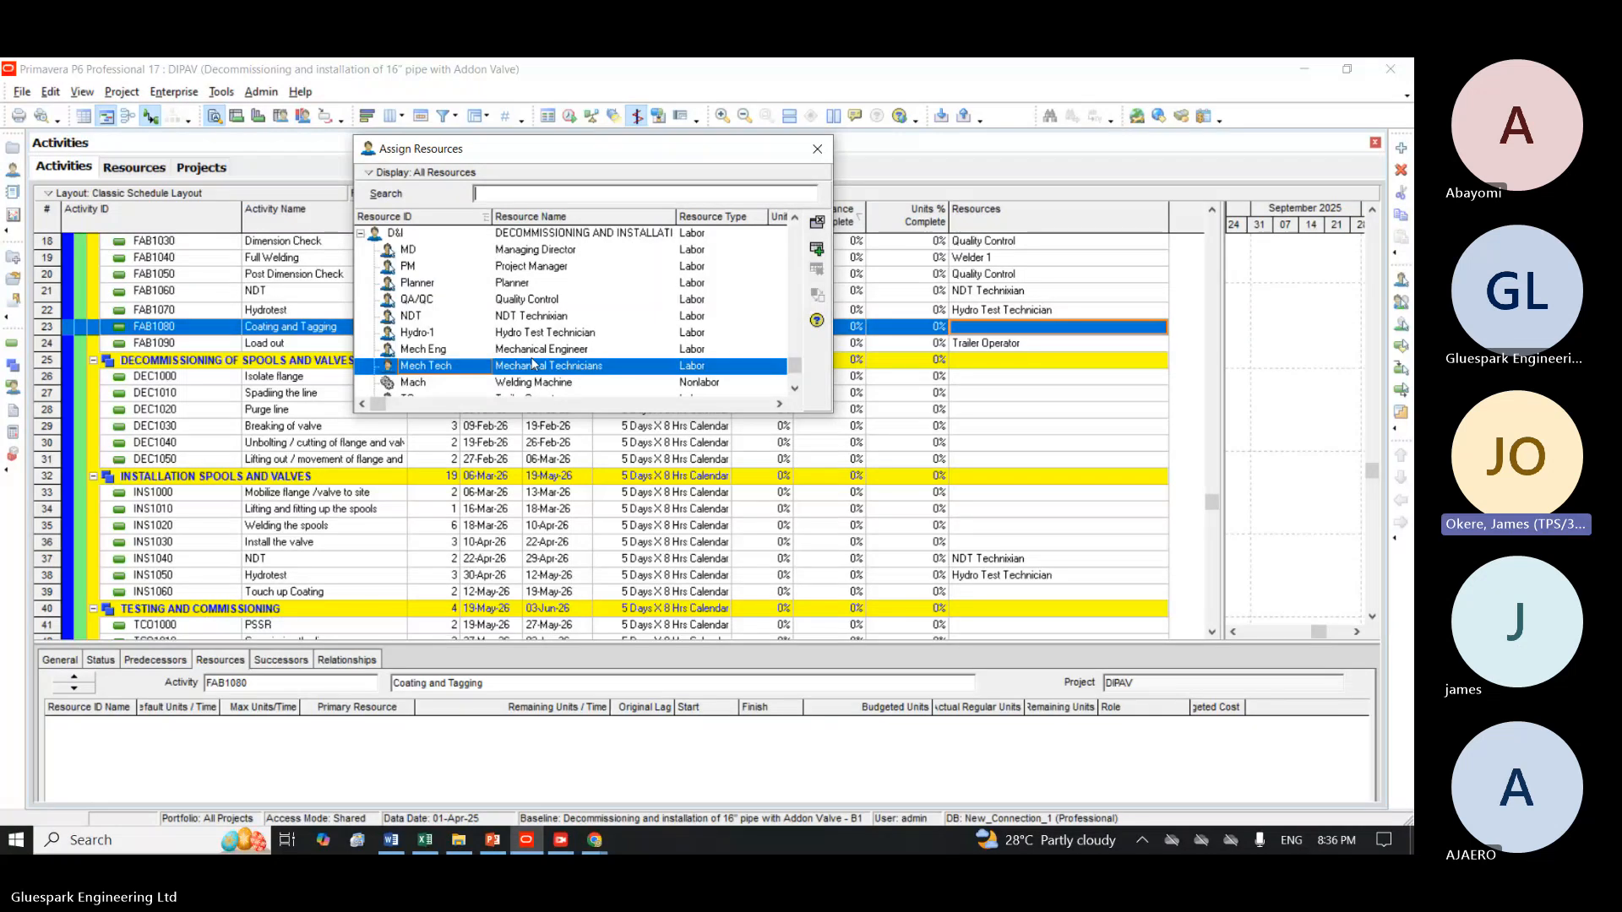
text(p)
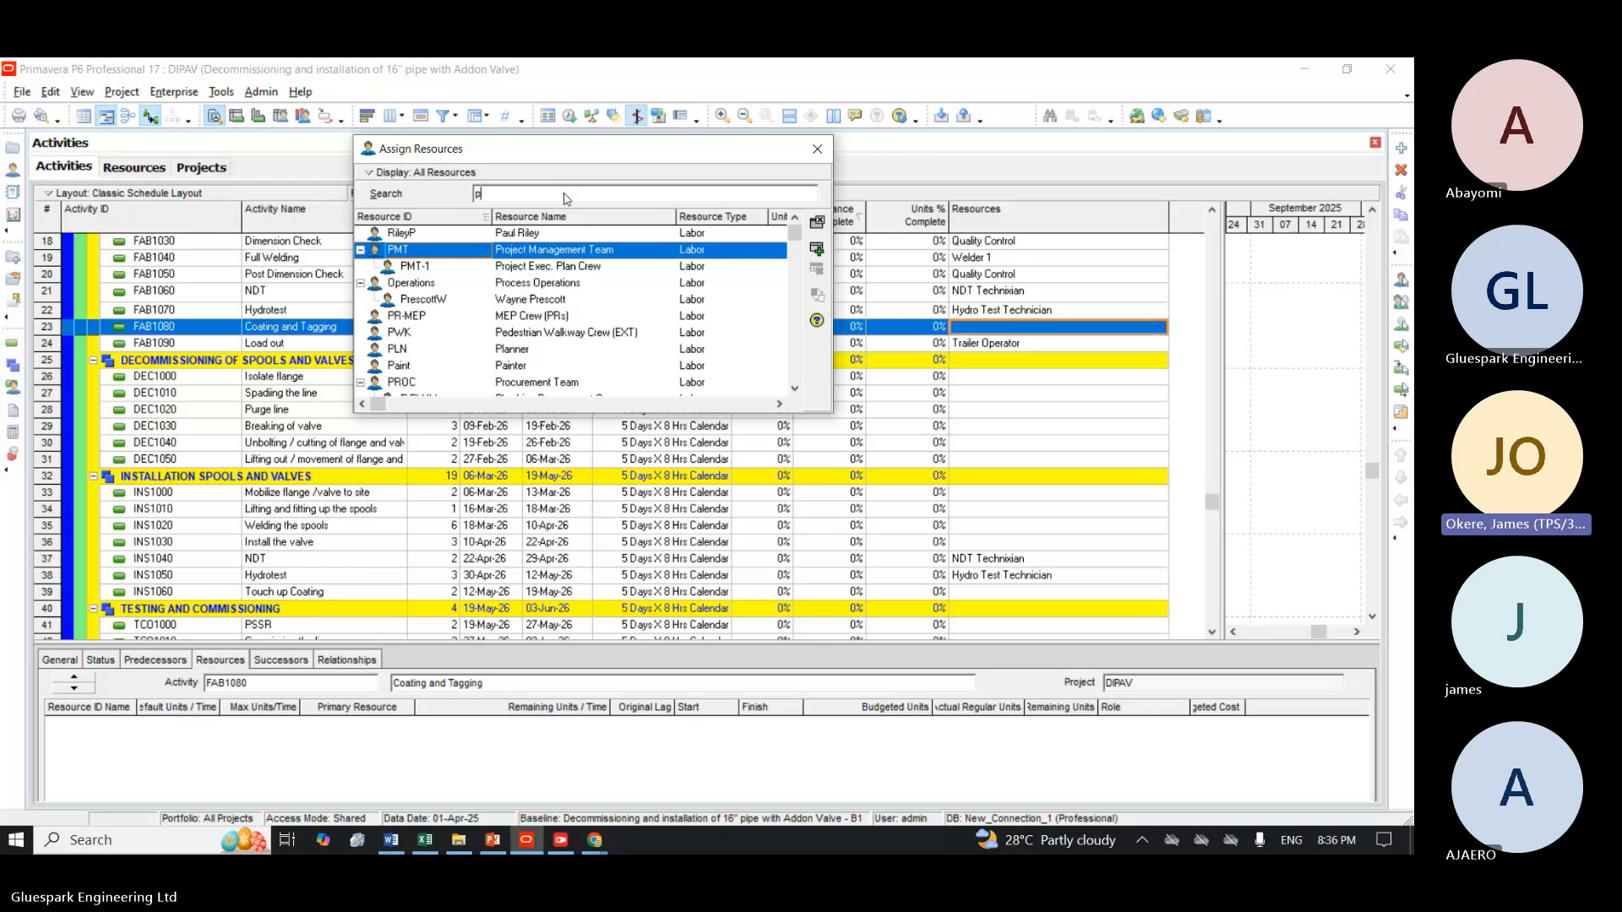
text(ai)
click(816, 248)
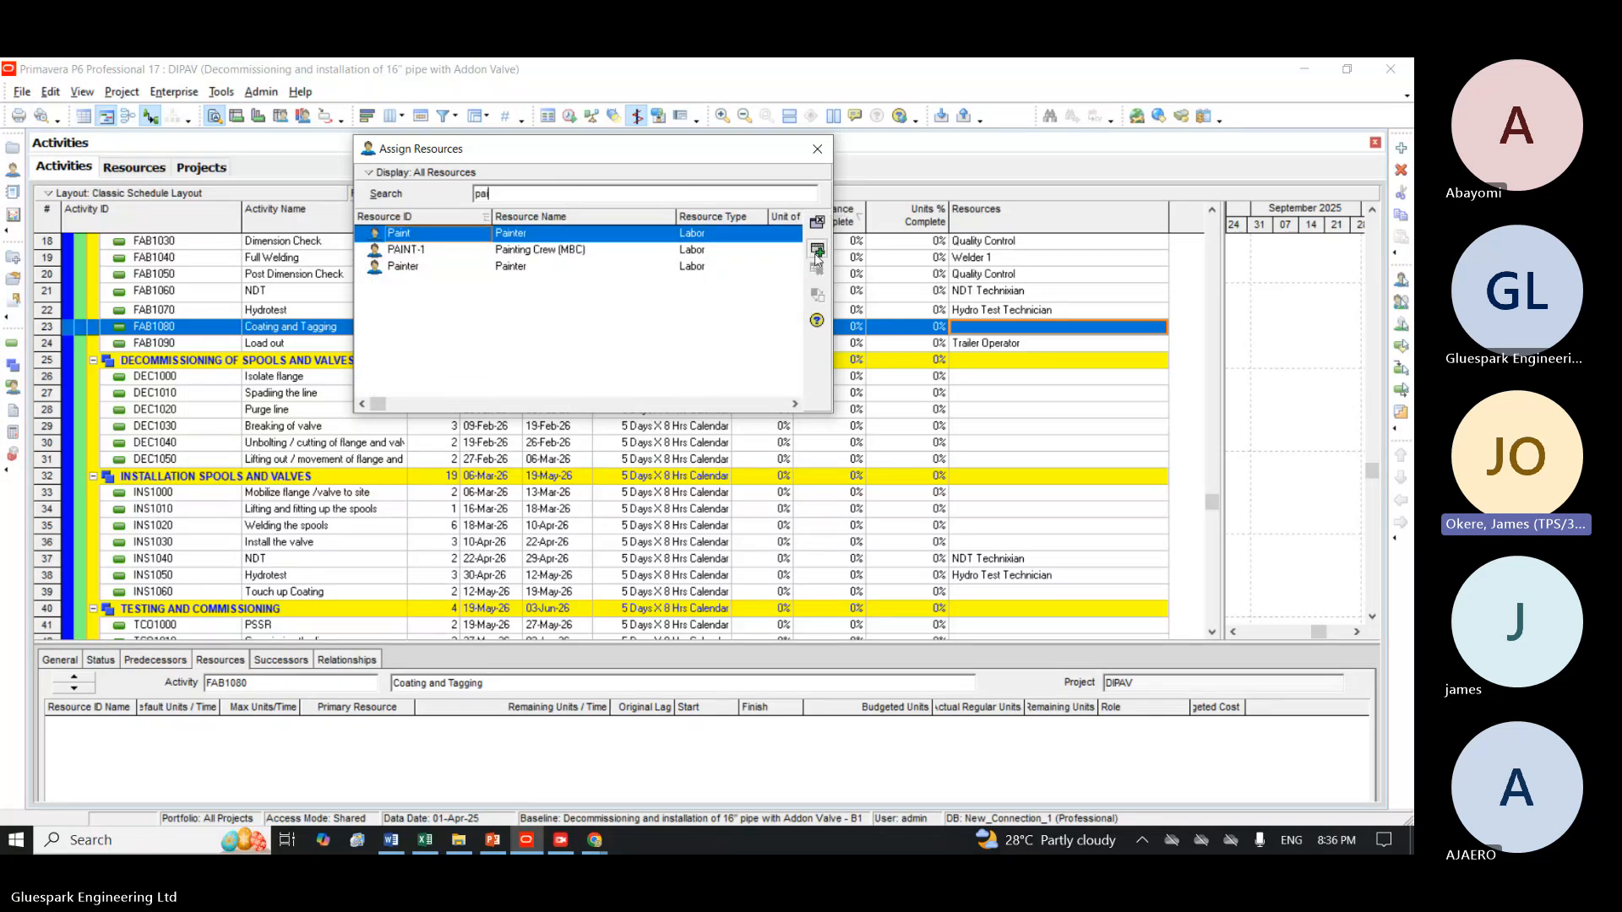
Assign Mechanical Engineer and Mechanical Technicians to the Isolate flange activity DEC1000.
click(967, 376)
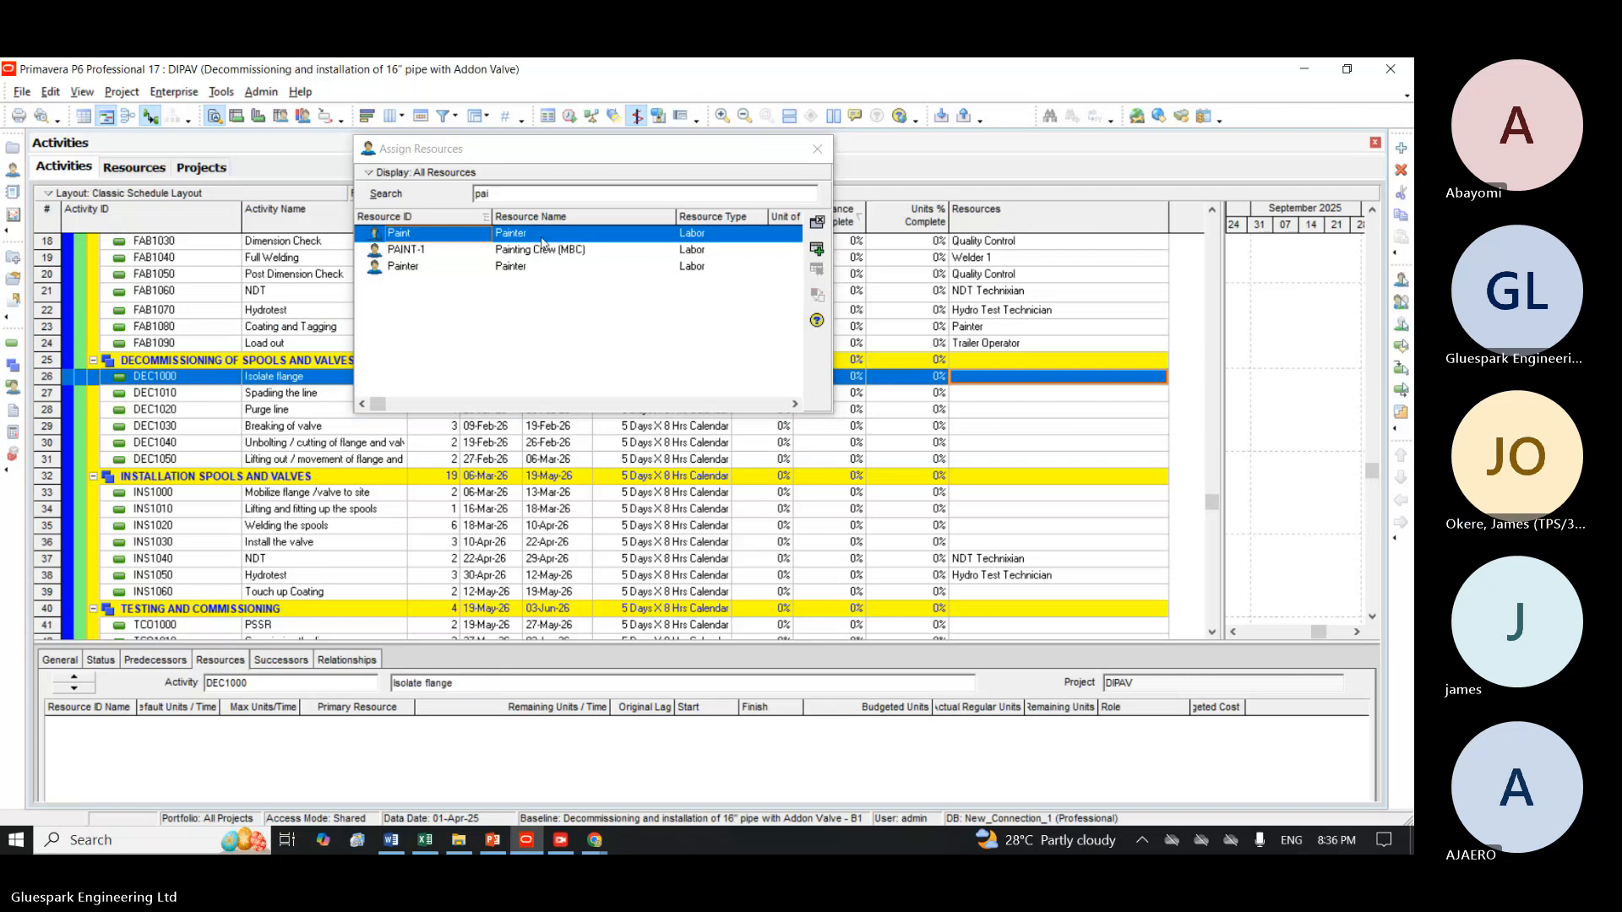
click(533, 195)
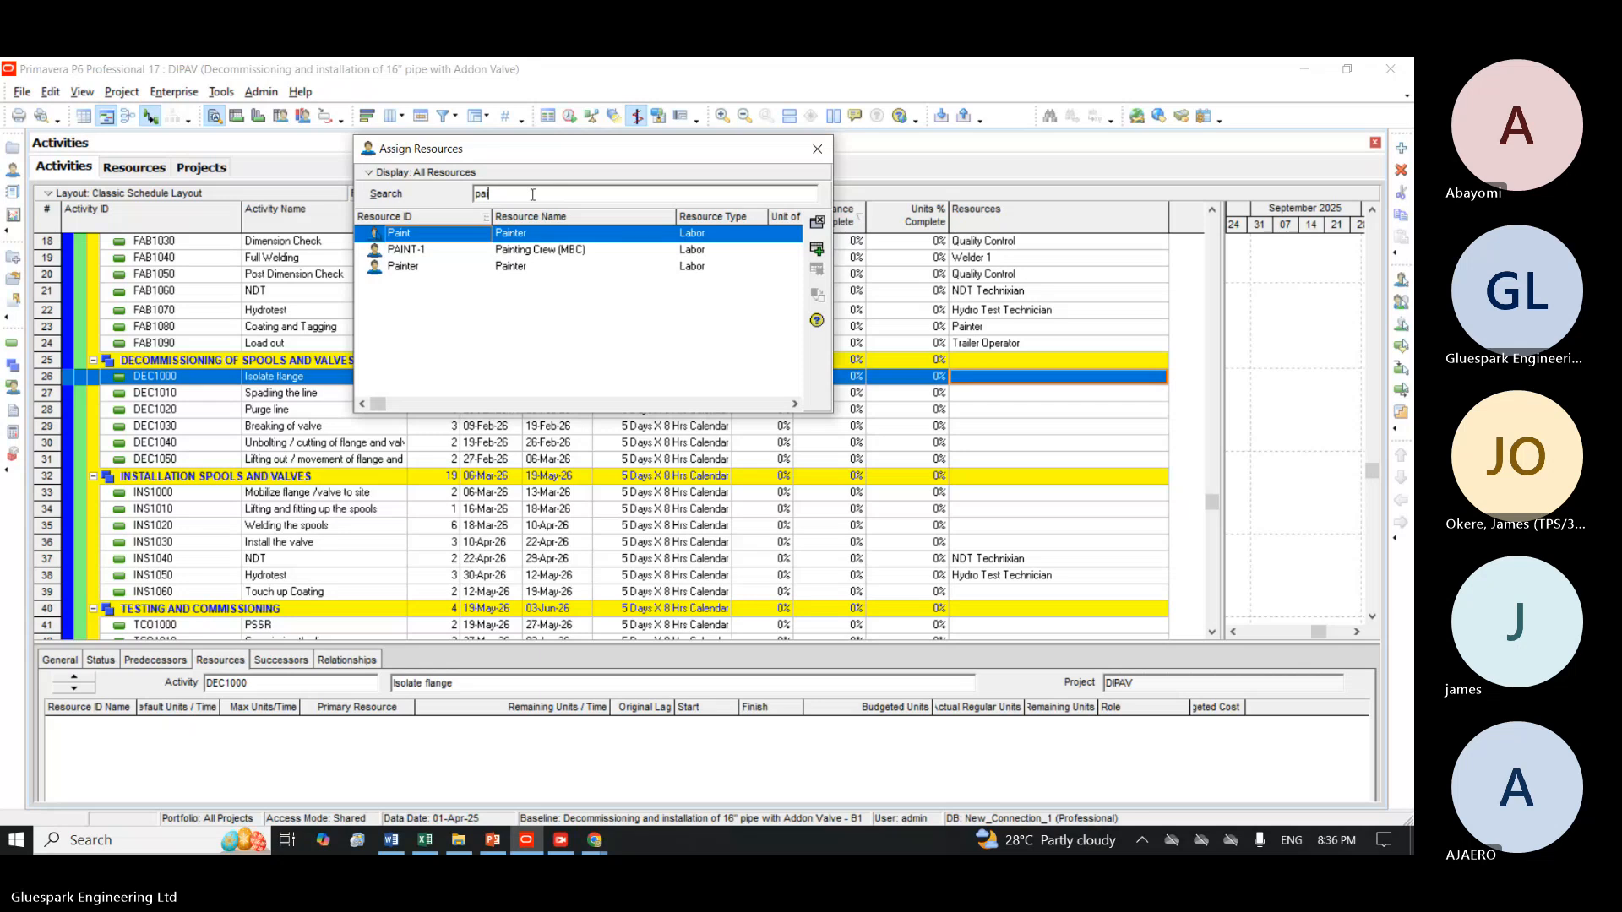
key(BackSpace)
key(BackSpace)
key(BackSpace)
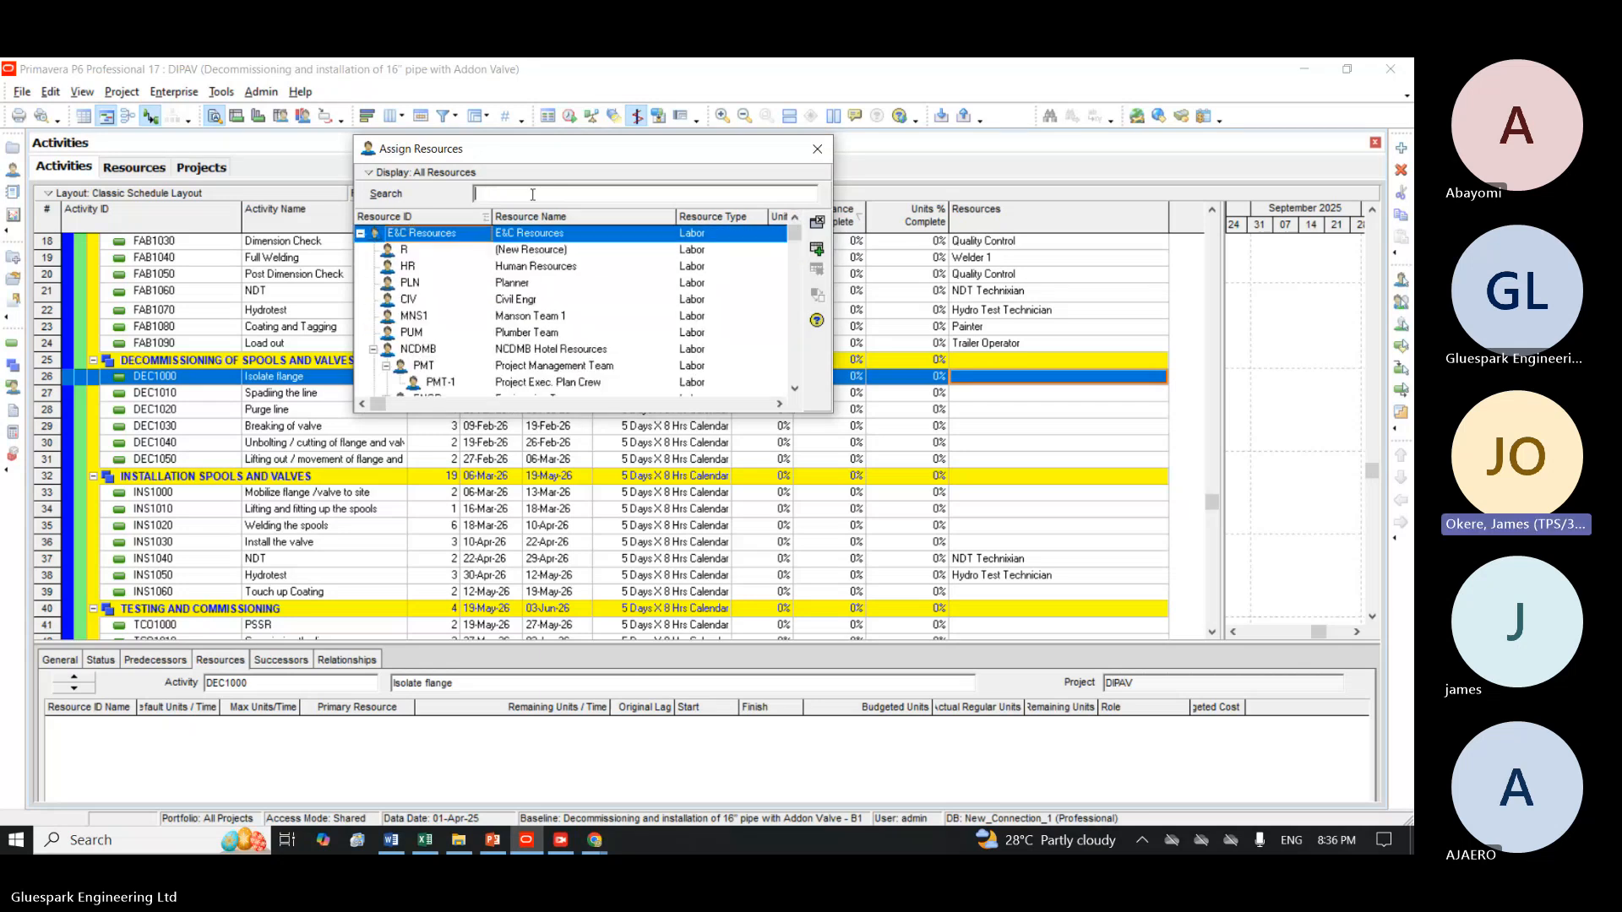
text(mech)
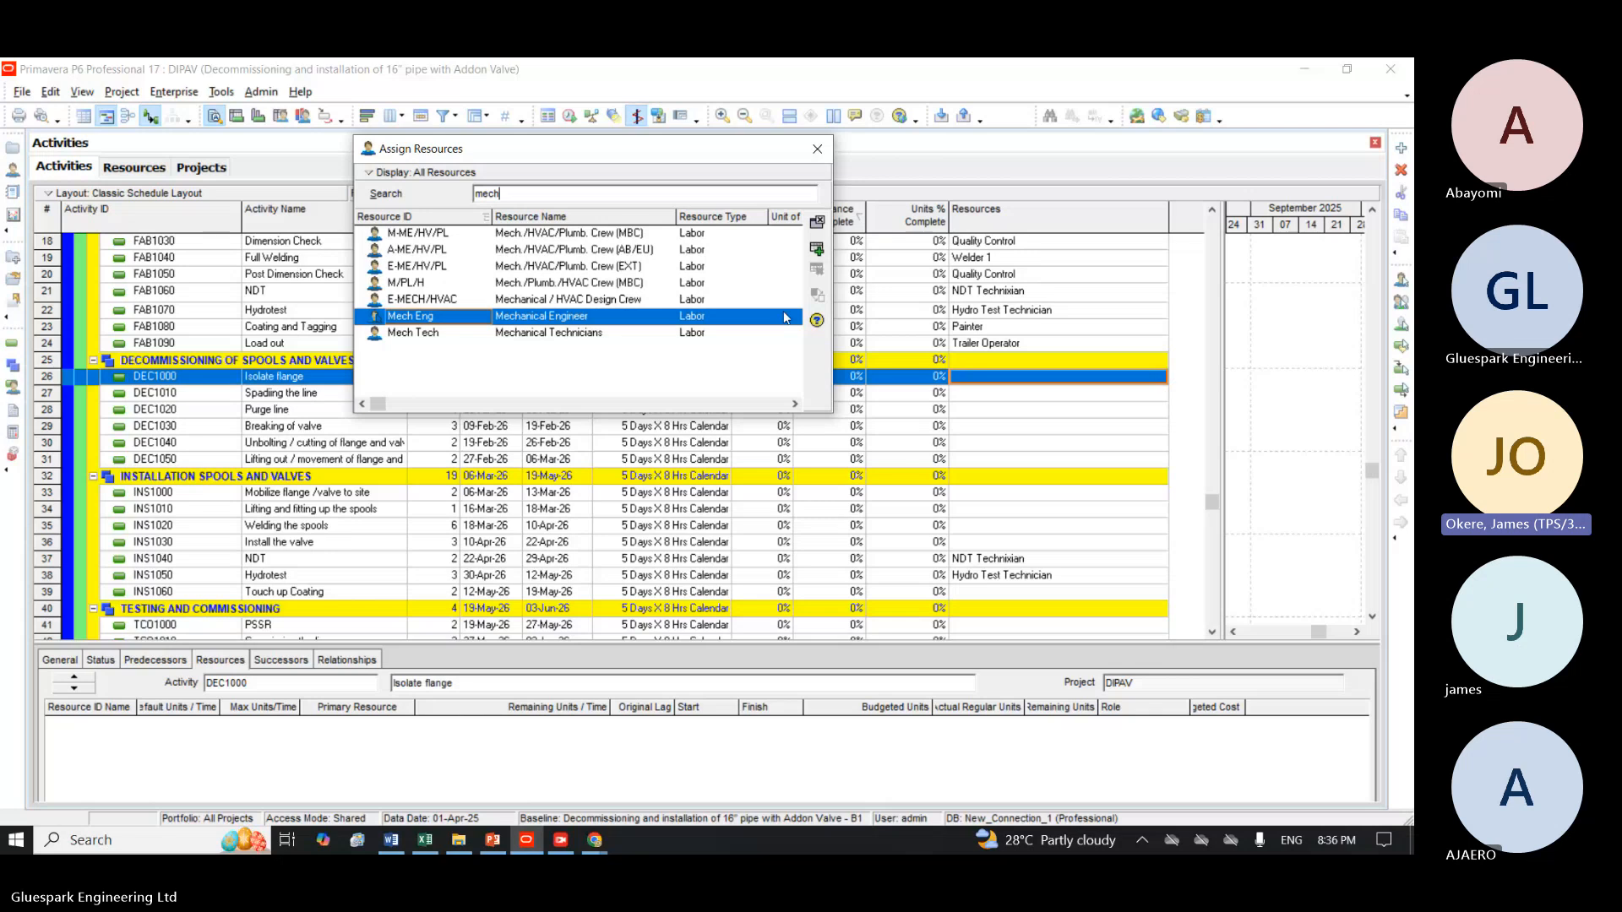
click(817, 249)
click(817, 249)
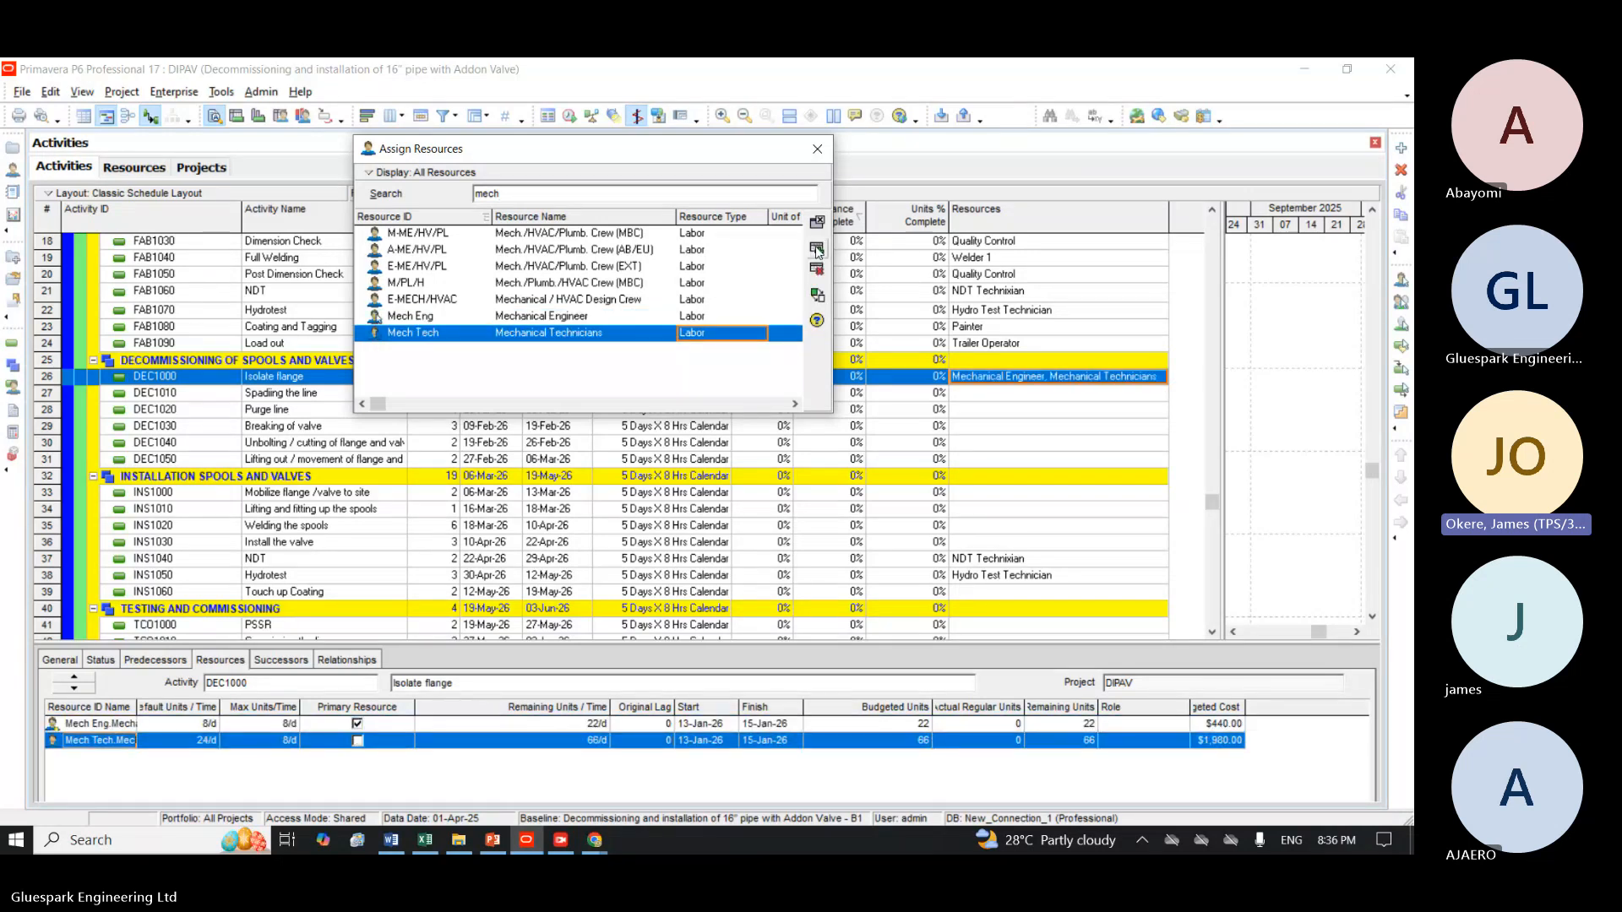
Assign Mechanical Technicians to Spading the line (DEC1010) and Mechanical Engineer to Purge line (DEC1020).
click(262, 394)
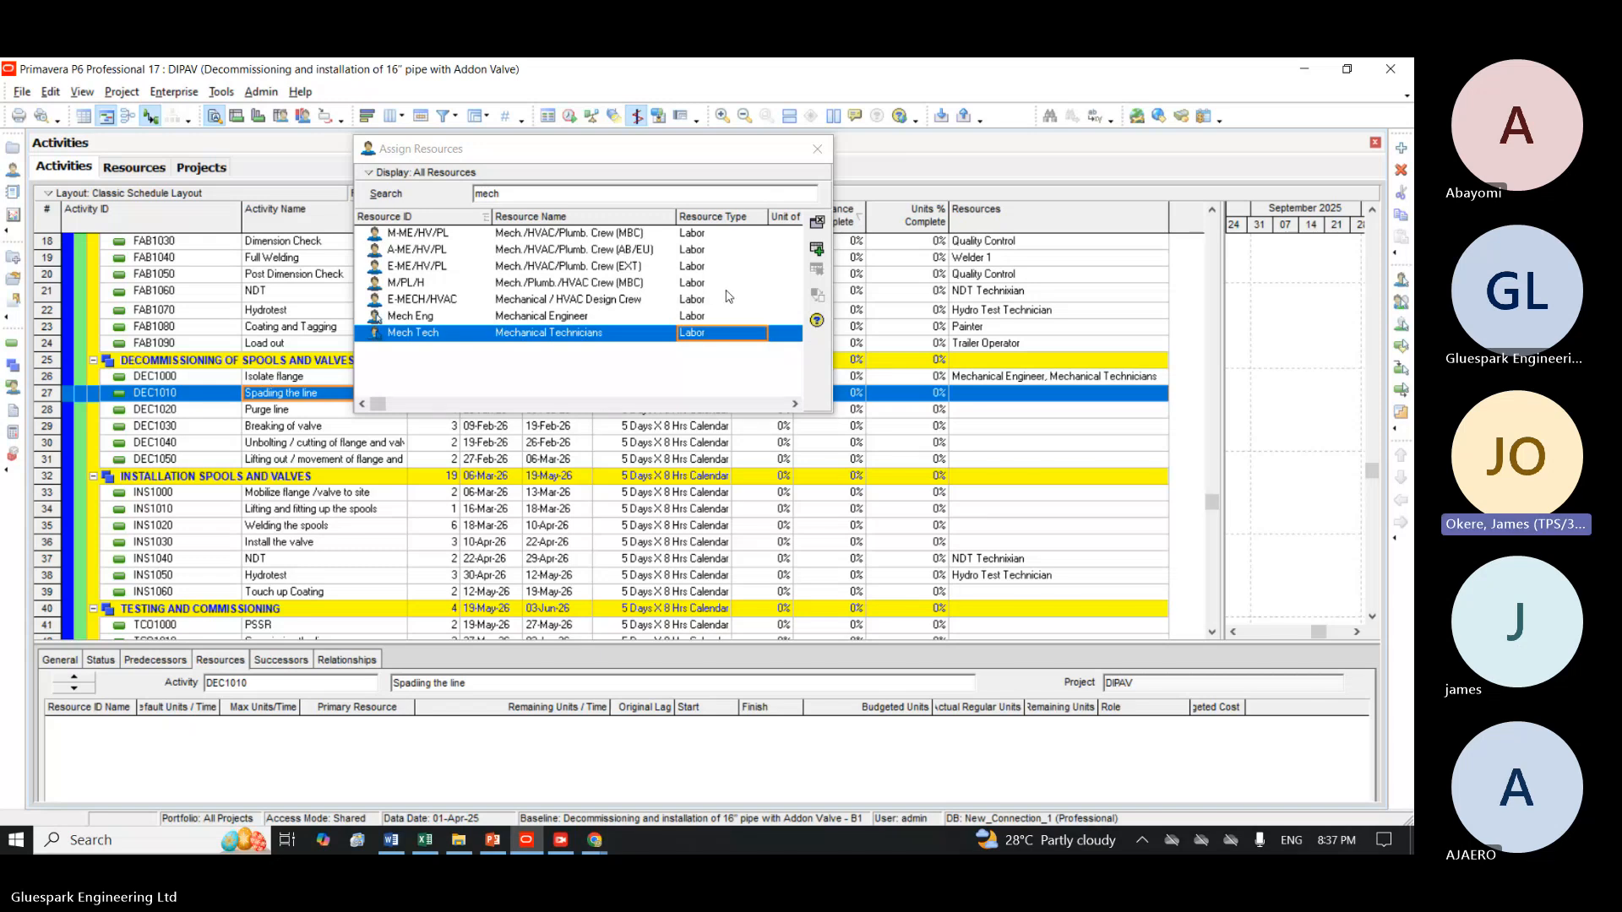
click(816, 248)
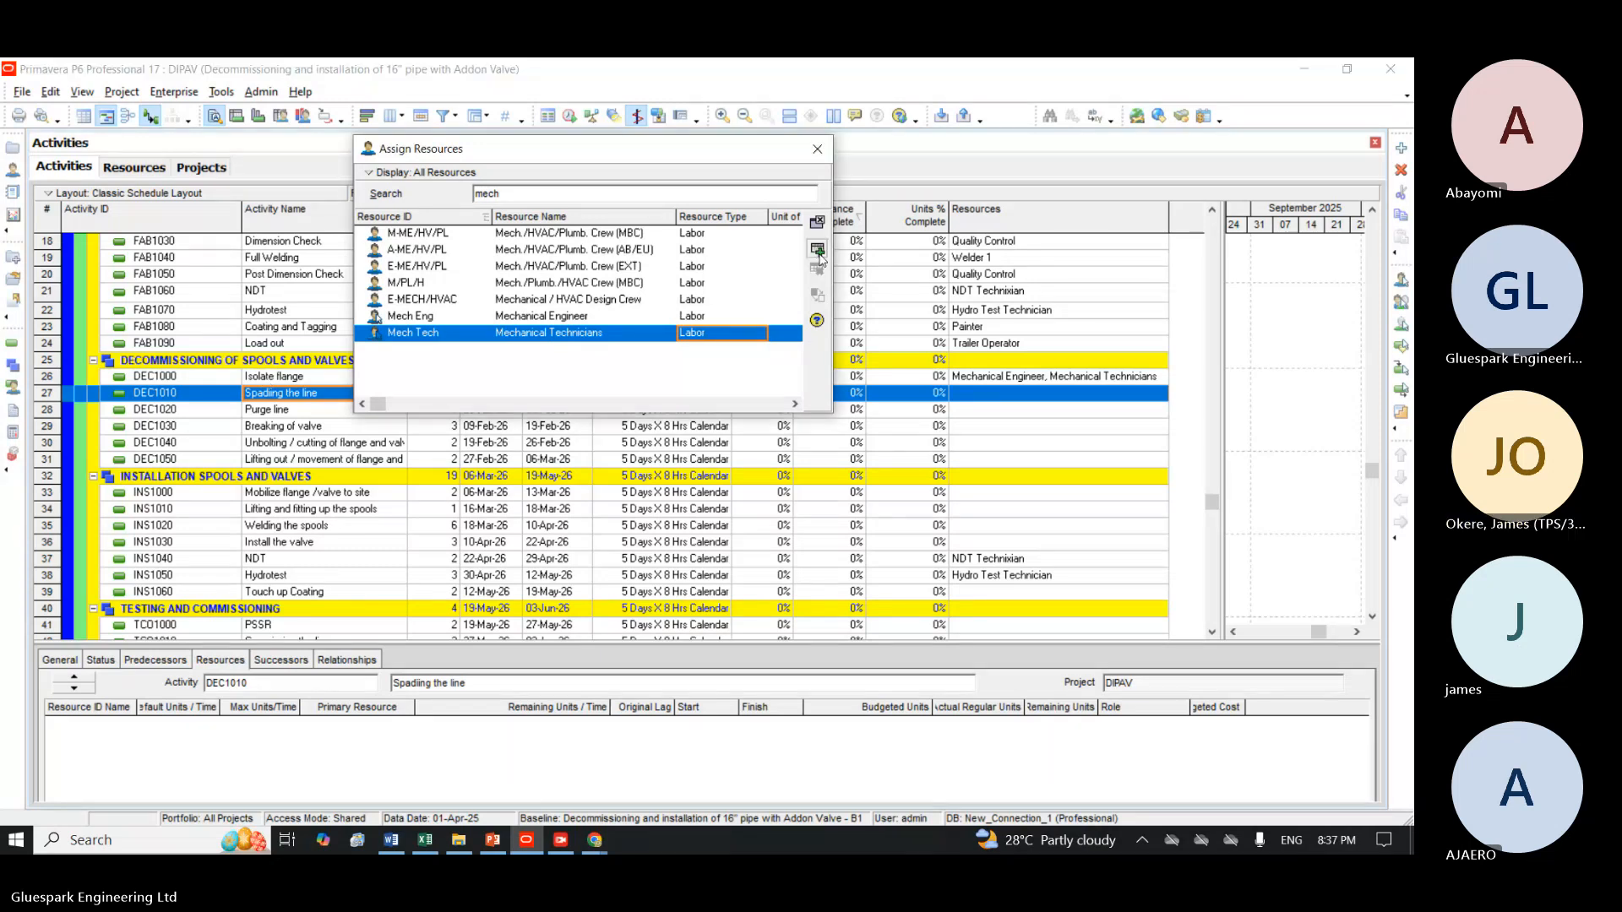
click(274, 412)
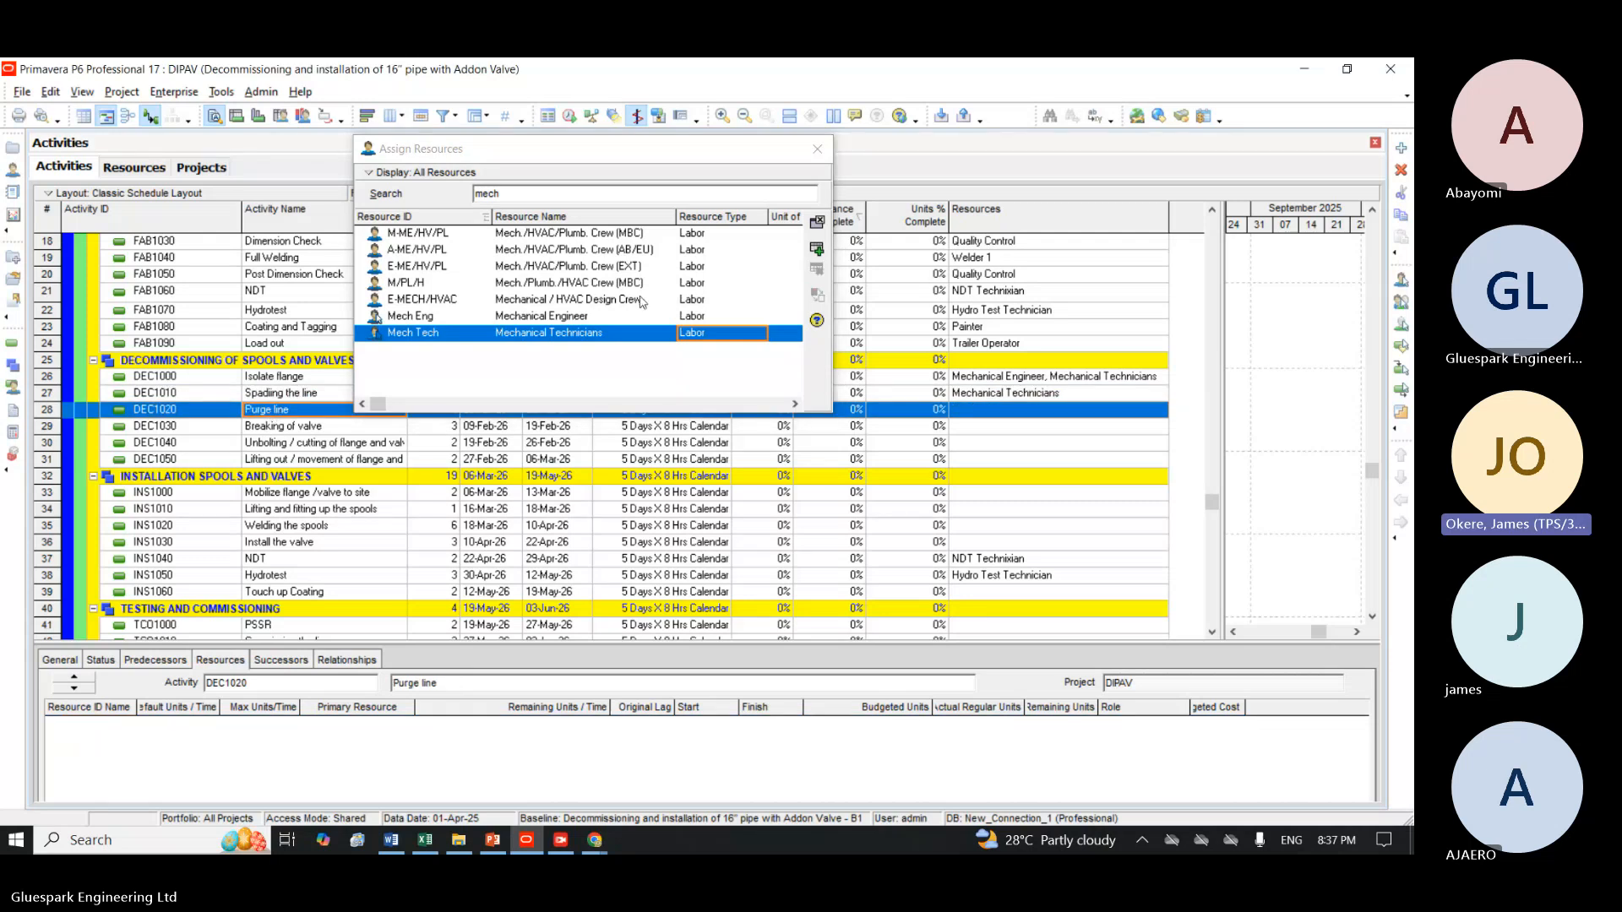
click(583, 316)
click(815, 248)
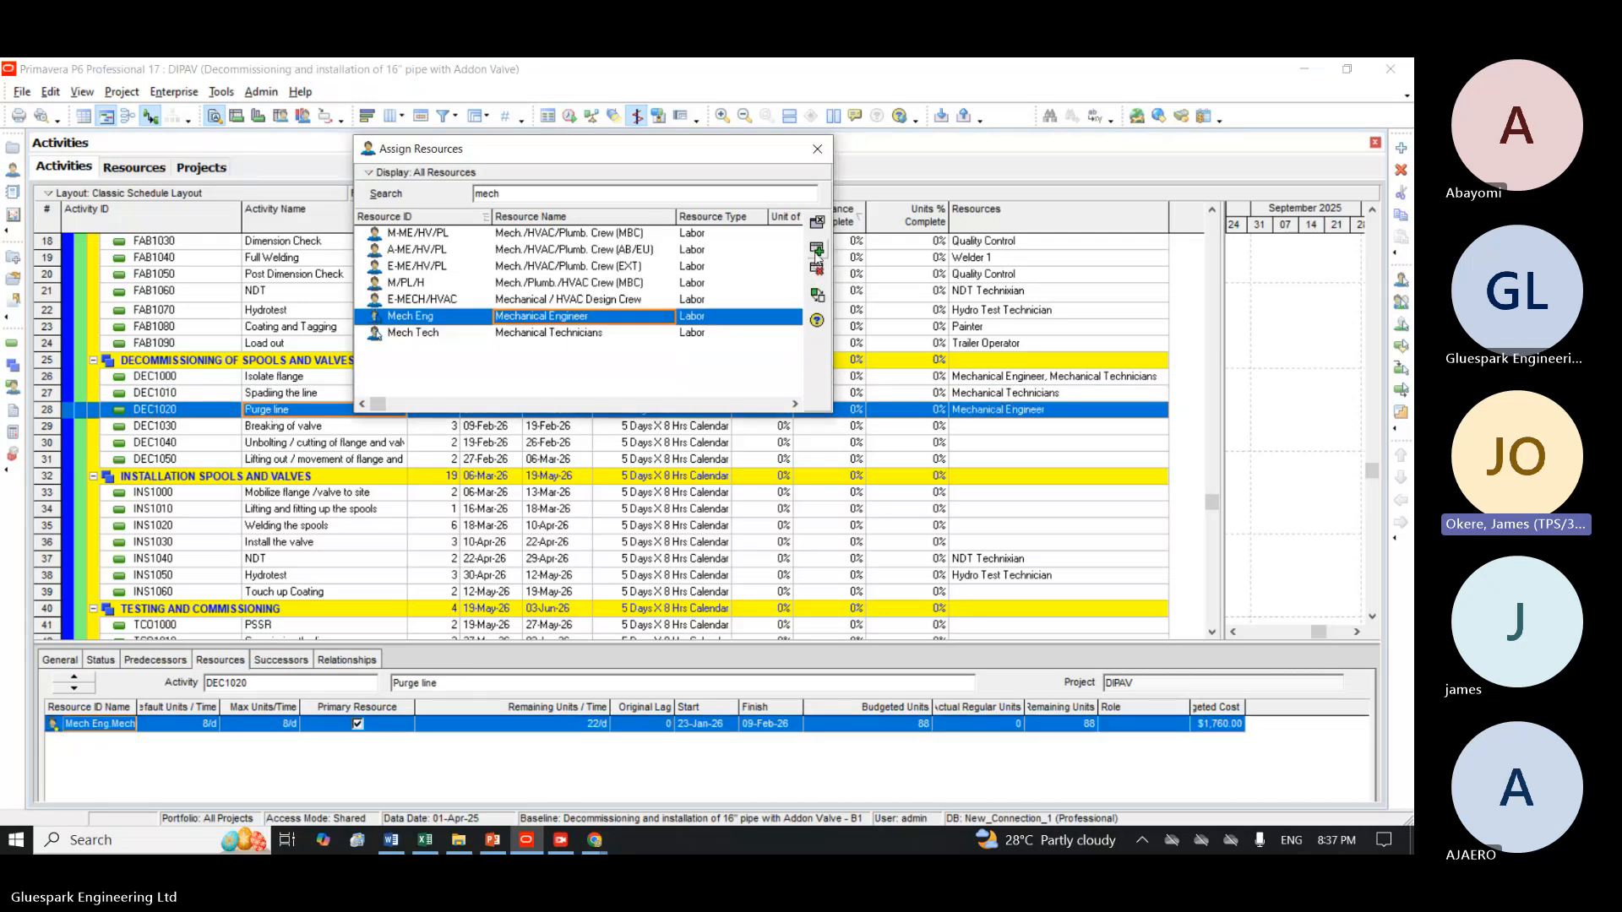
Assign Mechanical Technicians to Breaking of valve (DEC1030) and to Unbolting / cutting of flange and valve (DEC1040).
click(285, 429)
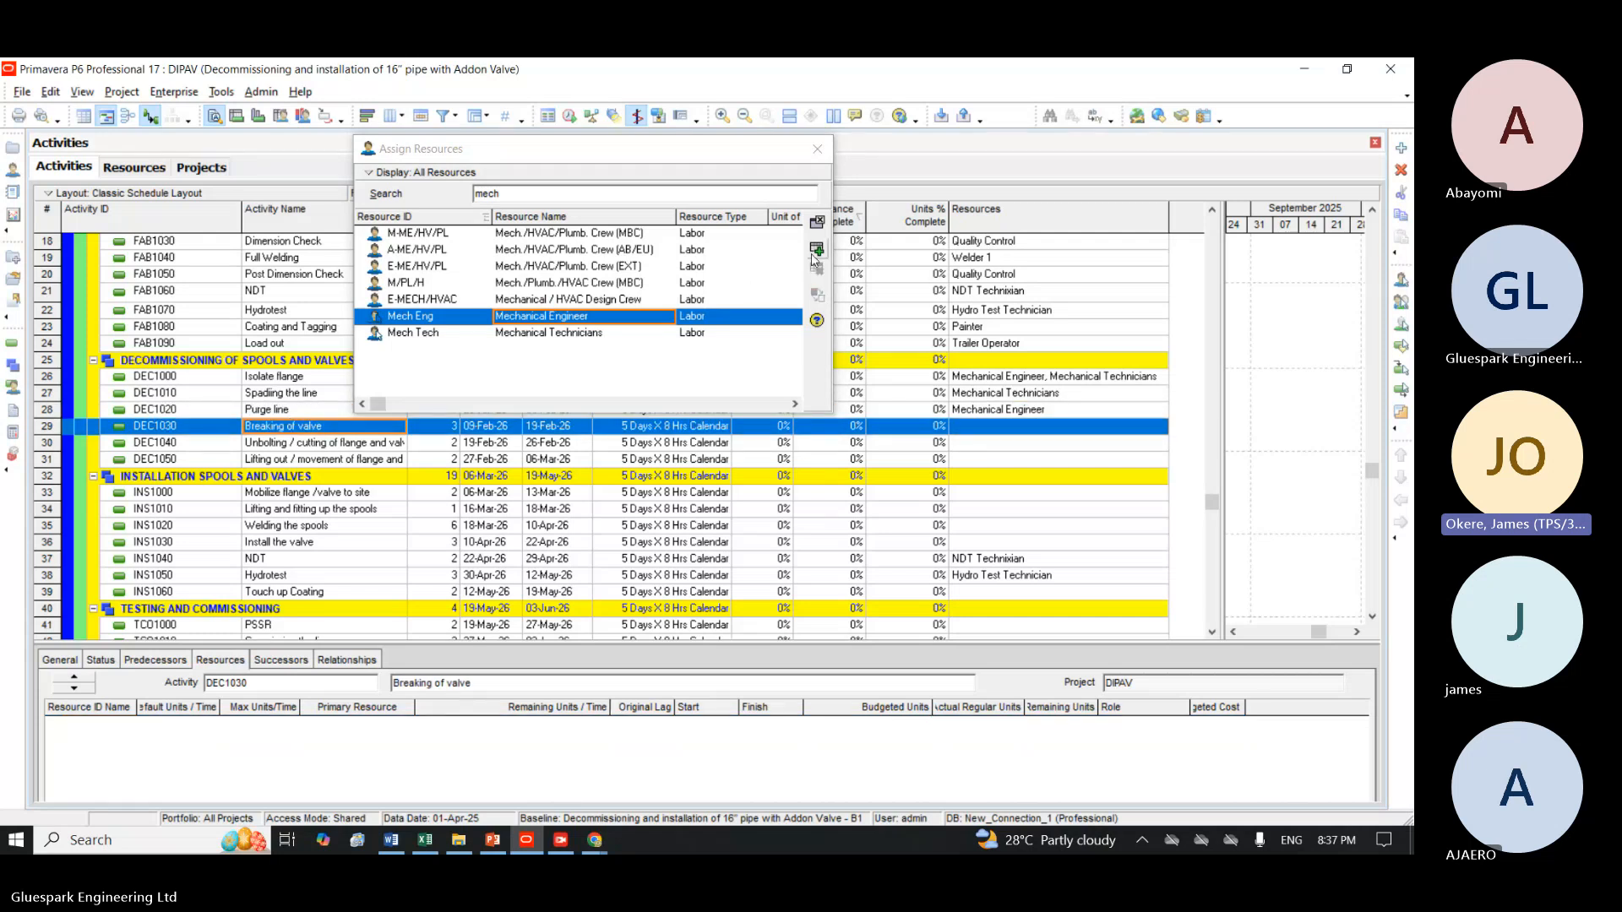
click(414, 333)
click(817, 266)
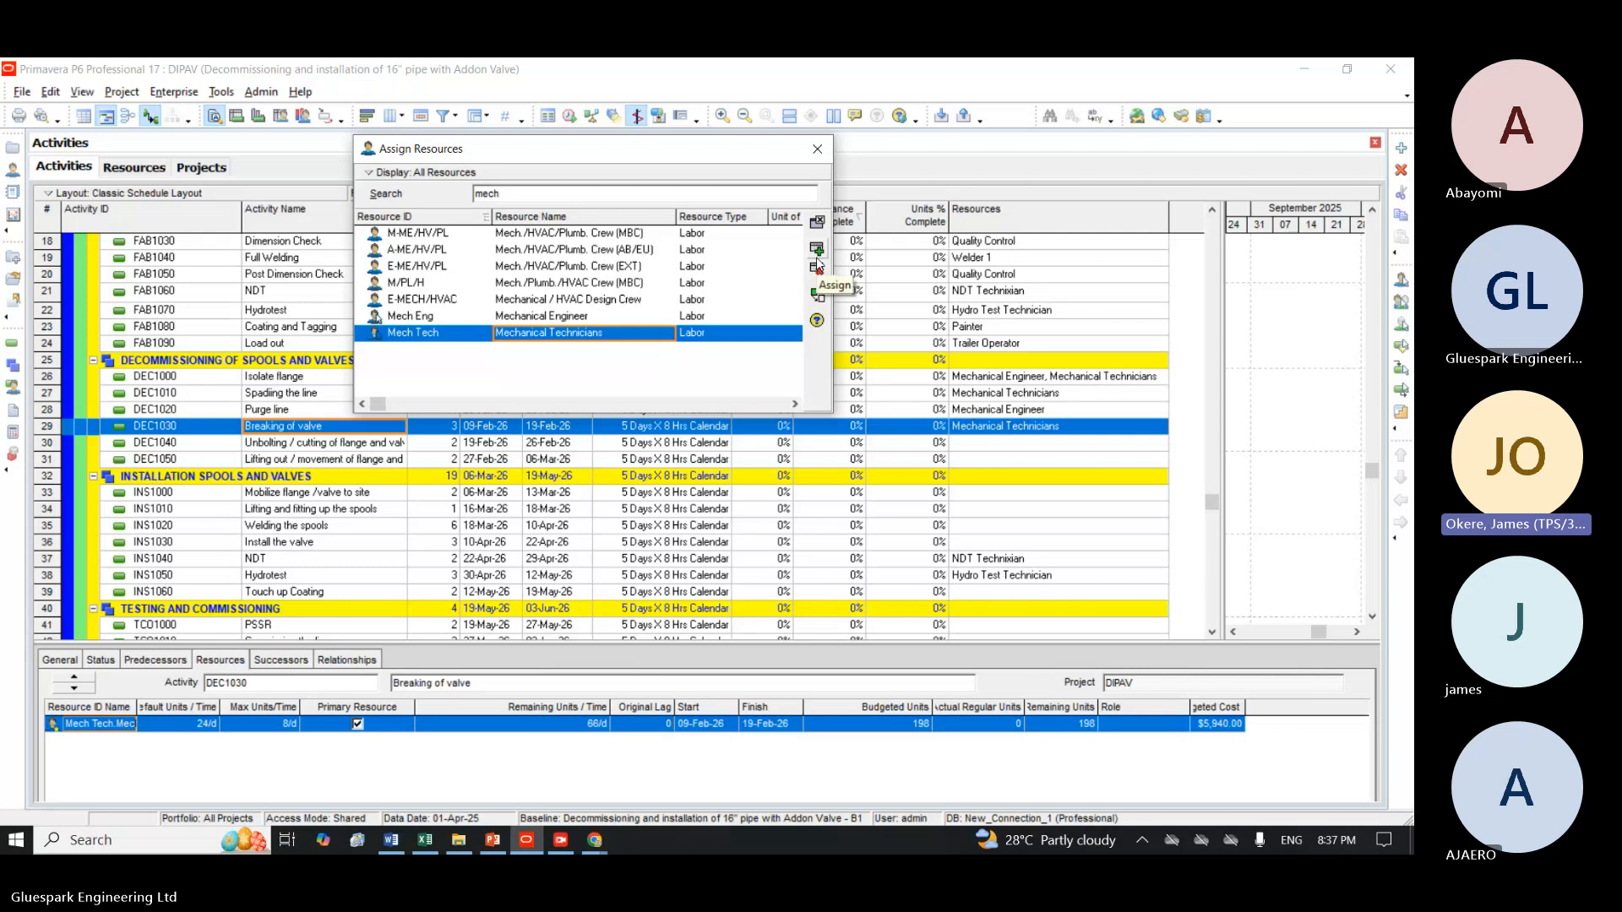
click(309, 425)
click(302, 444)
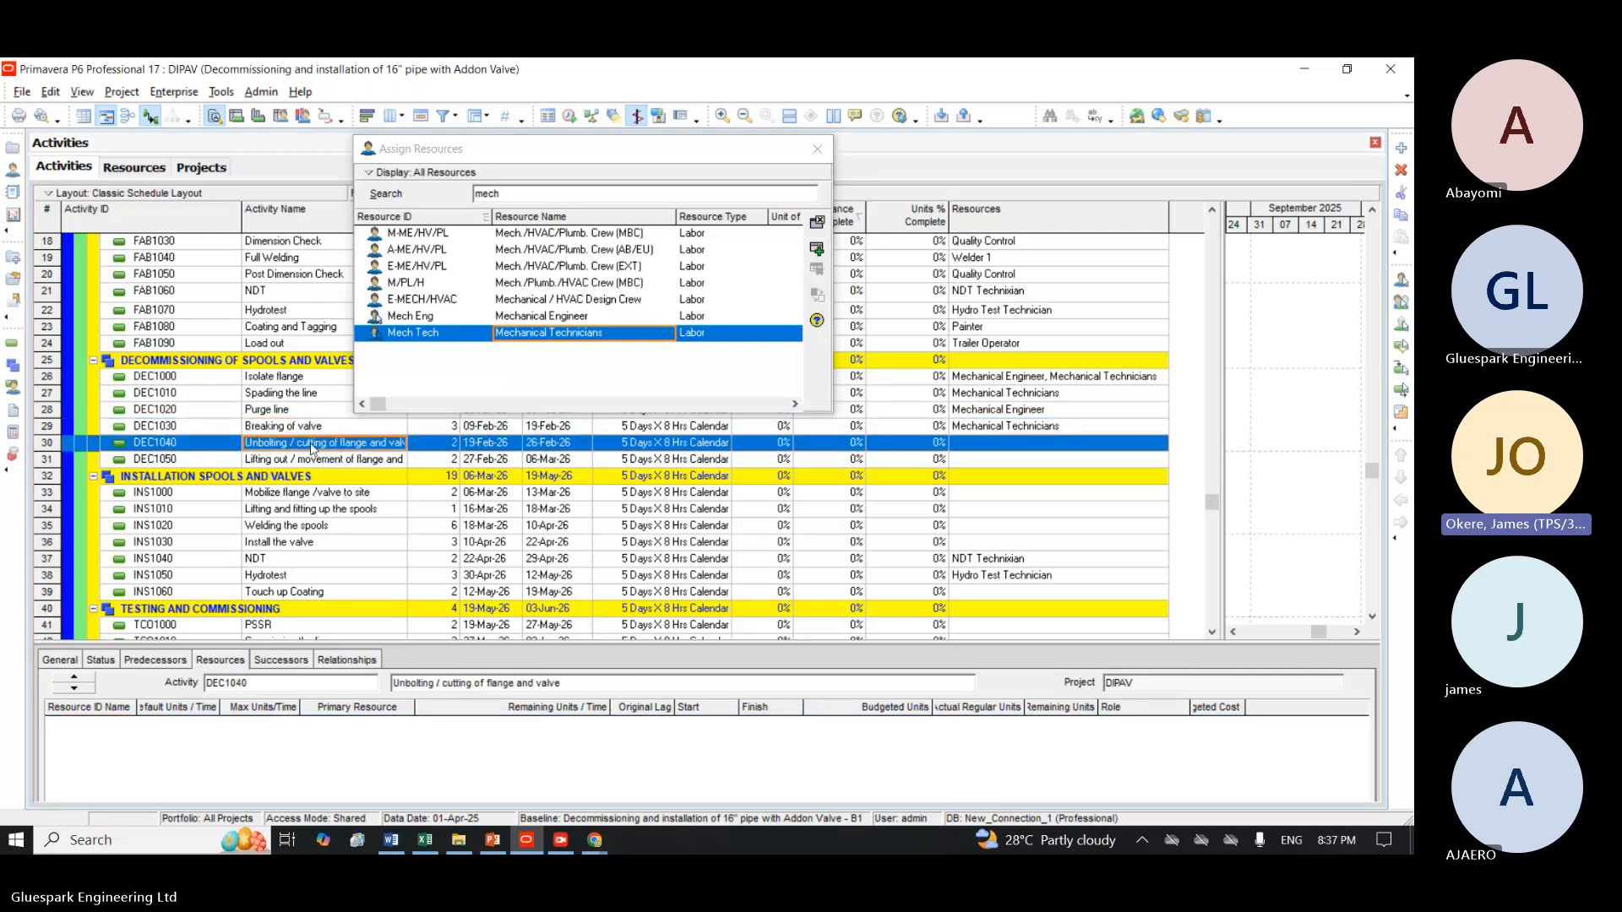
click(816, 249)
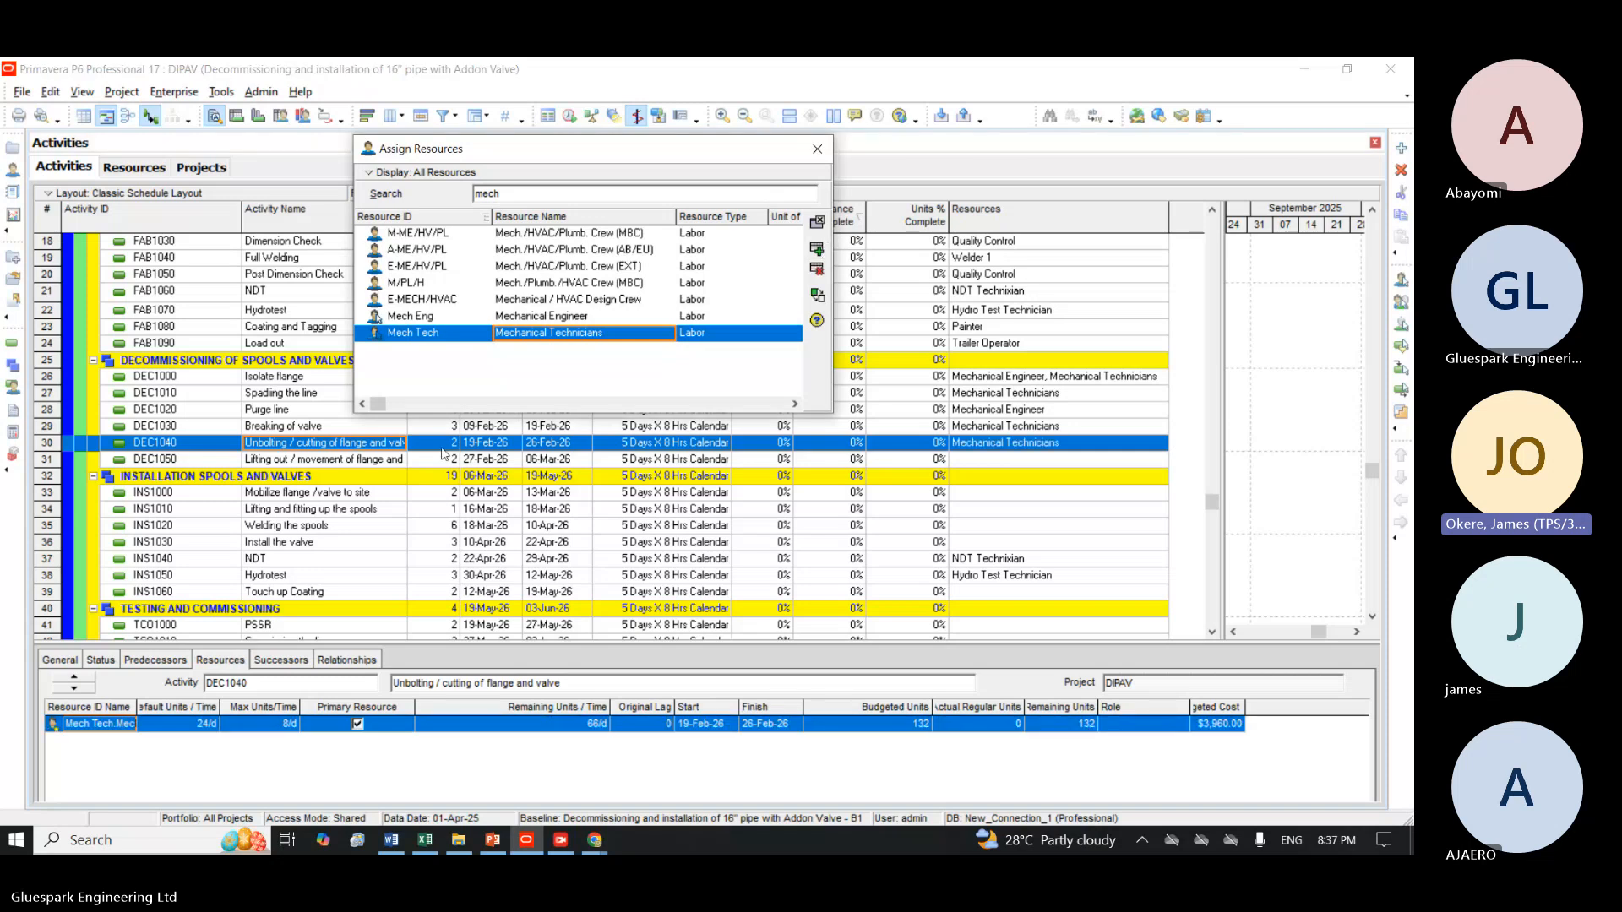
Assign Trailer Operator and Trailer to the activity for lifting out the flange and valve to the laydown area (DEC1050).
click(348, 462)
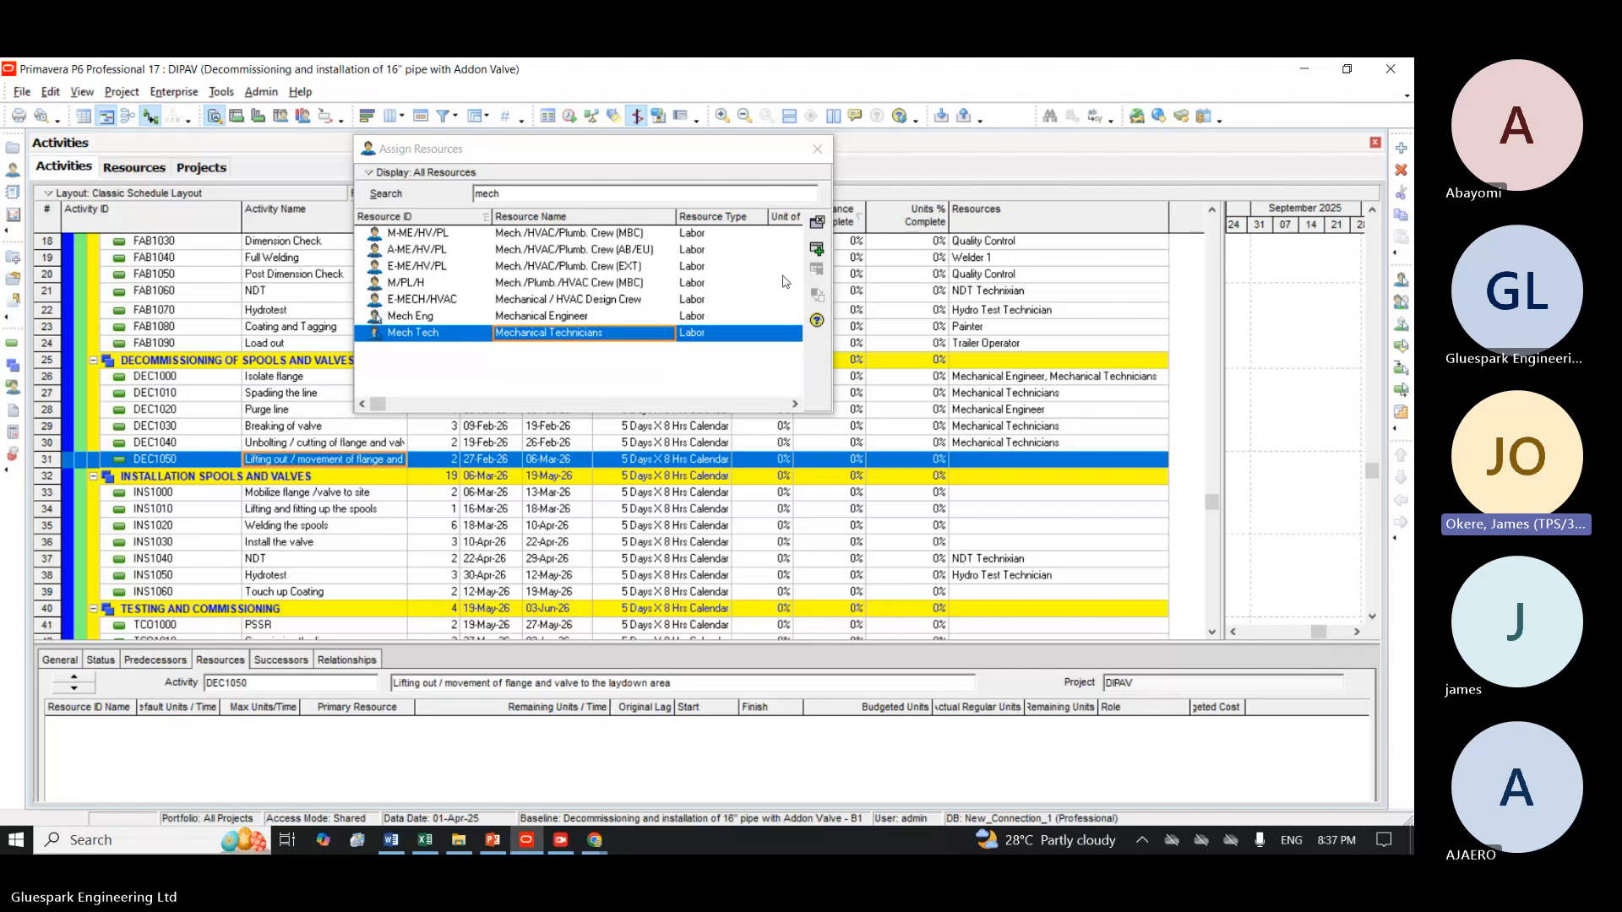
click(581, 190)
key(BackSpace)
key(BackSpace)
key(BackSpace)
key(BackSpace)
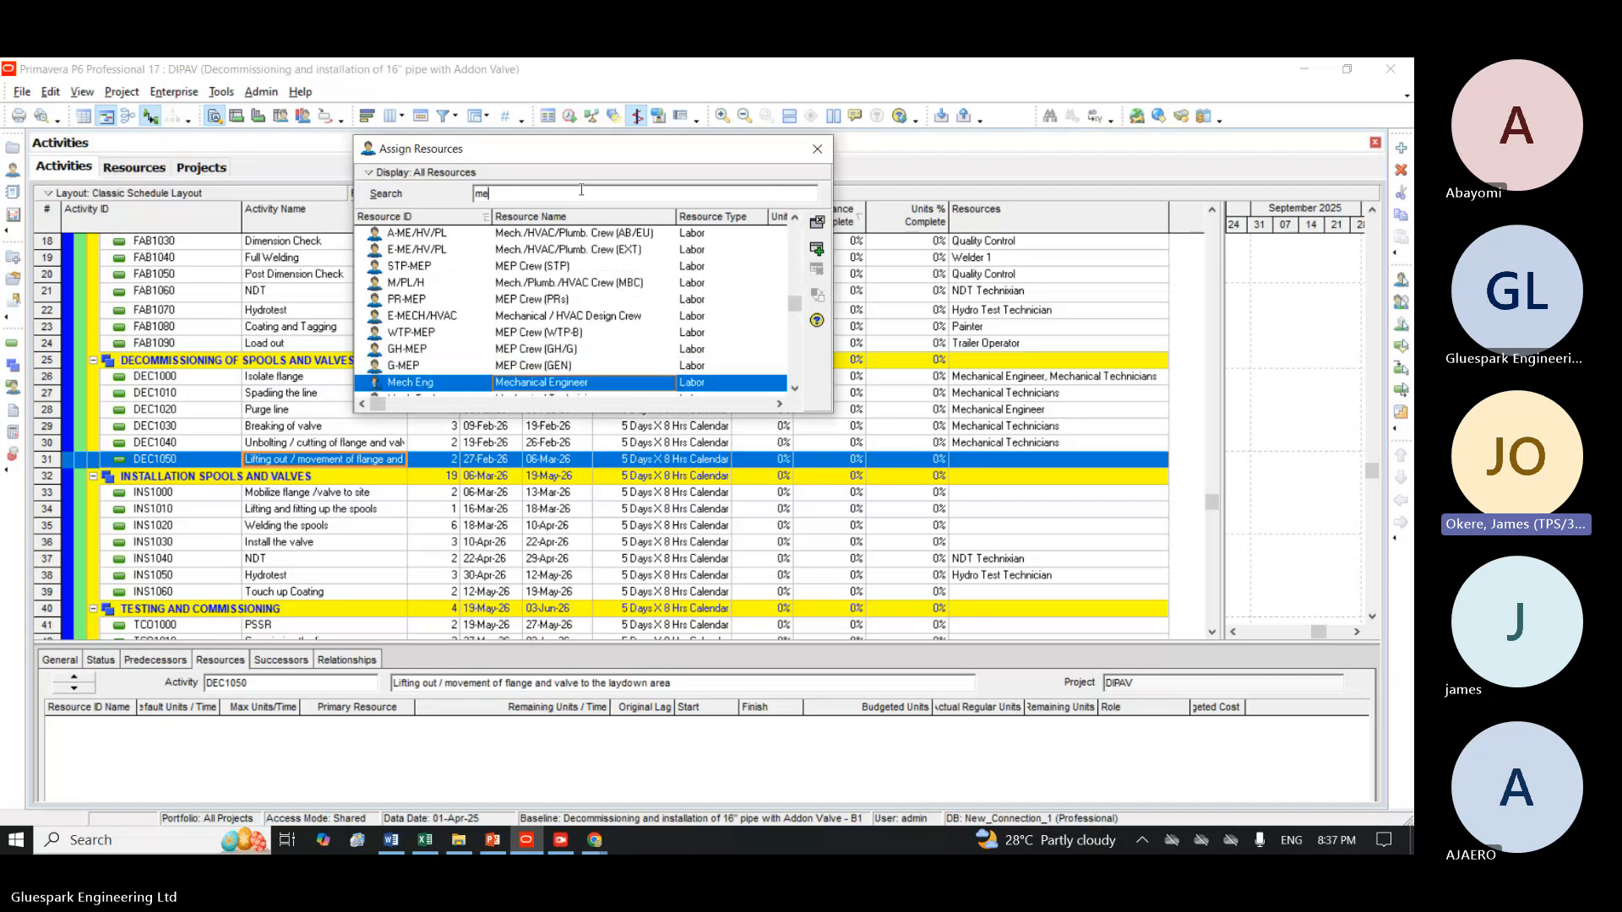
text(tr)
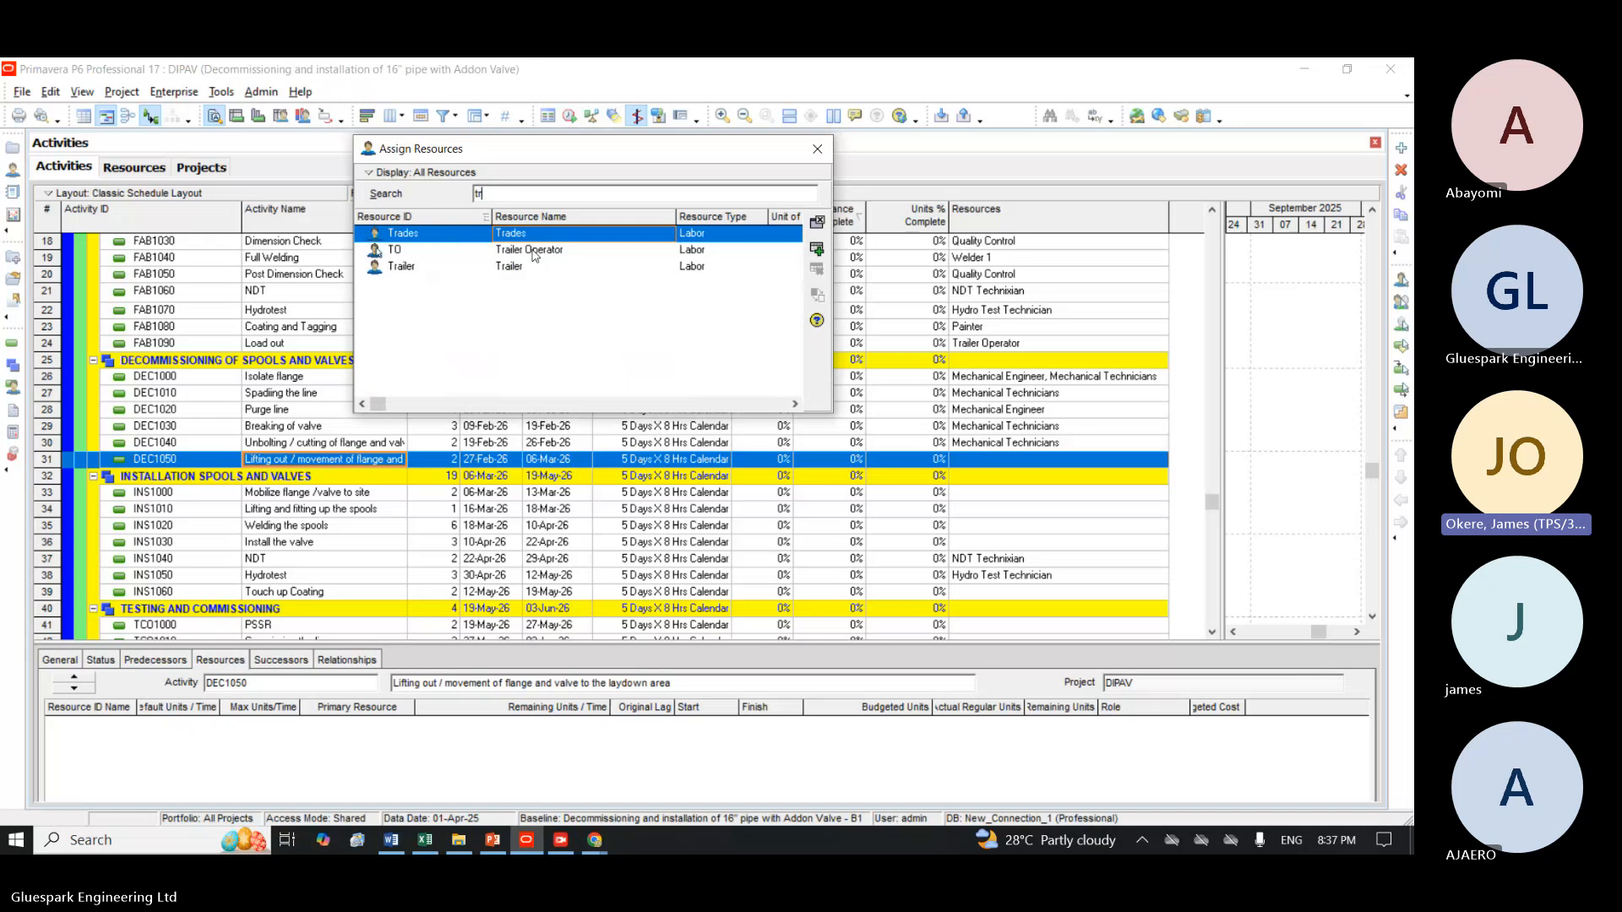
click(533, 253)
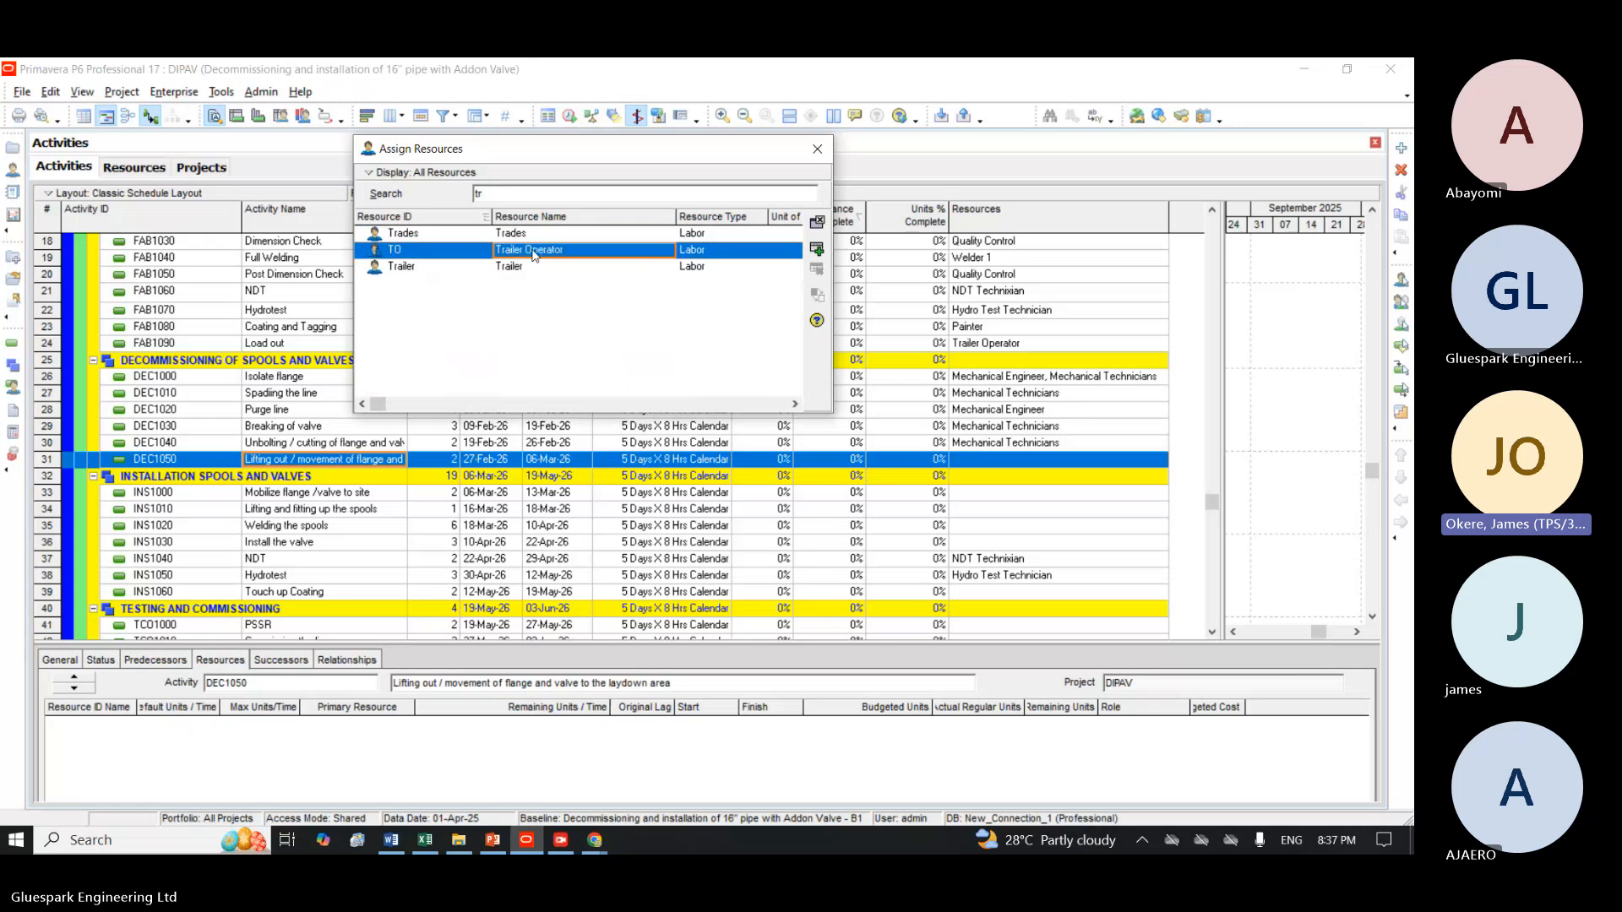
click(817, 248)
click(603, 268)
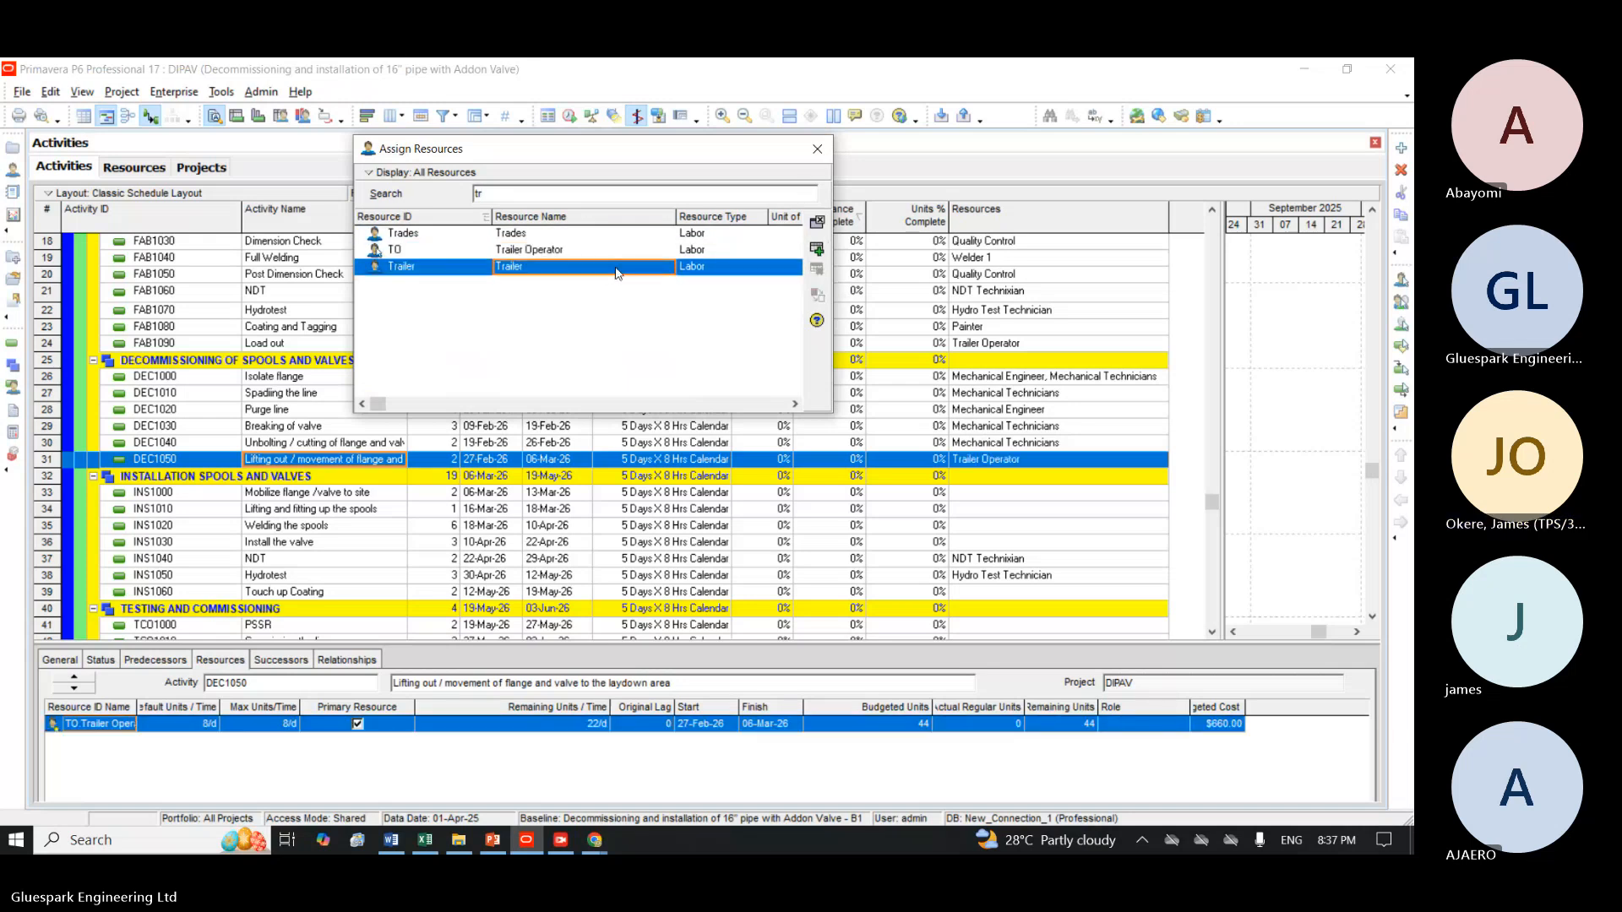
click(817, 248)
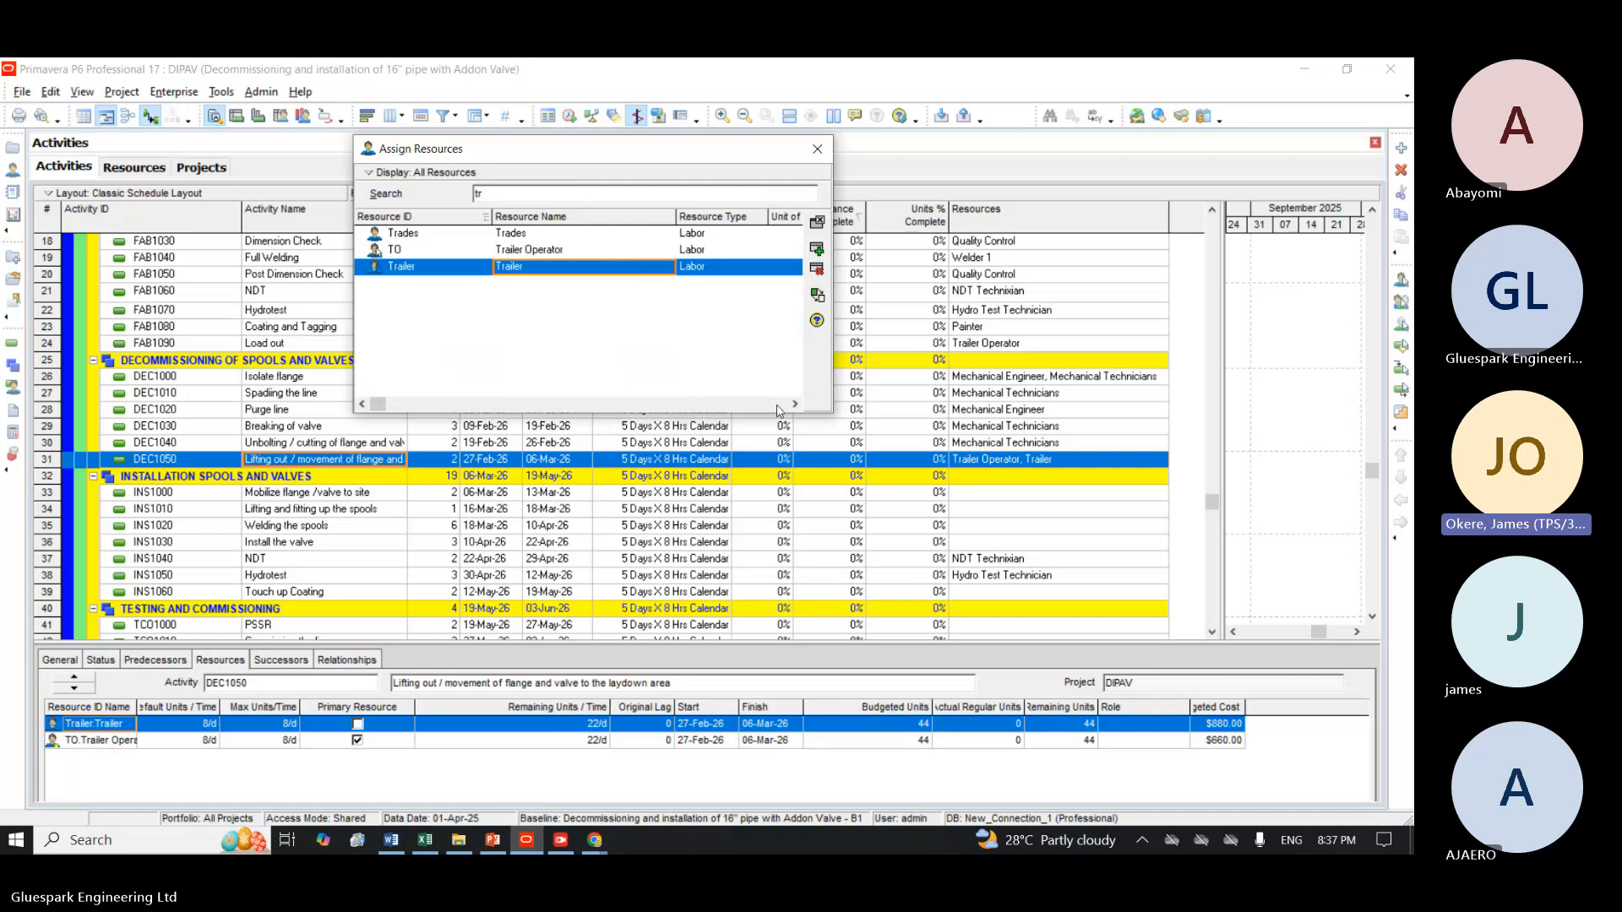
Assign Mechanical Engineer and Mechanical Technicians to the Mobilize flange /valve to site activity INS1000.
click(369, 494)
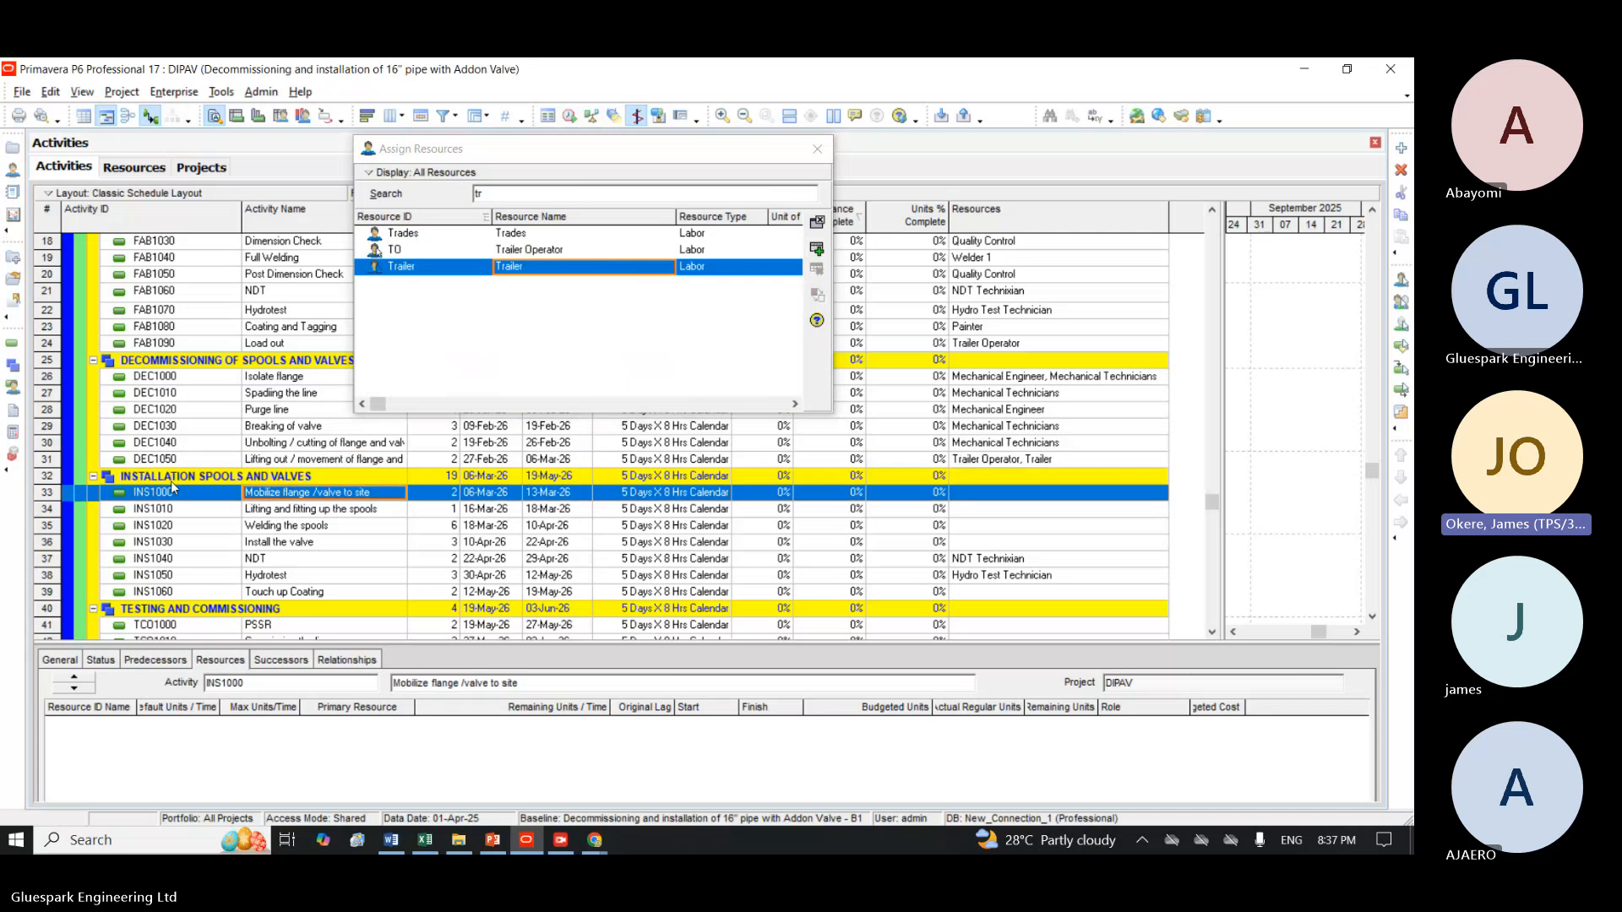
click(536, 197)
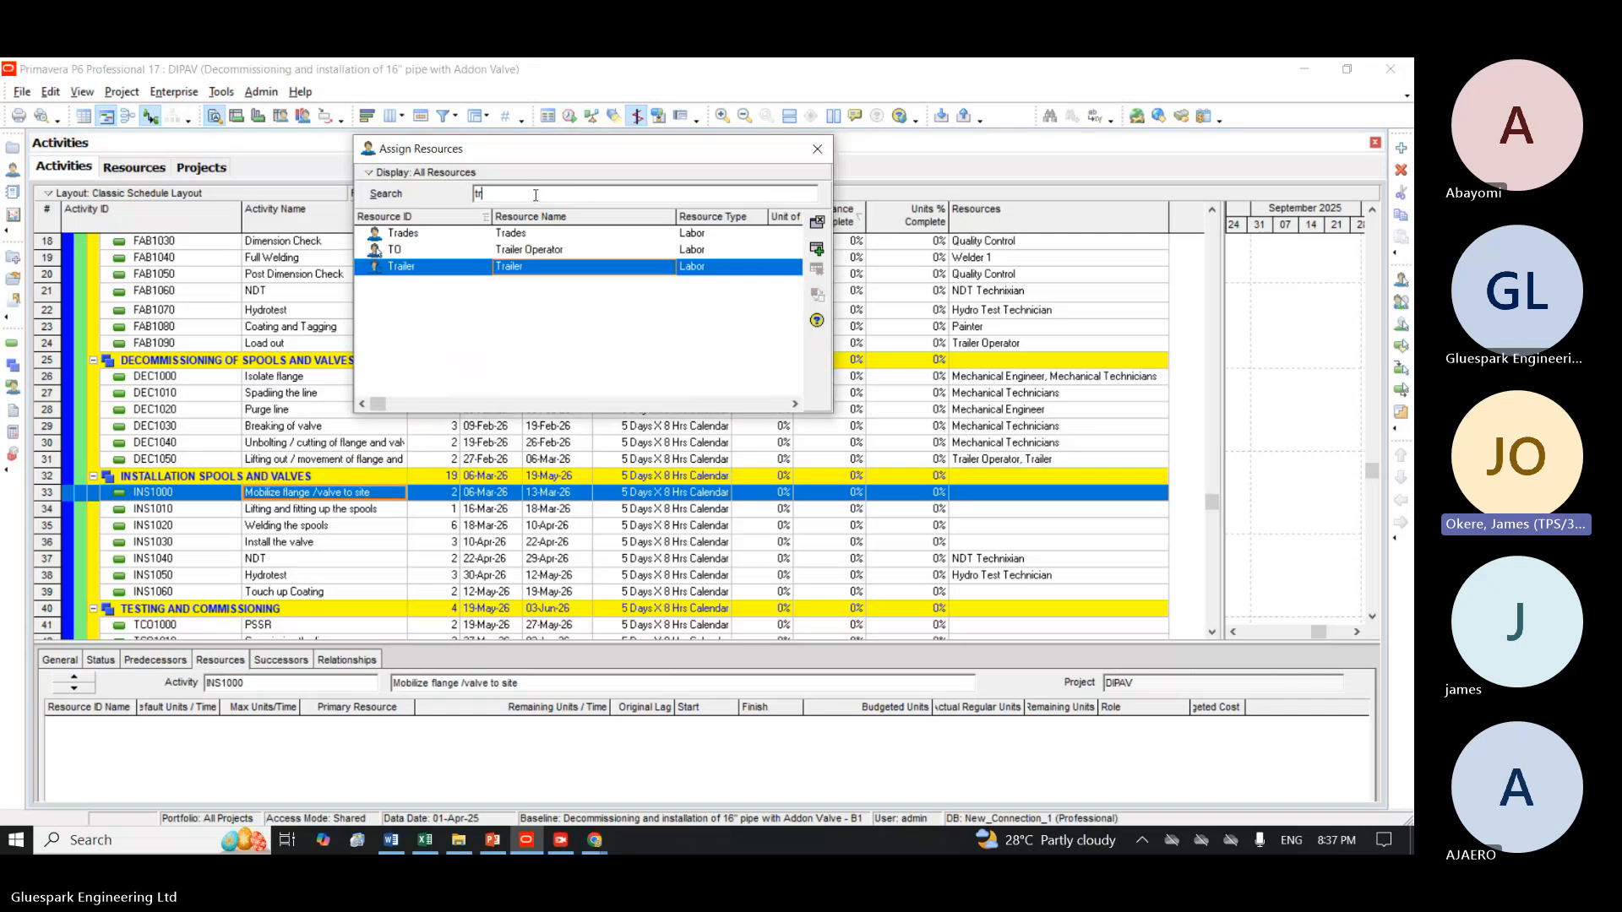
key(BackSpace)
key(BackSpace)
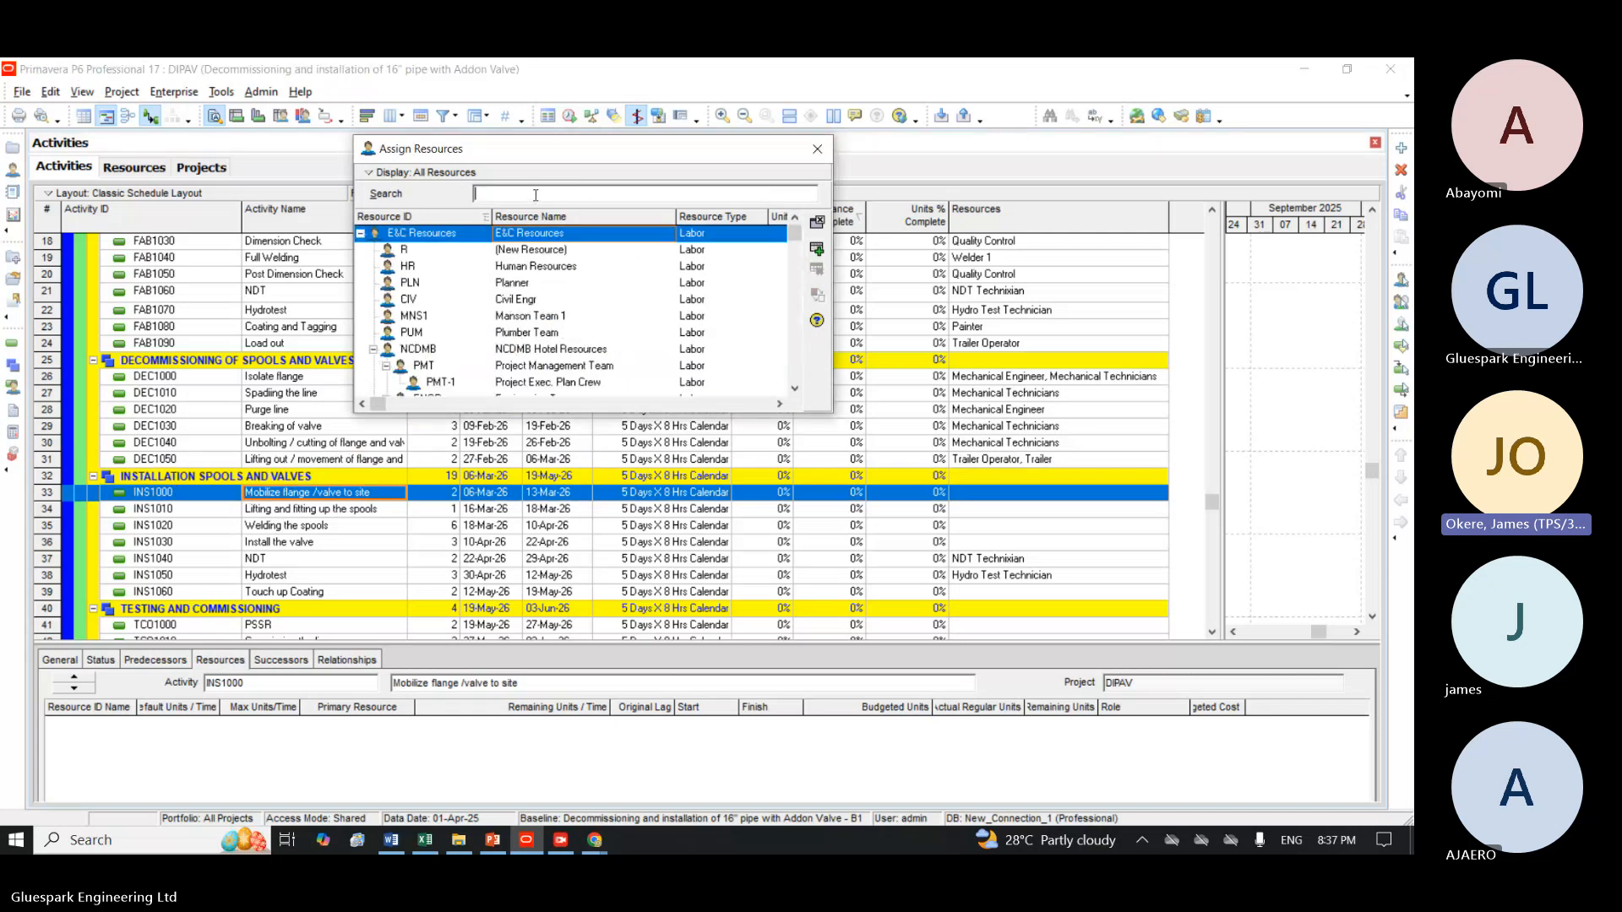
text(me)
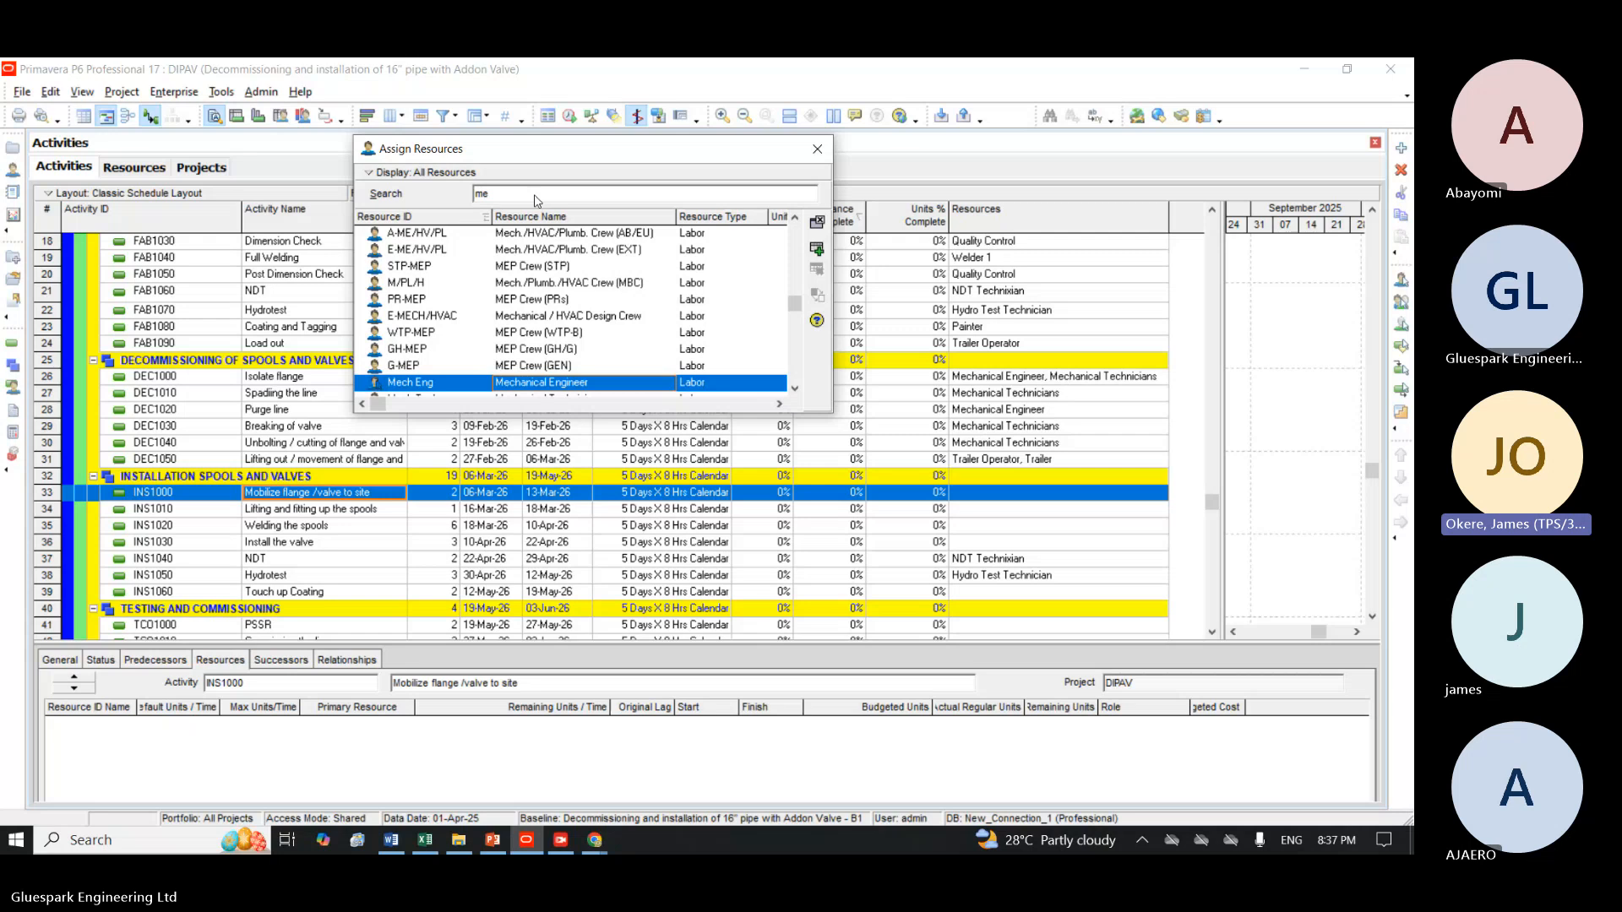
click(817, 249)
click(795, 388)
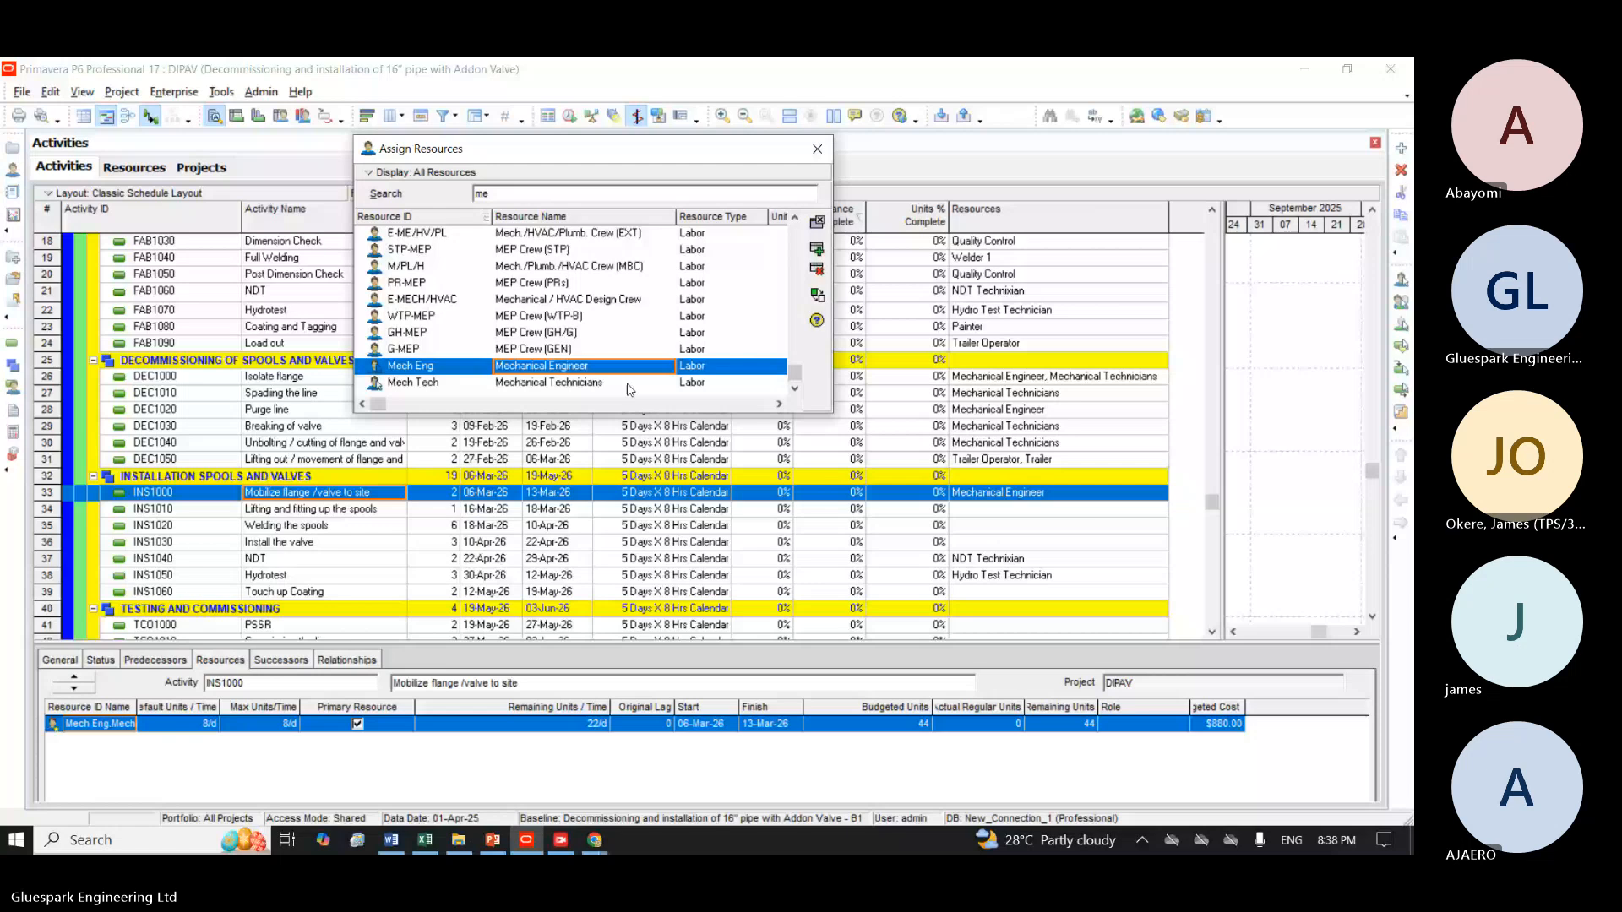
click(782, 383)
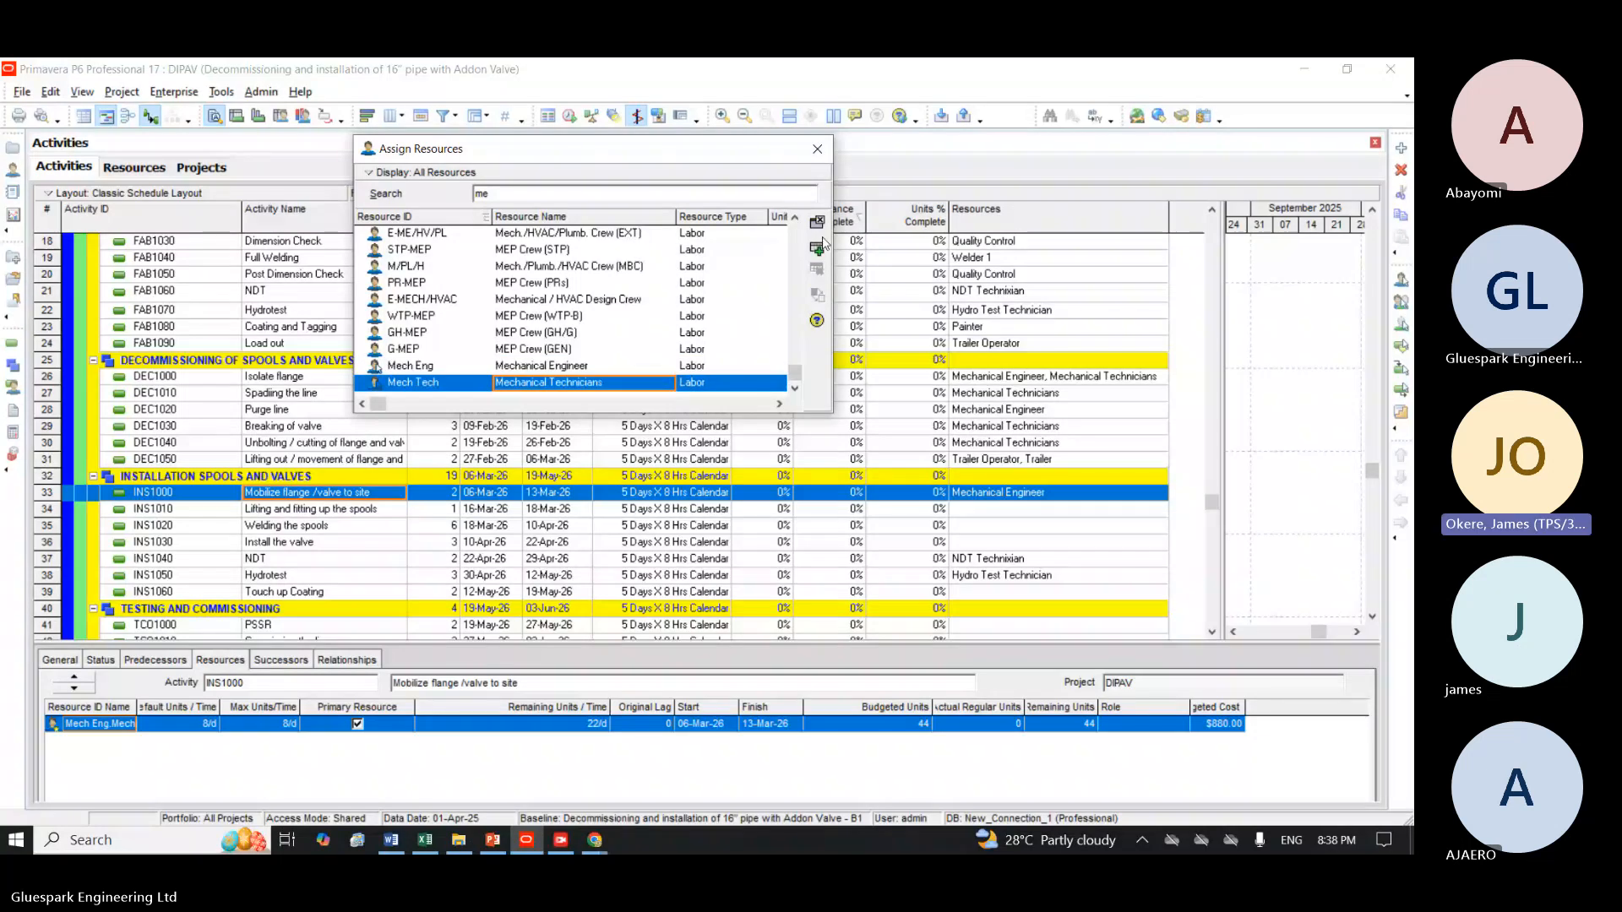
click(822, 246)
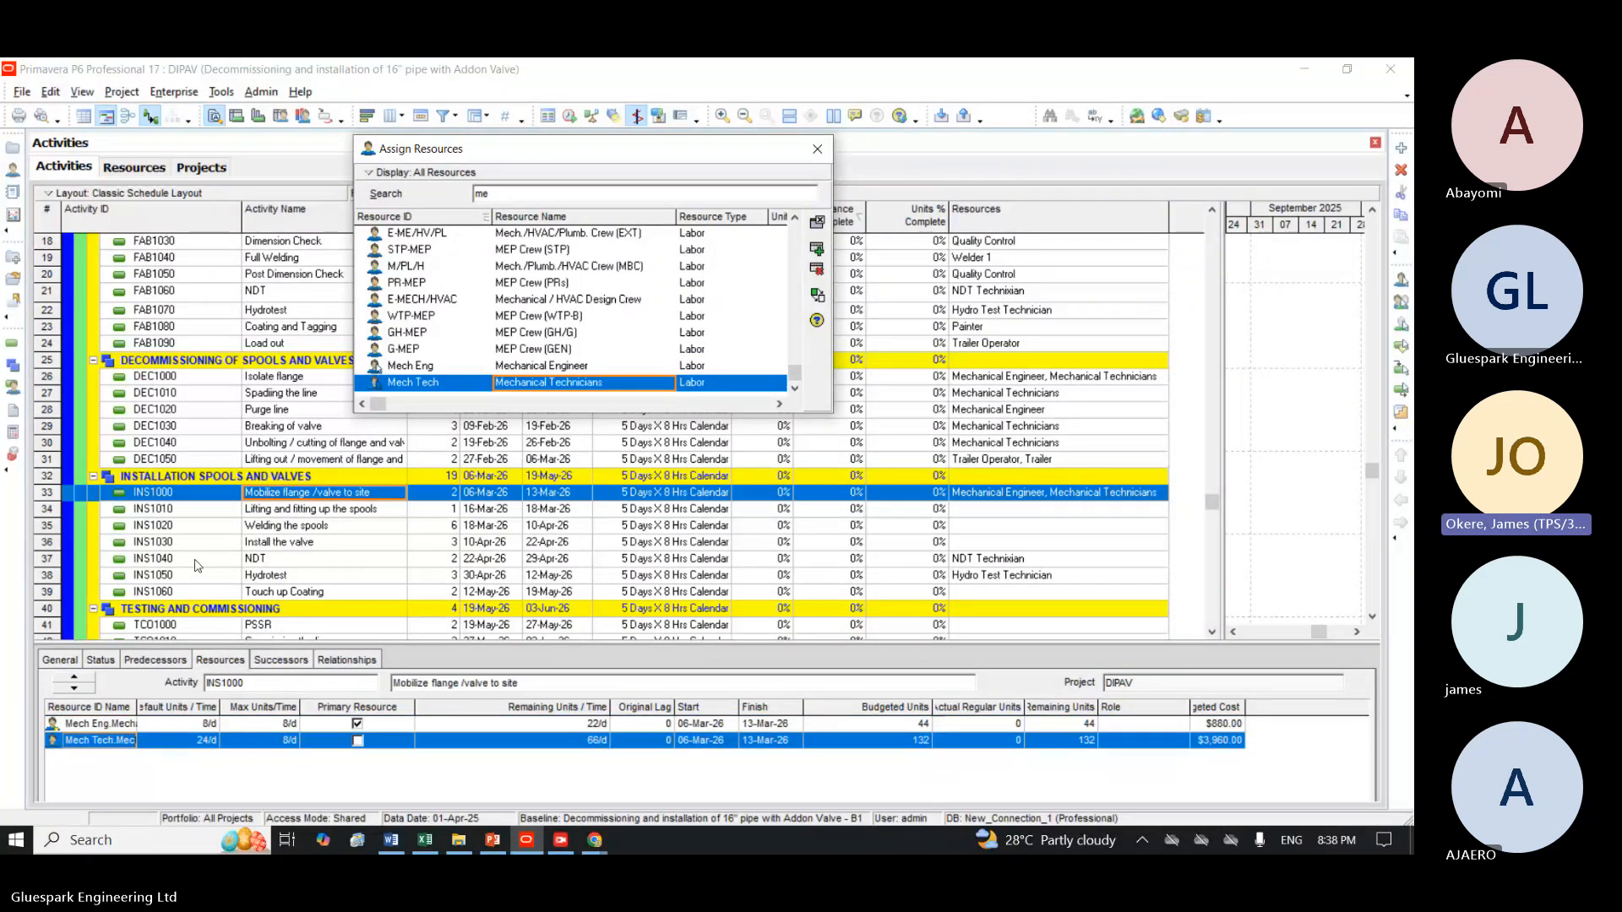
Assign Mechanical Engineer to the Lifting and fitting up the spools activity INS1010.
click(267, 511)
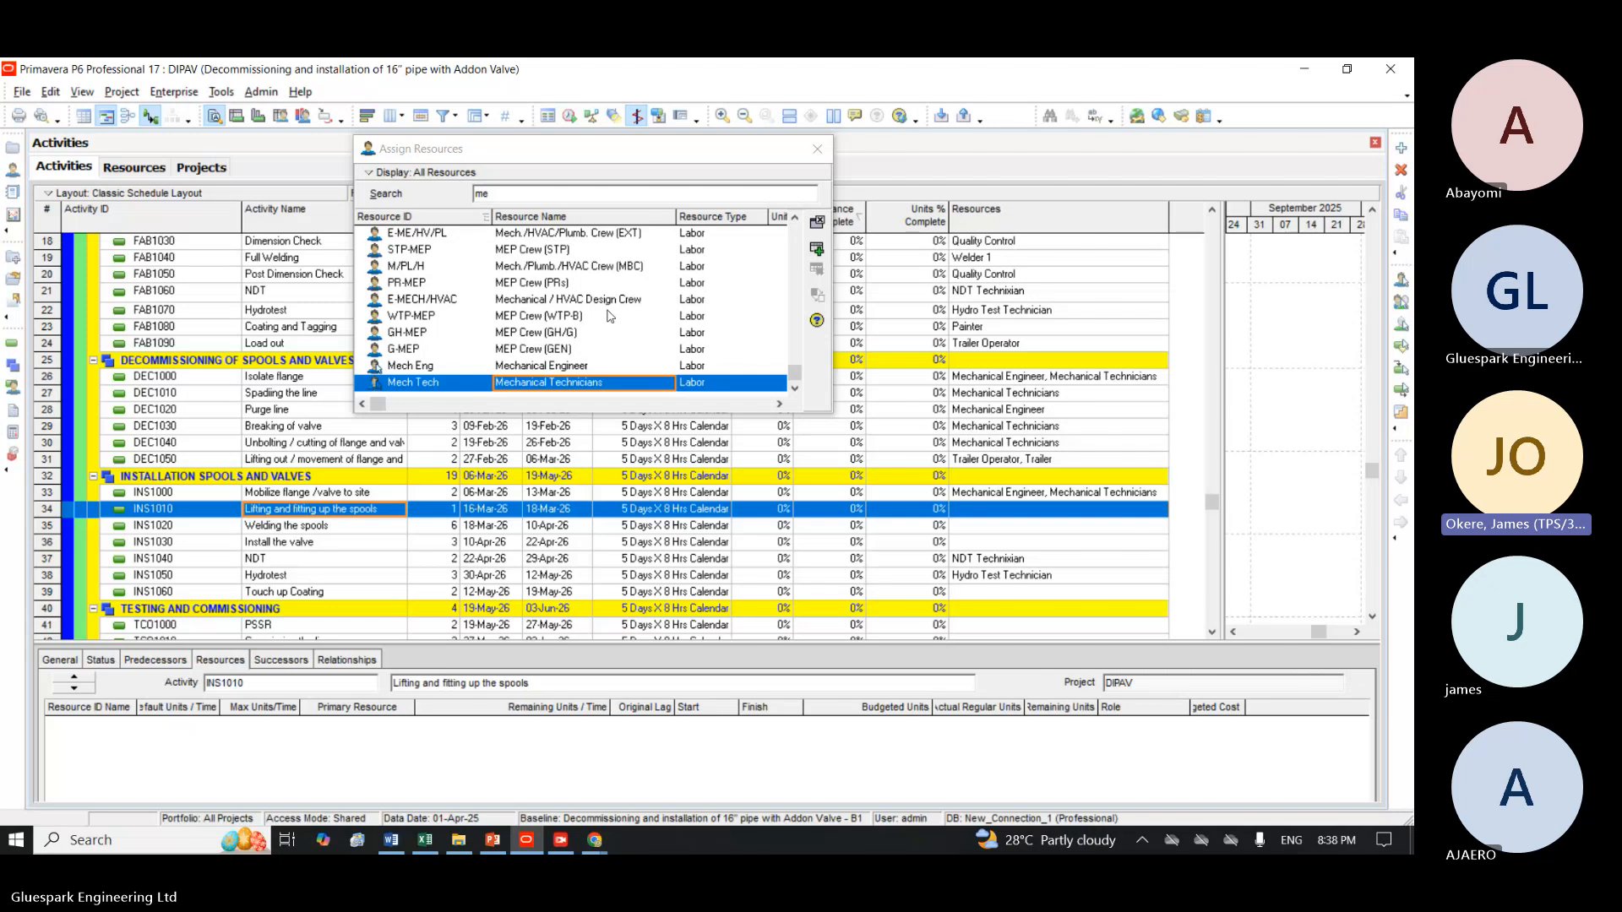
click(565, 366)
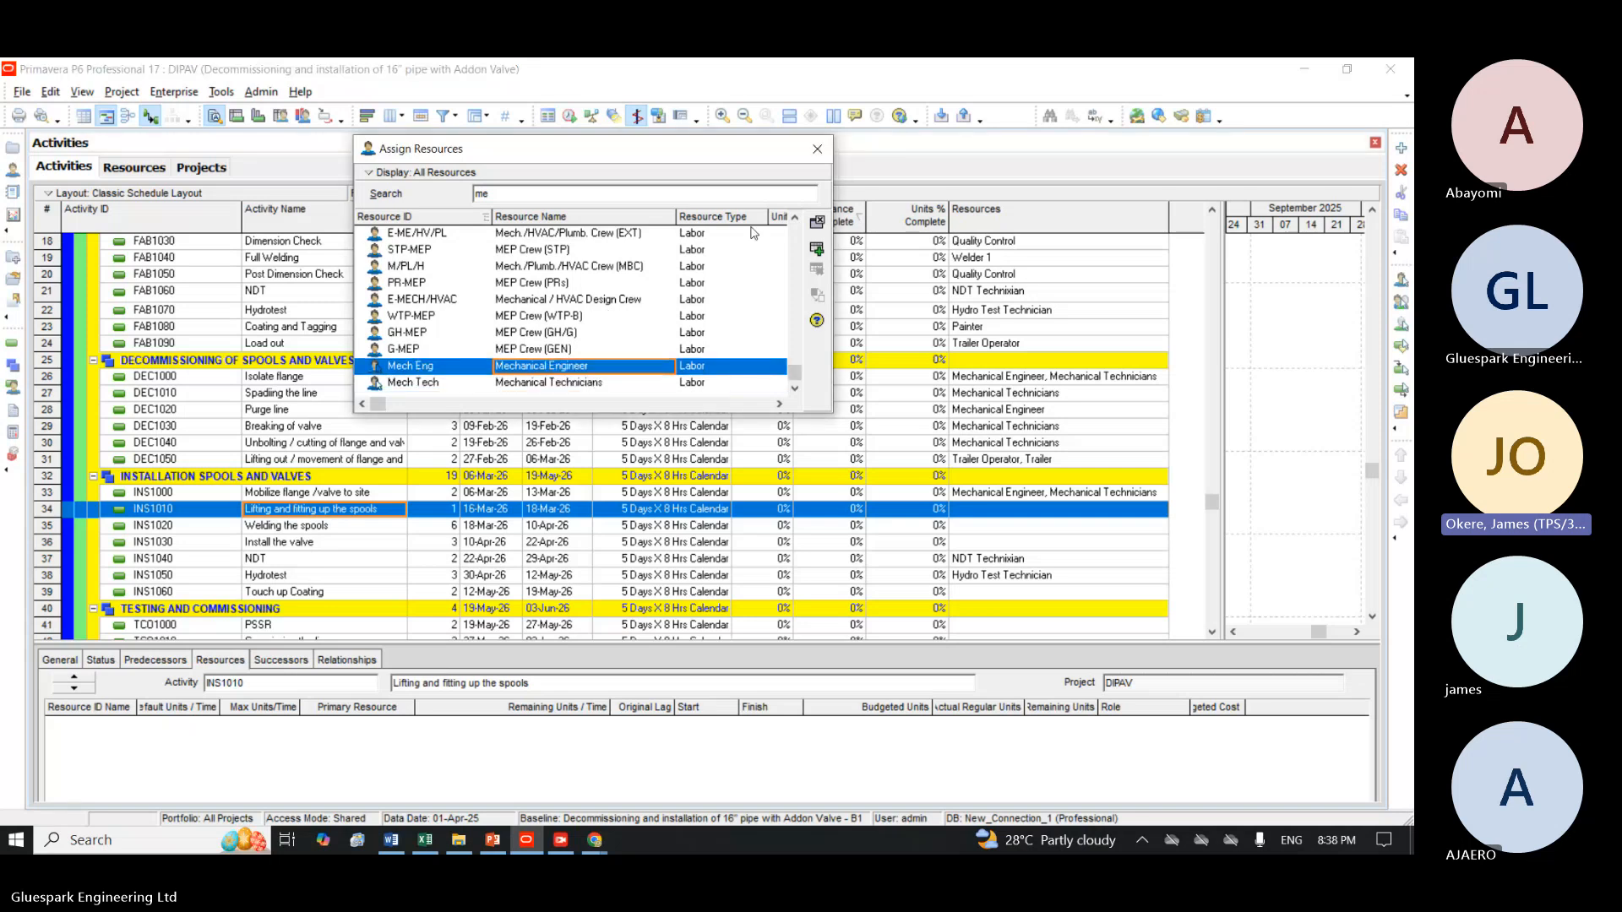
click(817, 249)
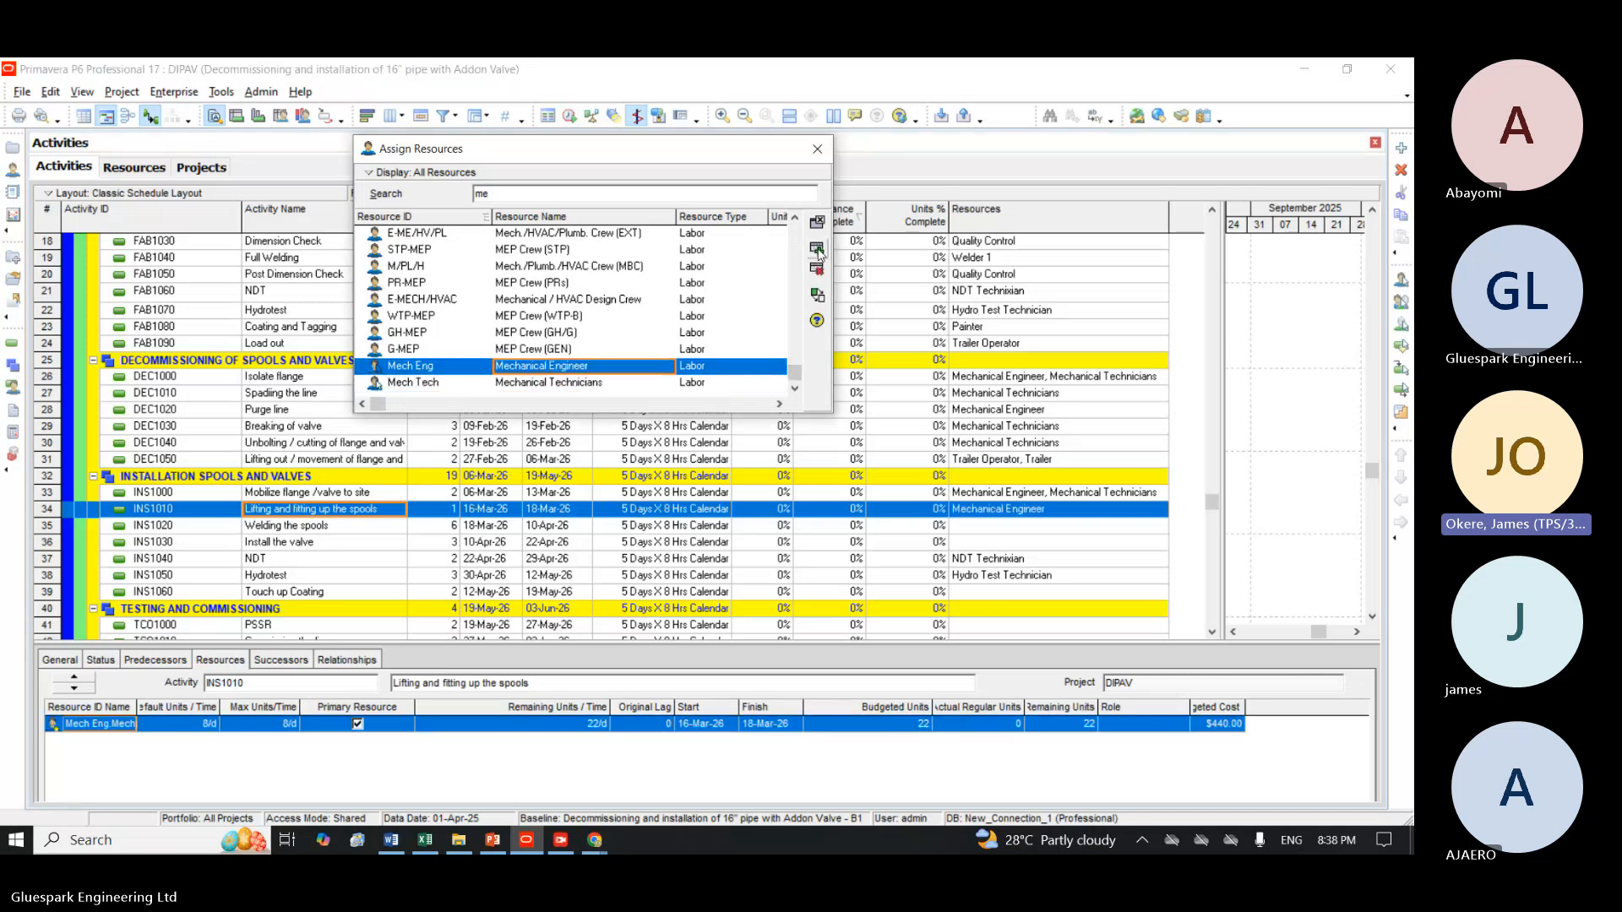
Assign Welder 1 to the Welding the spools activity INS1020.
click(268, 530)
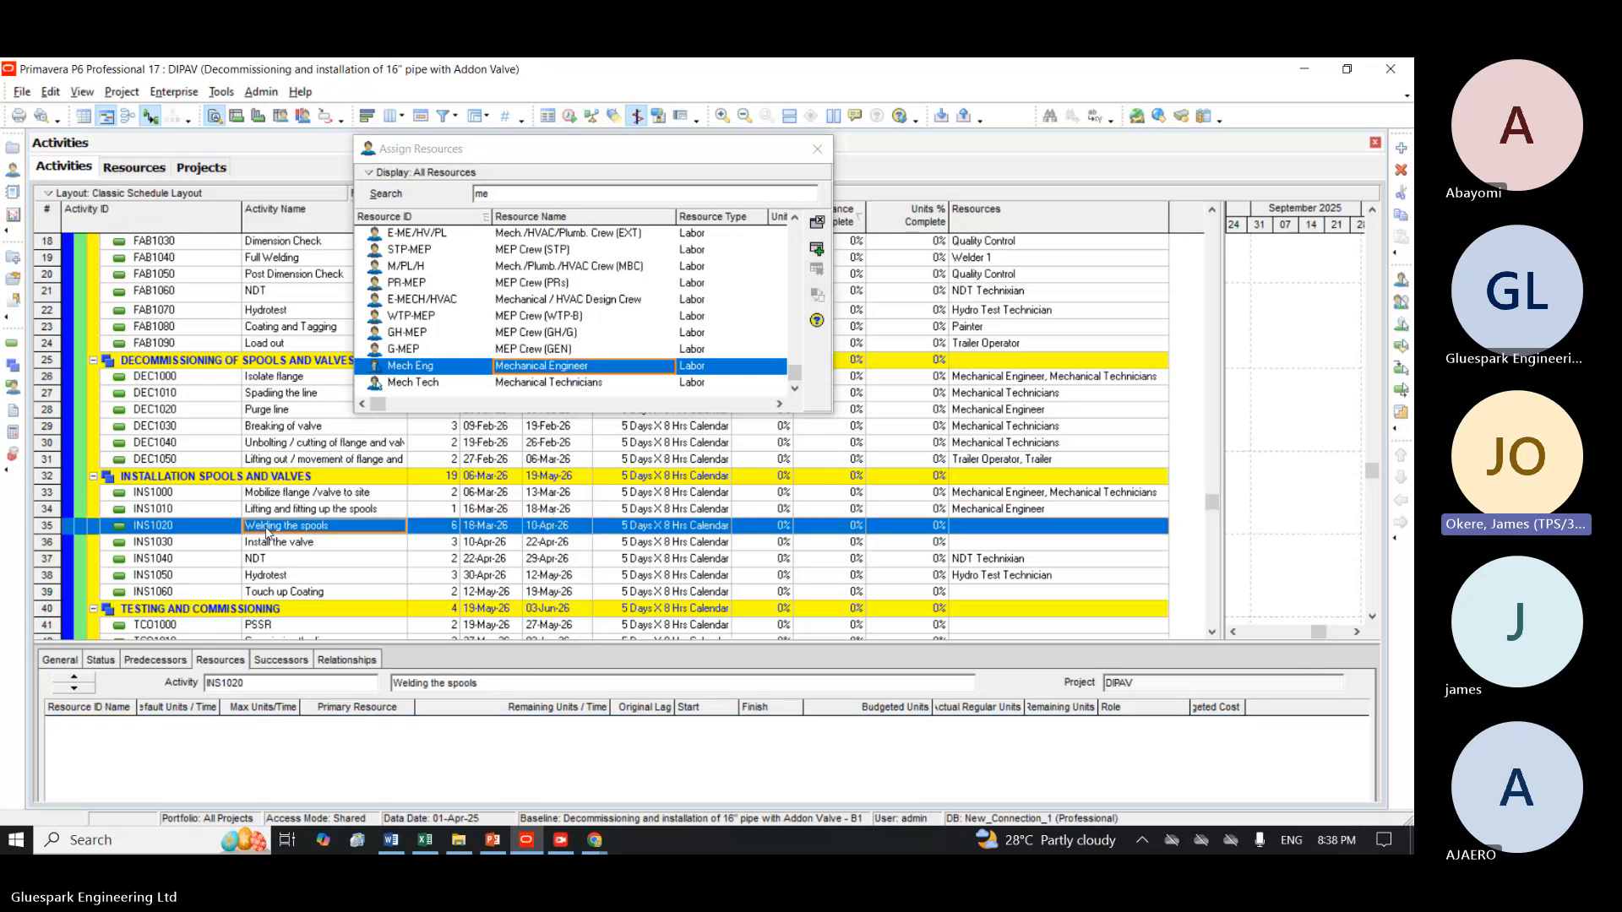
click(604, 194)
key(BackSpace)
key(BackSpace)
text(wel)
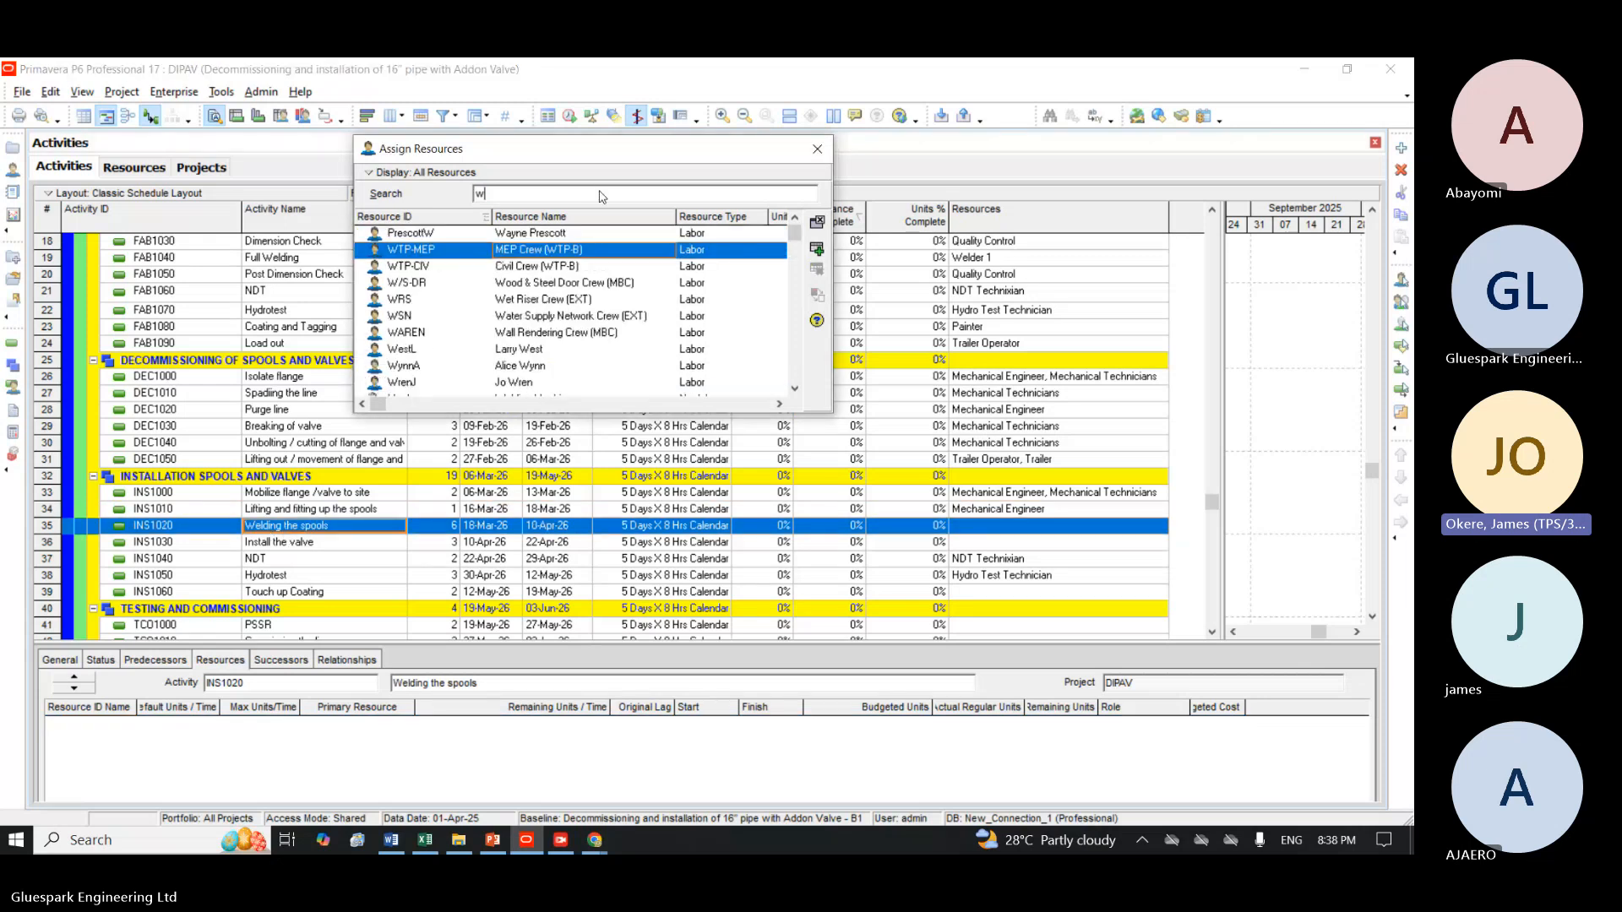
click(817, 250)
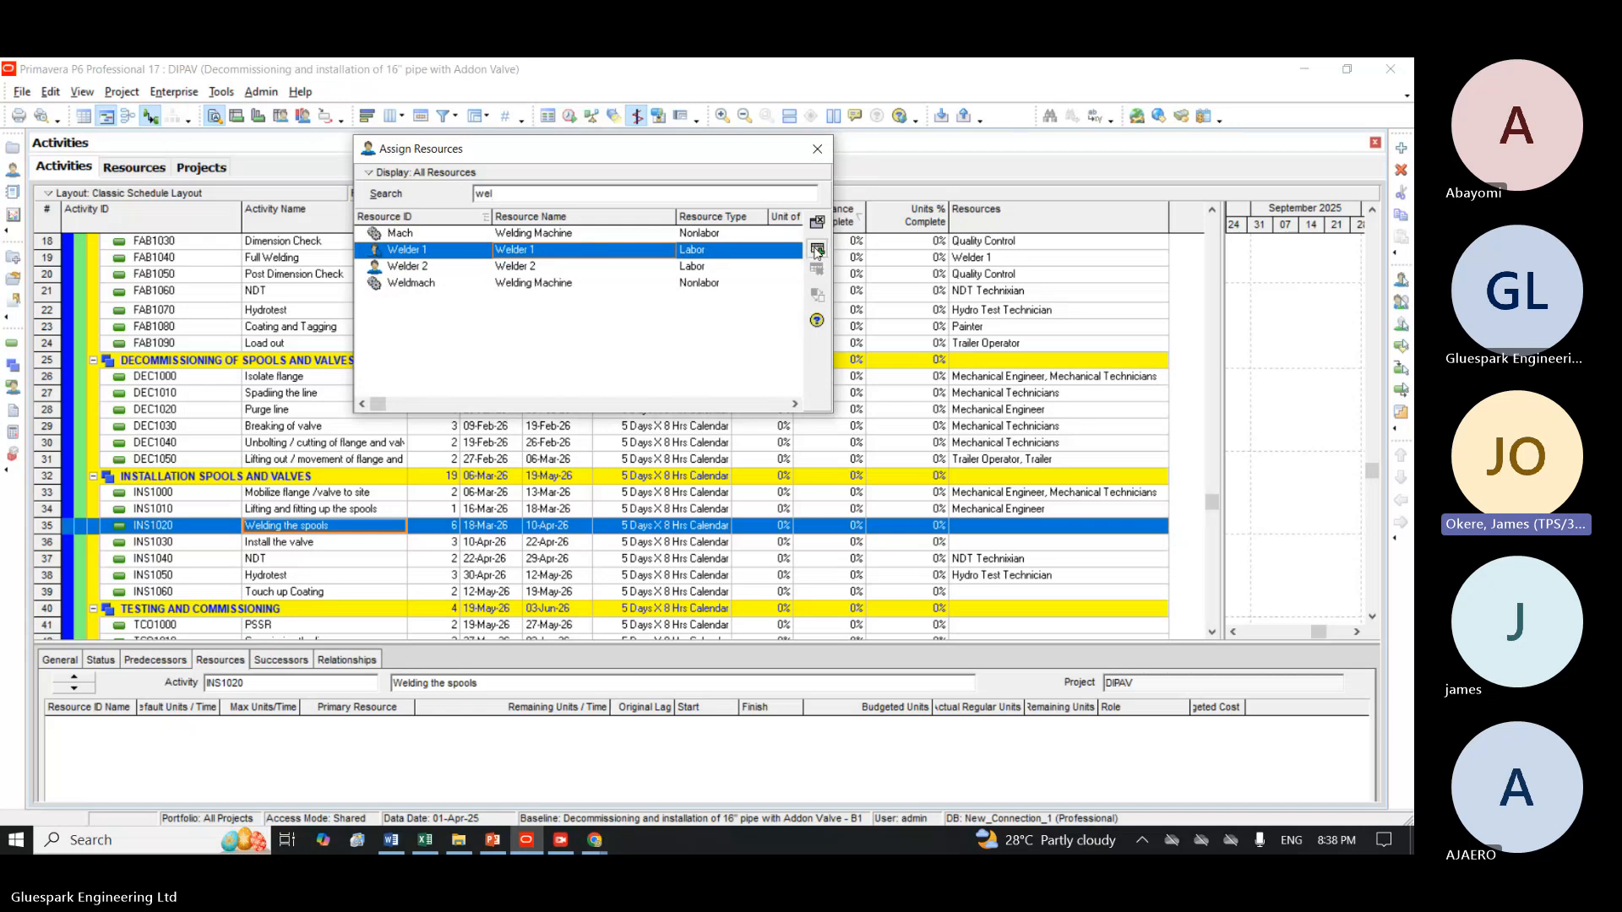
Assign Mechanical Engineer and Mechanical Technicians to the Install the valve activity INS1030.
click(518, 194)
key(BackSpace)
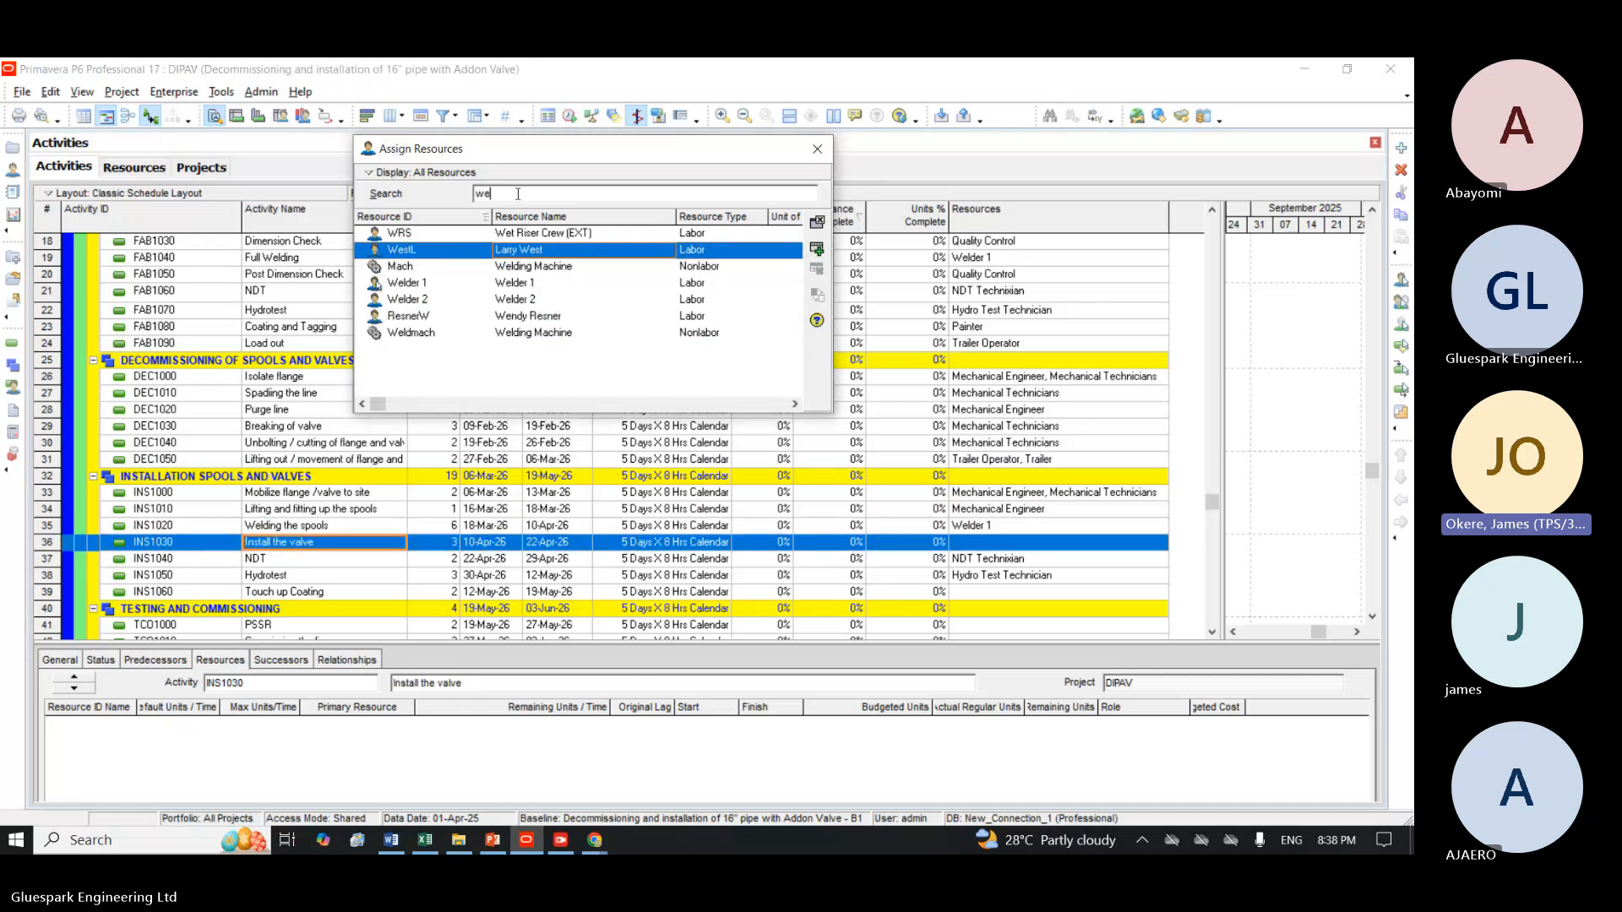
key(BackSpace)
key(BackSpace)
text(me)
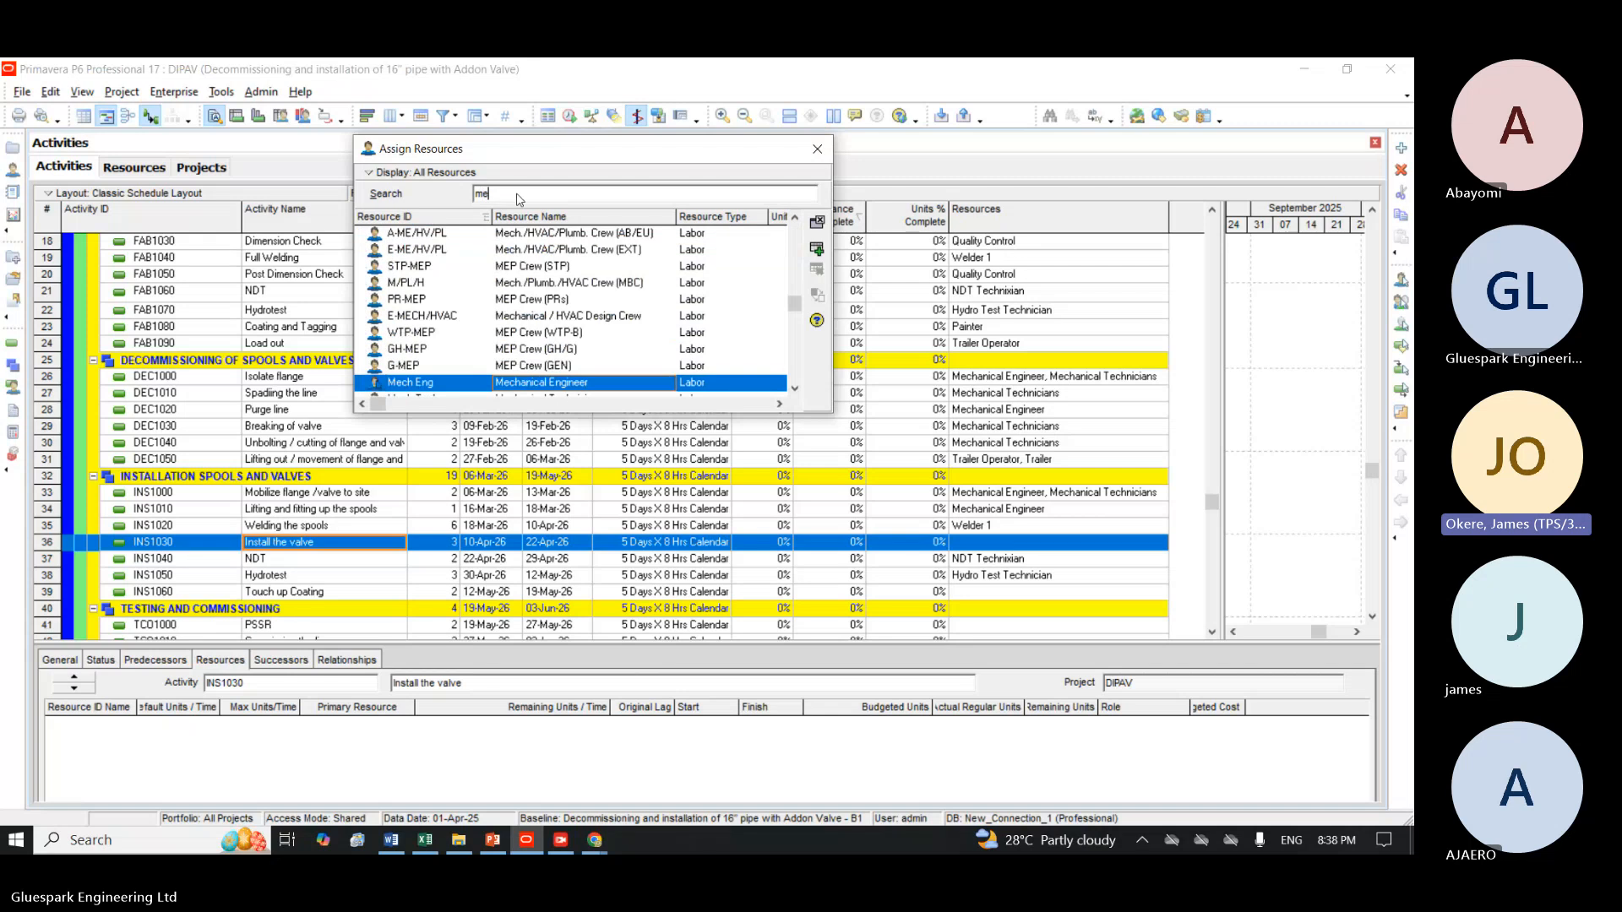
click(816, 250)
click(795, 389)
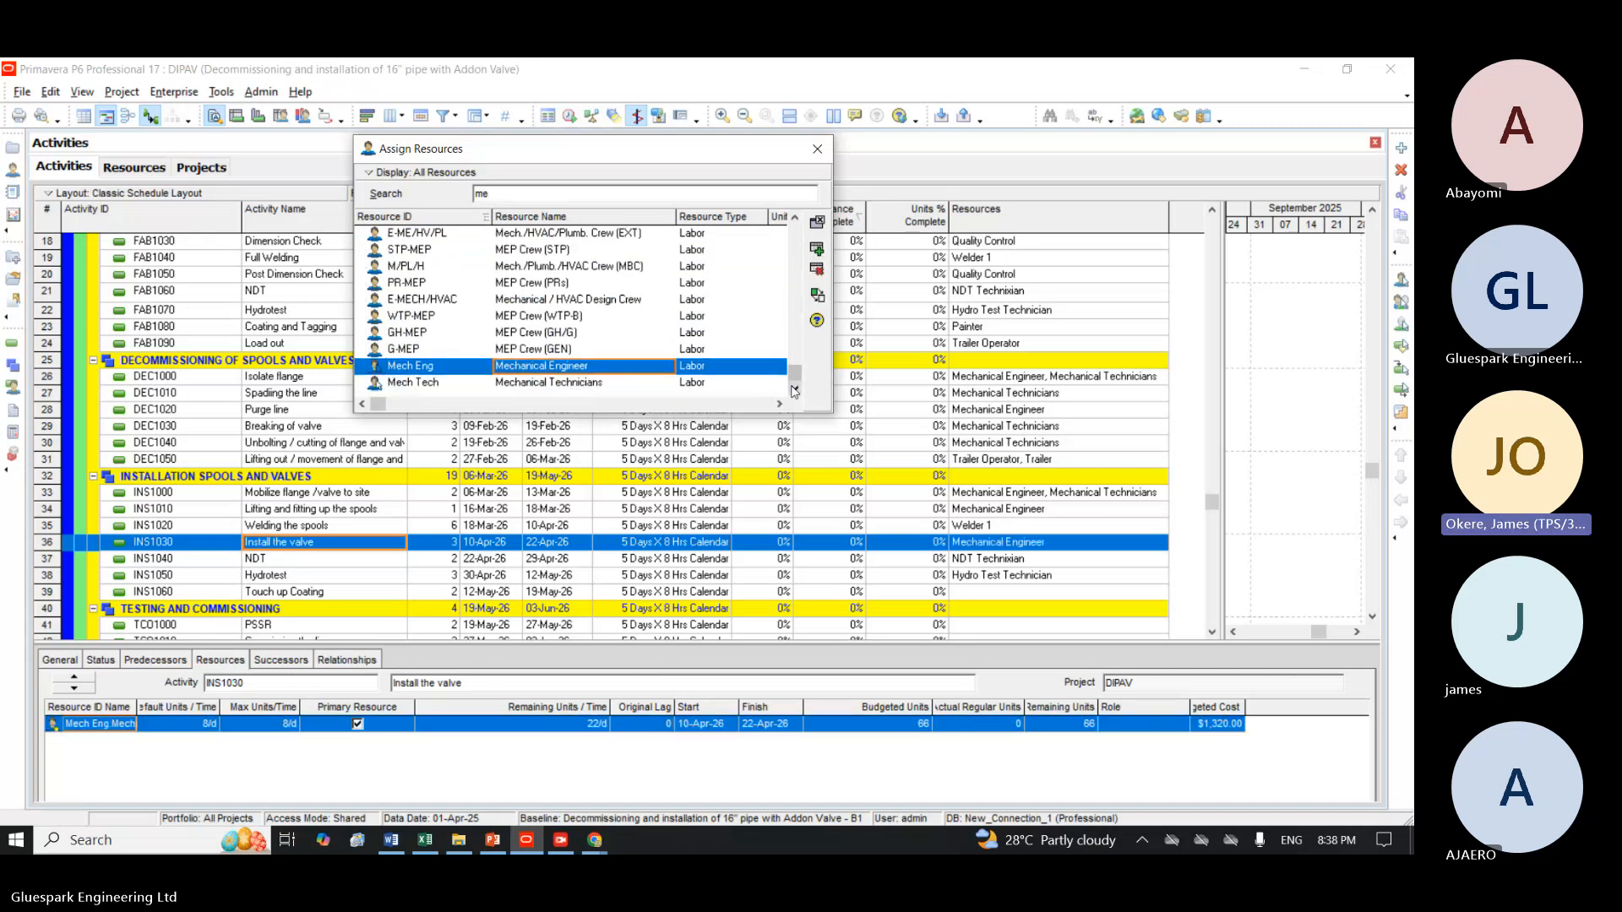
click(692, 383)
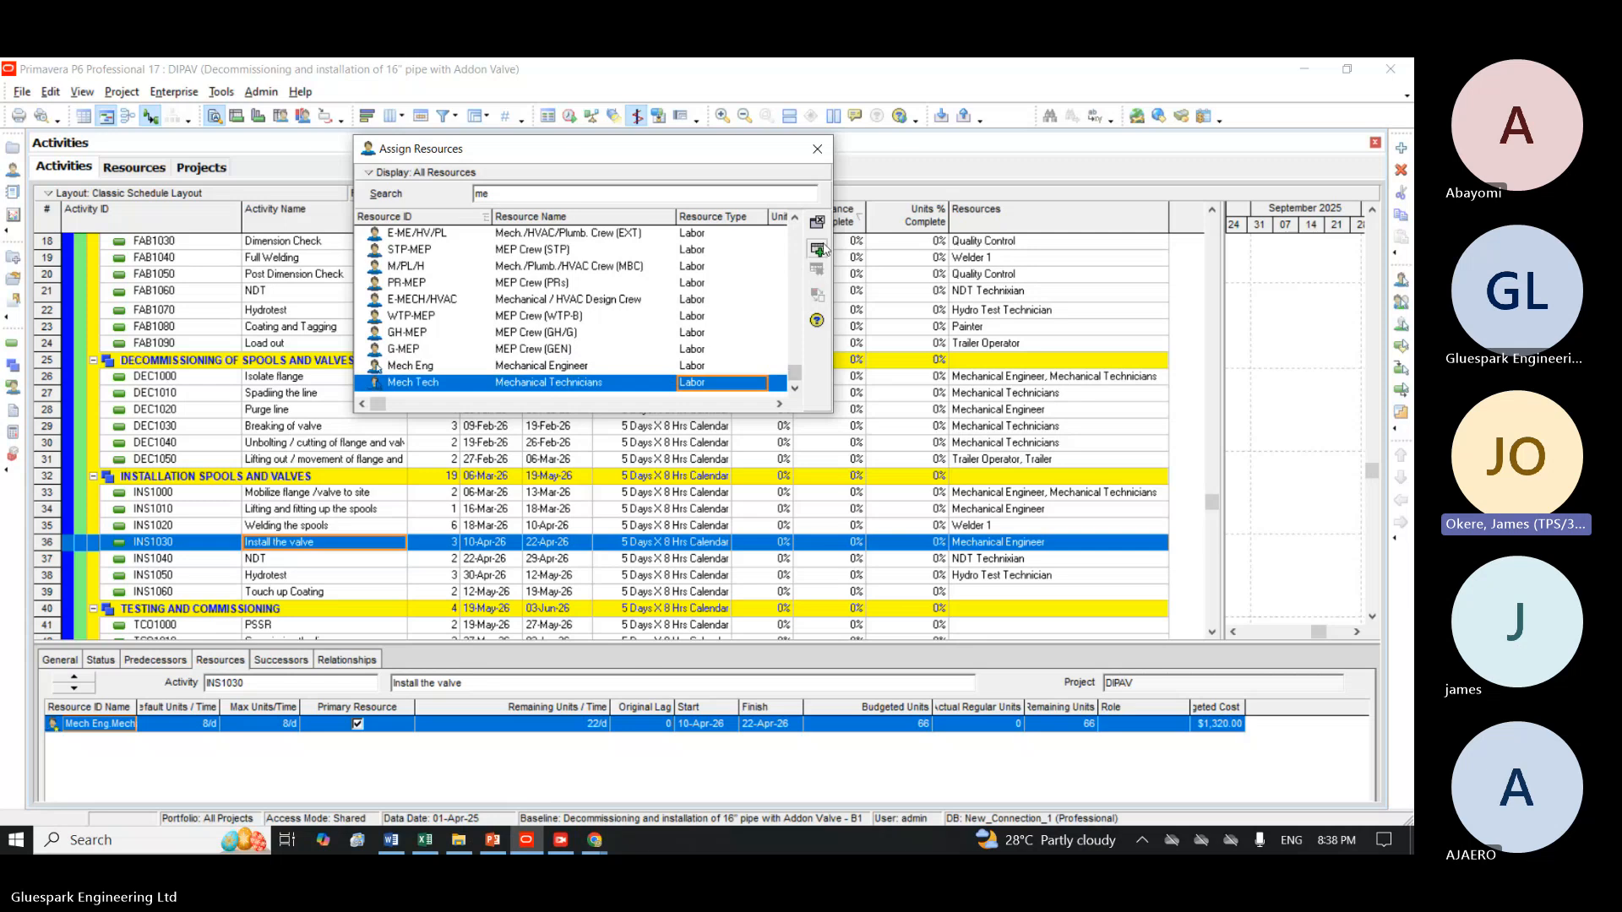
click(817, 248)
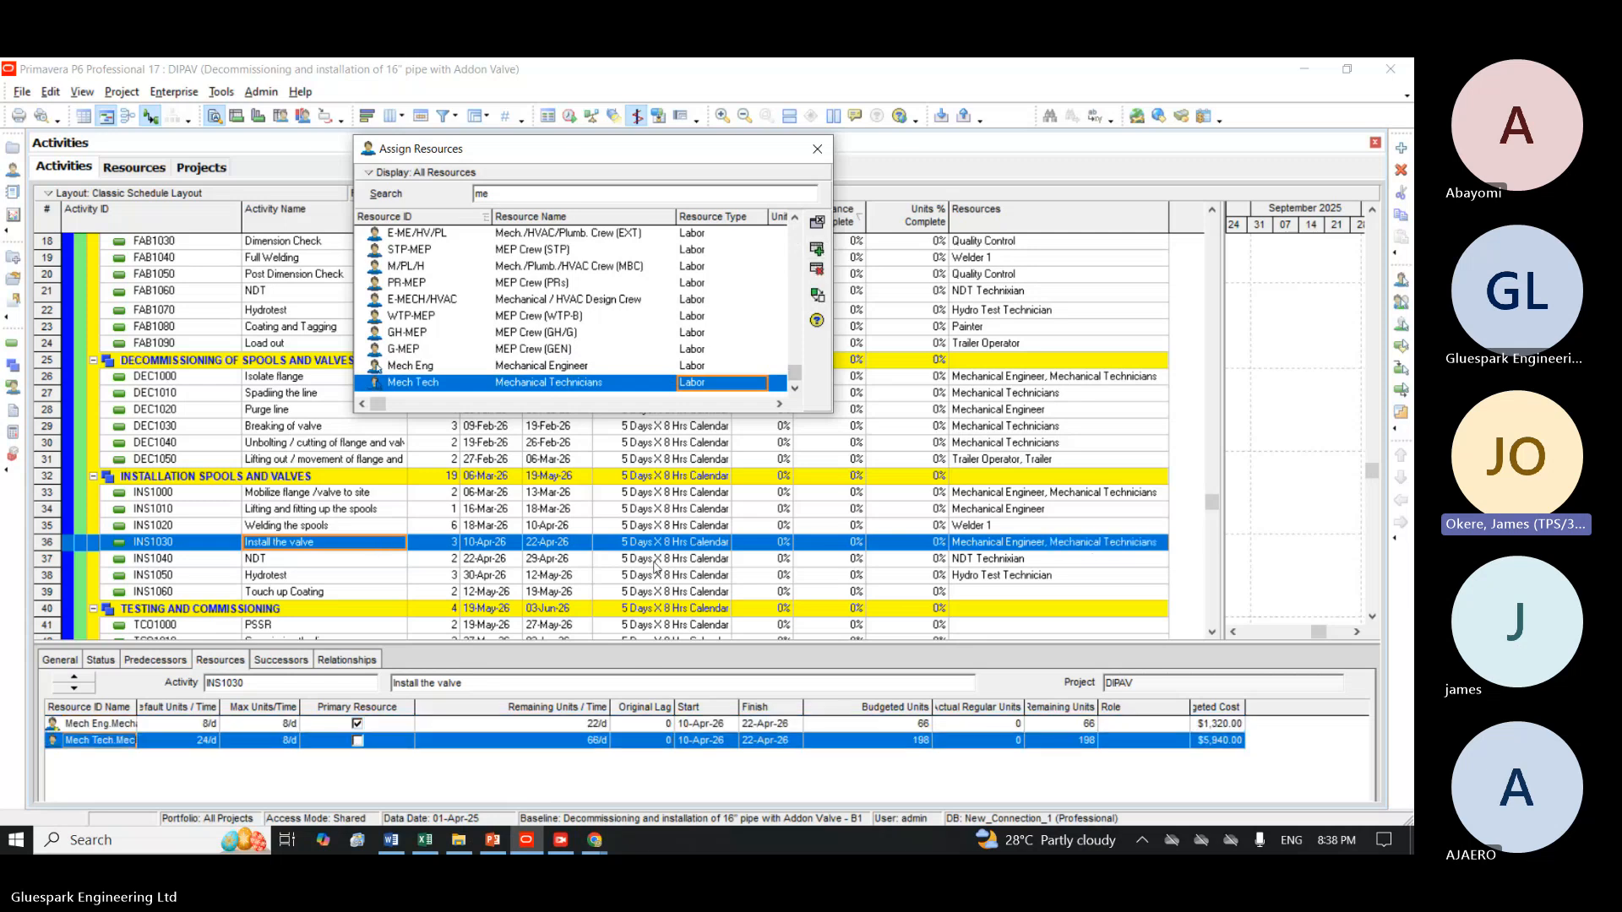
Assign the Painter resource with ID Paint to the Touch up Coating activity INS1060.
click(975, 595)
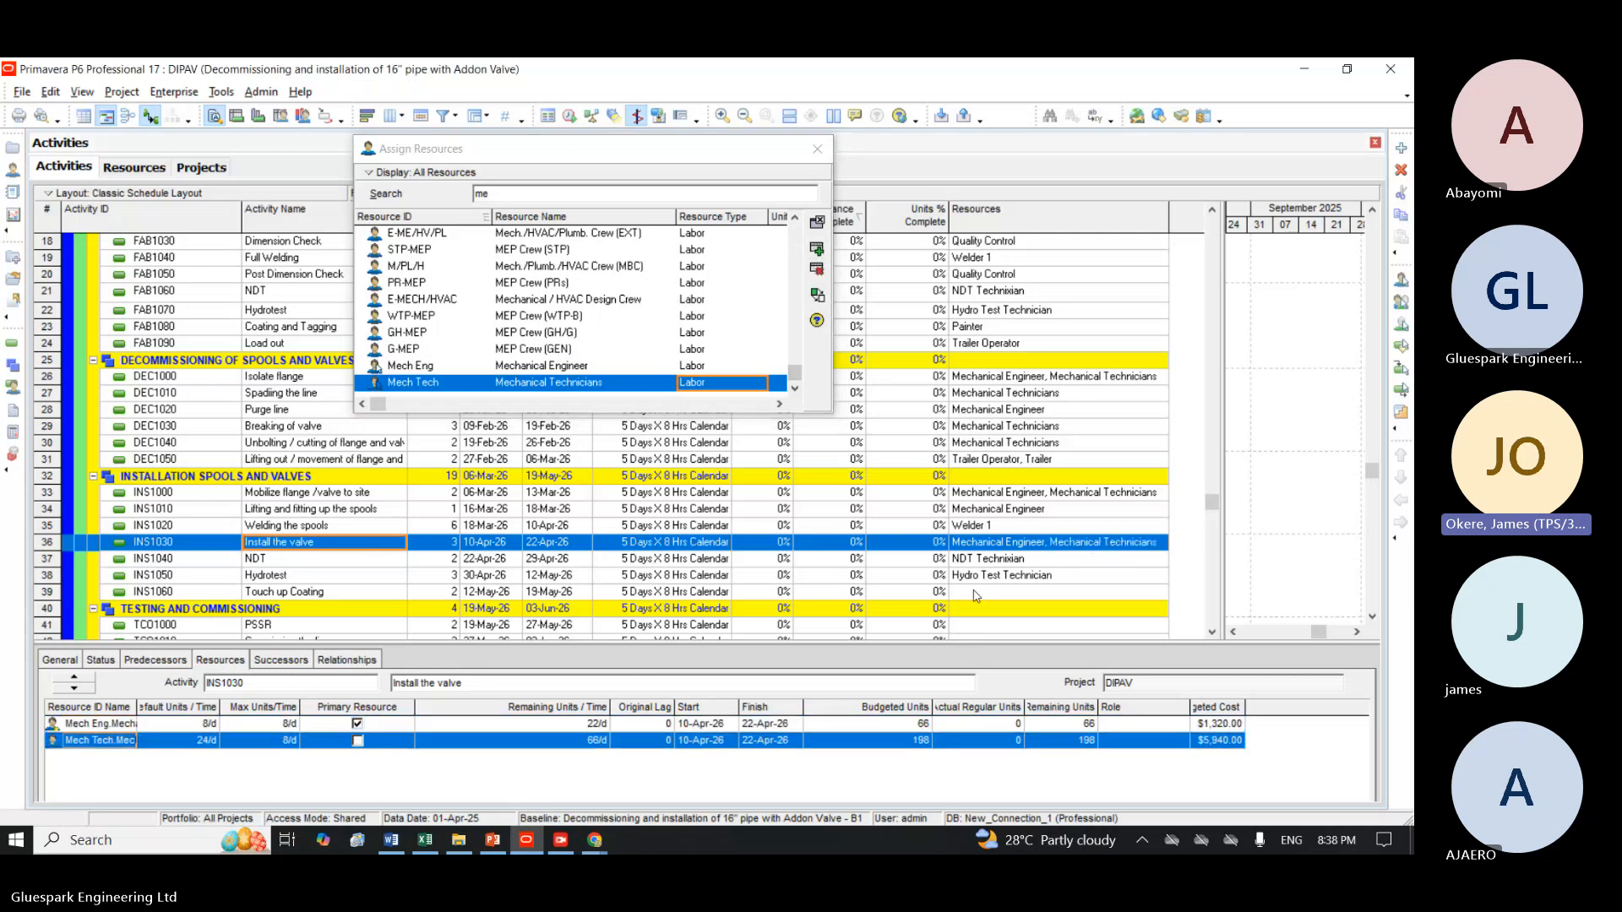
click(976, 593)
click(540, 195)
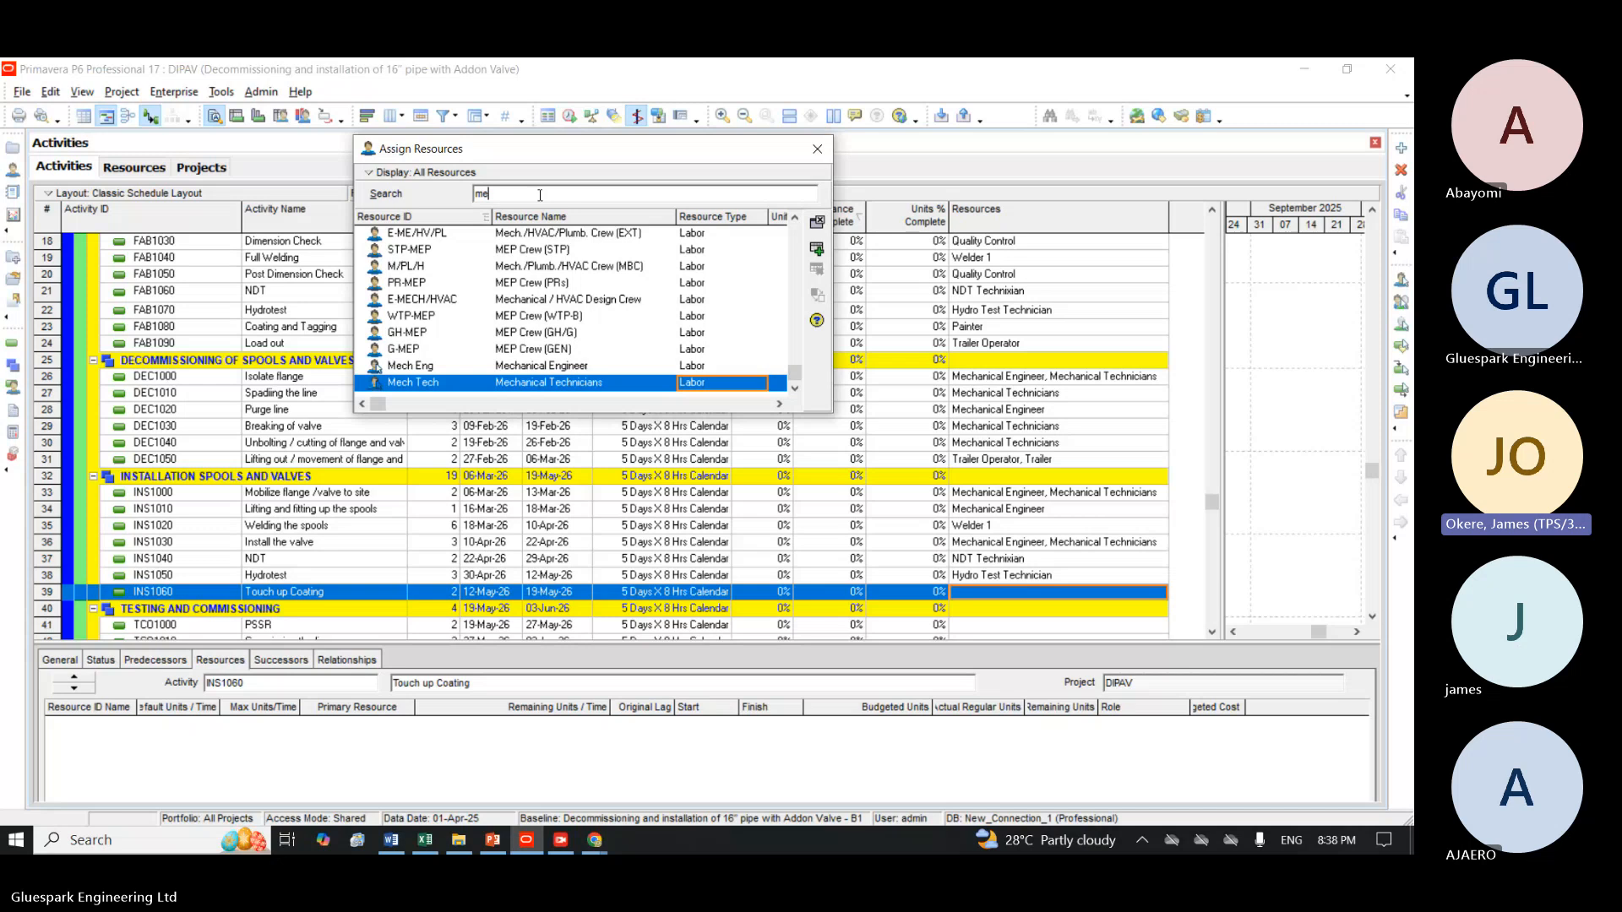
key(BackSpace)
key(BackSpace)
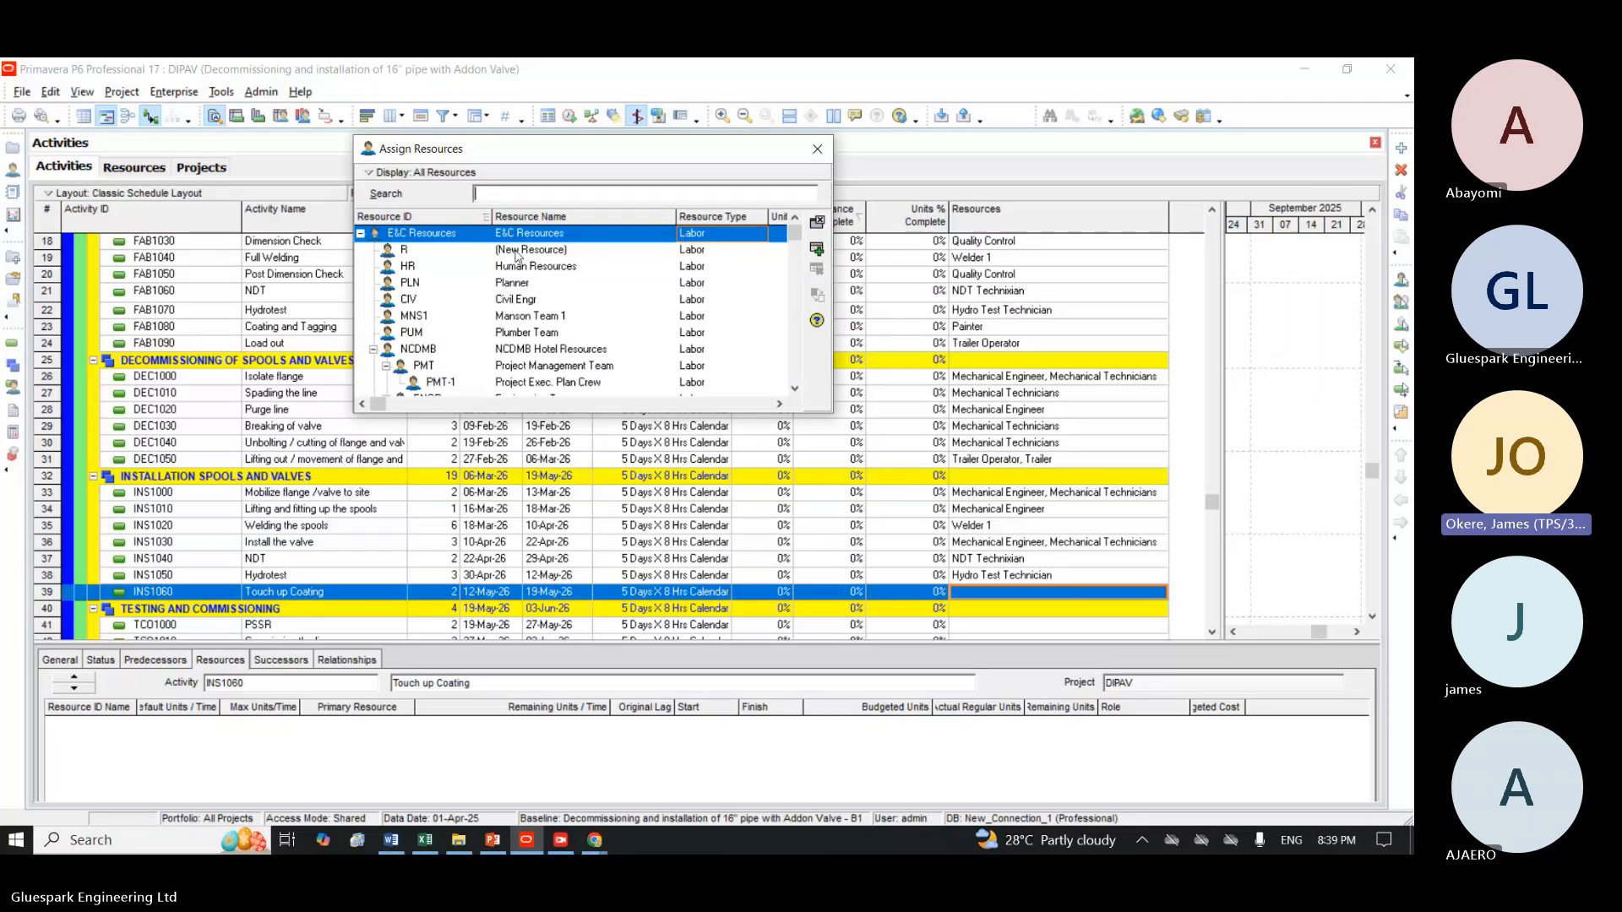
click(534, 195)
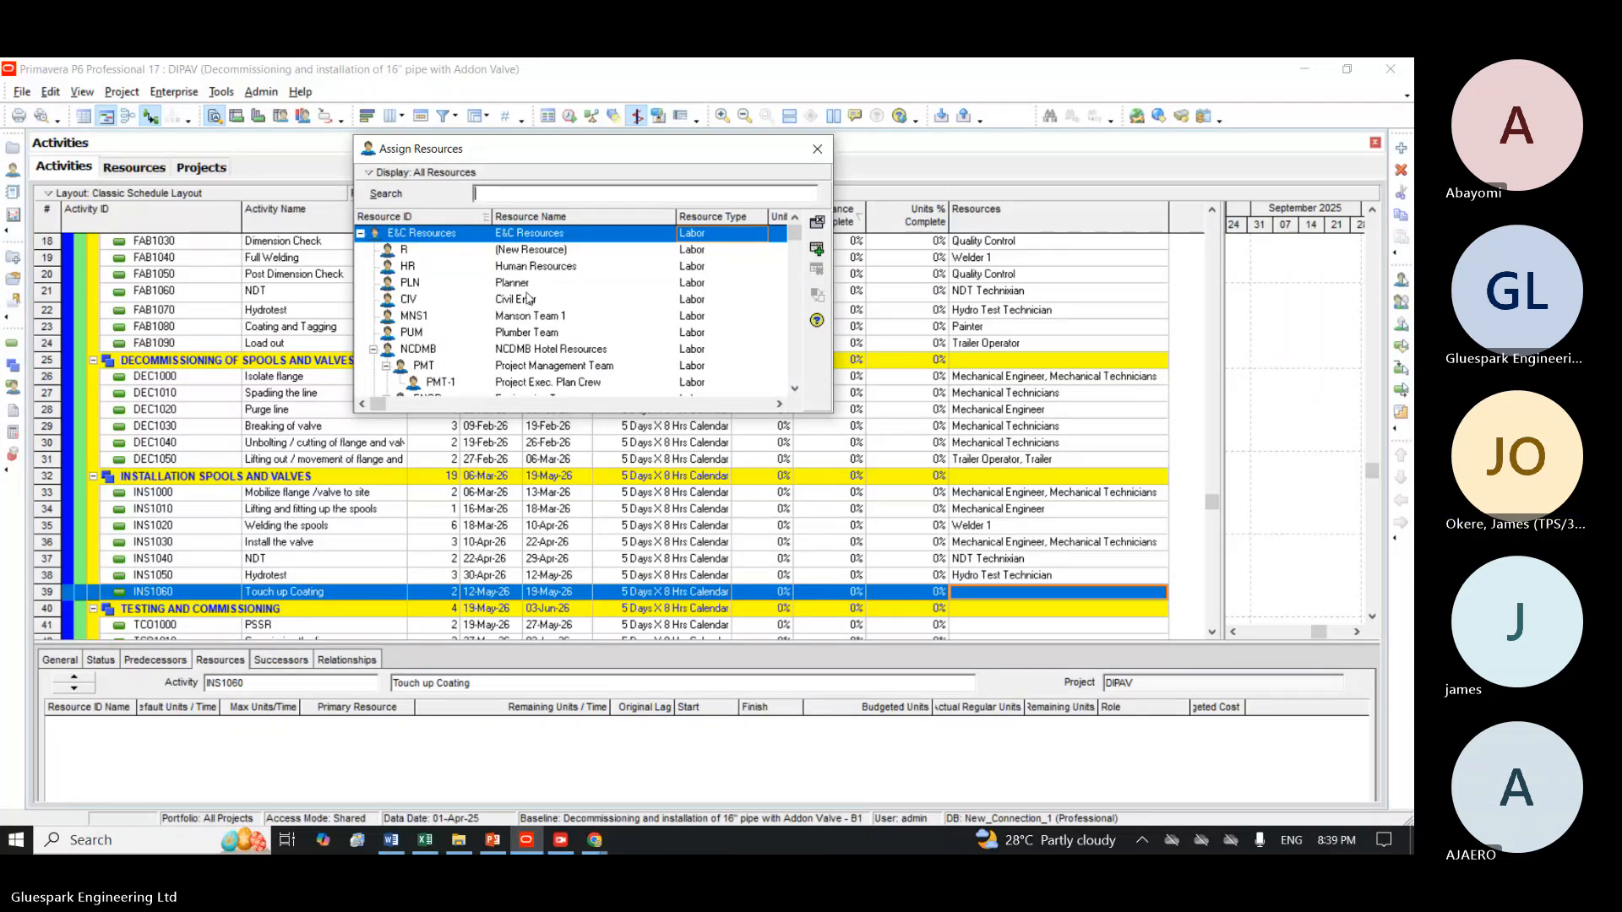
text(pl)
key(BackSpace)
text(a)
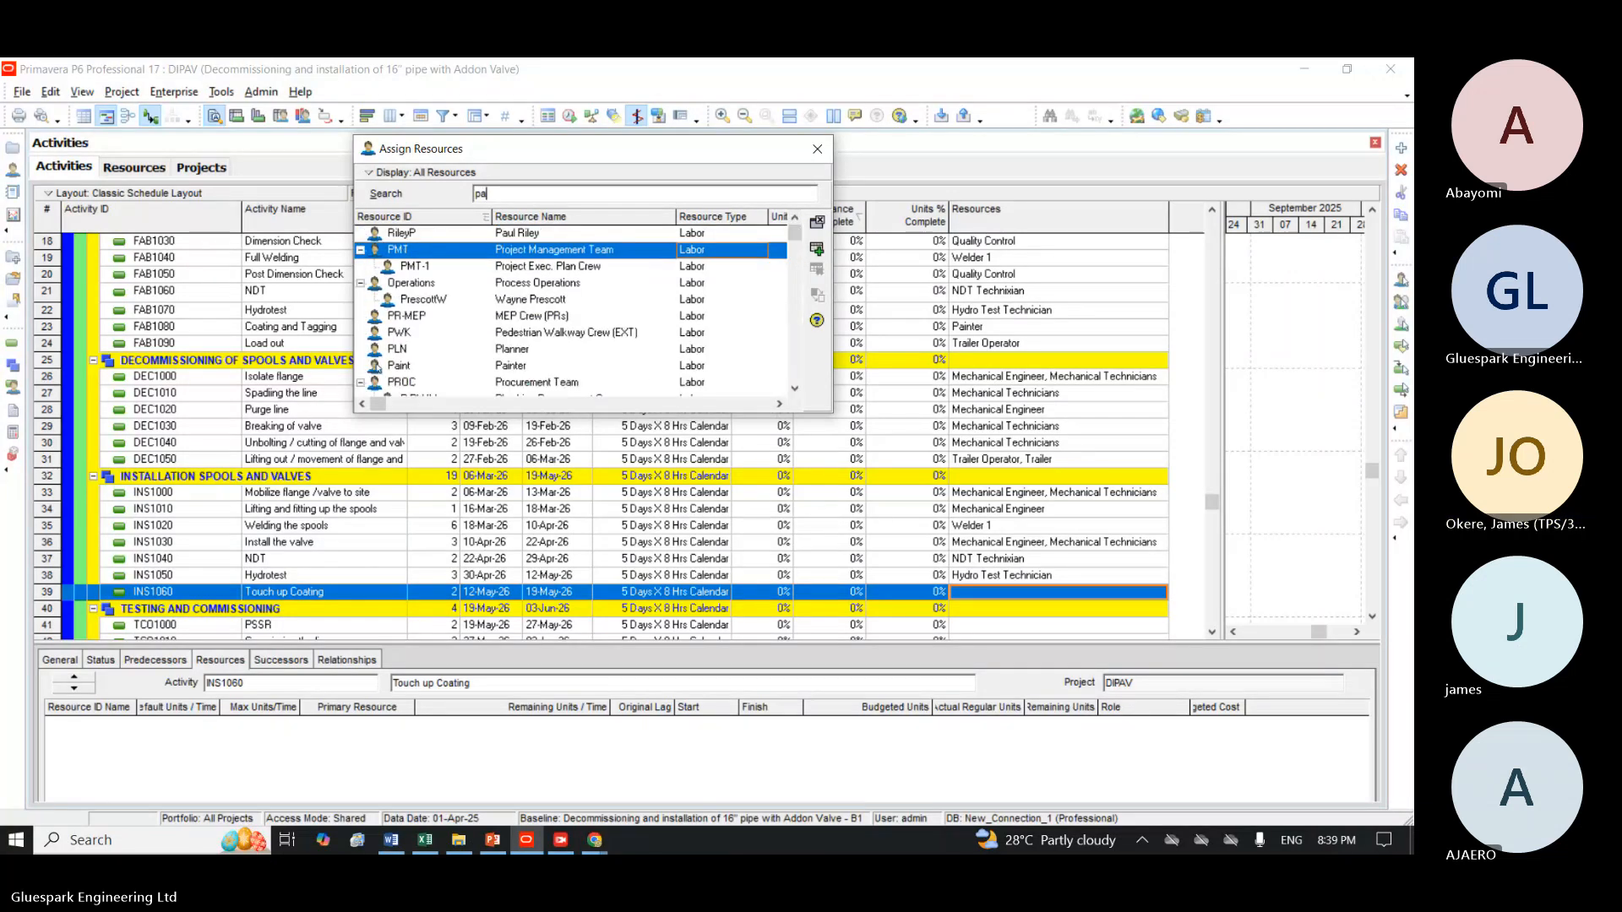
click(816, 248)
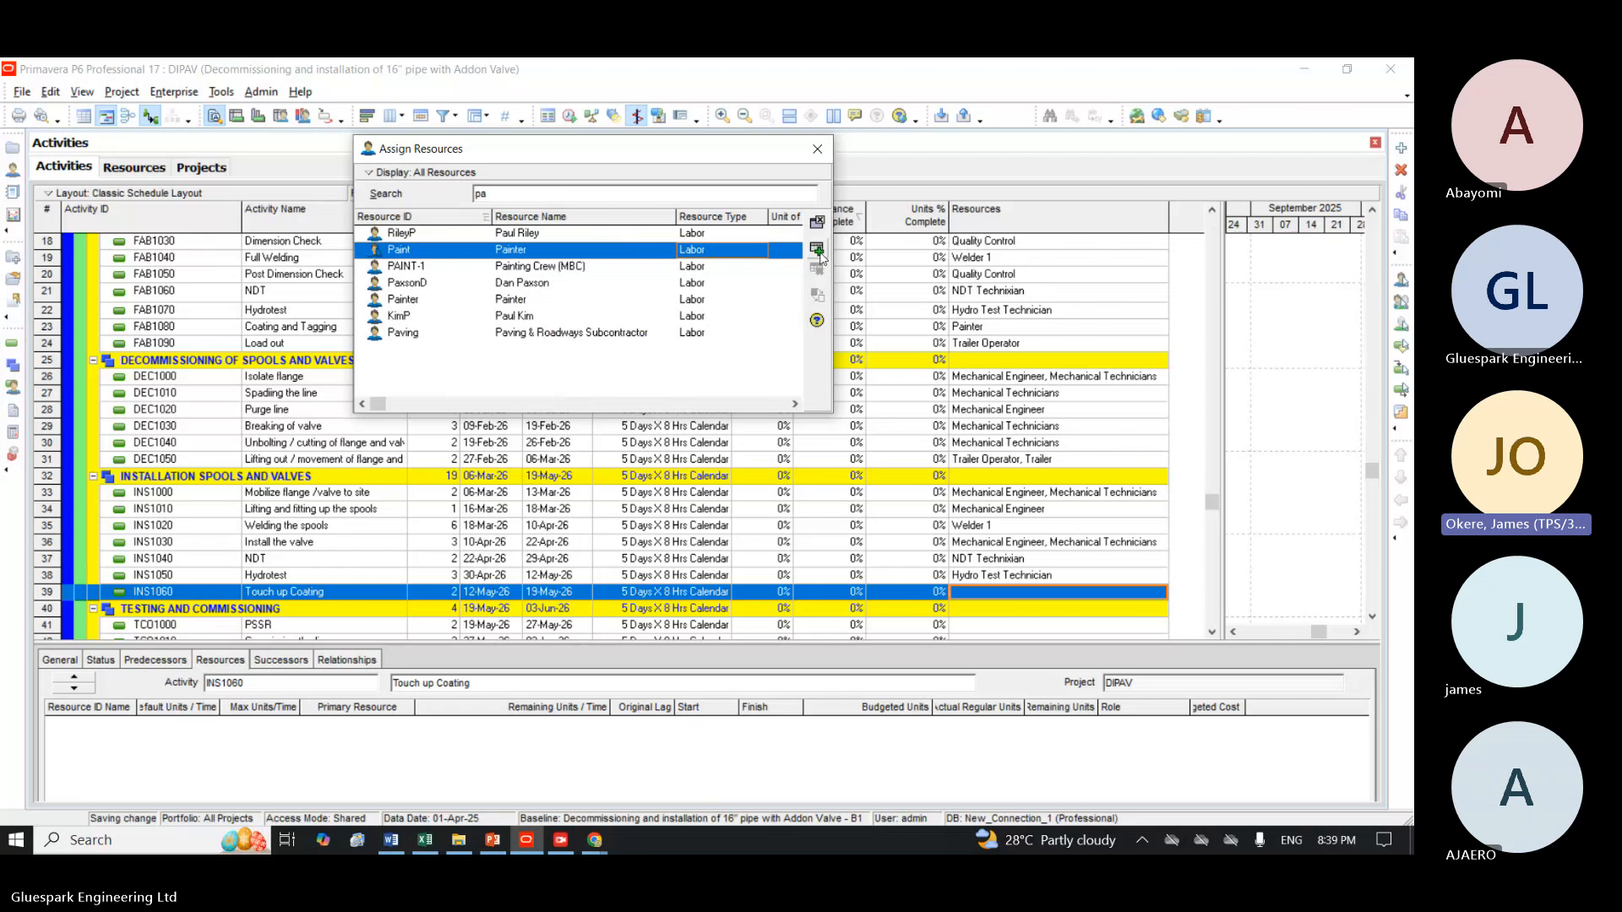
scroll(625, 458, down, 3)
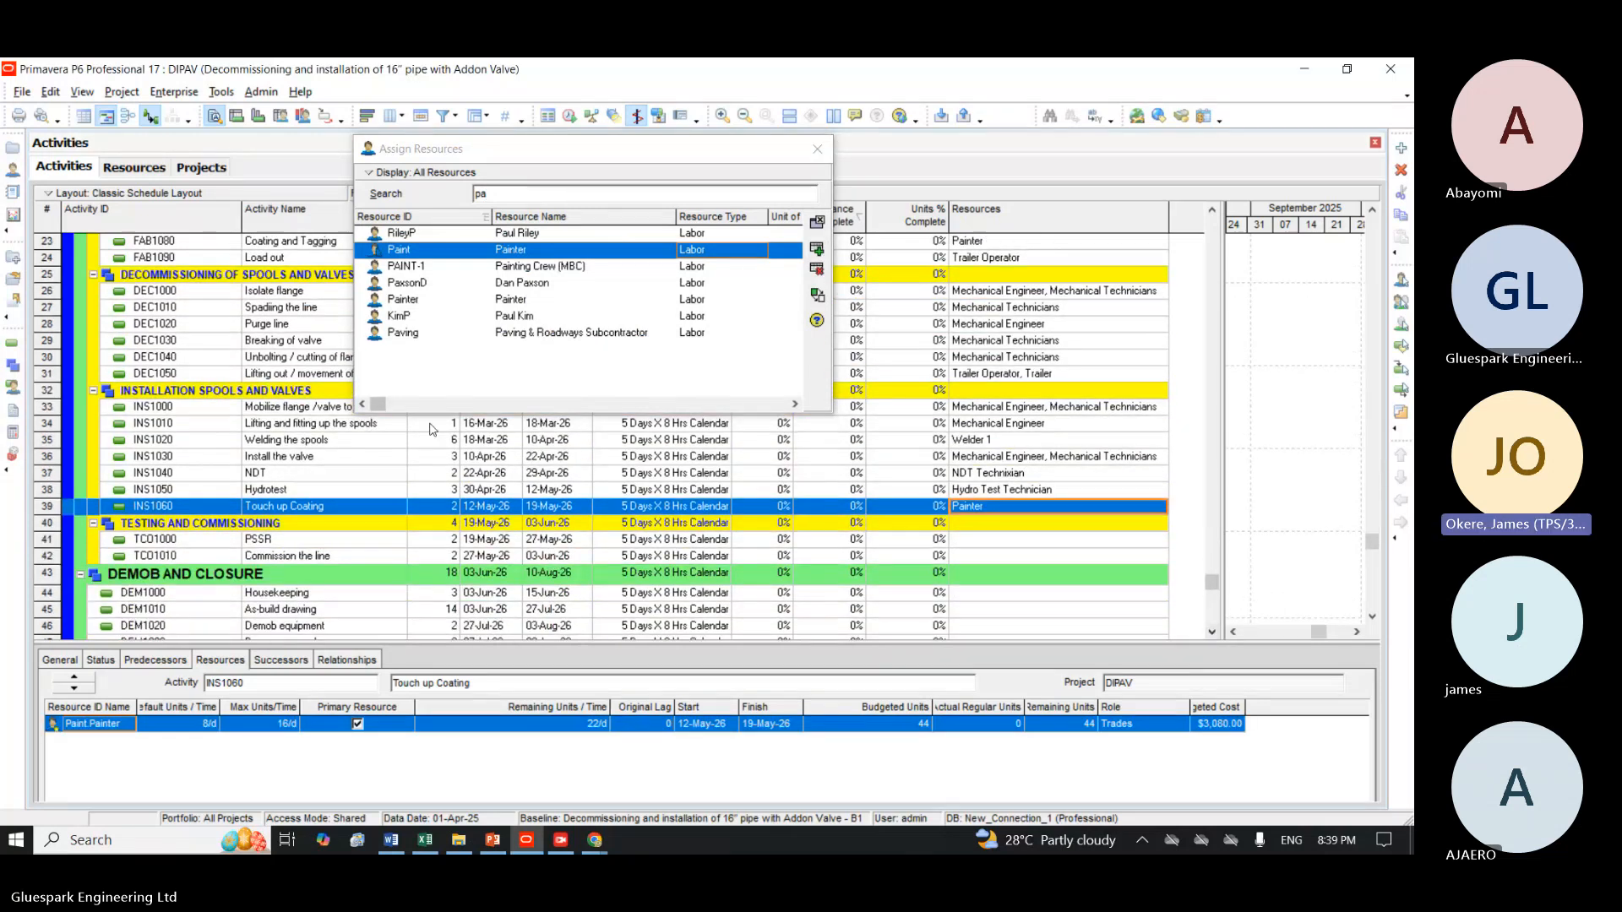
Assign the Project Manager resource with ID PM to the PSSR activity TCO1000.
click(320, 540)
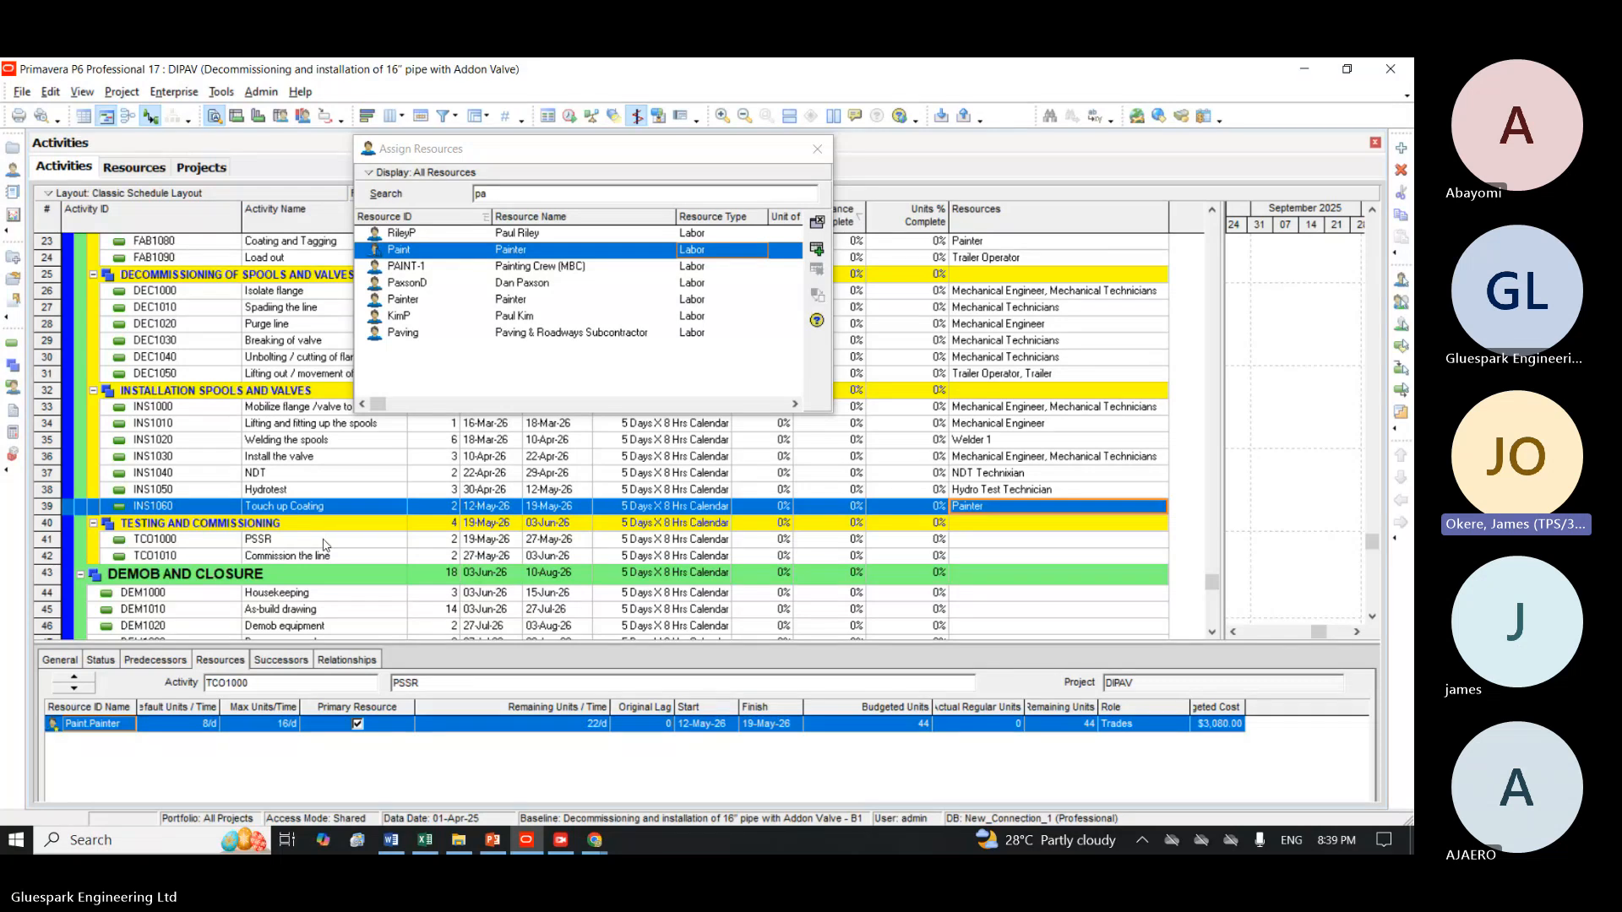
click(549, 193)
key(BackSpace)
key(BackSpace)
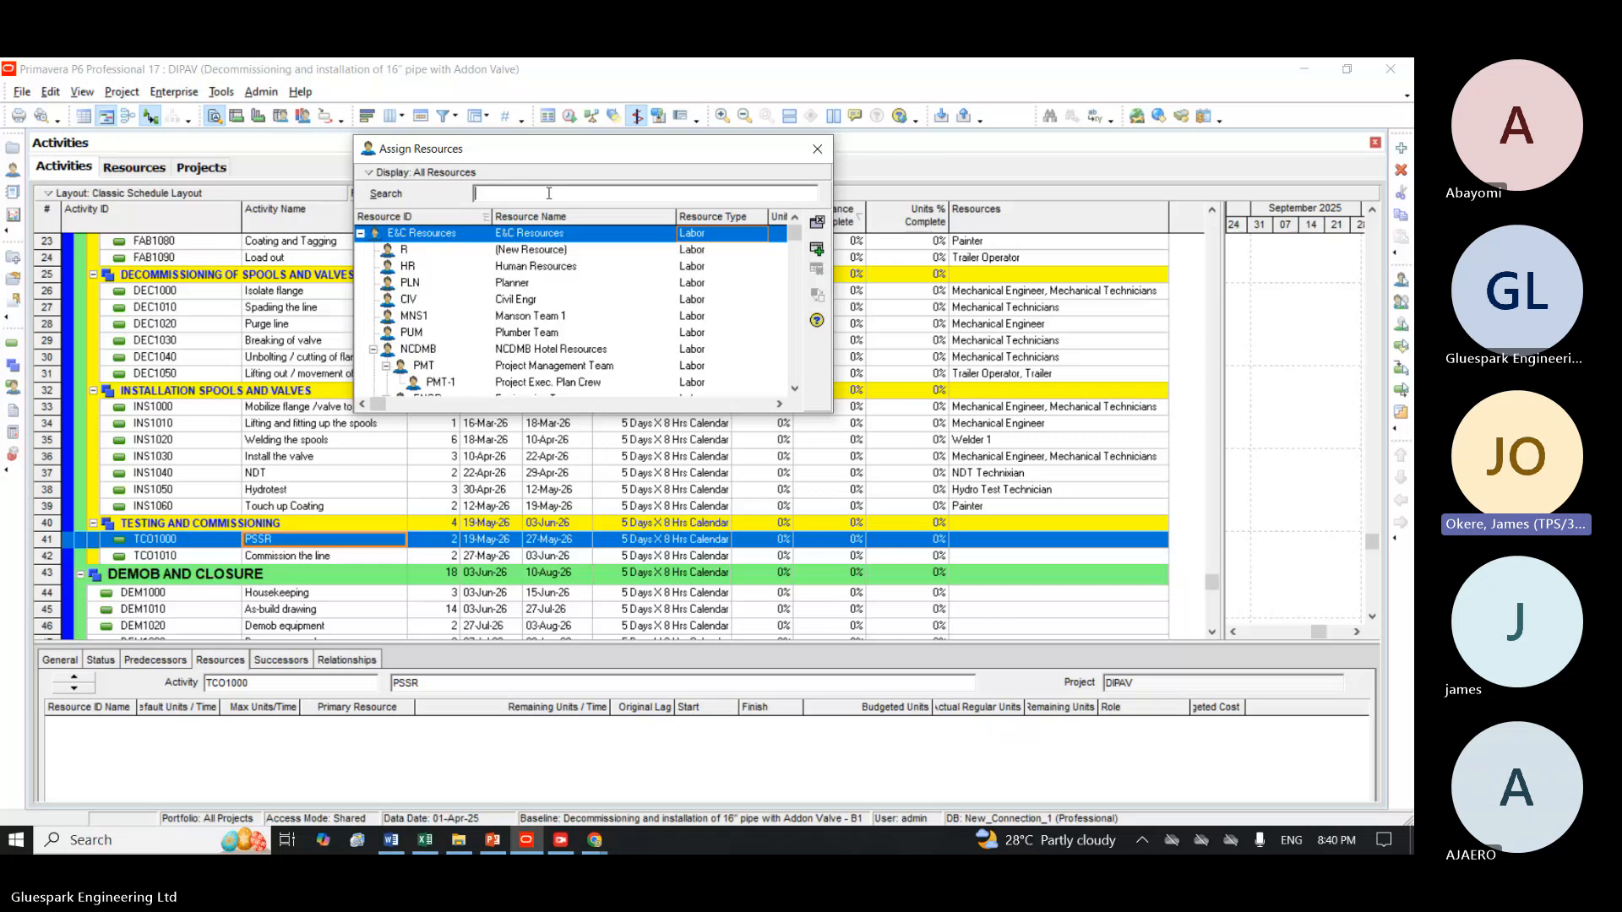
text(m)
key(BackSpace)
text(p)
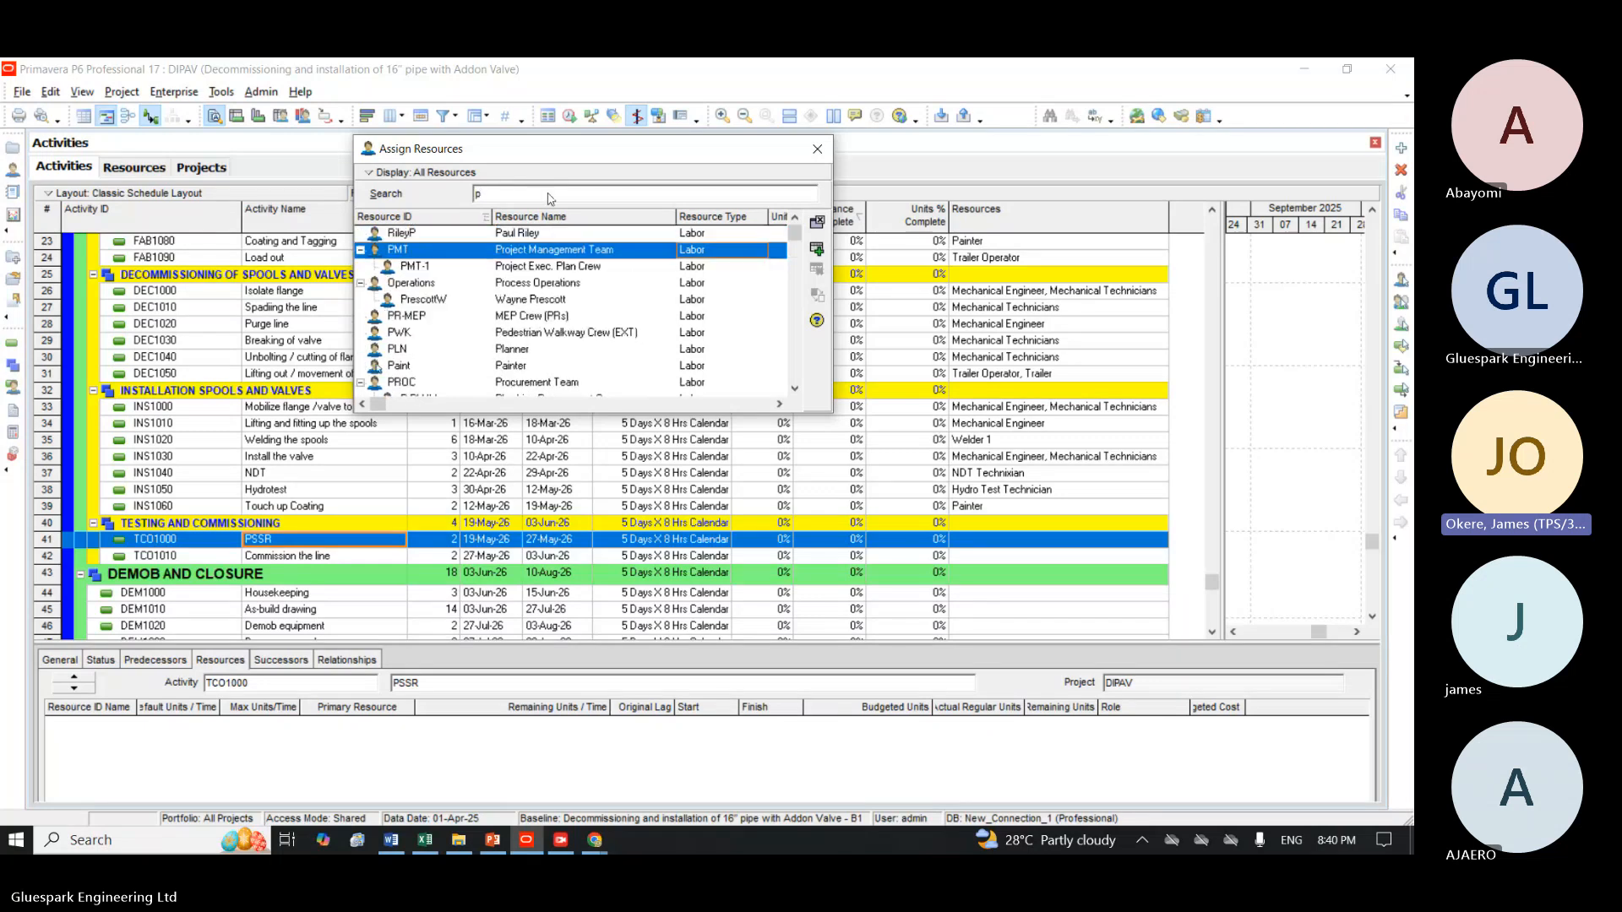
text(m)
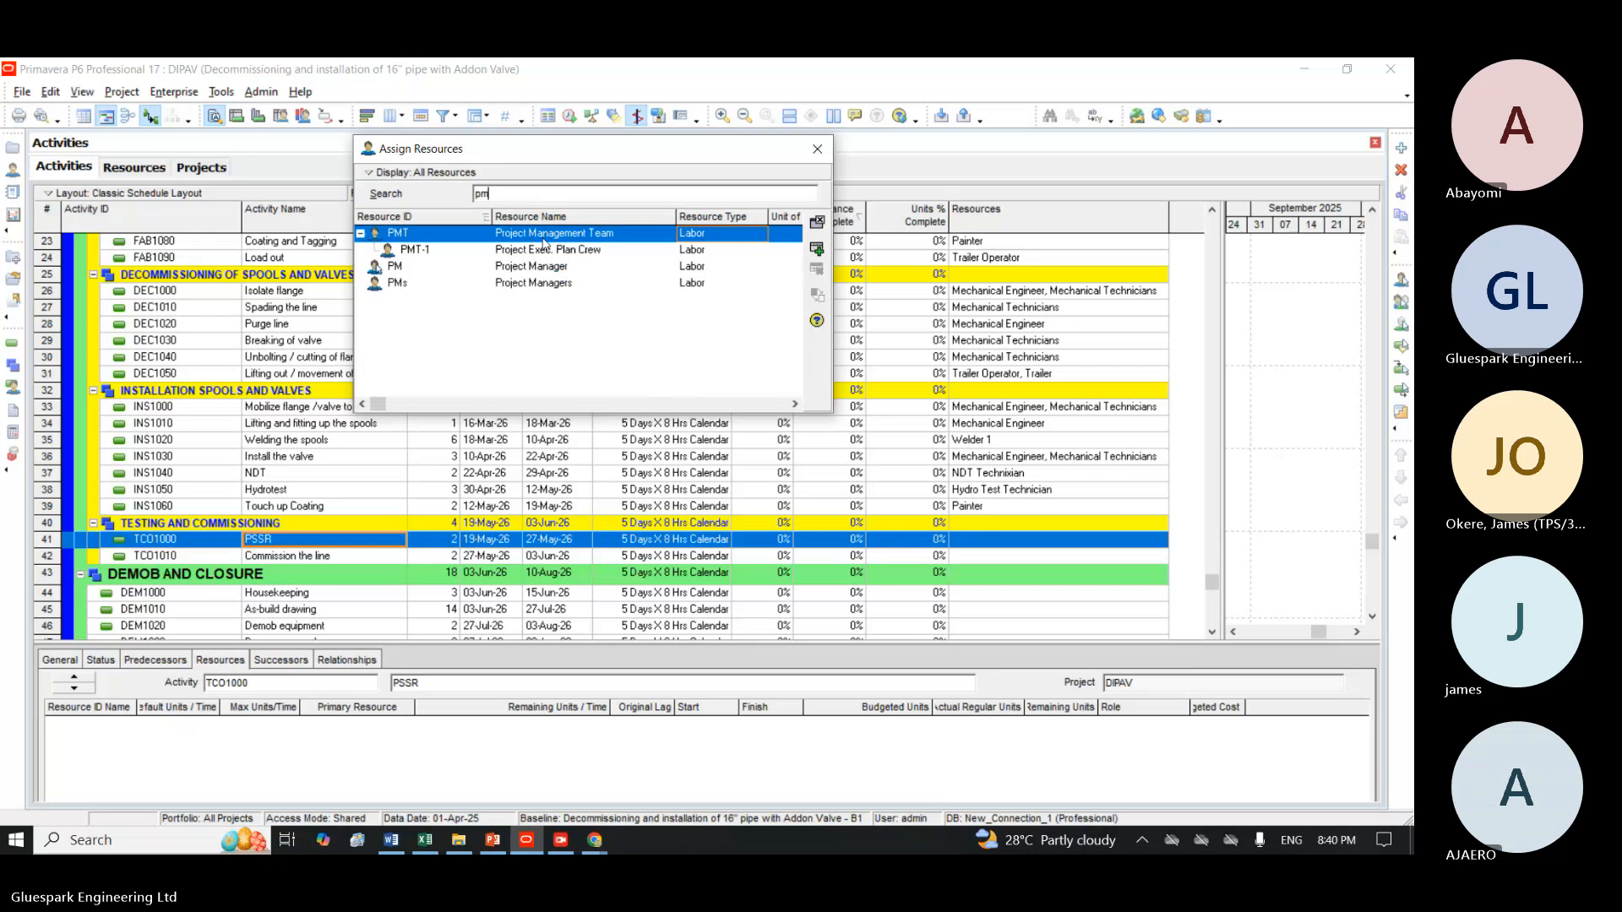
click(550, 266)
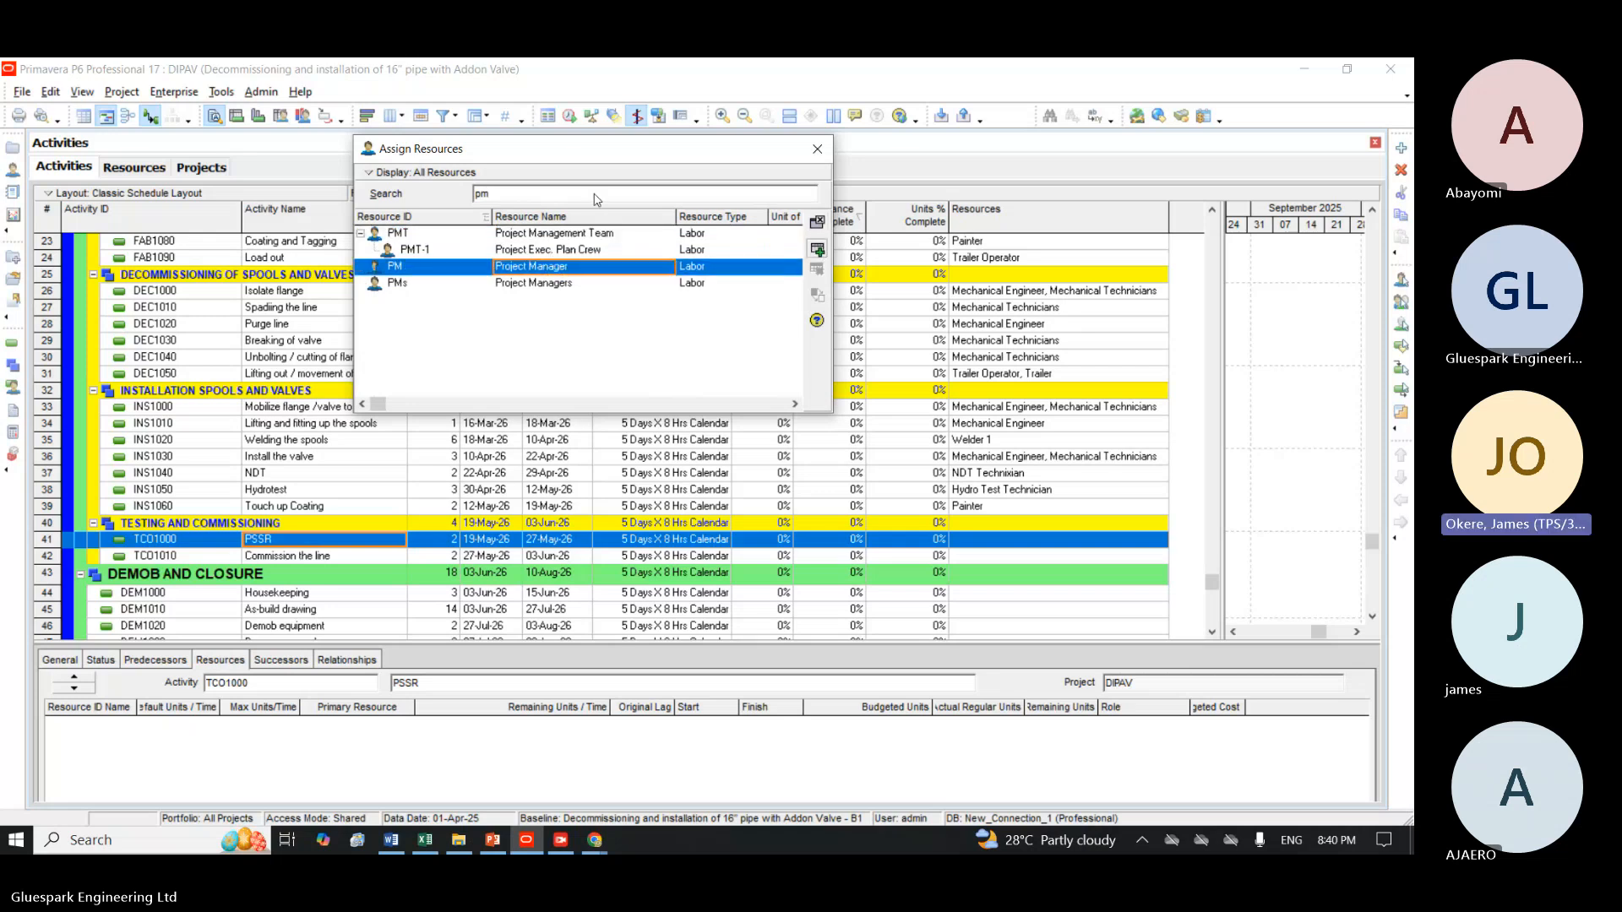
double_click(817, 249)
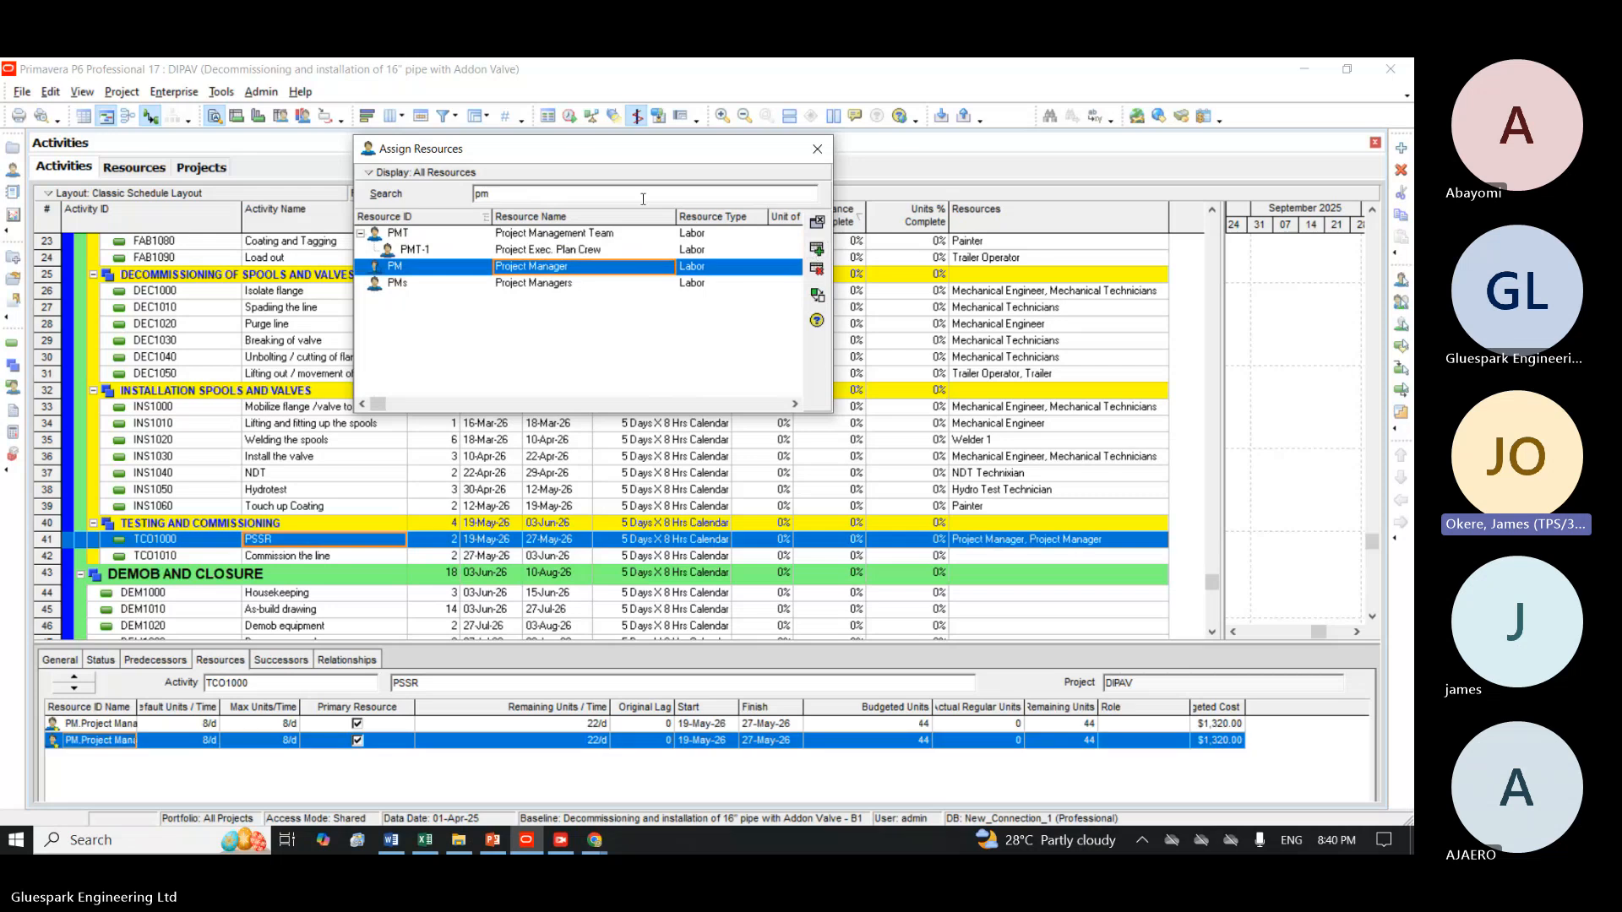
Delete the duplicated Project Manager assignments from PSSR, reset its labor units to zero, and assign Project Manager once.
click(816, 268)
click(660, 485)
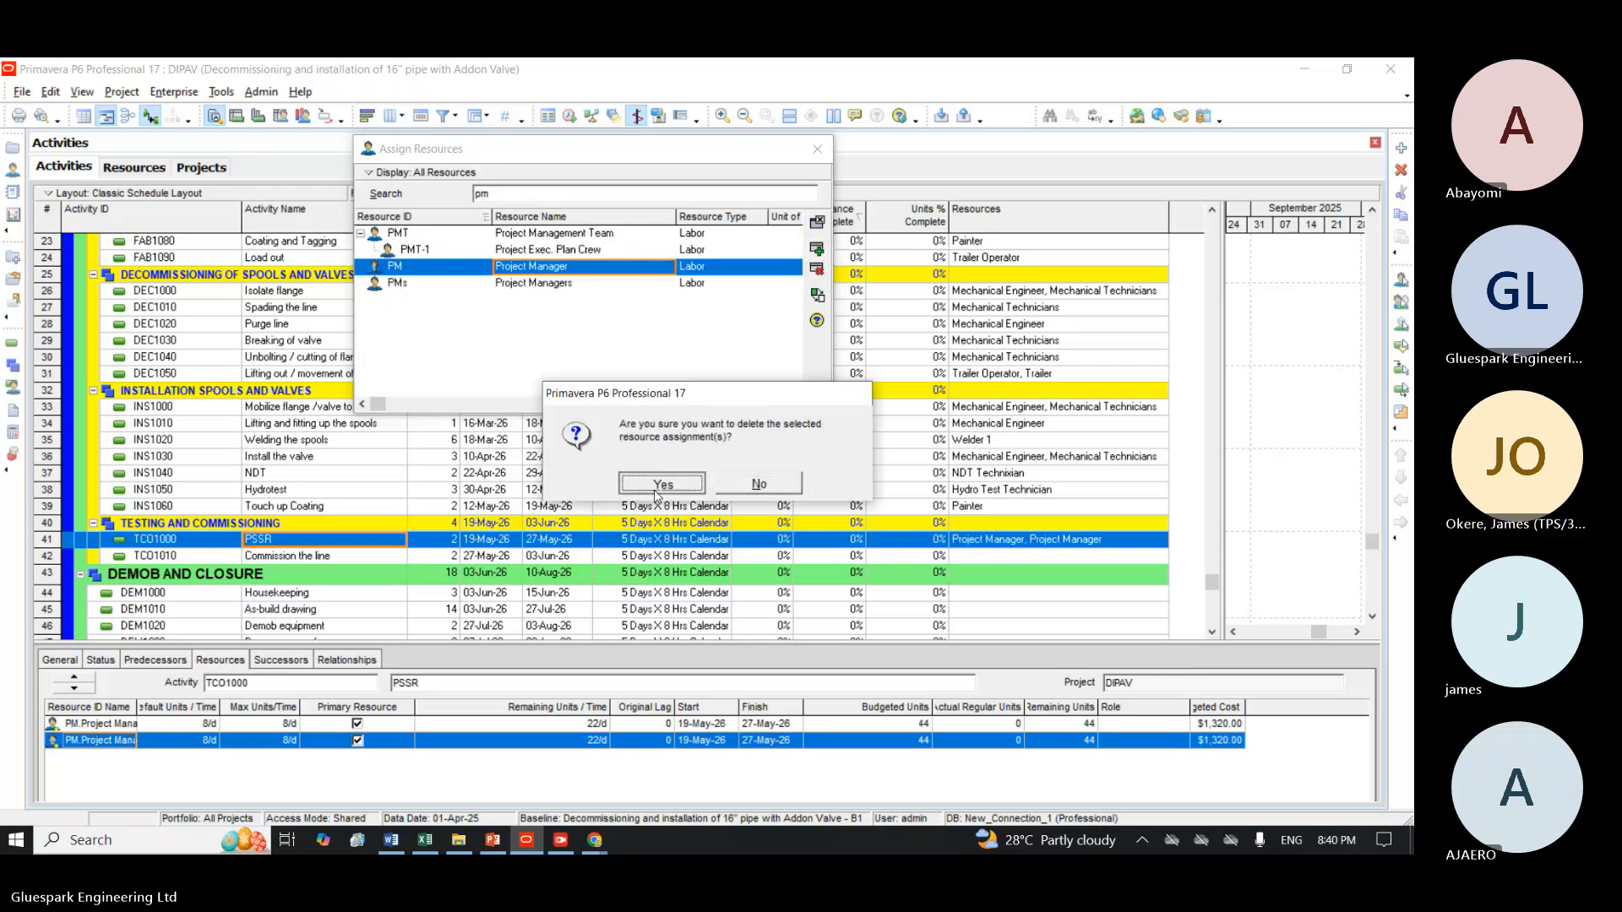
click(549, 485)
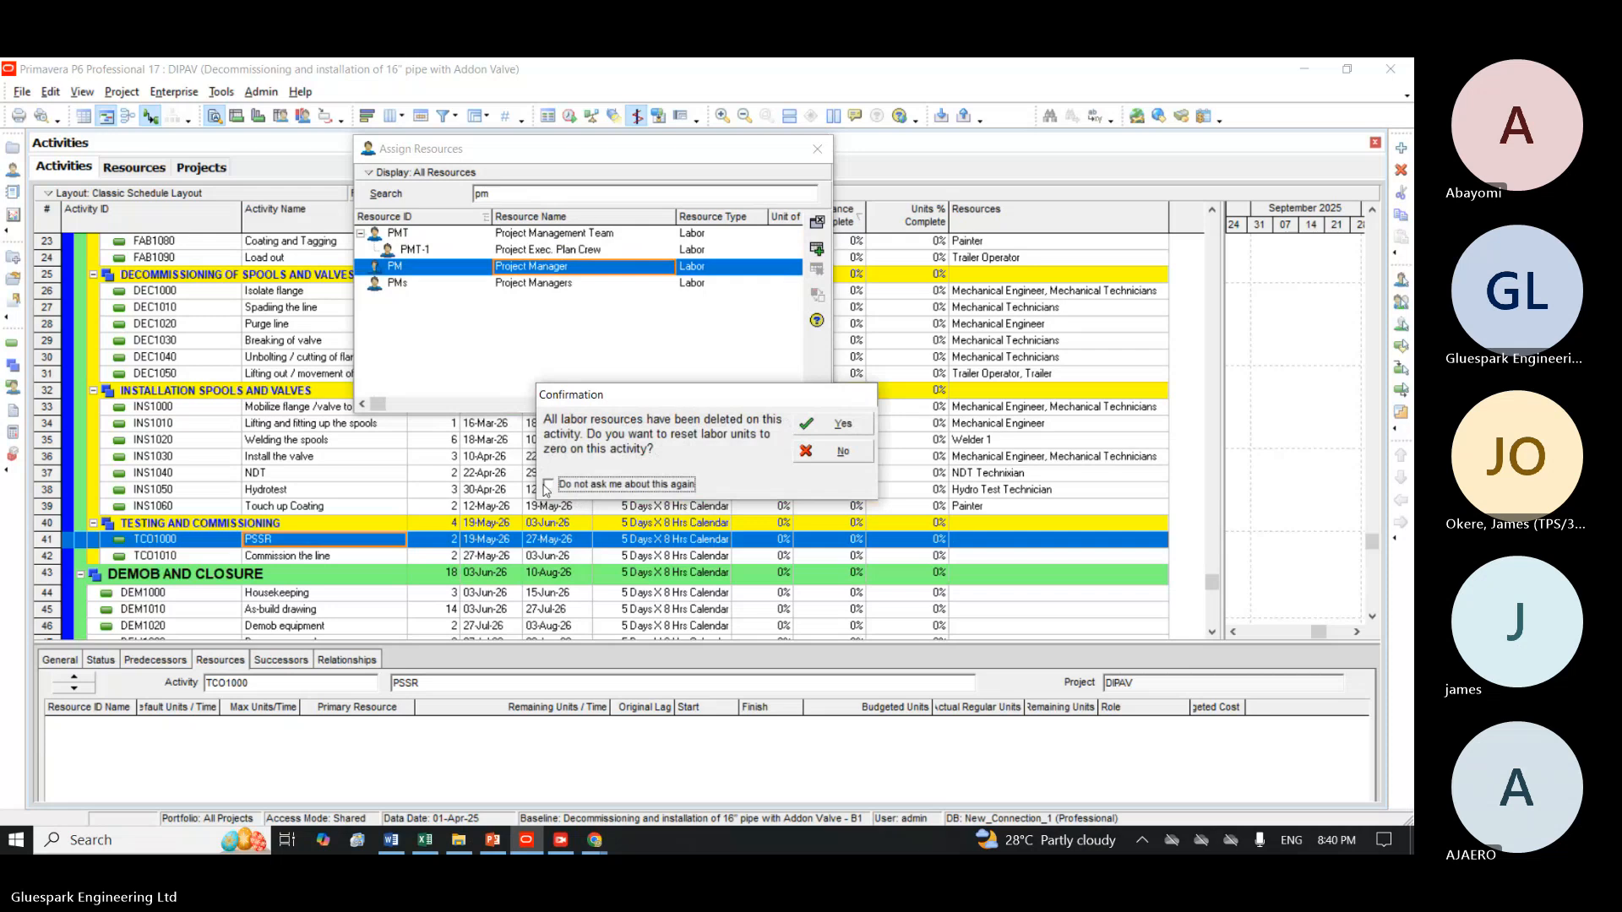
click(709, 483)
click(815, 418)
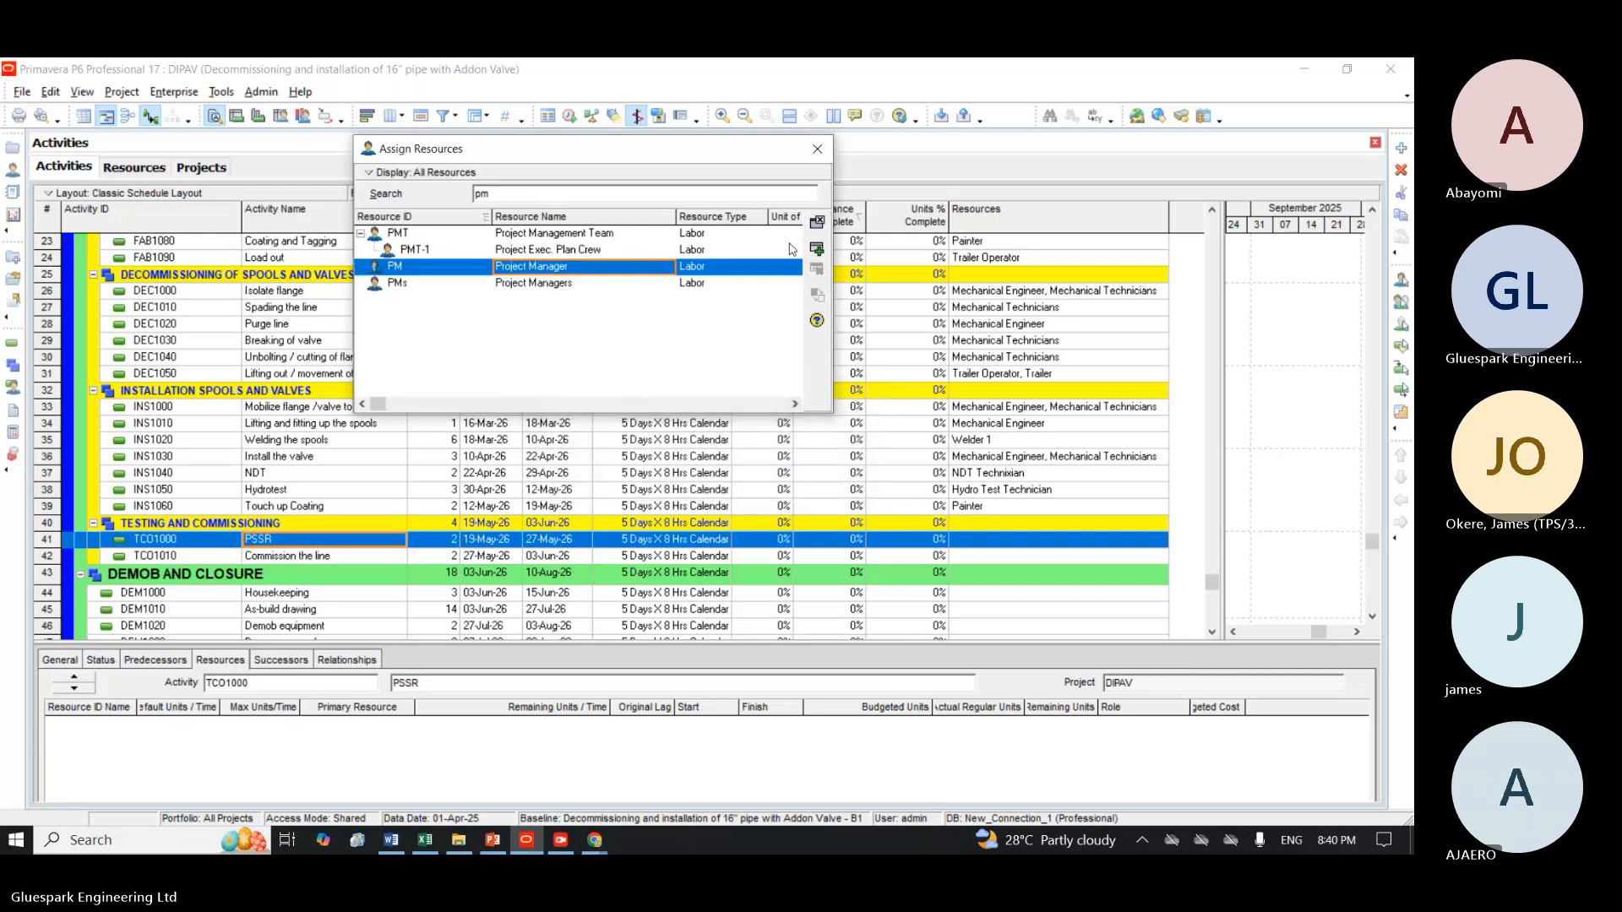
click(817, 249)
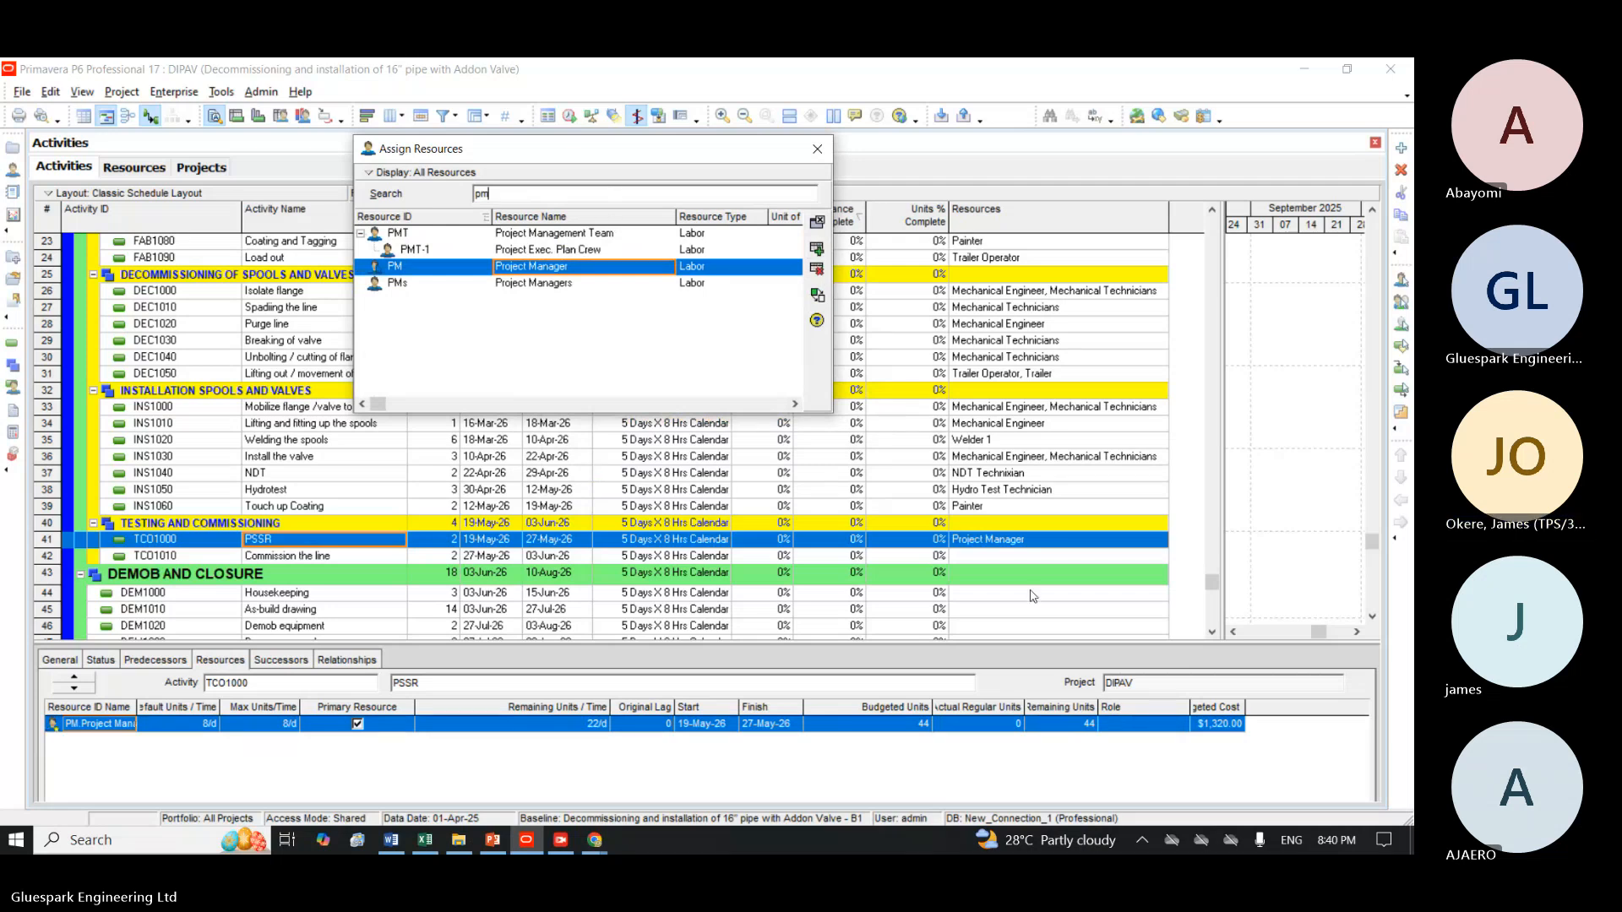
Assign Project Manager to PSSR and Commission the line (TCO1010) together, then remove the duplicate assignment from PSSR.
ctrl+click(992, 560)
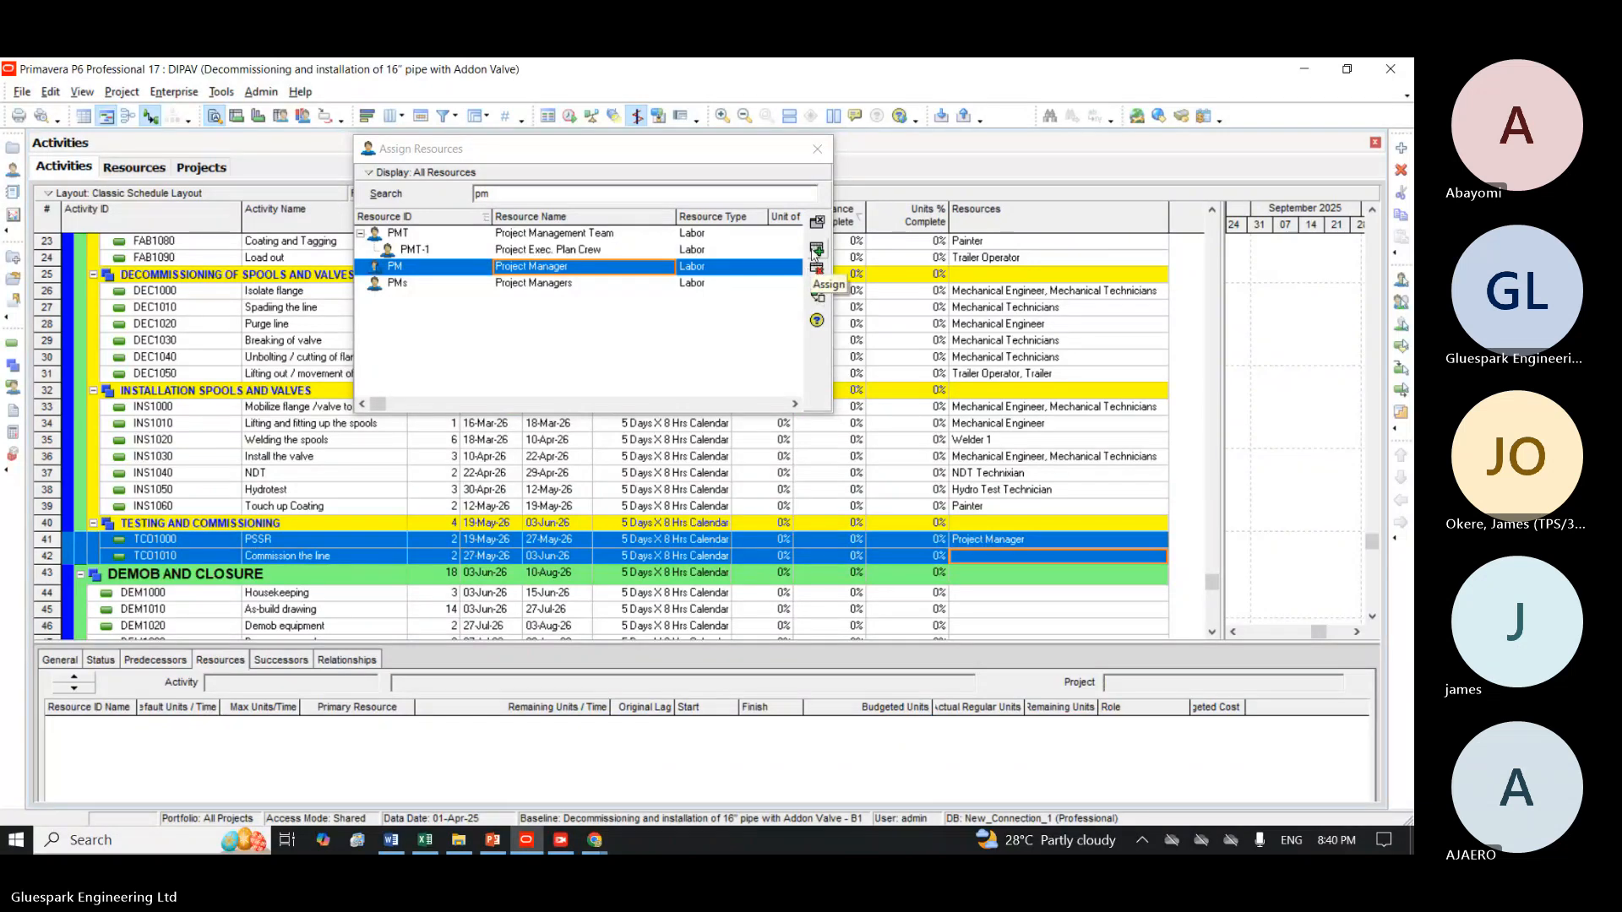
click(817, 269)
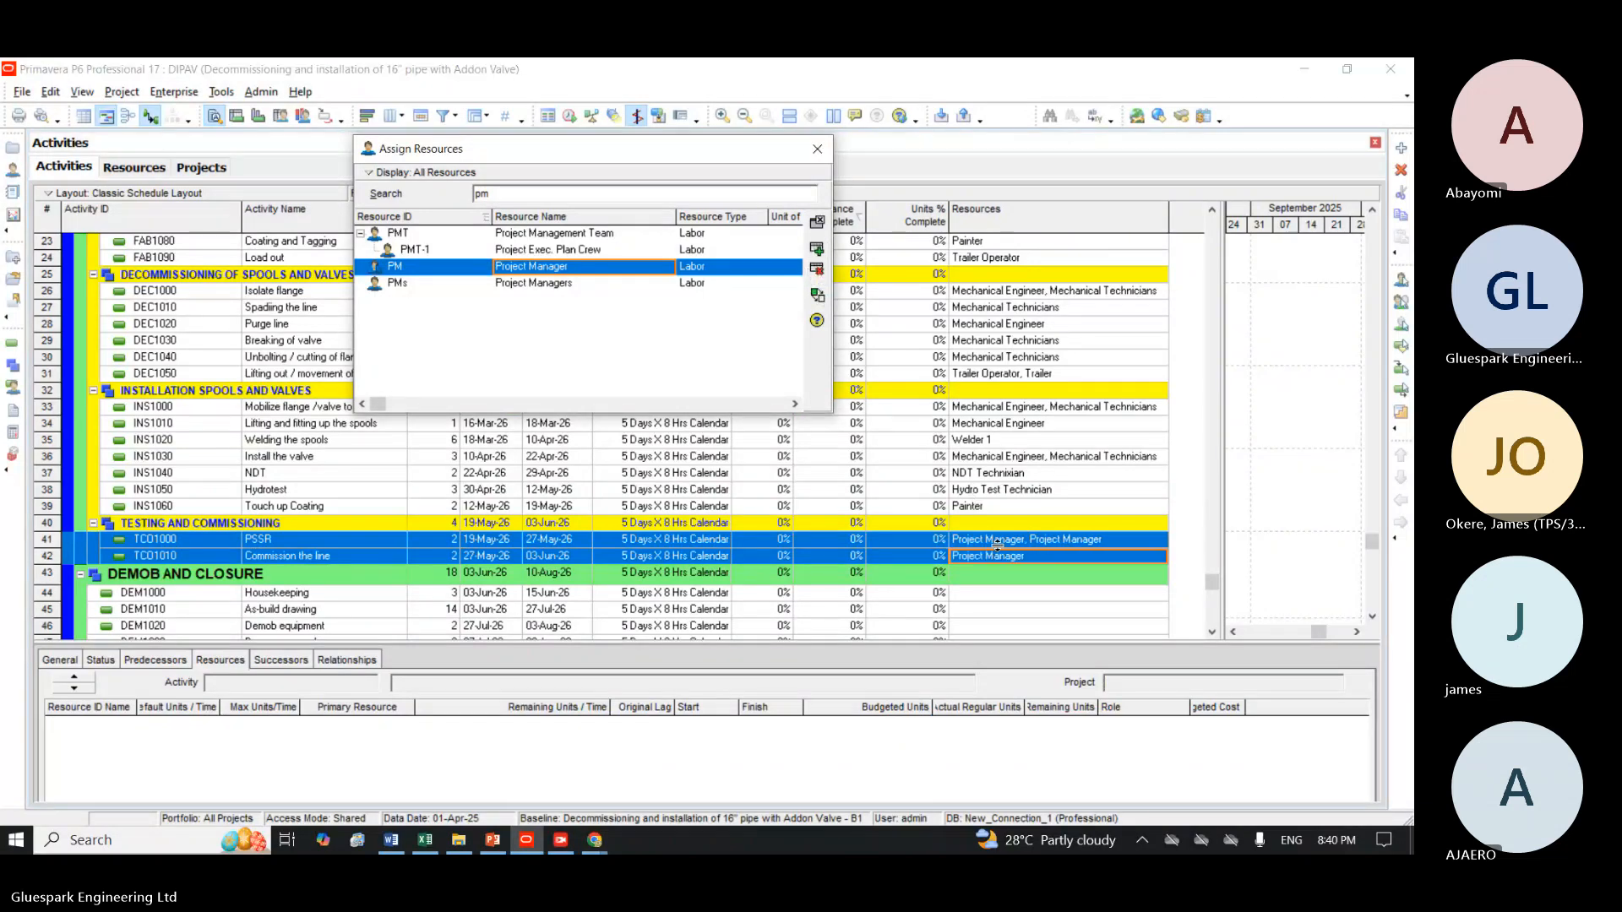
click(997, 540)
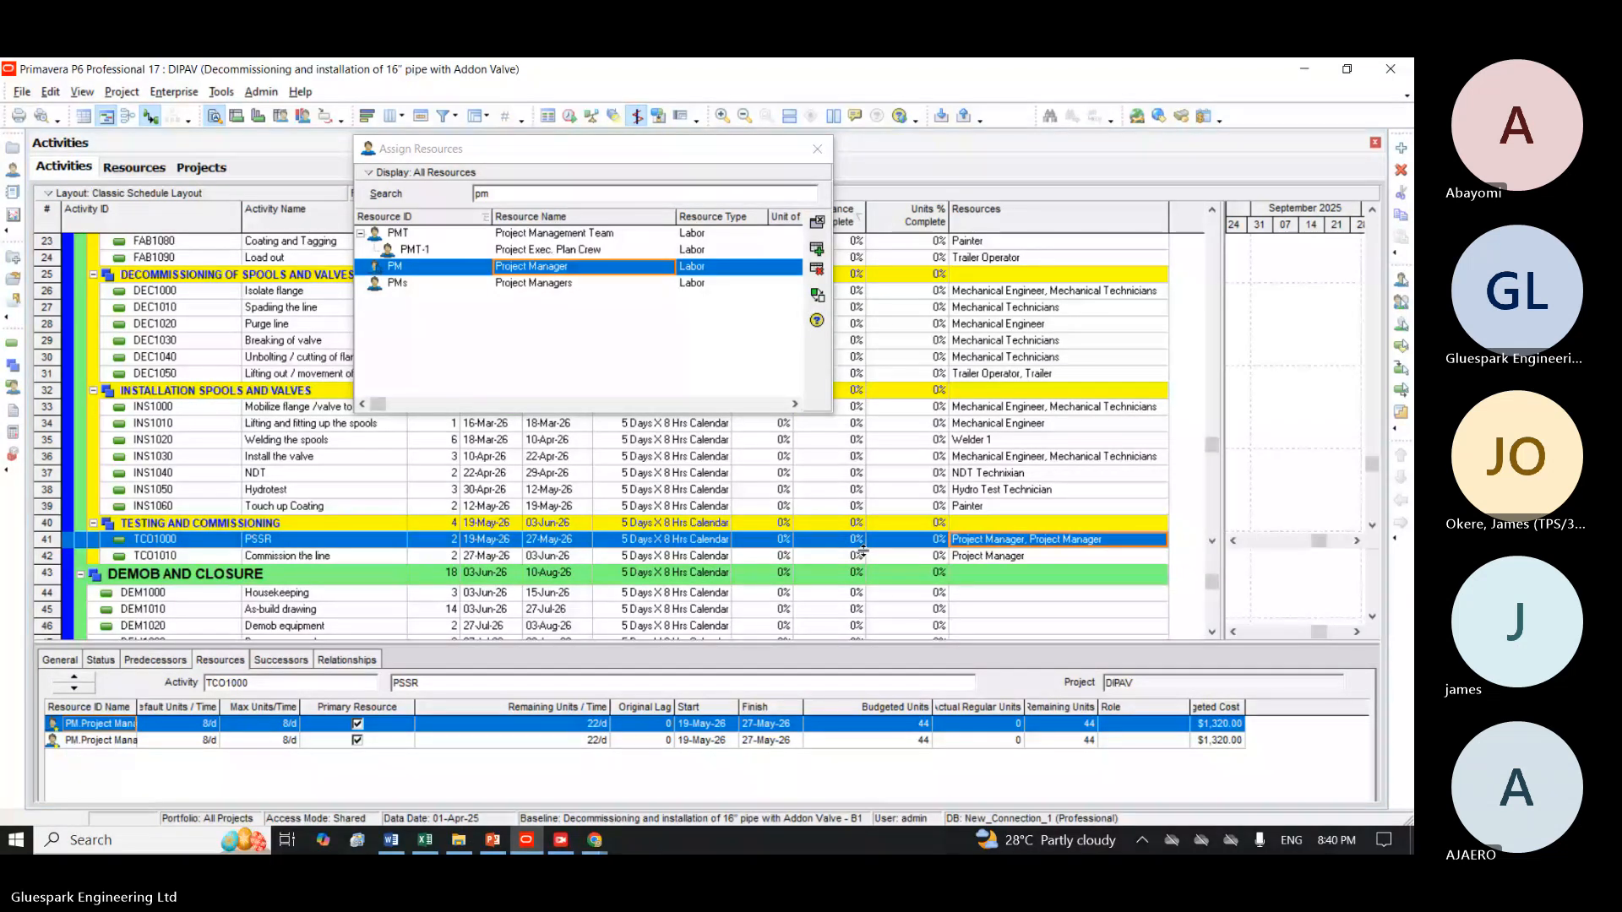
drag(886, 651, 886, 560)
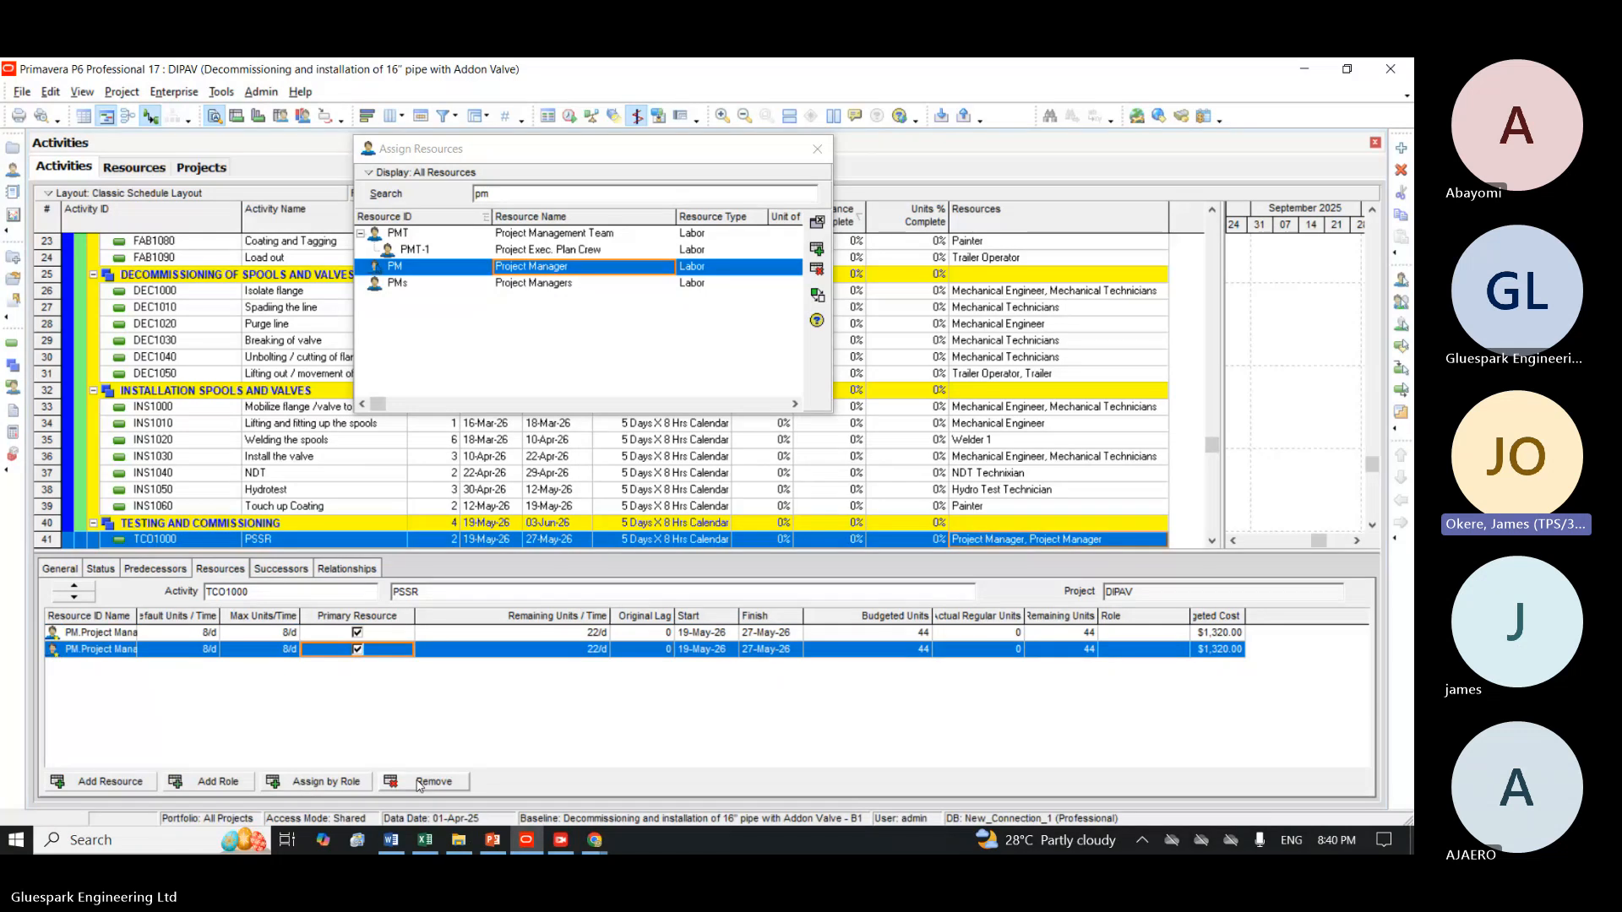
click(420, 784)
click(665, 482)
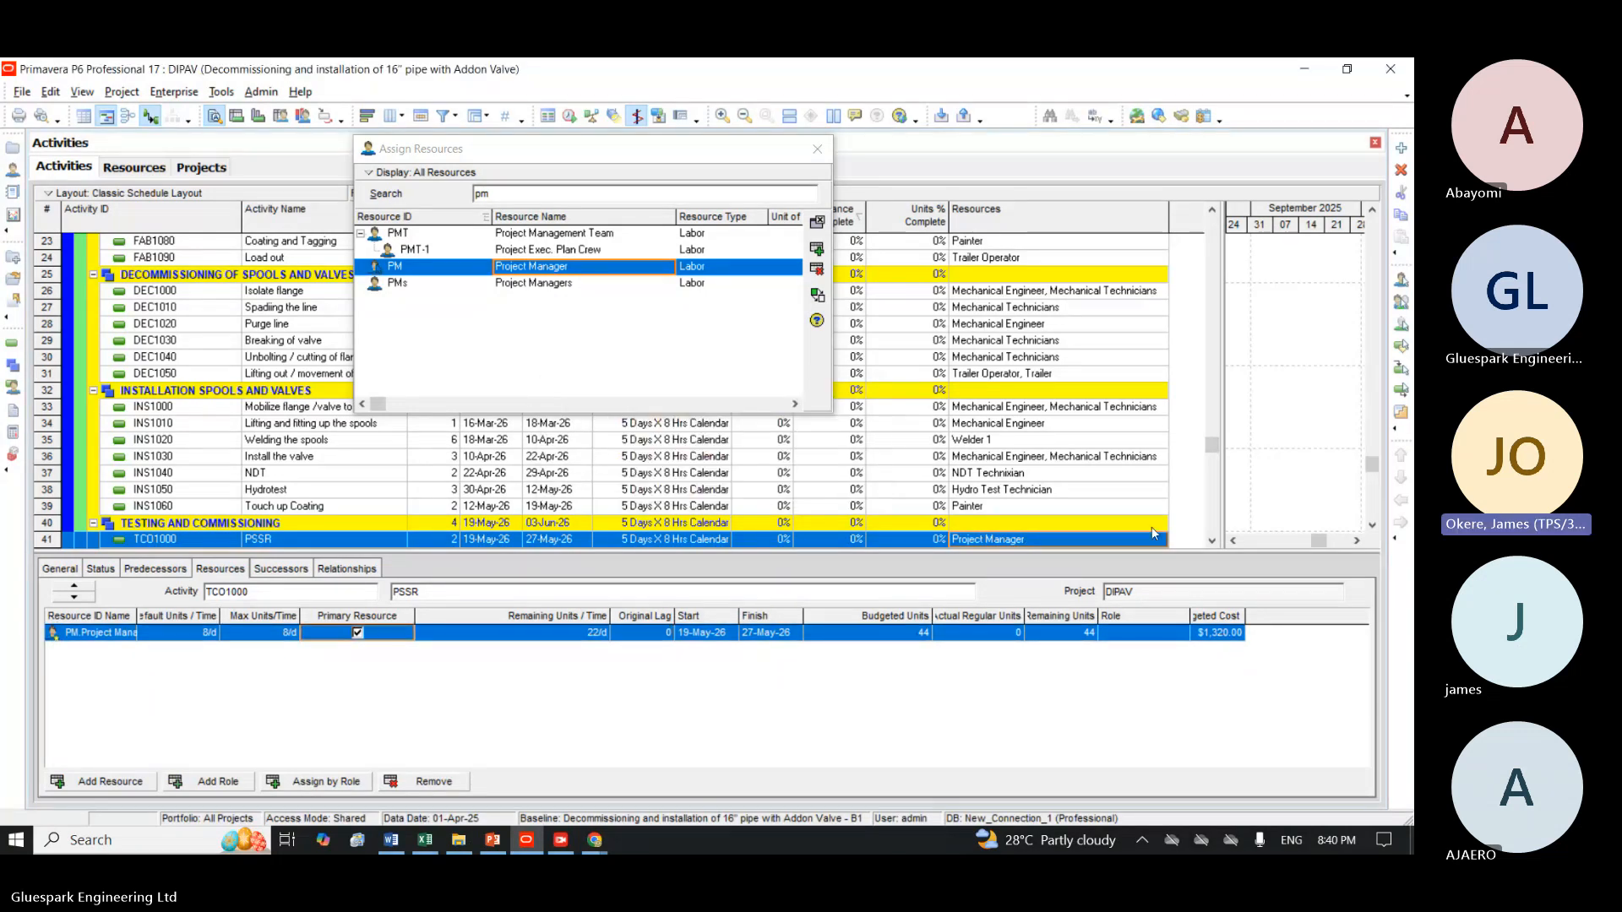
Assign Mechanical Engineer to both the PSSR and Commission the line activities.
scroll(1020, 410, down, 3)
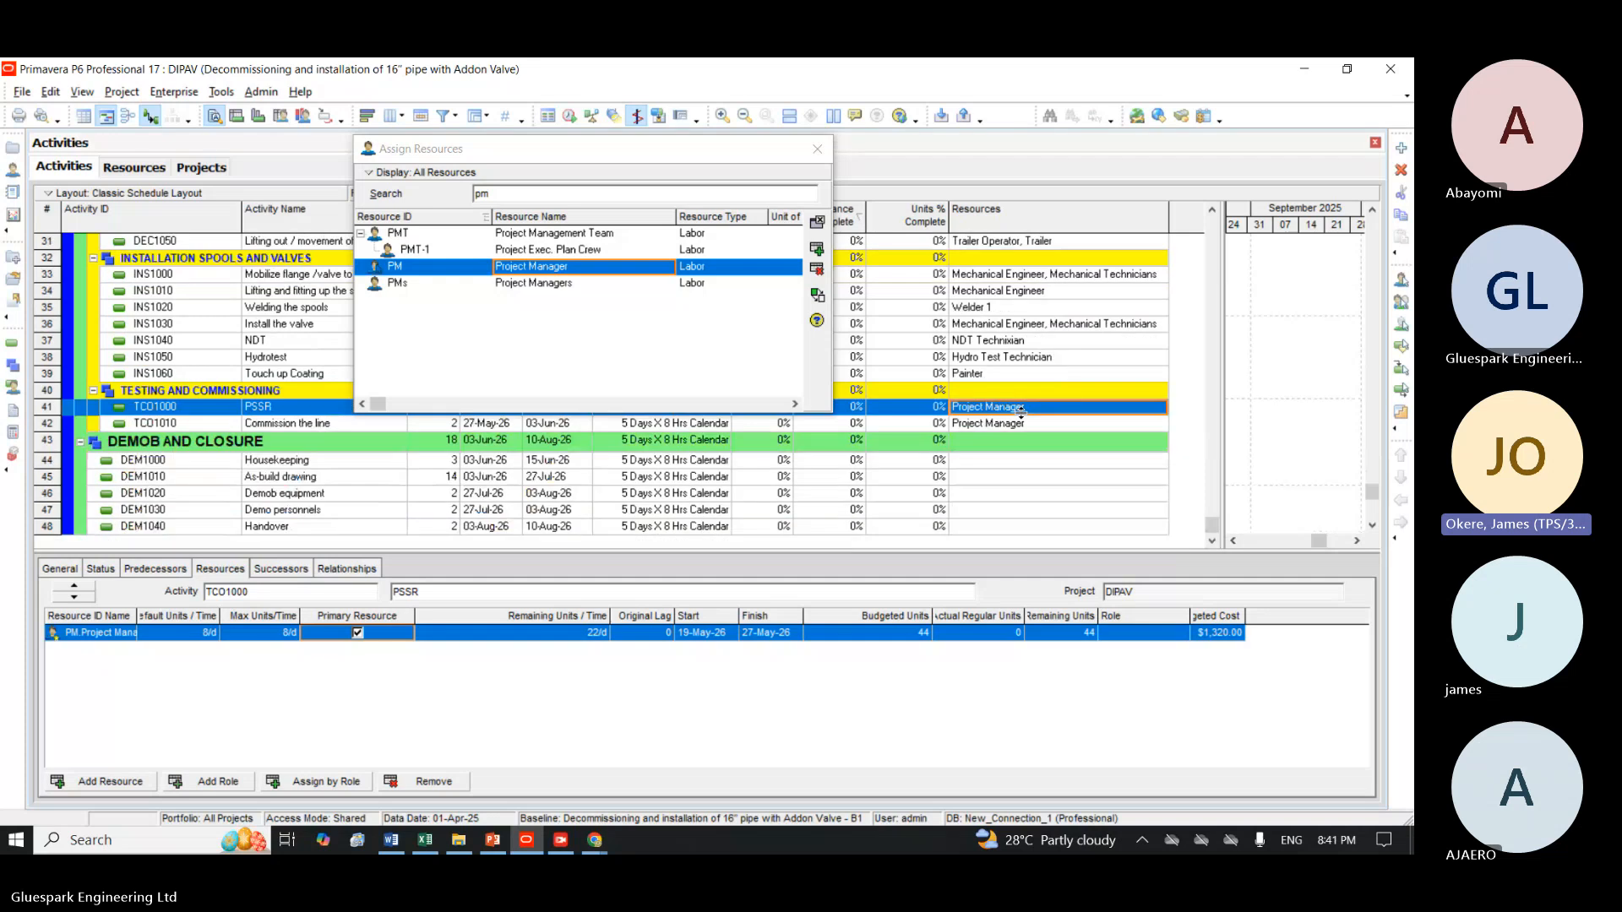
shift+click(1020, 424)
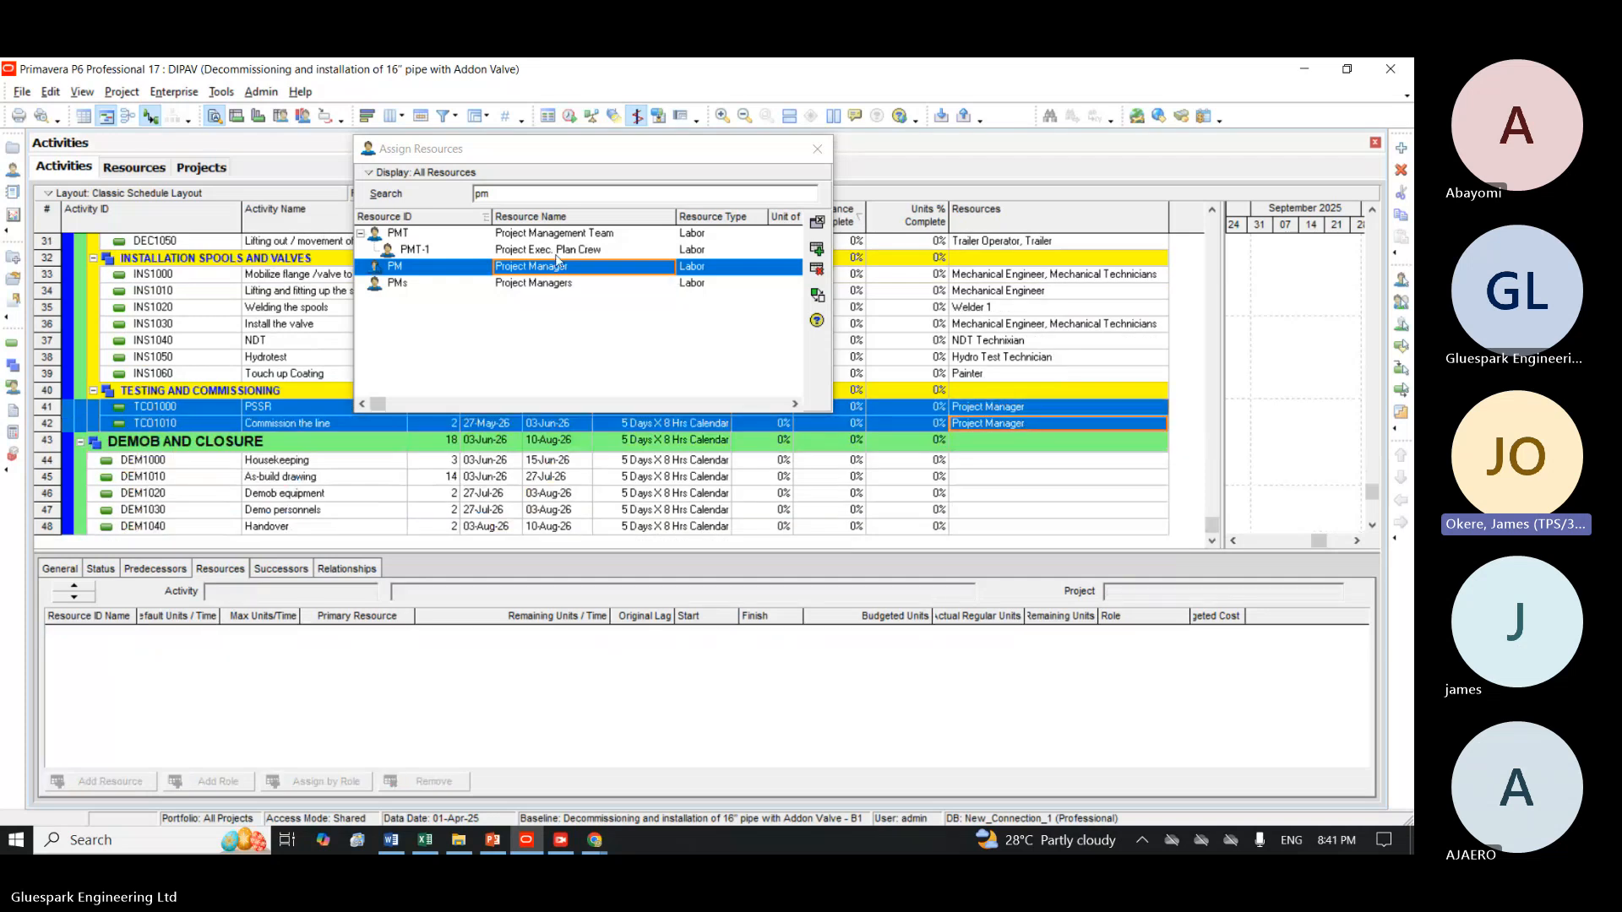
click(543, 188)
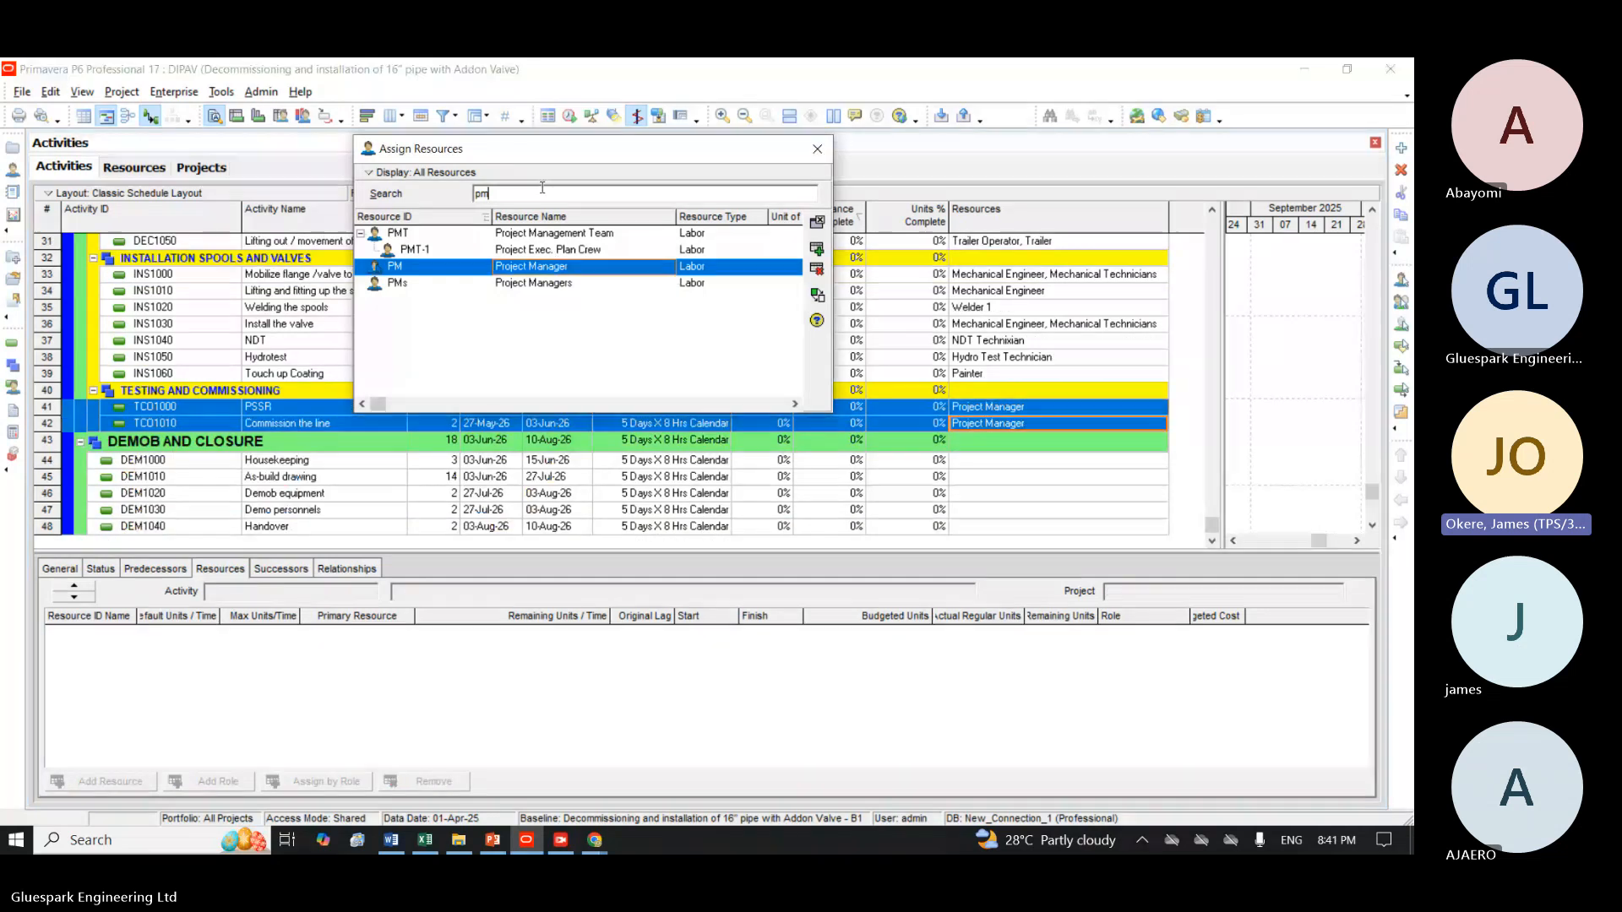
key(BackSpace)
key(BackSpace)
text(me)
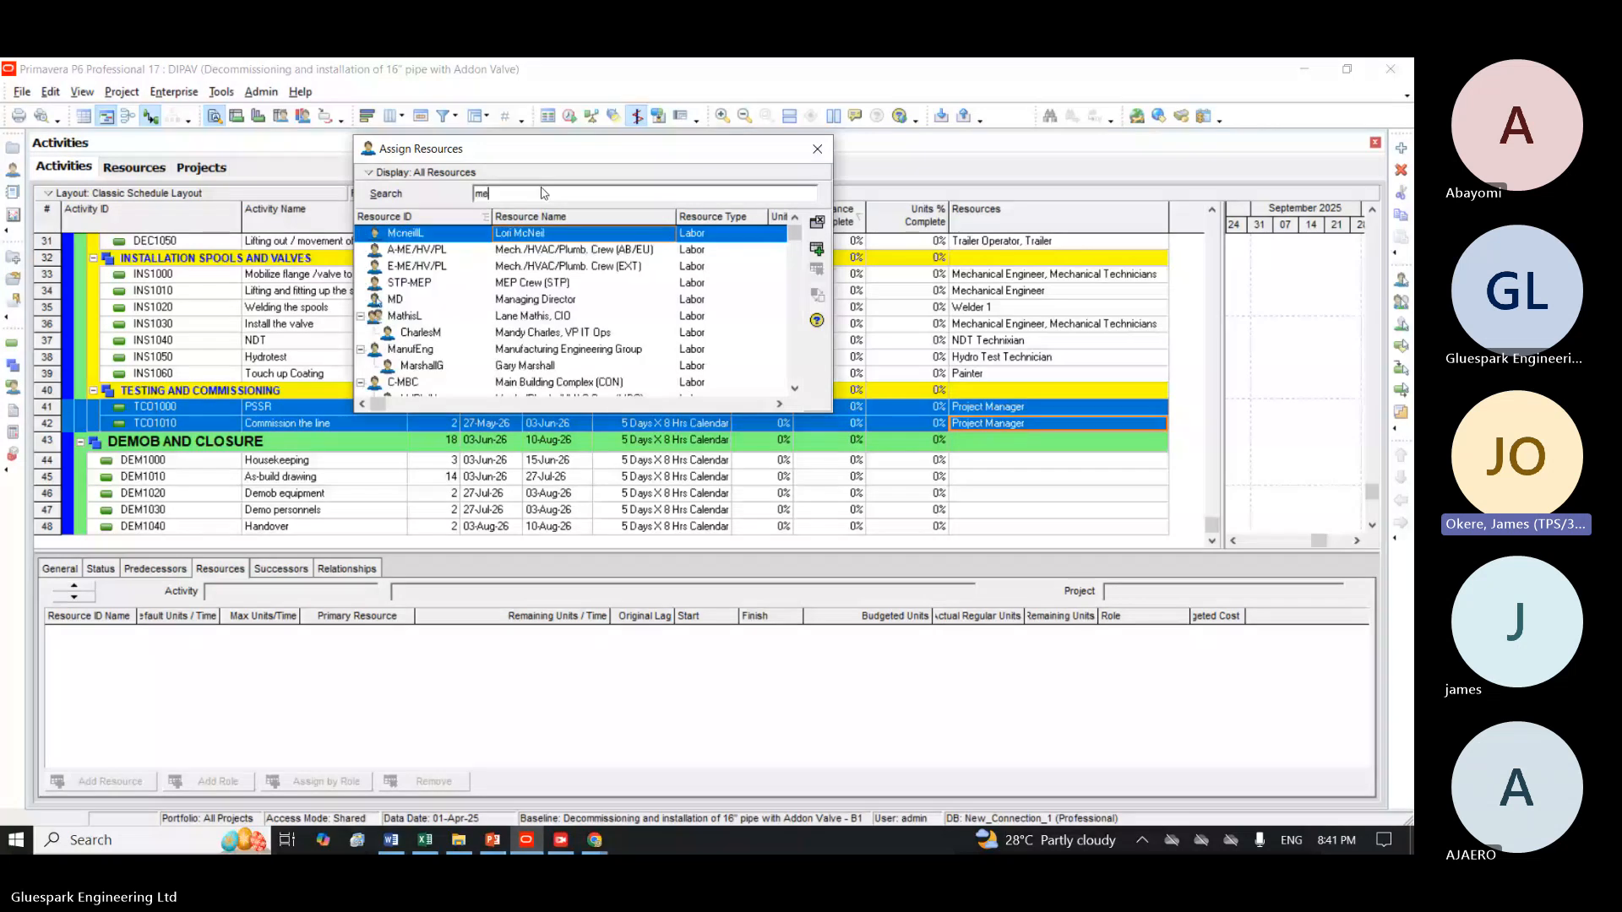
text(c)
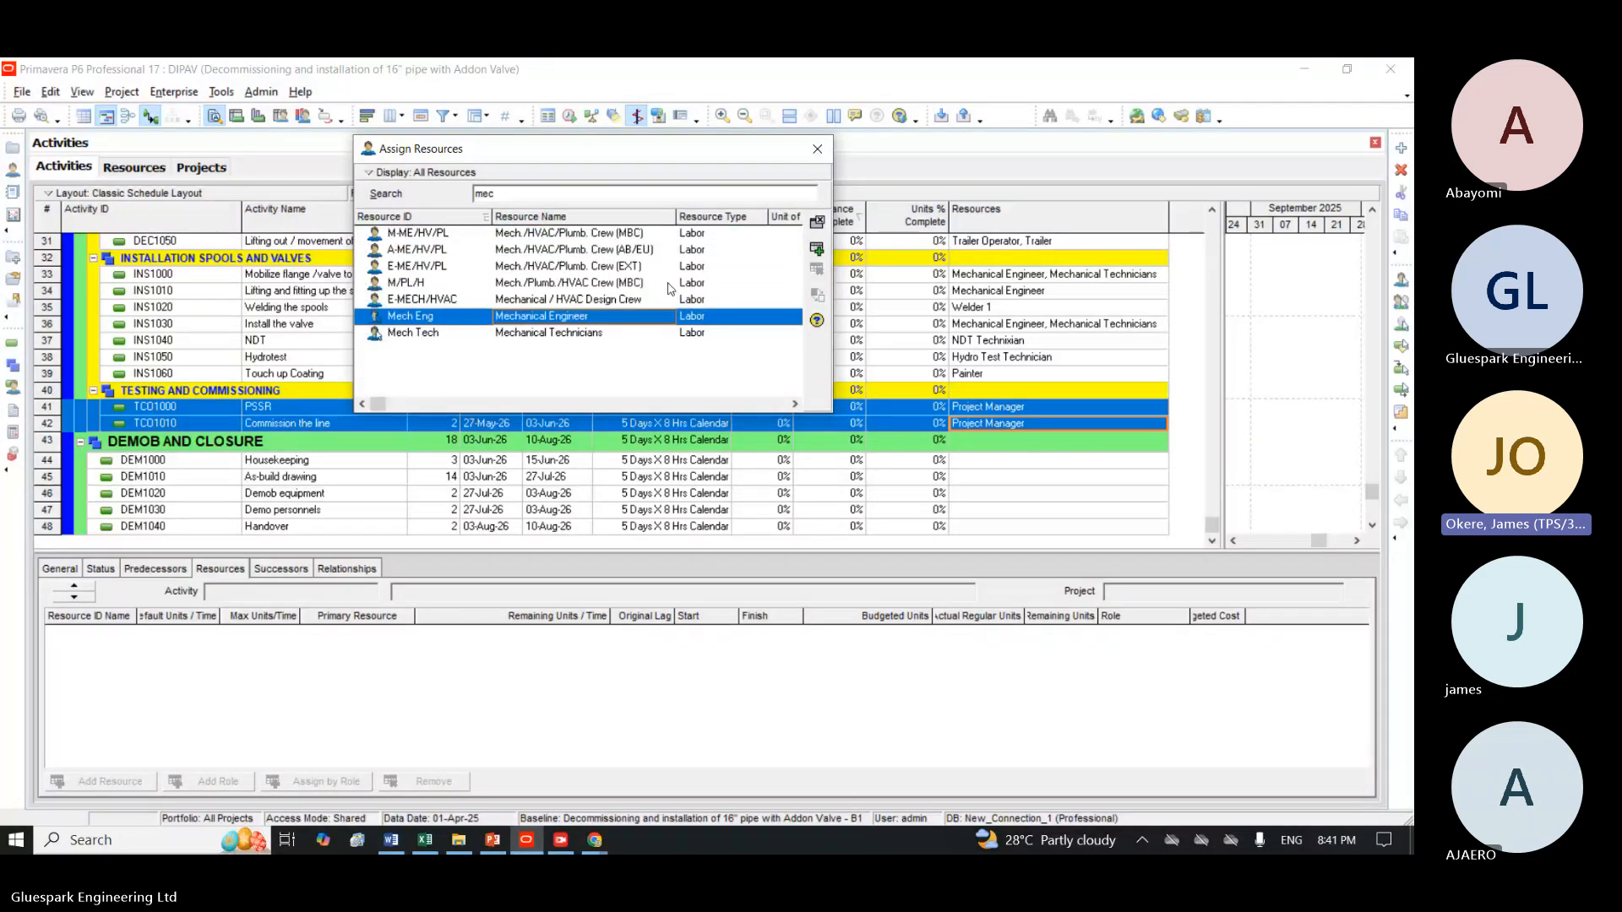
click(817, 250)
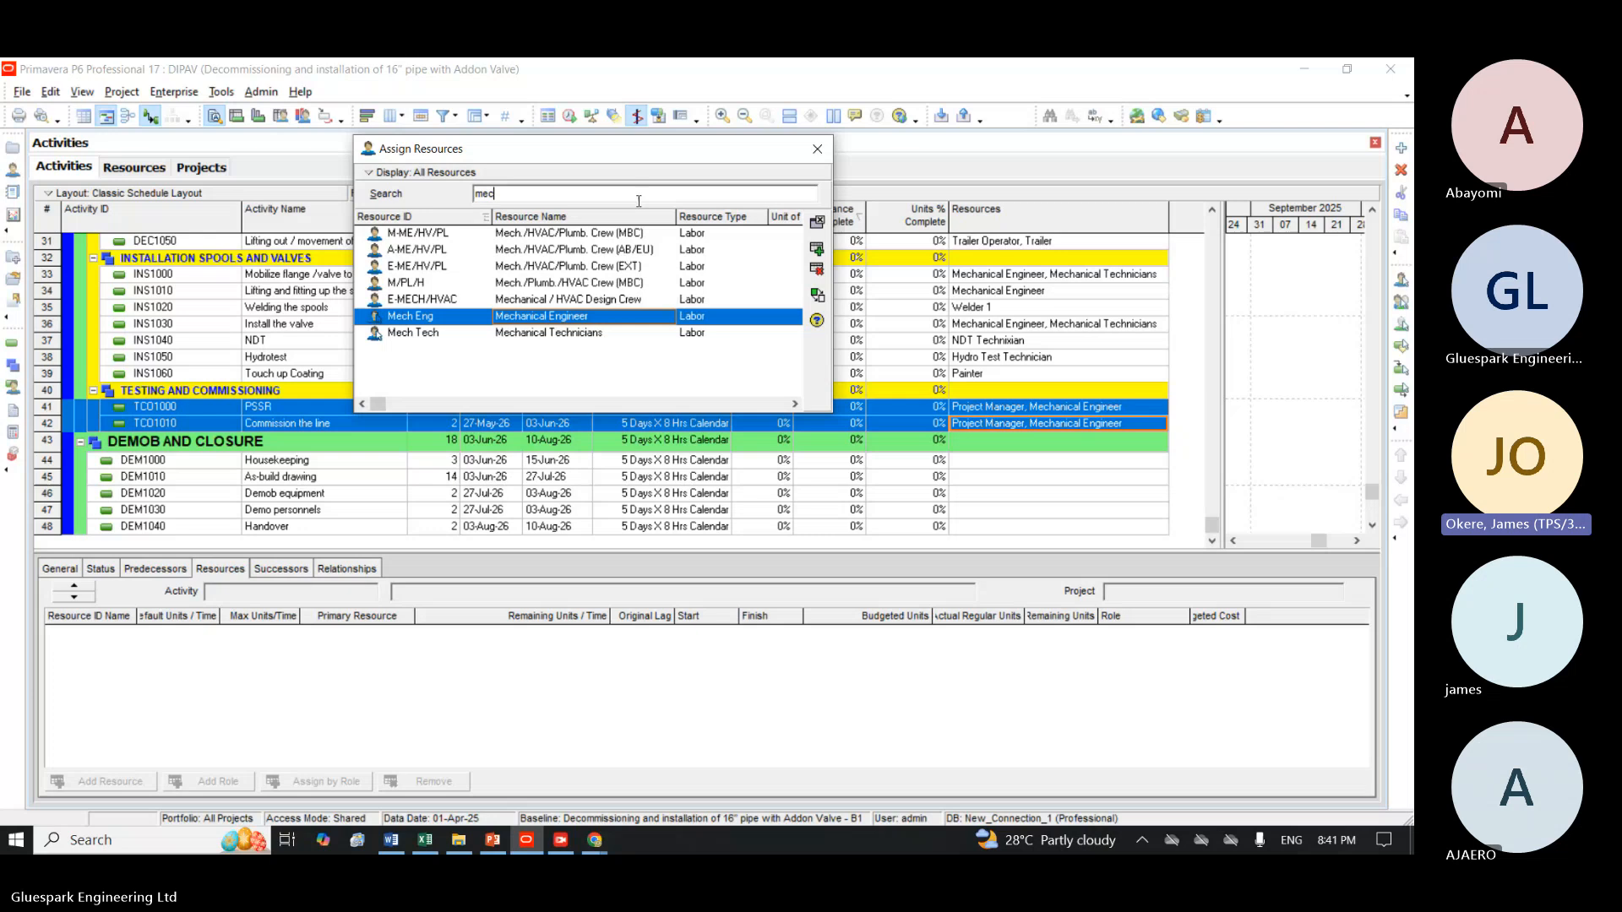
Assign the Planner resource with ID Planner to both the PSSR and Commission the line activities.
key(BackSpace)
key(BackSpace)
key(BackSpace)
text(pla)
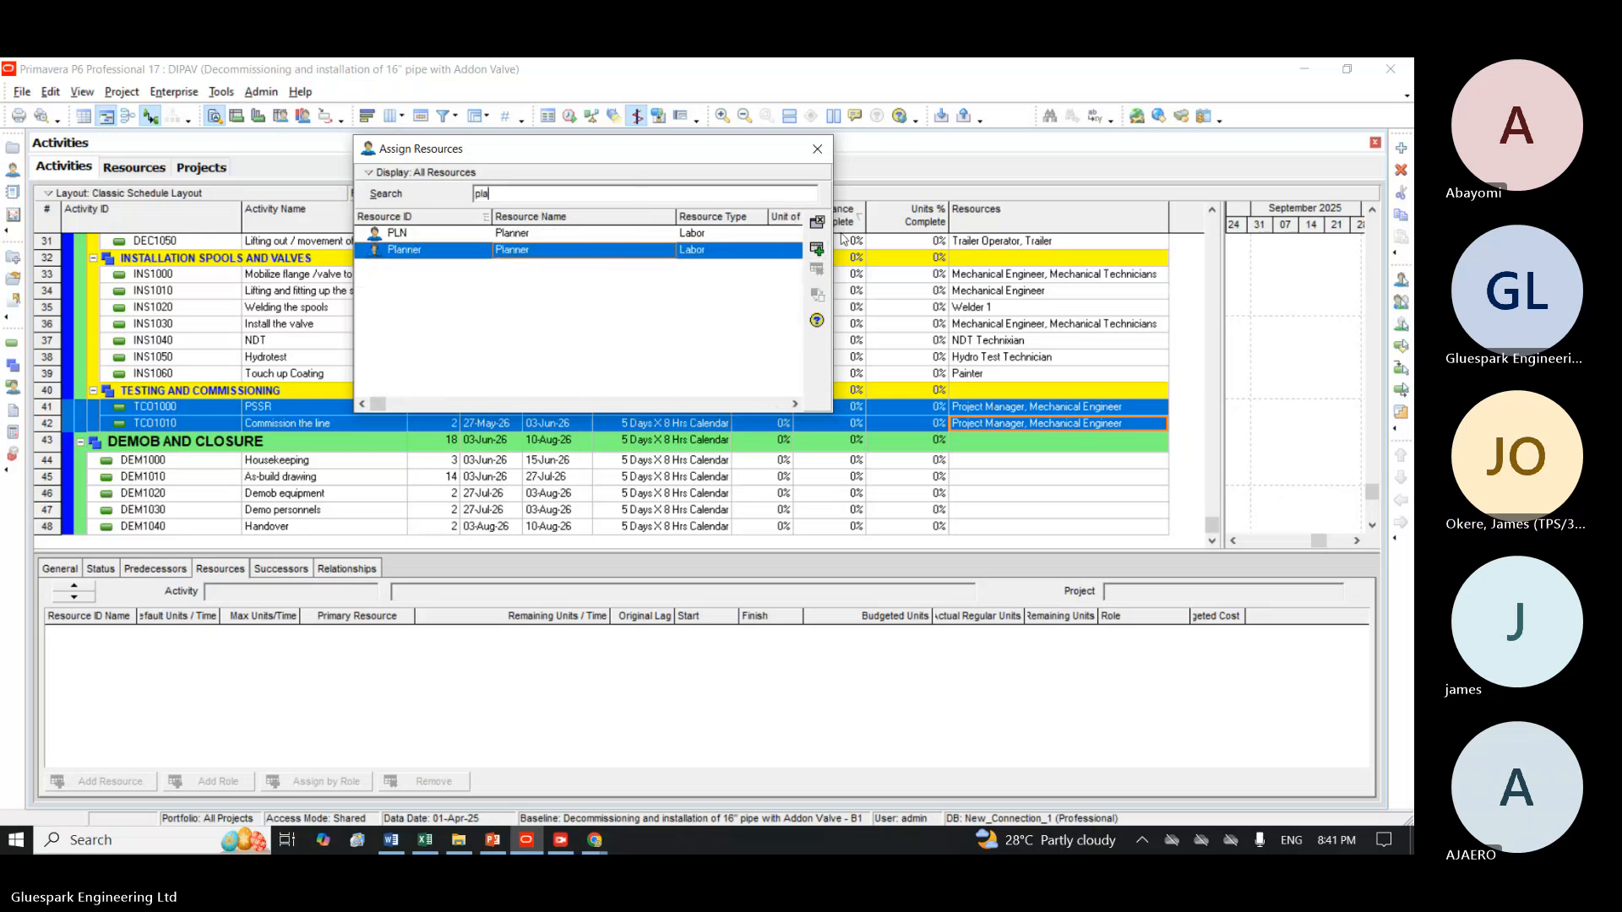
click(817, 249)
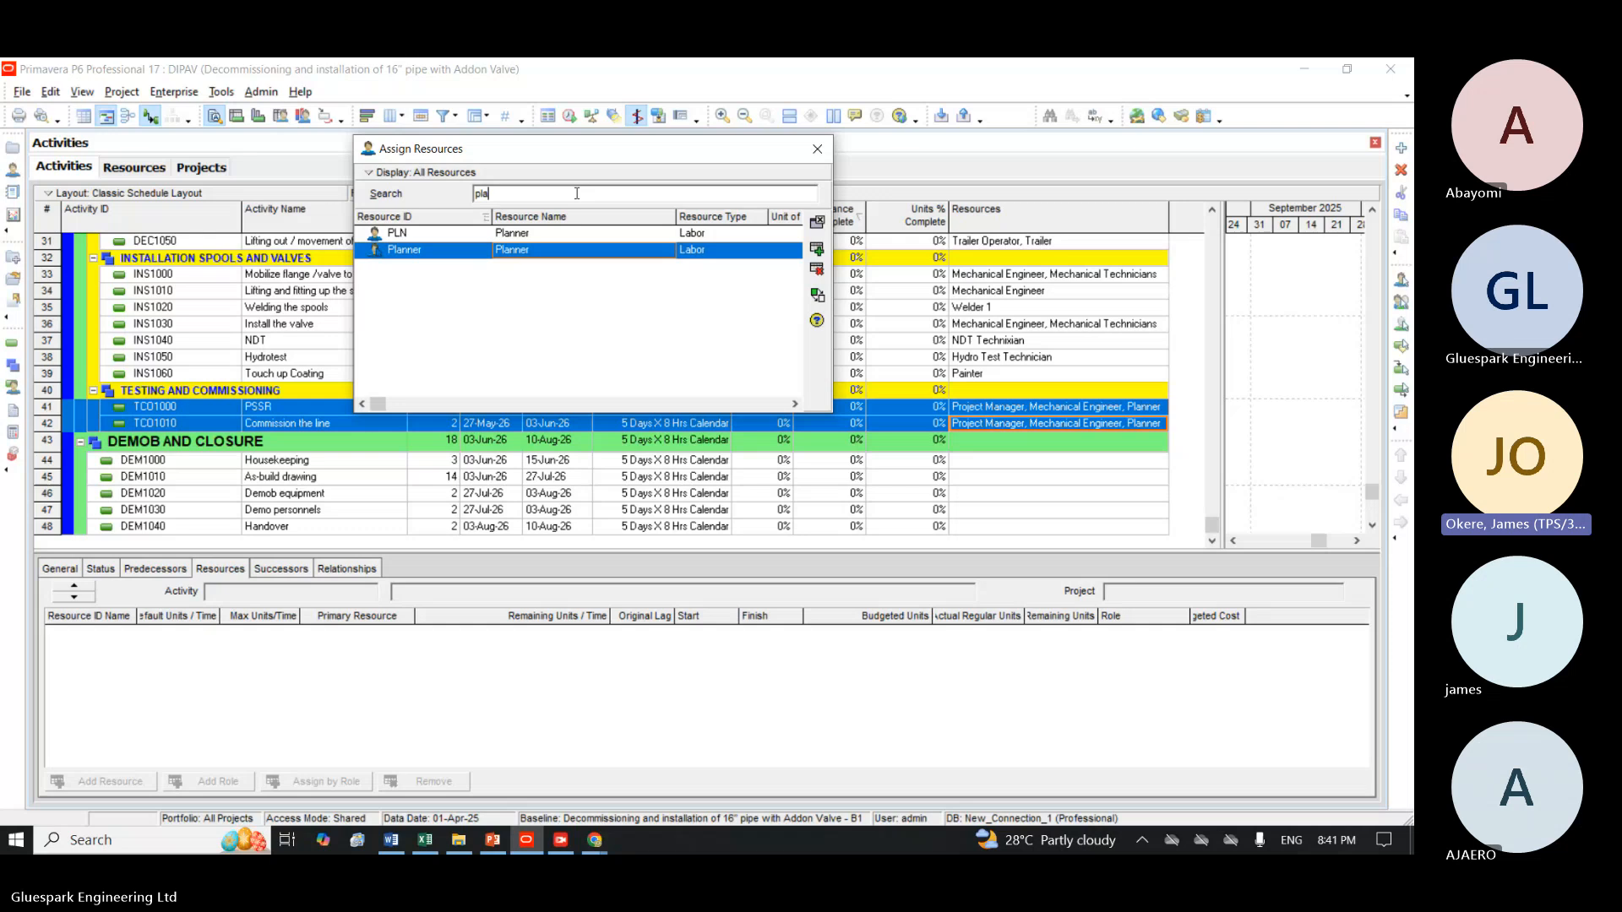
Assign the Quality Control resource (QA/QC) to PSSR and Commission the line, and close the resource assignment dialog.
key(BackSpace)
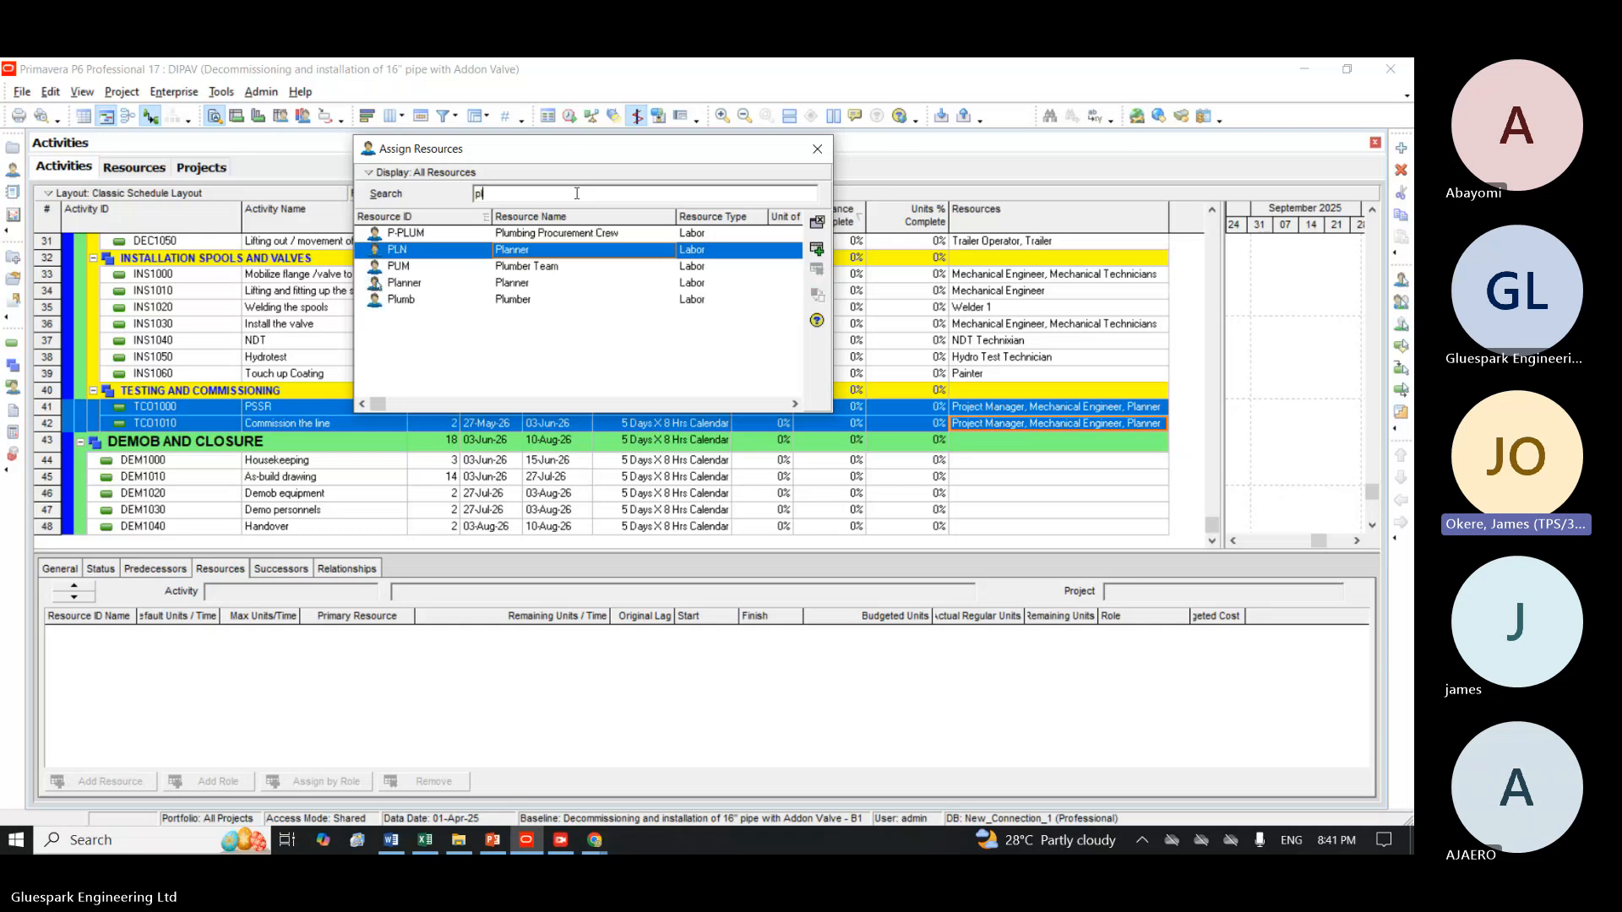
key(BackSpace)
key(BackSpace)
text(qu)
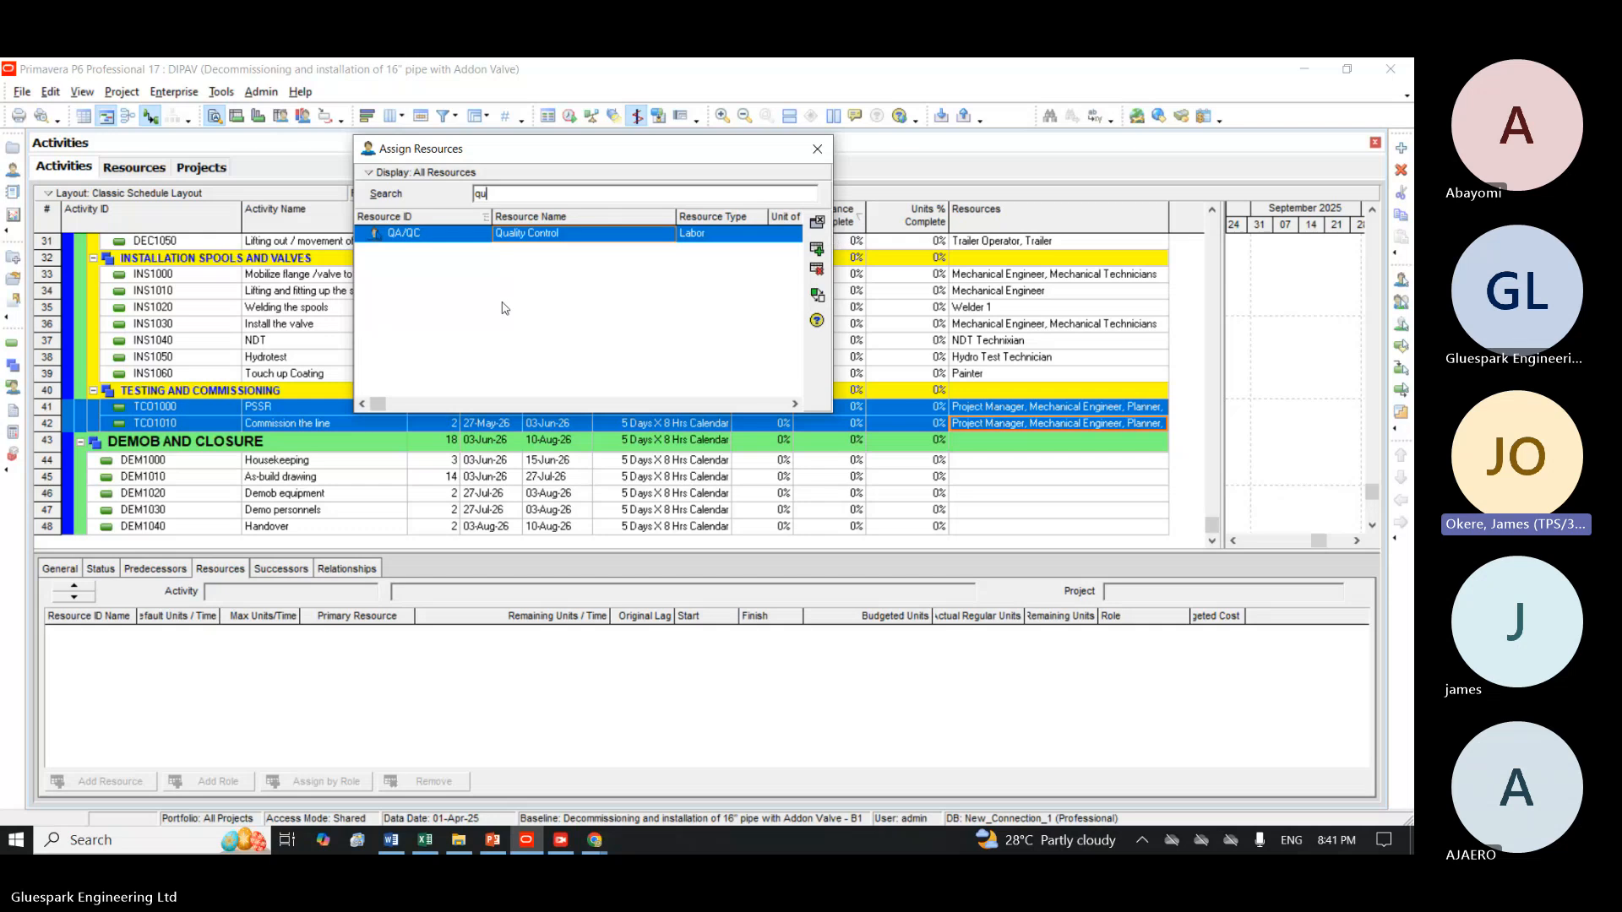
click(816, 151)
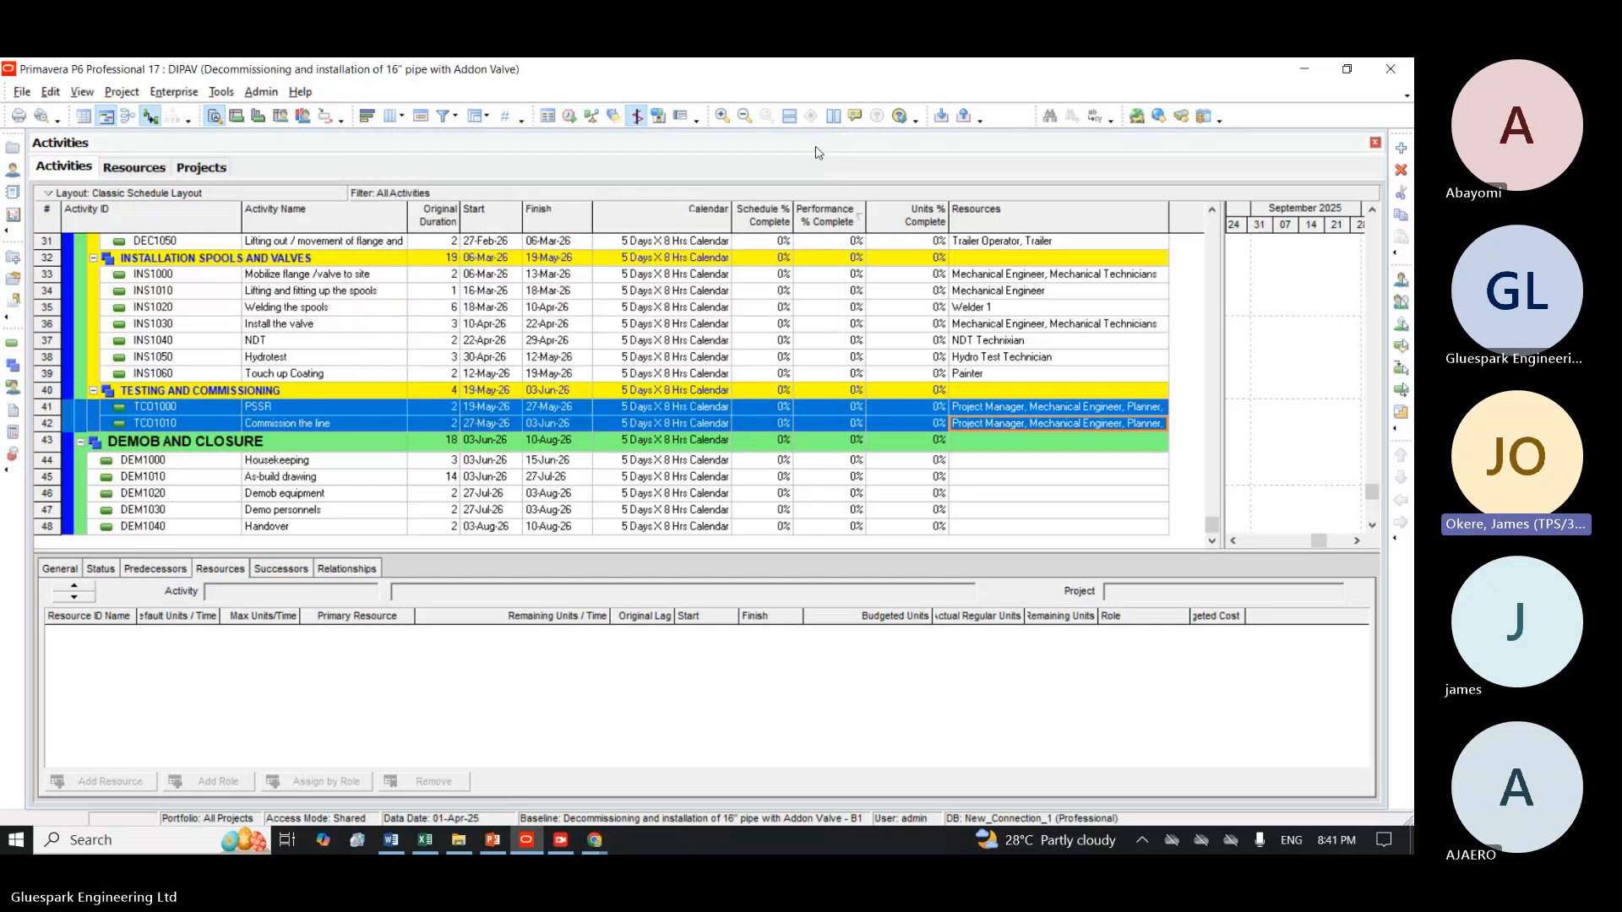
Assign Filter Team 1 to the Housekeeping activity DEM1000.
click(973, 463)
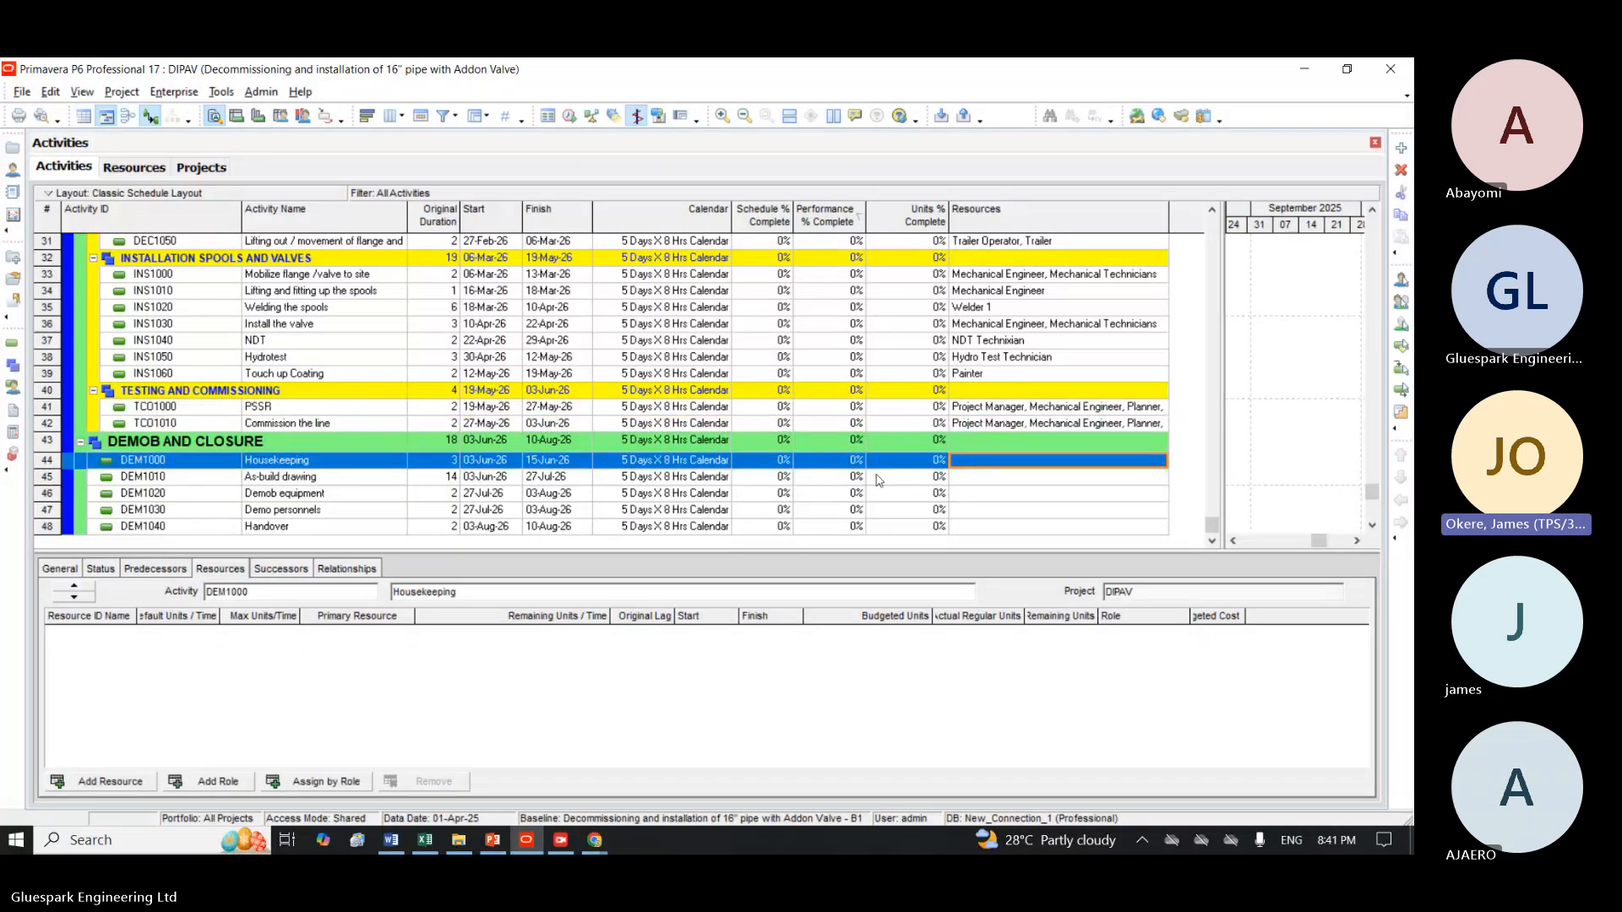
double_click(977, 465)
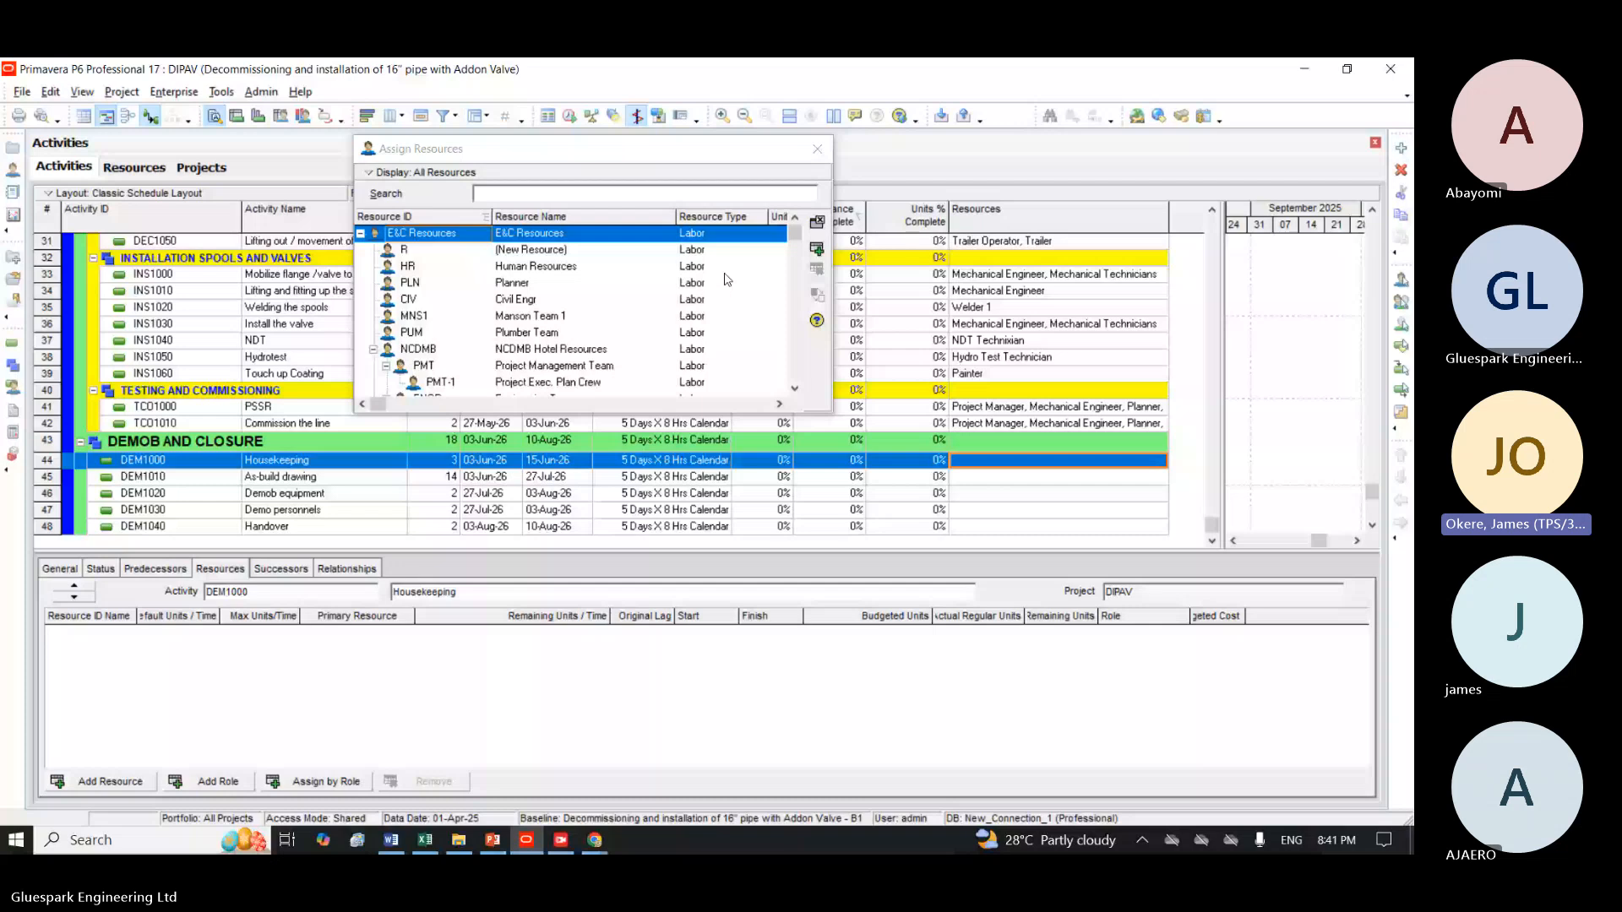
click(527, 197)
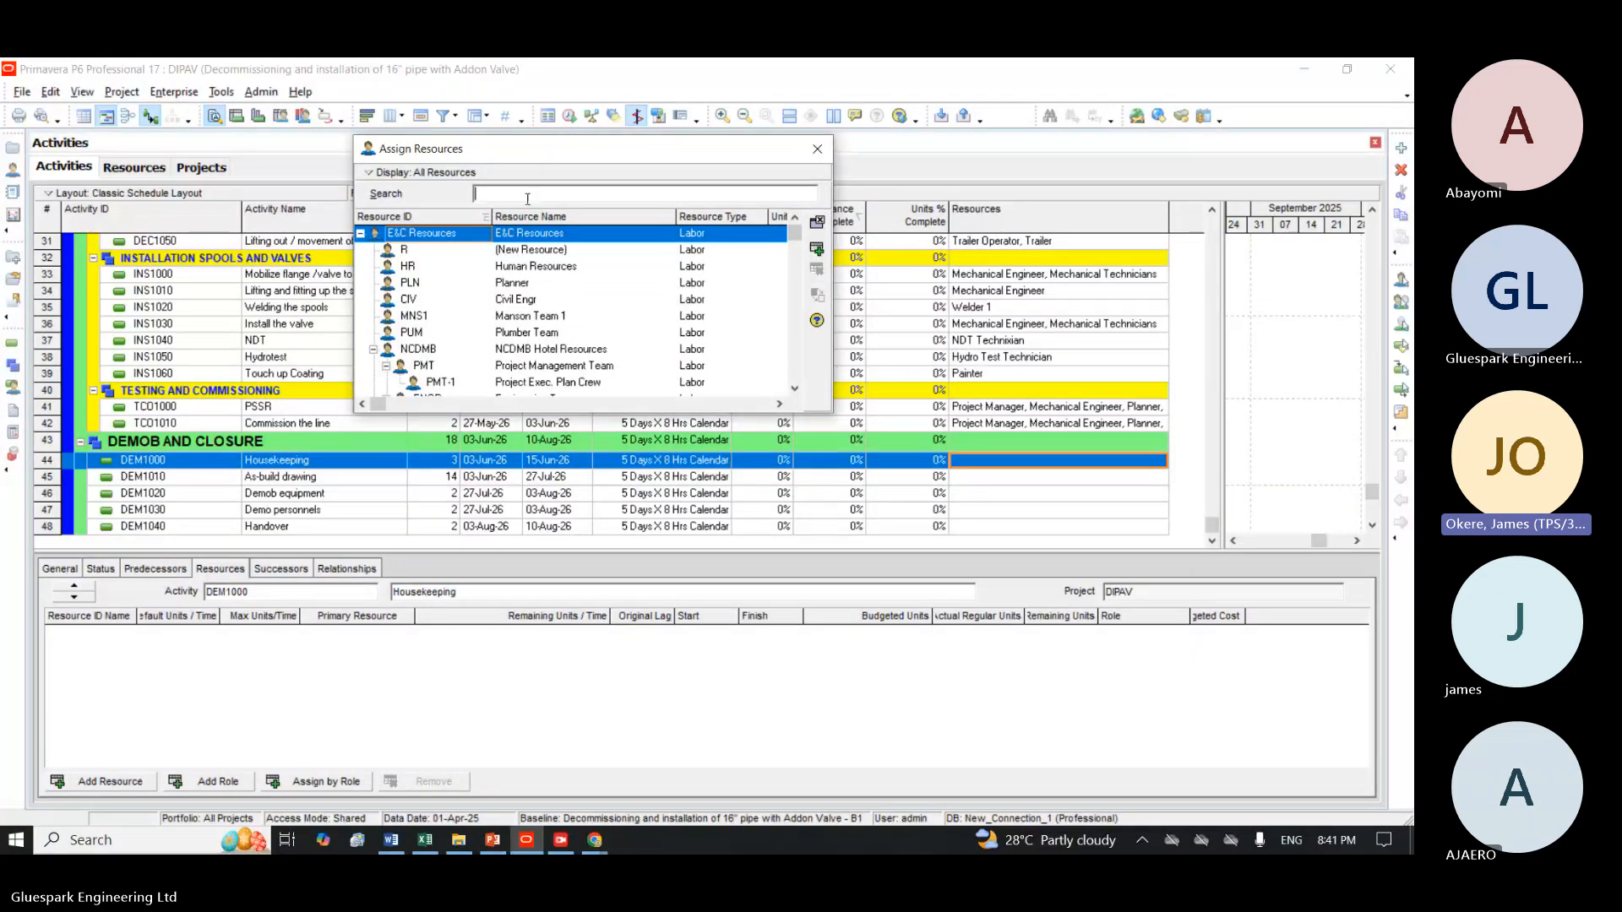
text(f)
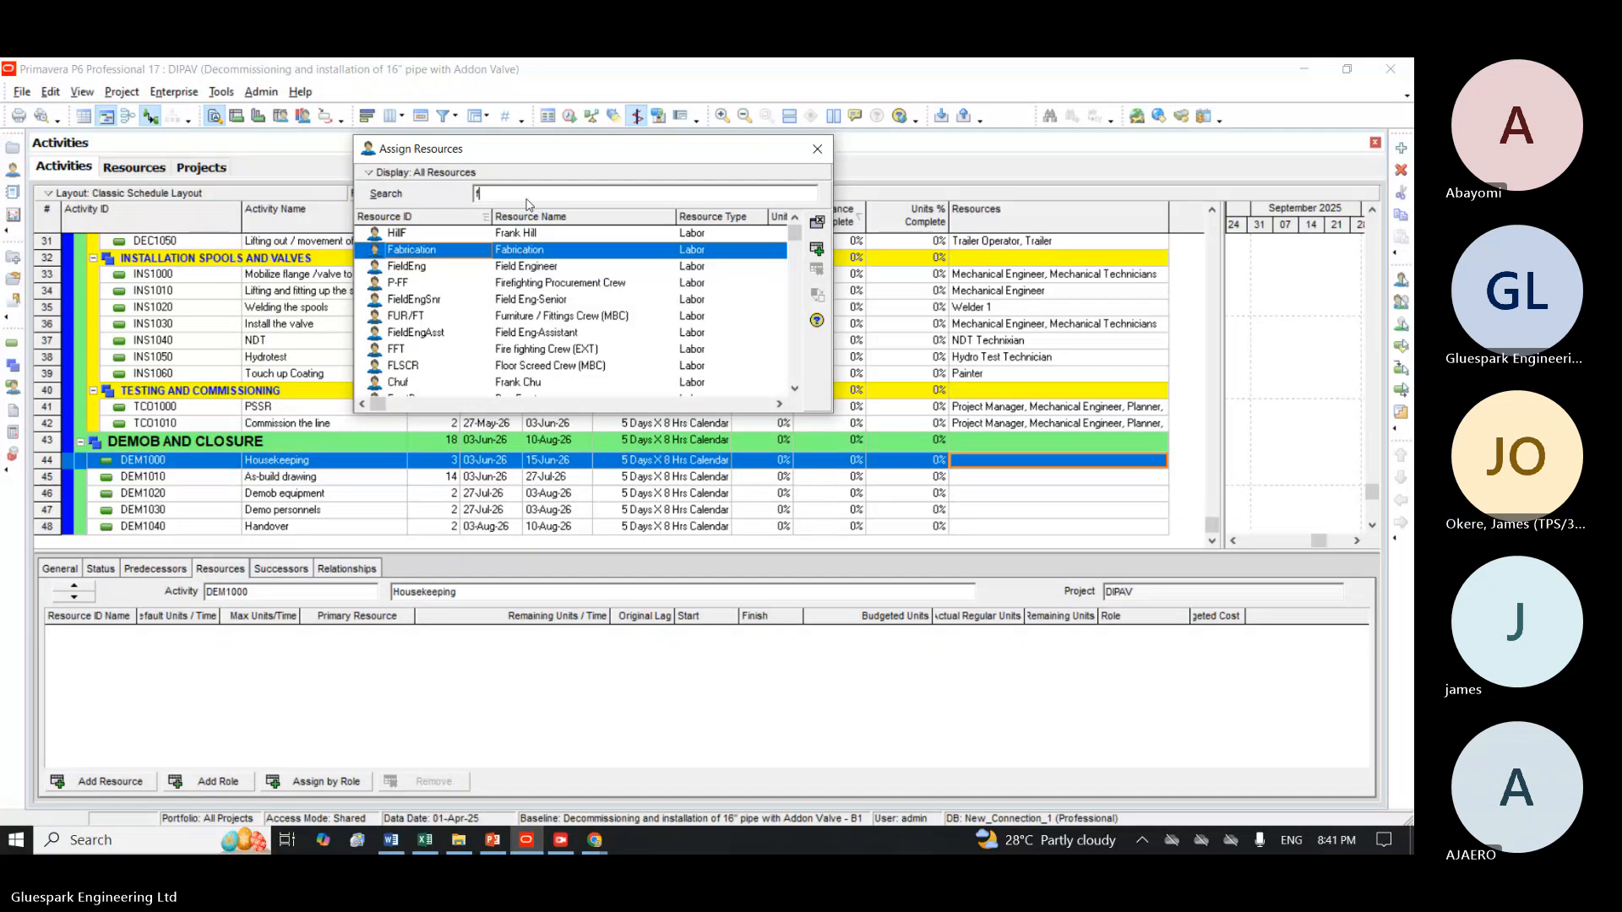
text(i)
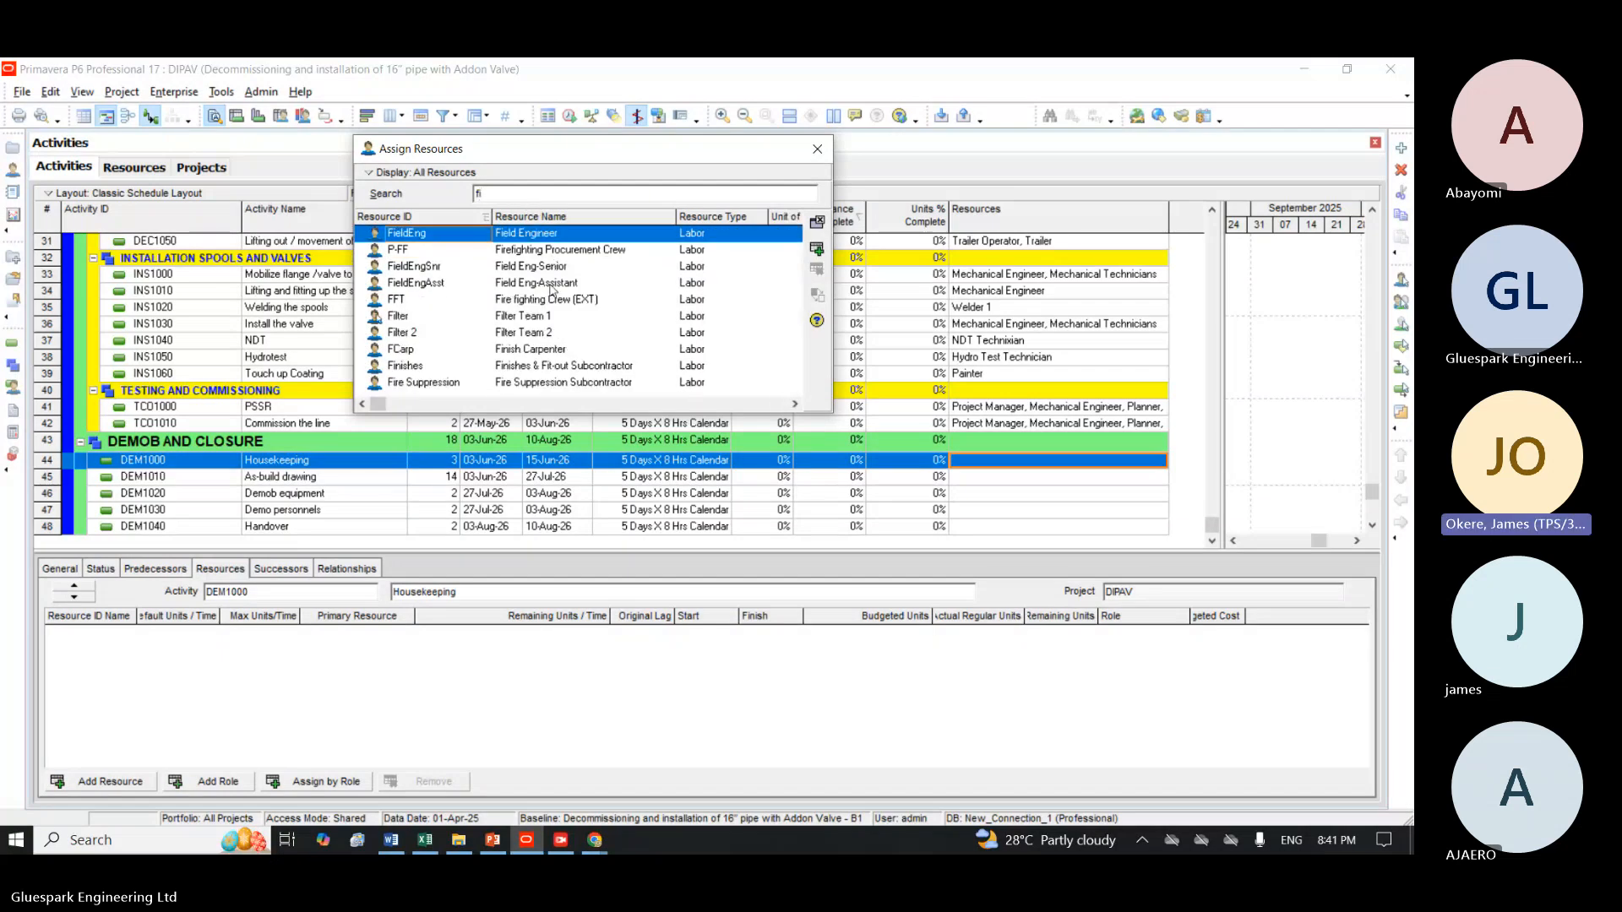
click(549, 316)
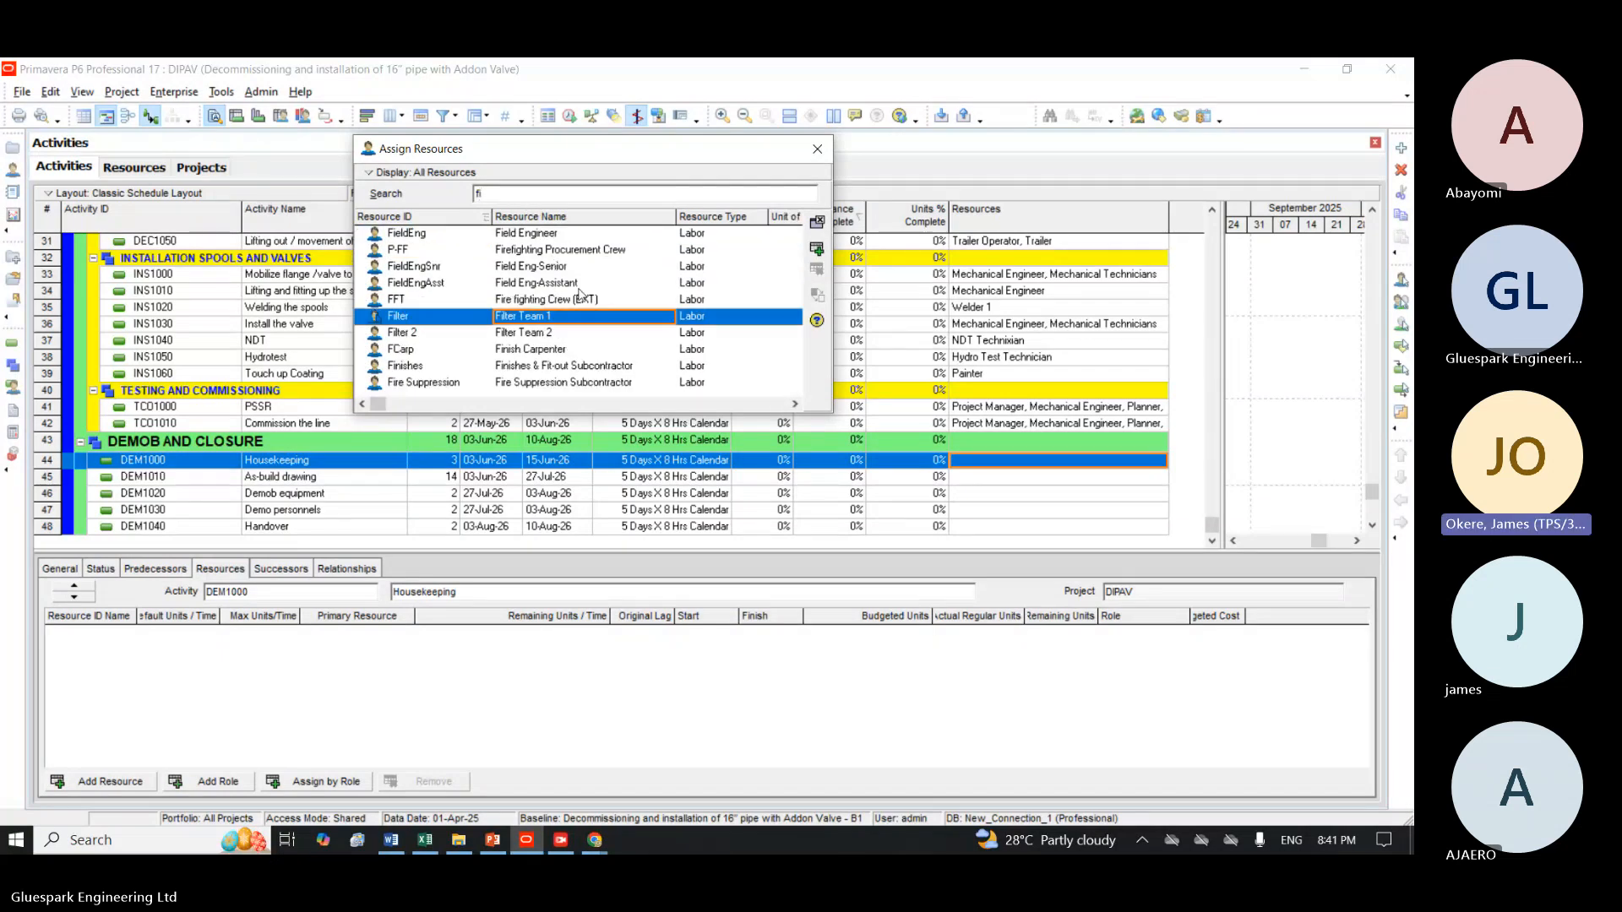
click(816, 250)
Assign Mechanical Engineer to the As-build drawing activity DEM1010.
click(359, 477)
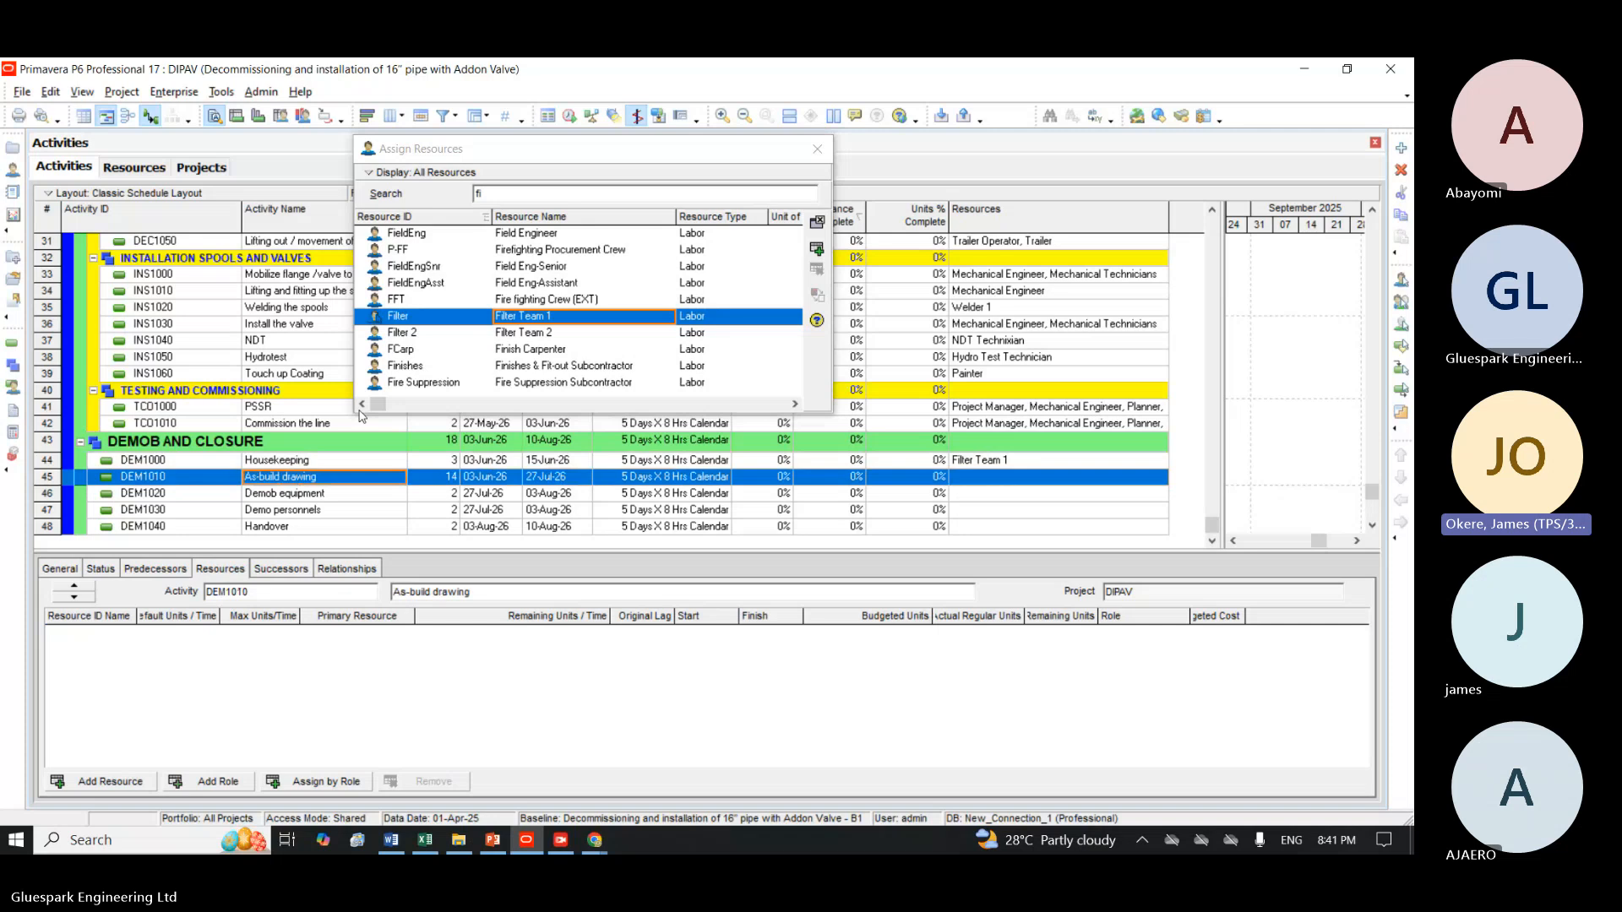
click(567, 190)
key(BackSpace)
key(BackSpace)
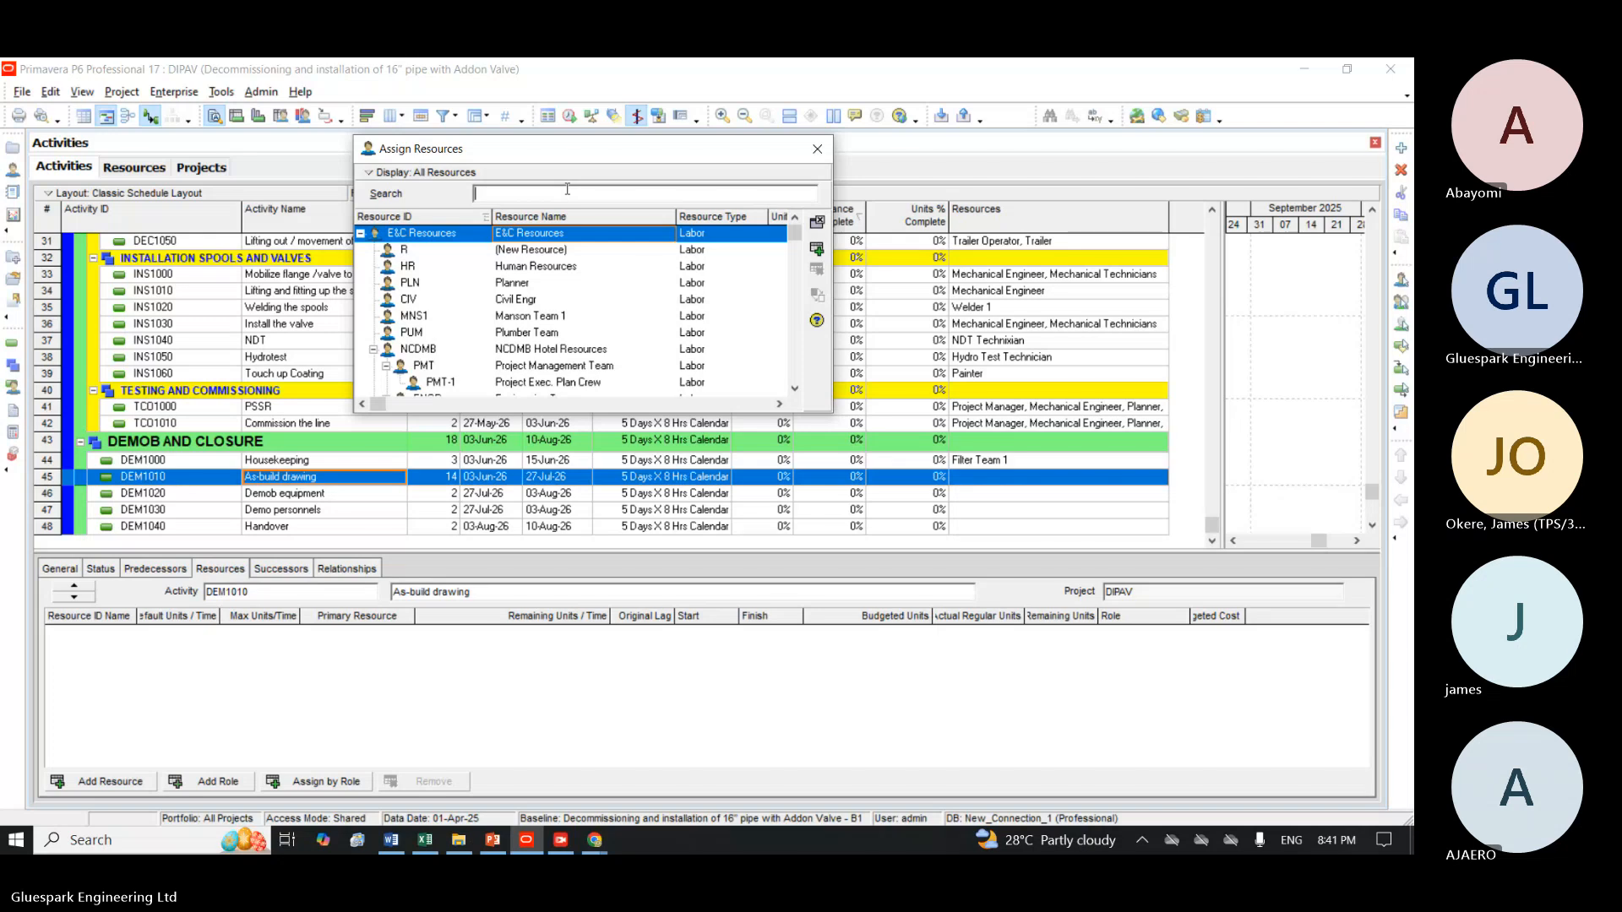
text(ca)
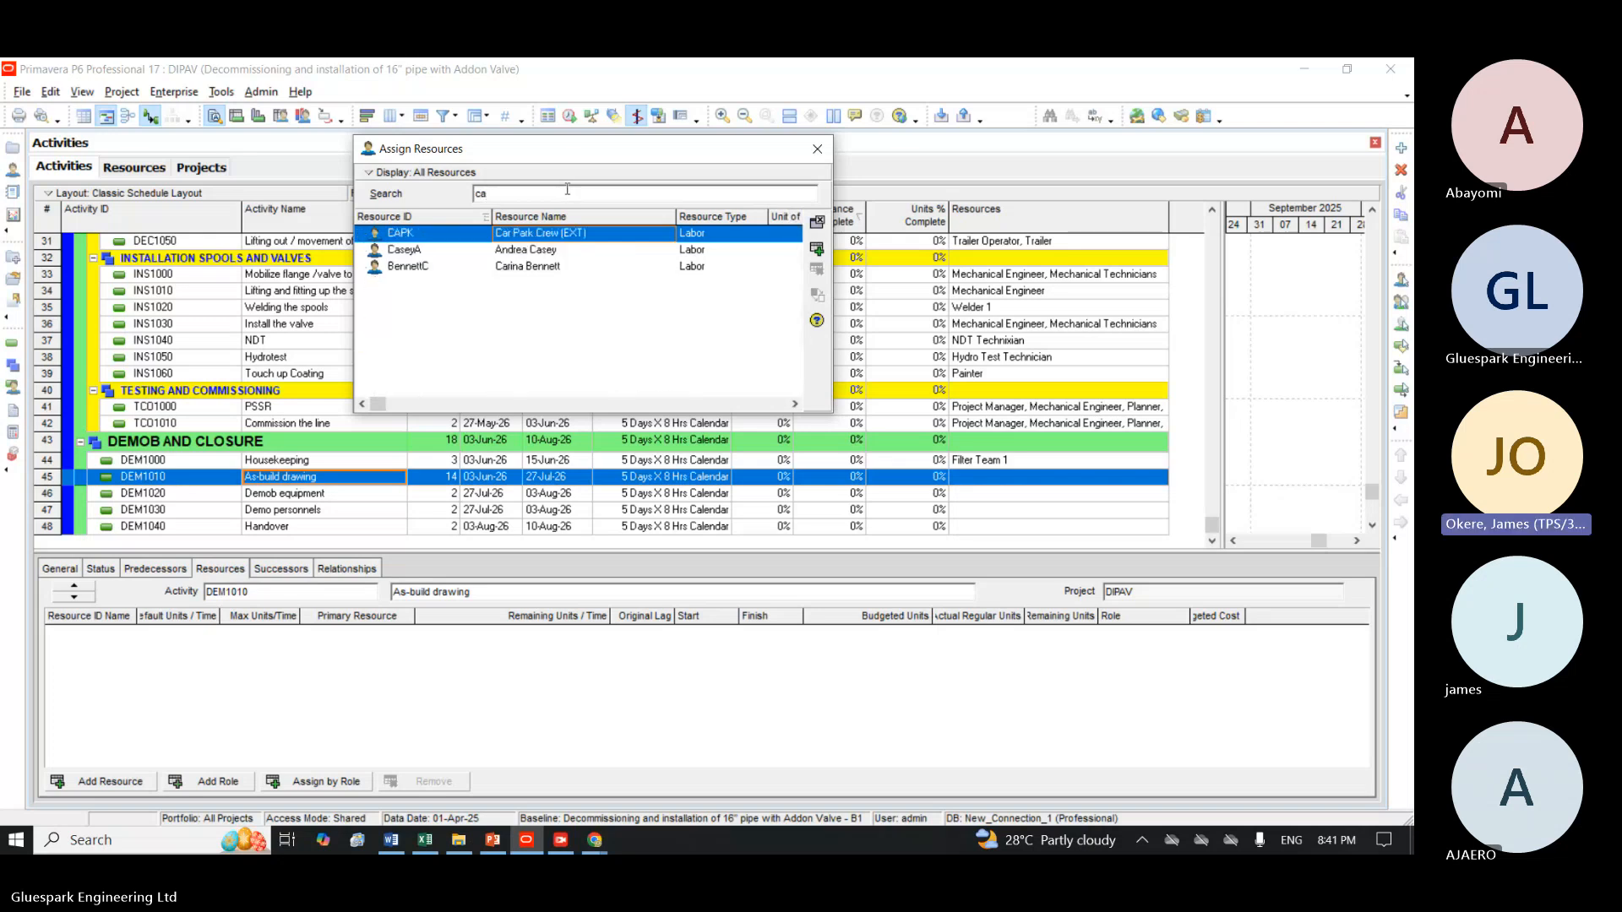
key(BackSpace)
key(BackSpace)
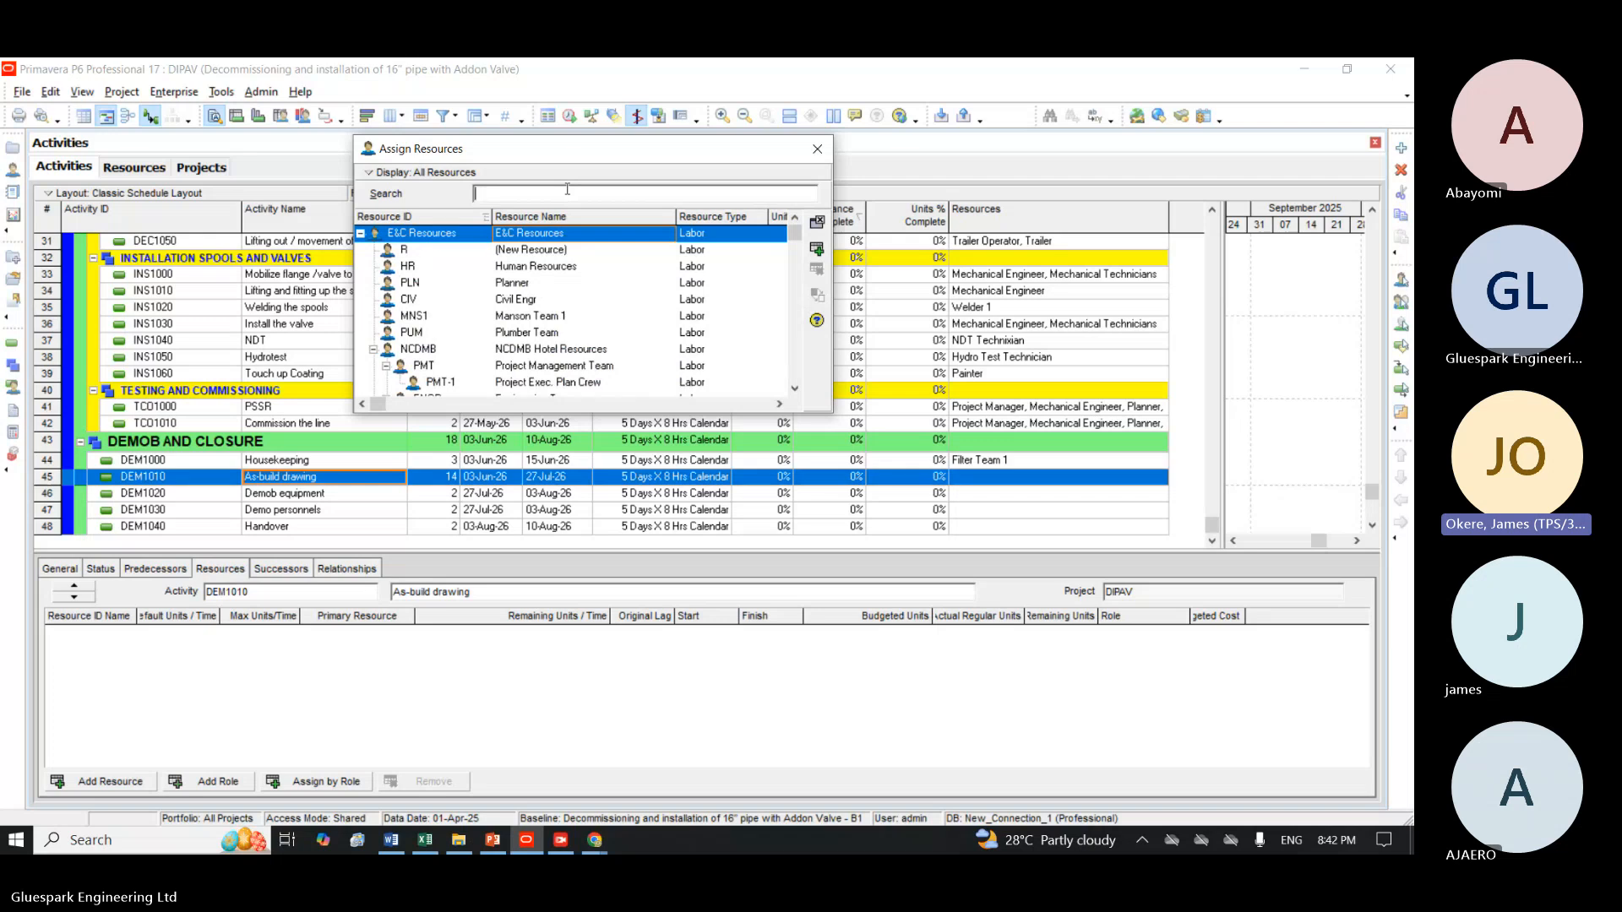
text(mech)
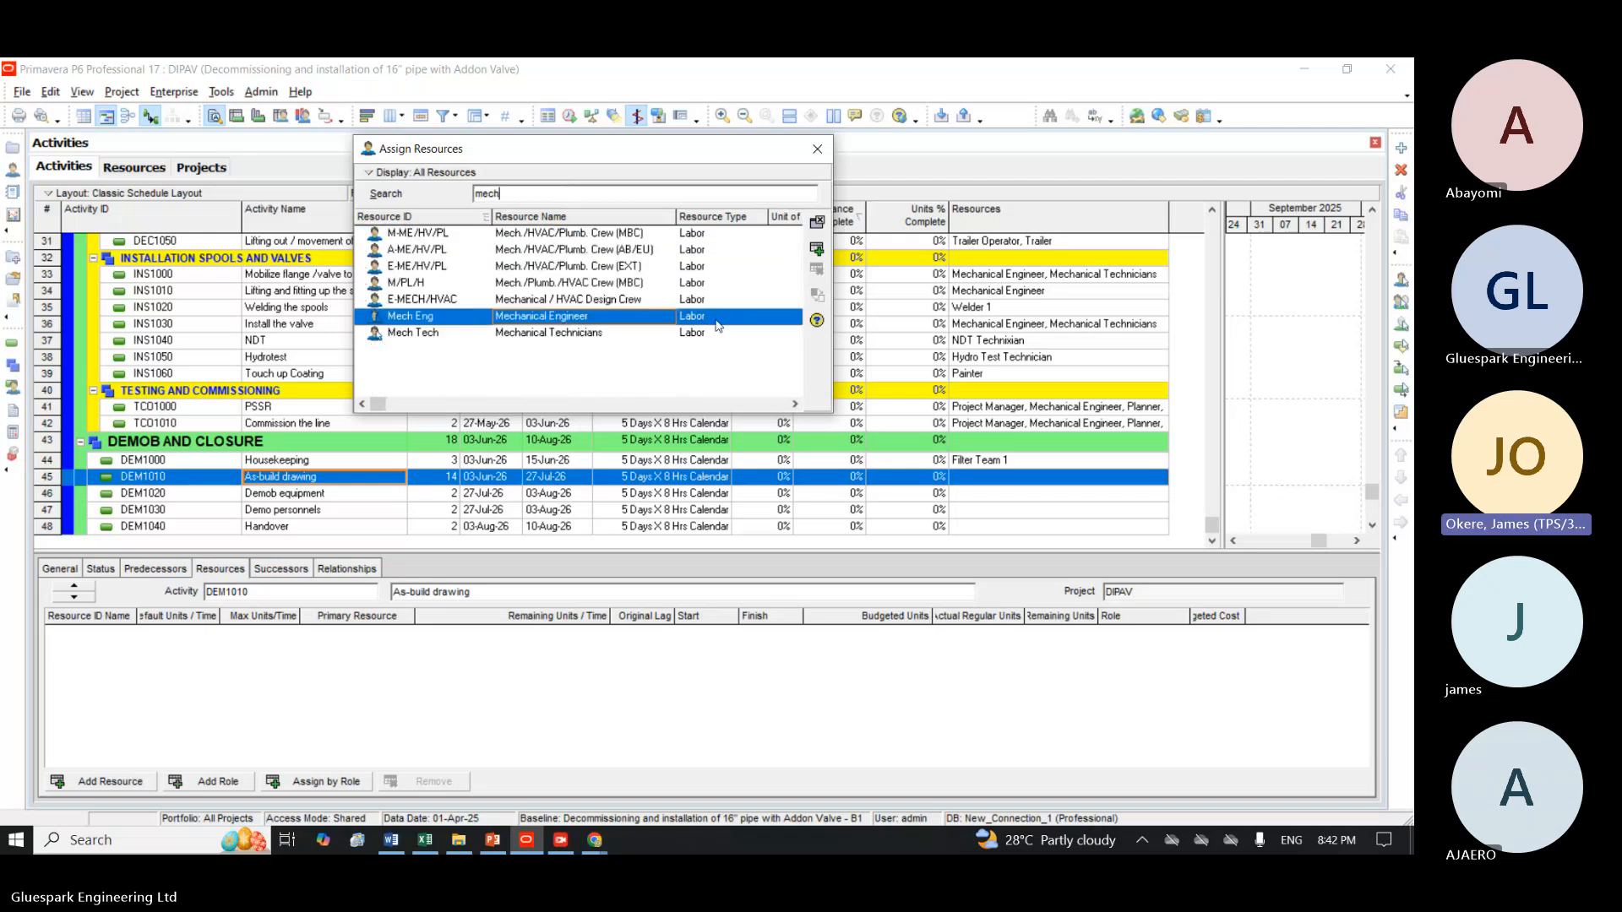
click(816, 248)
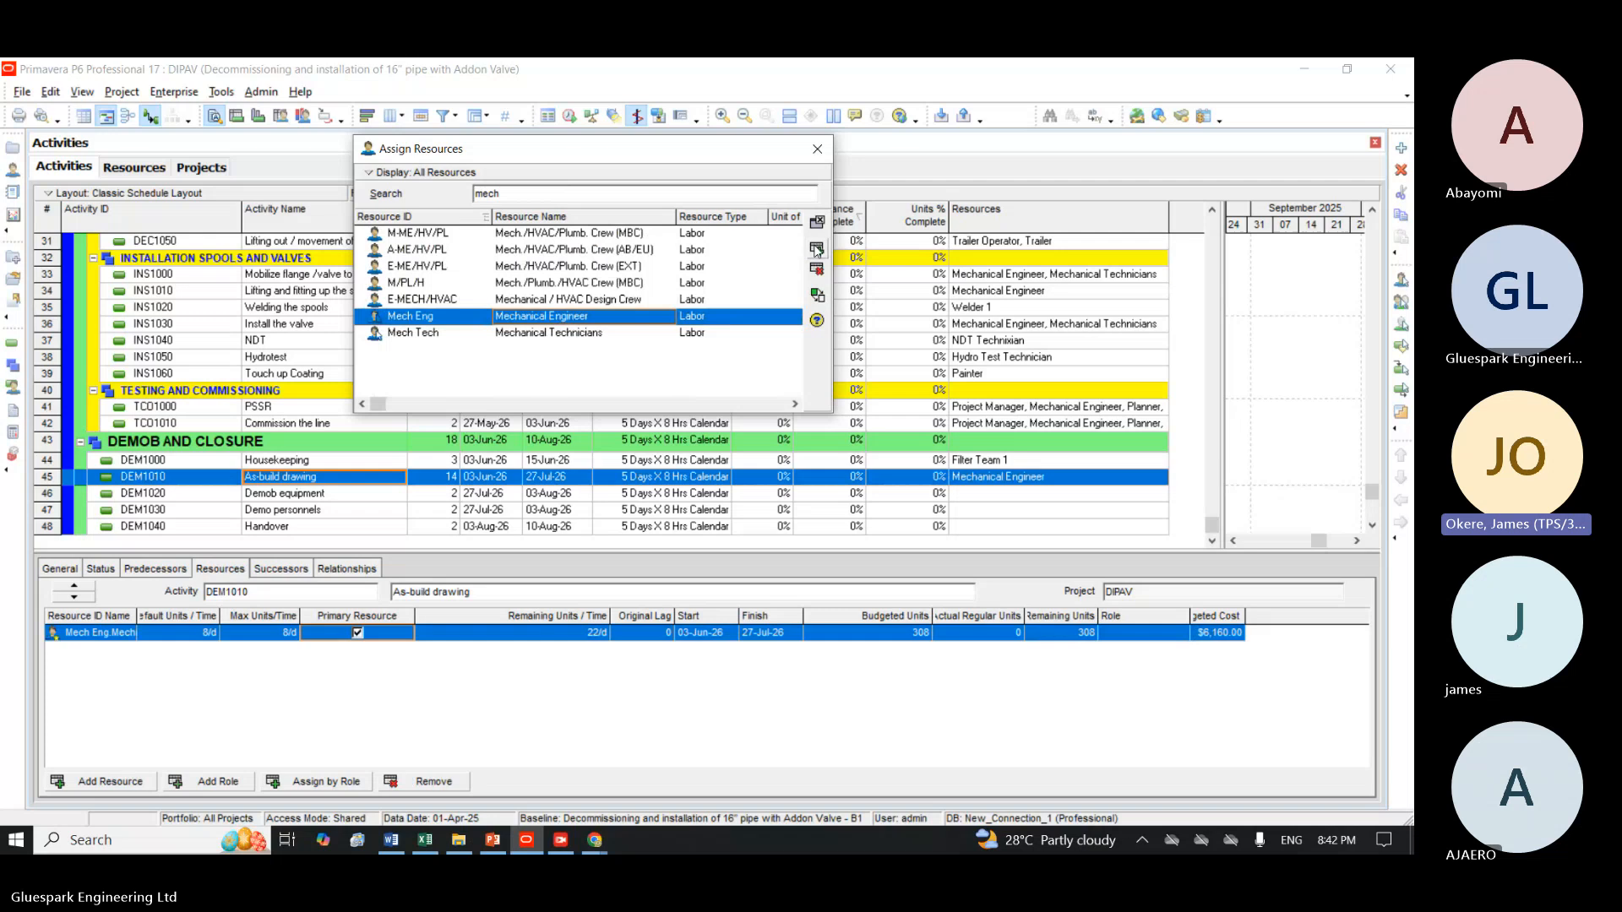
Assign Logistics Officer to the Demob equipment activity DEM1020.
click(260, 495)
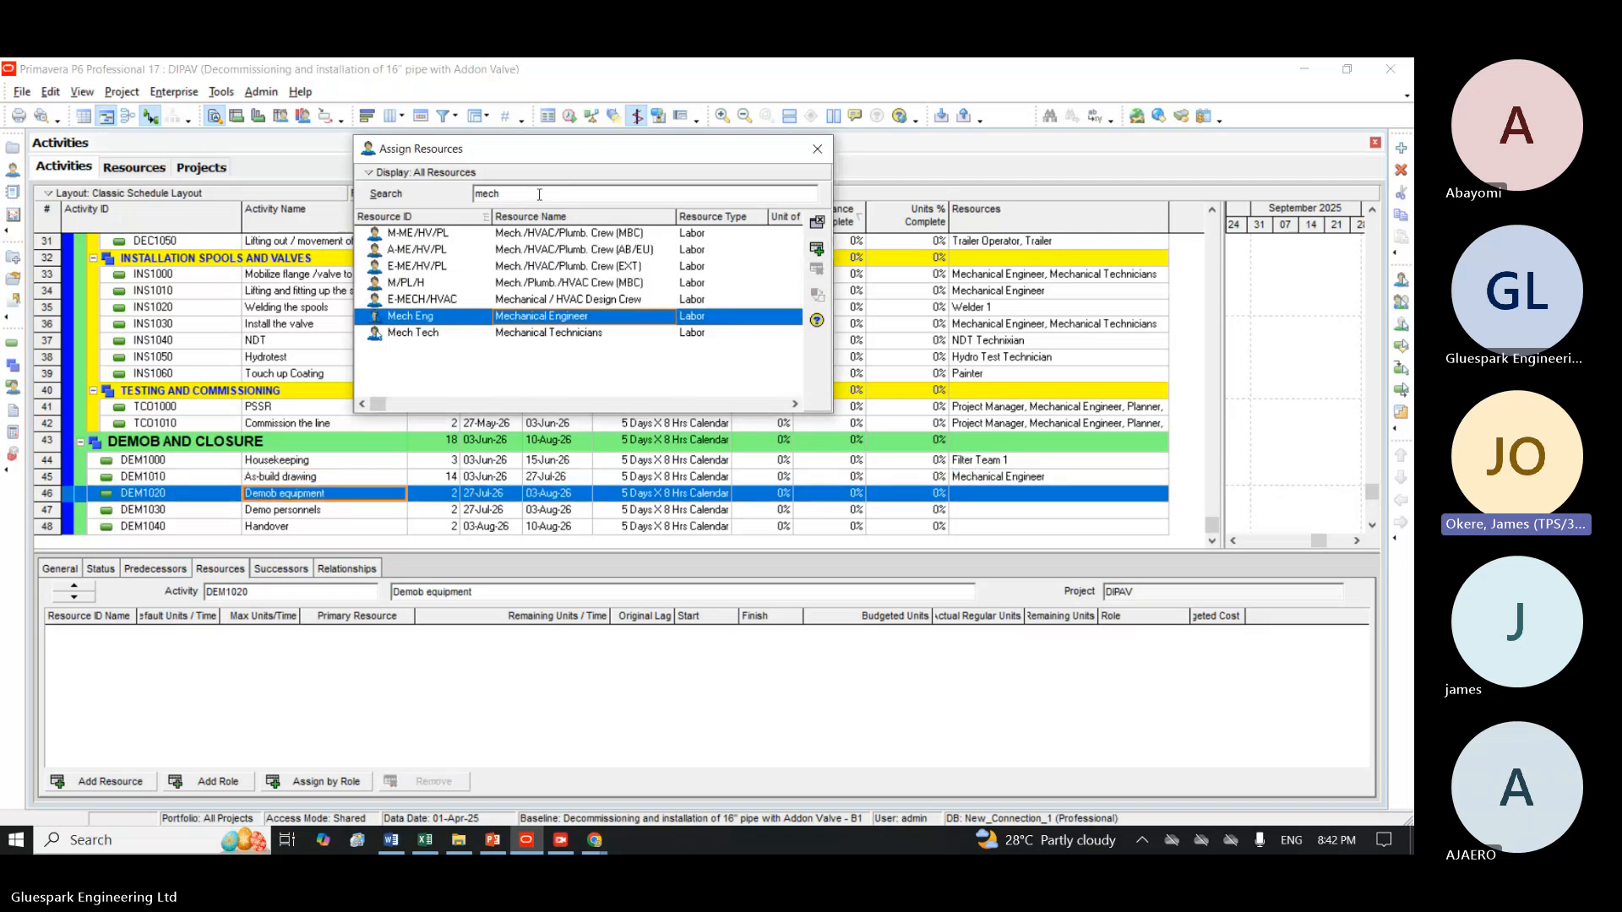
key(BackSpace)
key(BackSpace)
key(BackSpace)
key(BackSpace)
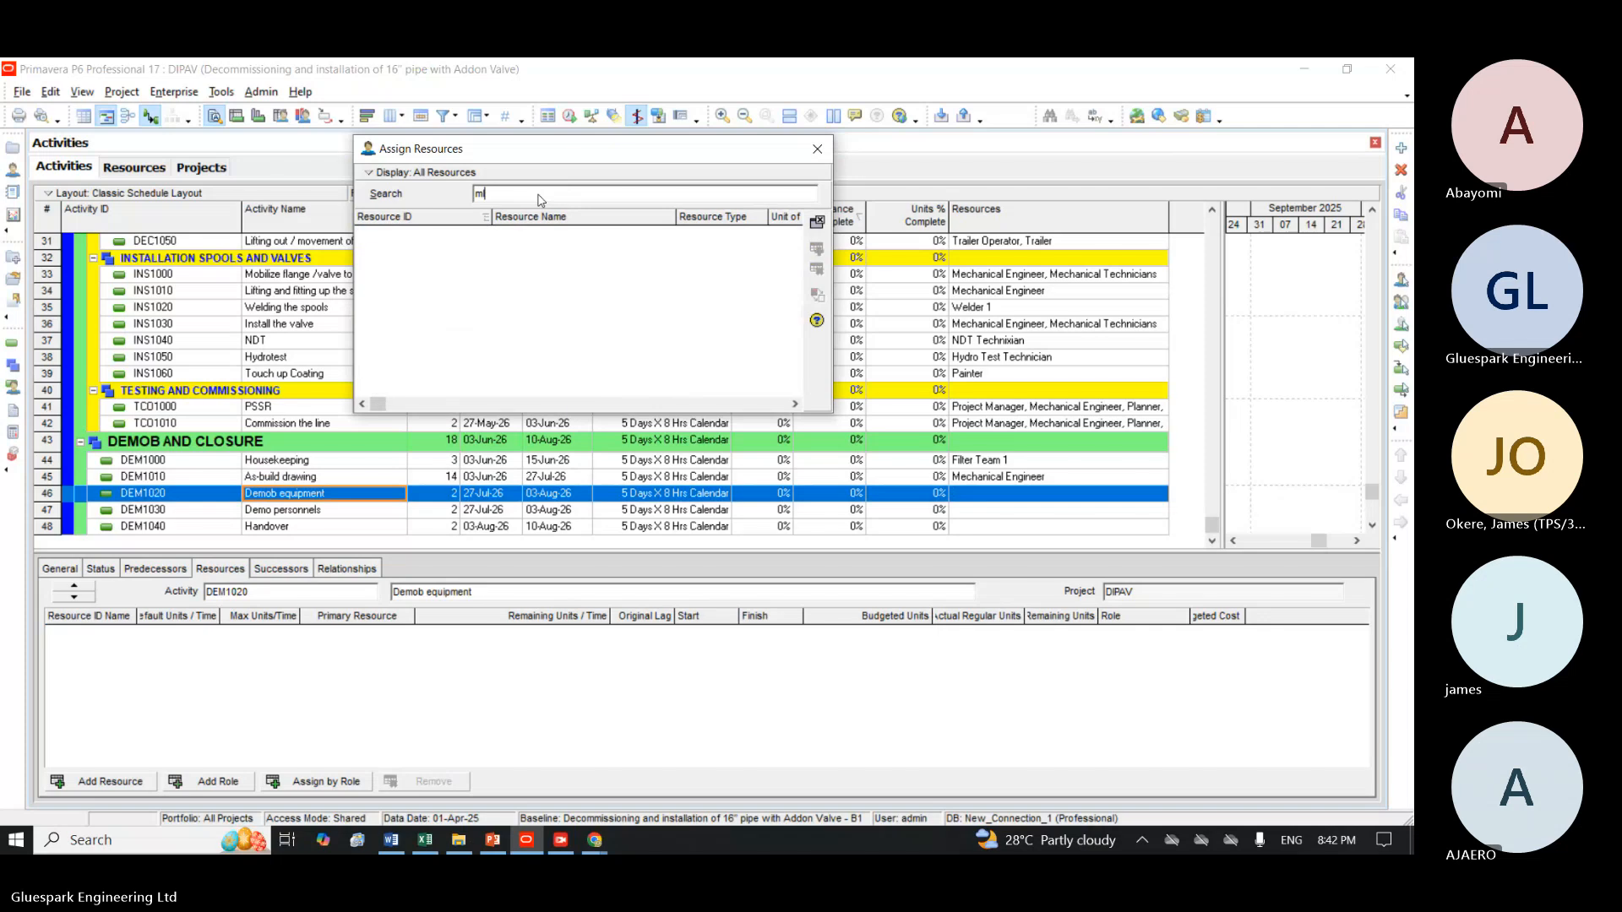
text(log)
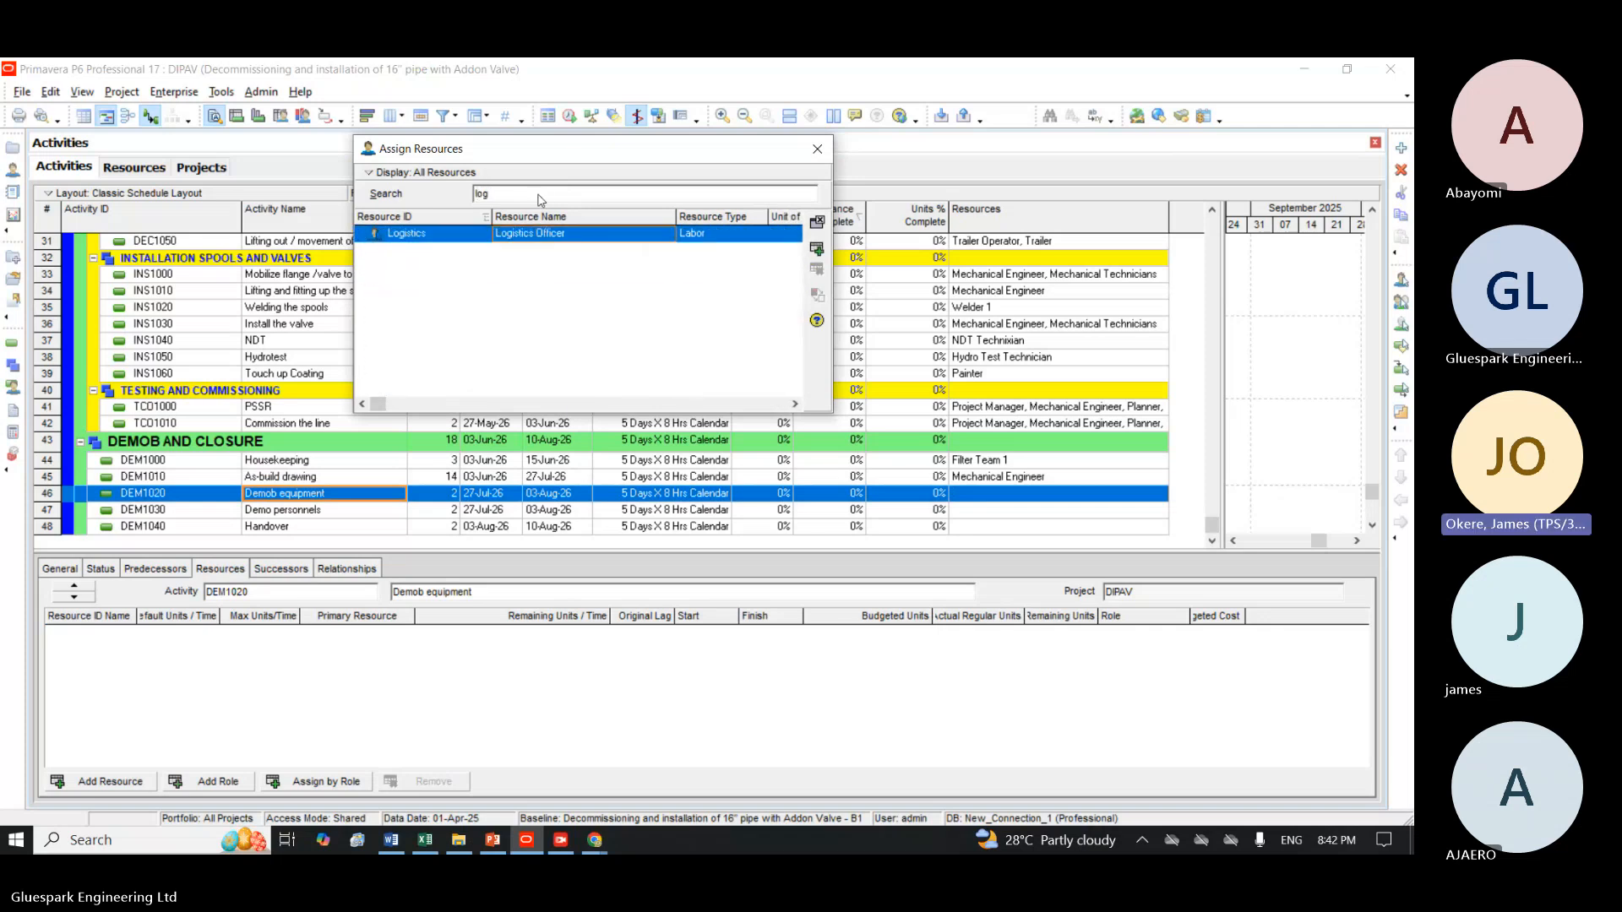
click(821, 248)
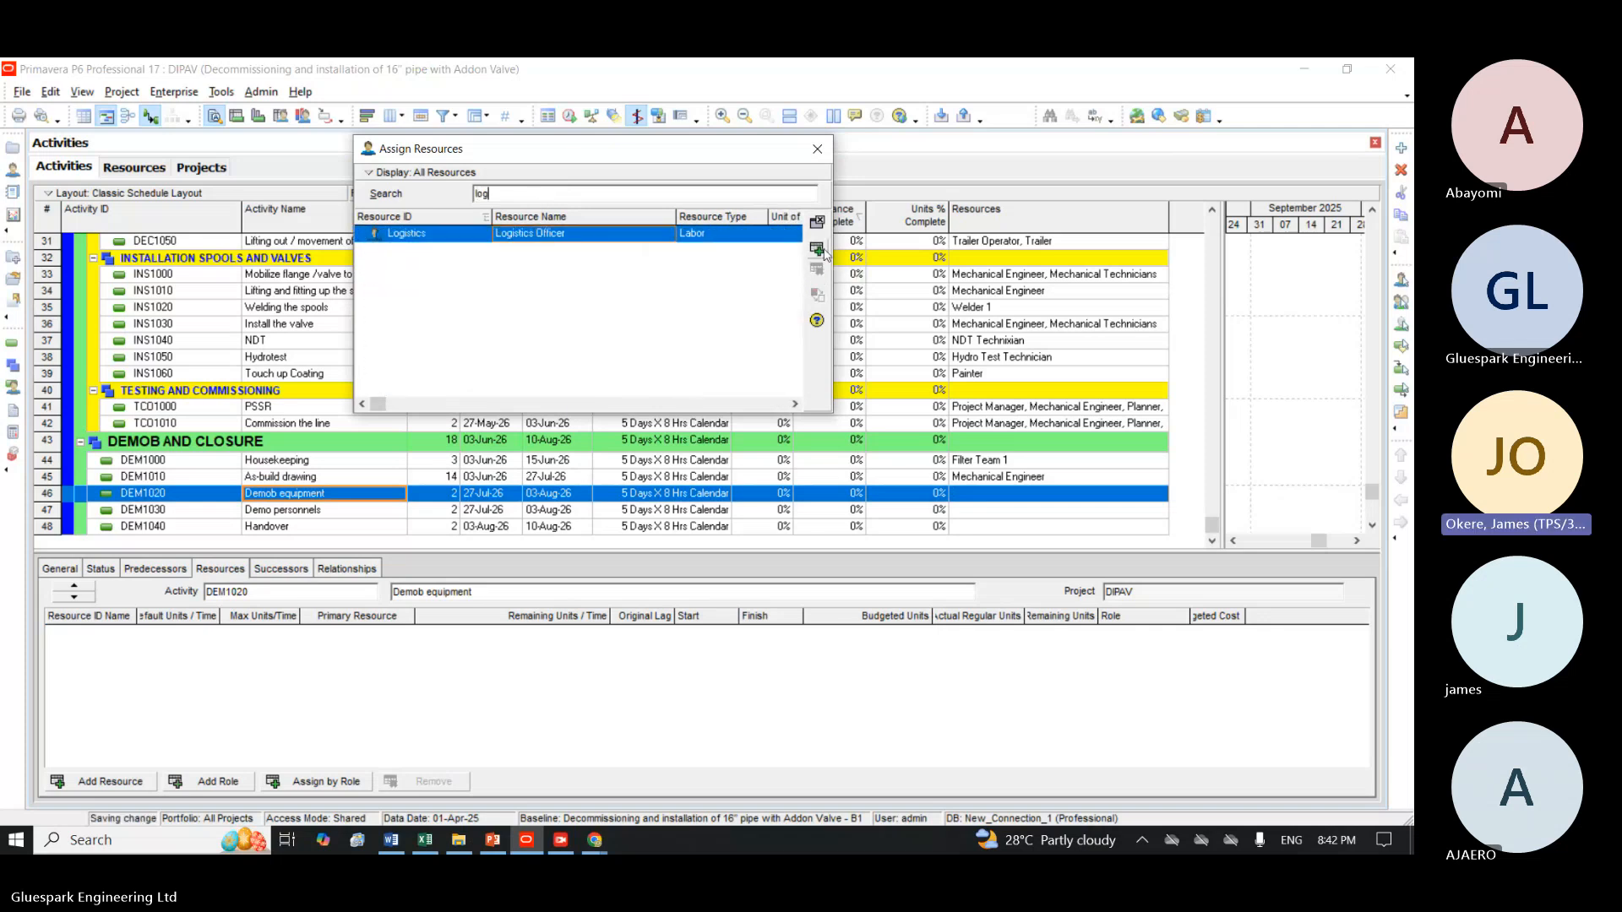
Assign the Human Resource resource with ID HR-1 to the Demo personnels activity DEM1030.
click(436, 513)
click(544, 193)
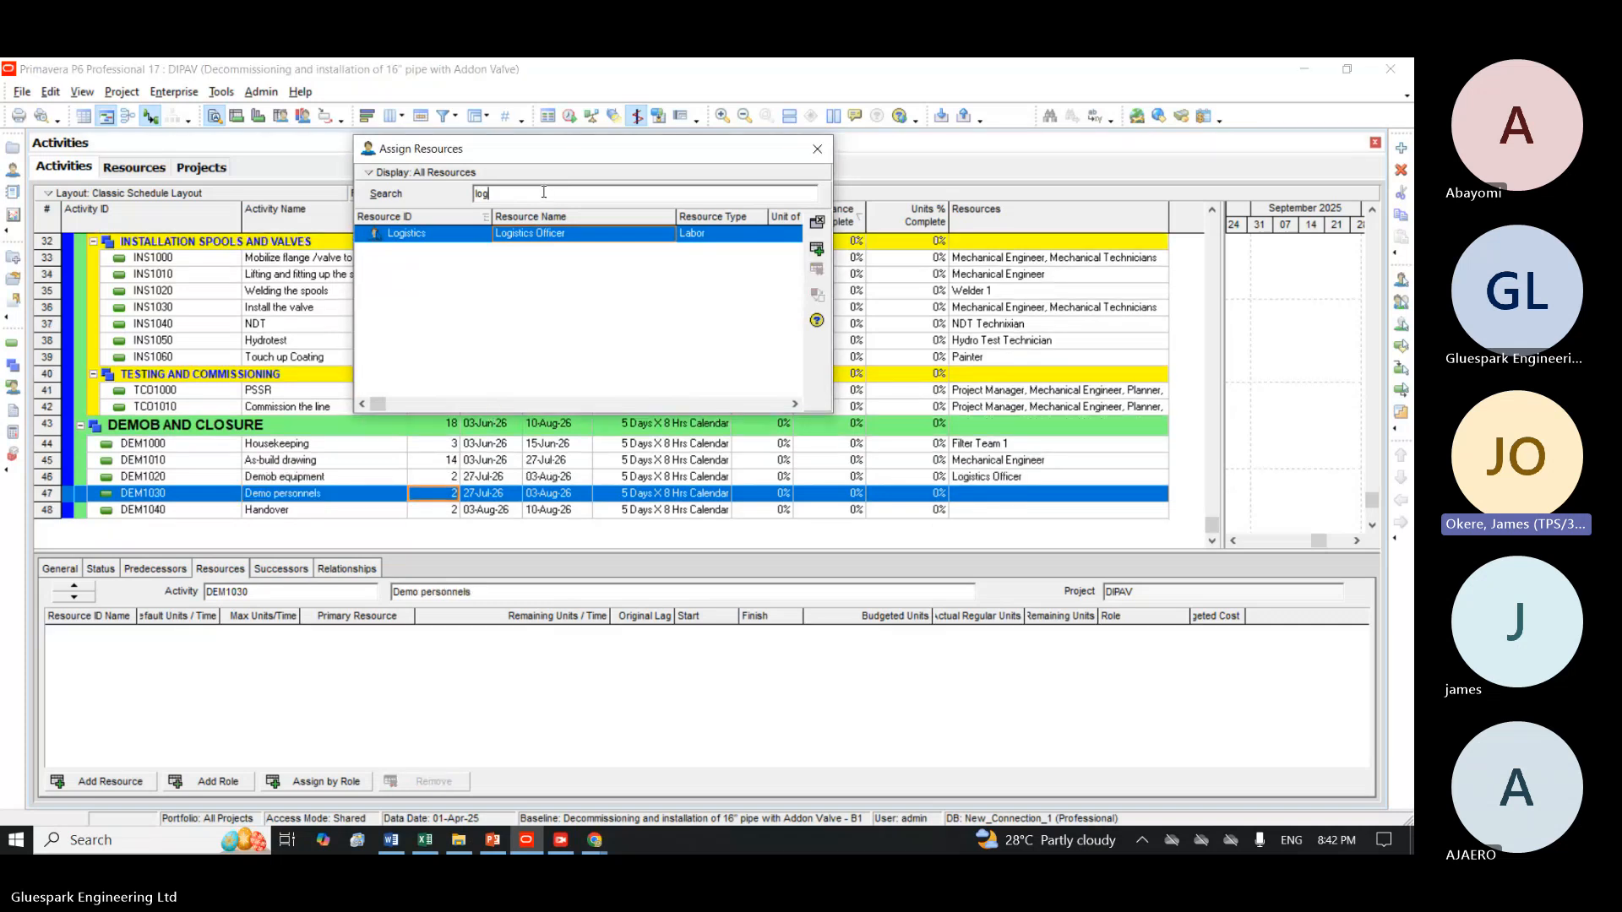
key(BackSpace)
key(BackSpace)
key(BackSpace)
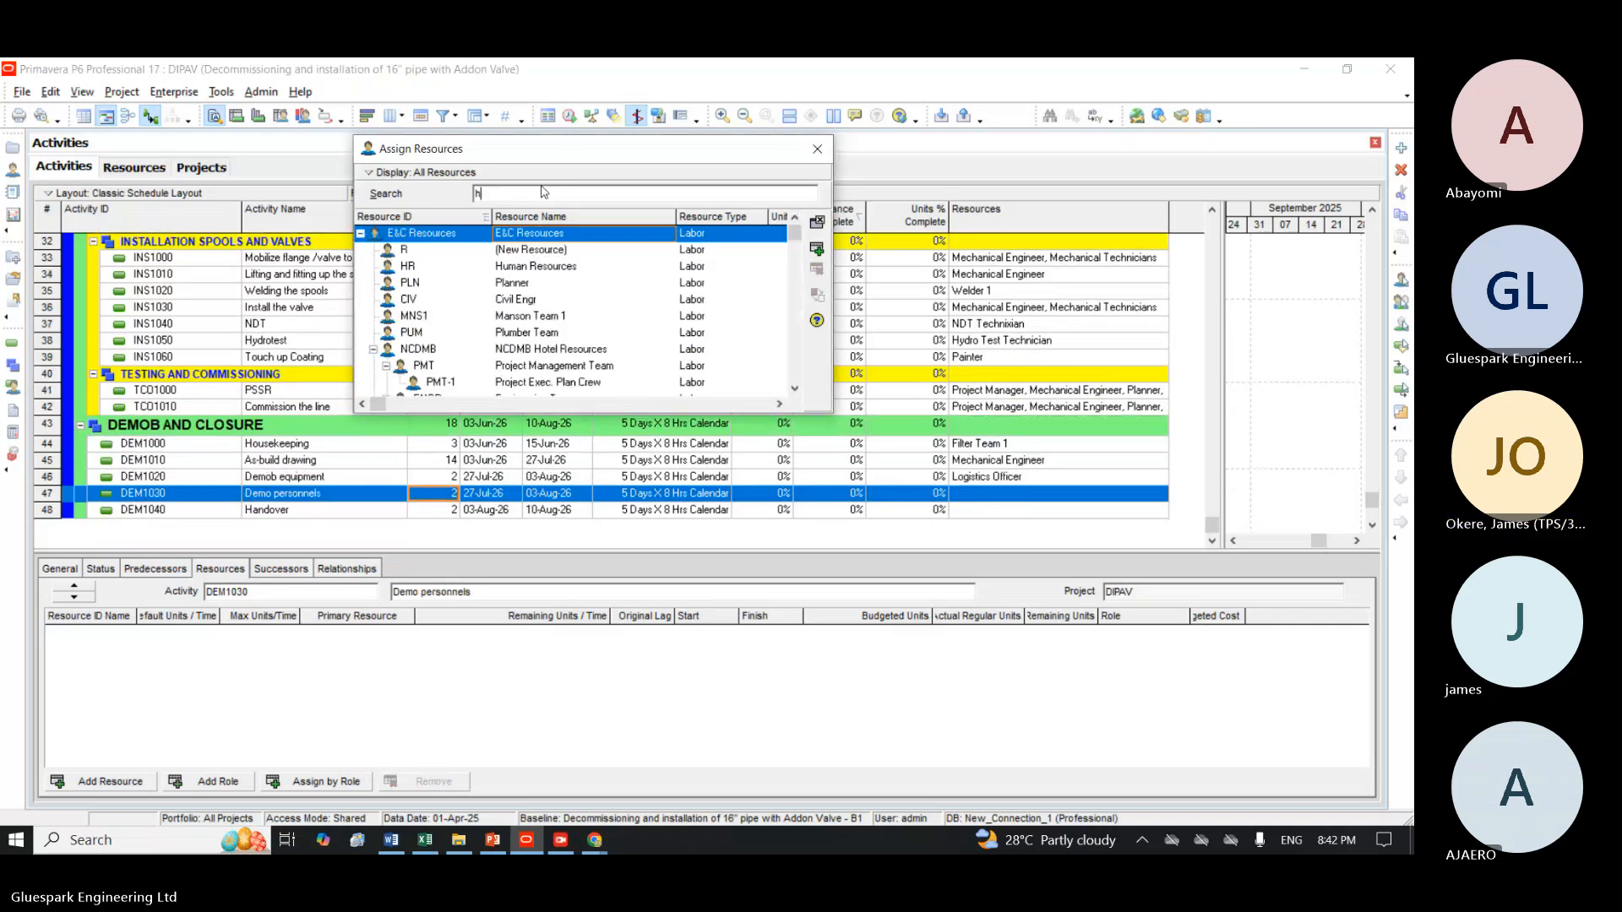
text(hr)
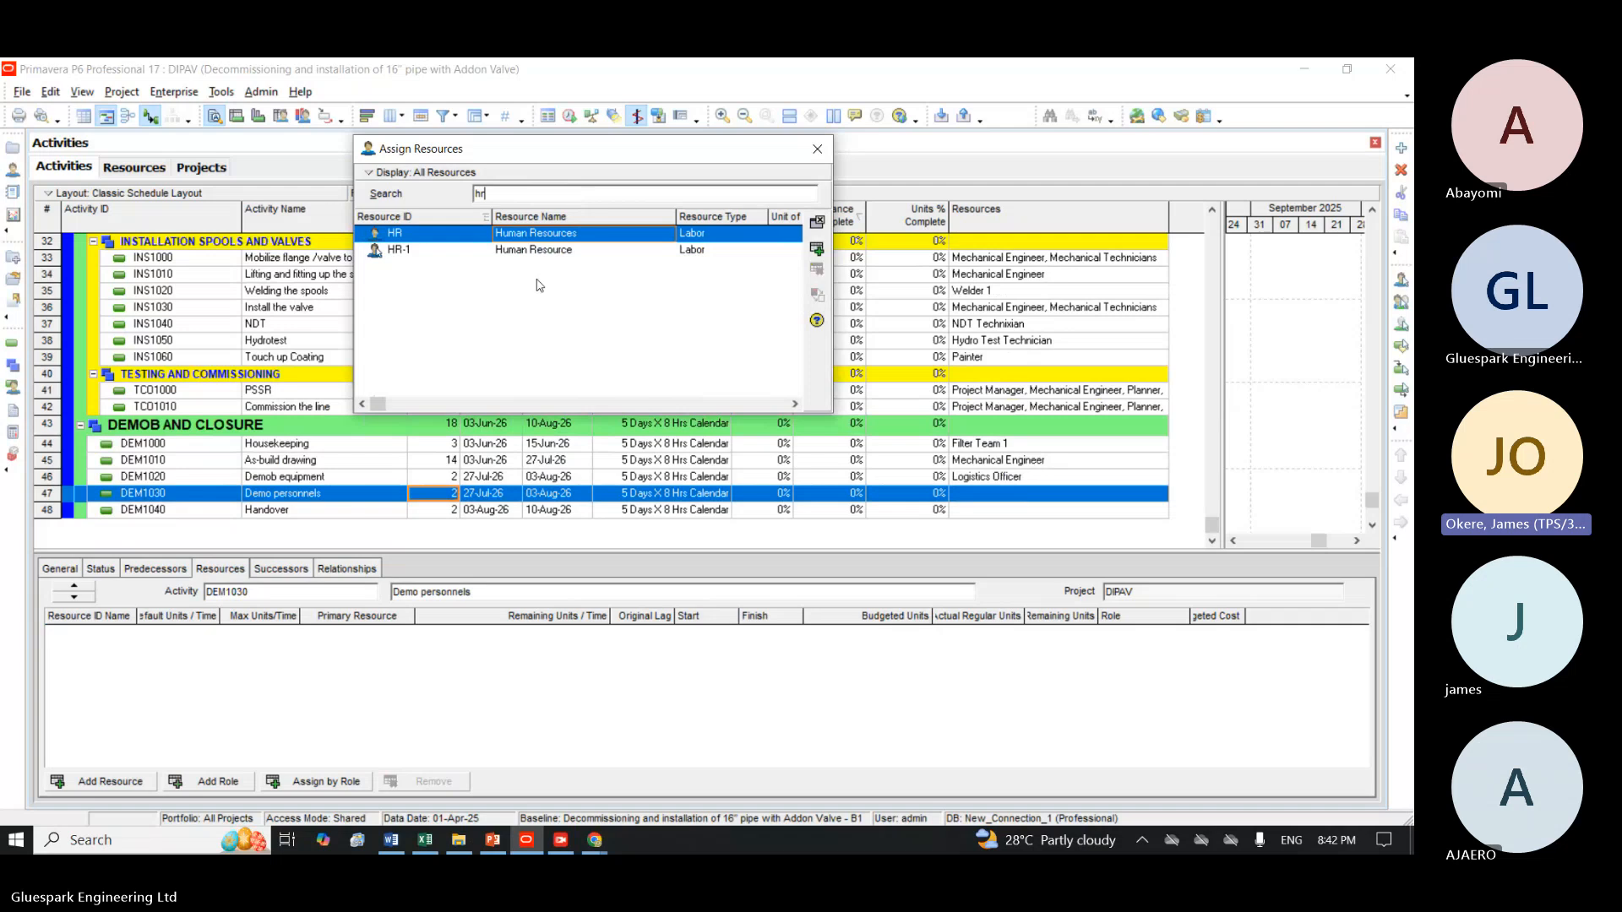
click(728, 250)
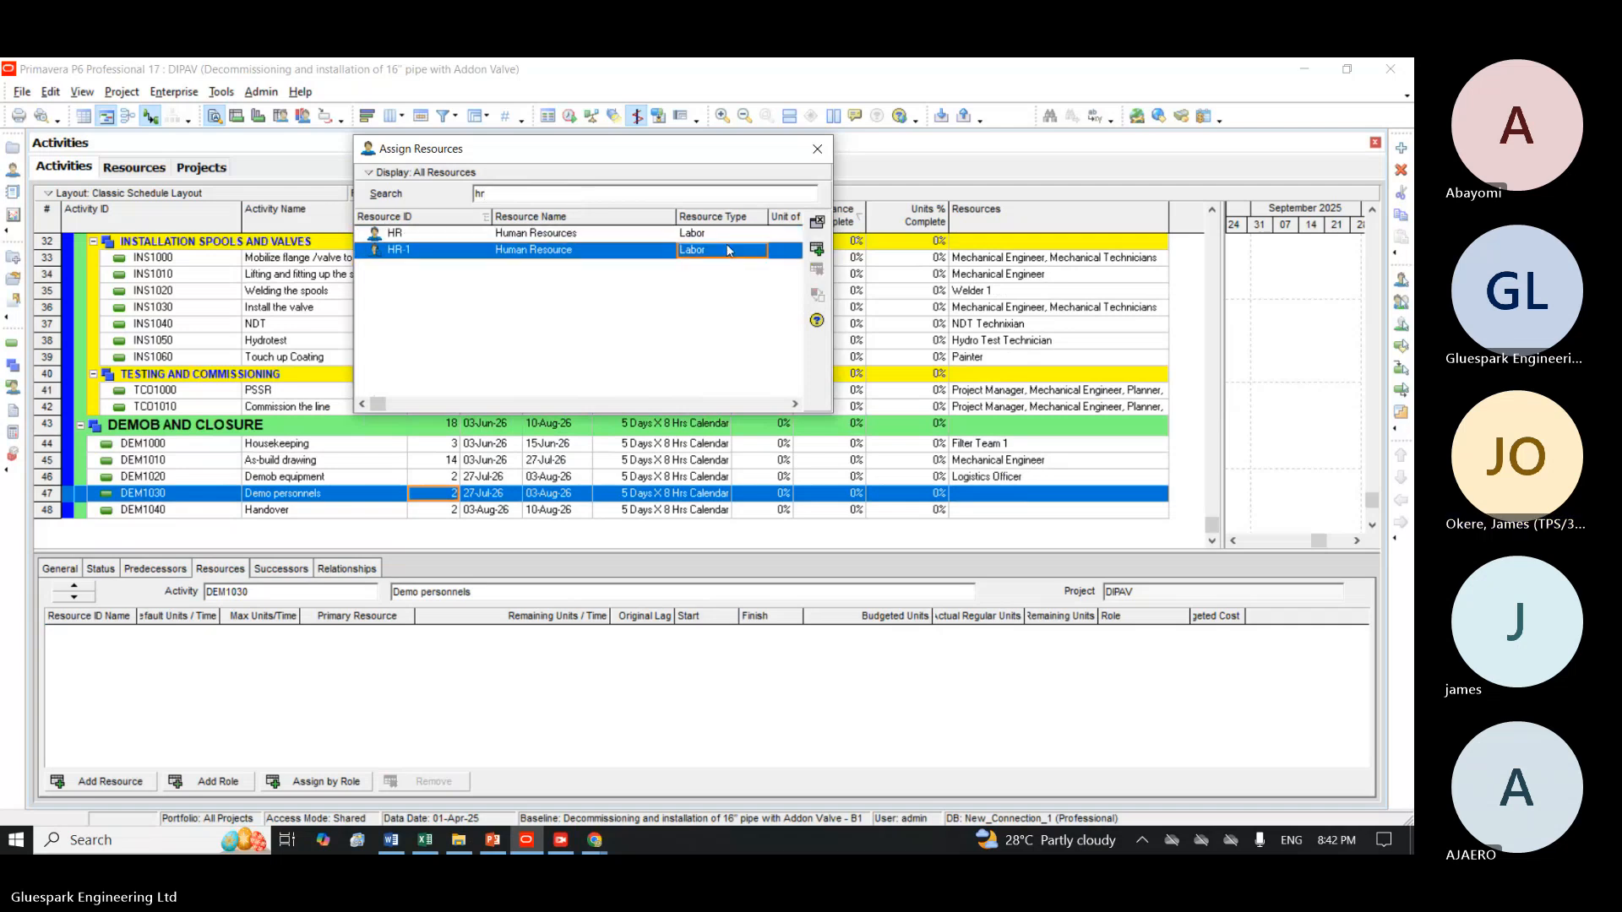
click(816, 249)
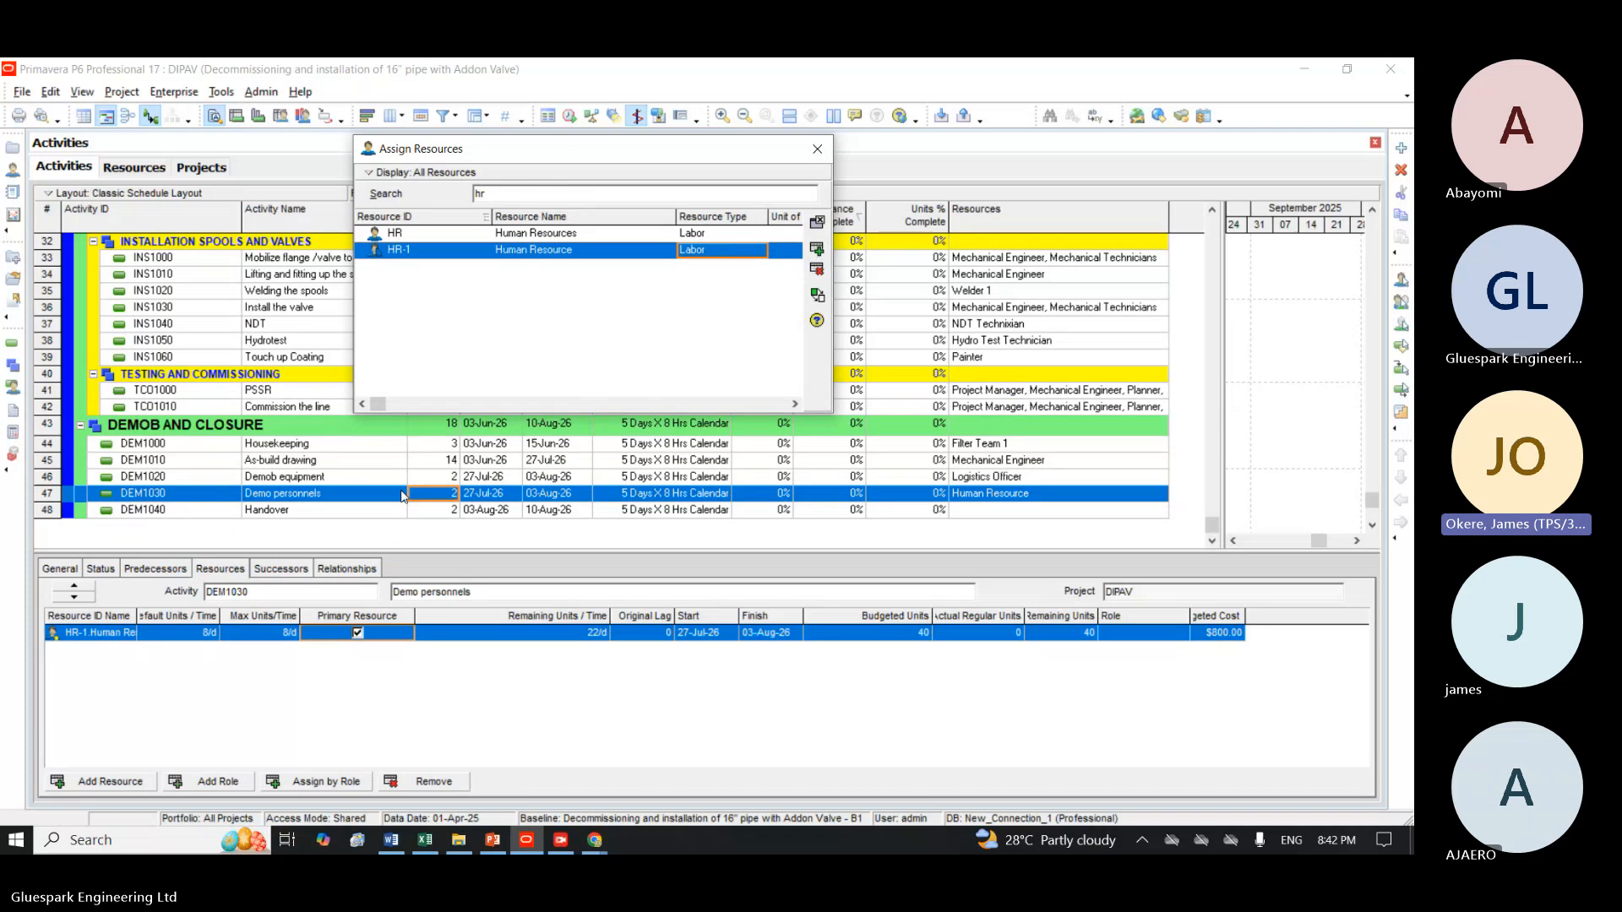
Assign Project Manager (PM) to the Handover activity DEM1040 and close the resource assignment dialog.
click(318, 511)
click(583, 194)
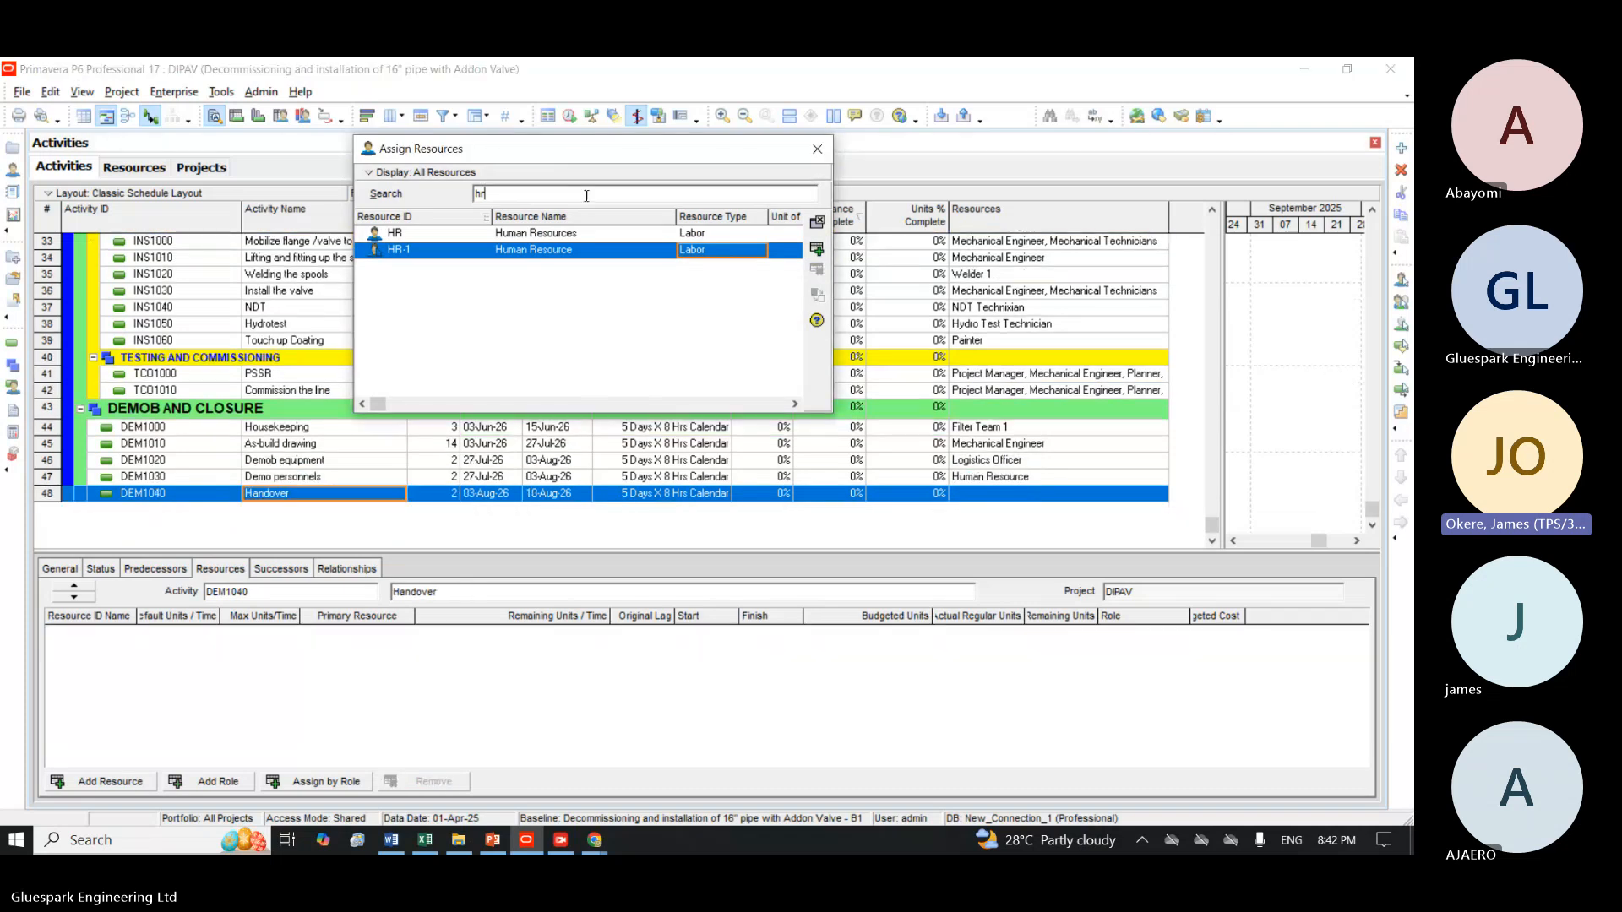
key(BackSpace)
key(BackSpace)
text(p)
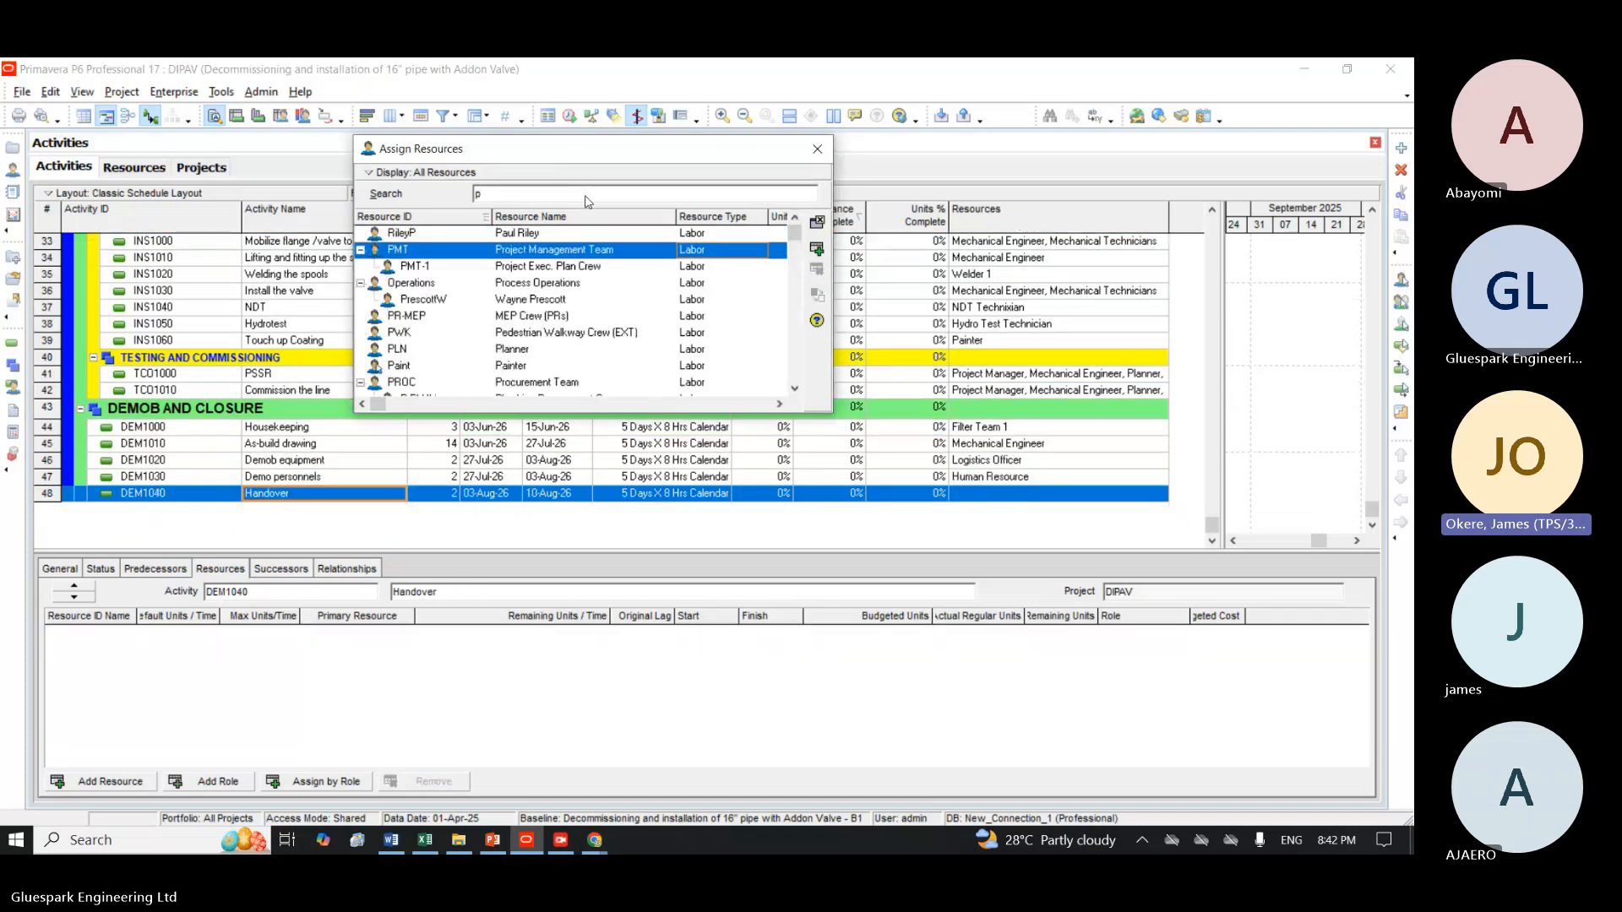
text(m)
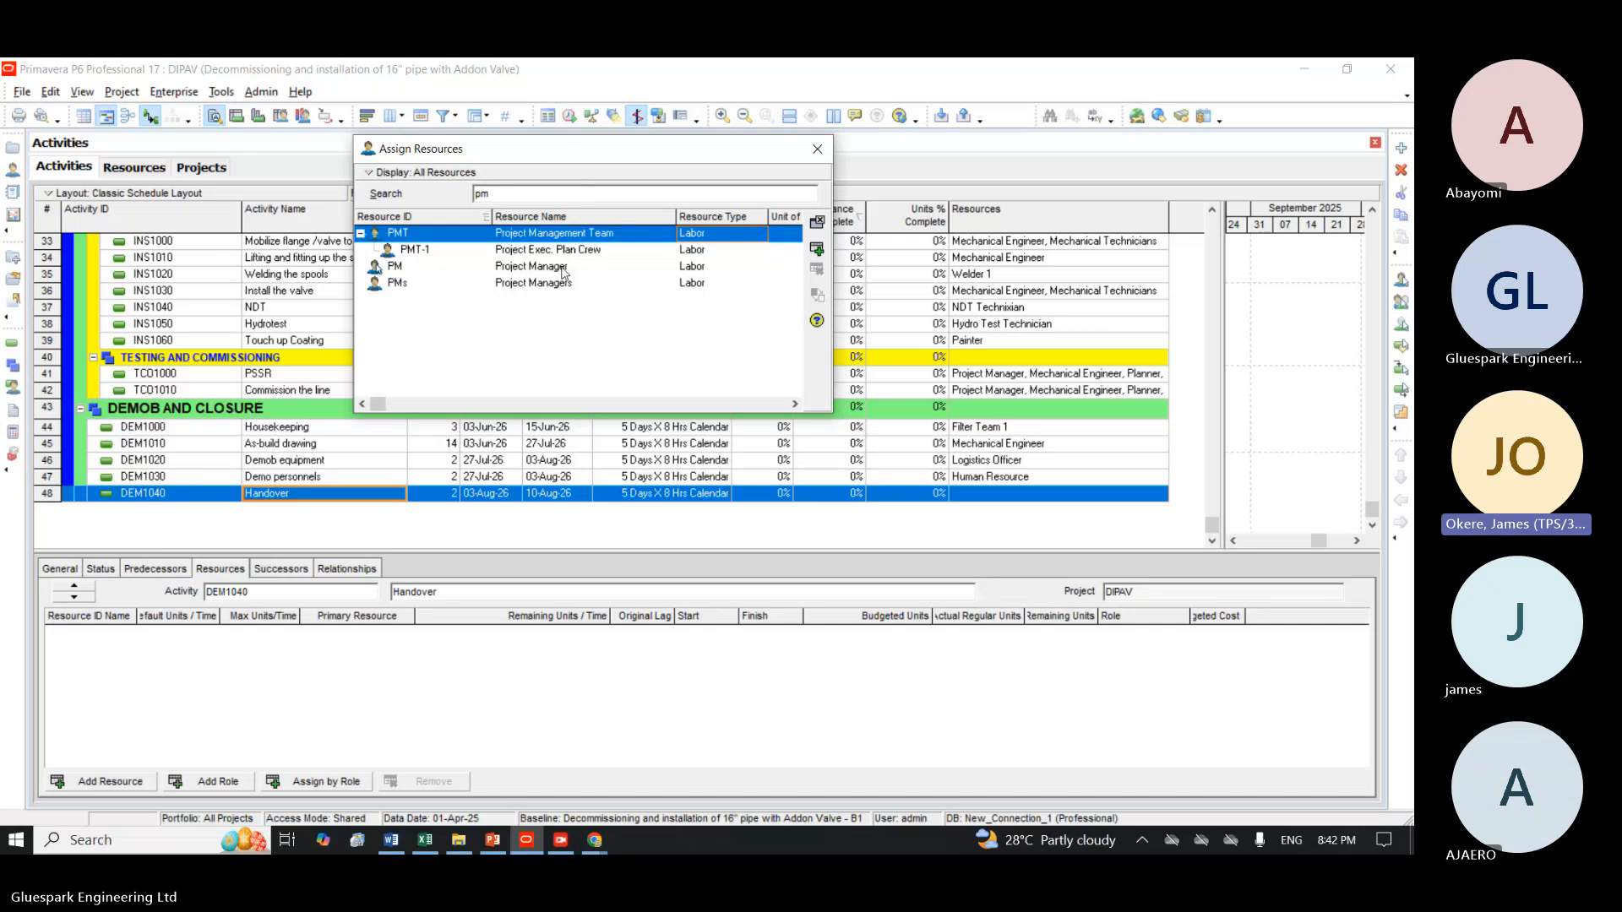
click(816, 247)
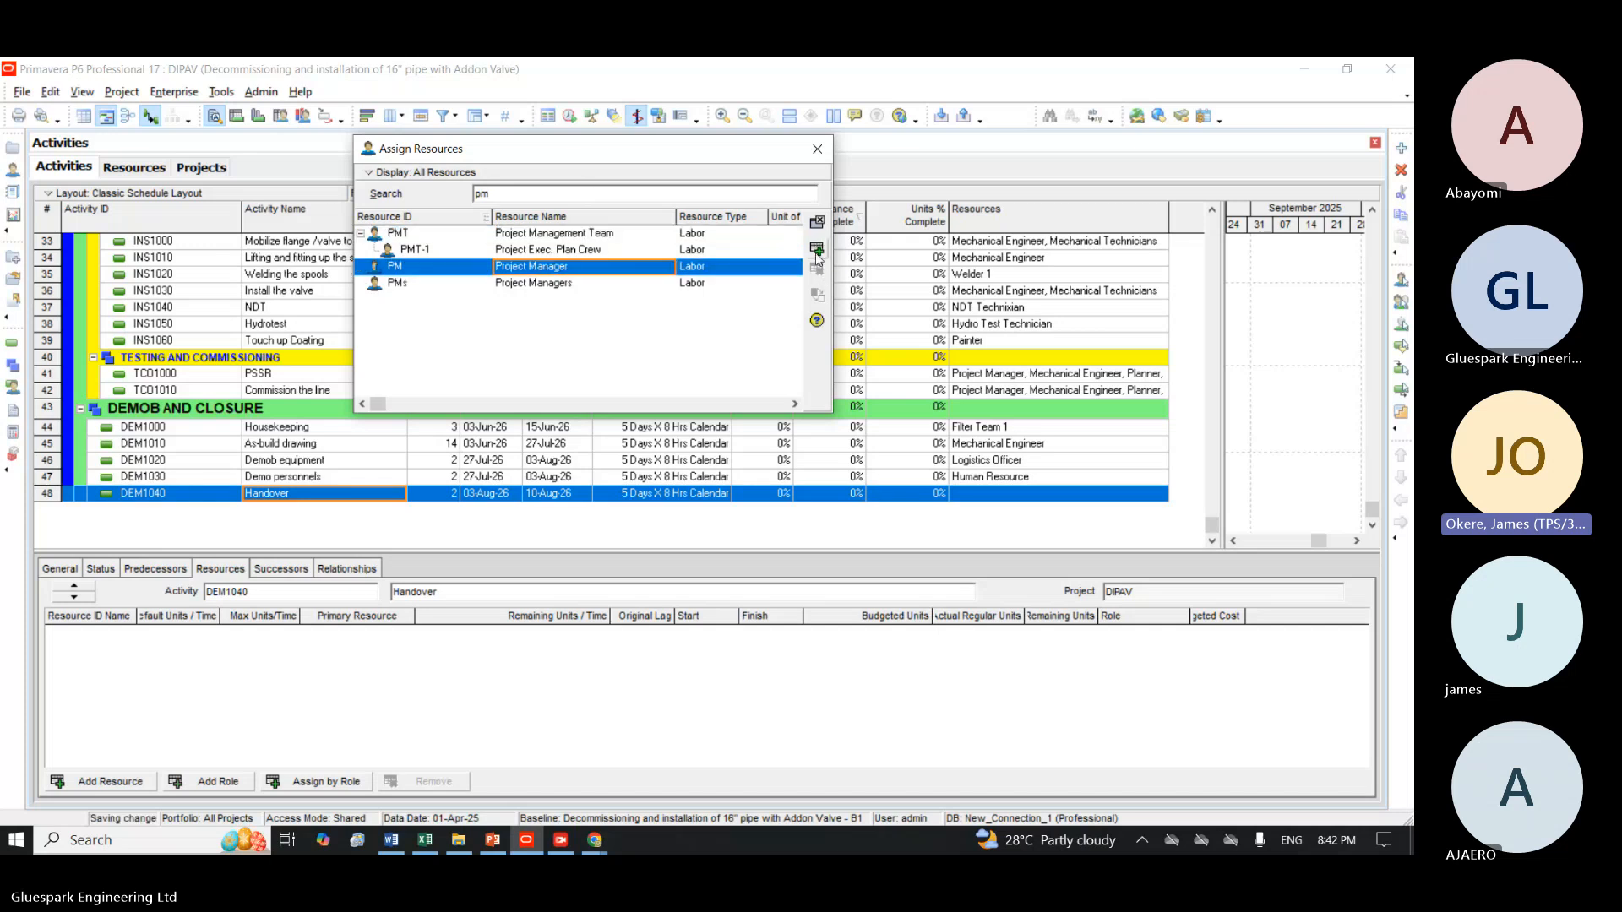
click(817, 148)
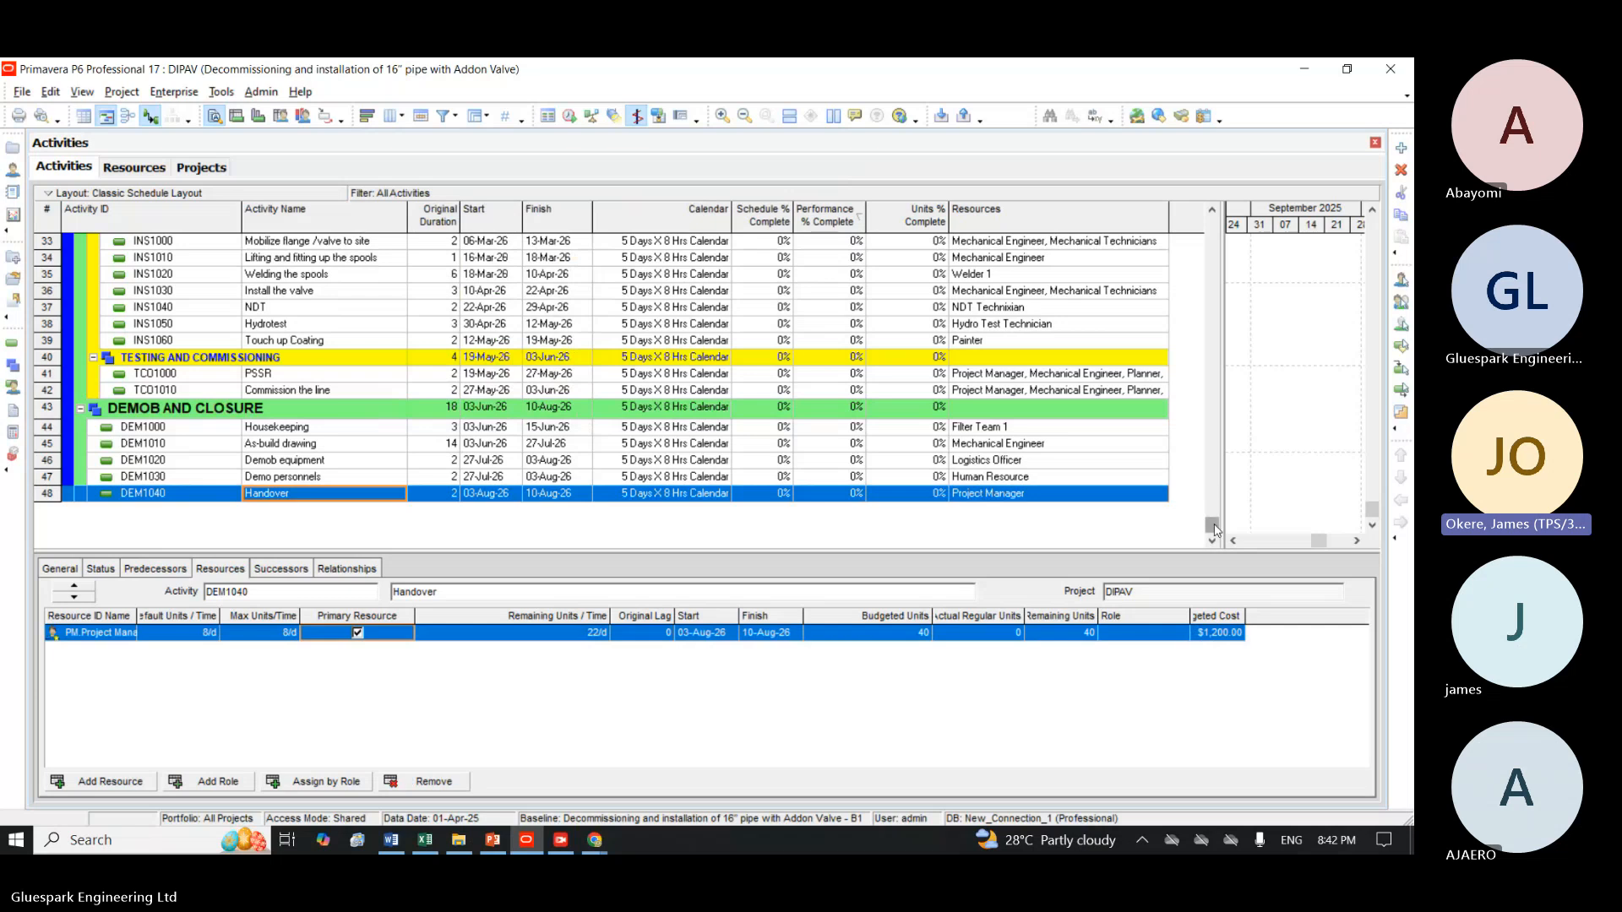
Remove the Planner assignment from the Site visit activity GEN1020 and assign the Planner resource to it again.
drag(1213, 528, 1191, 202)
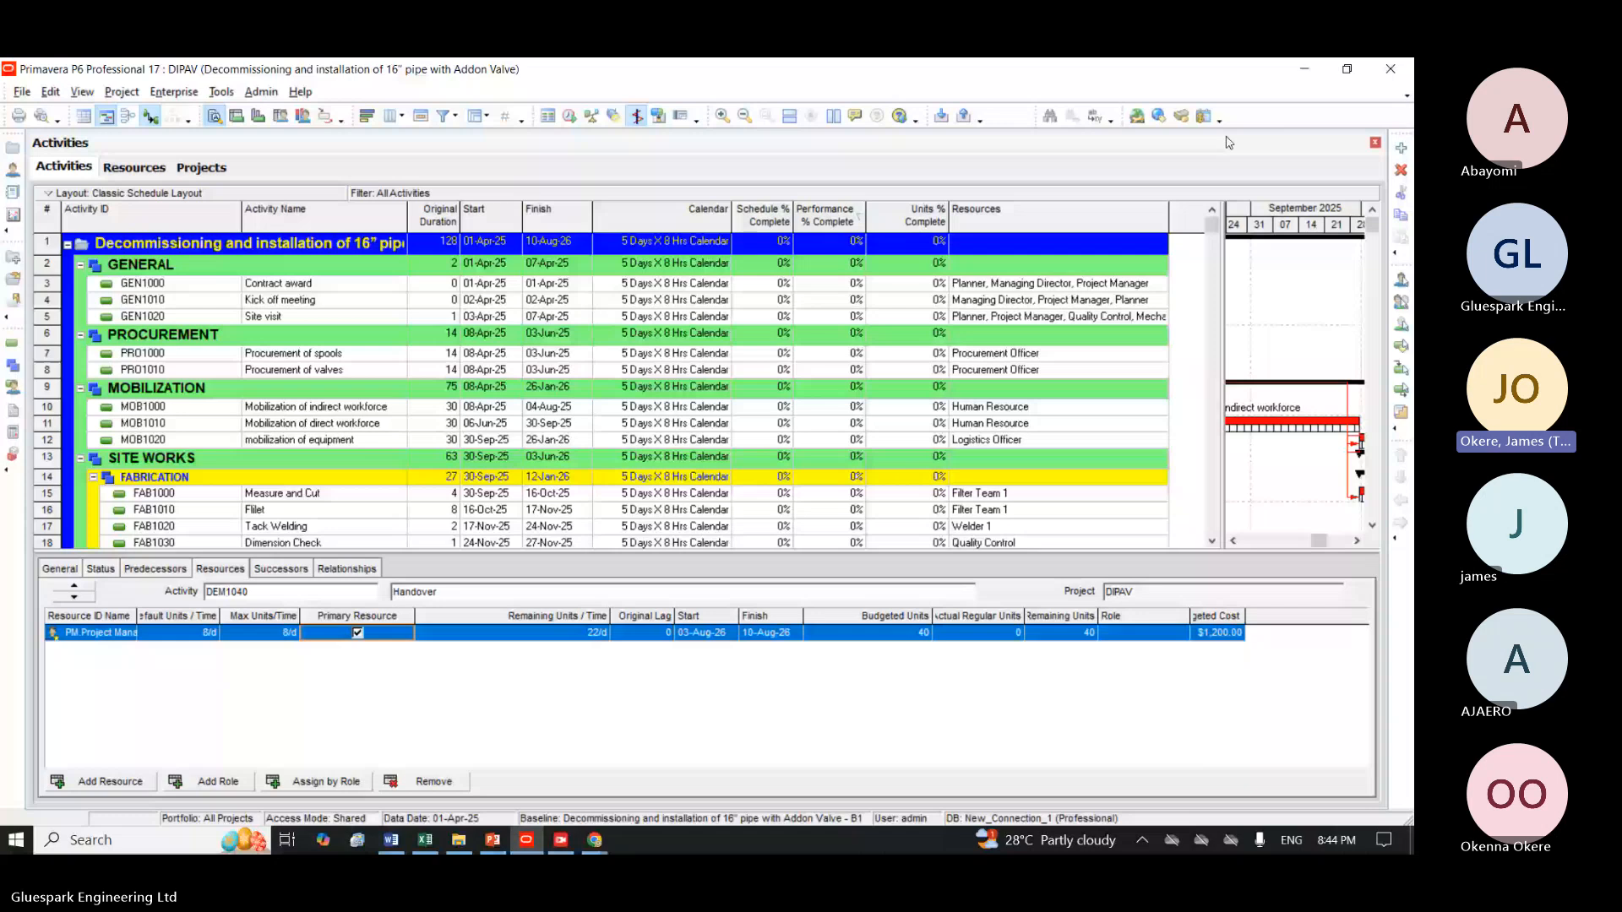
click(327, 321)
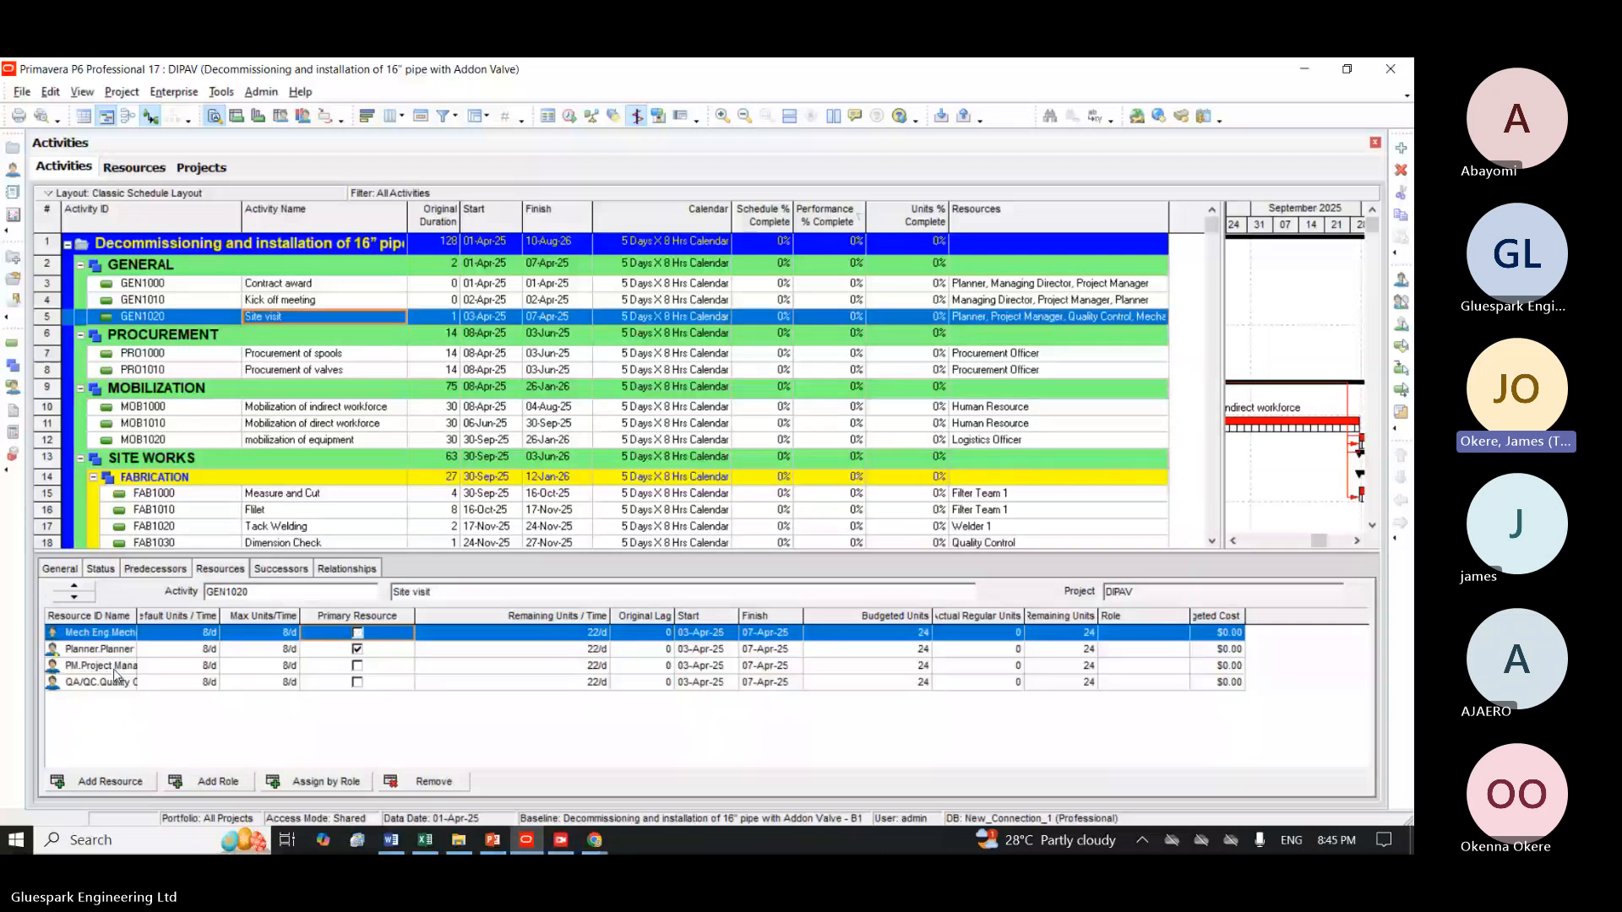
click(111, 651)
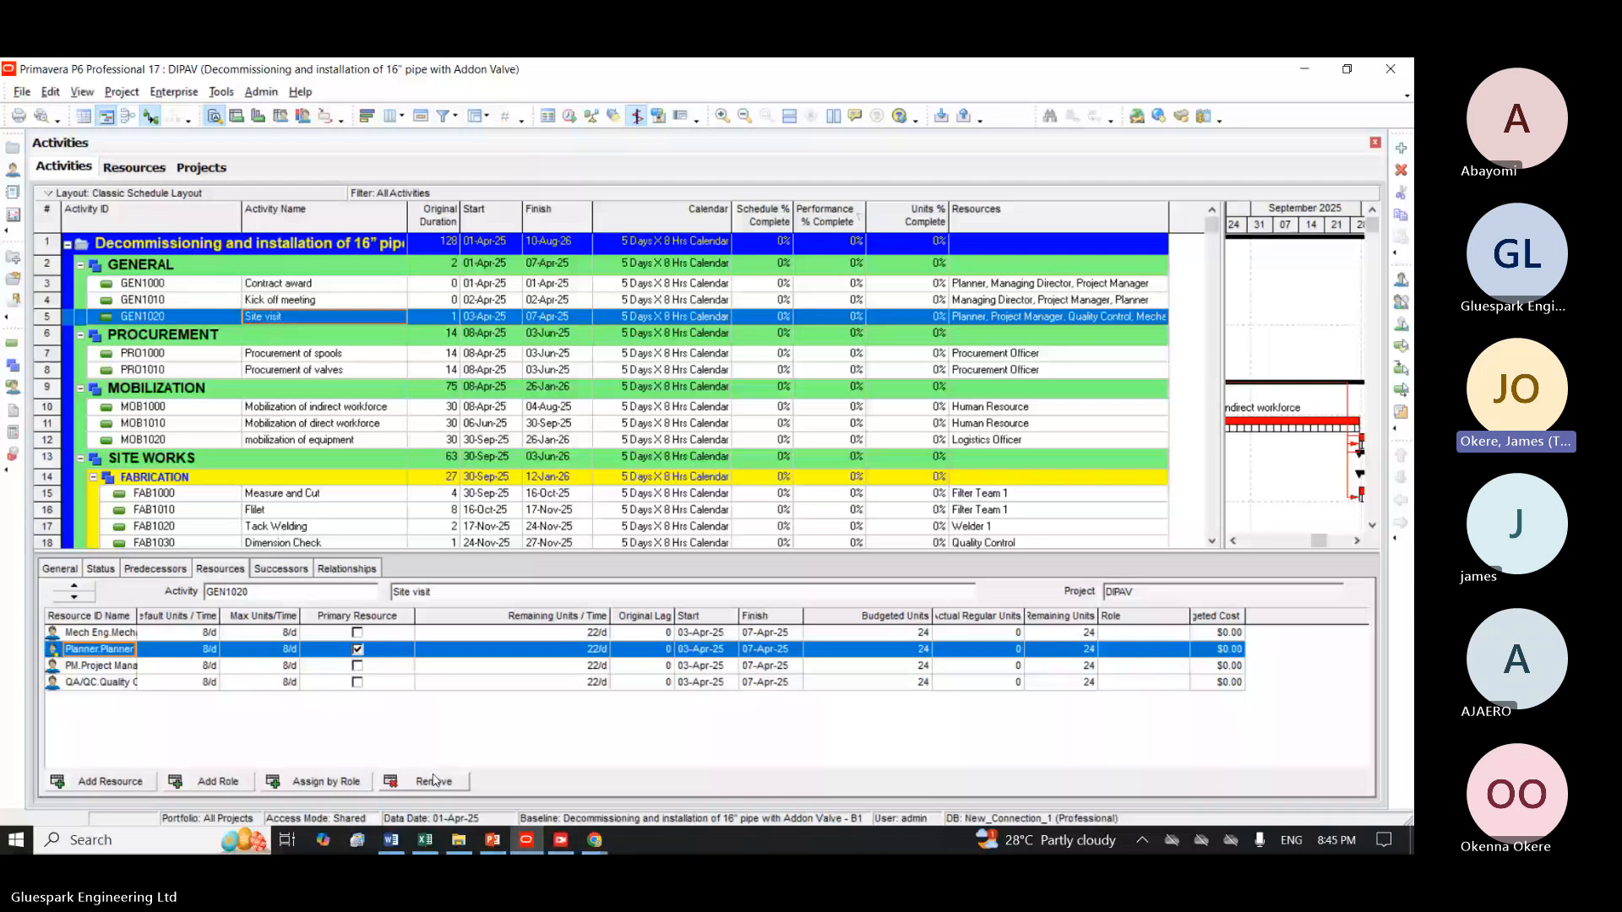
click(434, 781)
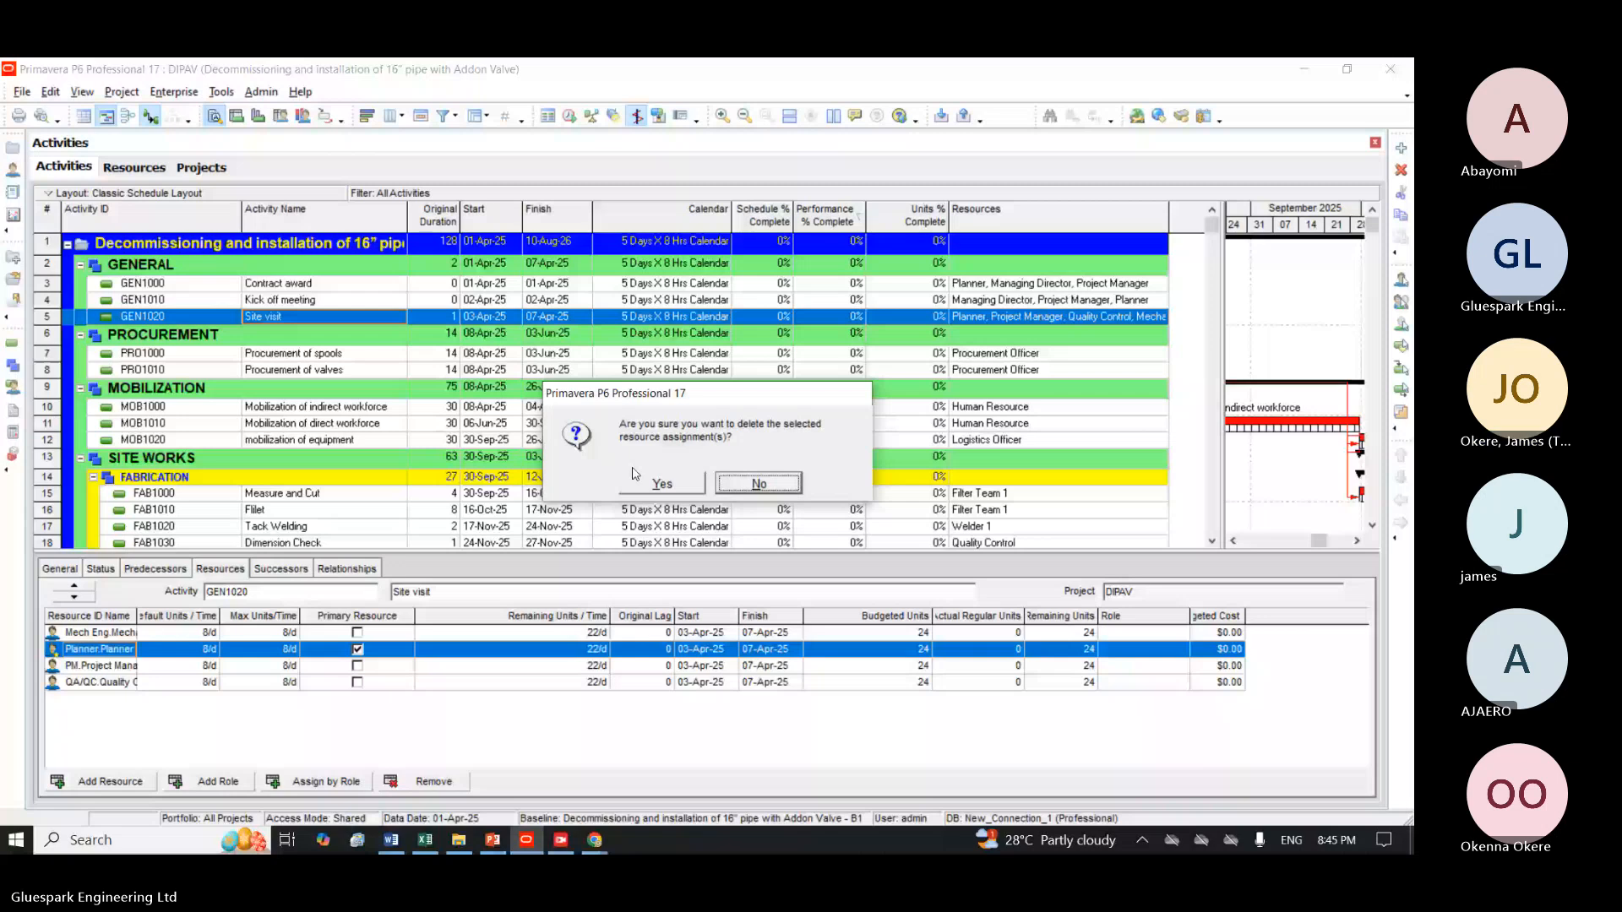
click(663, 484)
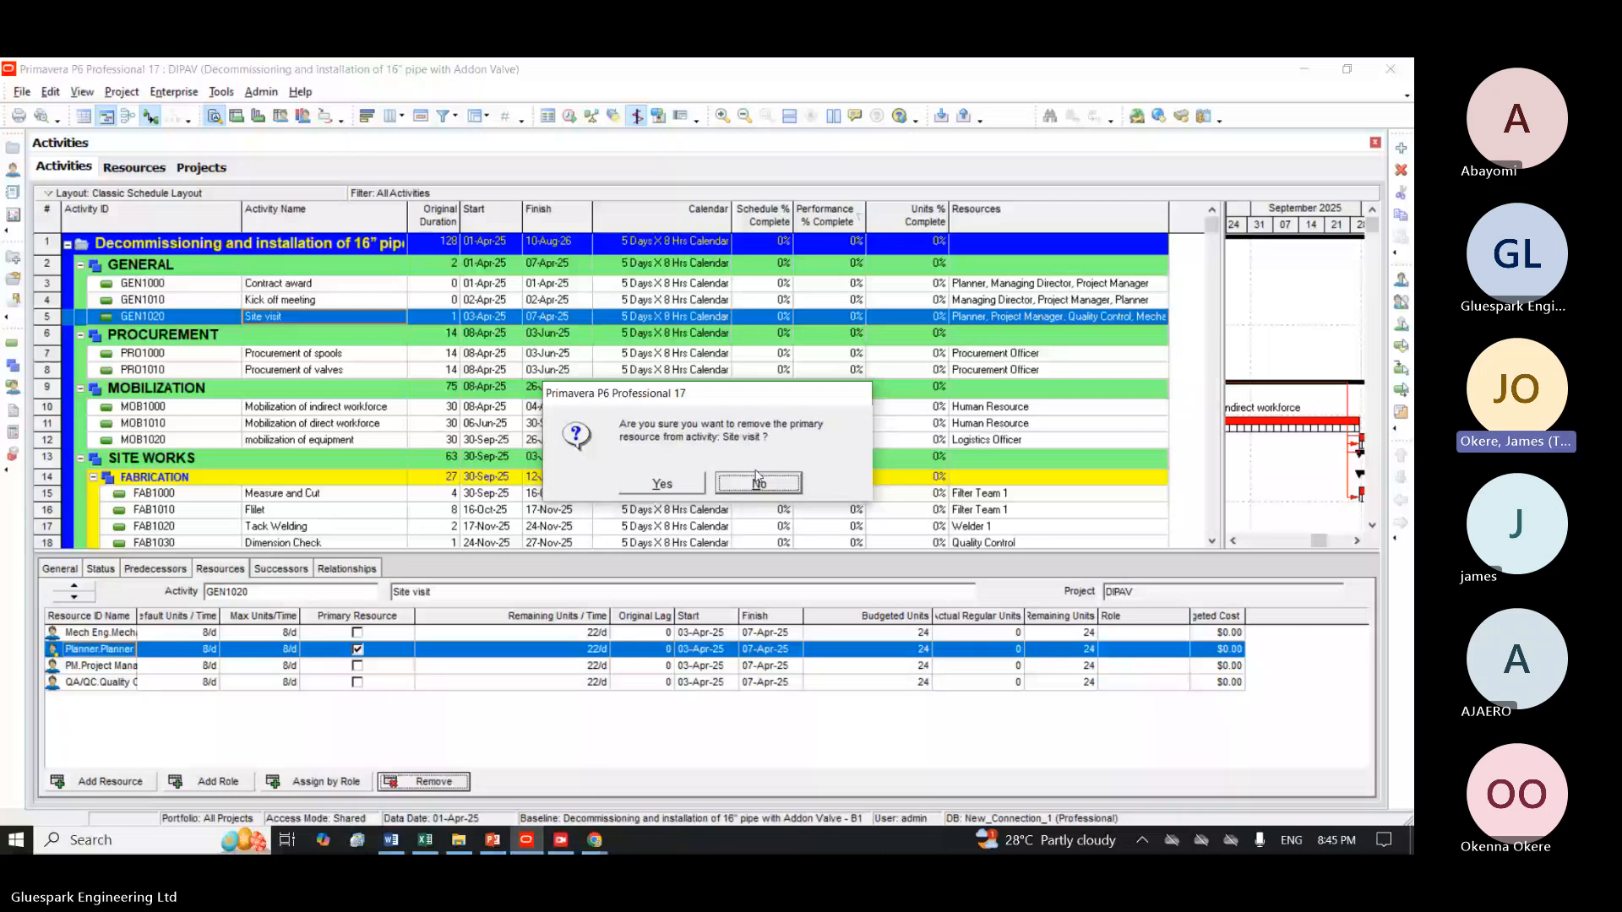
click(758, 479)
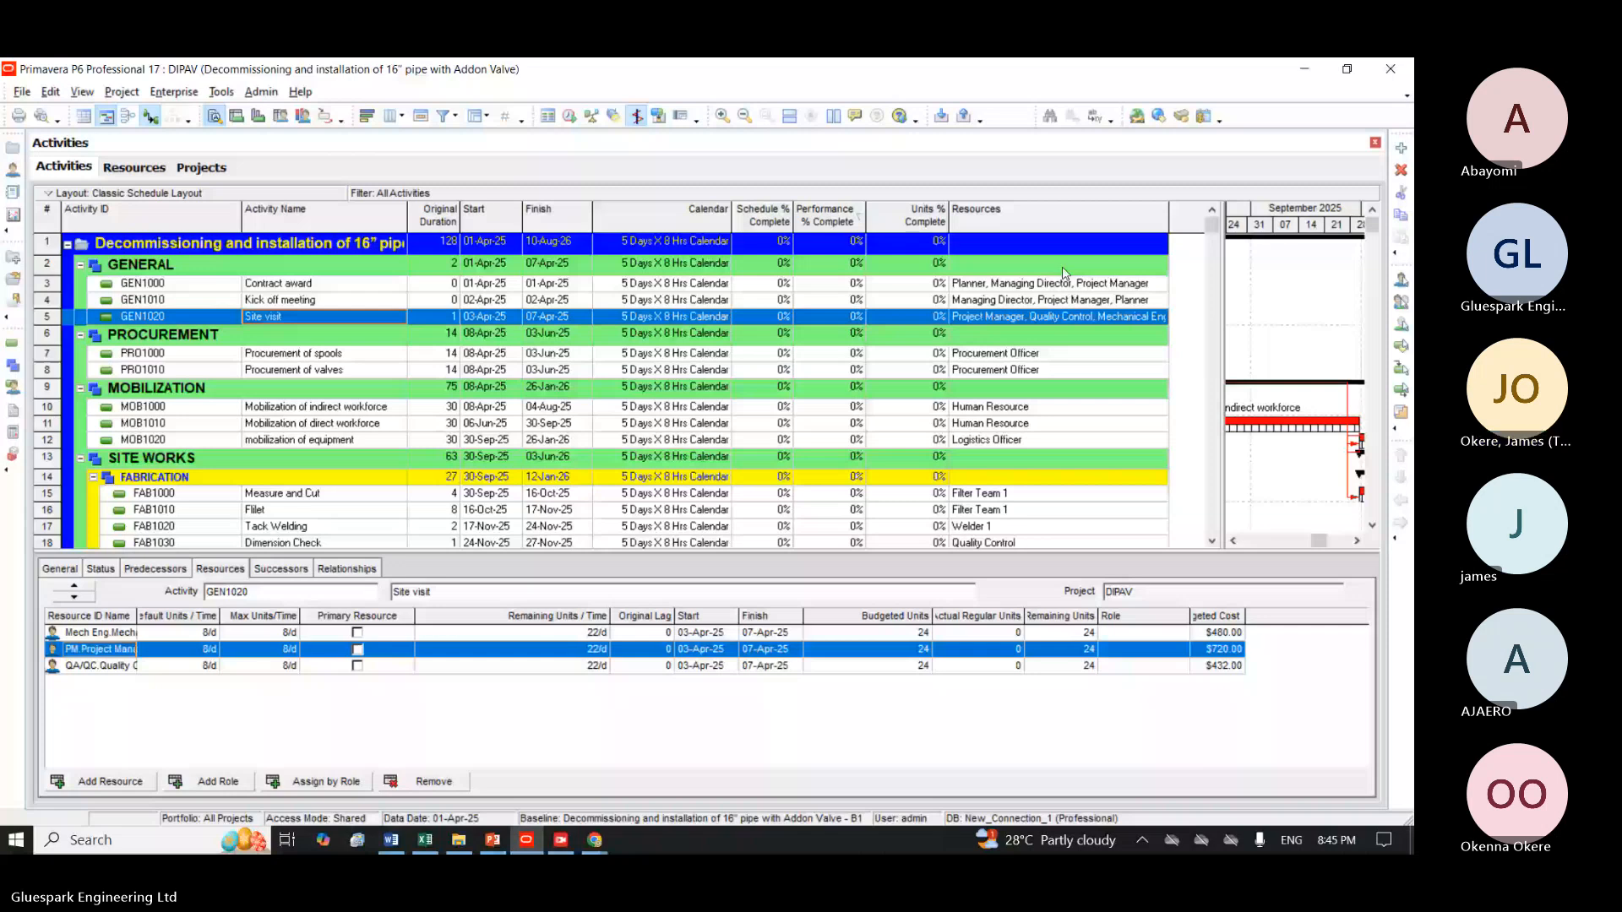
double_click(1056, 316)
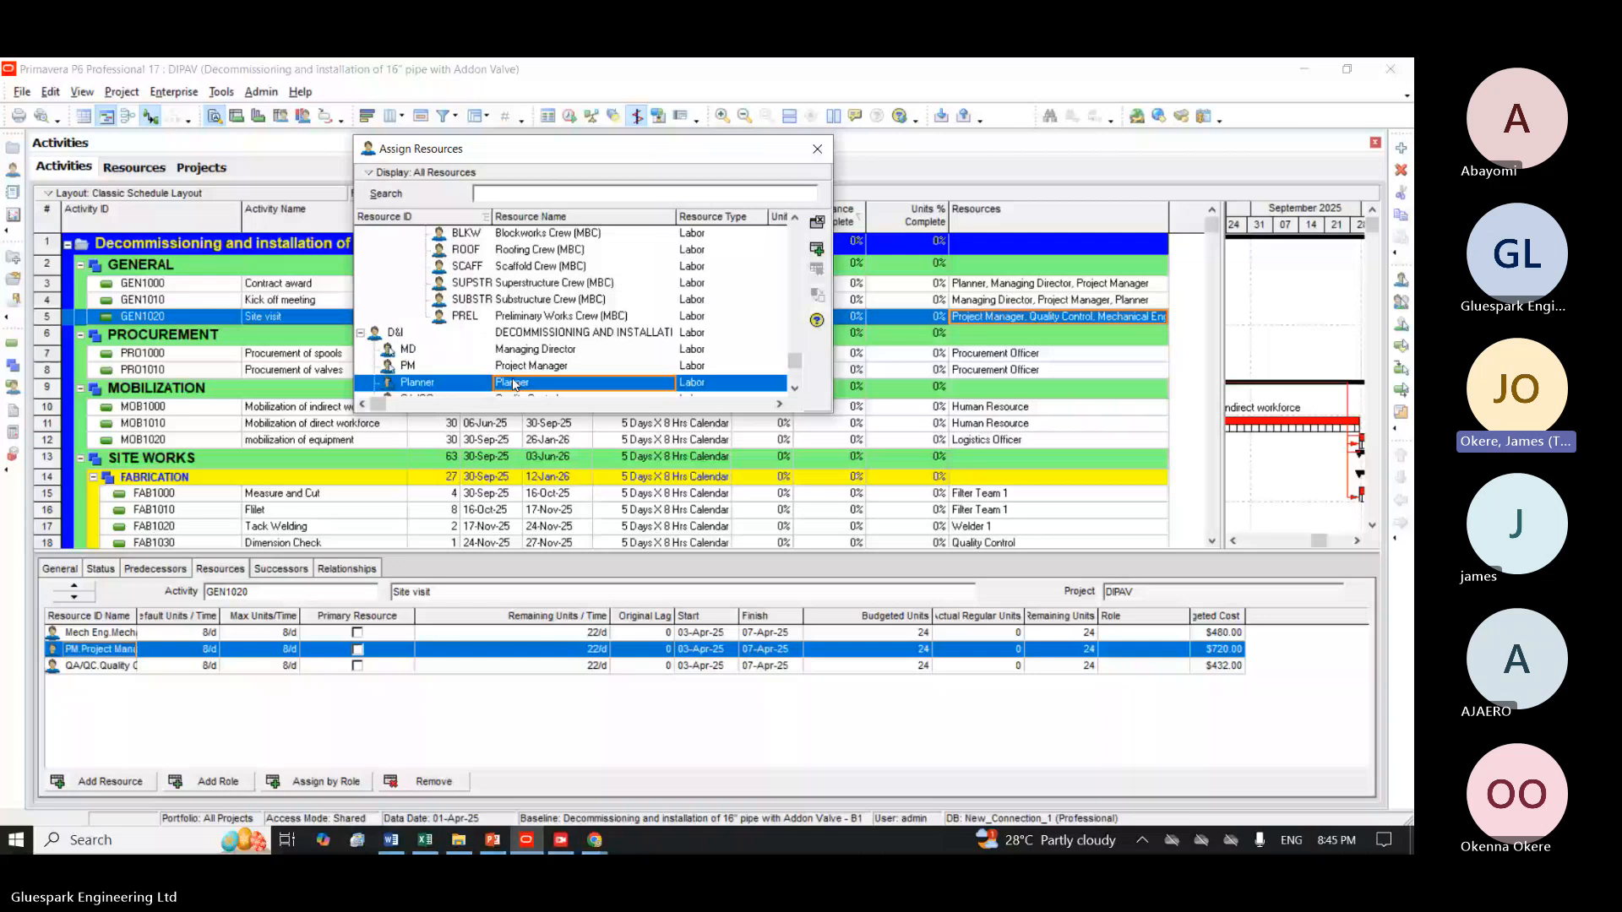
click(816, 250)
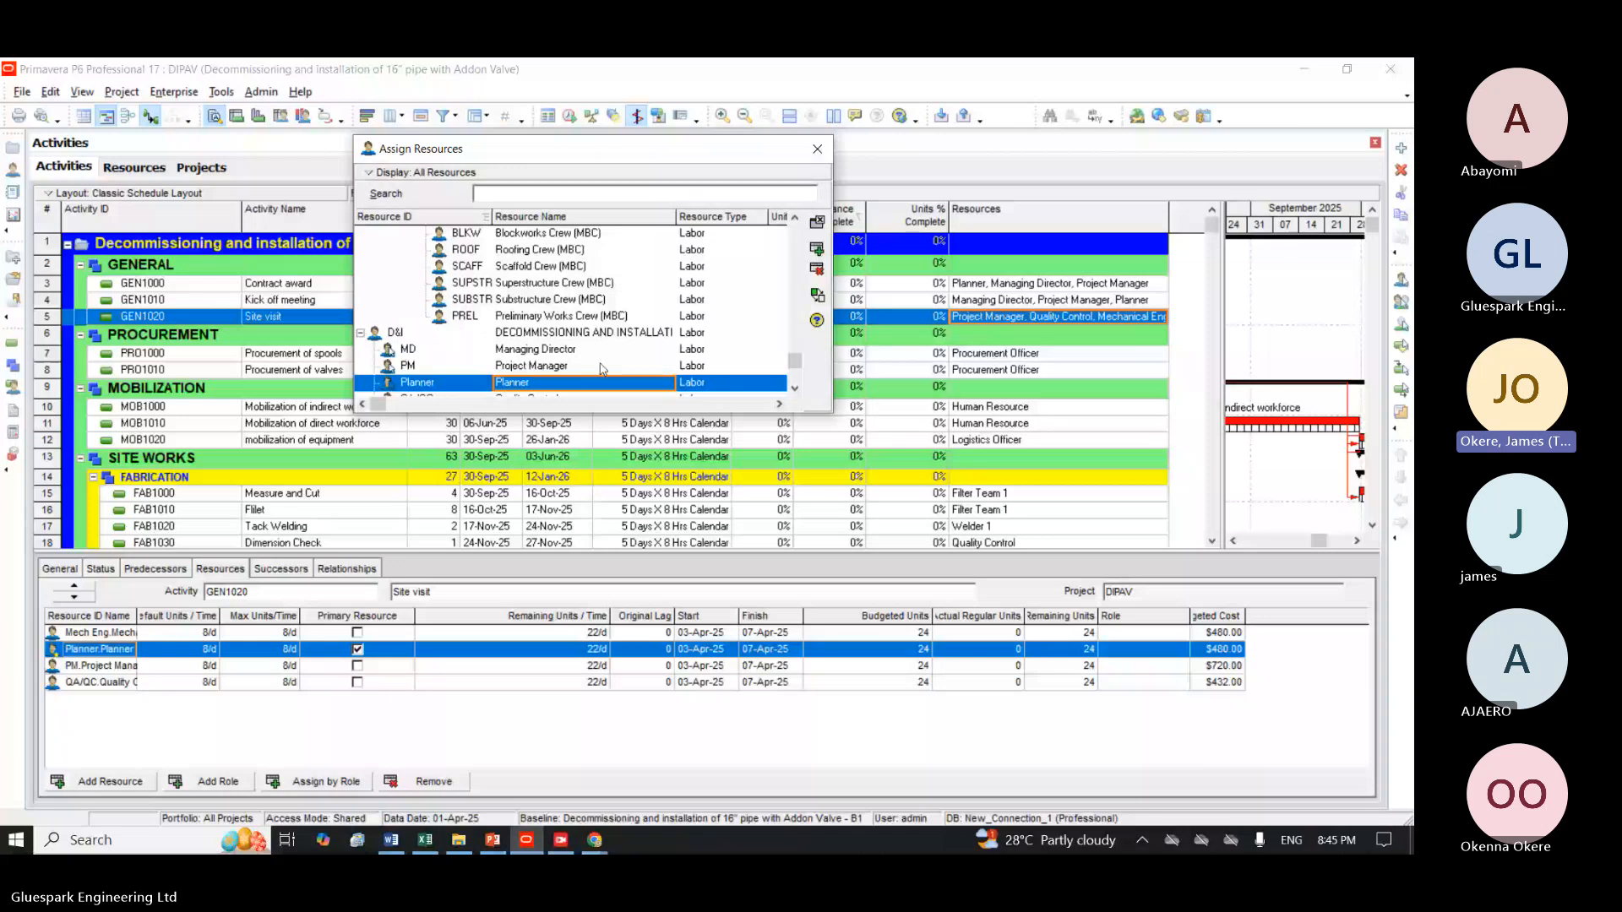
Select the Mechanical Engineer assignment on Site visit and pick the Mech Eng resource in the list of assignable resources.
click(161, 636)
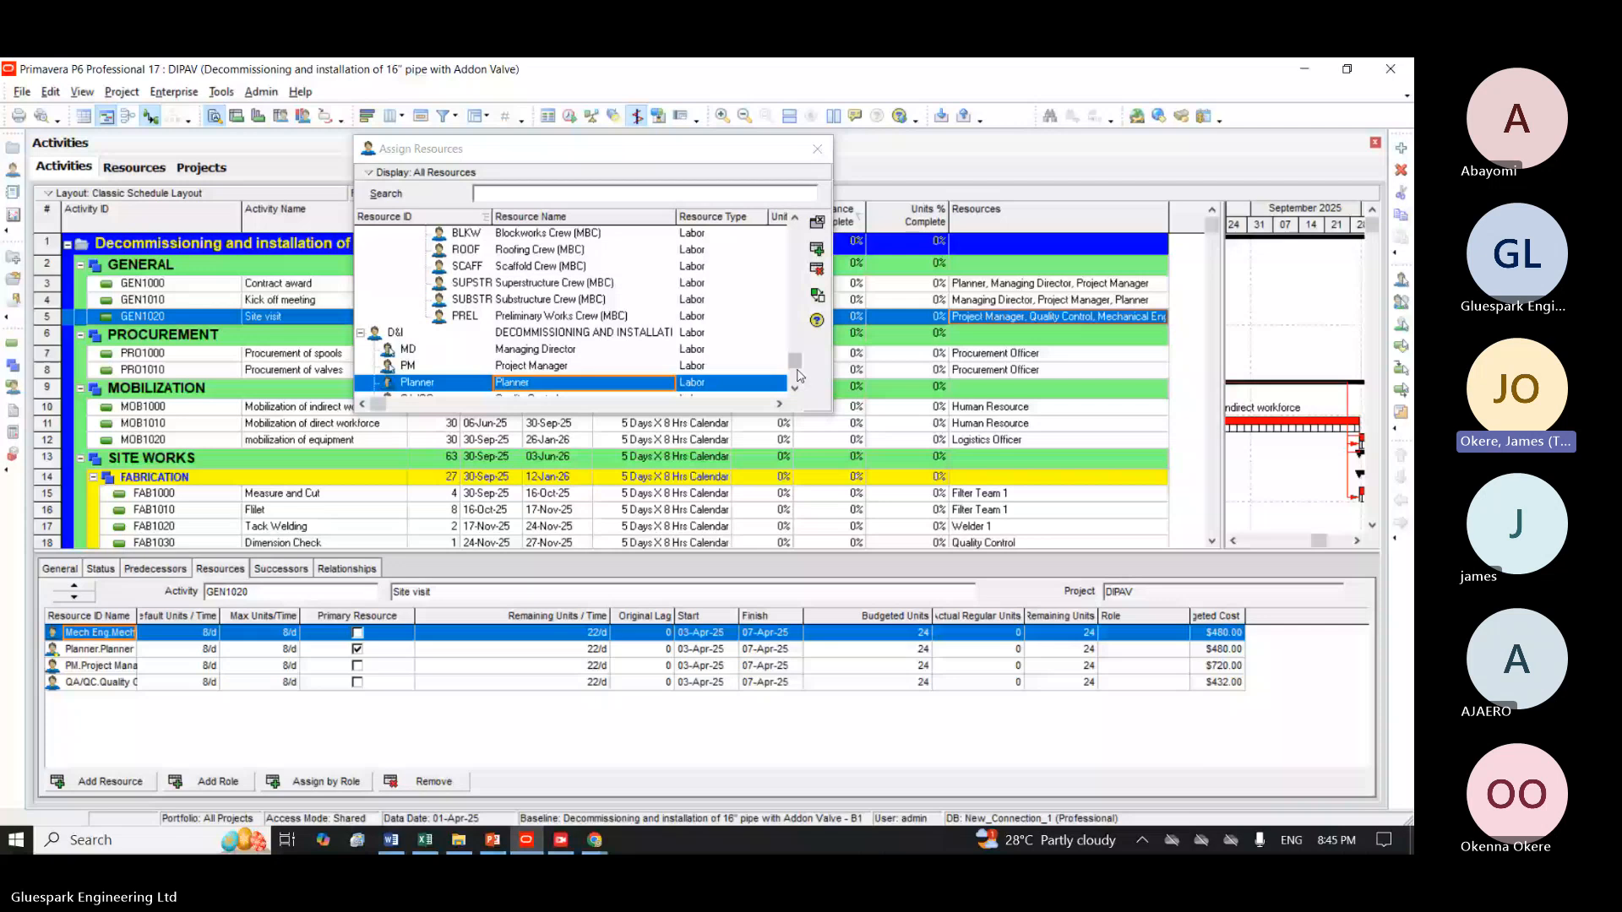
drag(795, 362, 795, 367)
click(540, 350)
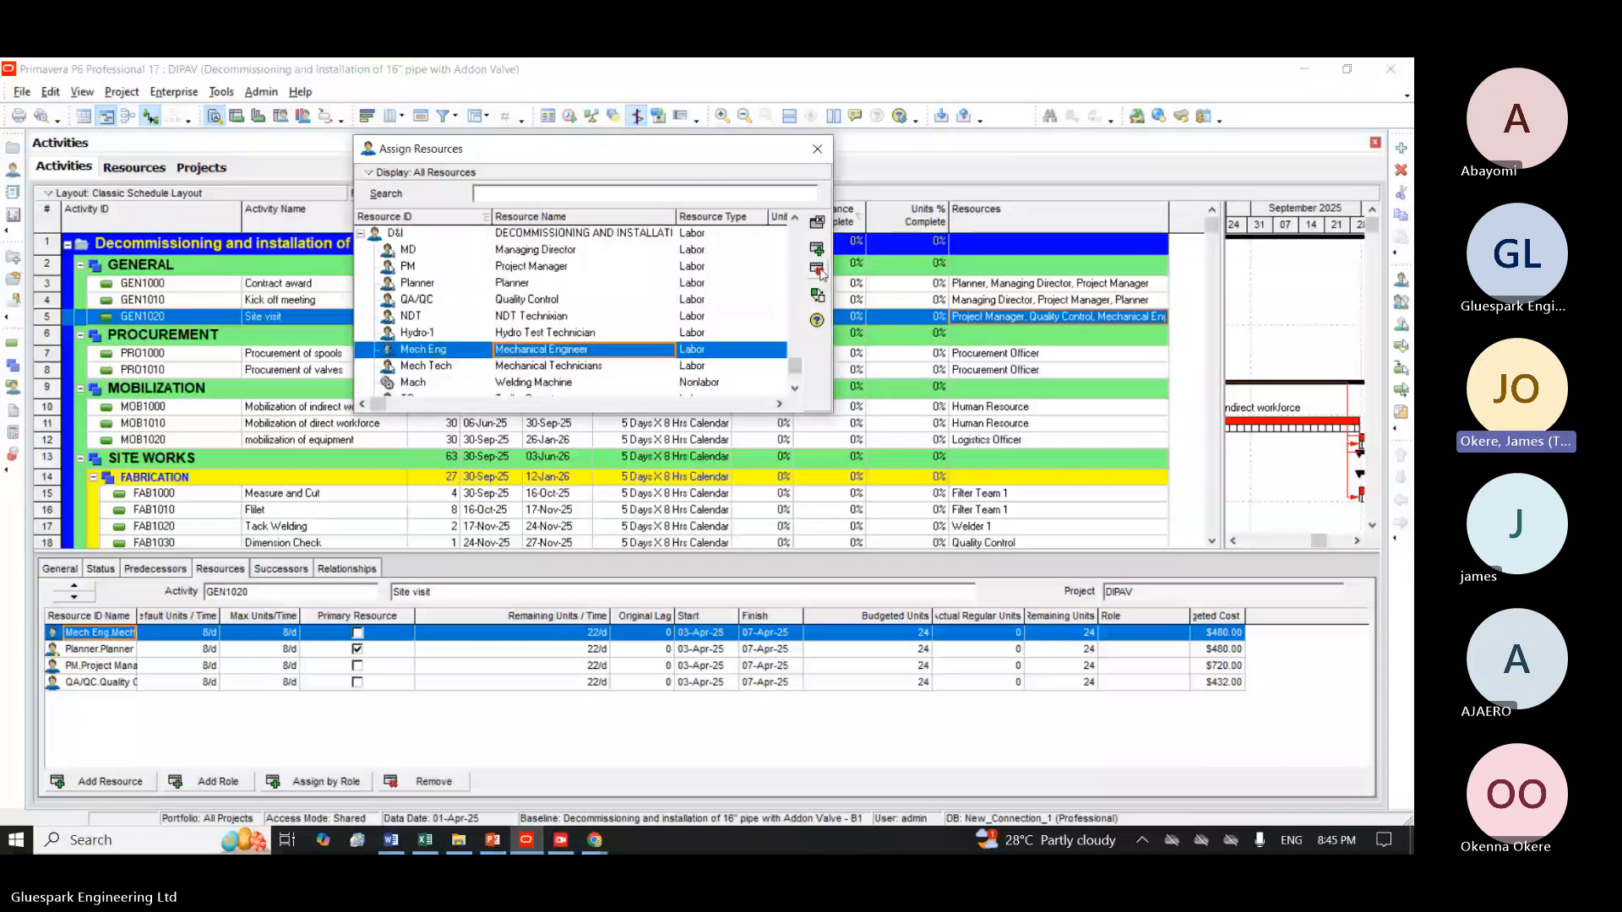
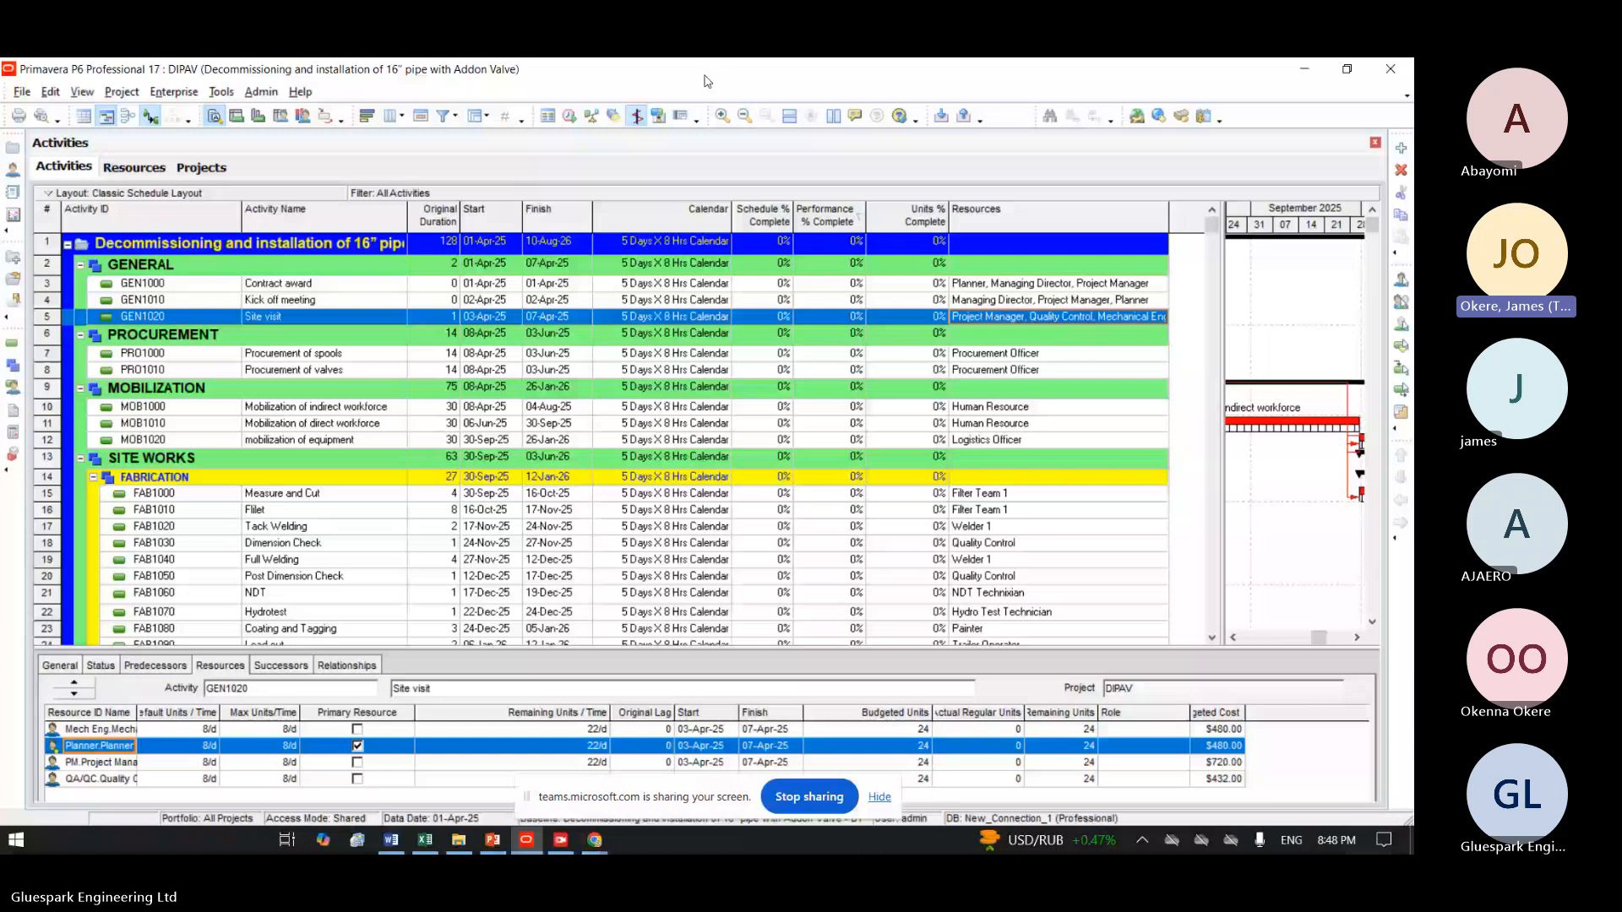
Open the Snipping Tool, minimise the browser meeting window and return to the project schedule in Primavera P6.
click(140, 839)
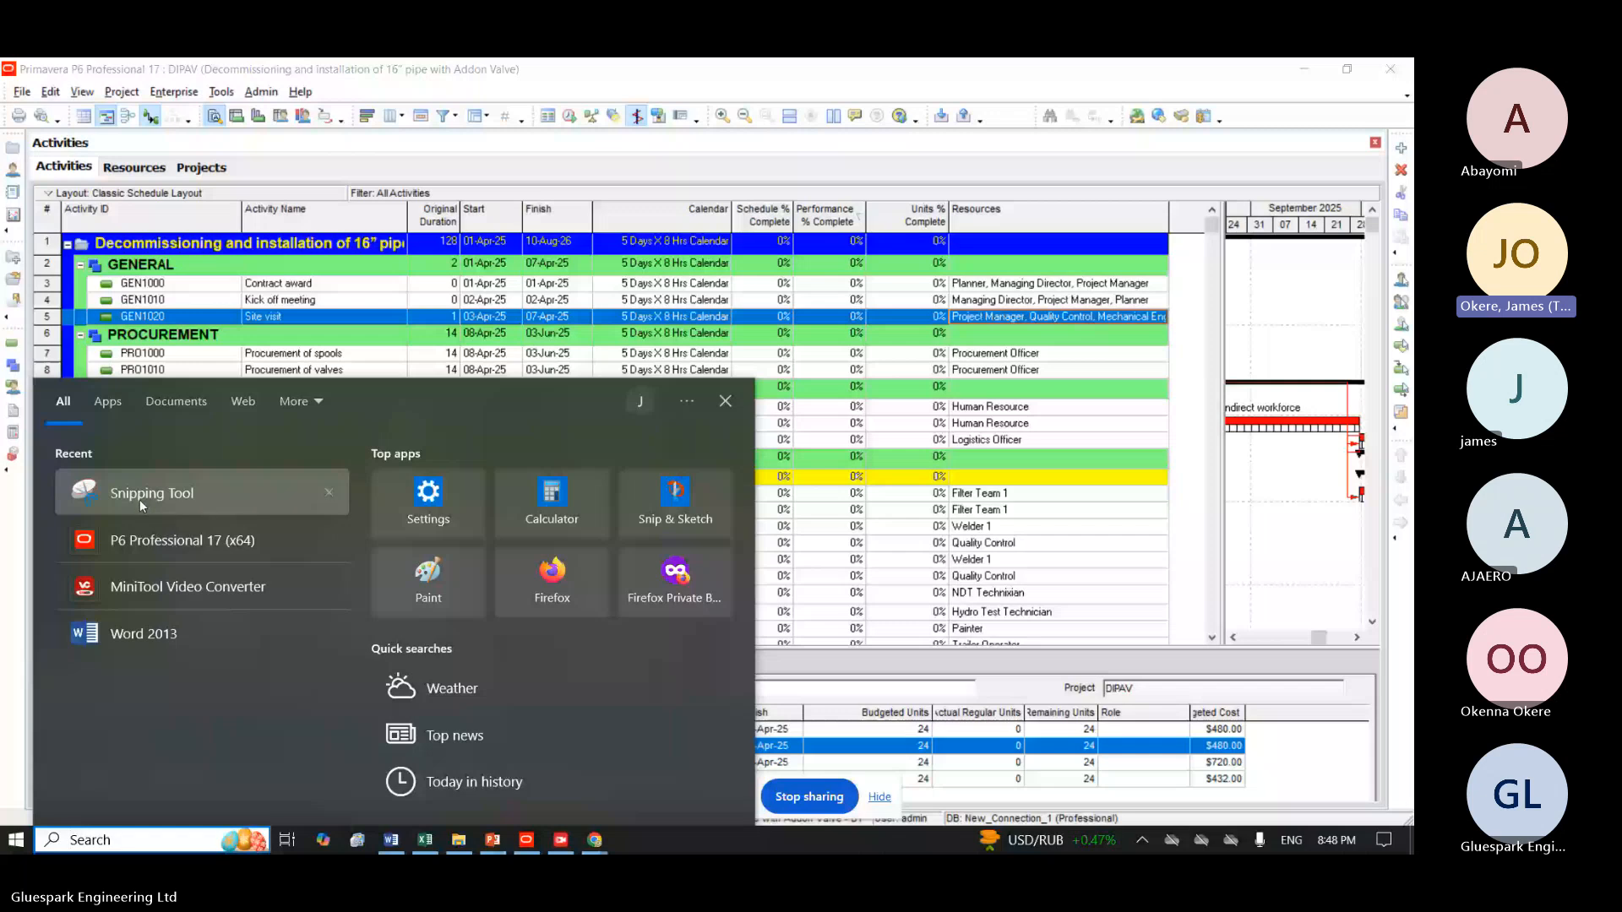
text(sn)
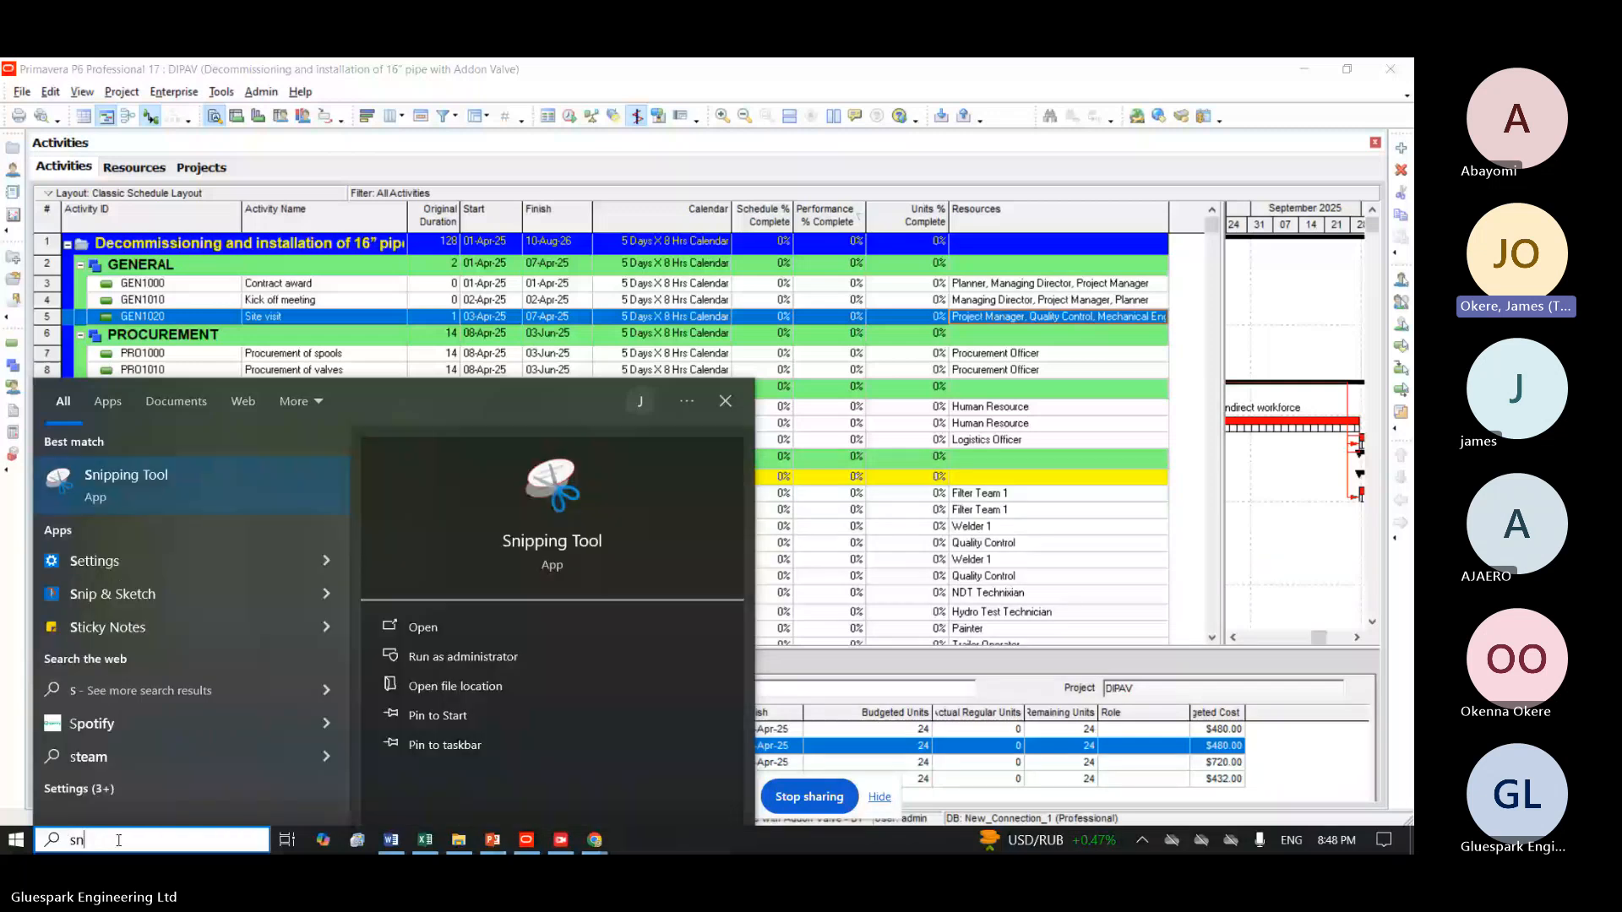
text(i)
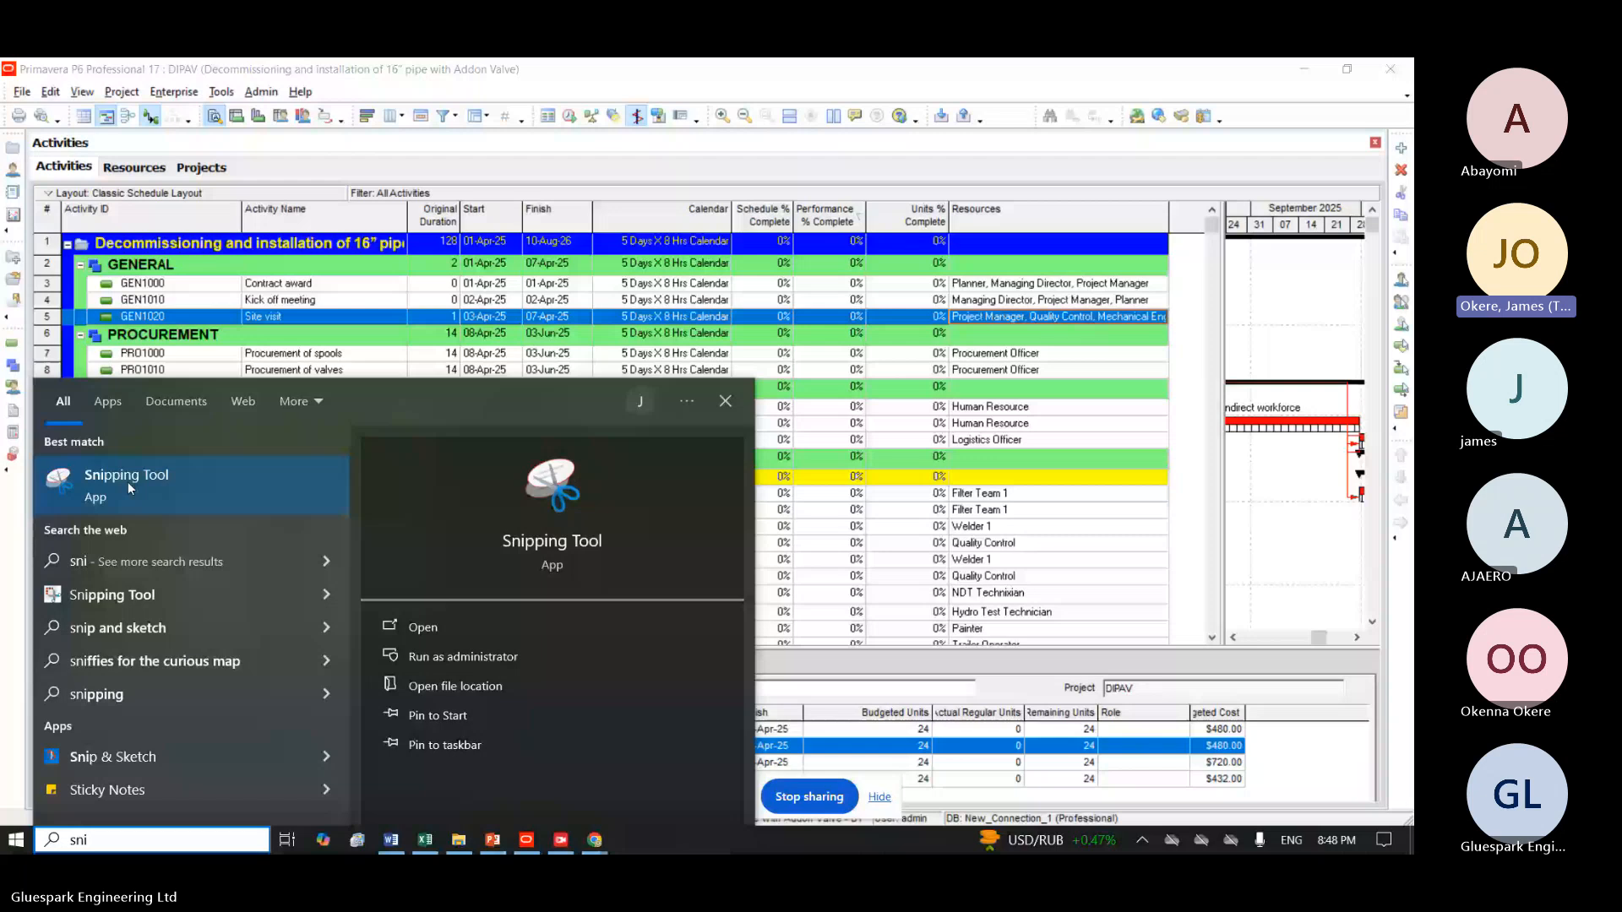
click(128, 482)
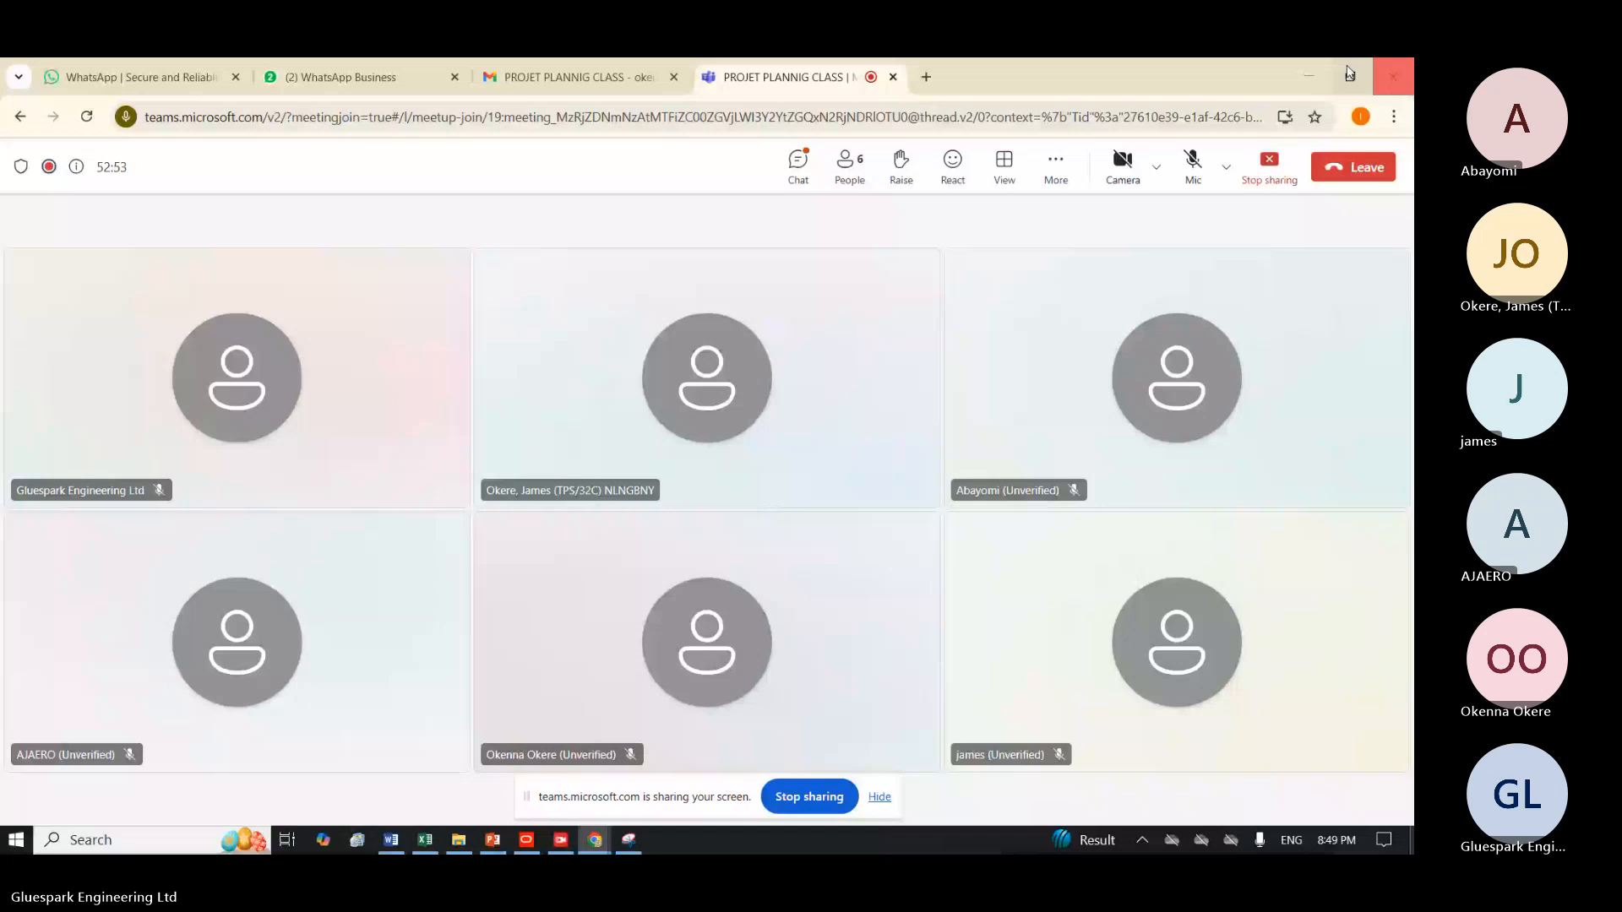
click(1310, 76)
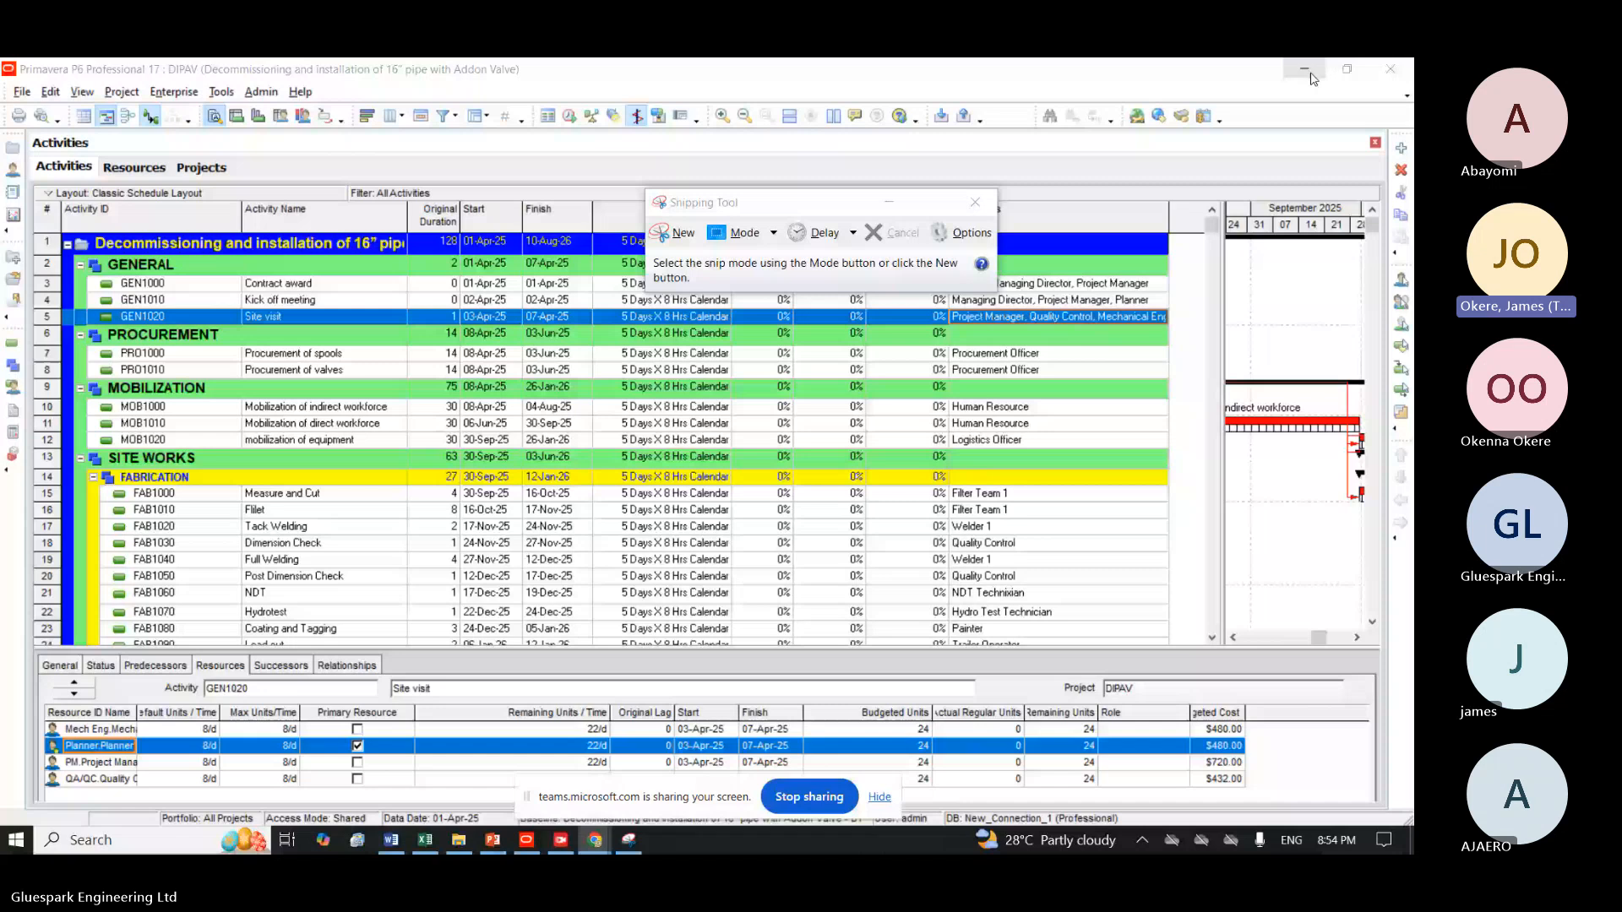
click(897, 70)
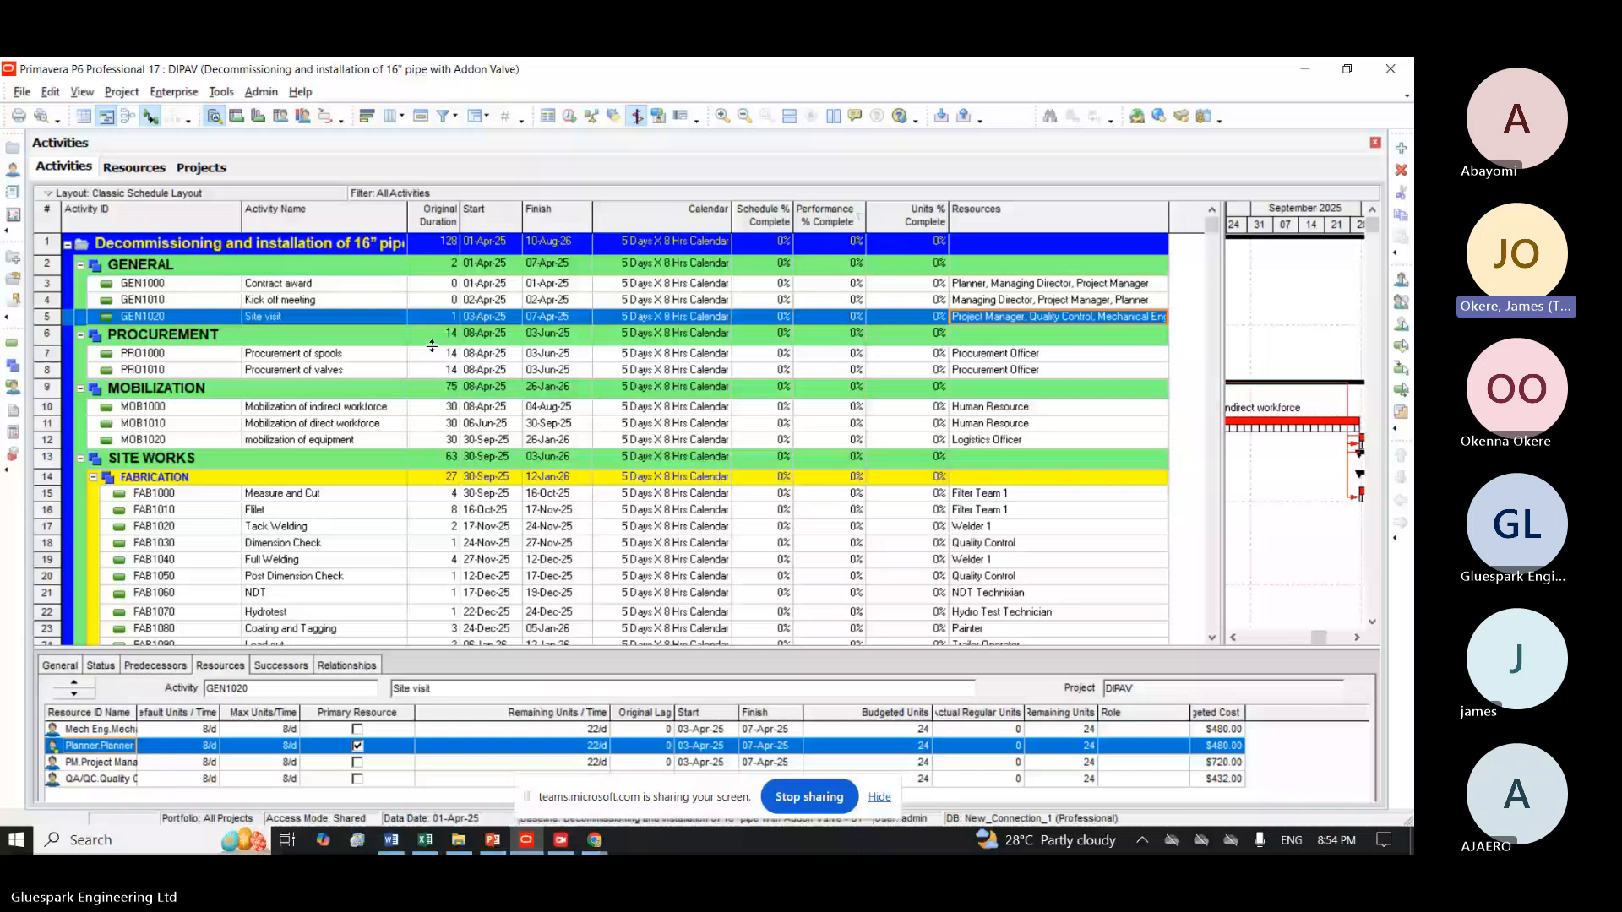
Review the durations and resource assignments of Procurement of valves, Mobilization of indirect workforce and Housekeeping.
click(434, 370)
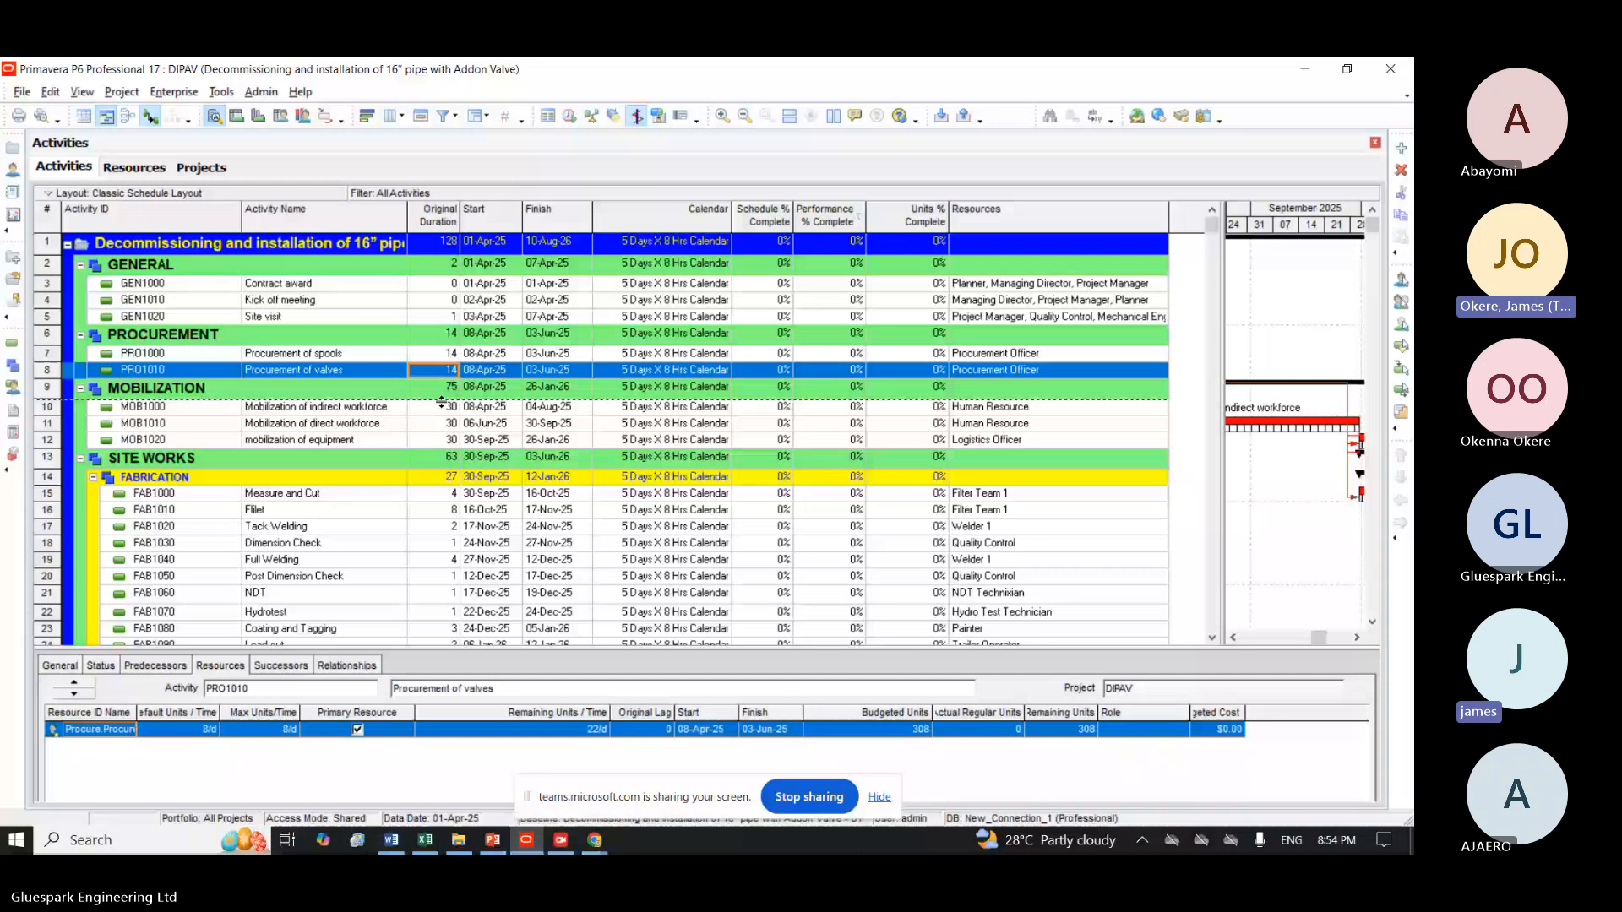
click(441, 405)
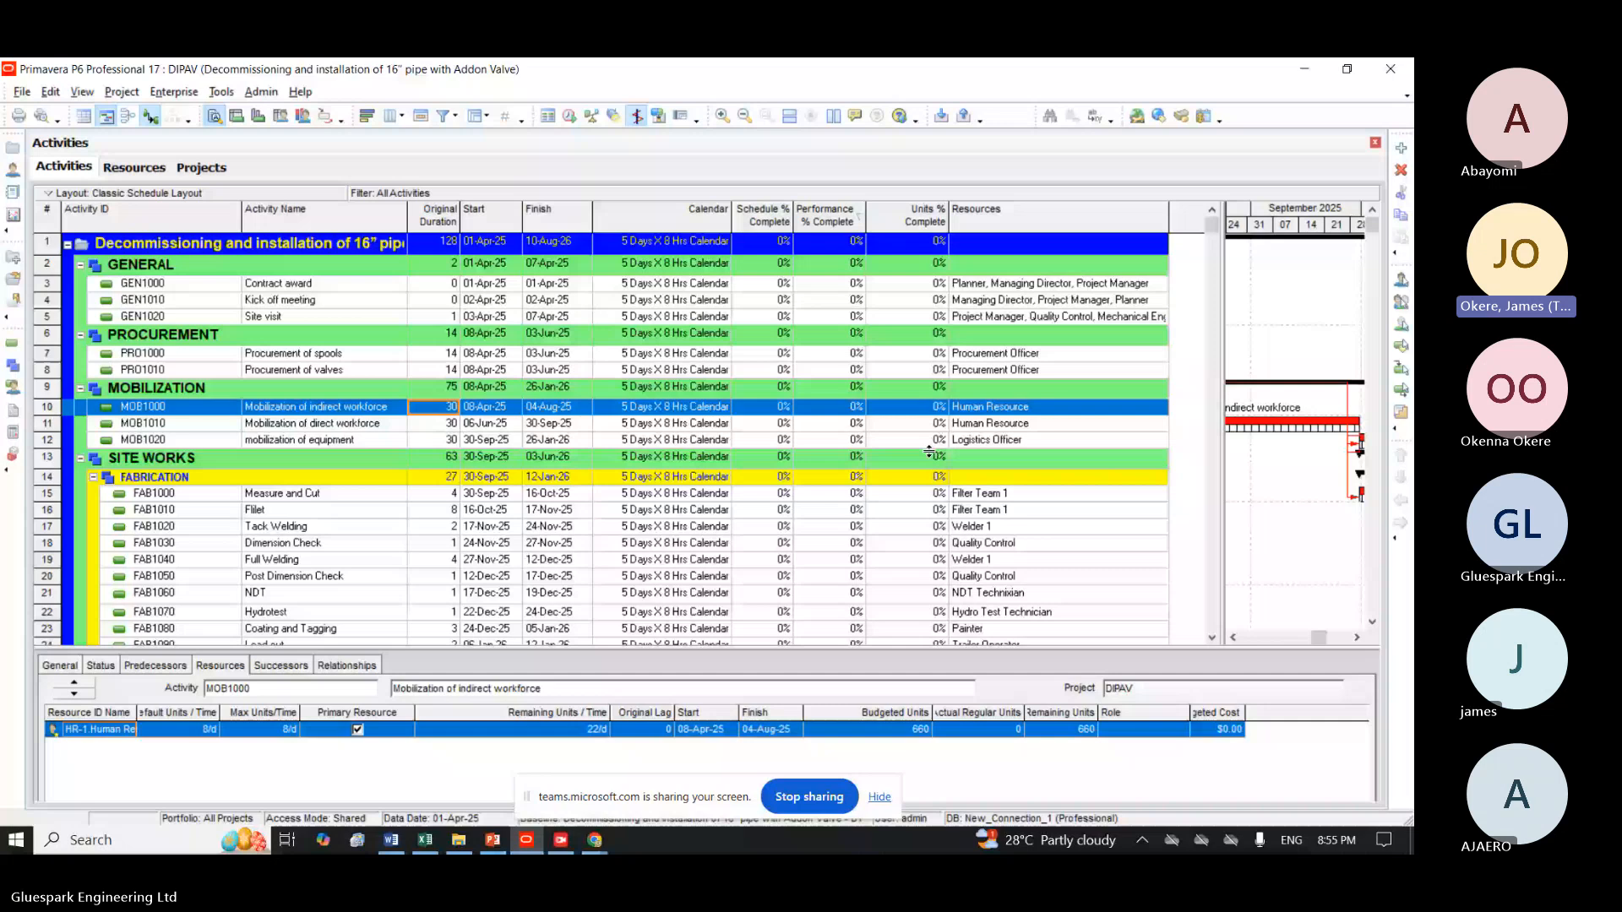
scroll(929, 452, down, 8)
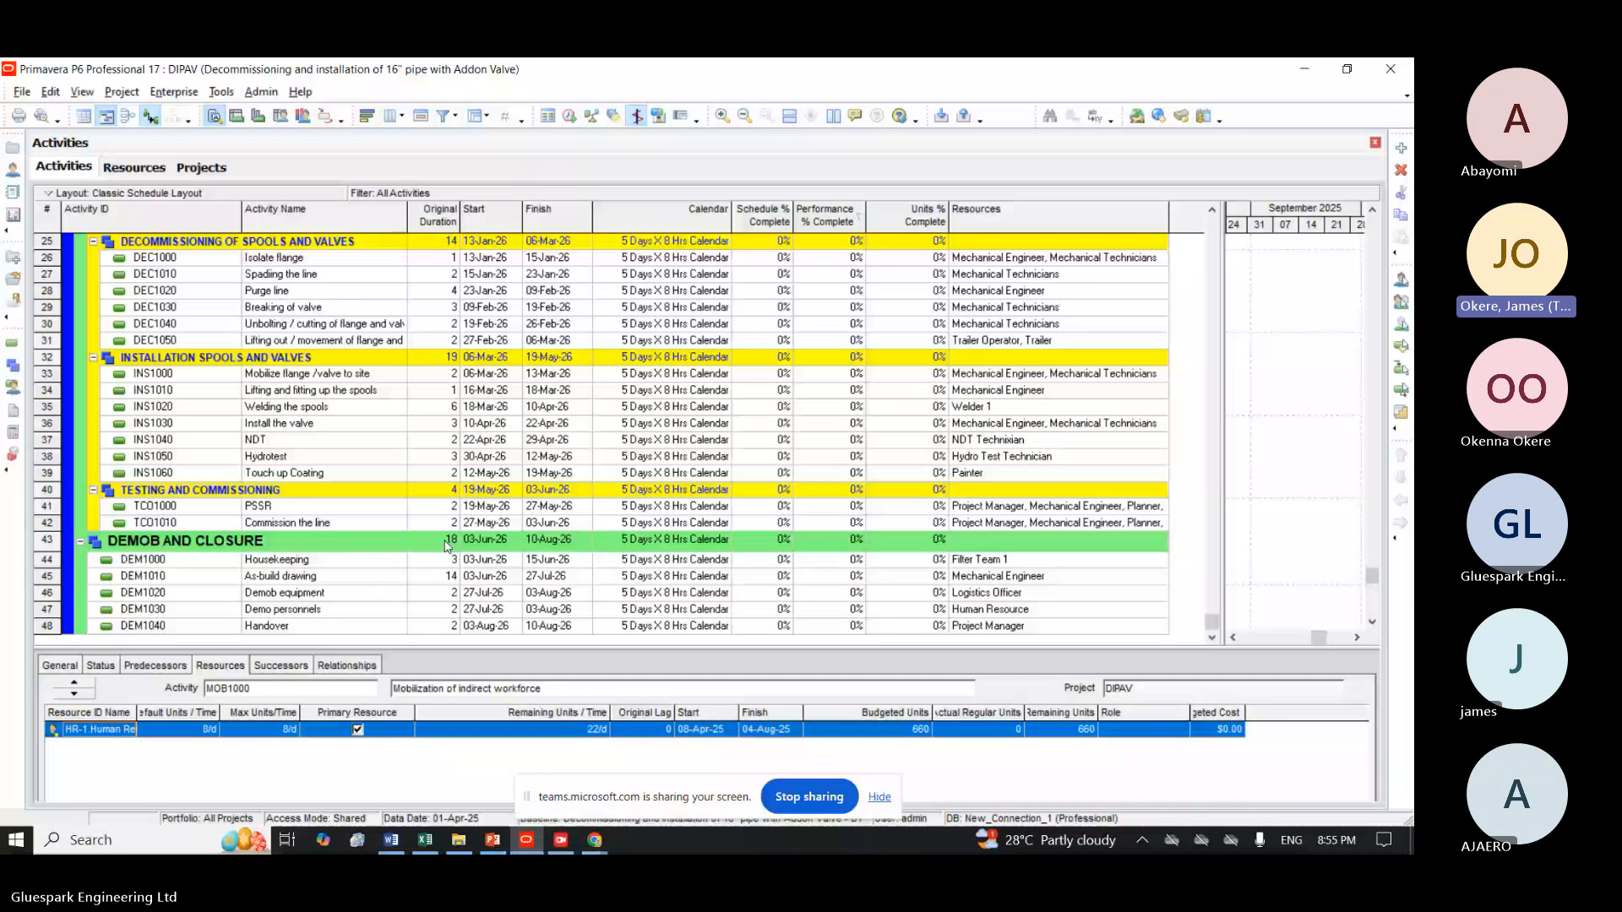
click(448, 541)
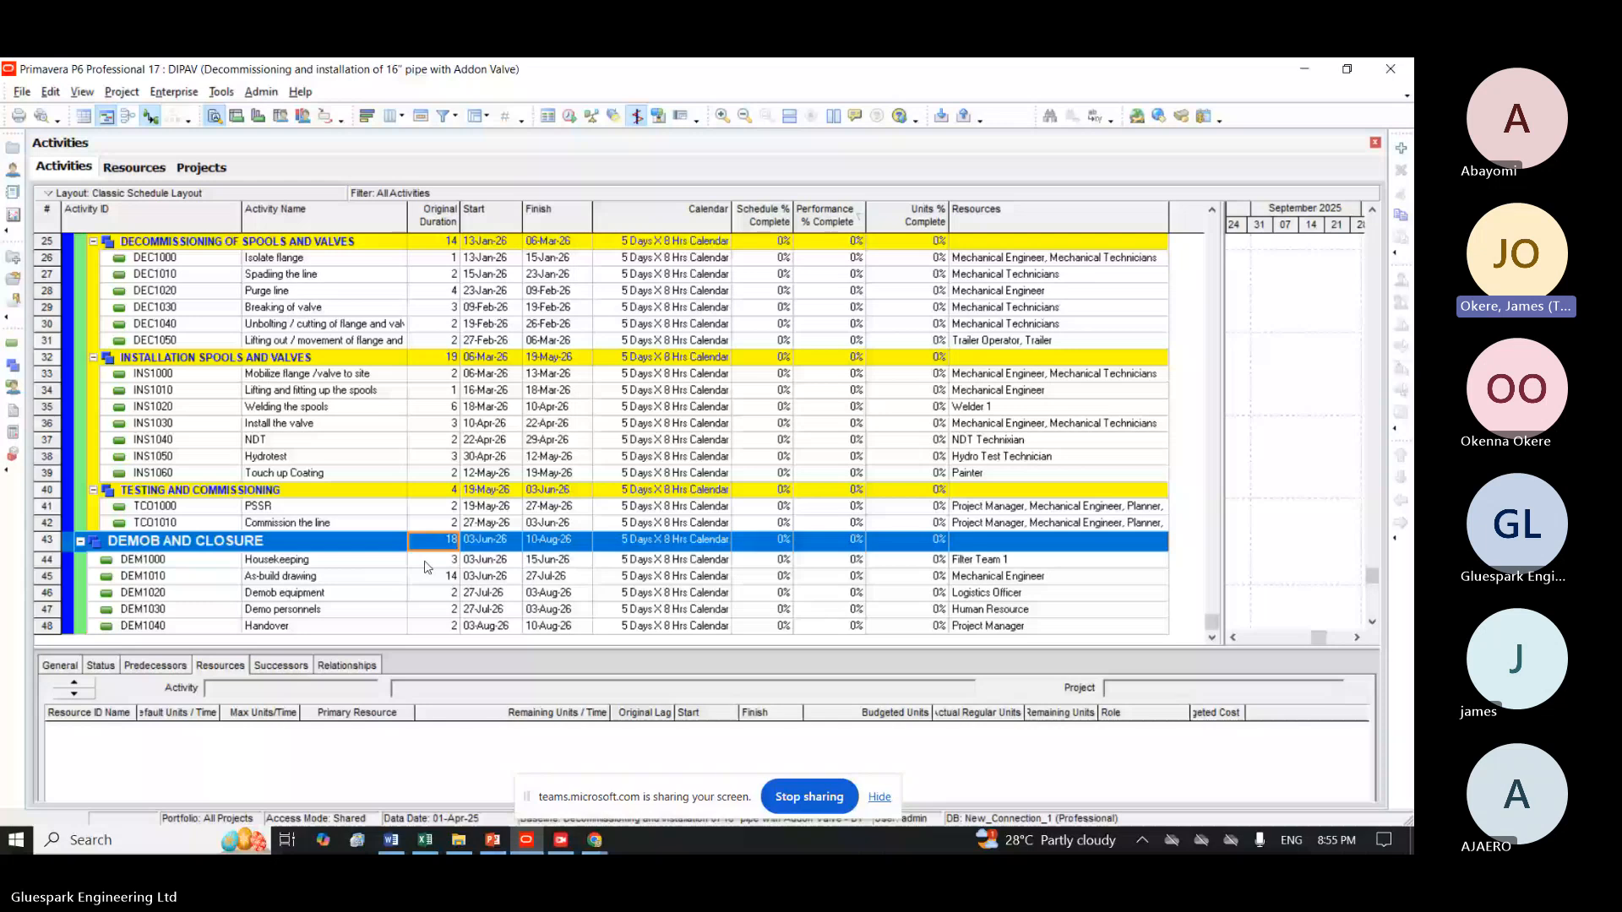
click(426, 561)
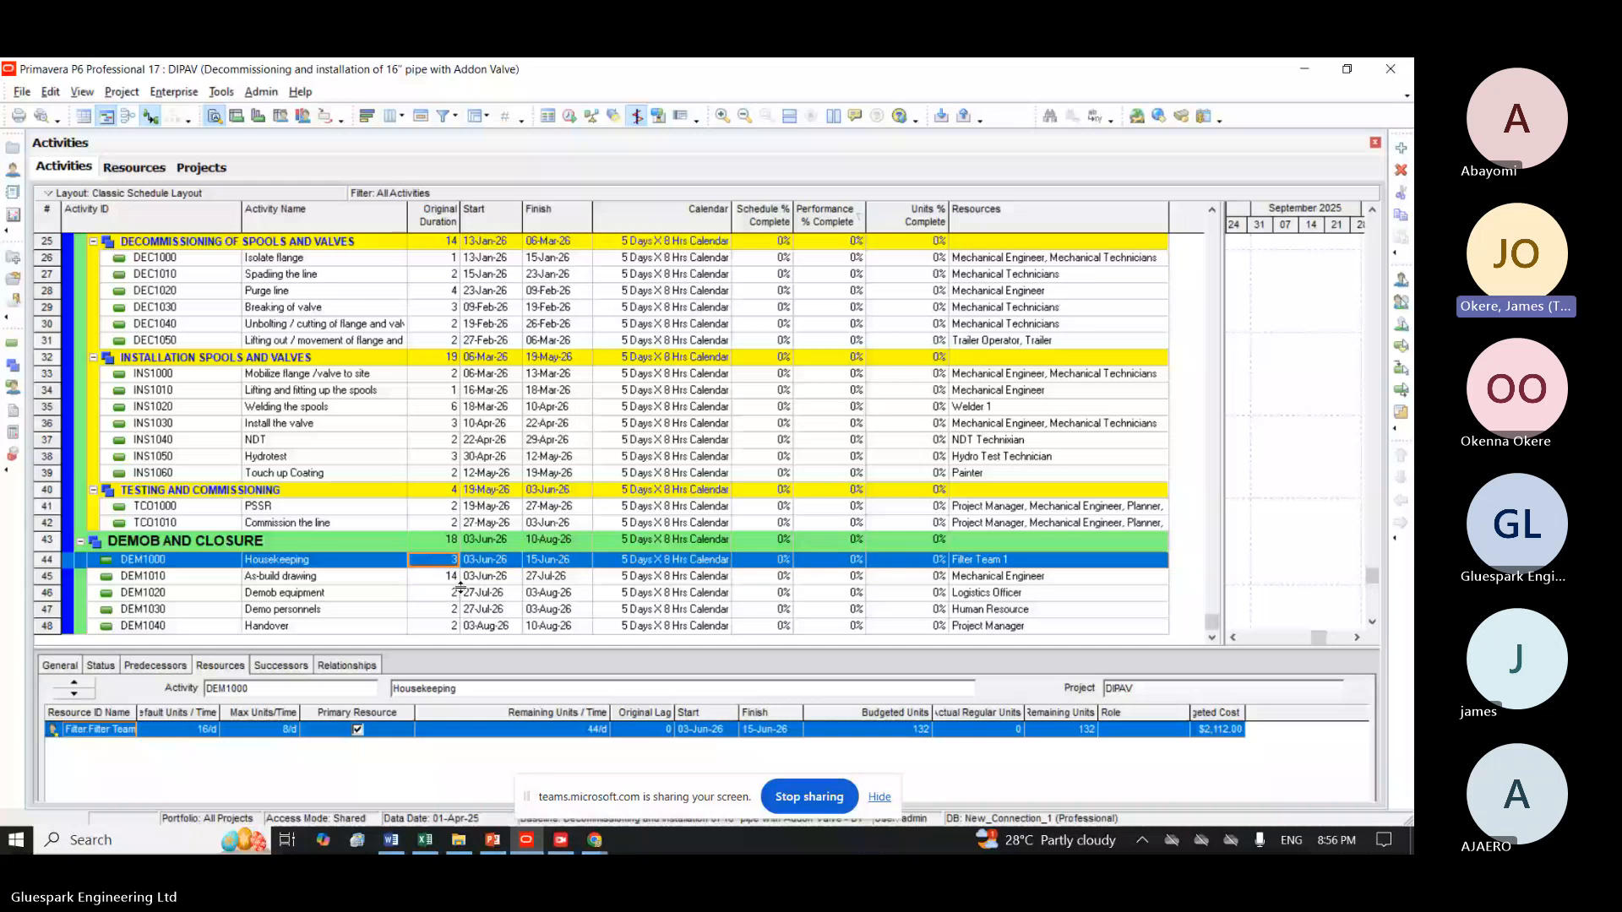
Examine the predecessor and successor relationships of the Demob and Closure activities from Housekeeping to Handover.
key(Left)
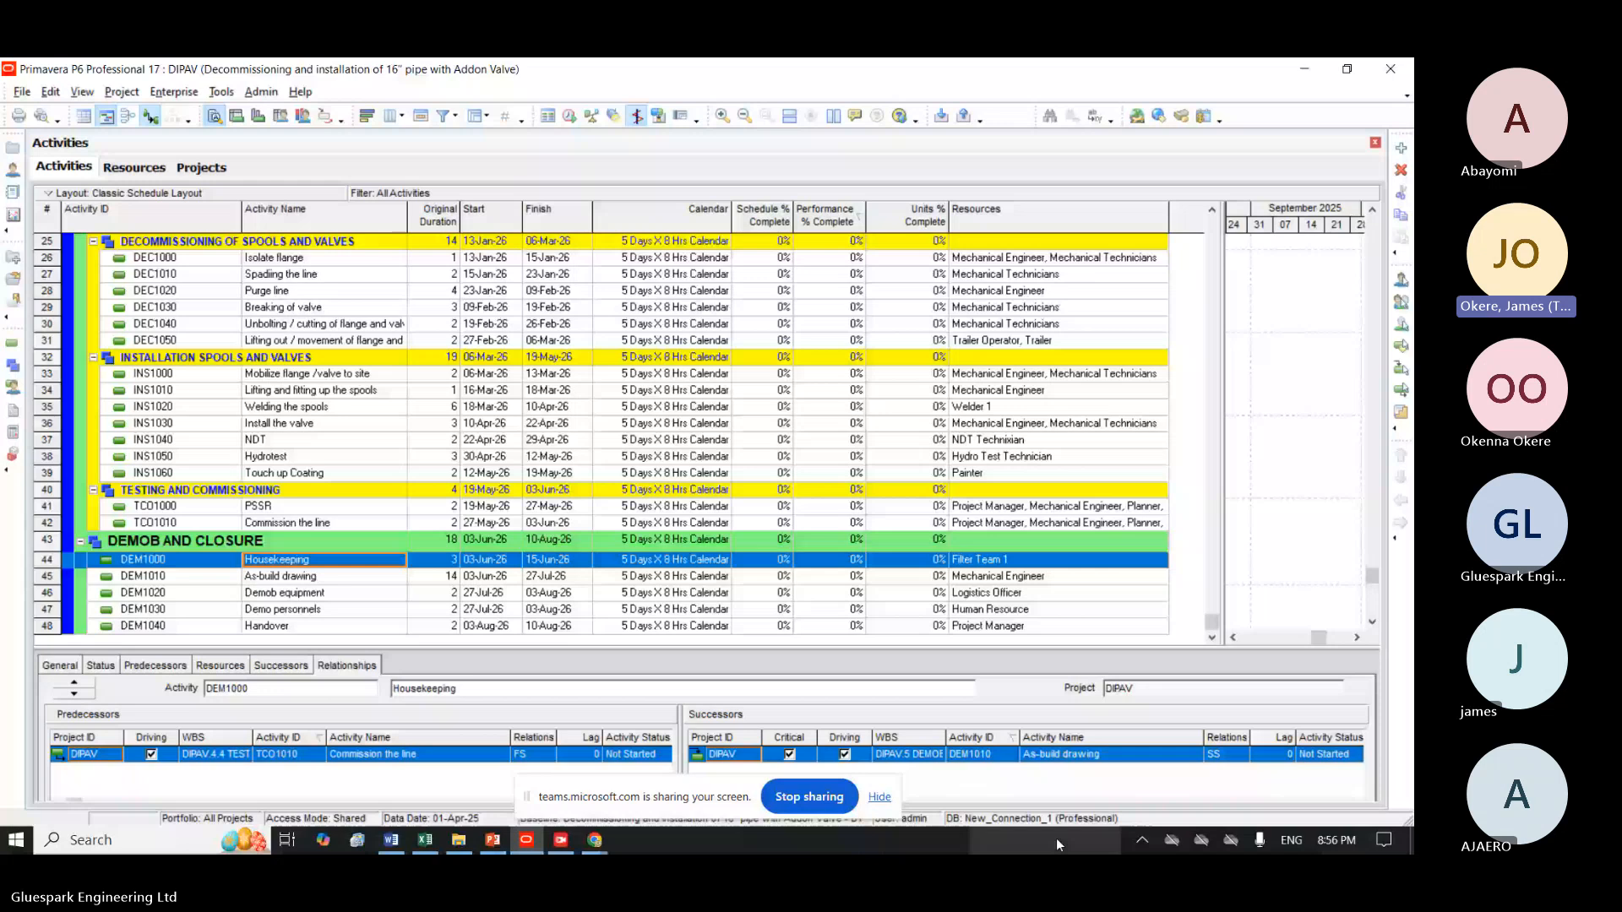
click(445, 579)
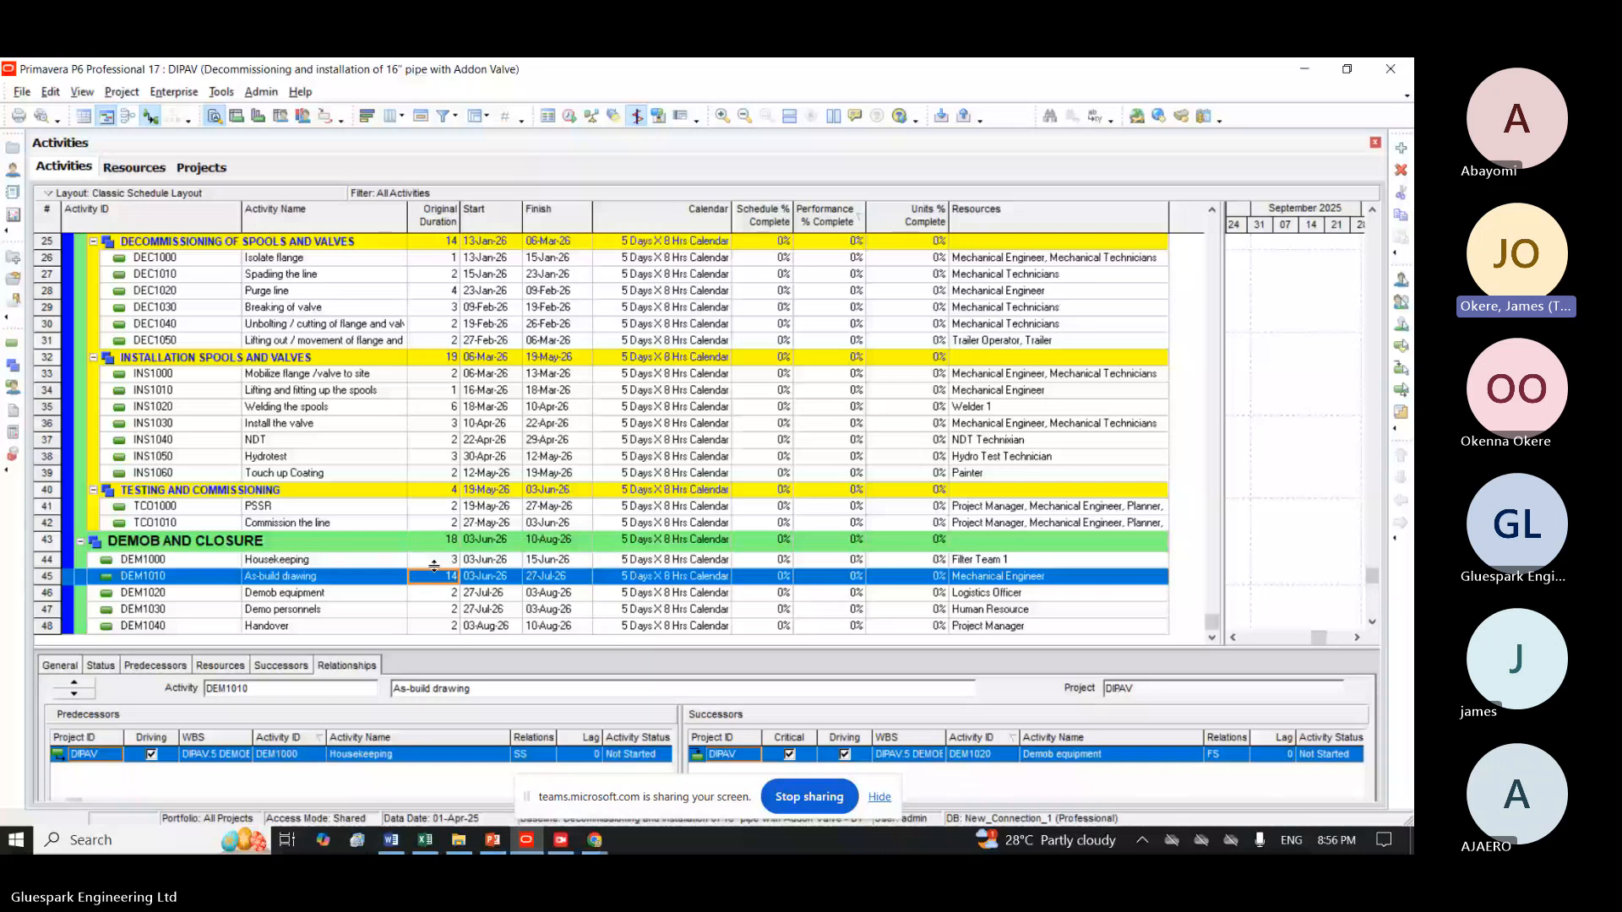
key(Down)
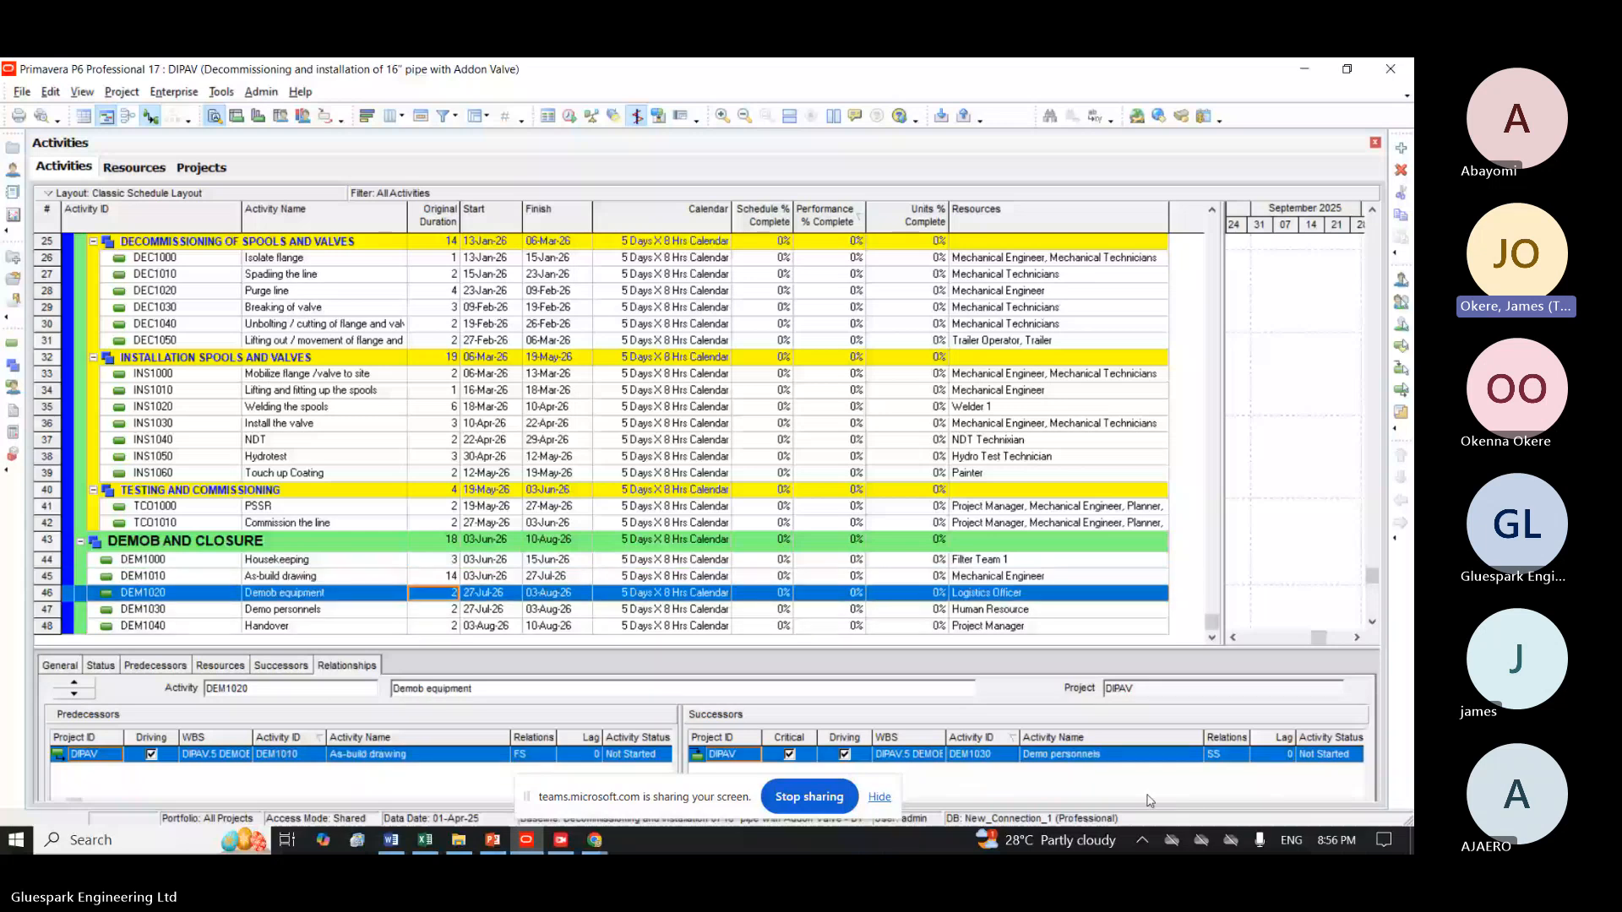
click(445, 614)
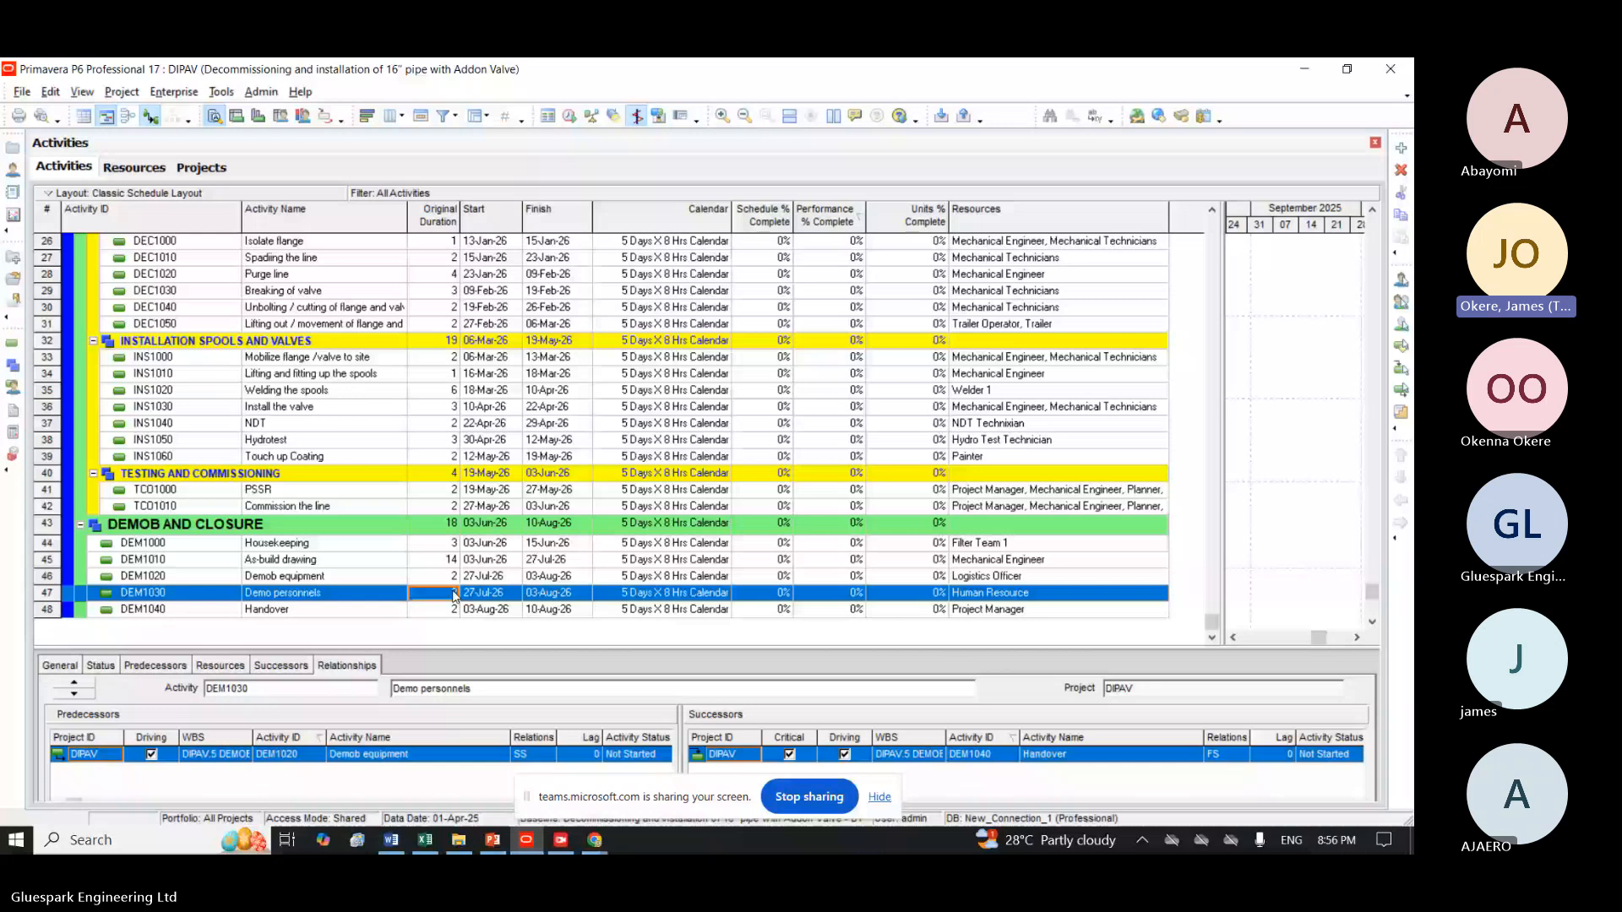
click(454, 542)
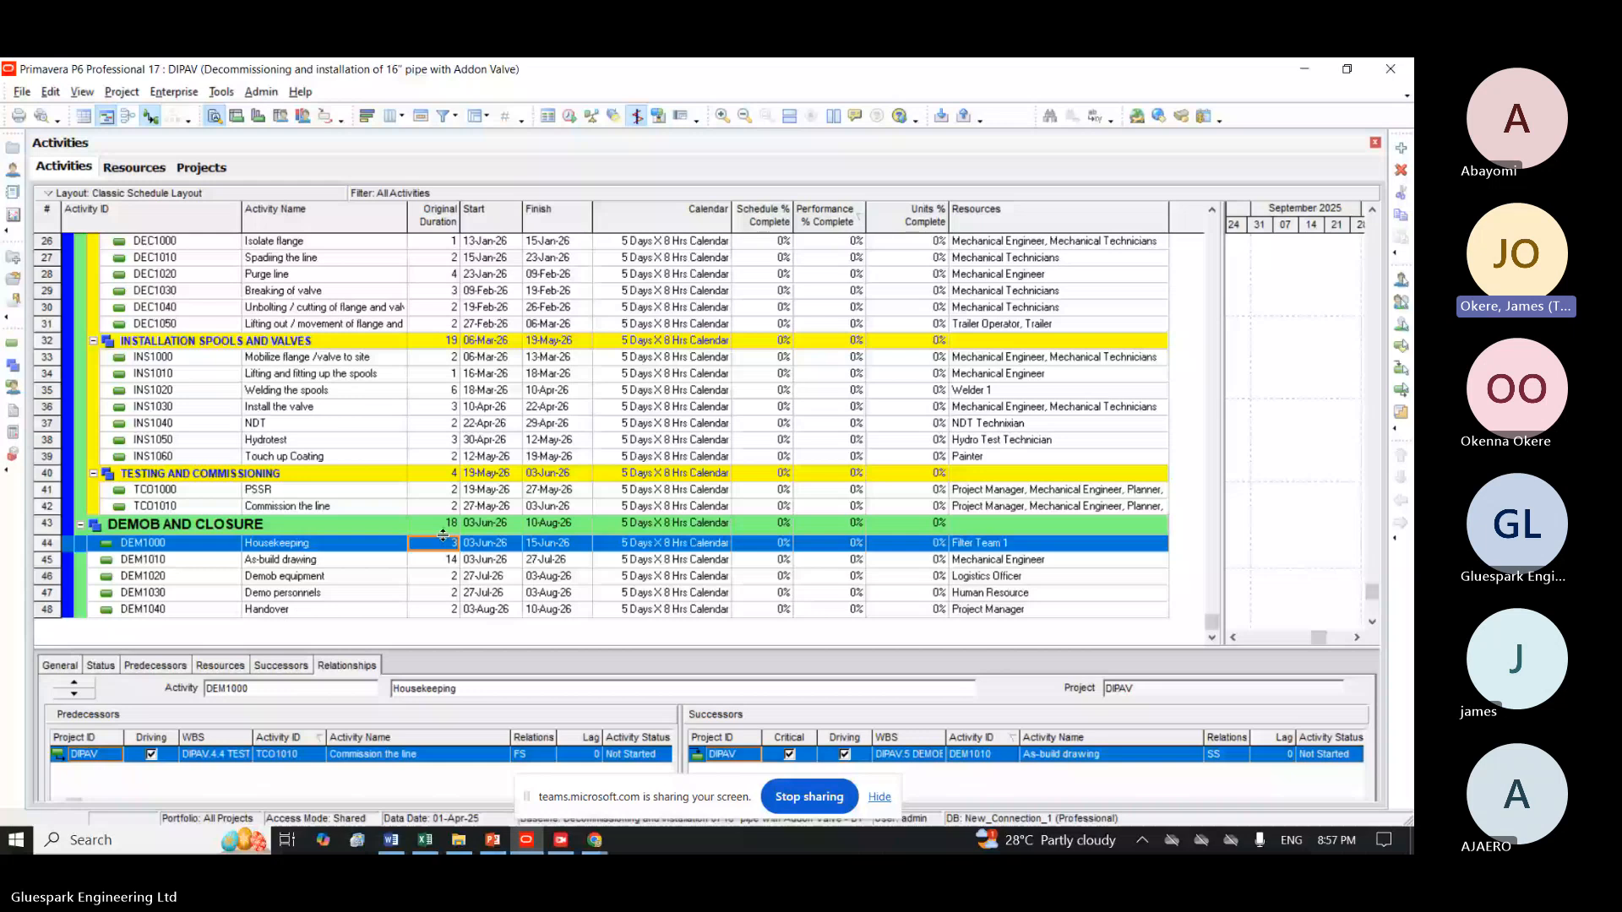
click(444, 577)
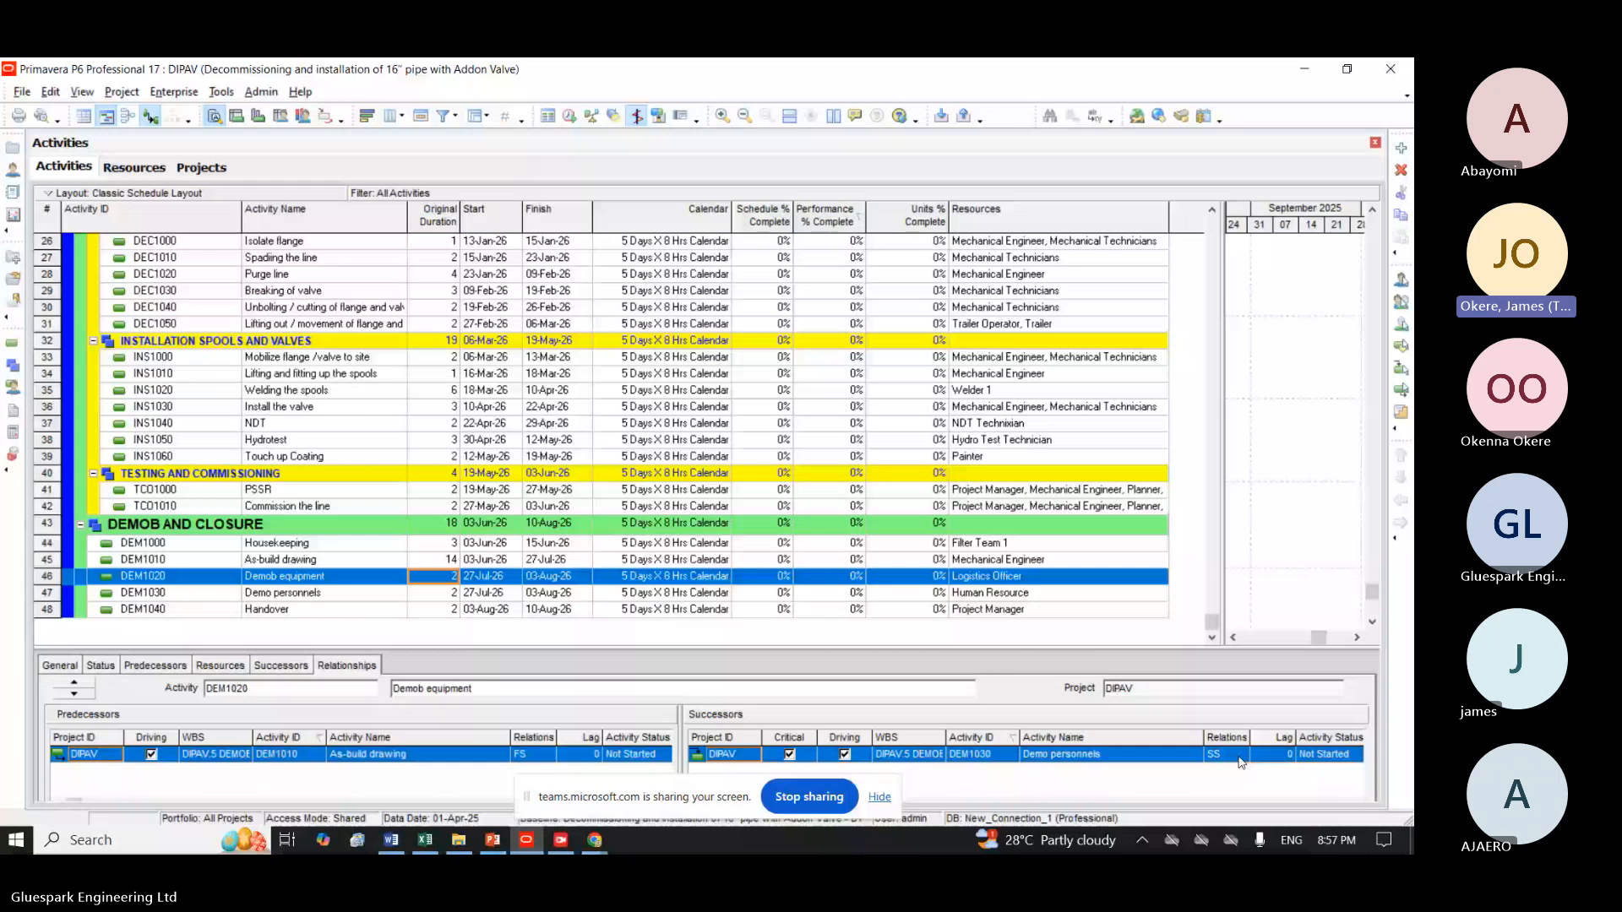
key(Down)
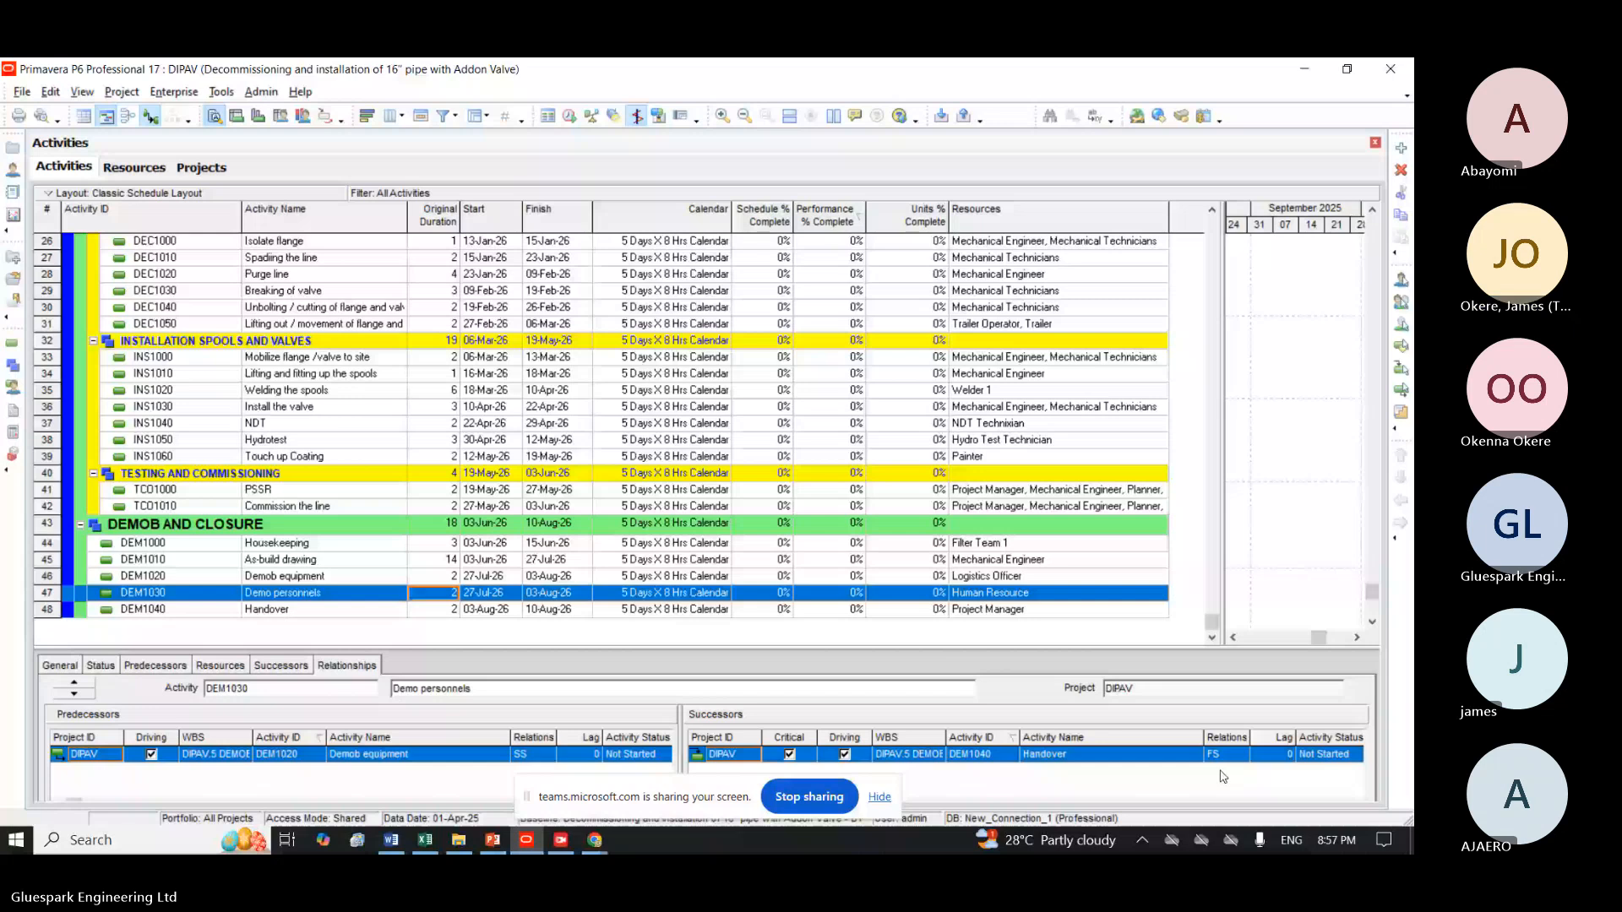
key(Down)
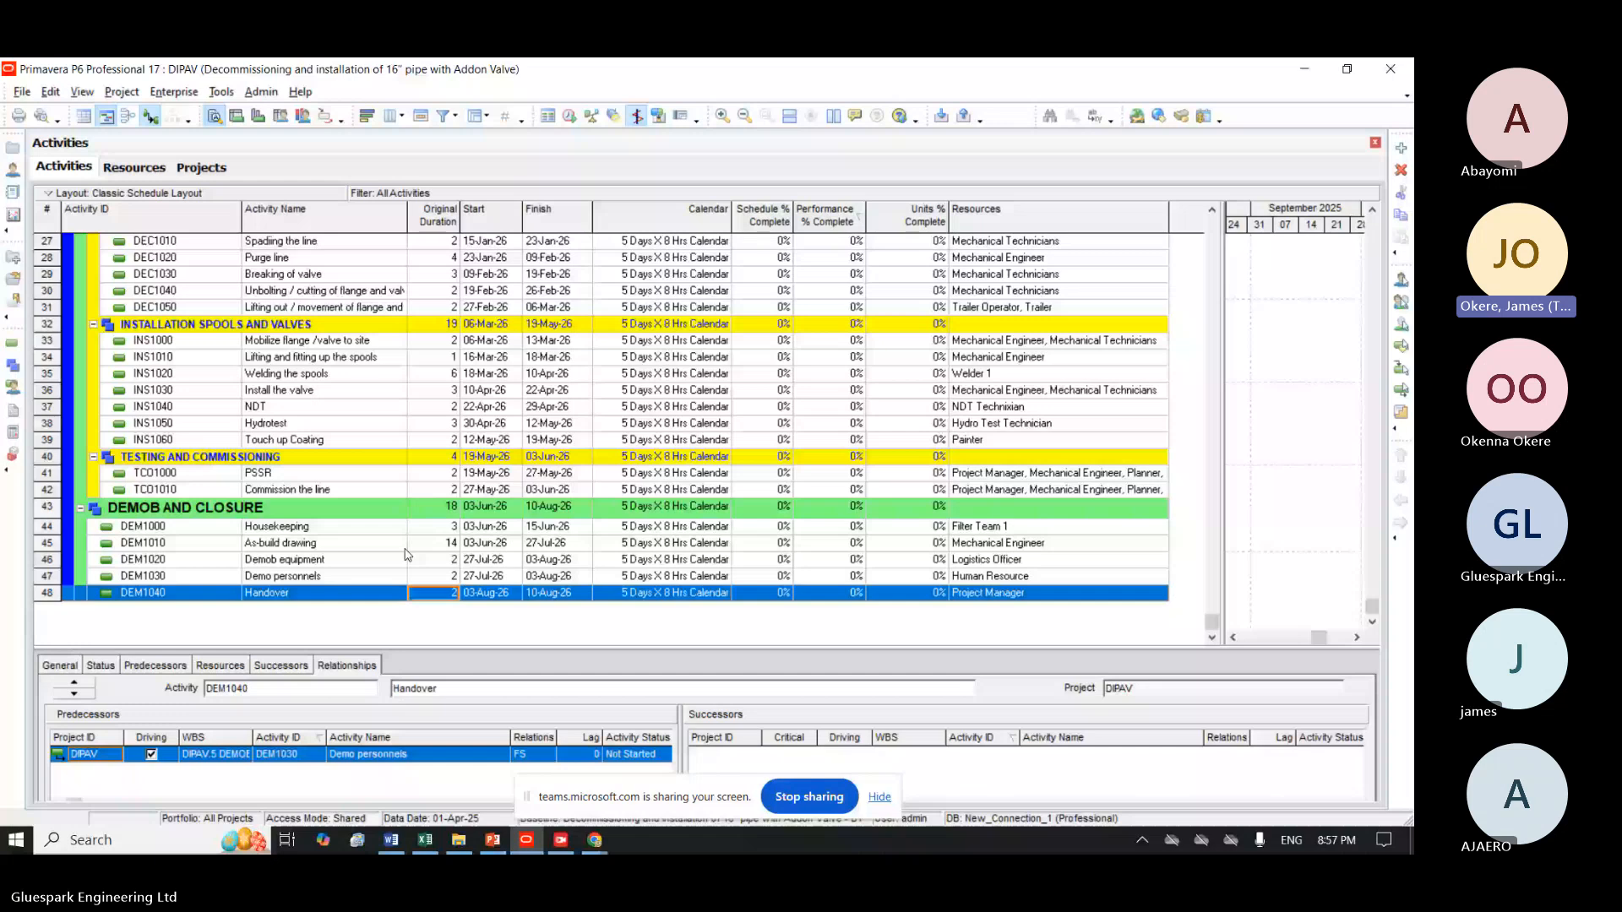
click(435, 509)
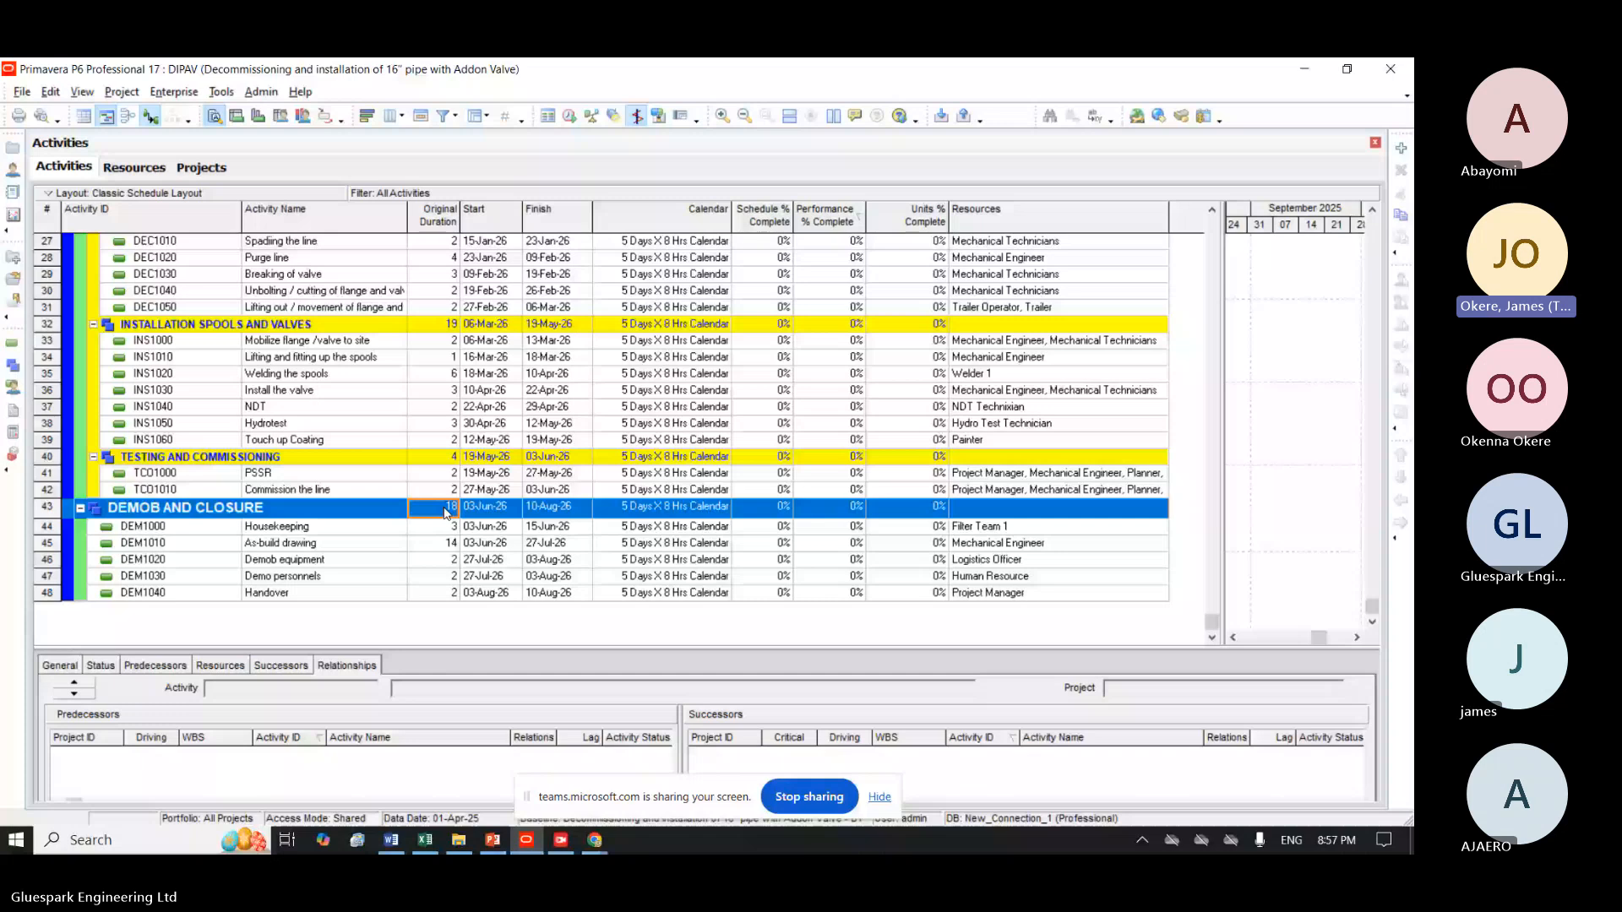
Check the durations and relationships of Hydrotest INS1050 and Mobilize flange/valve to site INS1000 in the Installation Spools and Valves group.
click(81, 508)
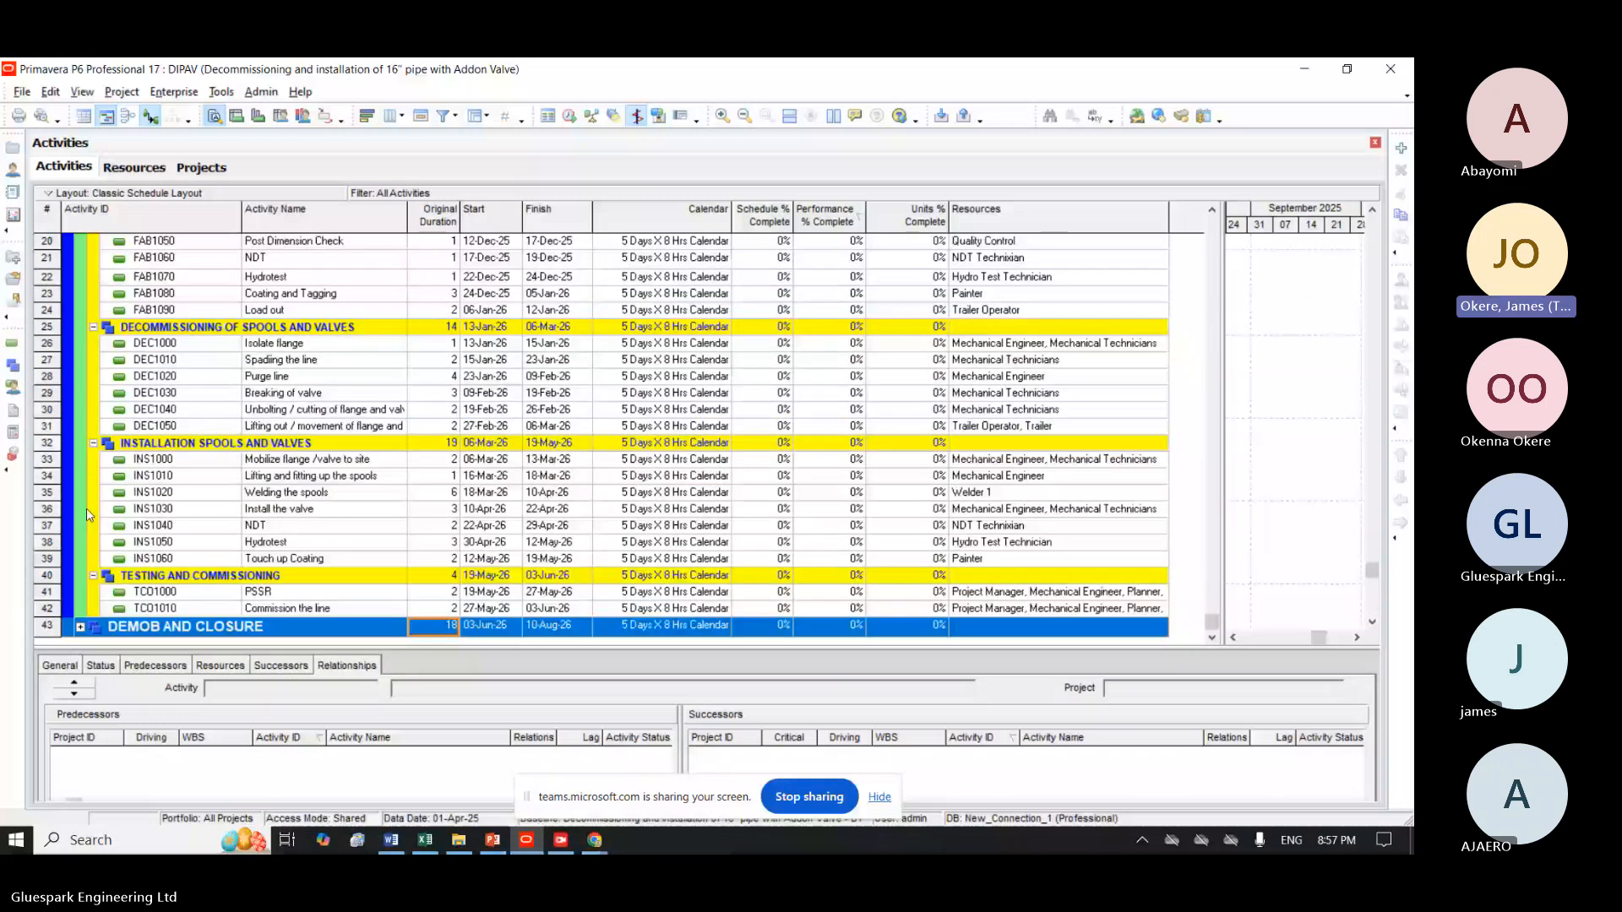
click(438, 545)
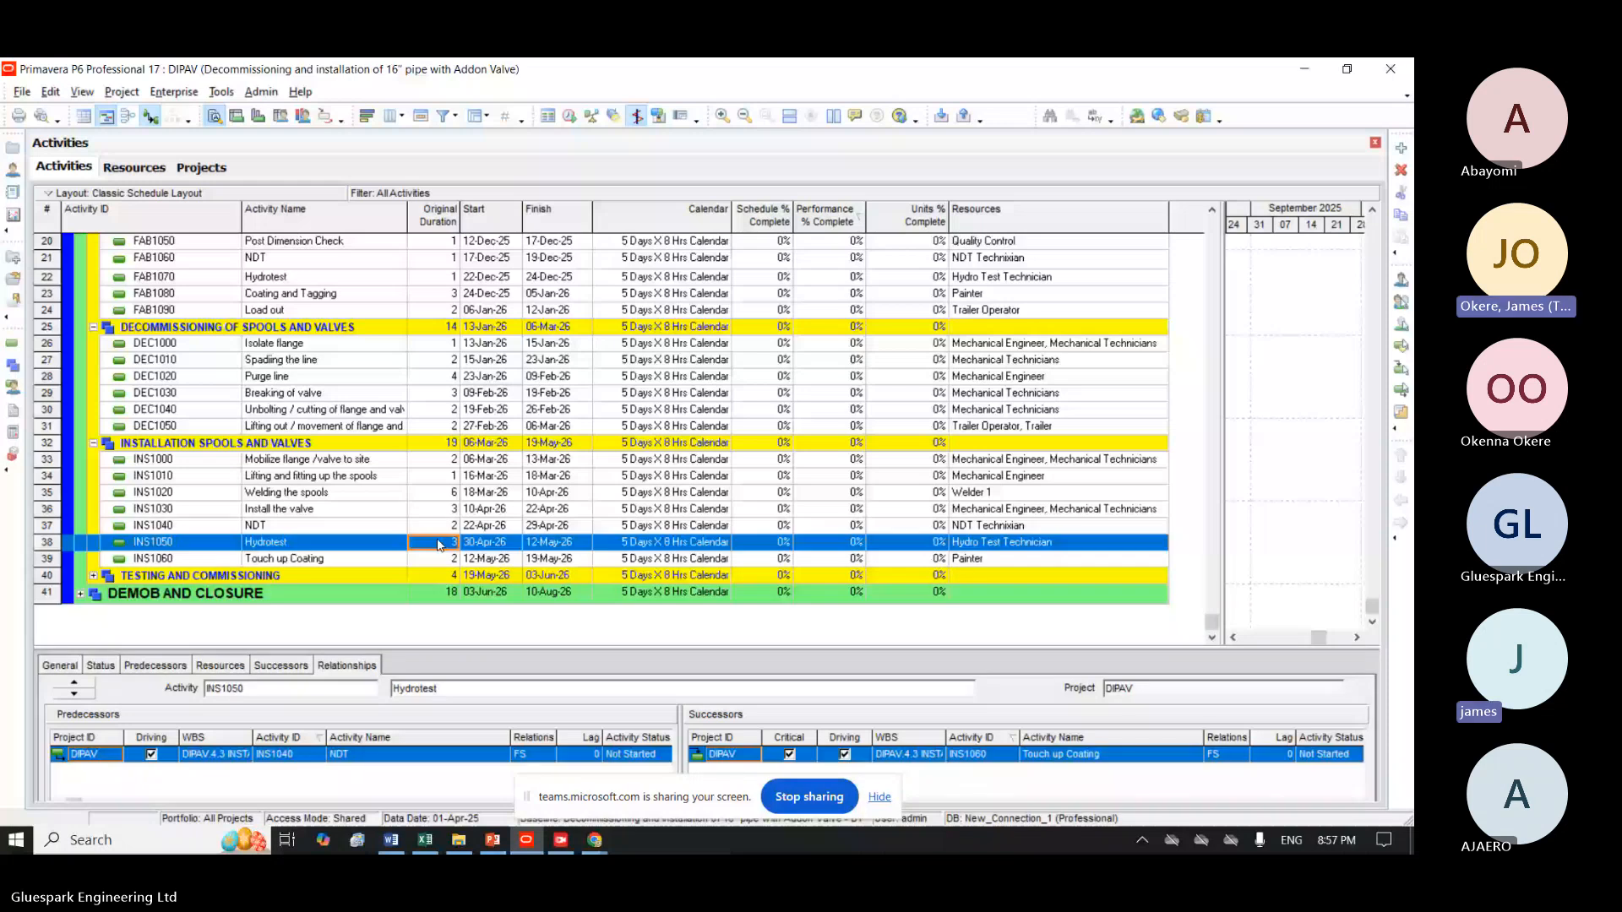
click(424, 462)
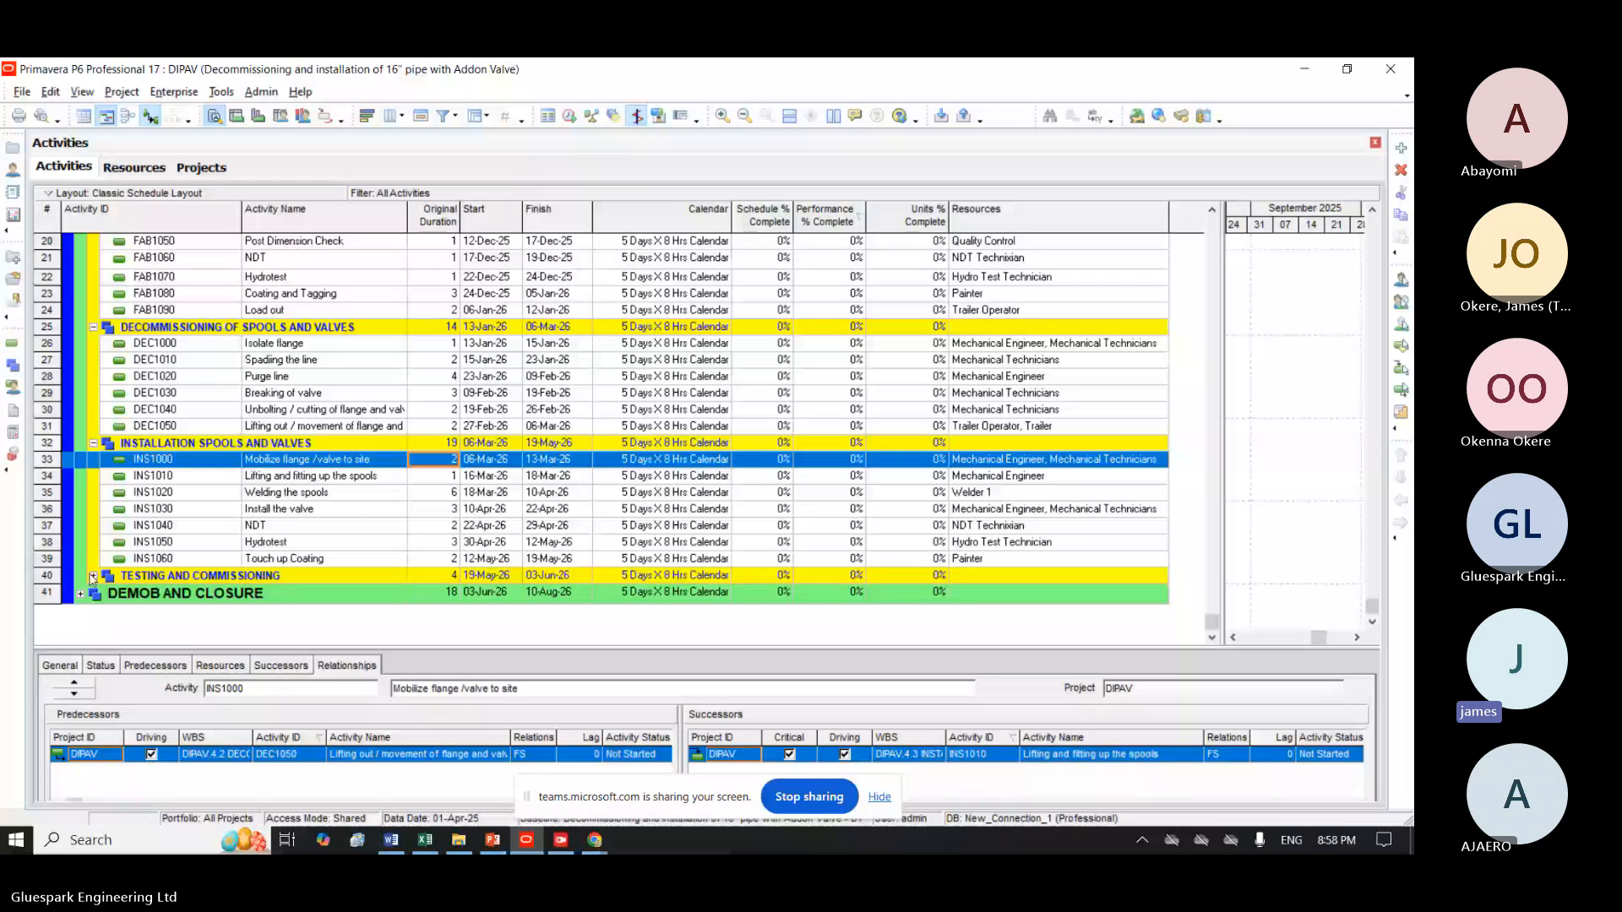
click(93, 578)
click(80, 625)
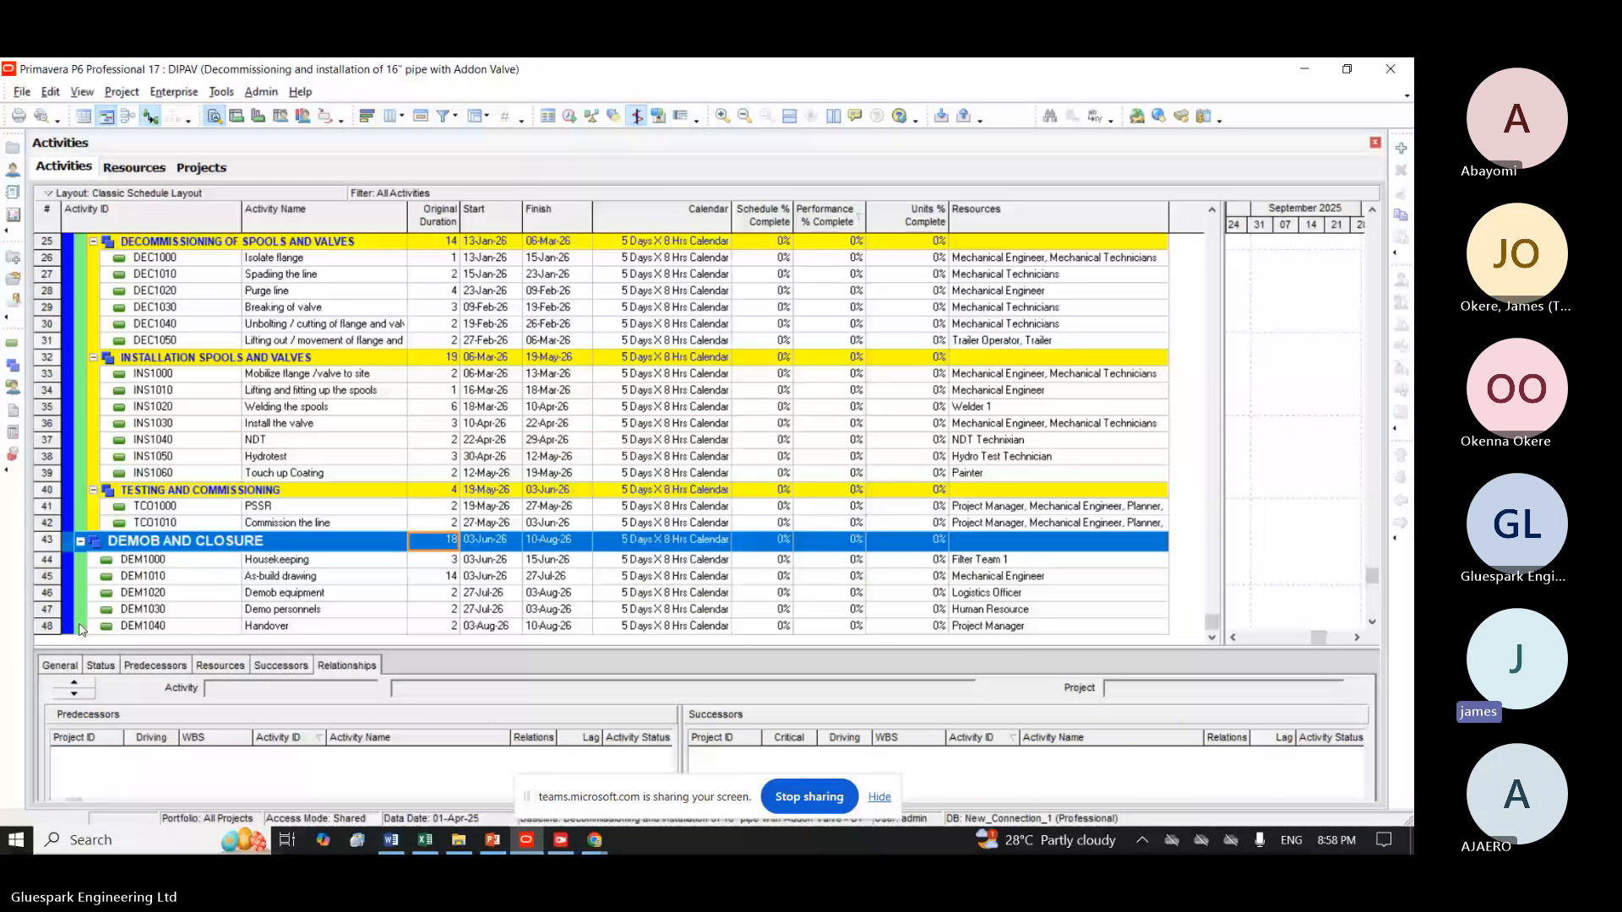
Check the predecessor and successor relationships of the Mobilization of indirect workforce activity MOB1000.
click(1214, 287)
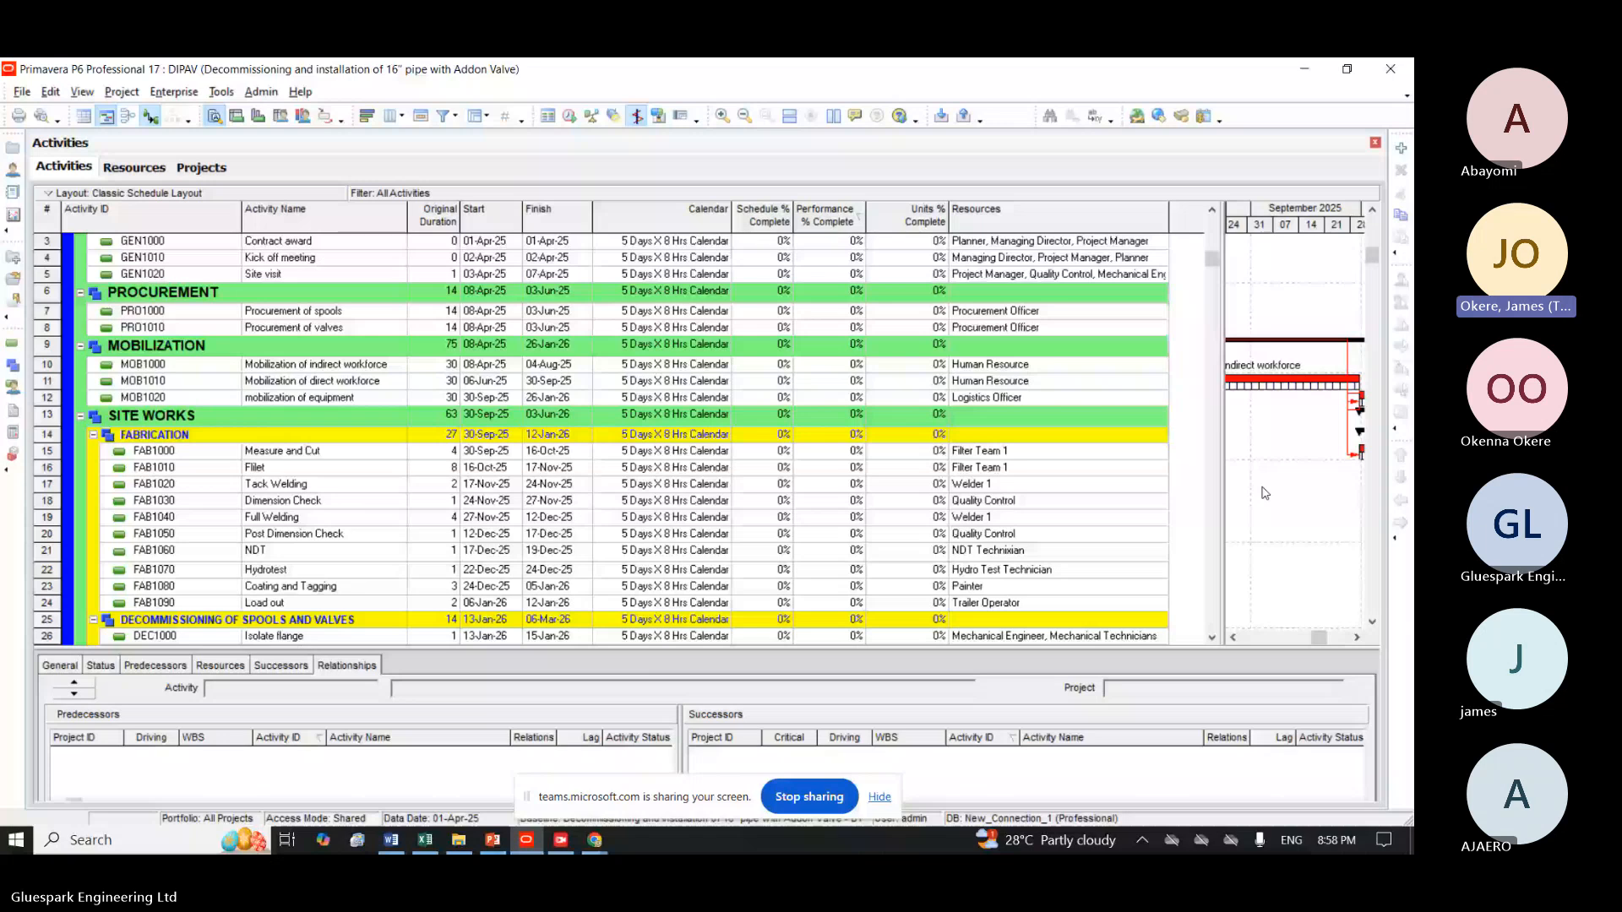
scroll(362, 411, up, 1)
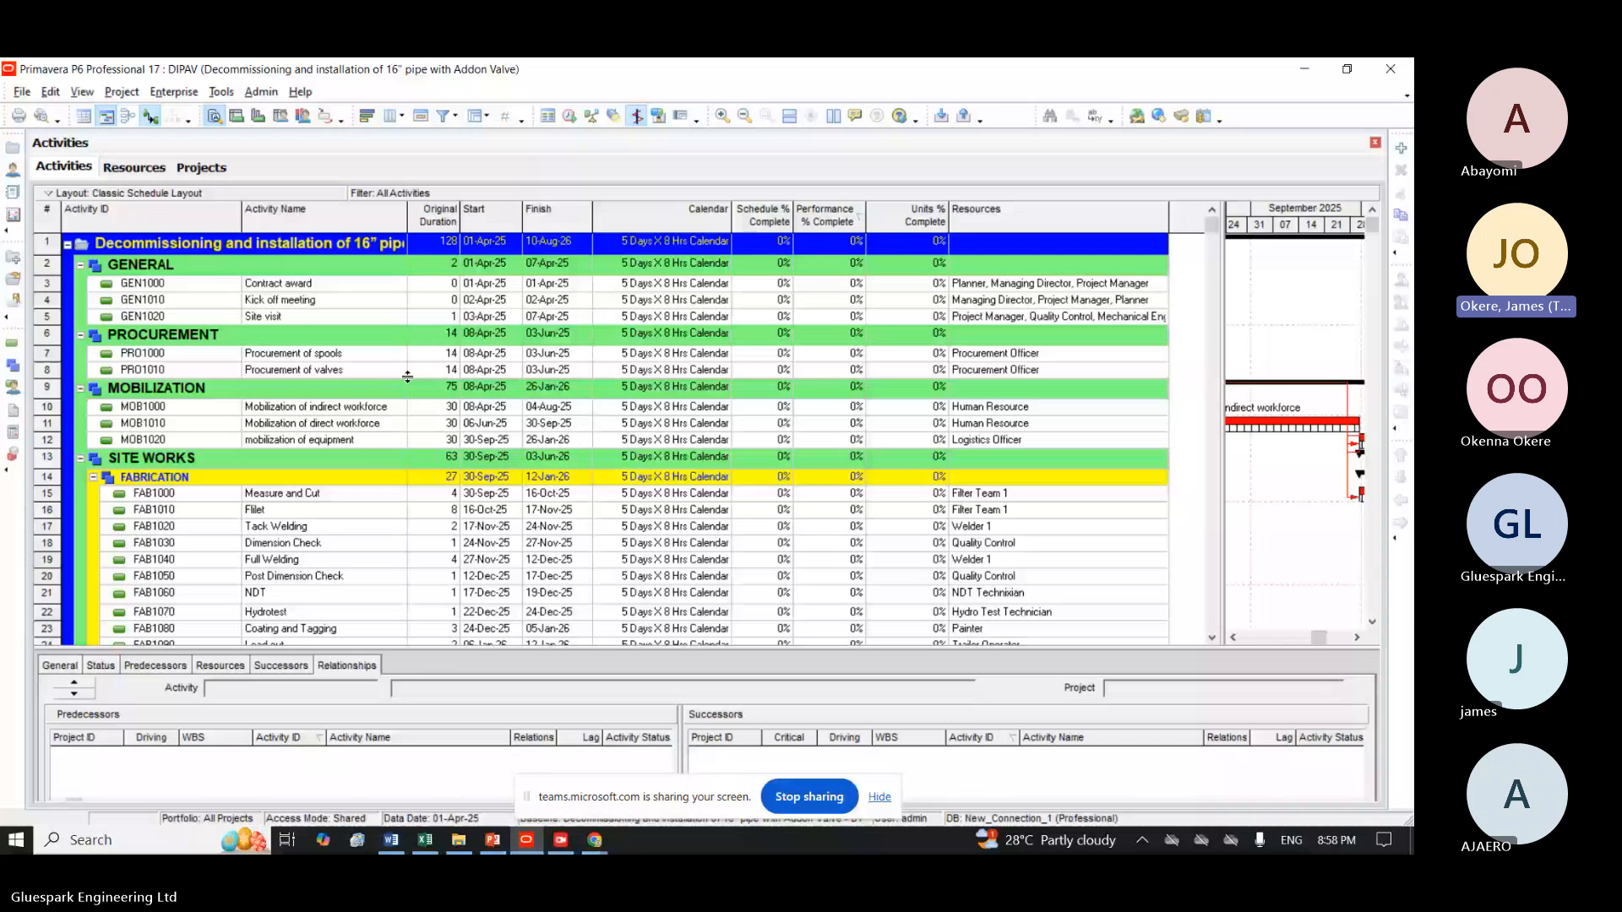
click(436, 410)
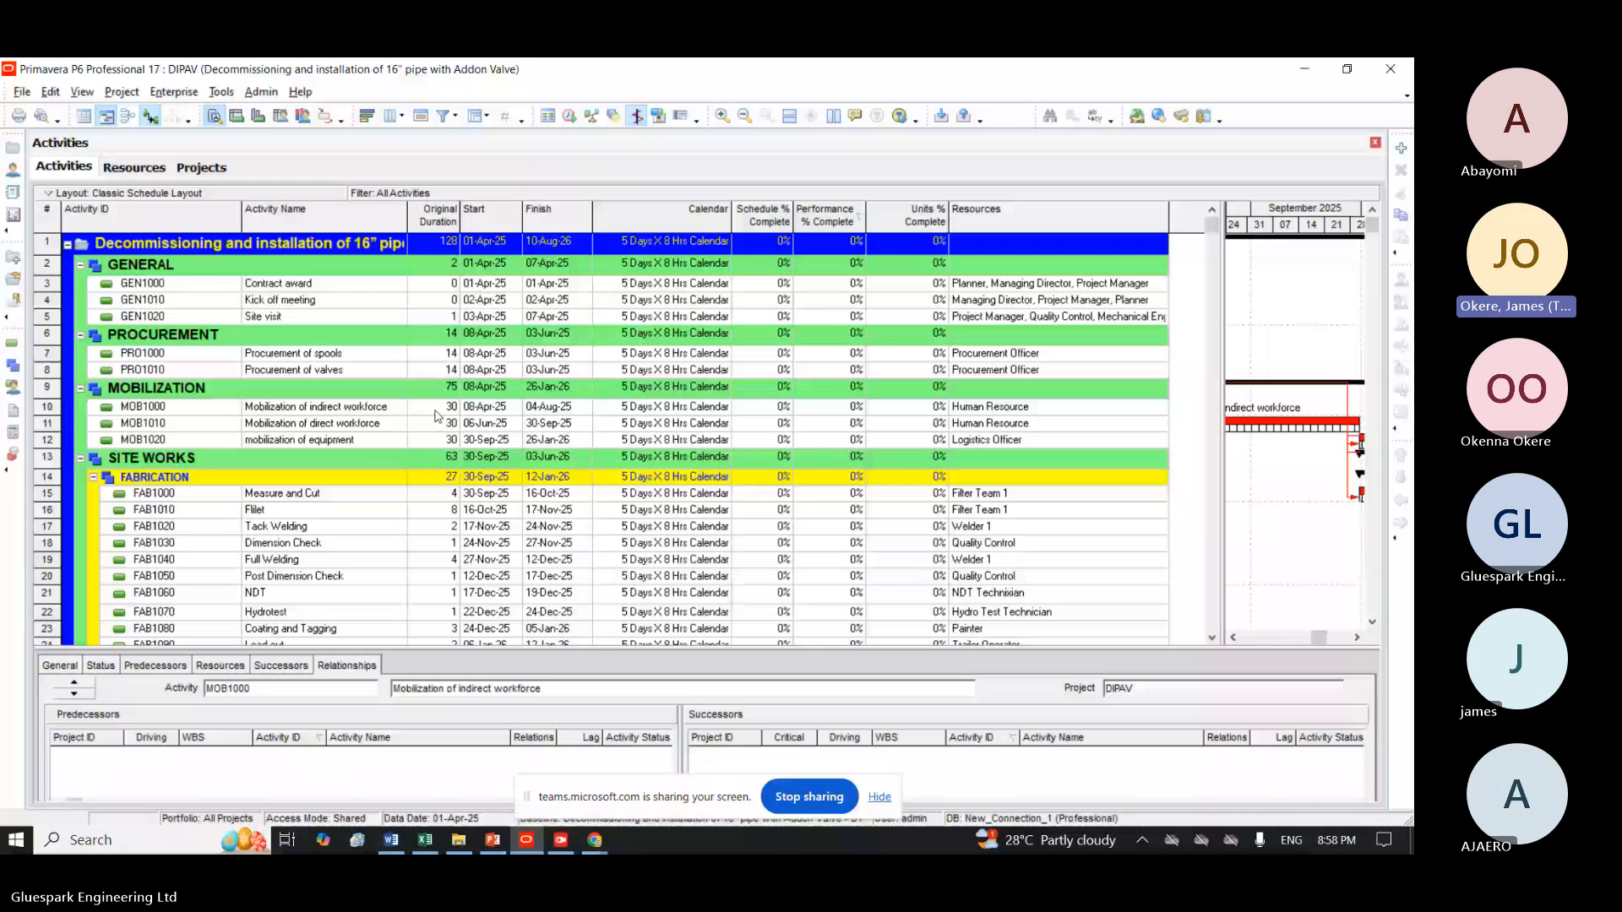
click(435, 415)
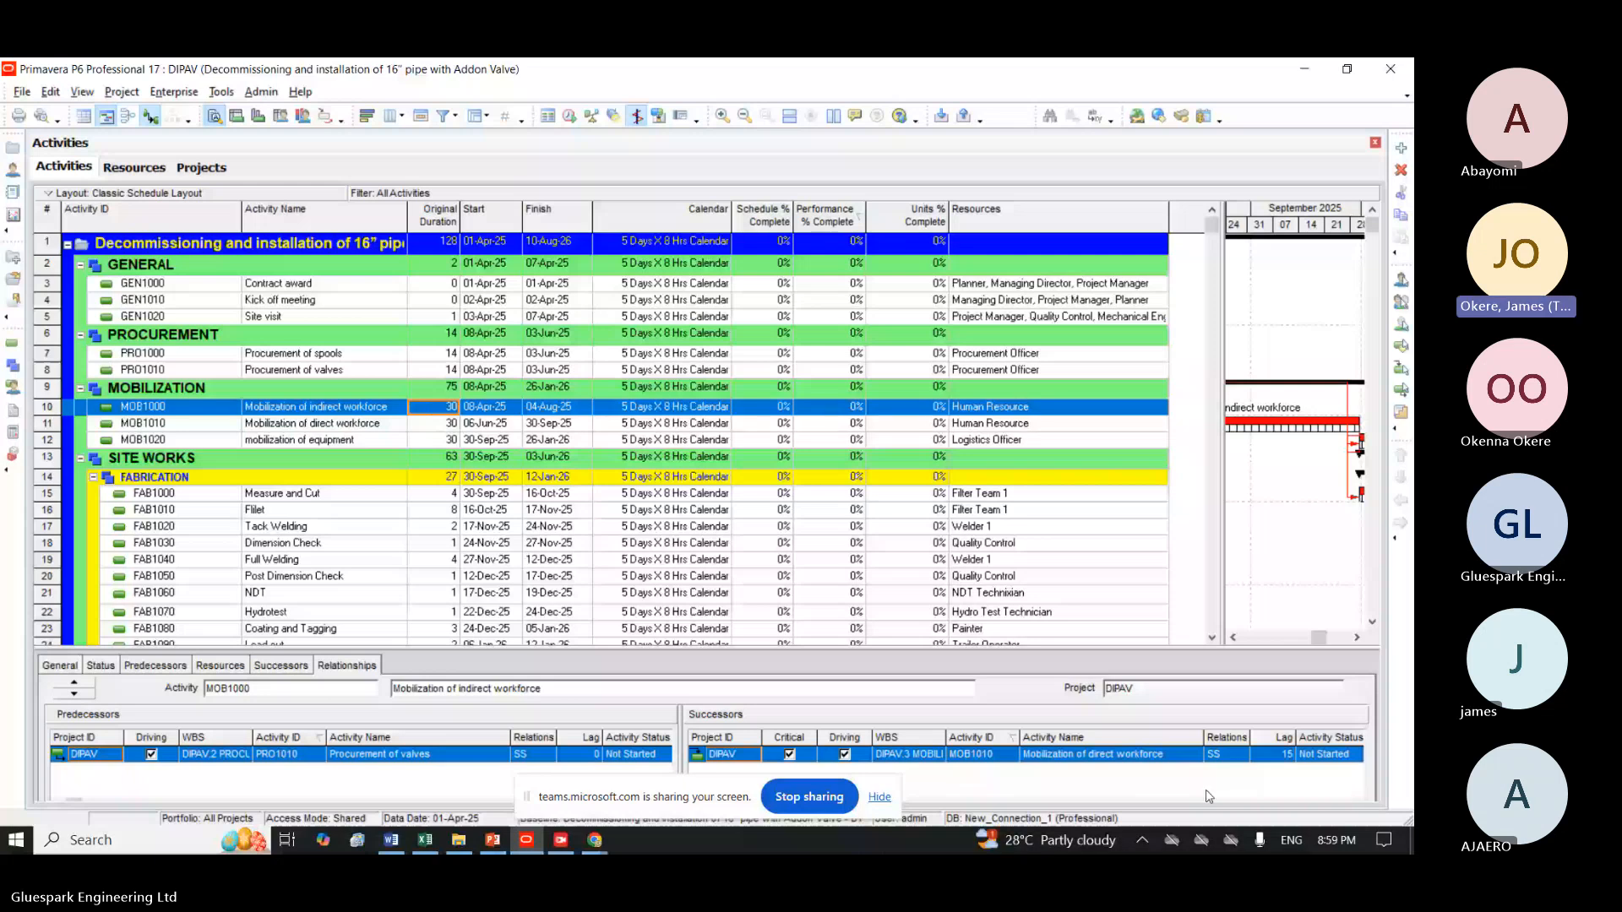
click(1213, 755)
Change the relationship from mobilization of equipment MOB1020 to its successor Measure and Cut to FS and reschedule the project.
click(439, 441)
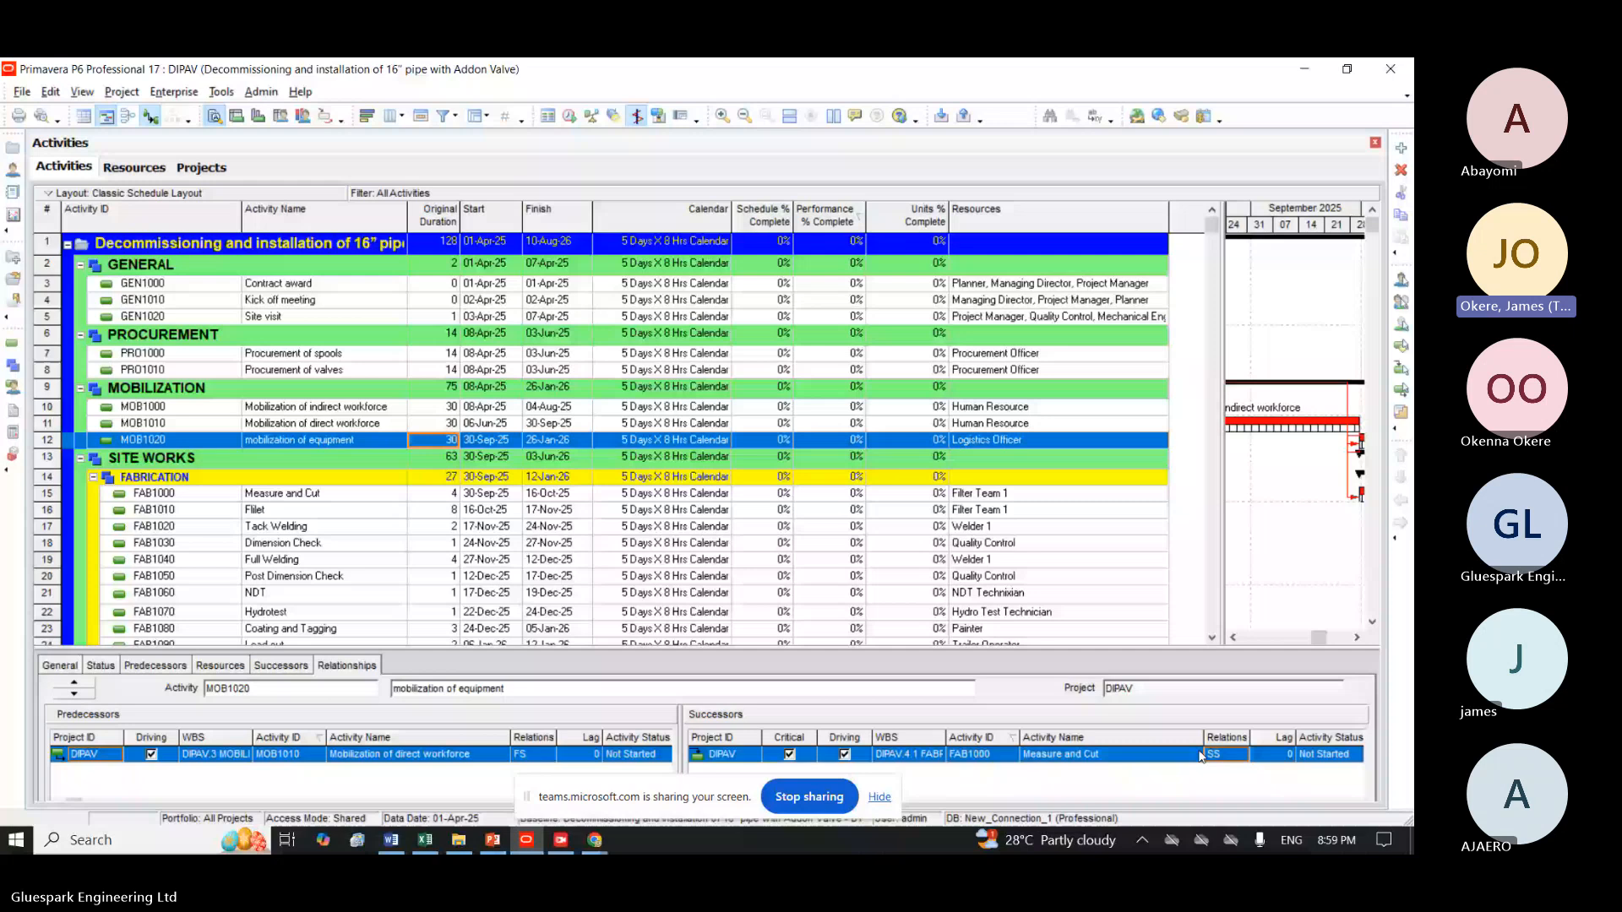
double_click(1214, 754)
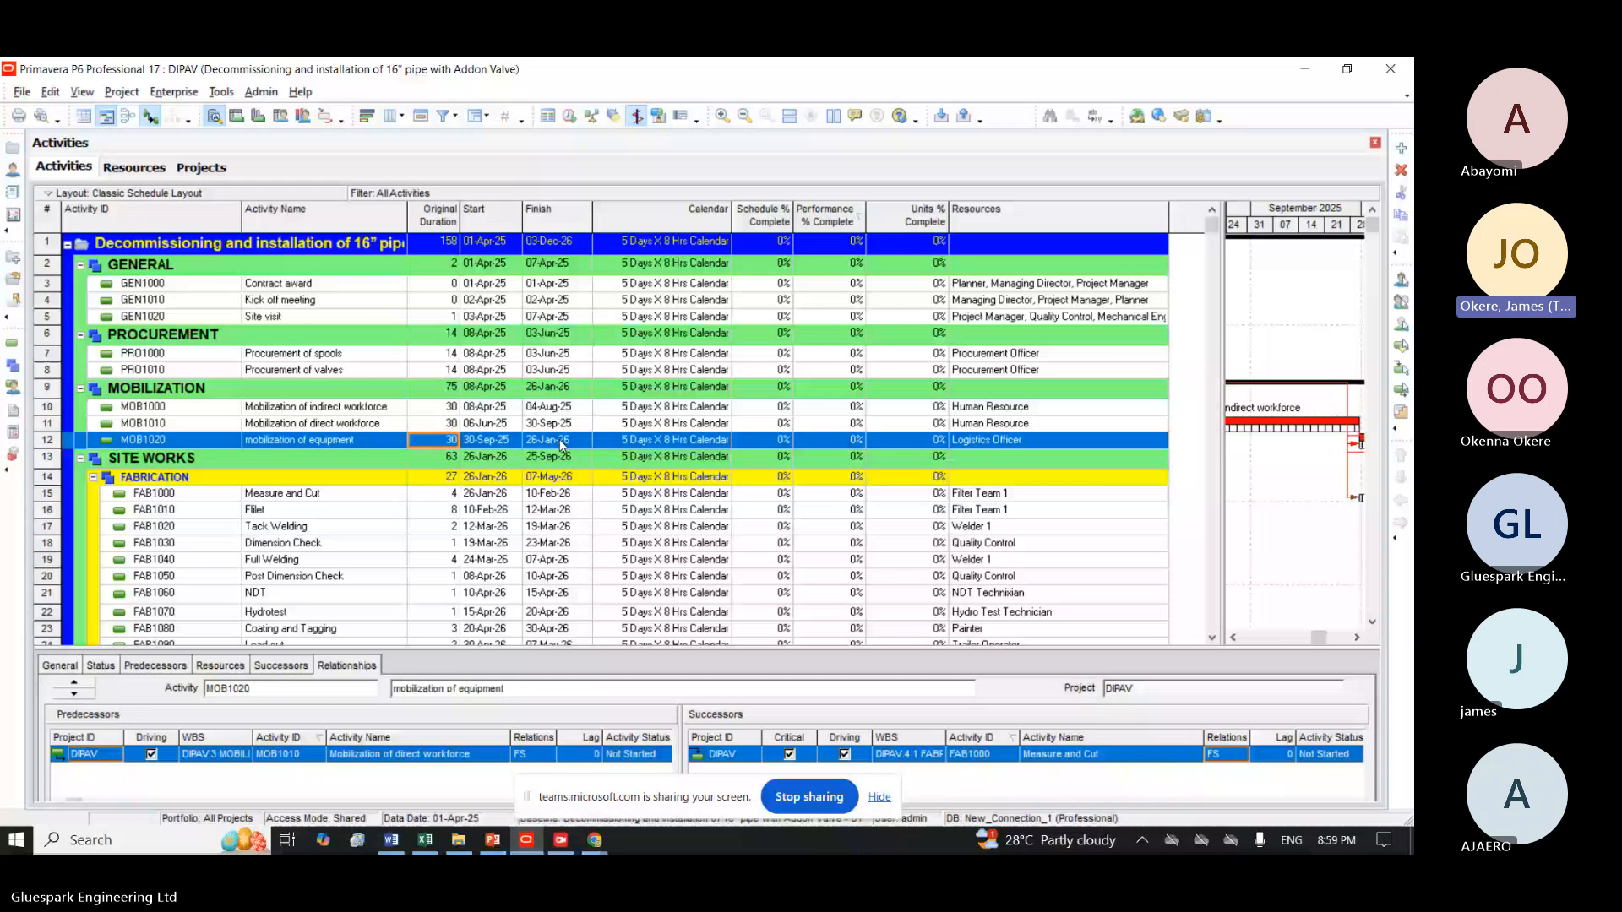
key(Up)
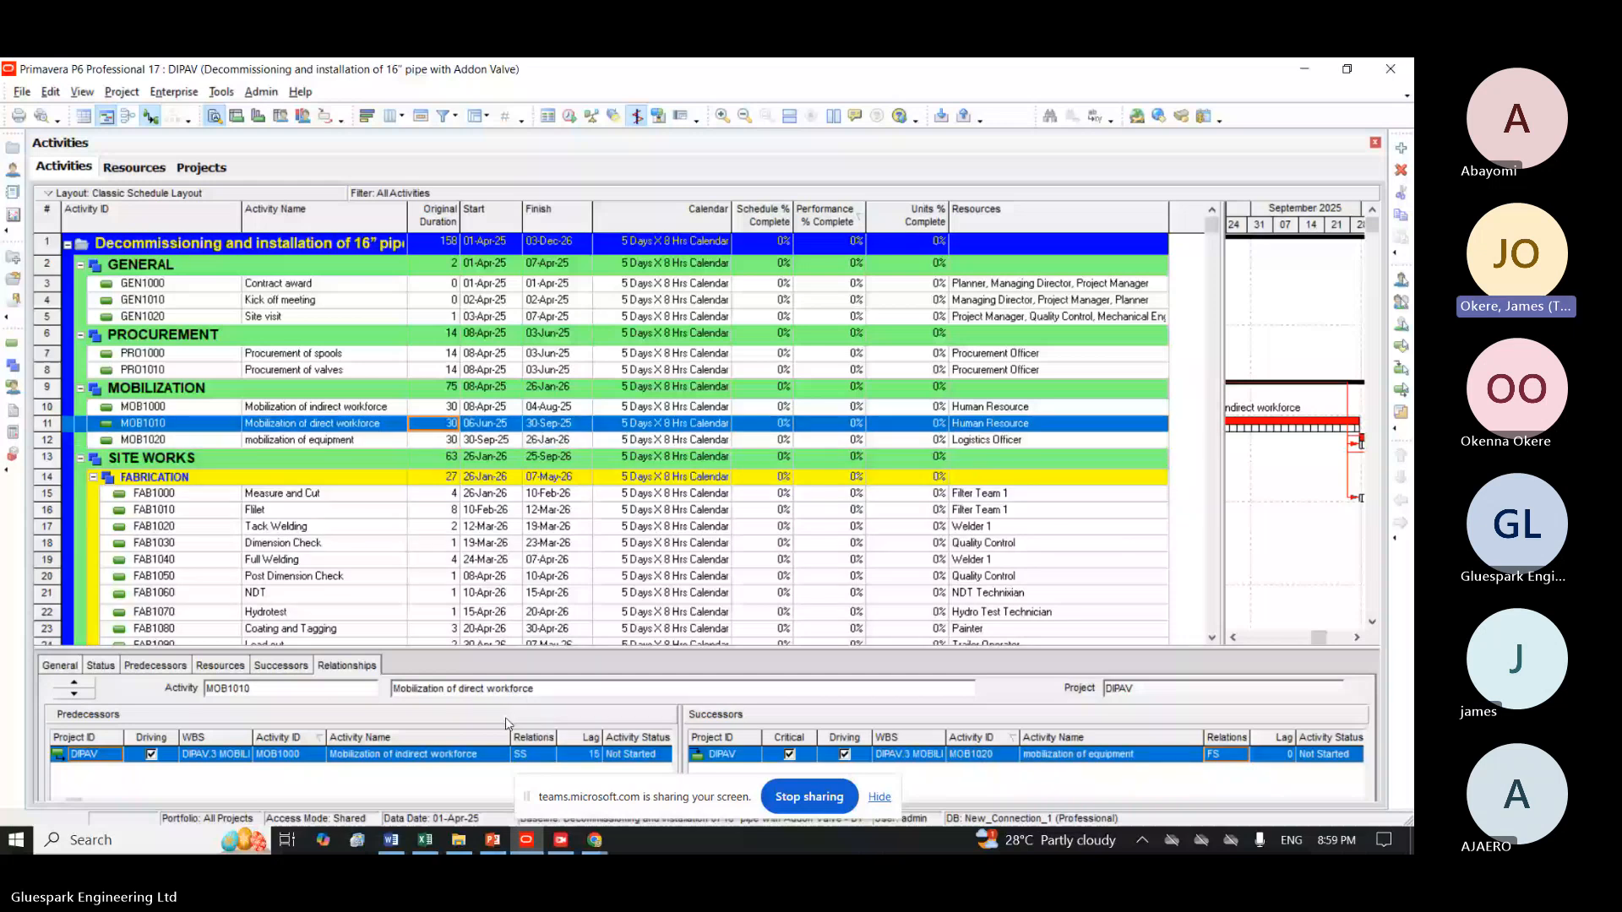
key(Down)
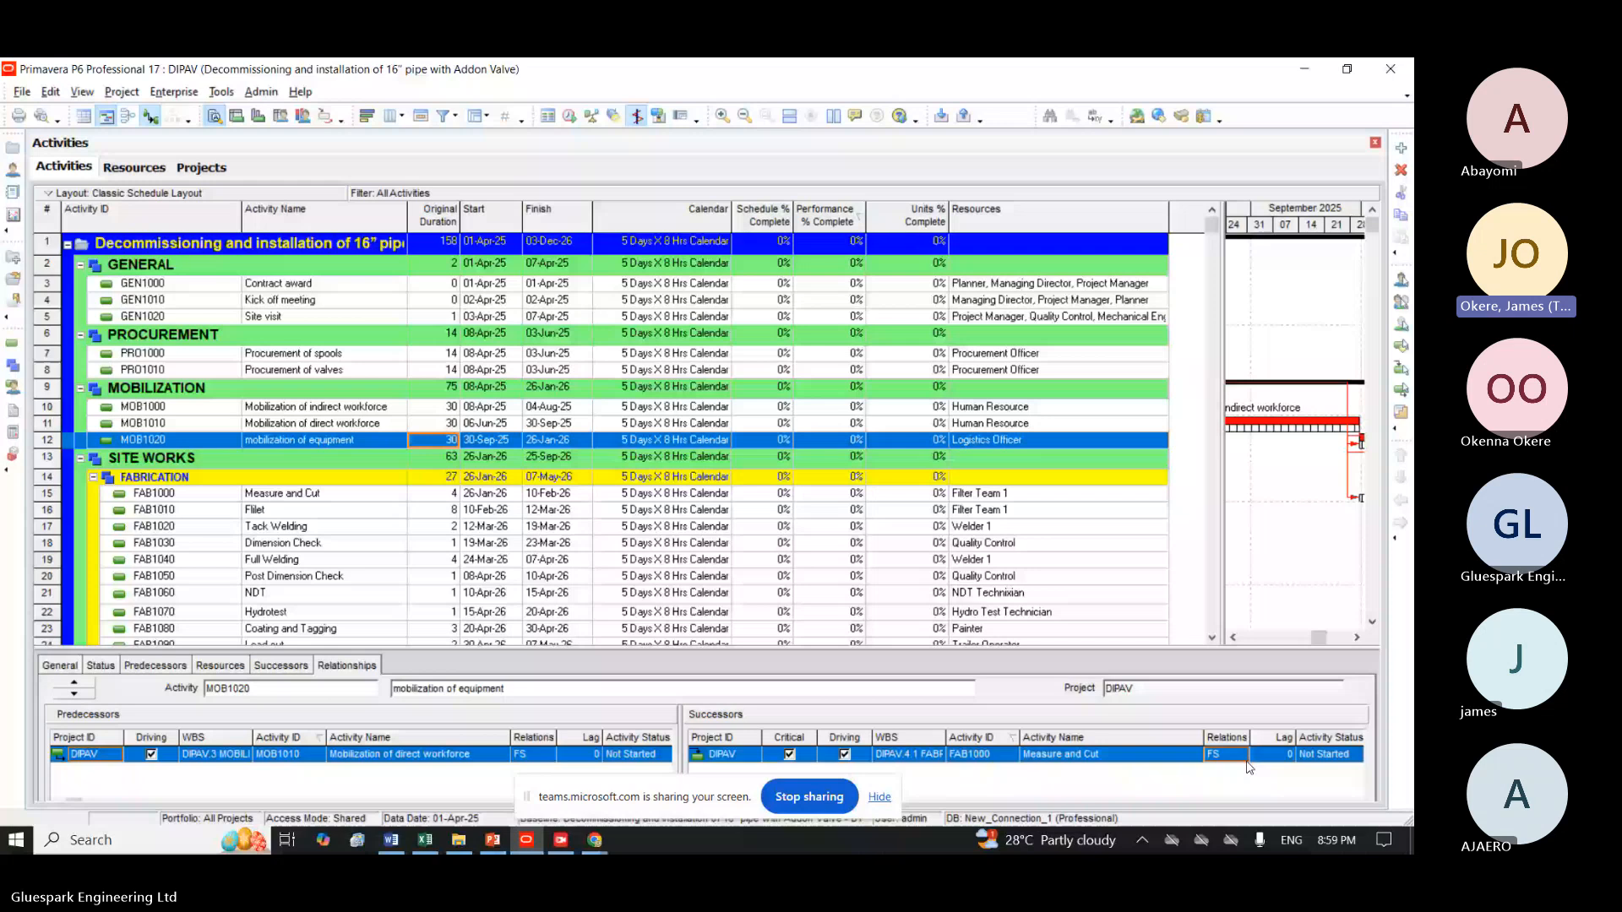
Set the relationship from mobilization of equipment MOB1020 to its successor Measure and Cut to SS.
click(1245, 759)
click(1221, 799)
click(521, 755)
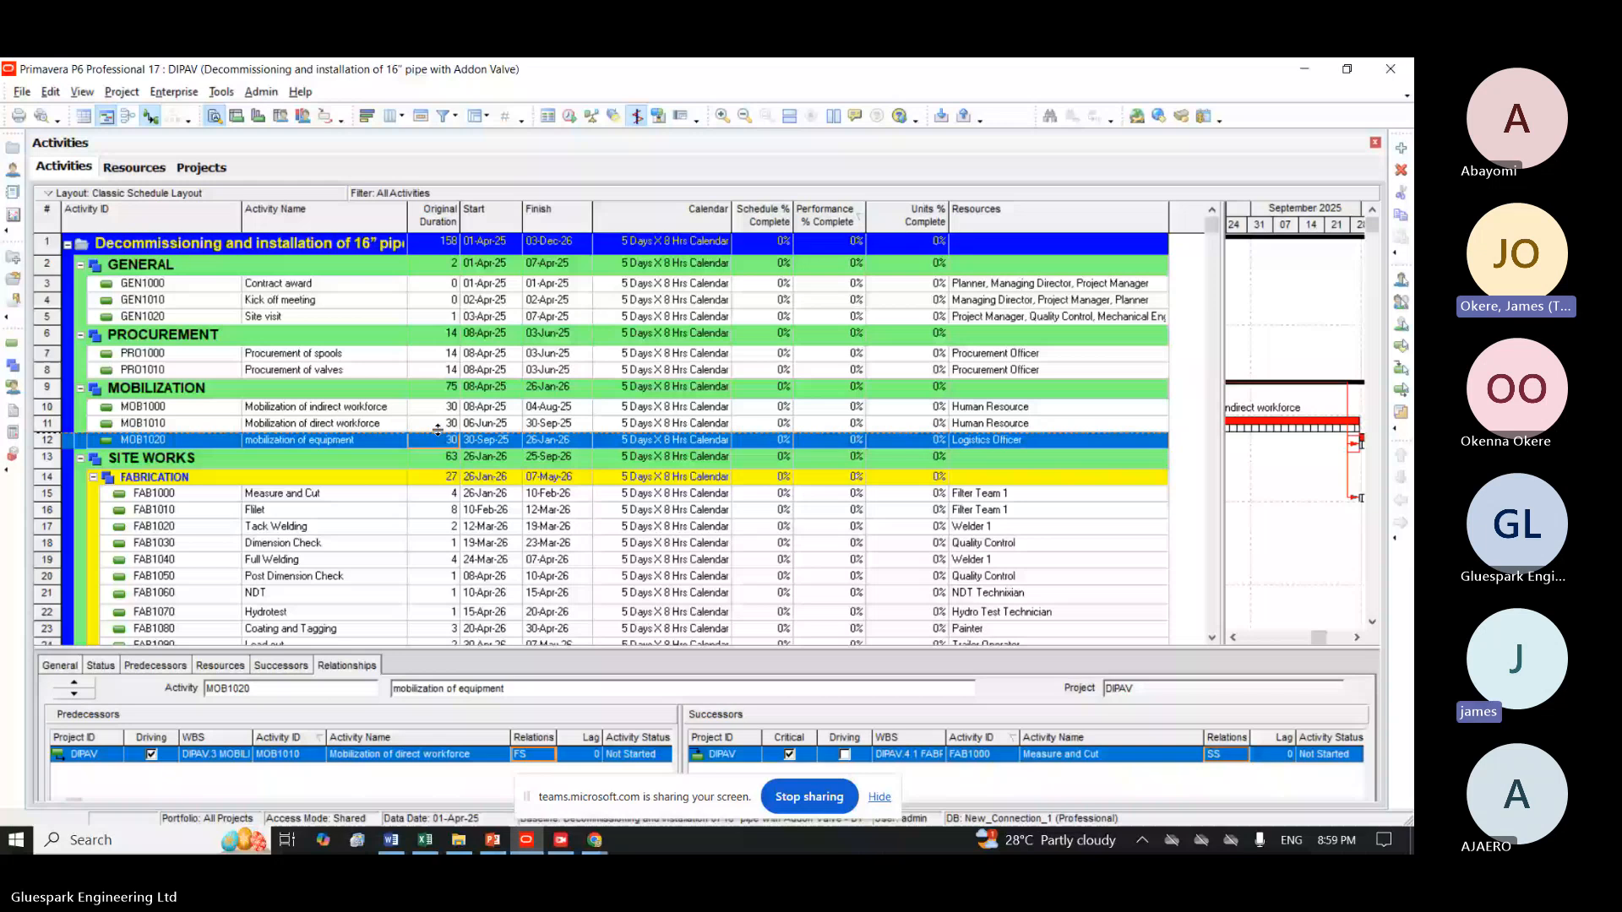
Change the relationship from Mobilization of indirect workforce MOB1000 to Mobilization of direct workforce MOB1010 to FS and reschedule the project.
click(437, 425)
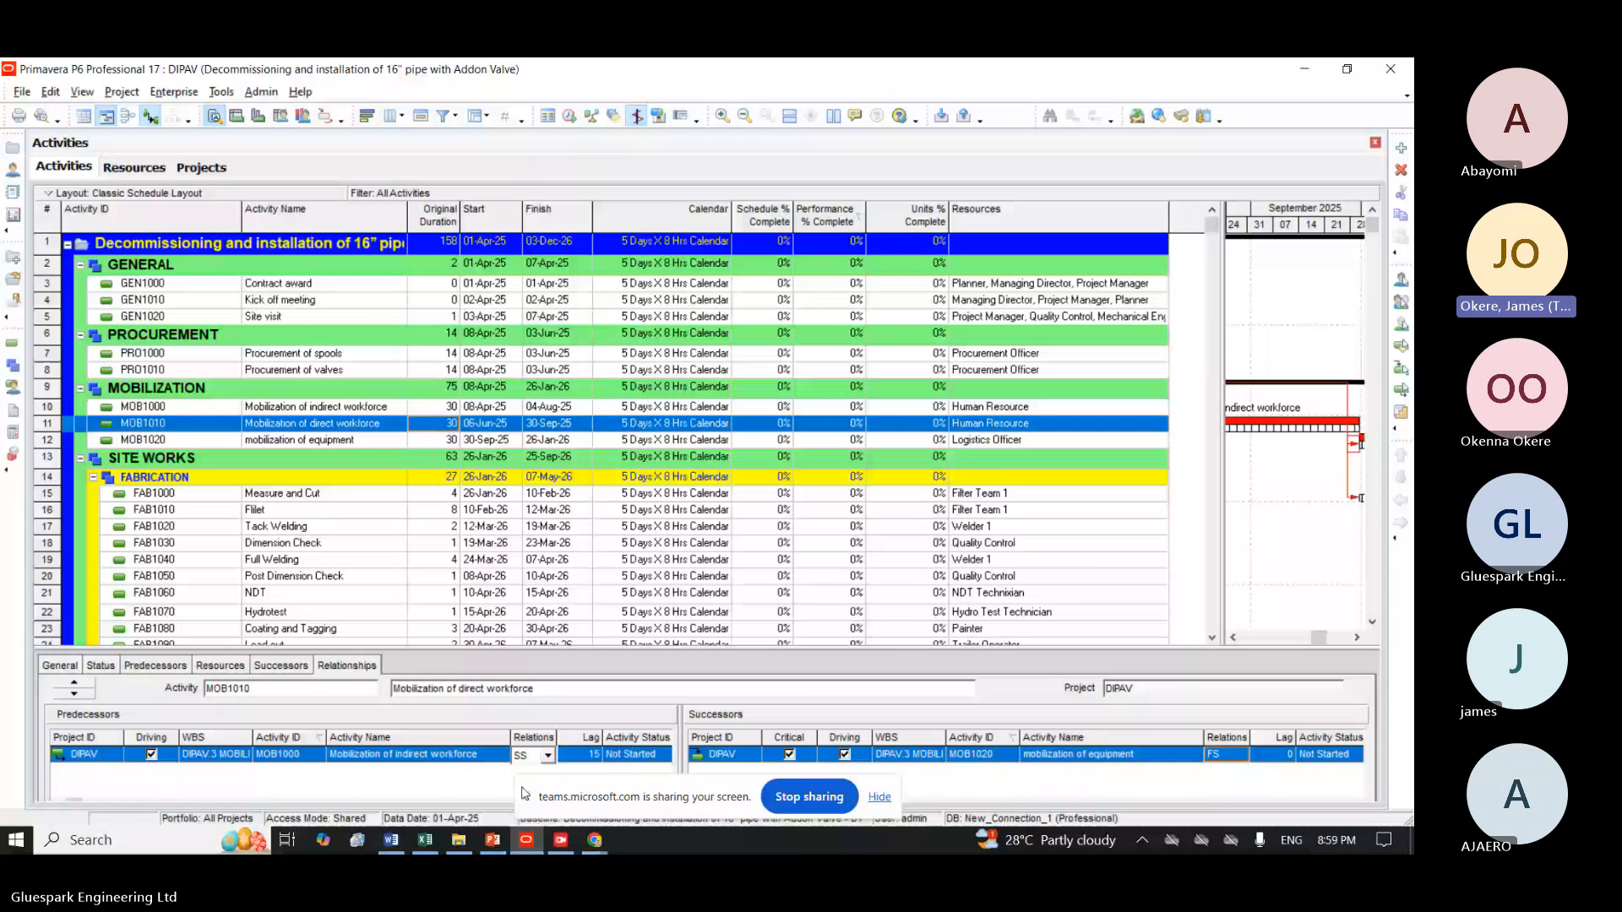
key(F9)
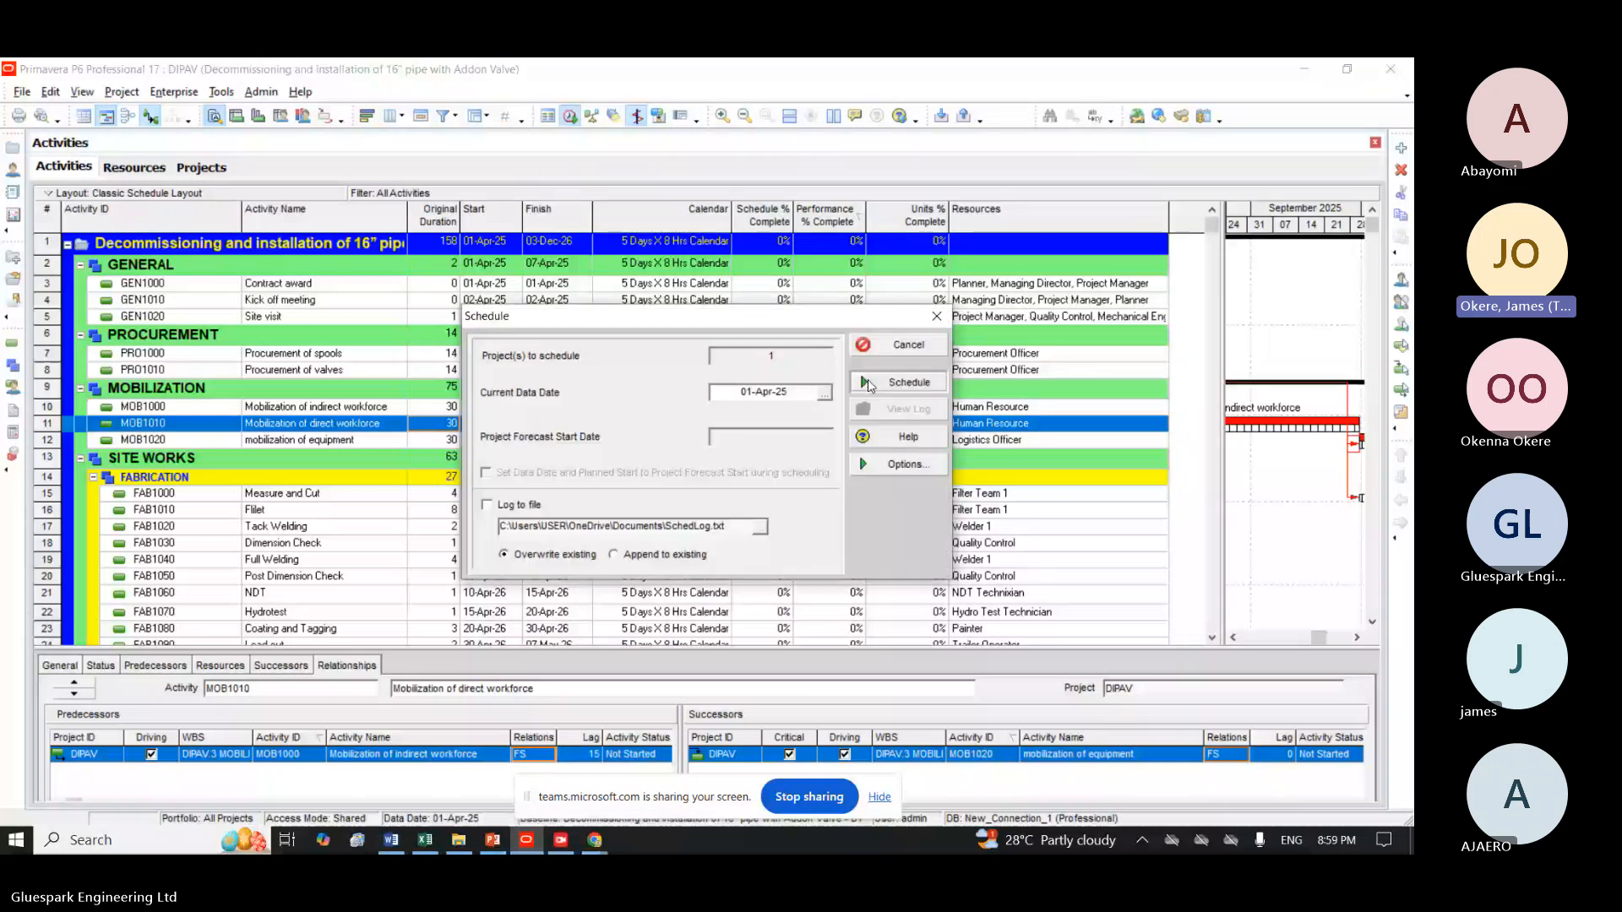
click(869, 385)
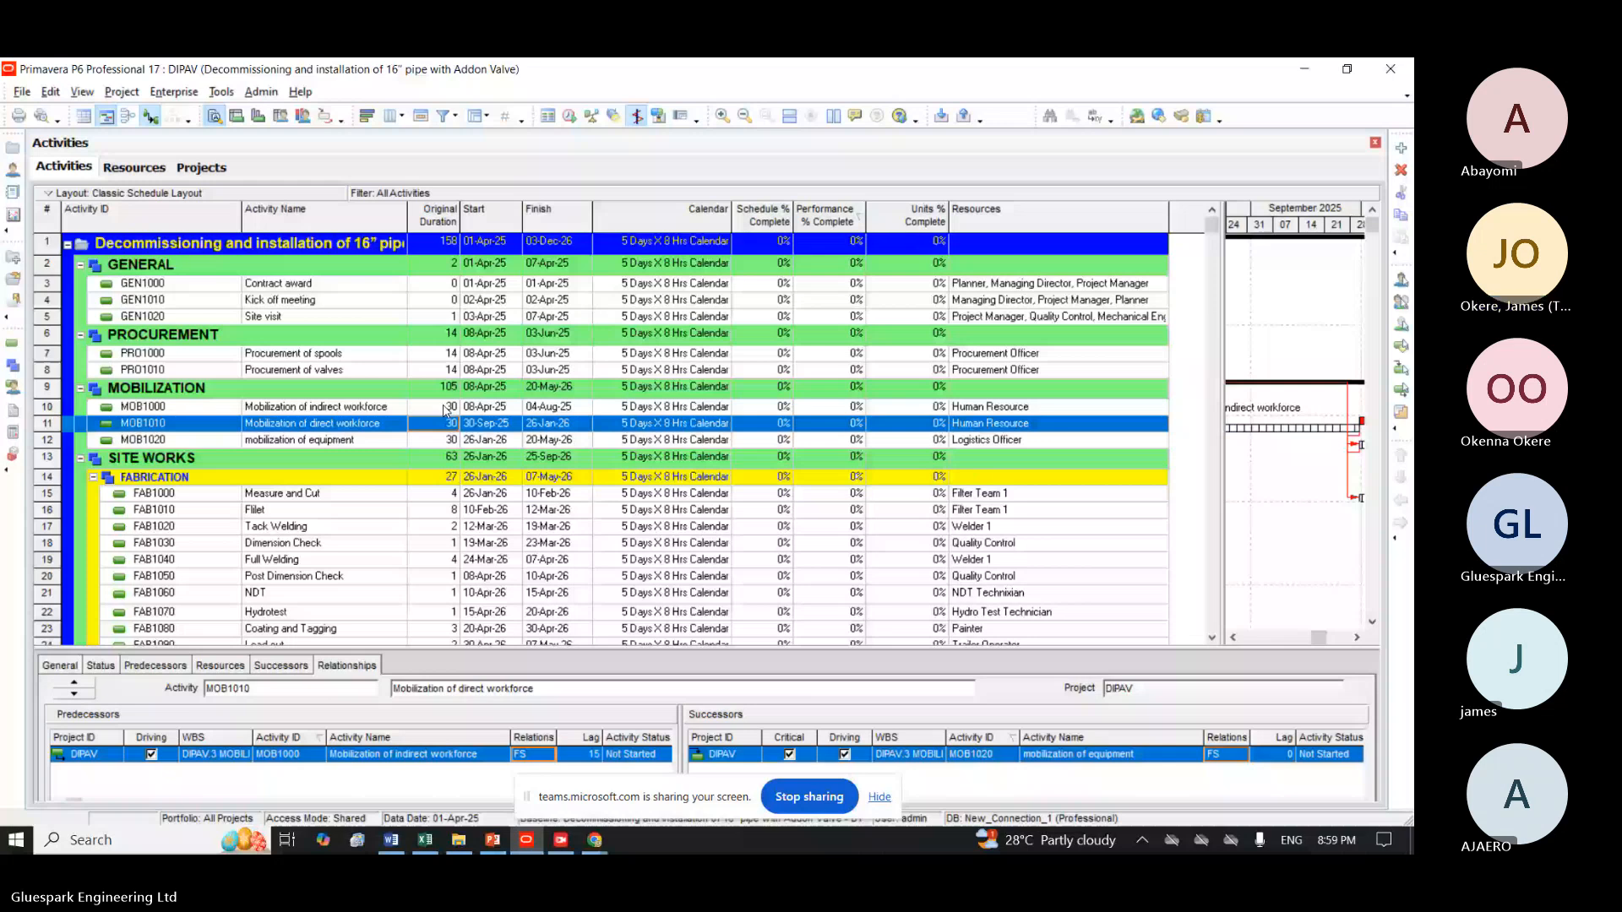
Look at the relationship type options between MOB1000 and its predecessor Procurement of valves.
click(447, 412)
click(547, 755)
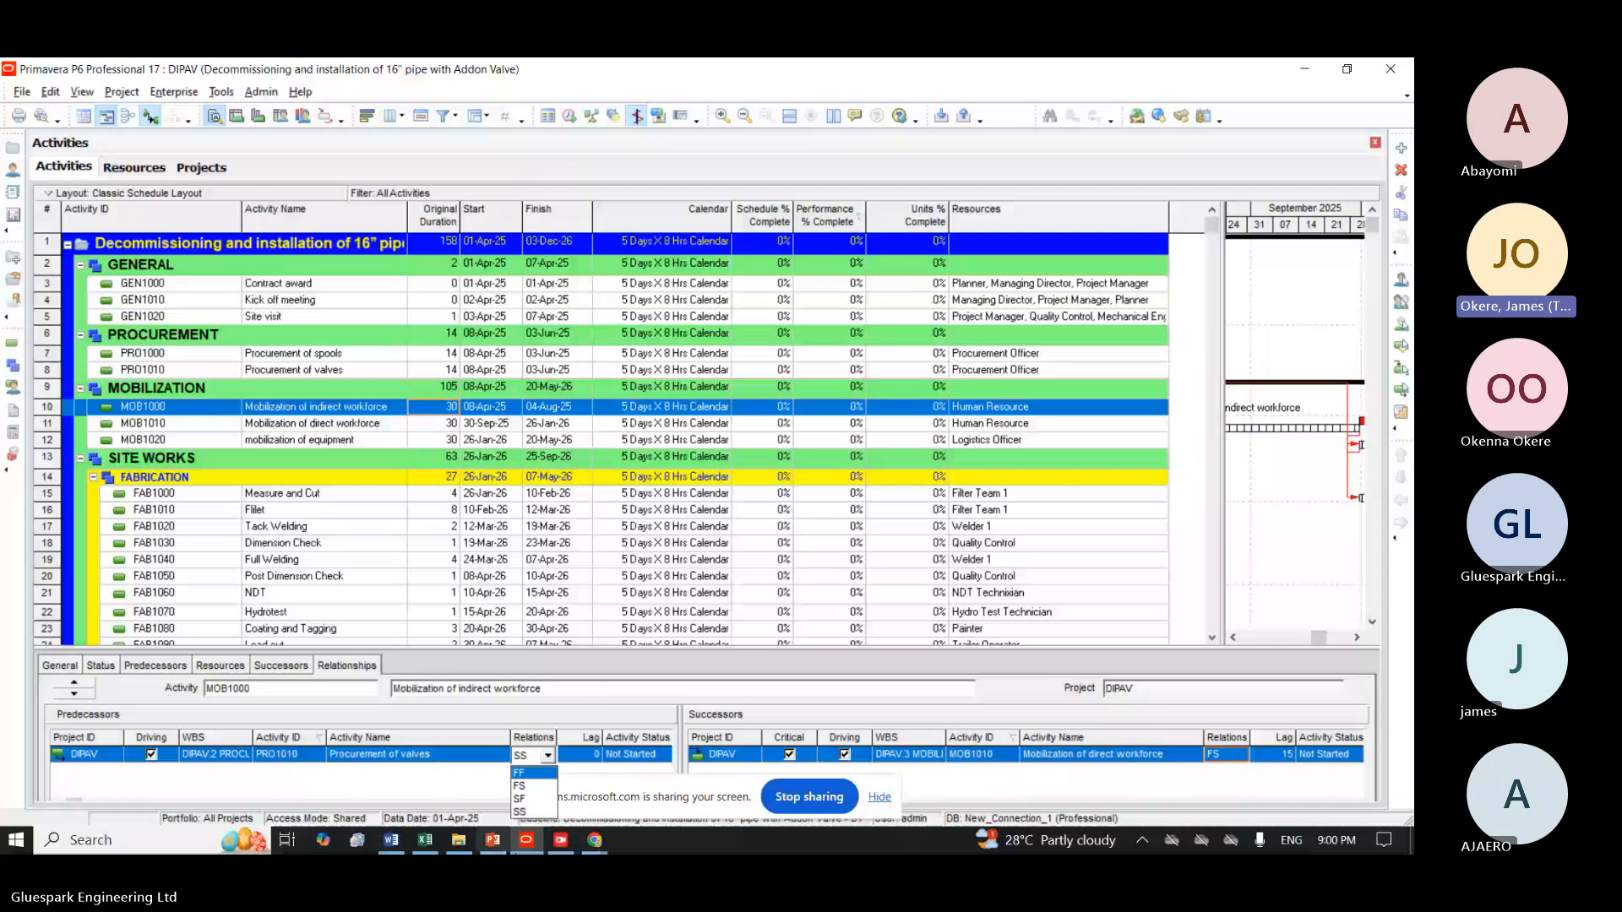
Find and launch the Windows Snipping Tool.
click(72, 839)
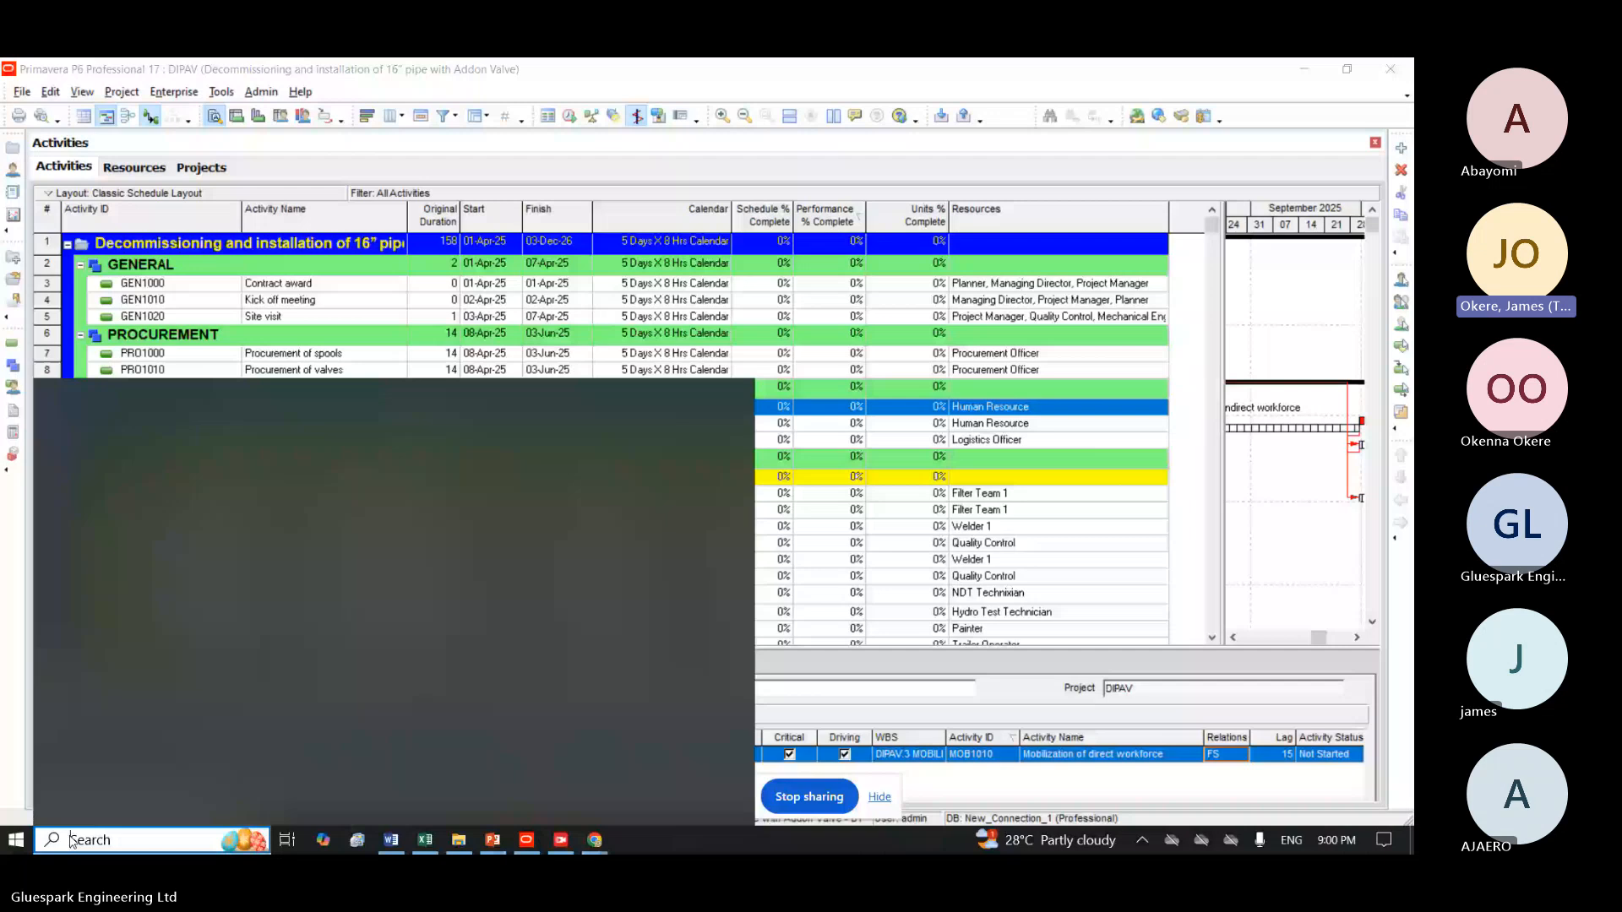
text(sn)
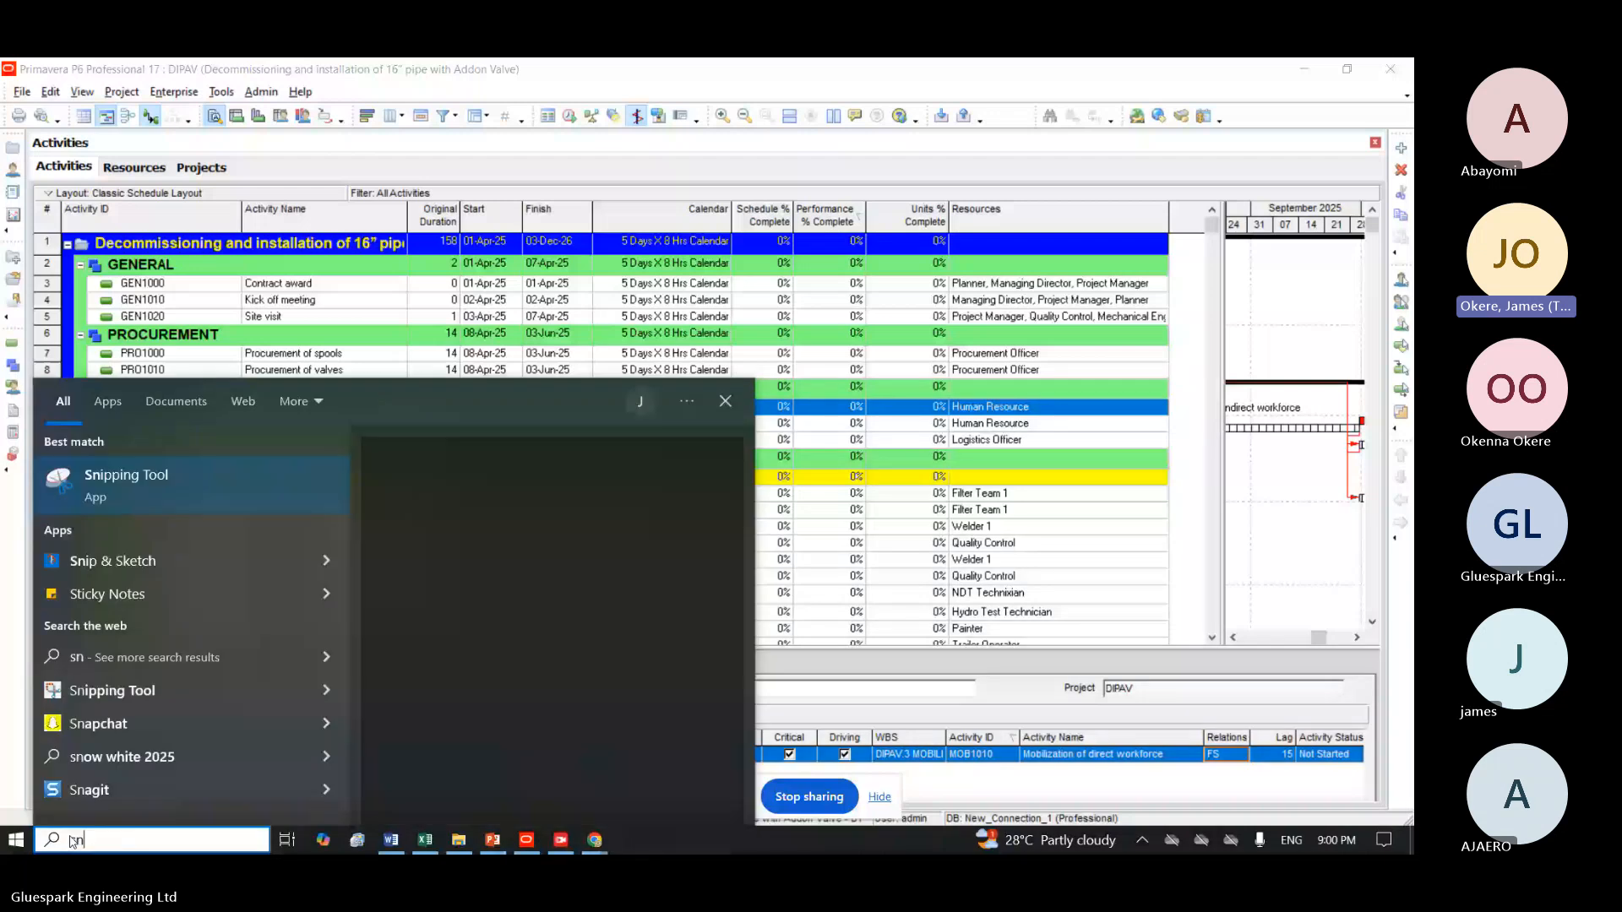
key(Return)
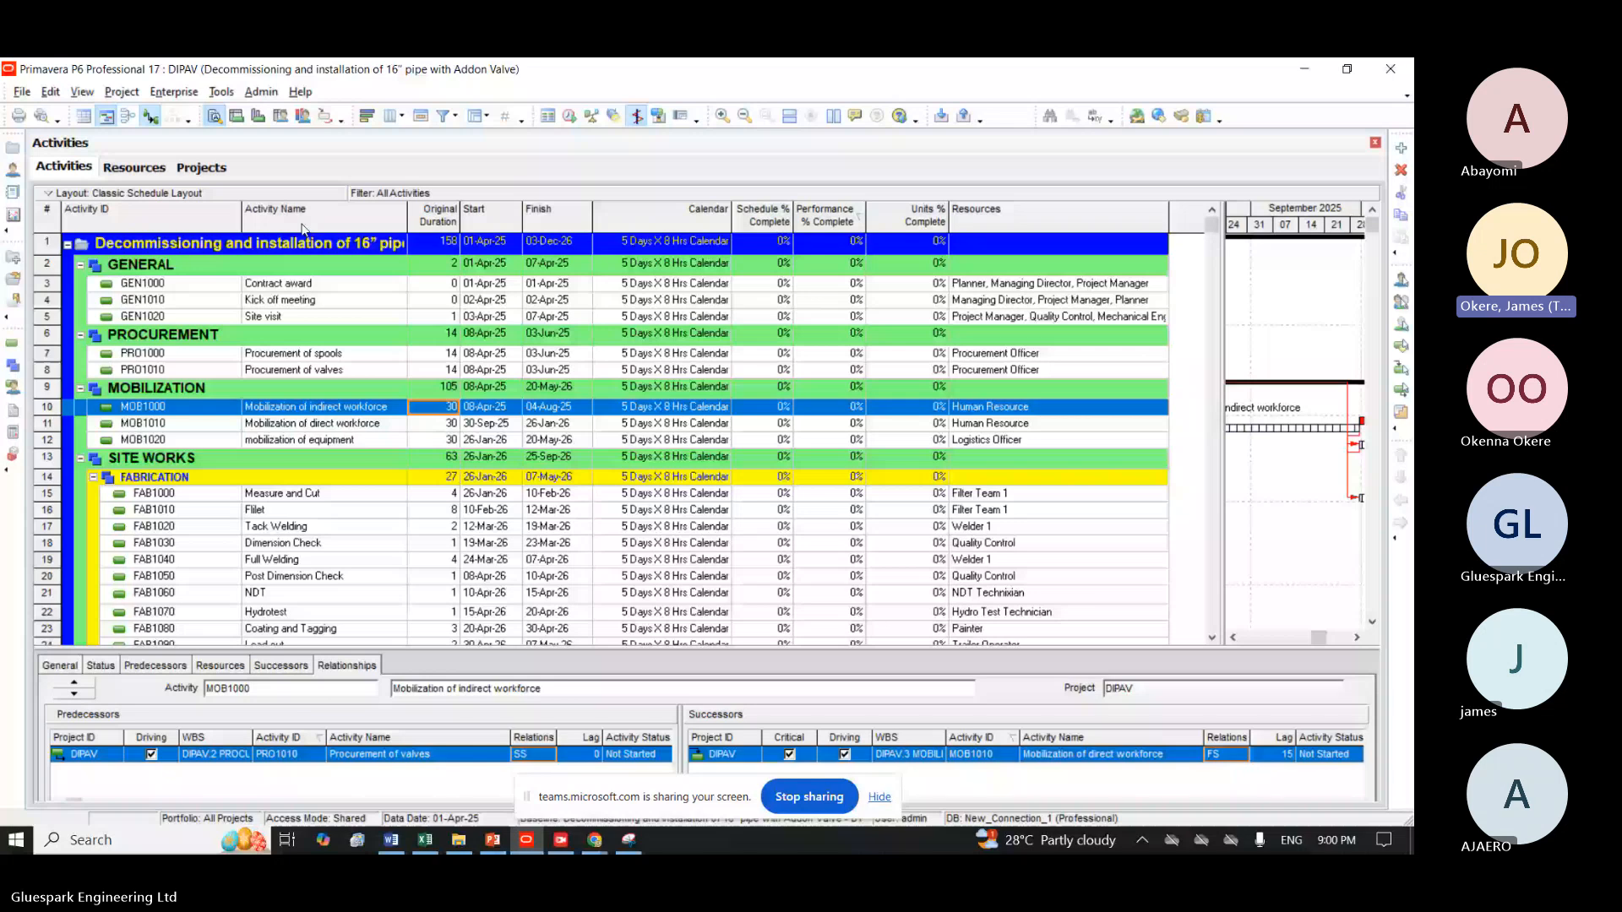
click(125, 844)
text(sn)
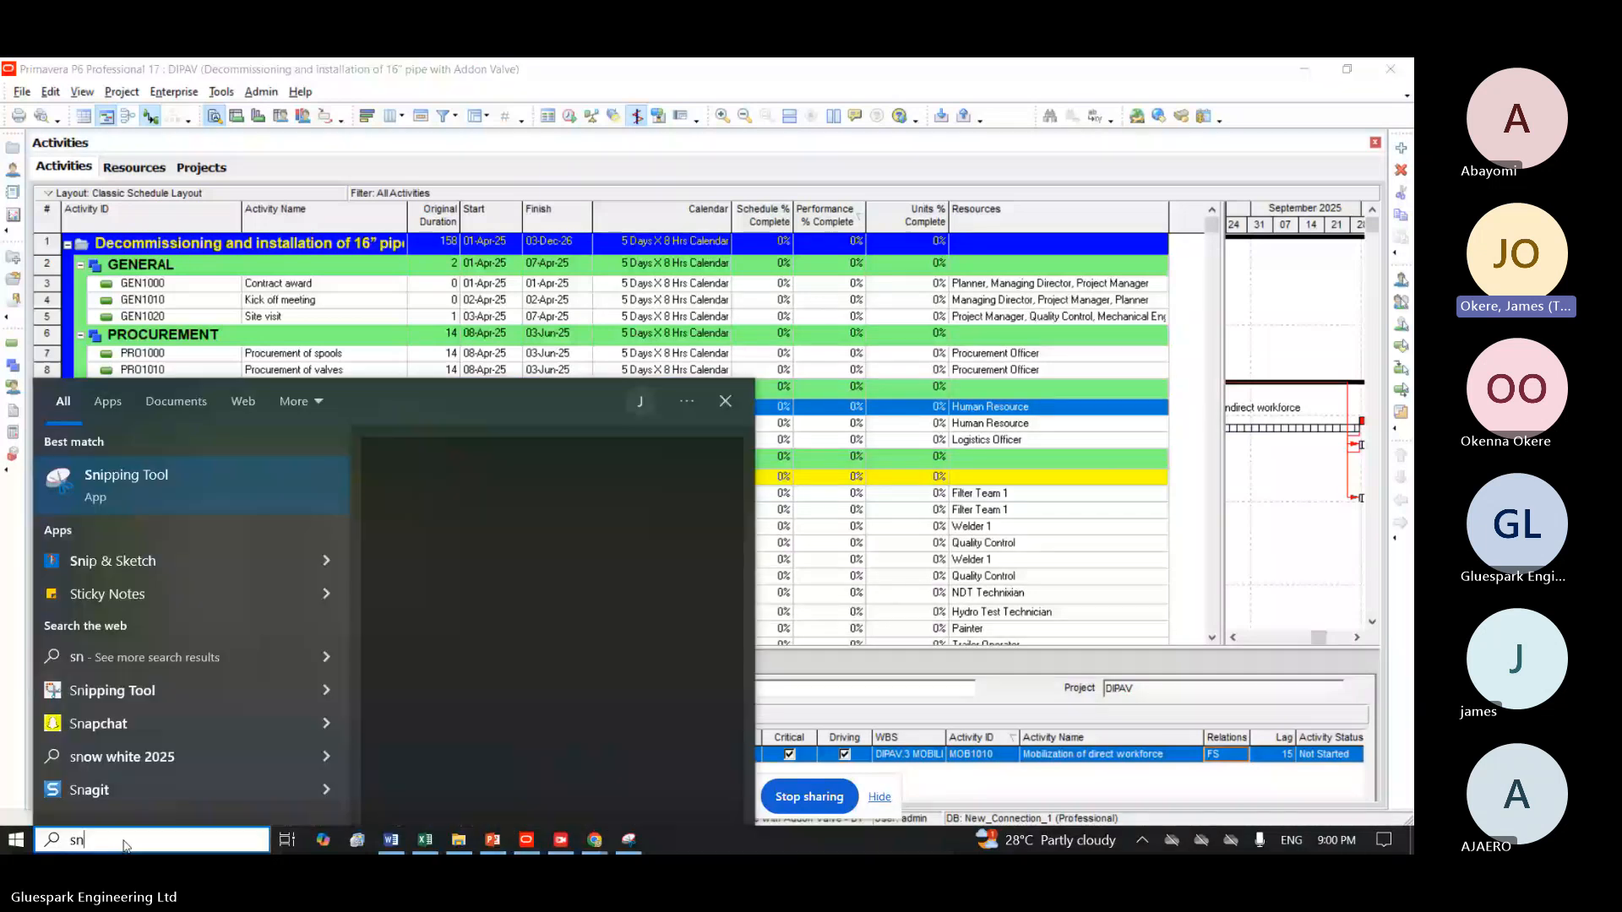
key(Return)
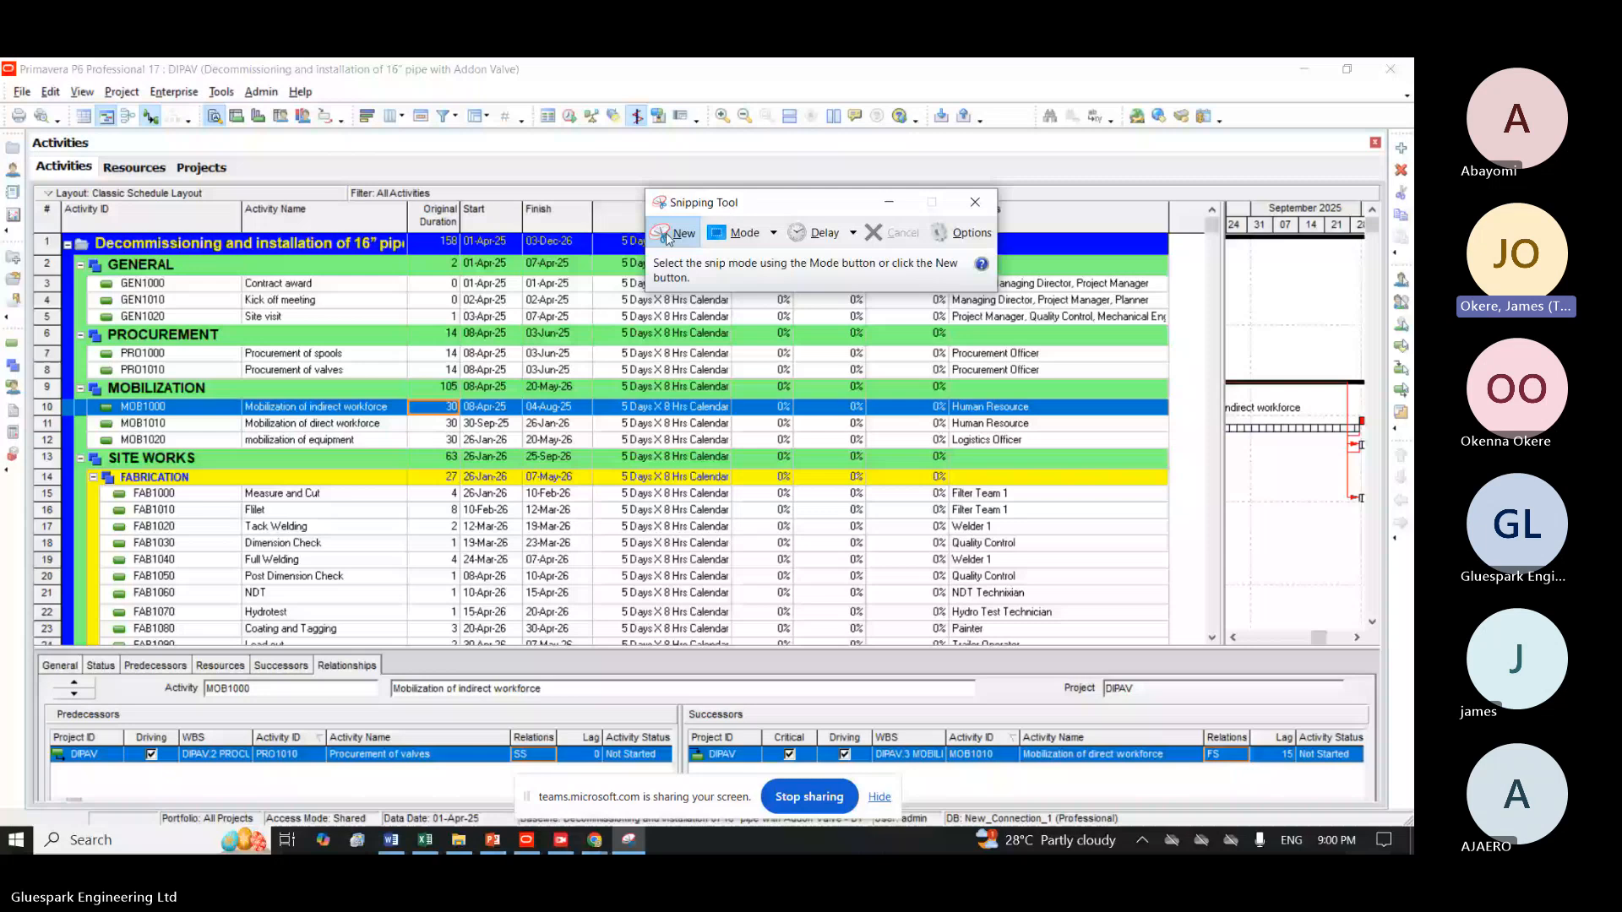
Capture a rectangular snip of the activities table, copy it to the clipboard and minimize Snipping Tool.
click(668, 238)
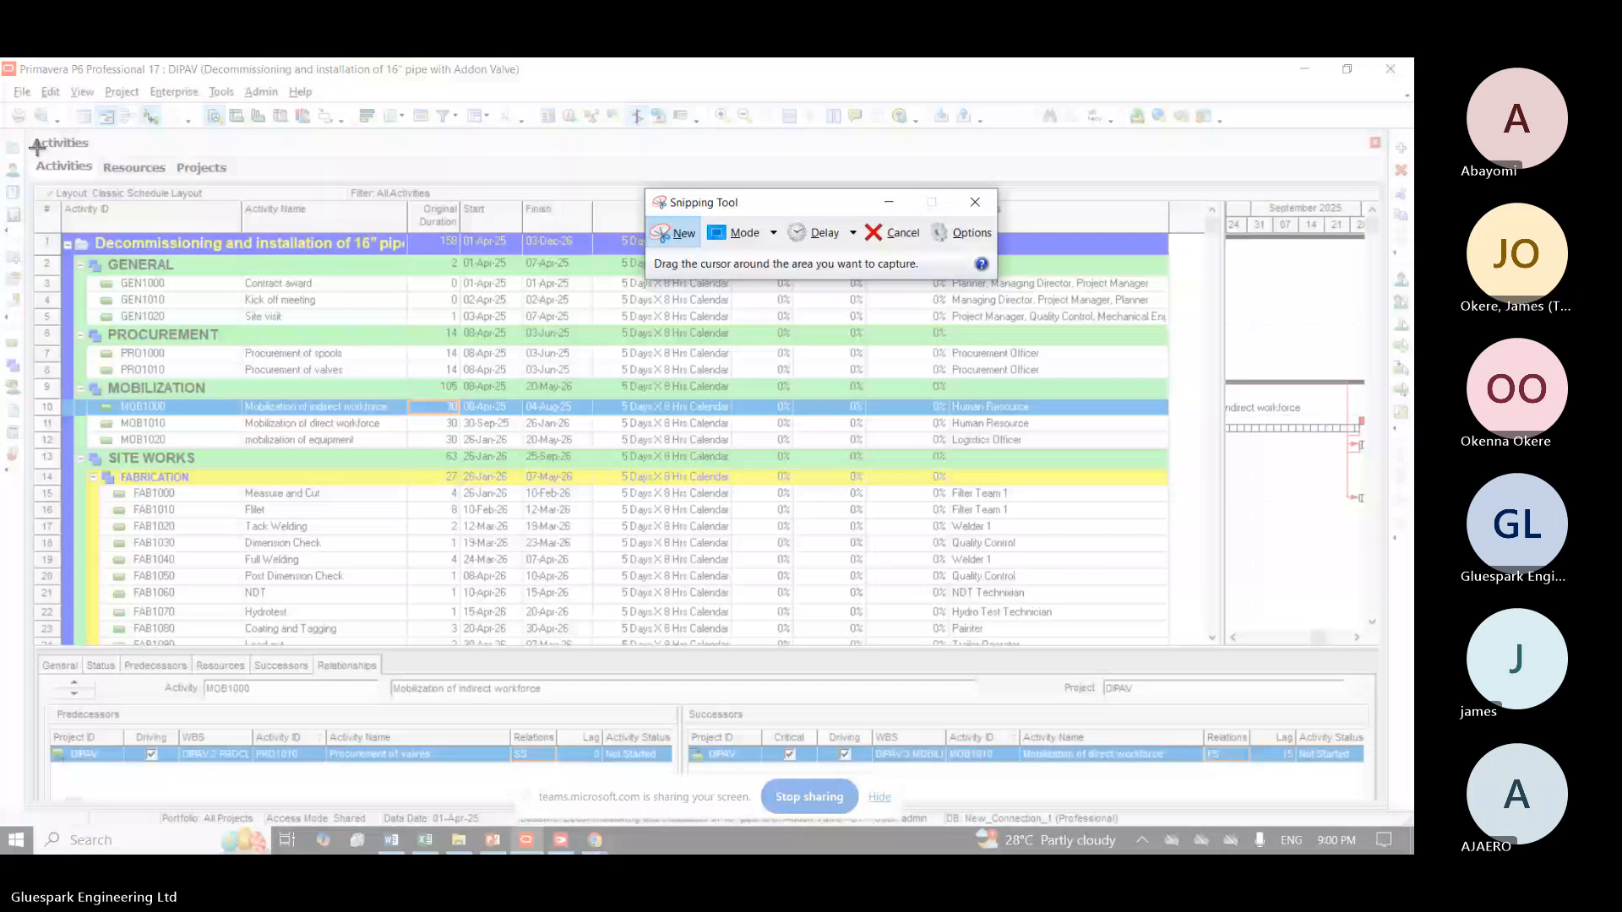
drag(23, 129, 23, 128)
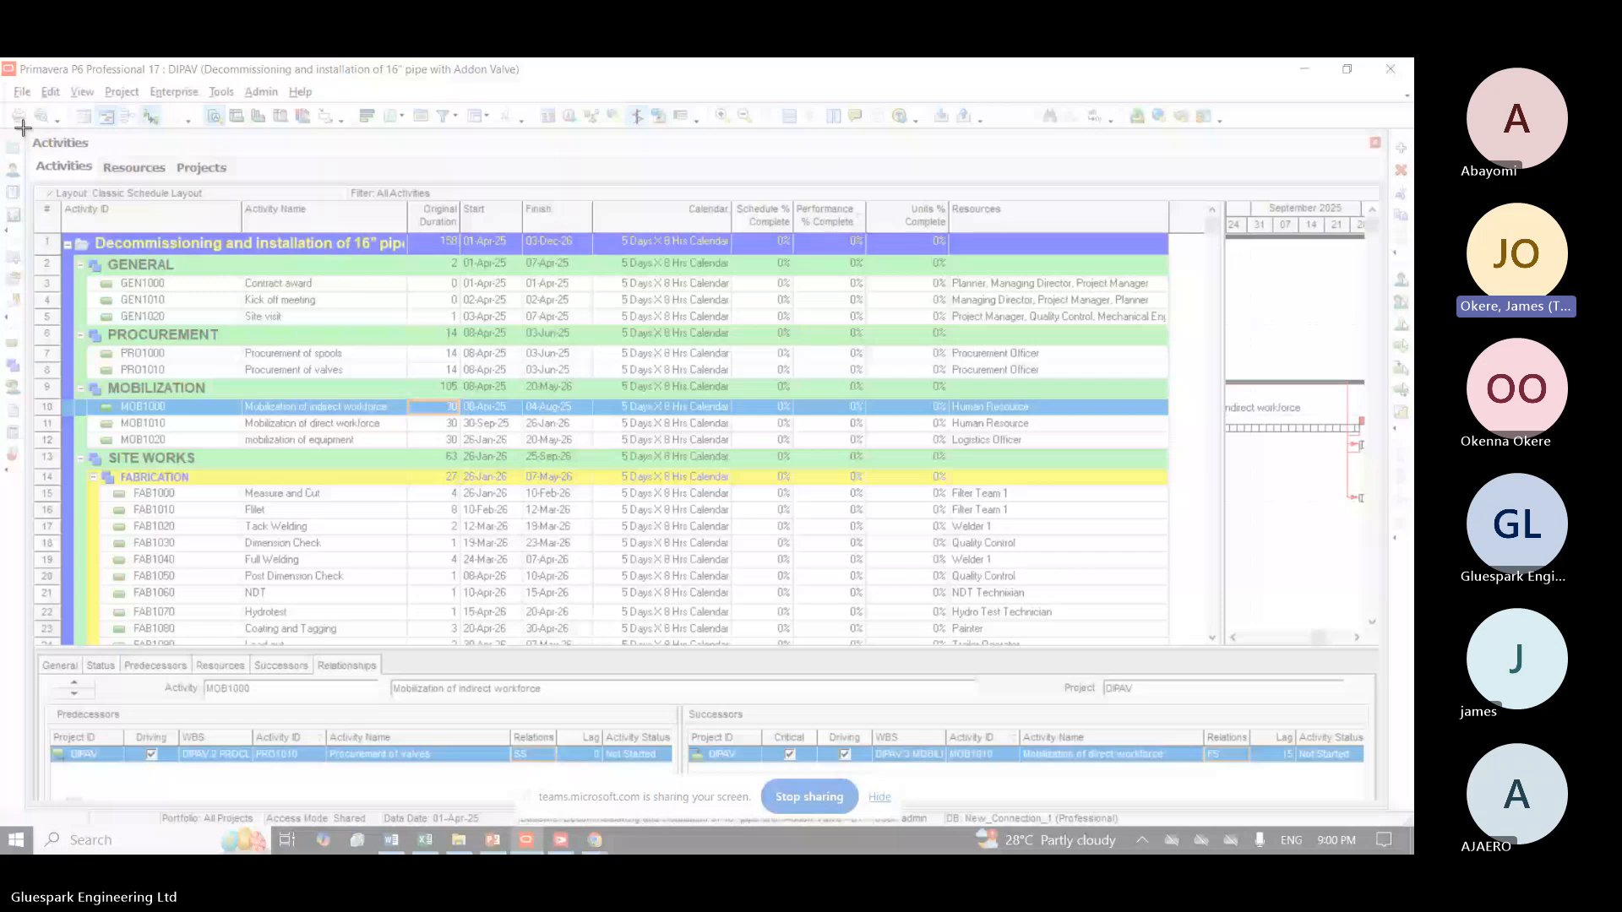
drag(23, 128, 1186, 651)
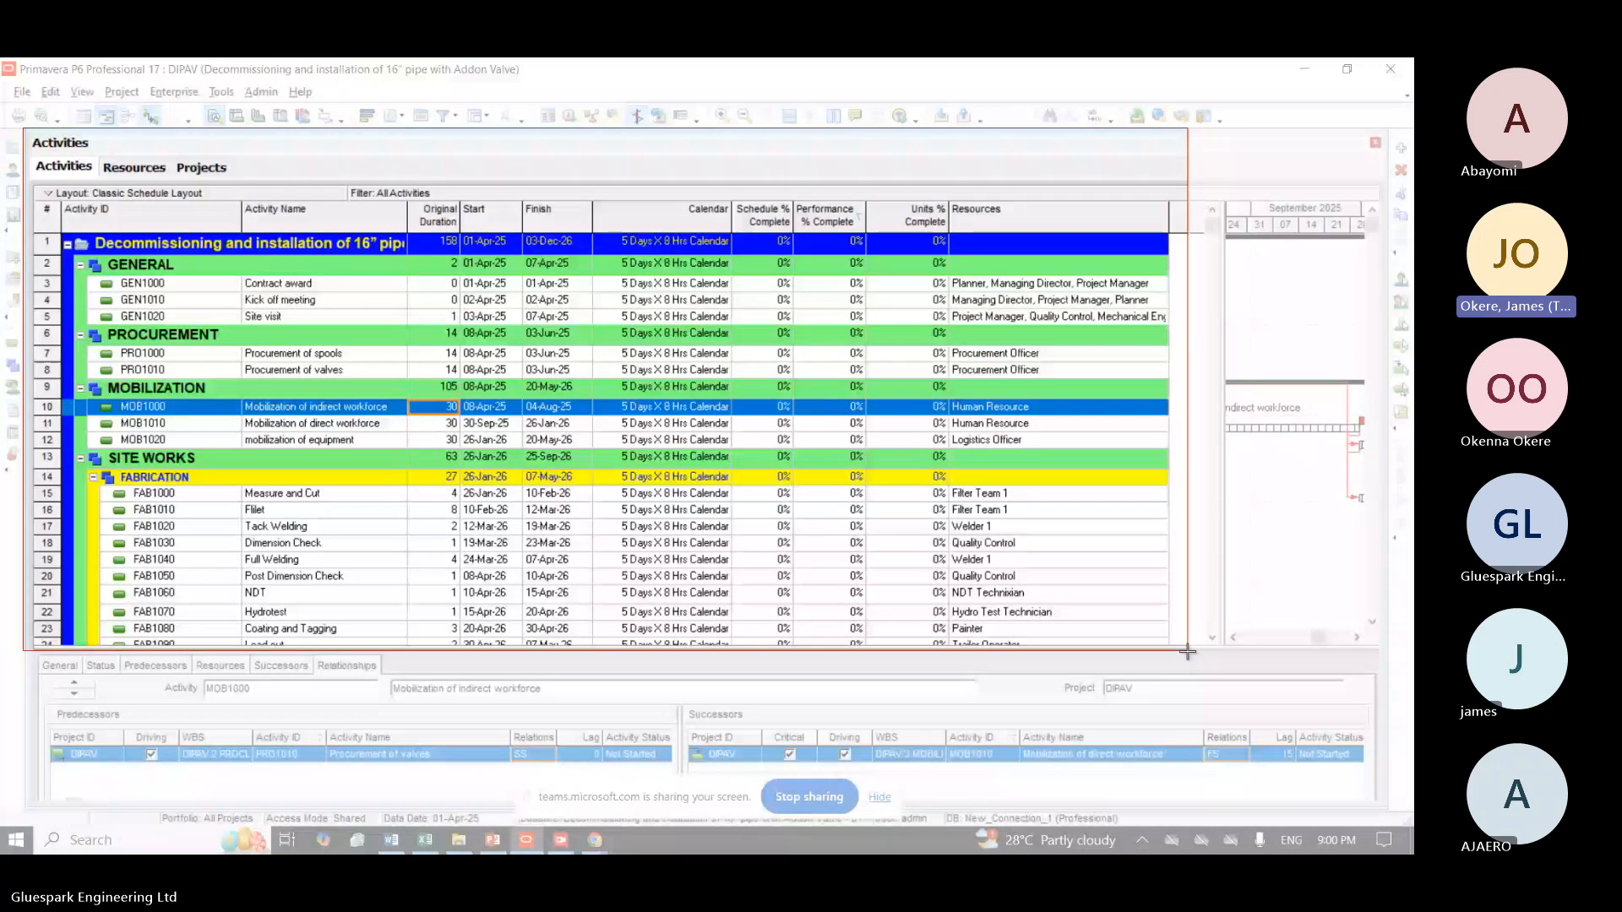
drag(1186, 652, 1186, 651)
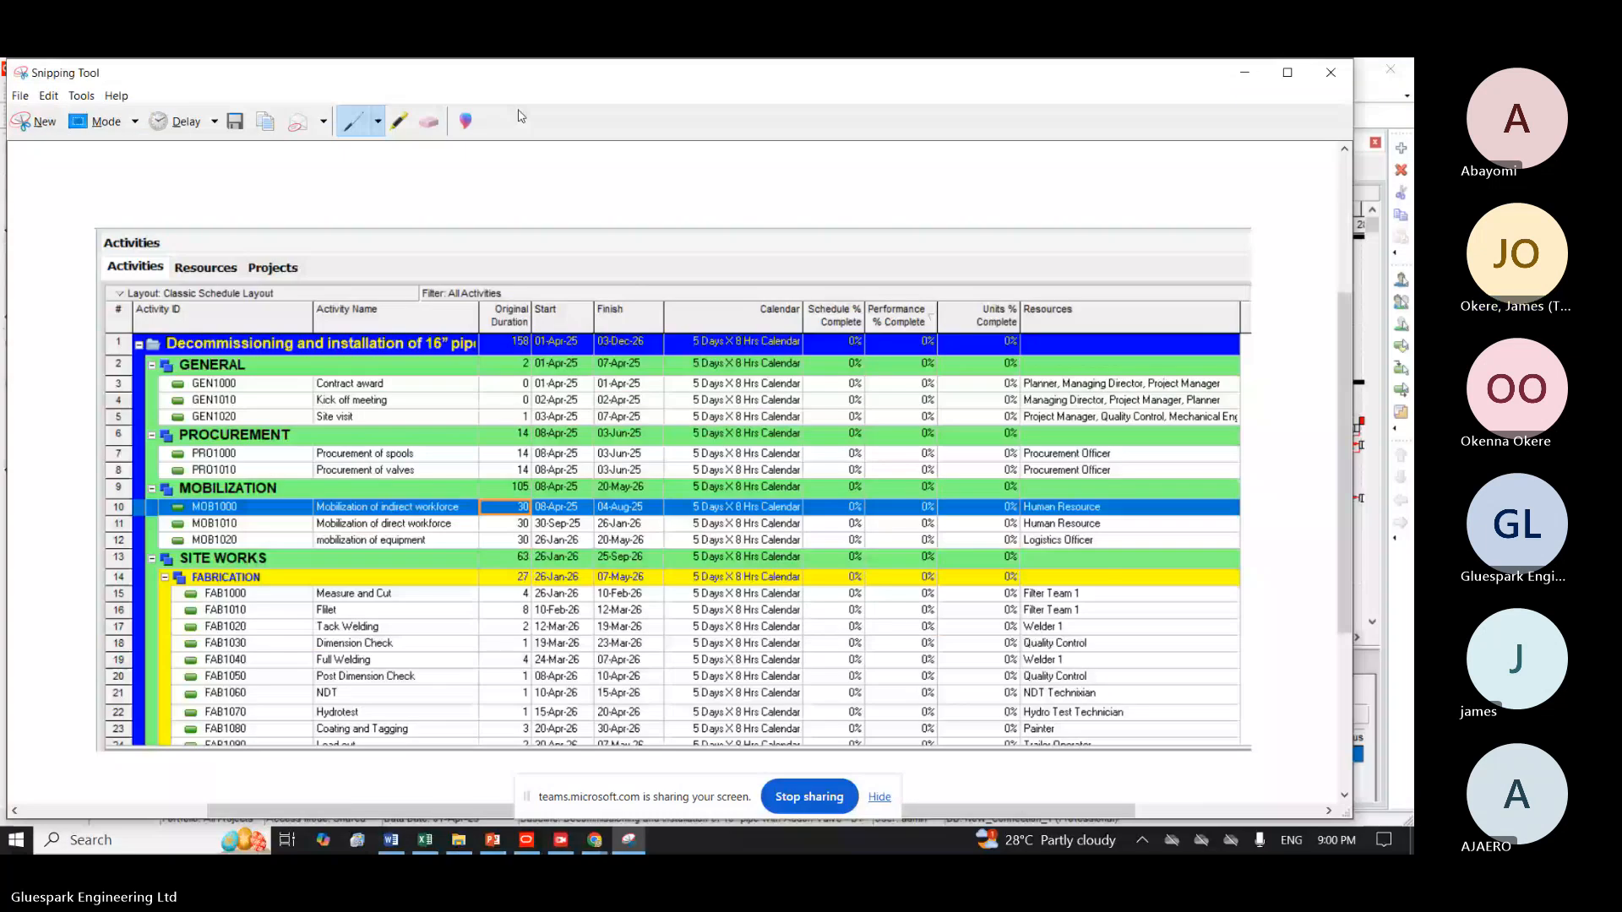
click(48, 96)
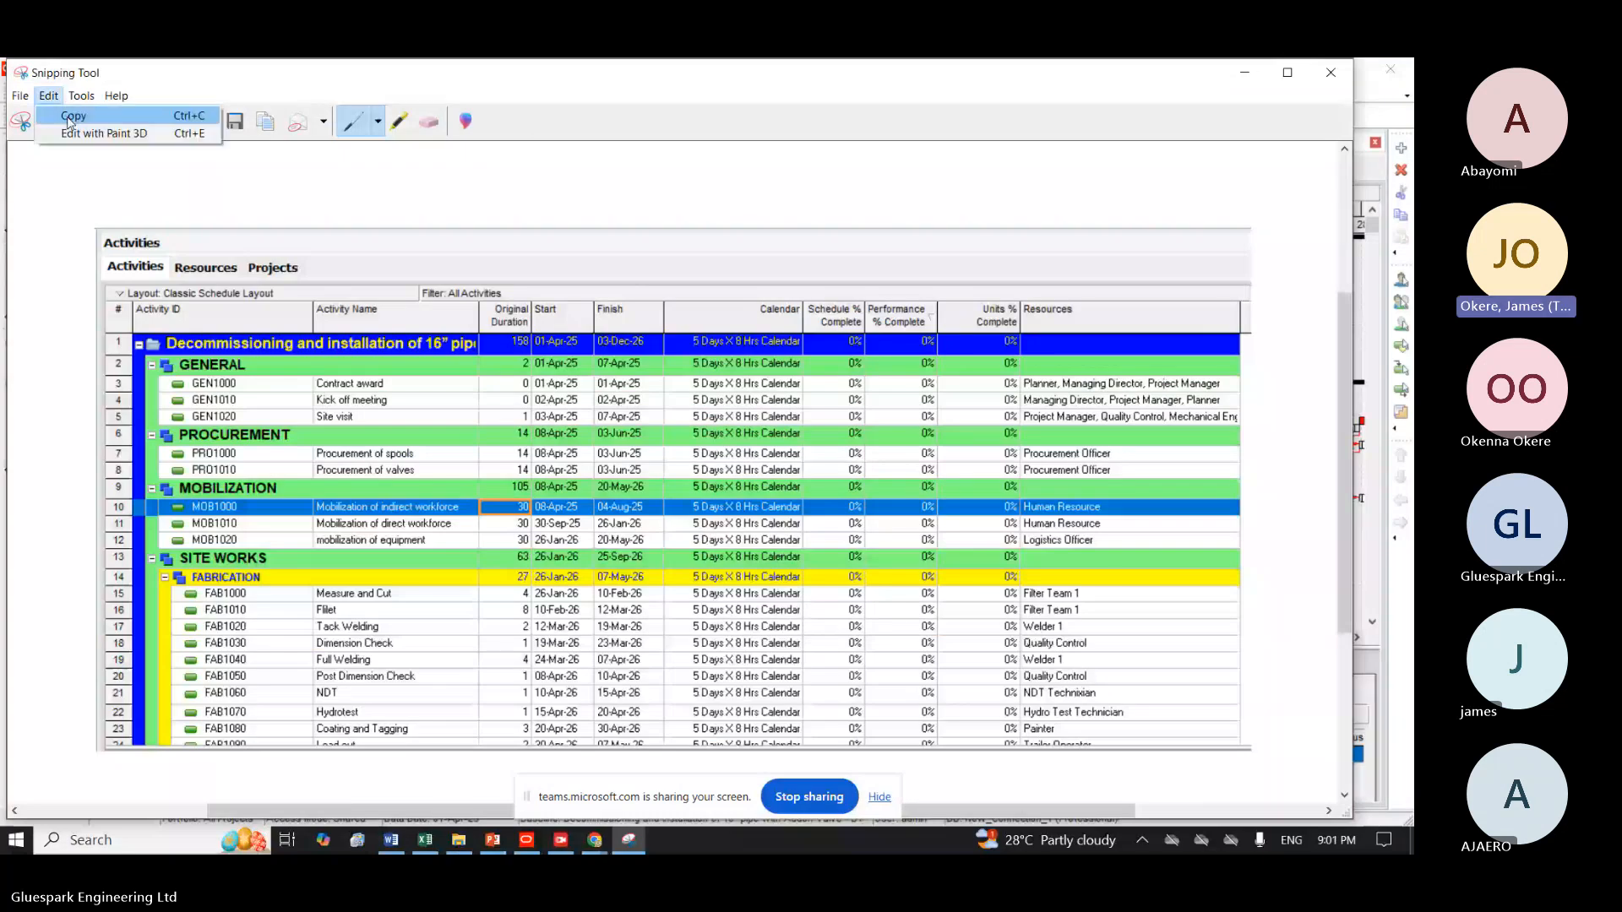
click(70, 116)
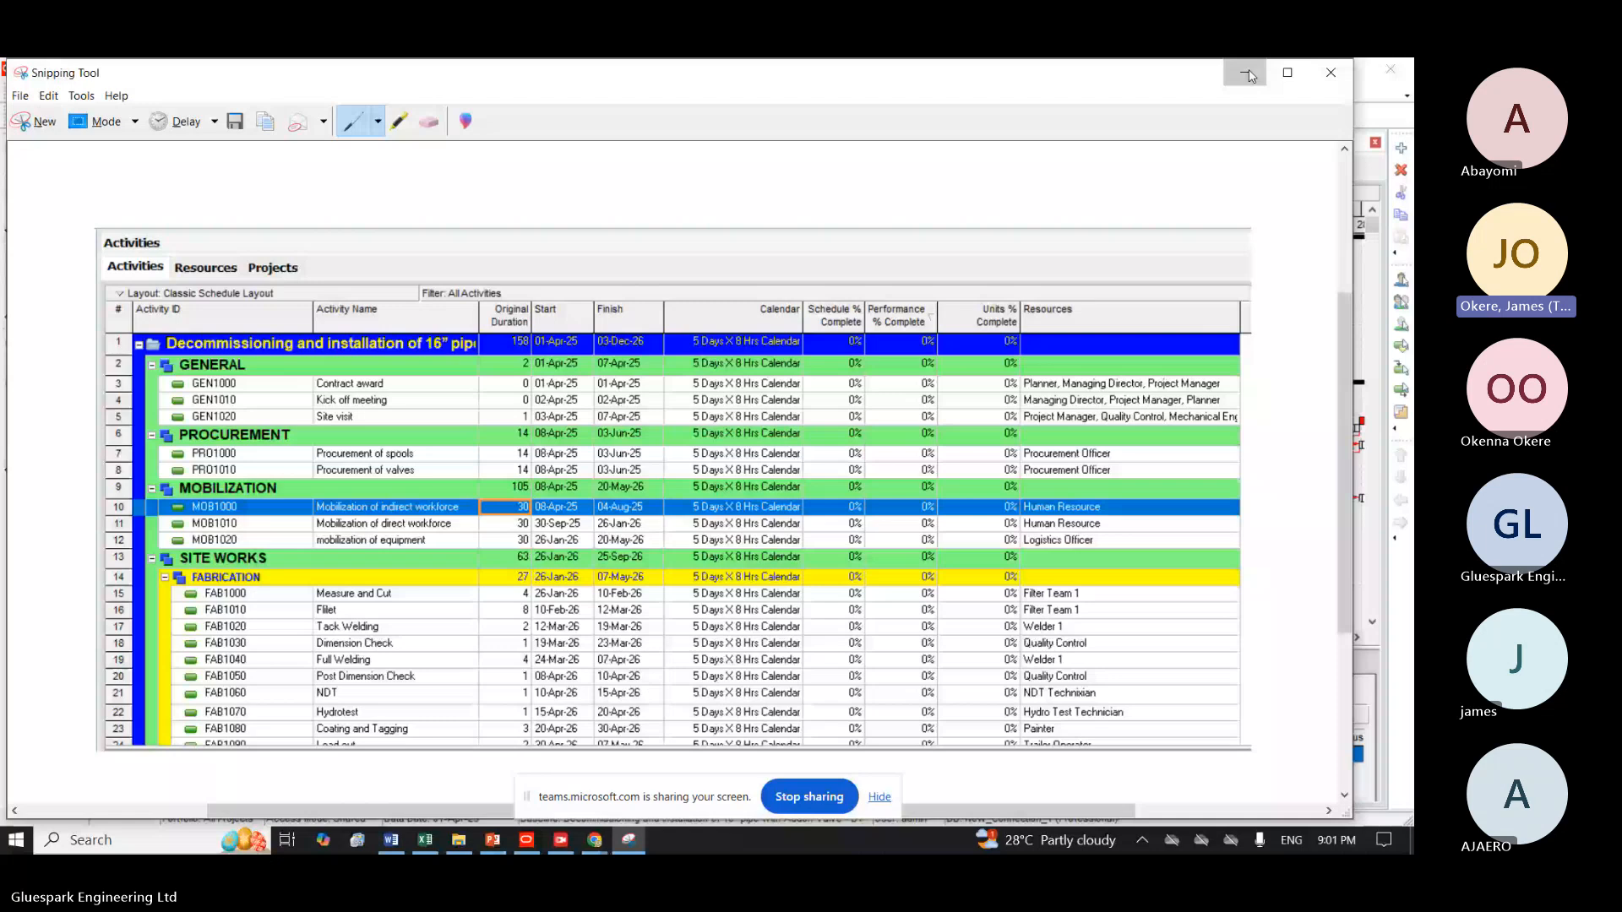
click(1249, 76)
Switch to the WhatsApp Business chat in Chrome, send the copied snip with the caption "hhhhh" and open the sent image.
mouse_move(596, 842)
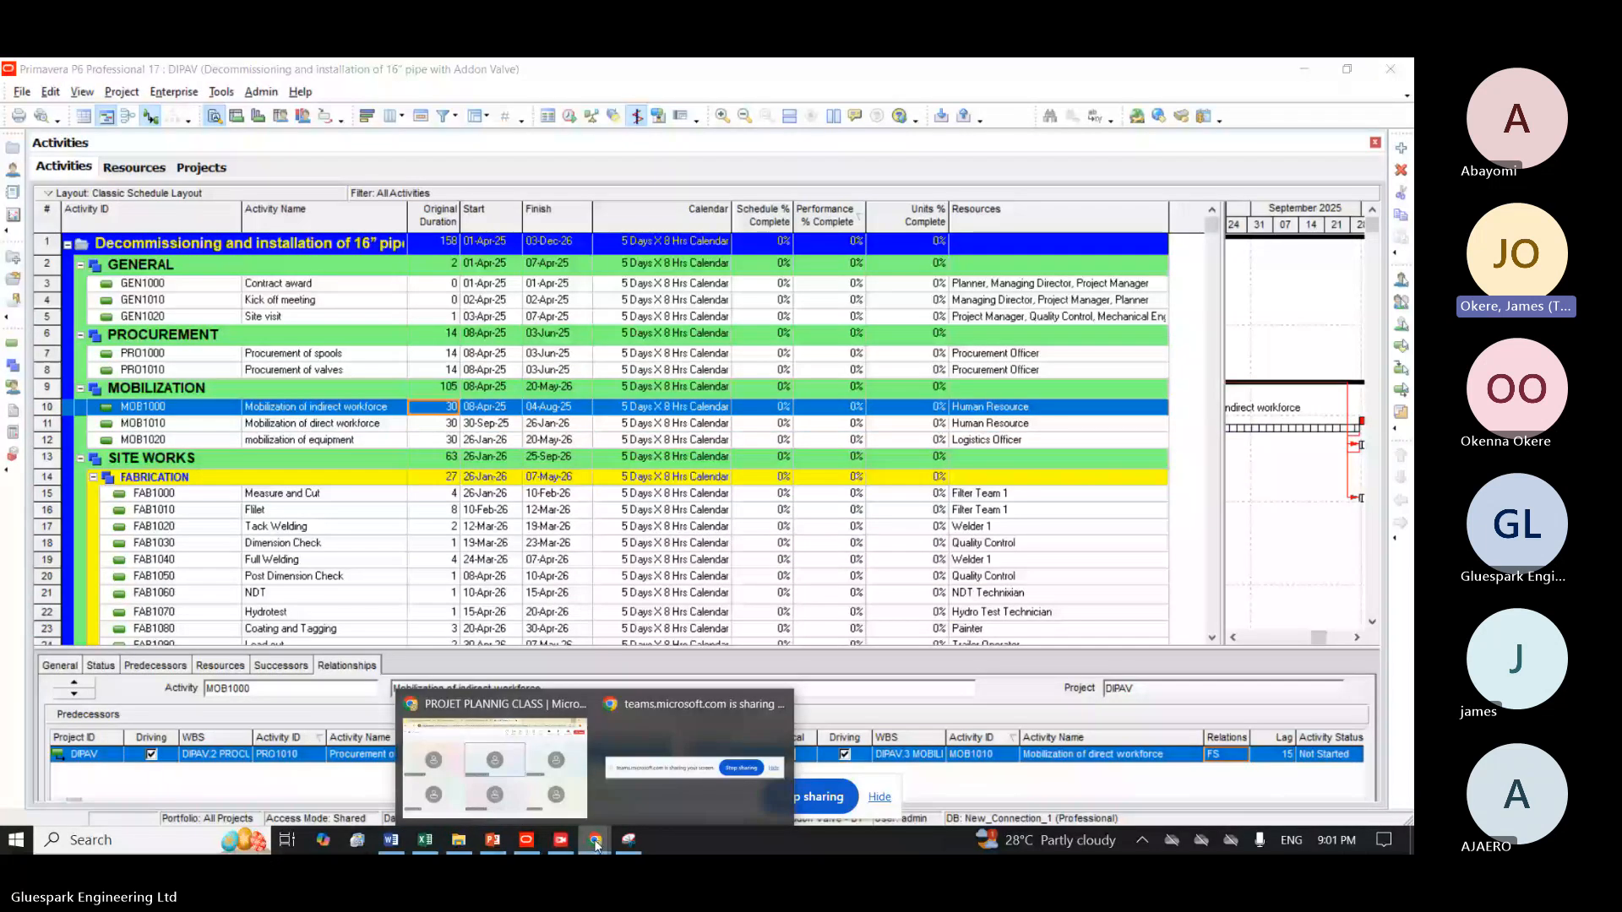
click(495, 767)
click(350, 67)
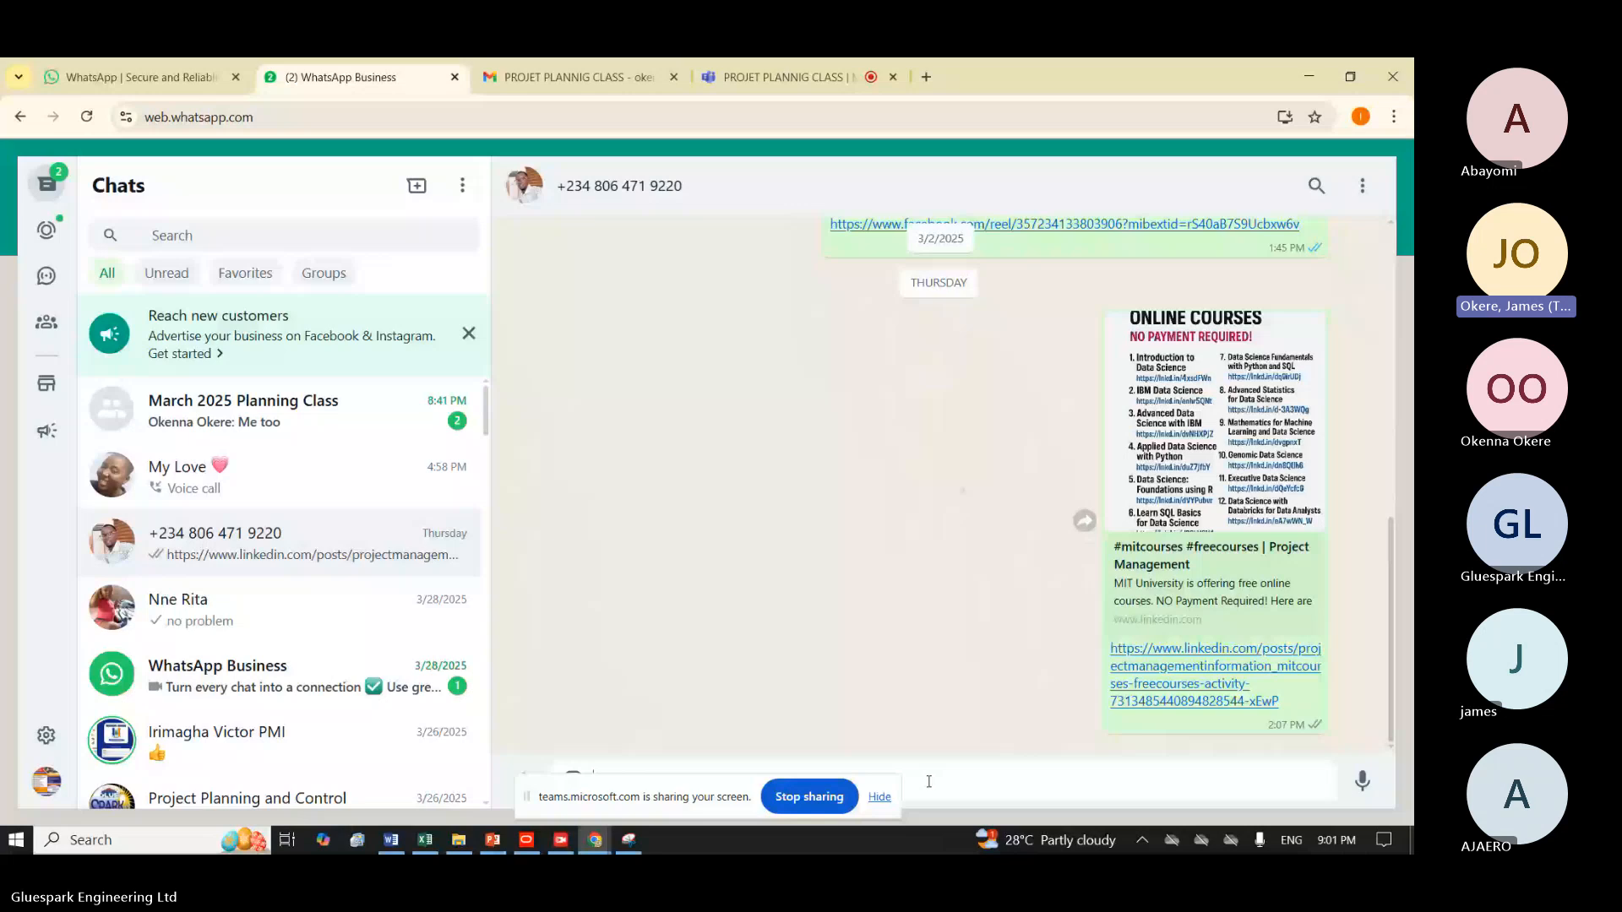
key(ctrl+v)
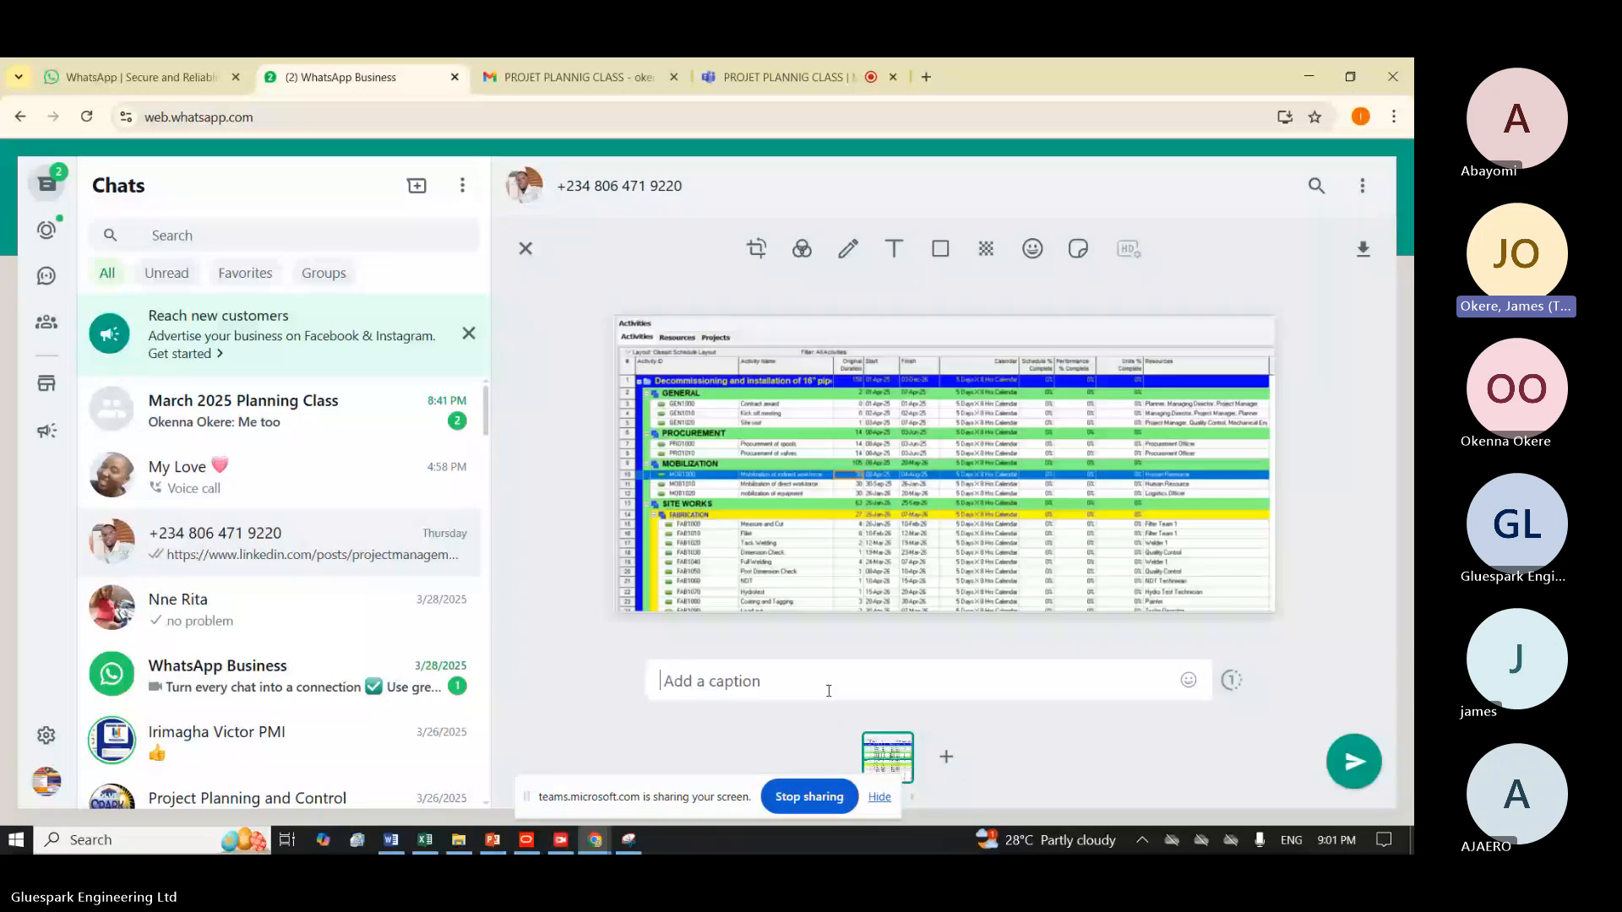
text(hhhhh)
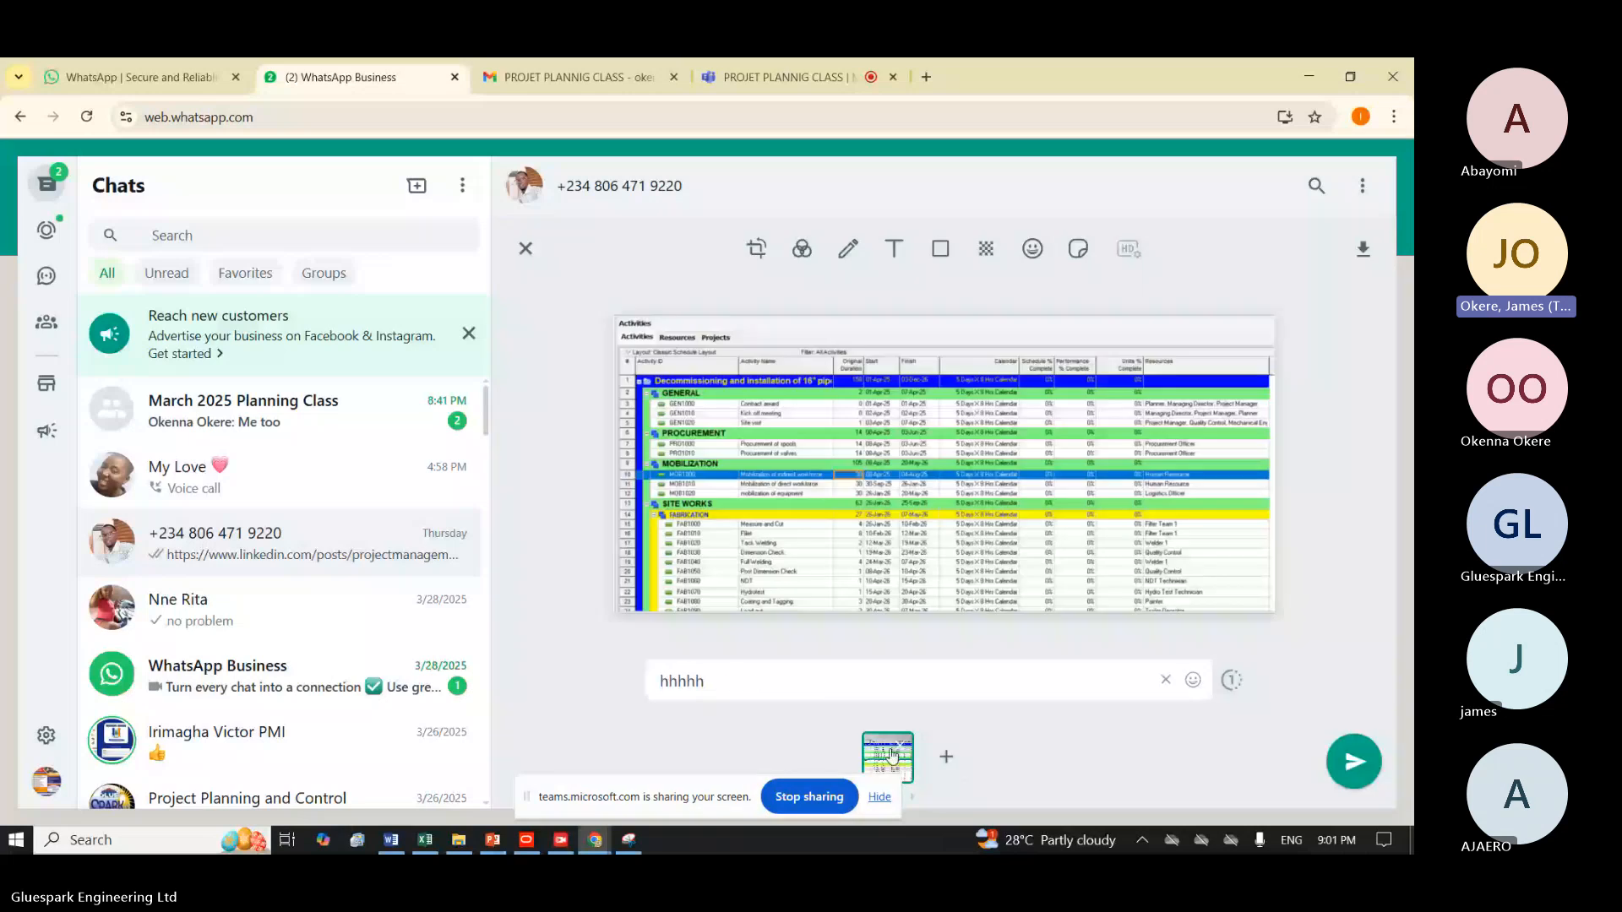
key(Return)
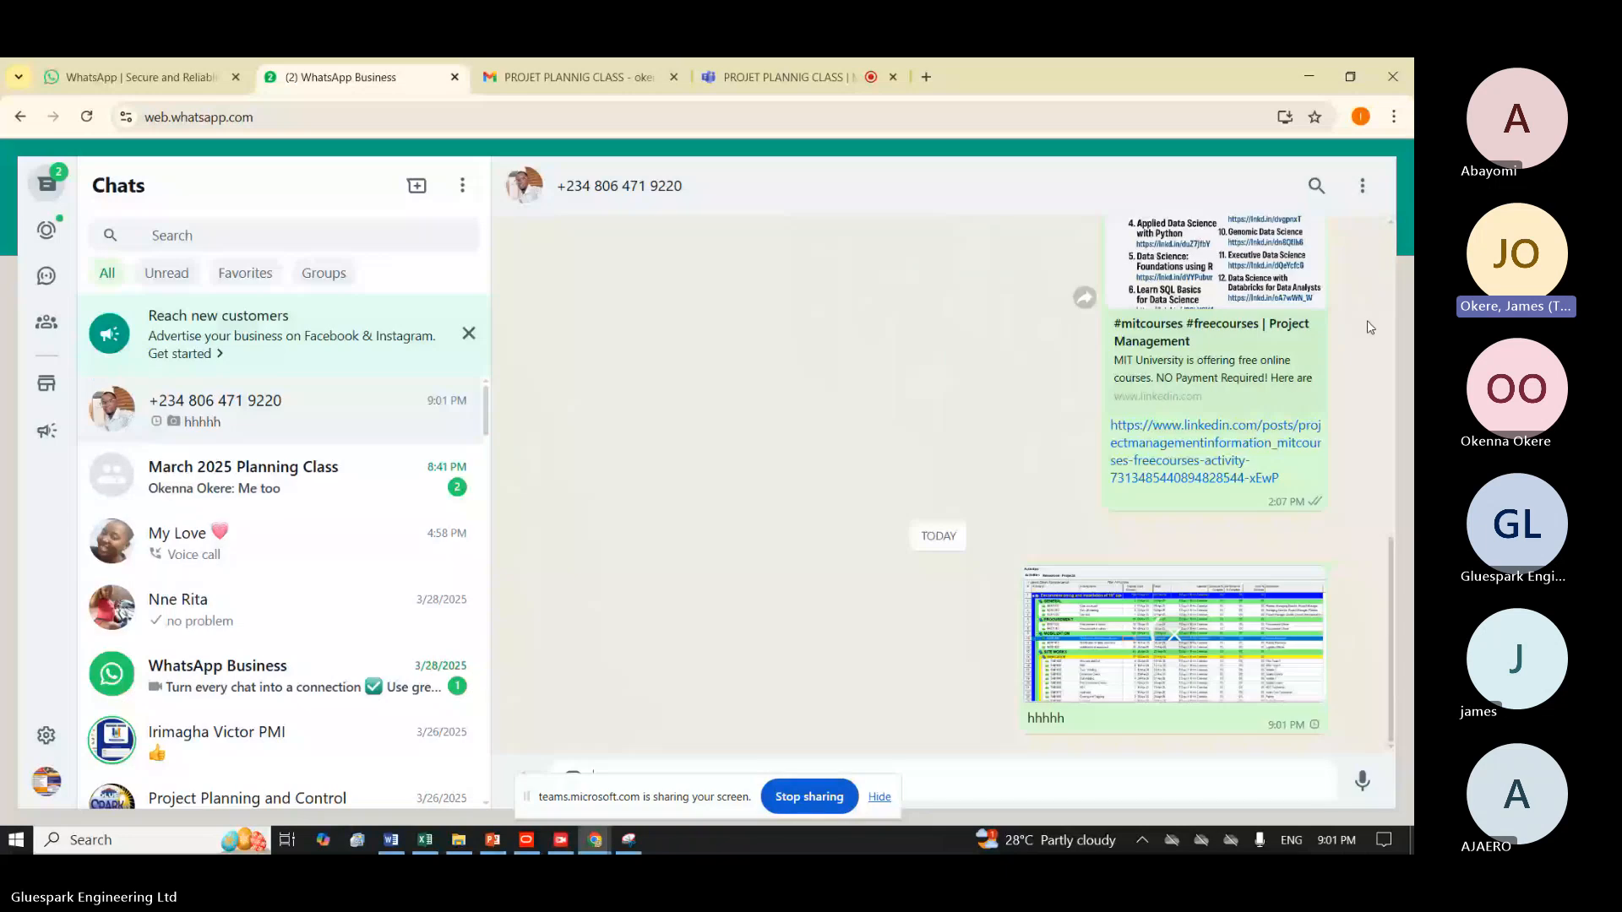
click(1250, 618)
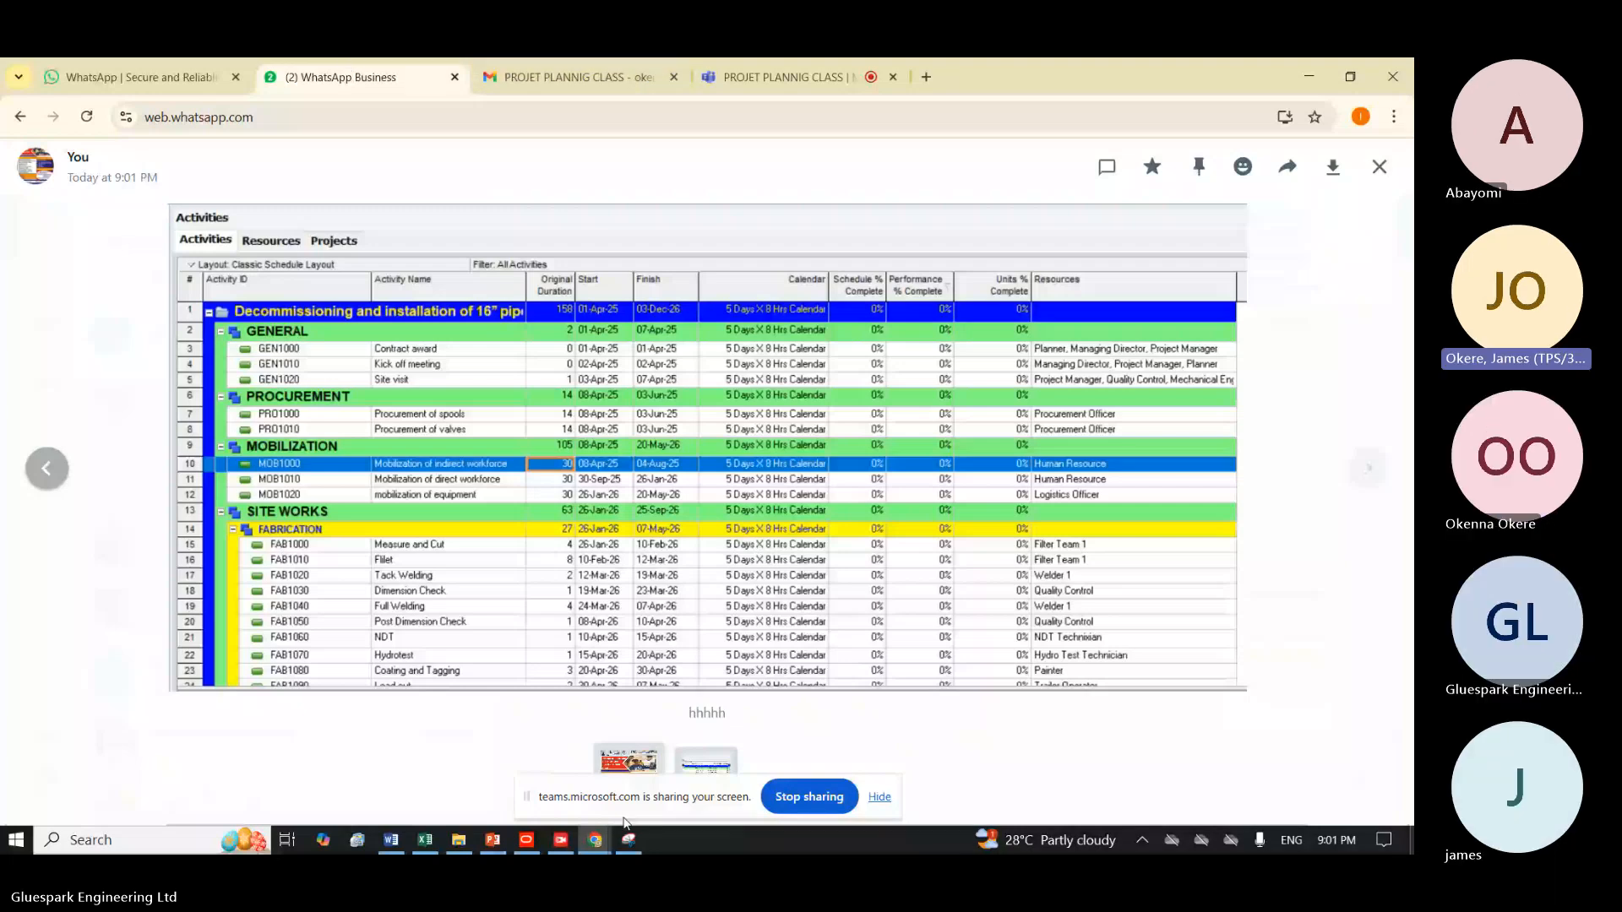
Create a blank Word document, paste the copied snip of the activities table into it, view it maximized and minimize Word.
click(145, 840)
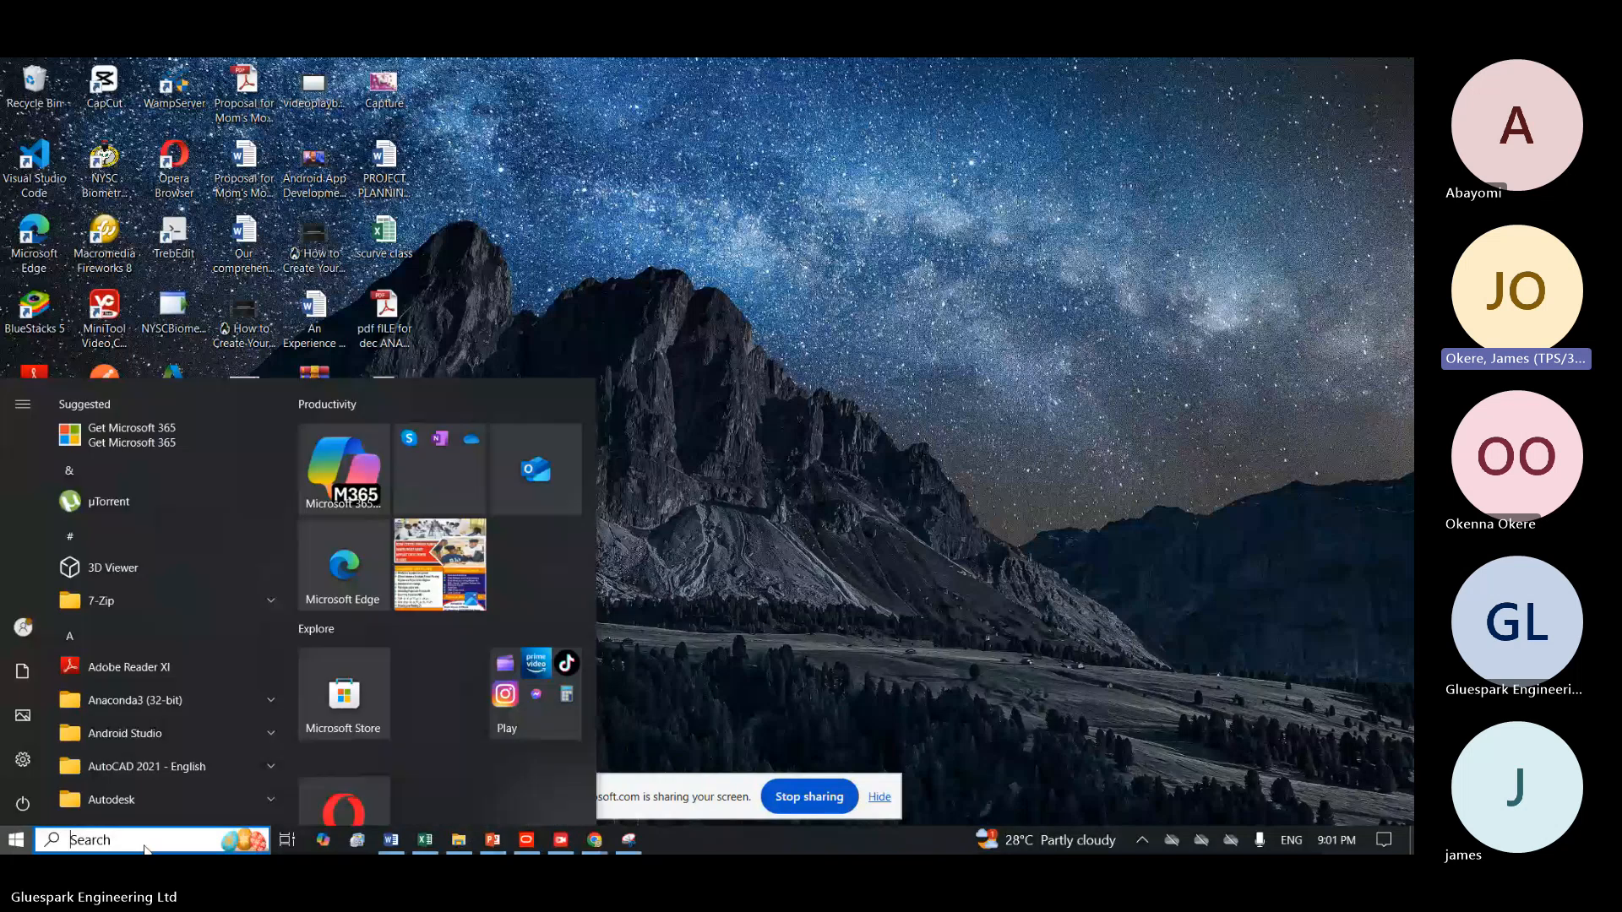
text(proj)
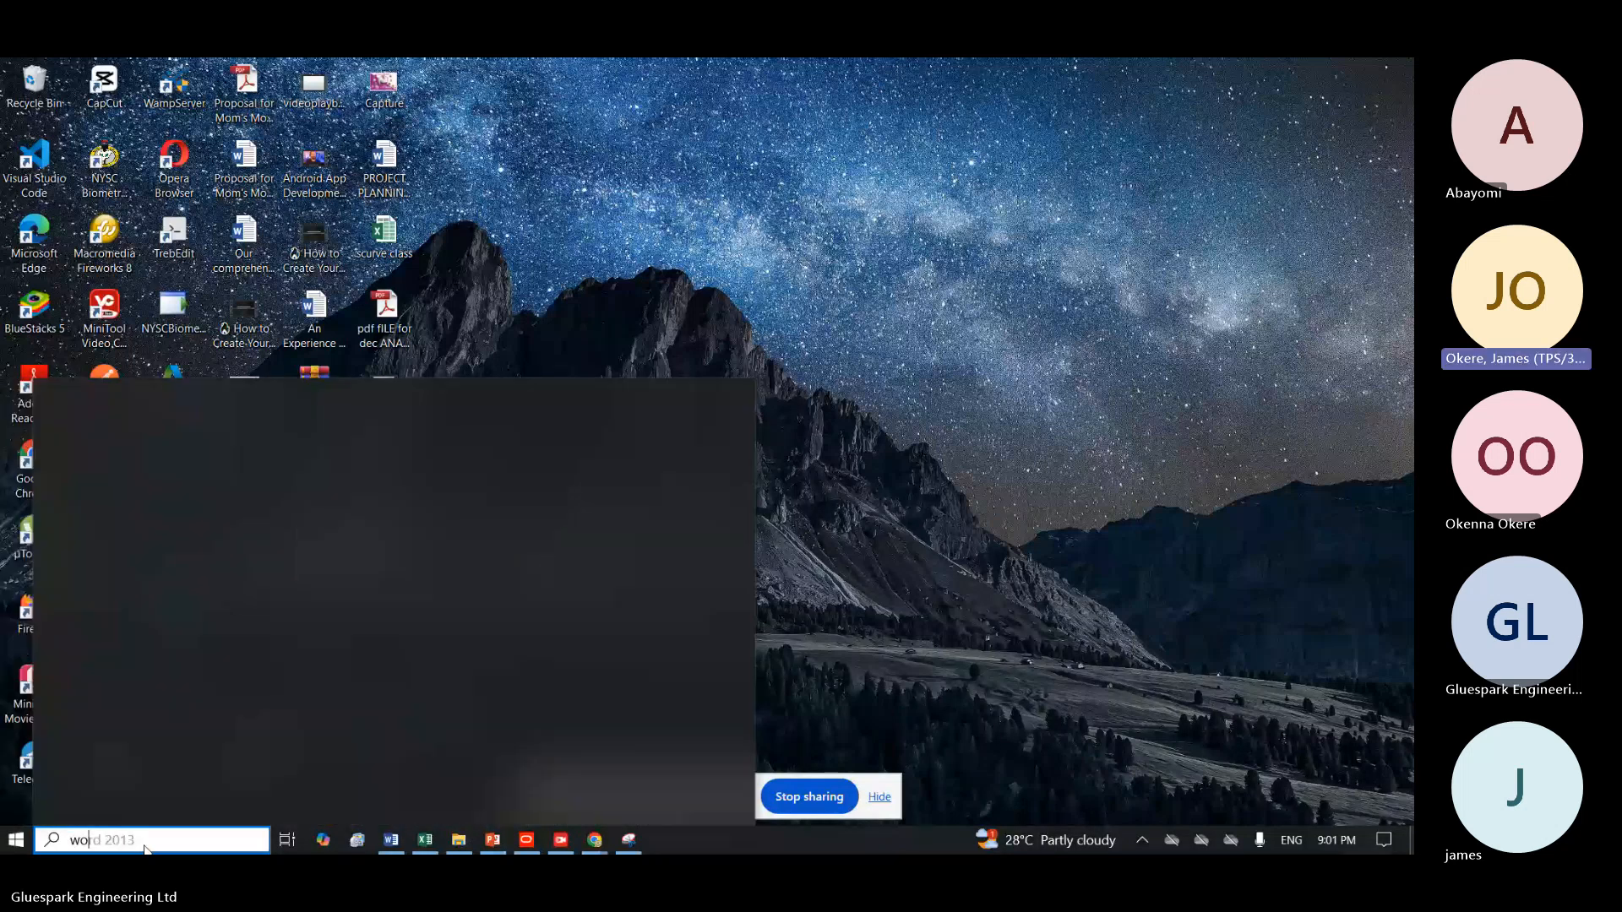
key(Return)
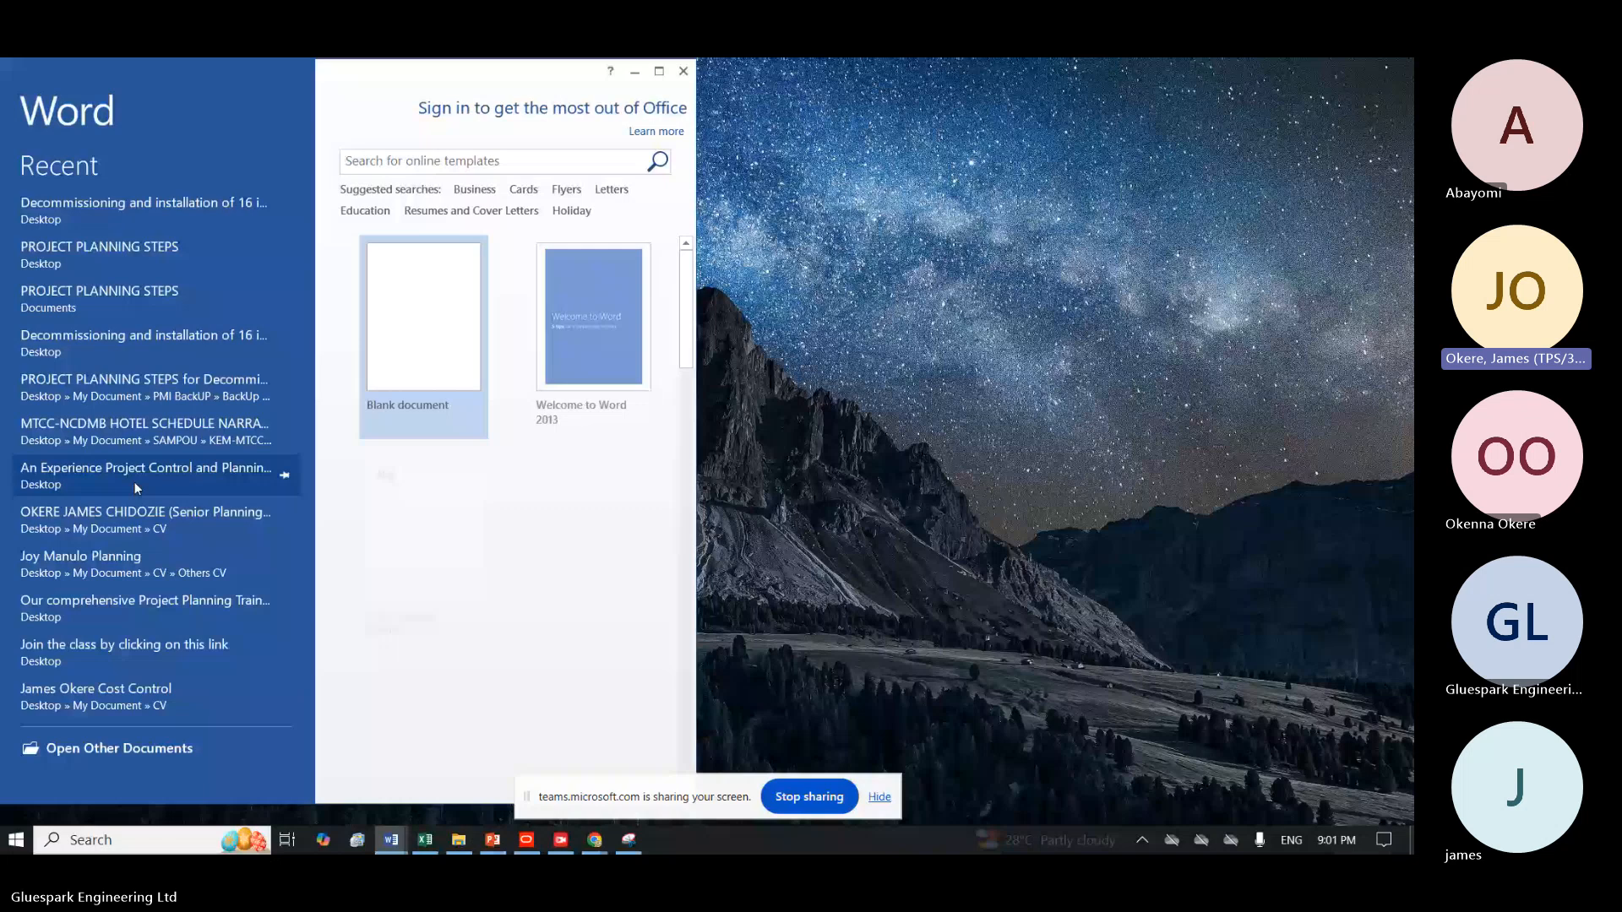
click(367, 328)
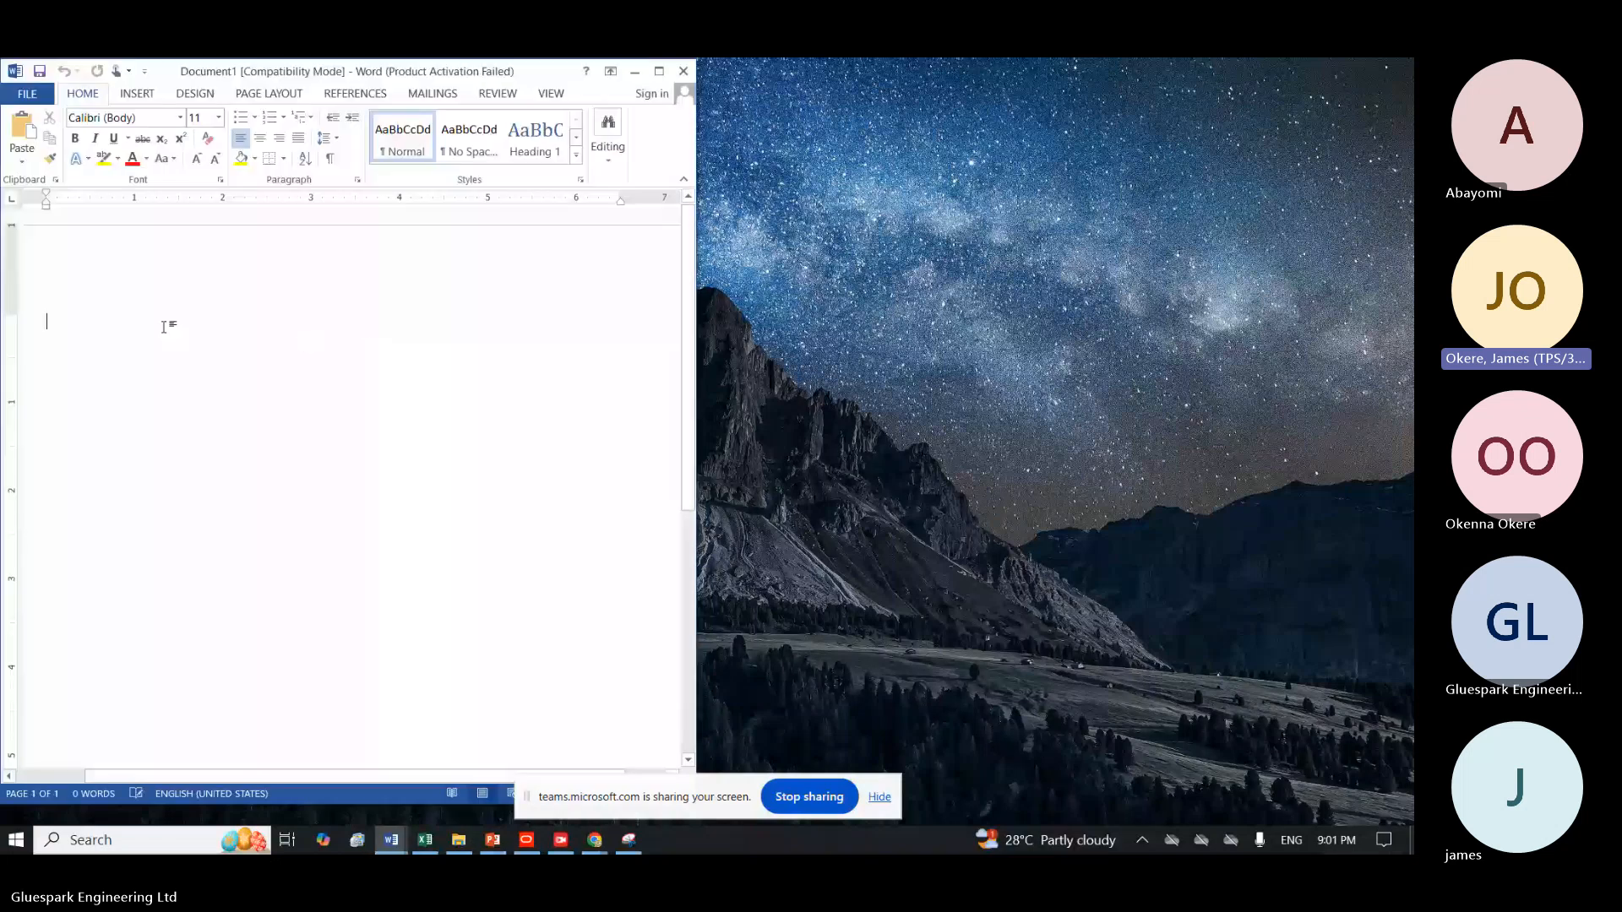
key(ctrl+v)
click(658, 72)
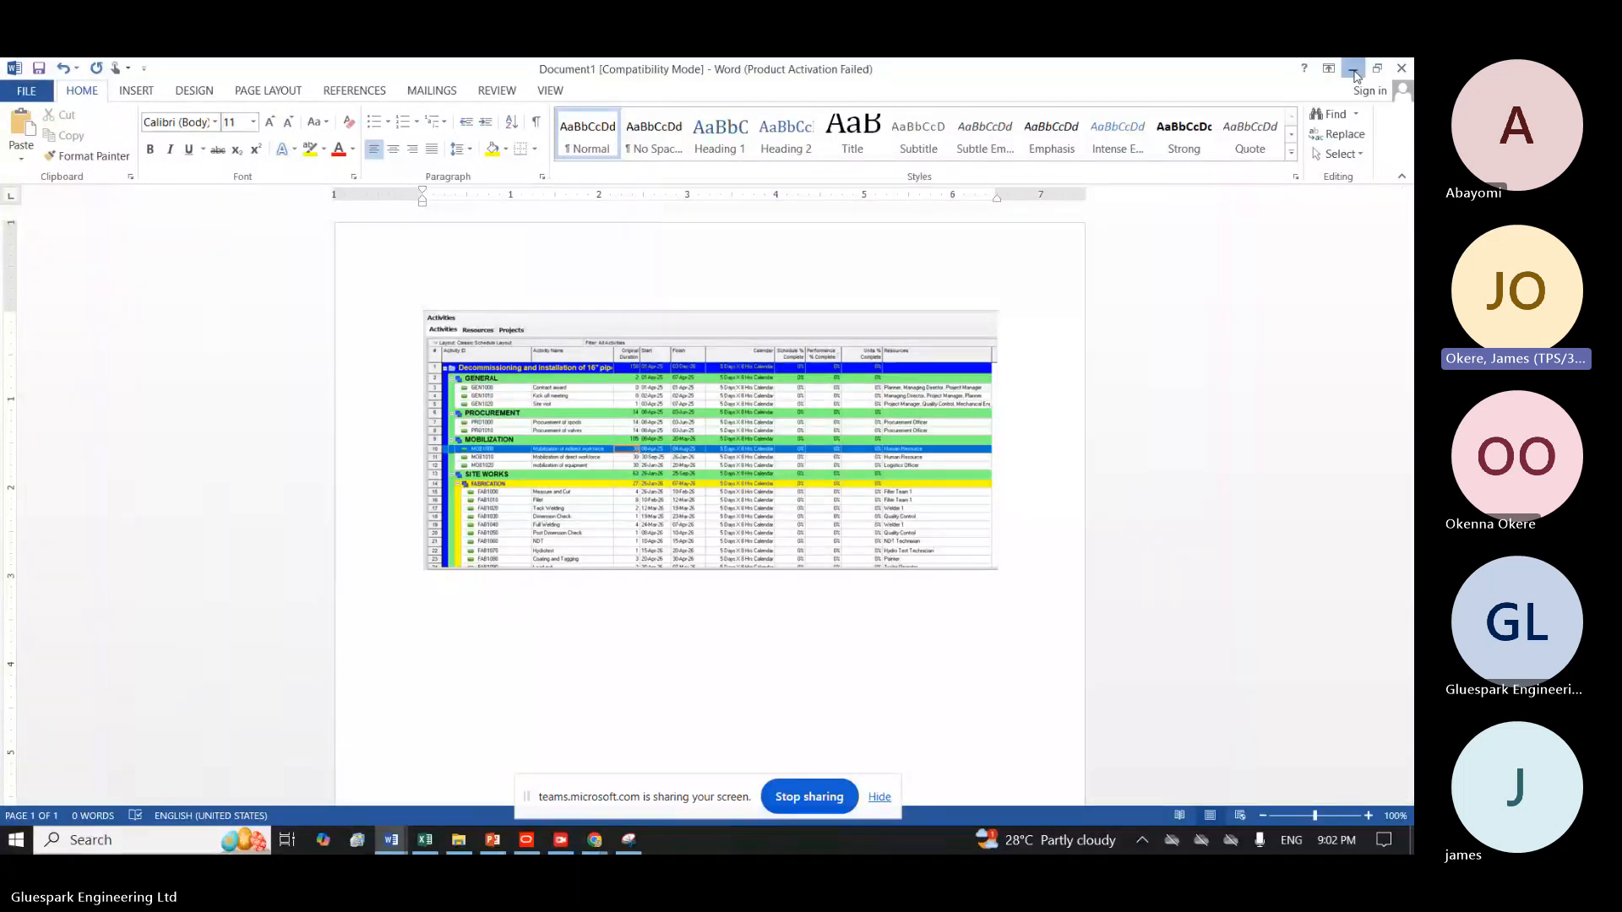
click(1353, 69)
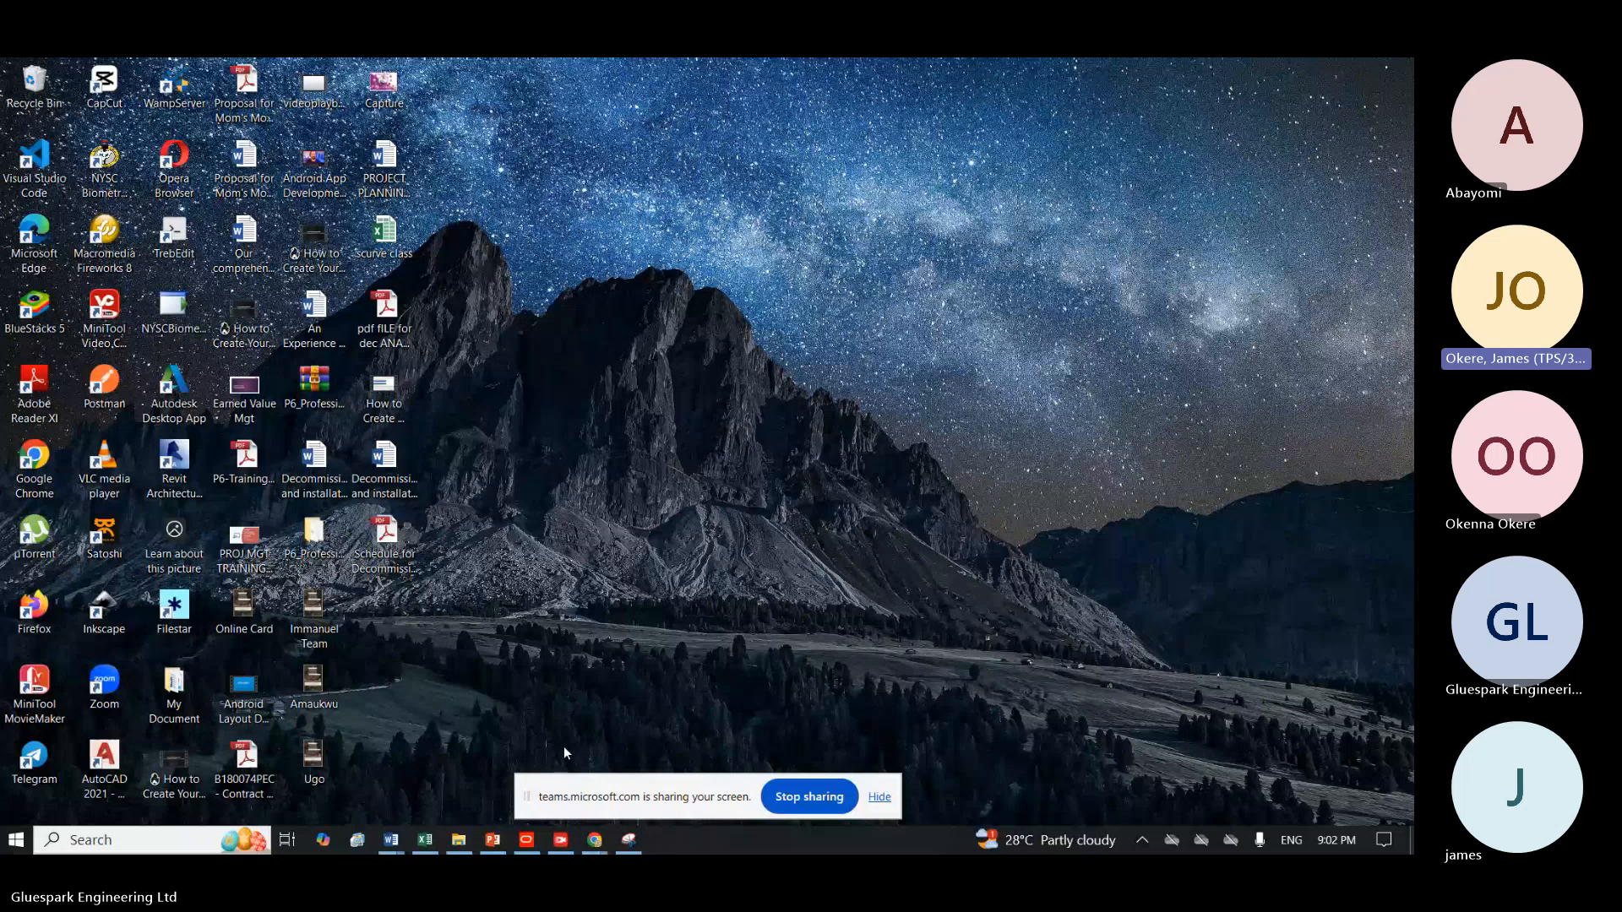
Switch back to Primavera P6, view the activities layout in print preview and close the preview.
click(527, 840)
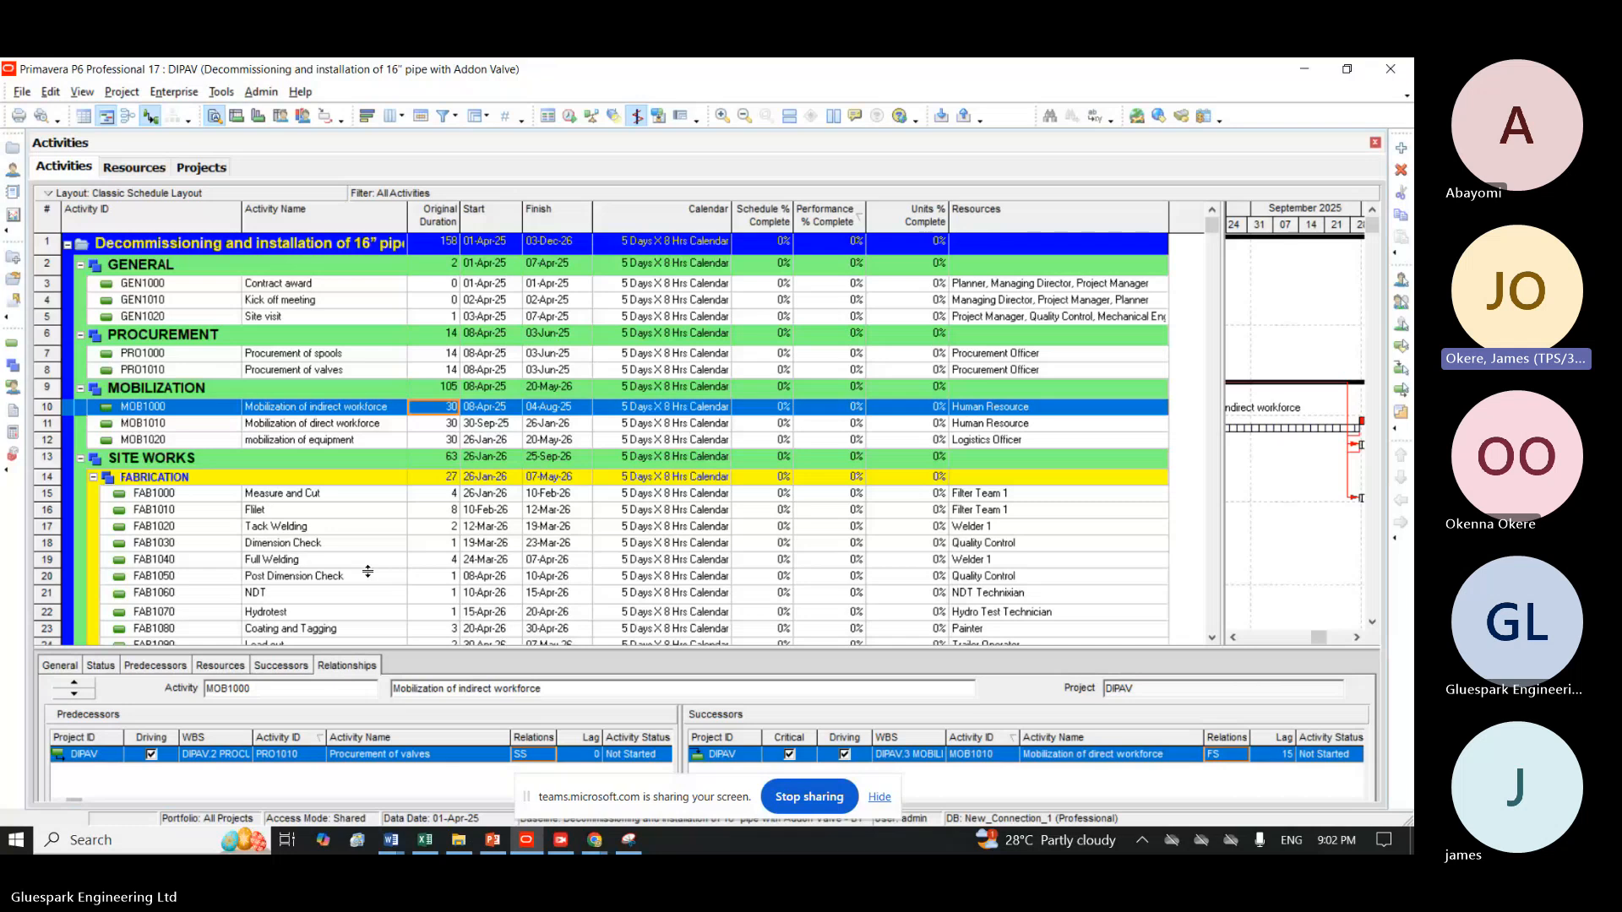
click(31, 93)
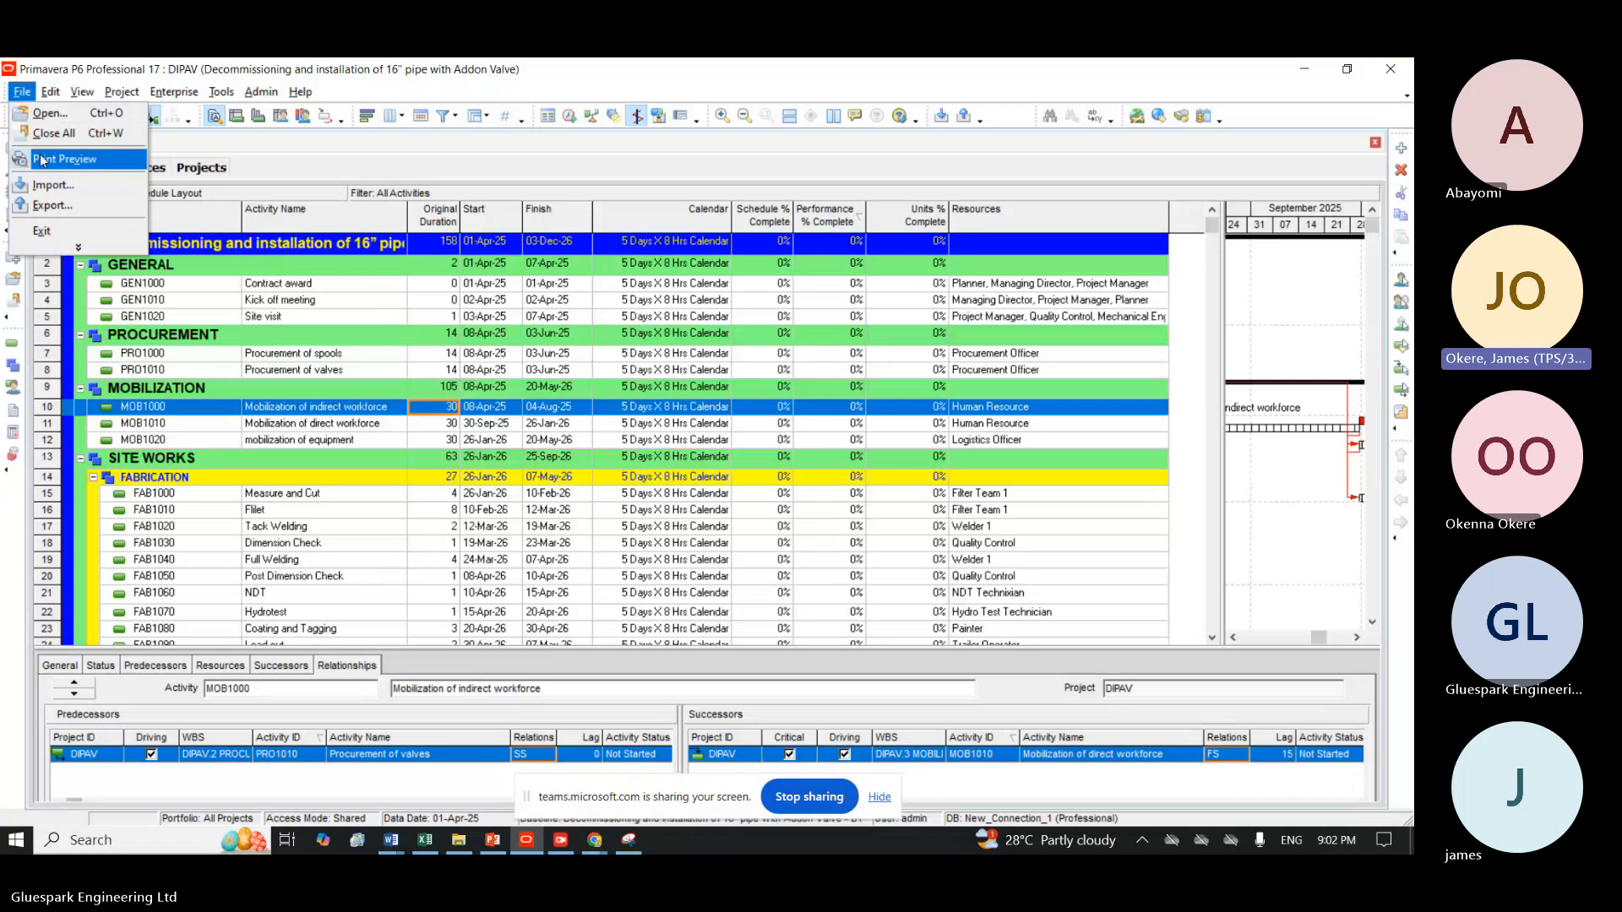
key(Escape)
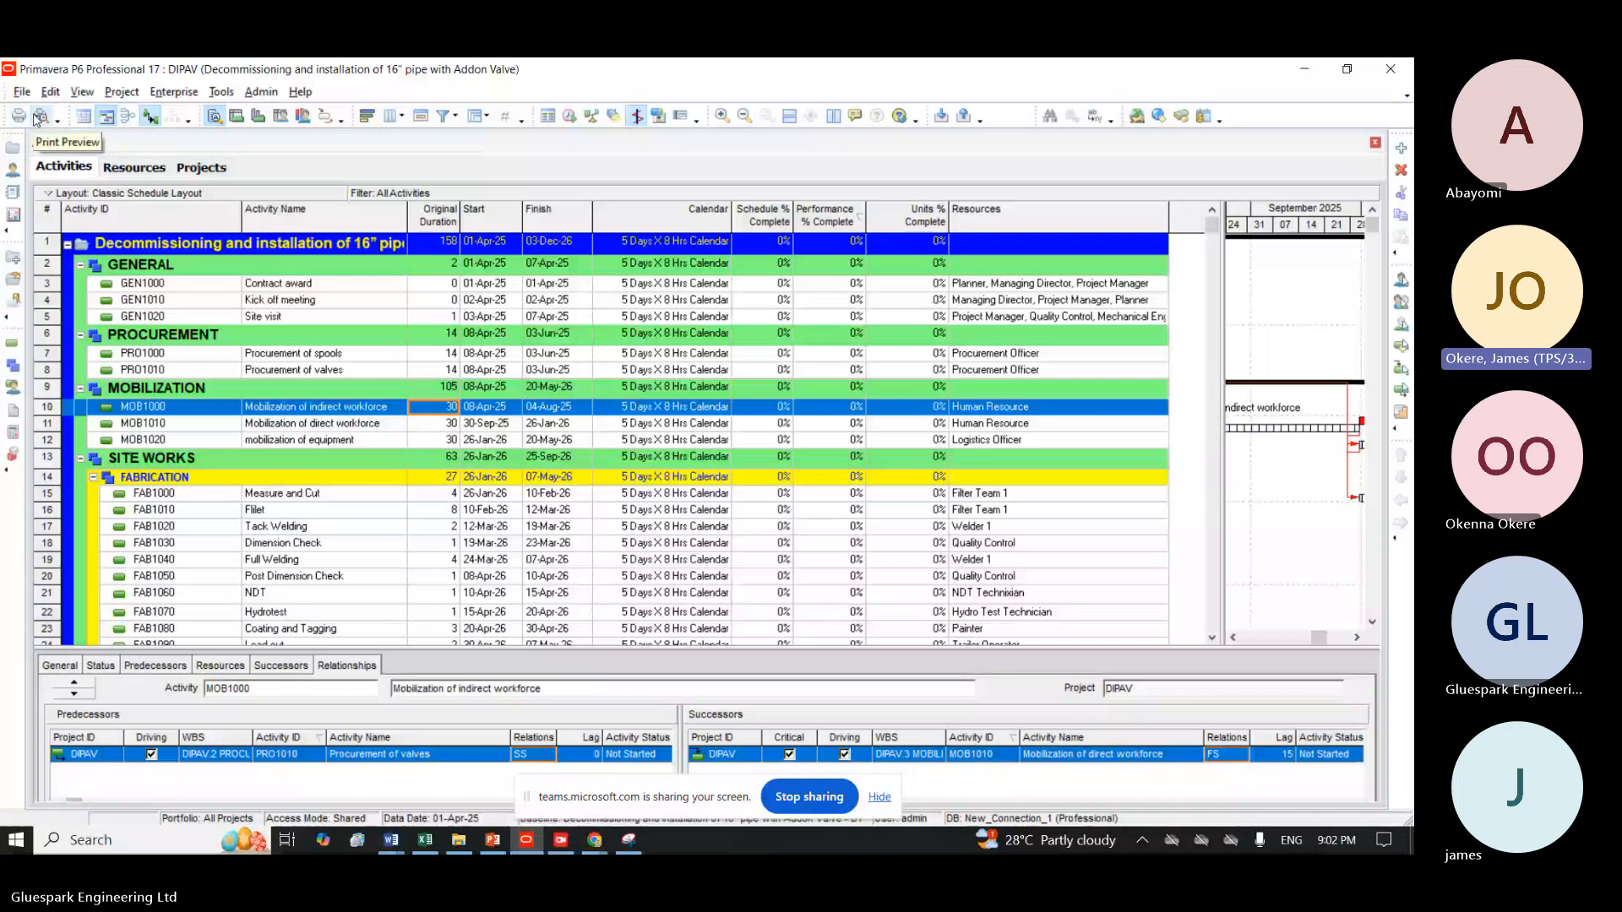
click(39, 117)
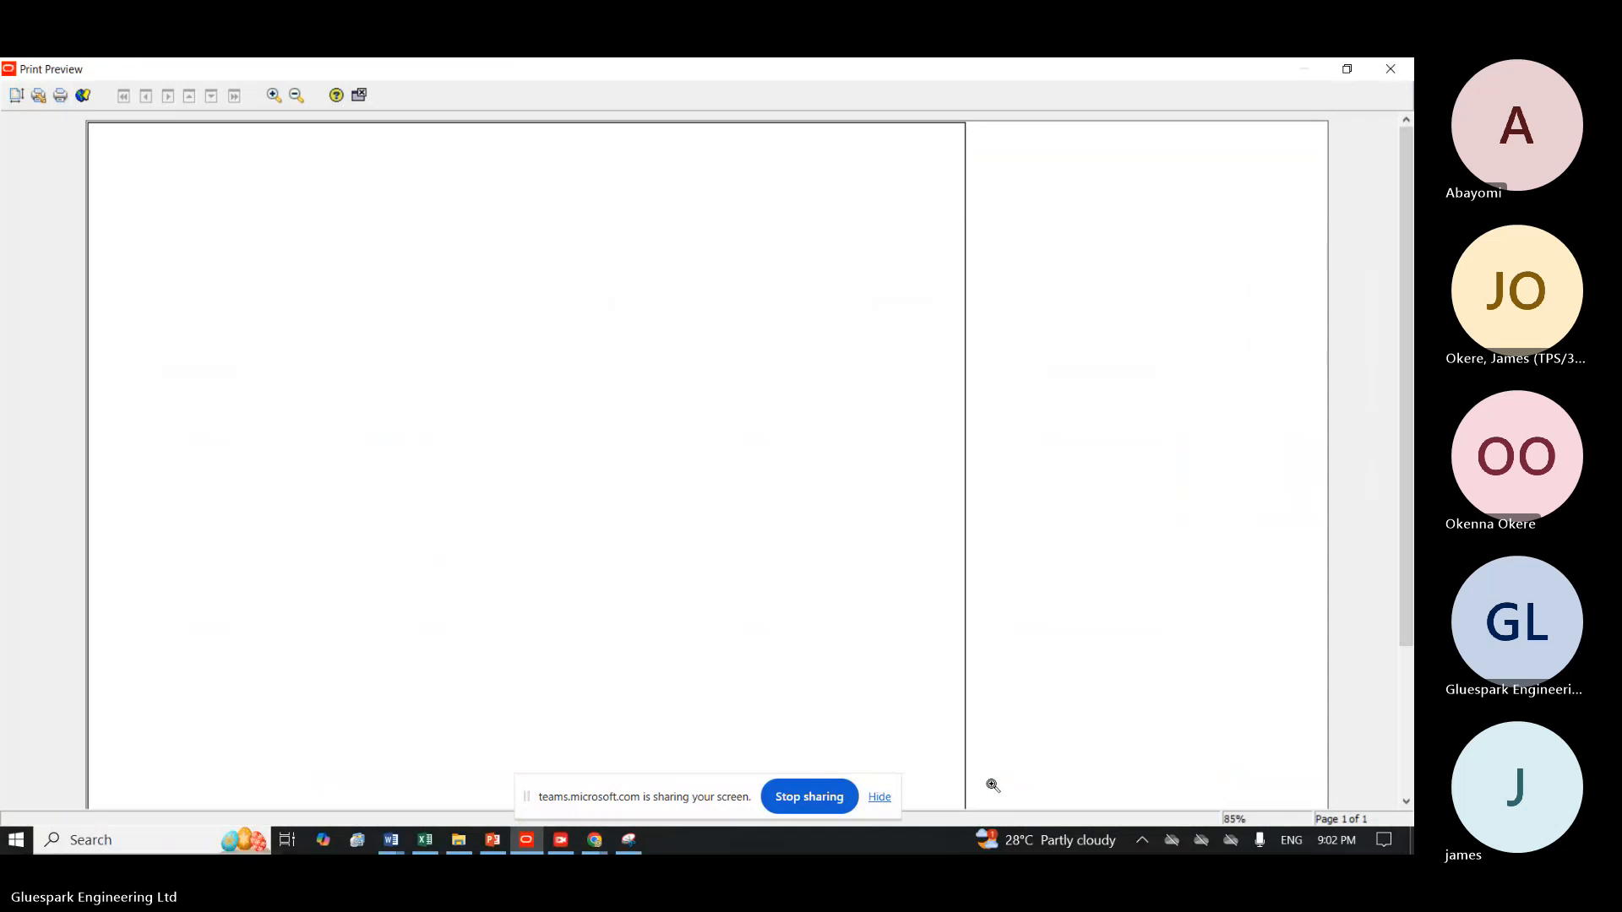
click(878, 796)
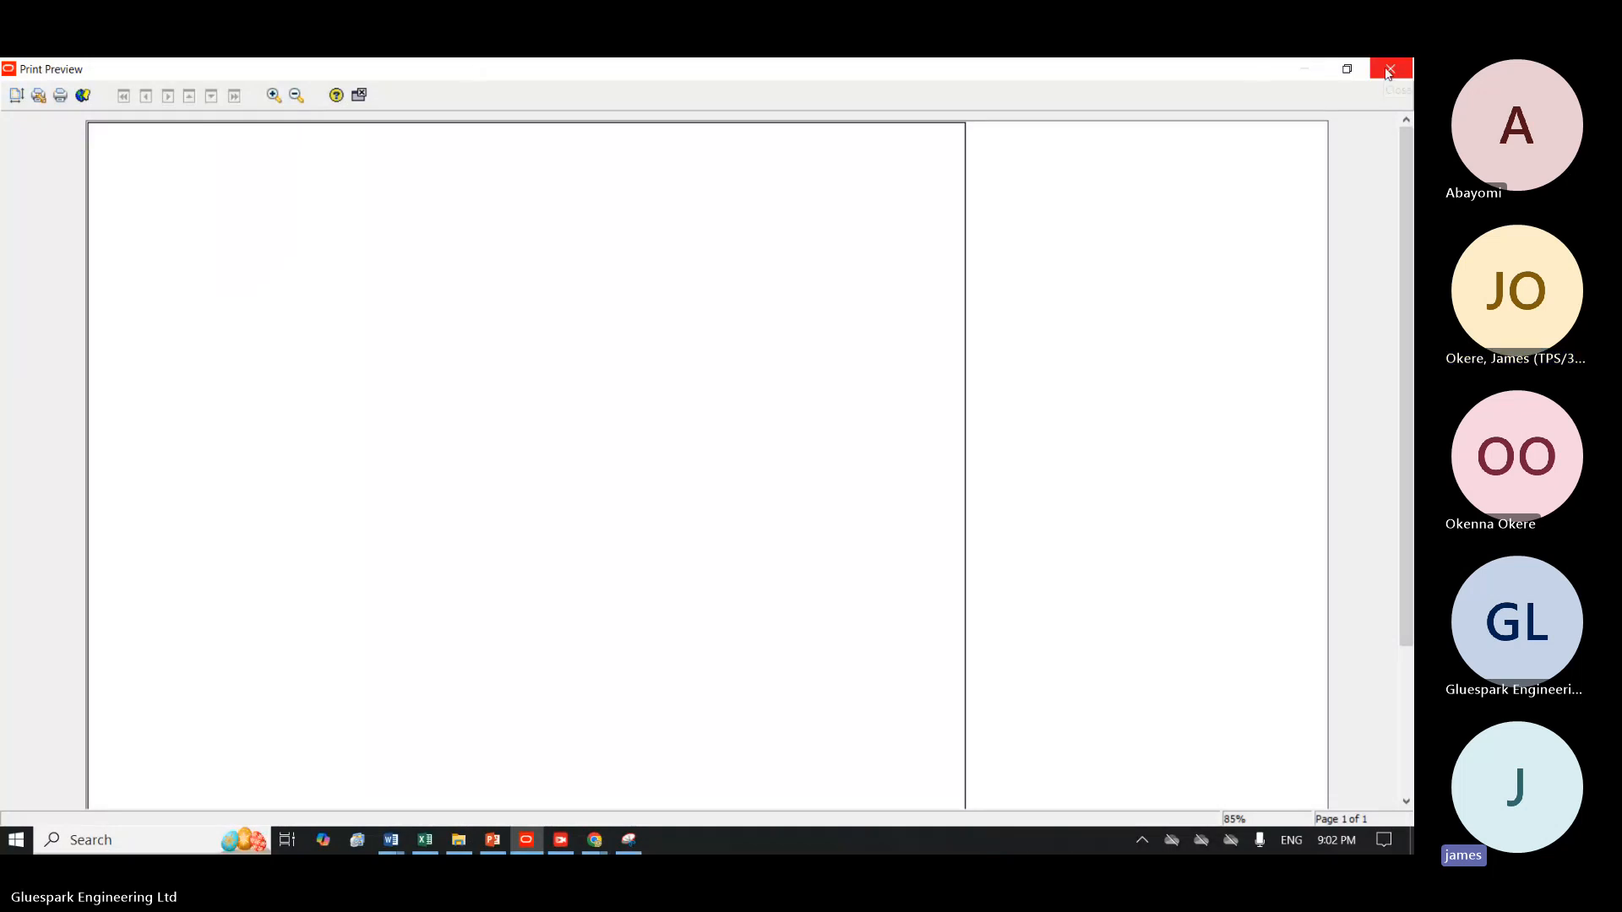
click(360, 96)
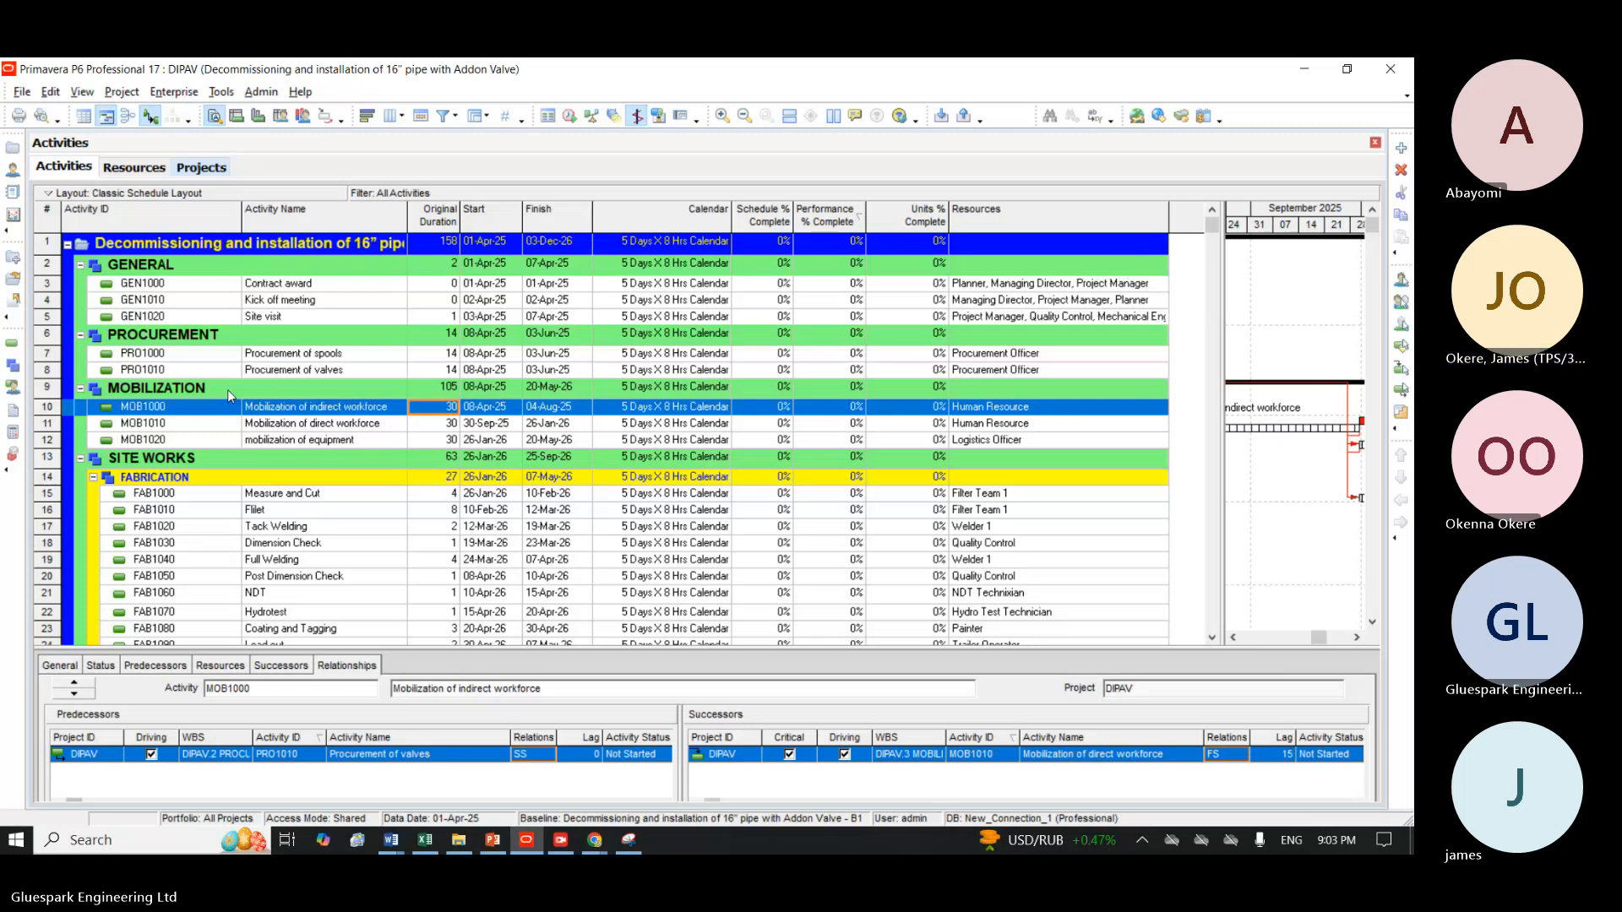
Open the print preview and enable the Activity Table and Gantt Chart in the page setup's print options.
click(22, 91)
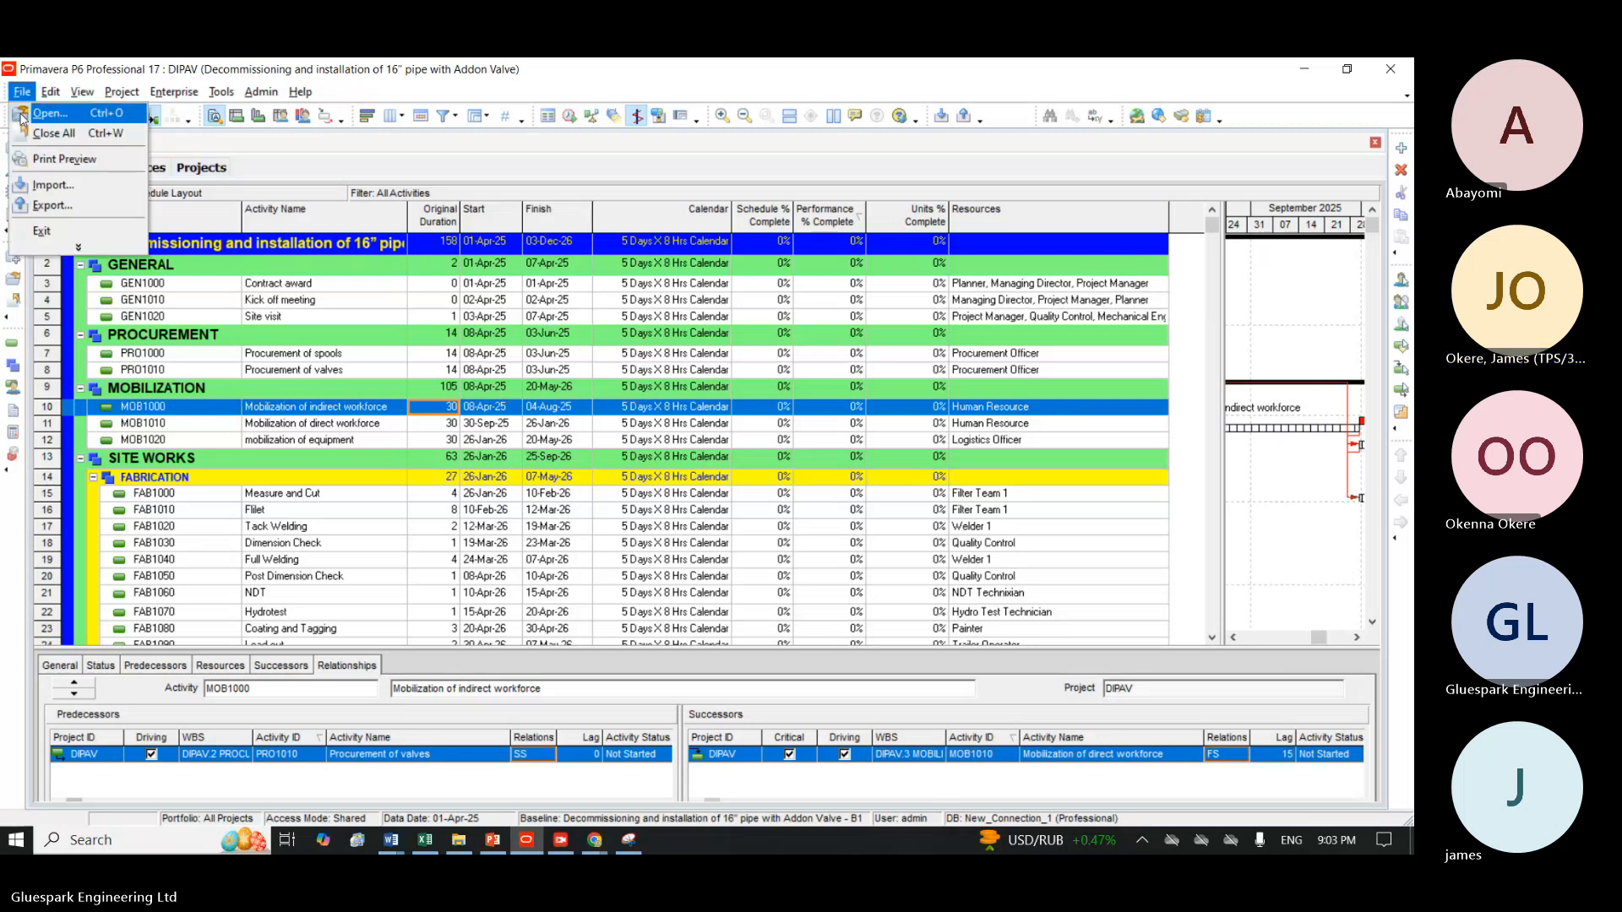
click(40, 158)
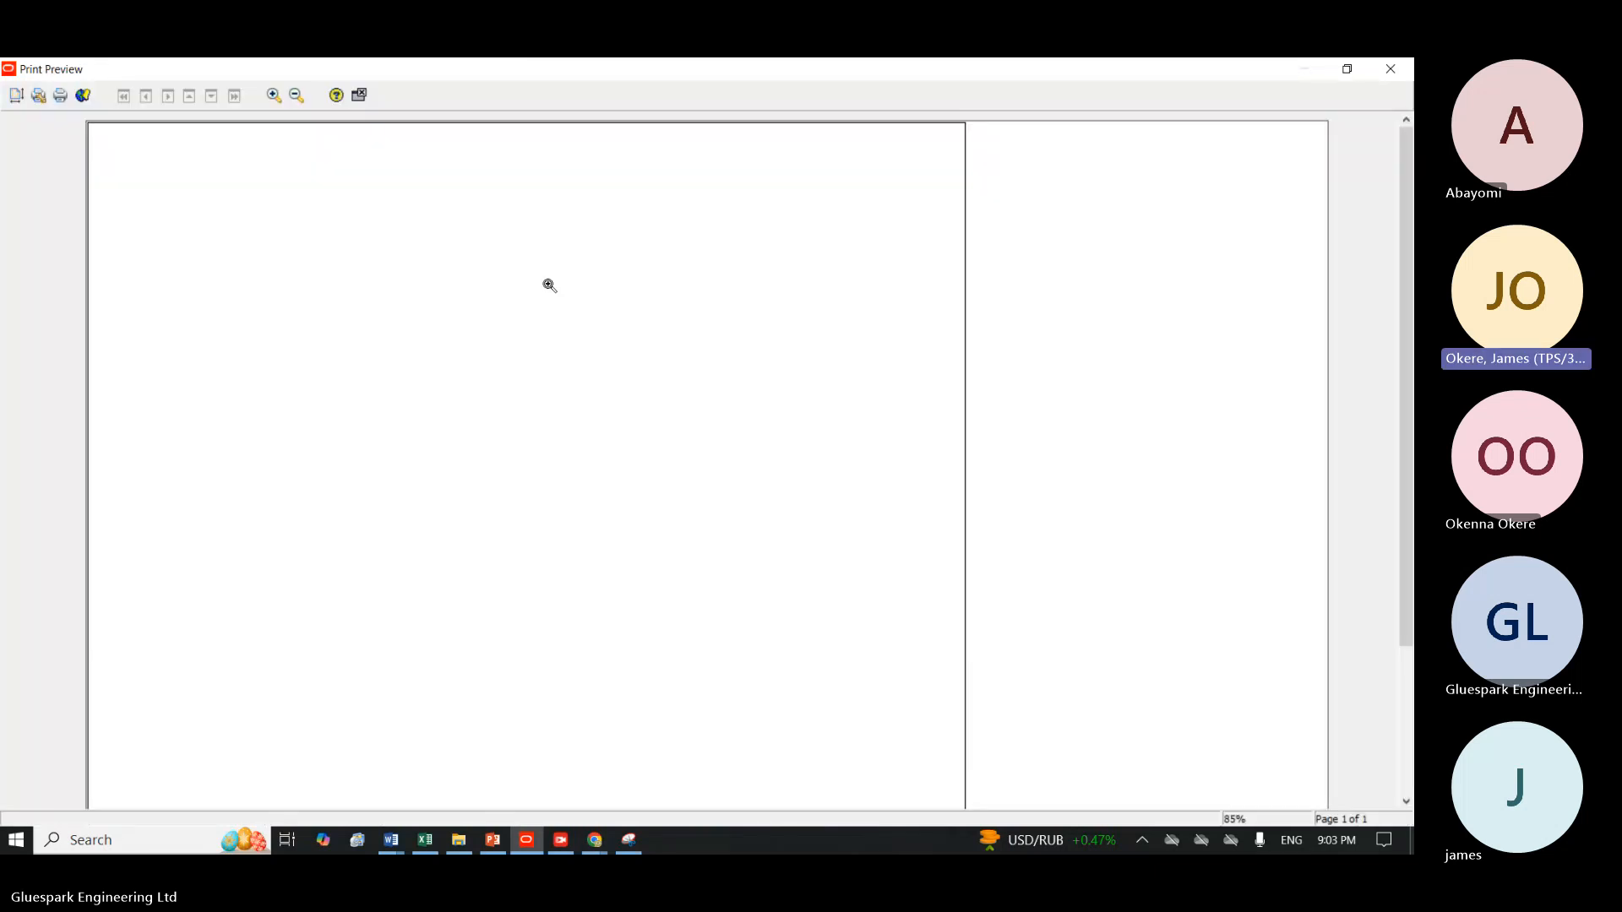
click(16, 97)
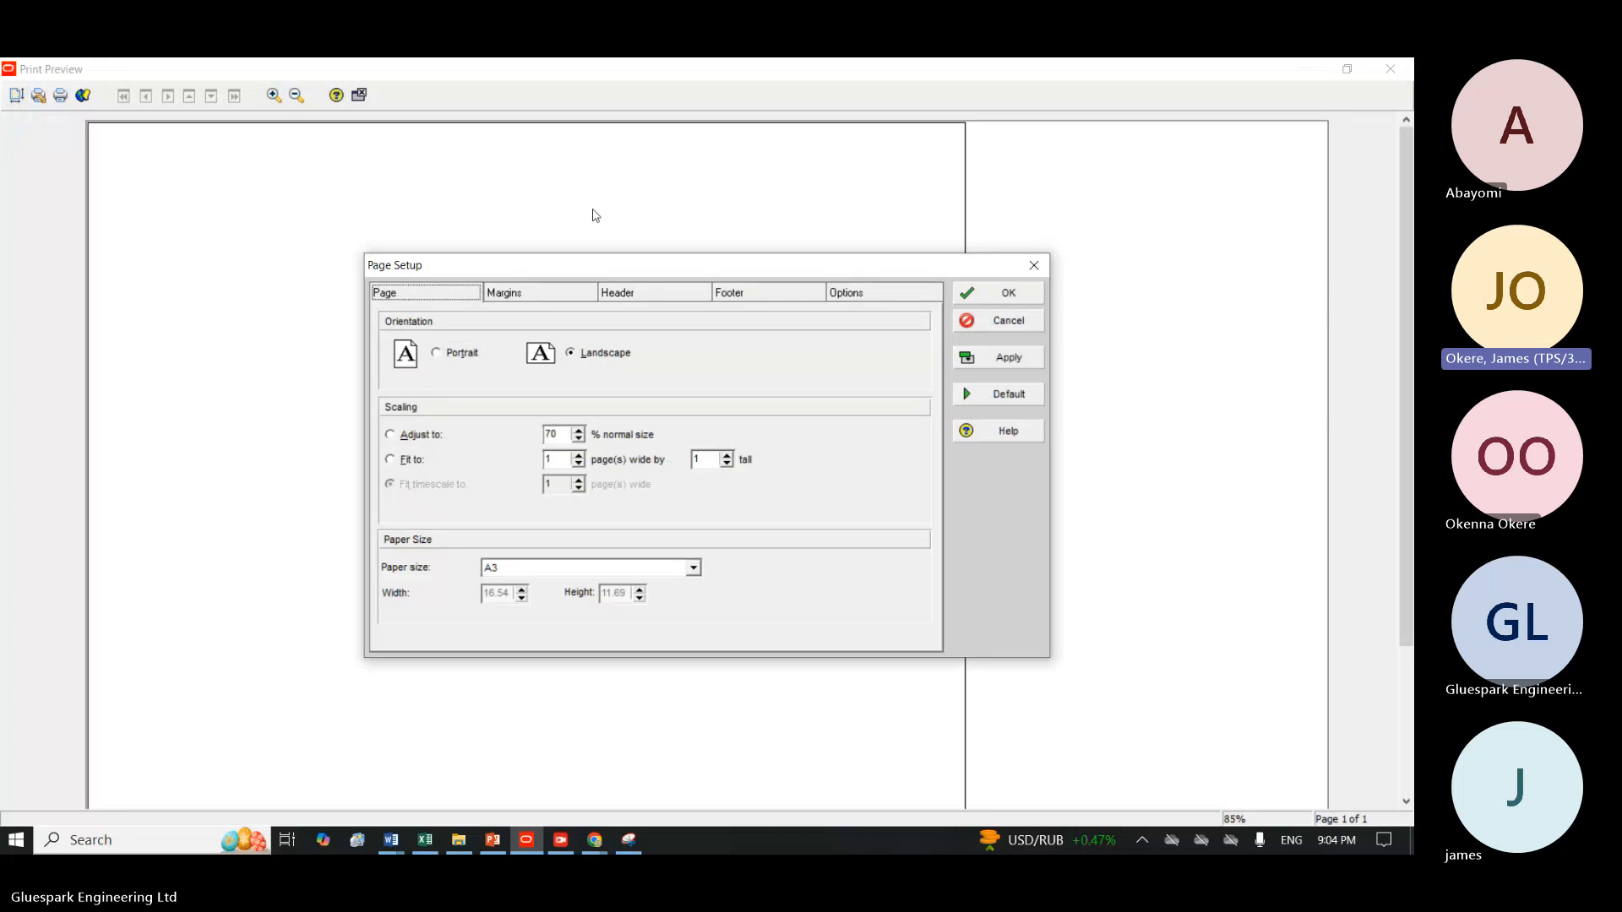
click(855, 293)
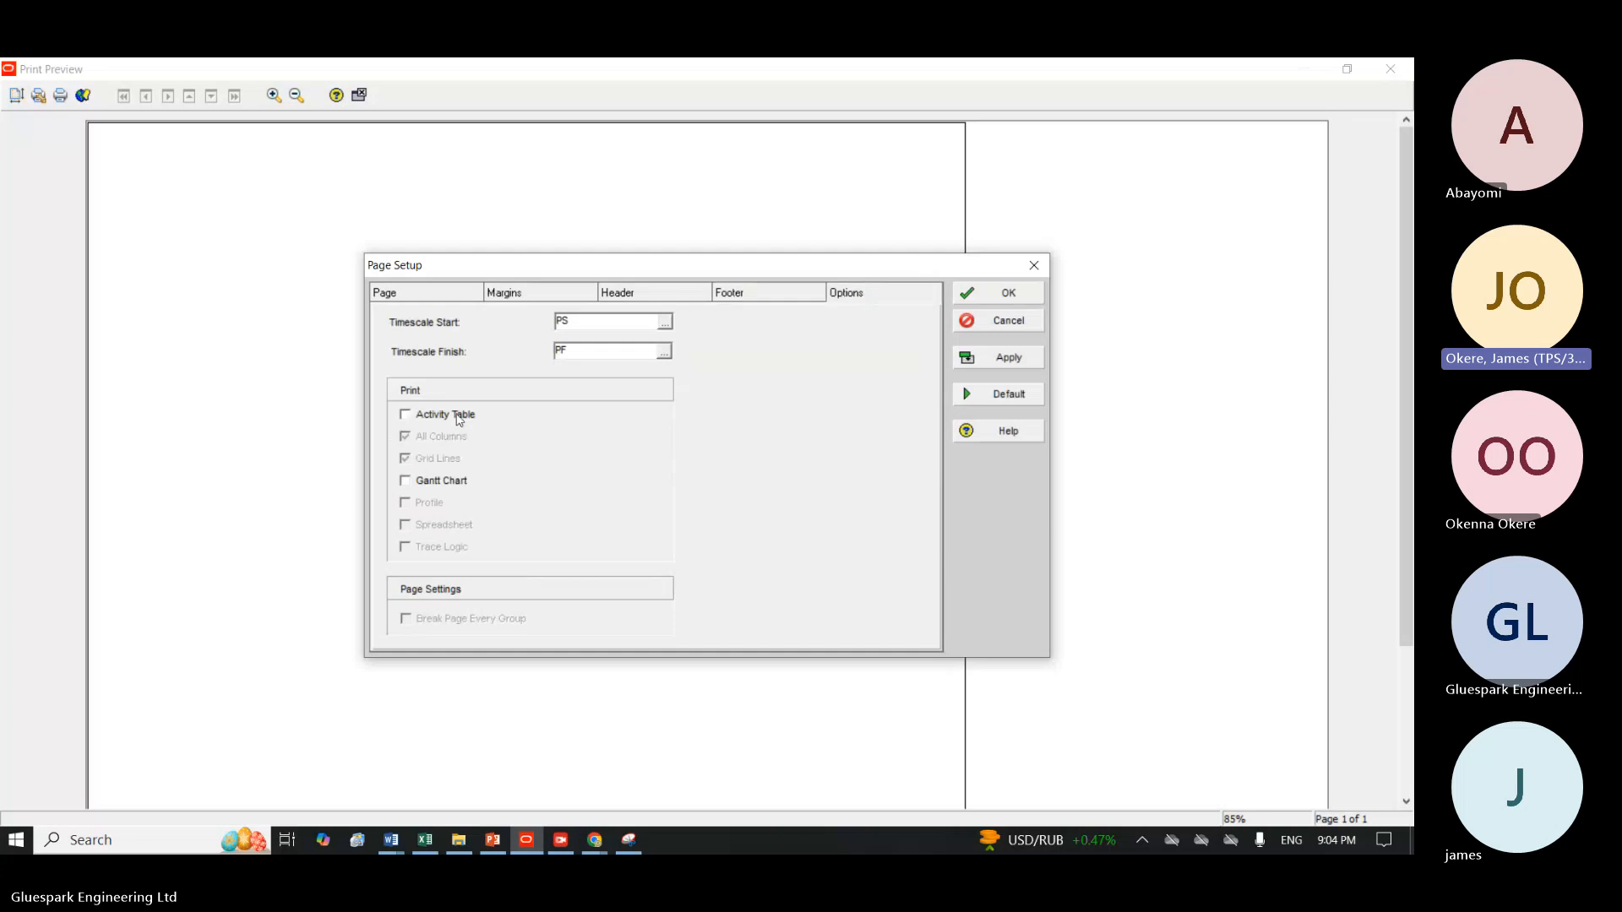
click(431, 415)
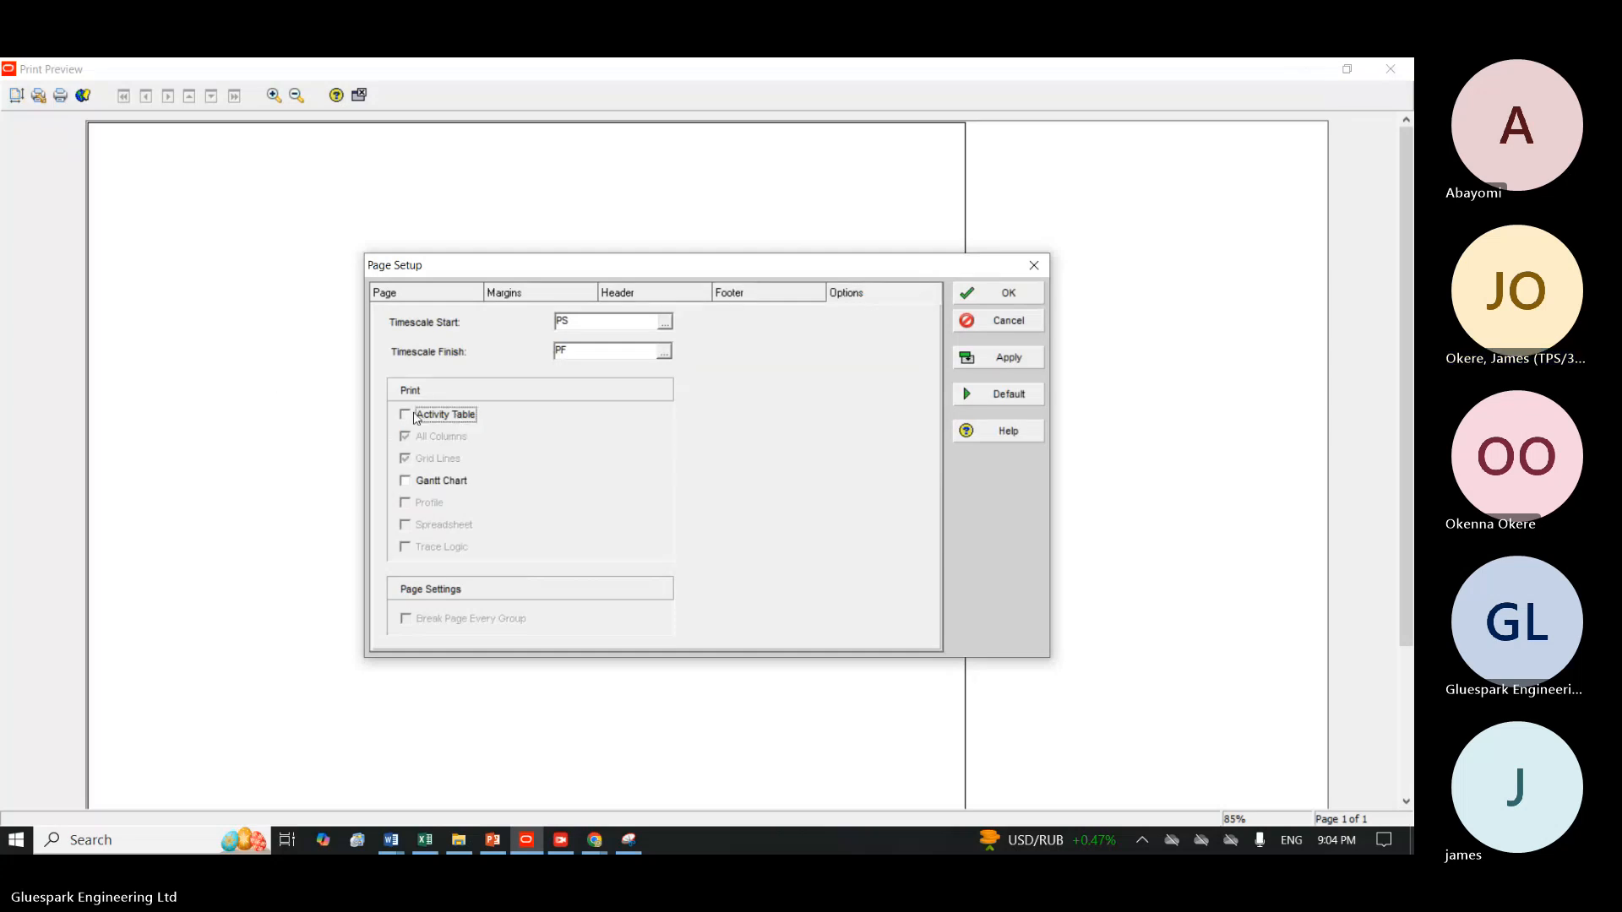
click(1007, 362)
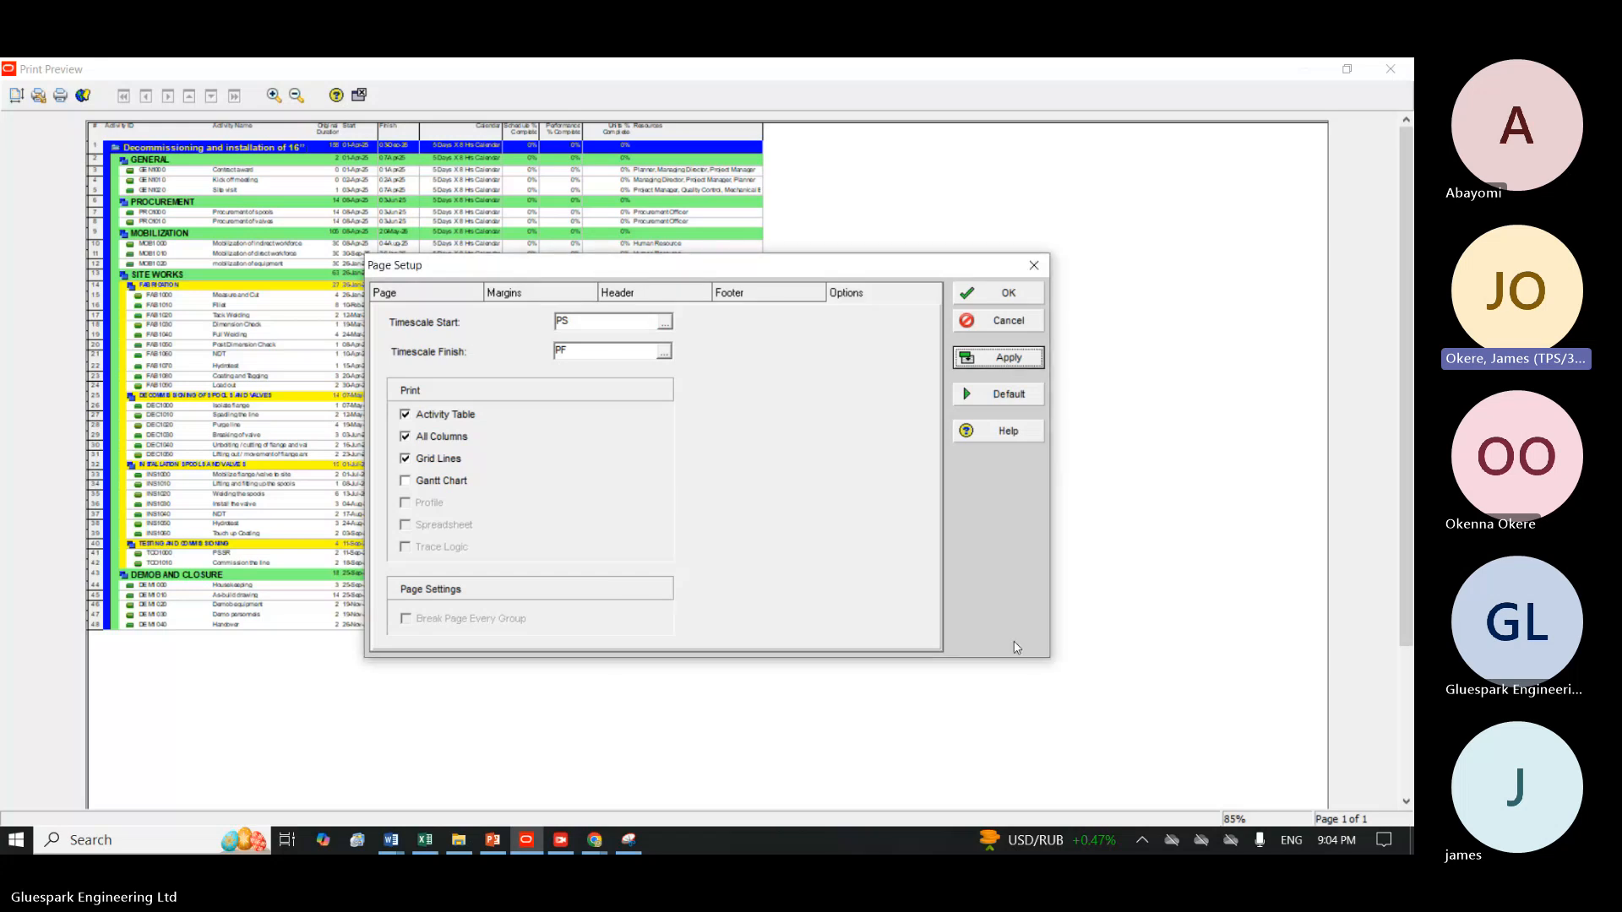
click(406, 482)
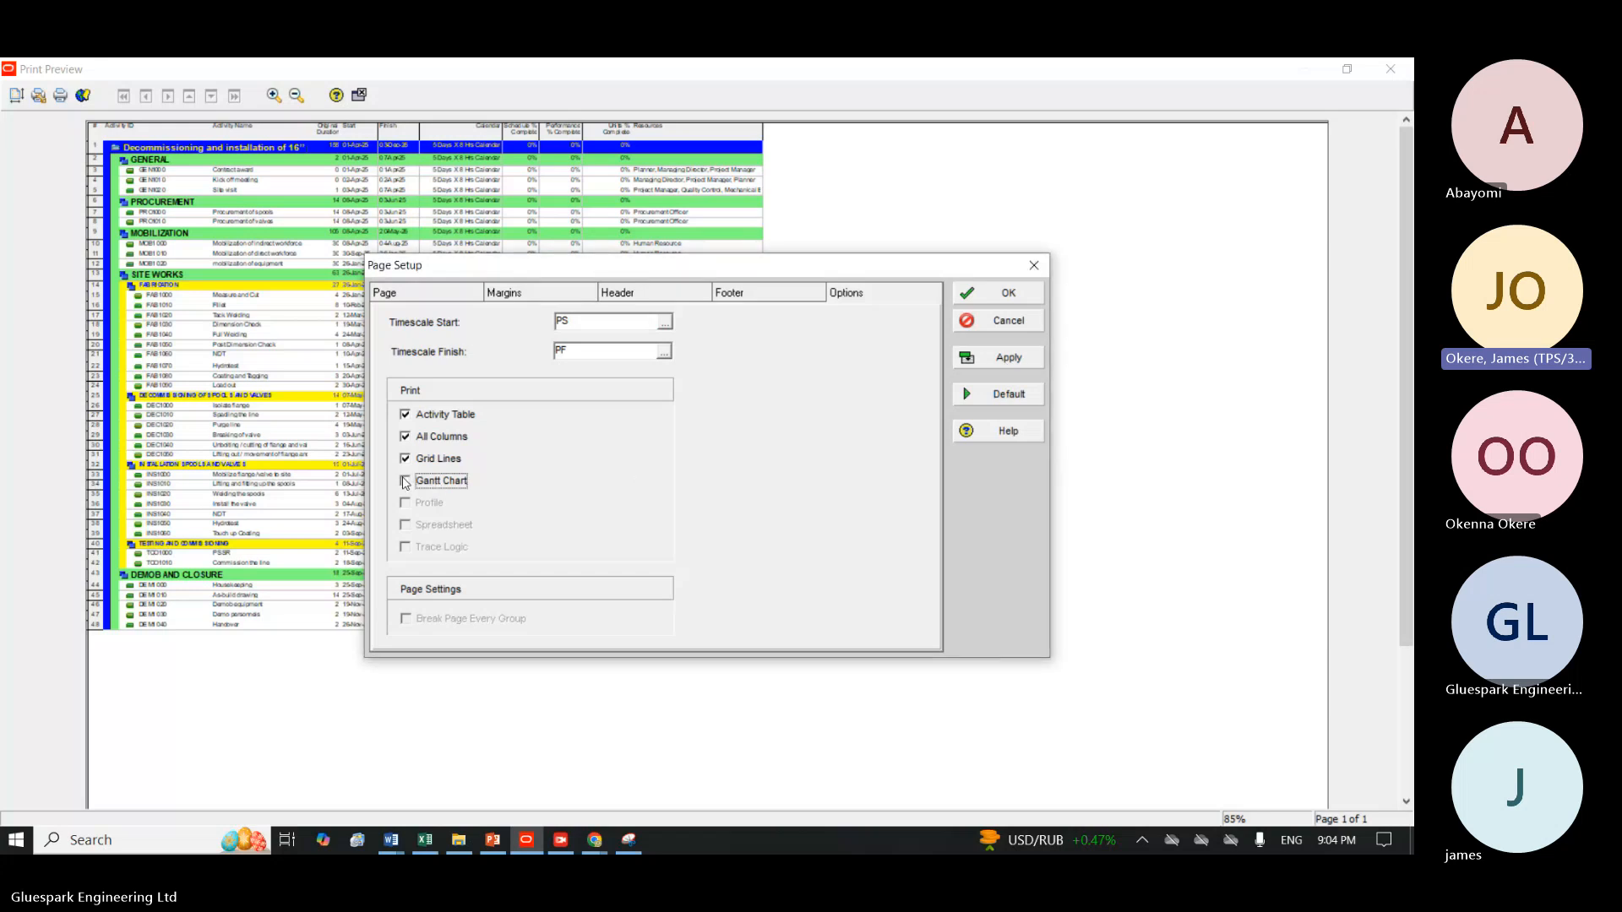
click(1005, 358)
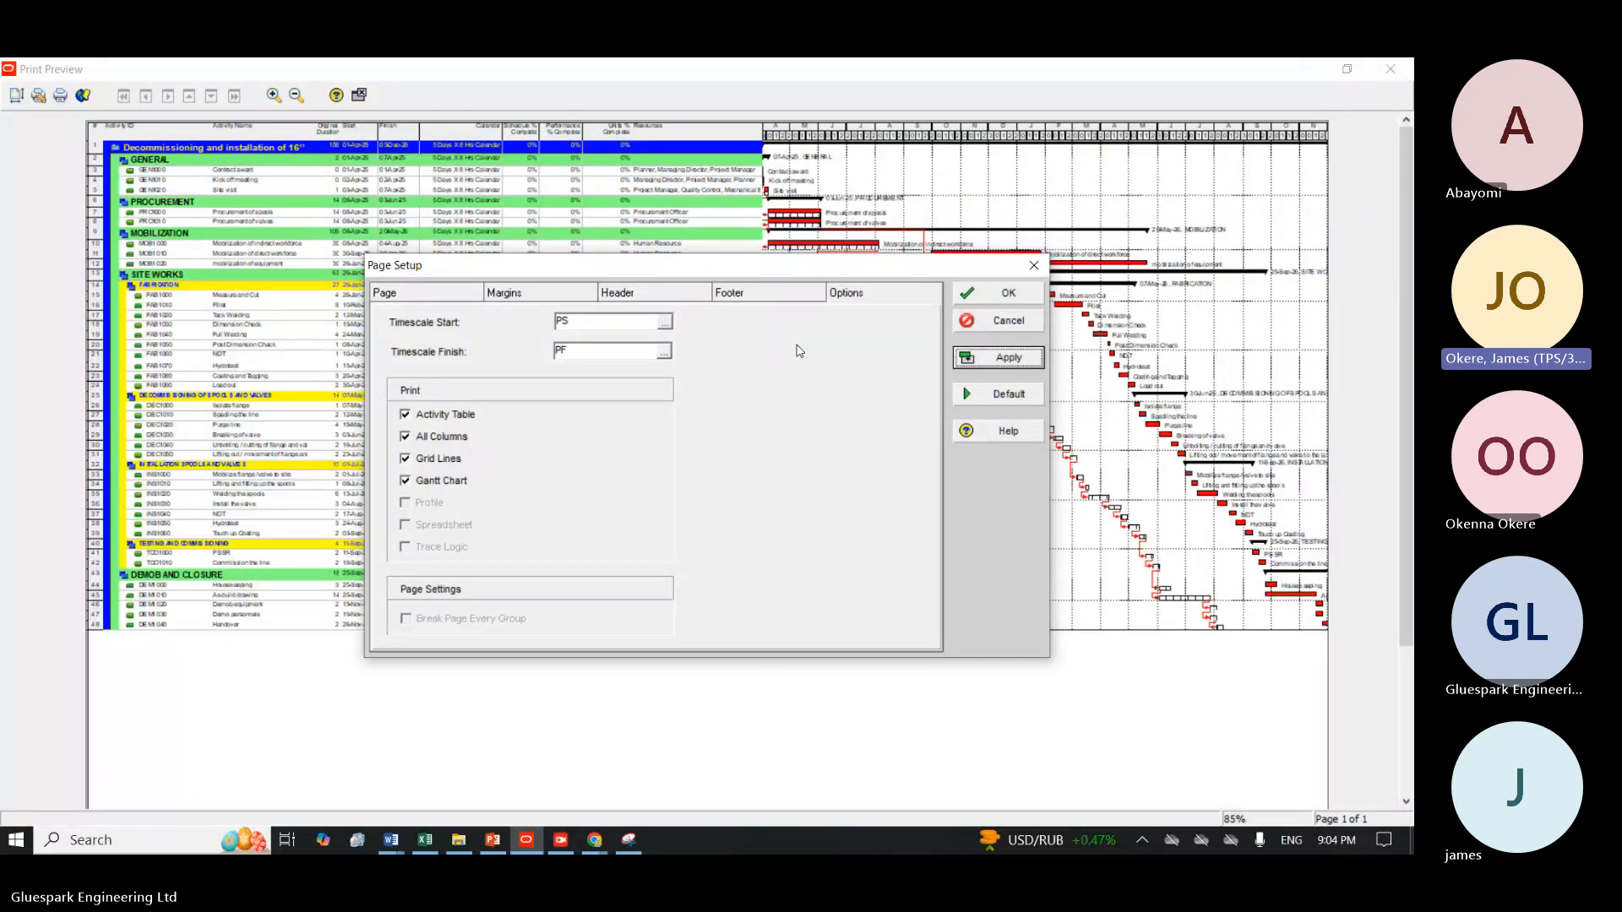
Set the page orientation to portrait, scale the printout to fit 1 page wide by 1 tall, and apply it.
click(416, 296)
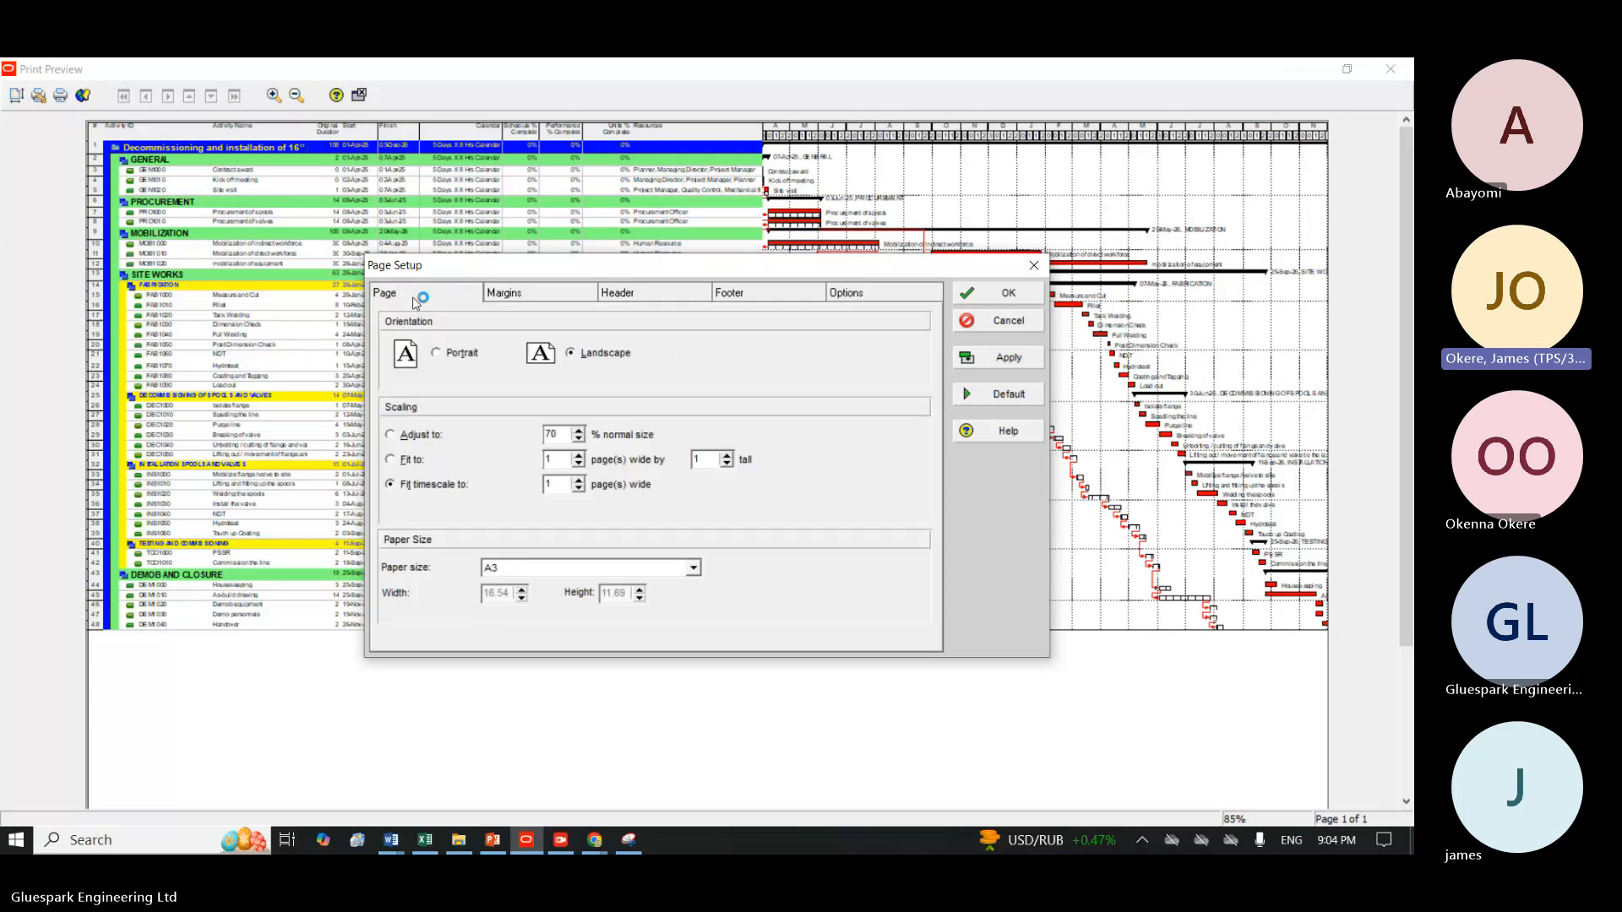
click(438, 354)
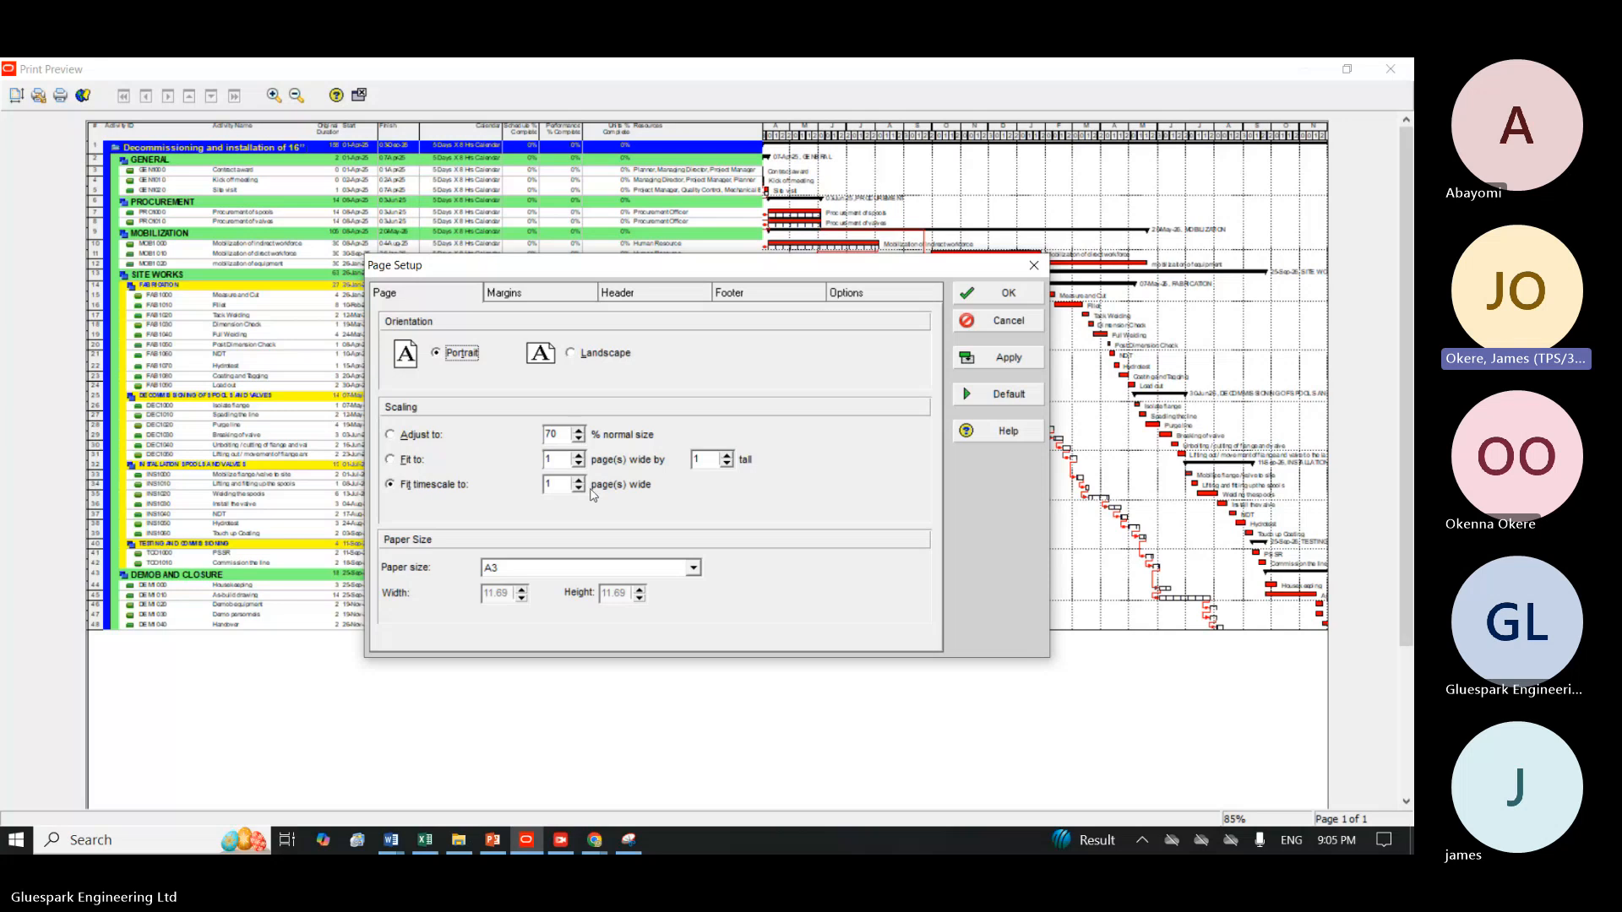
click(396, 459)
click(990, 361)
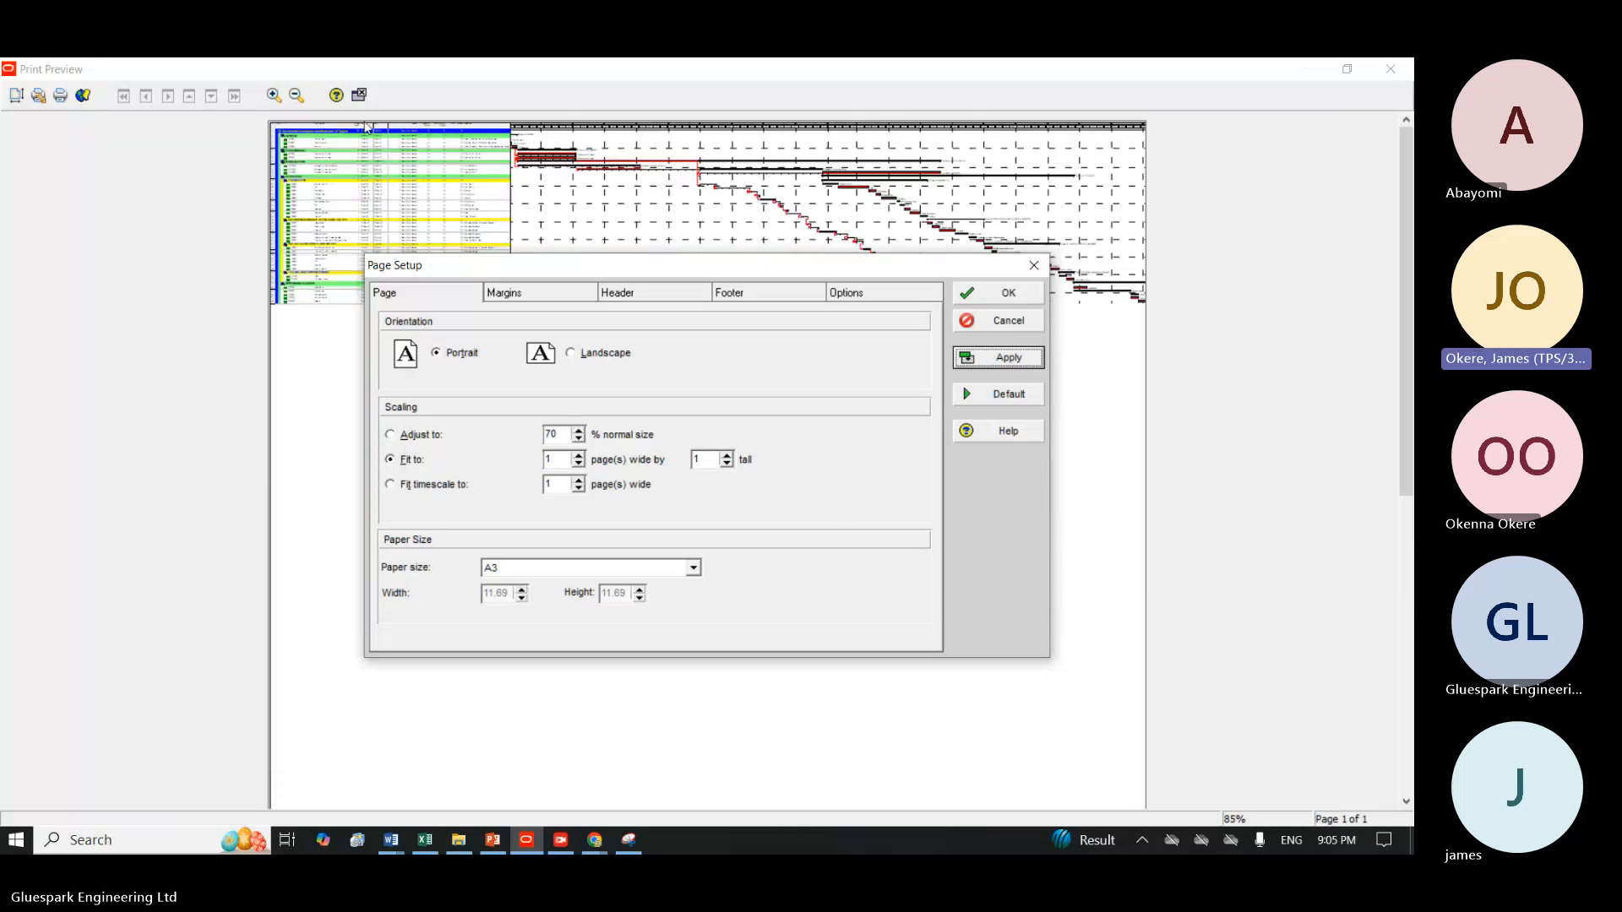
Adjust the printout scaling to 30% of normal size and apply it to the preview.
click(390, 435)
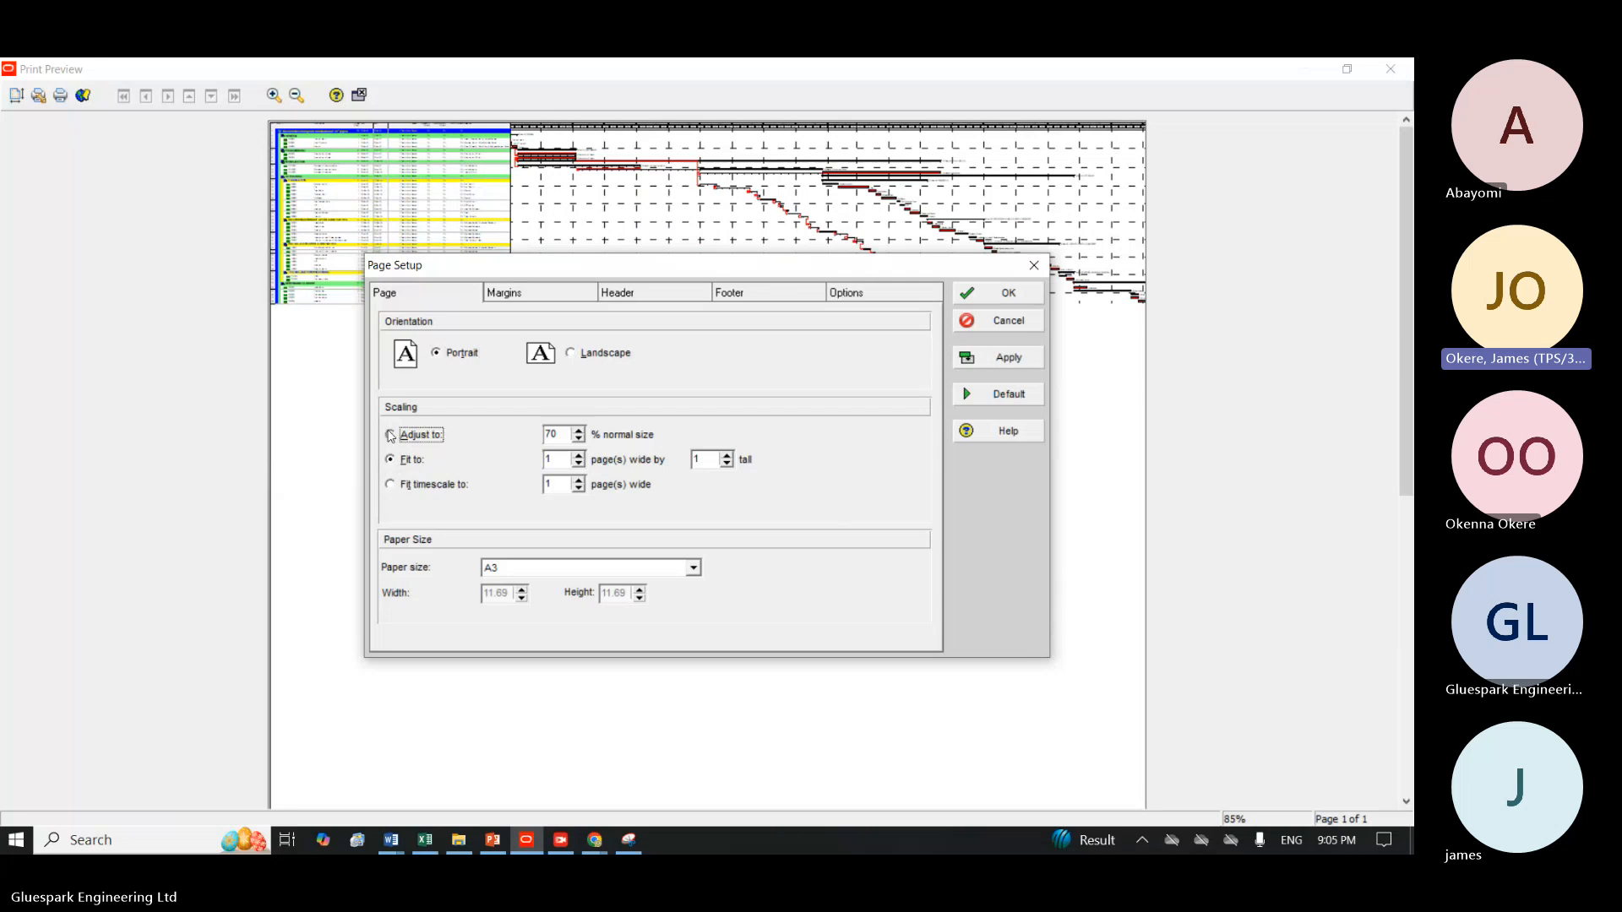
click(390, 435)
click(567, 432)
key(BackSpace)
key(BackSpace)
text(30)
click(995, 355)
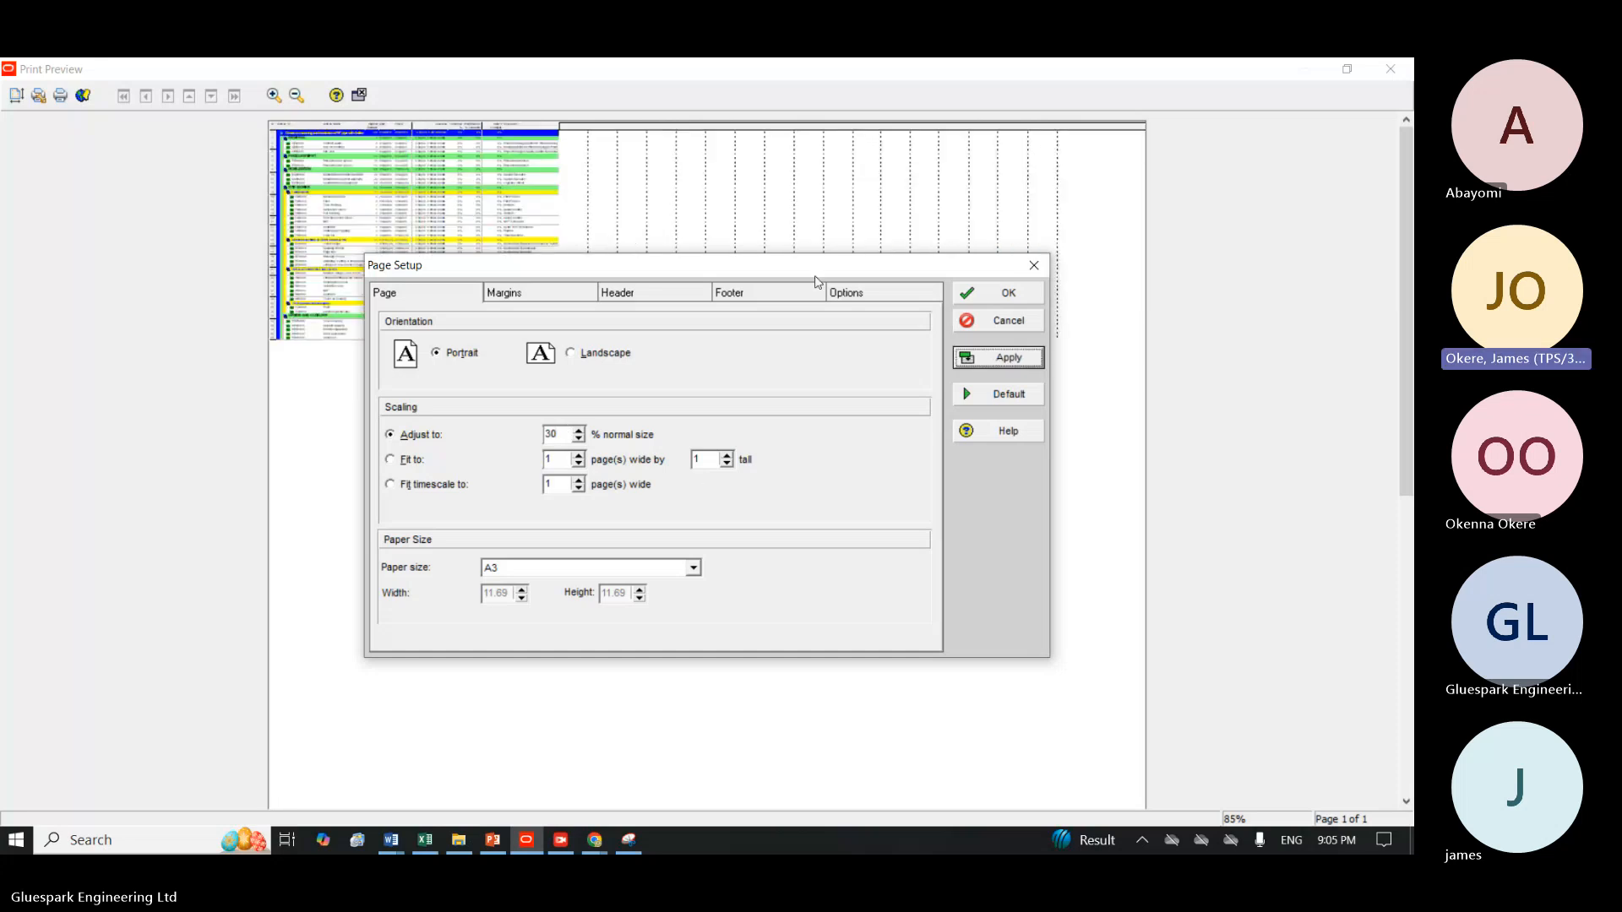
Set the scaling percentage to 50% of normal size and apply it to the preview.
click(564, 430)
key(BackSpace)
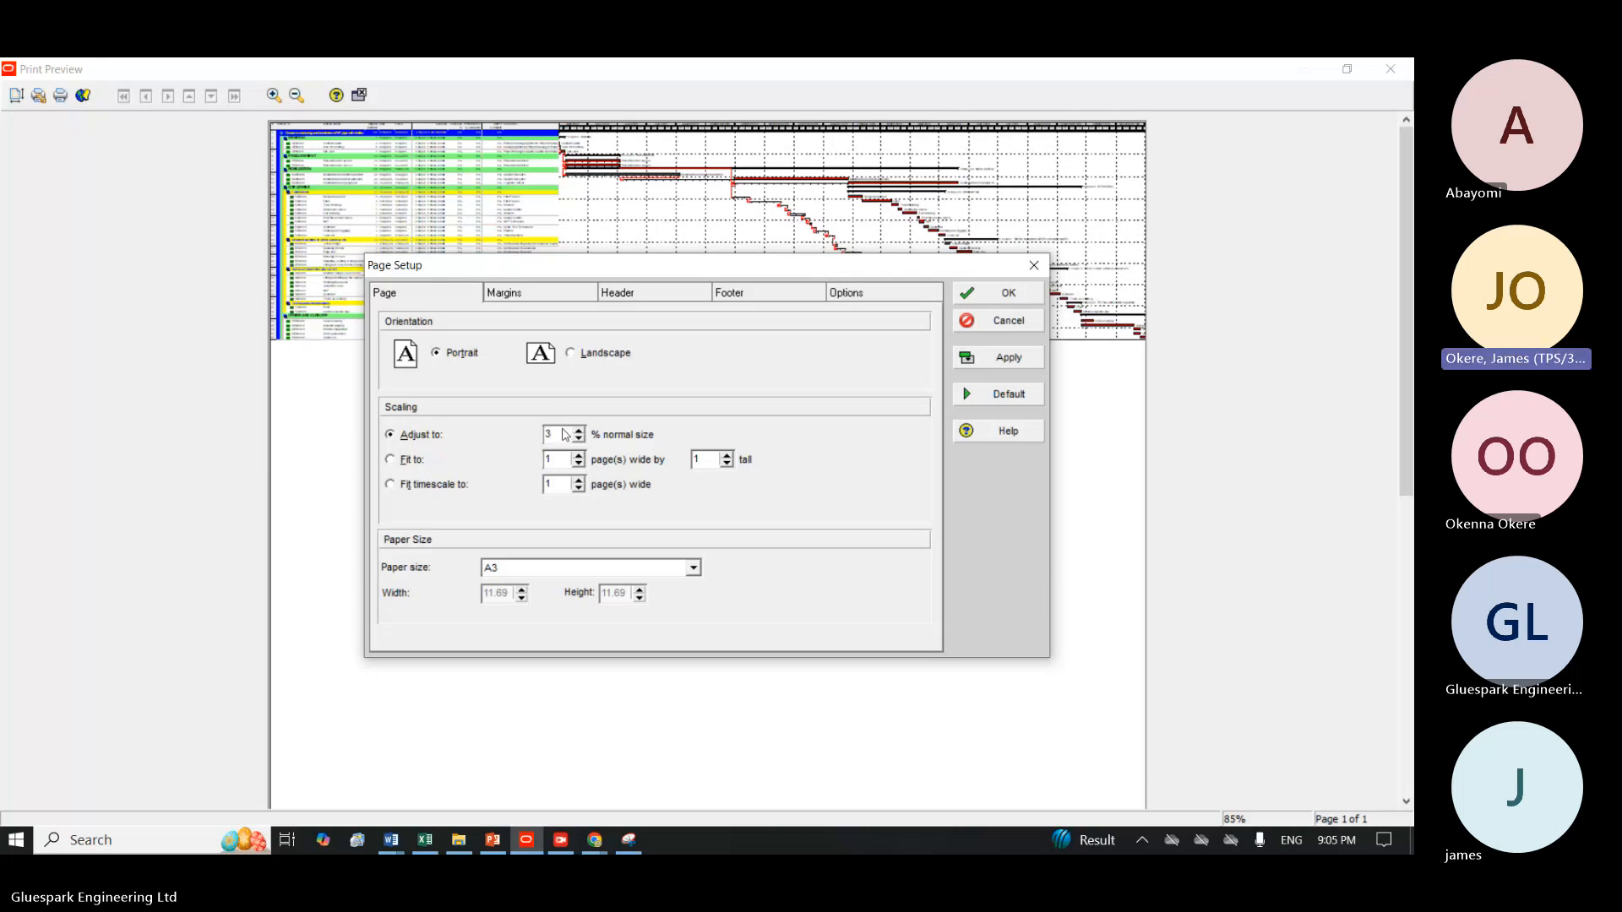
text(50)
click(982, 363)
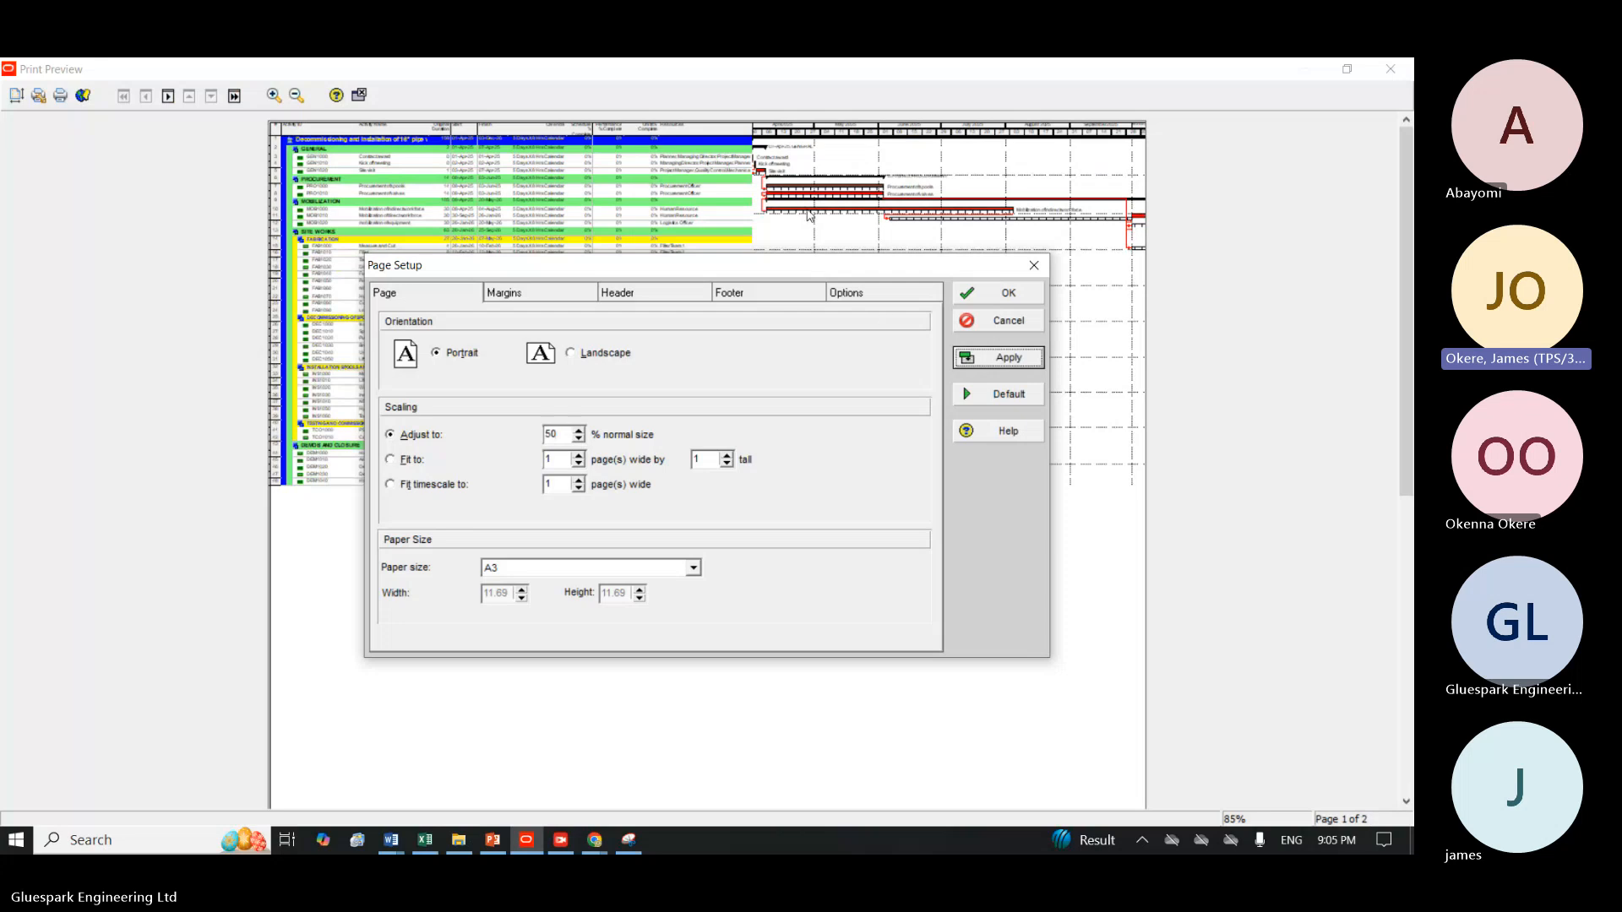
Scale the printout to fit the timescale to 1 page wide on A3 paper and apply it.
click(418, 485)
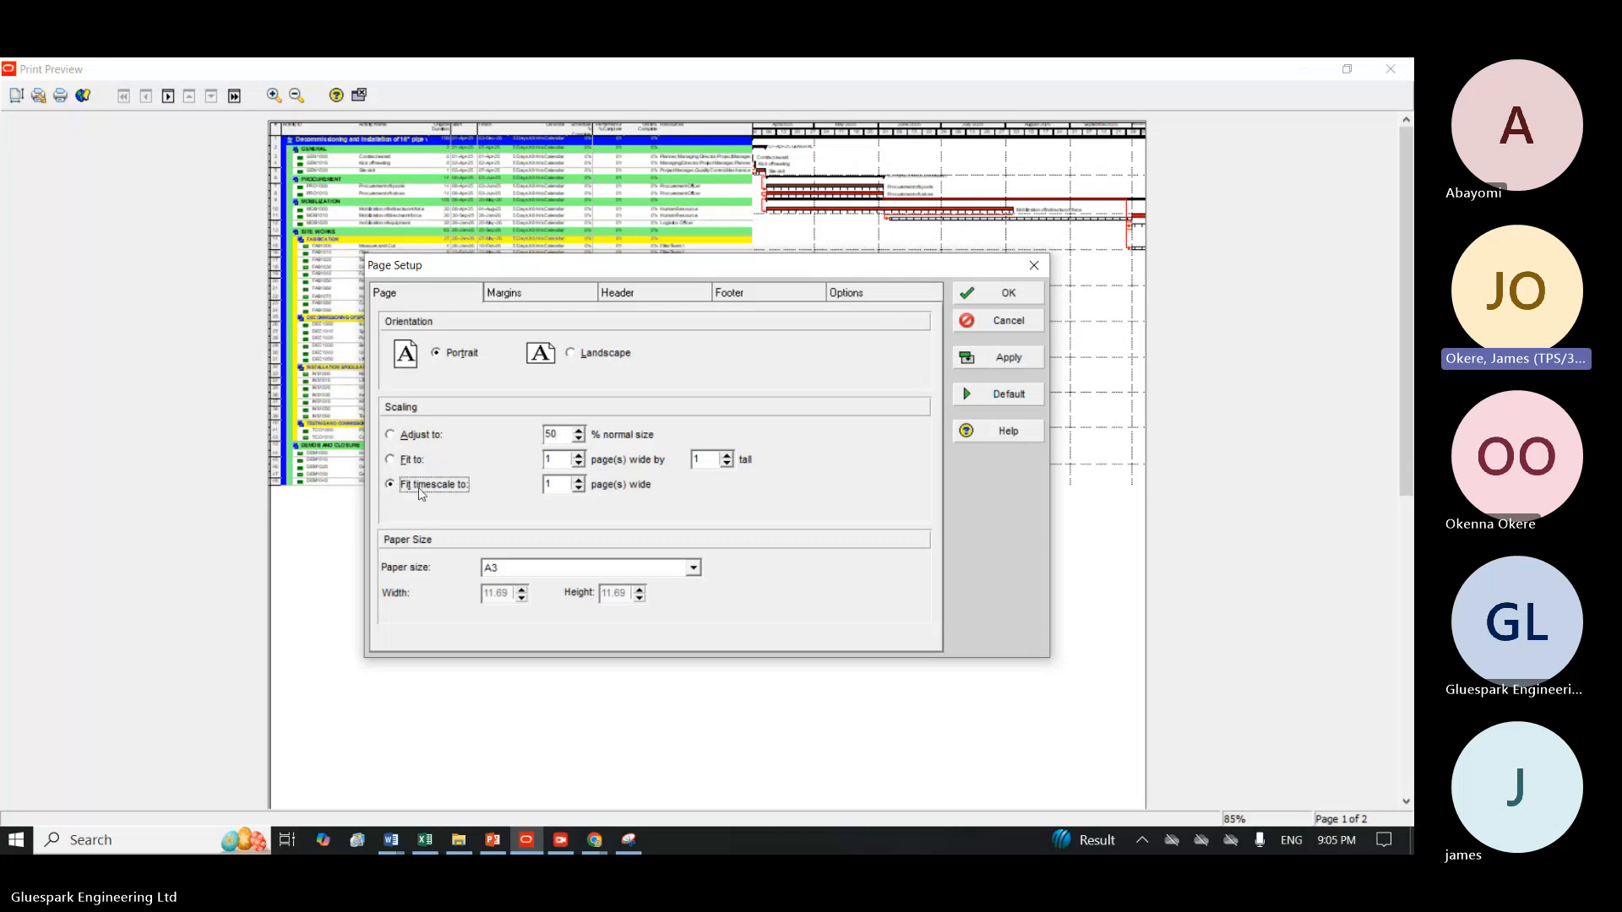
click(555, 483)
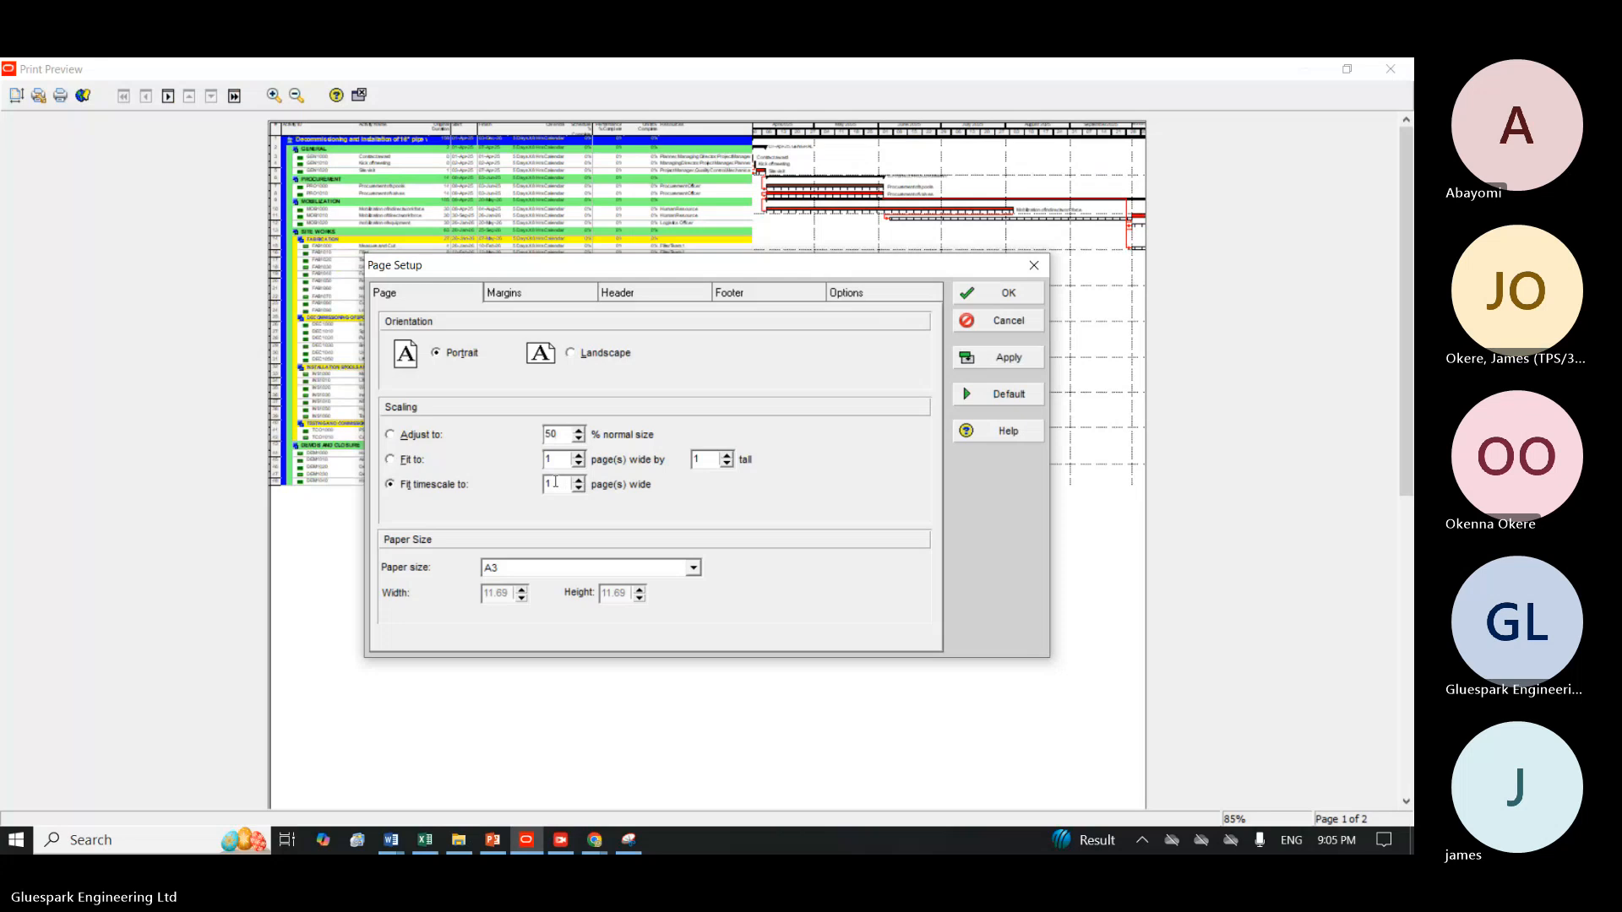
click(564, 570)
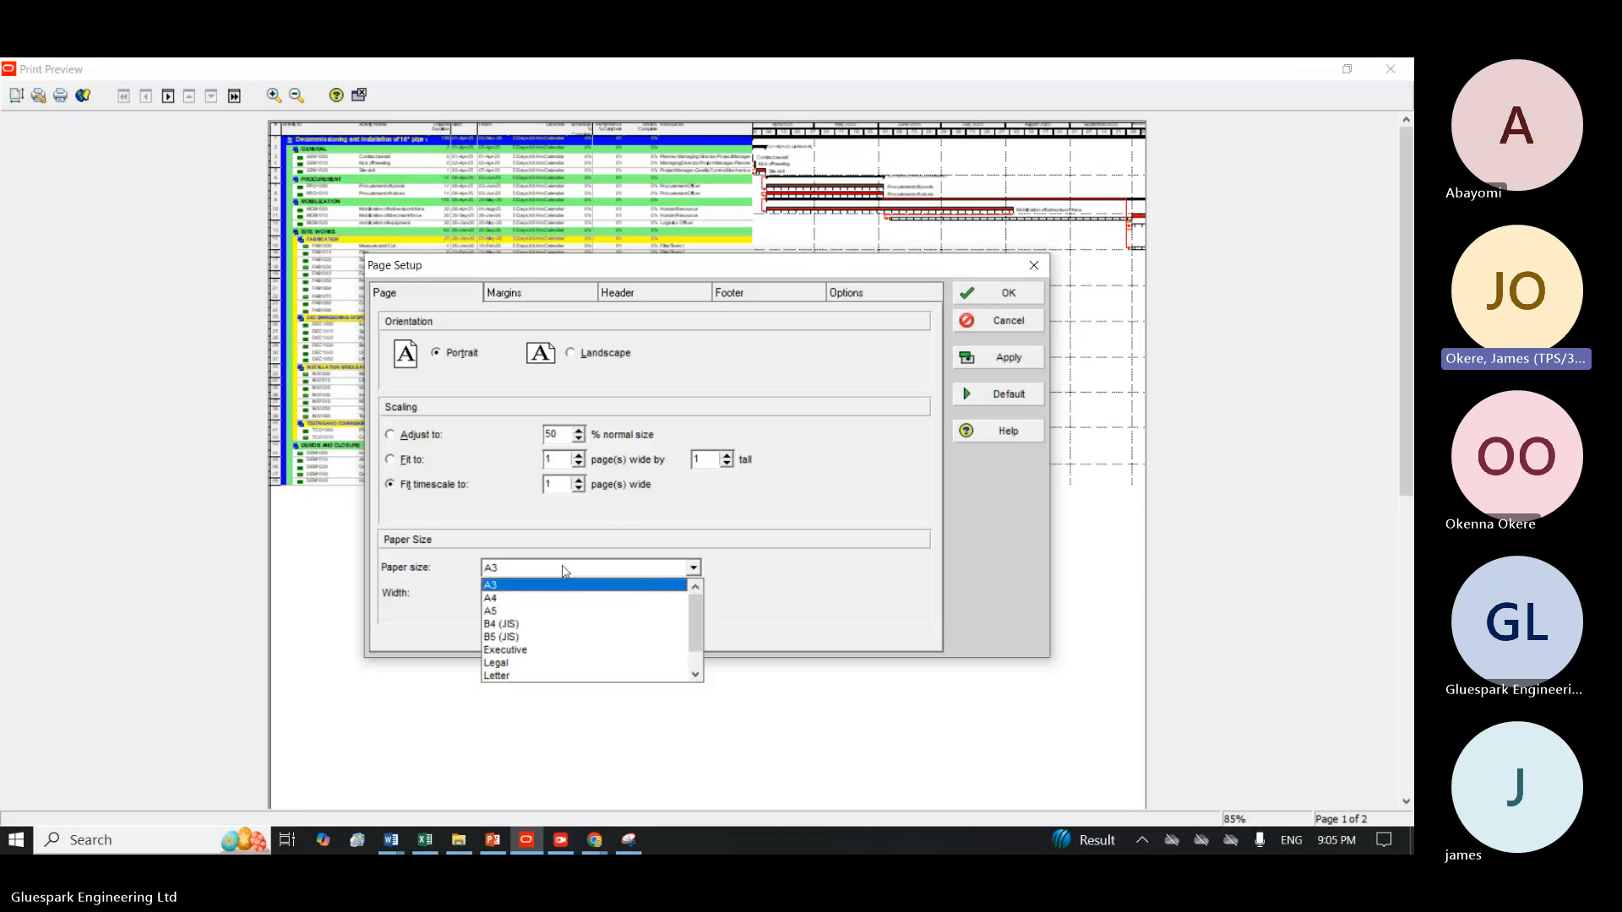
click(522, 589)
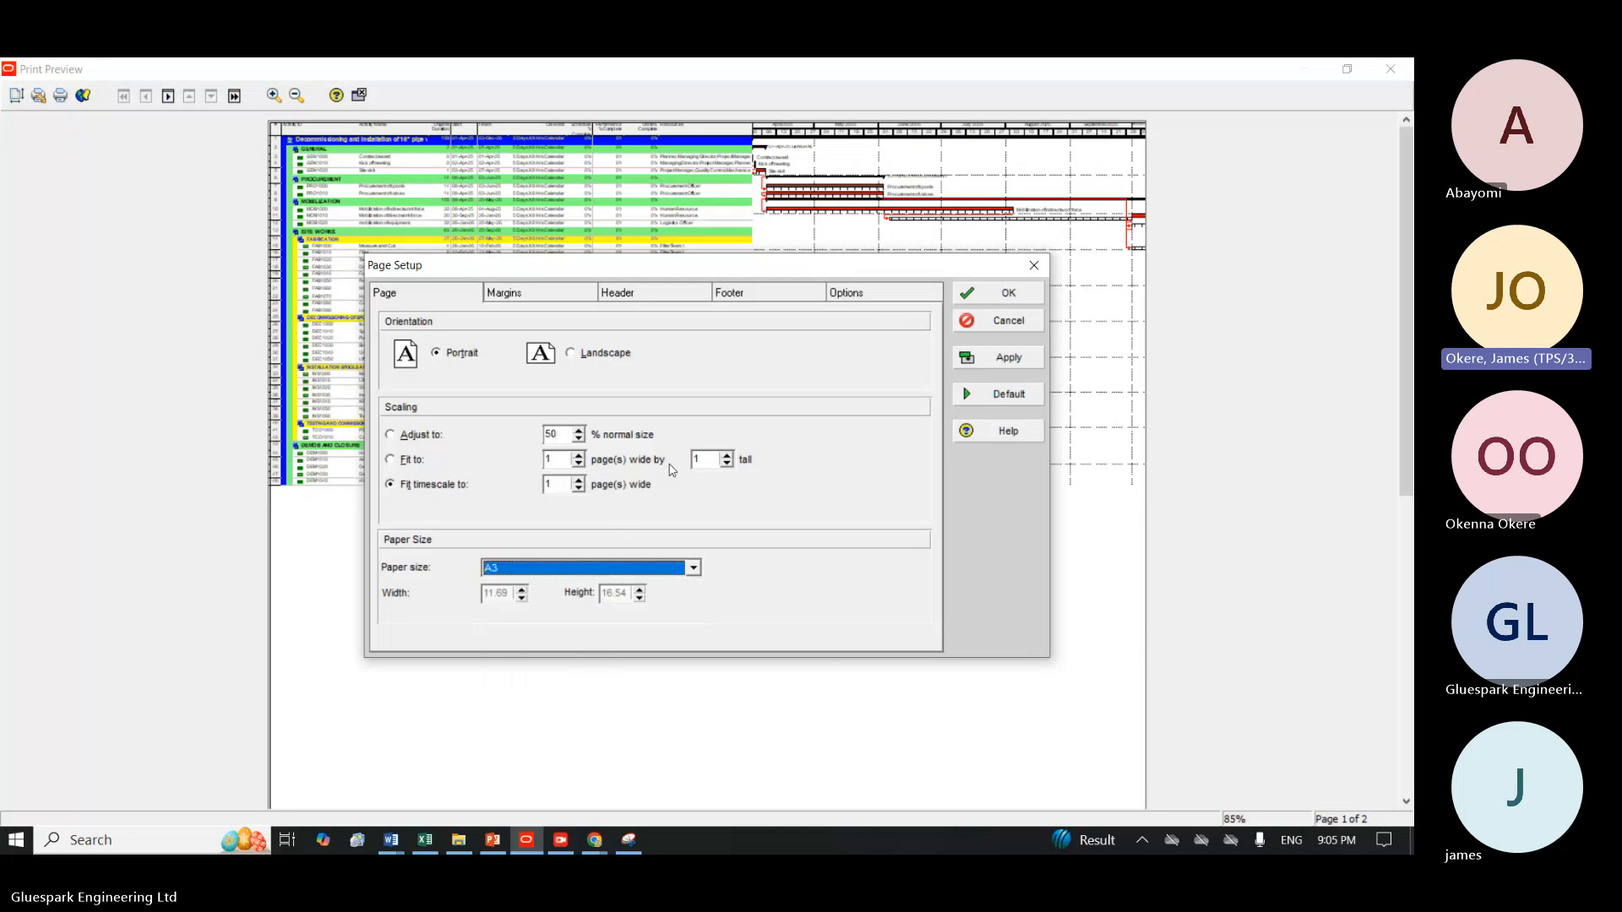
click(1017, 361)
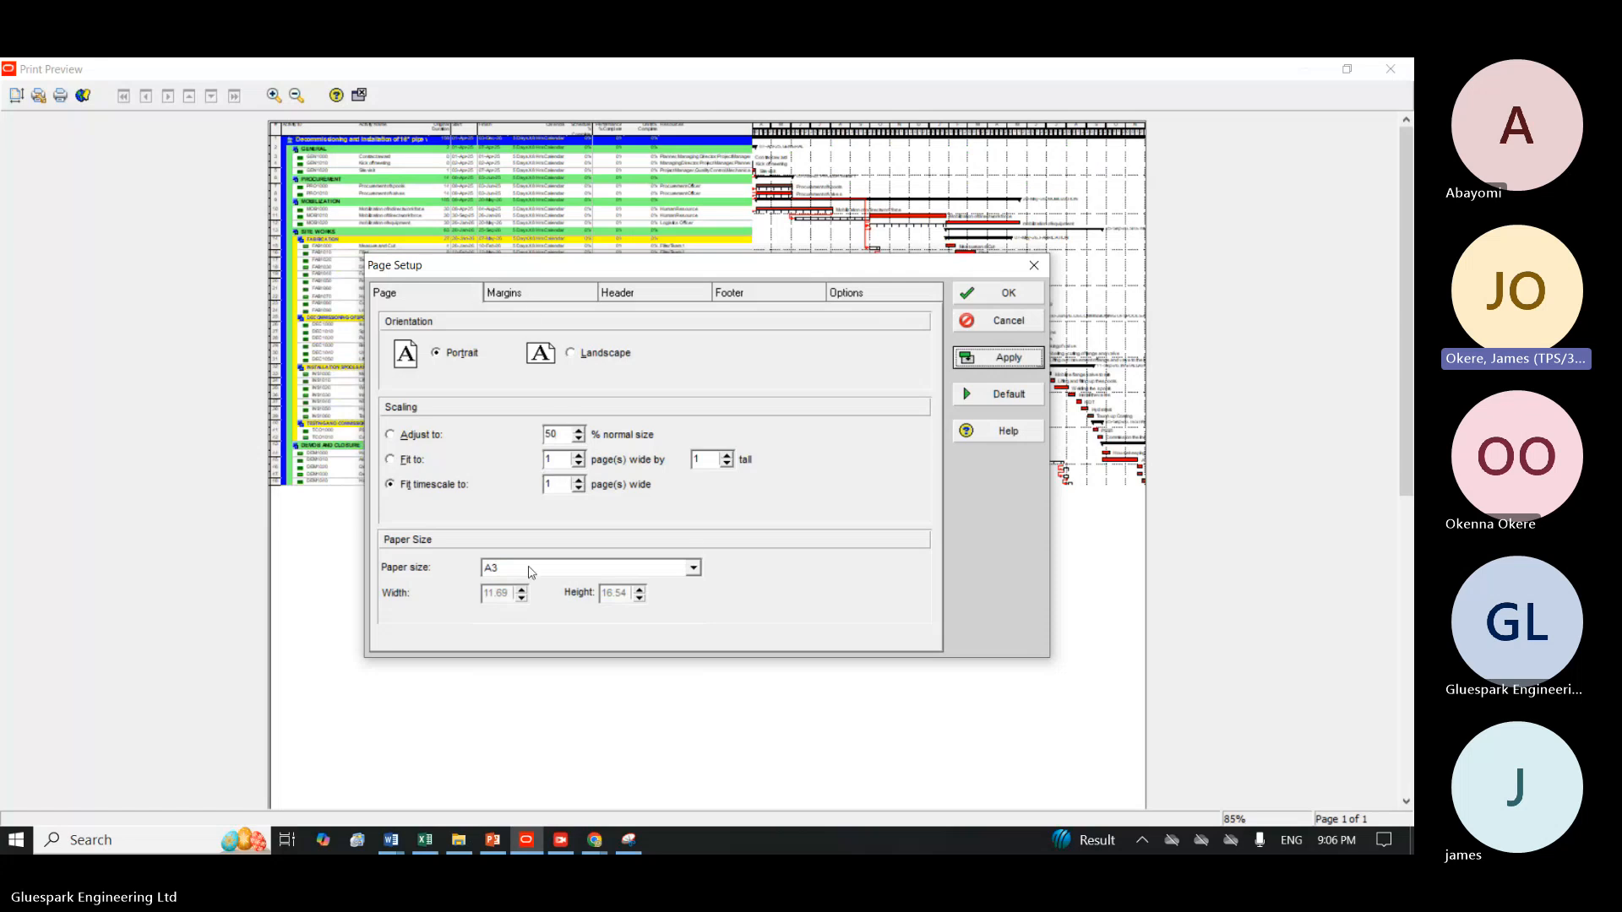
Set the top, left, right and bottom page margins to 0.25 each and apply them.
click(507, 293)
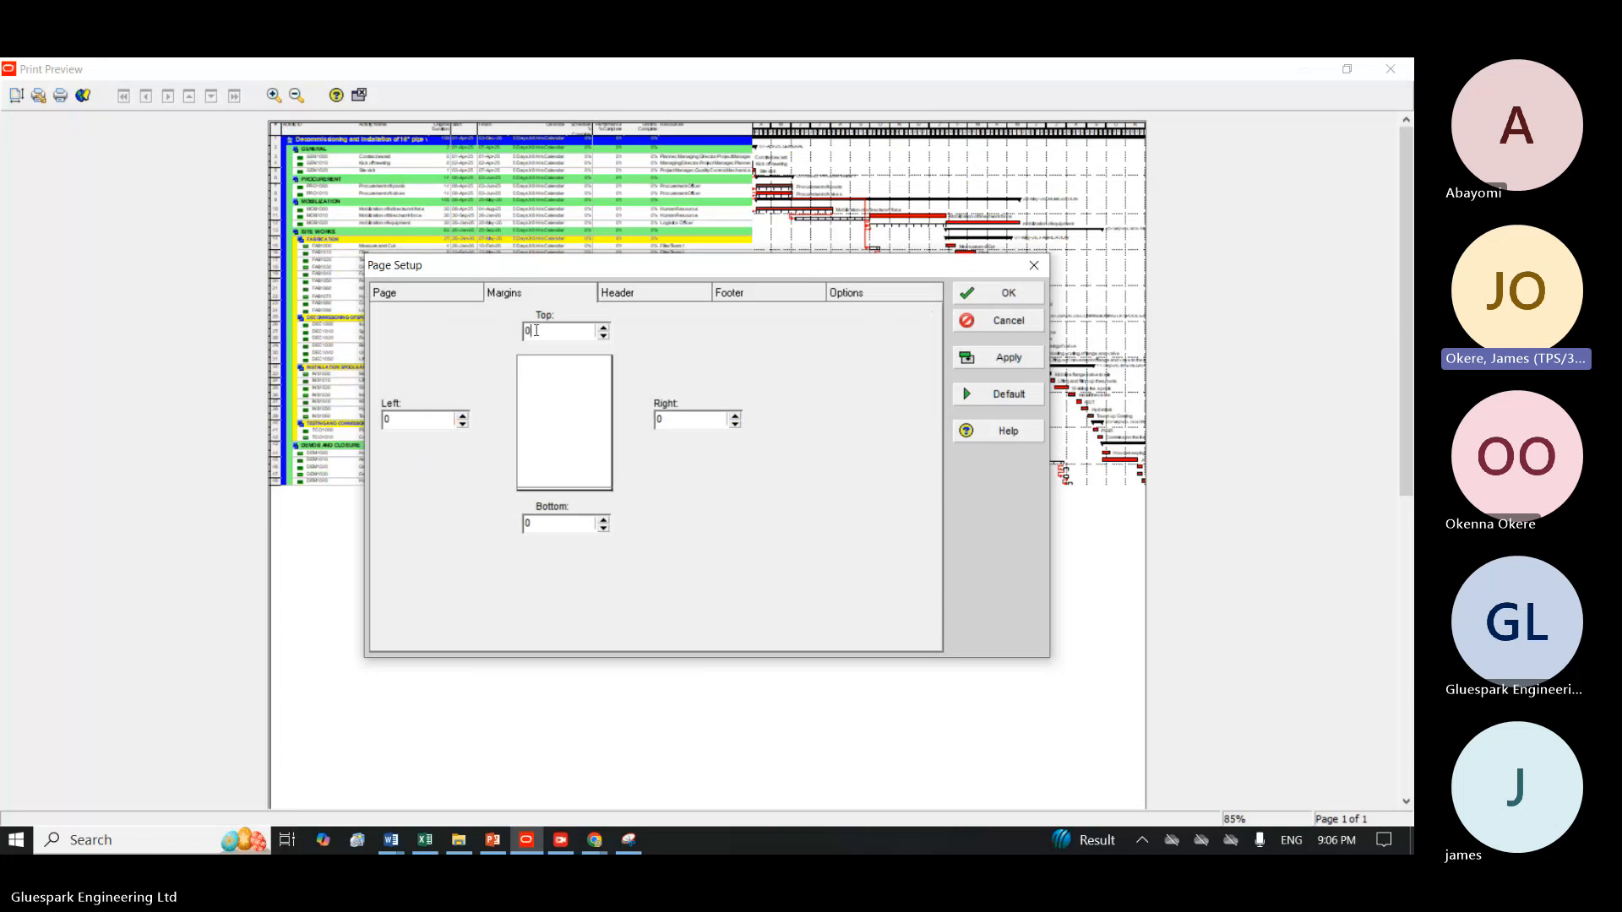
click(605, 330)
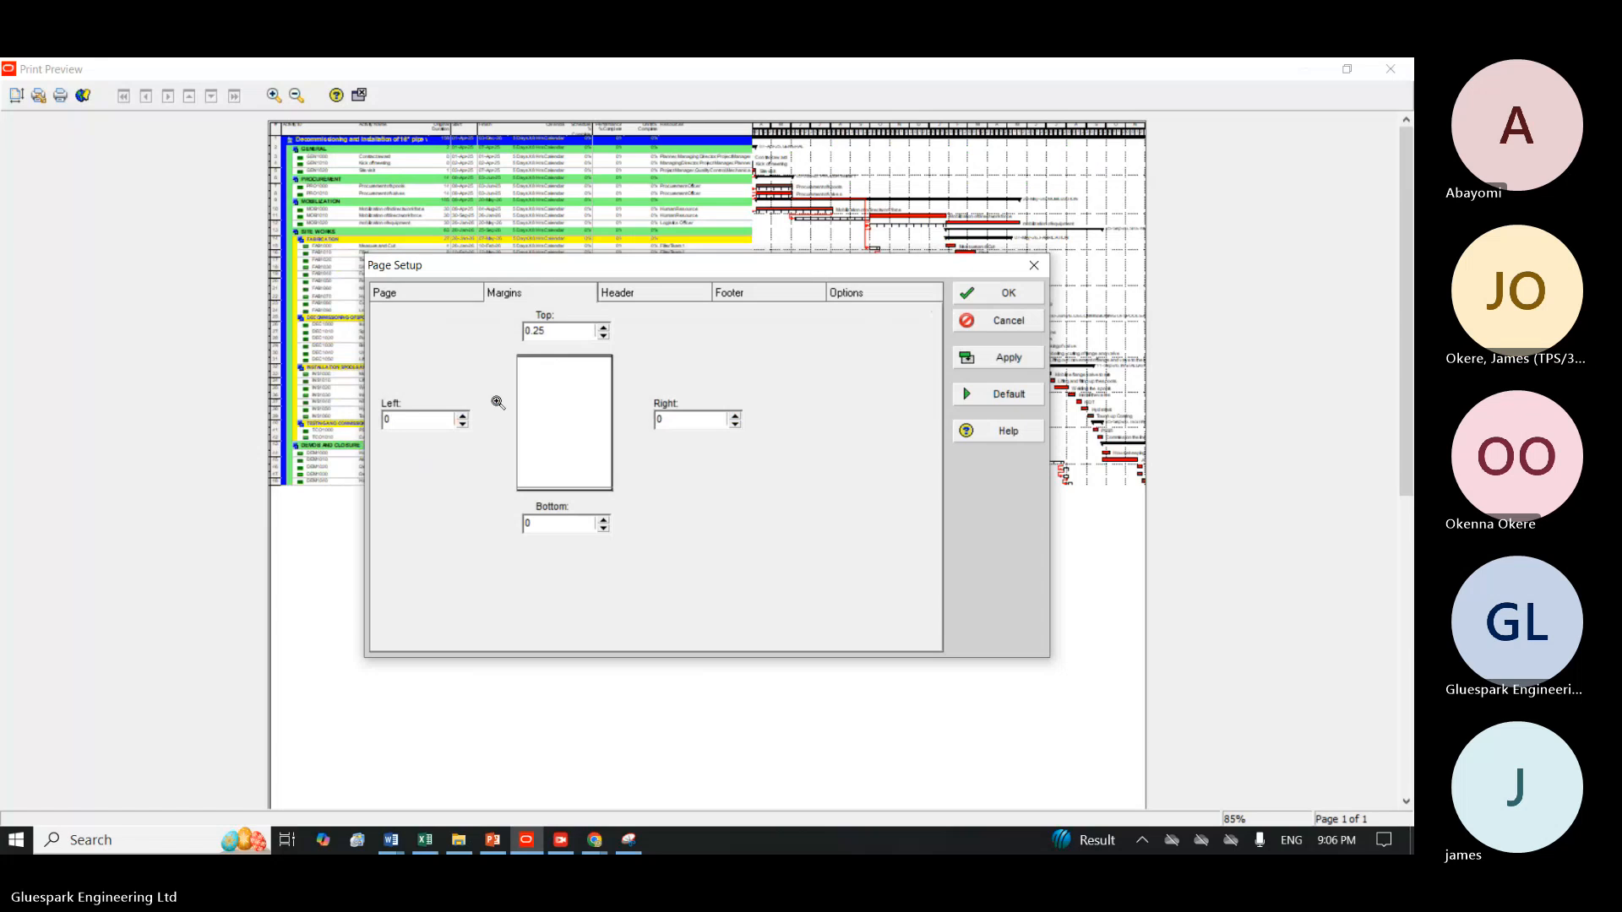
click(462, 415)
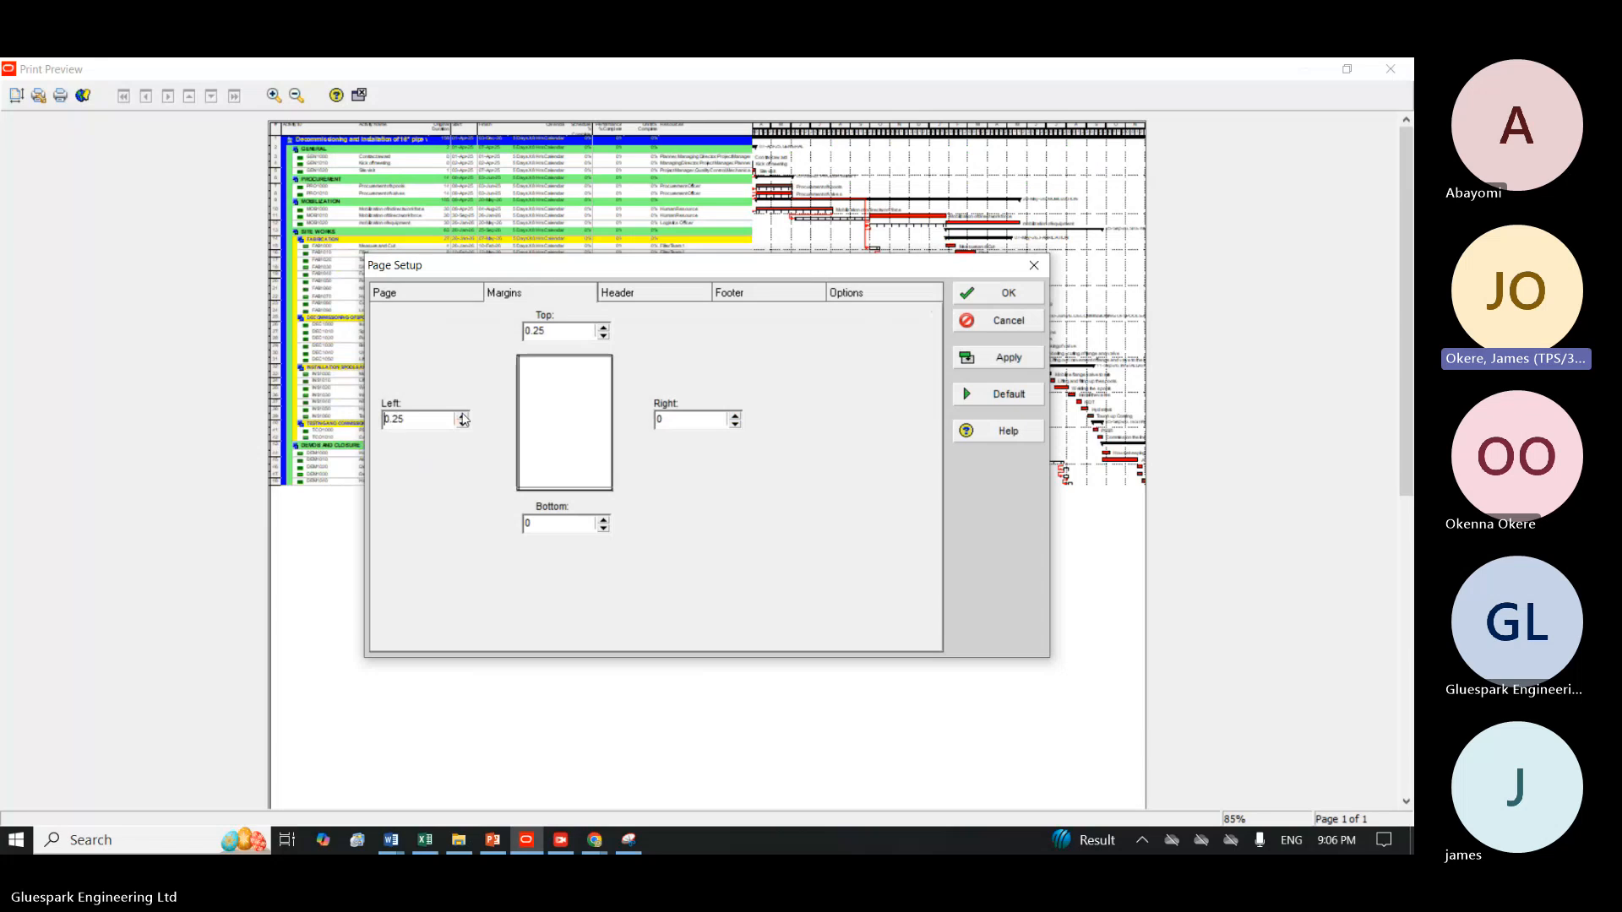
click(736, 416)
click(736, 416)
click(604, 519)
click(978, 348)
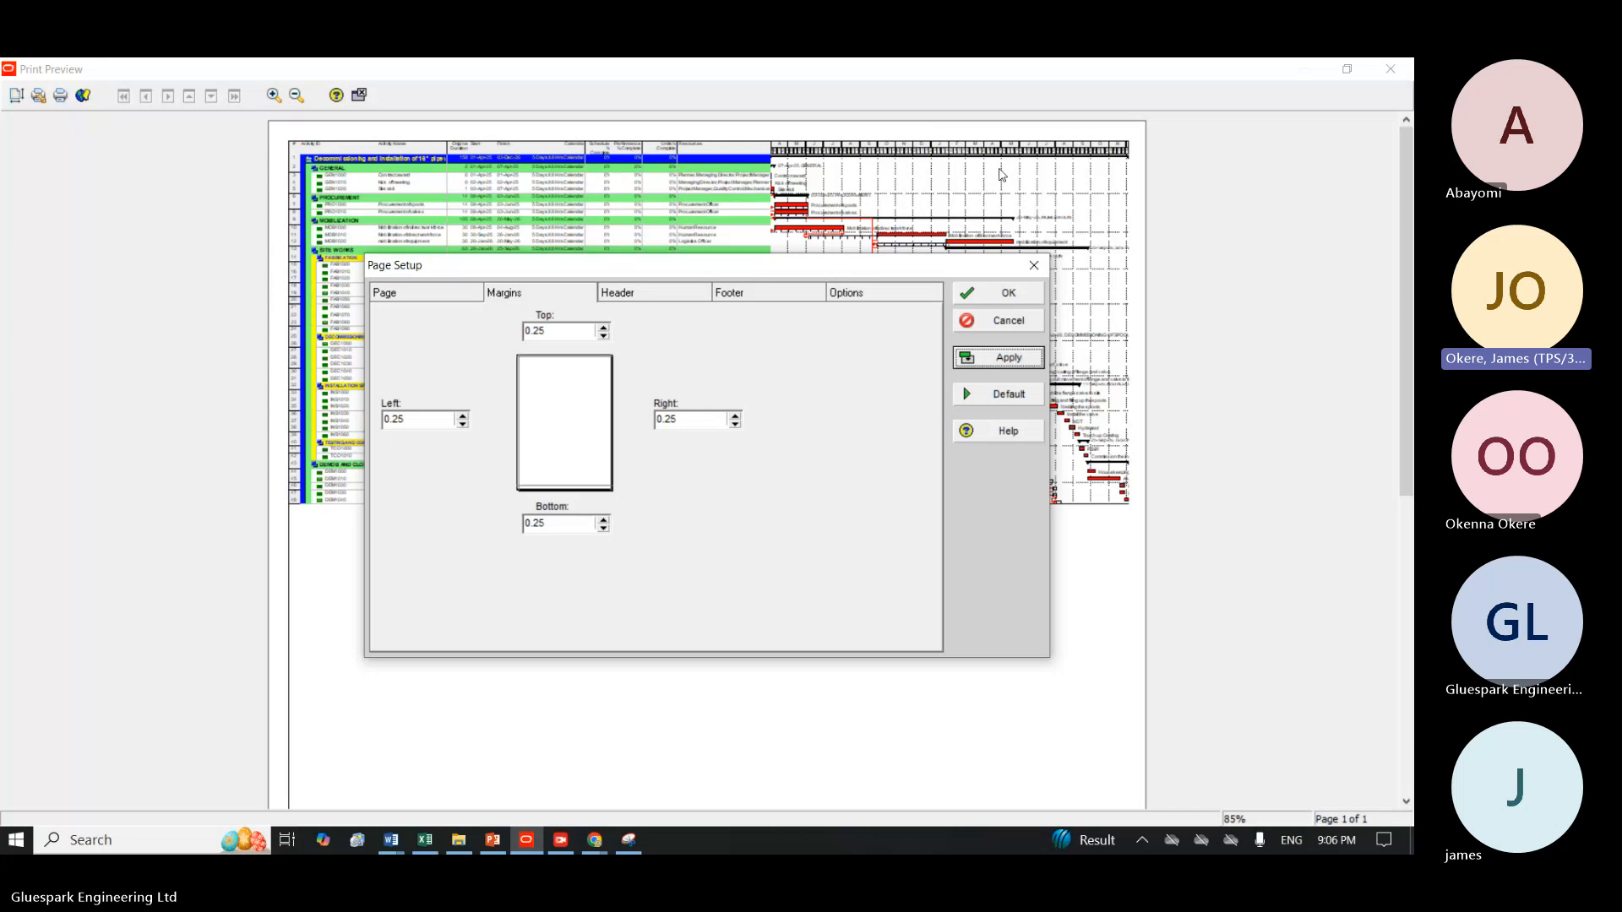
Set the page header height to 0.75 and apply it, trying 0.5 first.
click(647, 293)
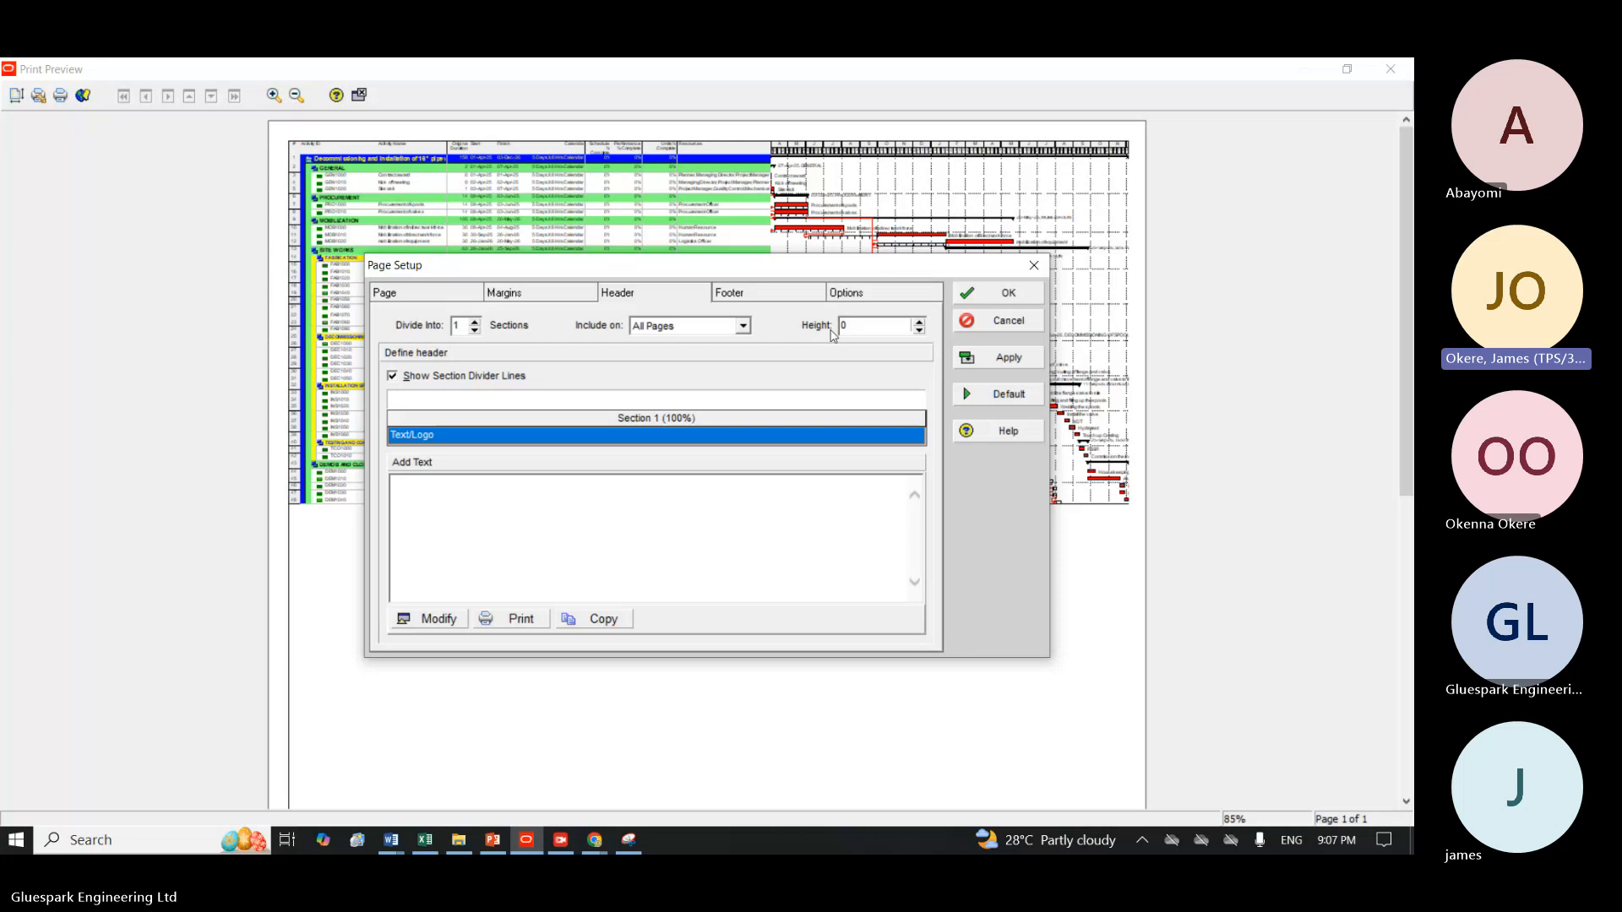
click(917, 321)
click(974, 362)
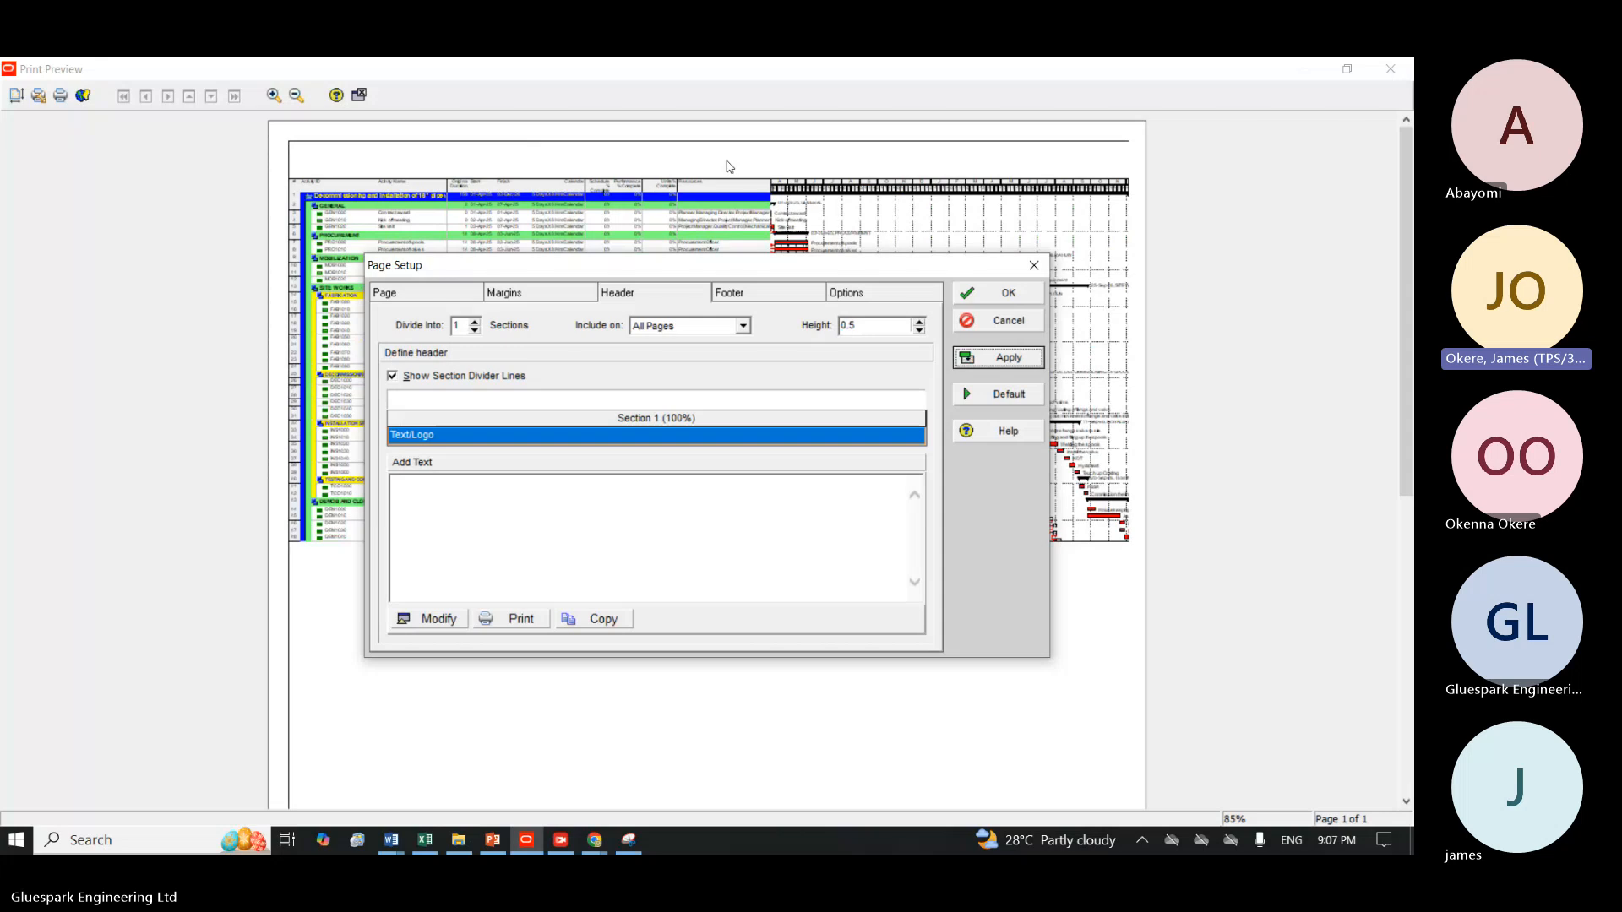
click(919, 331)
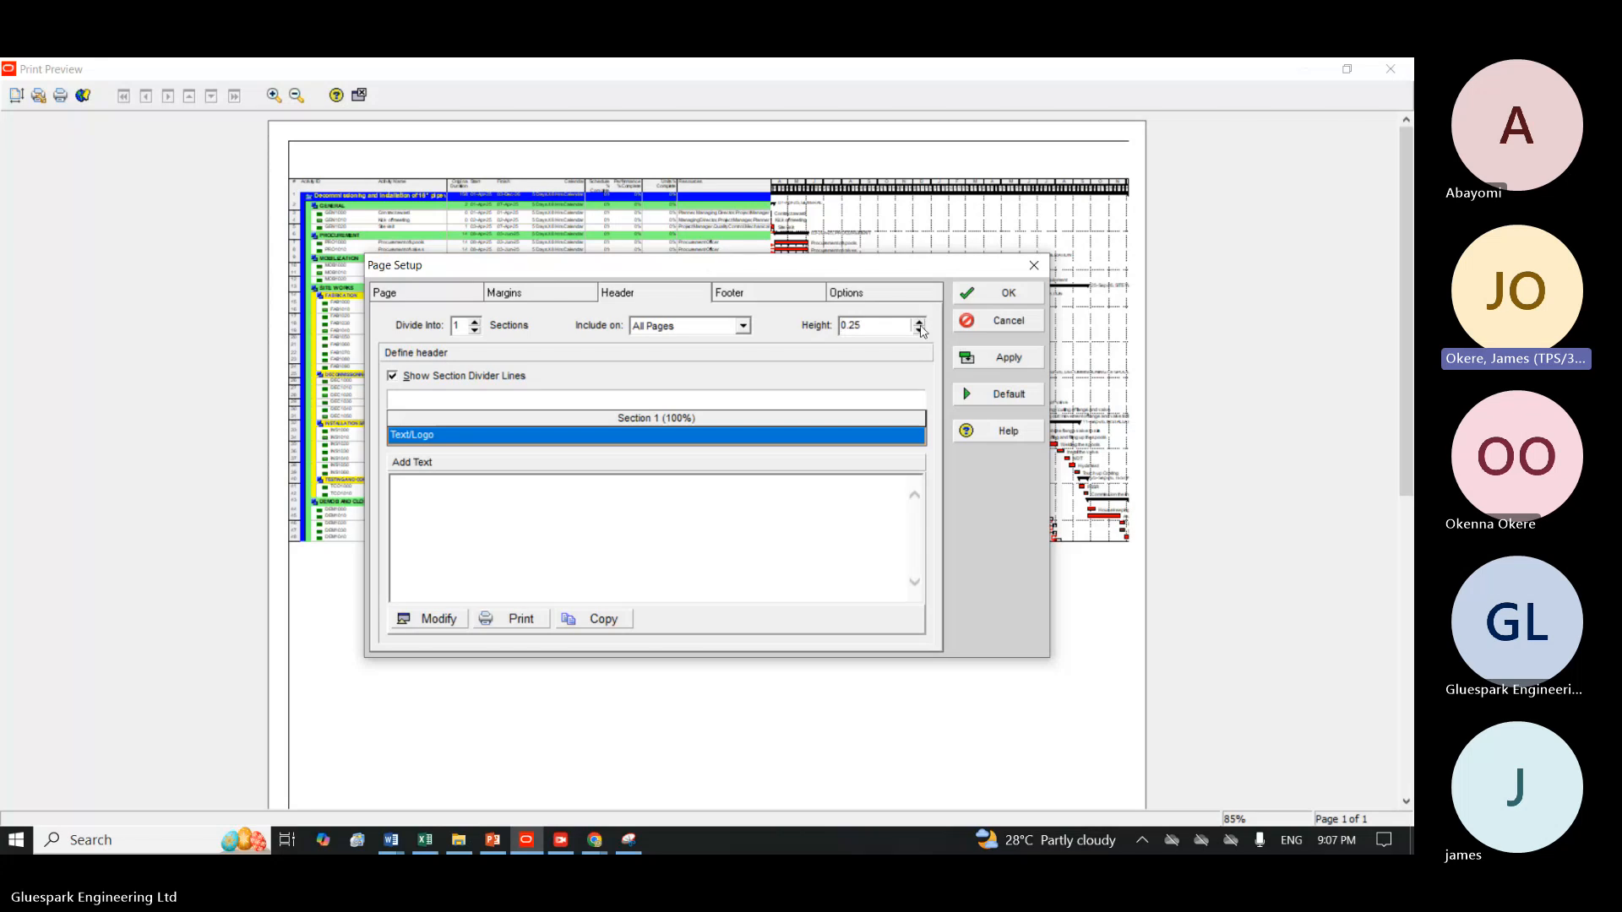
click(919, 332)
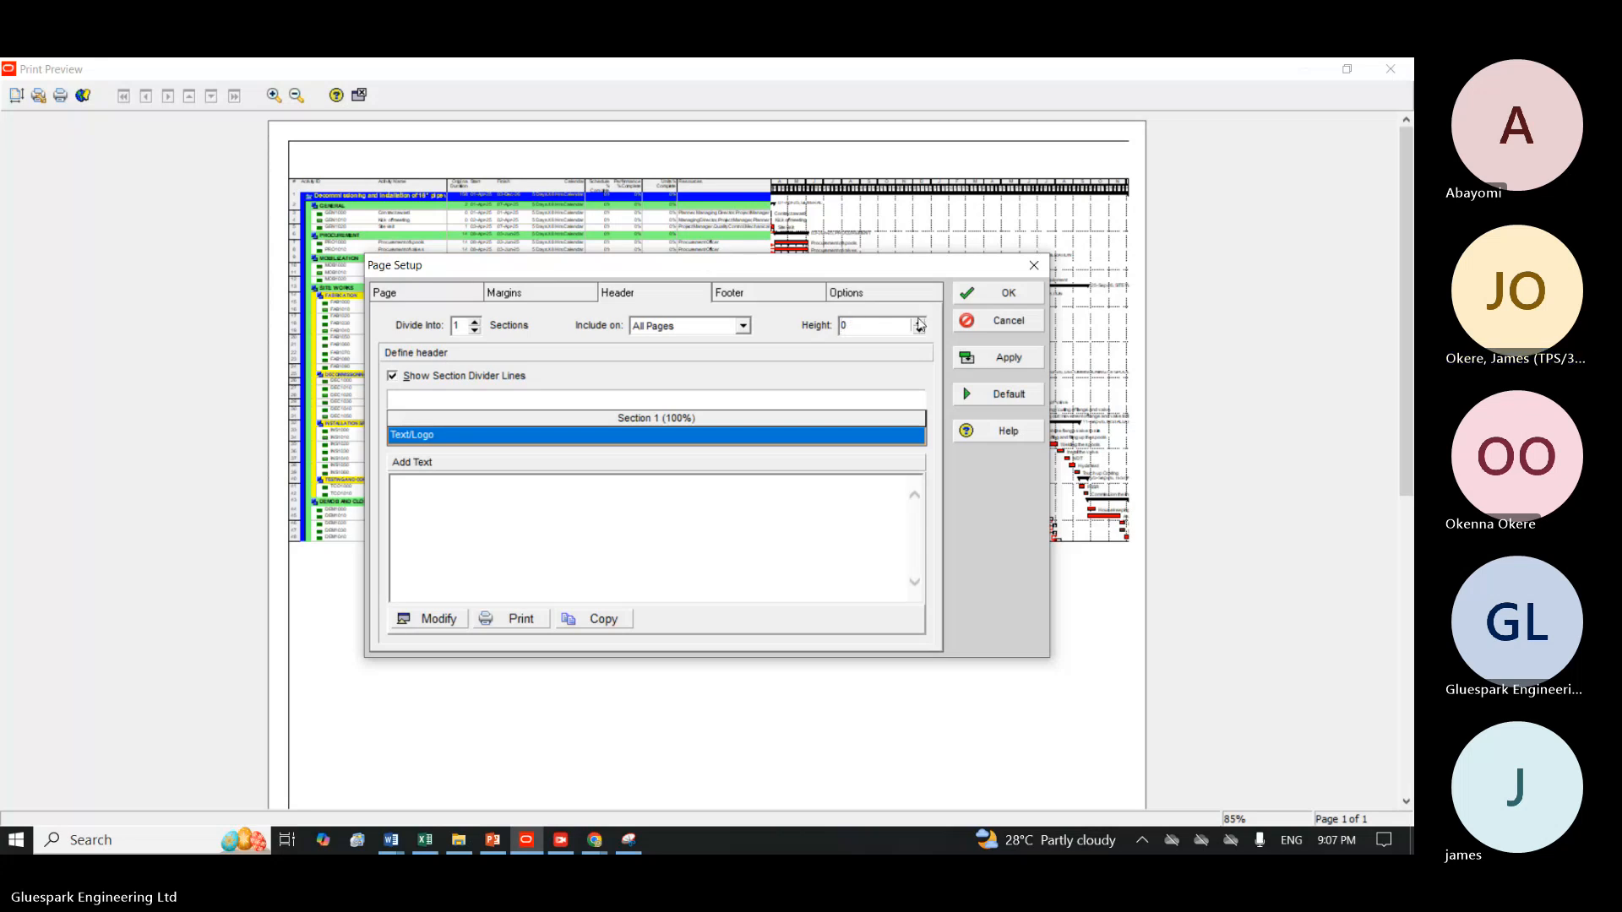
click(919, 324)
click(919, 324)
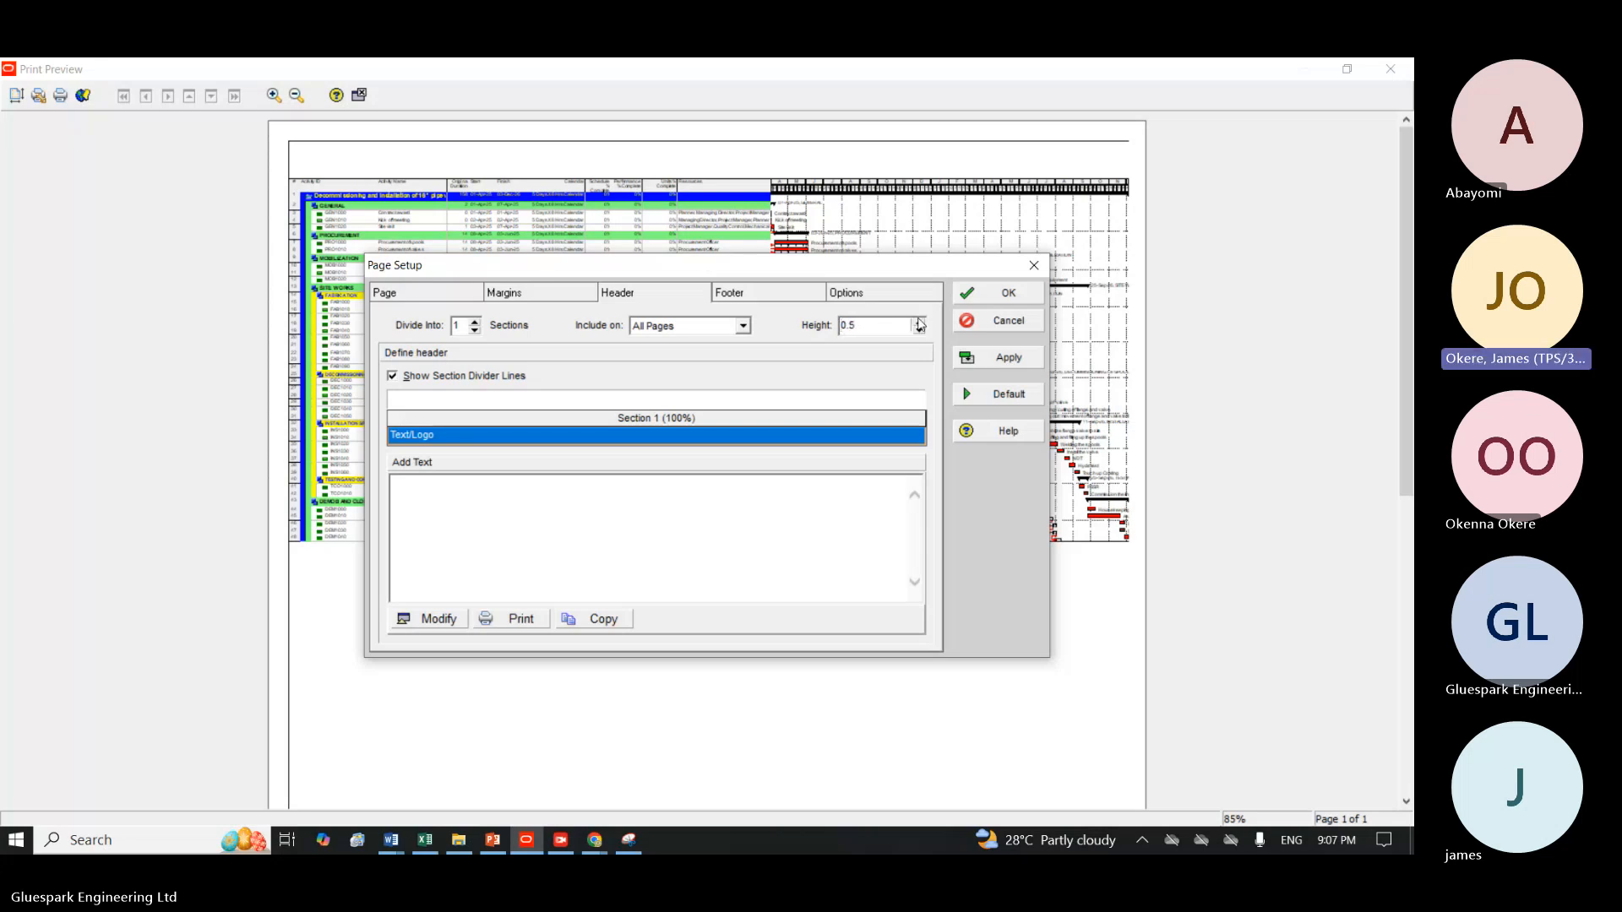
click(918, 323)
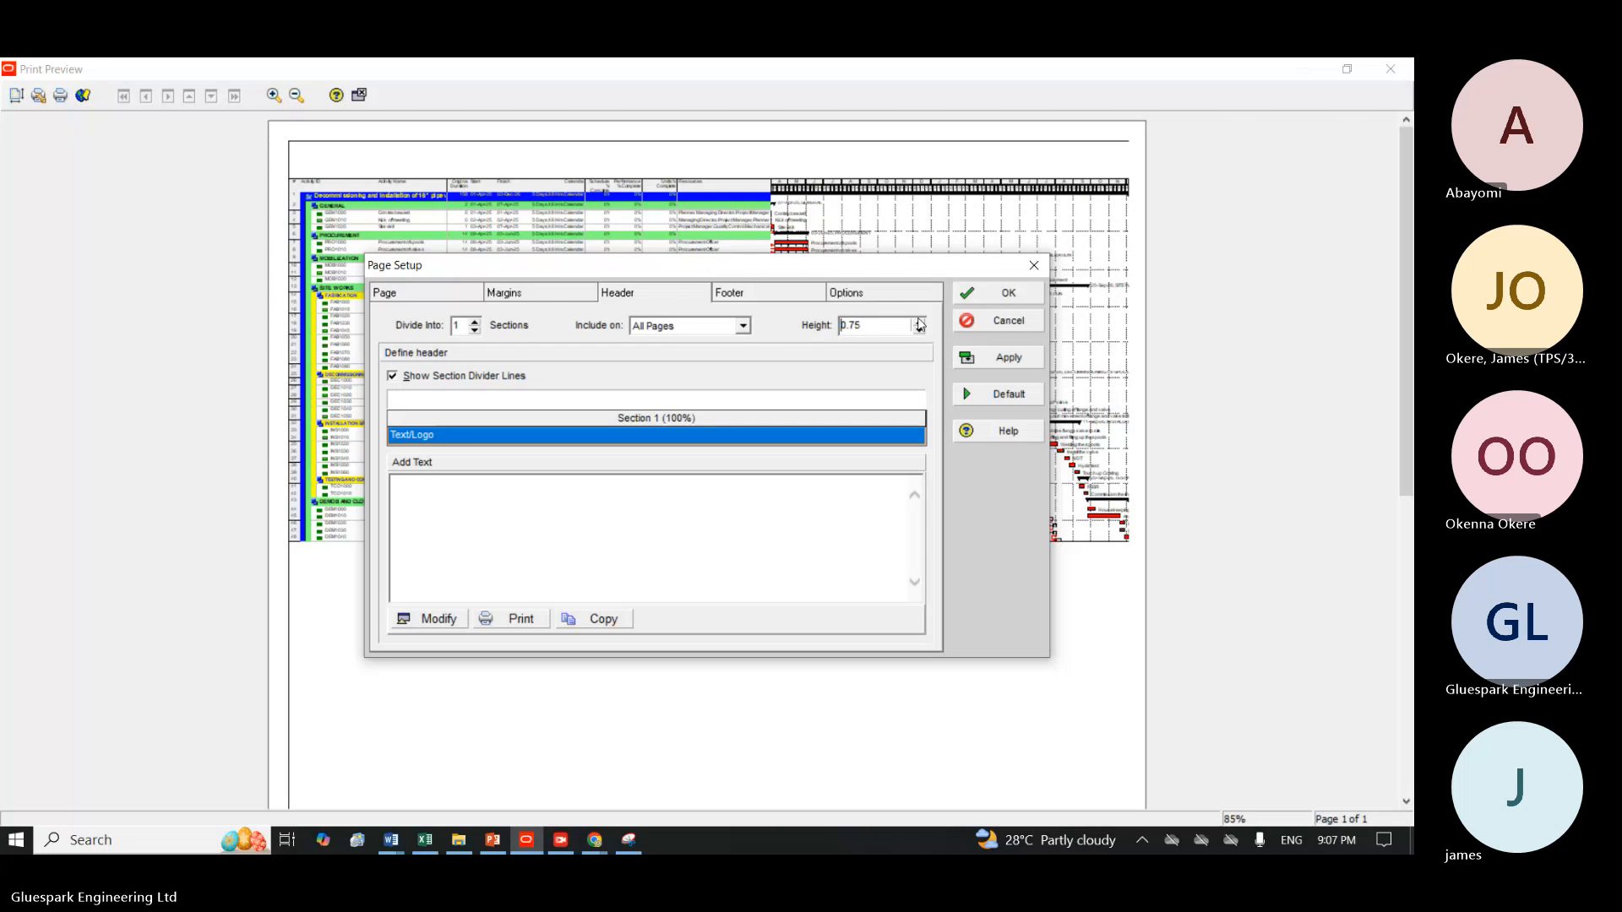
click(1010, 363)
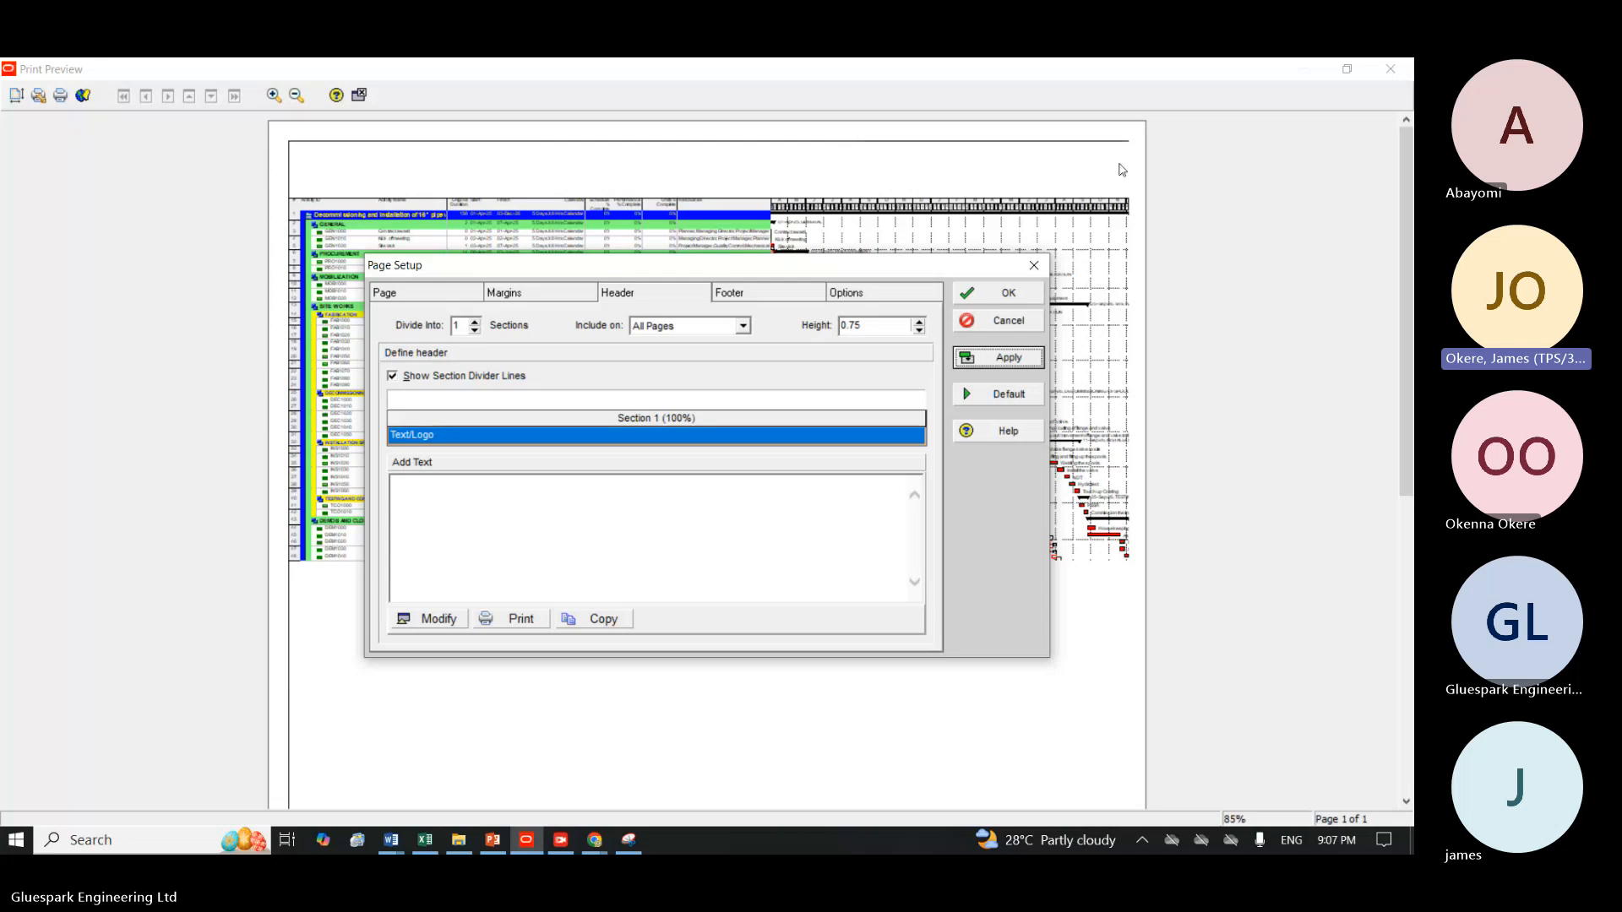
Divide the page header into 3 sections and apply the division to the preview.
click(475, 322)
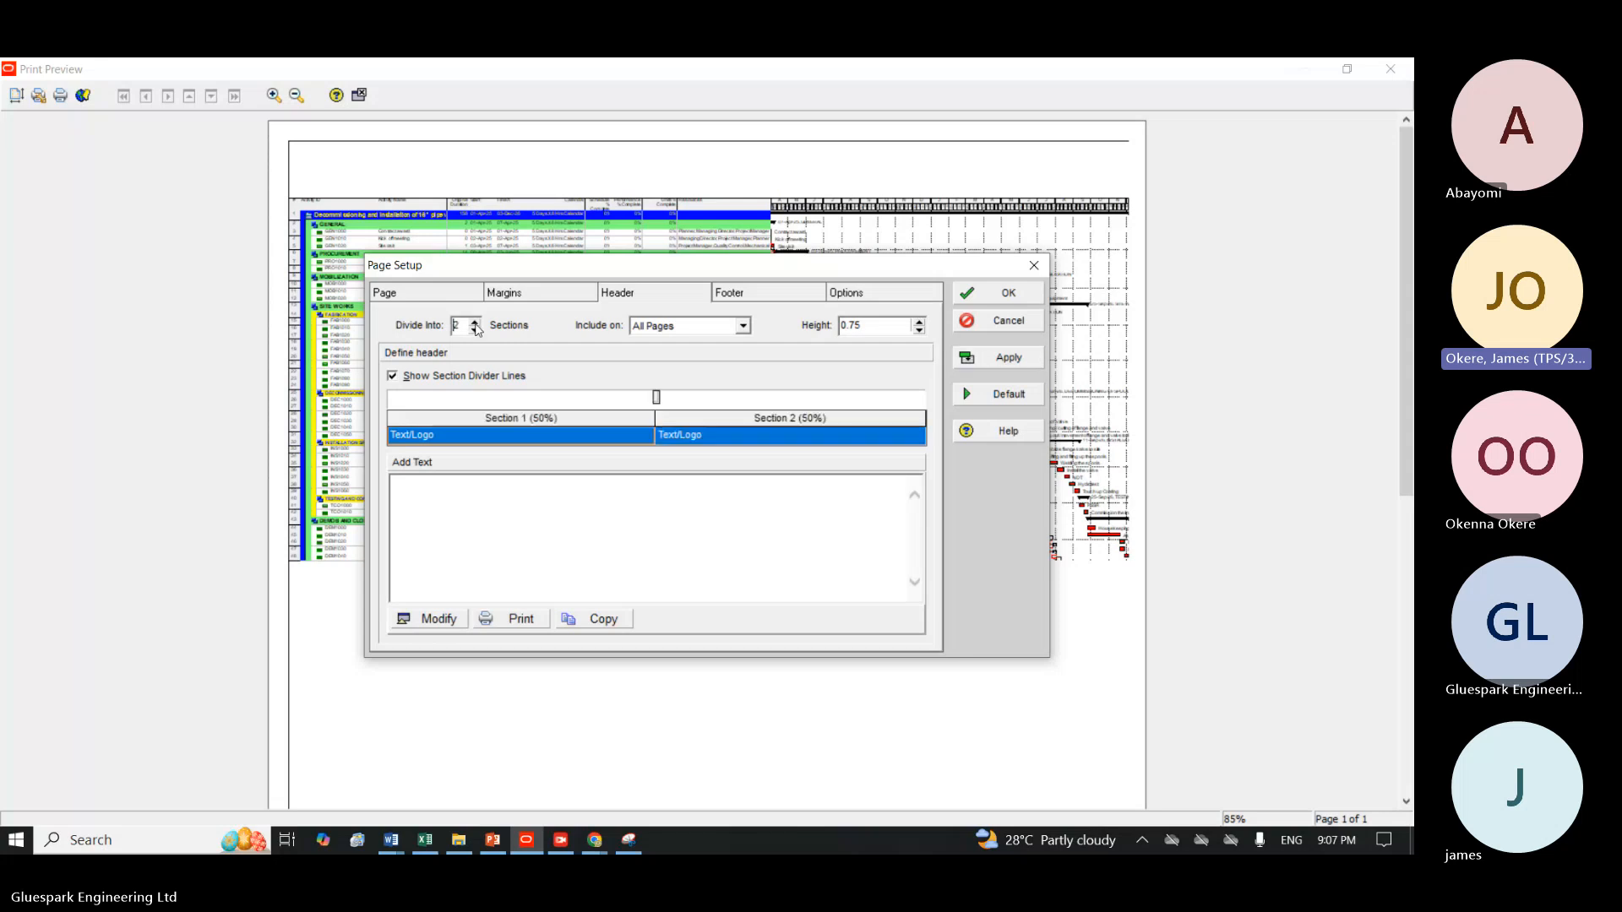
click(475, 321)
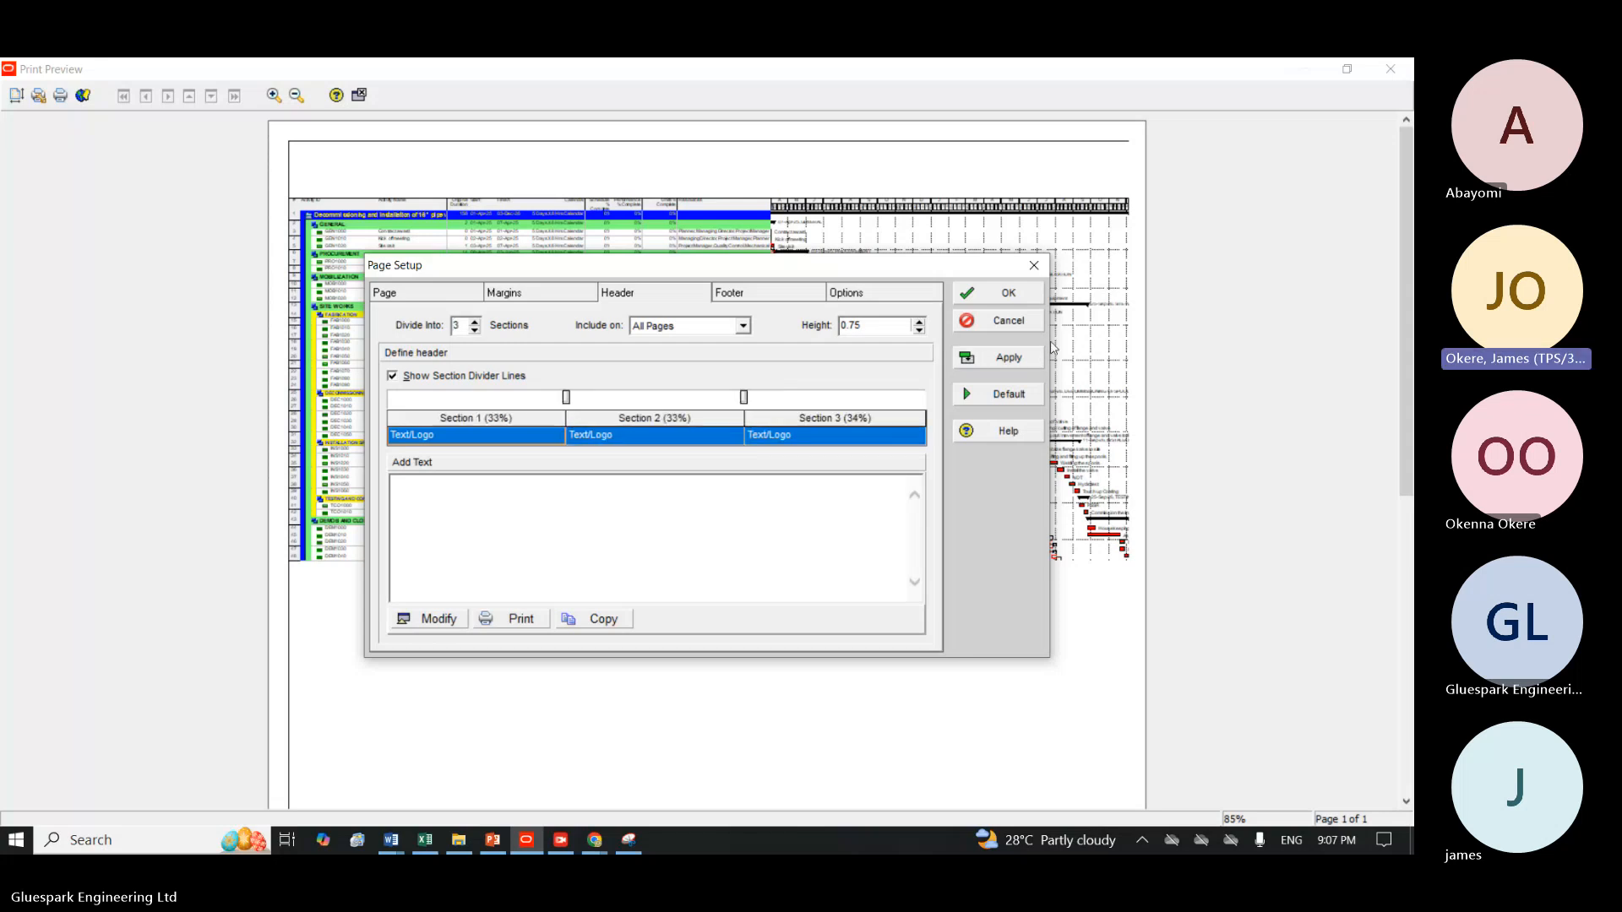
click(1029, 355)
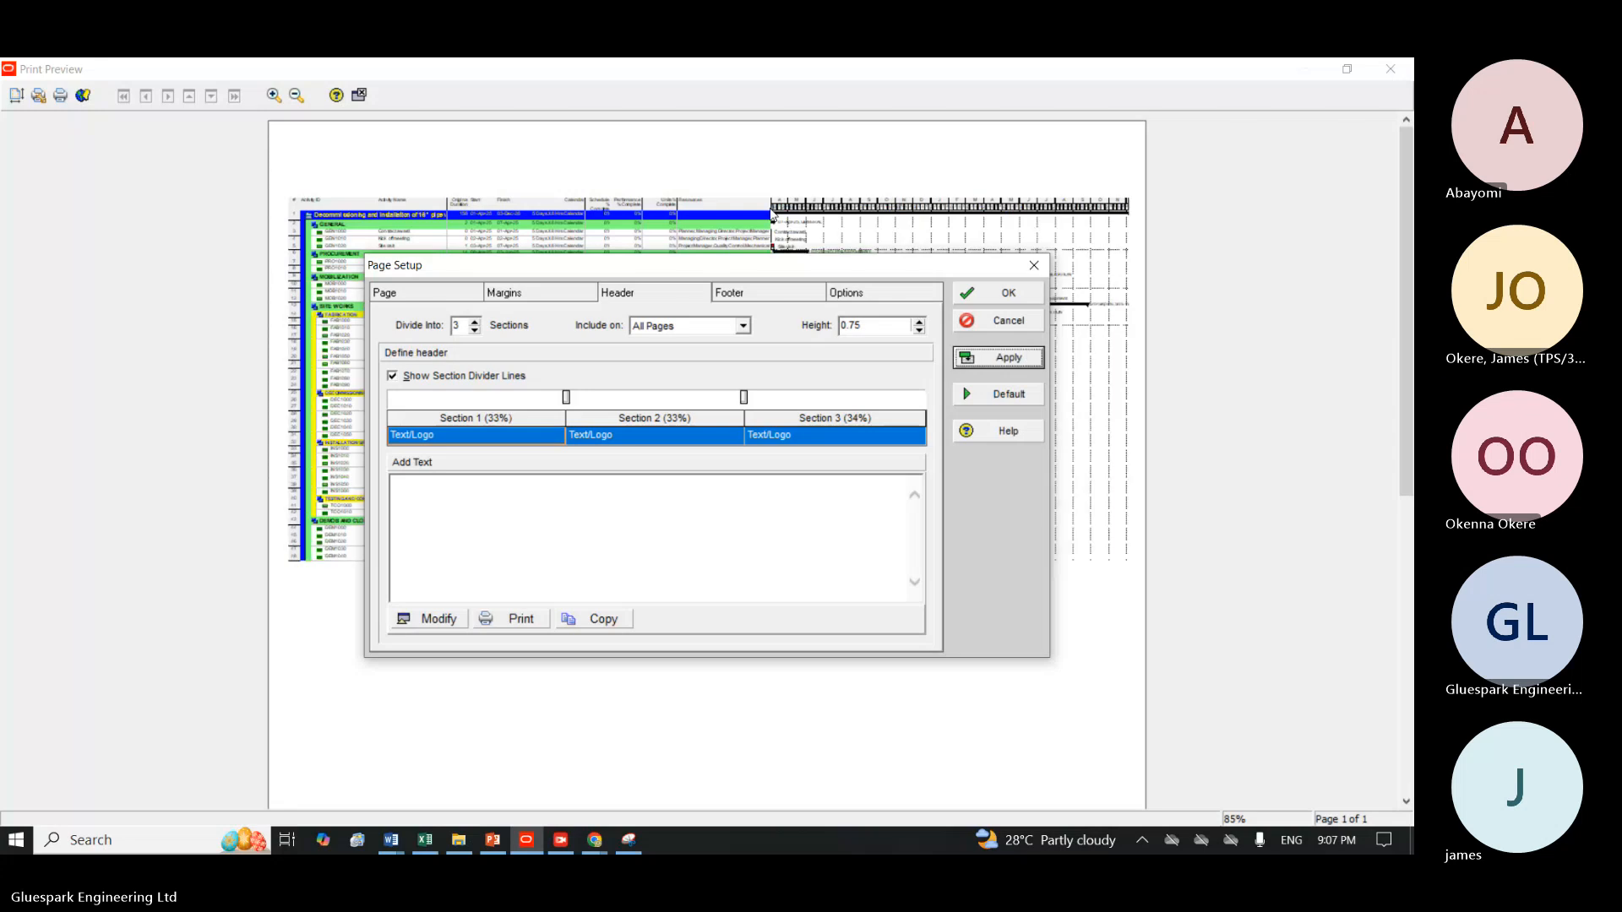
click(692, 173)
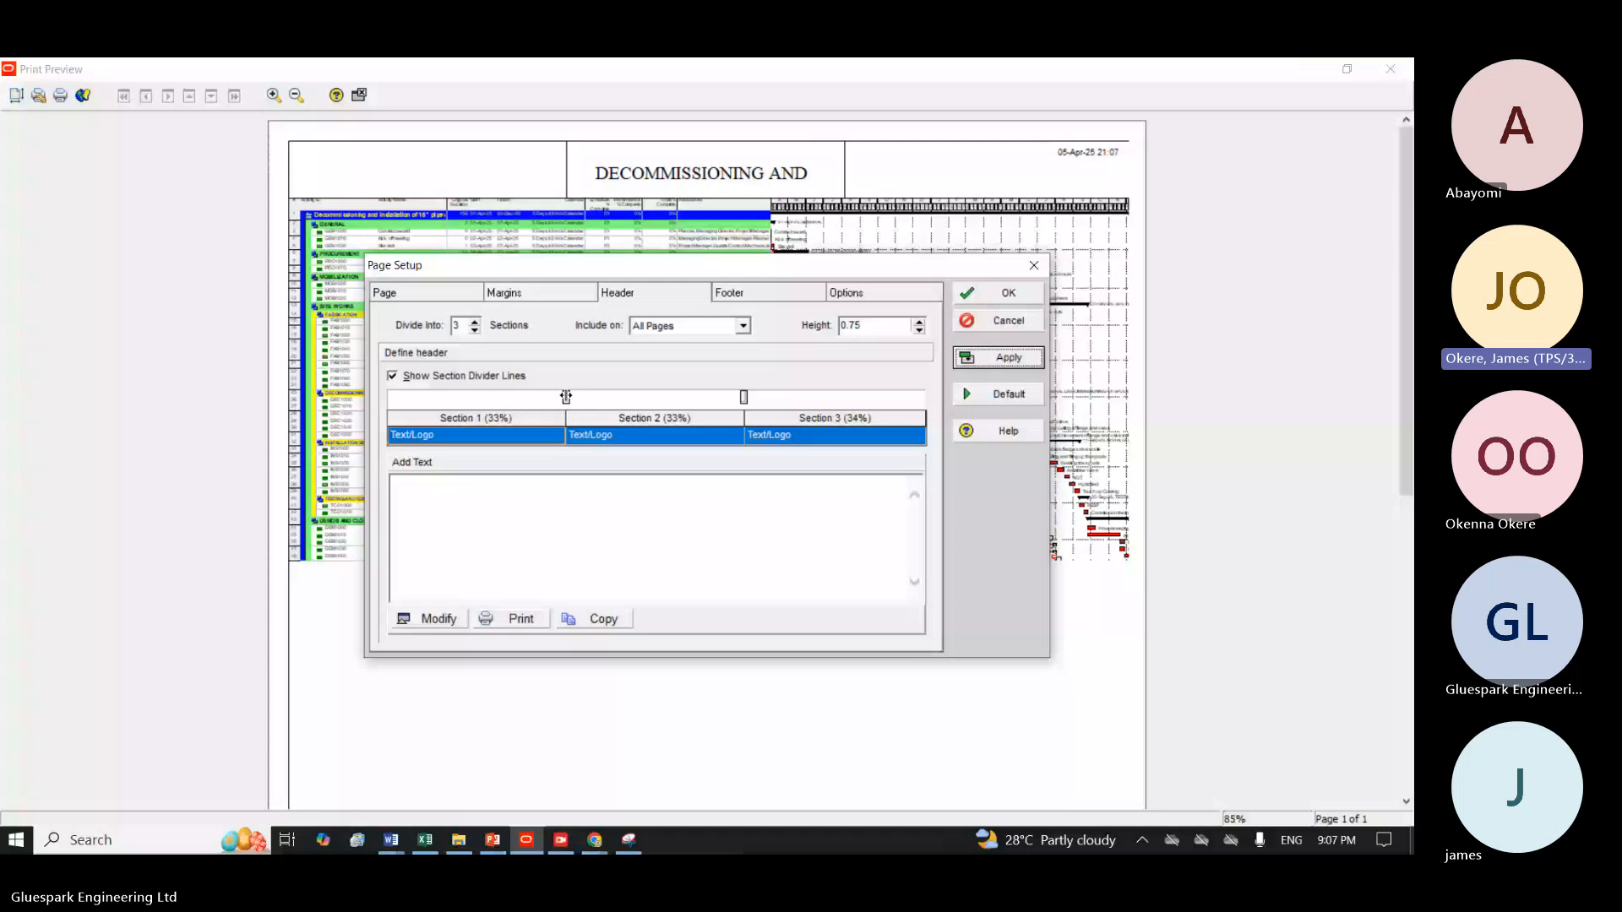
Resize the header sections to 25%, 50% and 25% of the width so the middle title section is wider.
drag(566, 397, 532, 397)
drag(532, 397, 521, 397)
drag(744, 397, 790, 397)
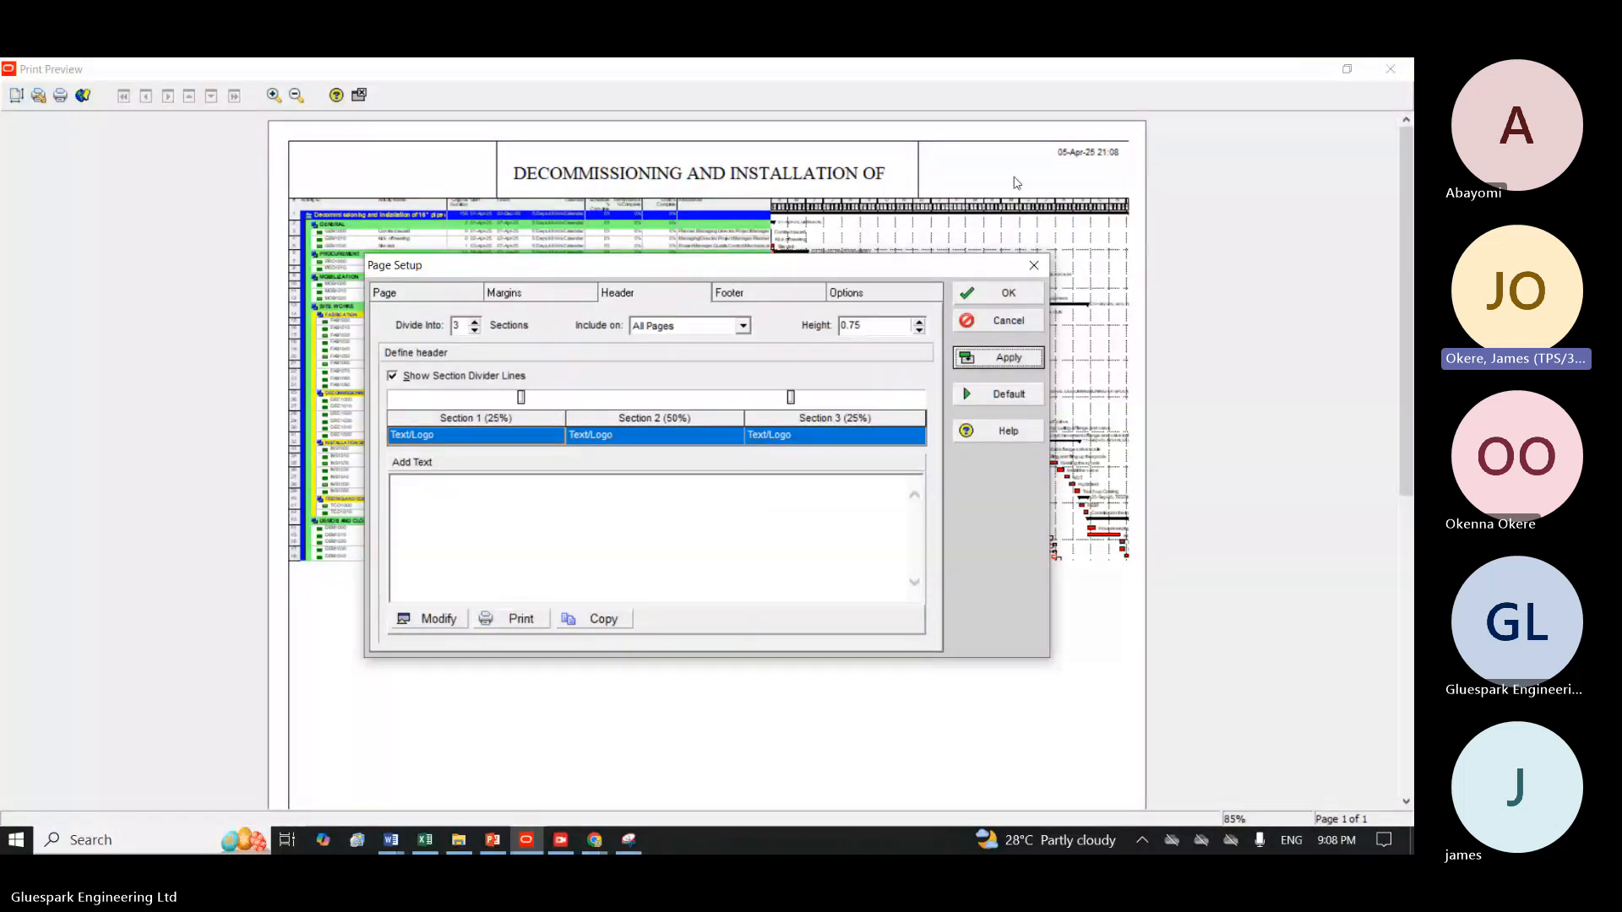
Set header section 1 to Picture, load logo.png from the Gluespark Logo folder, and apply it to the preview.
click(421, 431)
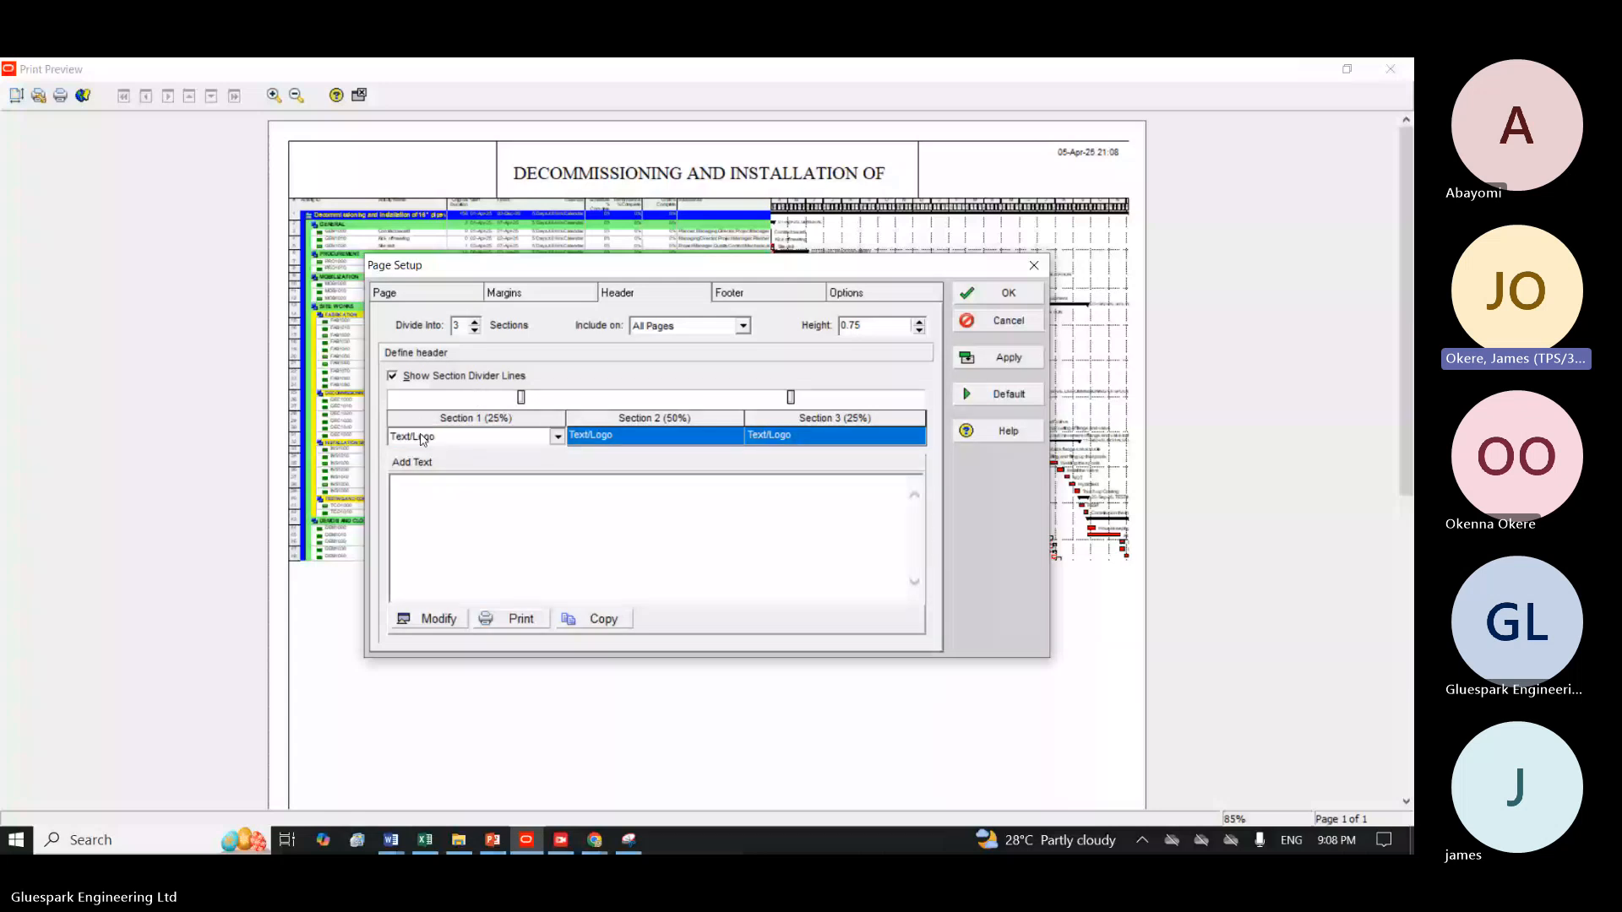
click(421, 438)
click(414, 482)
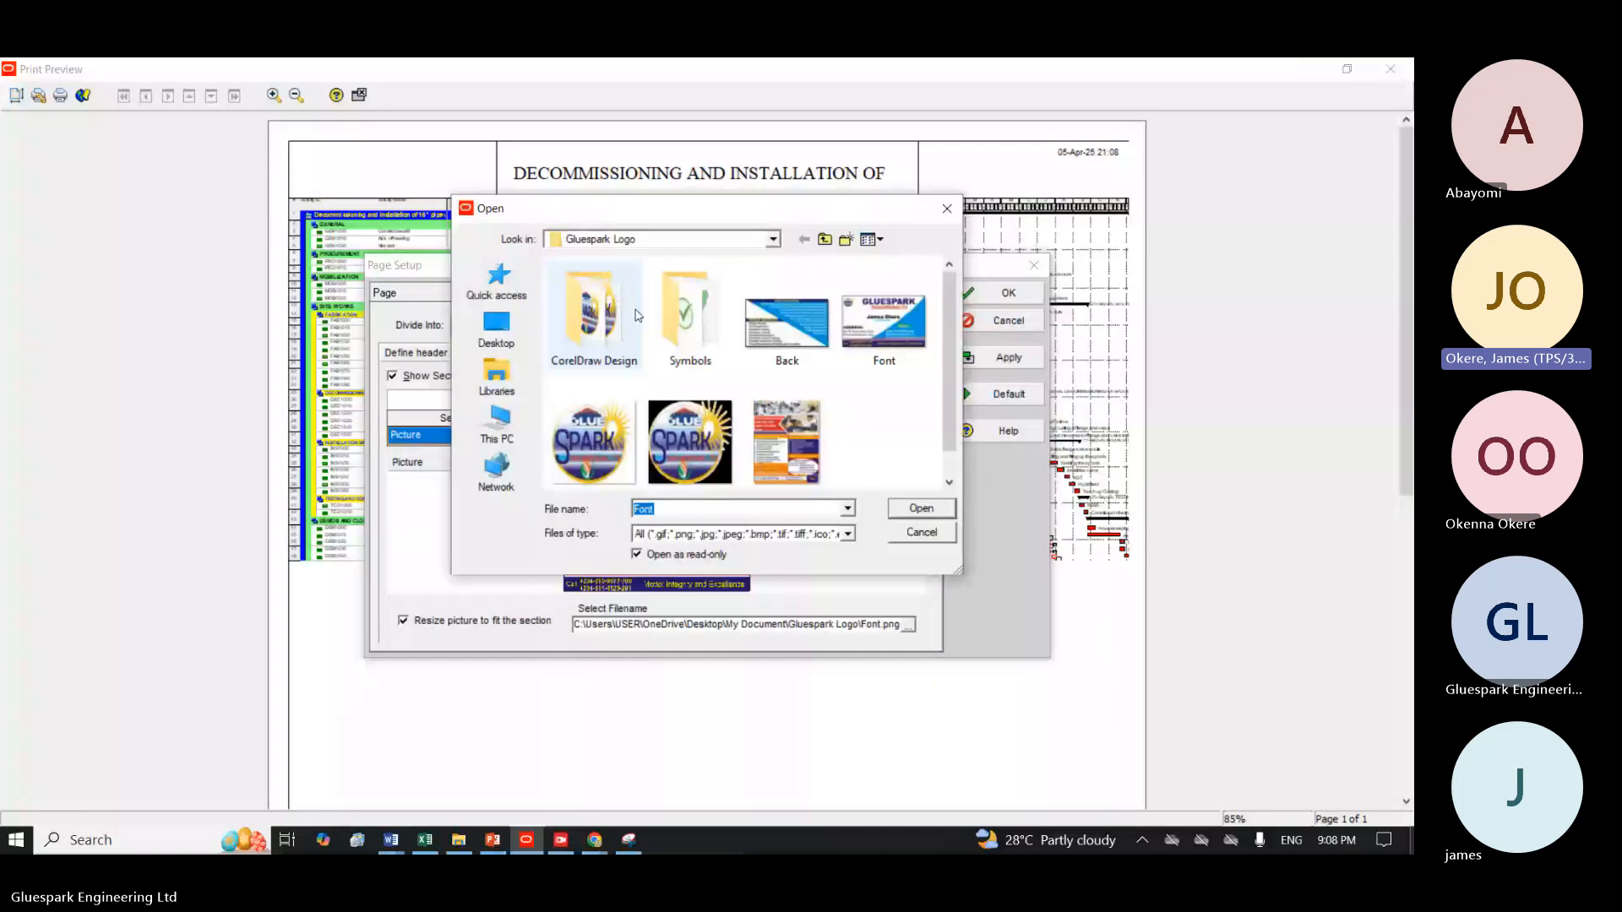
click(807, 464)
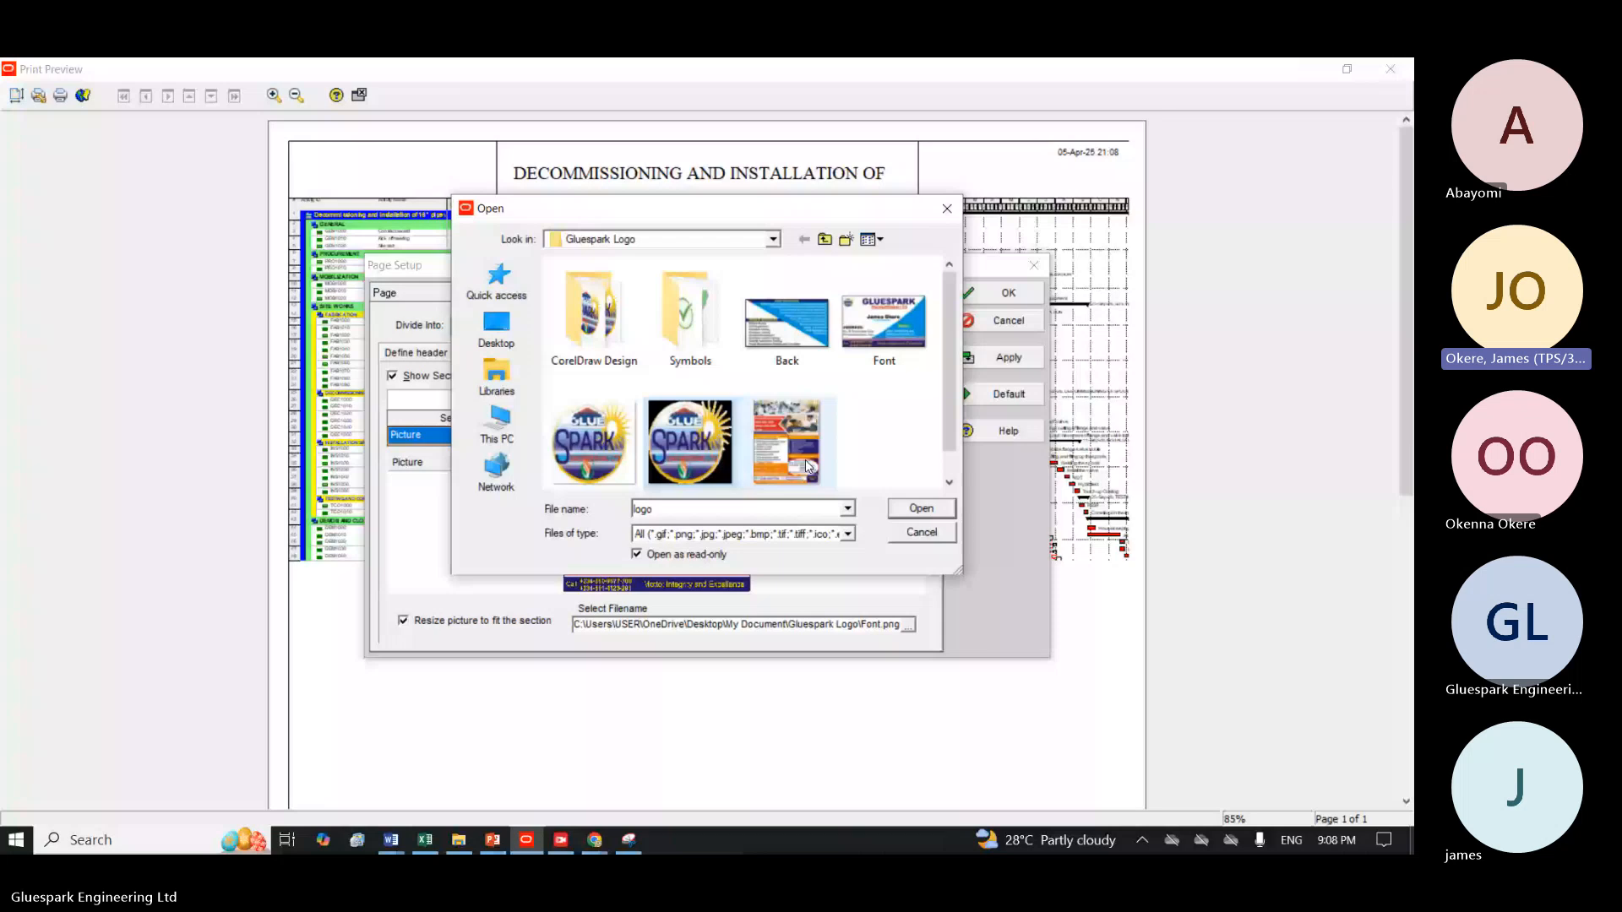
key(Return)
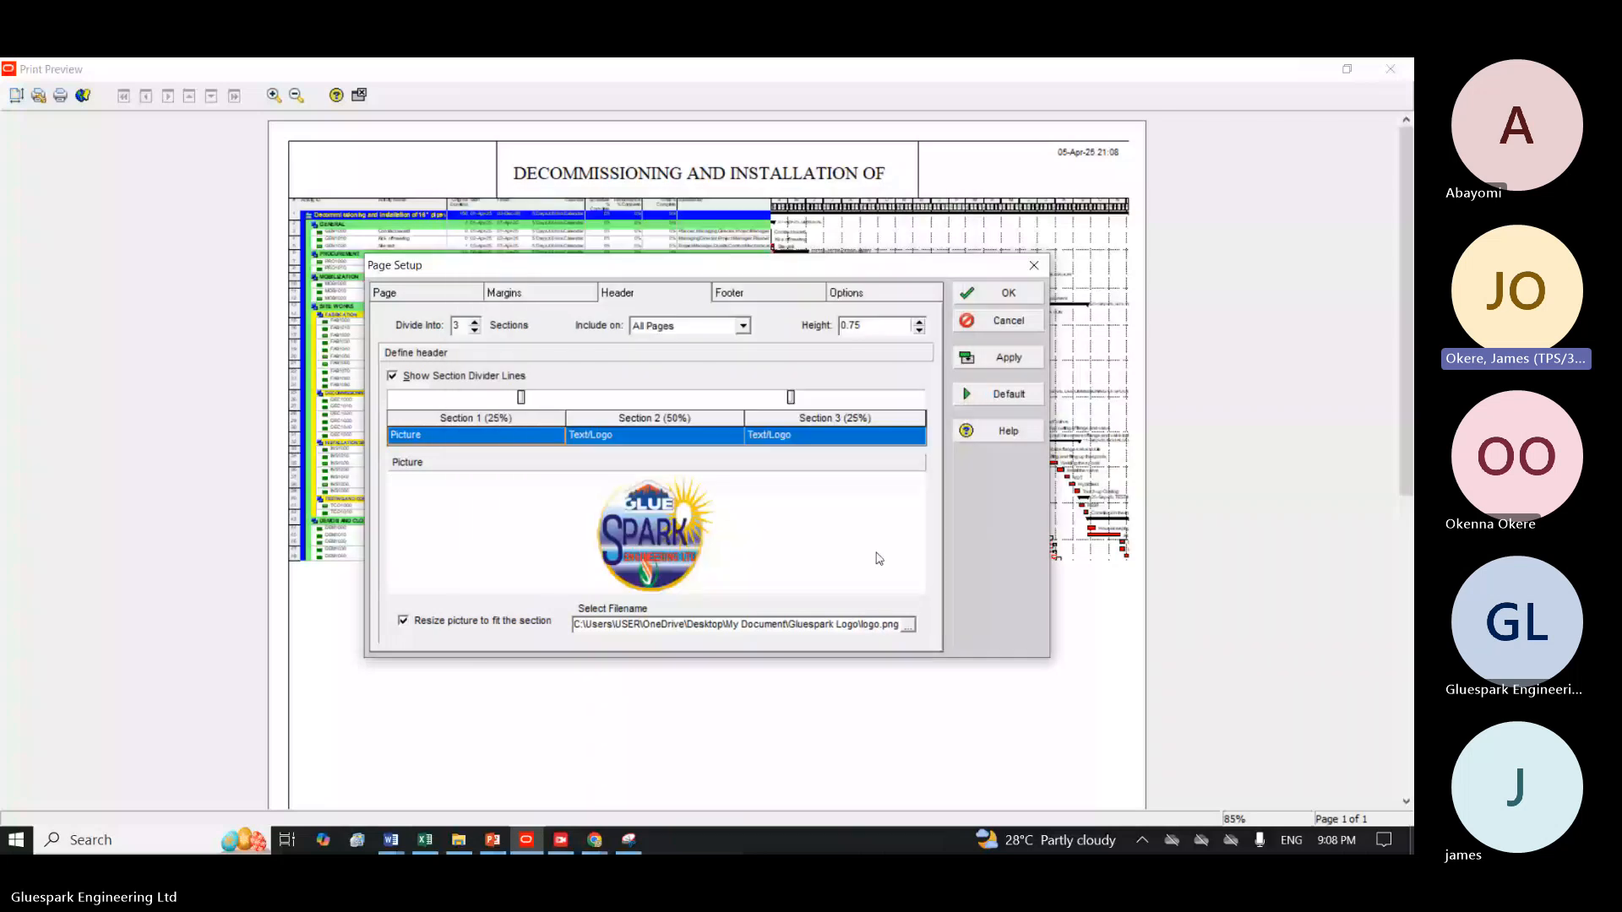
click(998, 362)
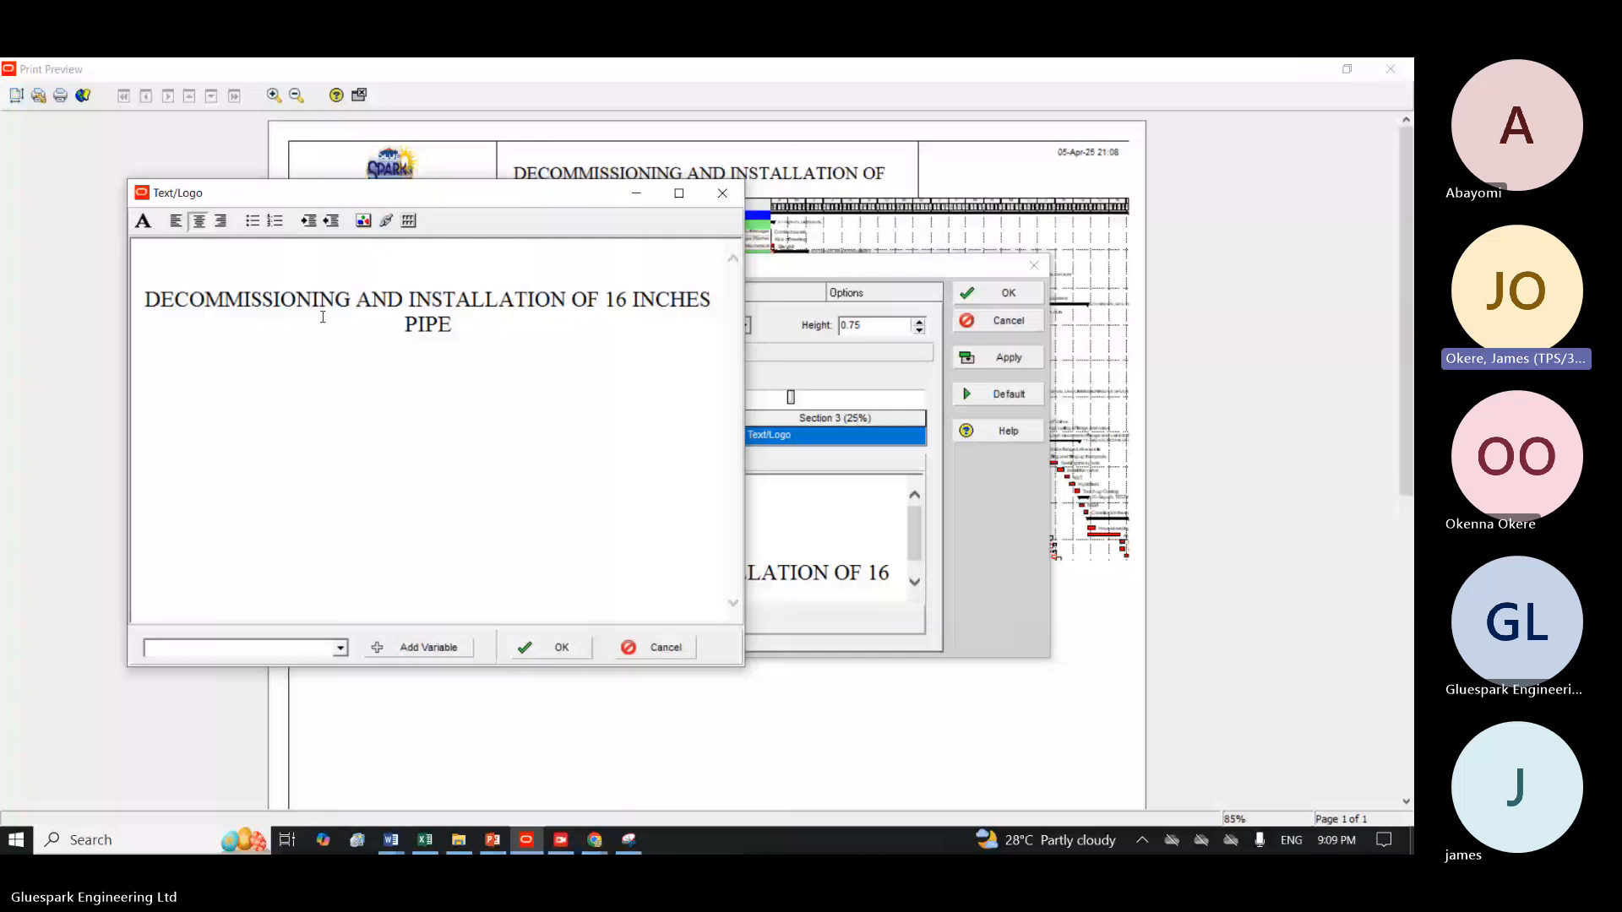
Make the title text in header section 2 bold and set the header height to 1, applying both changes.
key(ctrl+a)
click(142, 221)
click(842, 369)
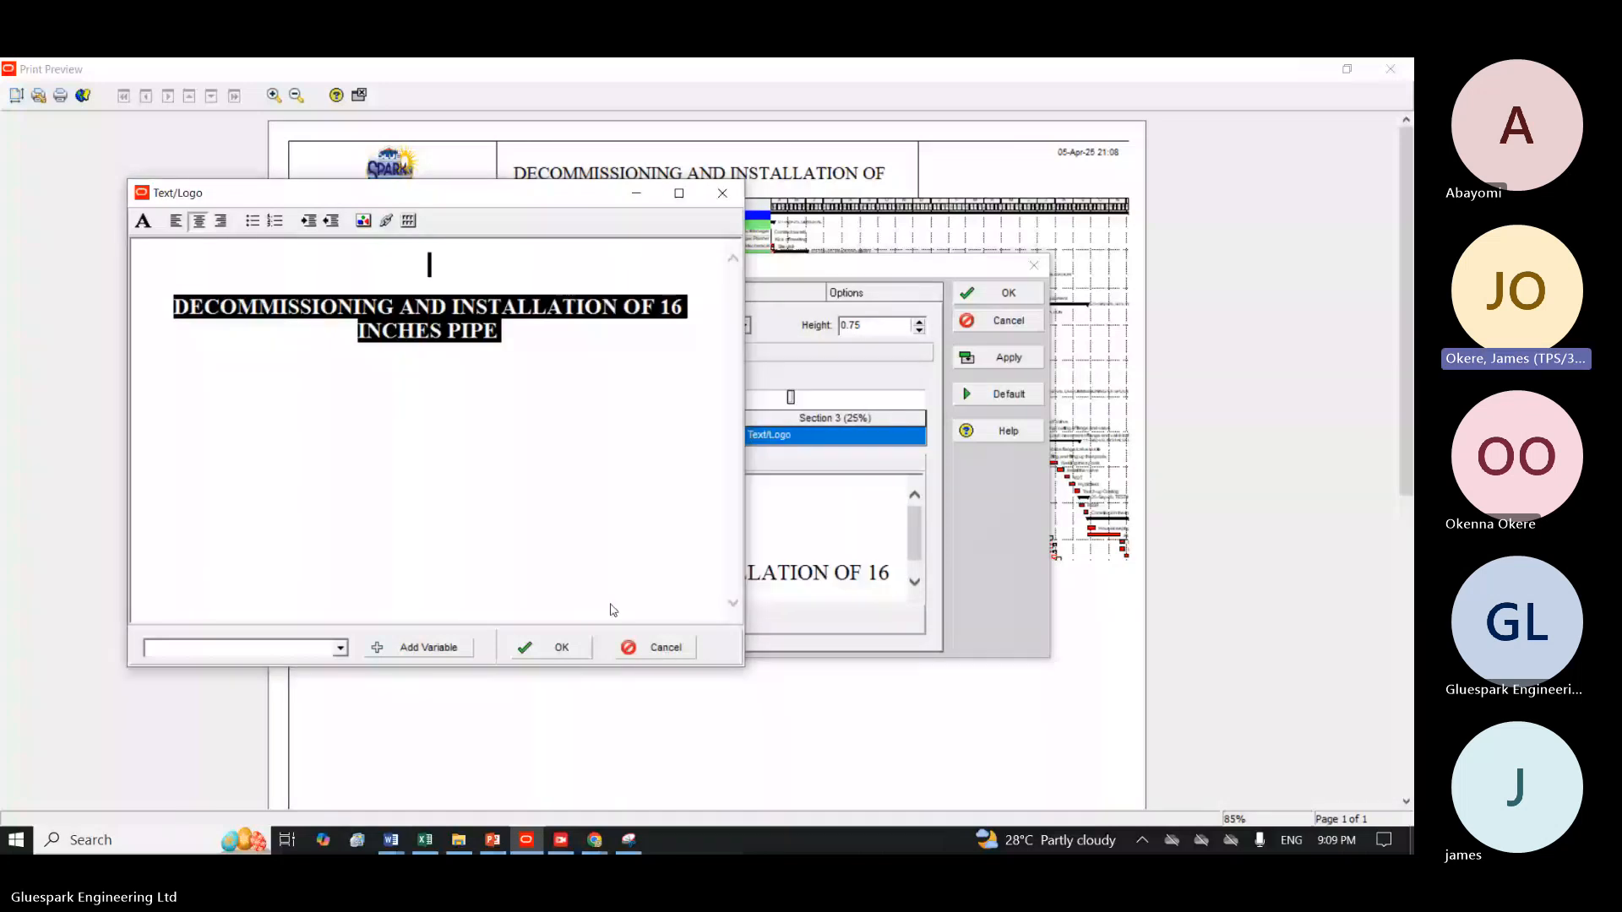
click(547, 648)
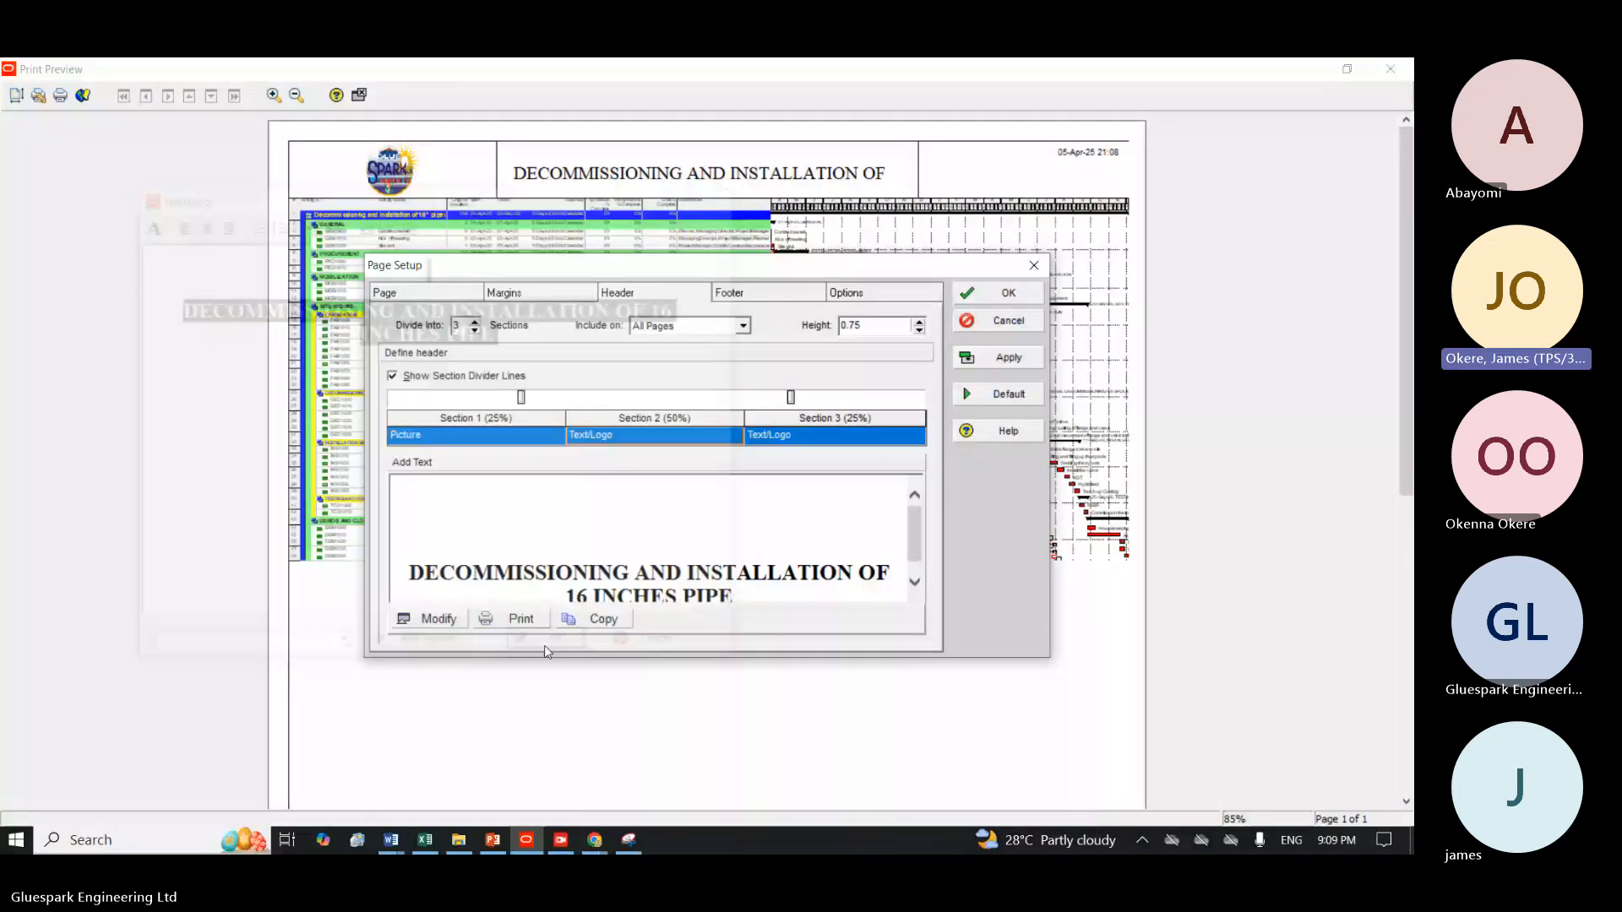
click(995, 363)
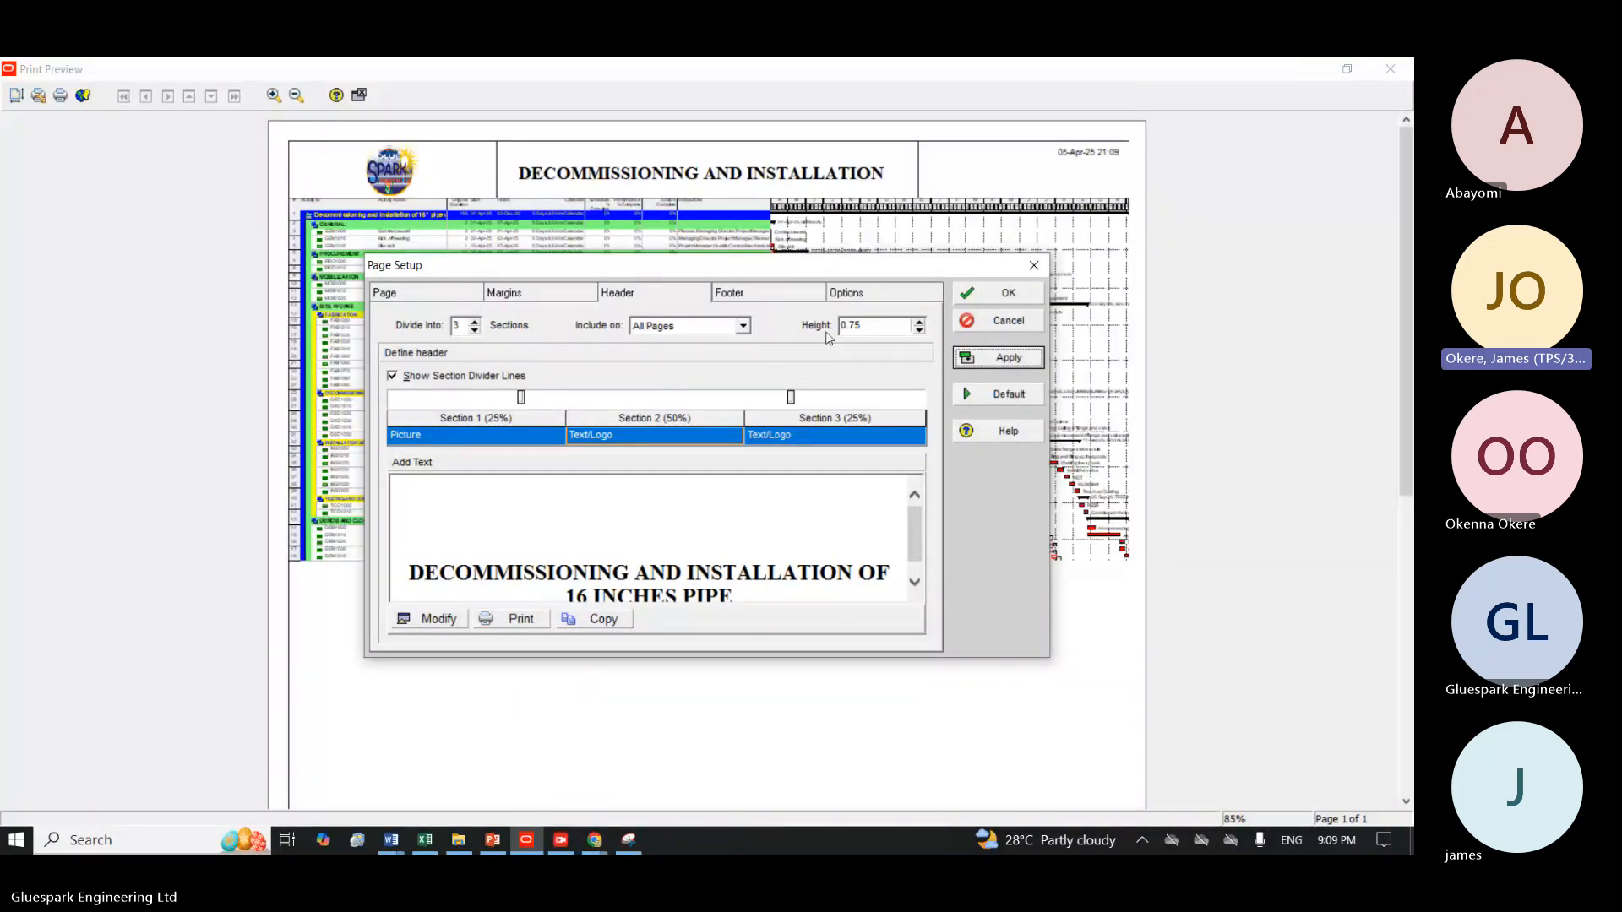
click(919, 322)
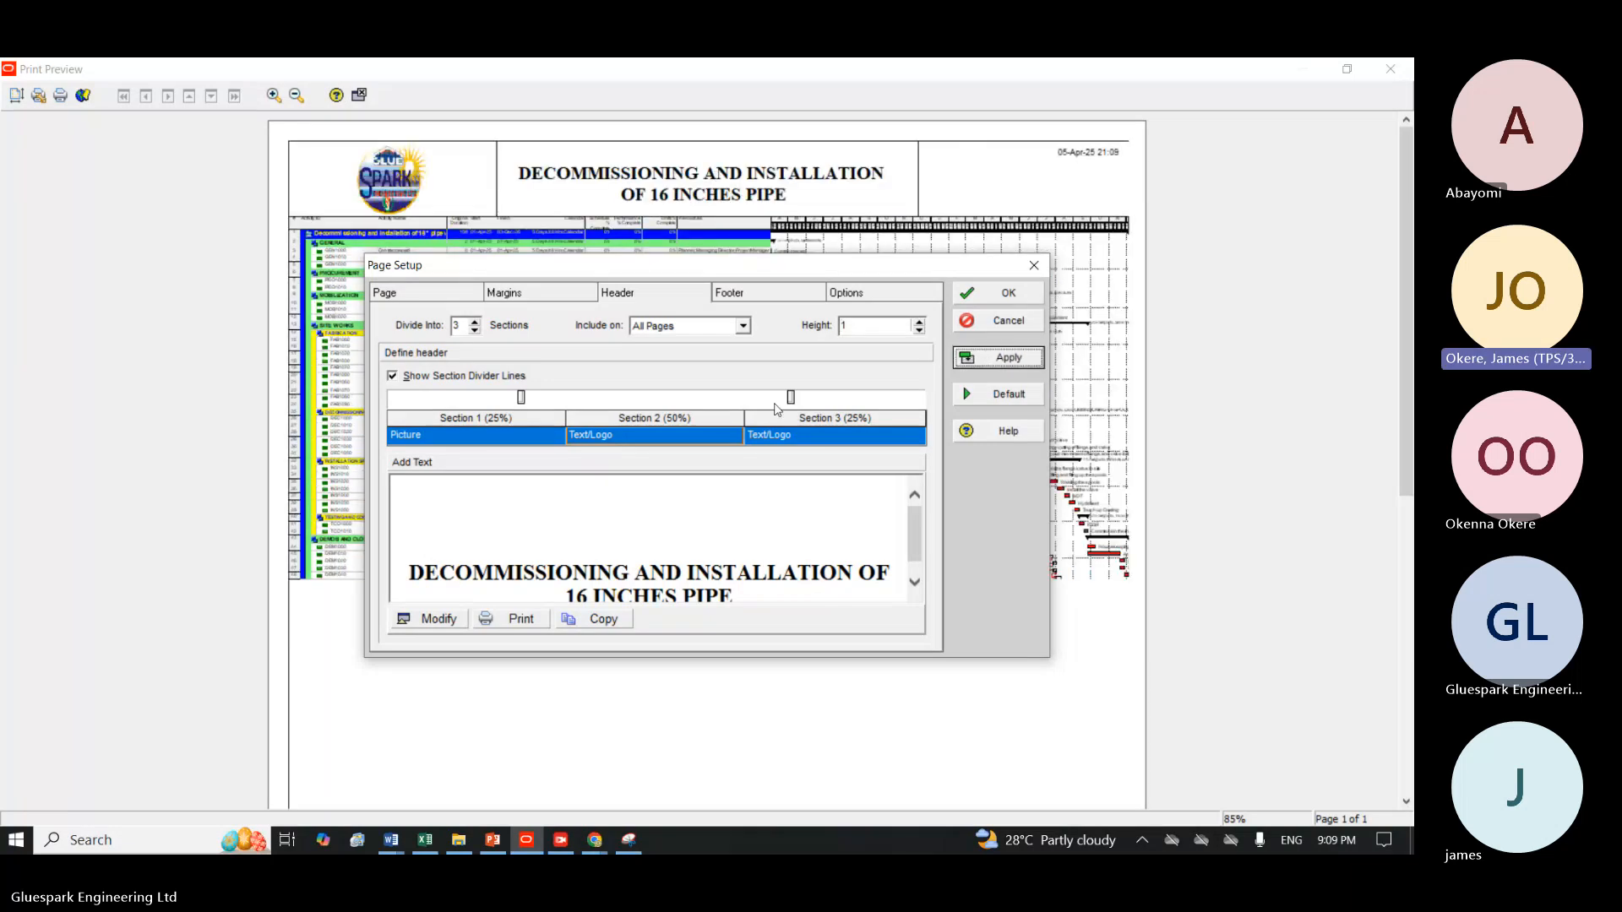
Set header section 3 to Picture with the first "Web Design Class for 15 July 2023" image from My Logo, then accept the page setup.
click(807, 437)
click(809, 438)
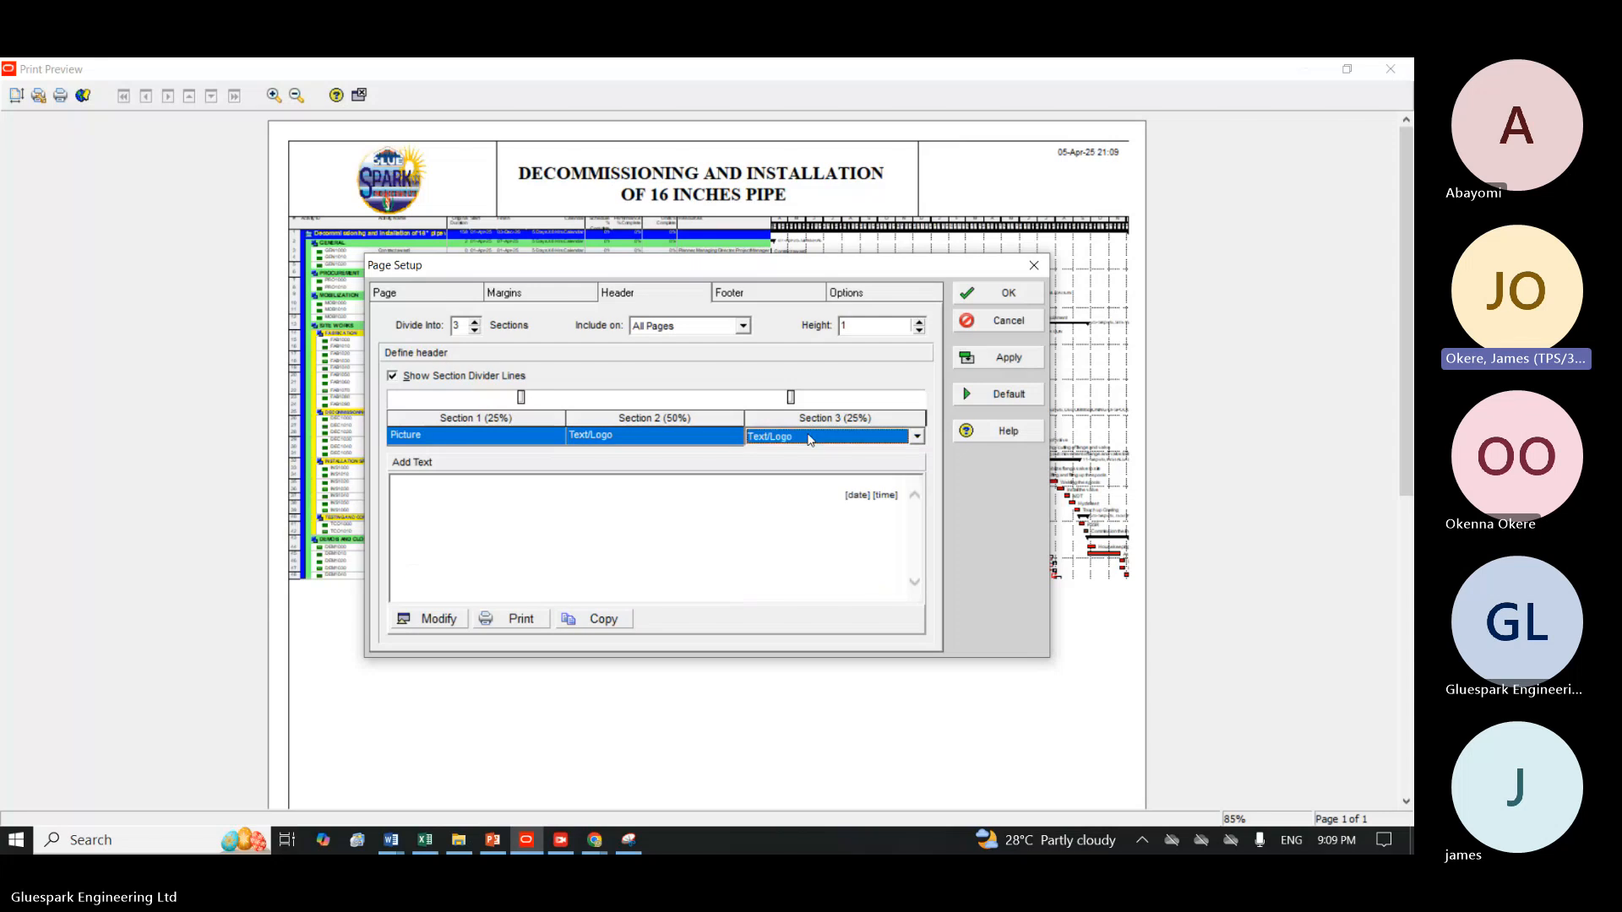
click(809, 439)
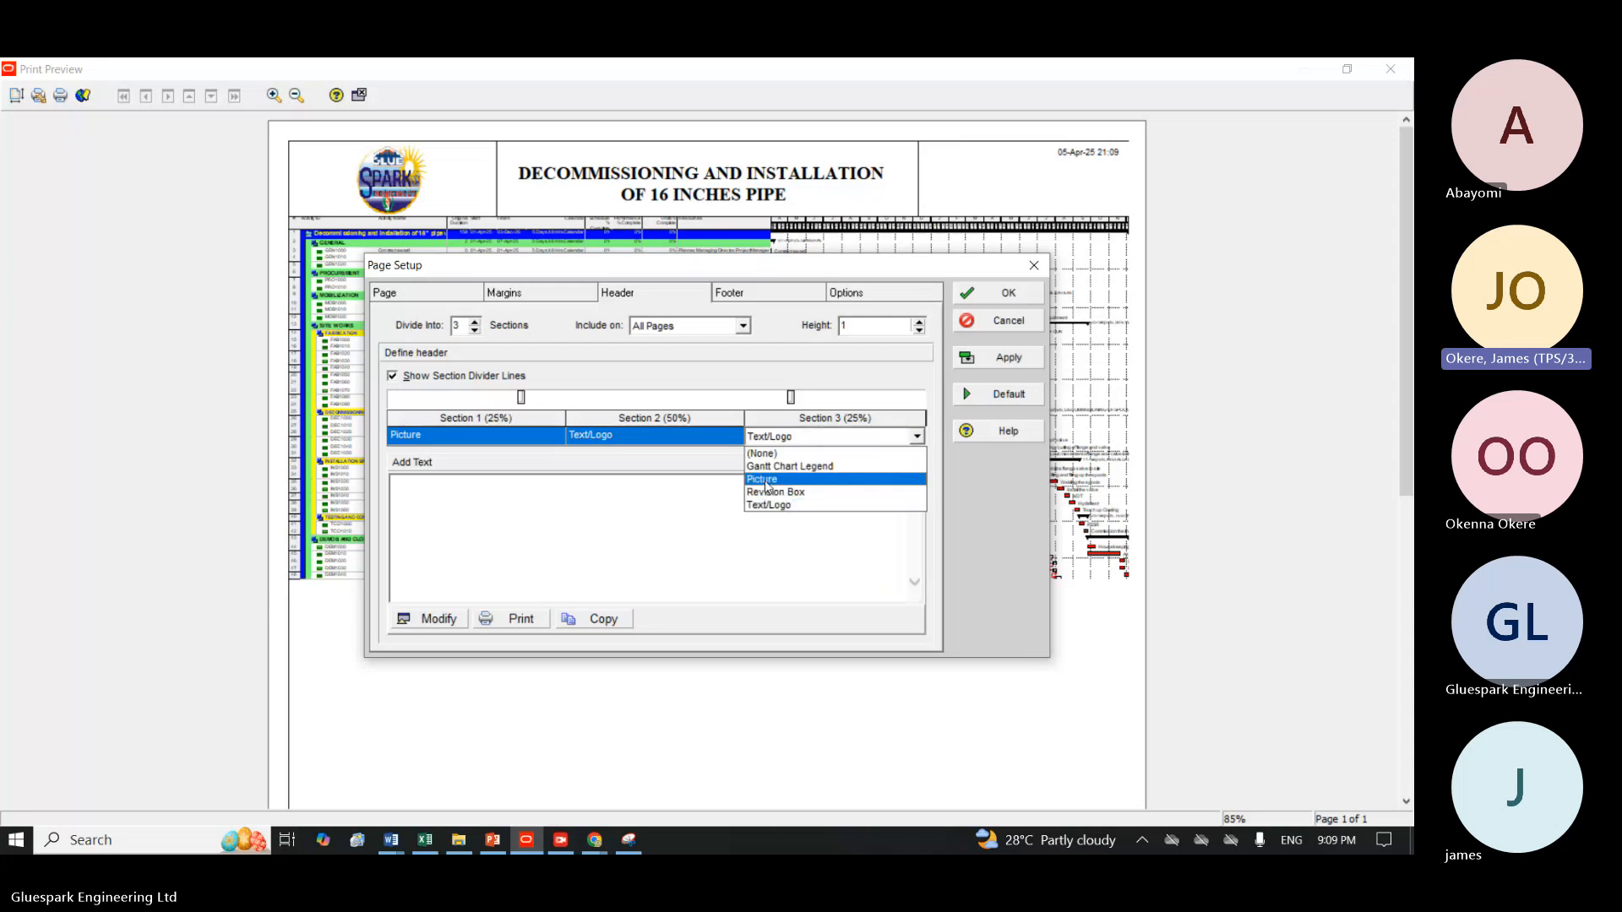
click(765, 480)
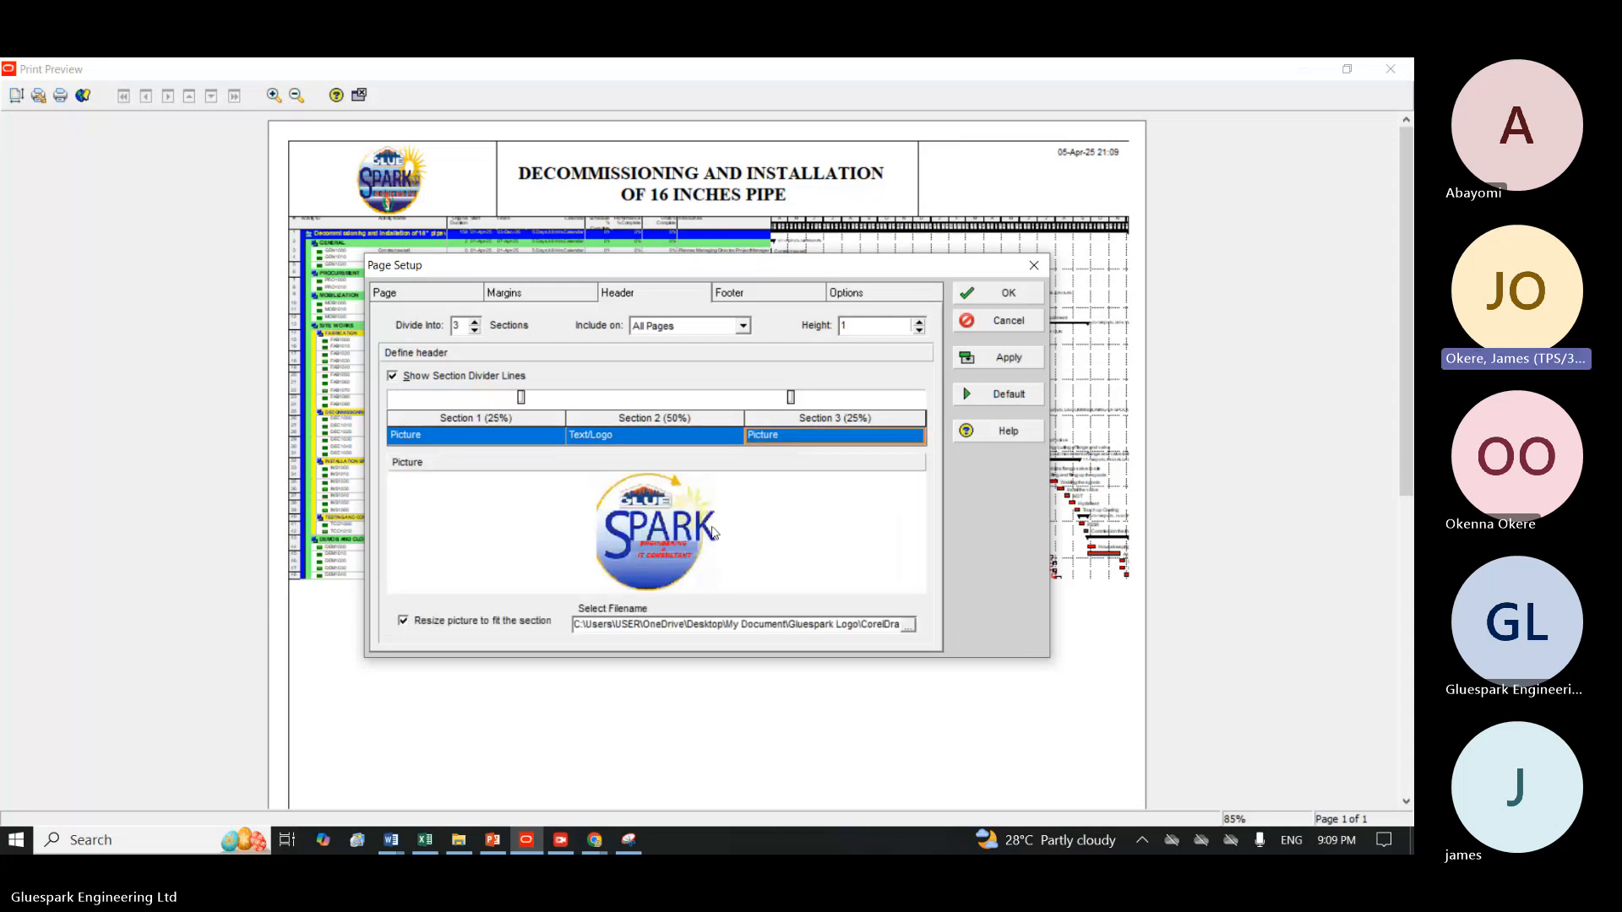
click(908, 625)
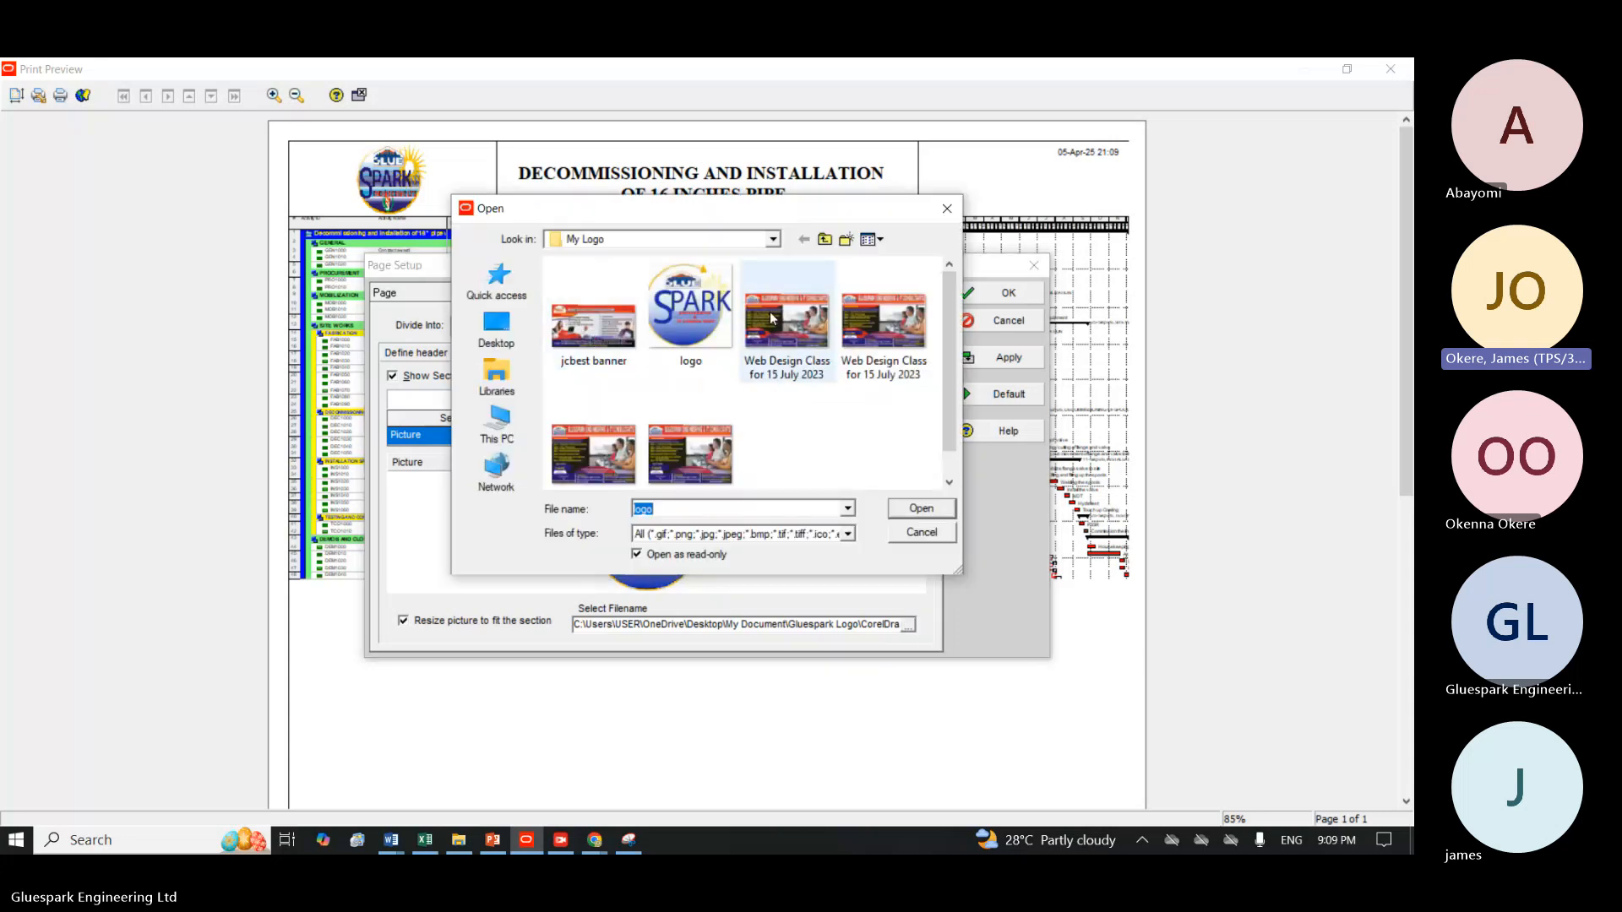
double_click(777, 318)
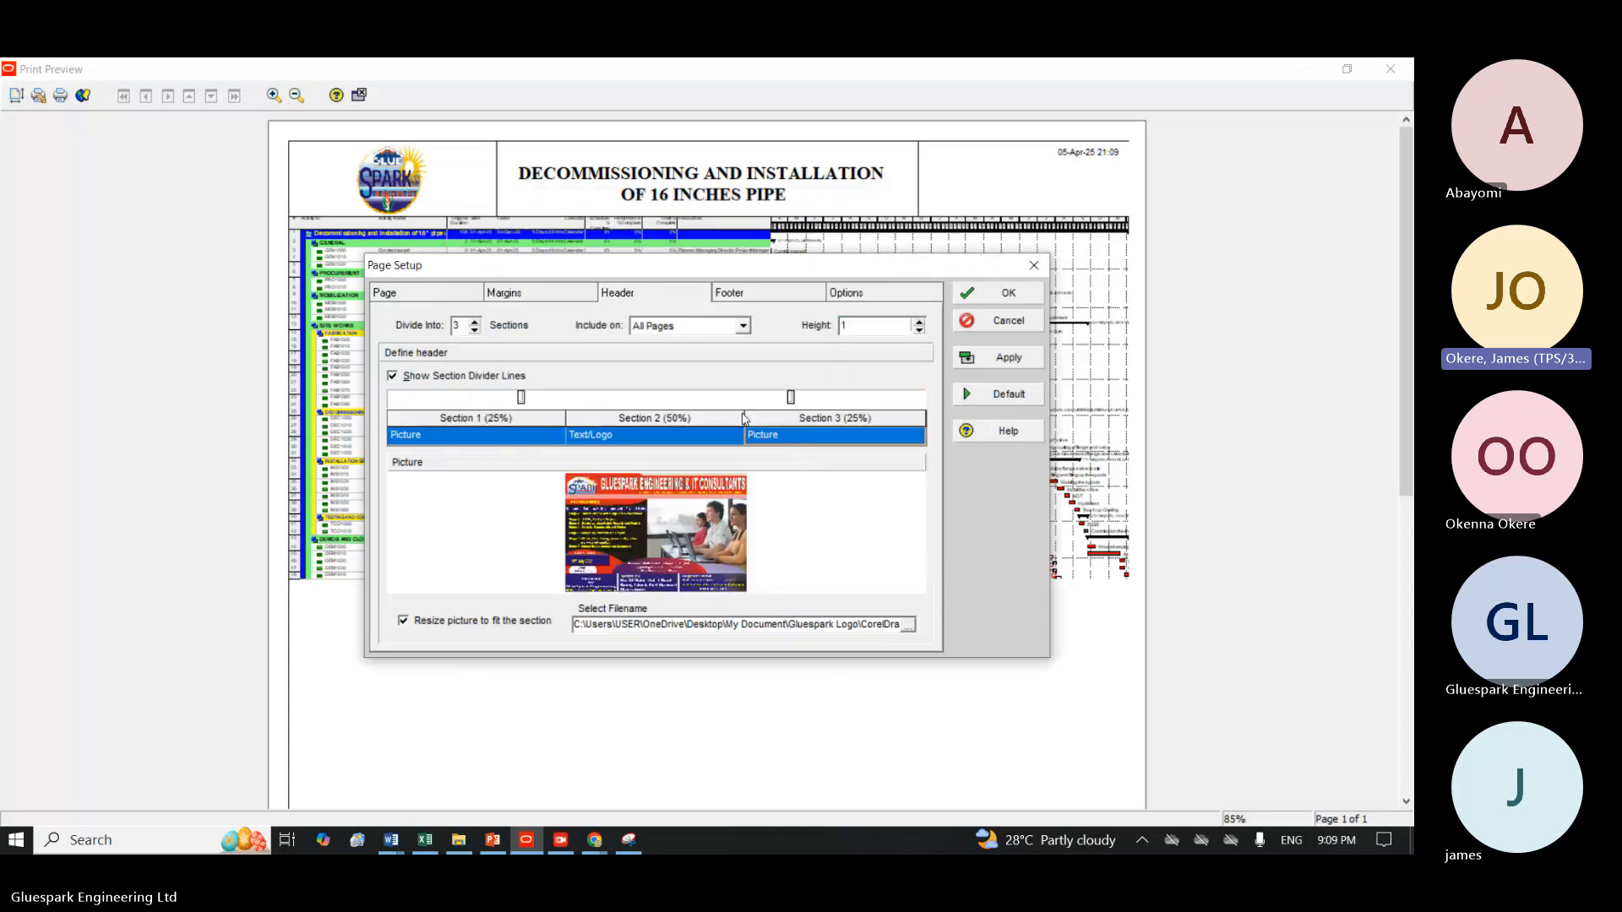
click(1006, 359)
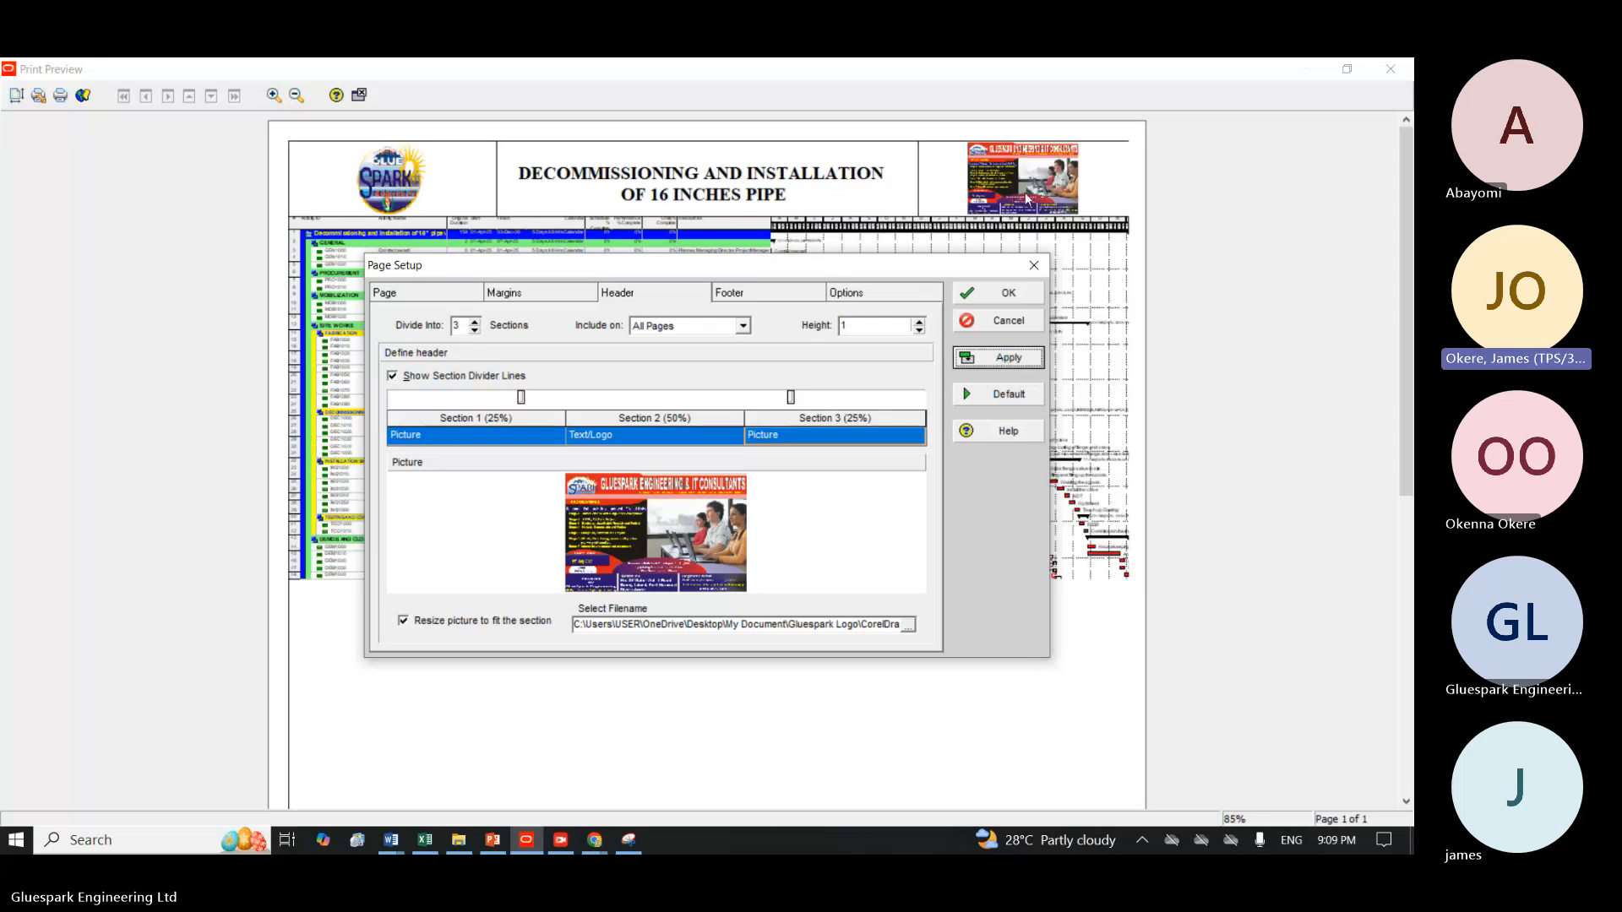
click(1006, 304)
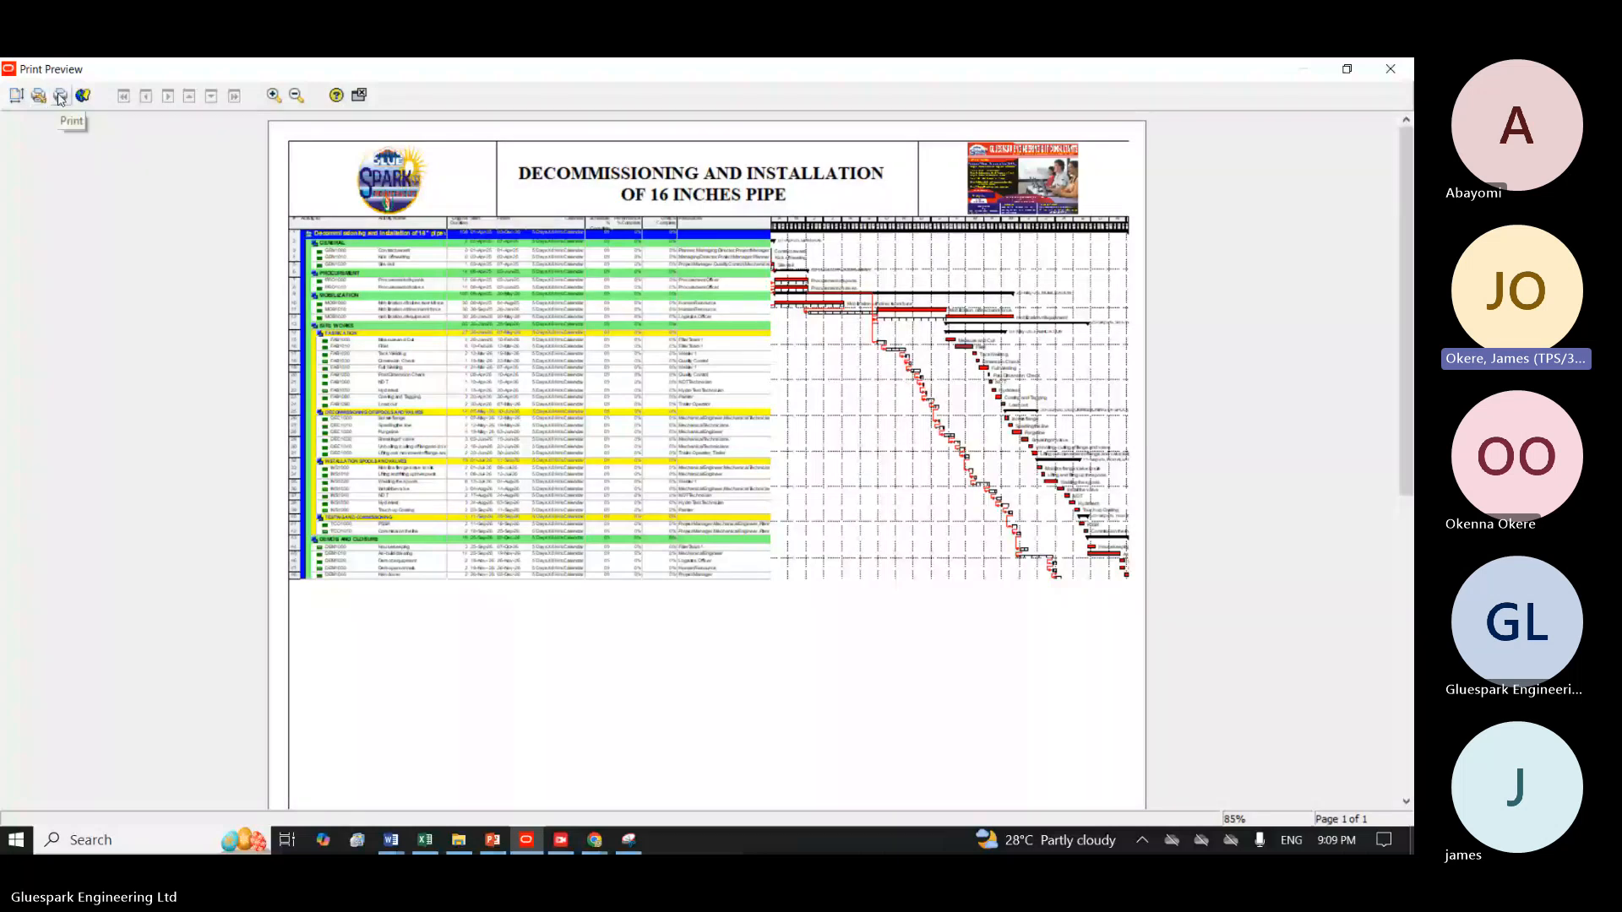
Print all pages of the schedule in one copy with the Microsoft Print to PDF printer.
click(60, 98)
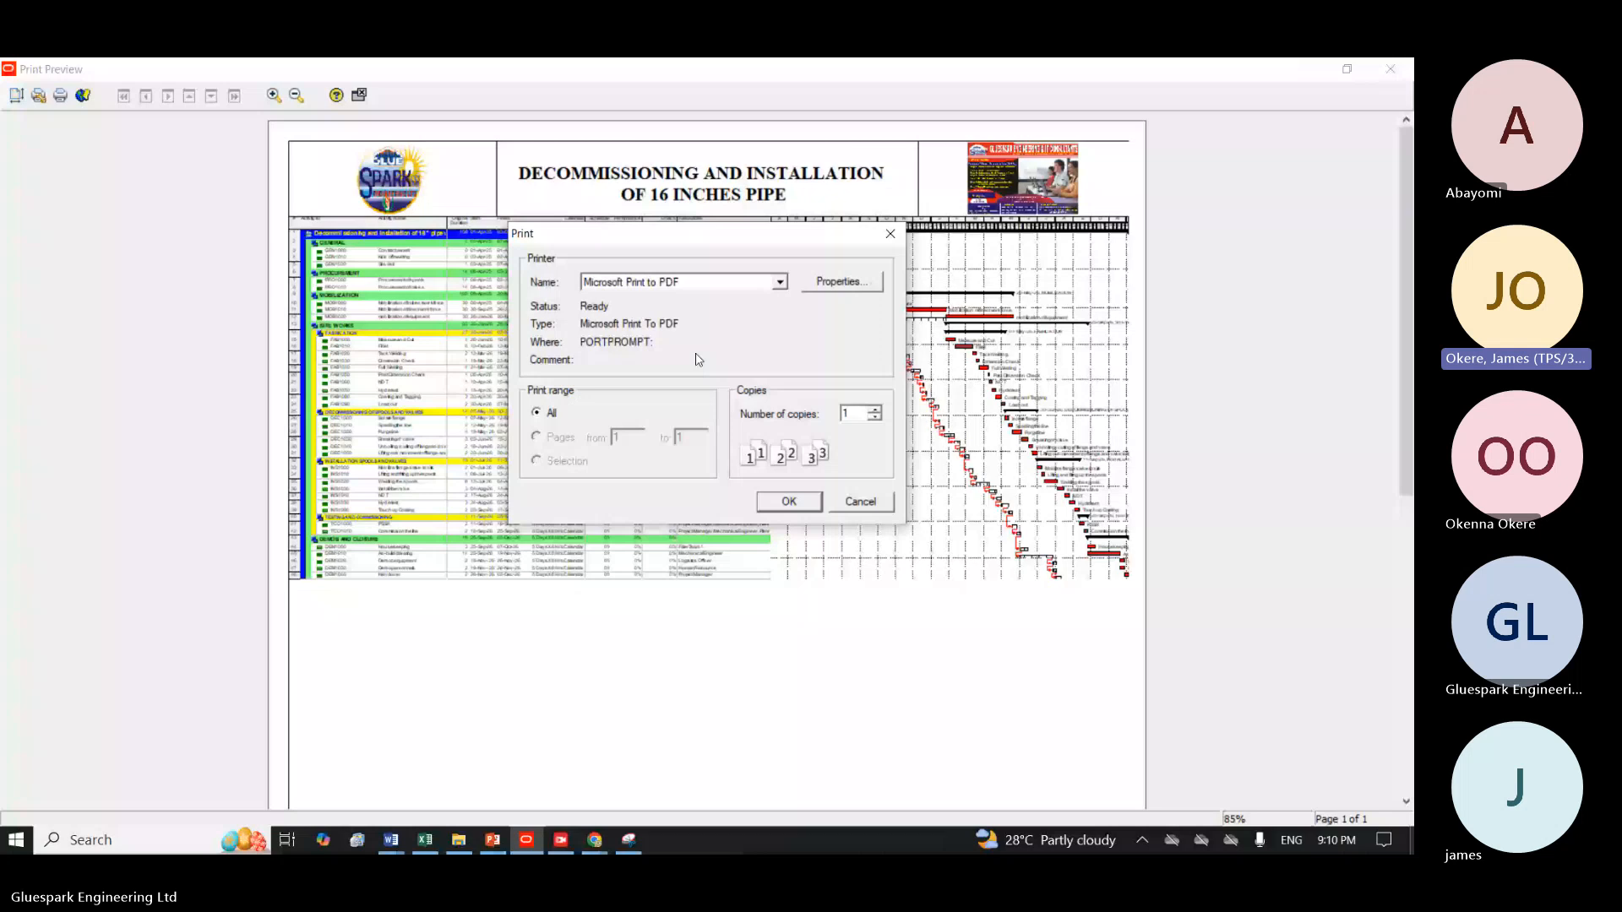
click(772, 287)
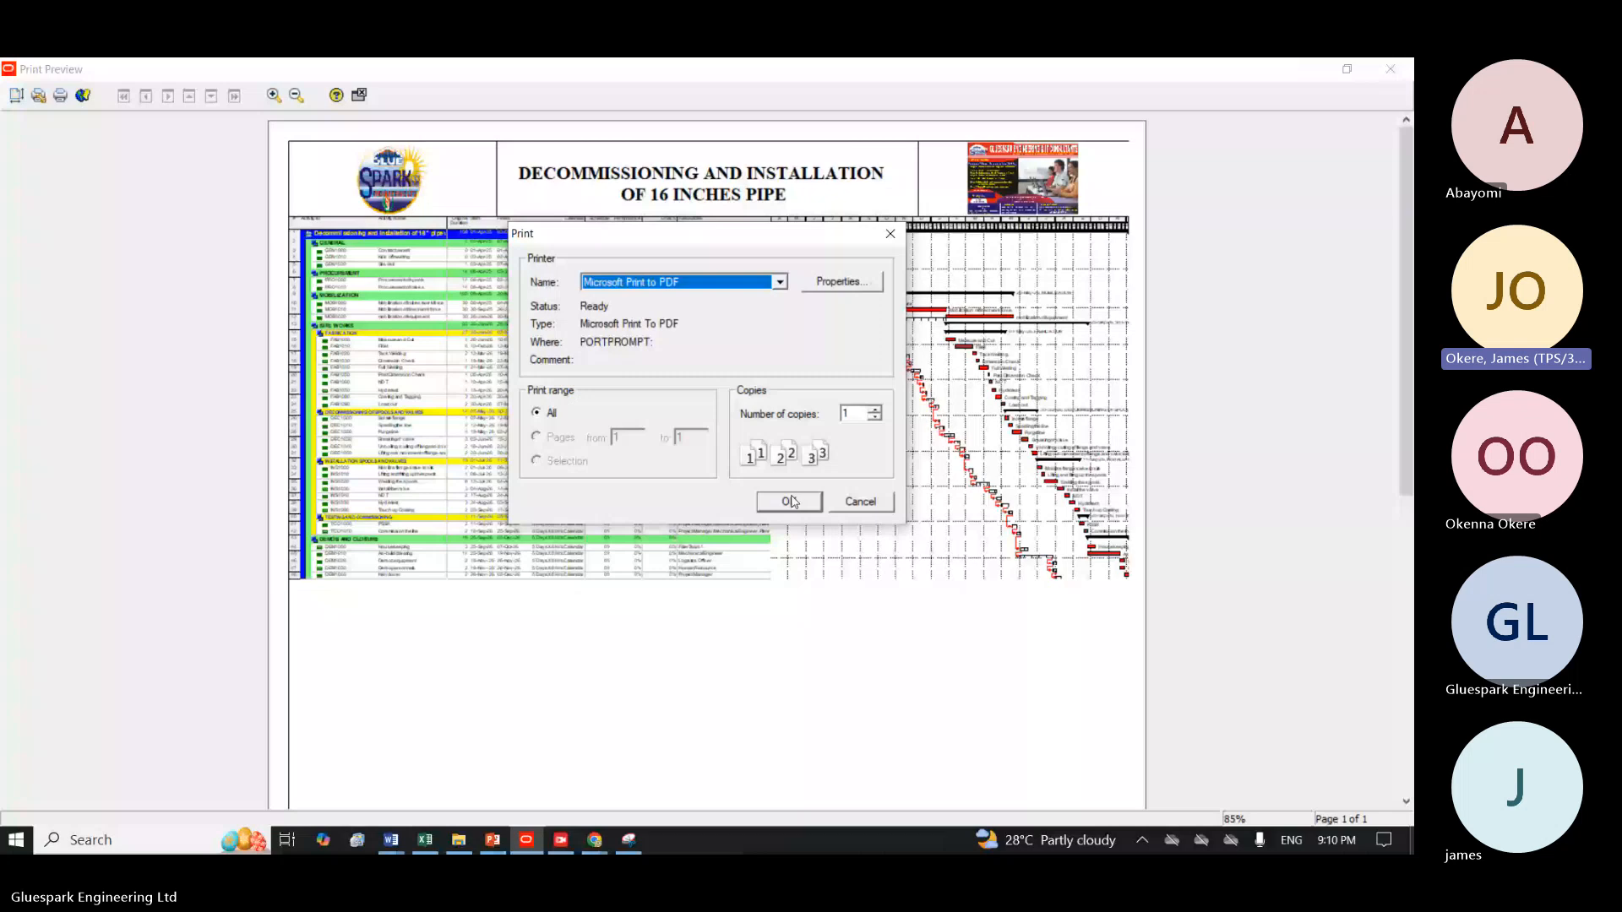
click(779, 284)
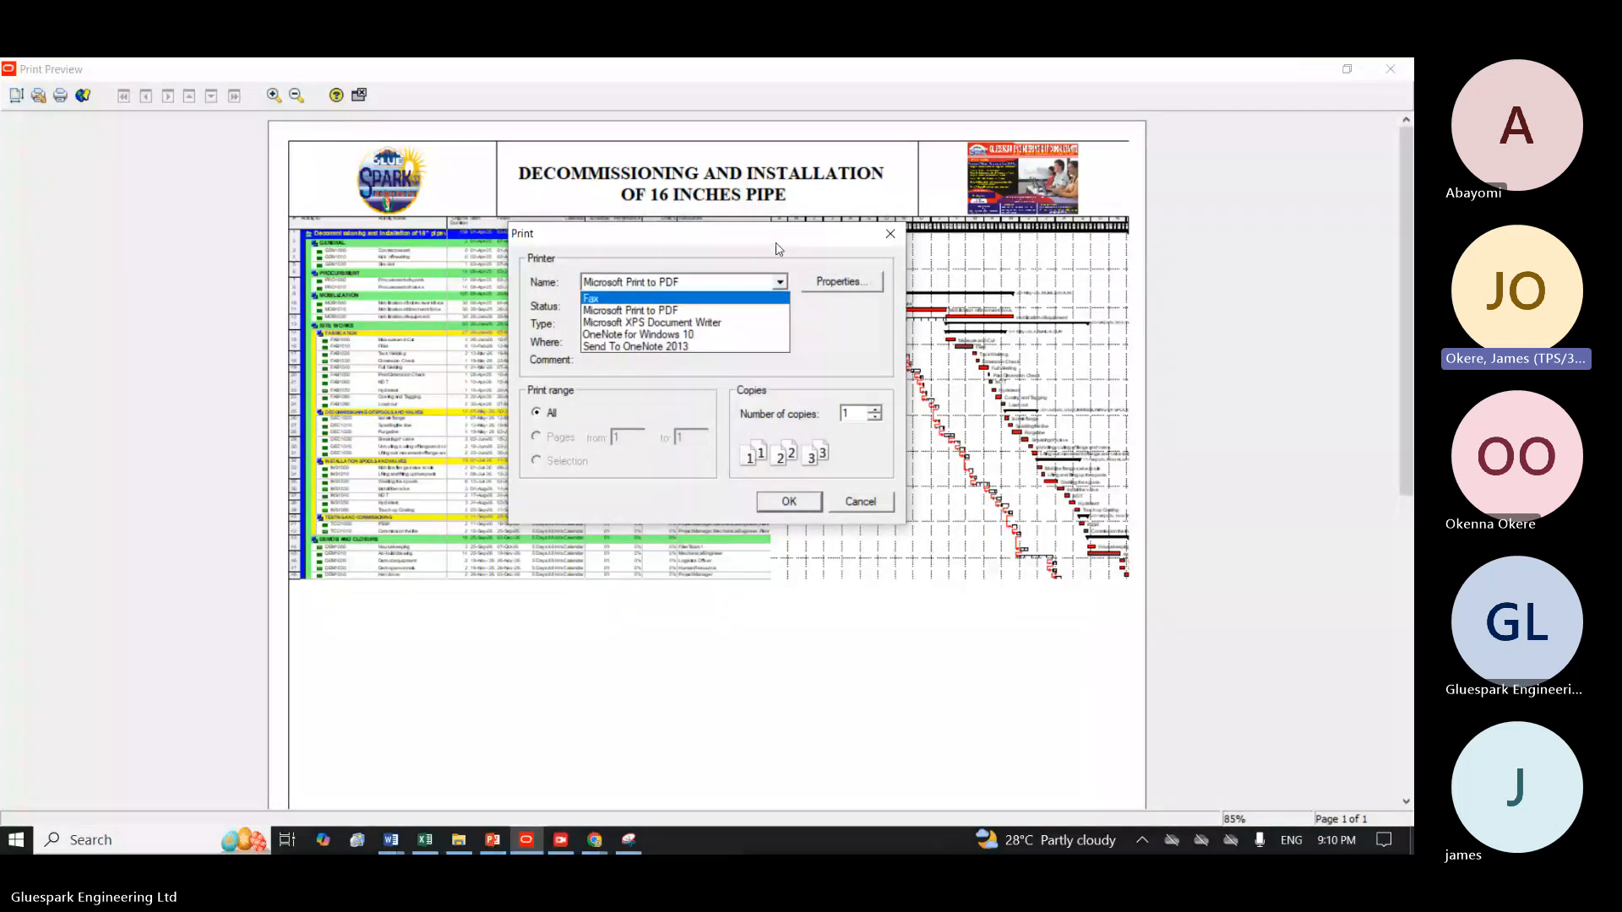
click(768, 270)
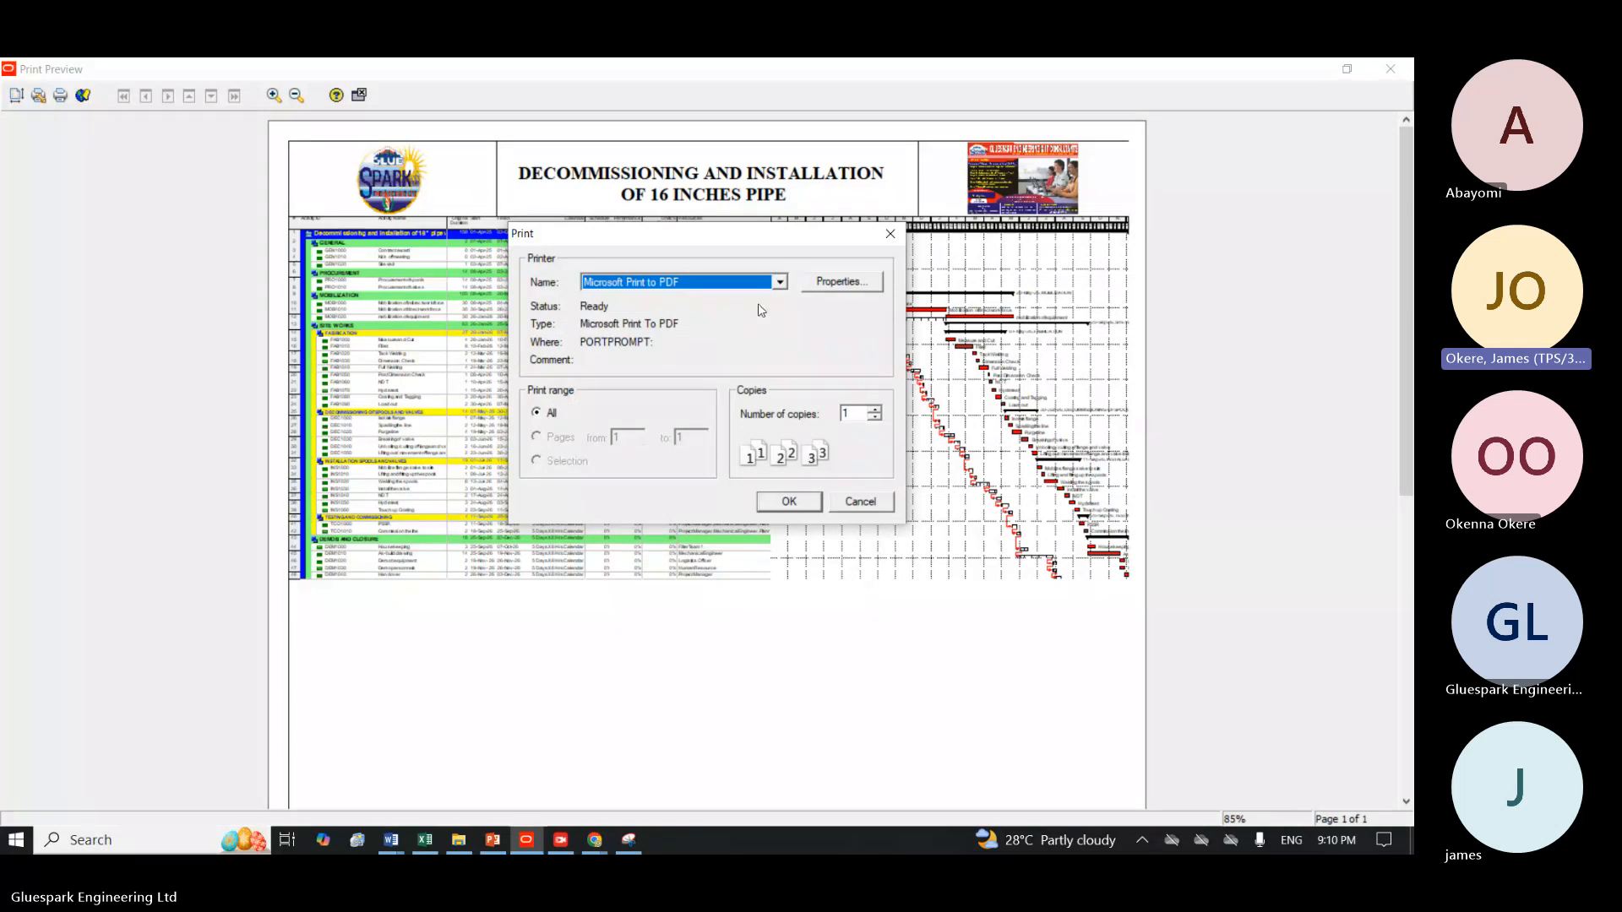
click(789, 501)
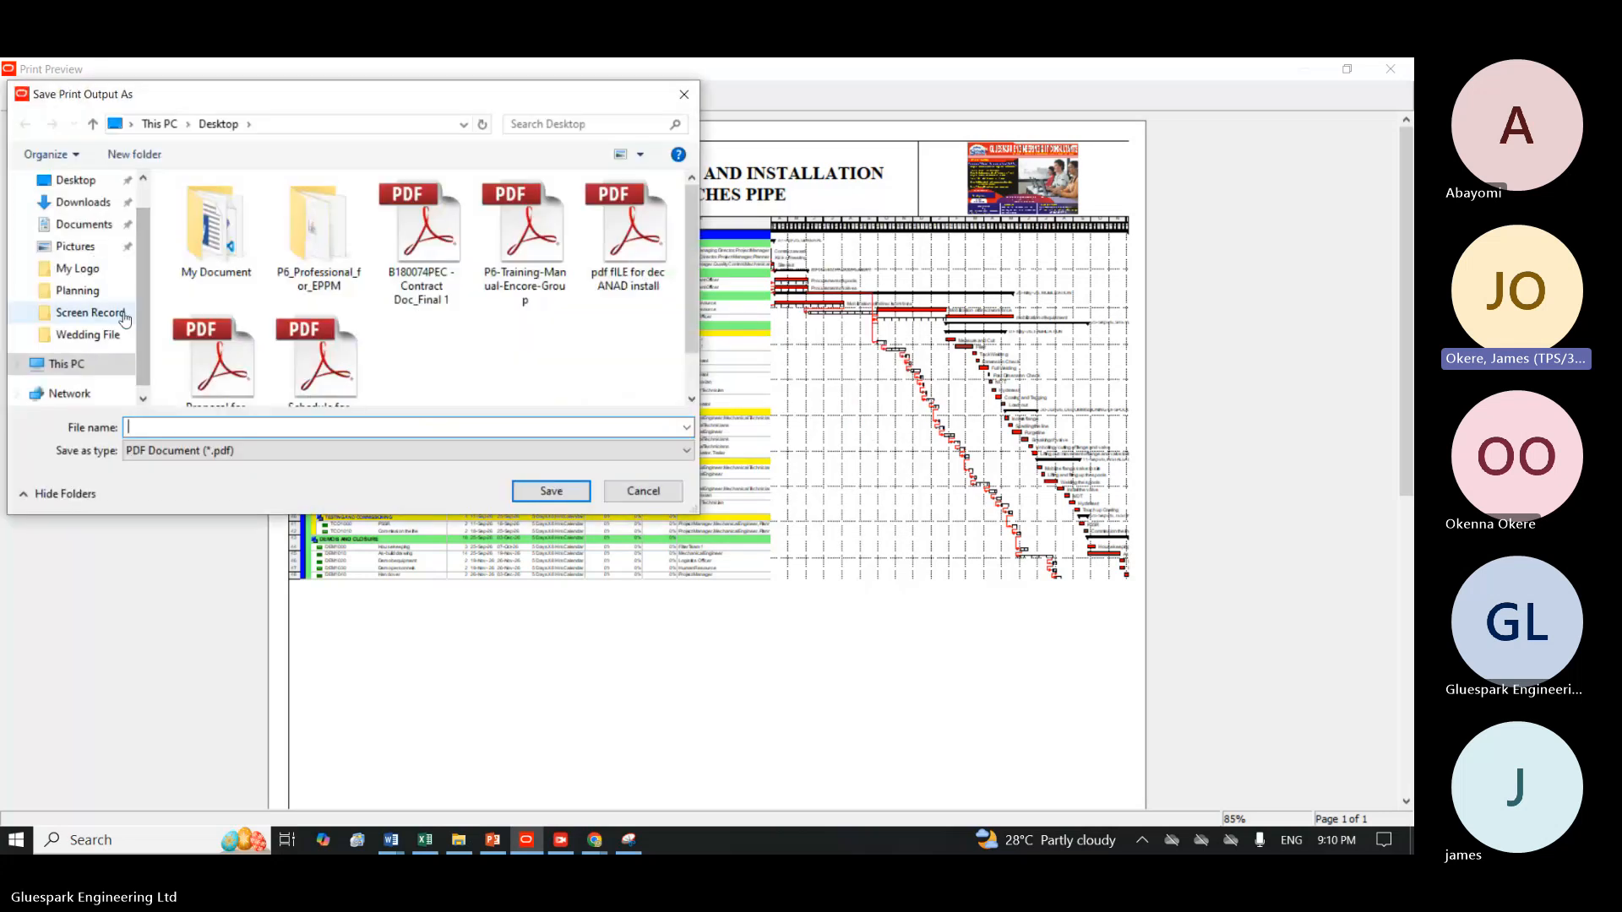
Save the PDF on the Desktop as "Schedule for Decommissioning and Installation of 16 inches pipe", replacing the existing file.
click(81, 186)
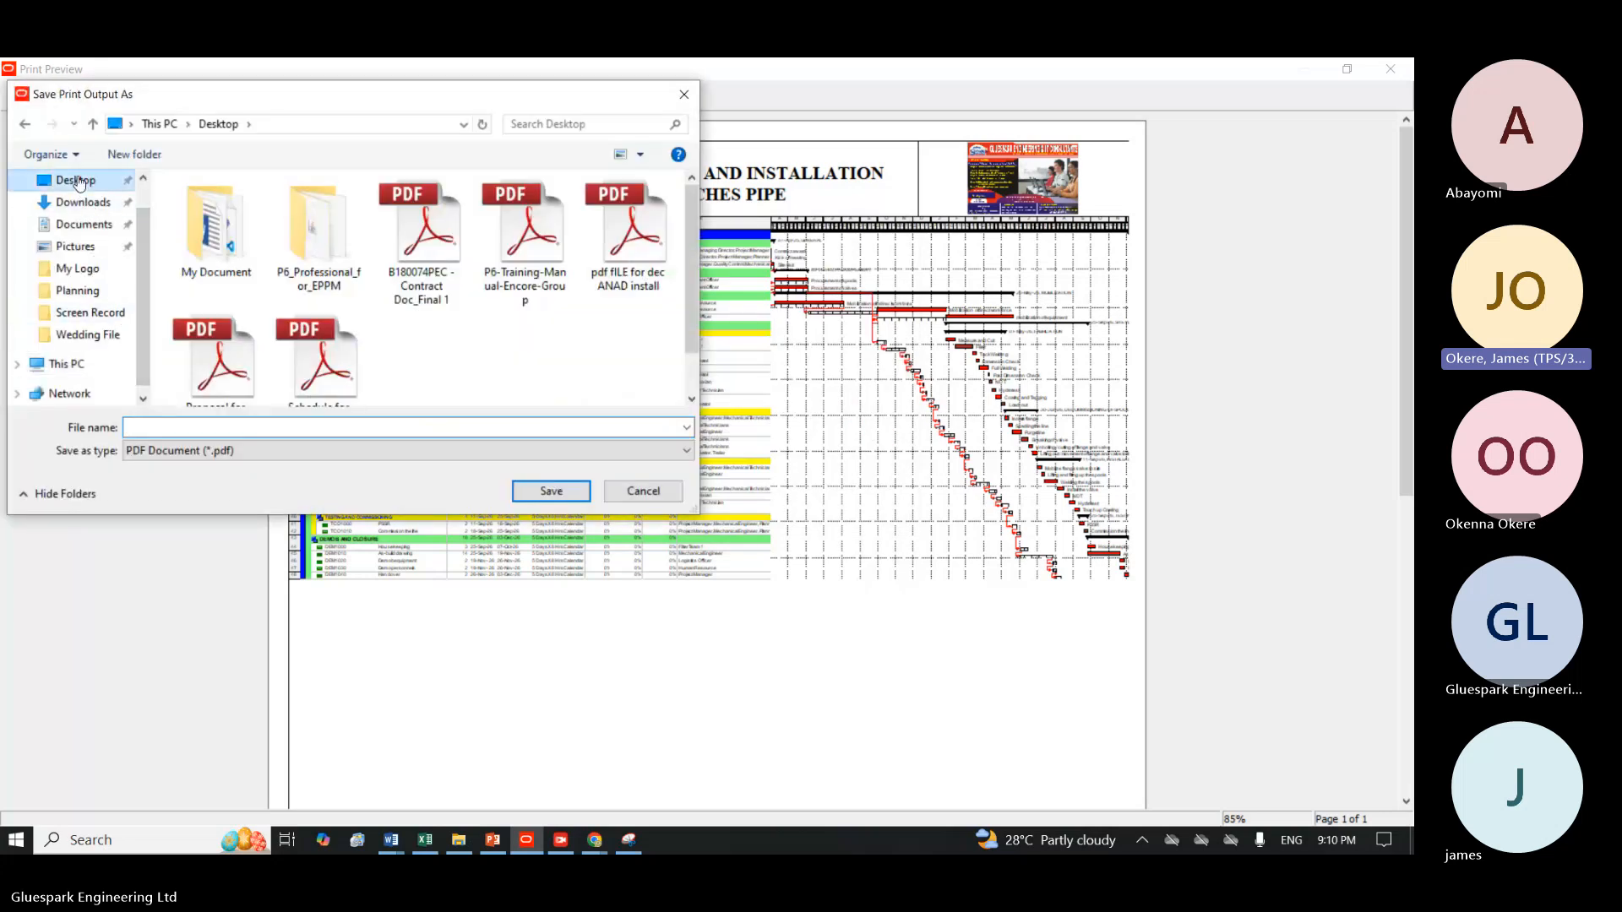
click(325, 429)
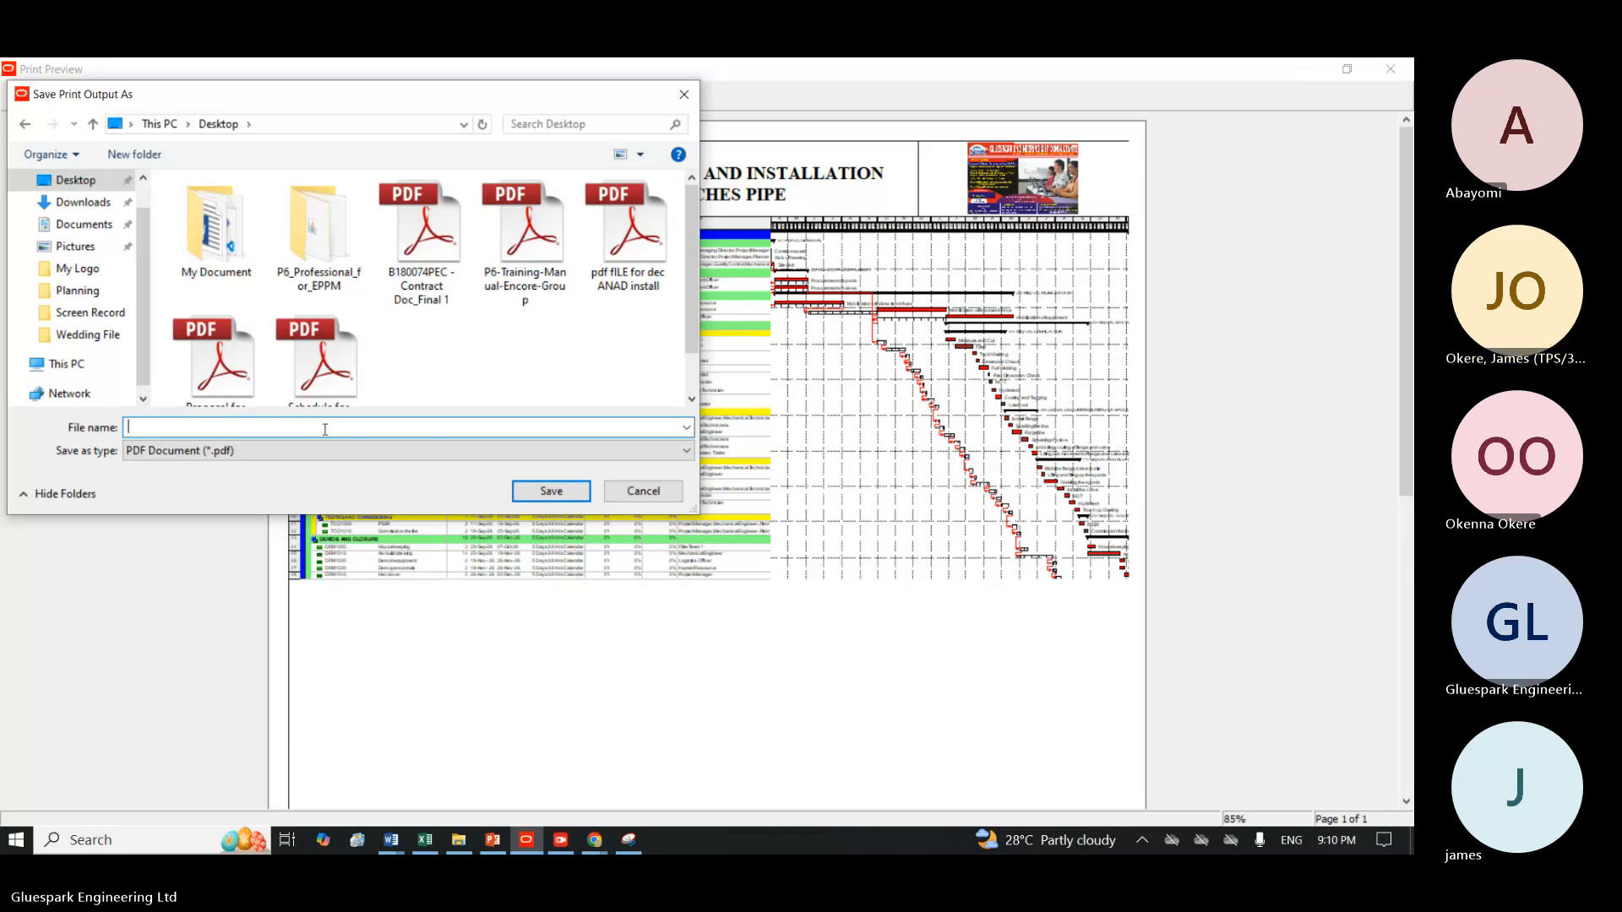
text(Sch)
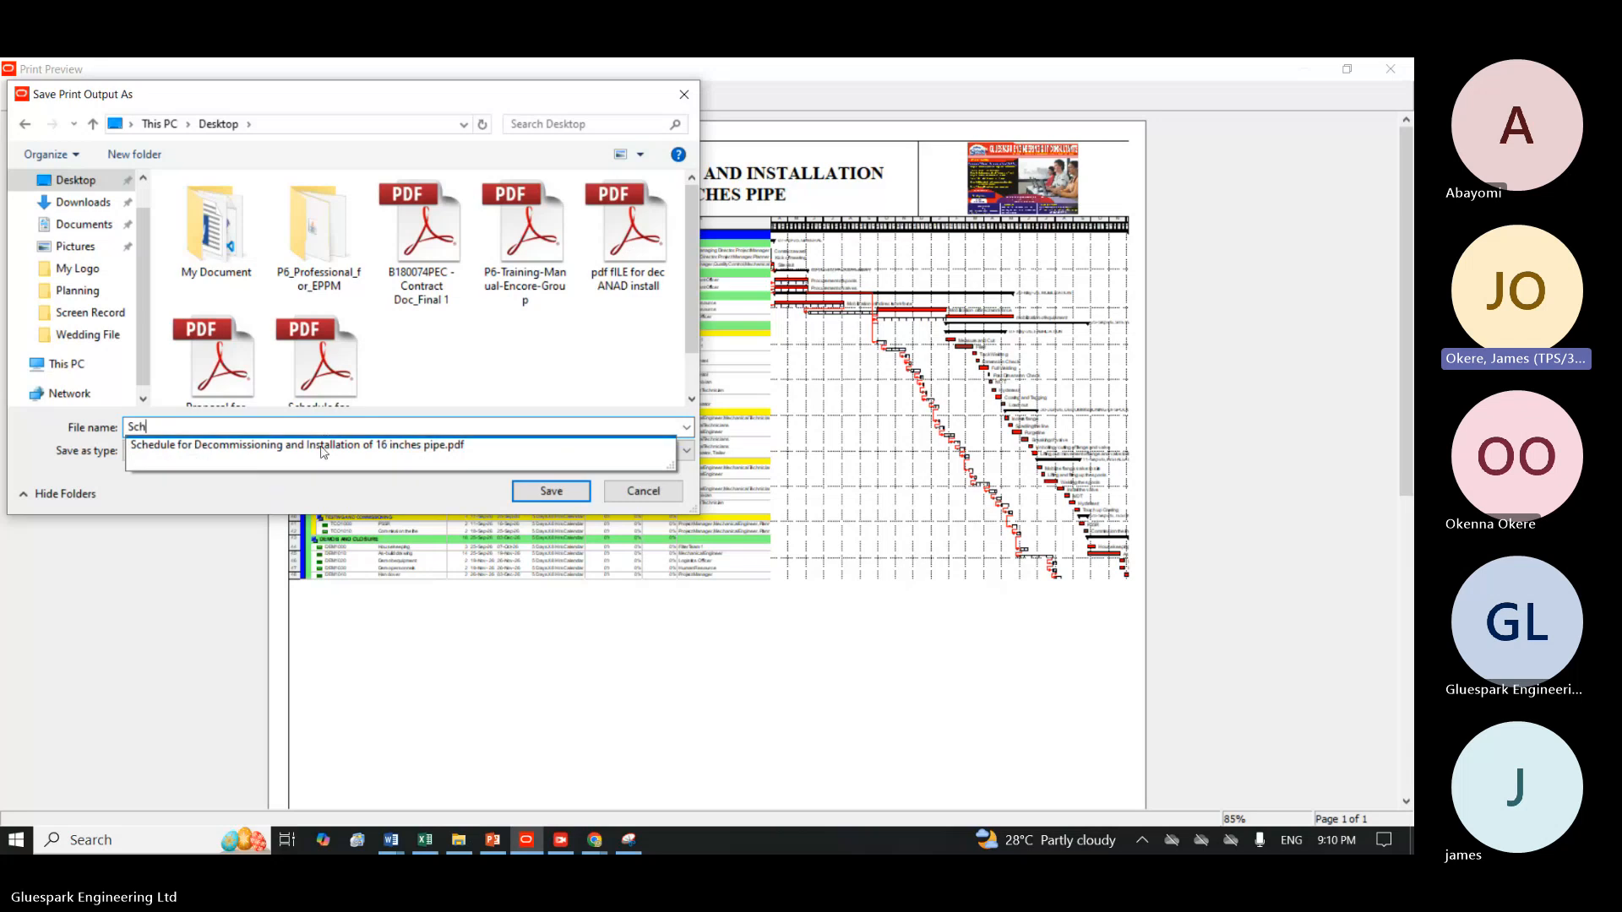
click(217, 453)
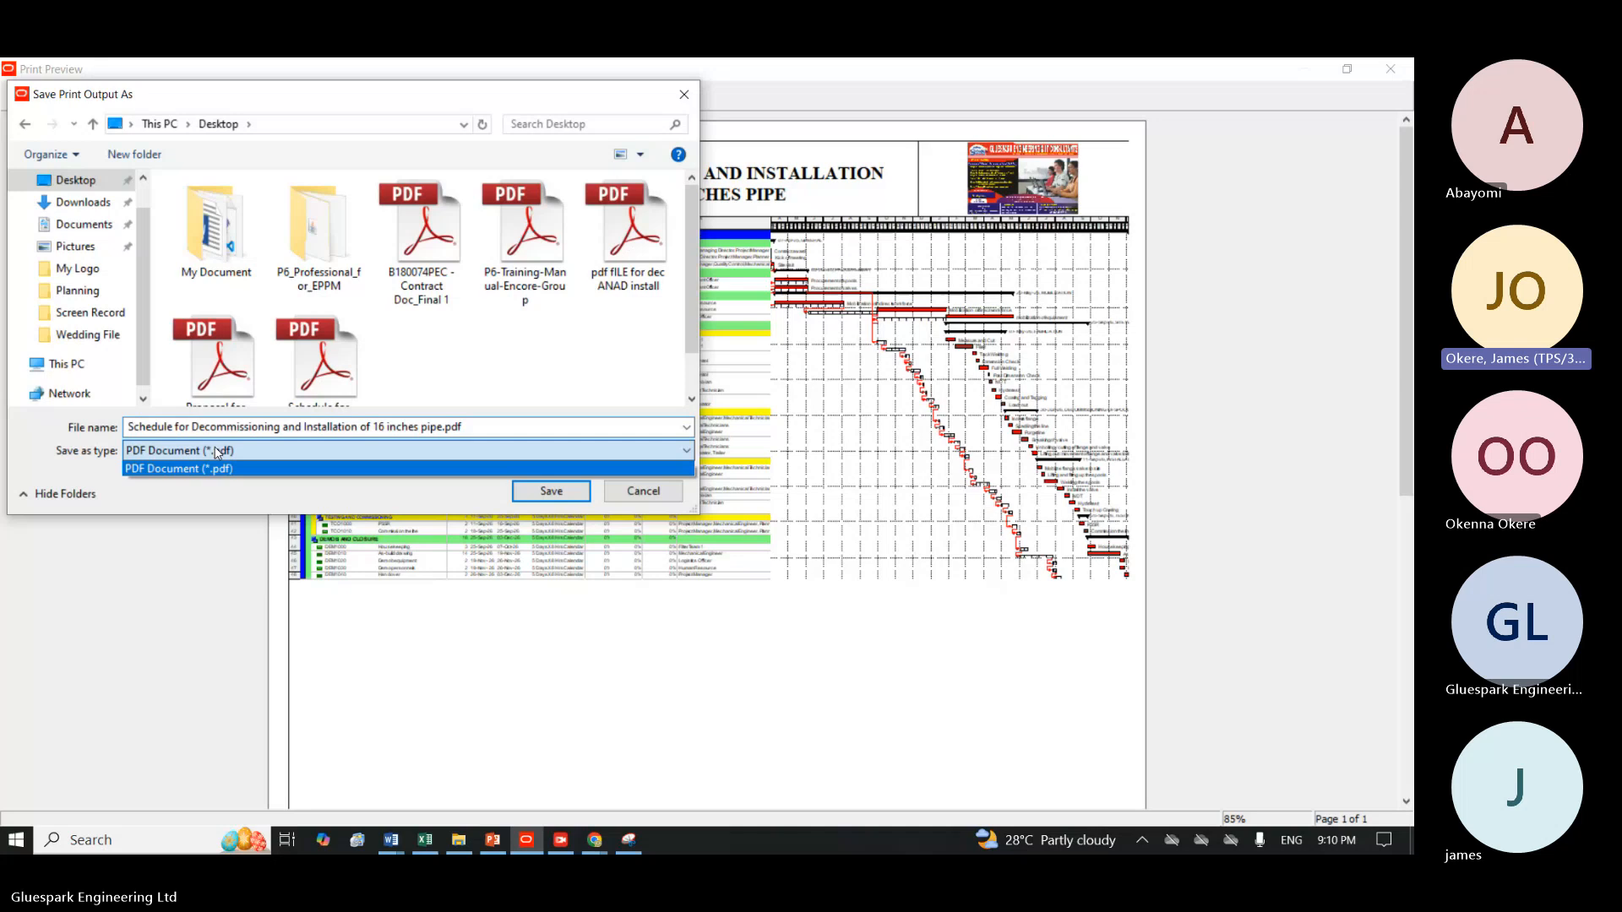
click(473, 427)
key(shift+Tab)
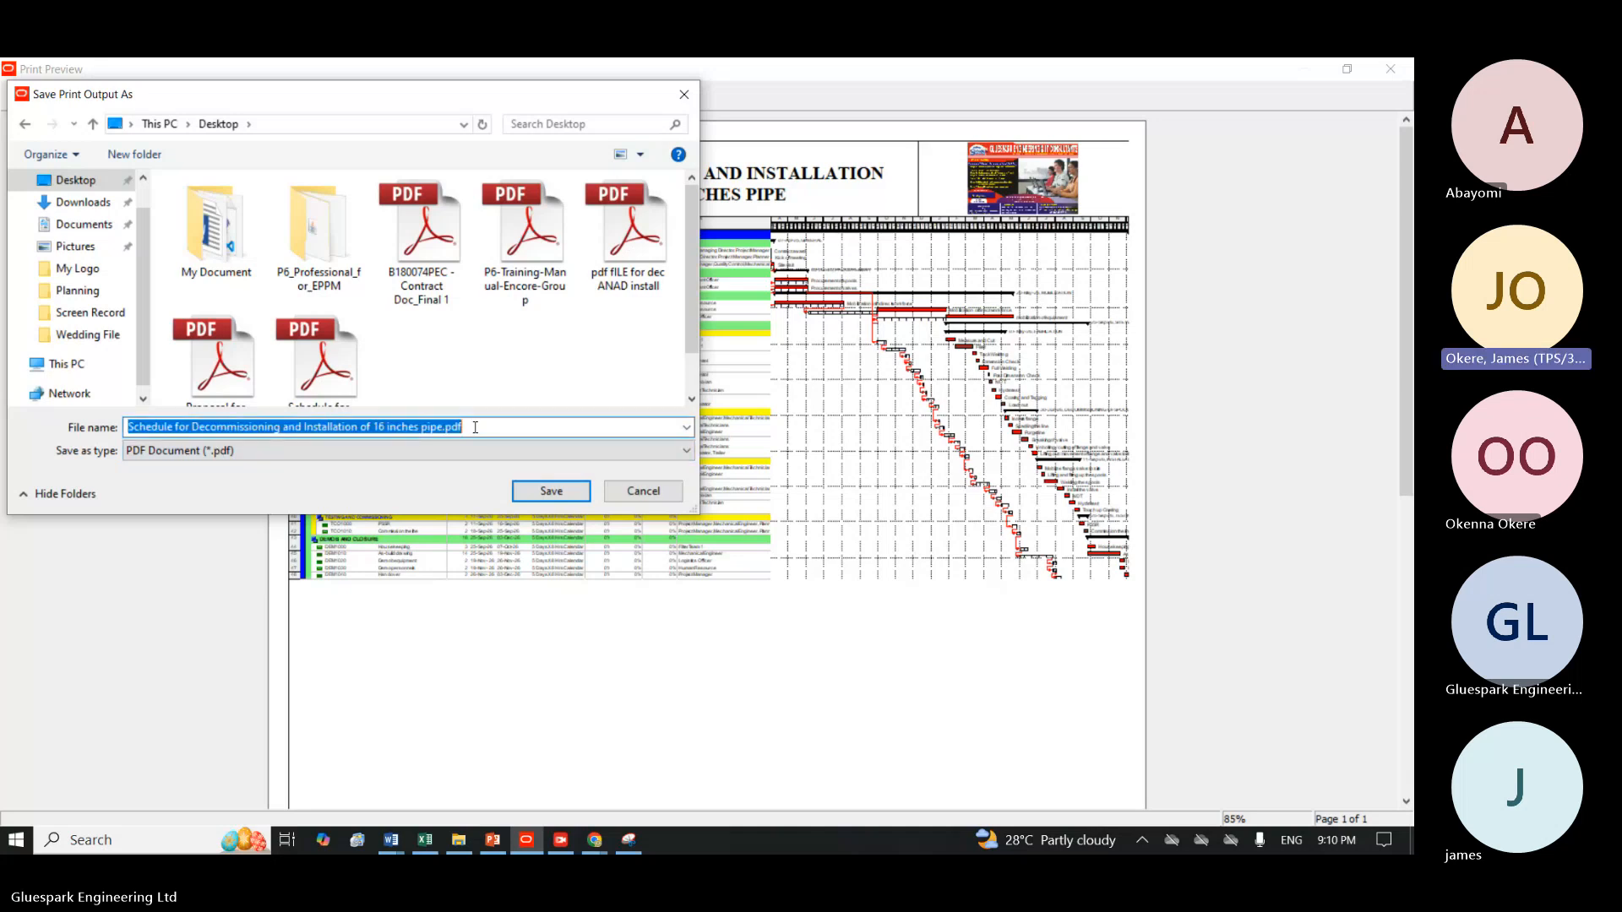
click(475, 428)
key(BackSpace)
key(BackSpace)
key(BackSpace)
key(BackSpace)
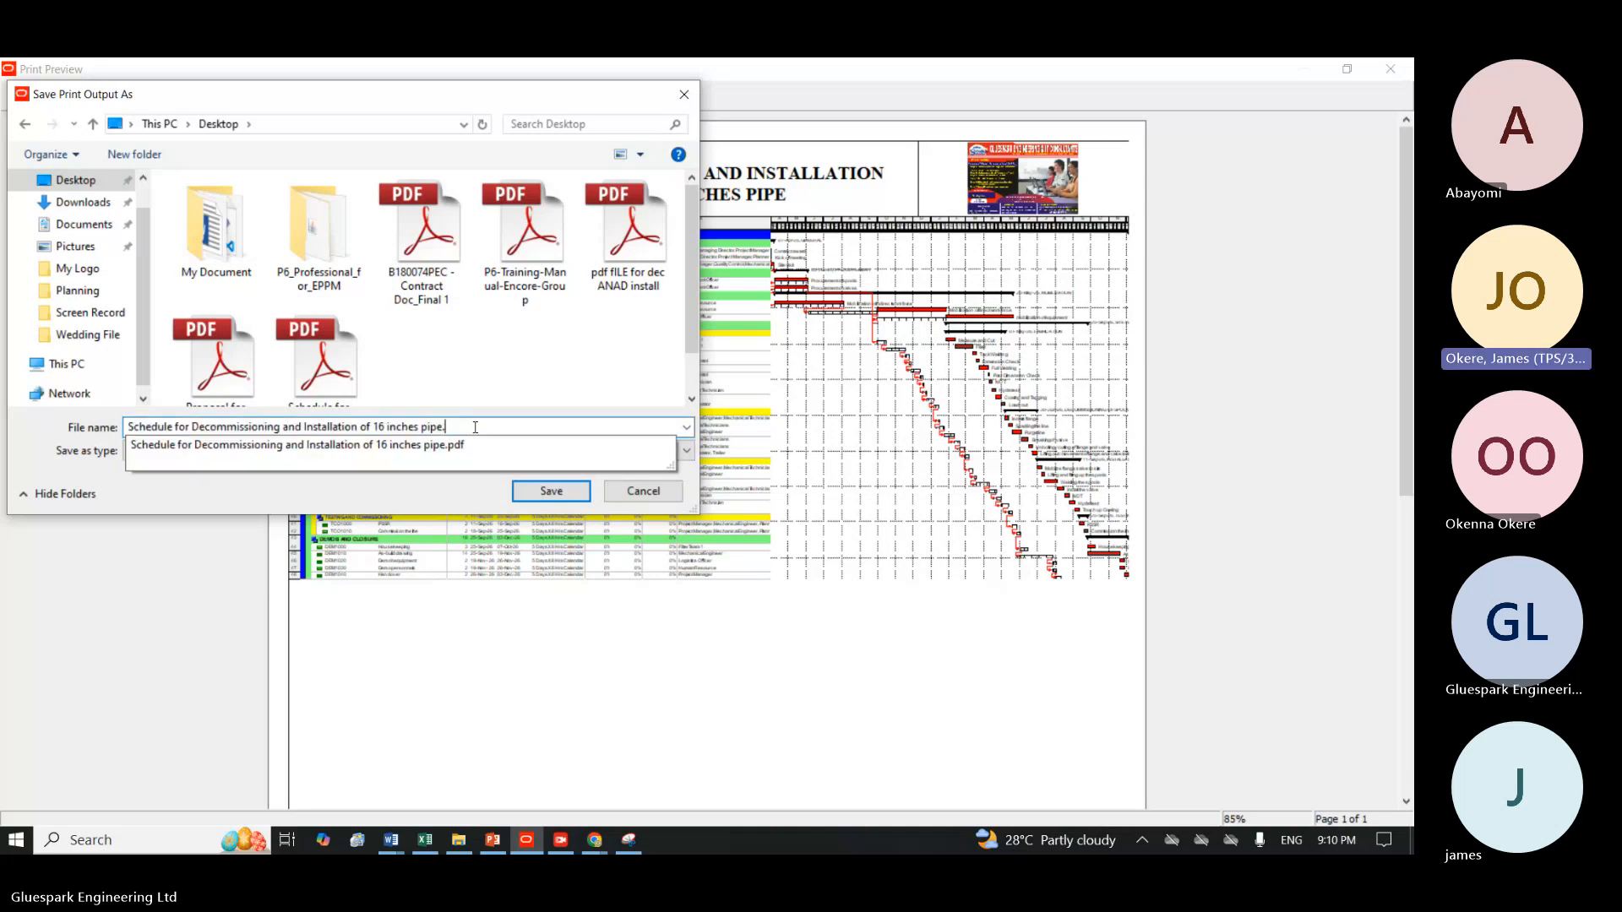
click(574, 406)
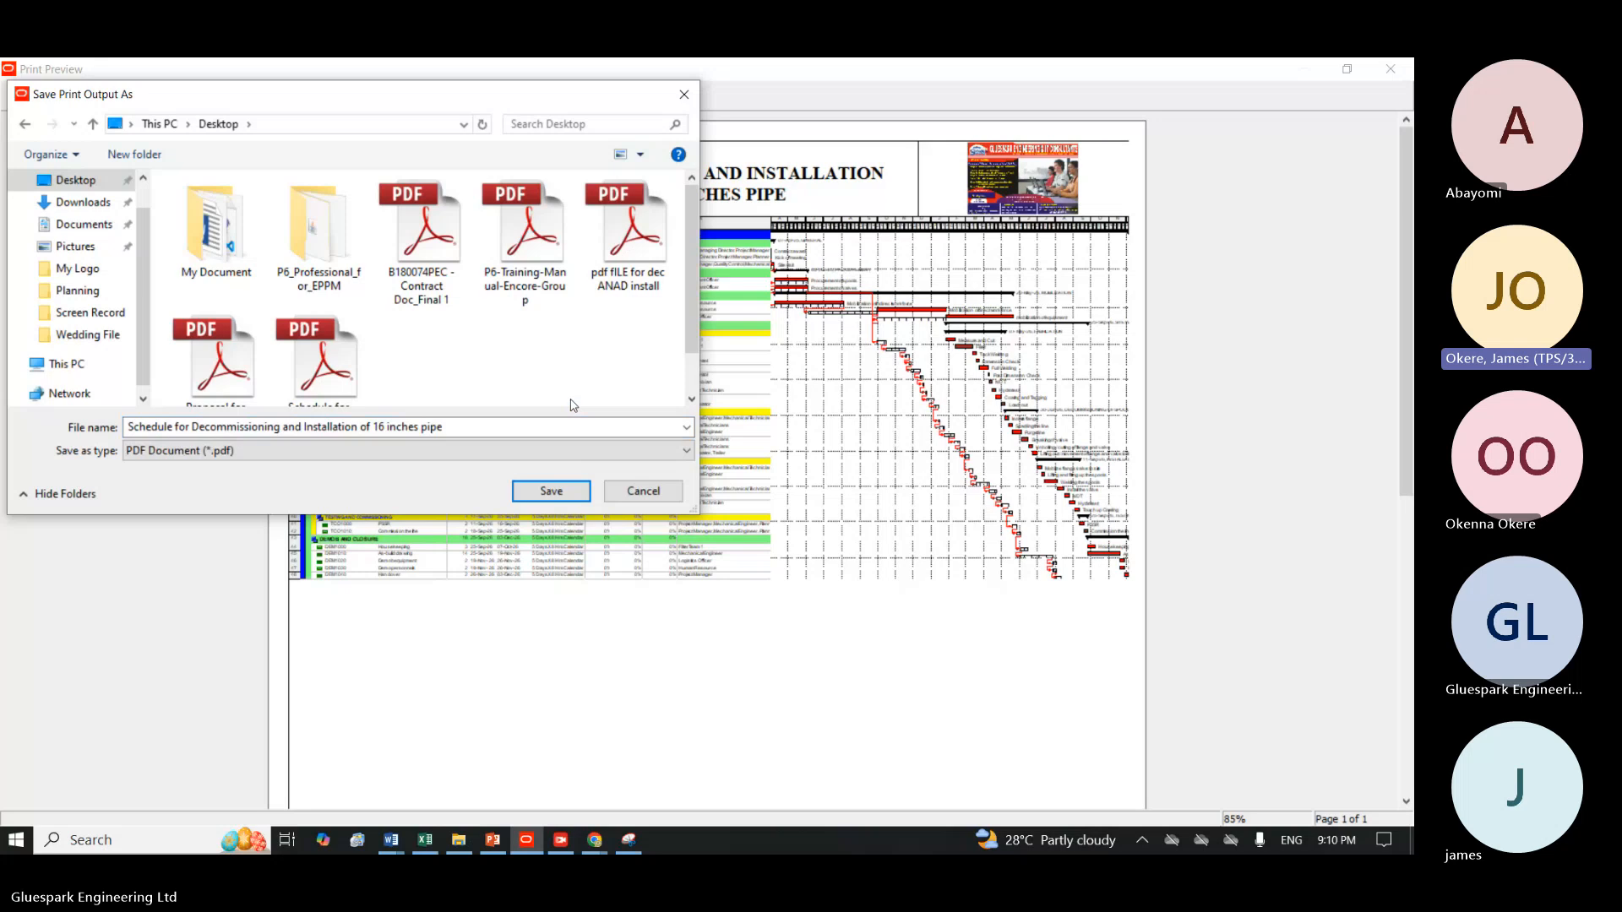
click(551, 492)
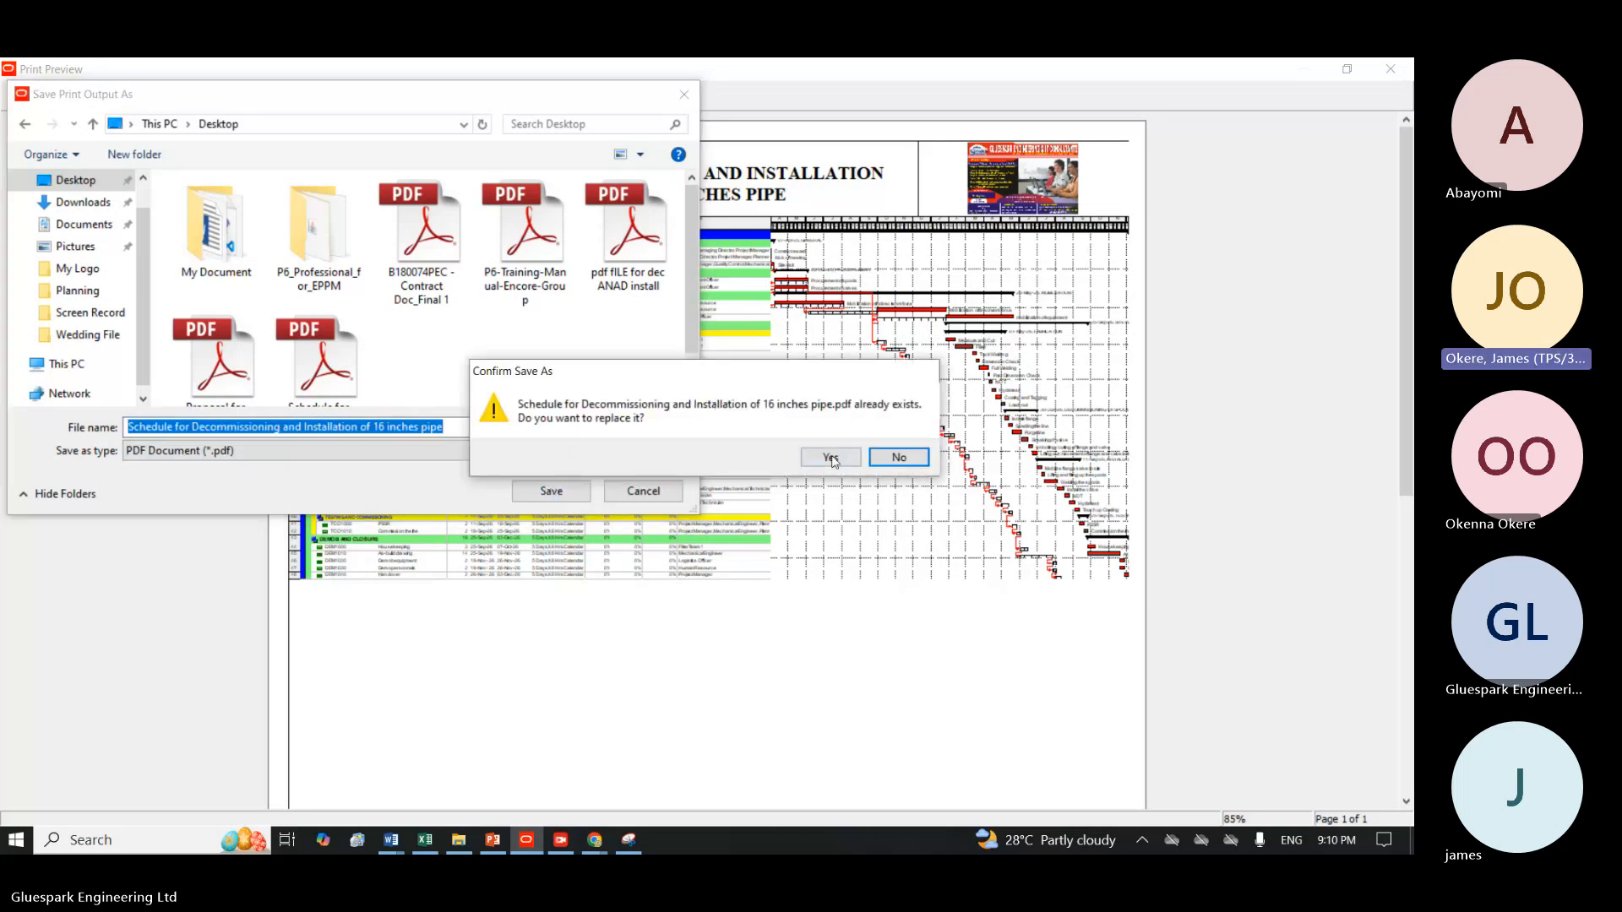
click(830, 458)
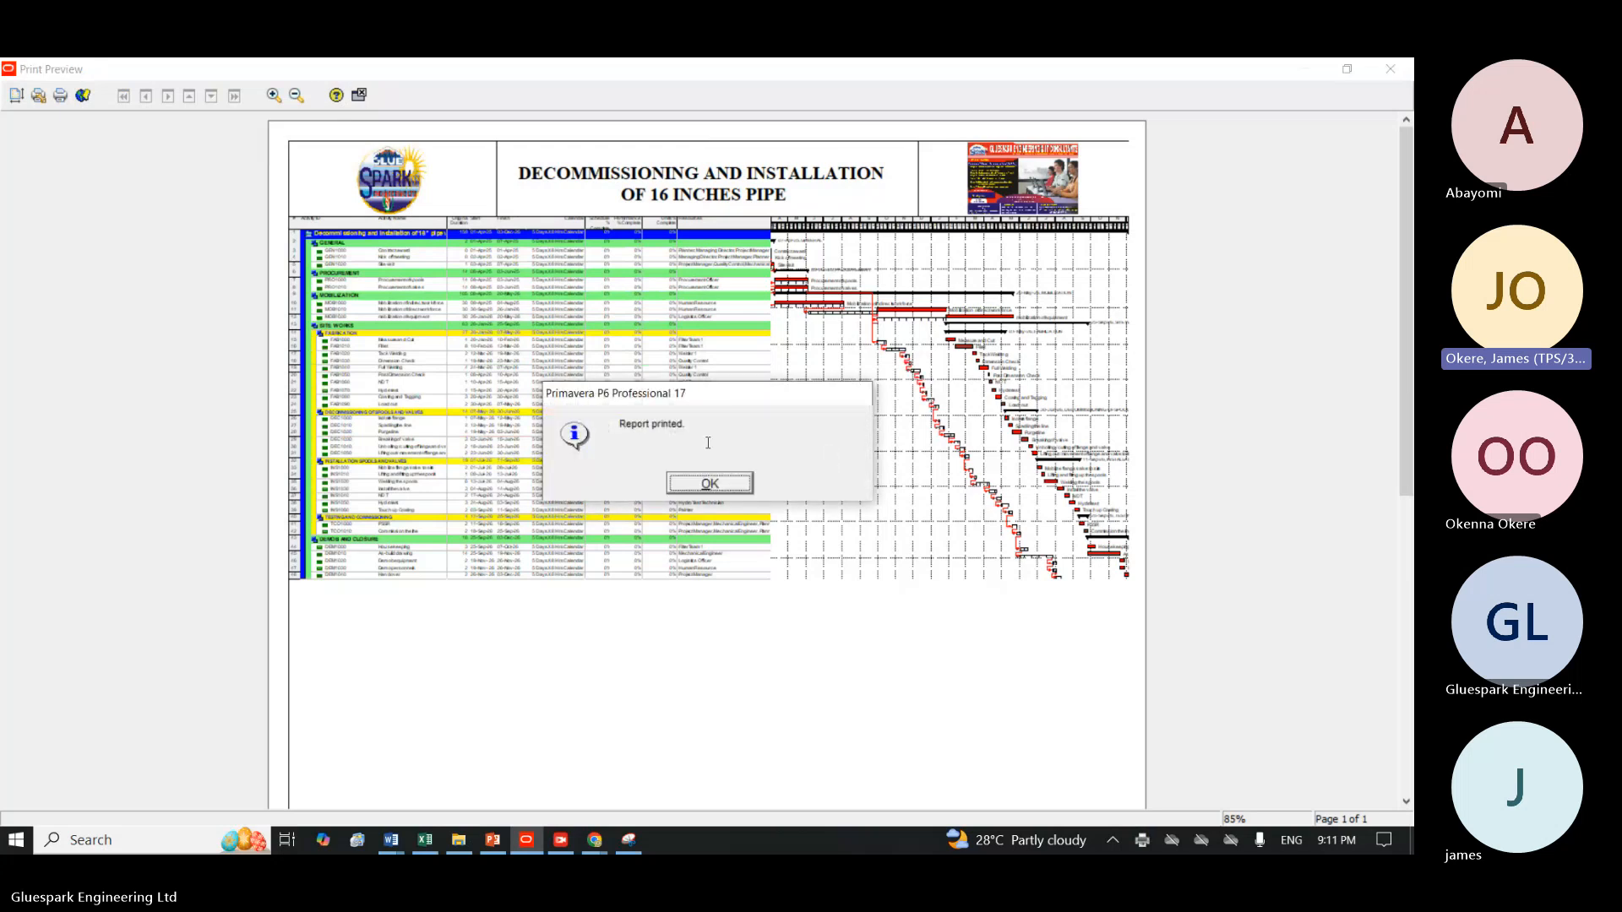
click(708, 485)
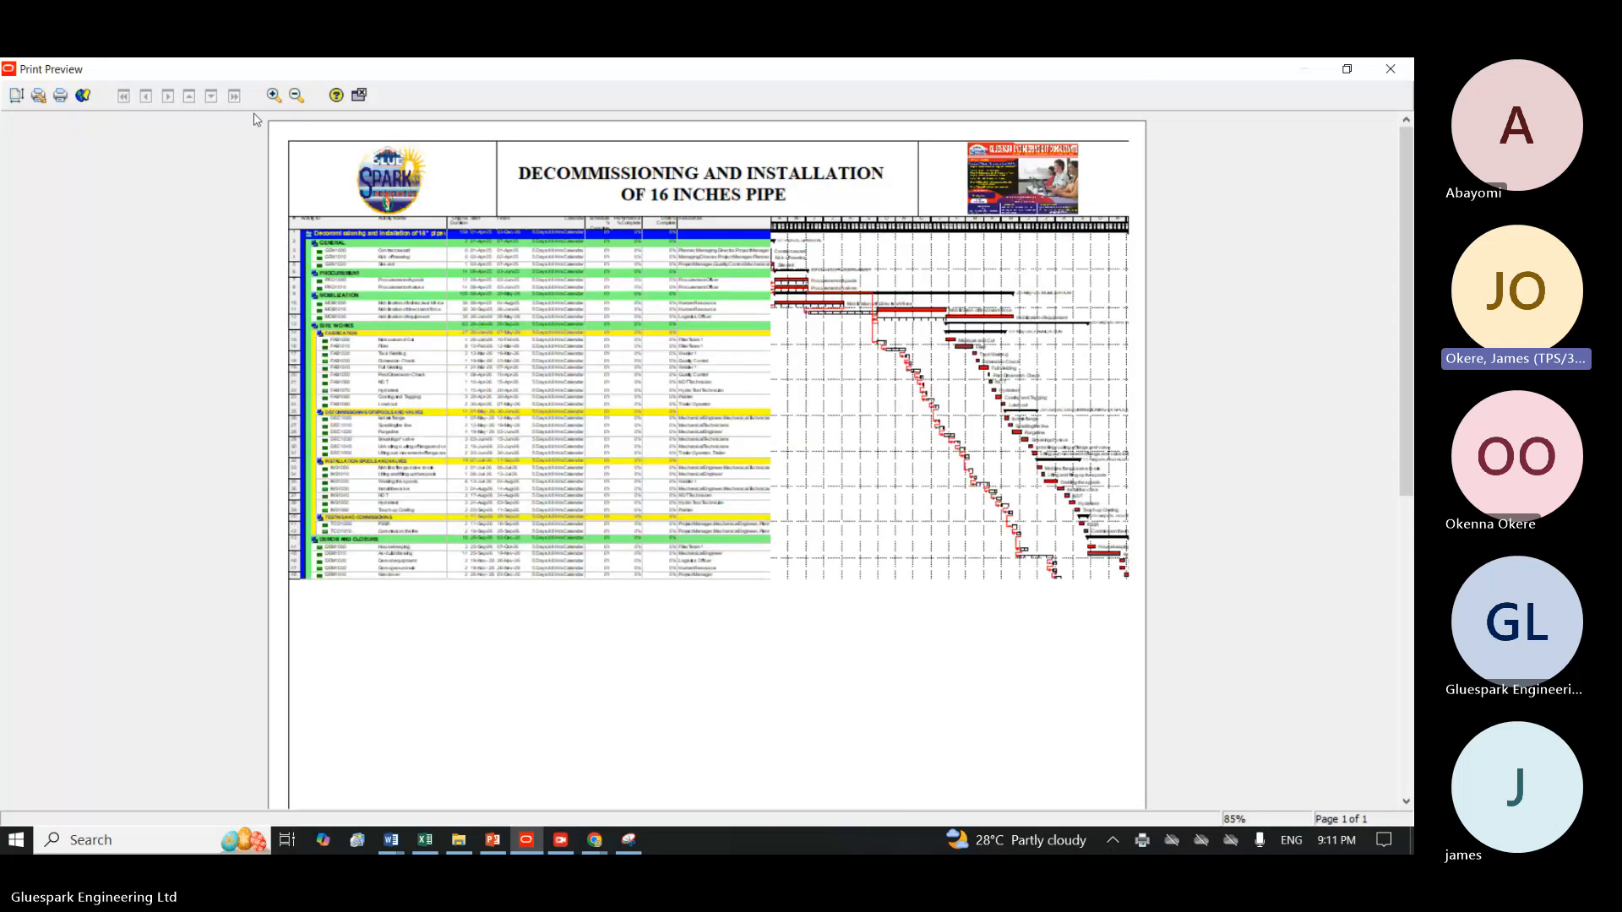
Close the print preview, then open the schedule PDF from the desktop in Adobe Reader, check its layout and close it.
click(361, 96)
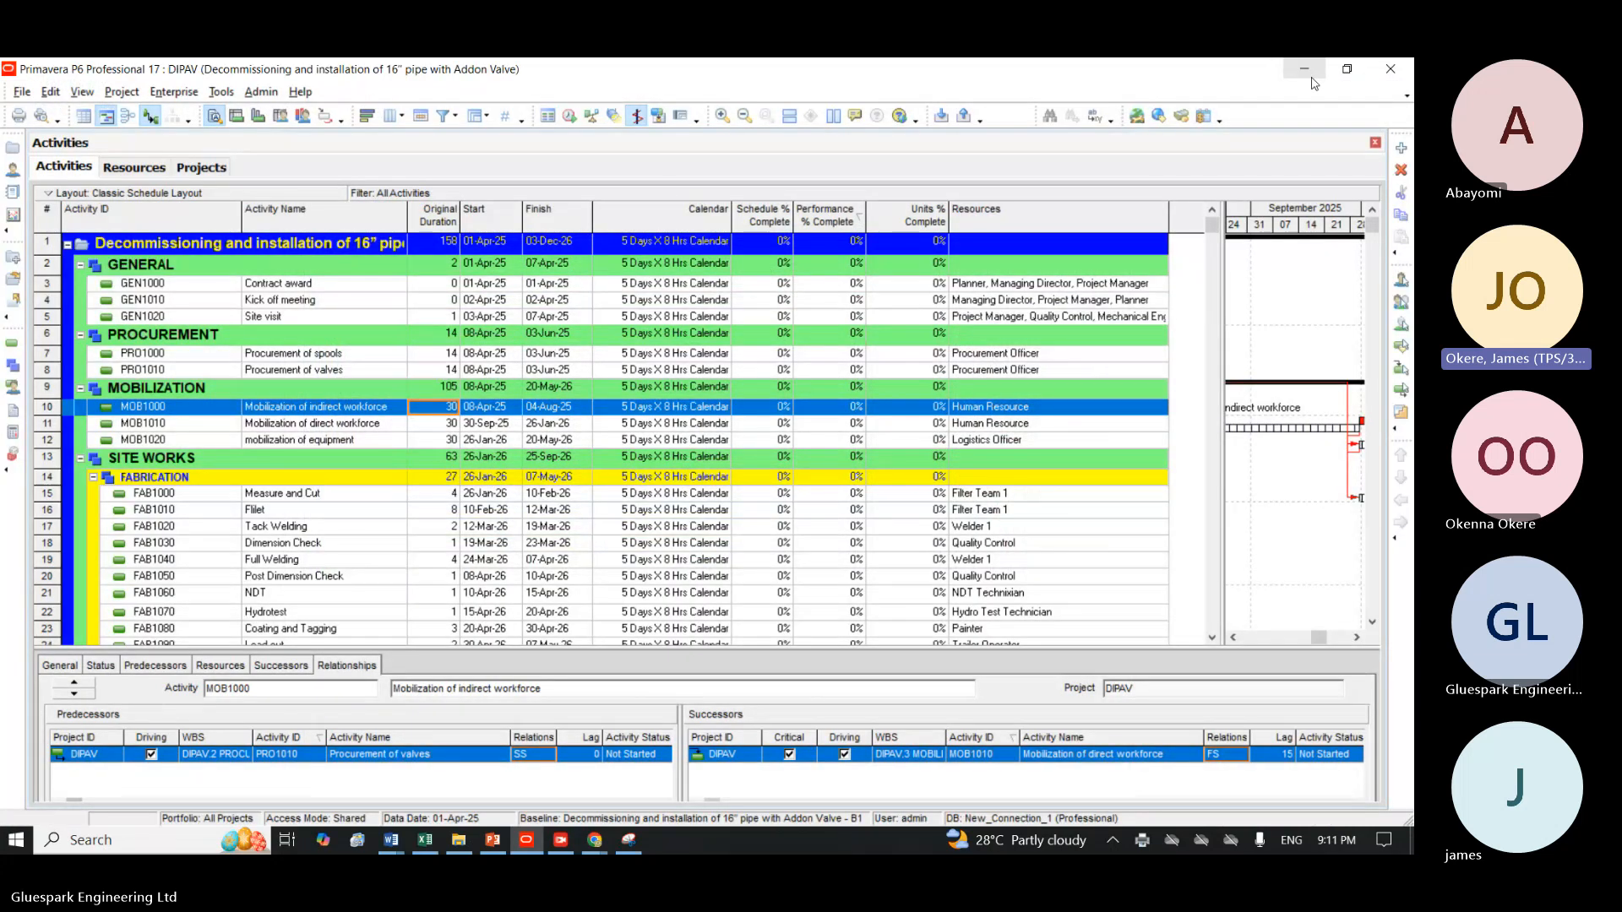
click(1303, 69)
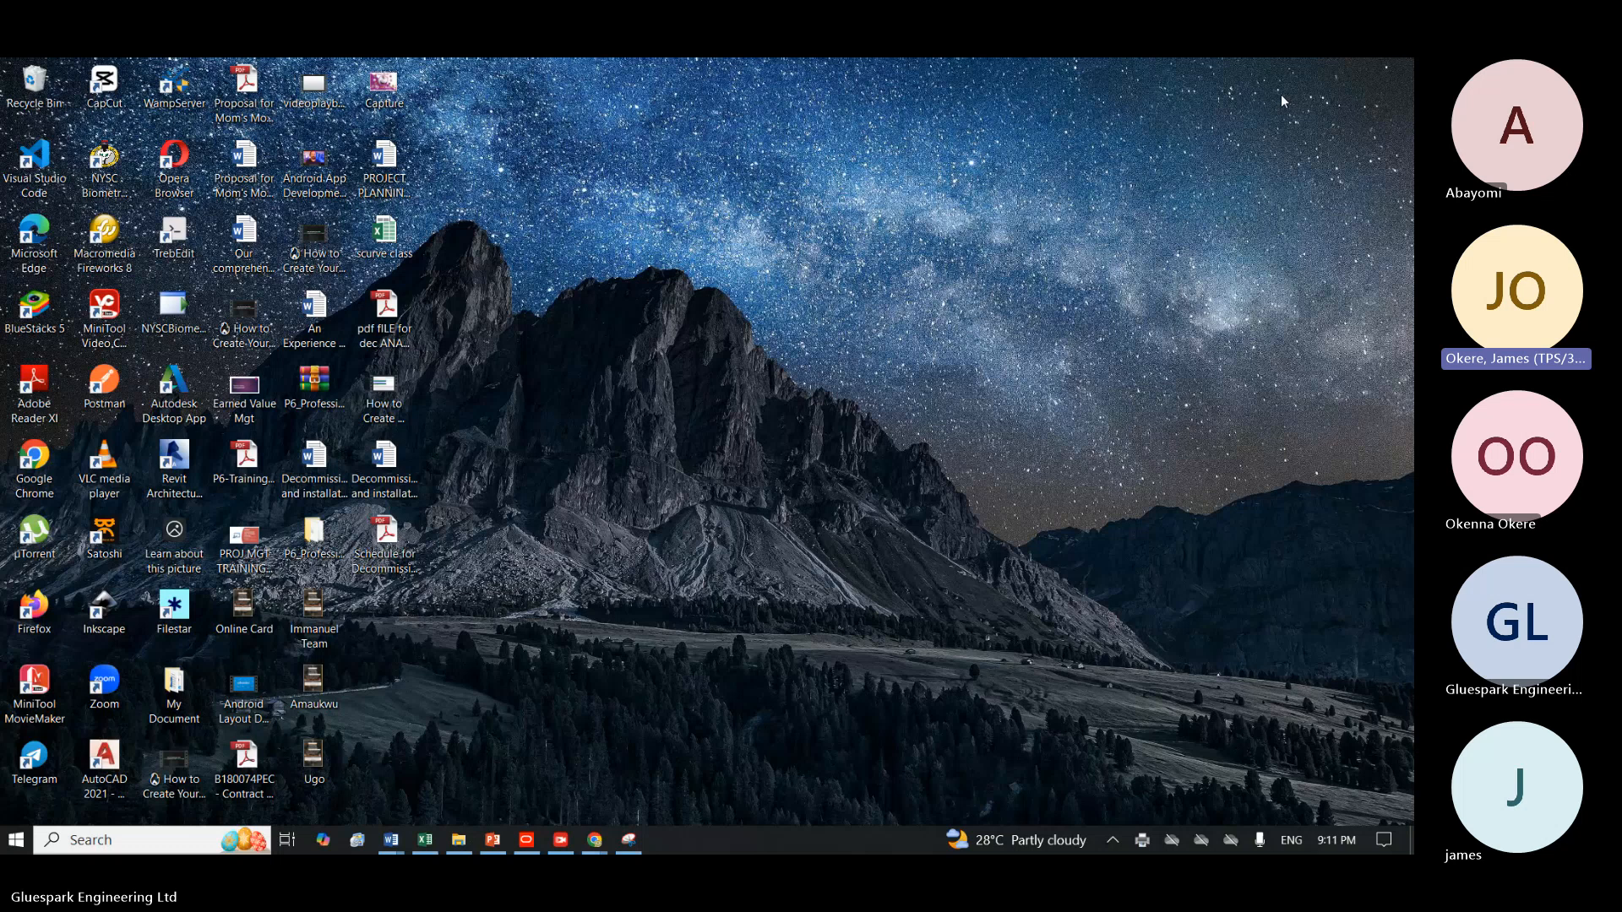
double_click(368, 549)
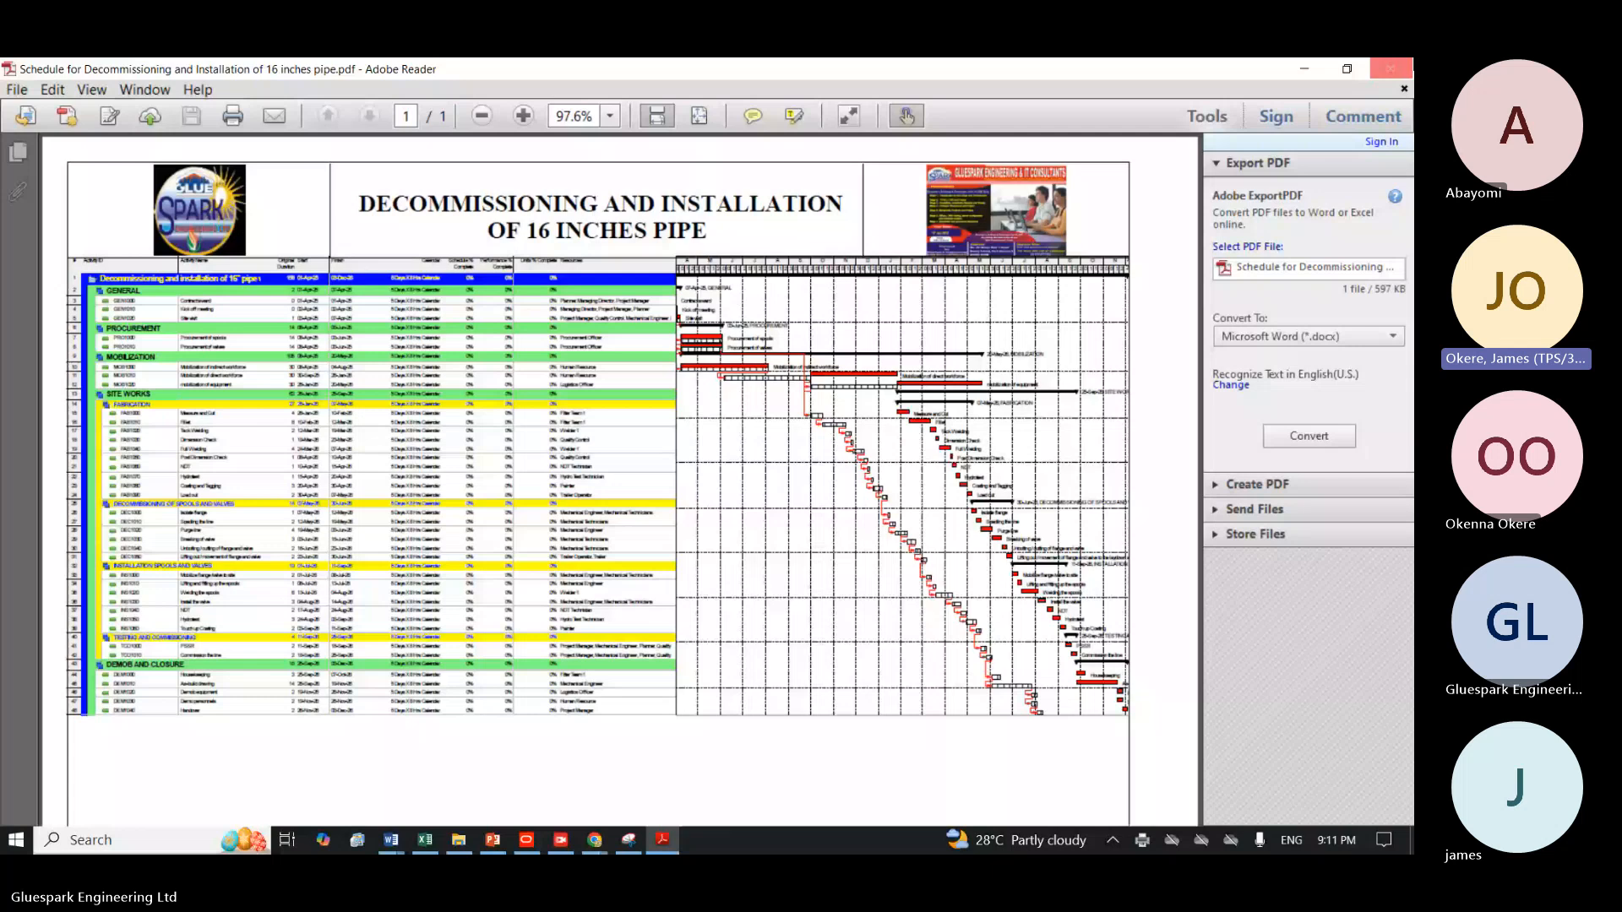
click(1394, 74)
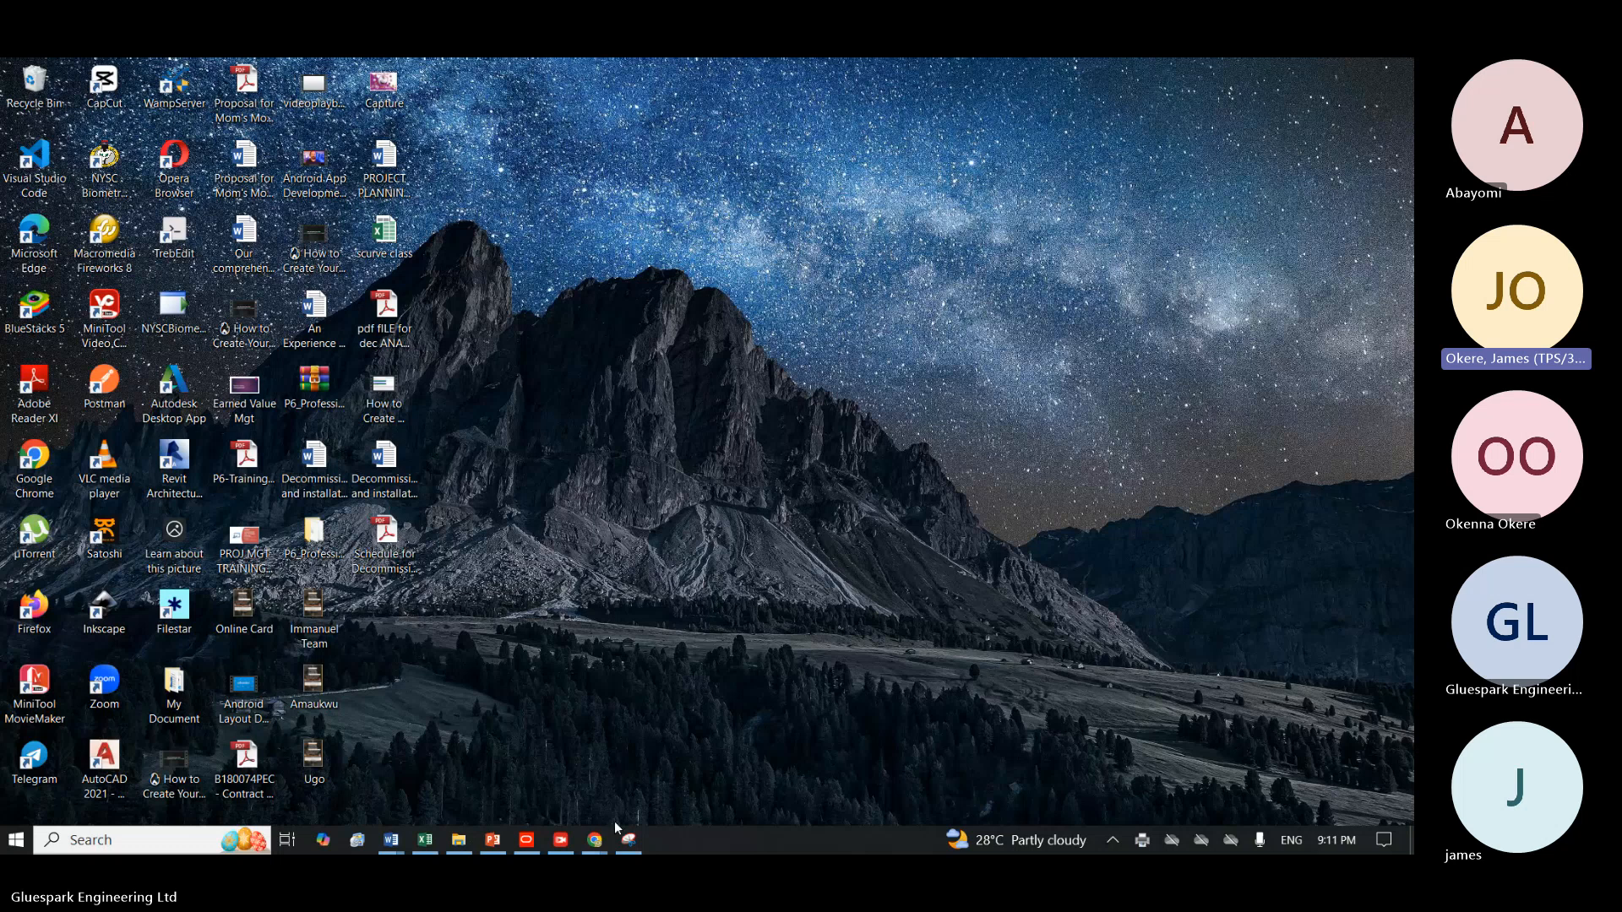
Switch to WhatsApp in the Chrome browser and close the enlarged schedule image to return to the chat.
mouse_move(595, 837)
mouse_move(497, 770)
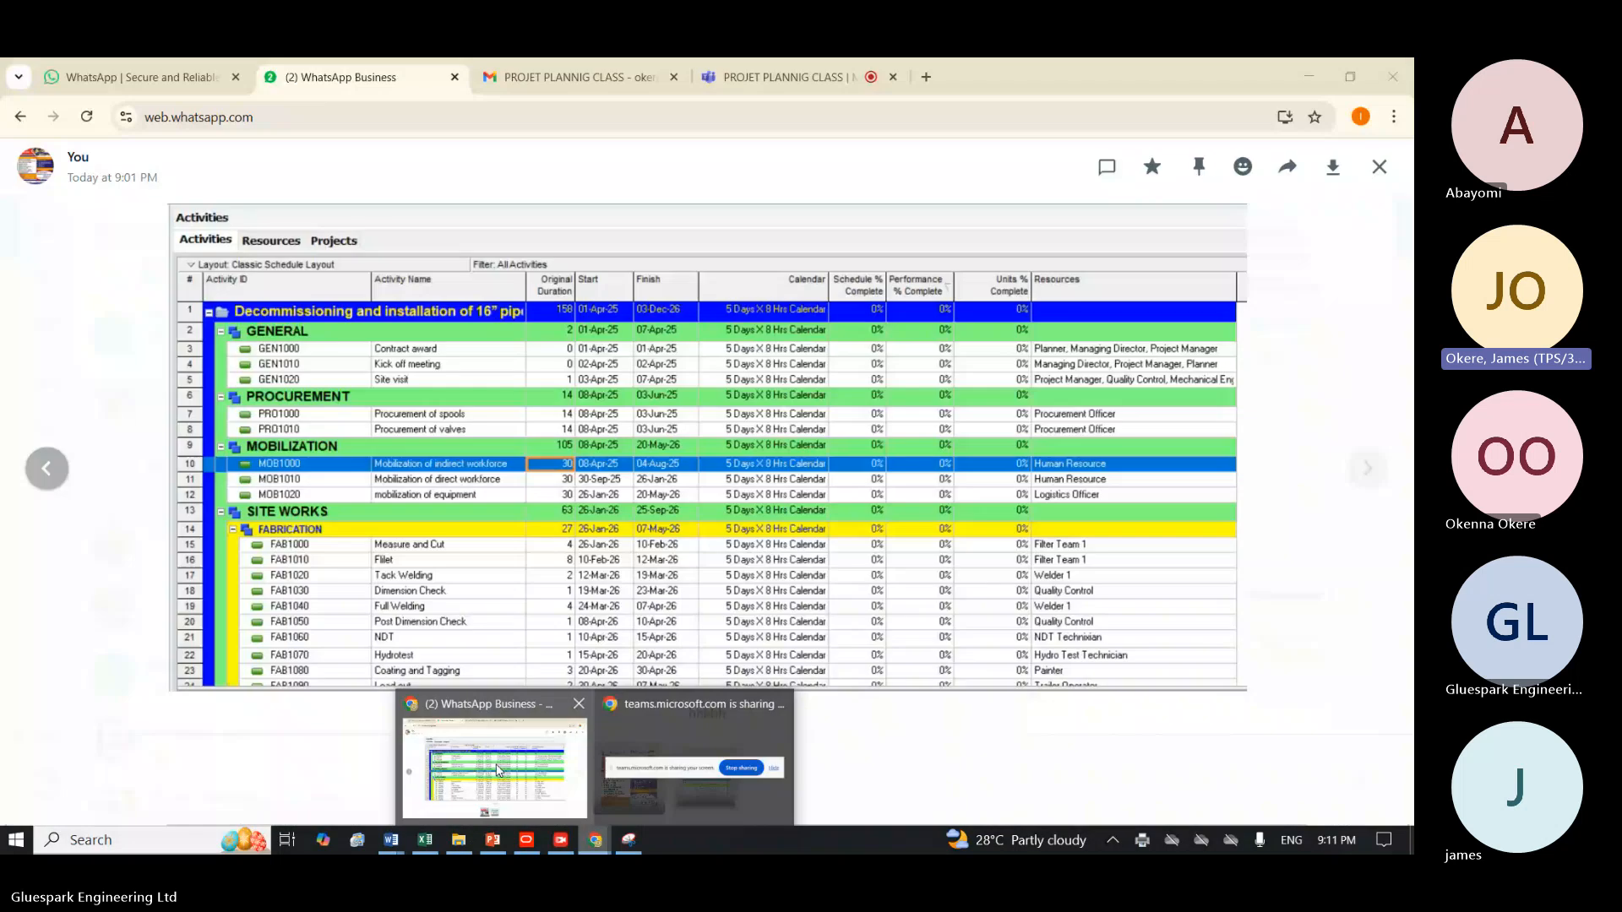
click(497, 769)
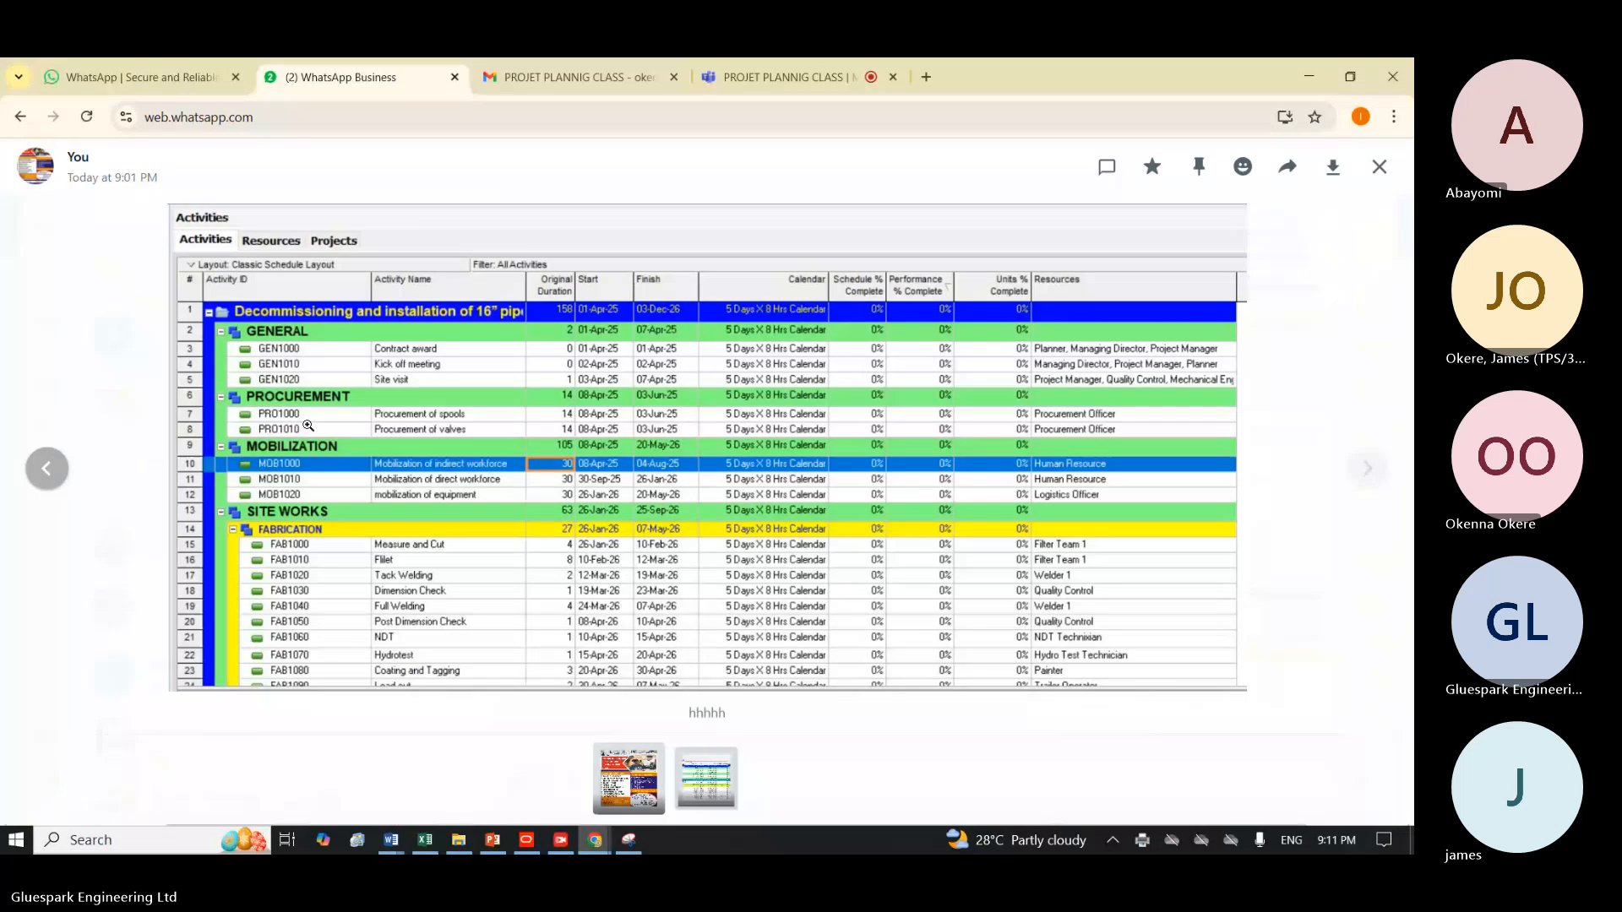
click(21, 118)
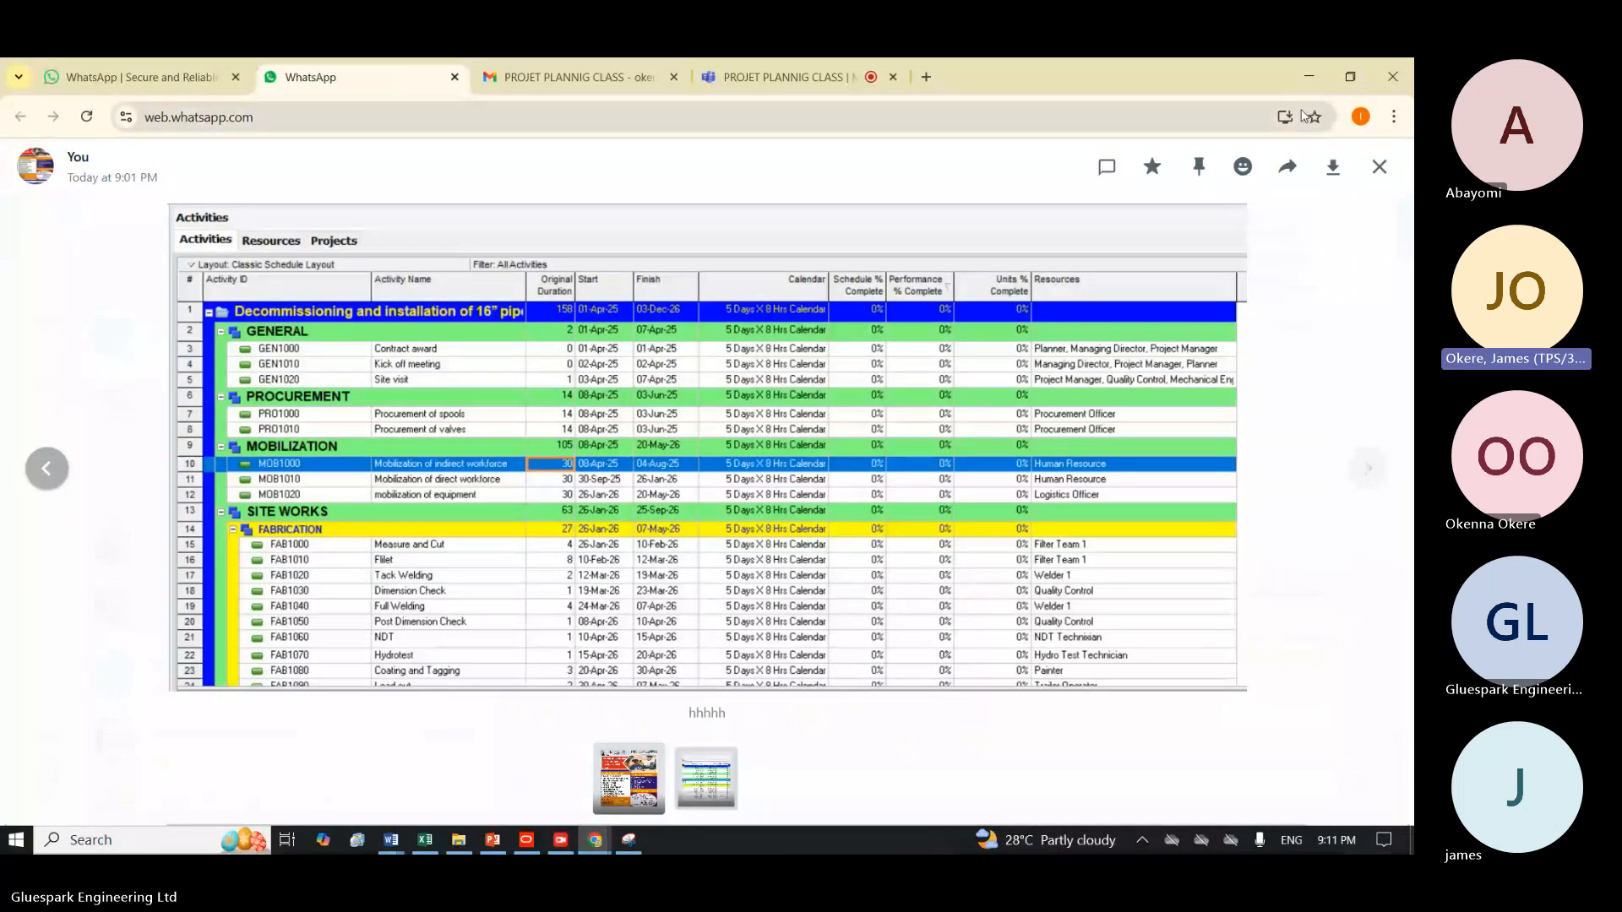
click(1378, 173)
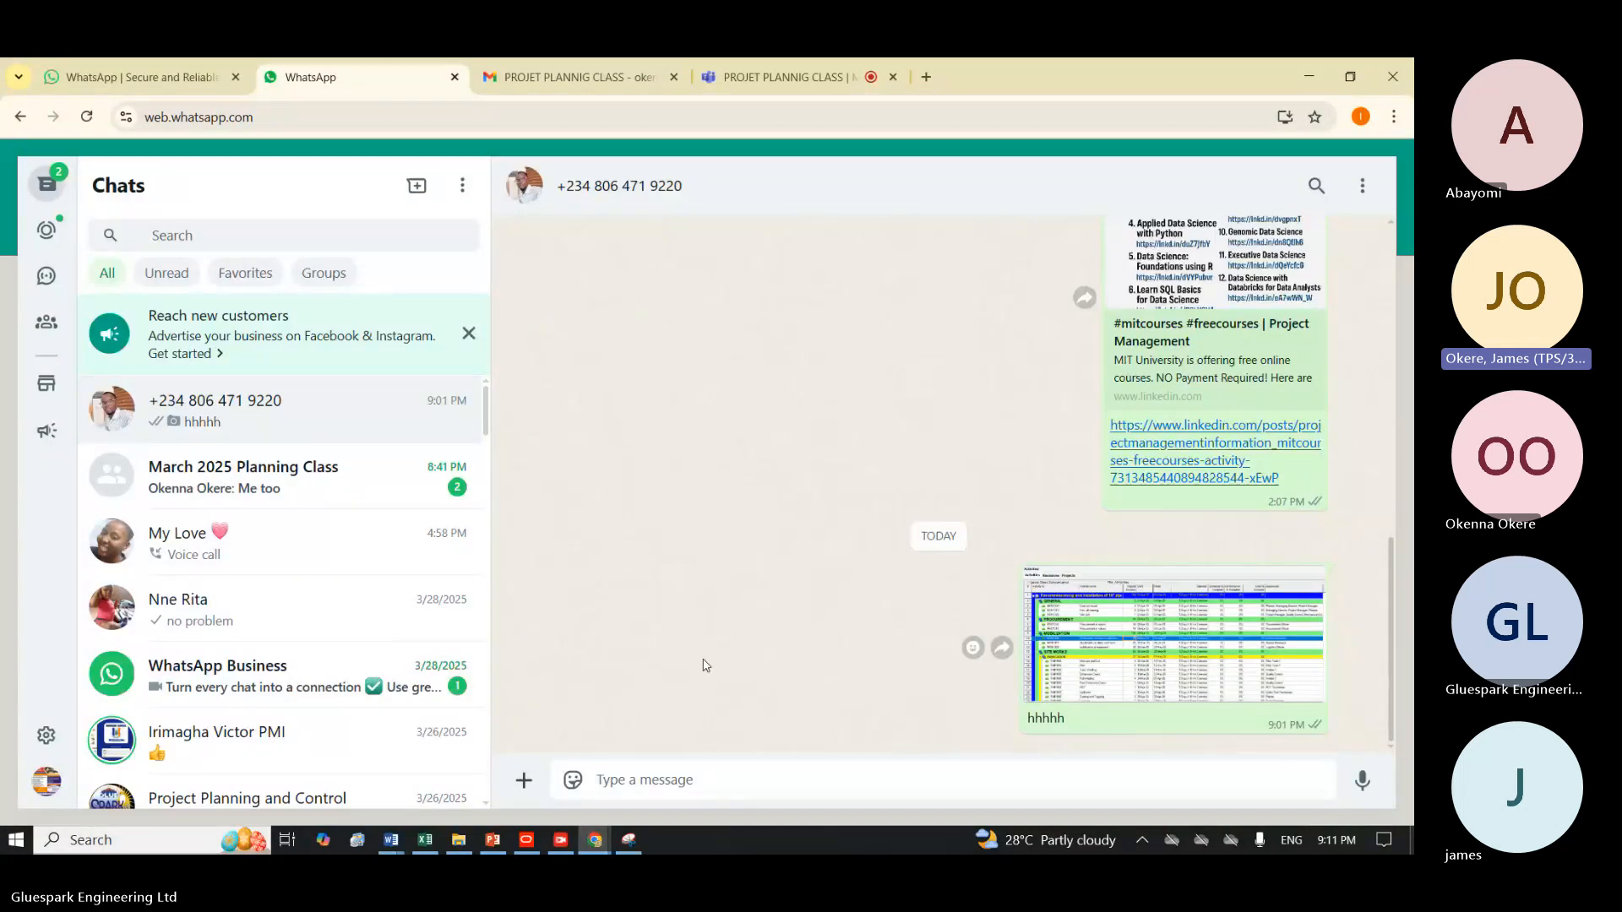
click(574, 781)
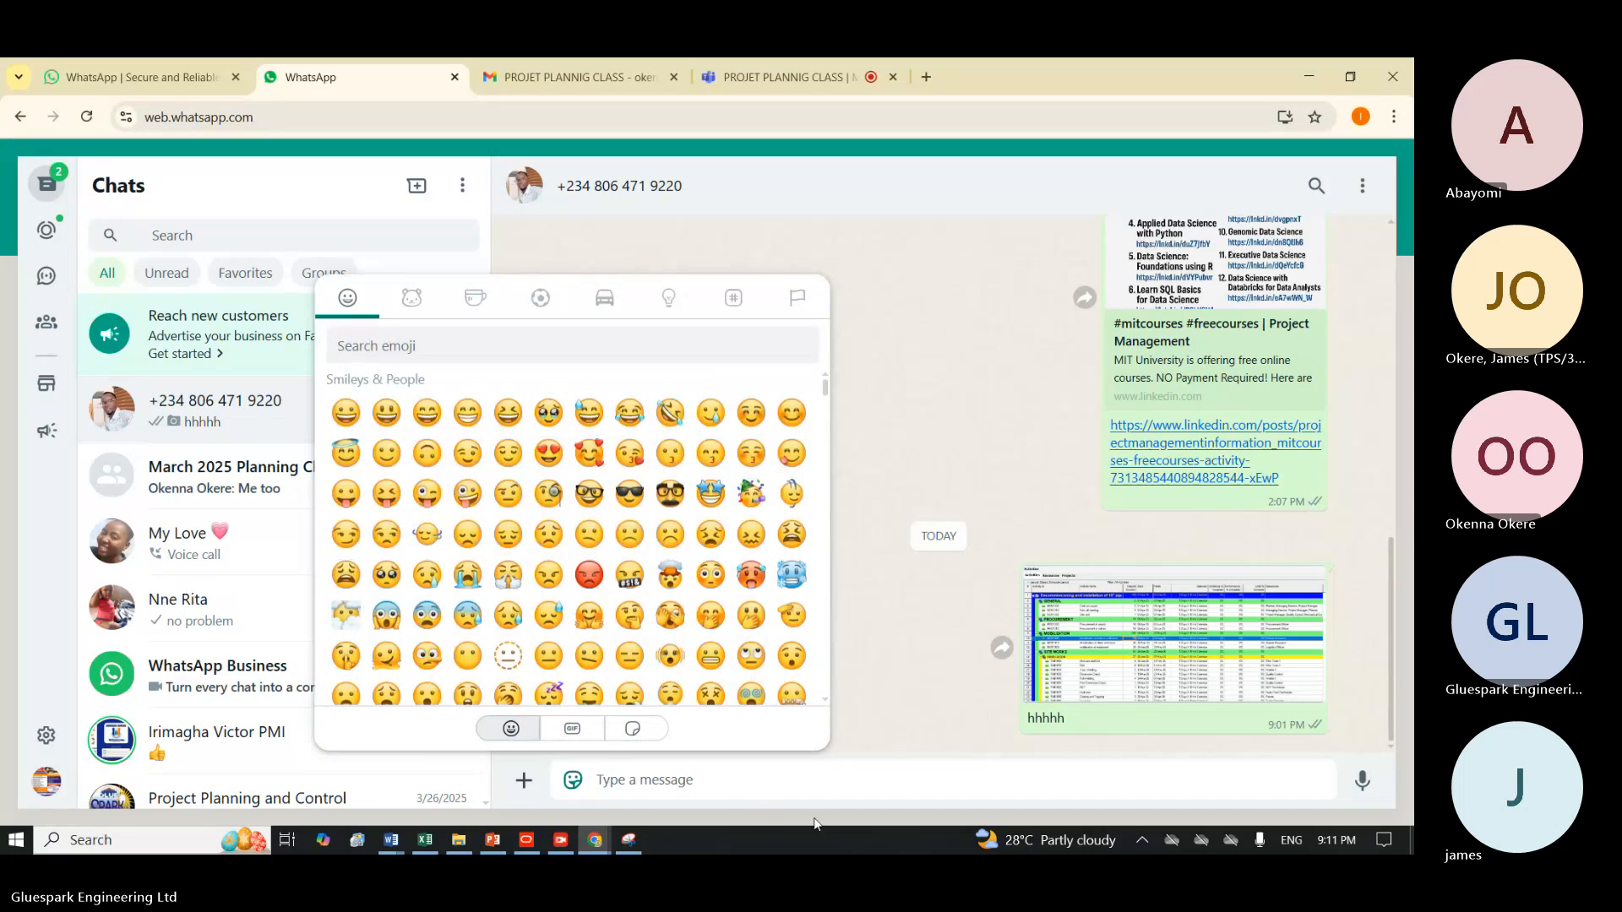
click(1357, 721)
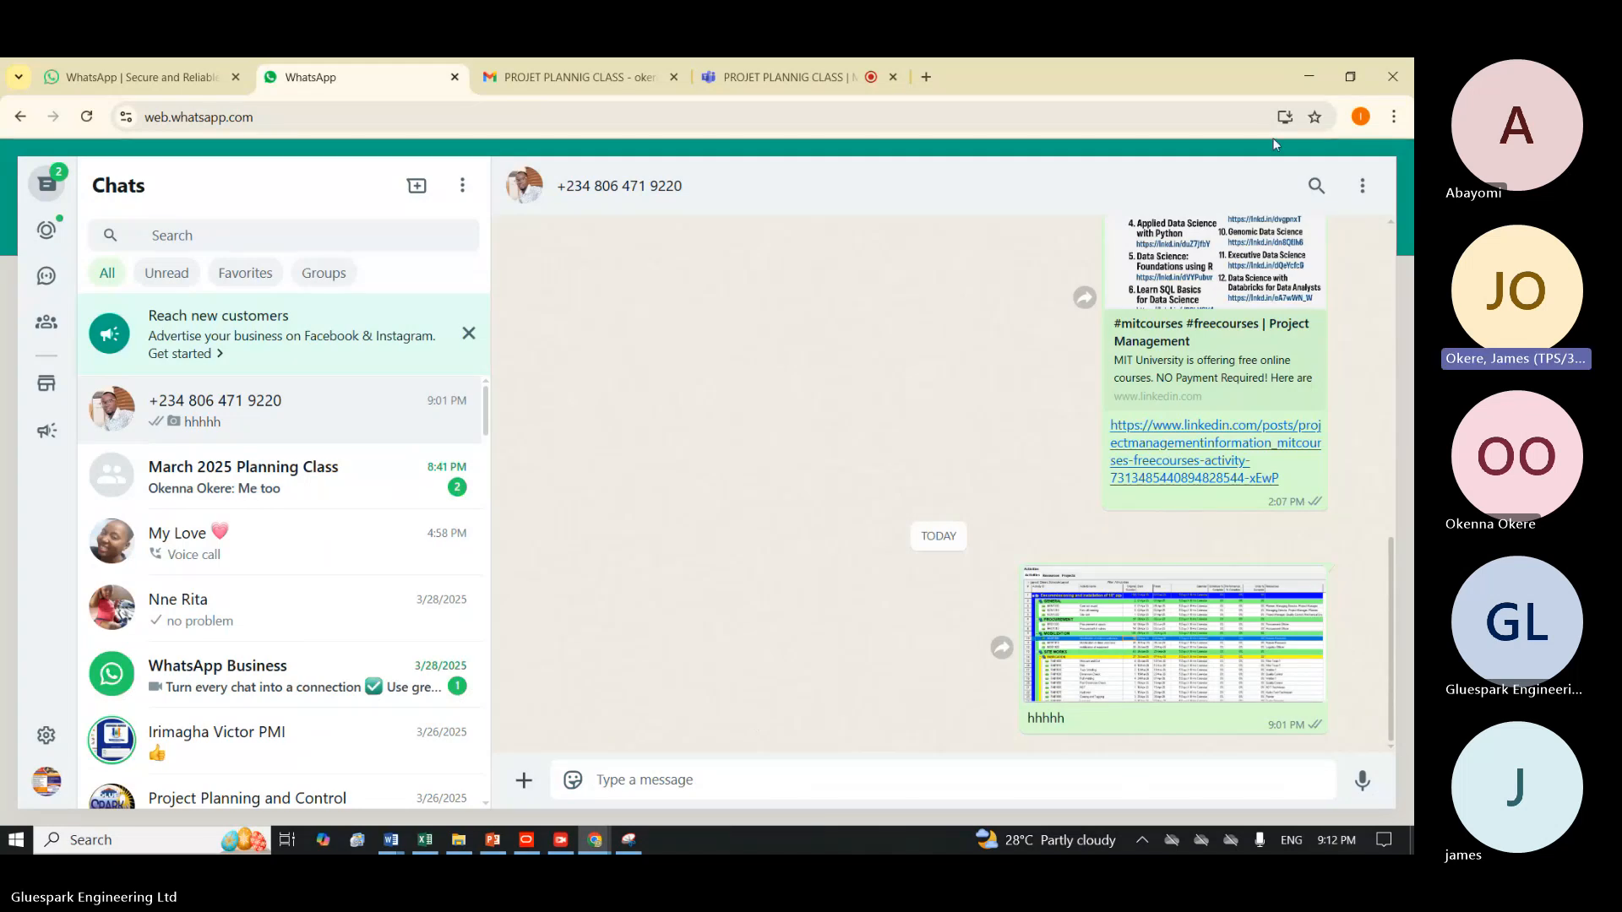
Restore the browser window to its smaller size and move it beside the desktop icons so the schedule PDF is reachable.
click(1350, 77)
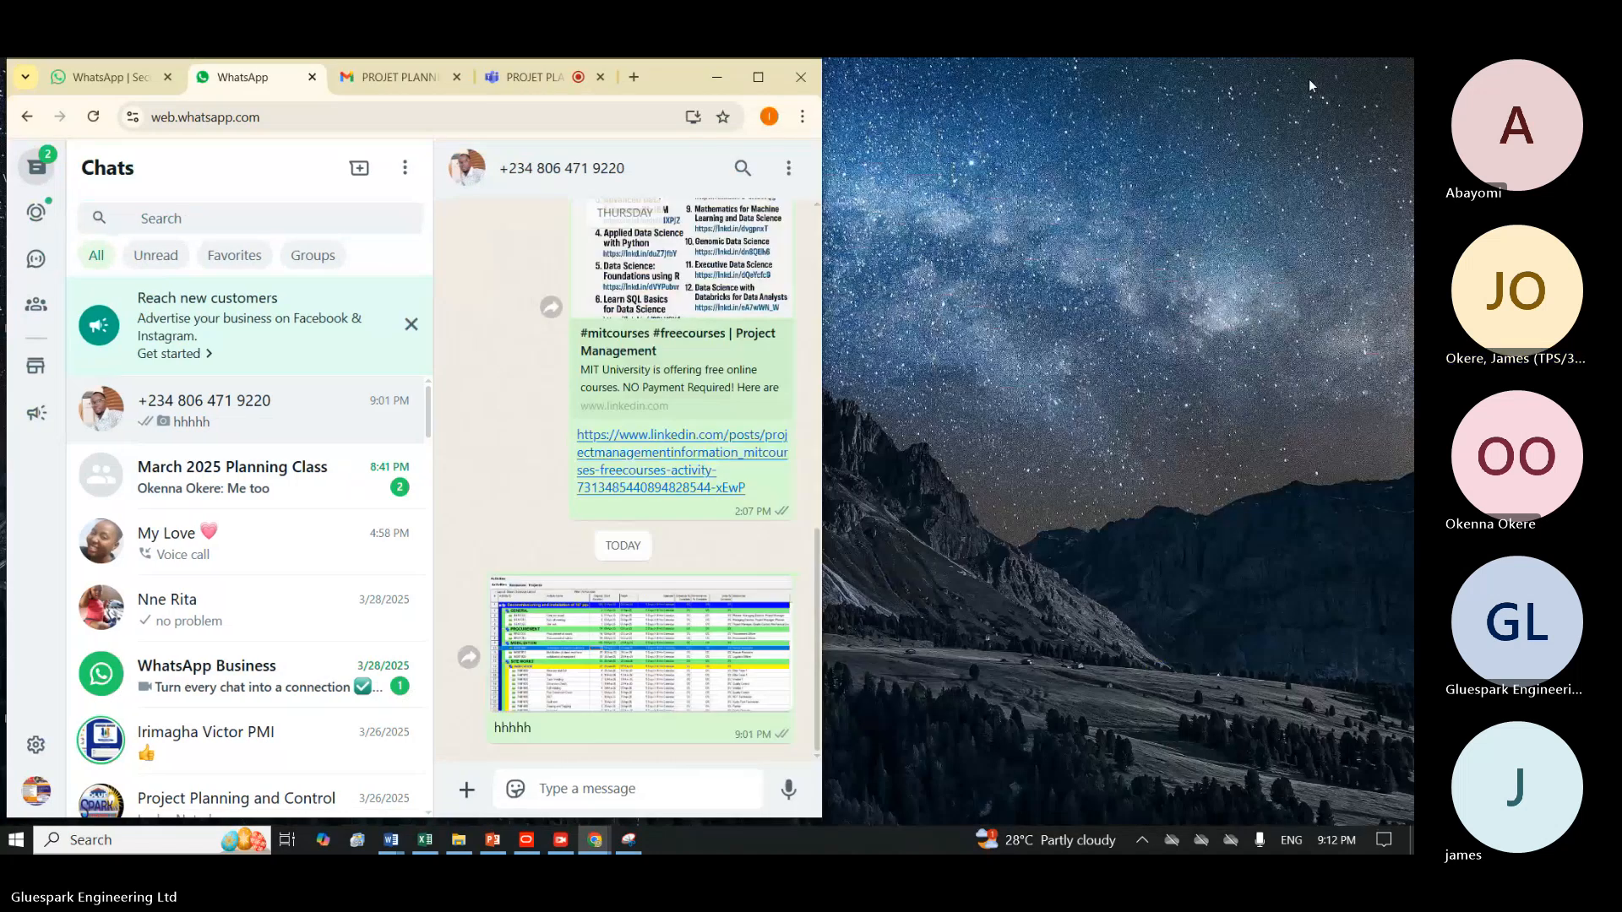
double_click(678, 78)
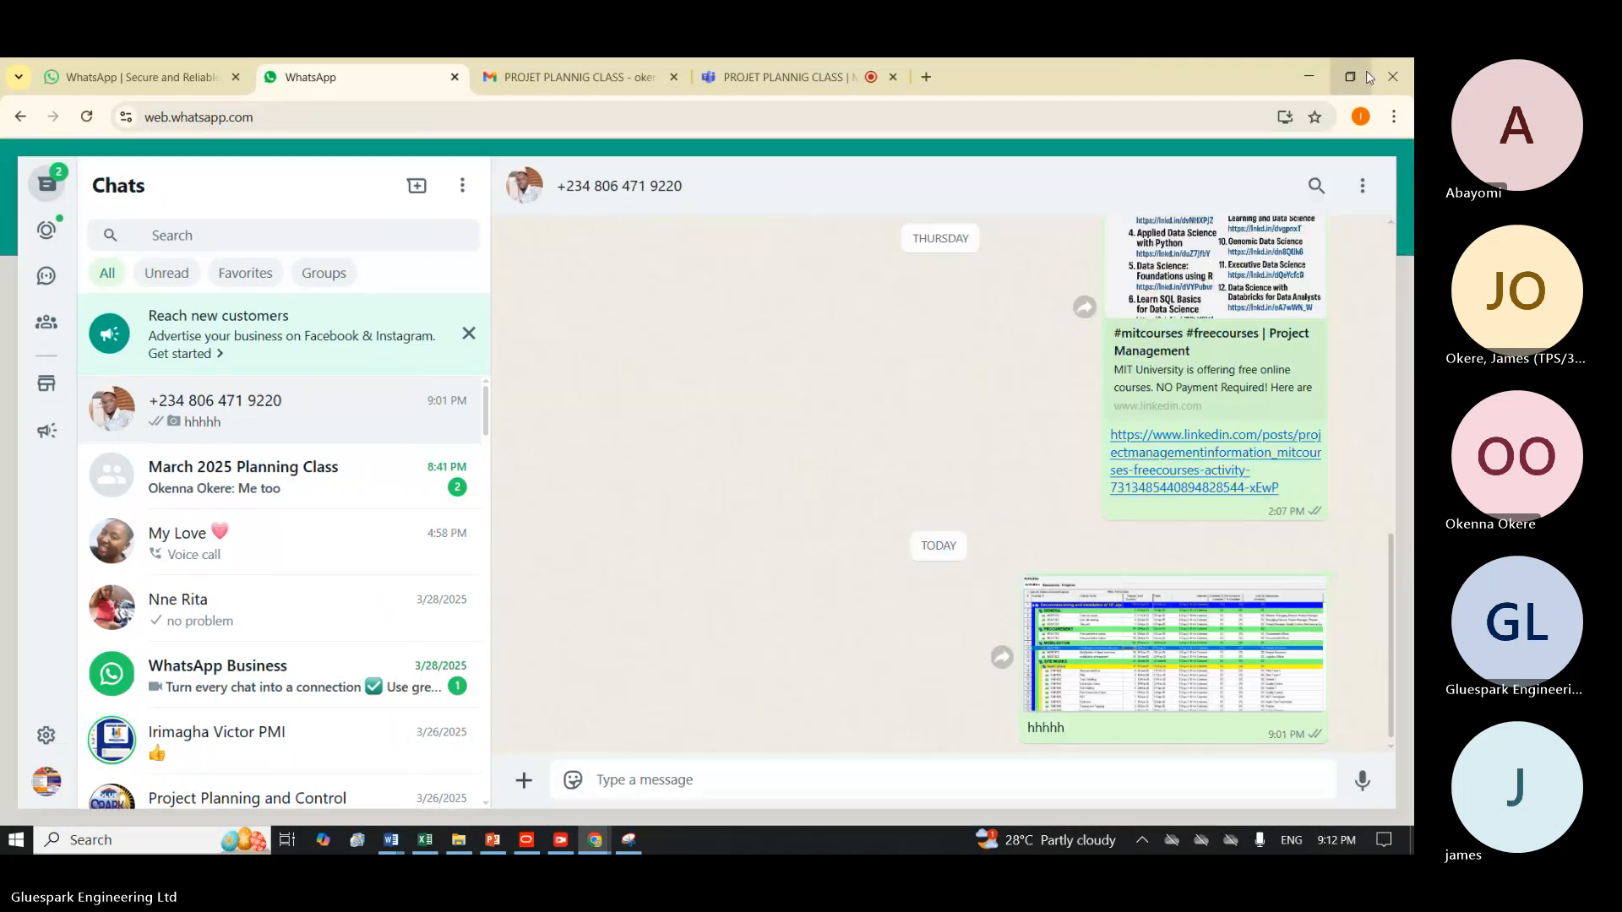
click(1366, 78)
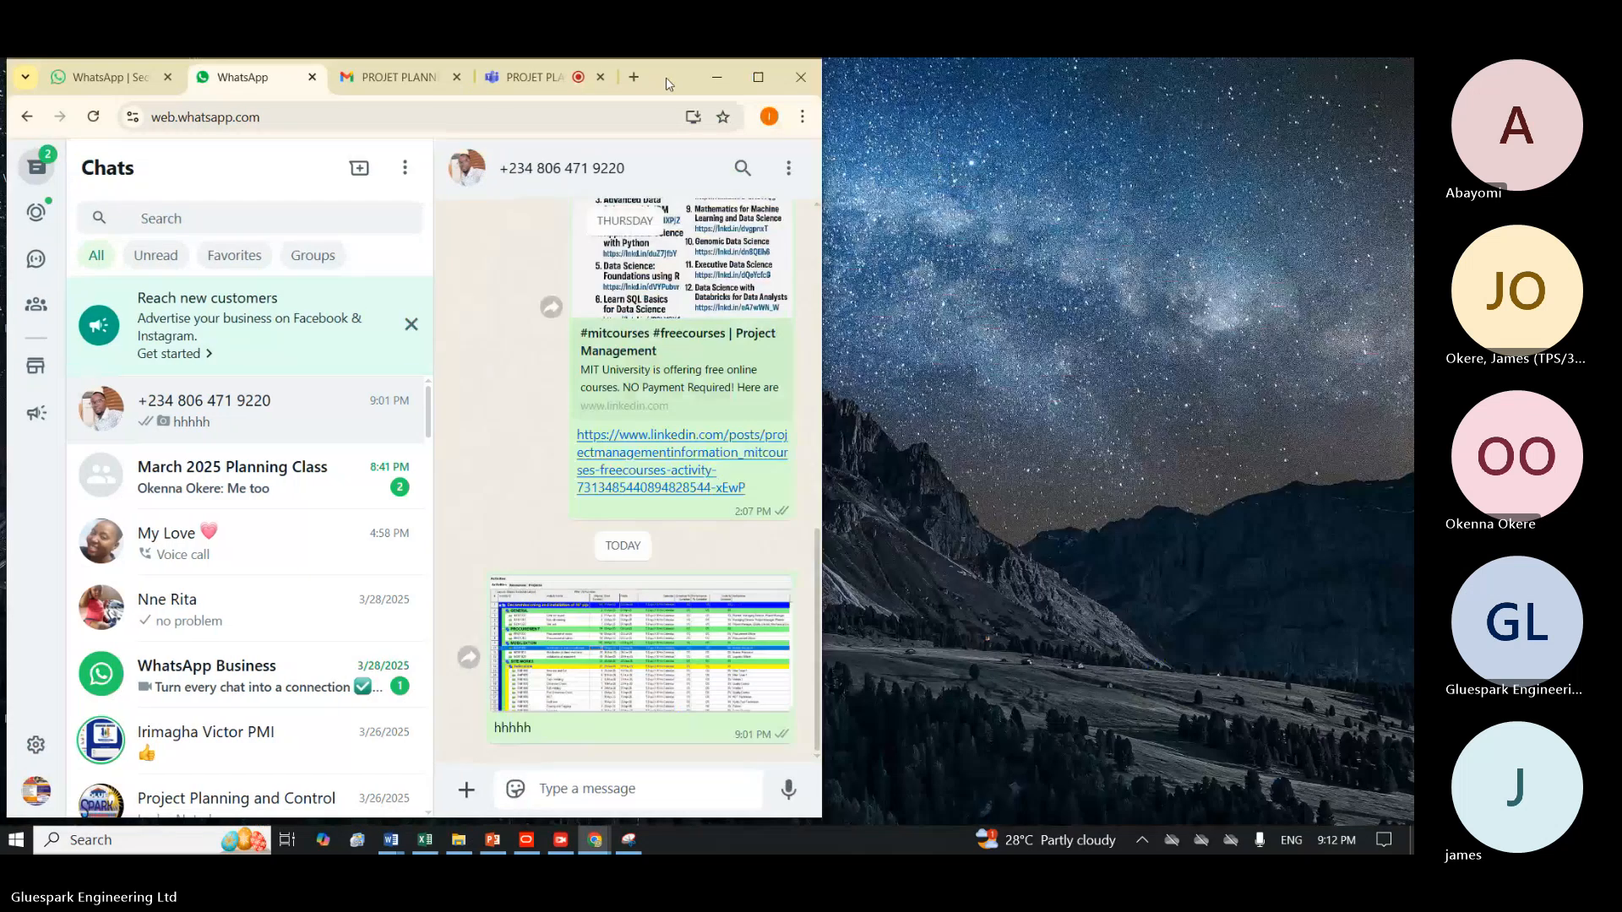
double_click(665, 77)
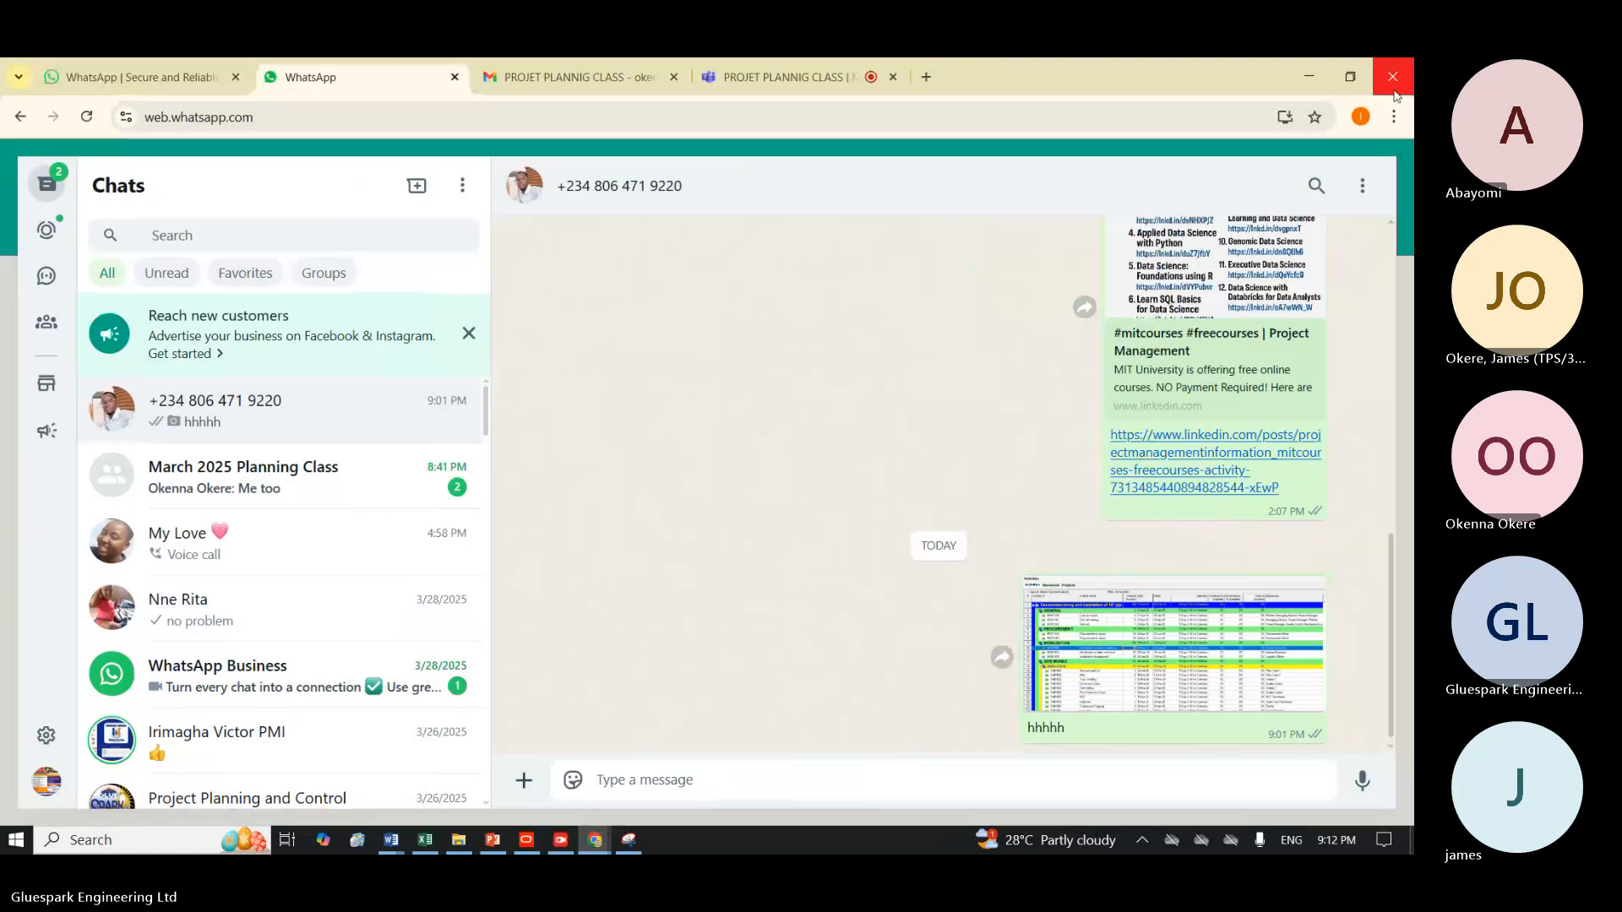
click(1350, 77)
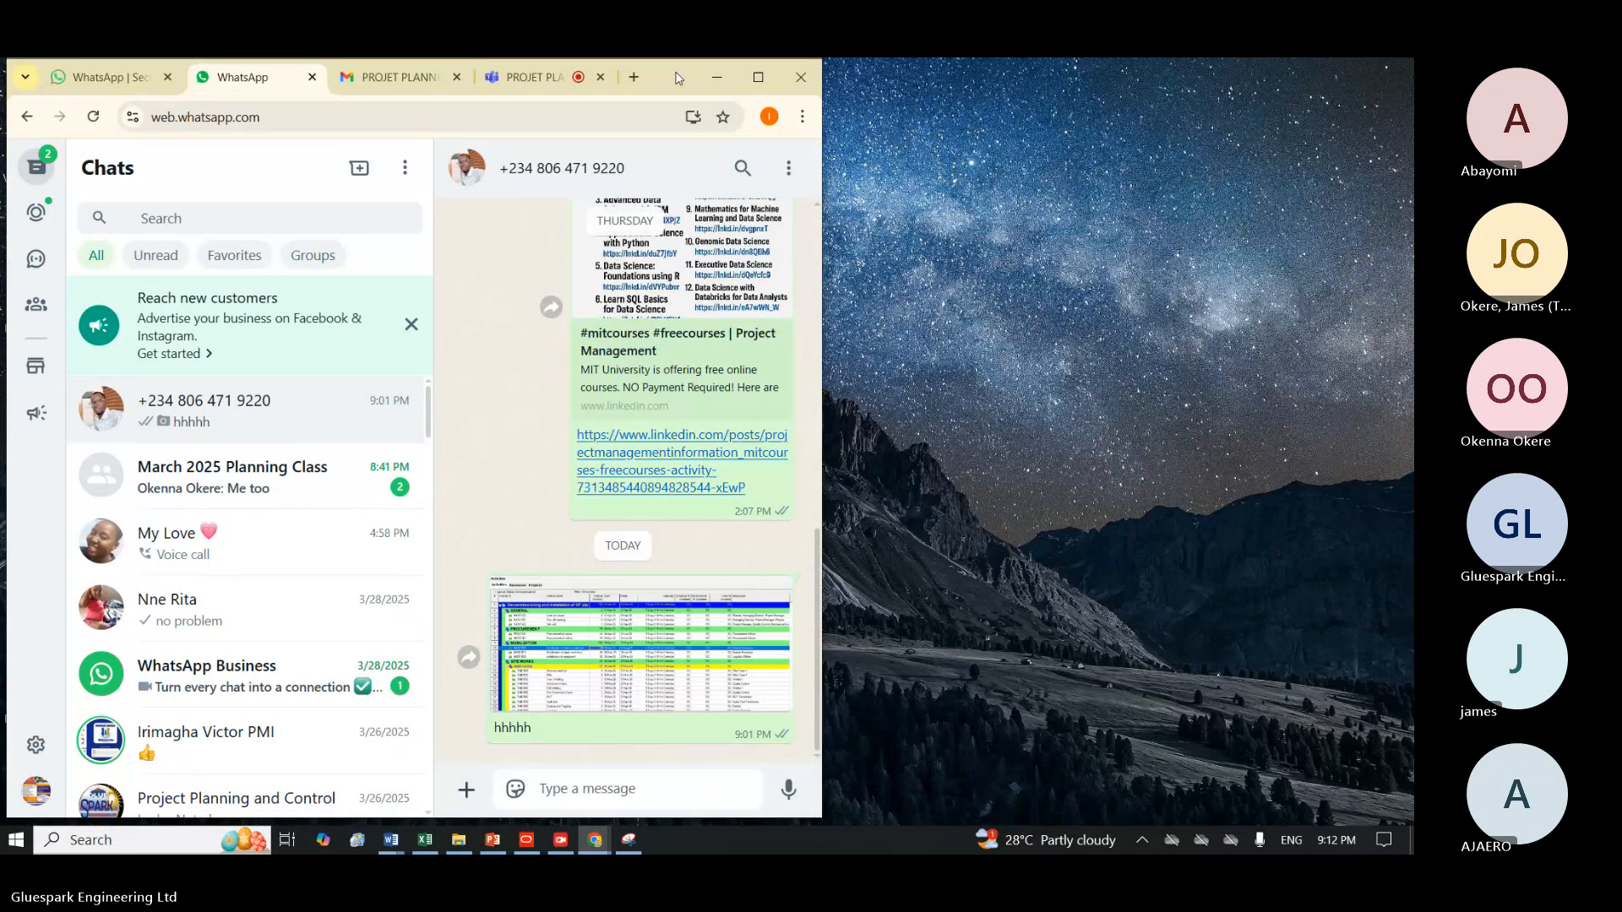
click(757, 77)
click(1351, 76)
drag(683, 67, 1115, 77)
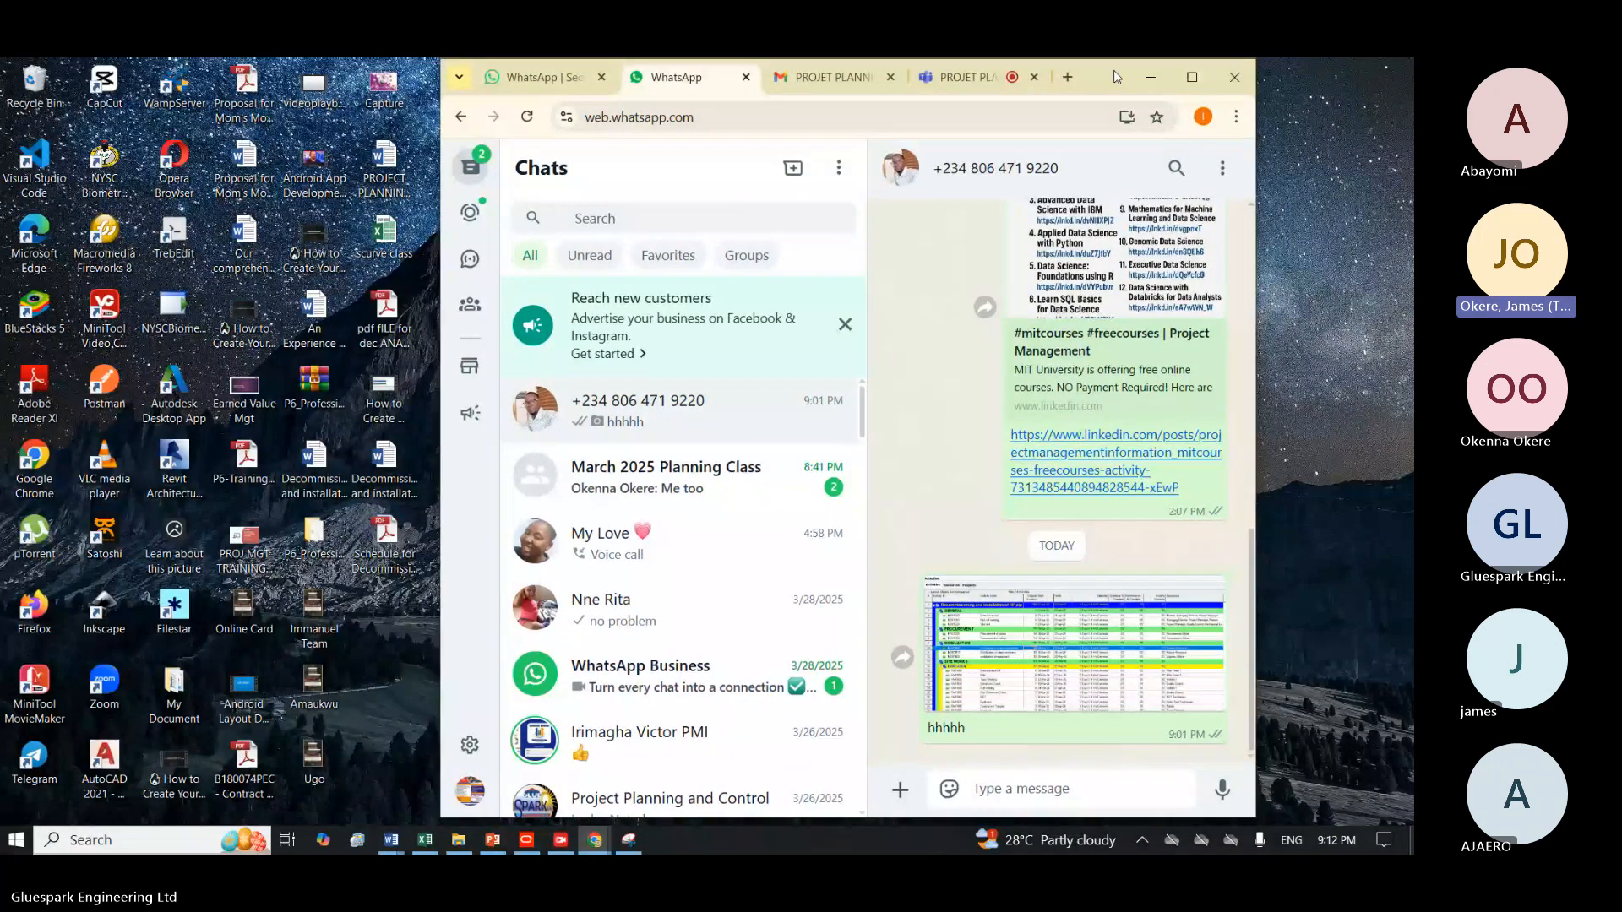
Send "Schedule for Decommissioning and Installation of 16 inches pipe.pdf" from the desktop to the open WhatsApp chat with the caption "assignment".
drag(395, 563, 1028, 640)
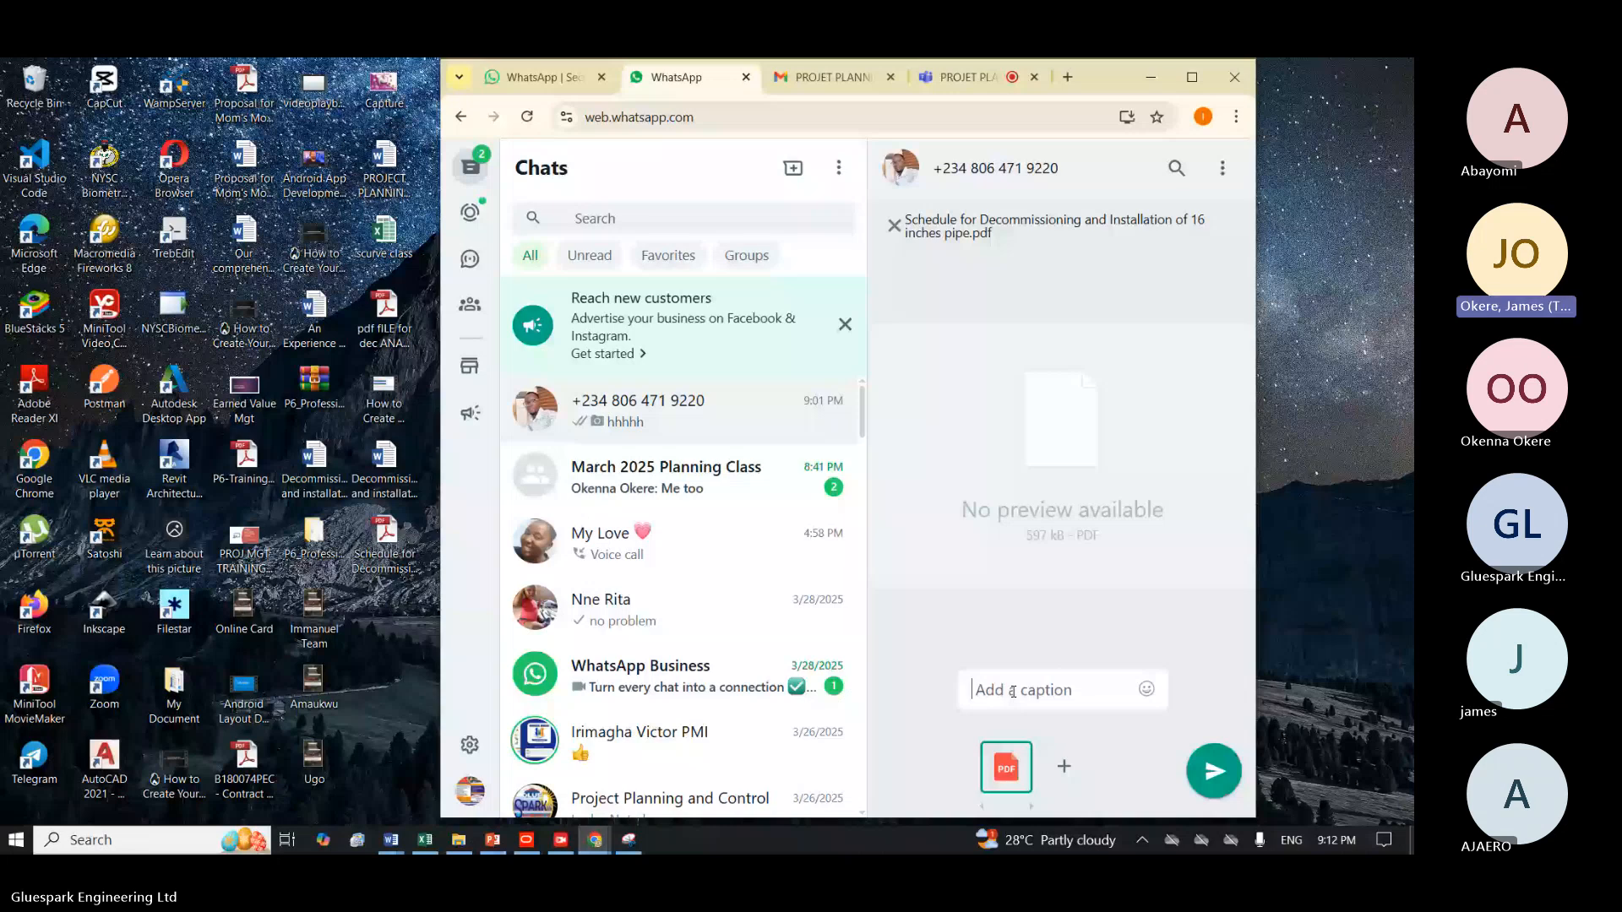
text(assignment)
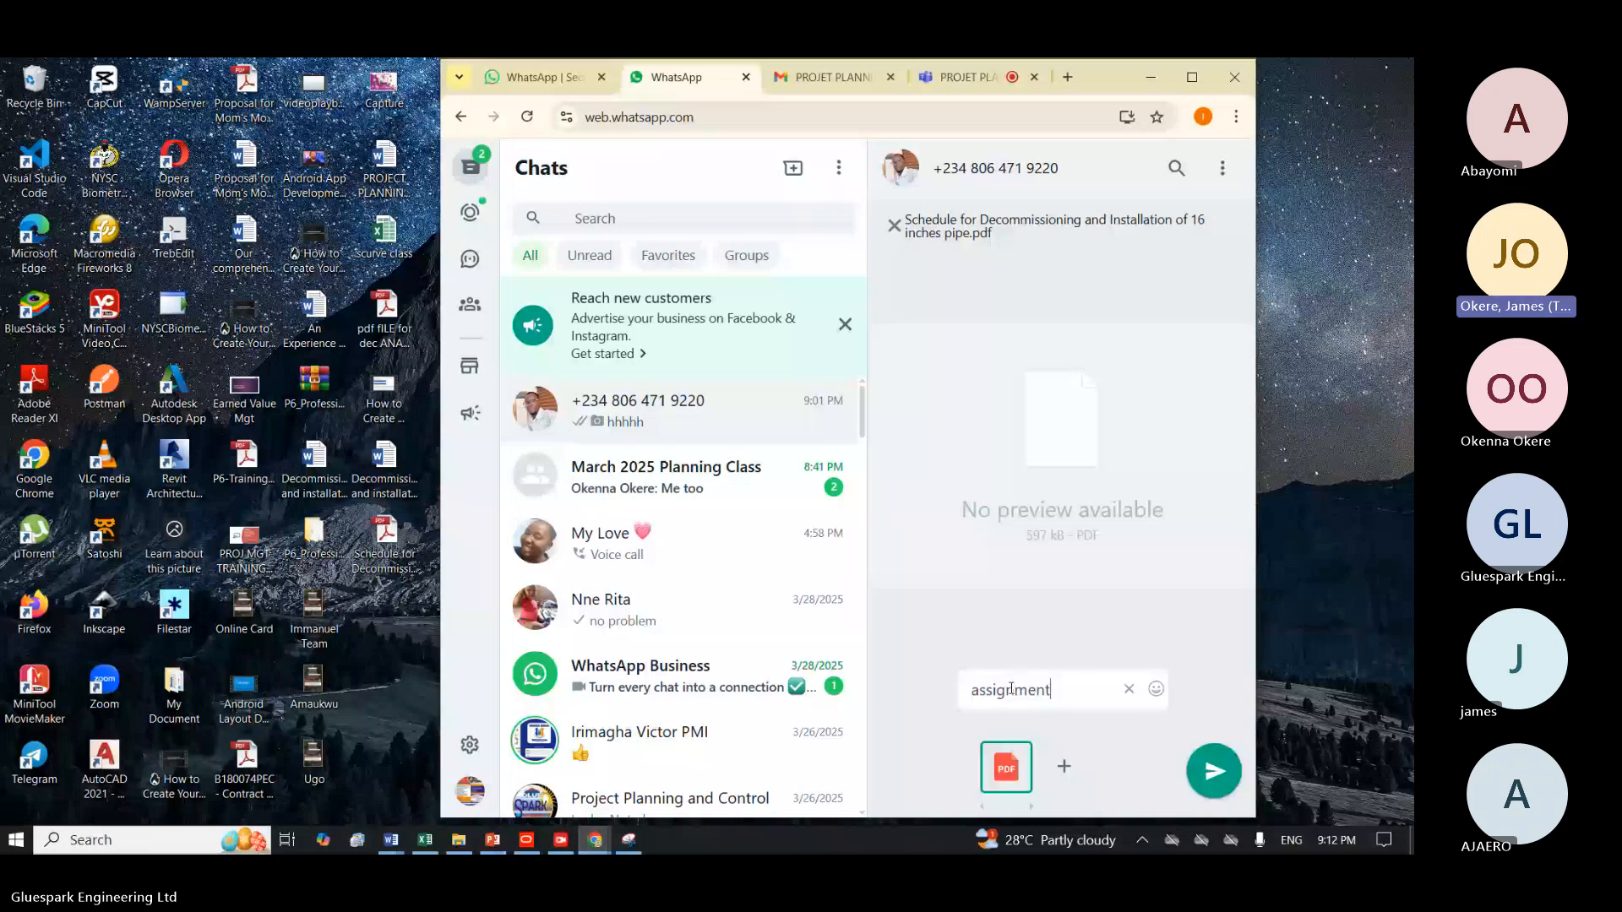
click(1201, 770)
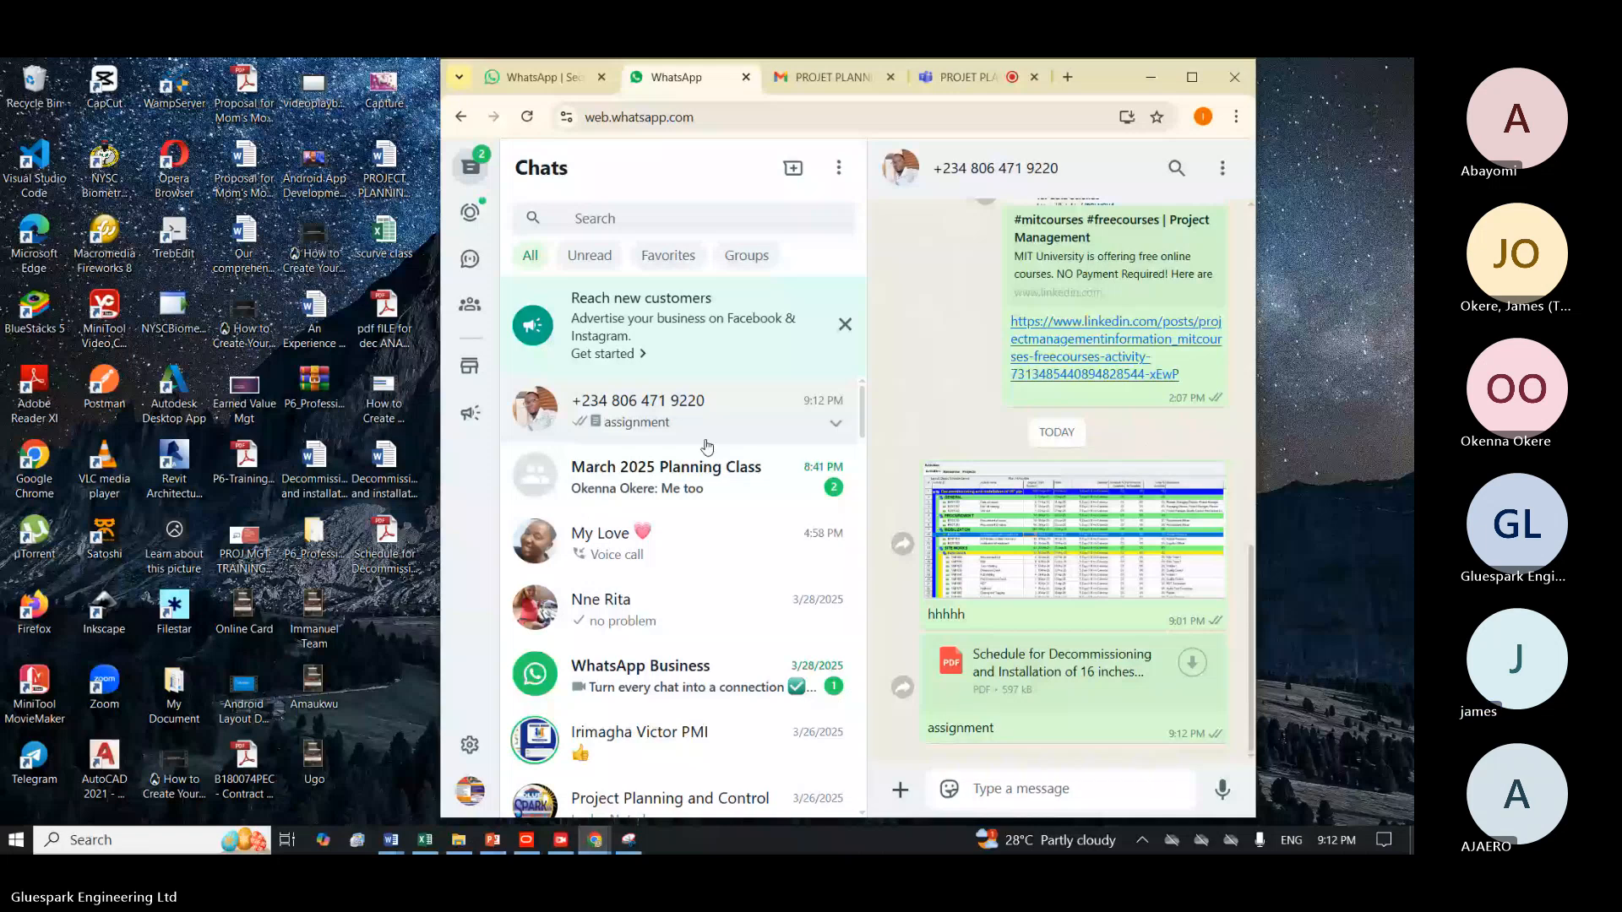
Look through the chat list, search it for "ma", and minimize the browser window.
scroll(803, 640, down, 3)
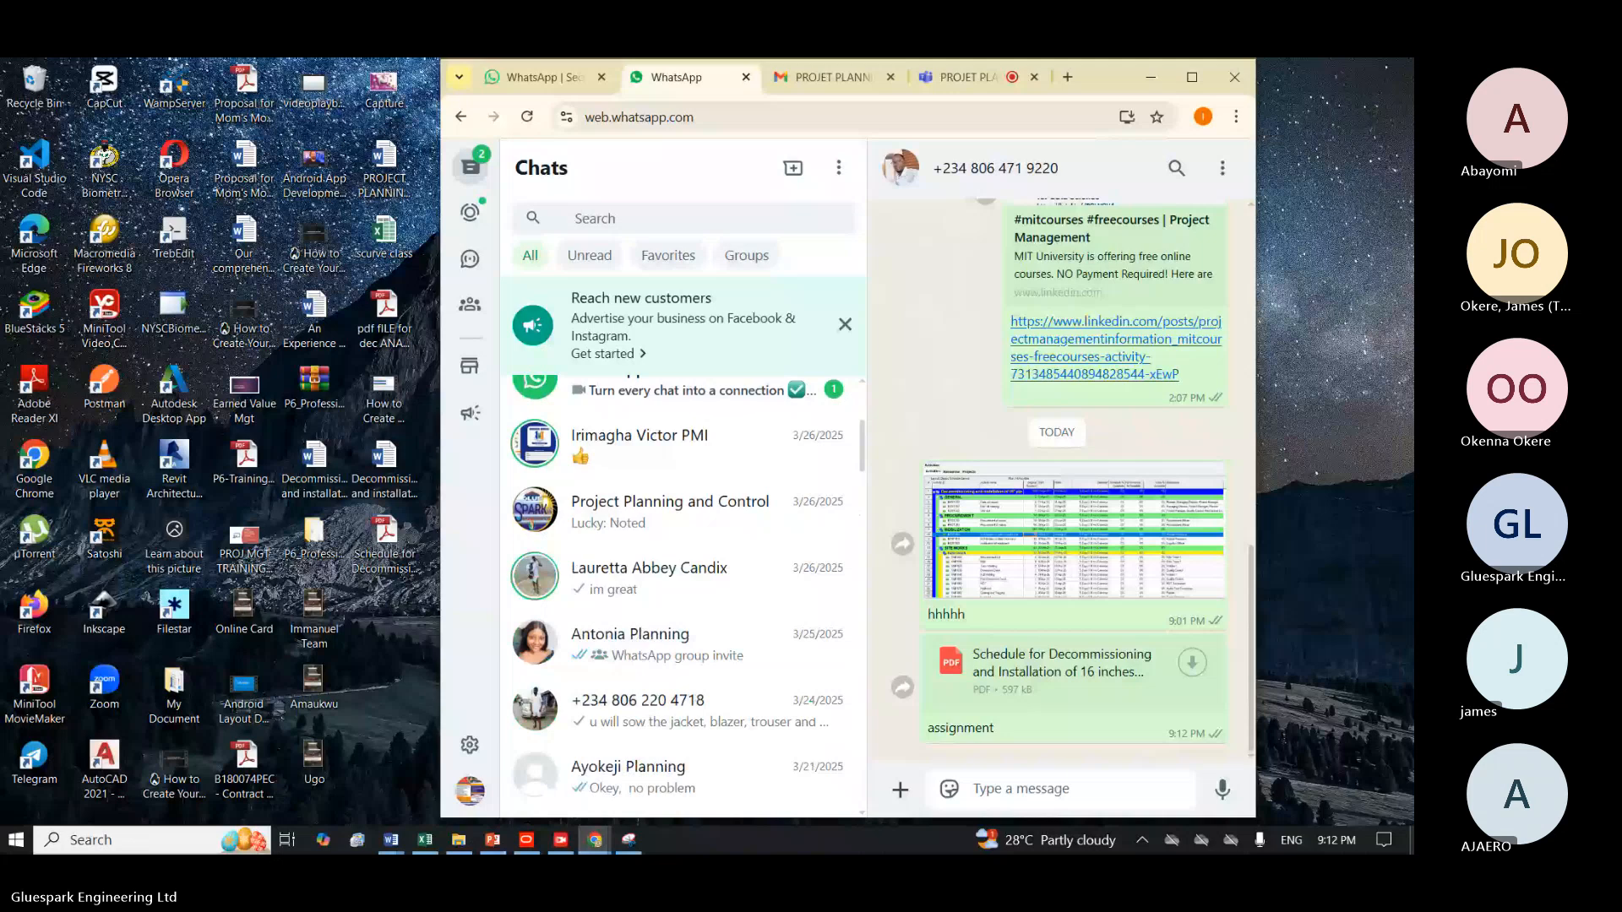
scroll(676, 423, up, 1)
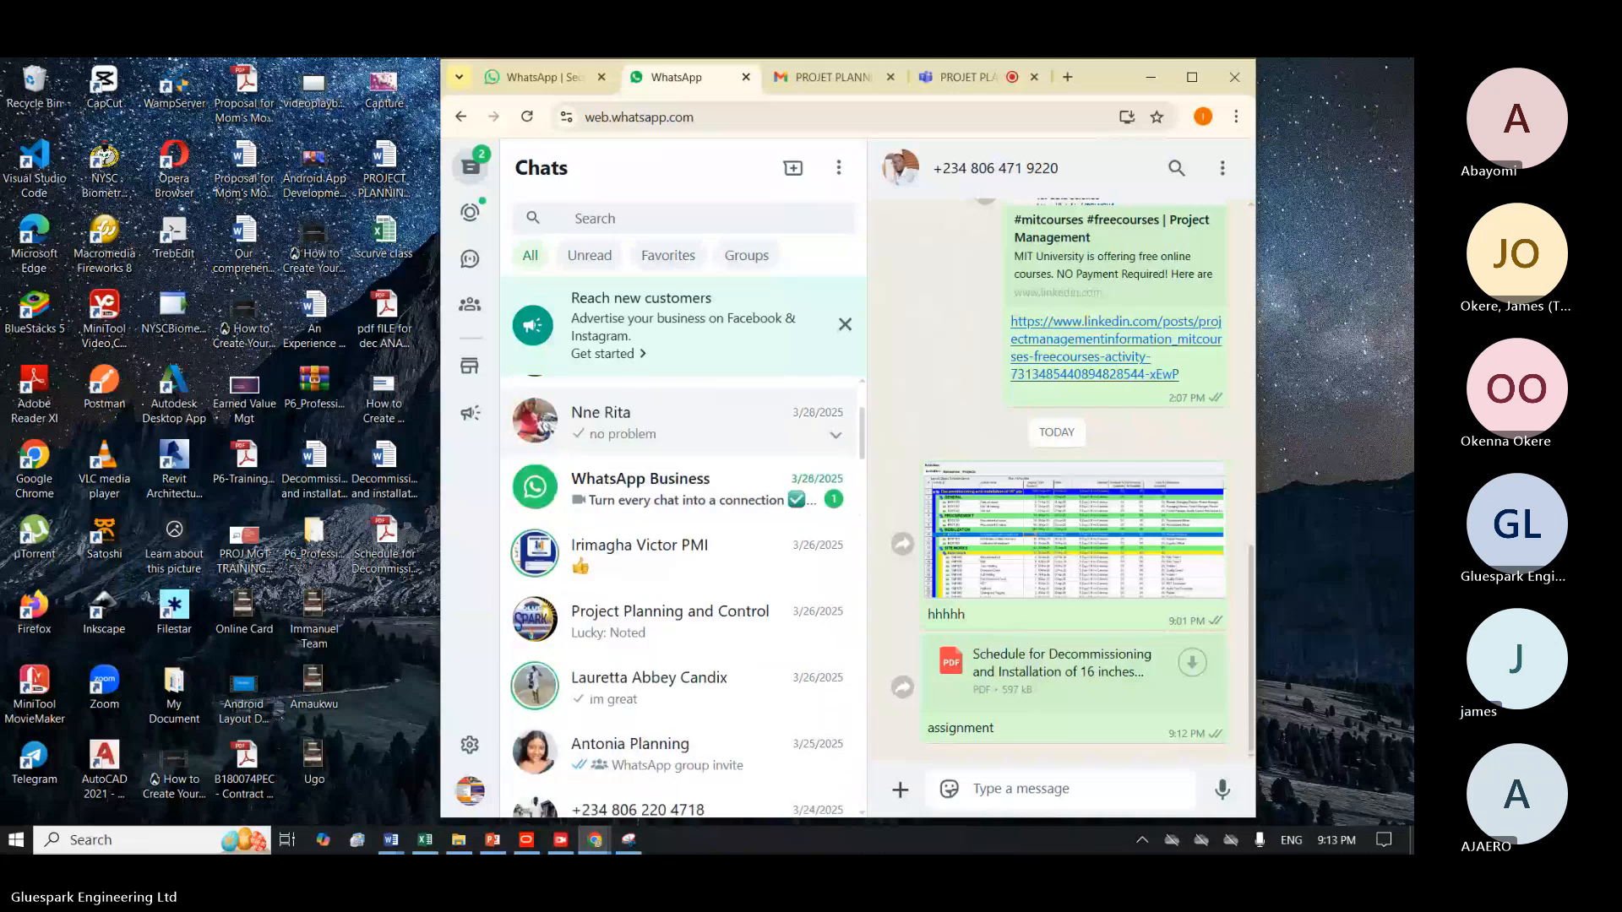
text(m)
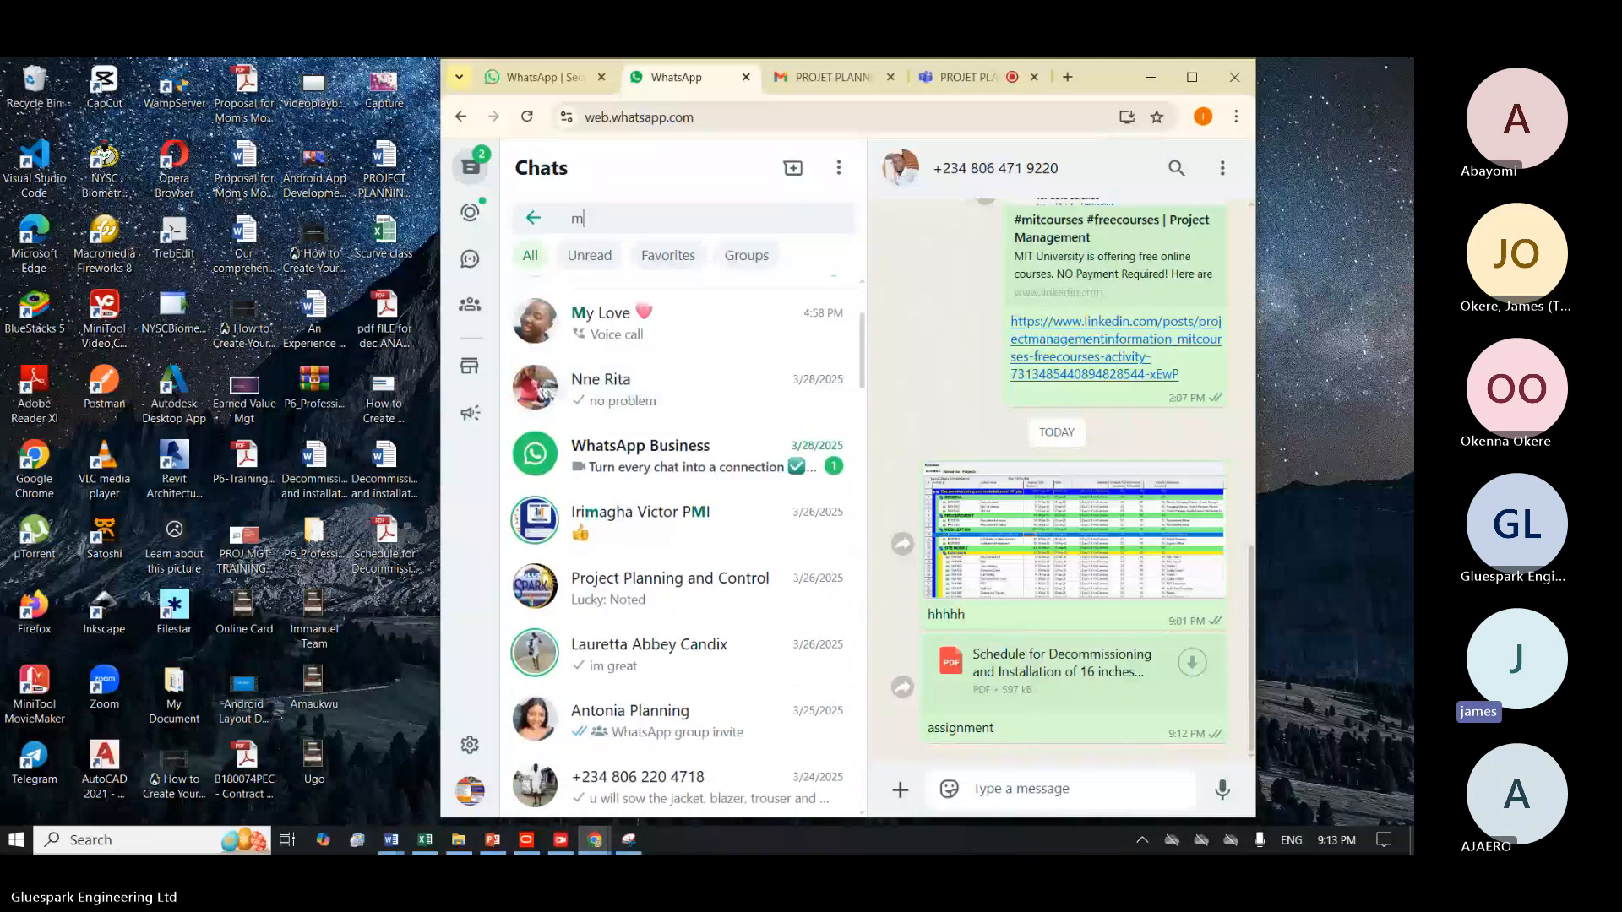
text(a)
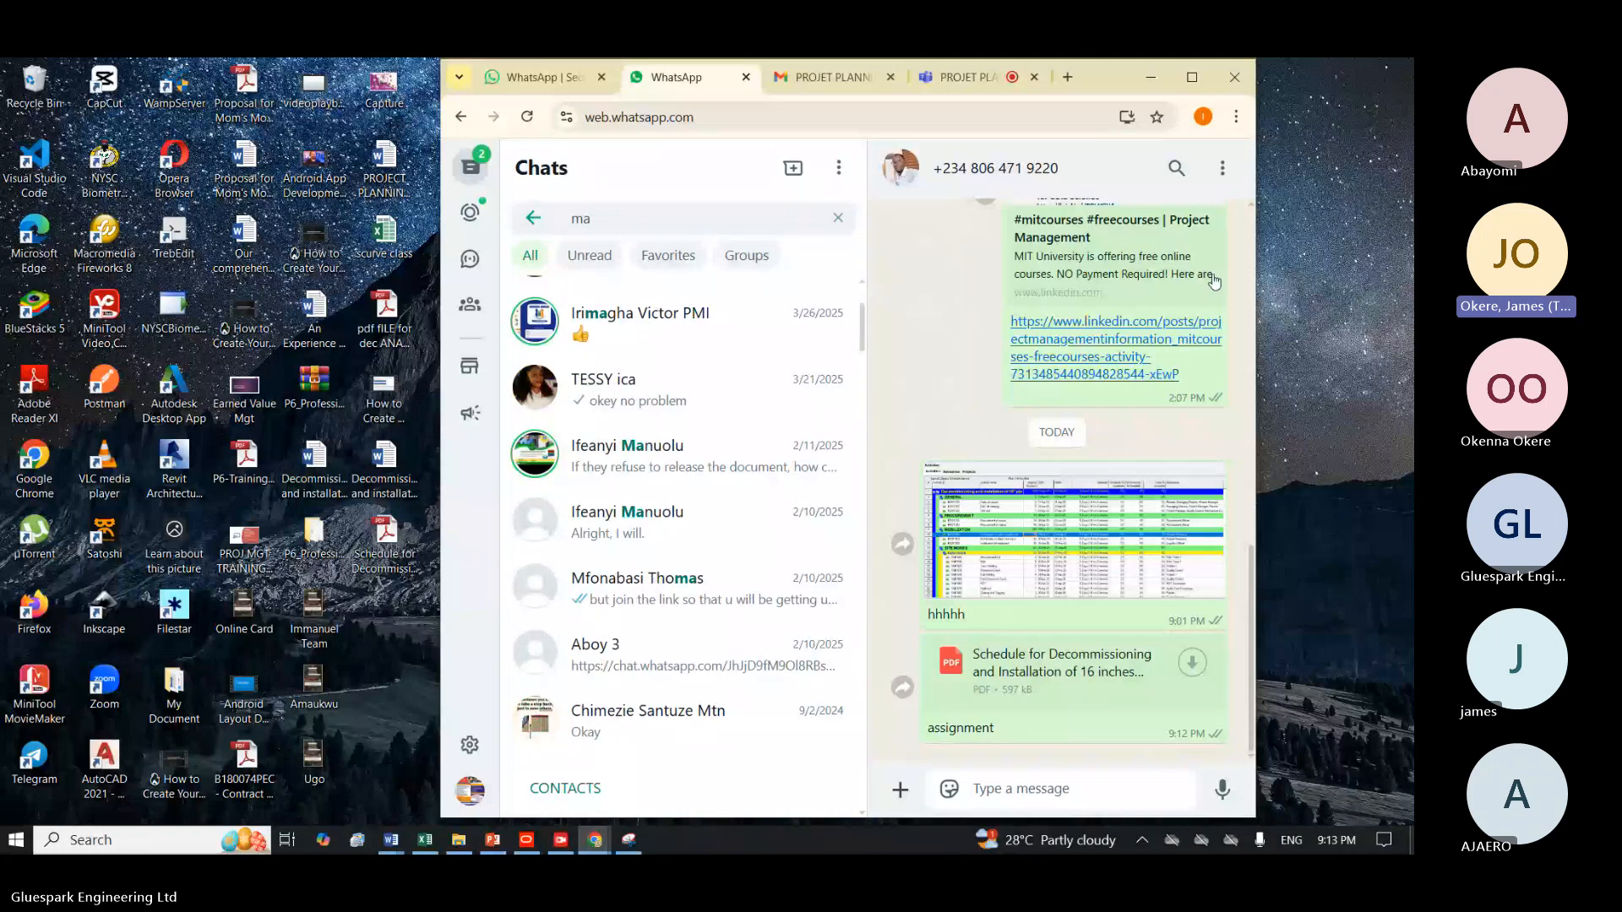
click(1154, 77)
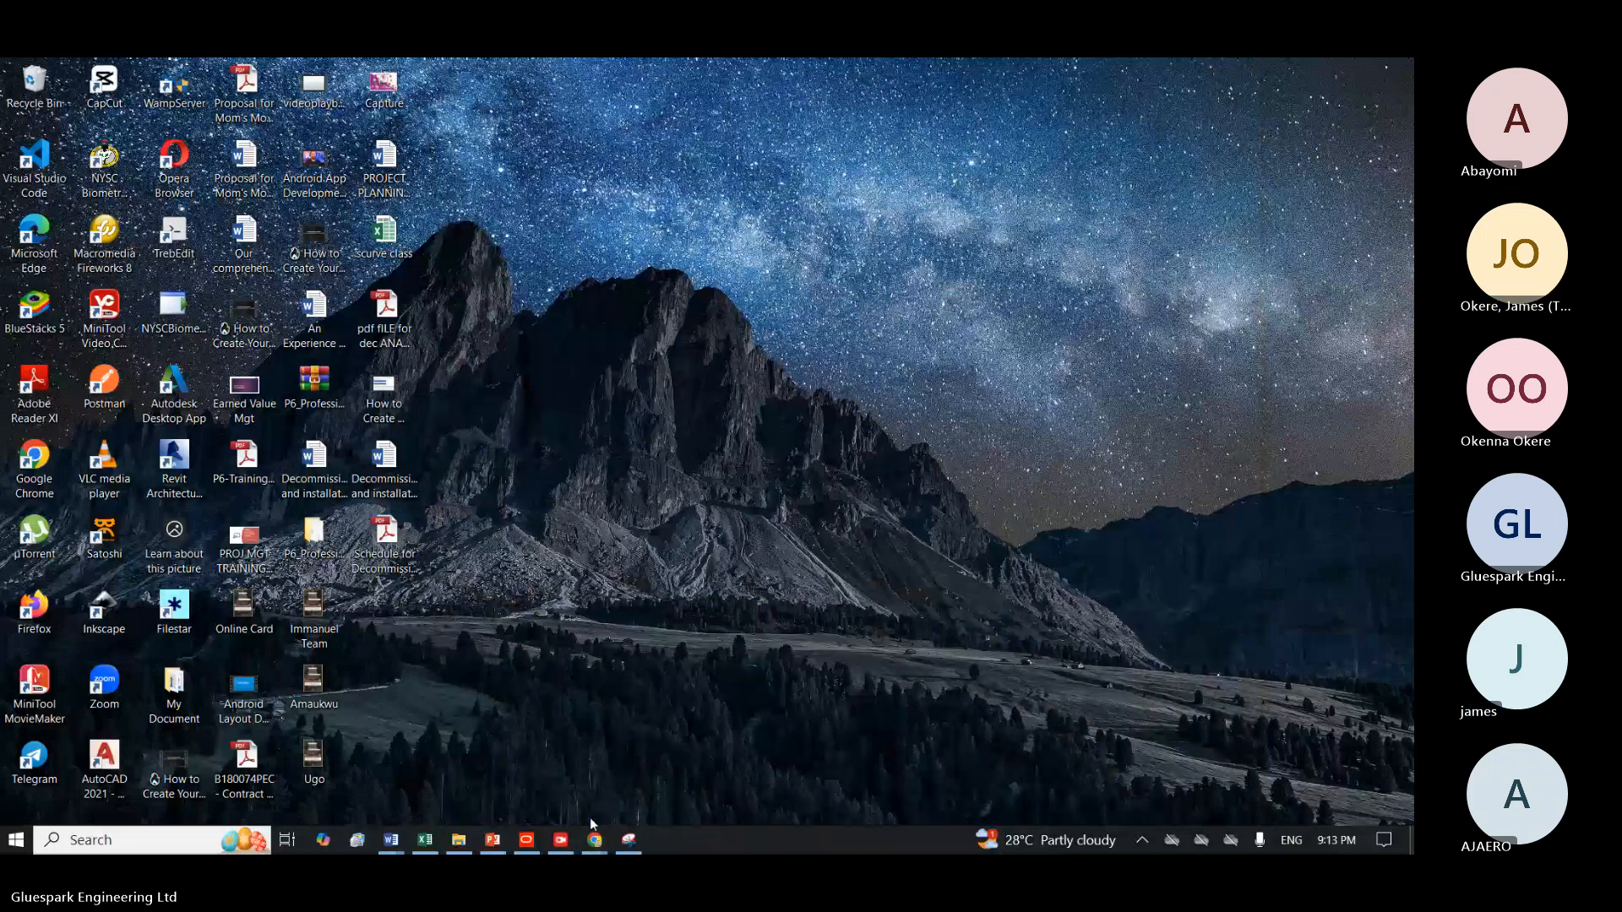
Switch to Primavera P6, check the slide on the schedule development process in PowerPoint, and return to the P6 activities.
mouse_move(576, 836)
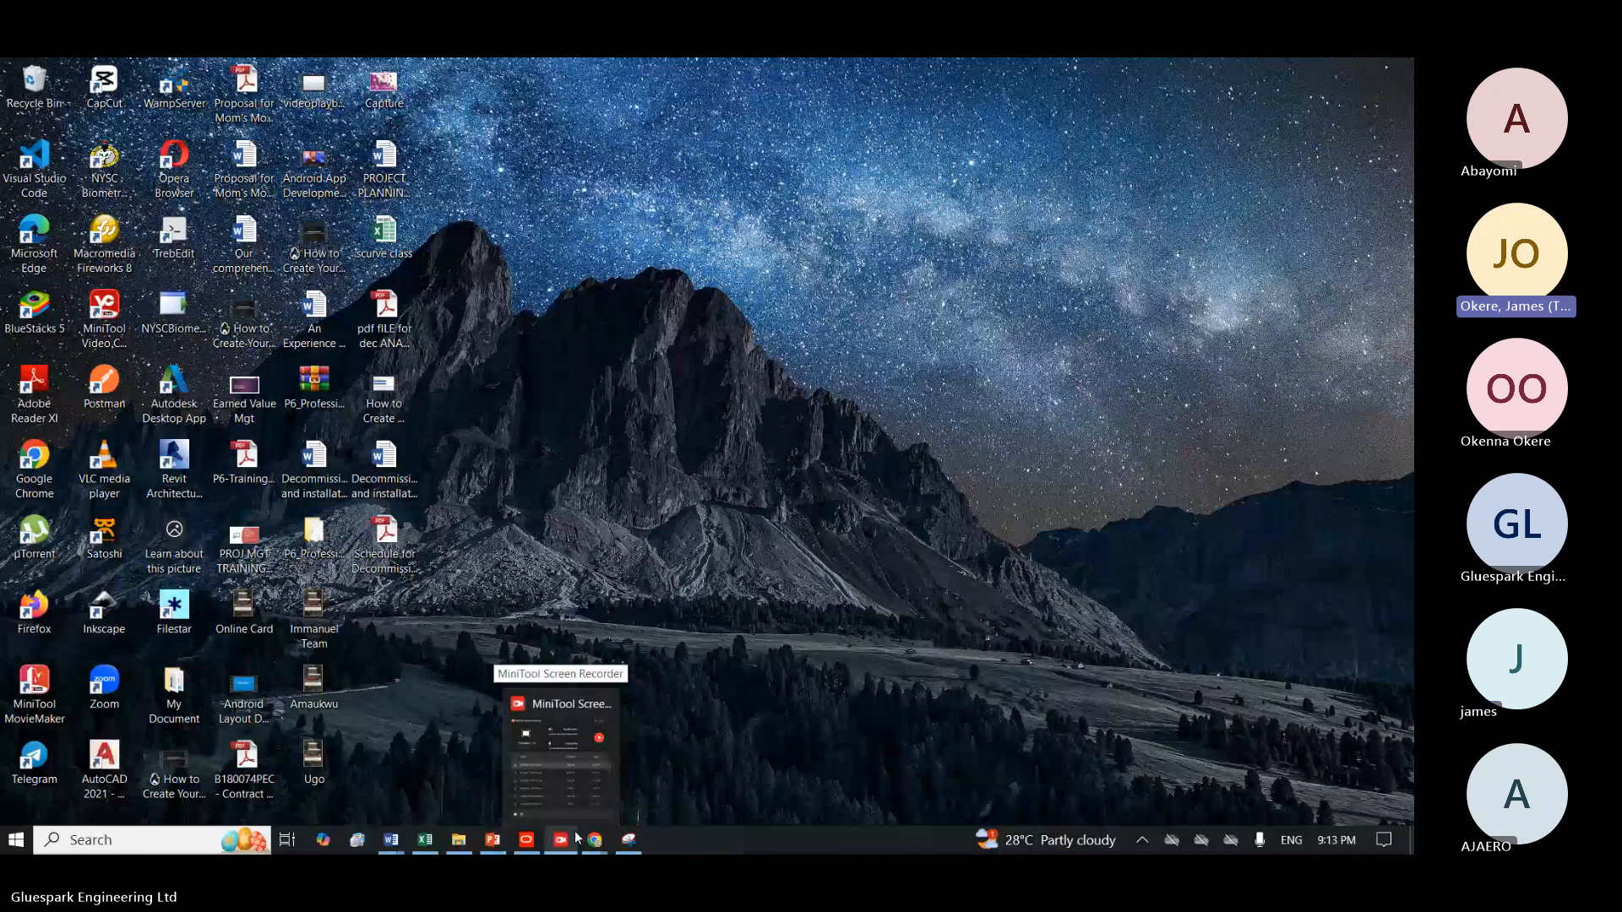
click(527, 840)
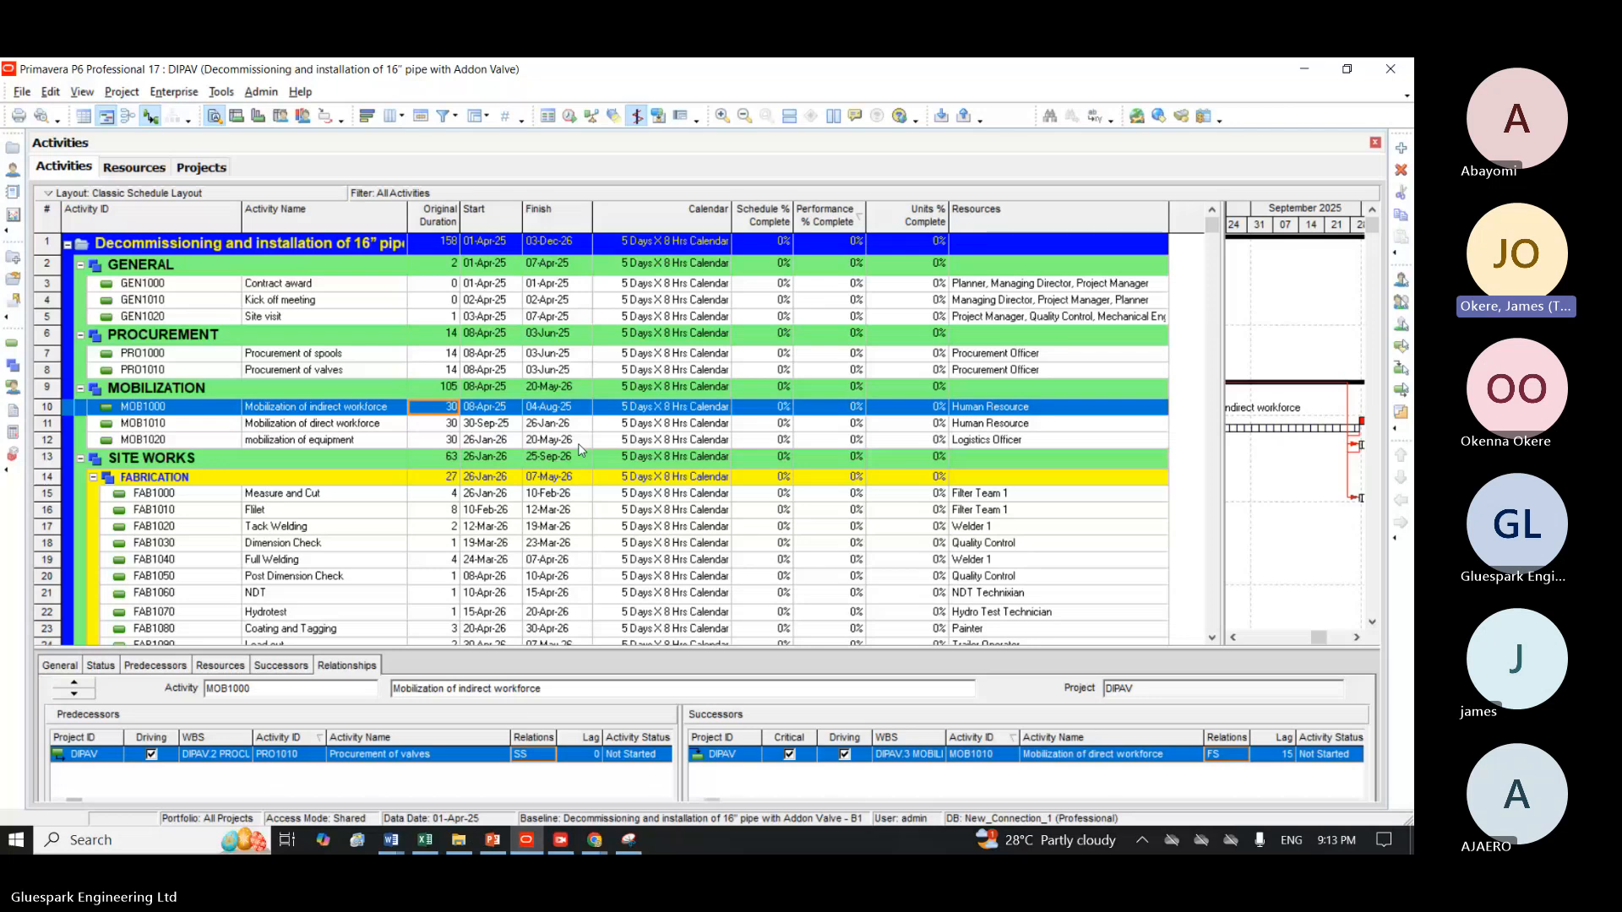
click(496, 841)
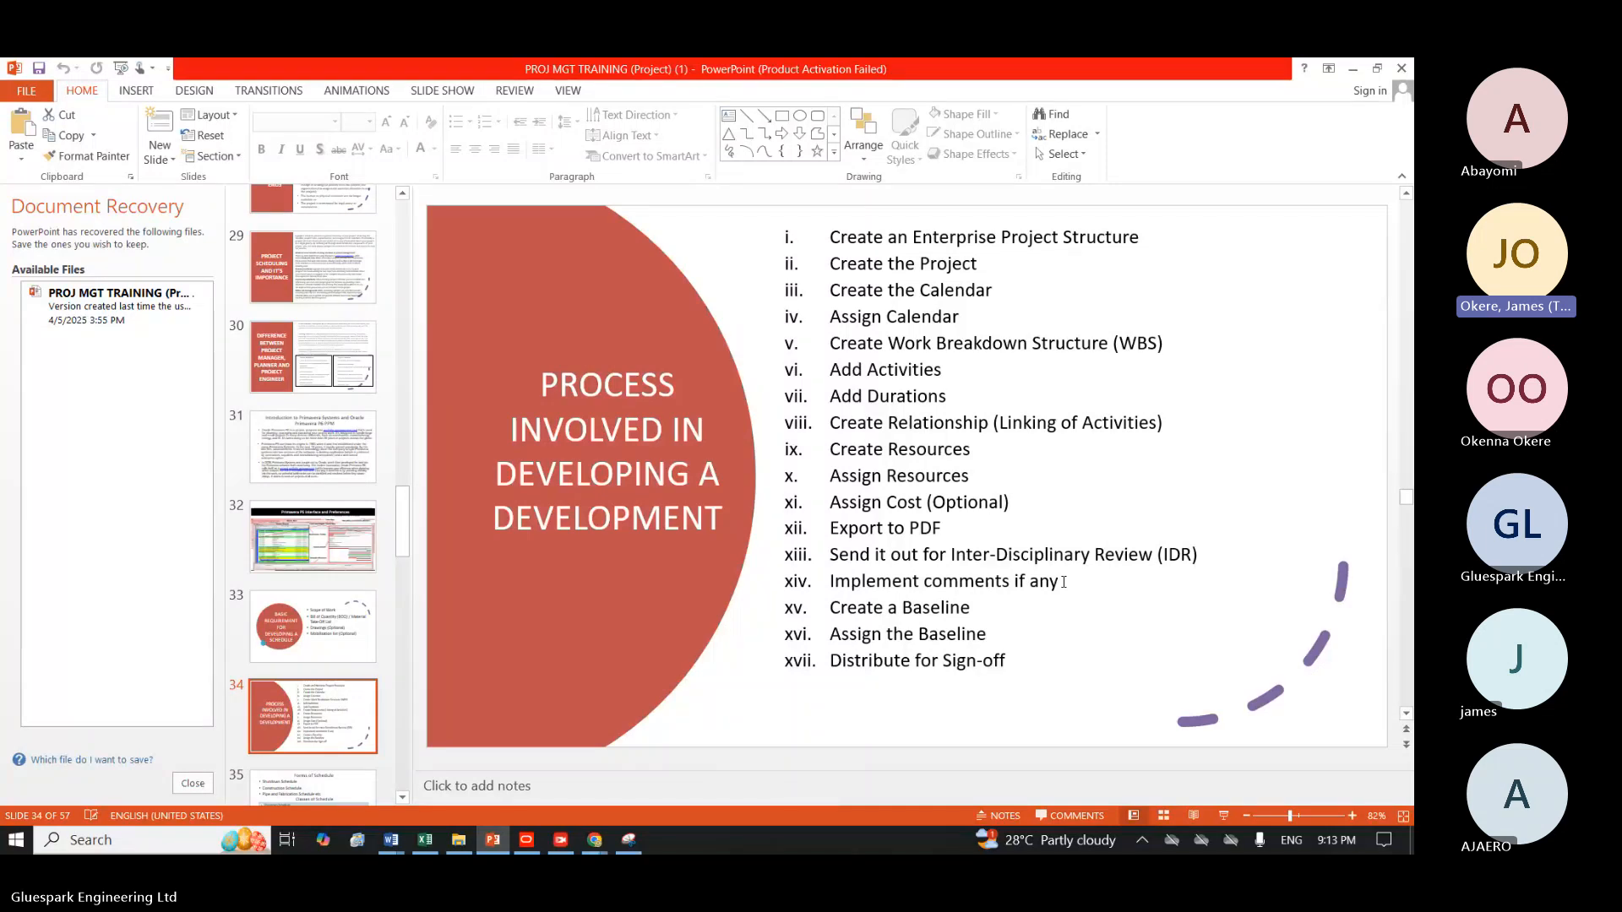
click(1351, 69)
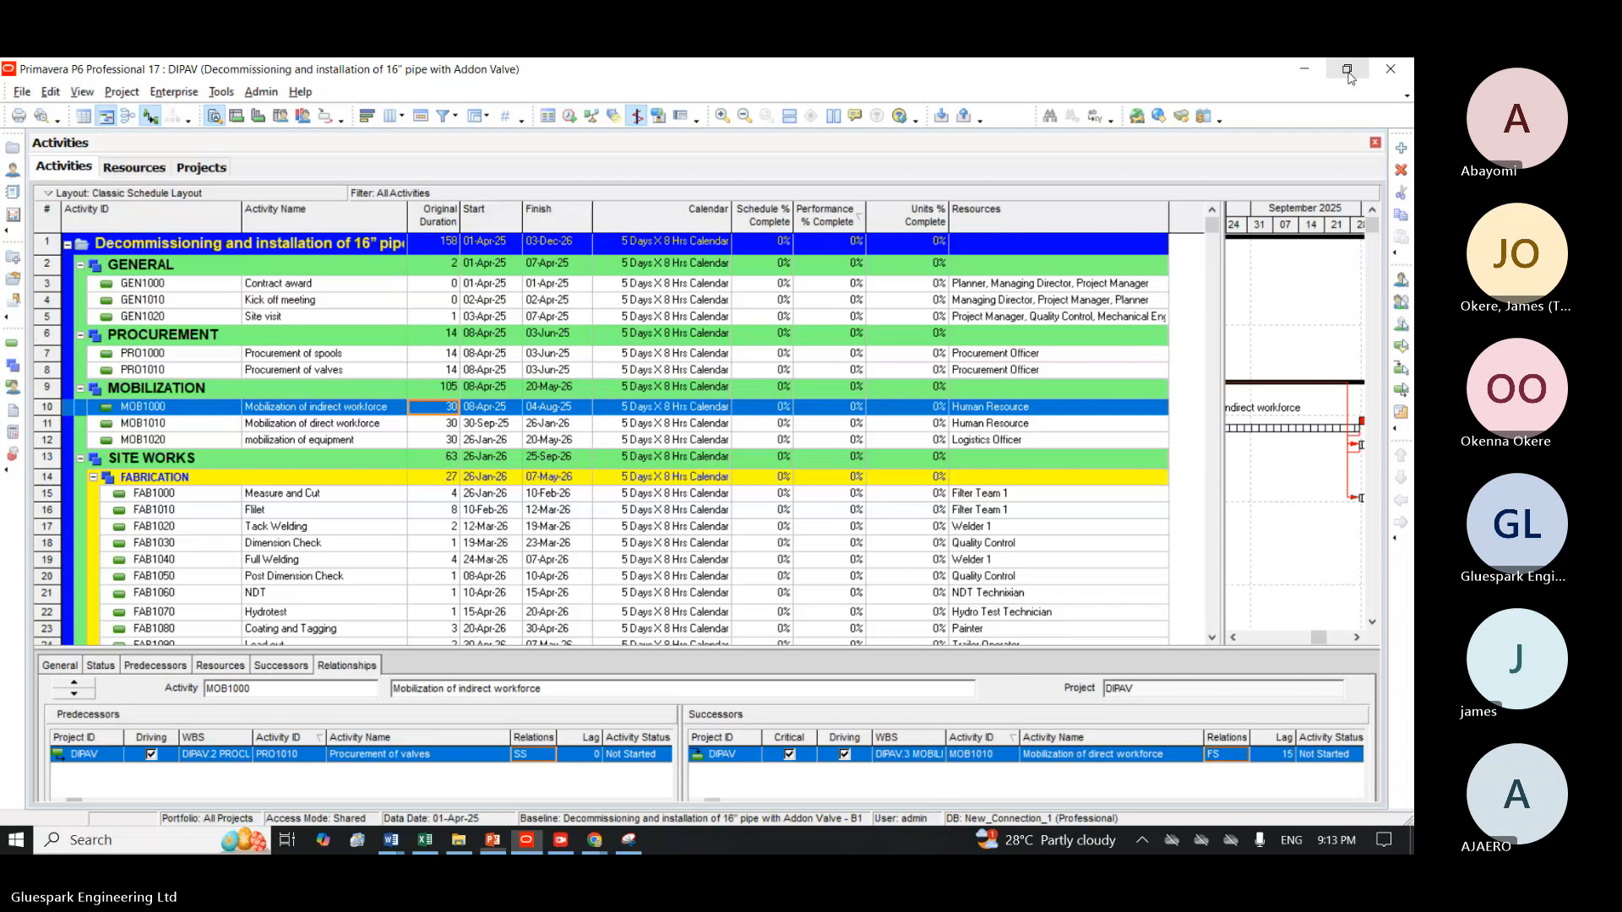
Turn off the display of the Primary Baseline bar in the Gantt chart's bar settings and accept the change.
right_click(1262, 216)
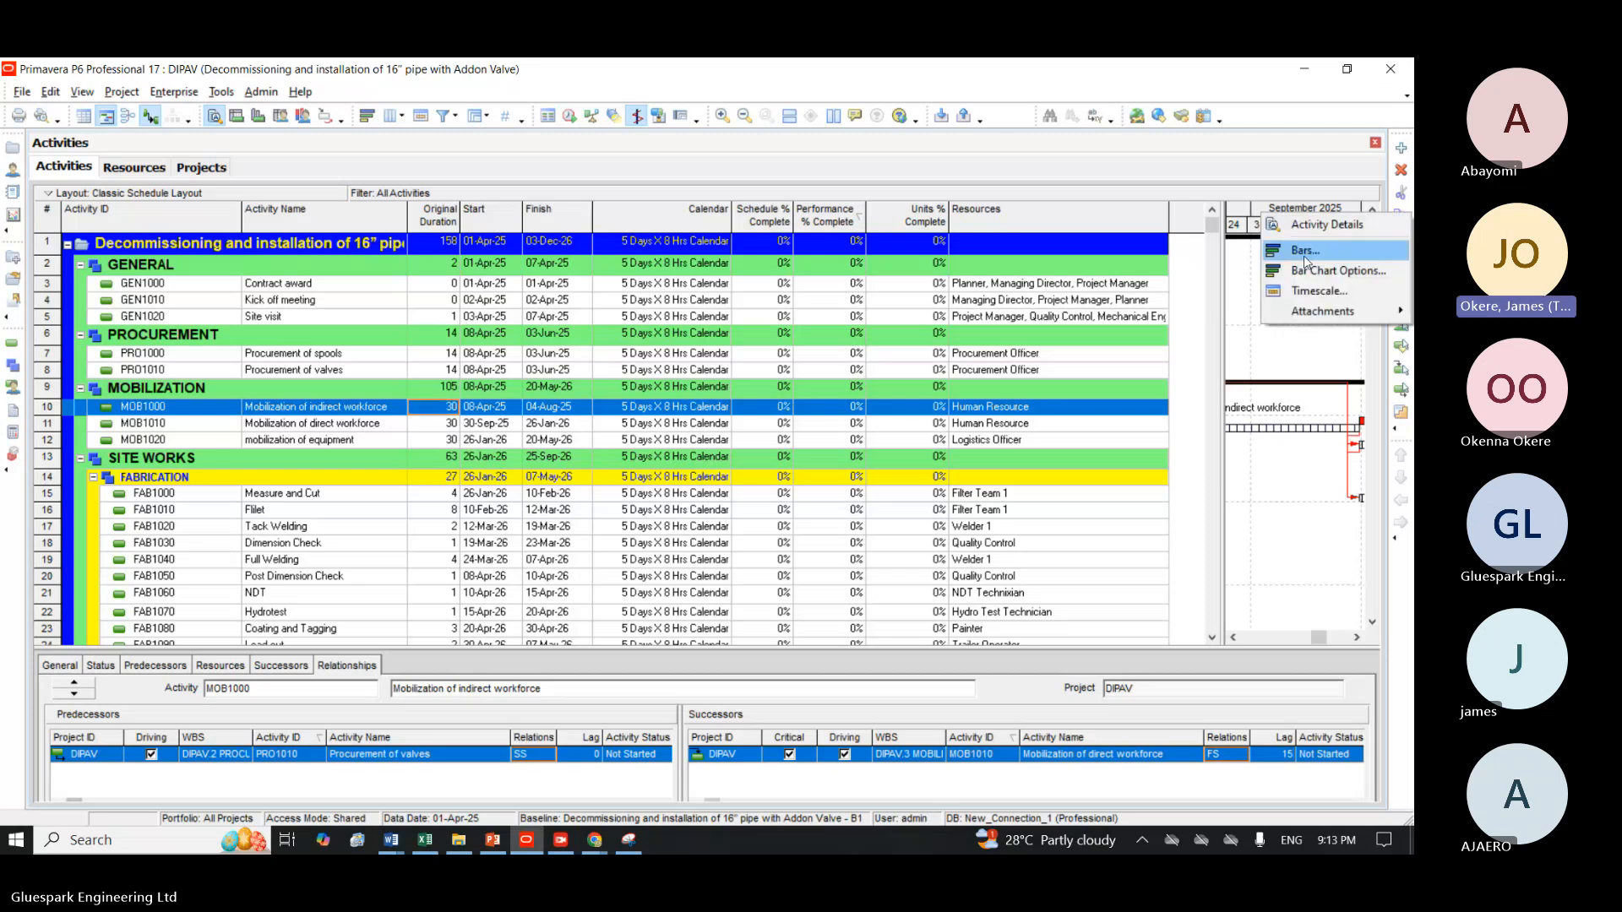
click(1305, 250)
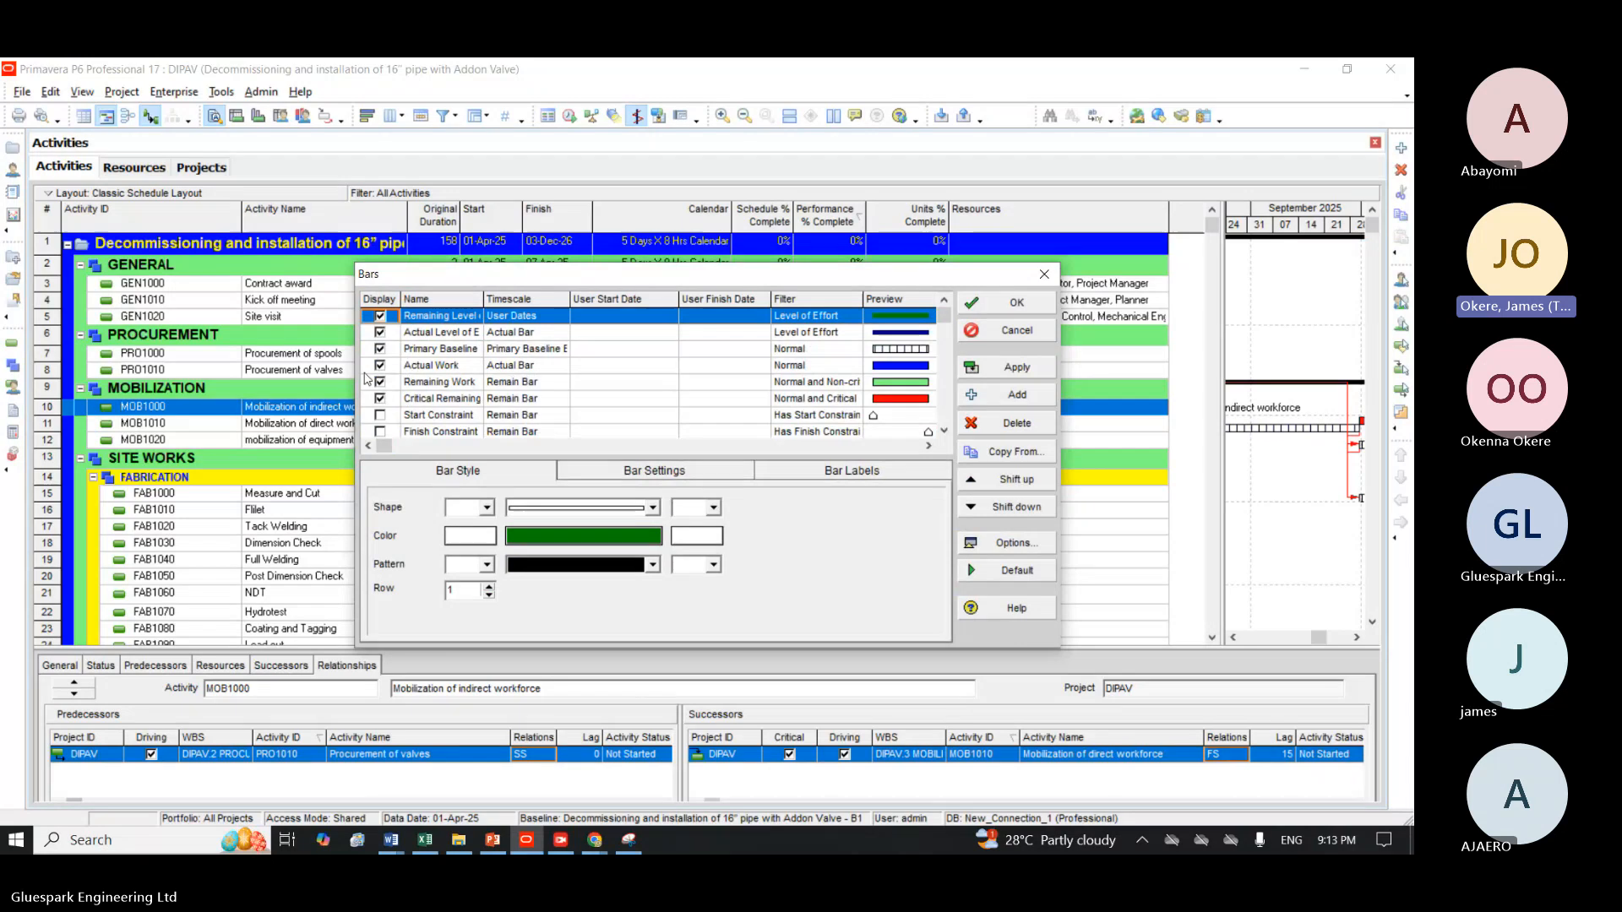
click(384, 354)
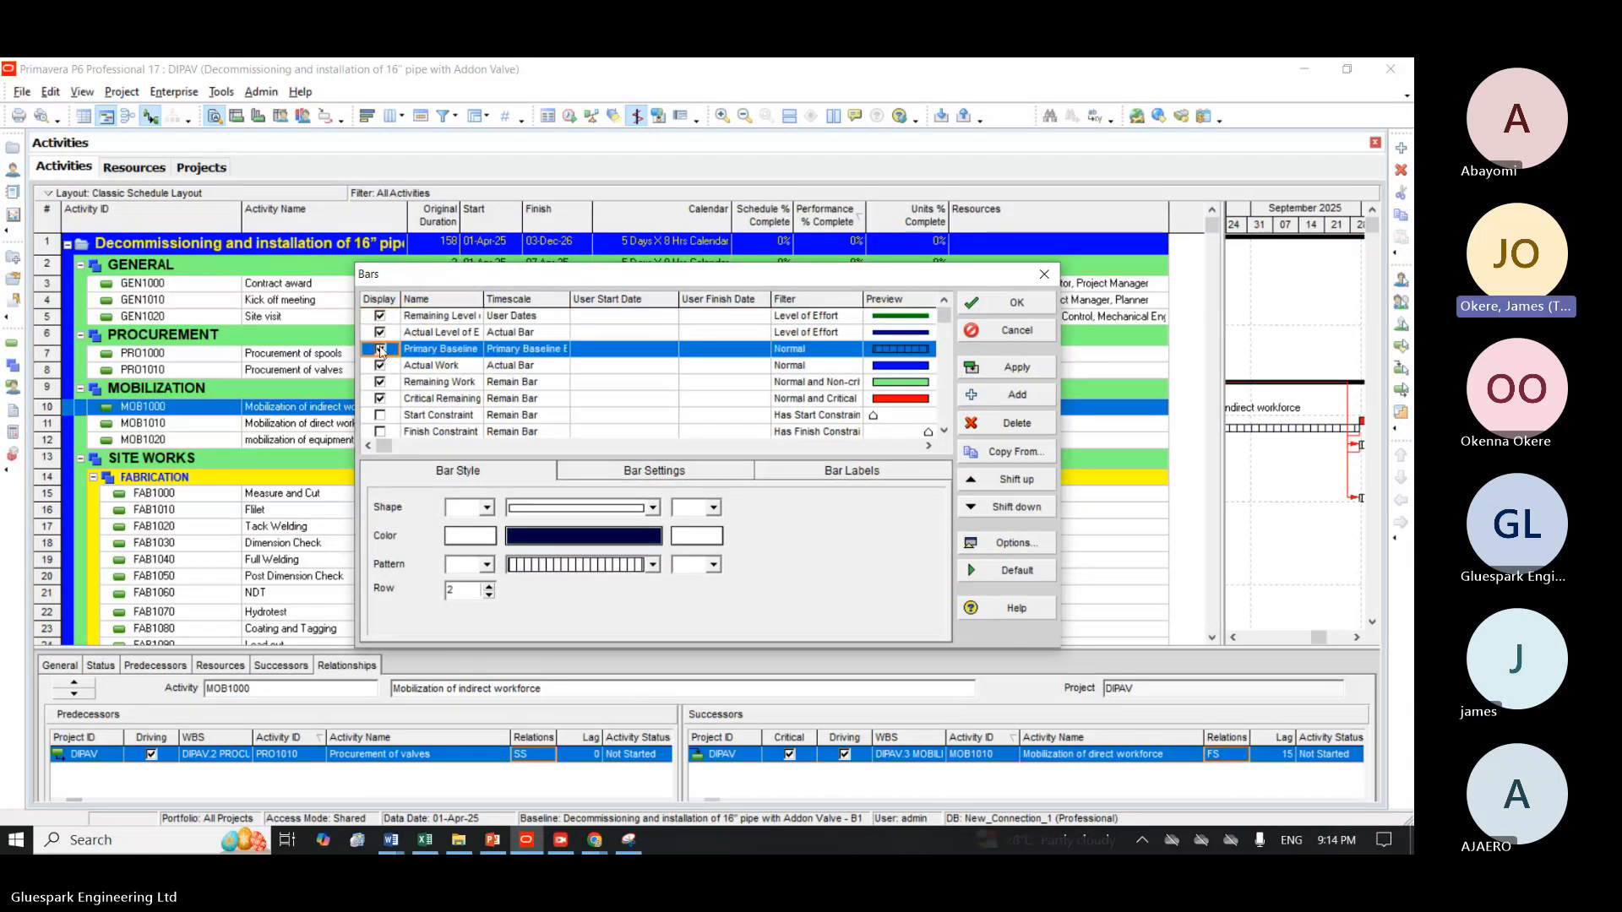
click(381, 349)
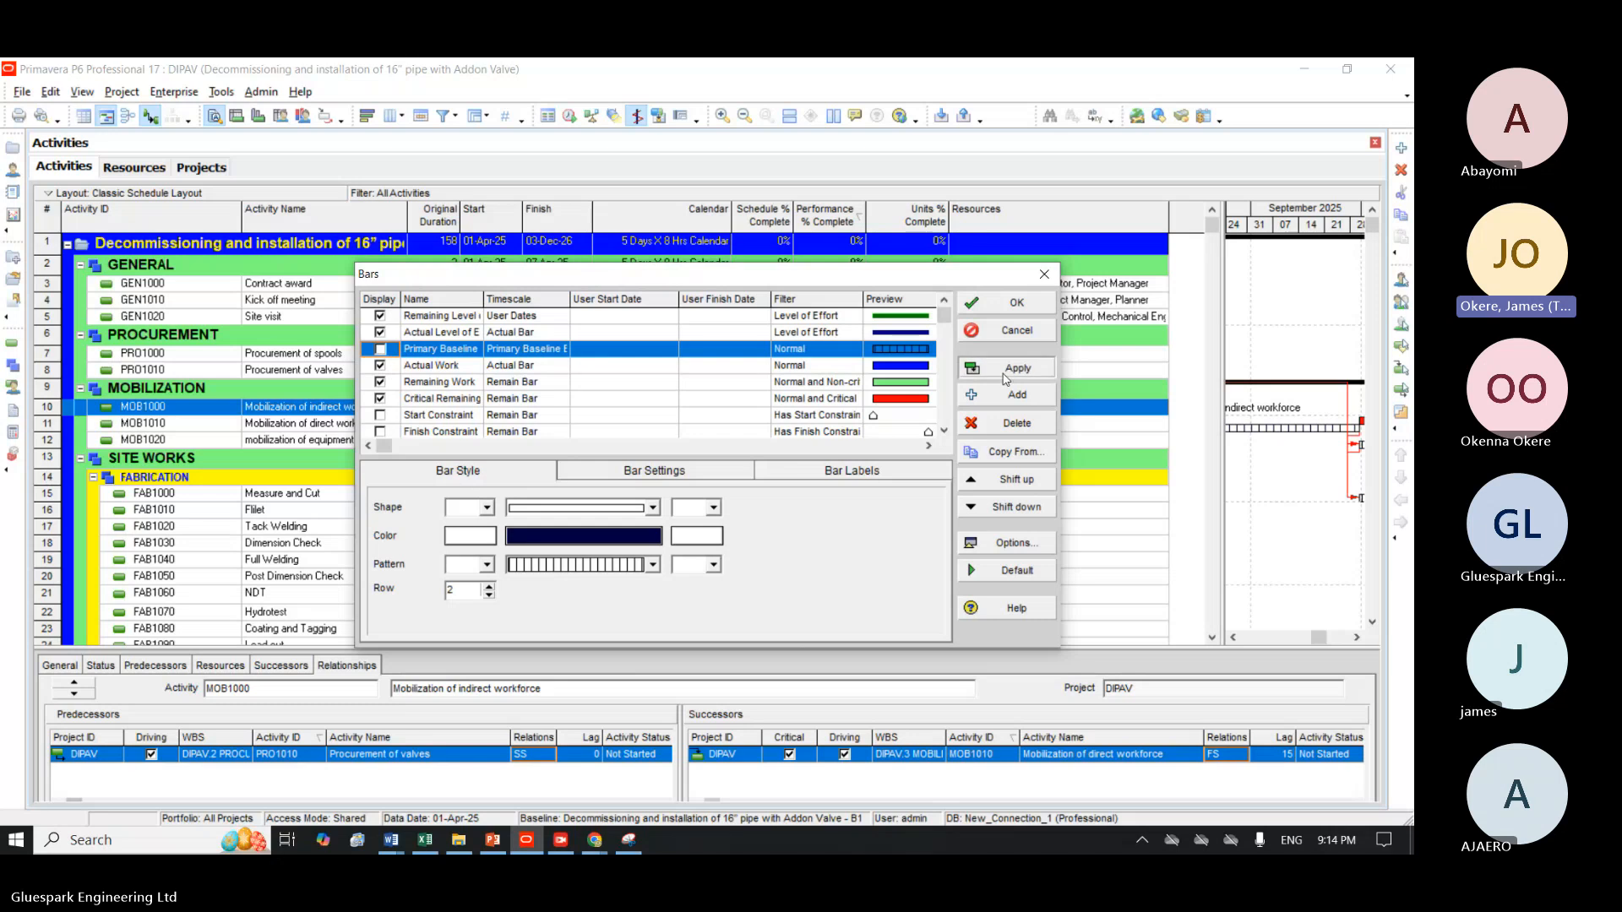
click(1016, 302)
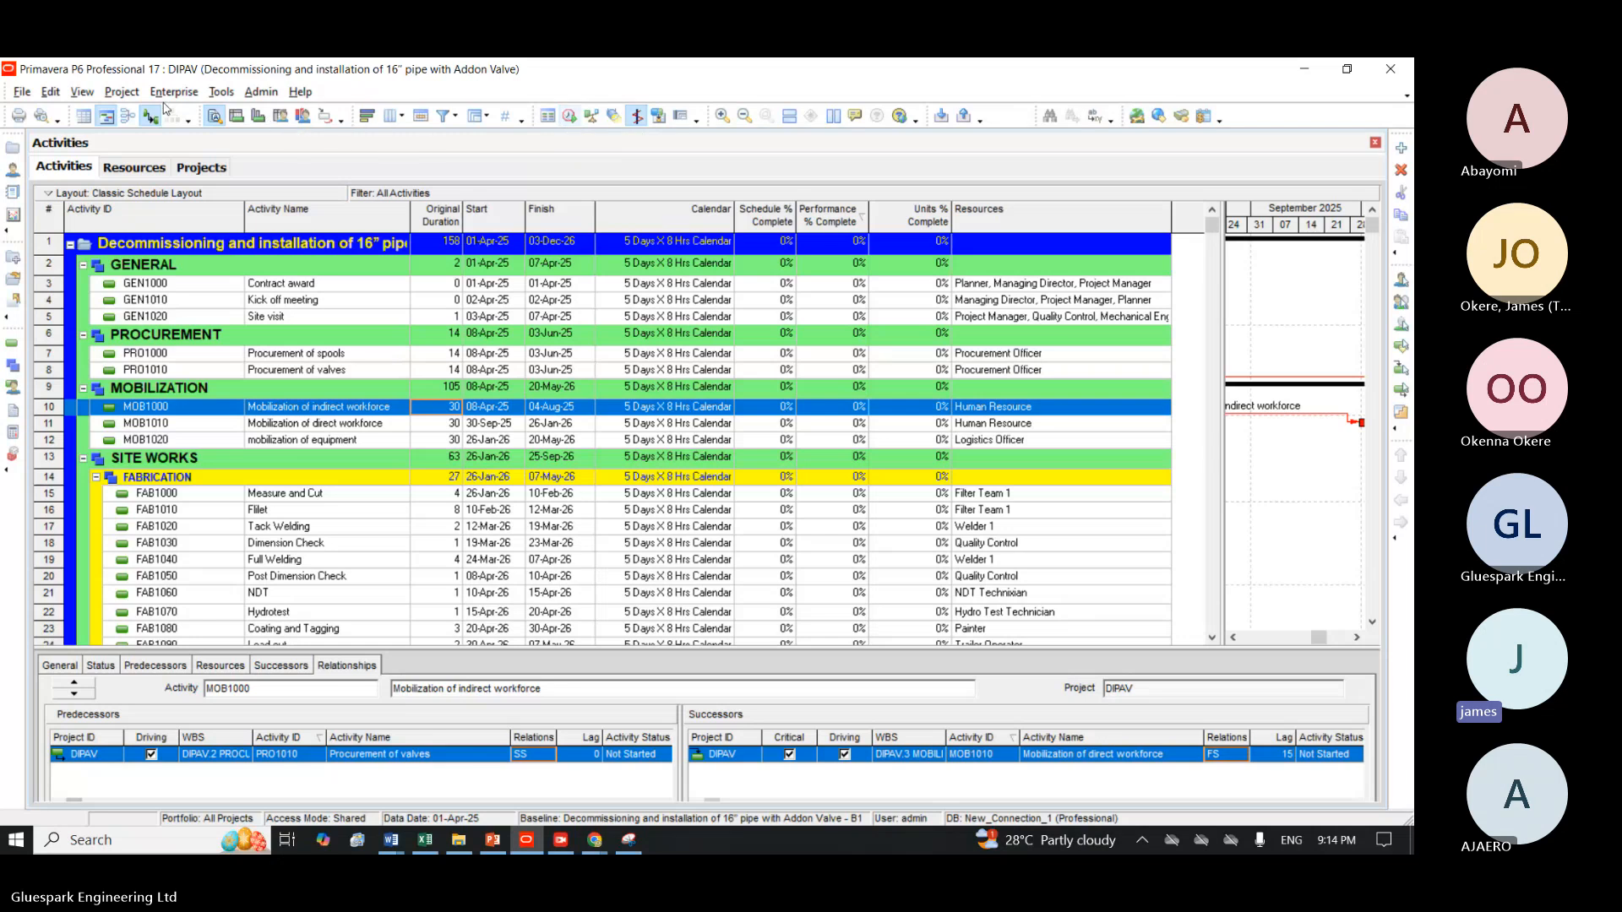
Assign <Current Project> as both the project baseline and the primary user baseline for the DIPAV project and accept the assignment.
click(121, 93)
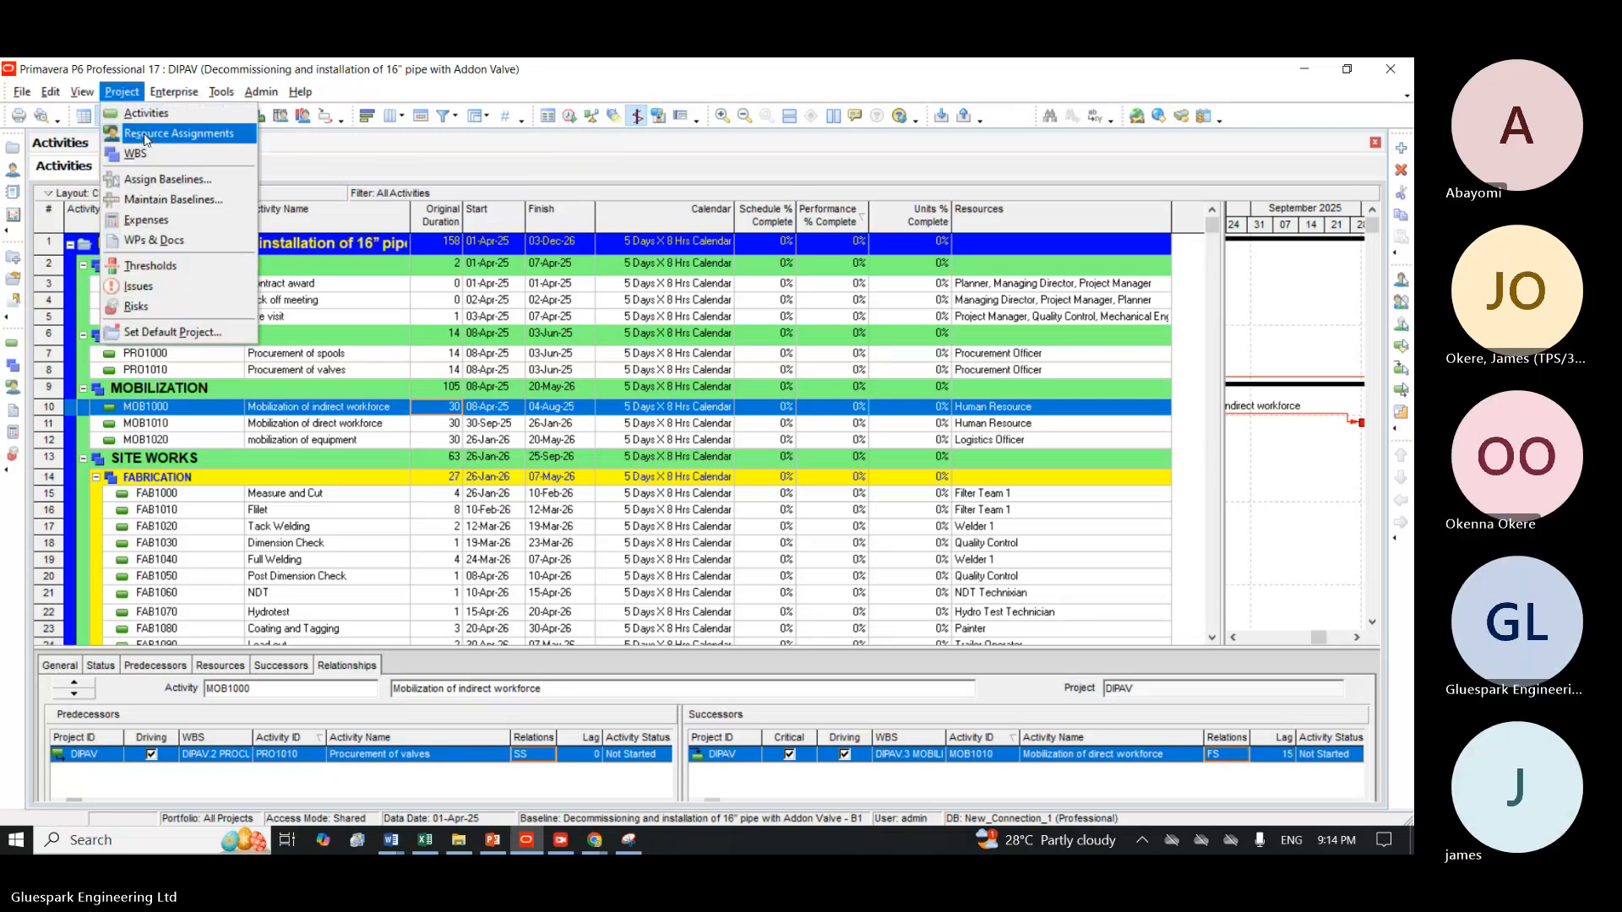
click(175, 180)
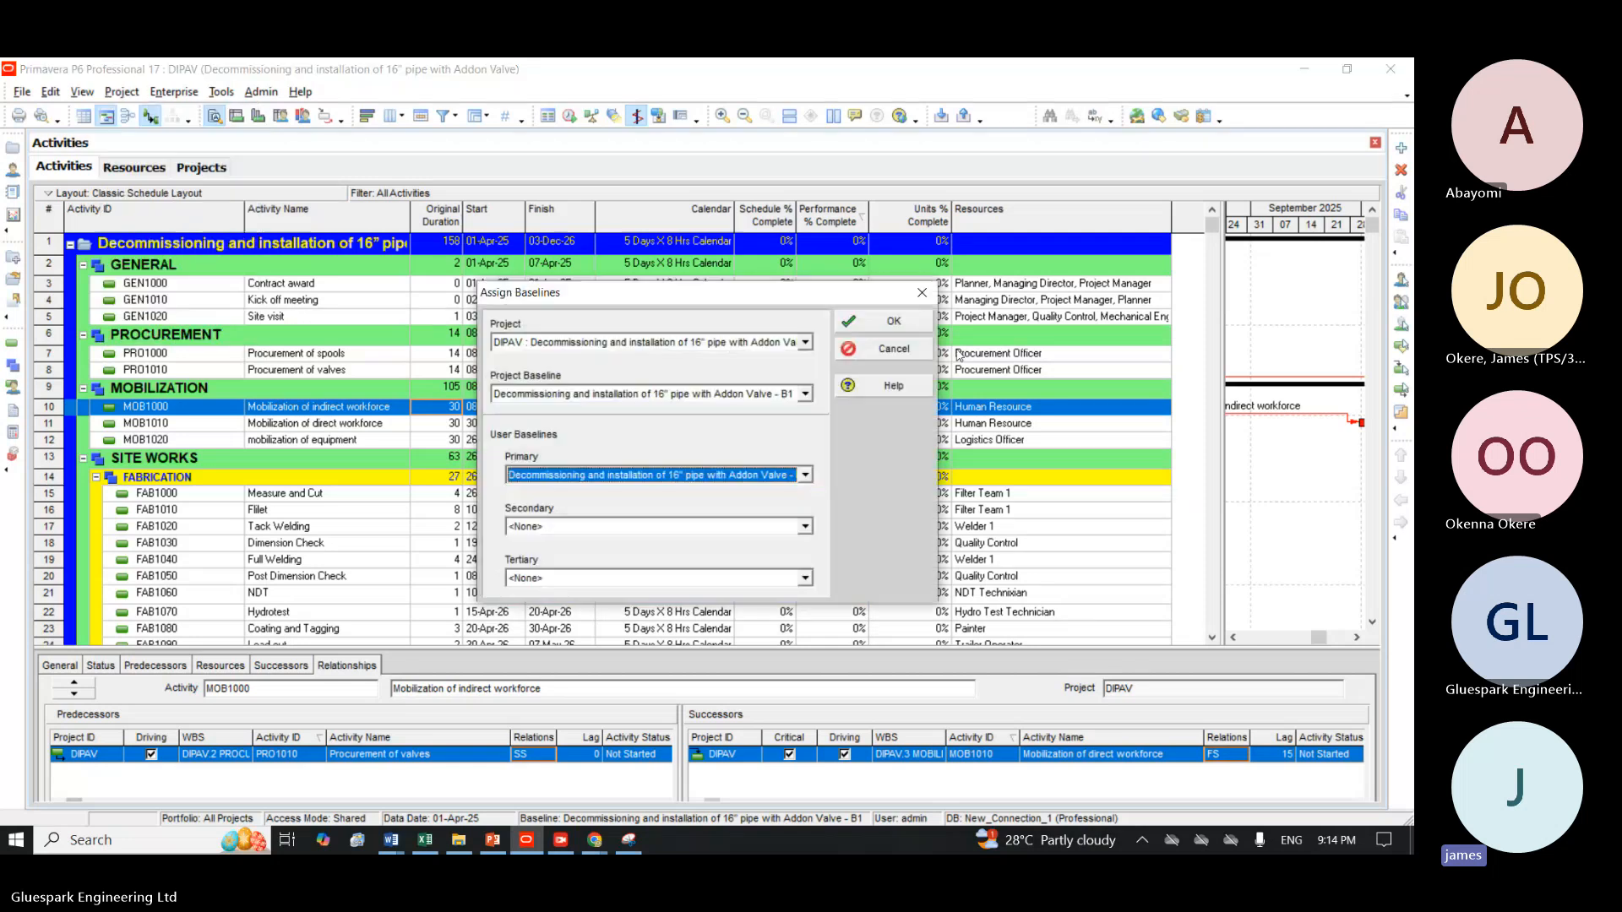
click(783, 344)
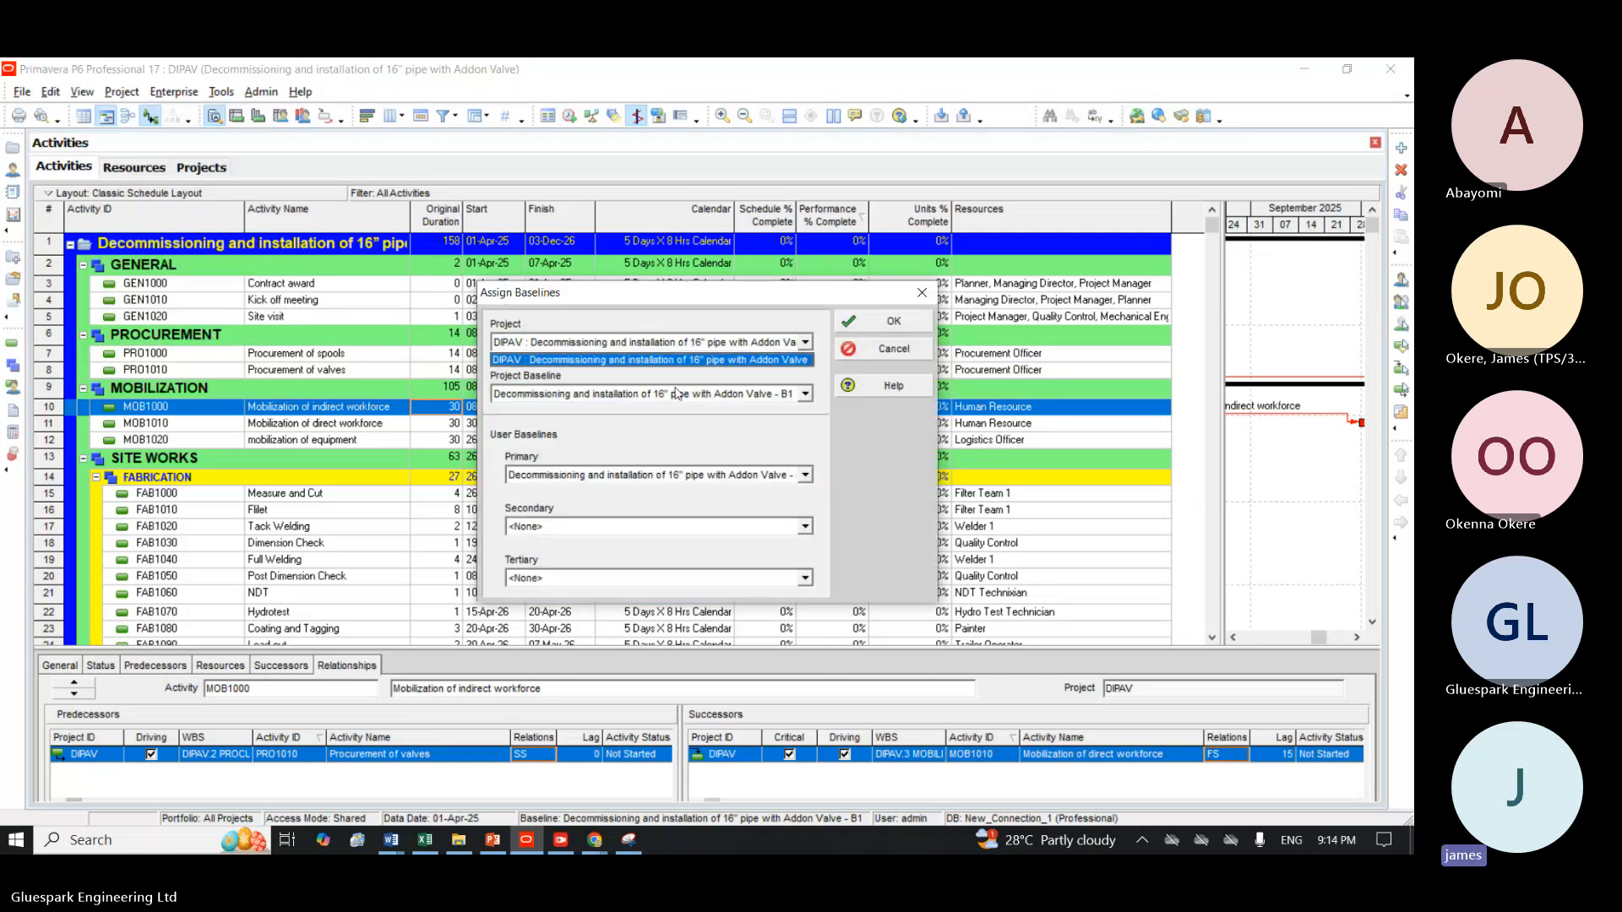
click(676, 393)
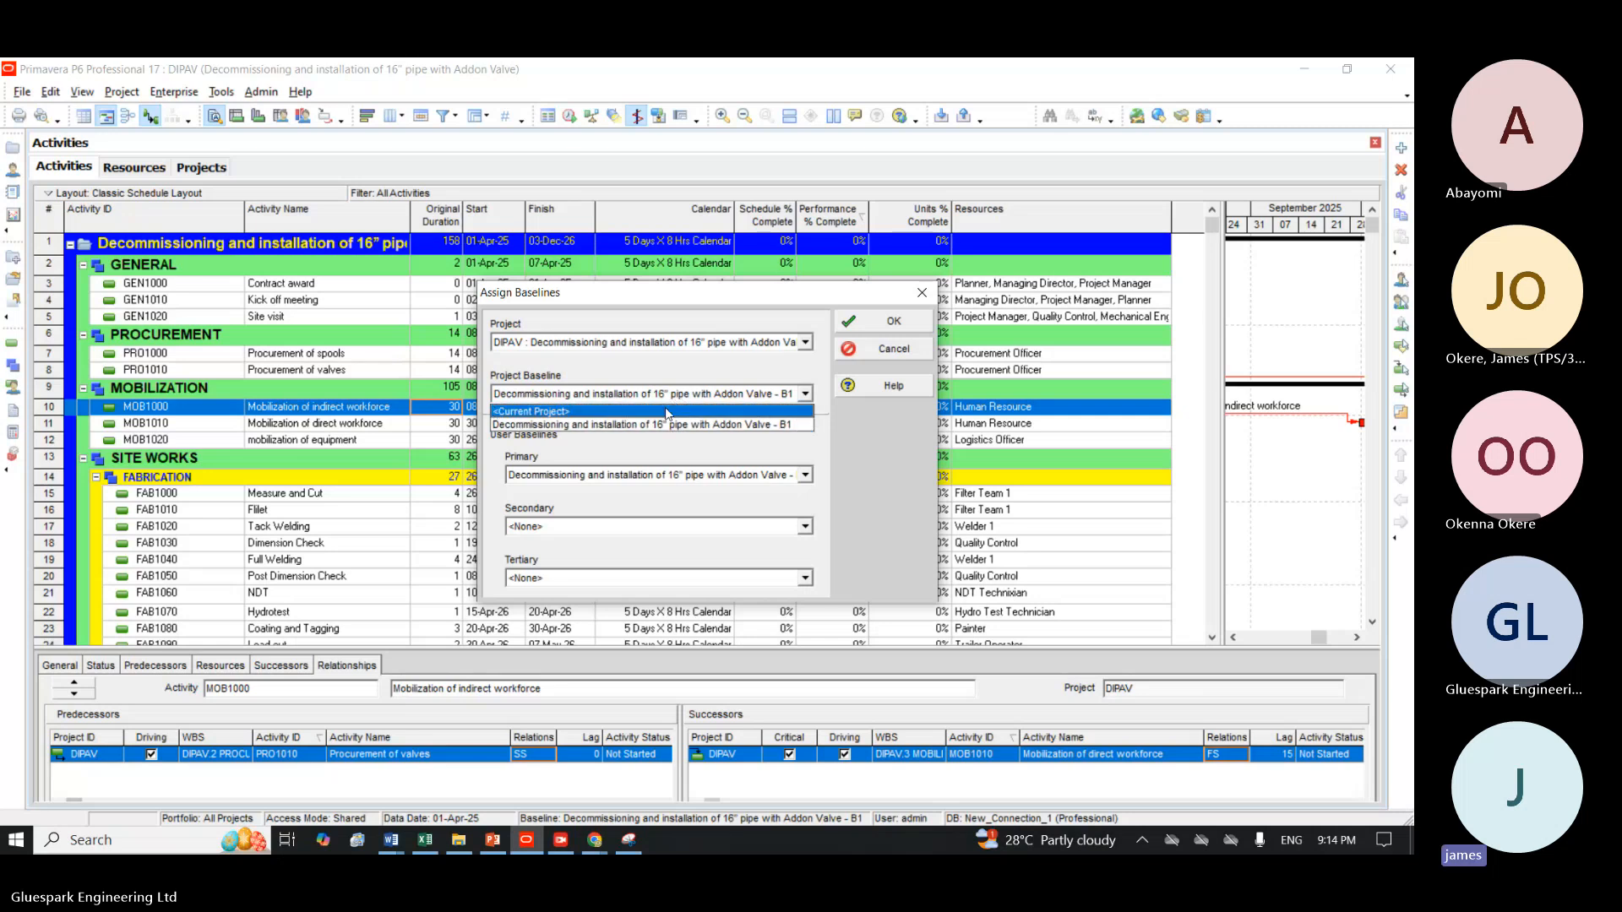
click(666, 411)
click(603, 474)
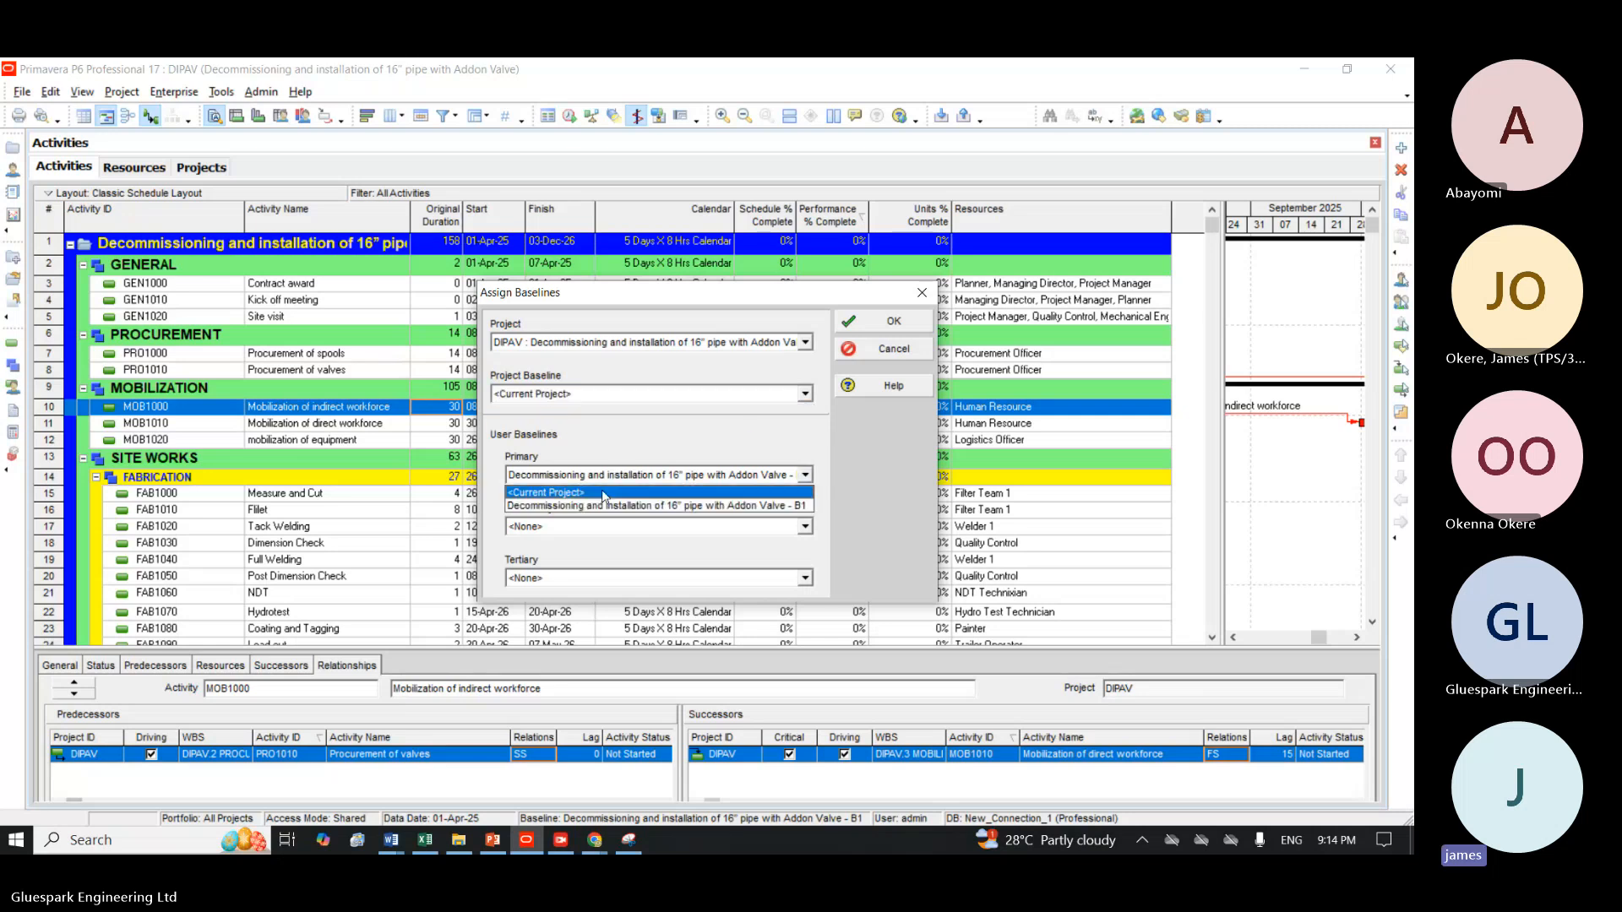
click(604, 493)
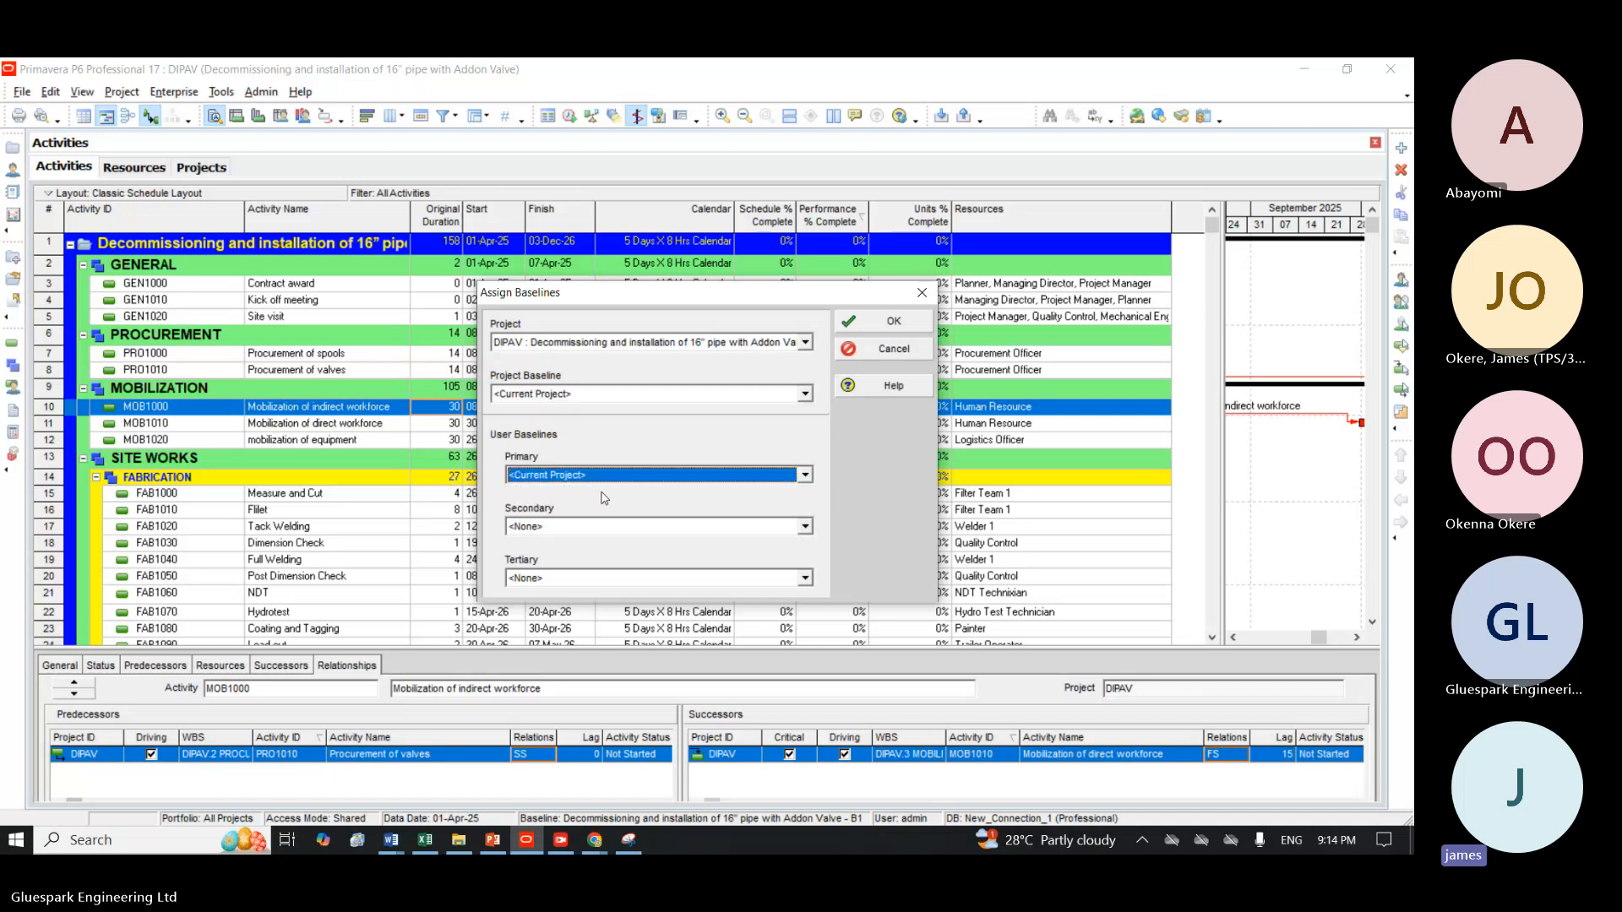
click(887, 329)
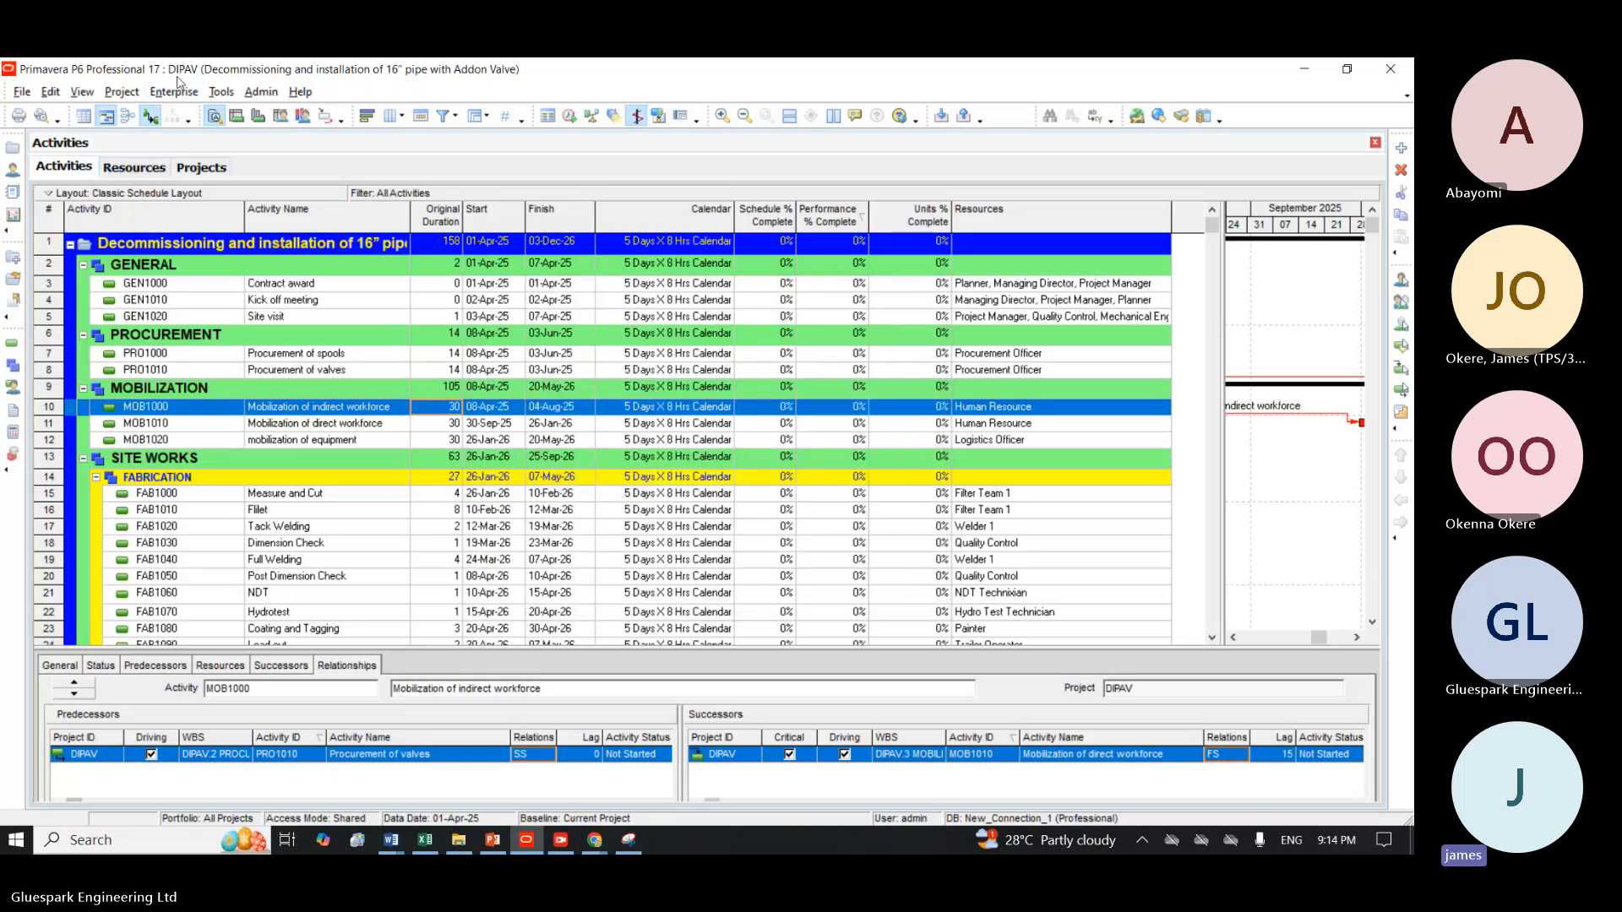
Delete the baseline "Decommissioning and installation of 16" pipe with Addon Valve - B1" from the project's maintained baselines.
click(123, 92)
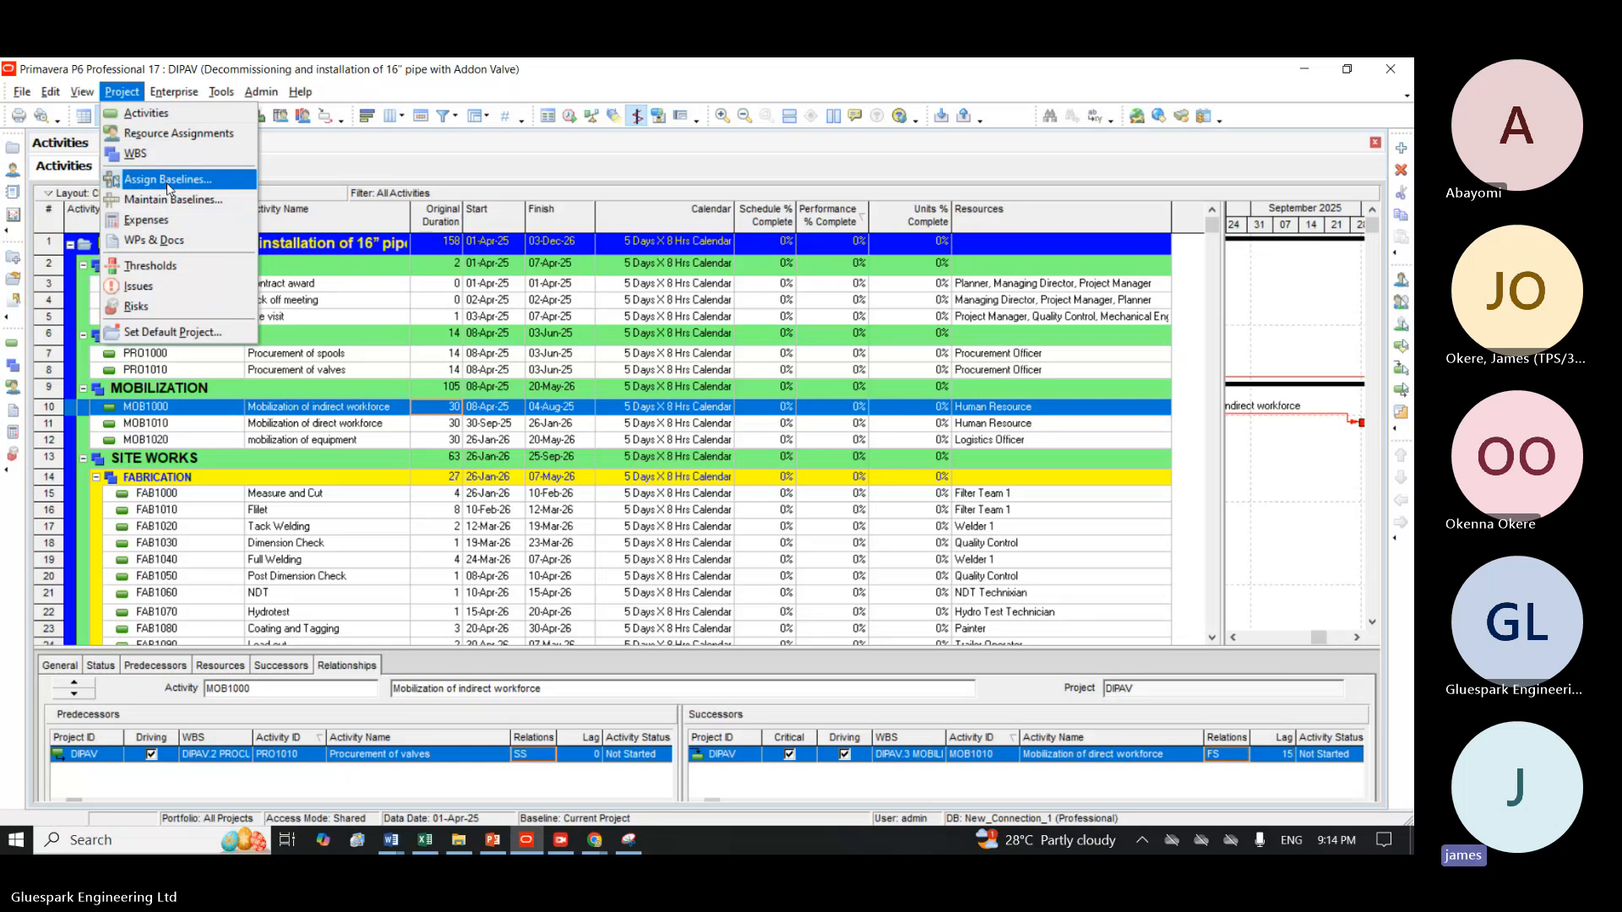
click(167, 199)
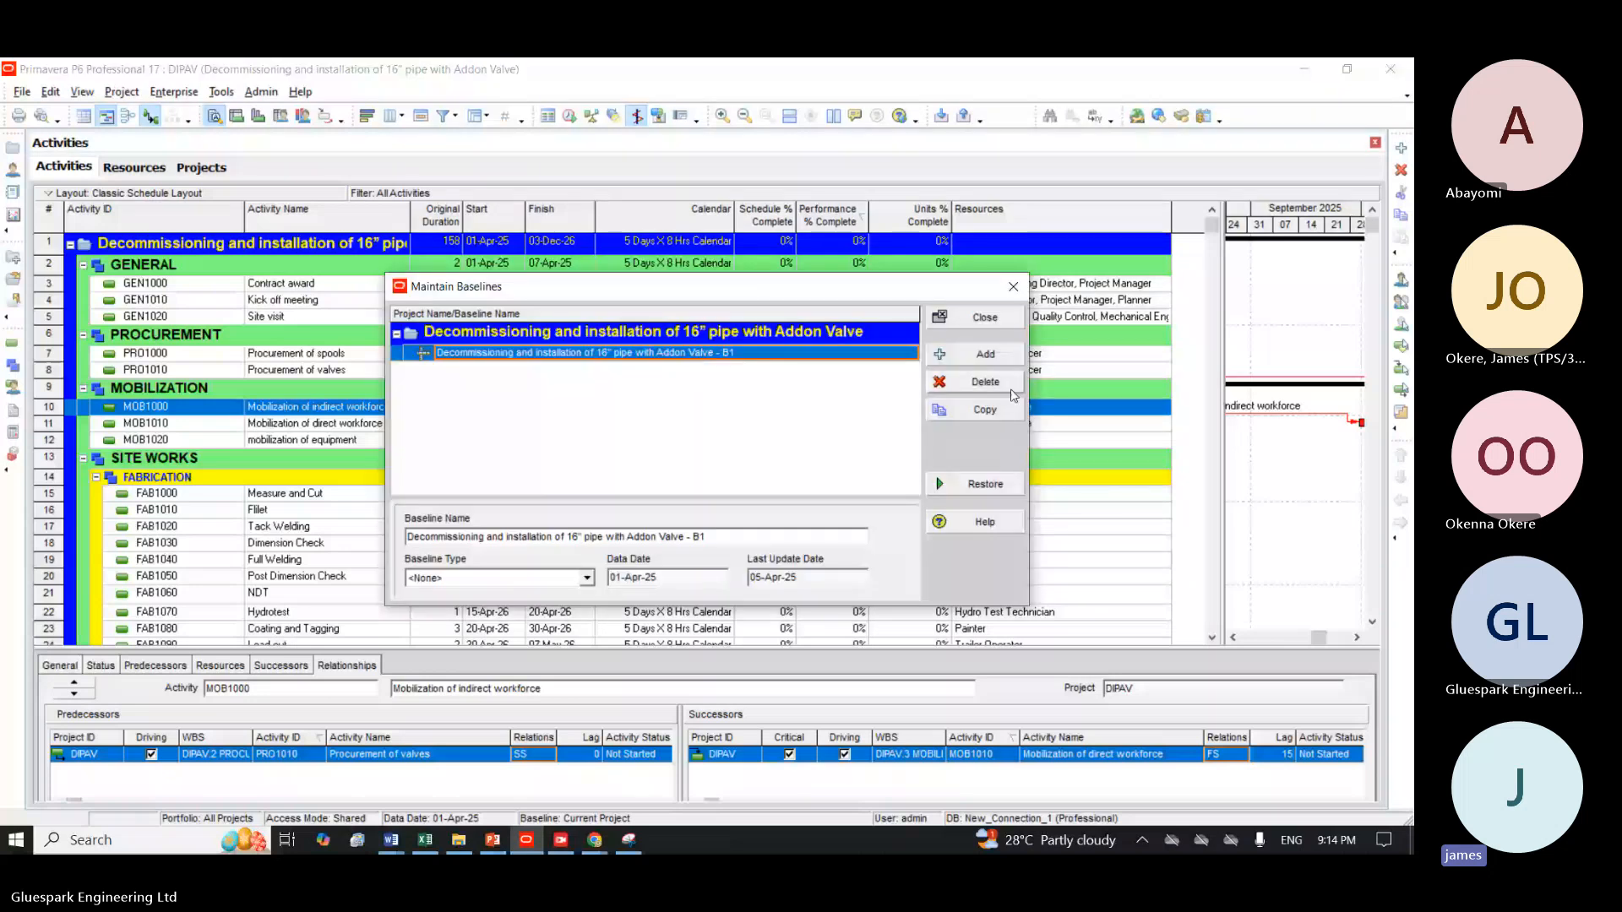
click(994, 392)
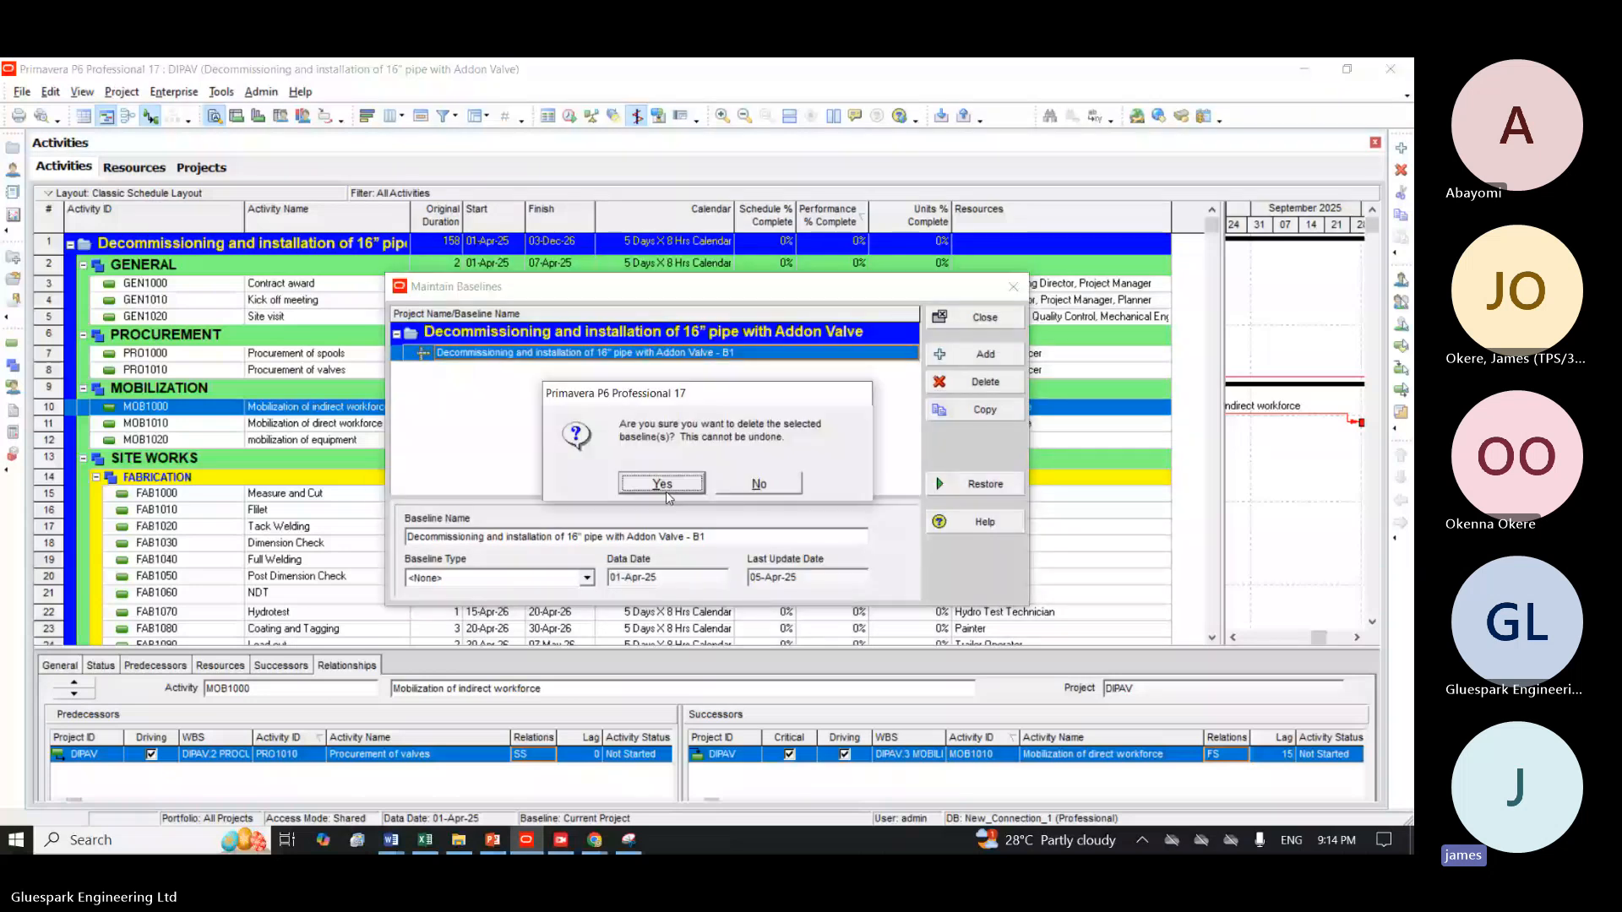
click(666, 489)
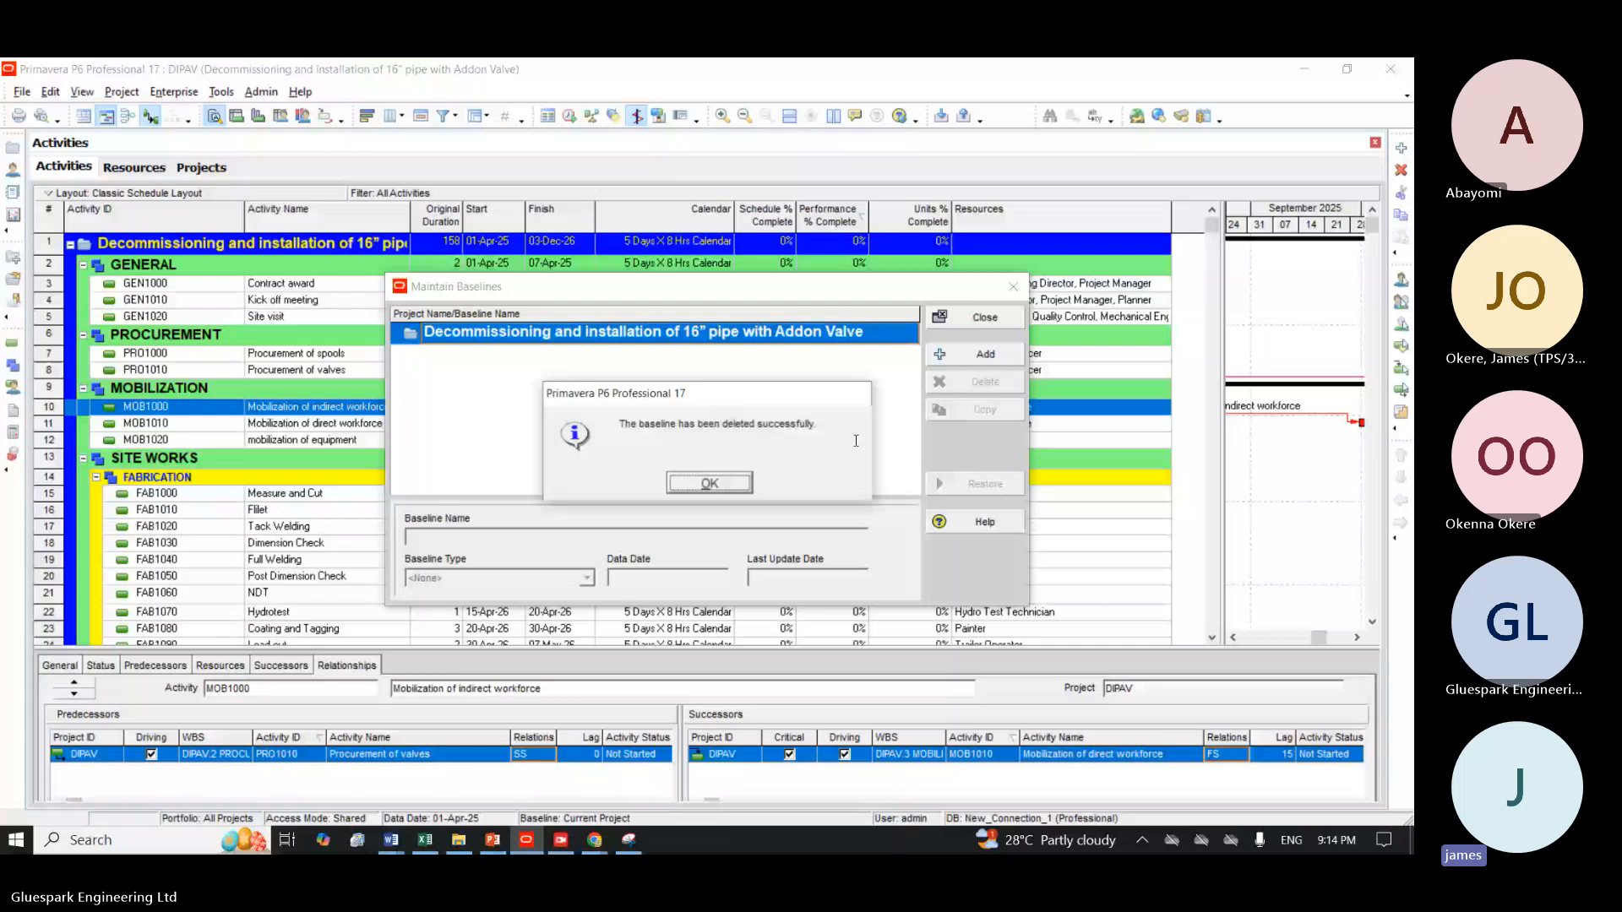
click(710, 485)
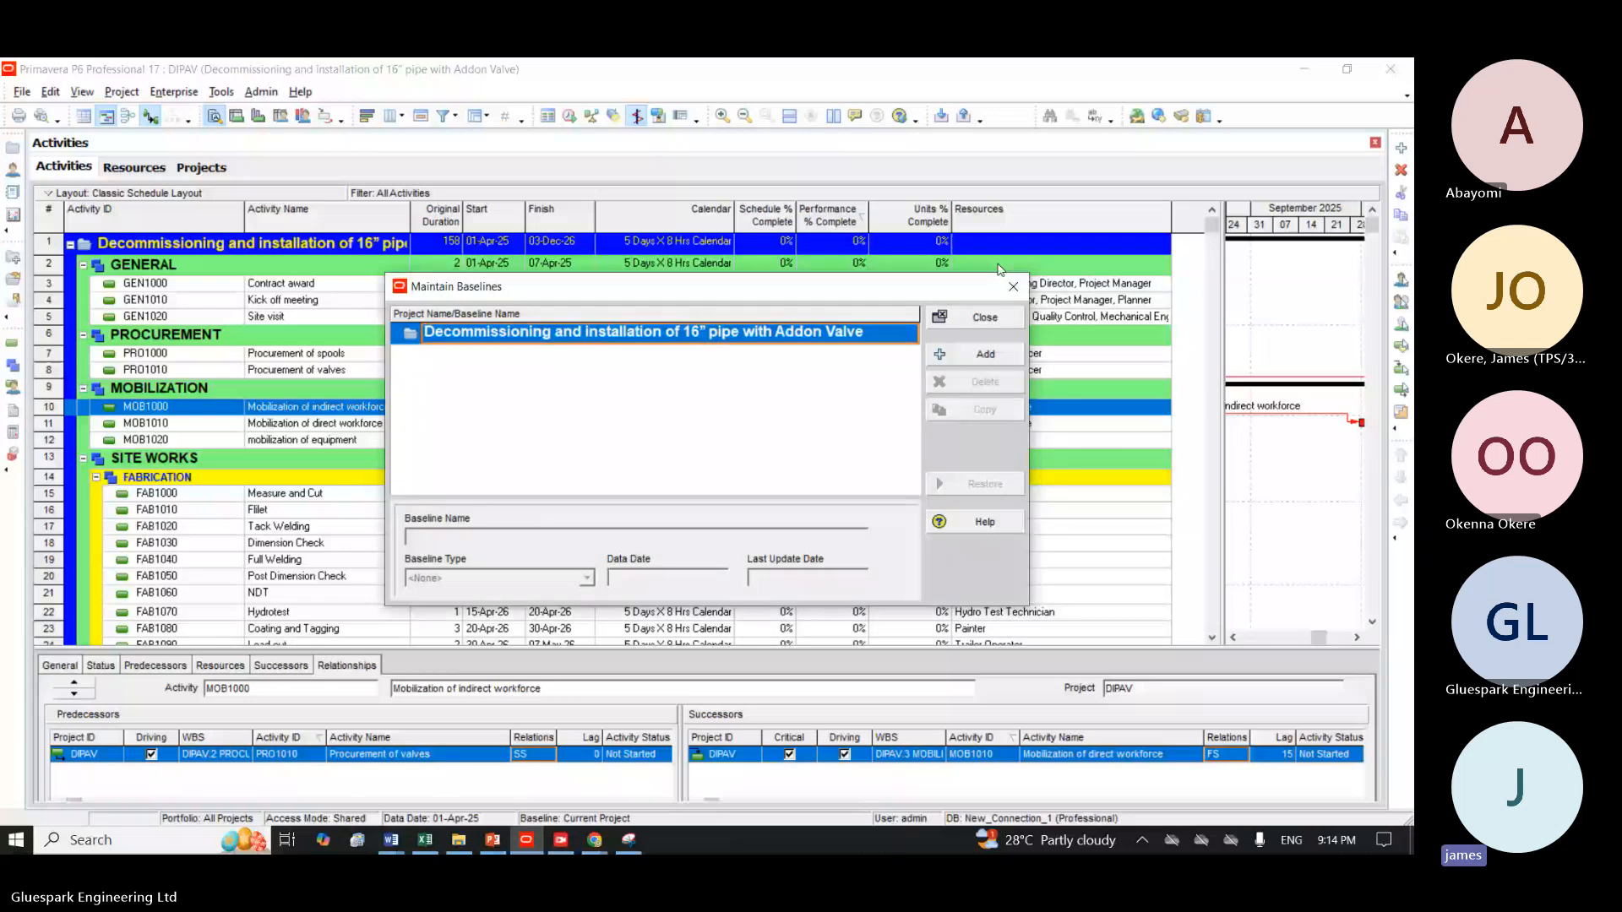
click(1013, 286)
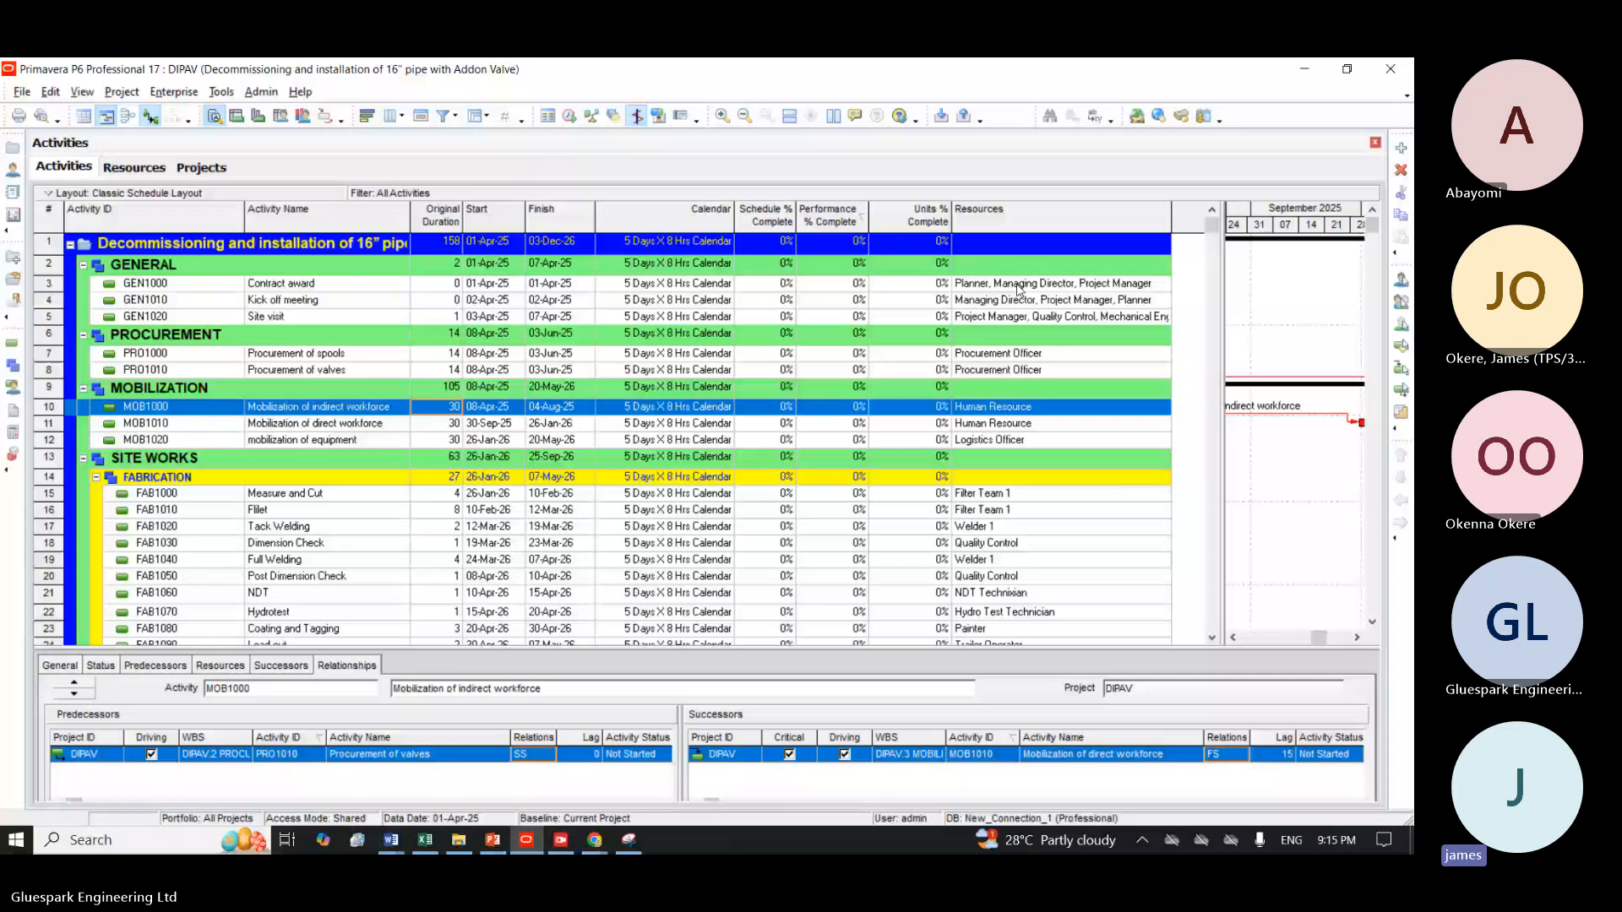
Reschedule the project with the data date 01-Apr-25 and look down the activity list.
key(F9)
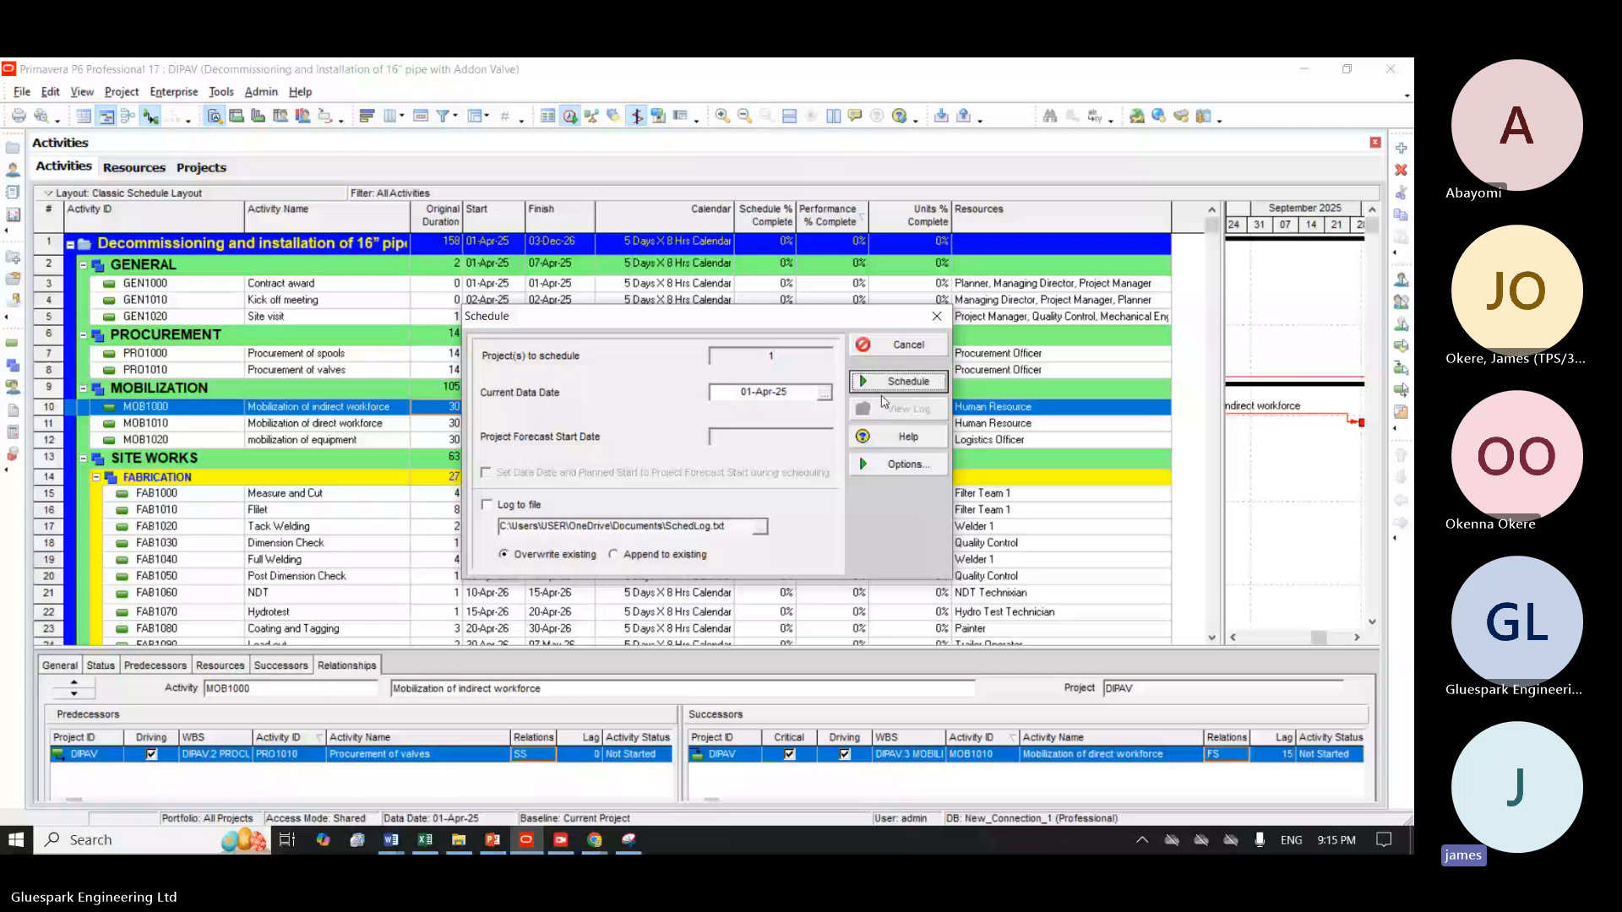
click(900, 381)
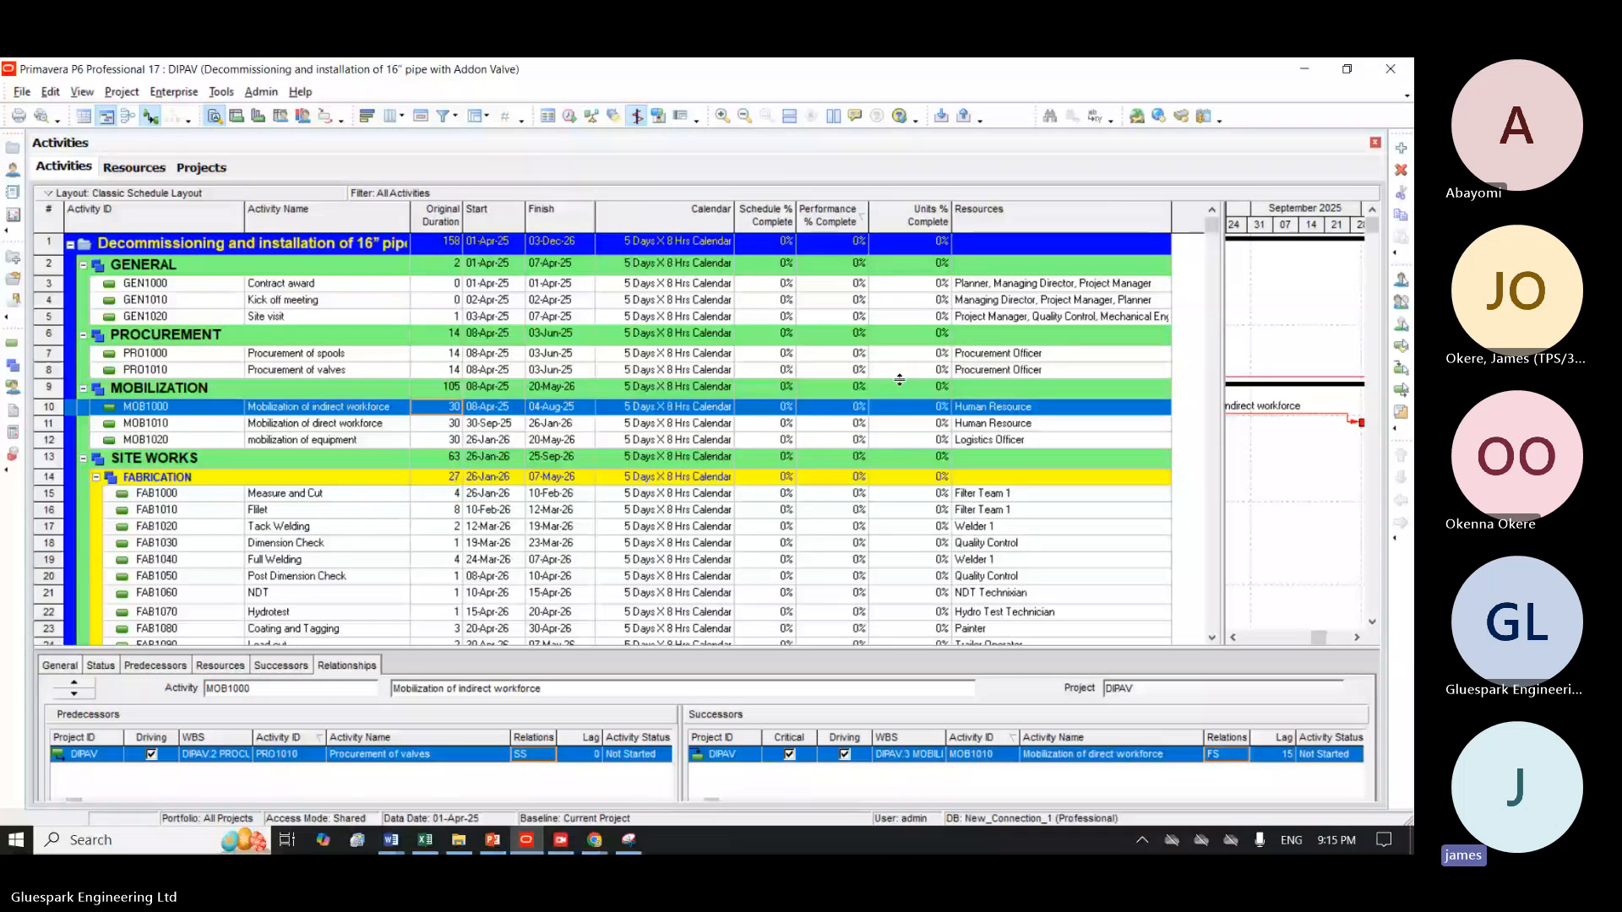
scroll(603, 437, down, 7)
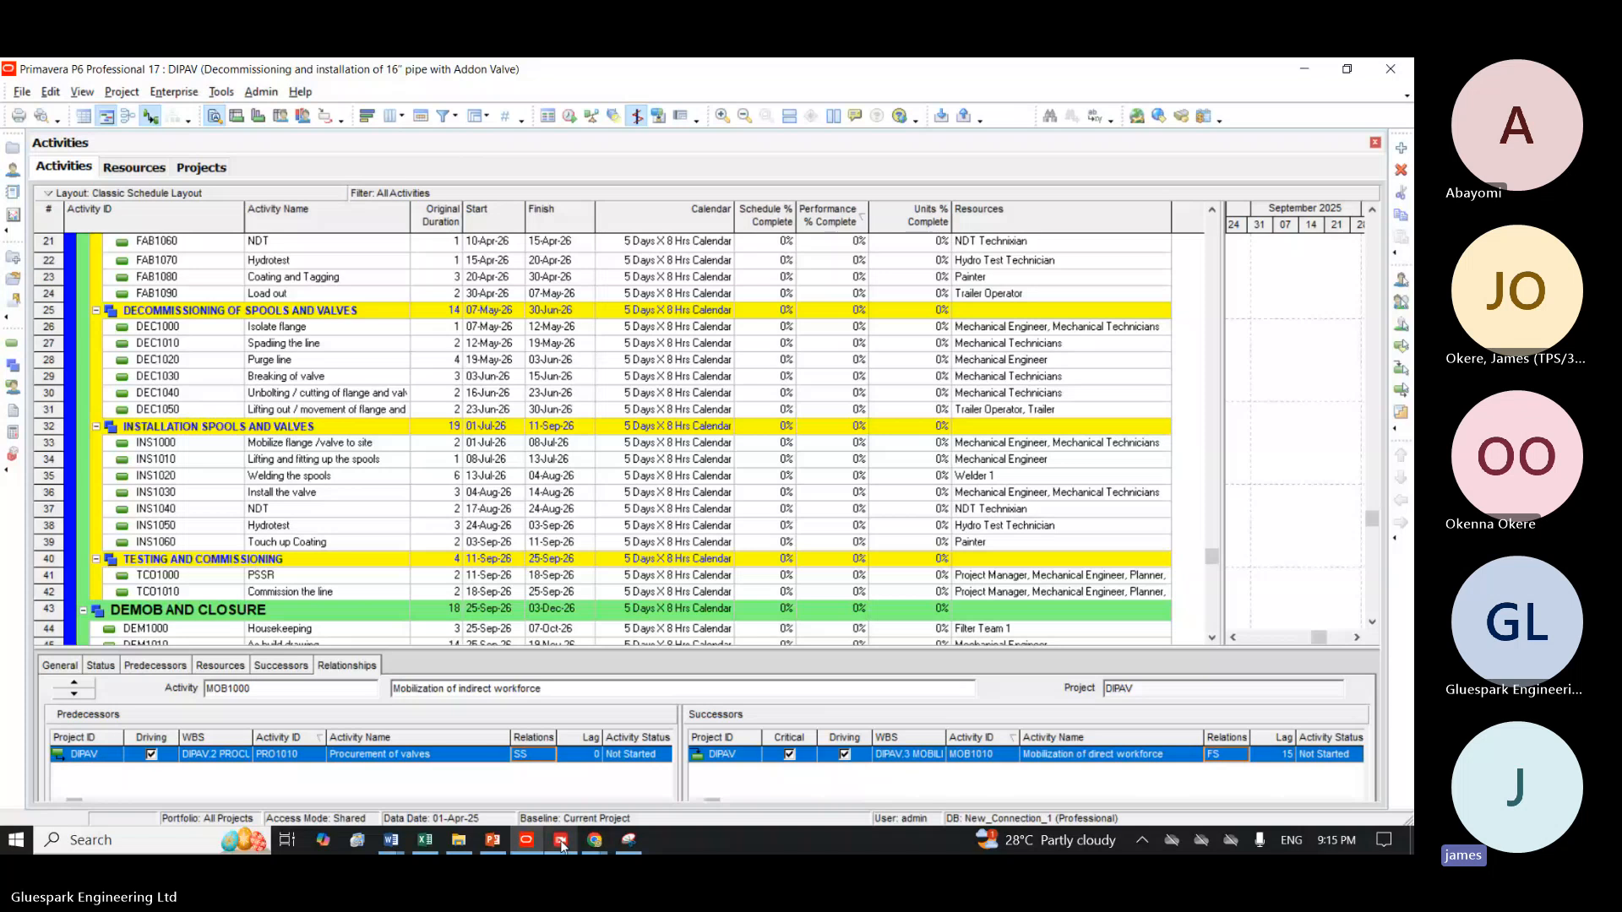
Open "Schedule for Decommissioning and Installation of 16 inches pipe.pdf" from the desktop in Adobe Reader and set its zoom to 100%.
key(super+d)
double_click(385, 568)
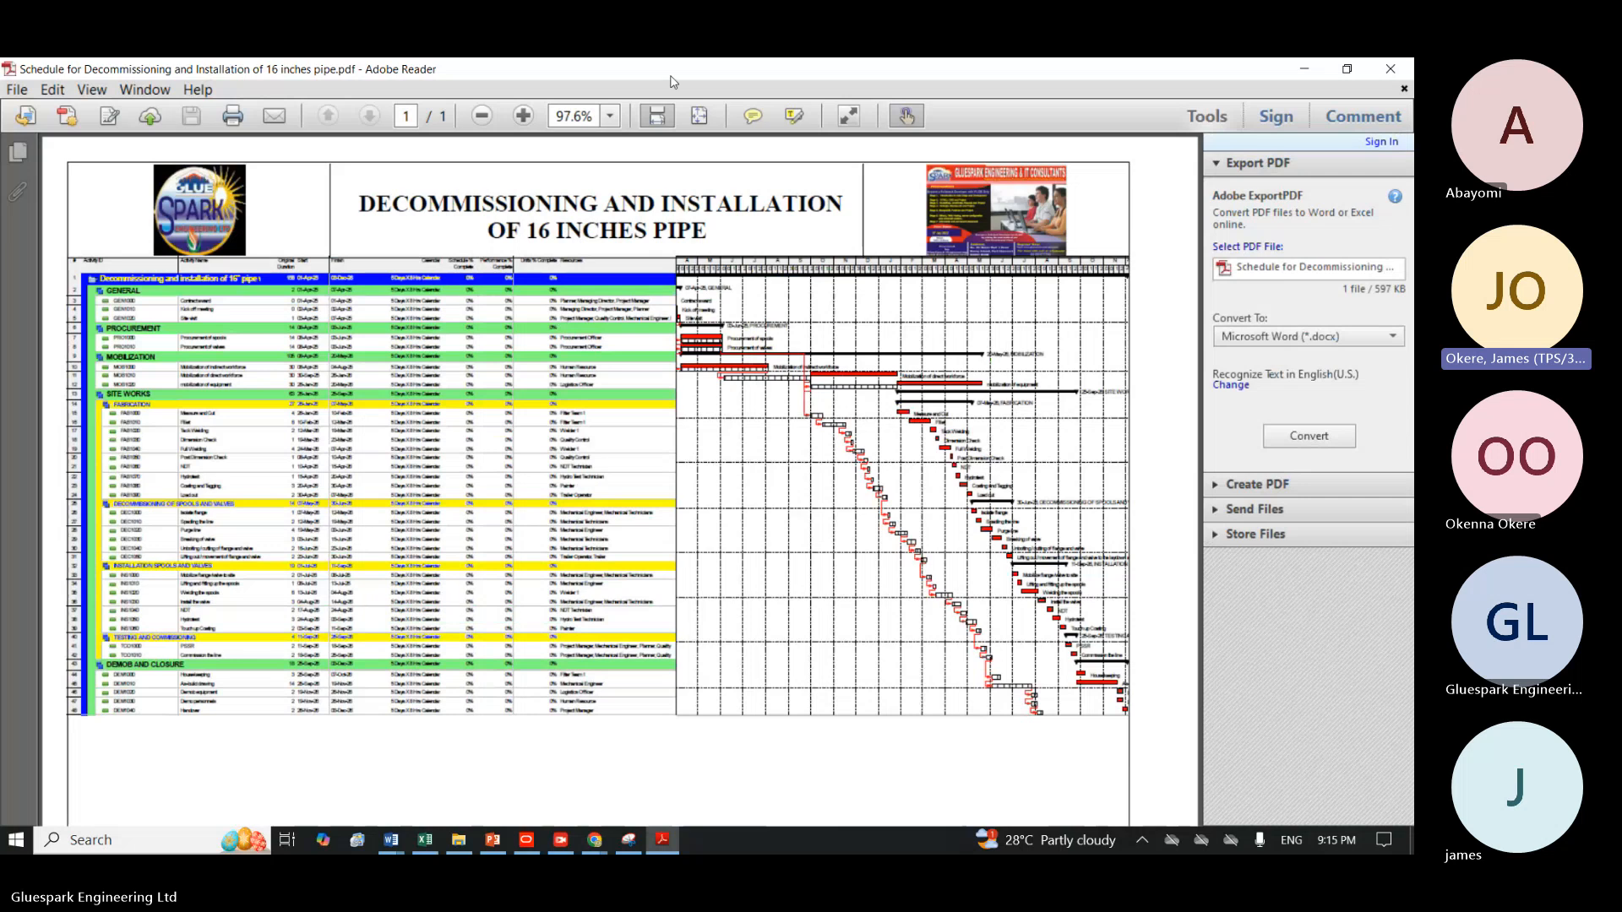
click(612, 123)
click(610, 234)
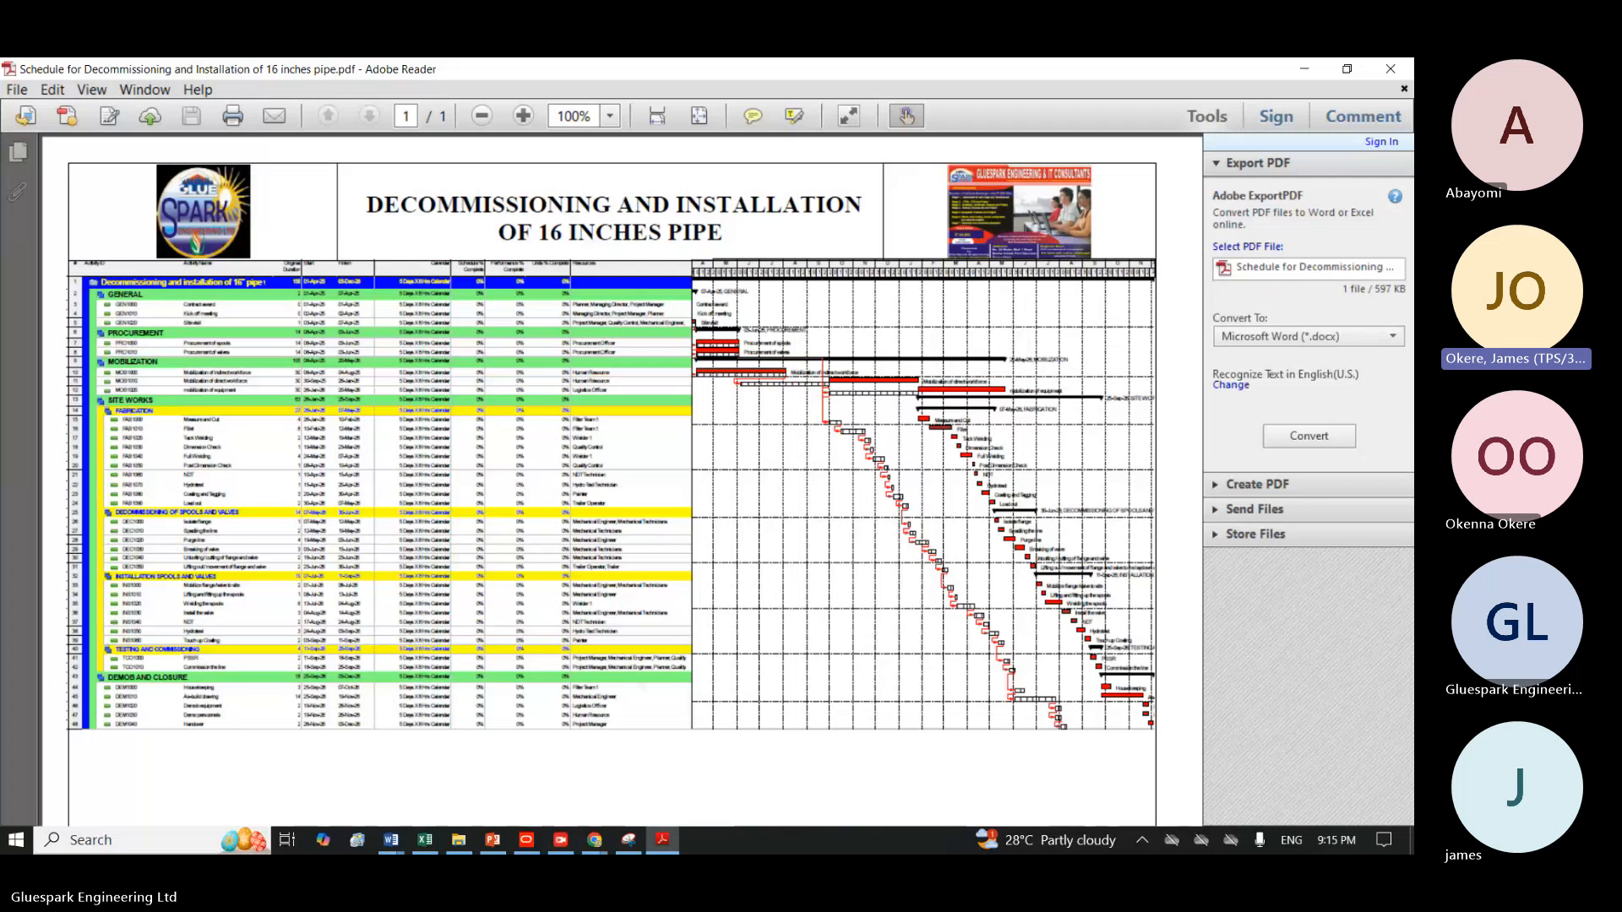
Examine the activity table, dates, resources and Gantt bars in the exported schedule PDF at closer and wider magnifications.
scroll(645, 230, up, 4)
scroll(646, 230, down, 1)
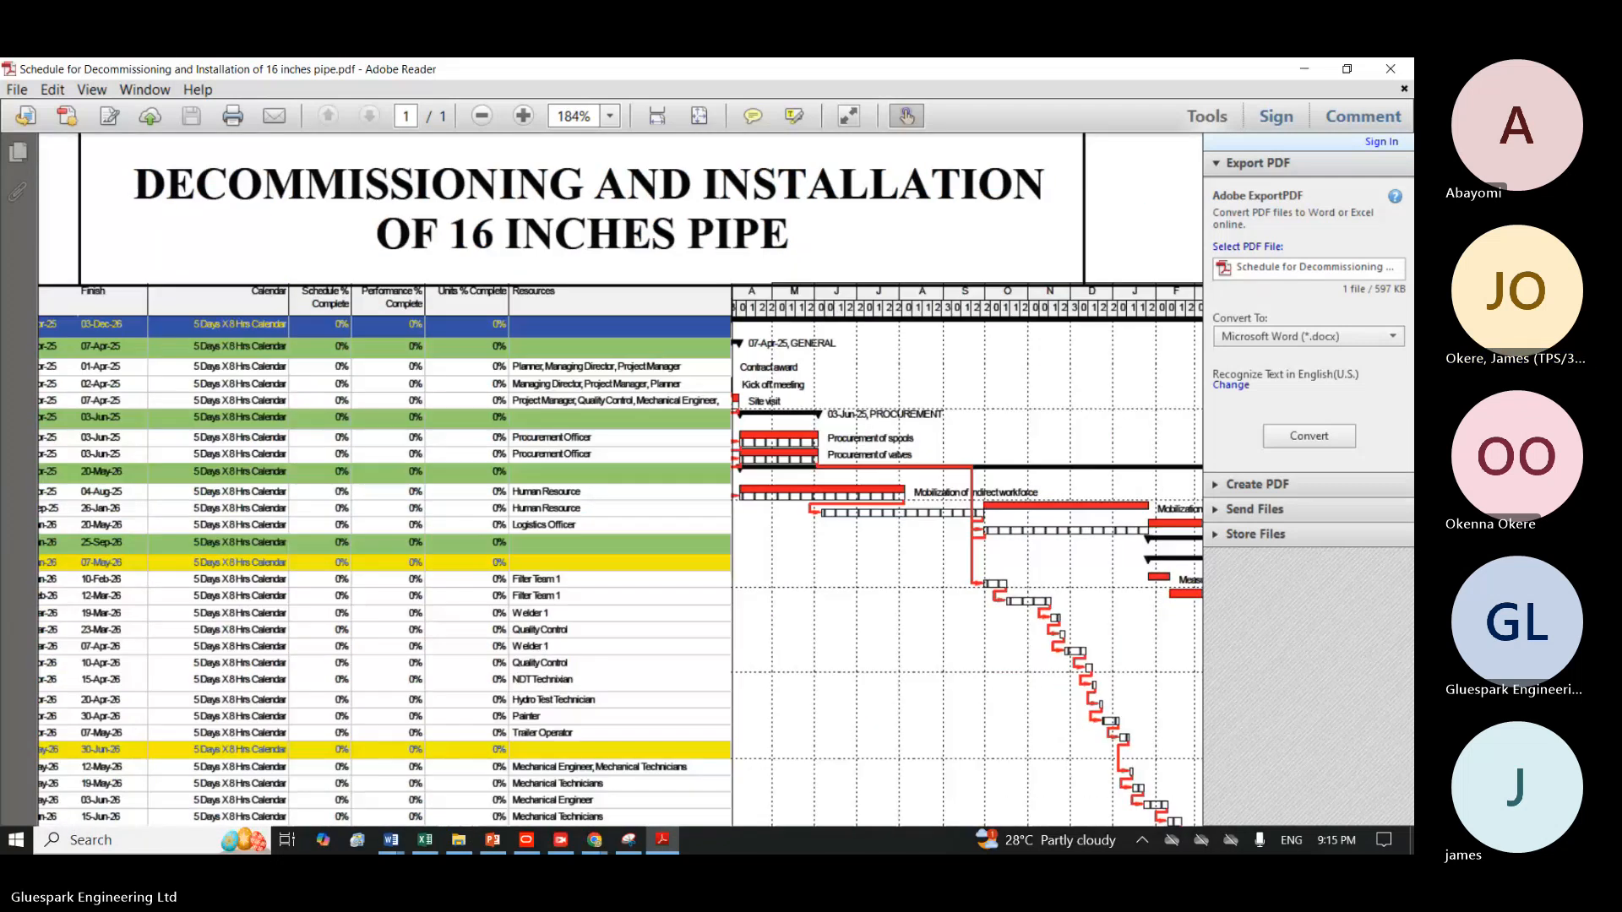
scroll(645, 226, up, 1)
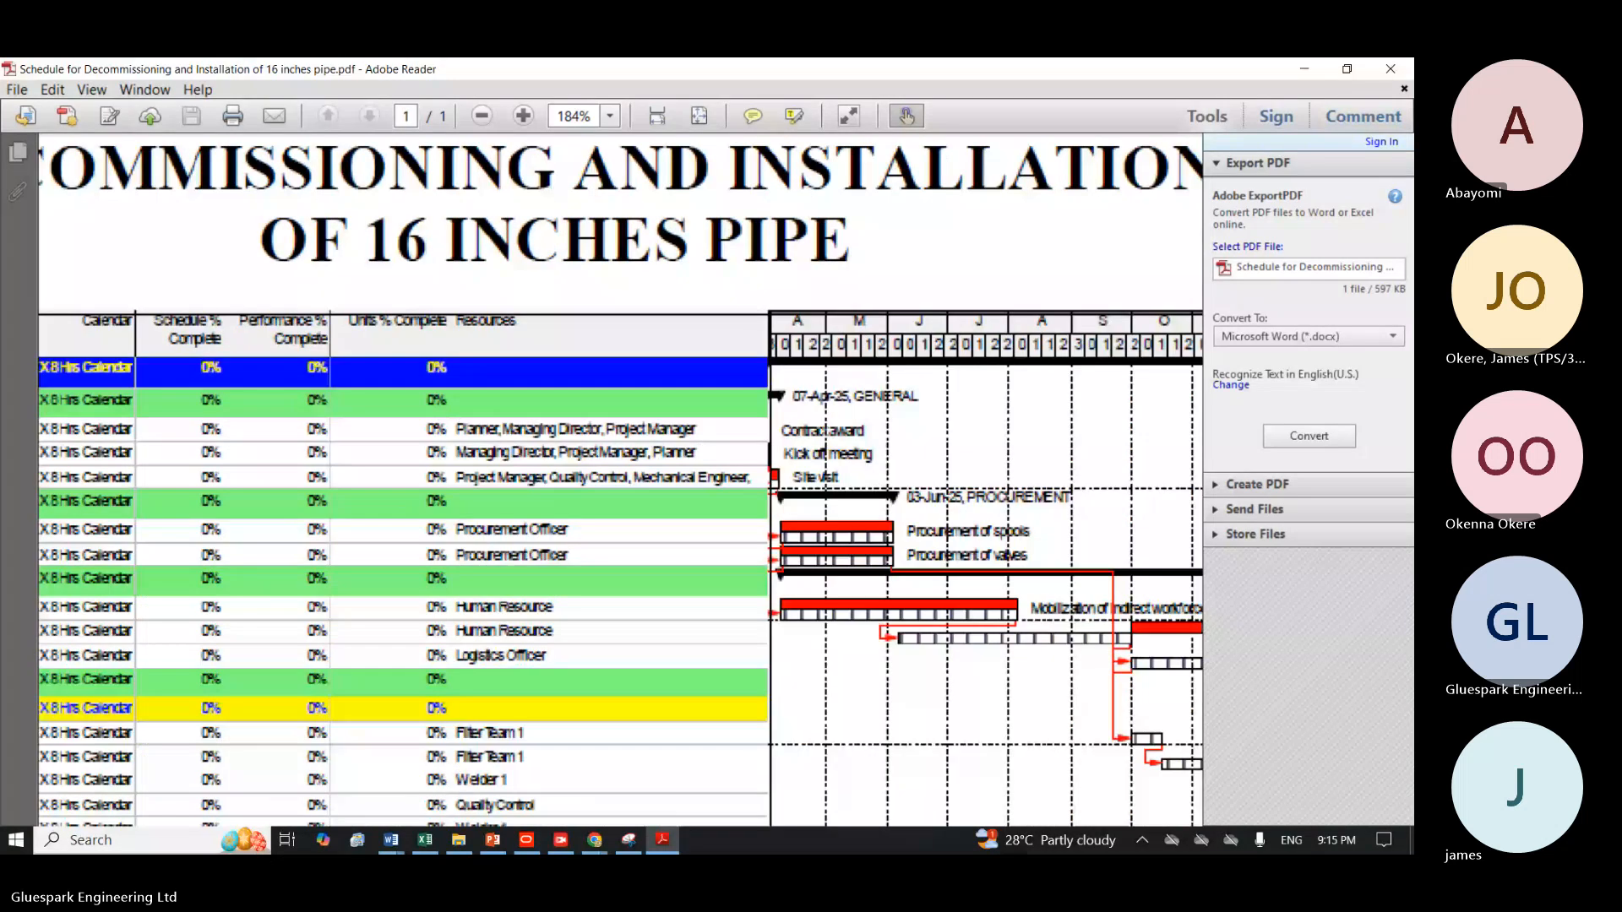
scroll(621, 480, left, 1)
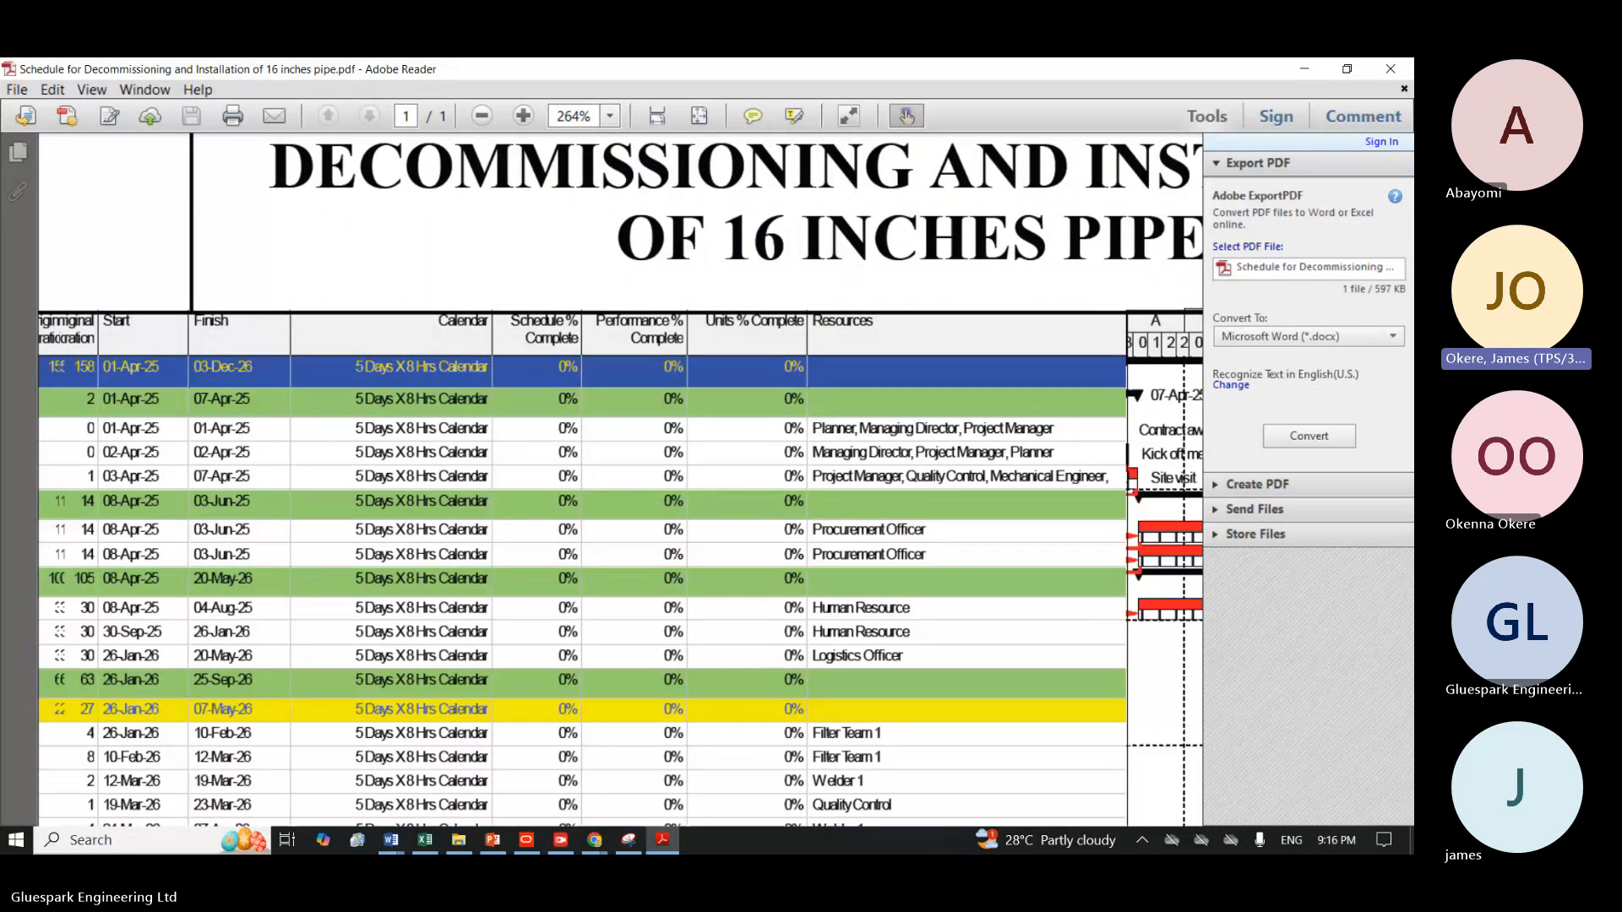
scroll(621, 480, left, 5)
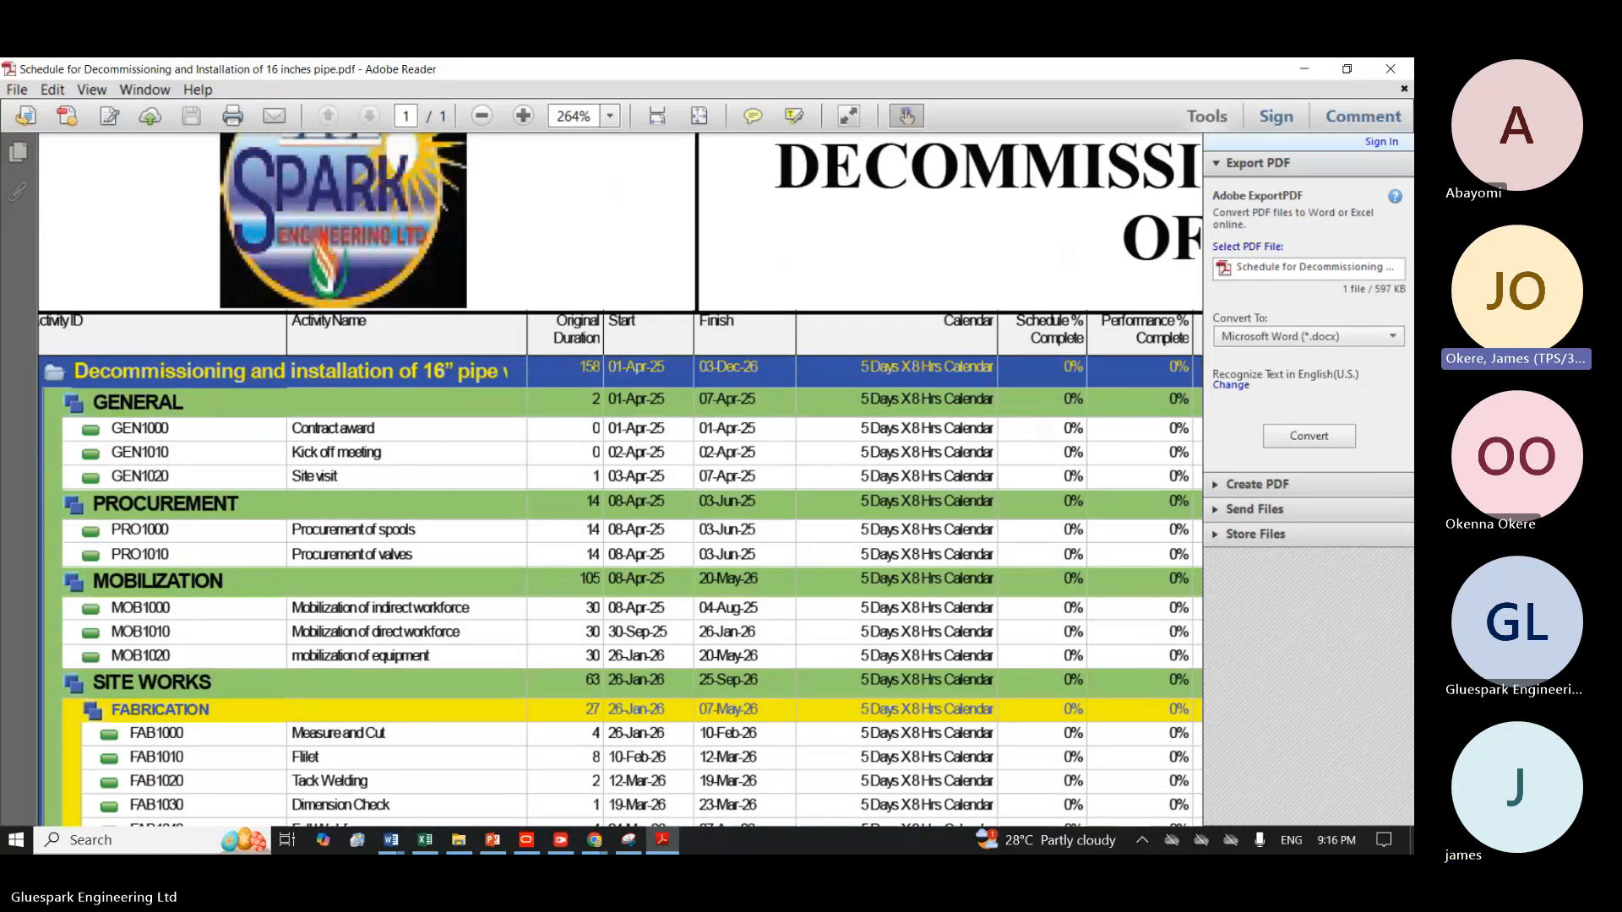
scroll(426, 268, down, 2)
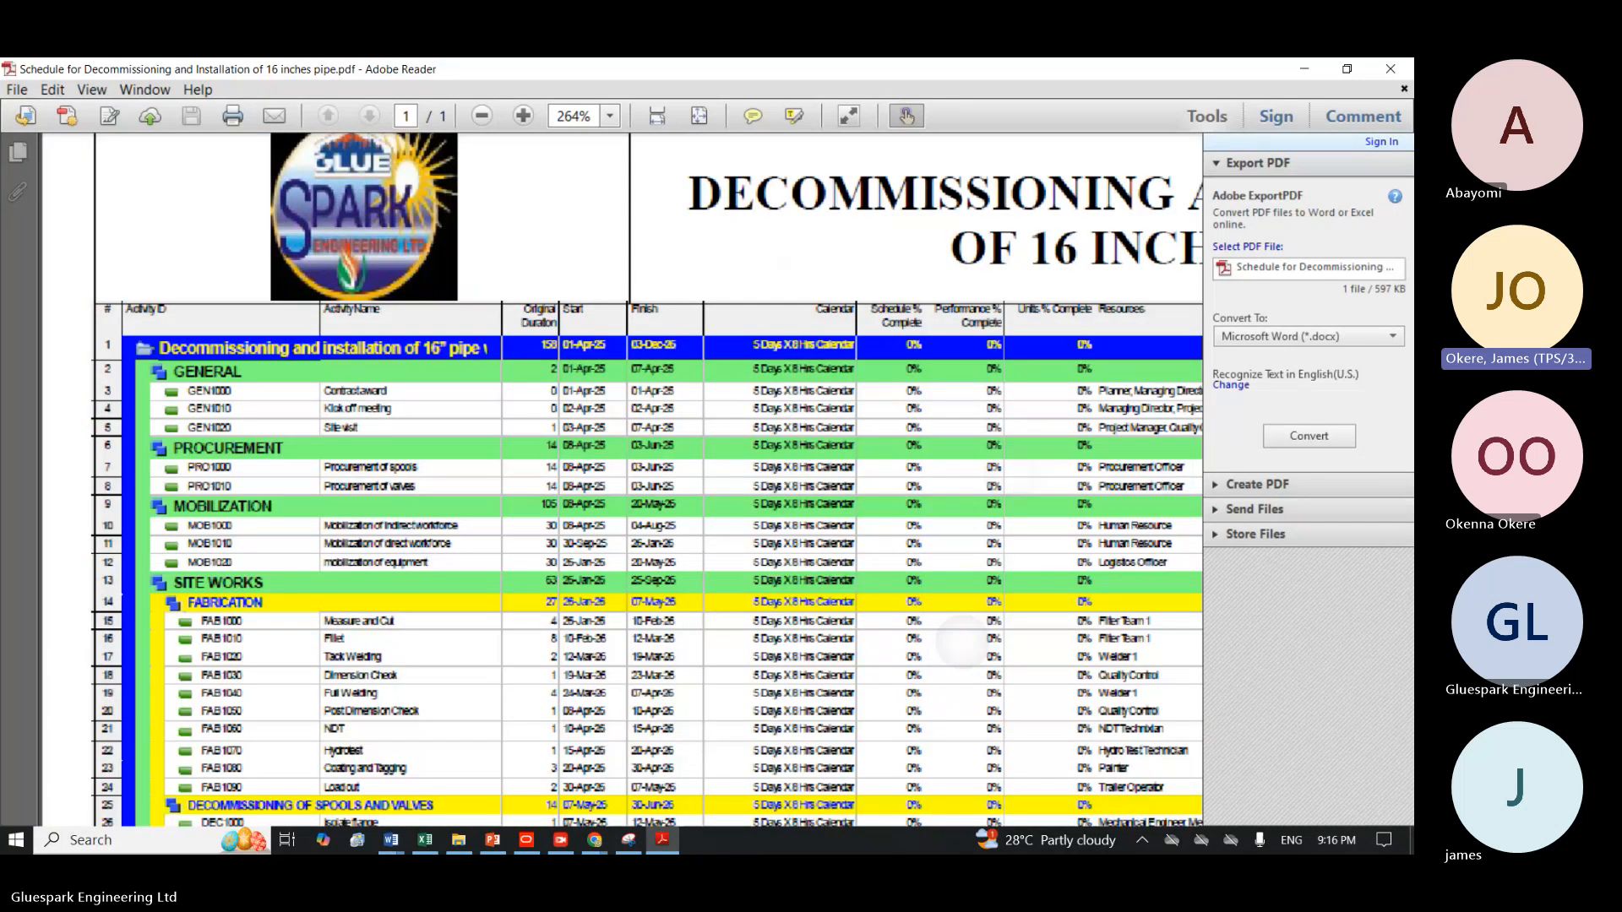
scroll(480, 216, up, 2)
scroll(621, 480, down, 4)
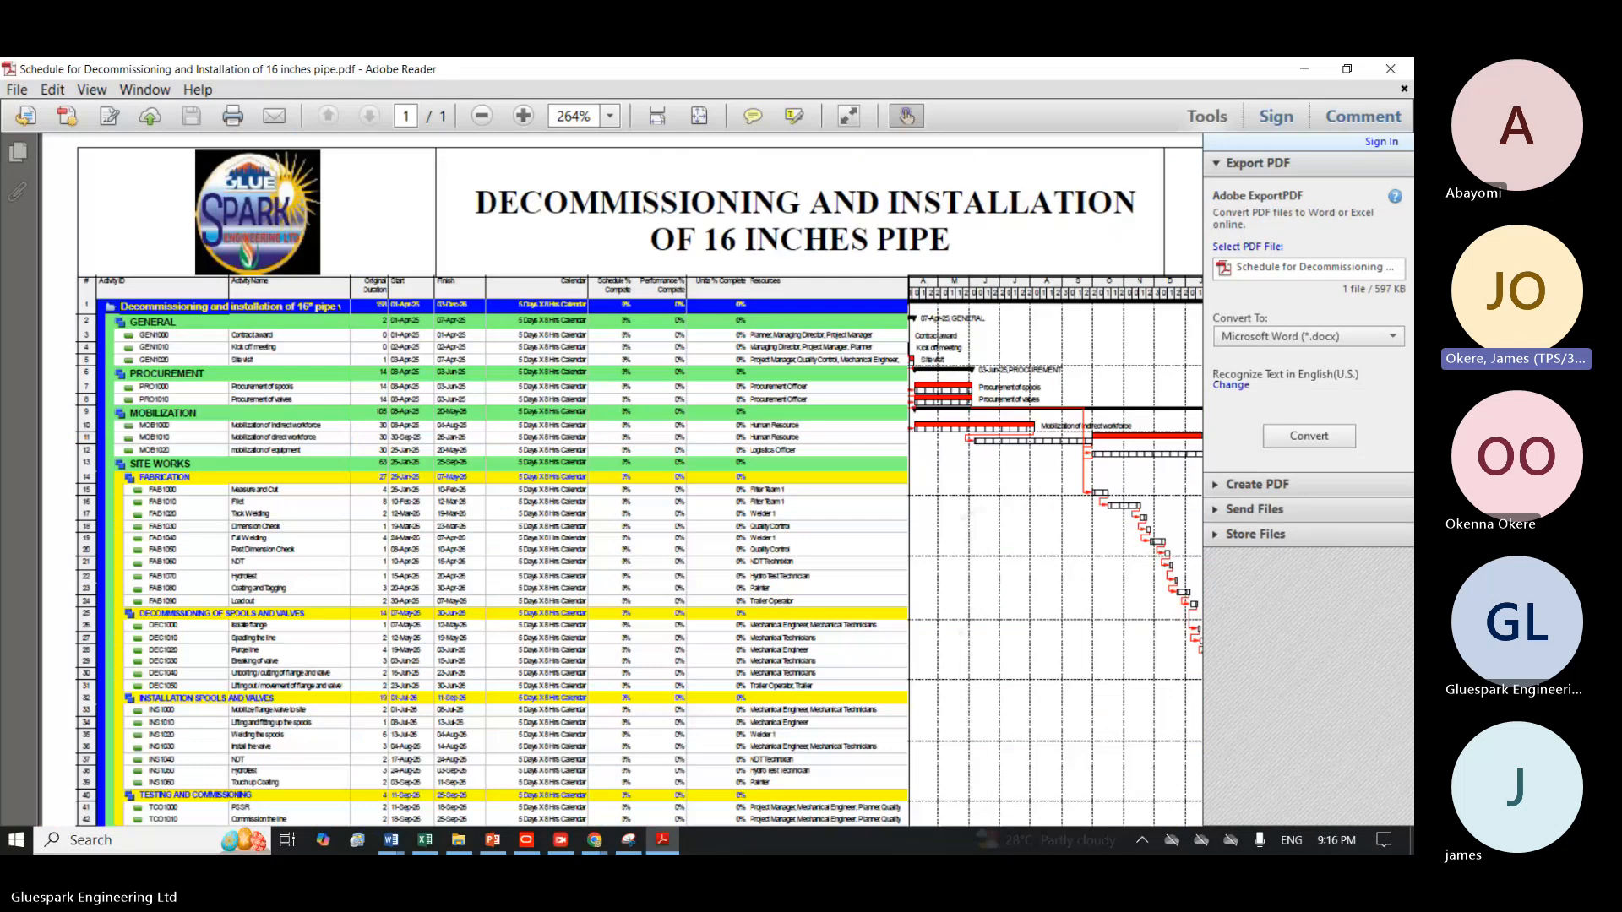
scroll(621, 479, down, 3)
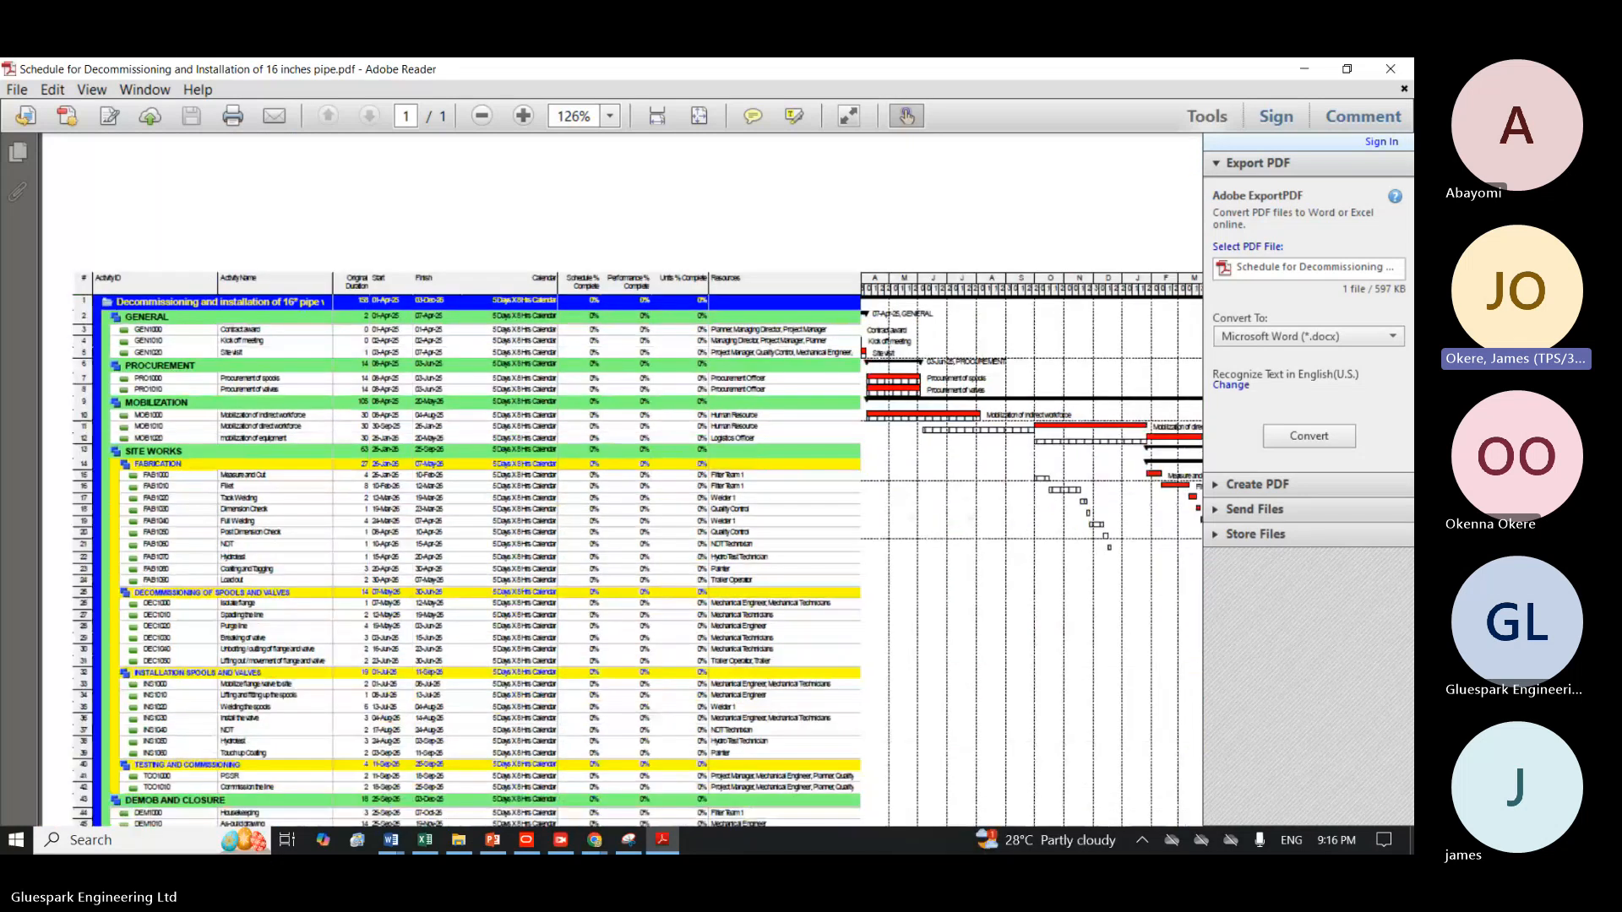
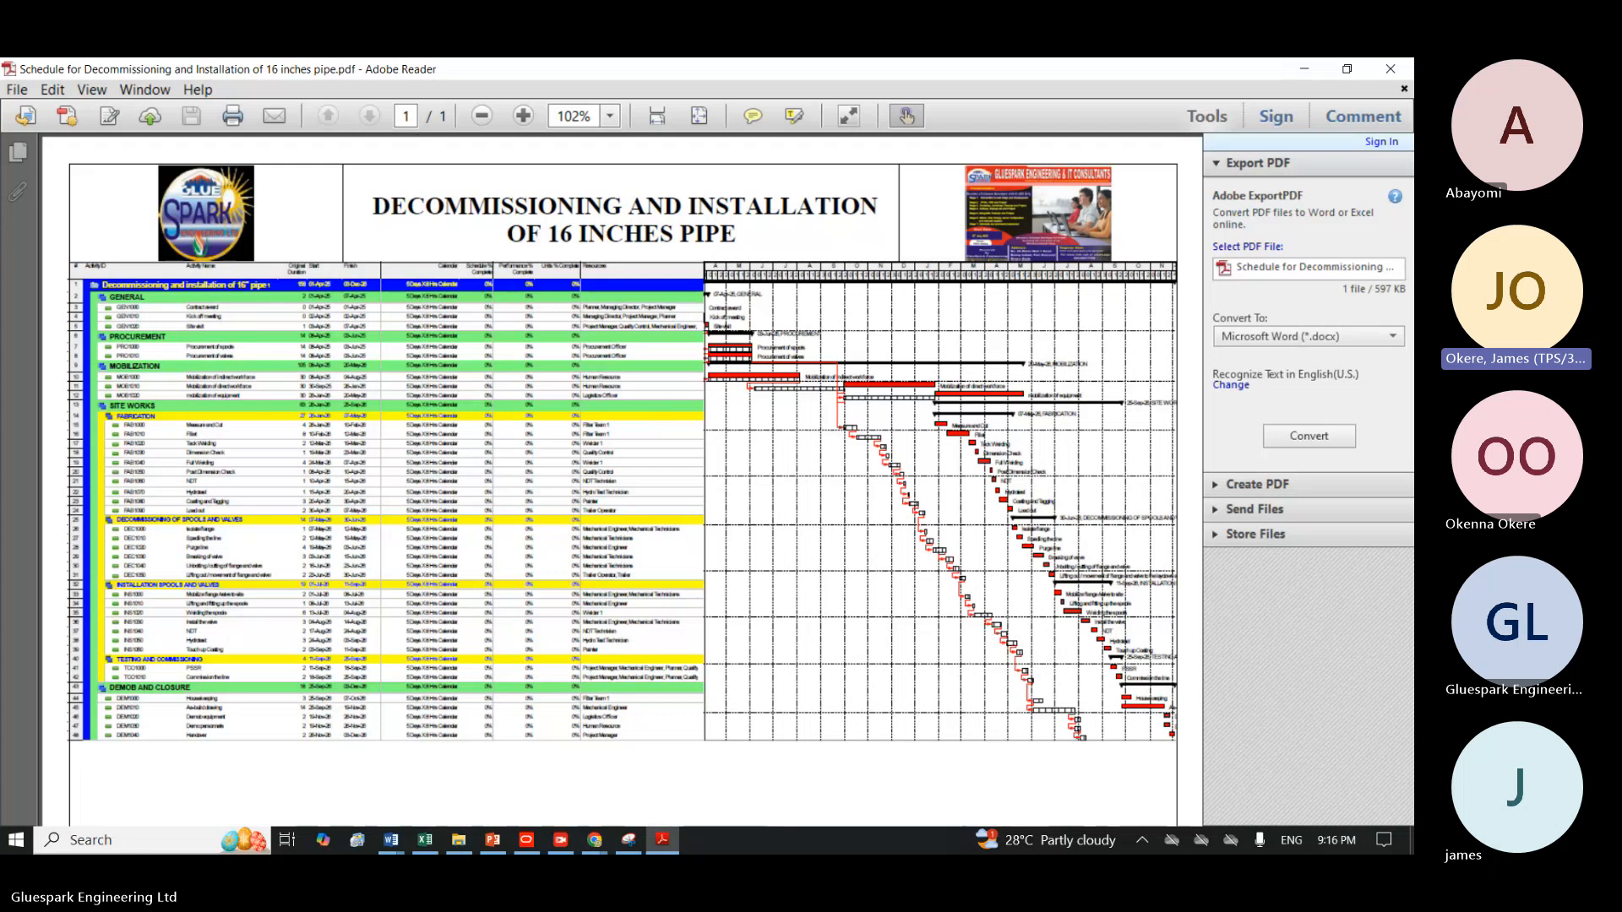
Examine the title block, date columns and resource assignments in the exported schedule PDF.
scroll(708, 657, up, 5)
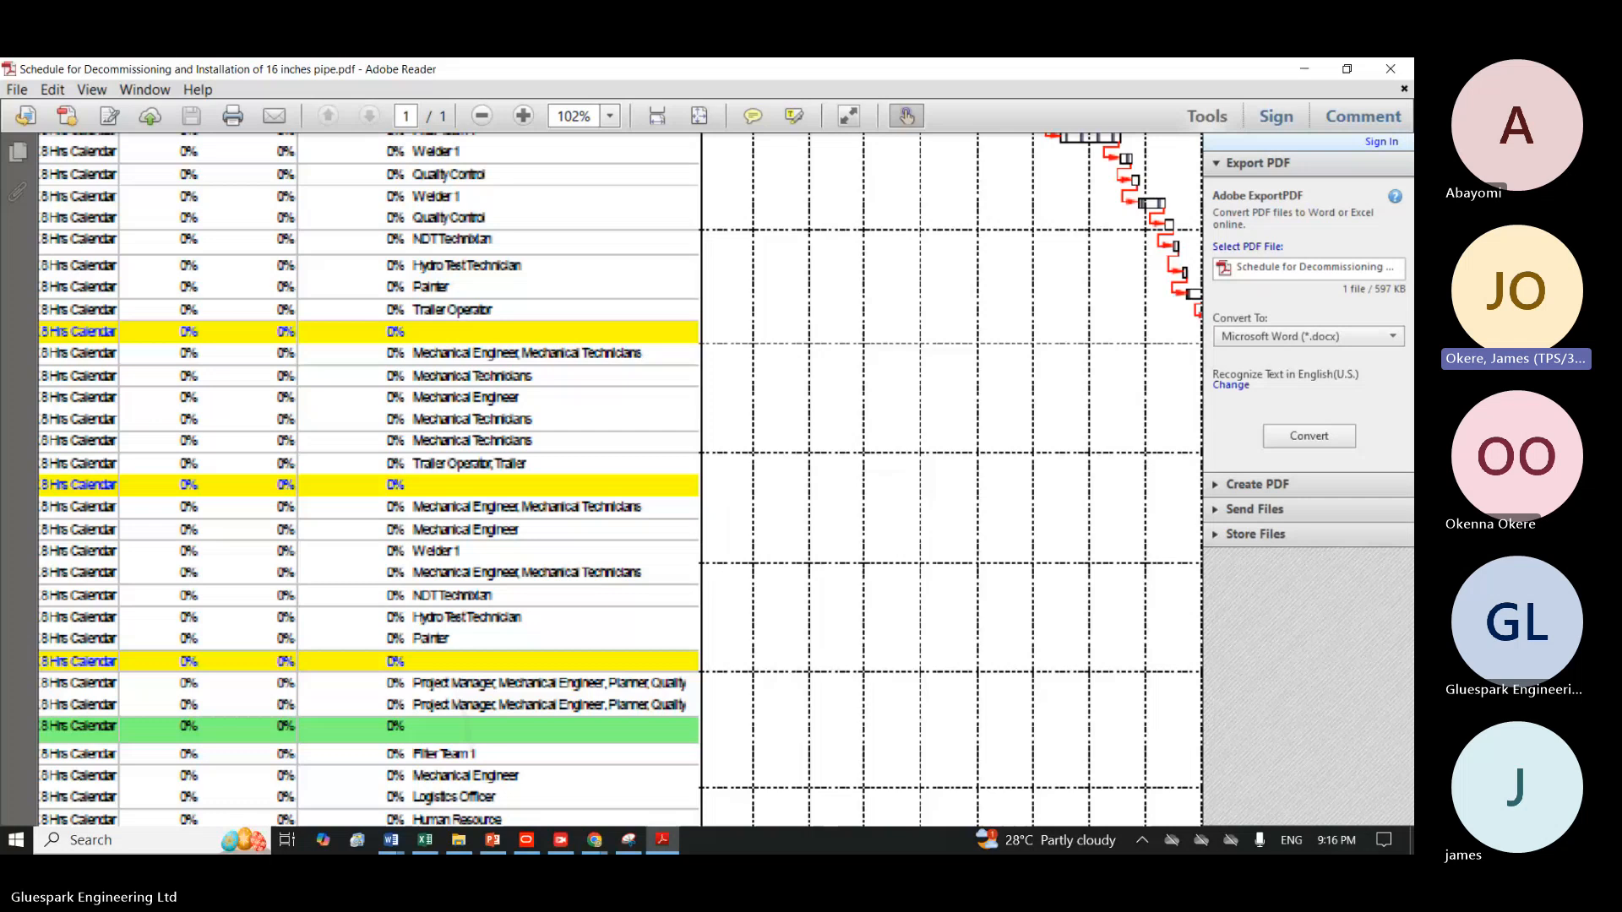
scroll(975, 367, up, 5)
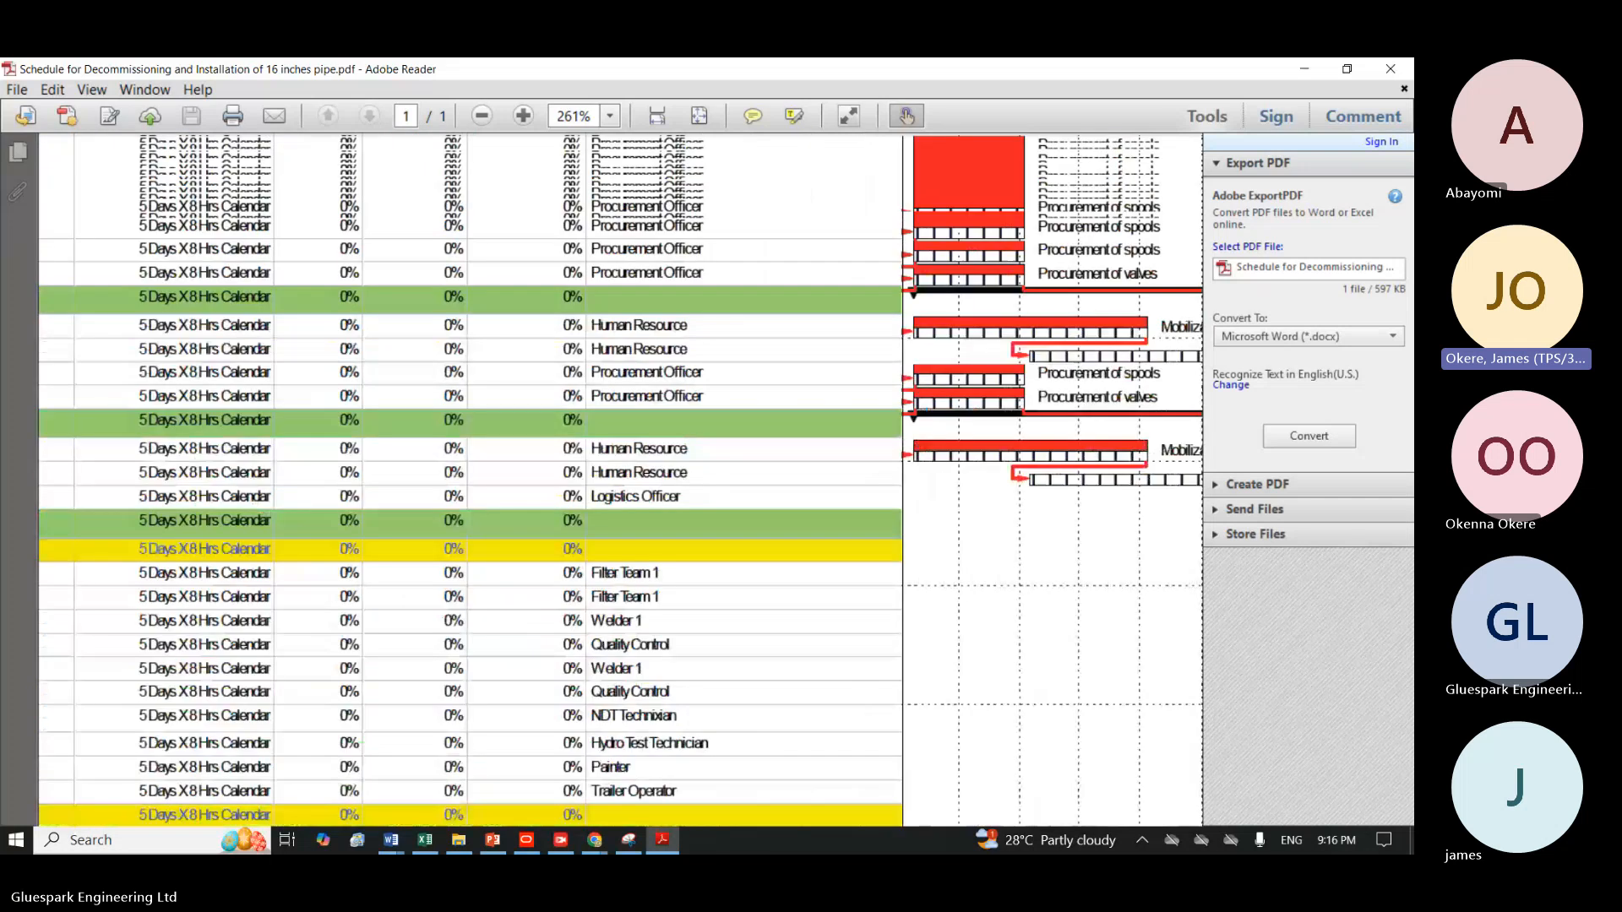
drag(412, 372, 895, 633)
drag(621, 506, 739, 507)
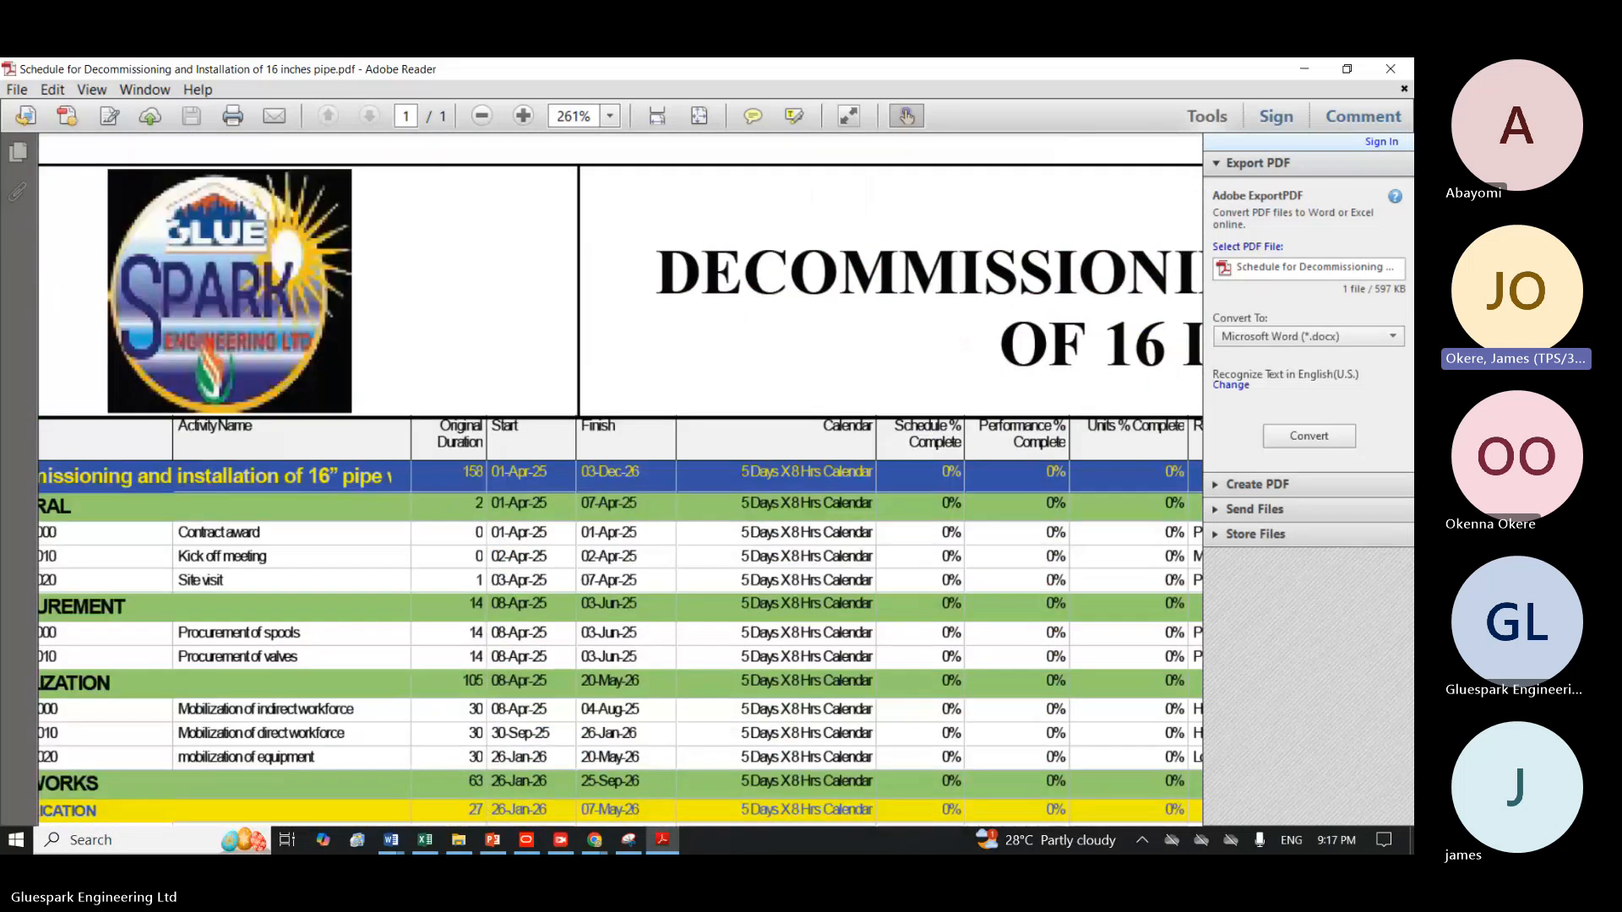
scroll(621, 479, right, 4)
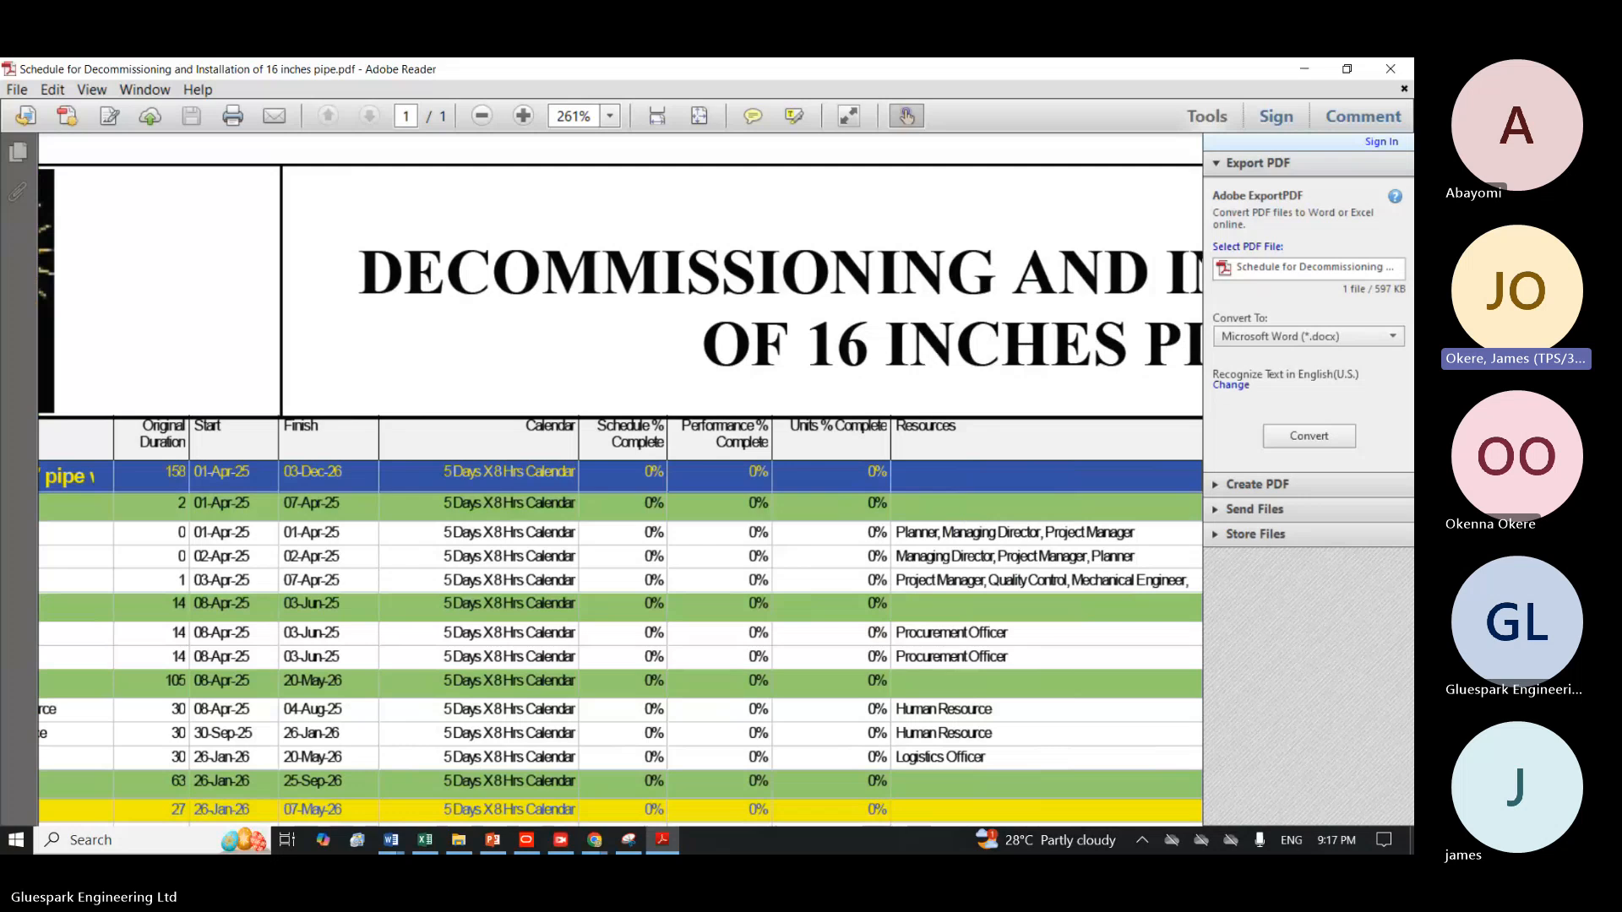
ctrl+scroll(704, 223, down, 4)
ctrl+scroll(598, 314, down, 3)
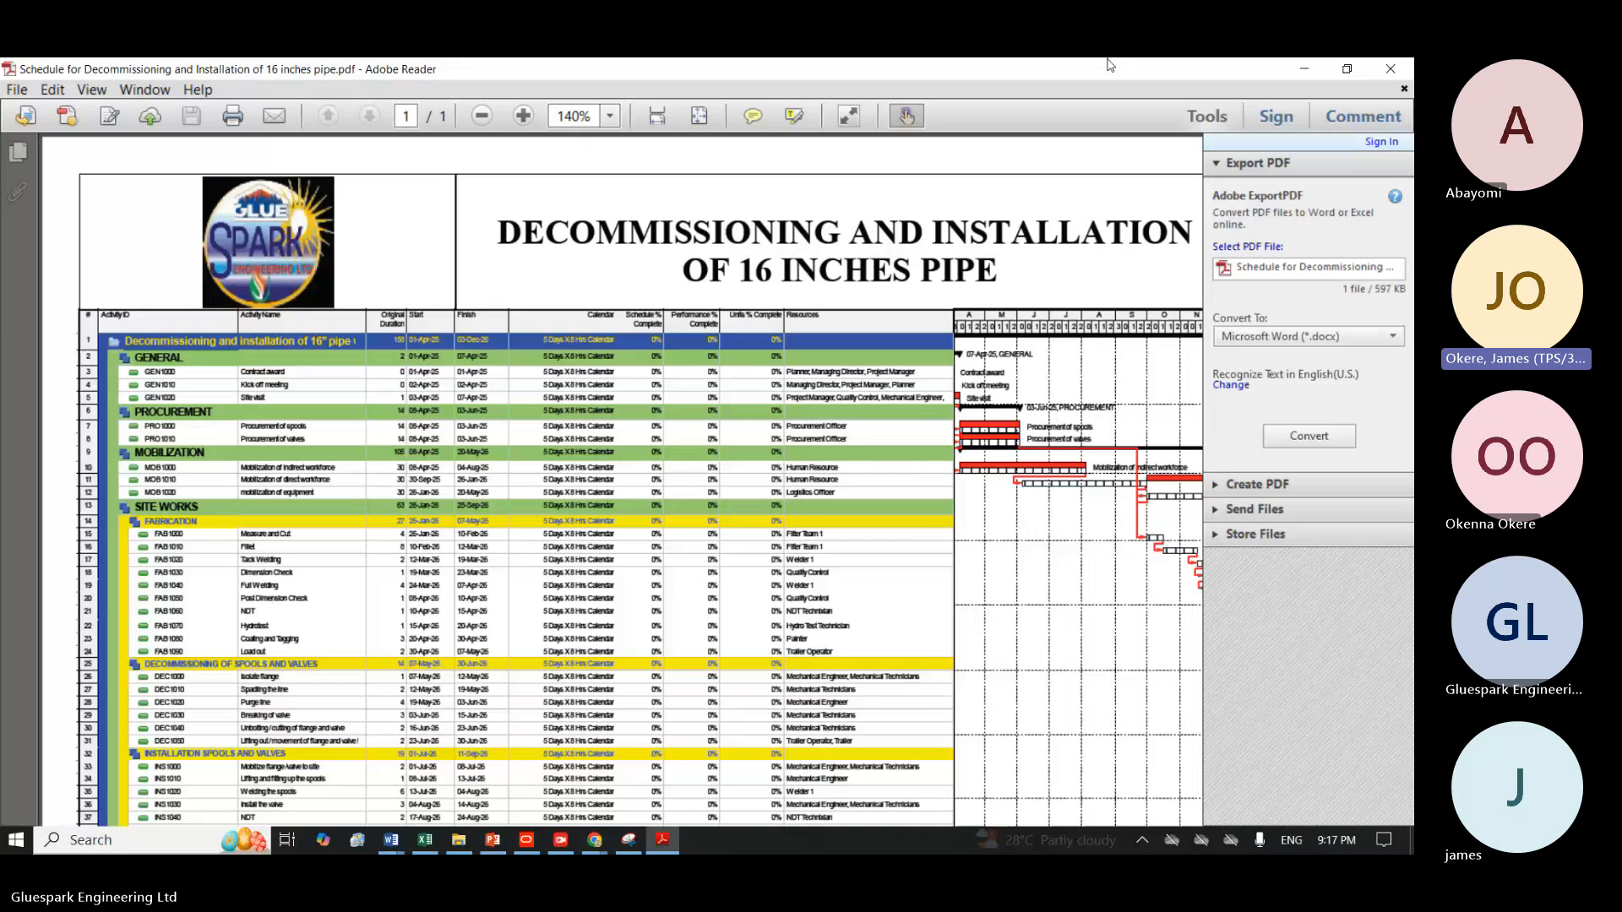
Switch to Primavera P6, check the schedule in print preview and close the preview.
click(1304, 68)
click(527, 843)
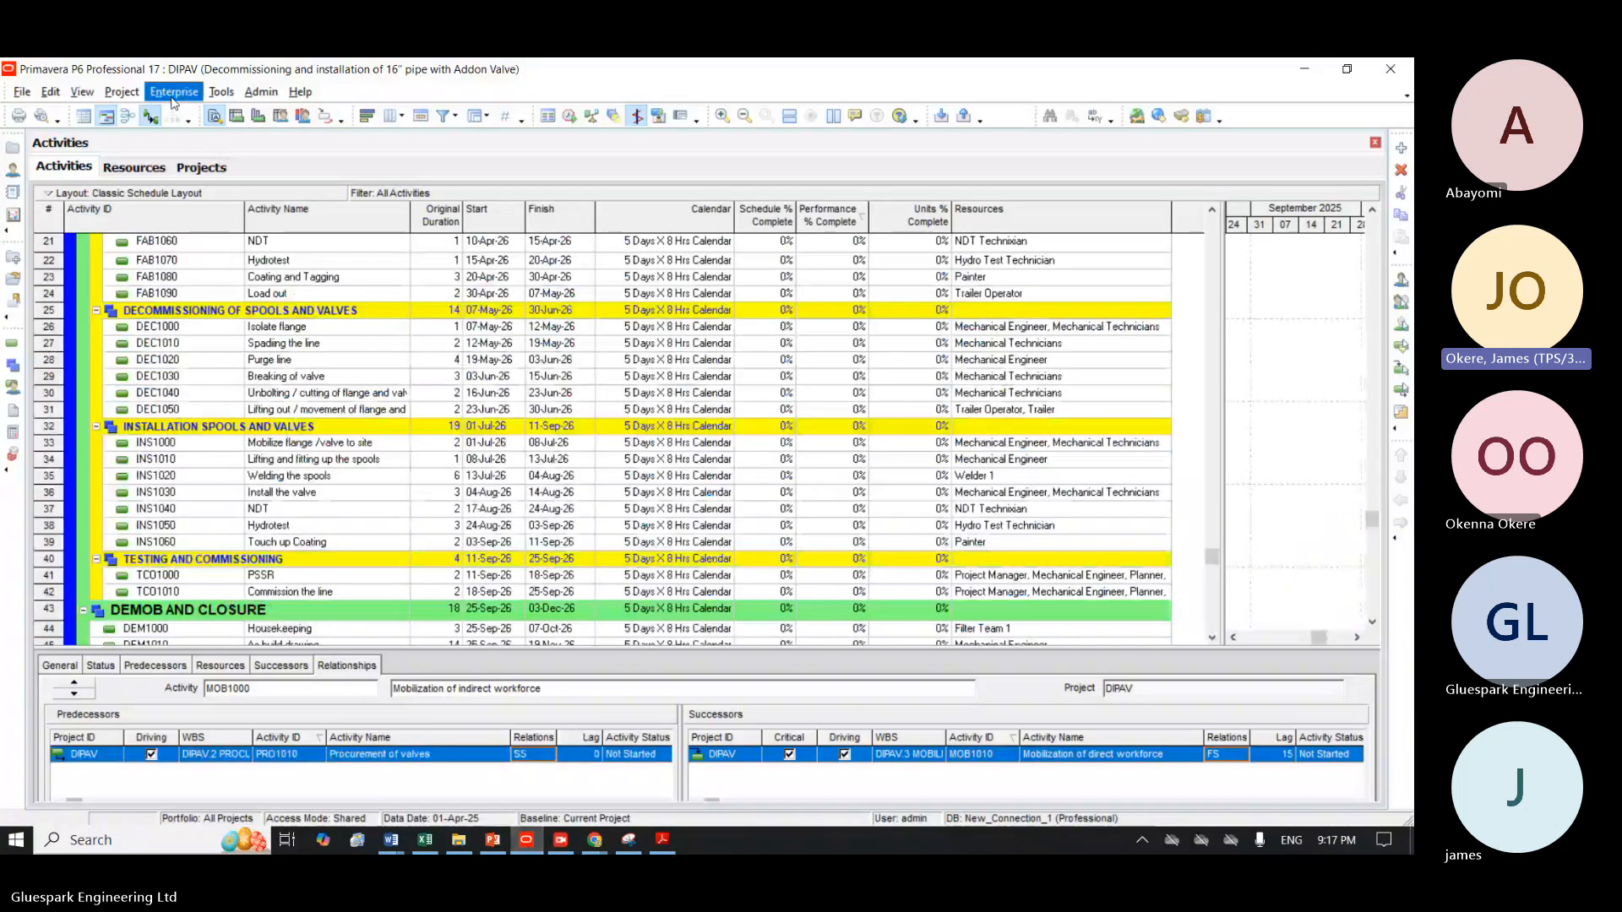
click(41, 116)
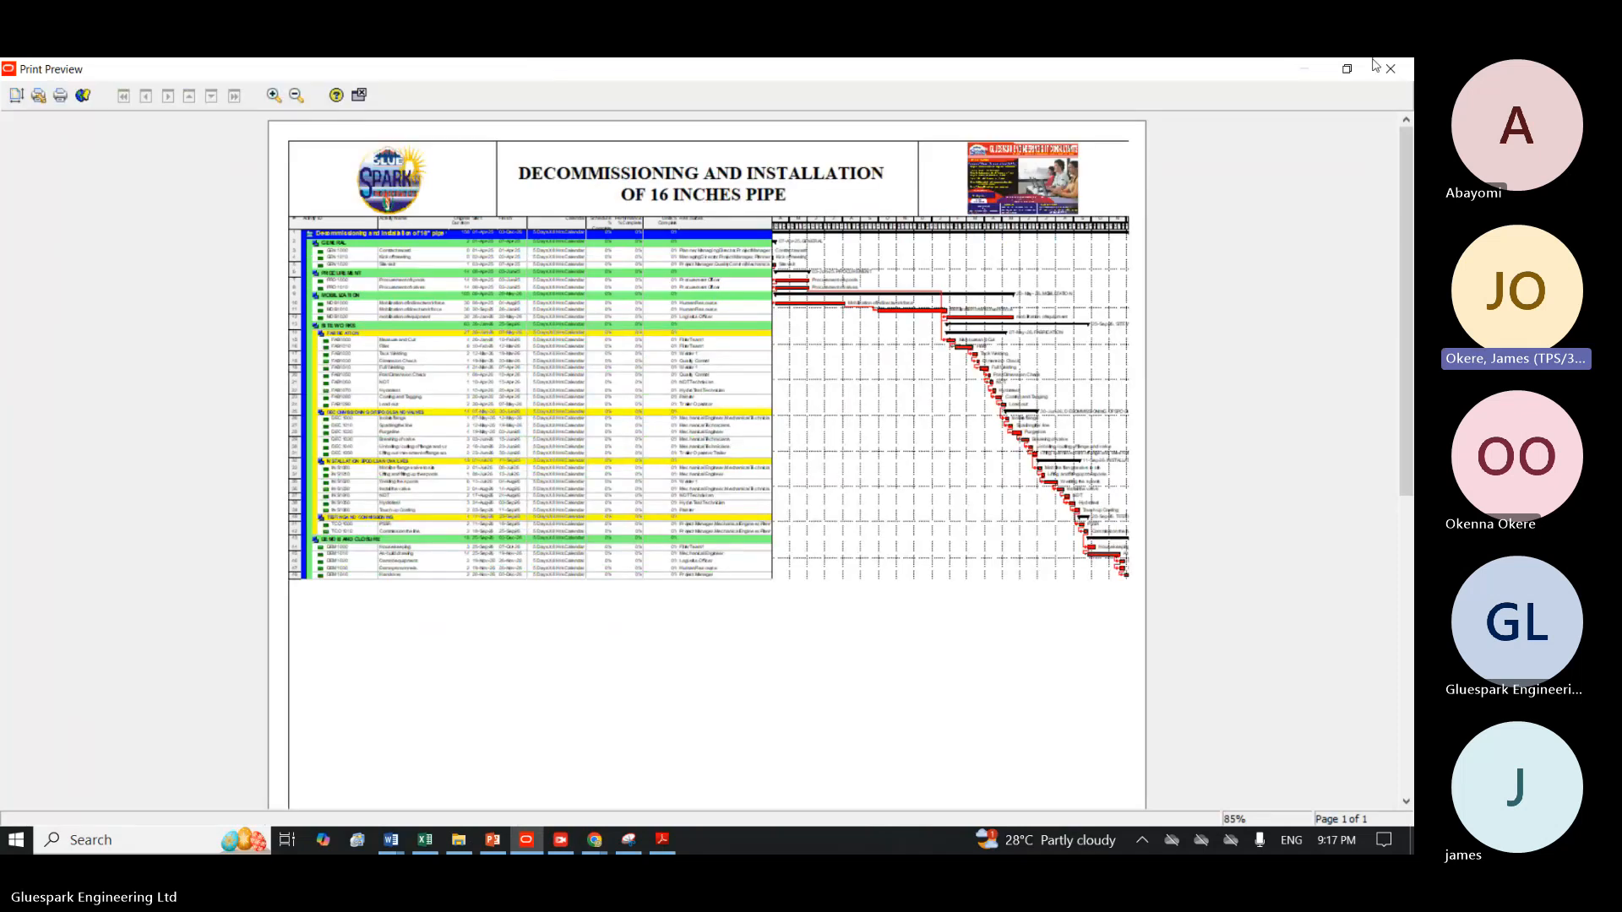
click(359, 96)
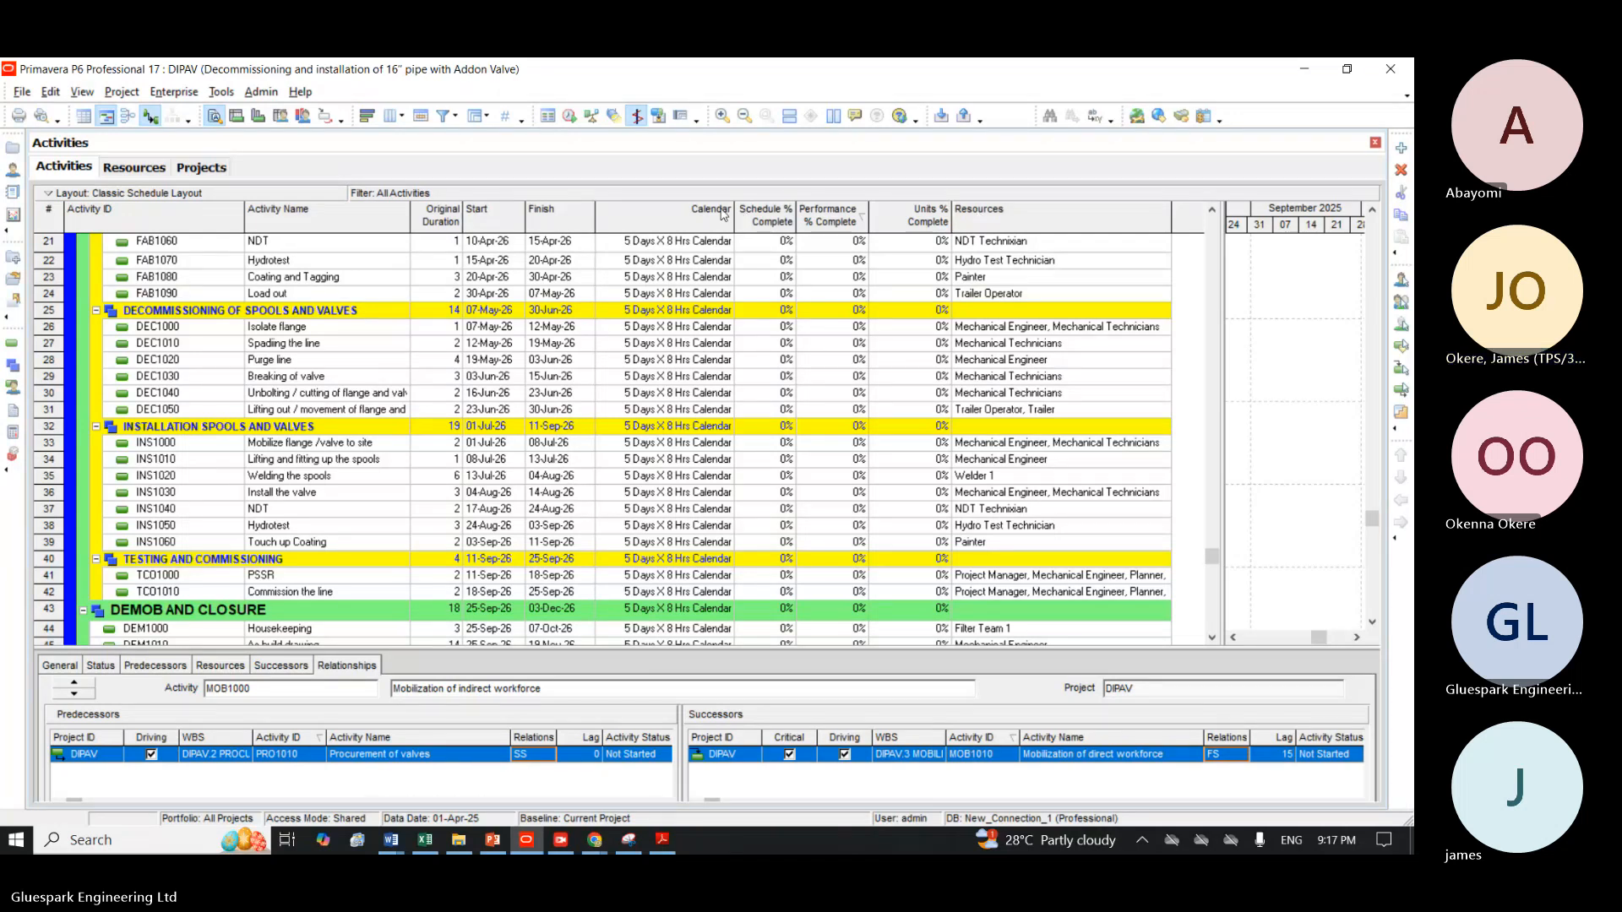
right_click(681, 216)
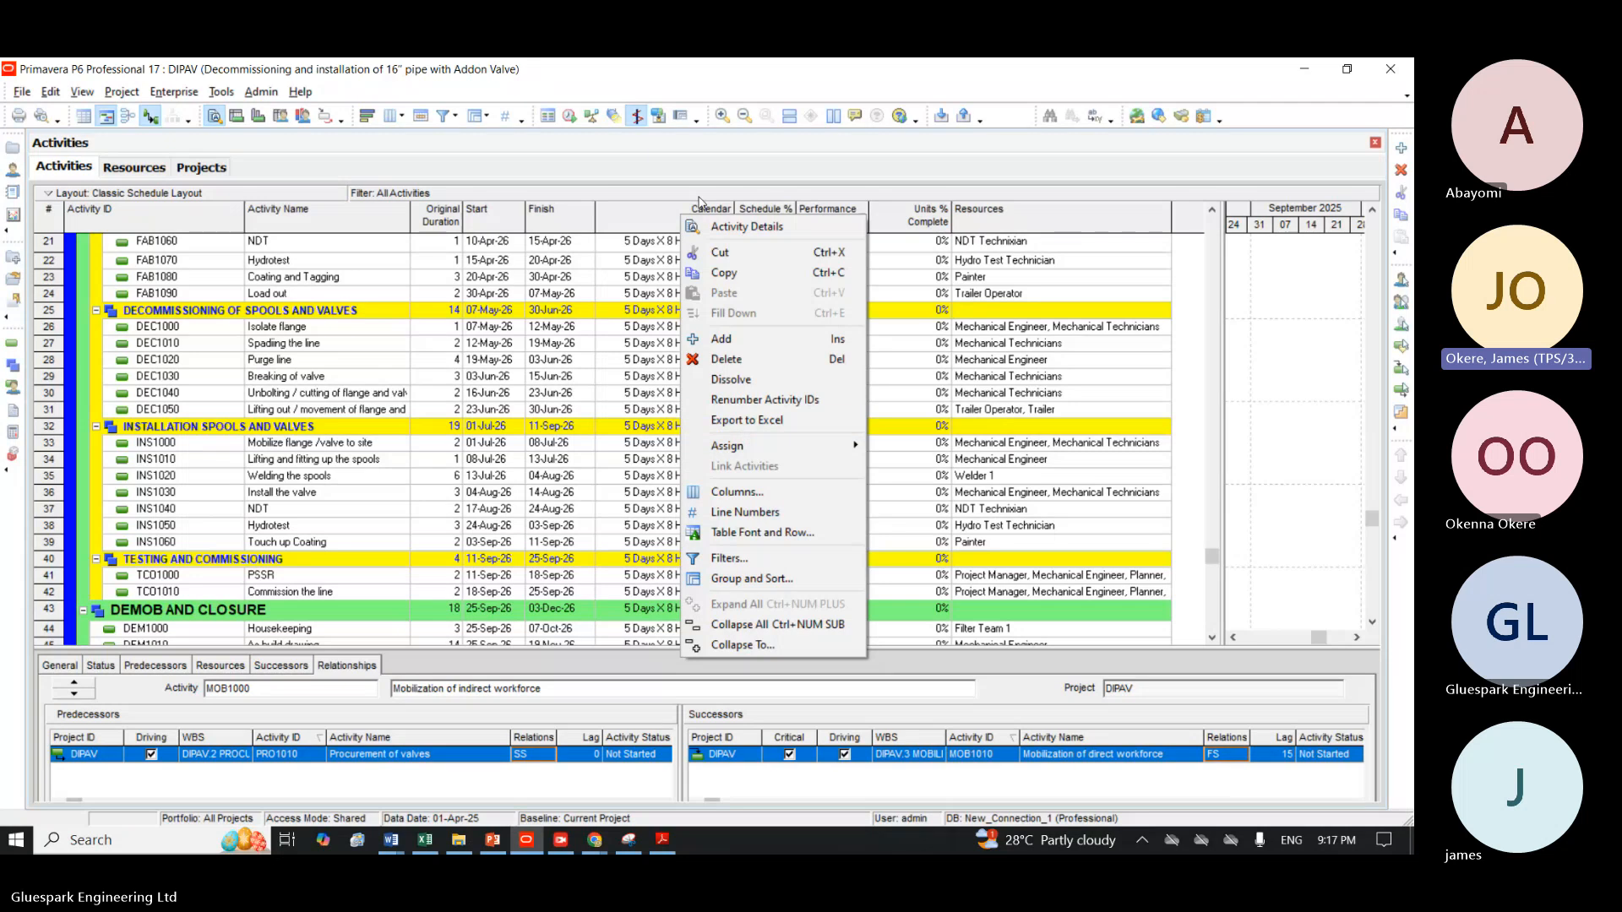
right_click(636, 213)
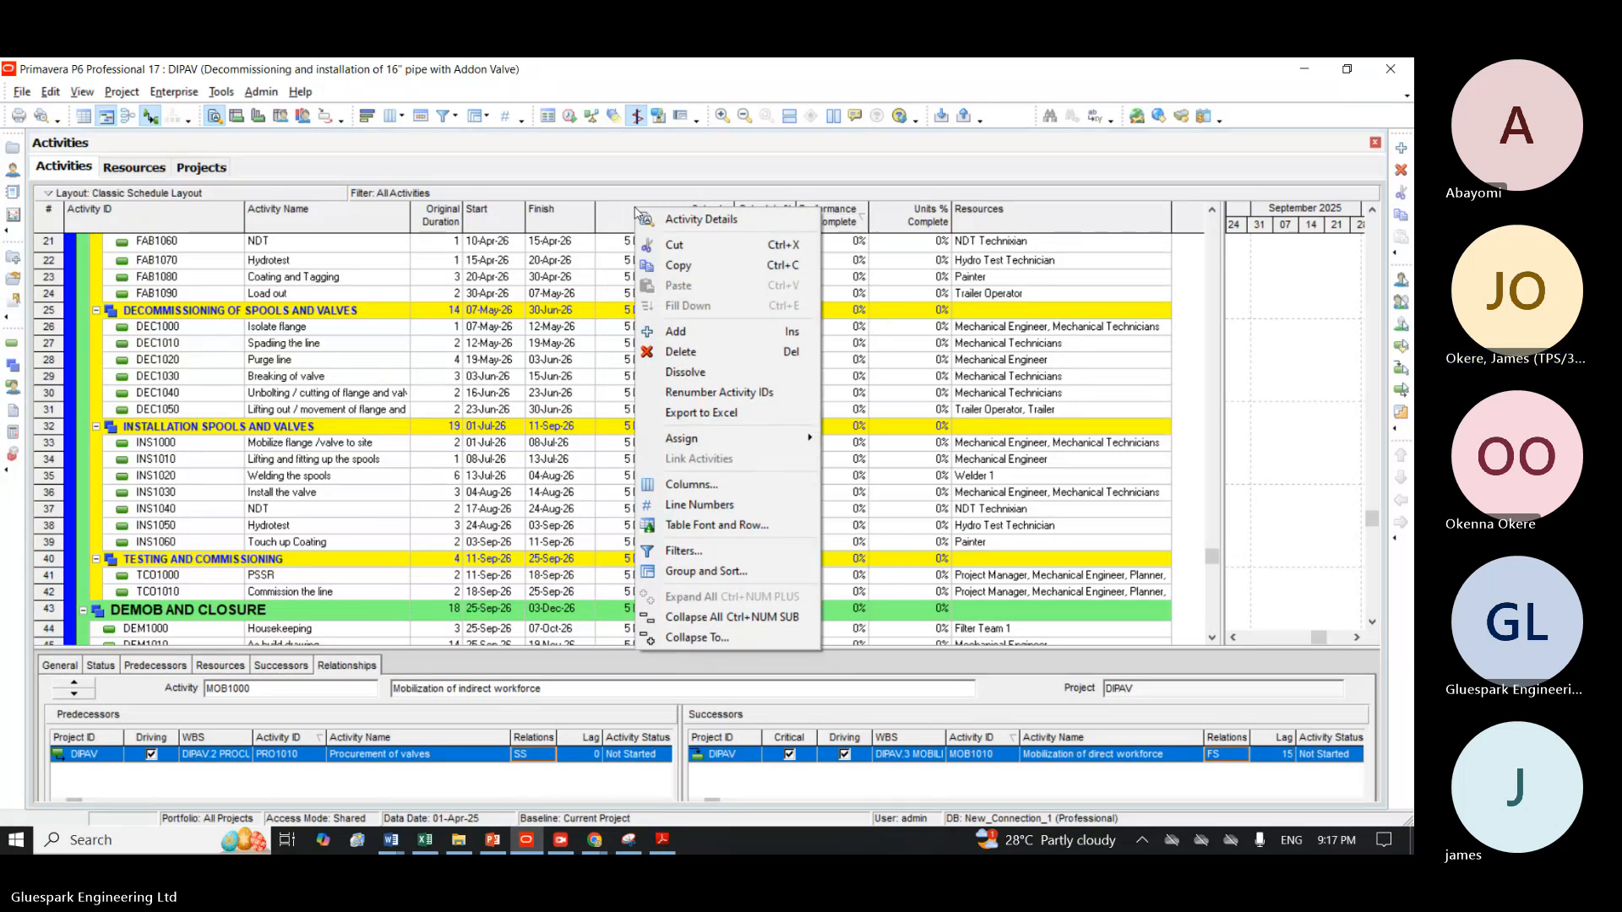
key(Escape)
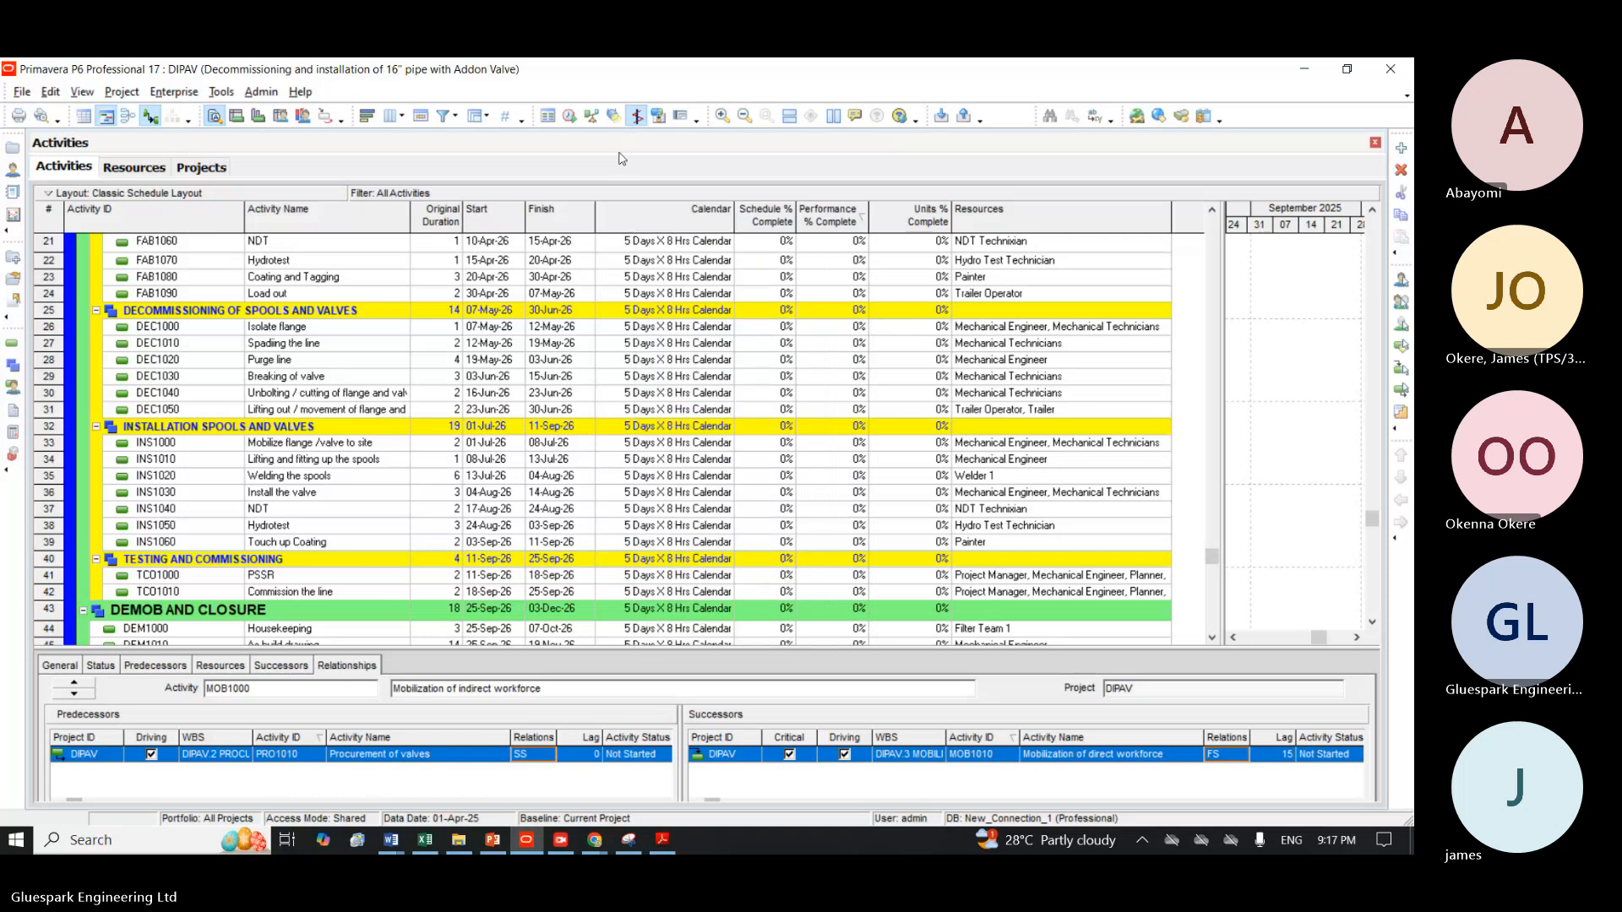
Remove the Calendar, Schedule % Complete, Performance % Complete, Units % Complete and Resources columns from the activity table.
right_click(639, 210)
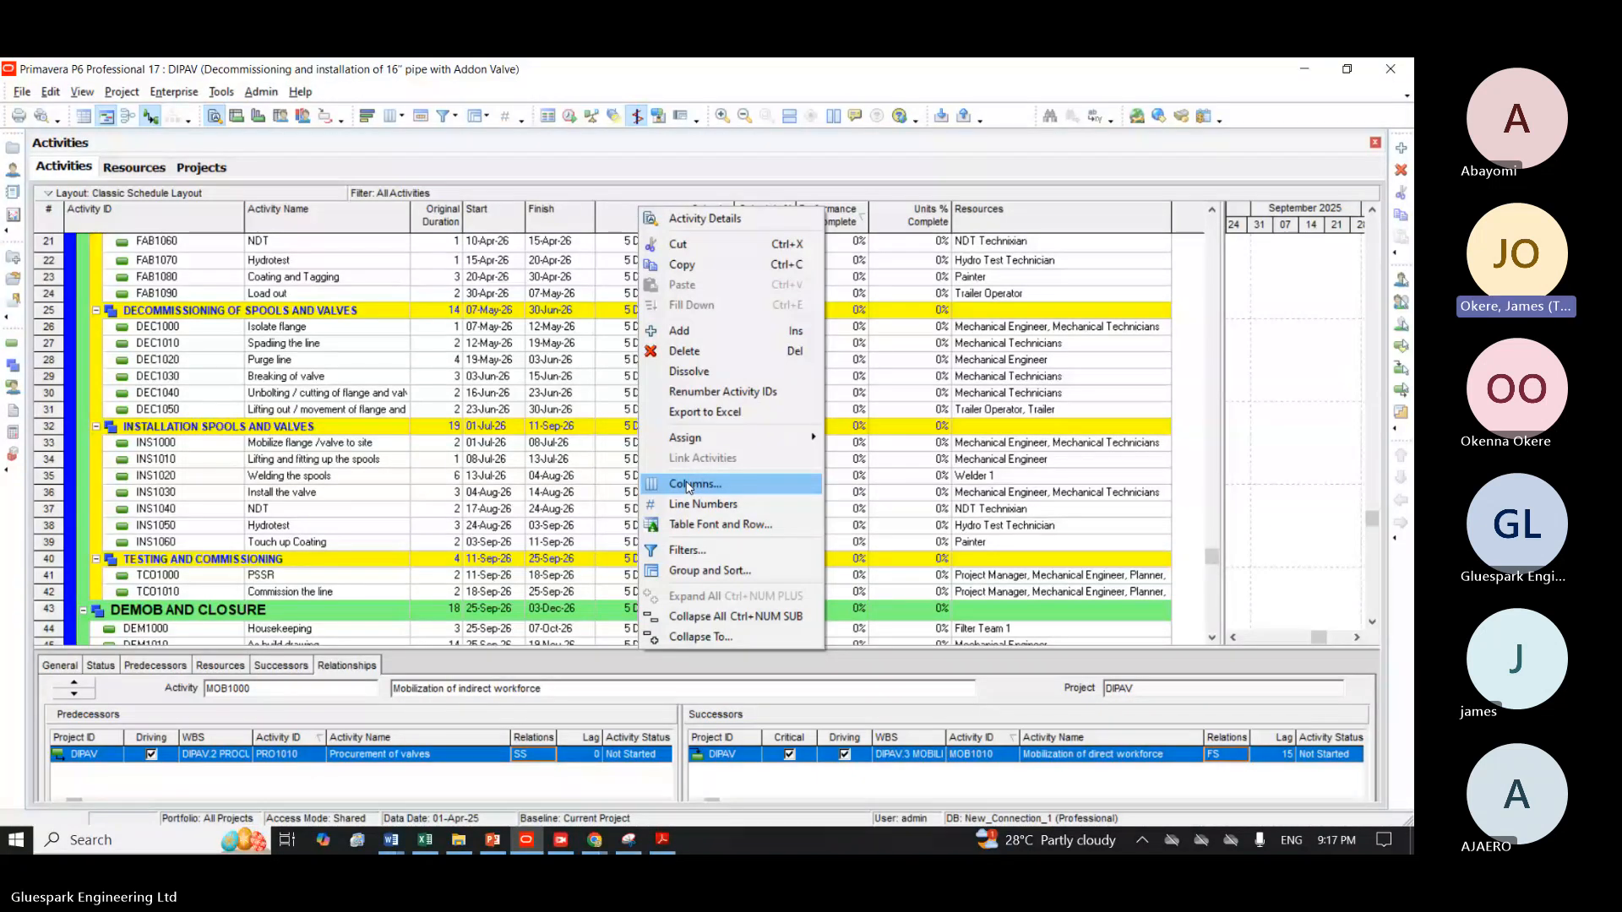
click(688, 485)
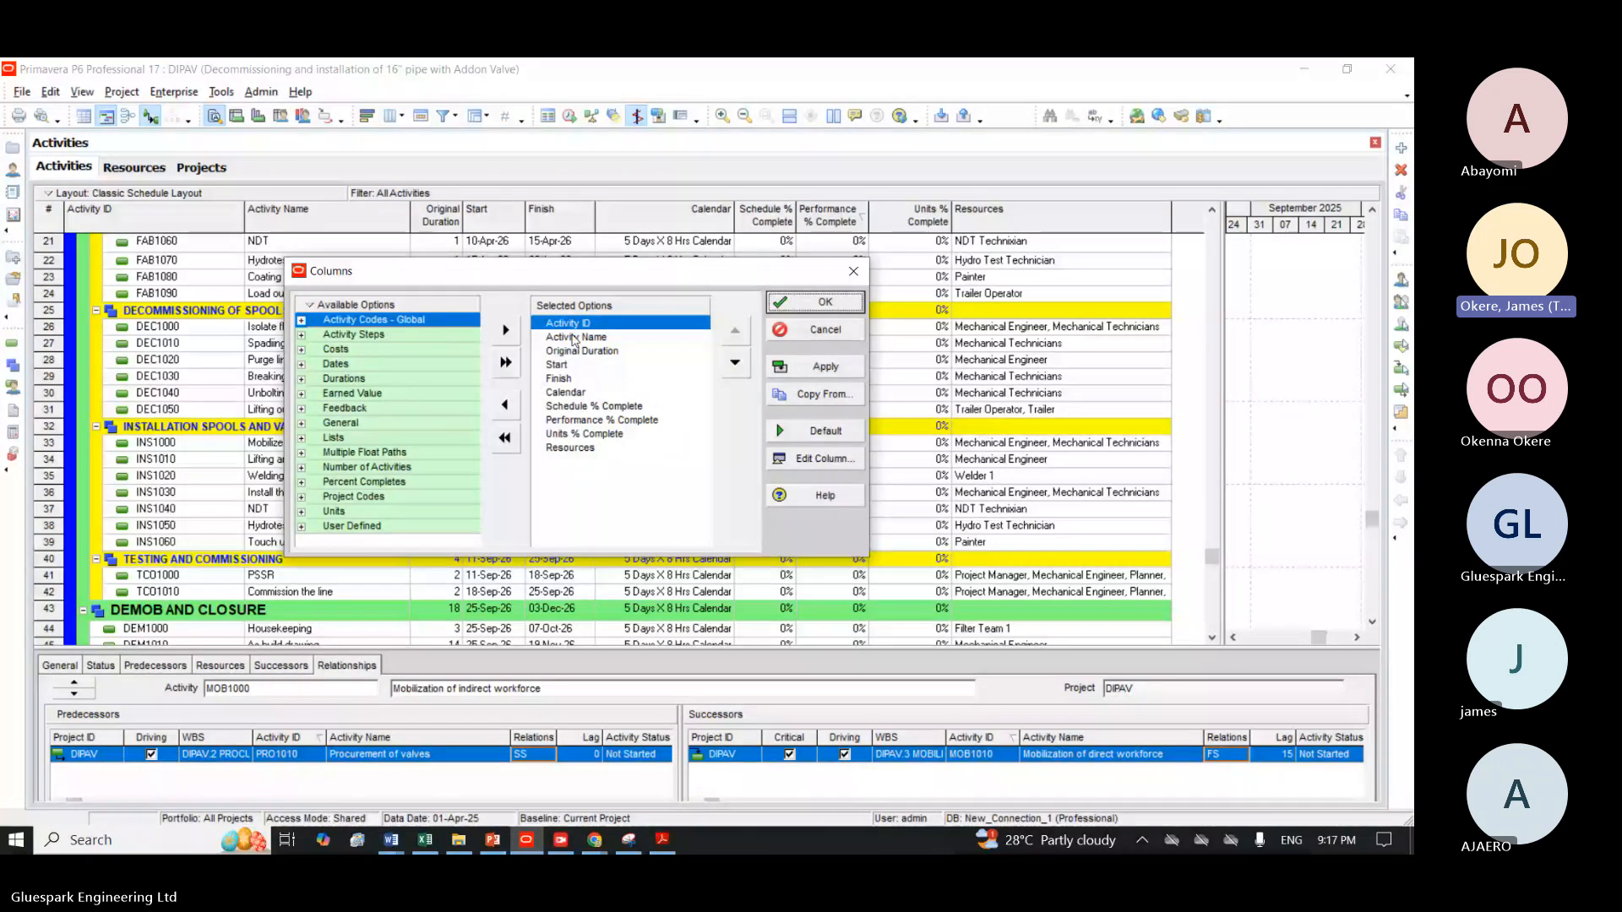
click(575, 393)
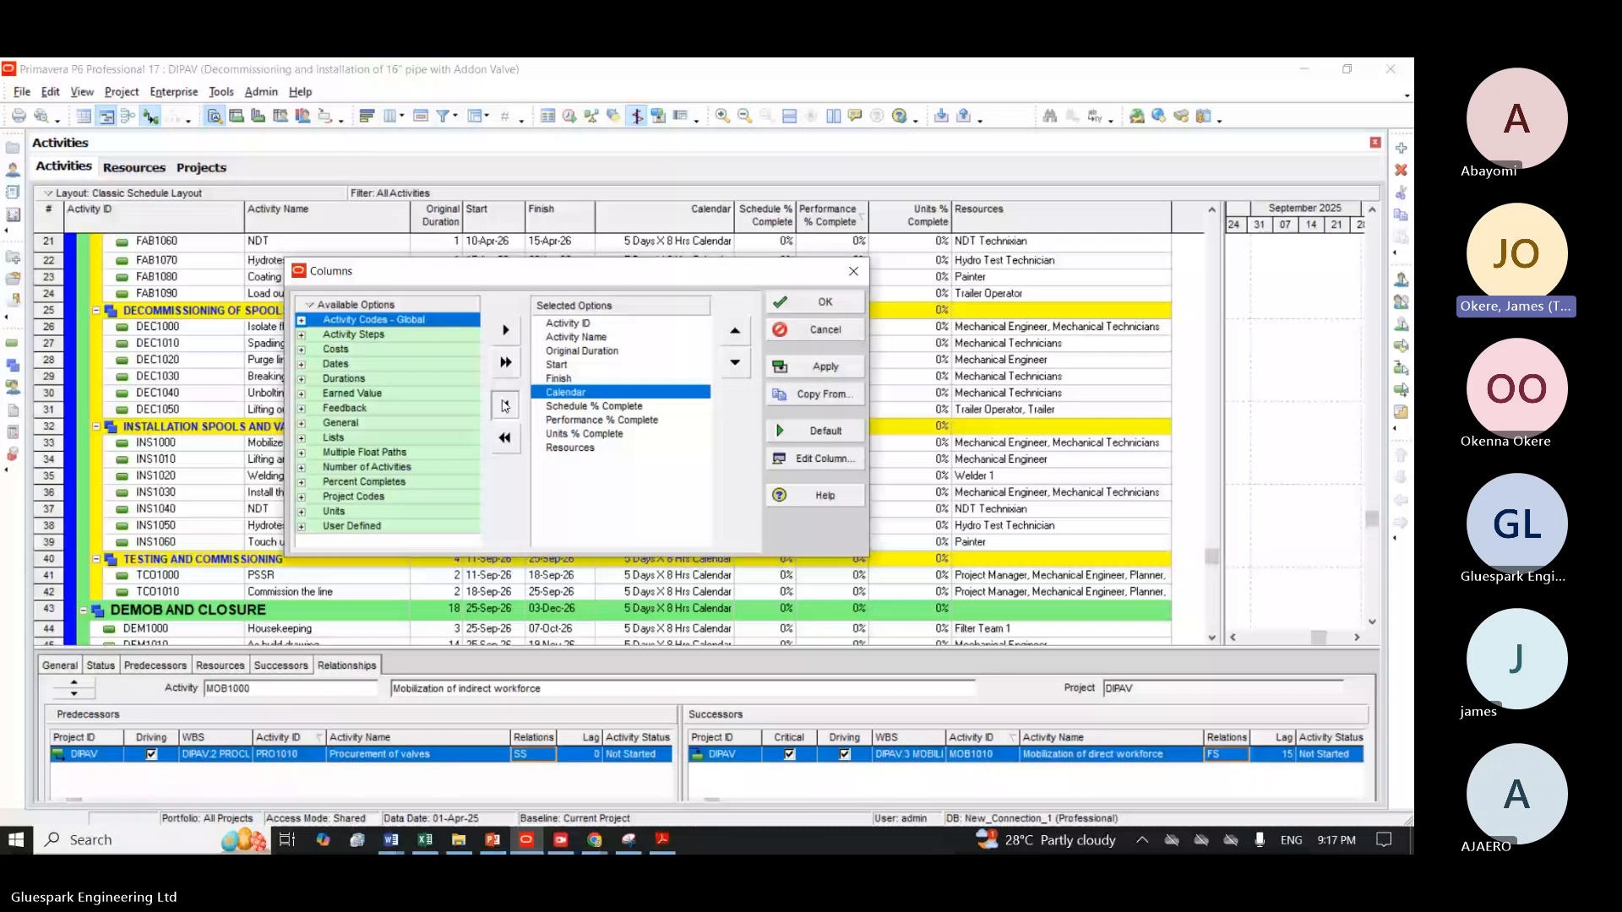
click(504, 406)
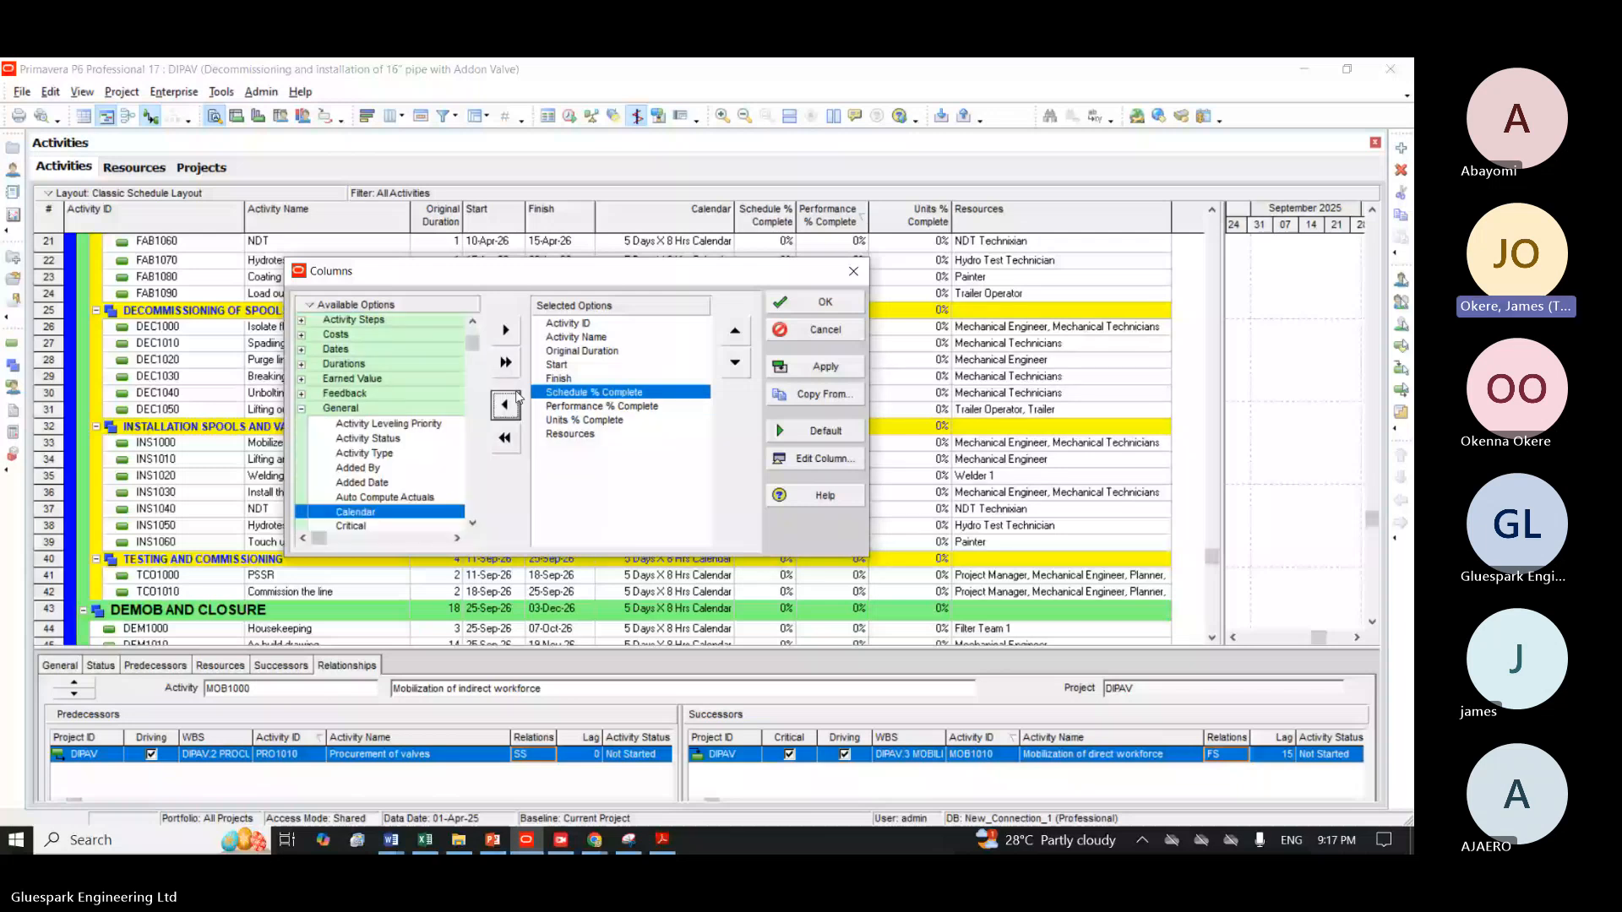
click(506, 405)
click(506, 404)
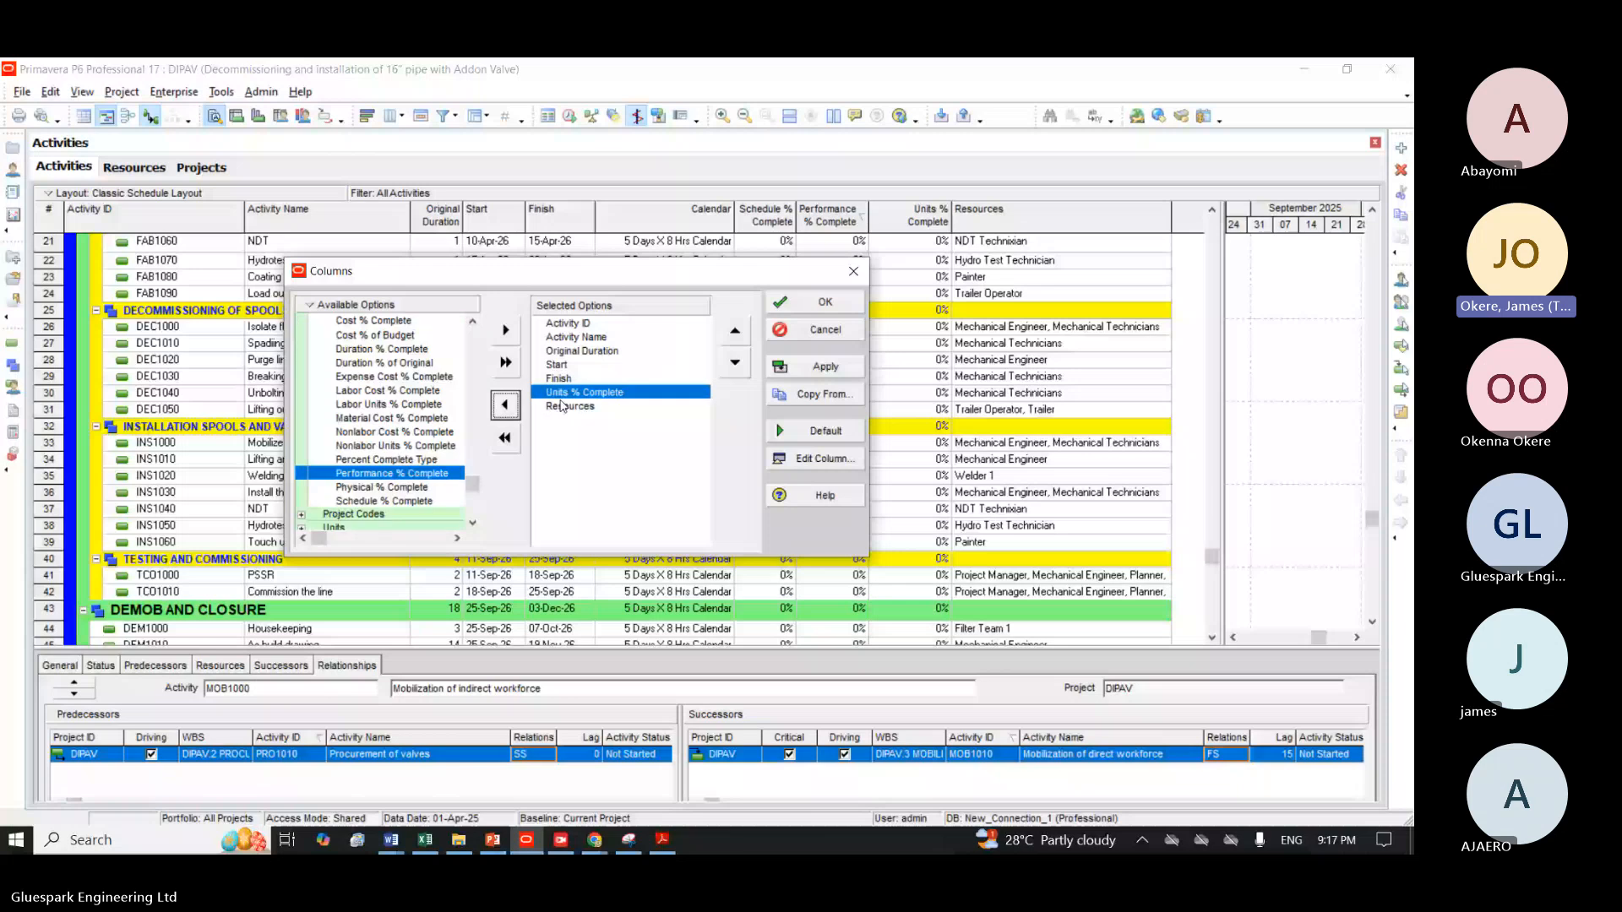
click(510, 410)
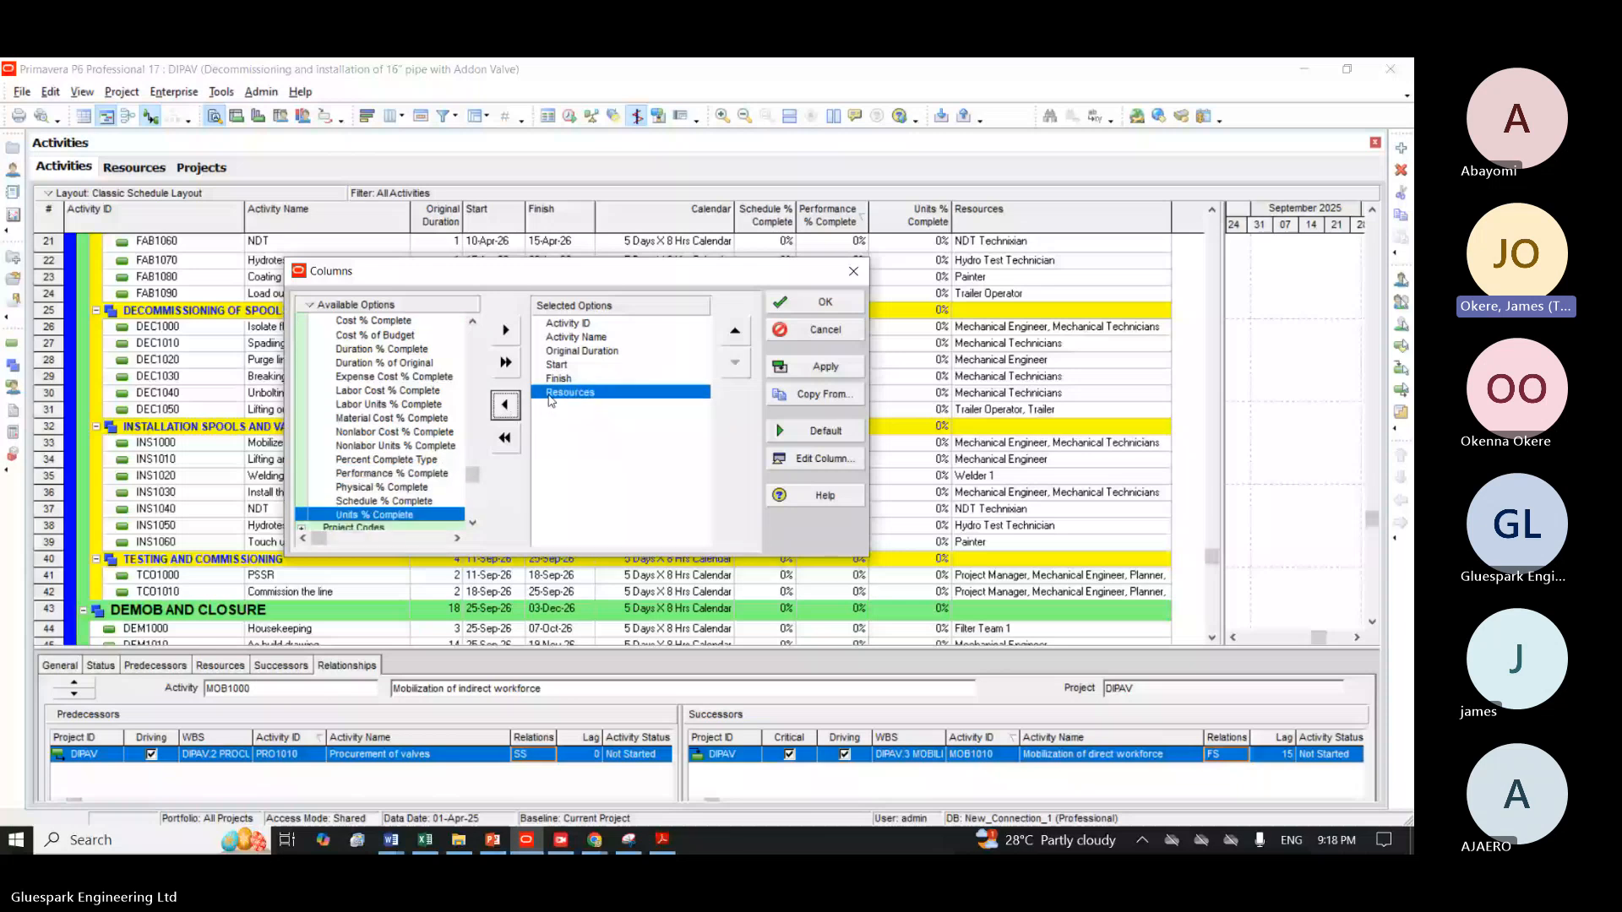
click(506, 407)
click(816, 367)
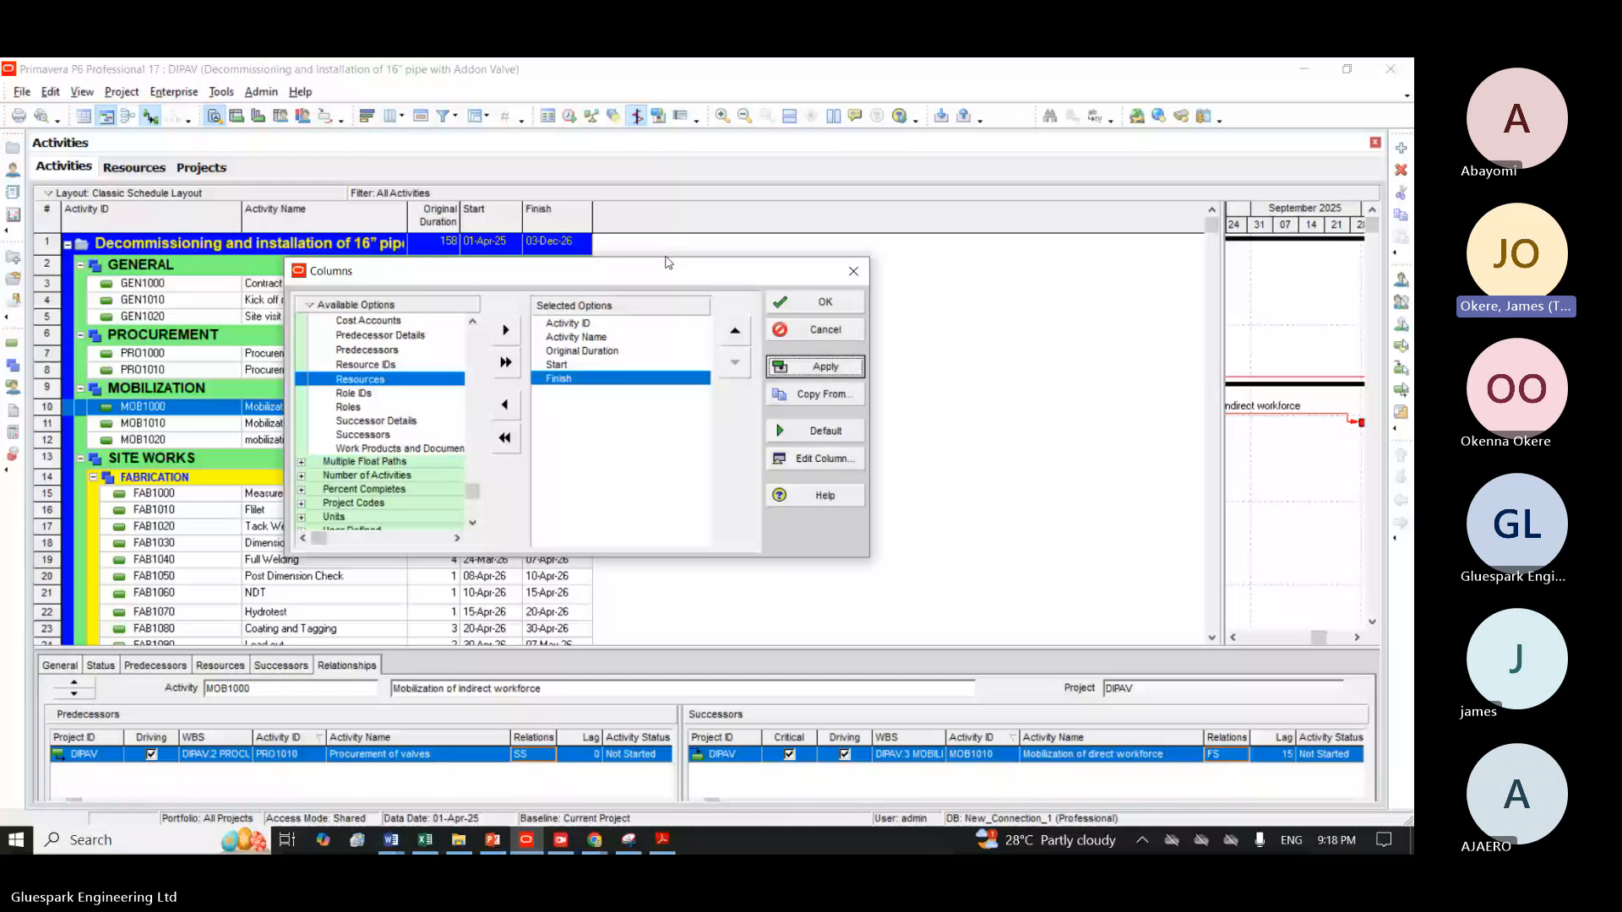
click(816, 301)
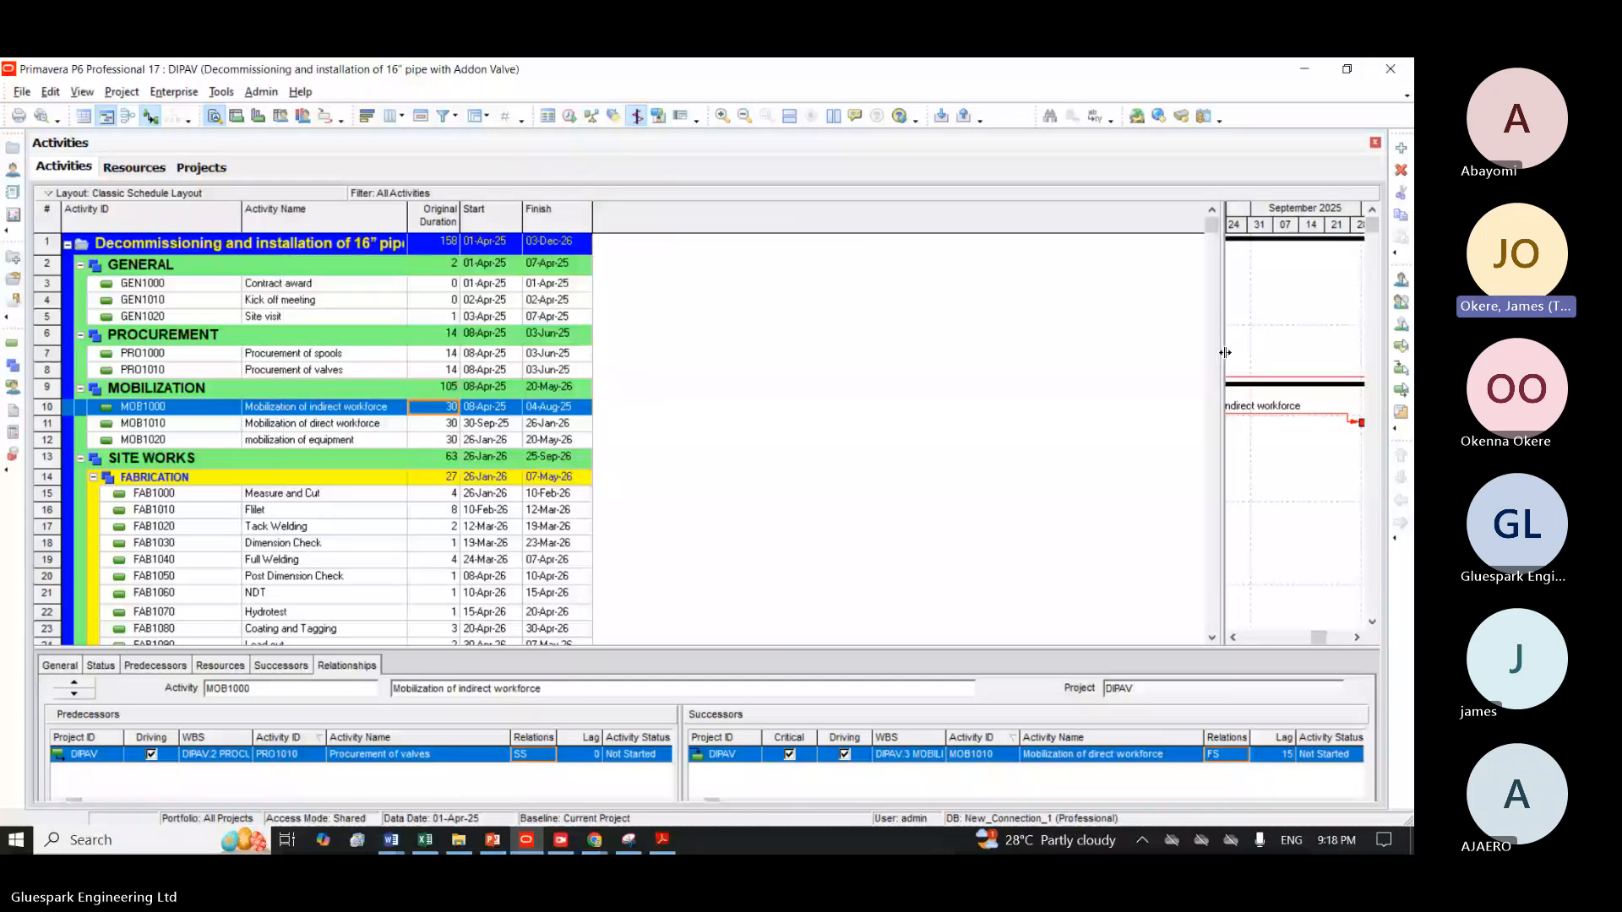
Widen the Gantt chart area so that it begins just beyond the activity table's Finish column.
drag(1225, 352, 800, 410)
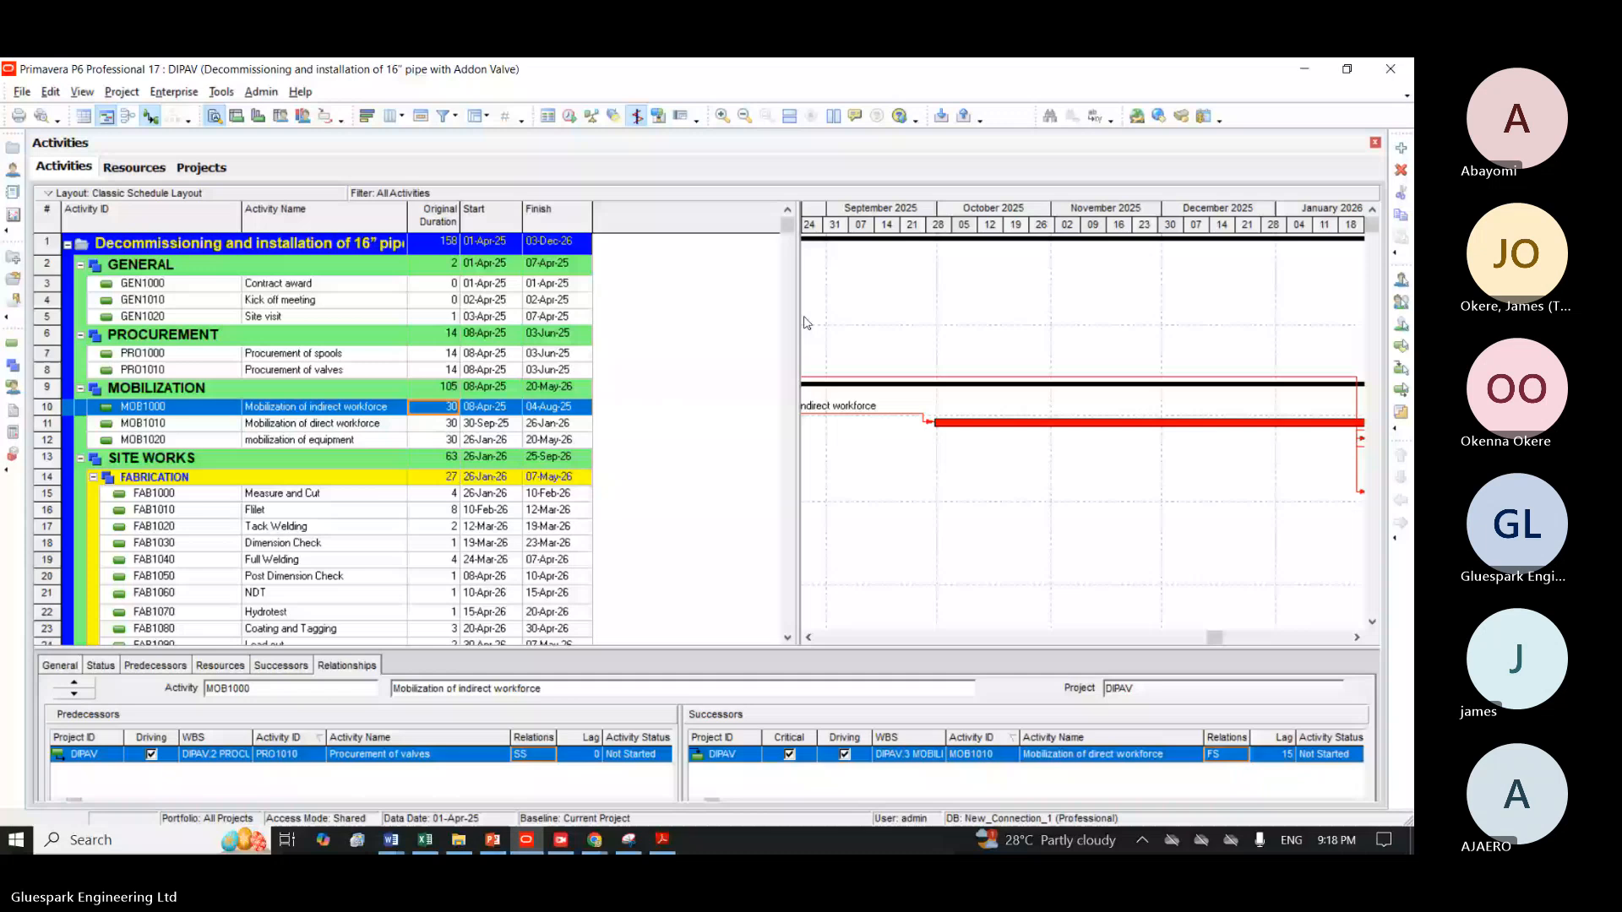
drag(799, 322, 620, 323)
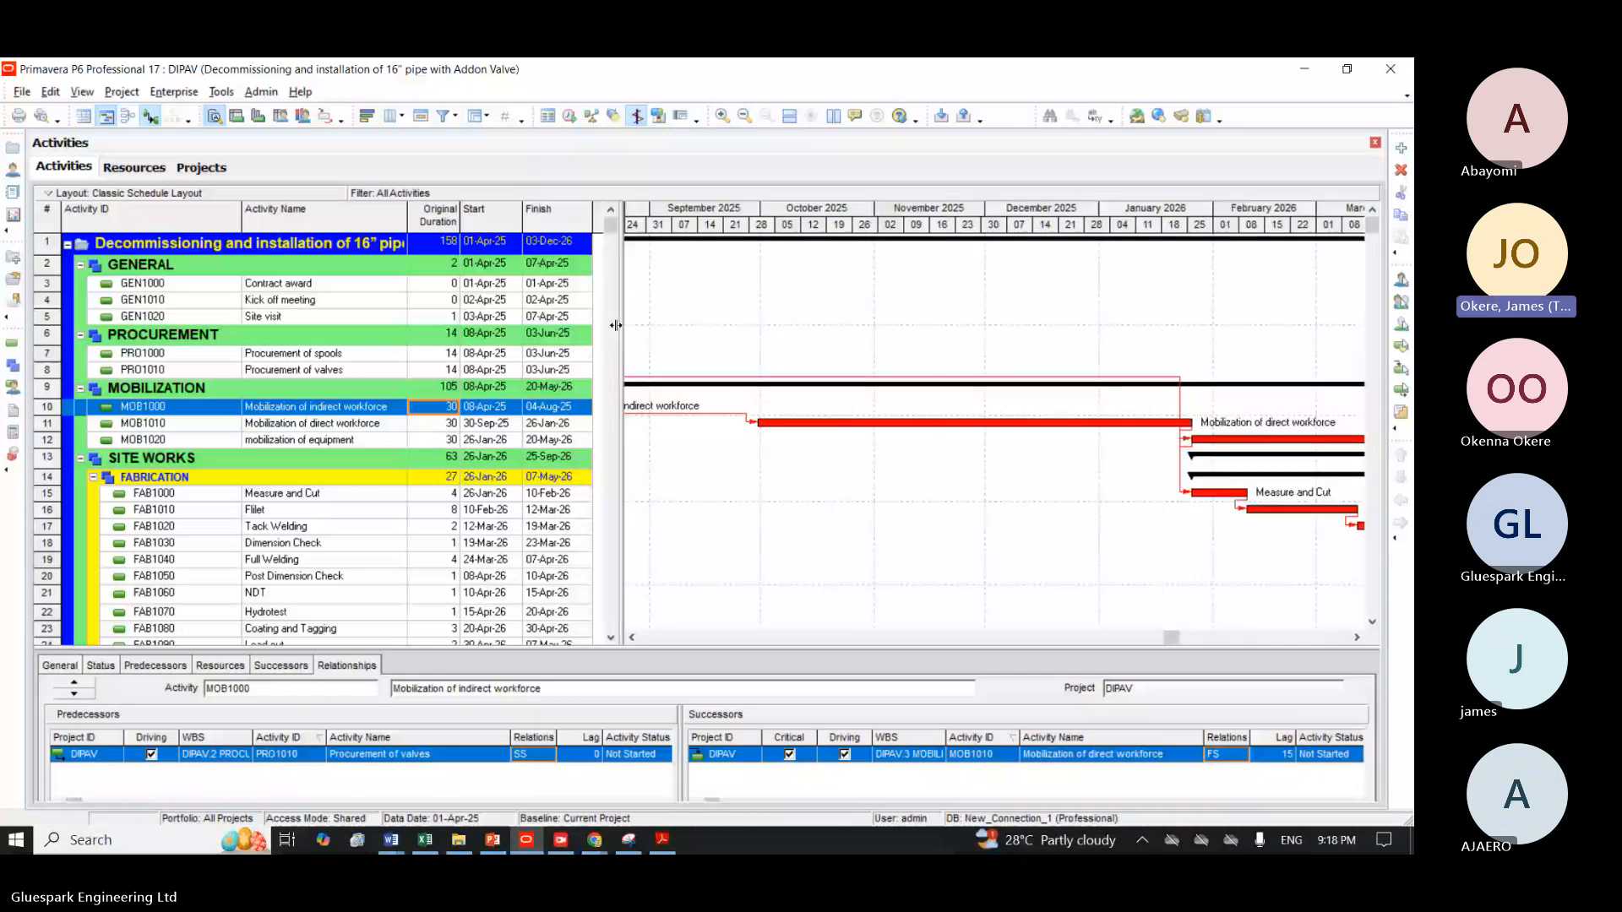
drag(615, 325, 625, 332)
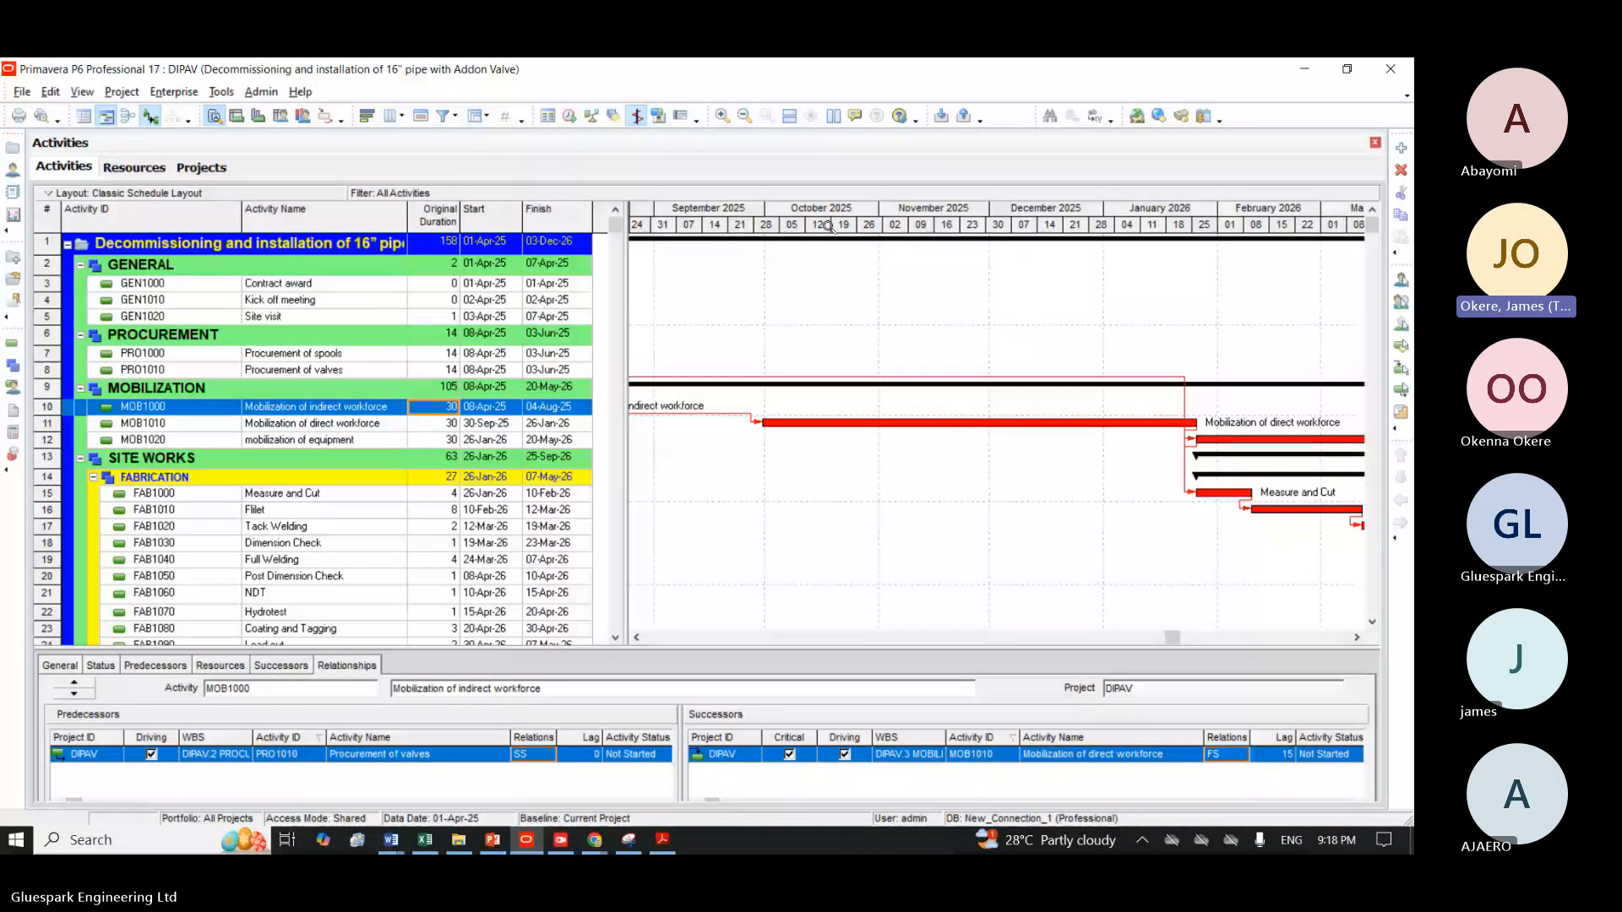
Apply the two-line Gantt timescale starting at PS with the Calendar type and Month/Week date interval.
click(1356, 637)
click(1341, 638)
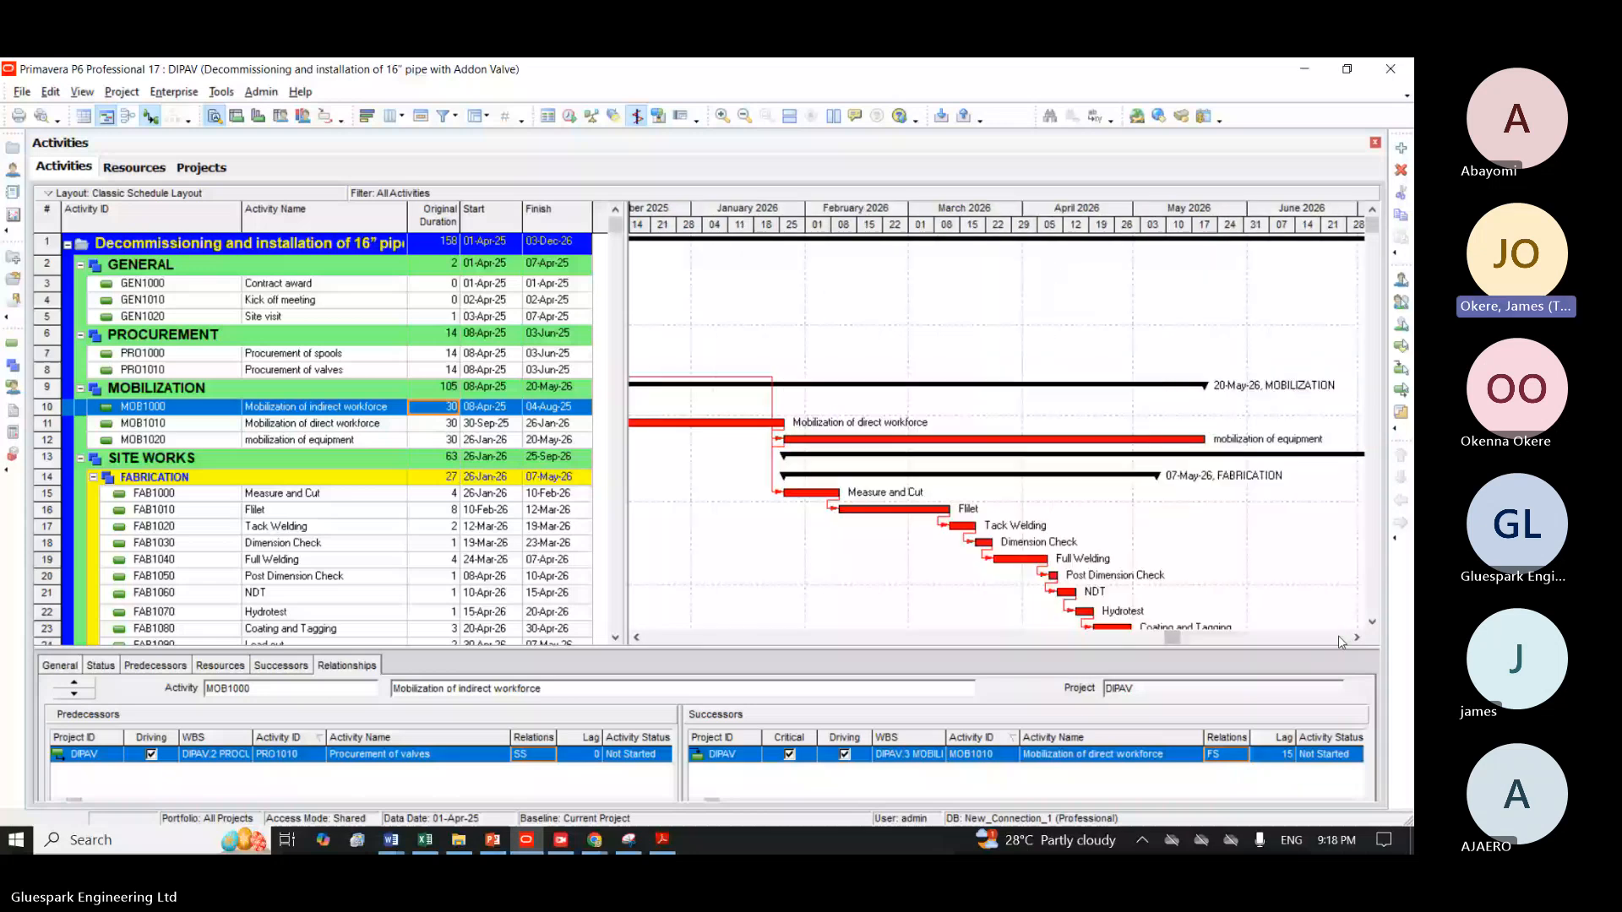
click(1341, 640)
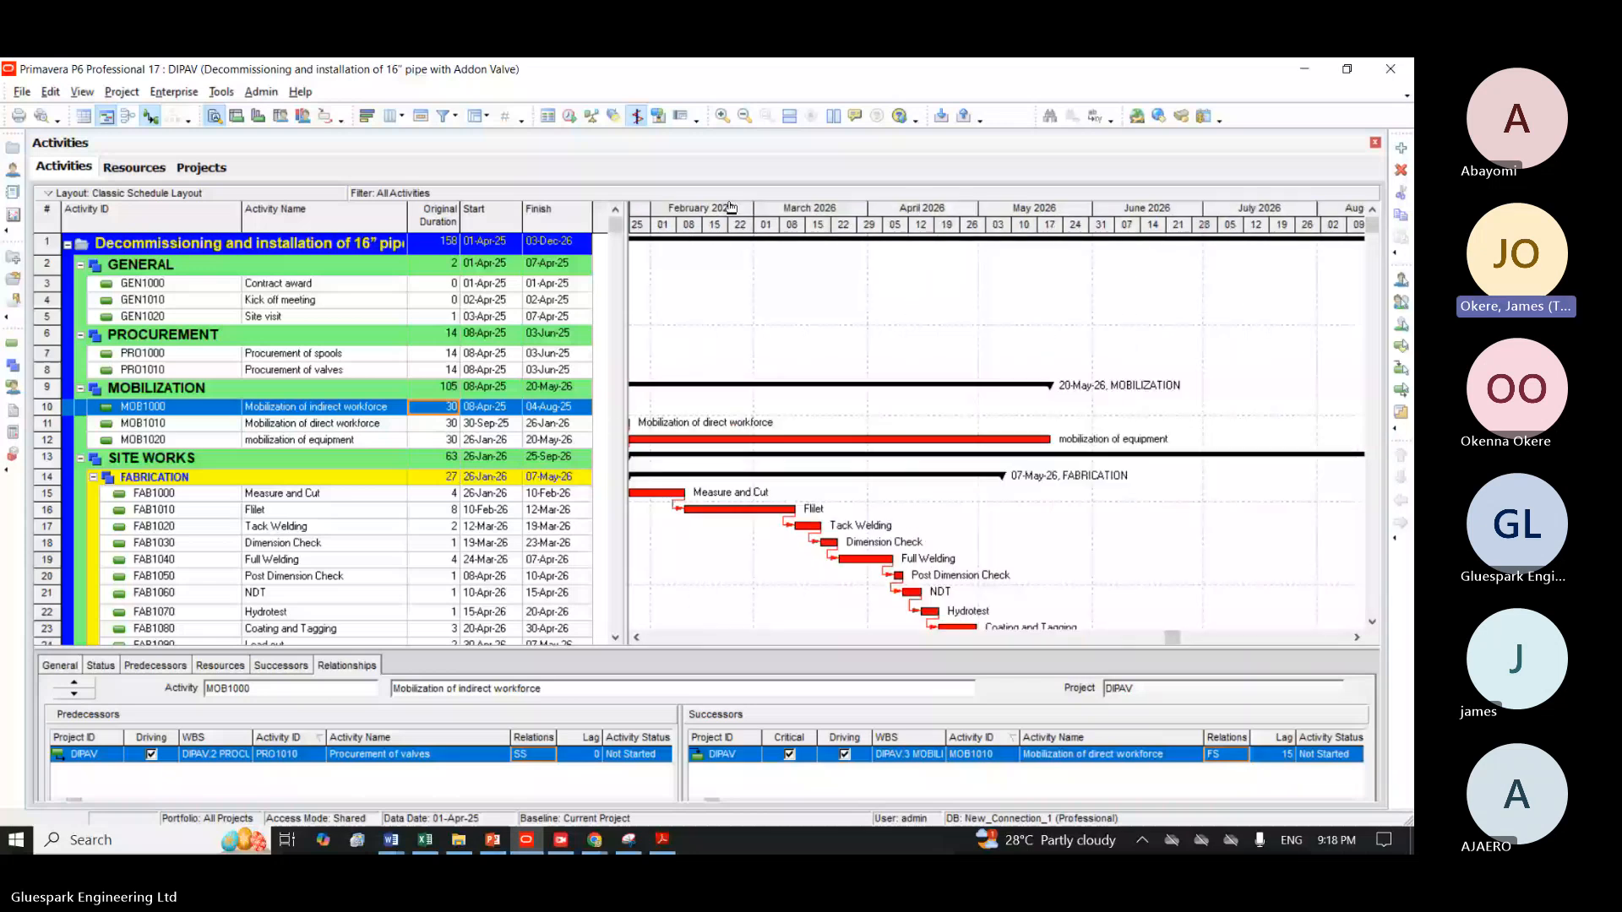
right_click(732, 208)
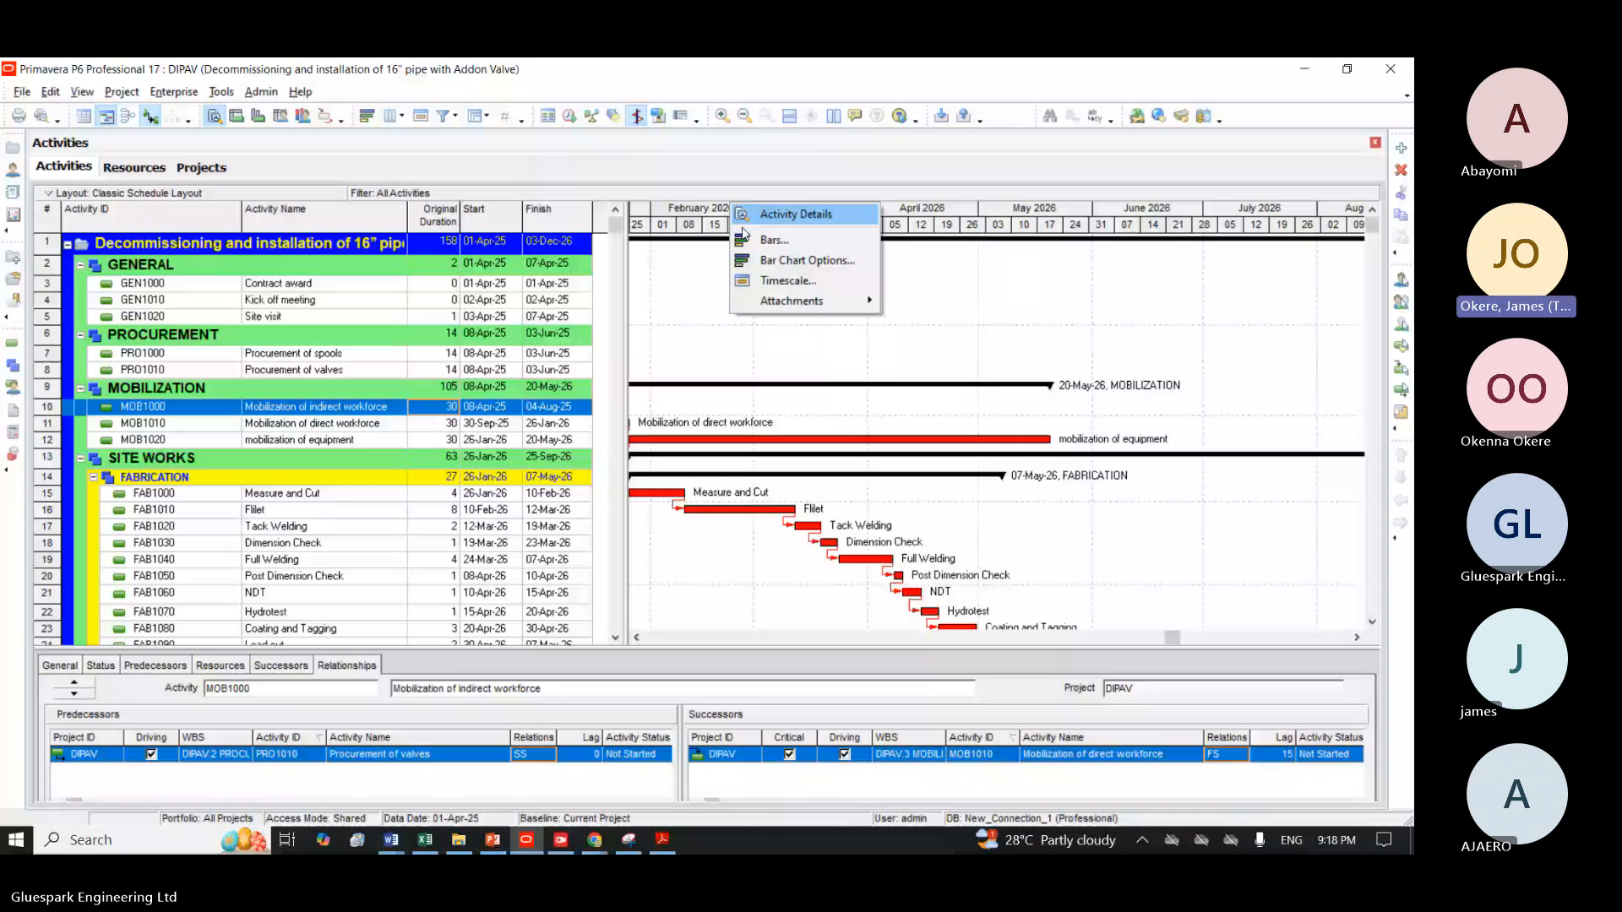
click(798, 281)
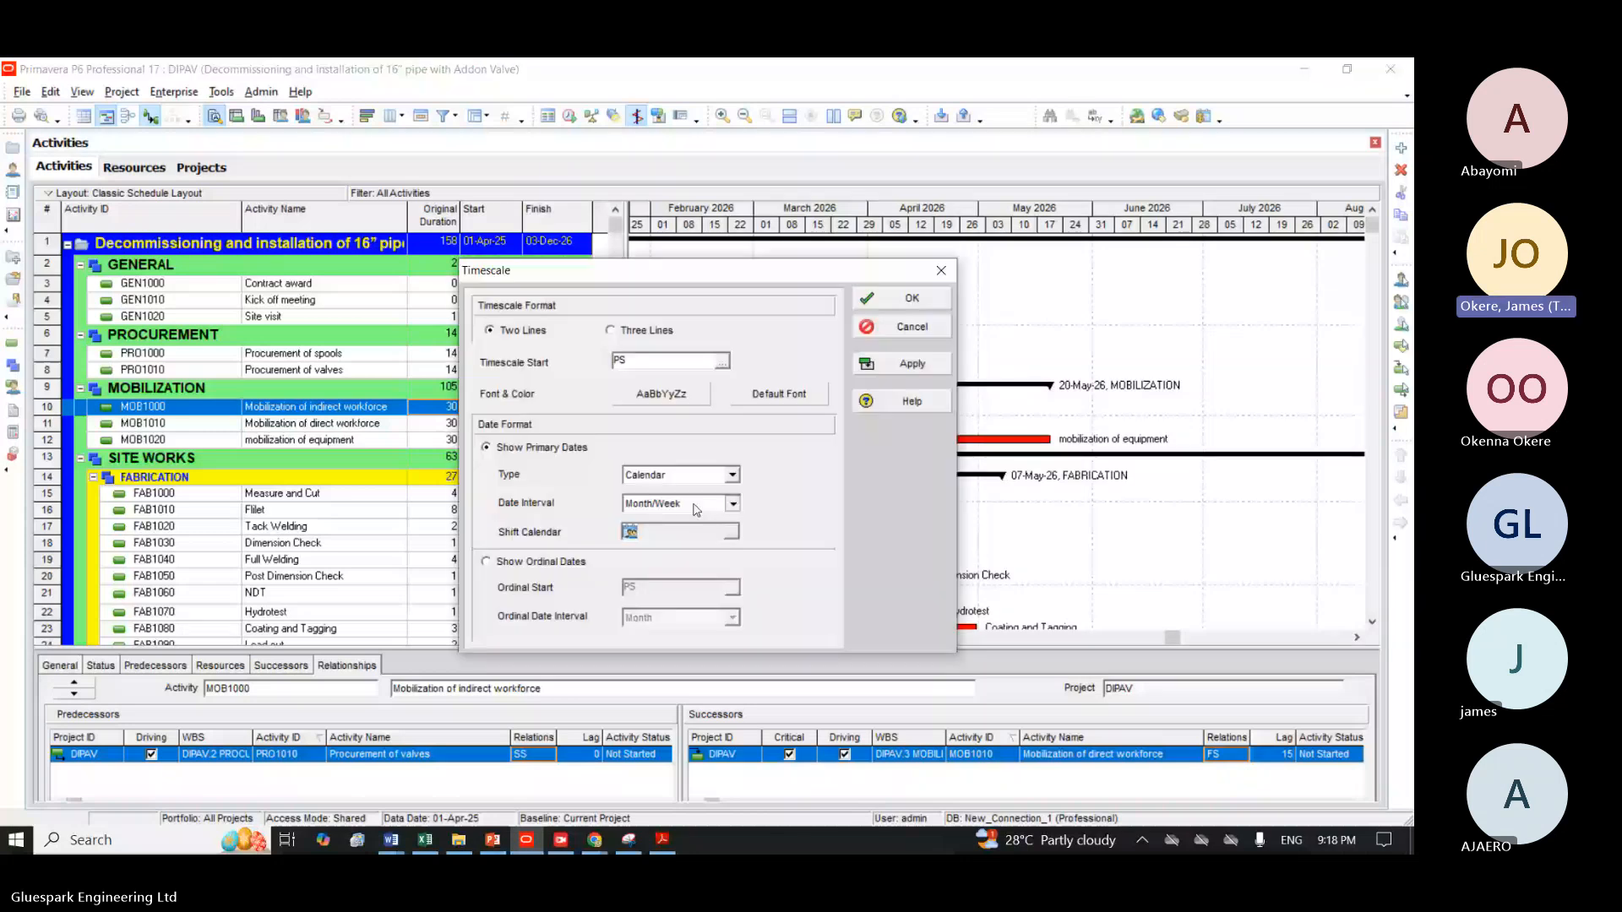
click(695, 505)
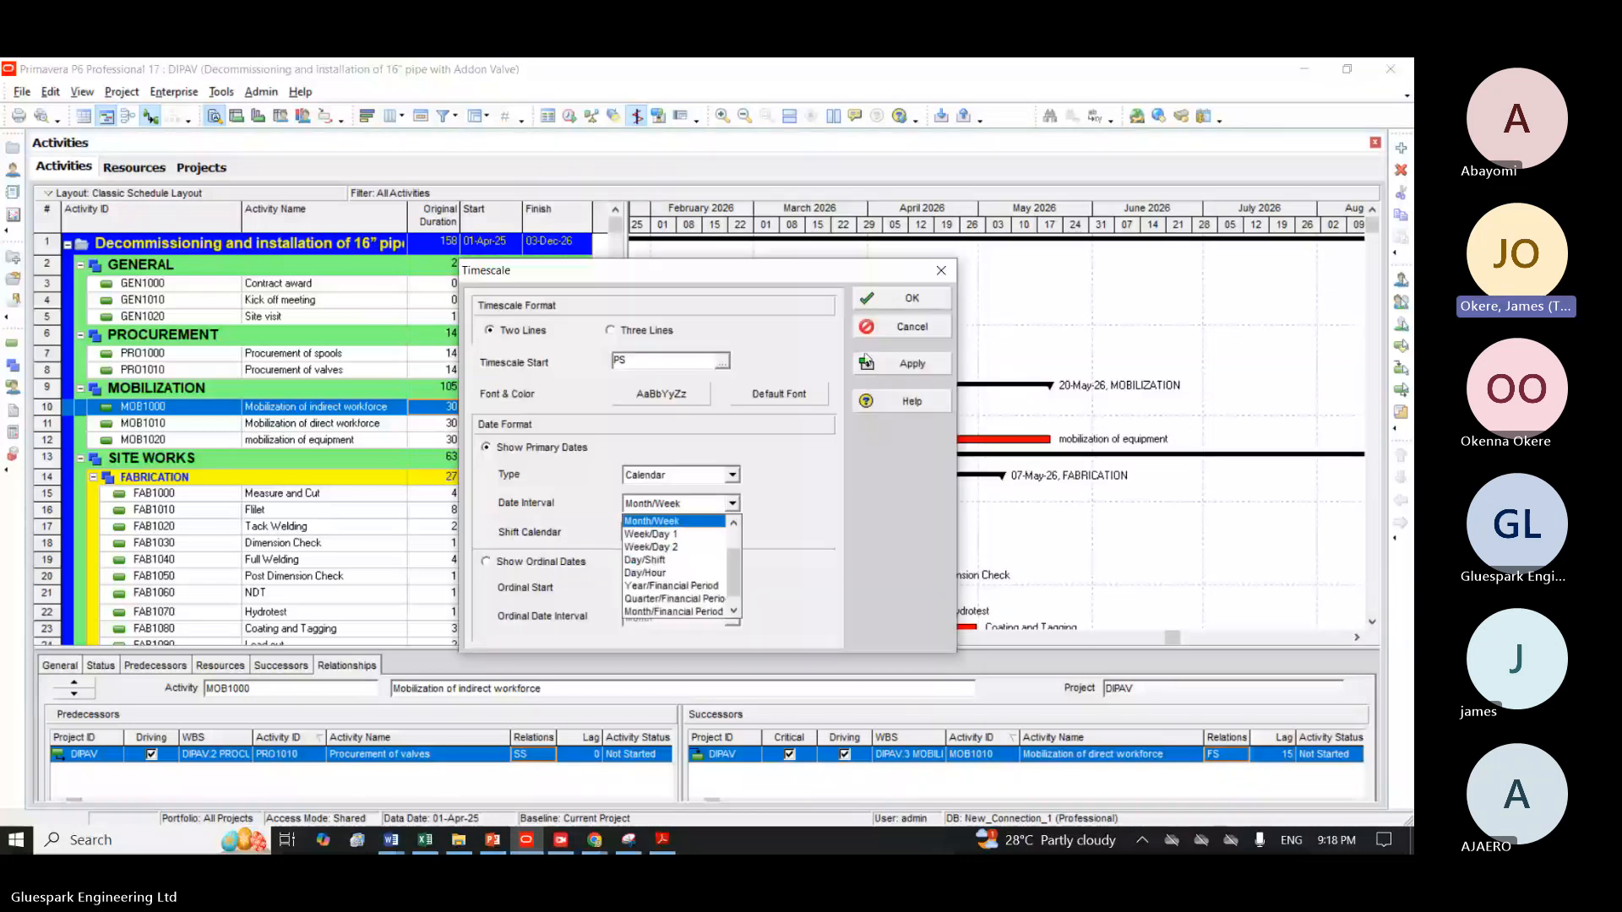
click(902, 366)
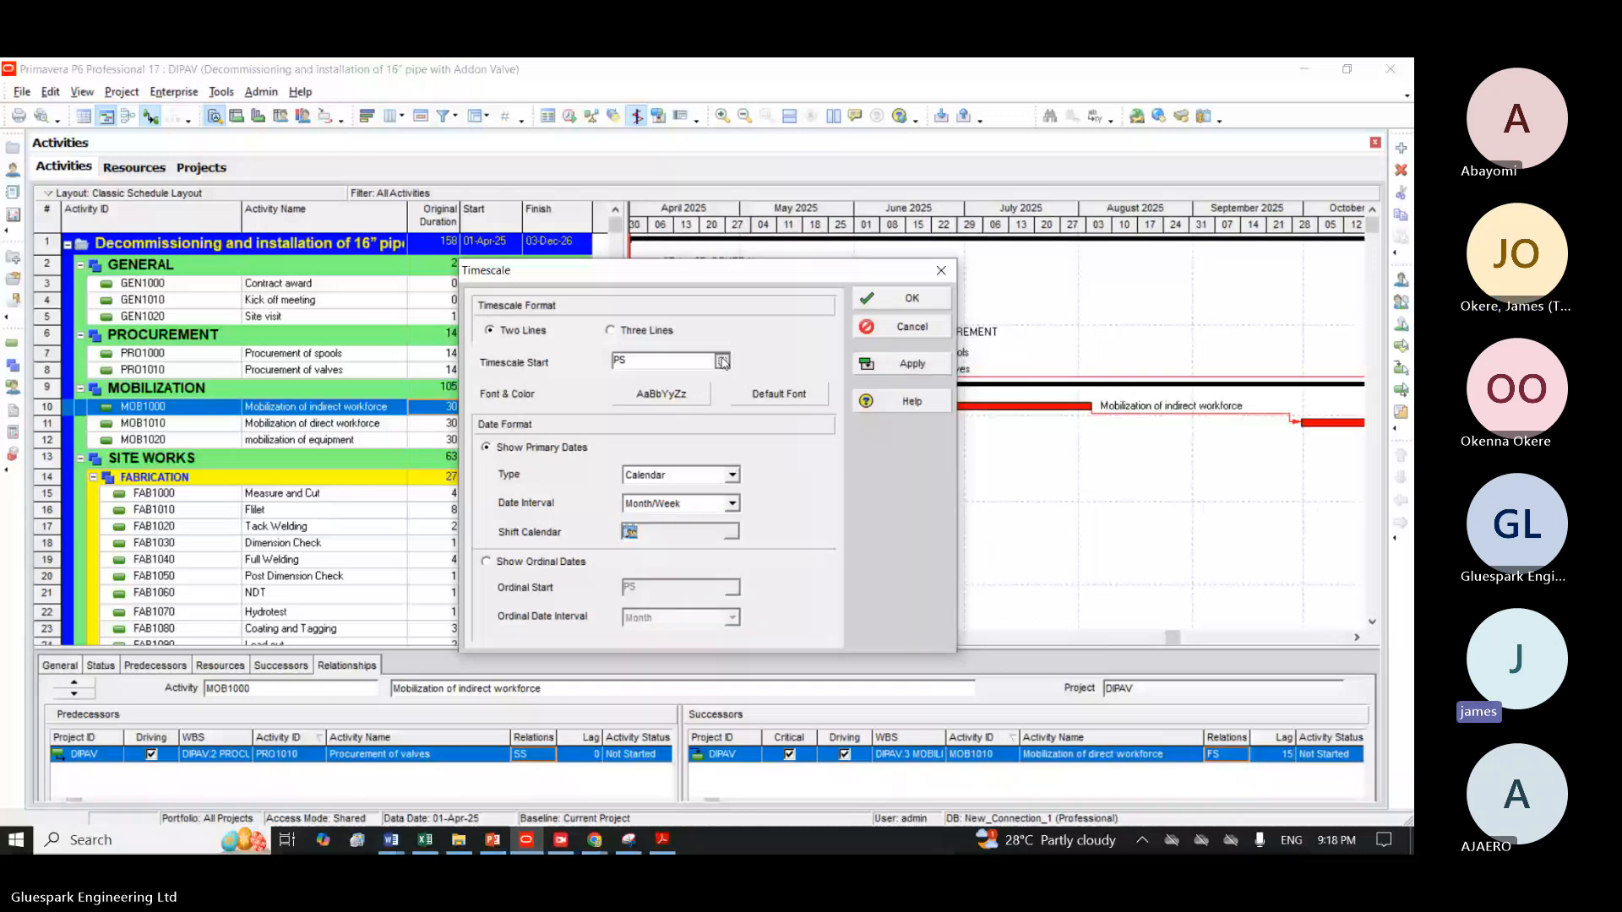
click(916, 305)
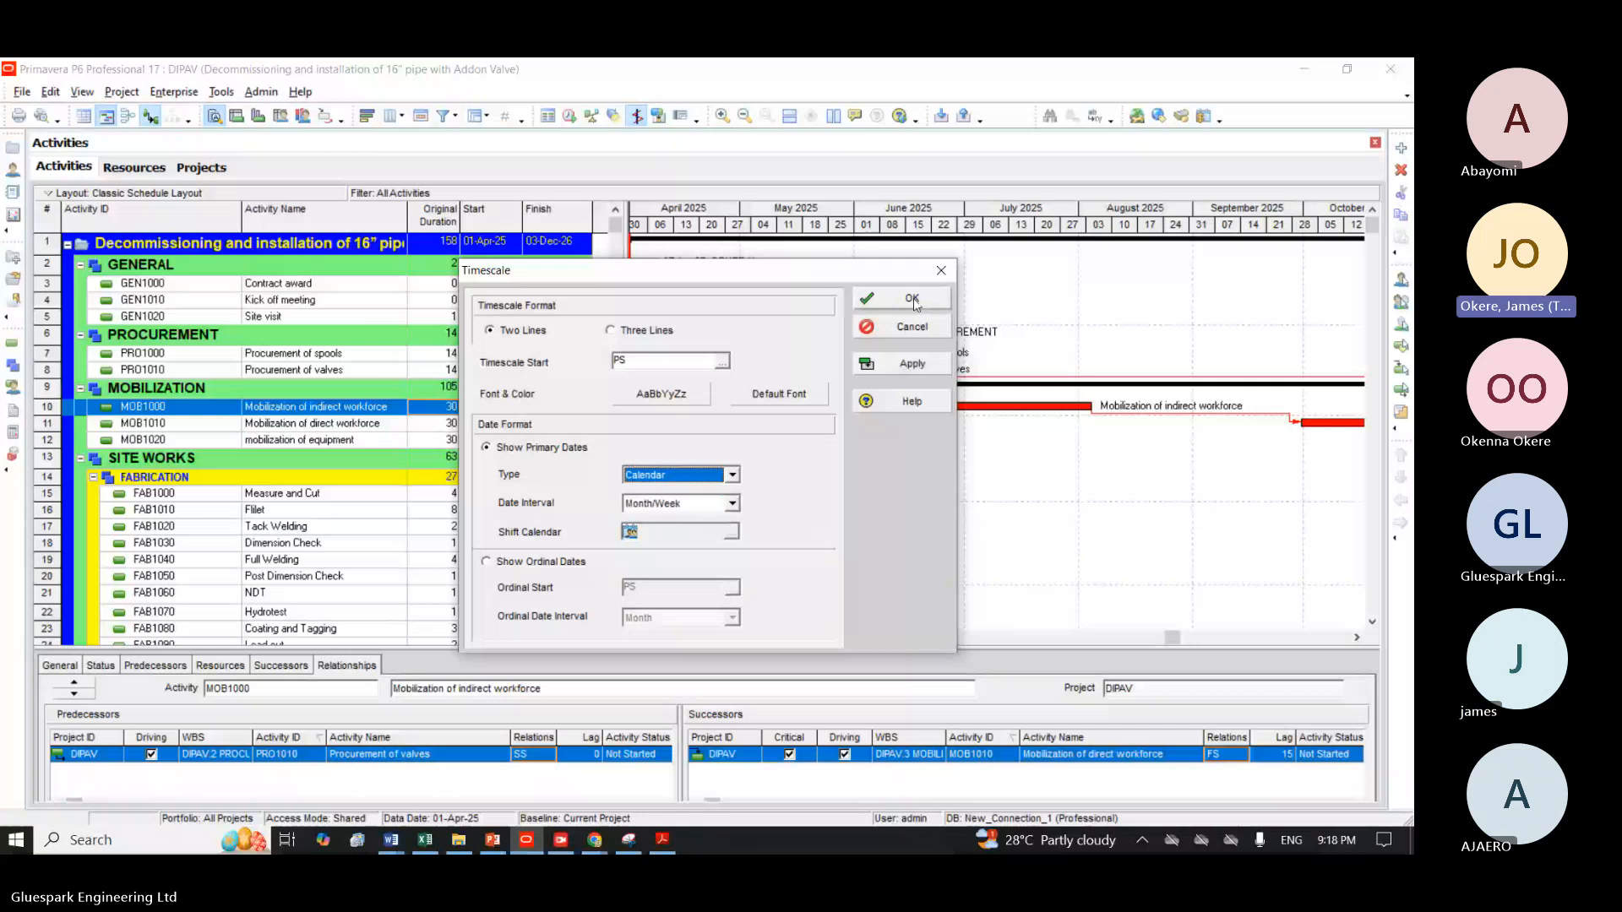
click(915, 302)
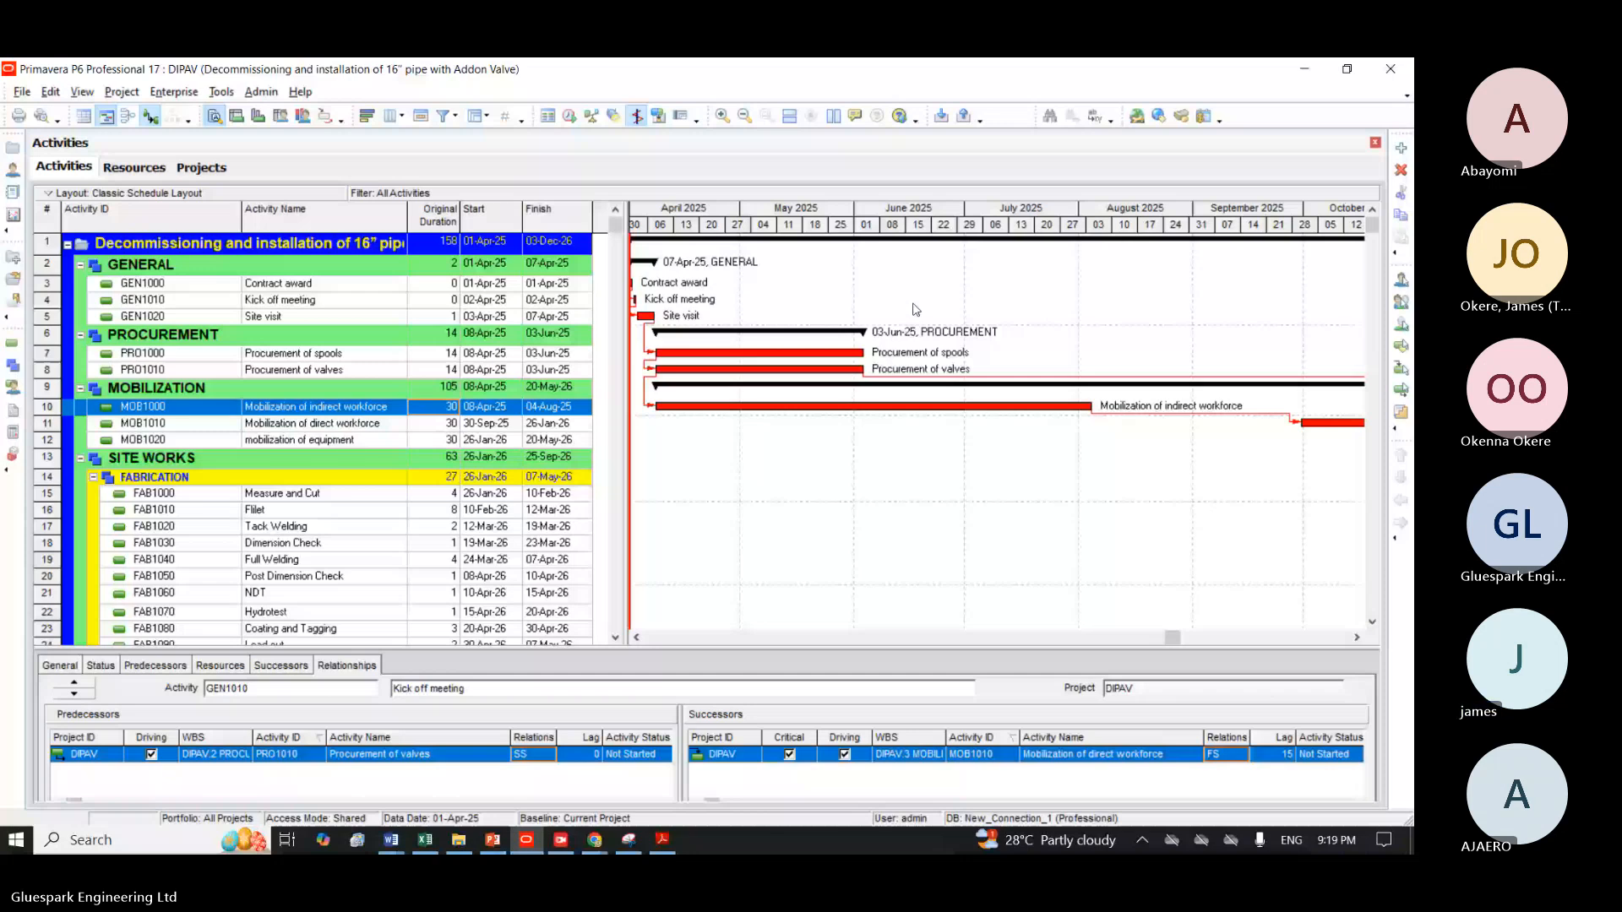
click(913, 304)
Preview the printed schedule and set its page scaling to fit 1 page wide by 1 tall.
click(1356, 639)
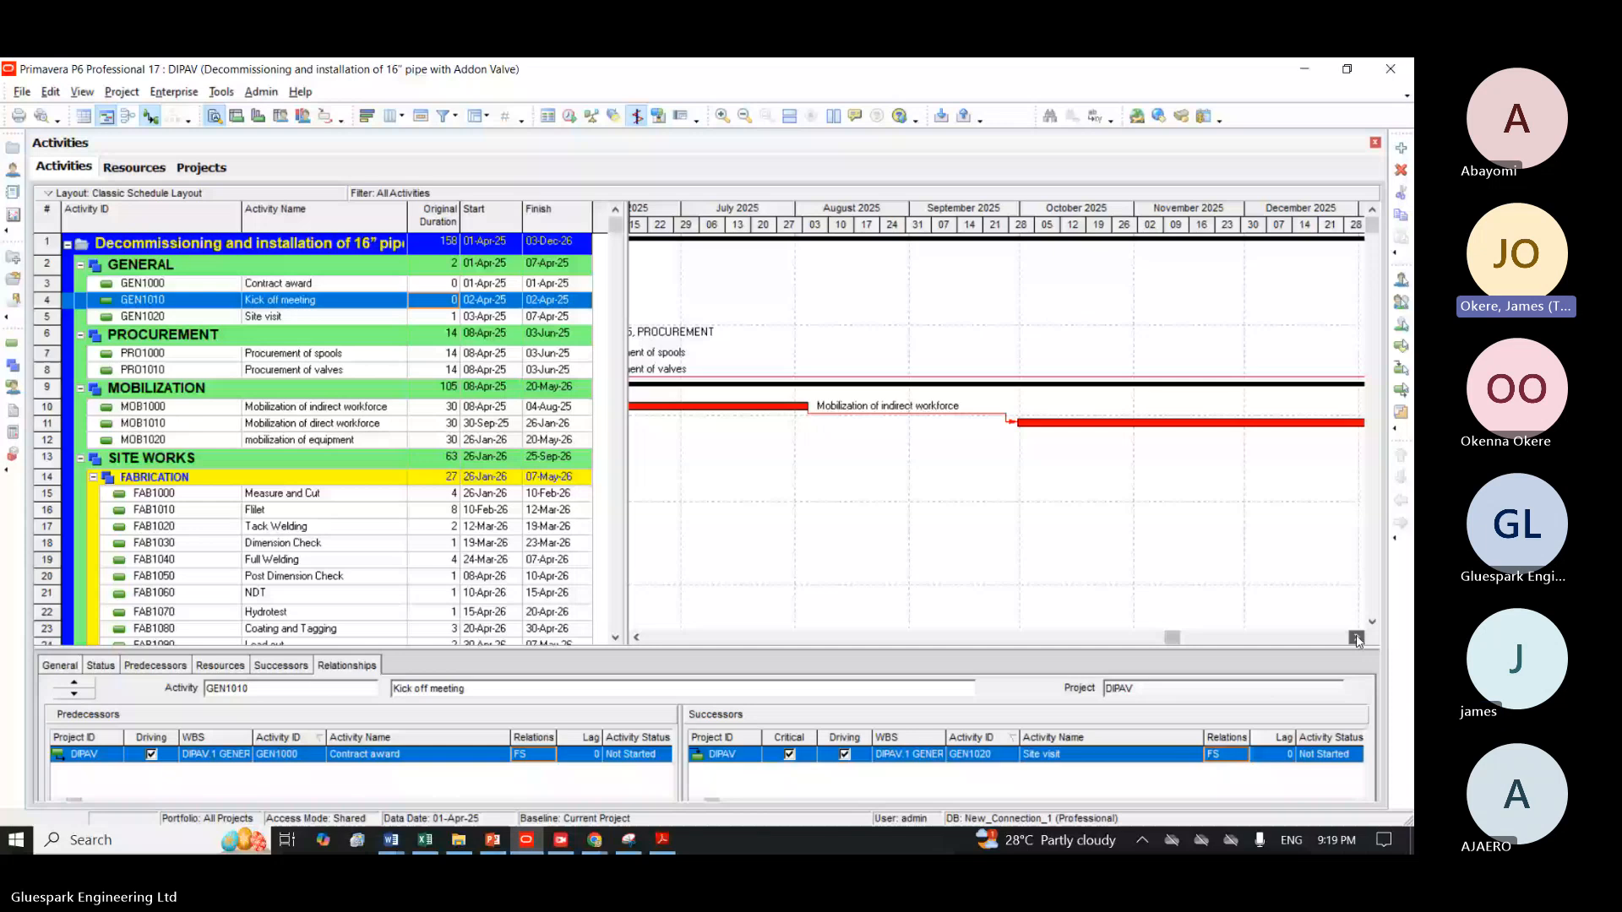
click(1356, 638)
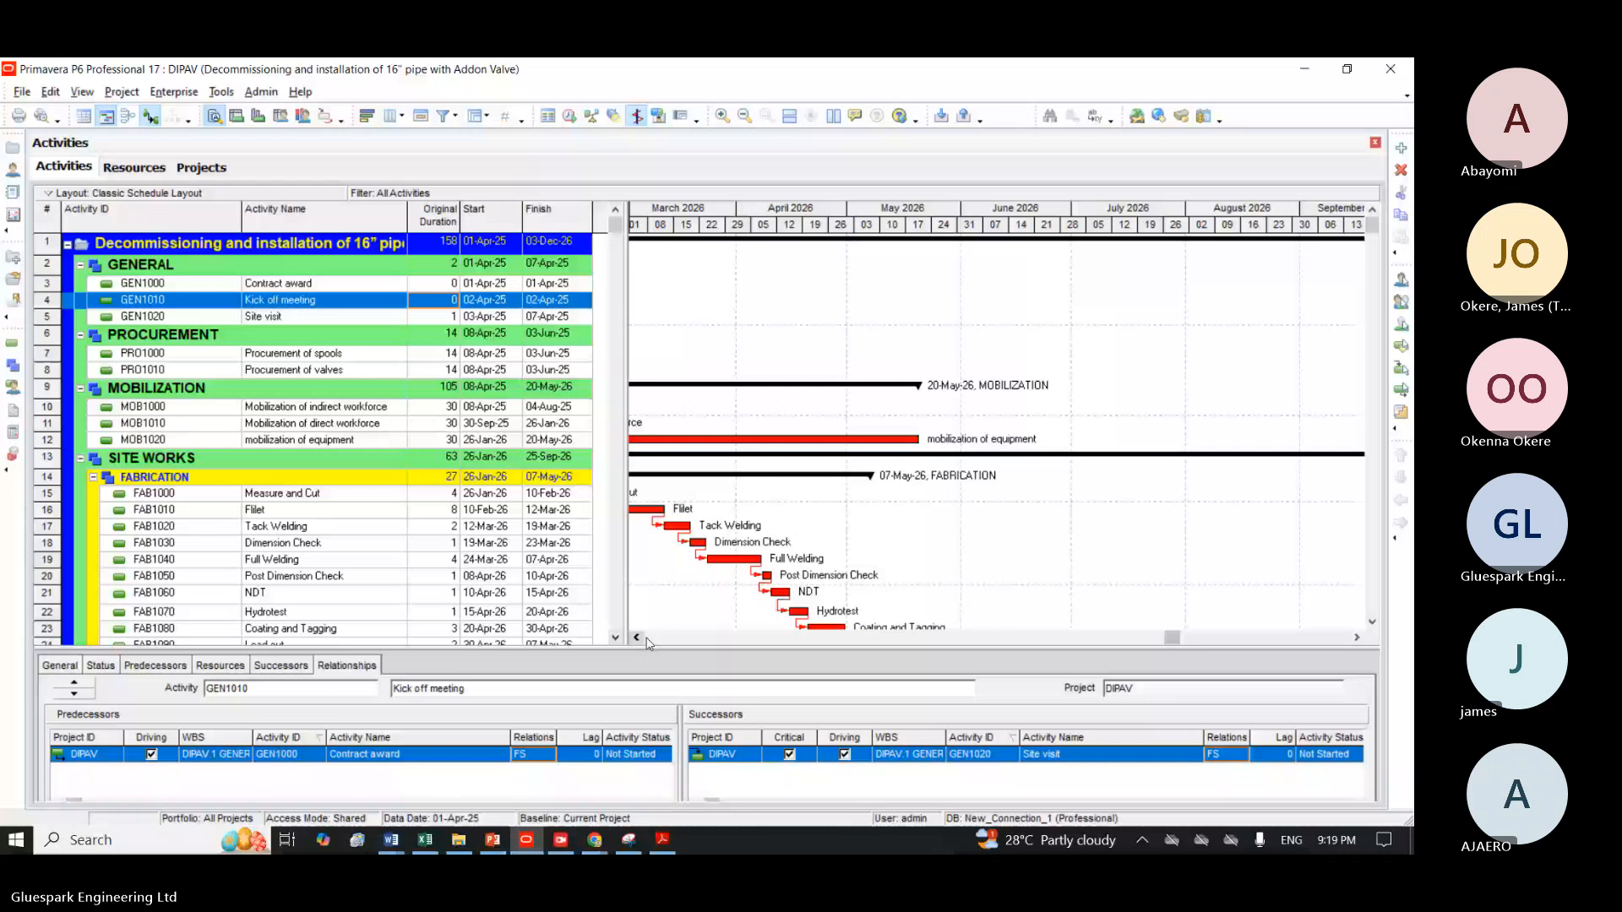
click(638, 639)
click(58, 116)
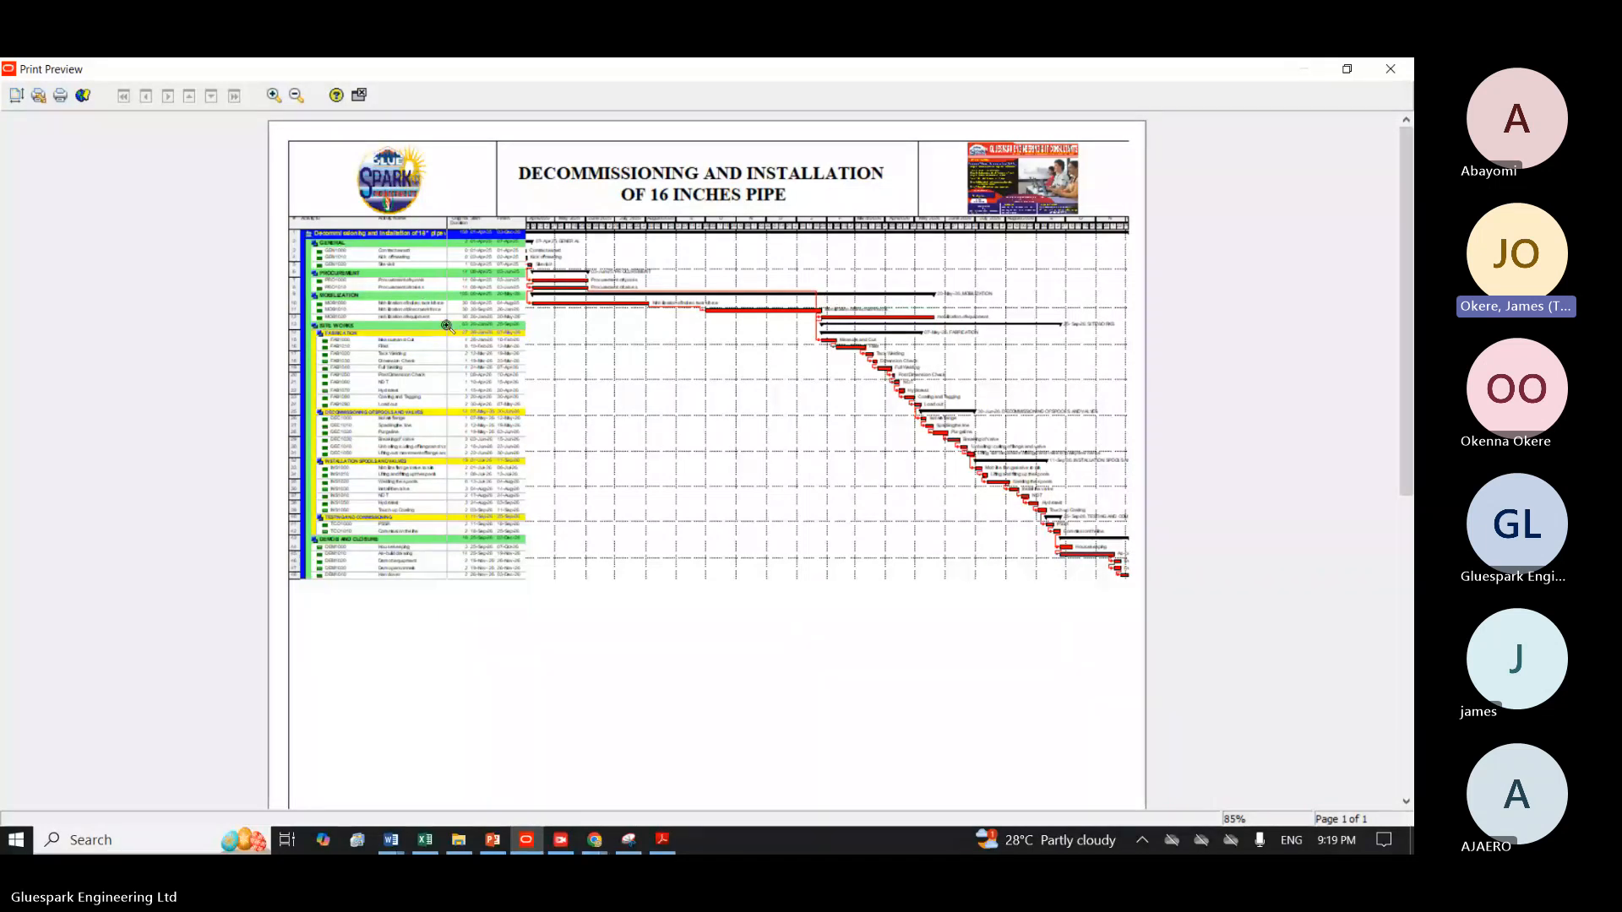
click(16, 97)
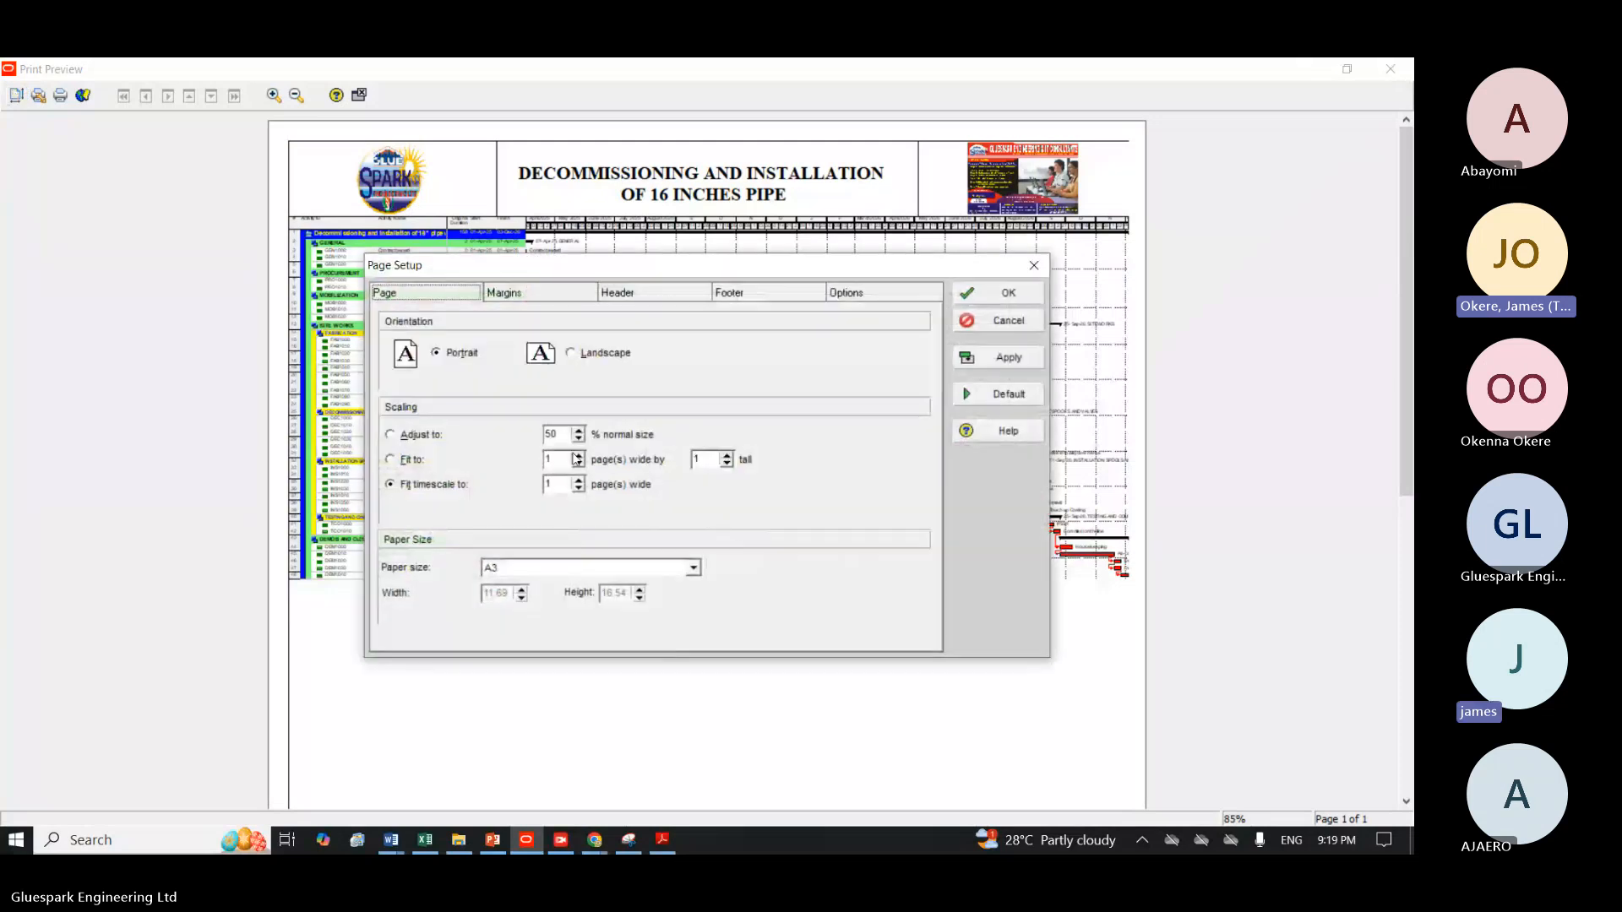
click(413, 462)
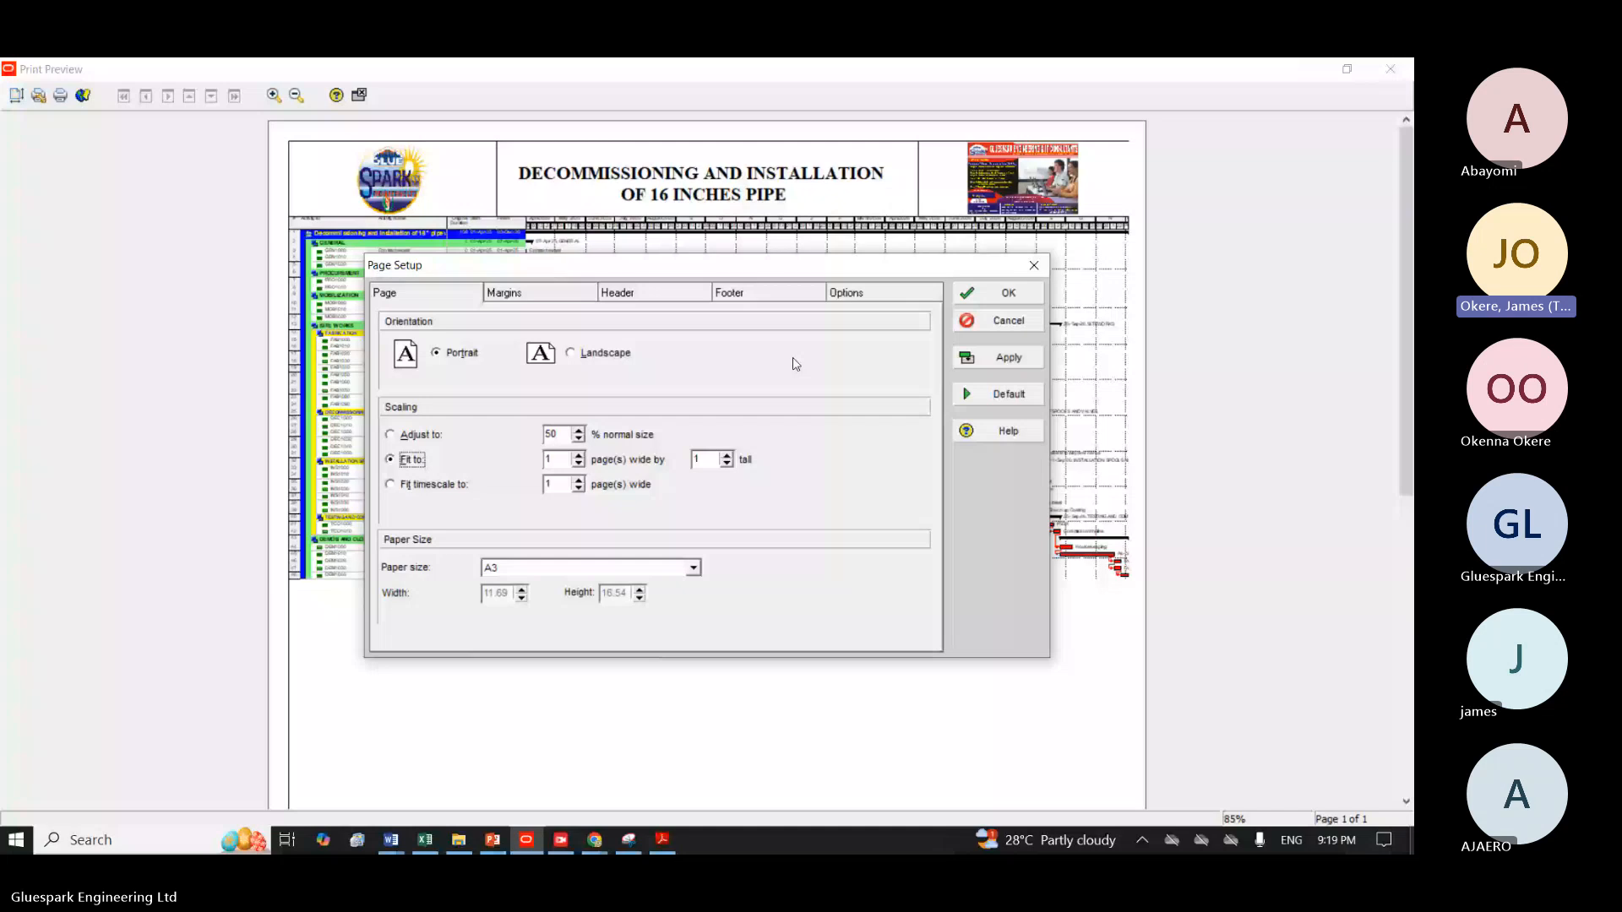
click(997, 358)
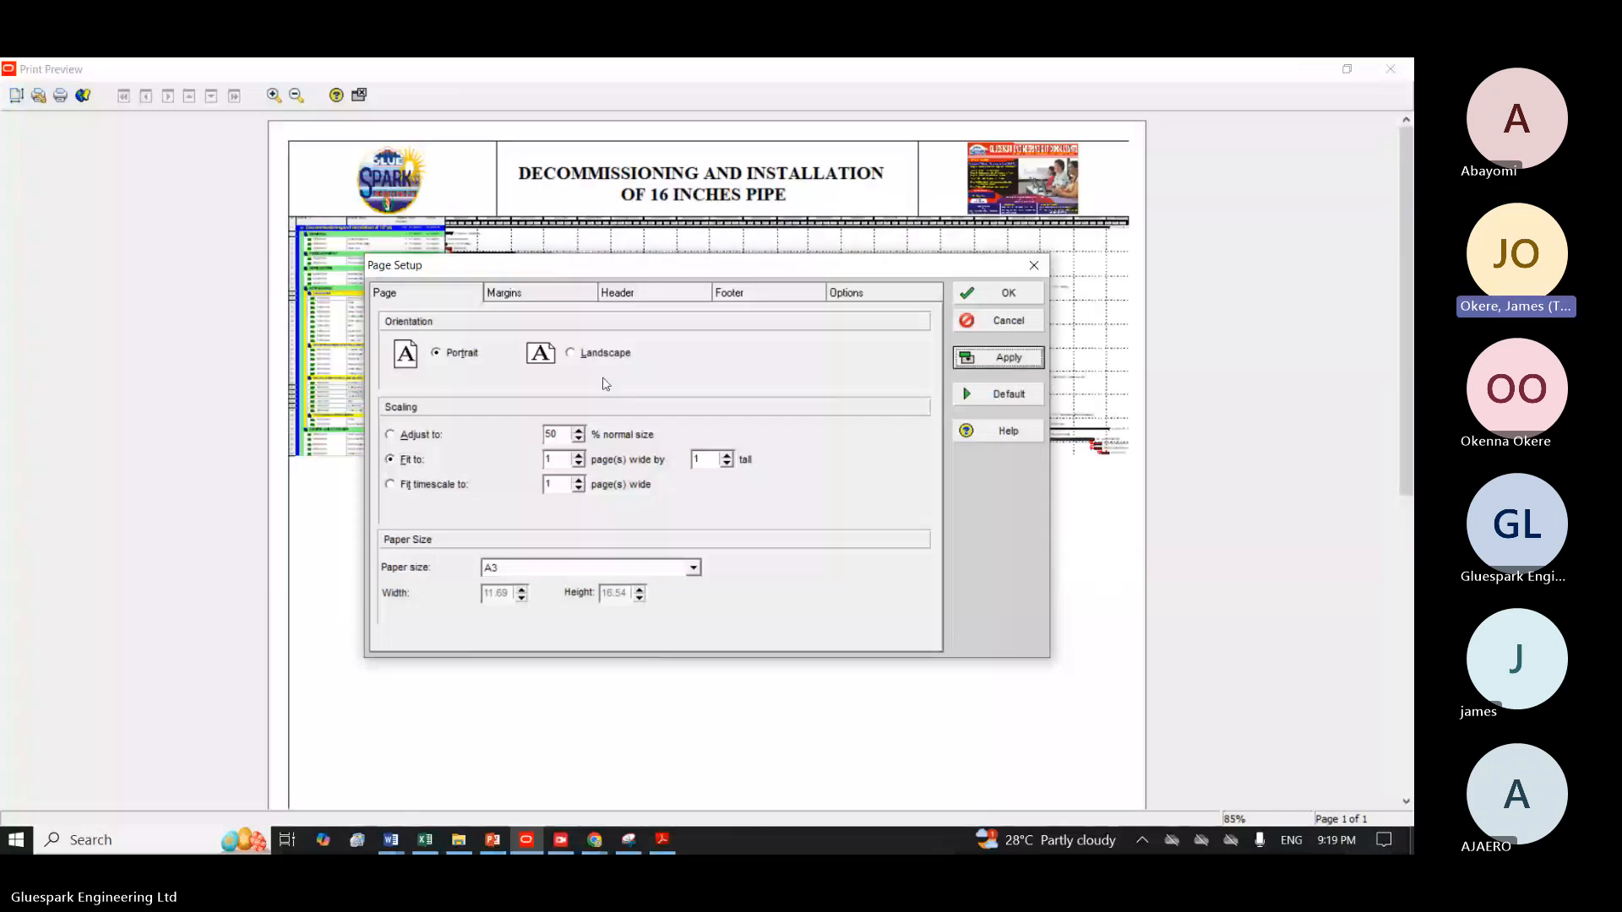
Apply a page scaling of 80% of normal size to the schedule printout.
click(391, 435)
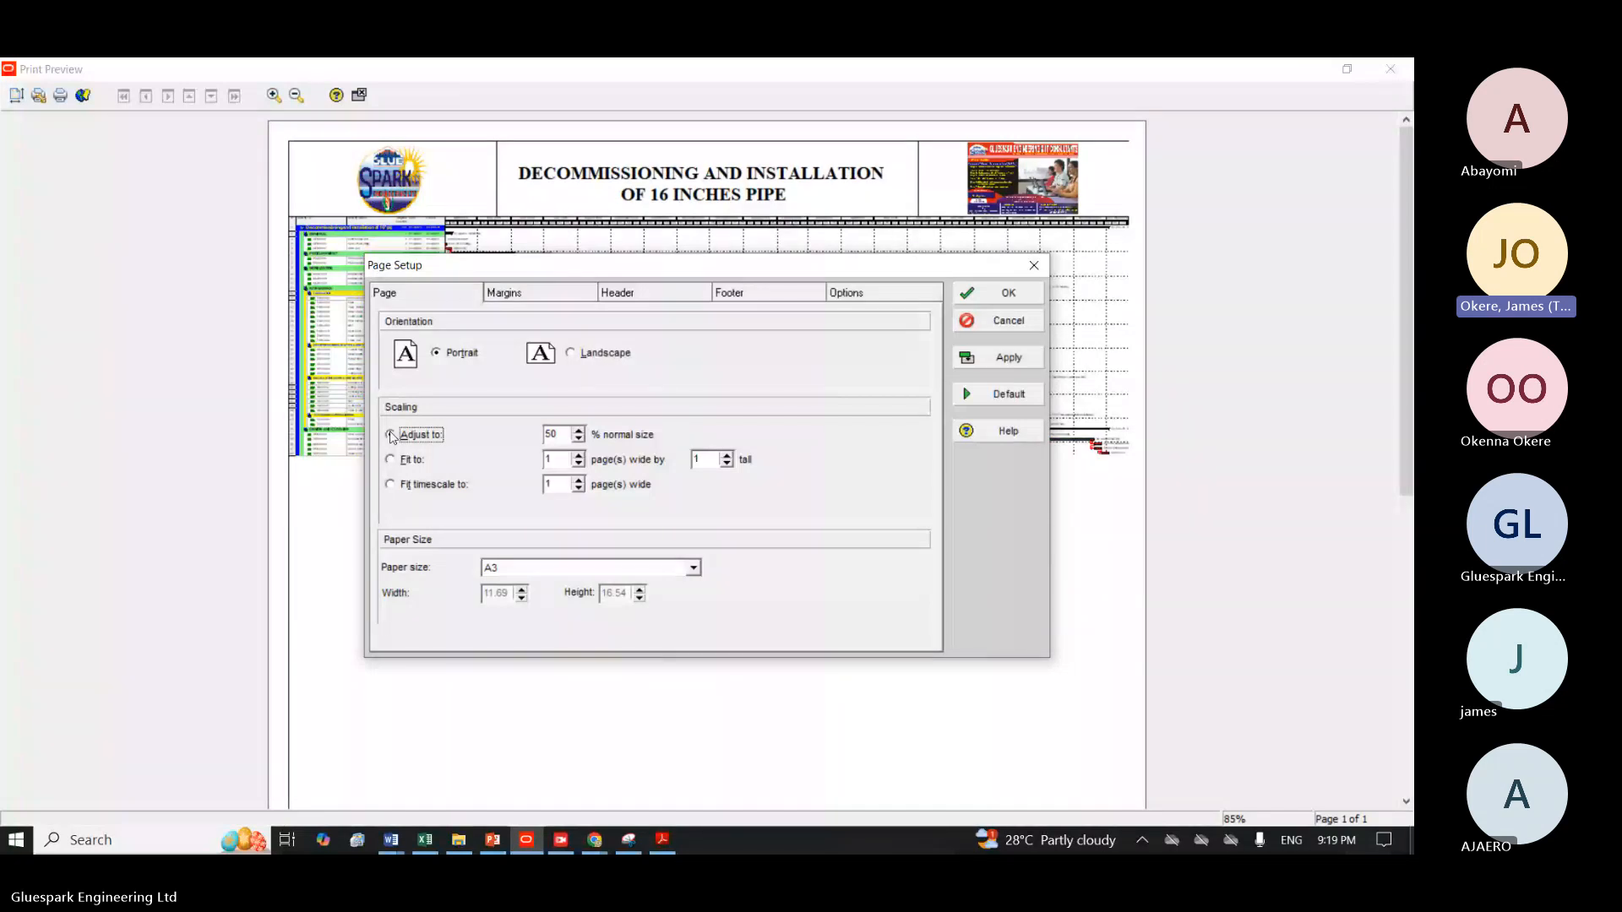
double_click(549, 435)
text(80)
click(1009, 356)
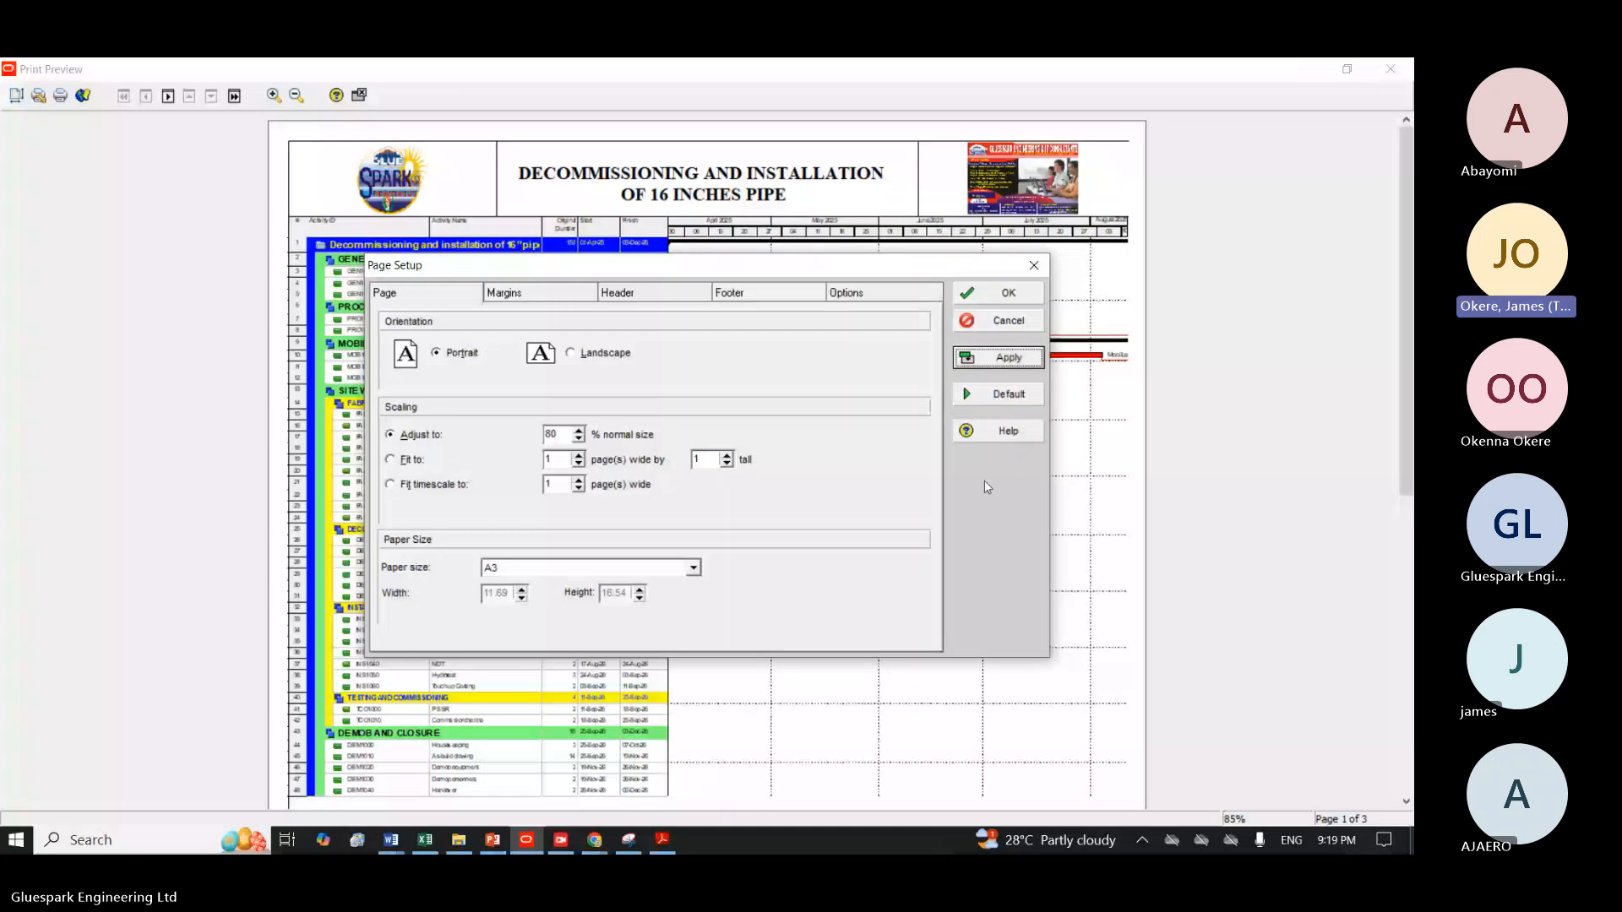
Set the printout's scaling to adjust to 100% of normal size and apply it to the preview.
click(415, 484)
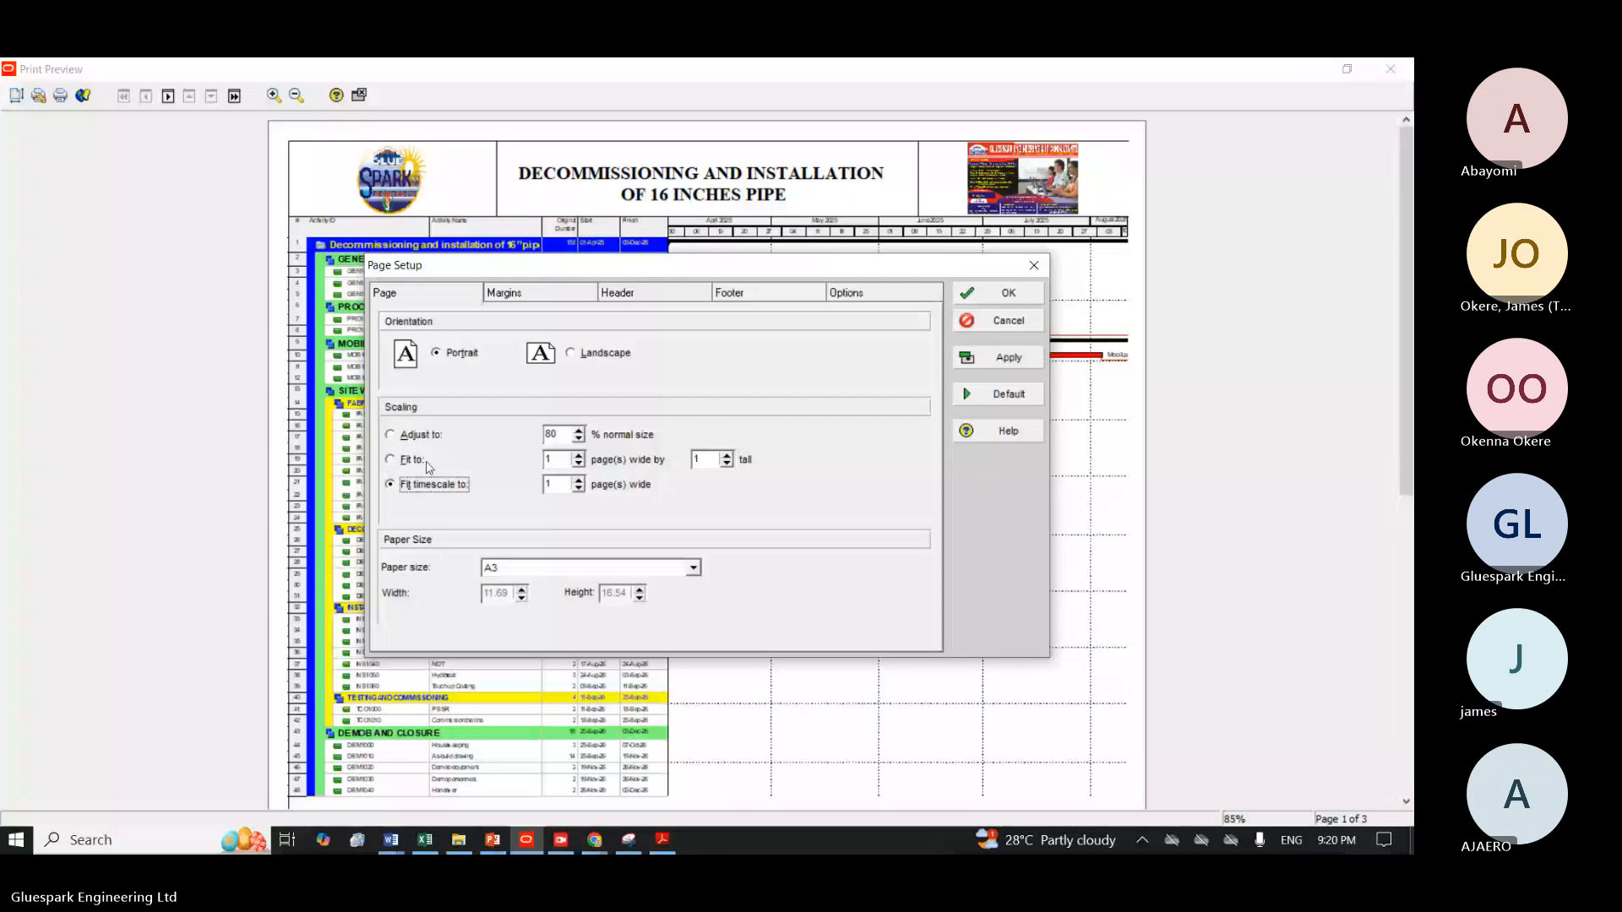
click(568, 435)
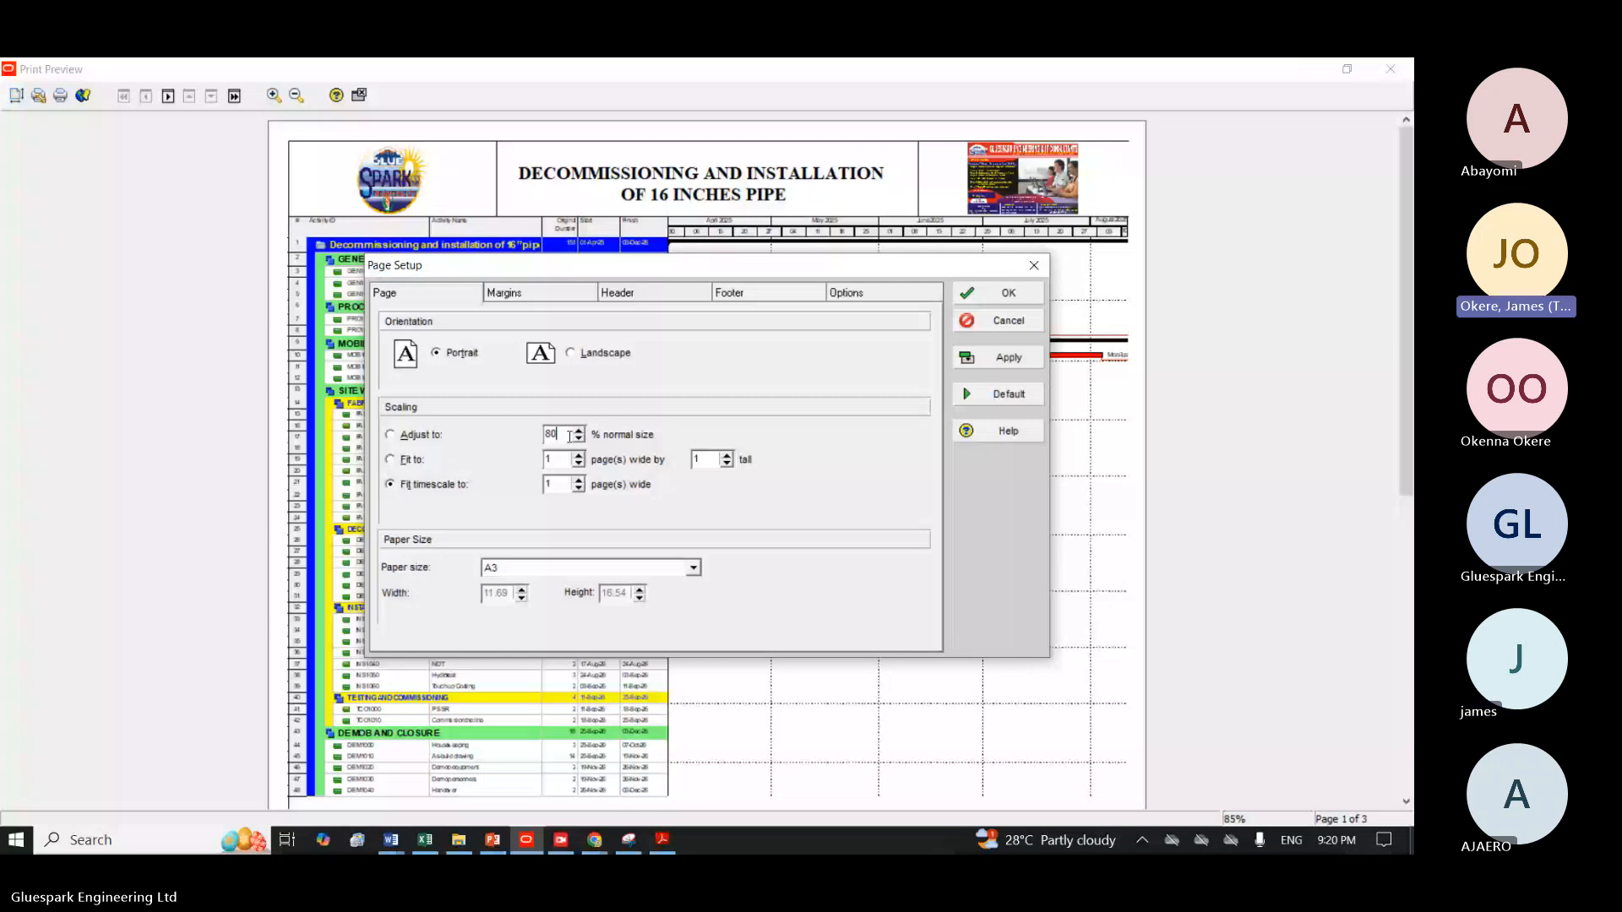
key(BackSpace)
key(BackSpace)
text(100)
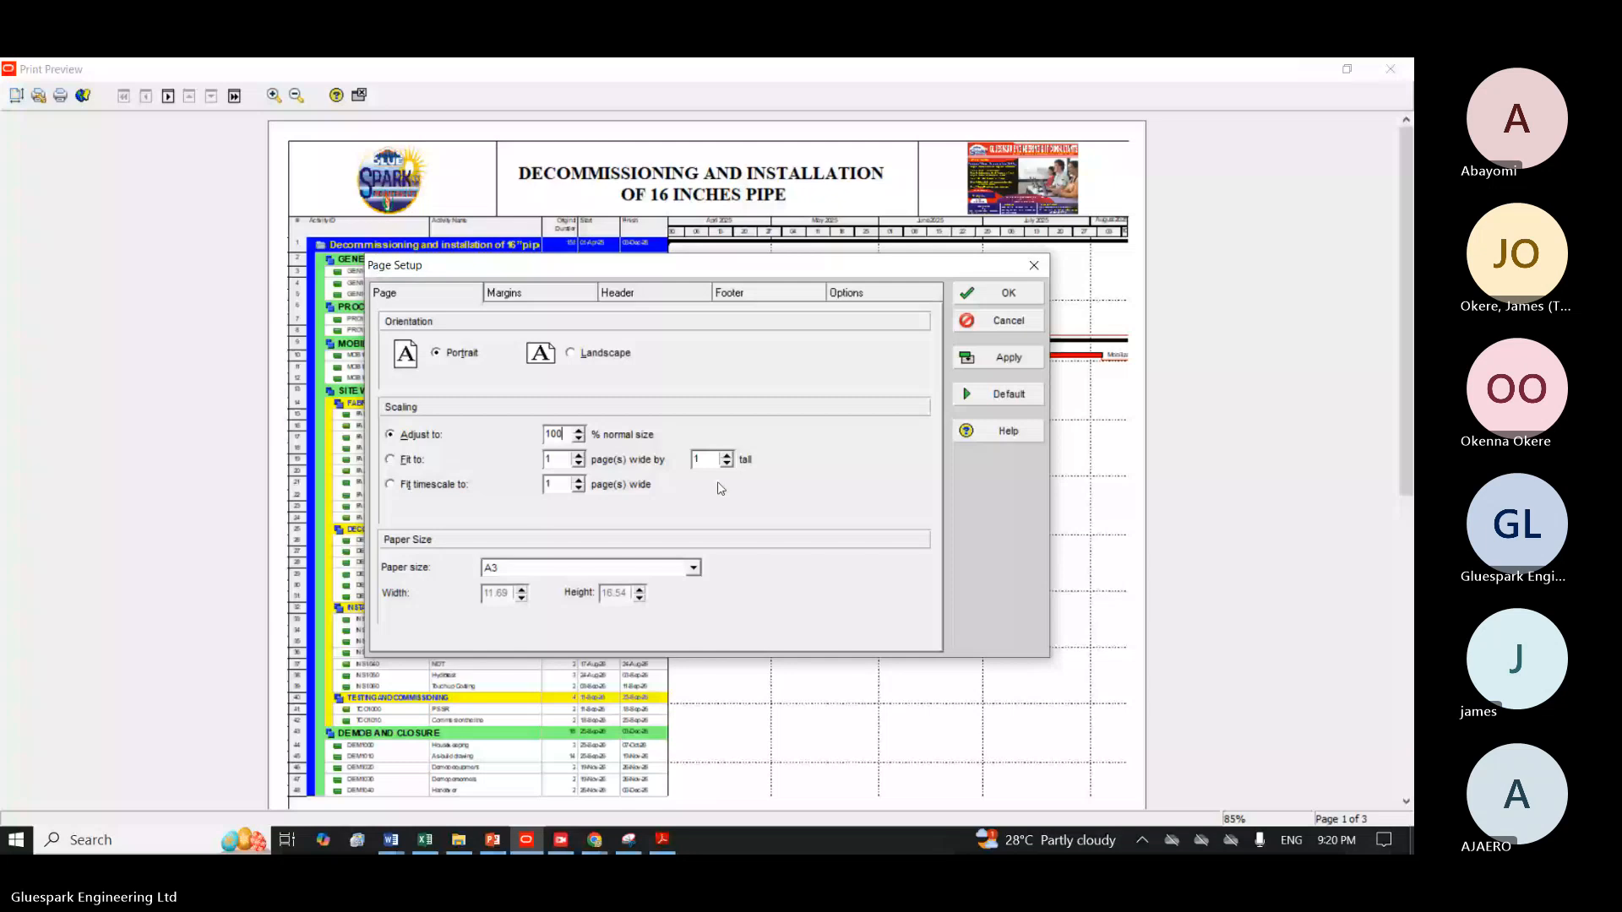
click(1005, 360)
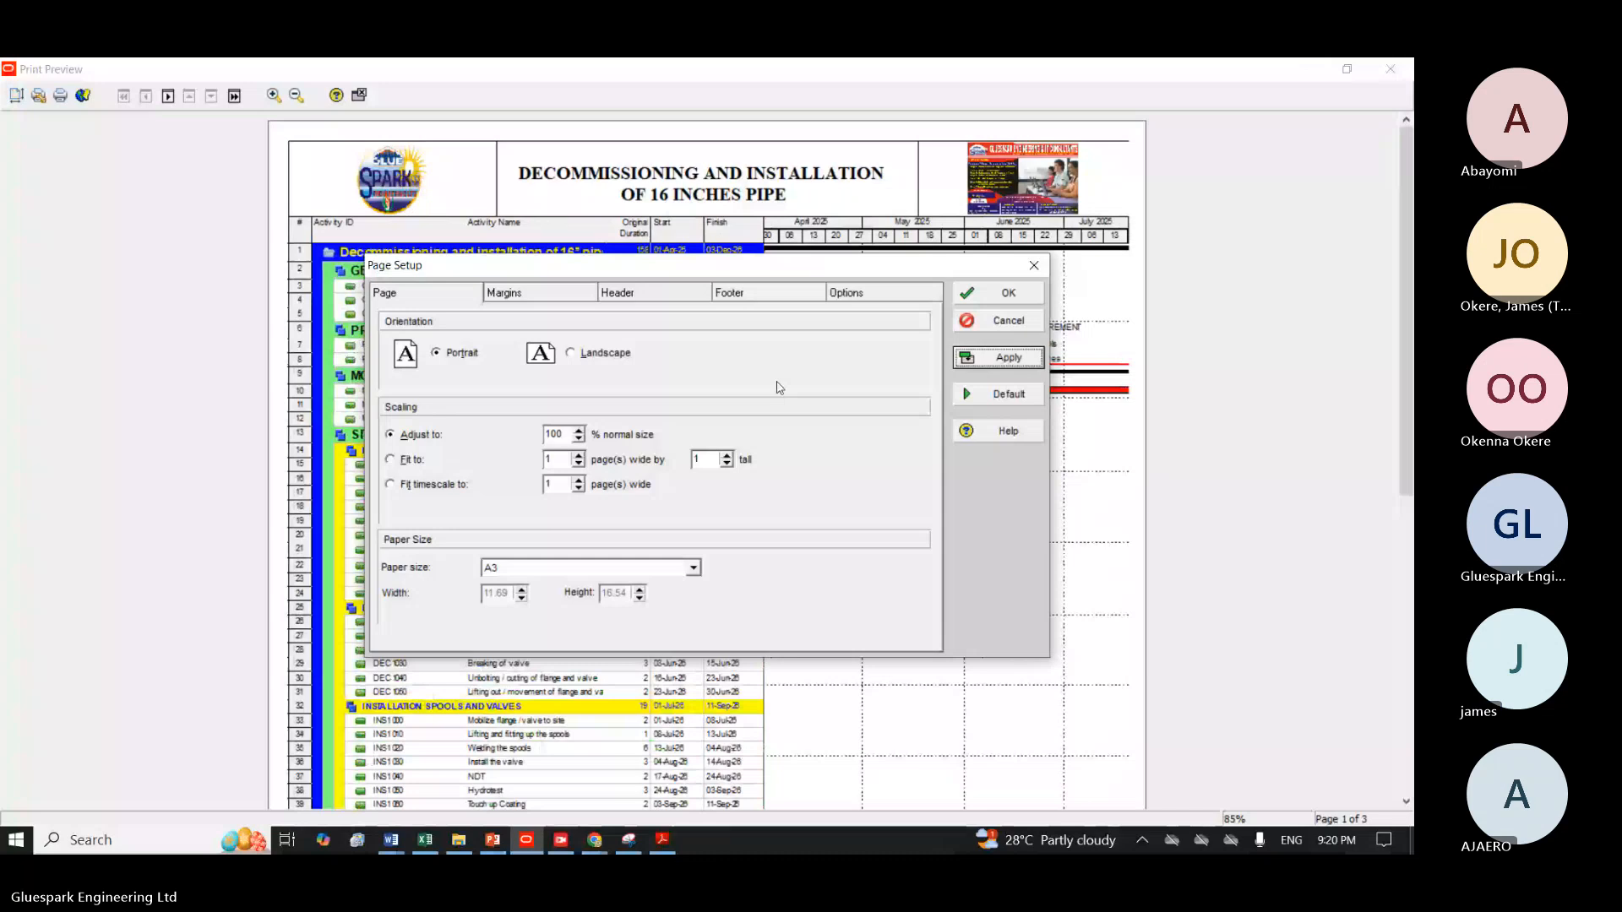
Fit the printout's timescale to 1 page wide and accept the page setup.
key(alt+t)
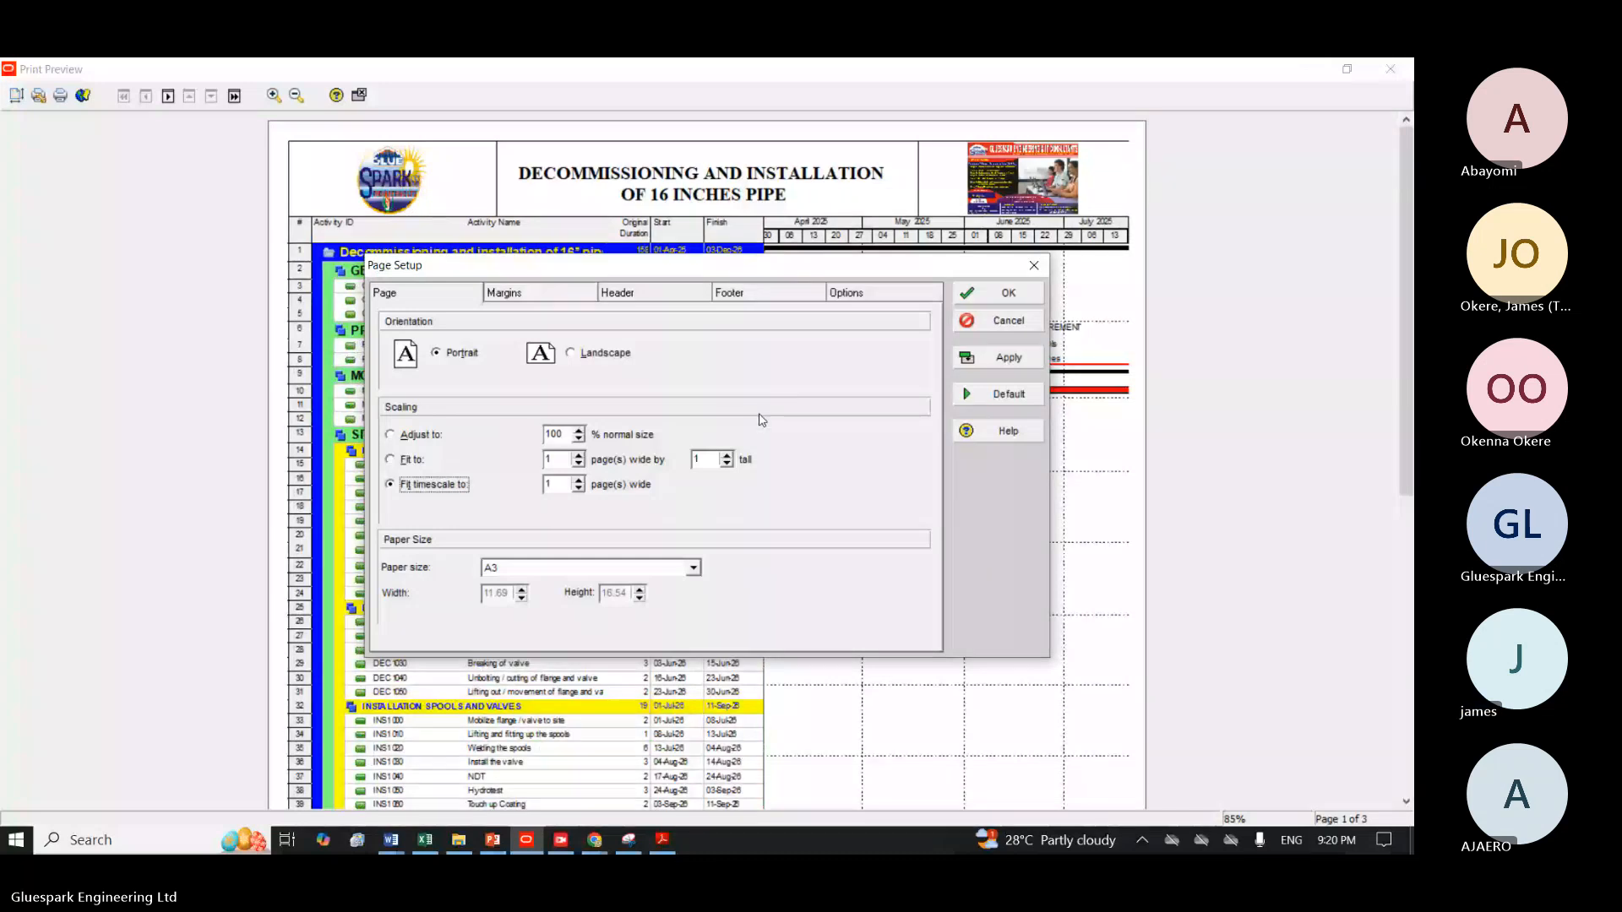
click(980, 360)
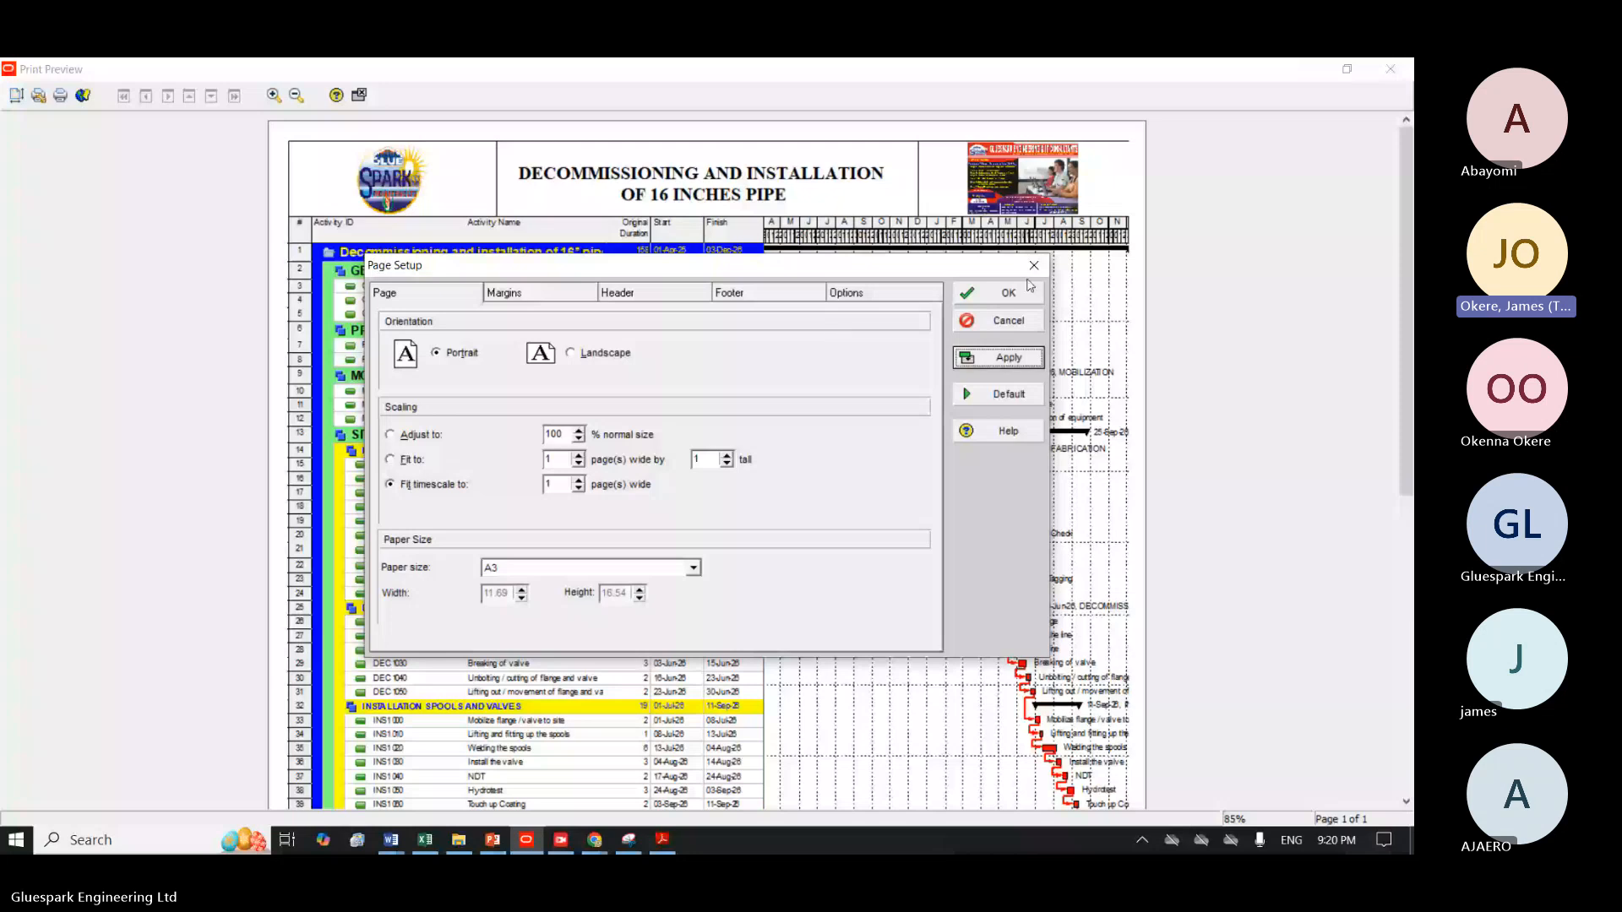
click(994, 300)
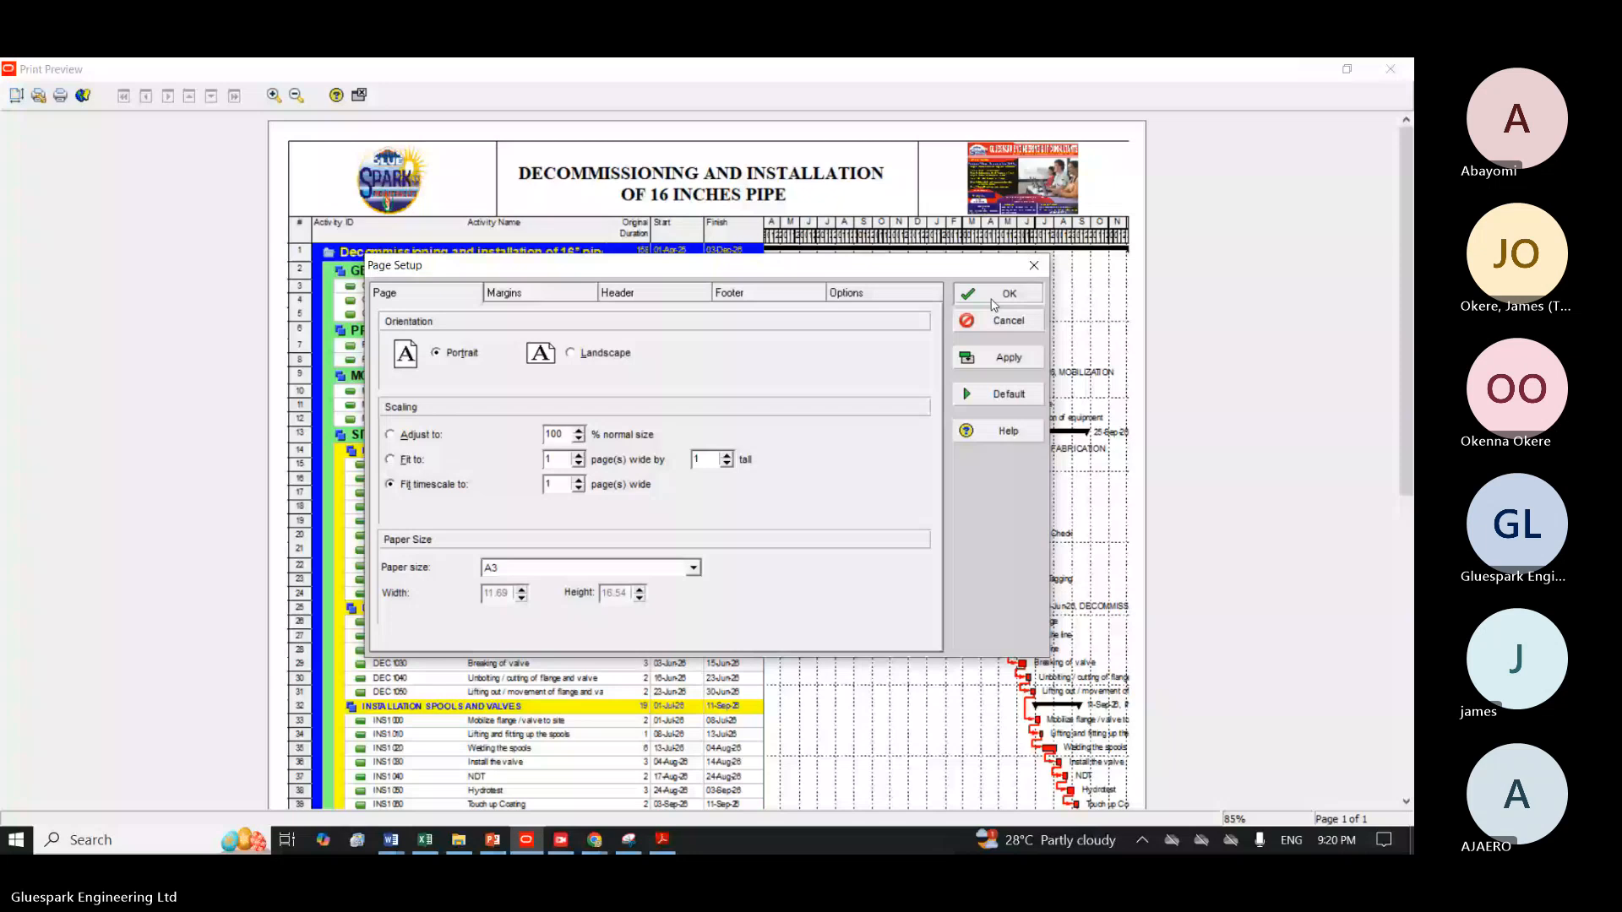
click(994, 303)
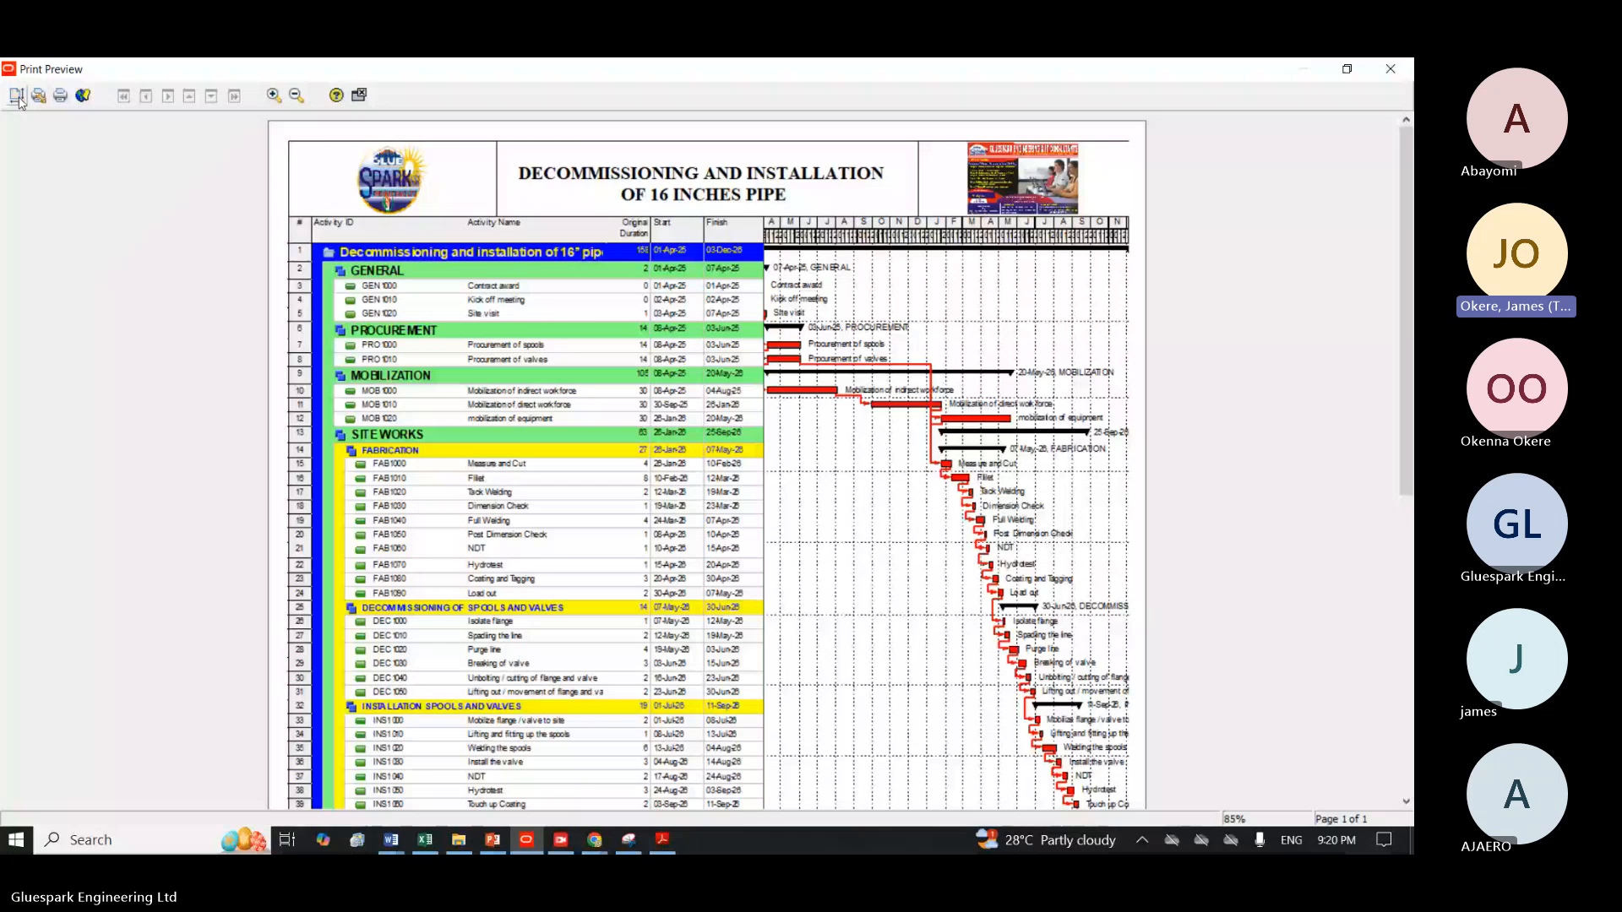
click(18, 96)
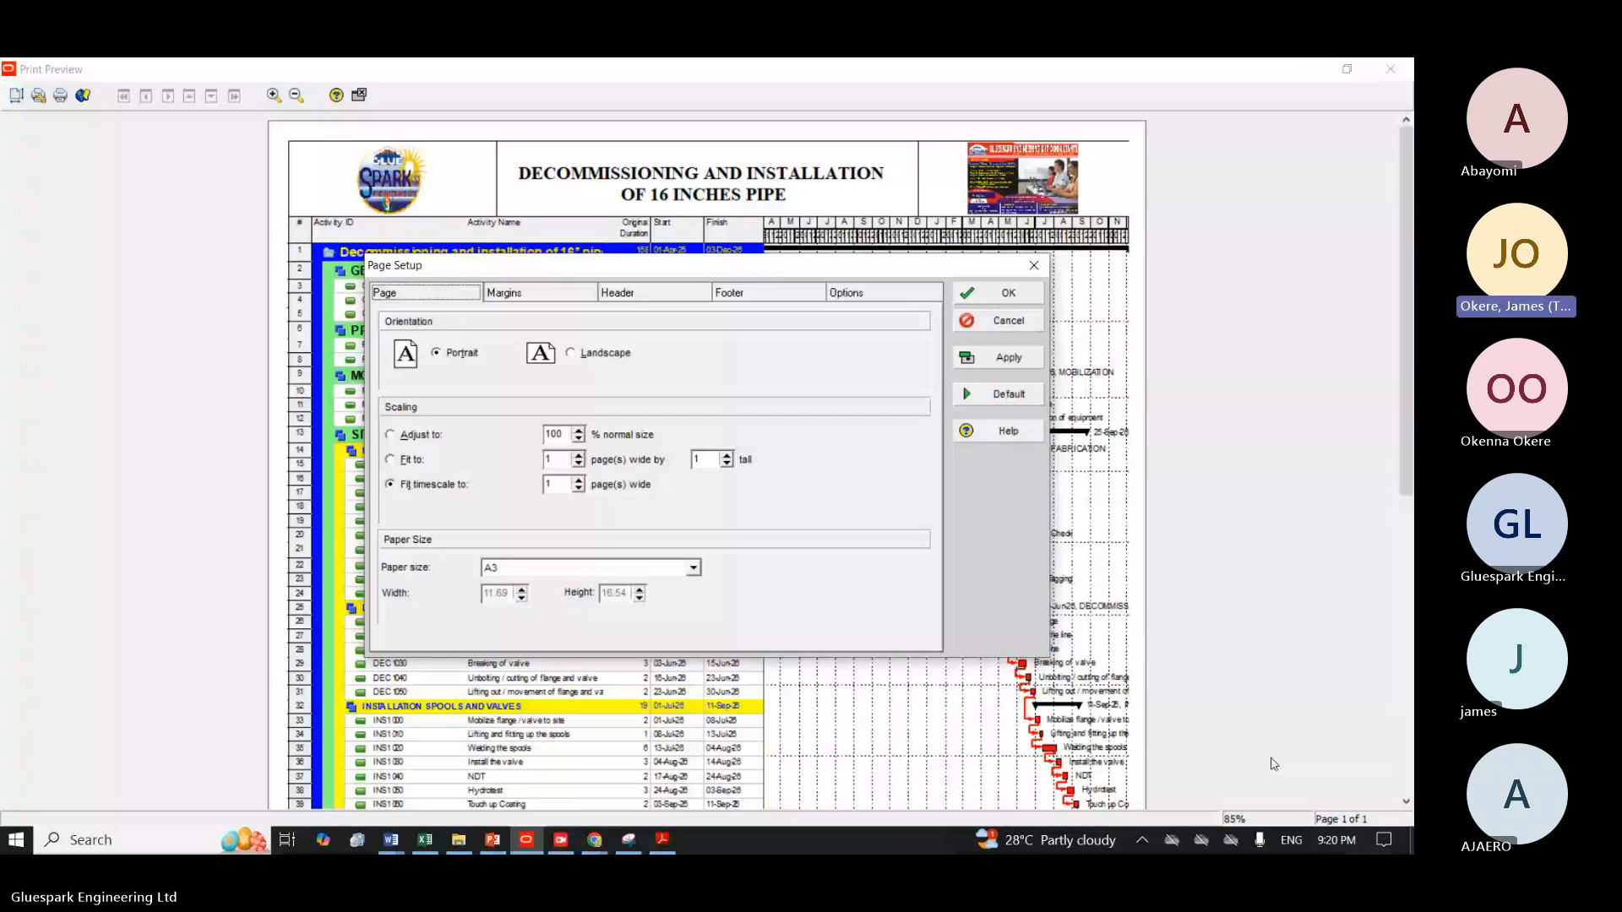
click(996, 324)
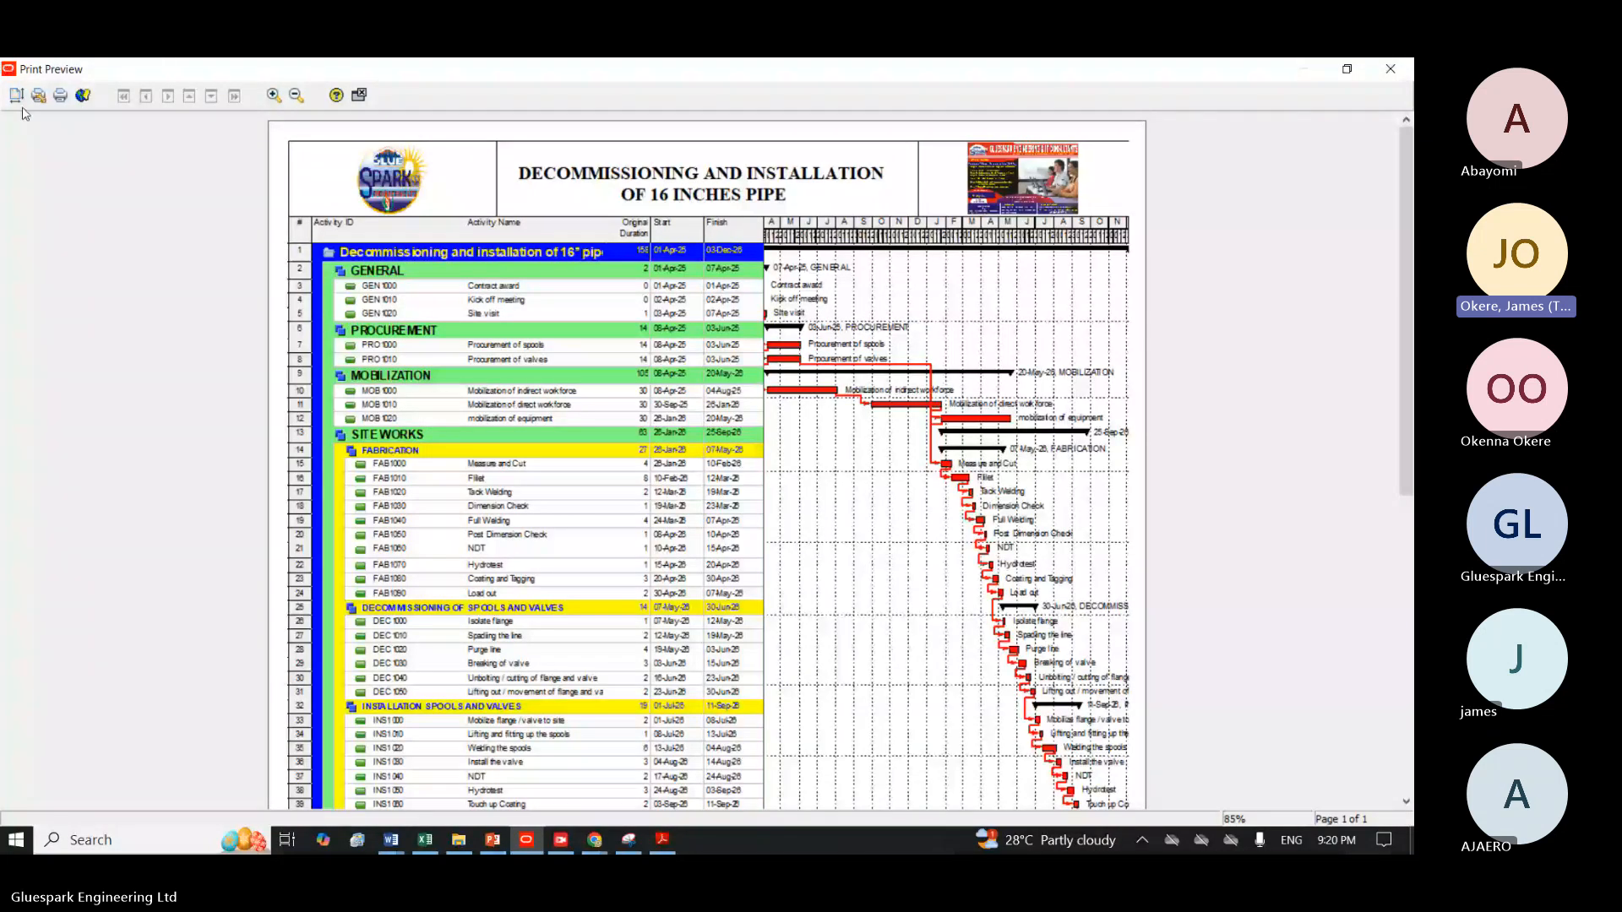
Print the previewed schedule to a PDF named Schedule Rev 2.0 on the Desktop and close the print preview.
click(61, 97)
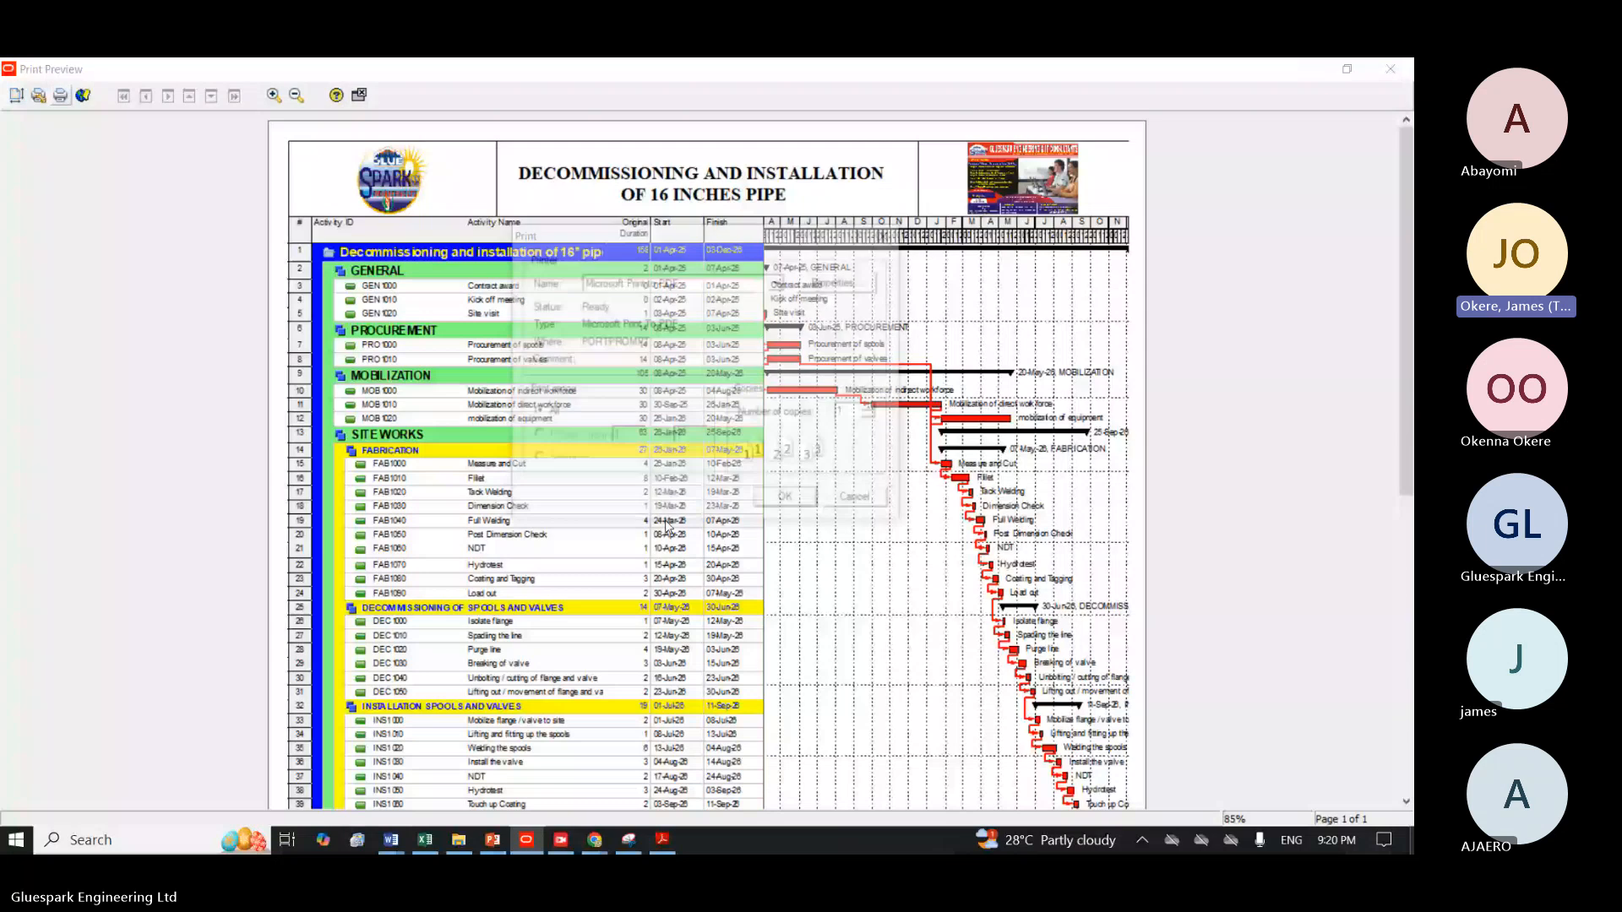
click(789, 501)
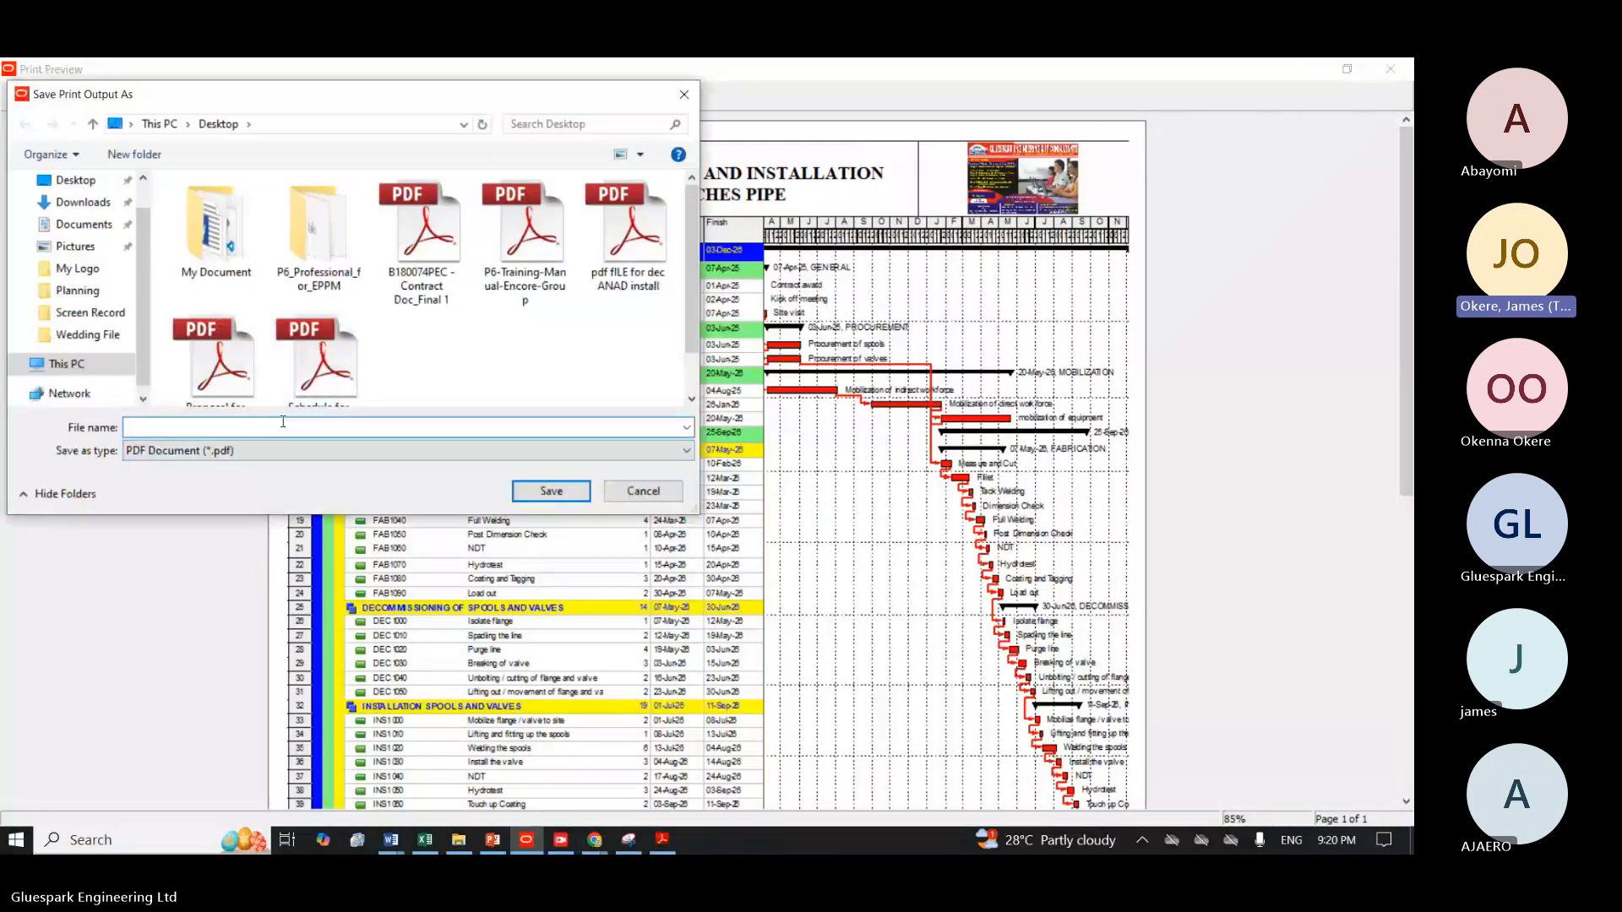
text(Sch)
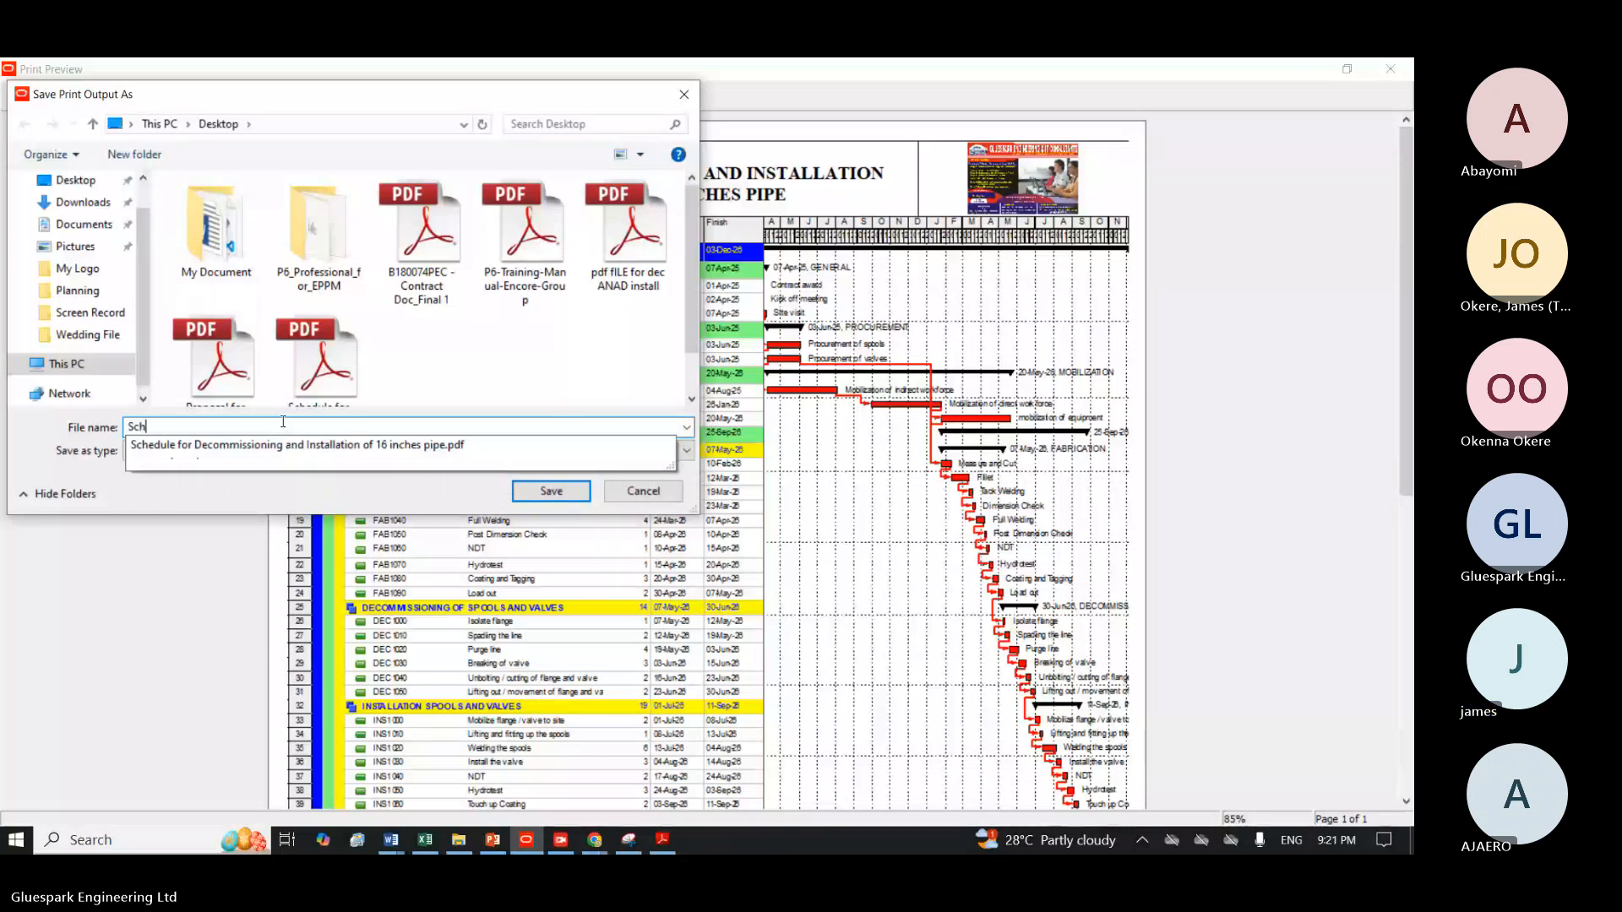
text(u)
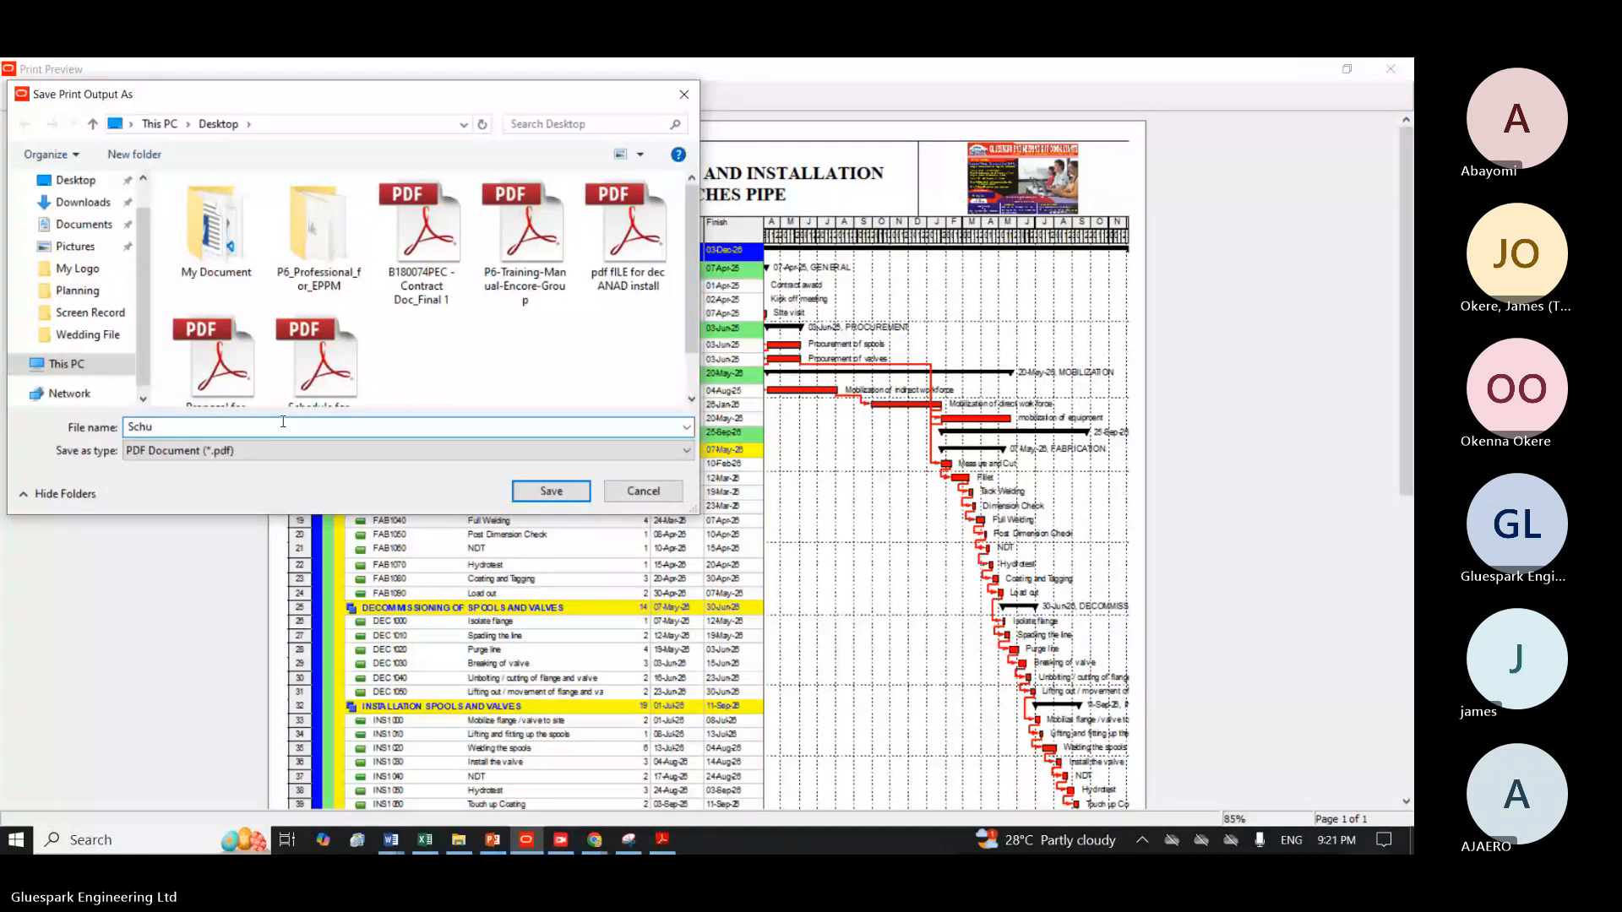
key(BackSpace)
text(edu)
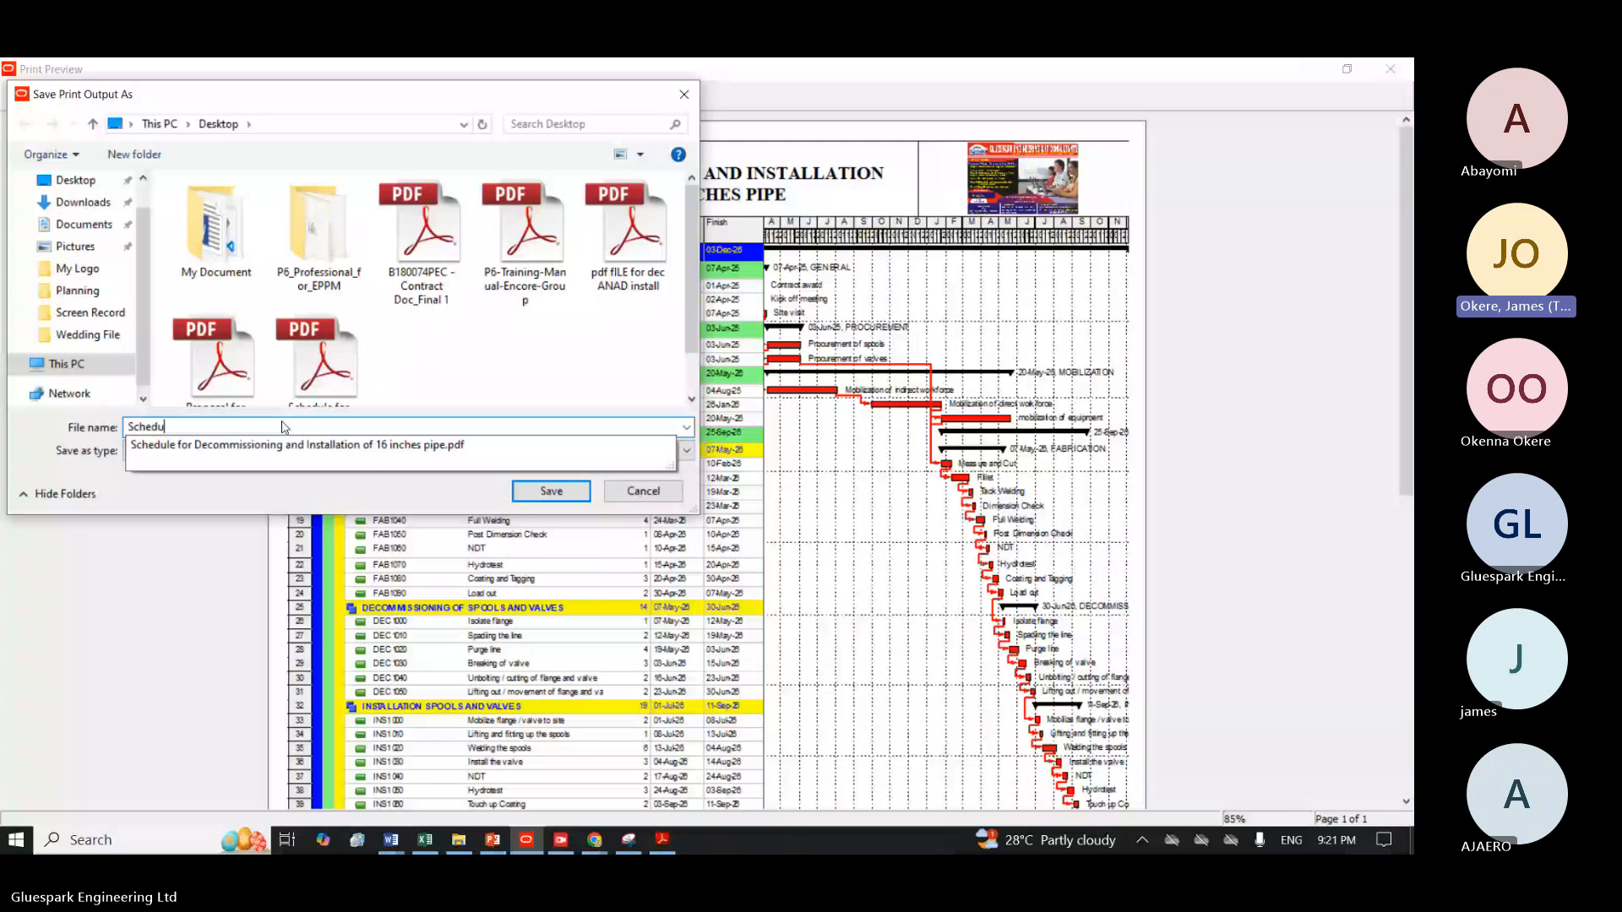
text(le)
text(Rev )
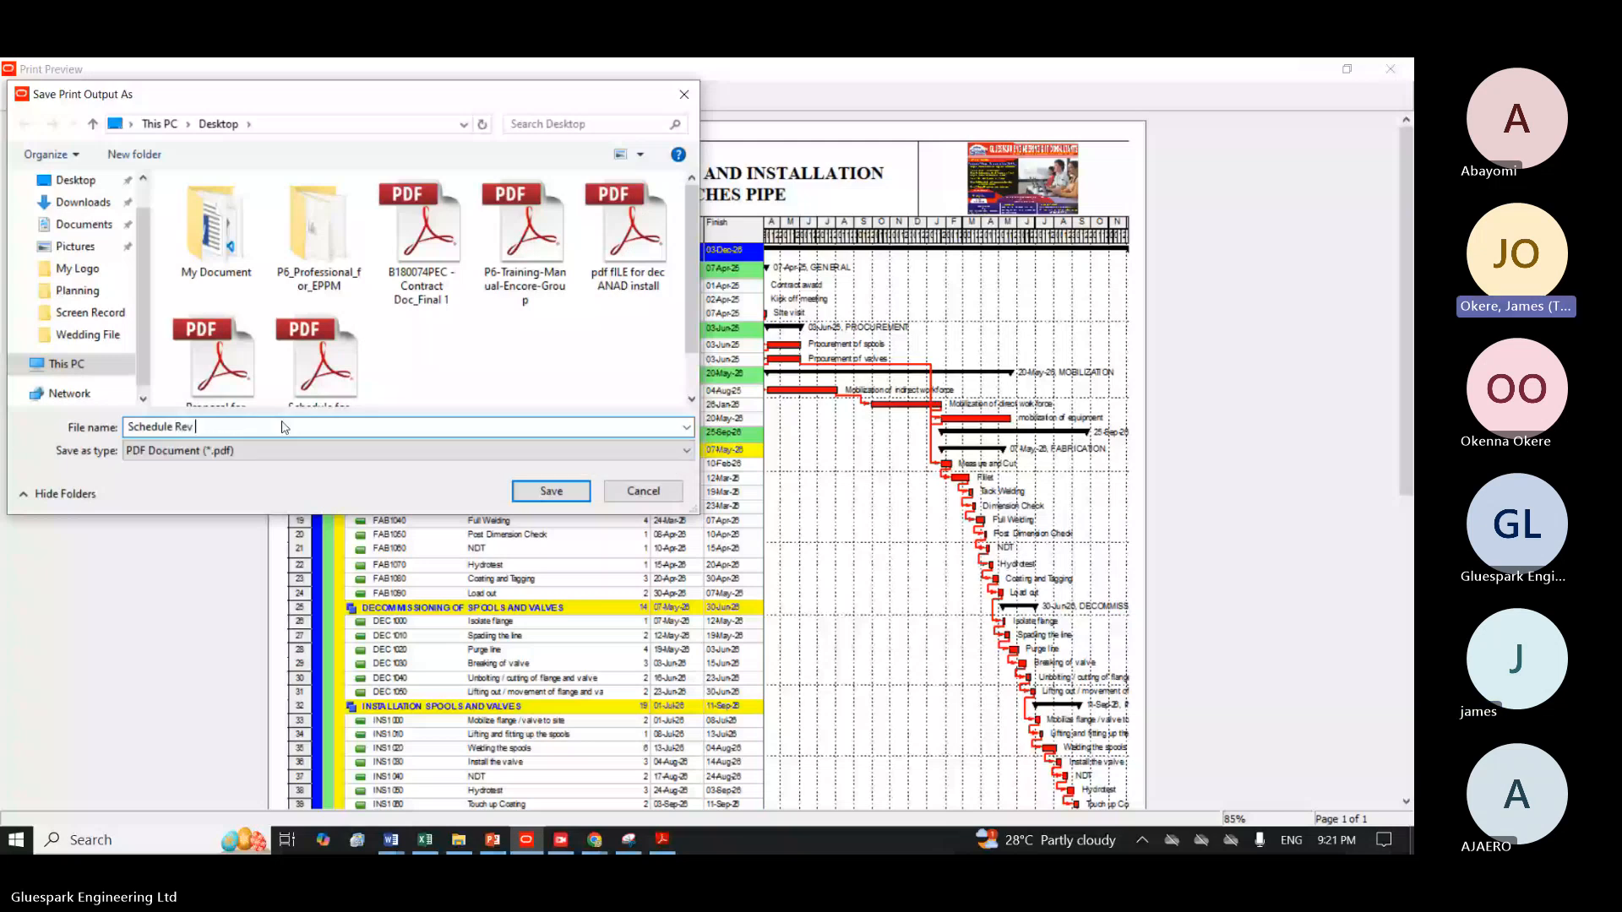
text(2.0)
click(68, 179)
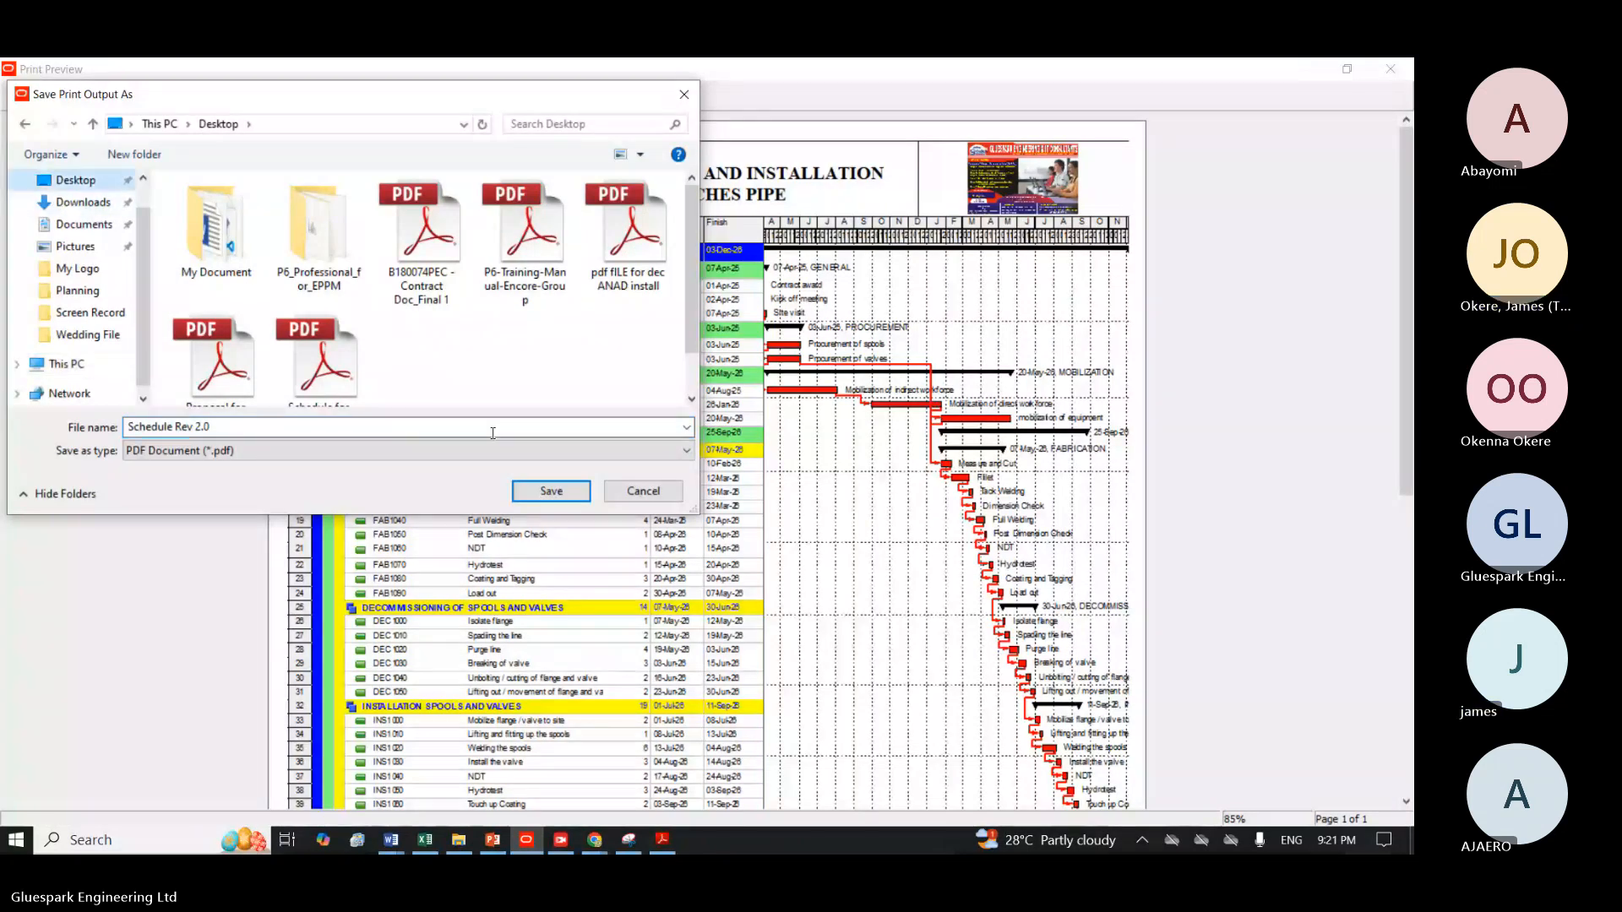
click(549, 491)
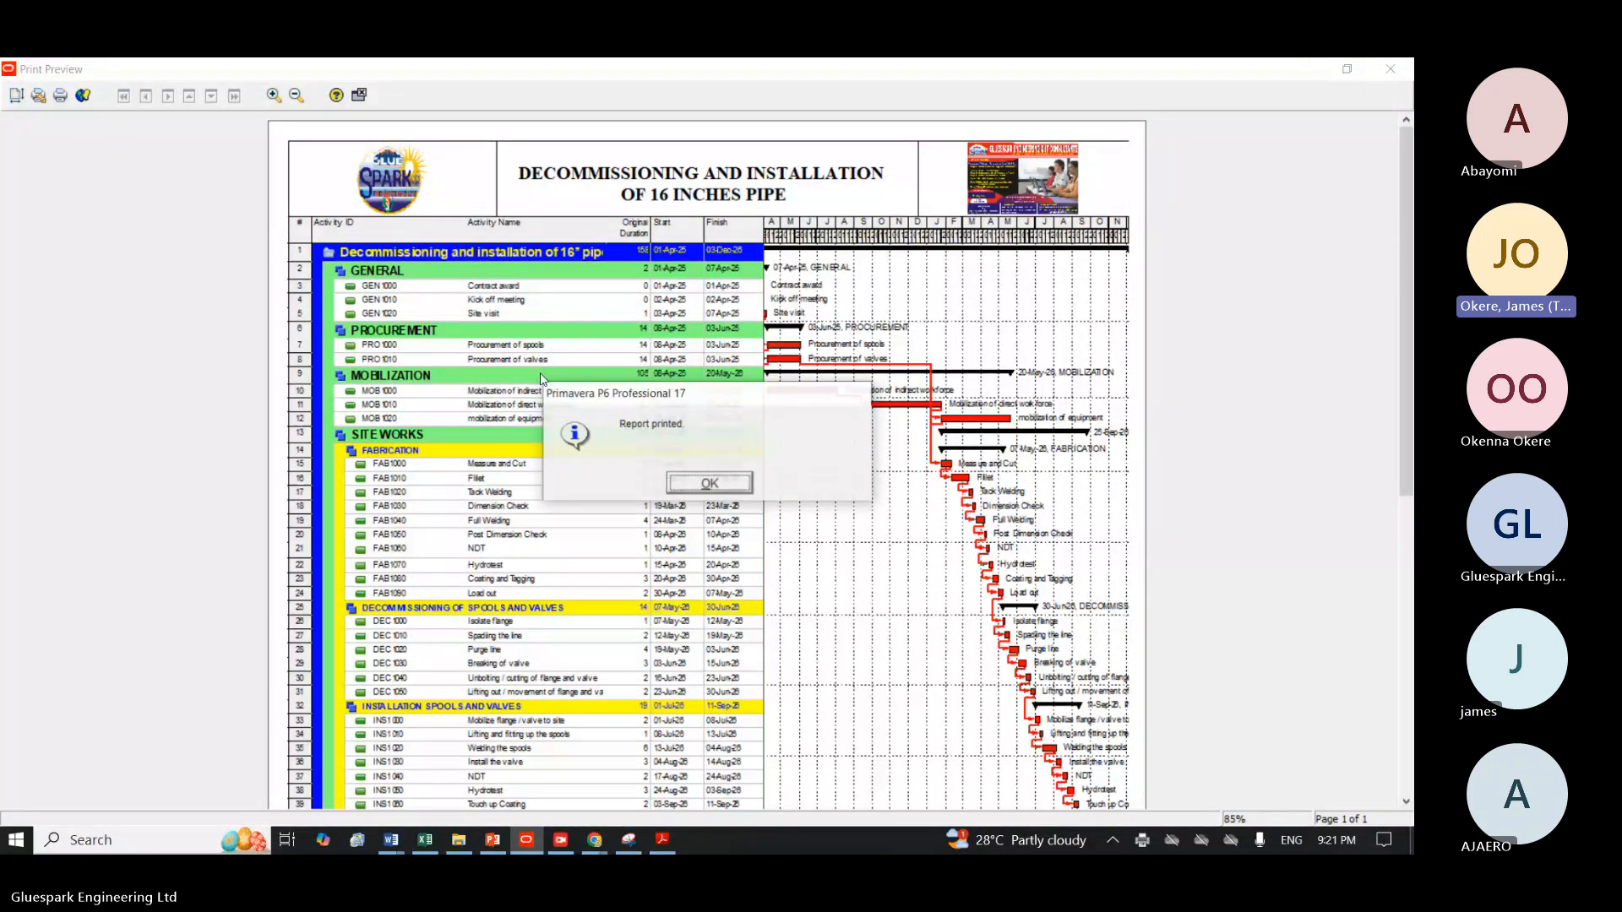
click(710, 484)
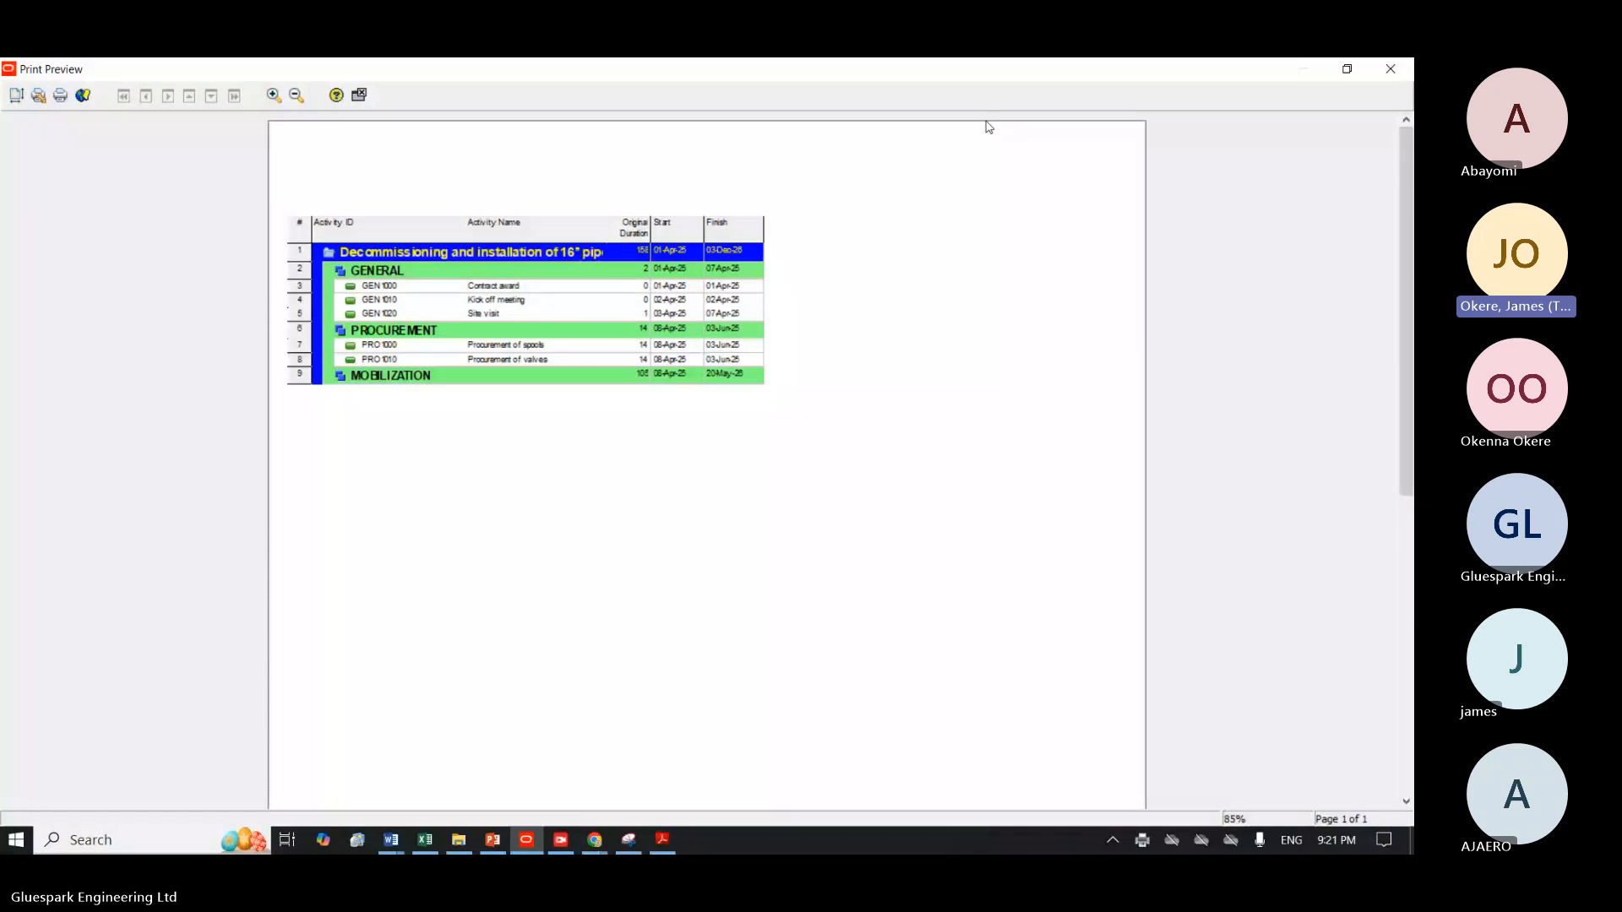
click(361, 95)
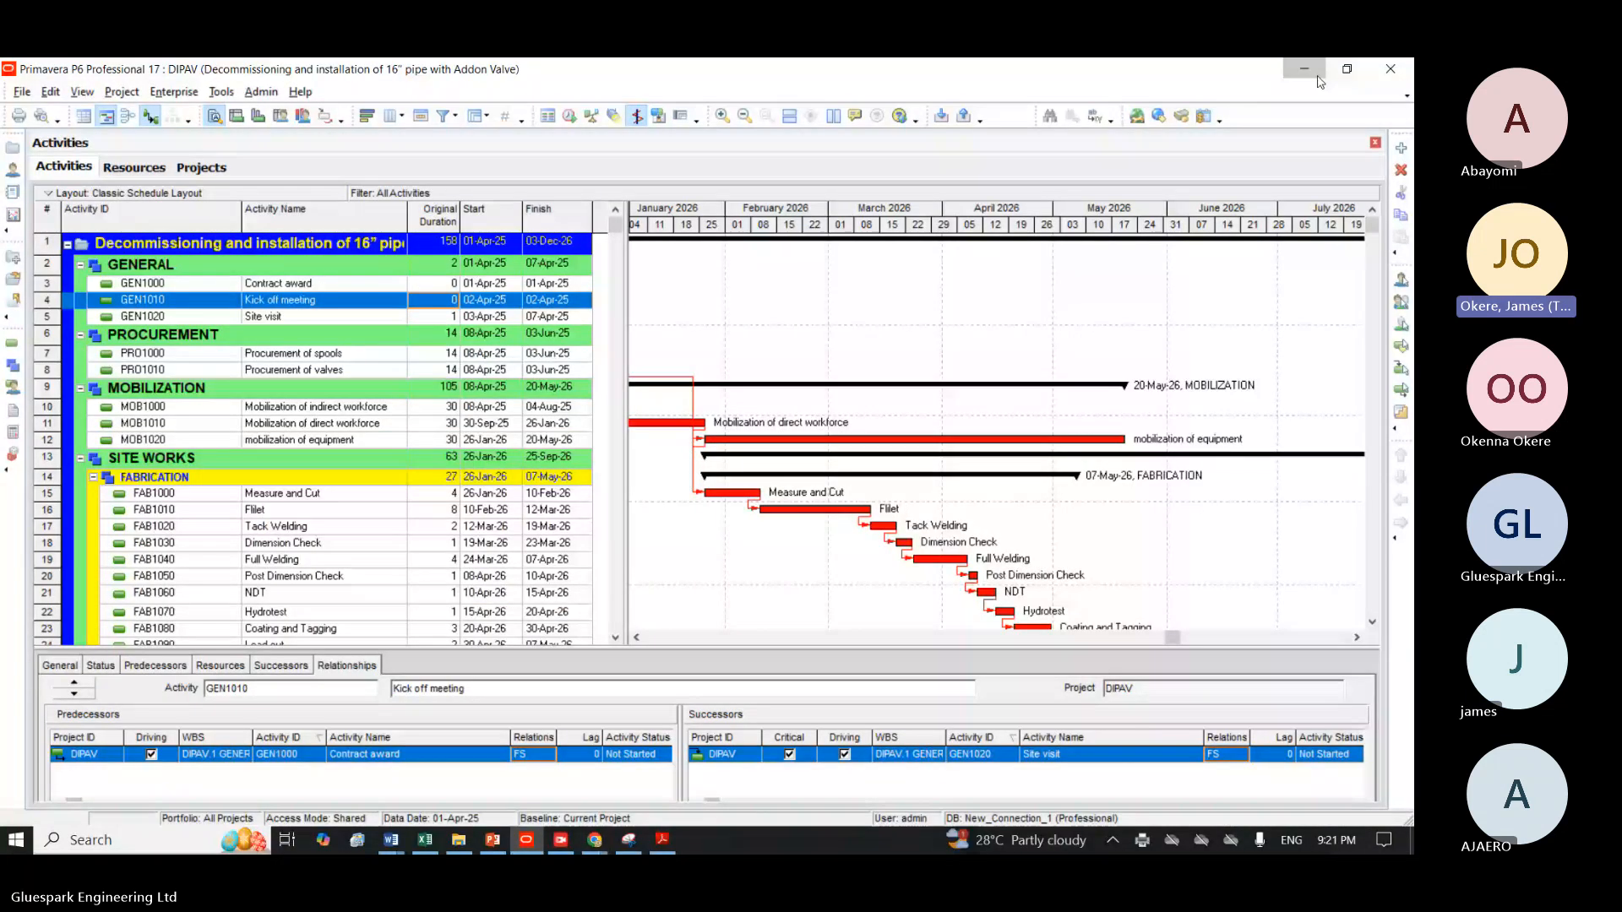
Open the Schedule Rev 2.0 PDF from the desktop to review the printed schedule, and return to Primavera P6.
click(1317, 76)
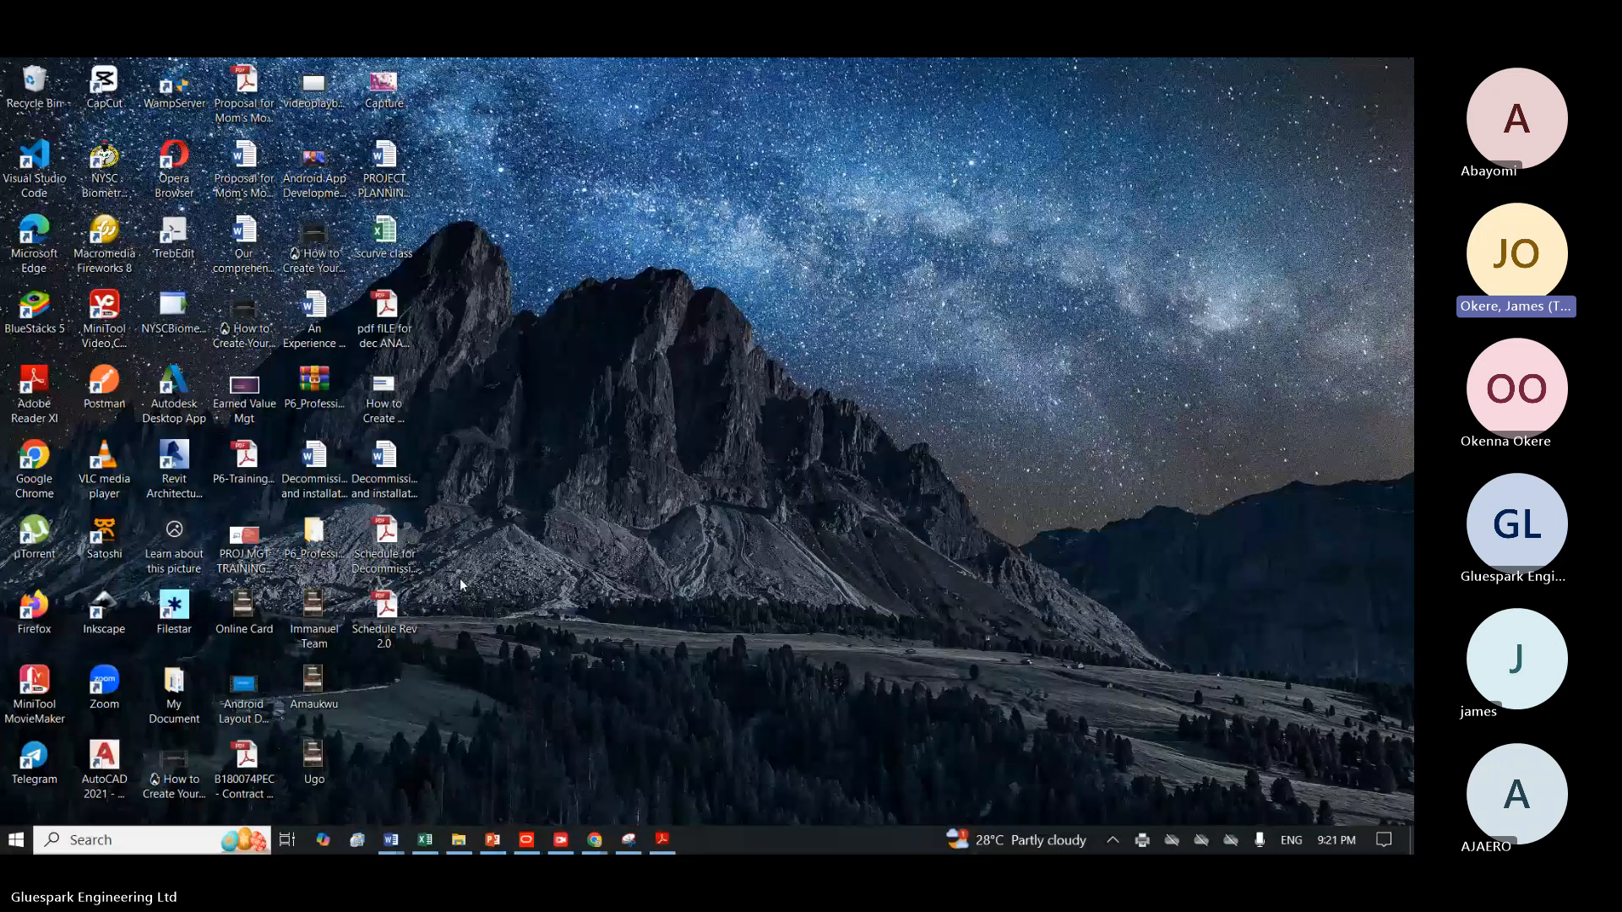
double_click(382, 620)
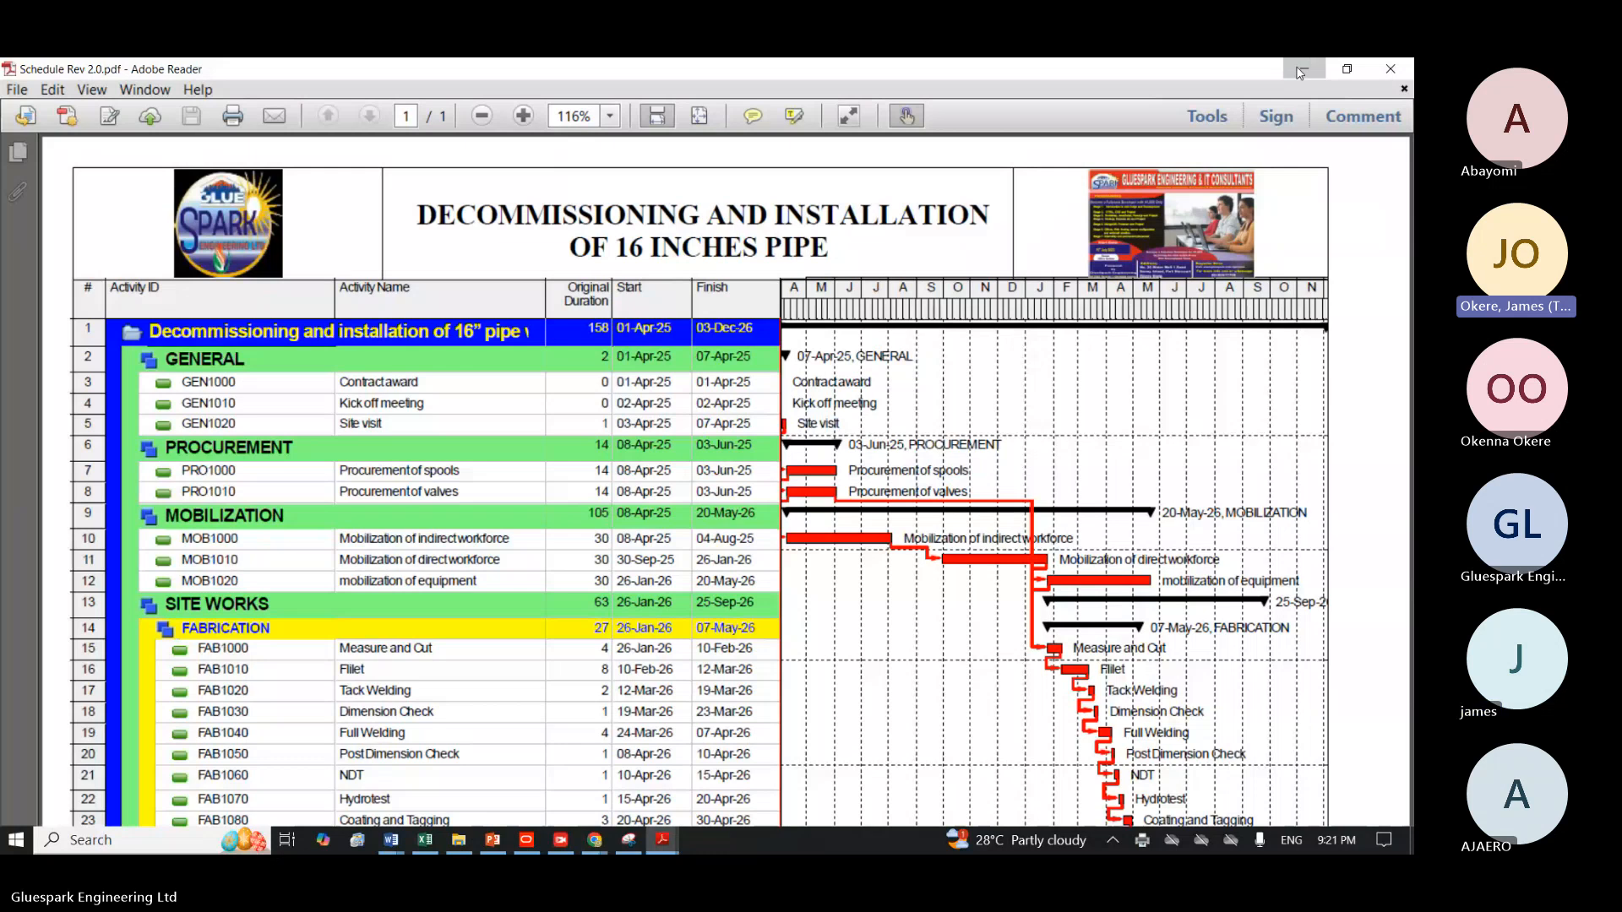
click(527, 844)
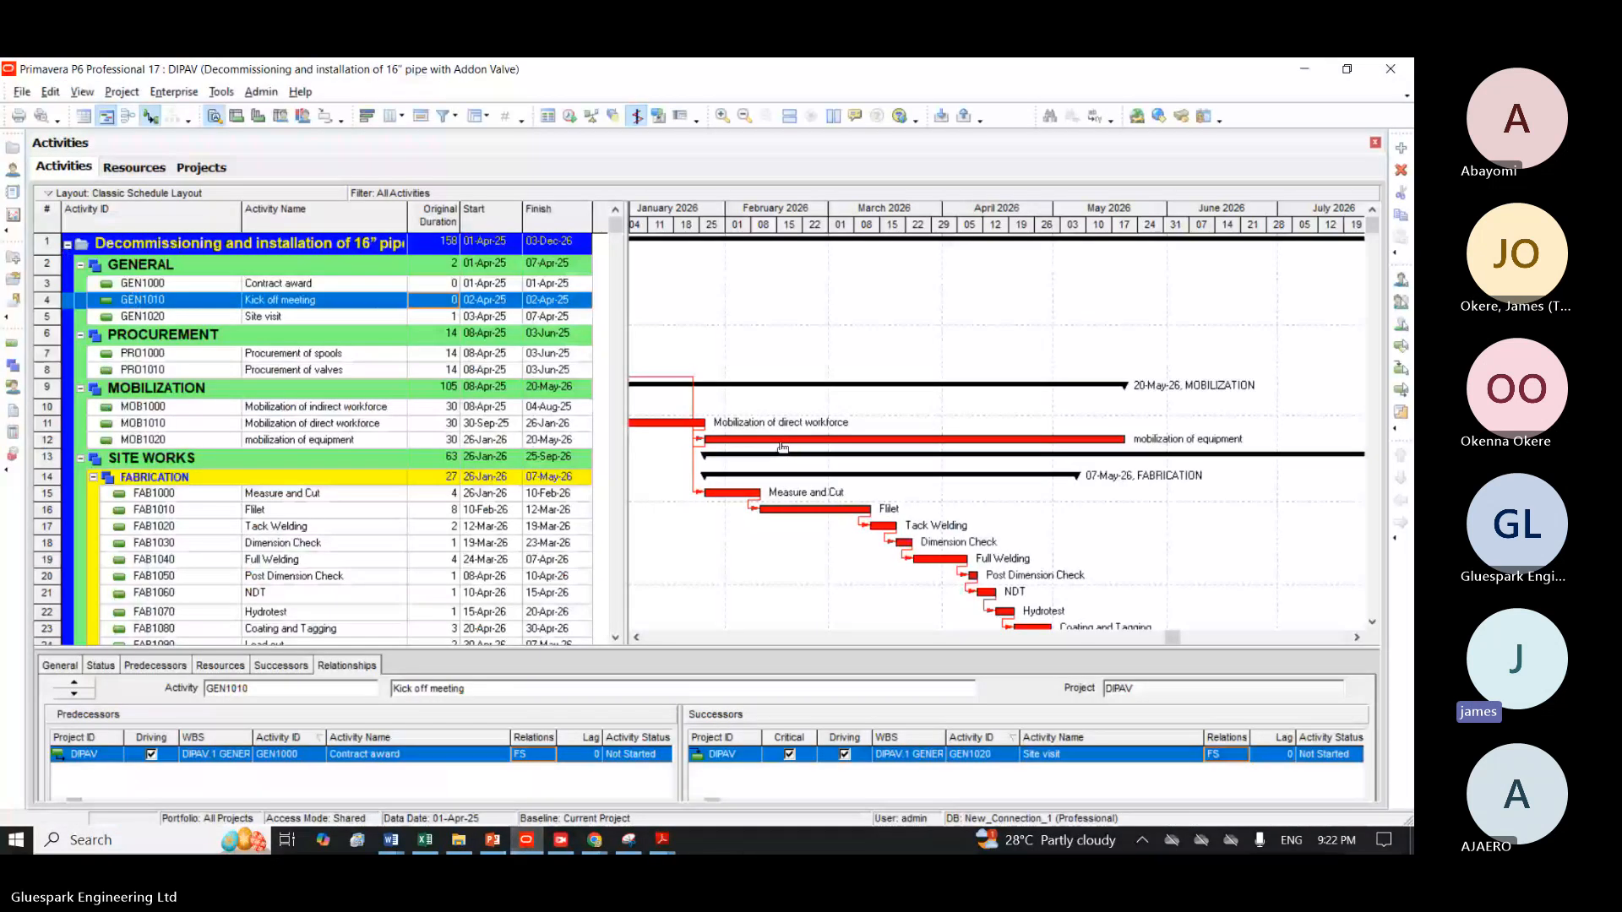